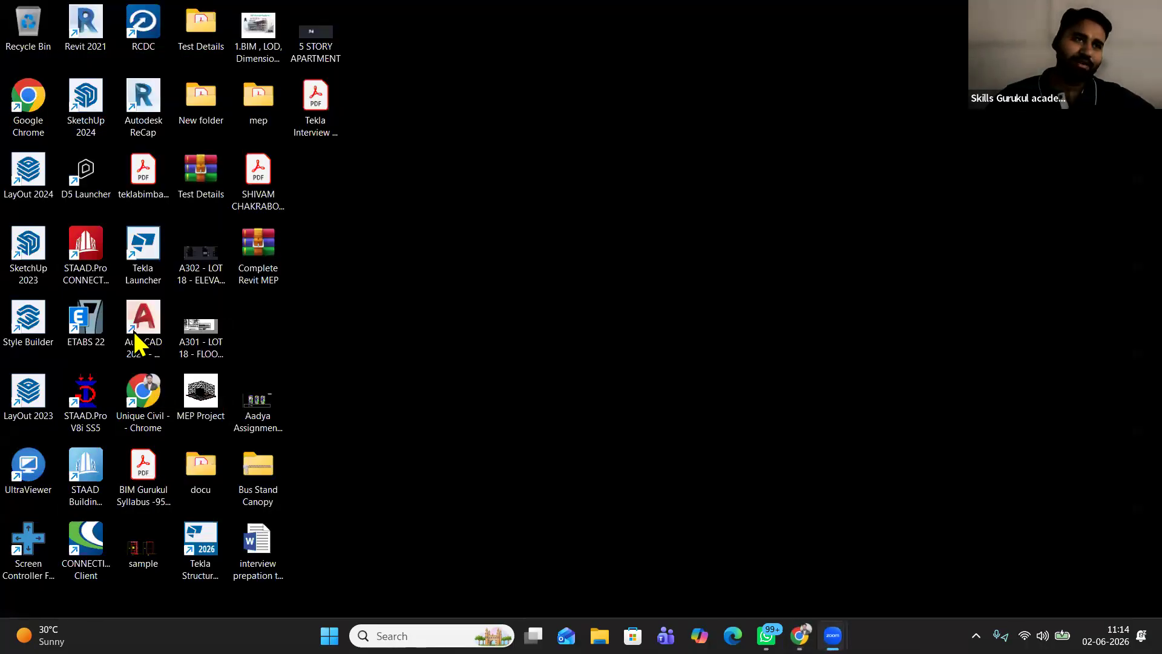
Launch AutoCAD 2021 from its desktop icon, refreshing the desktop while it loads
{"action": "double_click", "coordinate": [143, 319]}
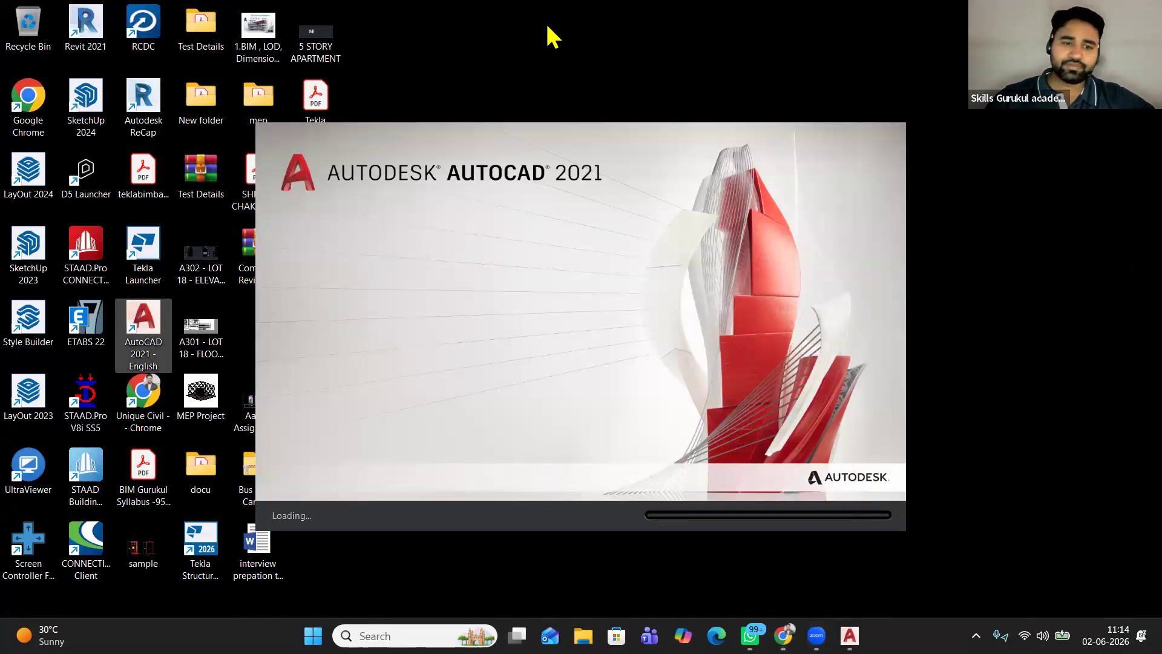
{"action": "right_click", "coordinate": [488, 52]}
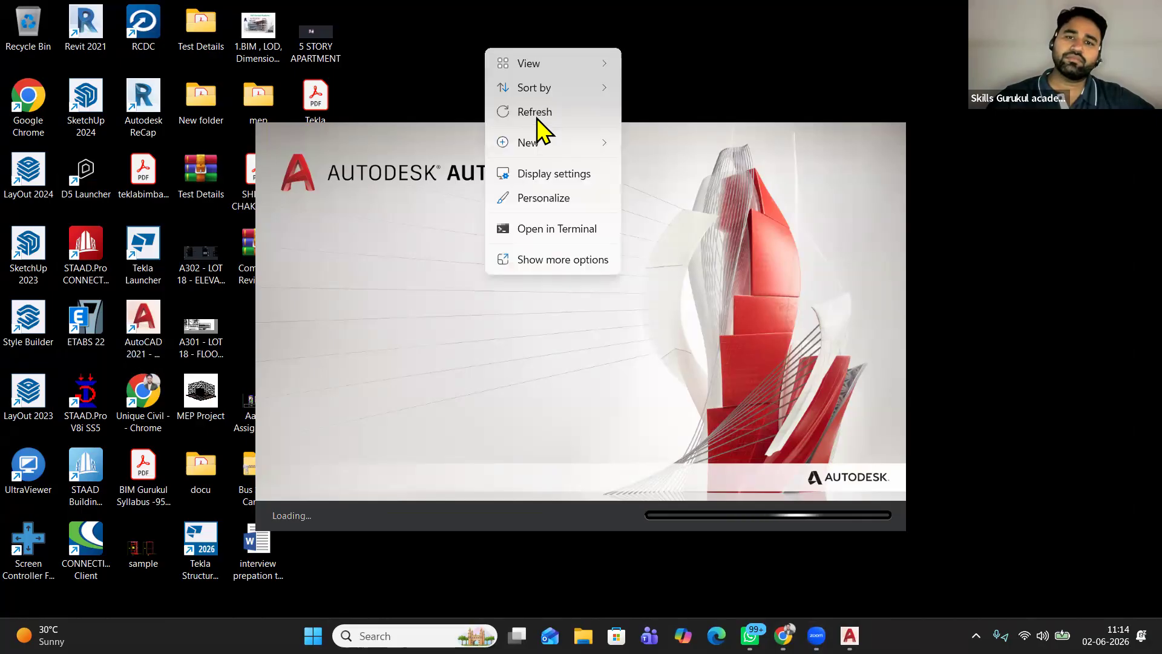
{"action": "left_click", "coordinate": [489, 46]}
{"action": "right_click", "coordinate": [490, 39]}
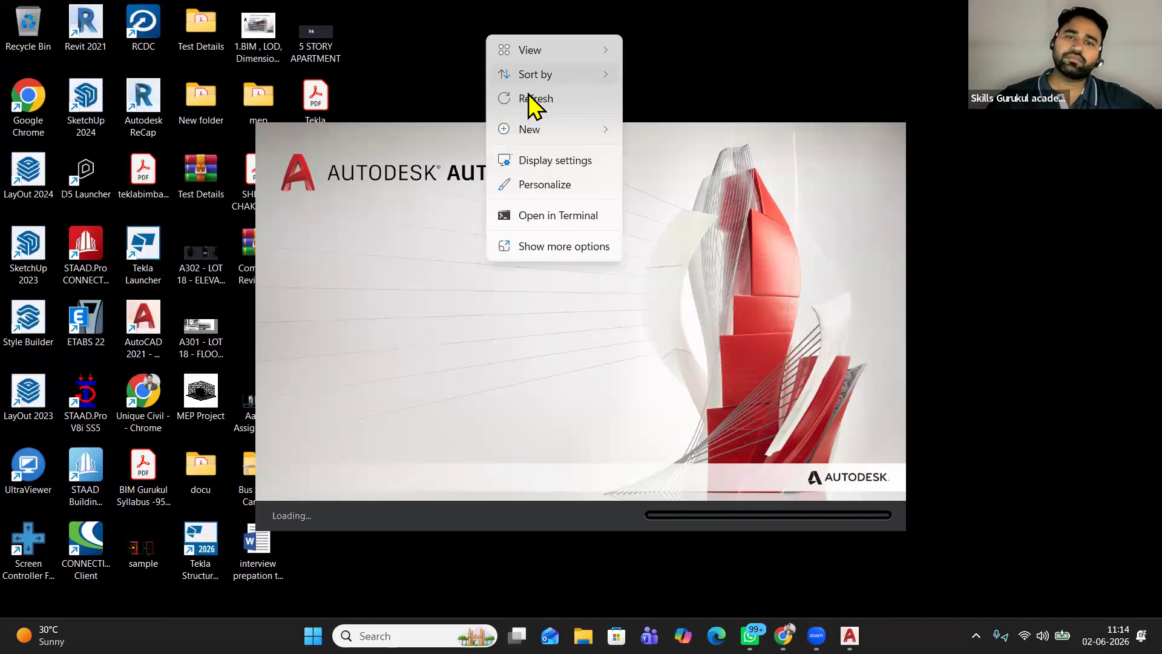
{"action": "left_click", "coordinate": [528, 97]}
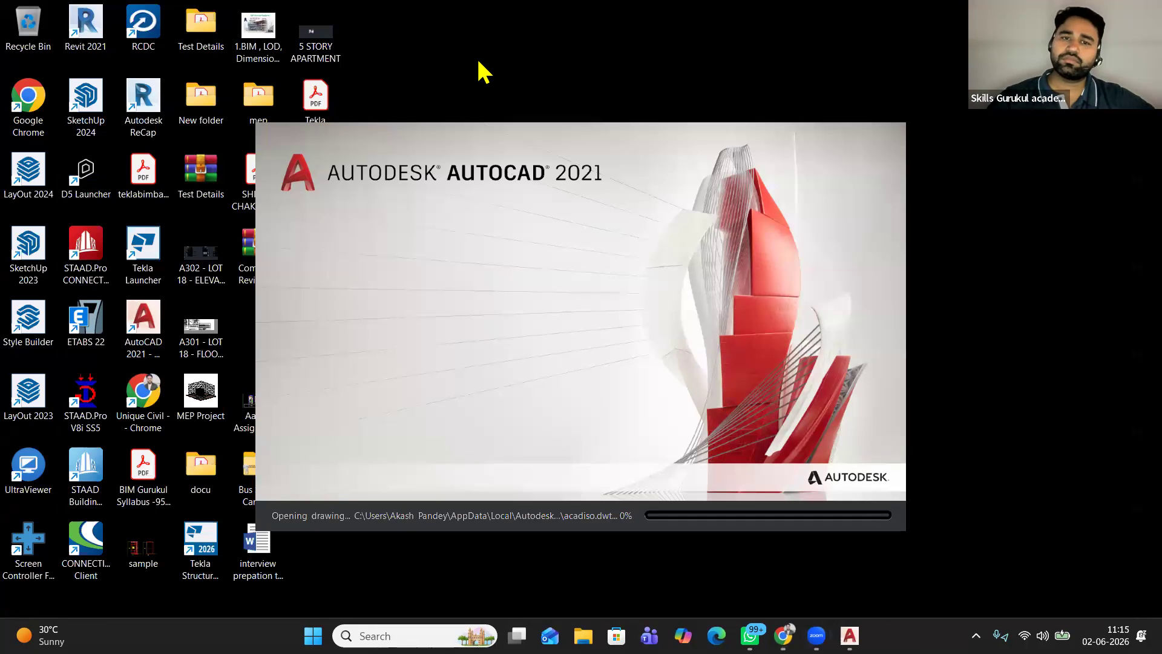
{"action": "right_click", "coordinate": [477, 58]}
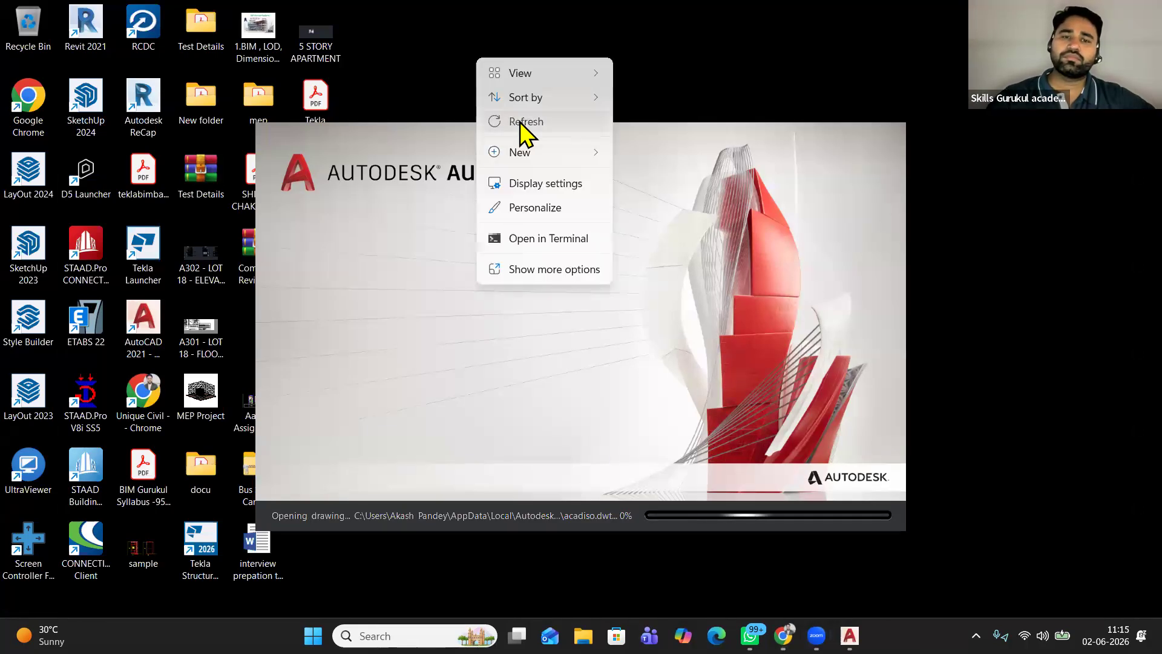
{"action": "left_click", "coordinate": [526, 130]}
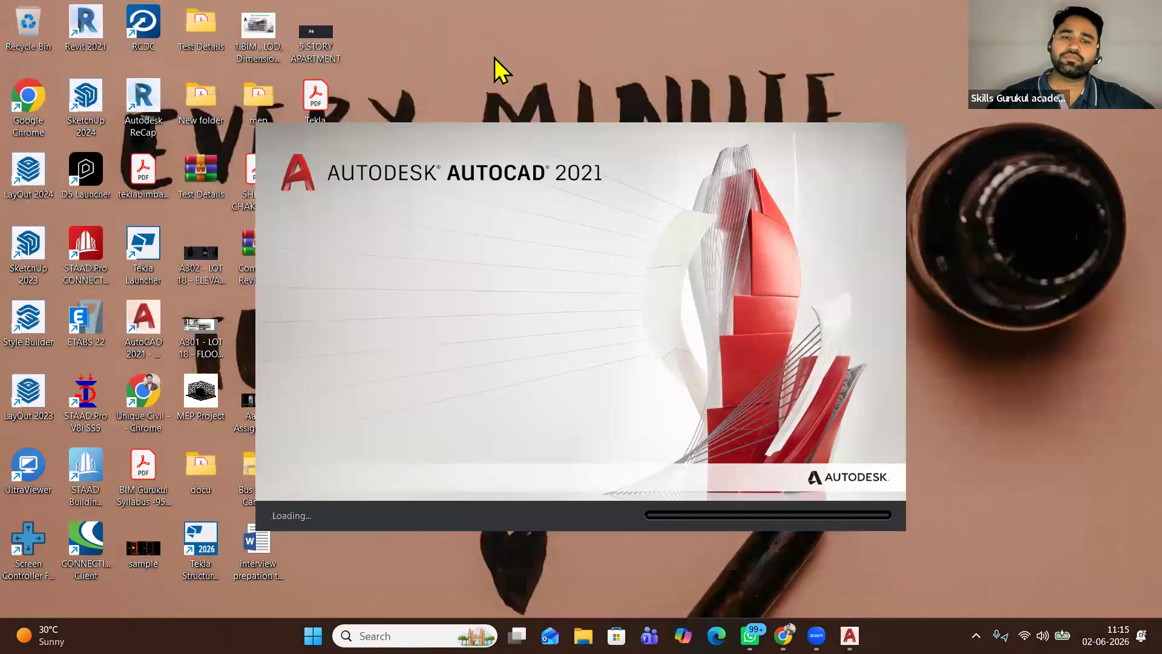
{"action": "right_click", "coordinate": [478, 30]}
{"action": "left_click", "coordinate": [530, 95]}
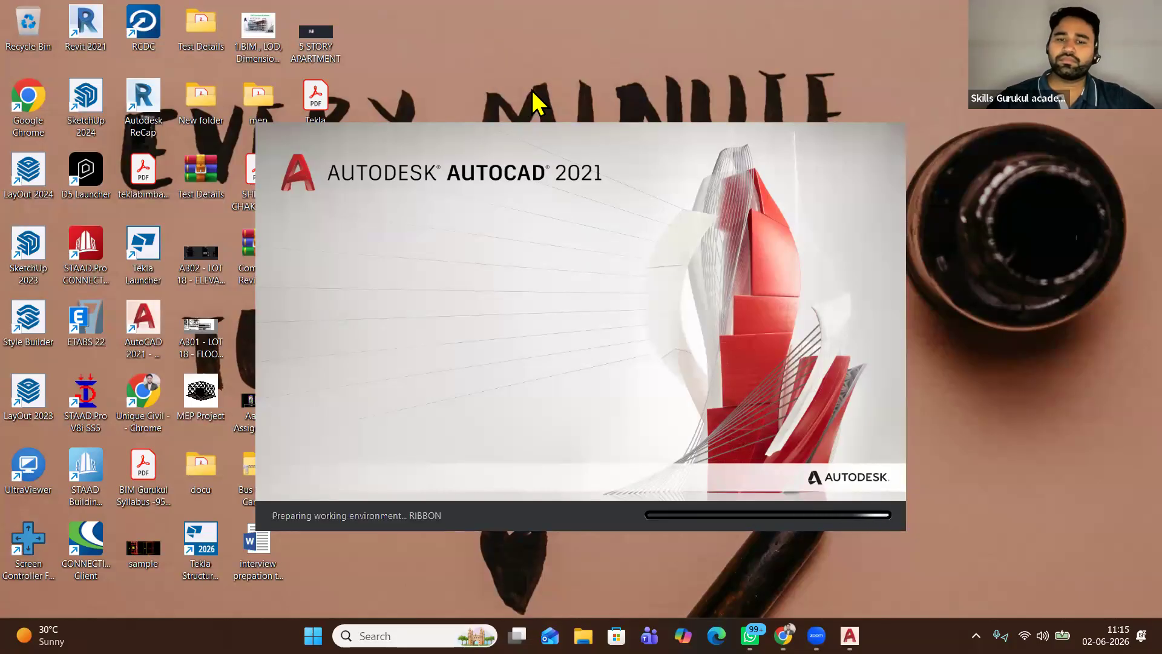
{"action": "right_click", "coordinate": [498, 20]}
{"action": "left_click", "coordinate": [558, 82]}
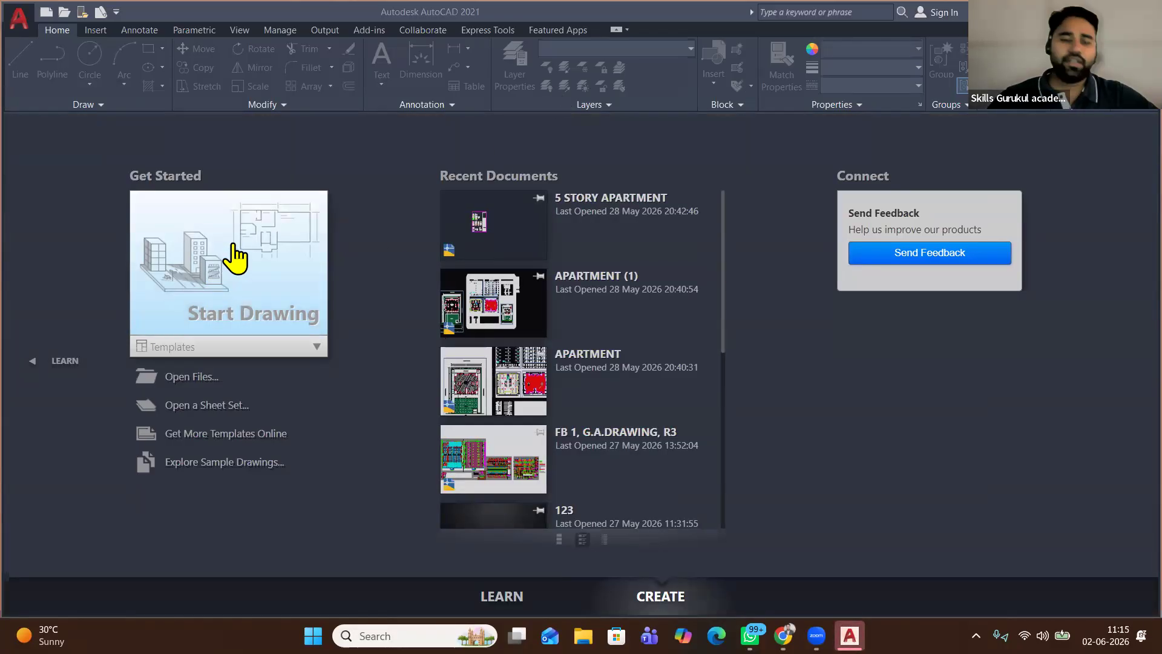
Start the blank Drawing1 and open the Layer Properties Manager
{"action": "left_click", "coordinate": [220, 249]}
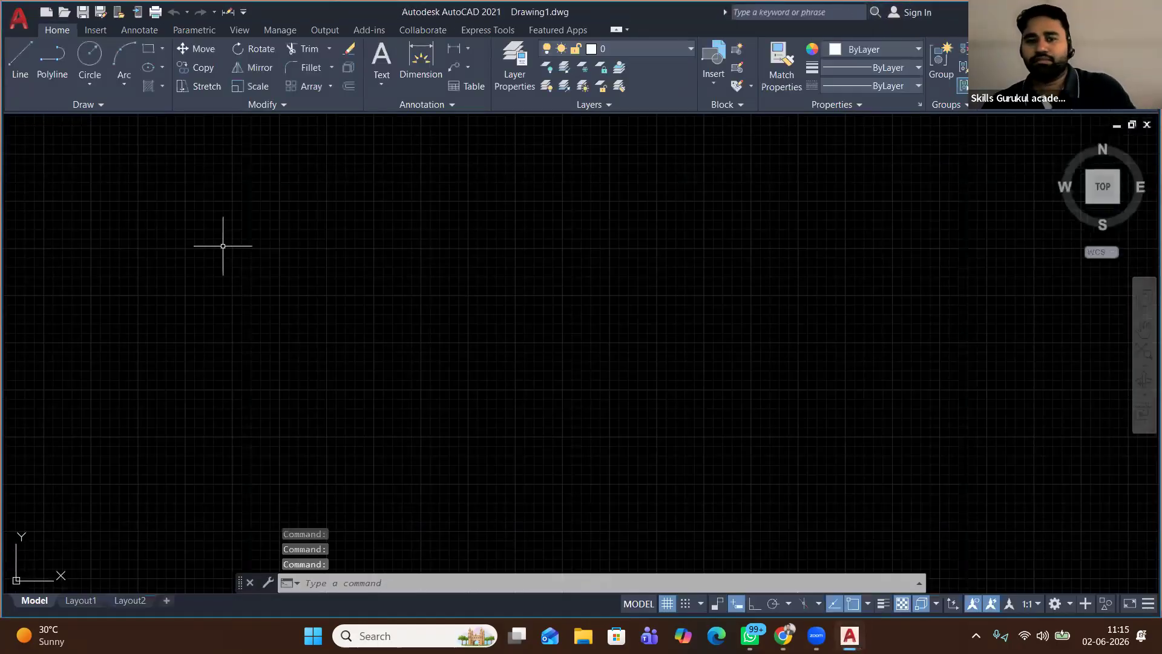
{"action": "left_click", "coordinate": [624, 51]}
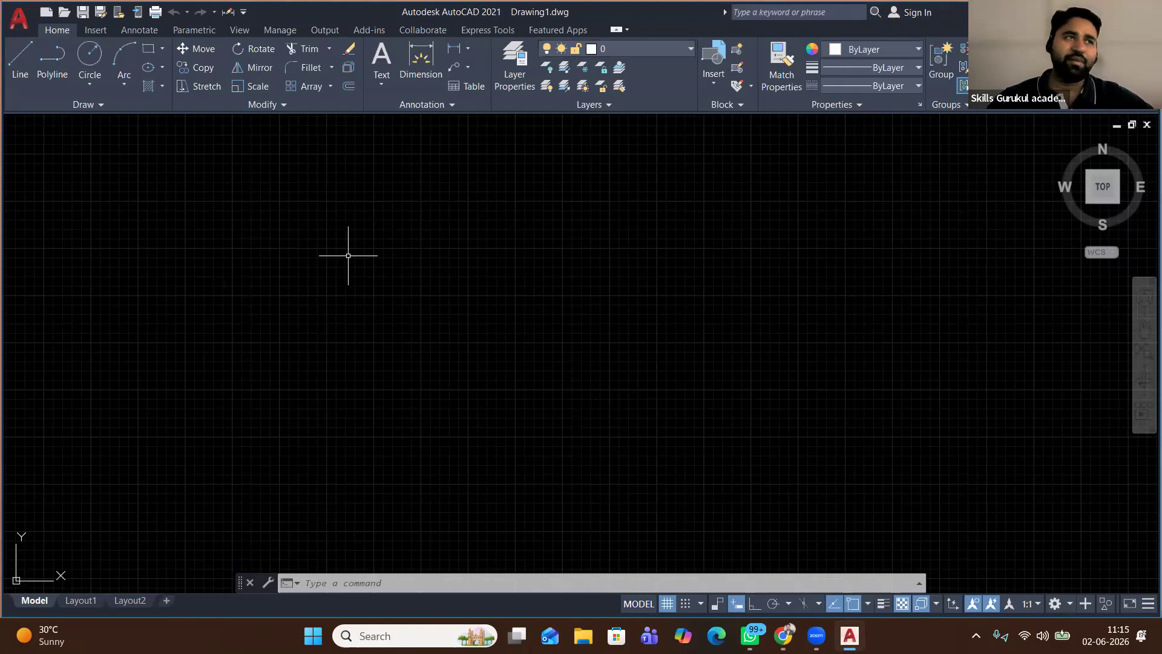
{"action": "left_click", "coordinate": [508, 68]}
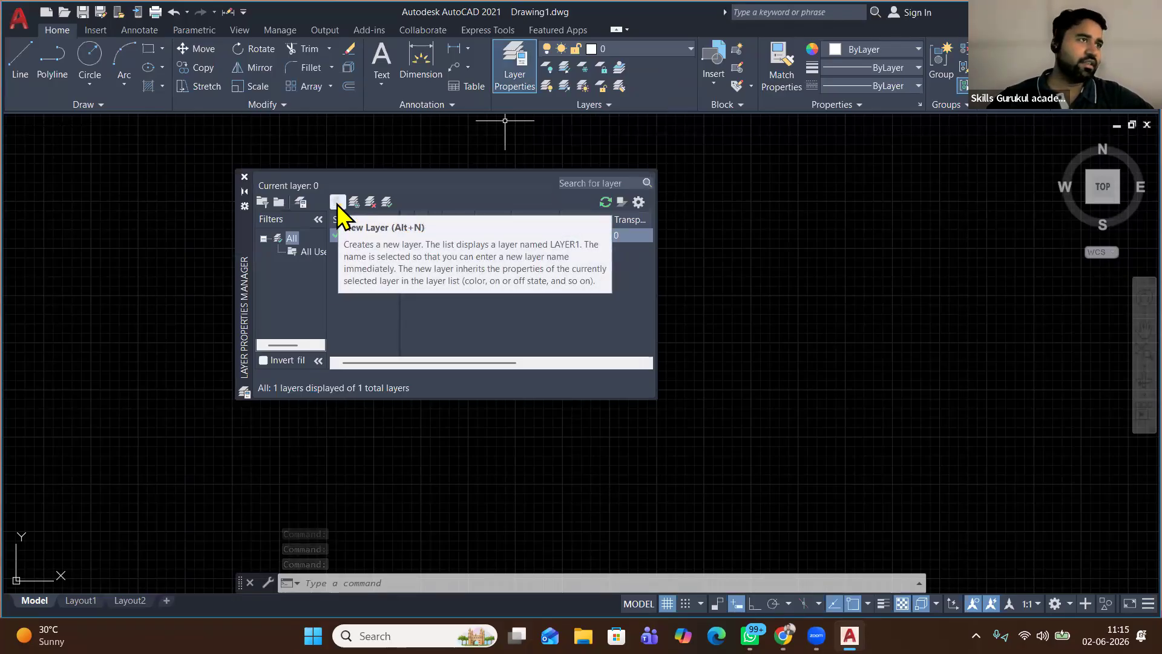
Create the new layers wall, door and win
{"action": "left_click", "coordinate": [337, 203]}
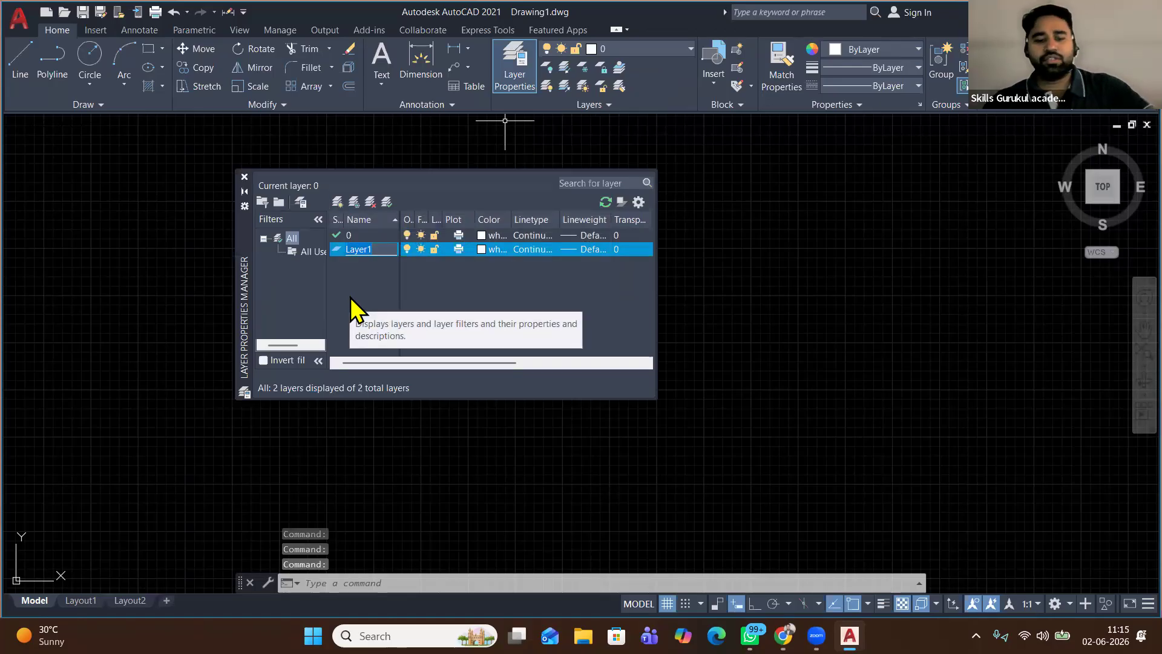
{"action": "type", "text": "wall"}
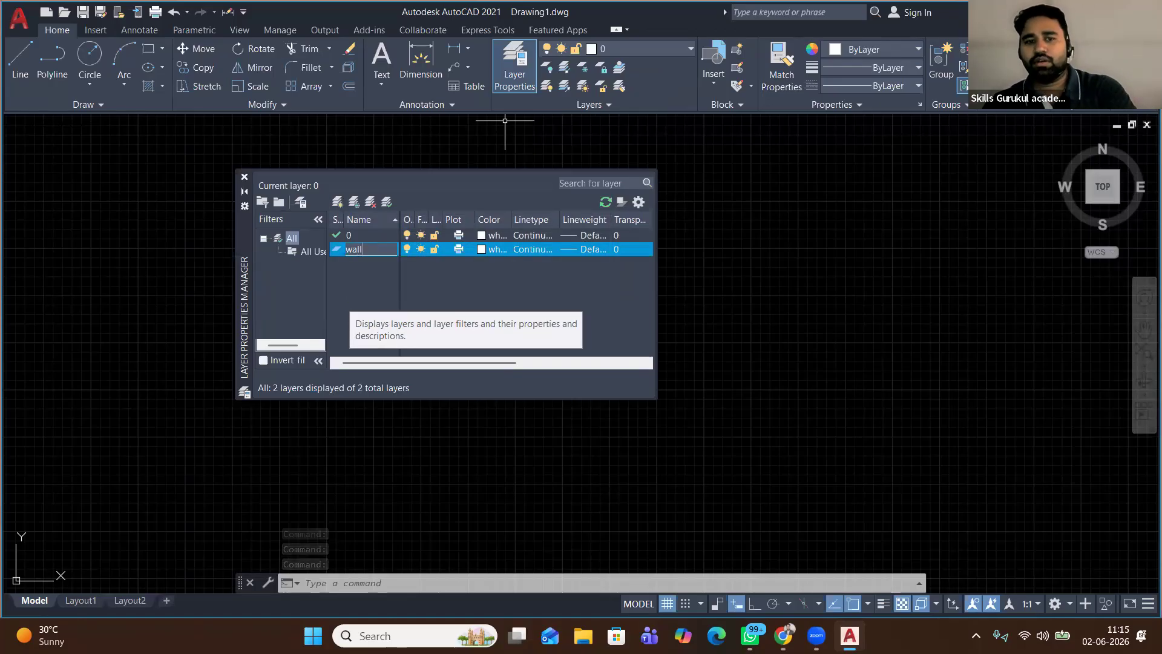
{"action": "key", "text": "Return"}
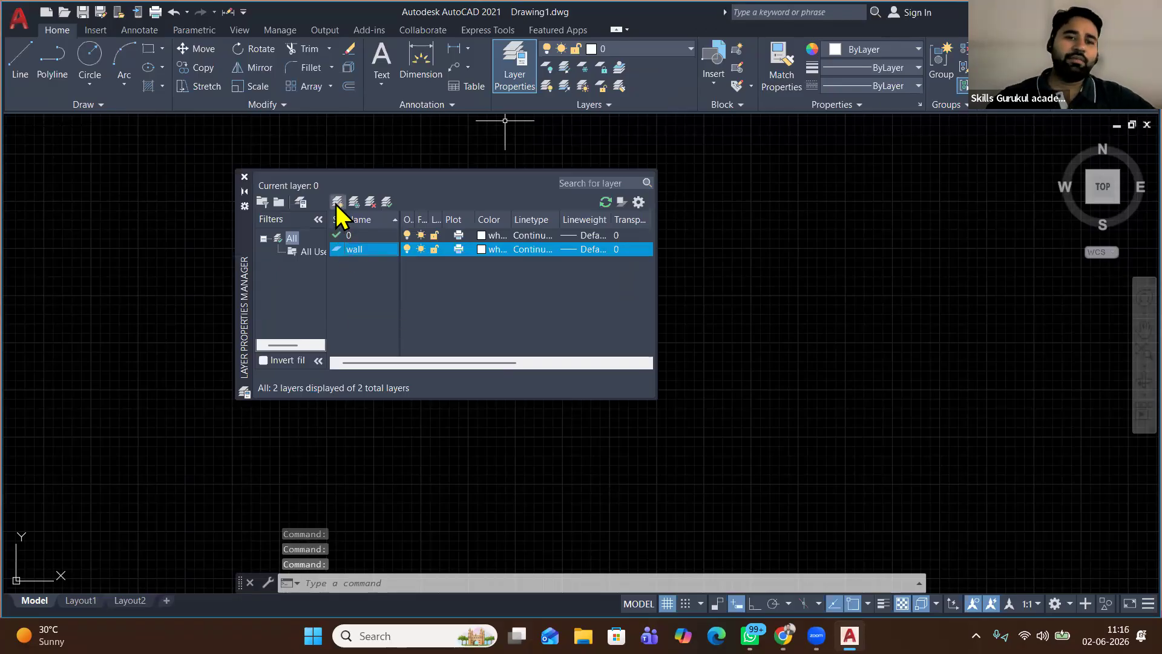
{"action": "left_click", "coordinate": [337, 202]}
{"action": "type", "text": "d"}
{"action": "type", "text": "poo"}
{"action": "key", "text": "BackSpace"}
{"action": "key", "text": "BackSpace"}
{"action": "key", "text": "BackSpace"}
{"action": "type", "text": "oor"}
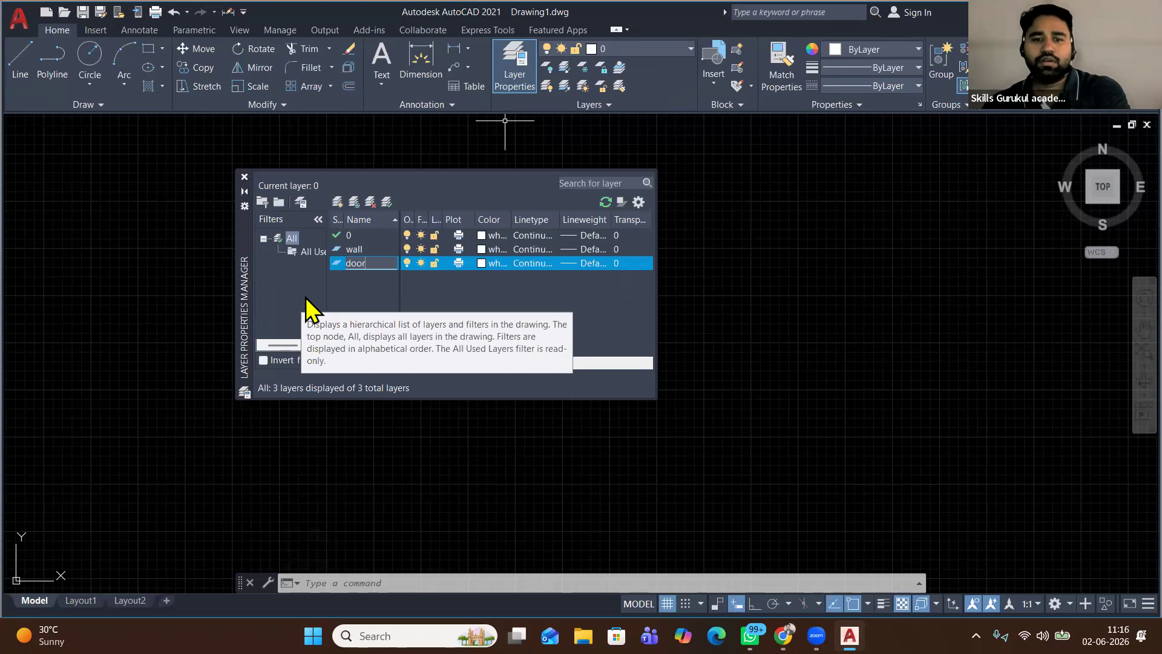
{"action": "key", "text": "Return"}
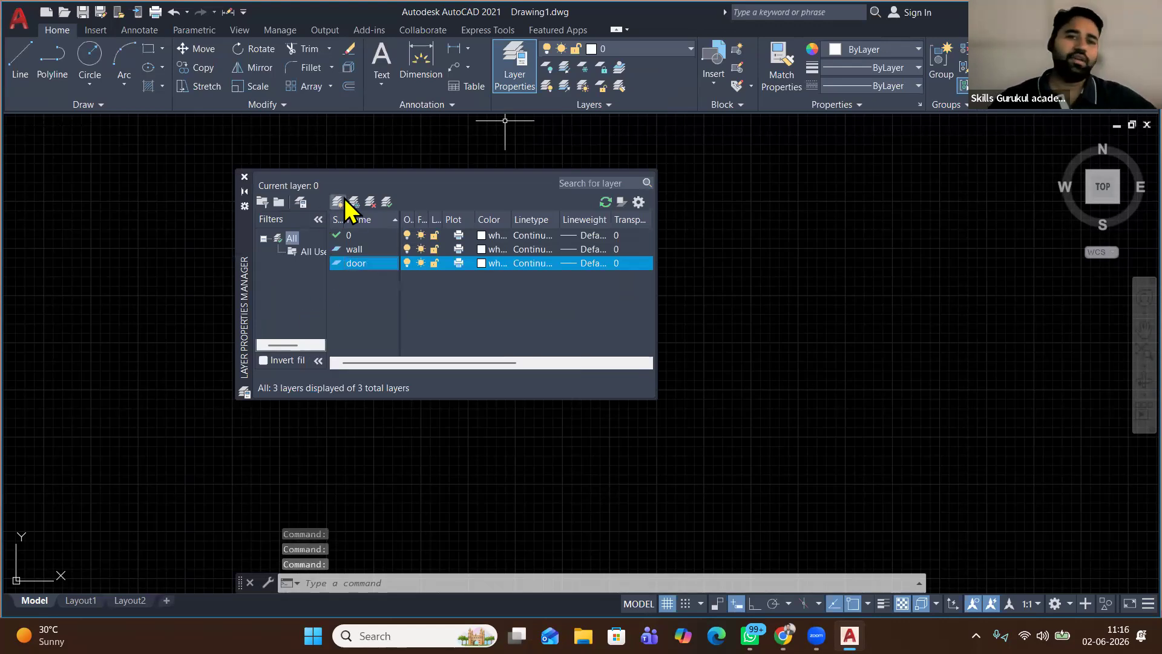
{"action": "left_click", "coordinate": [338, 202]}
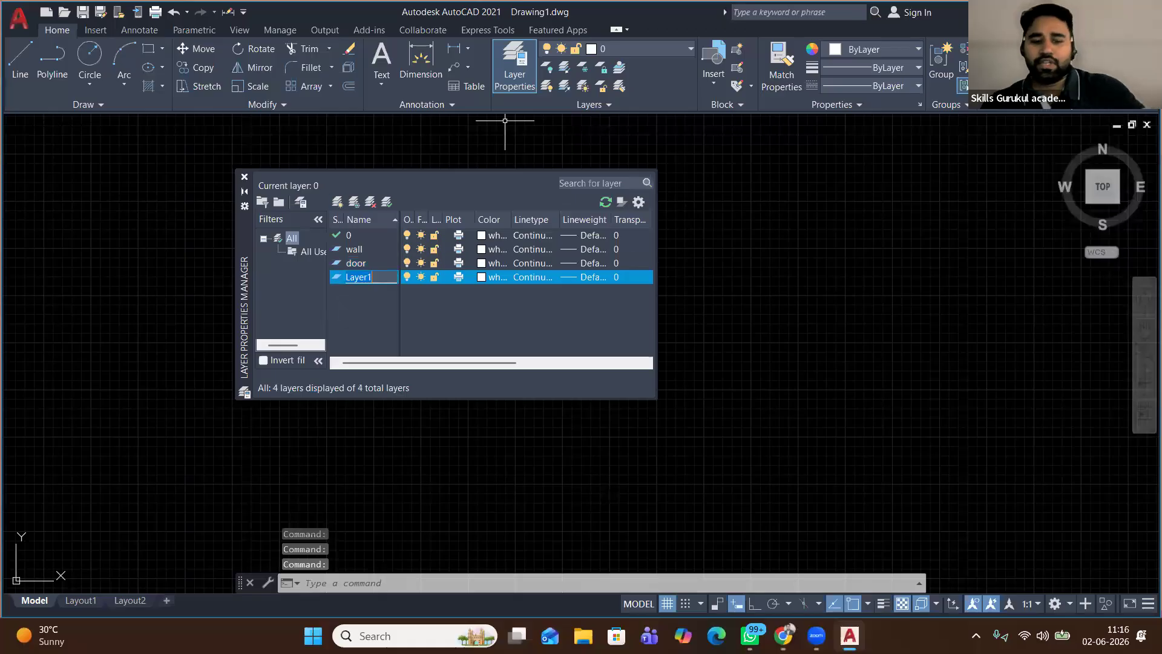
{"action": "type", "text": "win"}
{"action": "key", "text": "Return"}
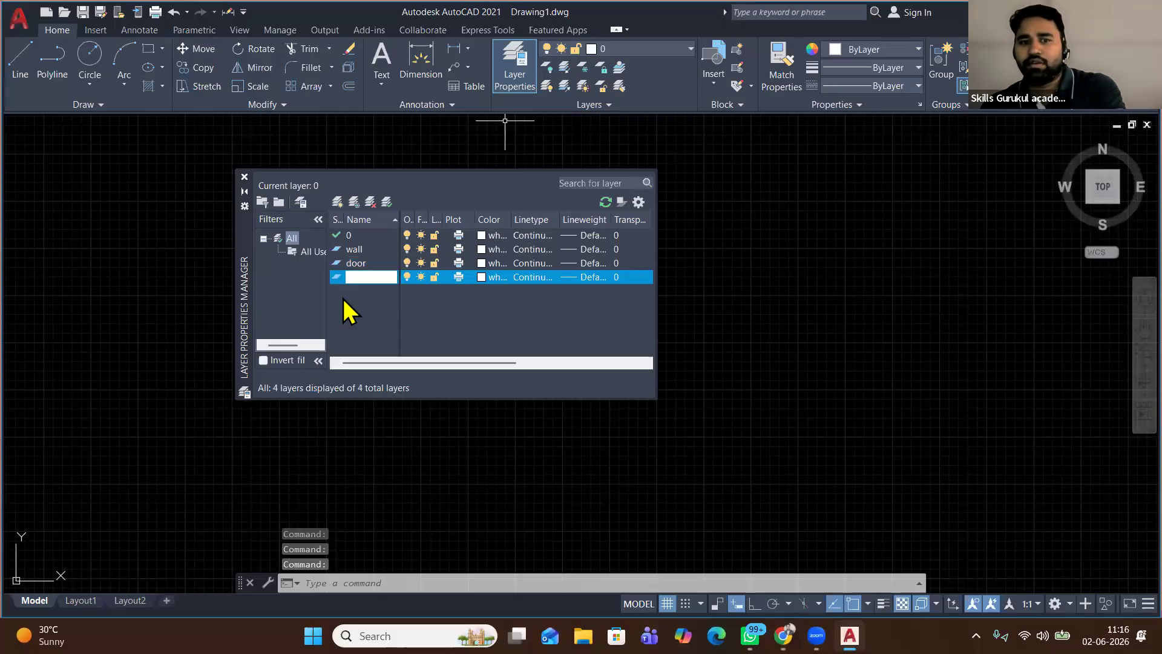
Create the new layers ven, boundry and stair
{"action": "left_click", "coordinate": [338, 202]}
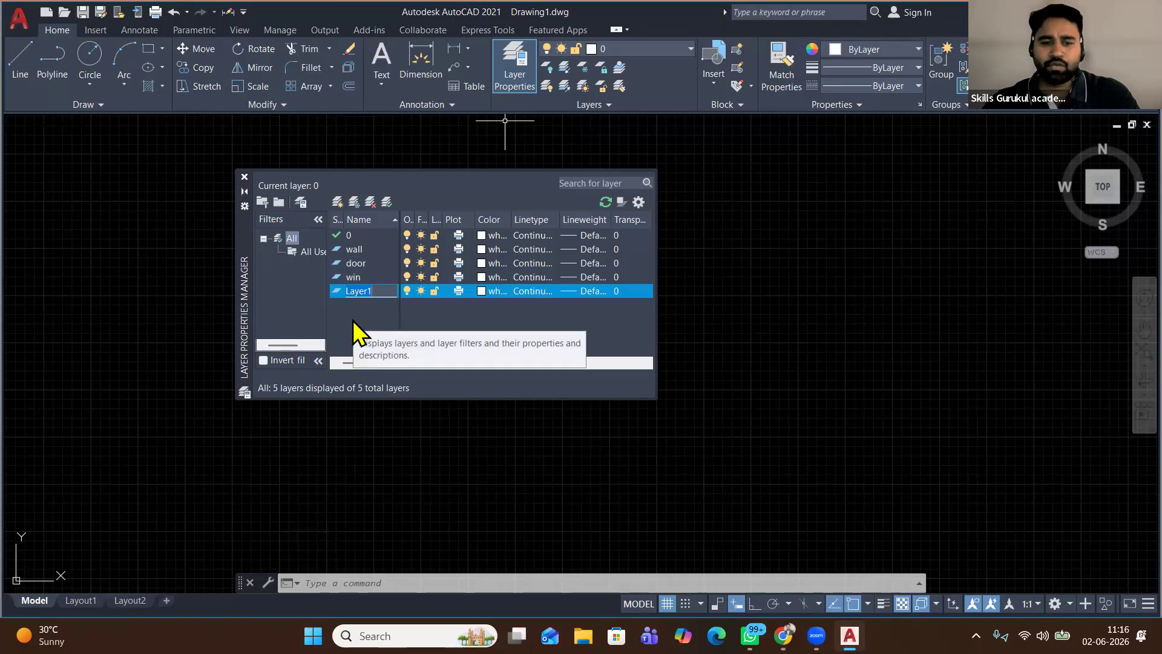
{"action": "type", "text": "ven"}
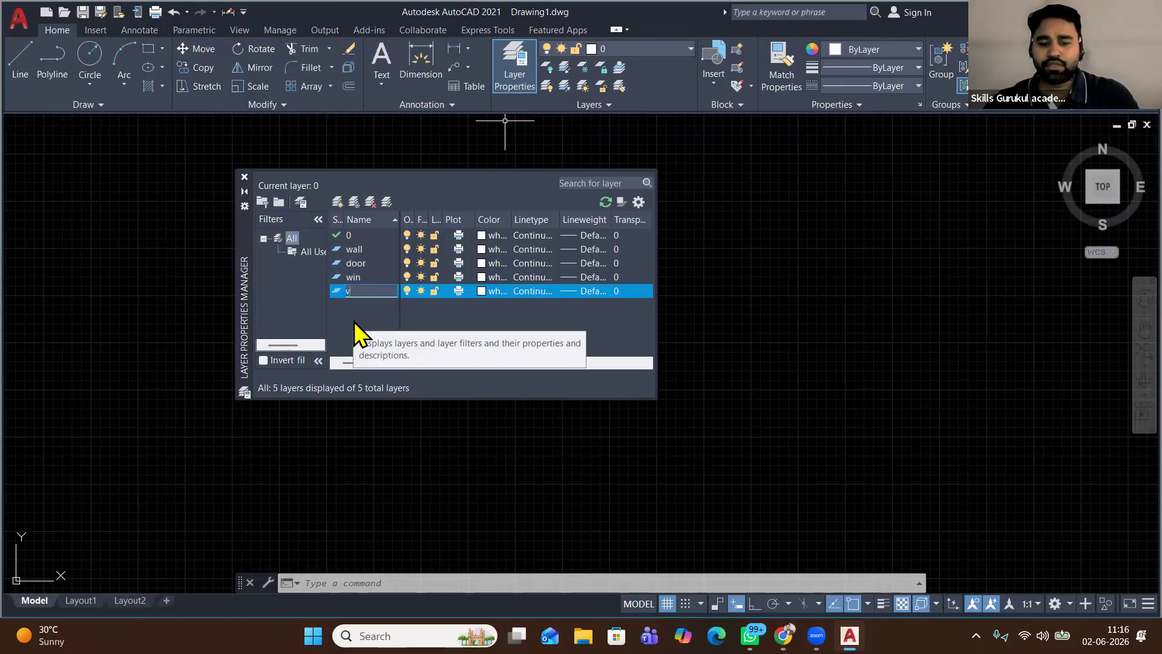
{"action": "key", "text": "Return"}
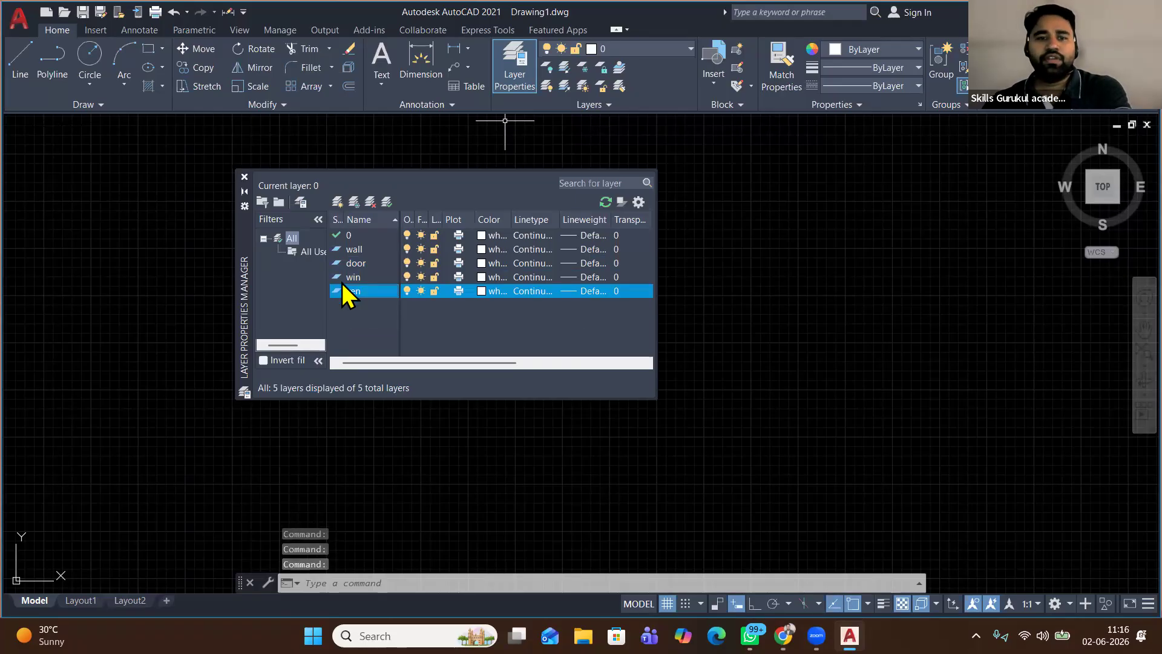
{"action": "left_click", "coordinate": [337, 202]}
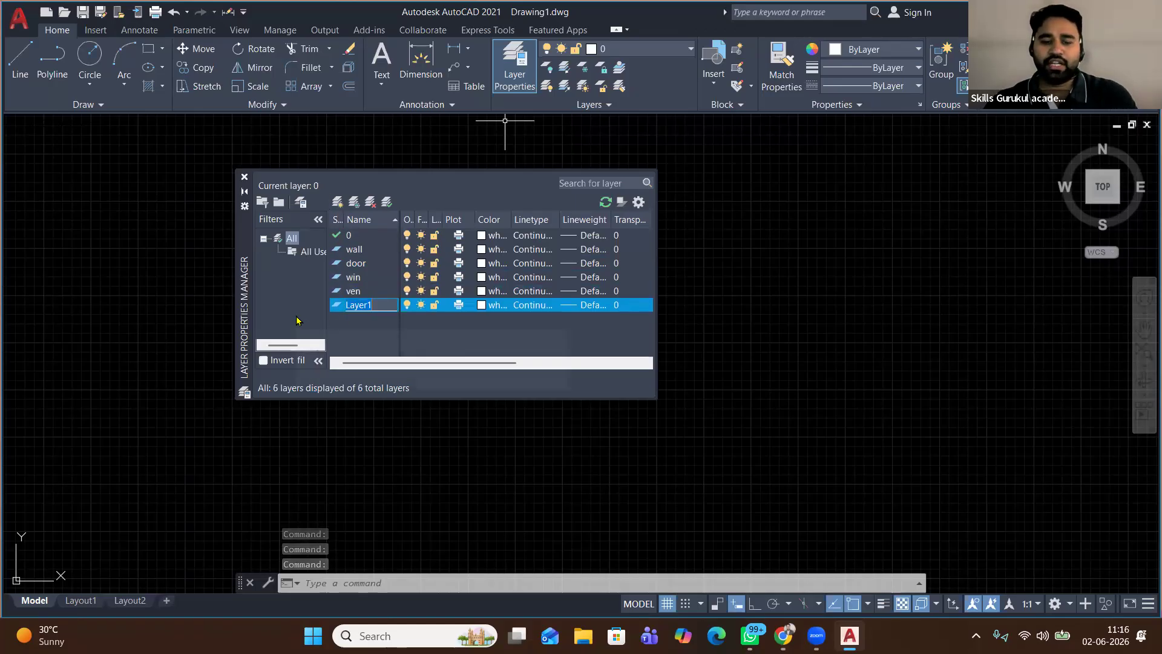
{"action": "type", "text": "boundry"}
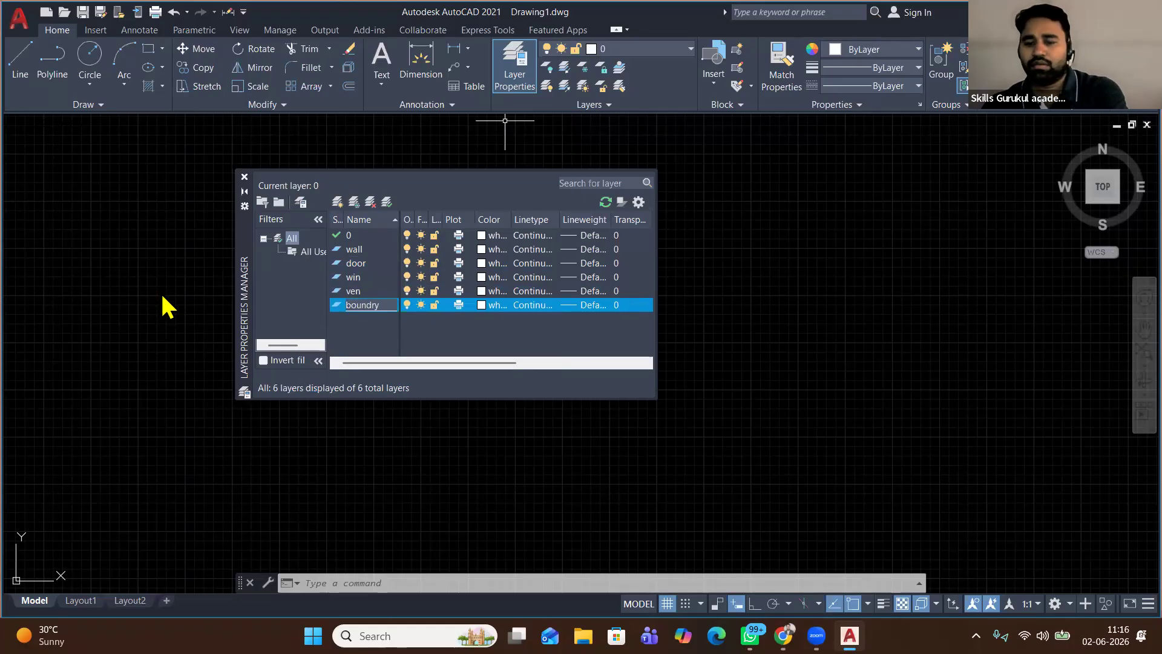
{"action": "left_click", "coordinate": [169, 308]}
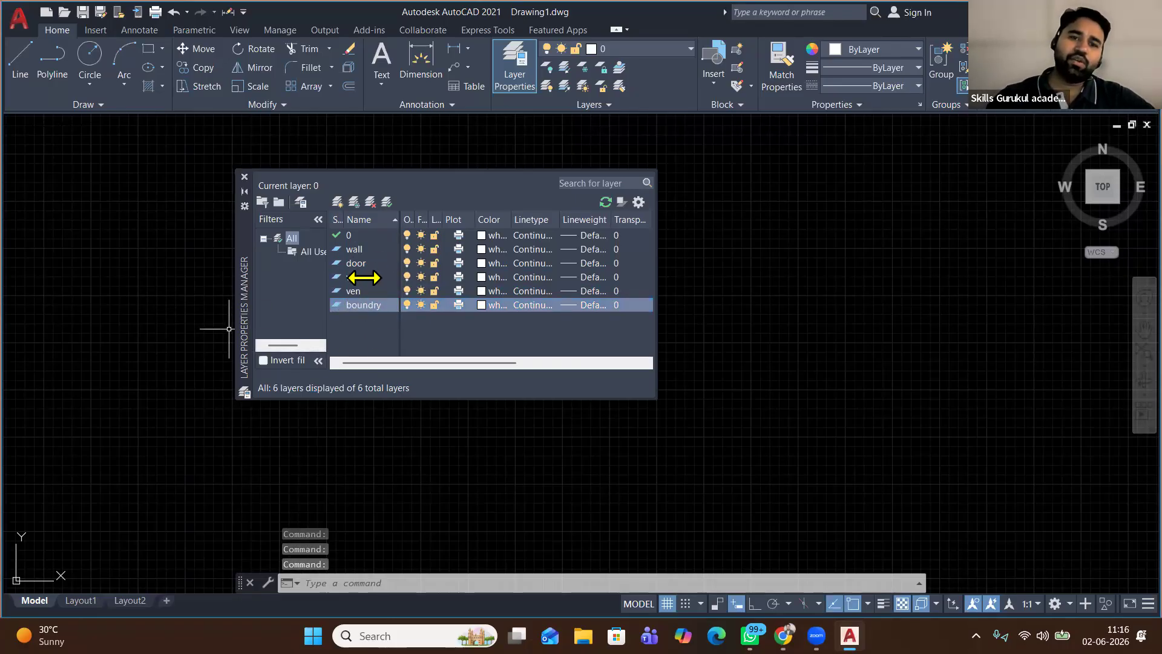
{"action": "key", "text": "alt+n"}
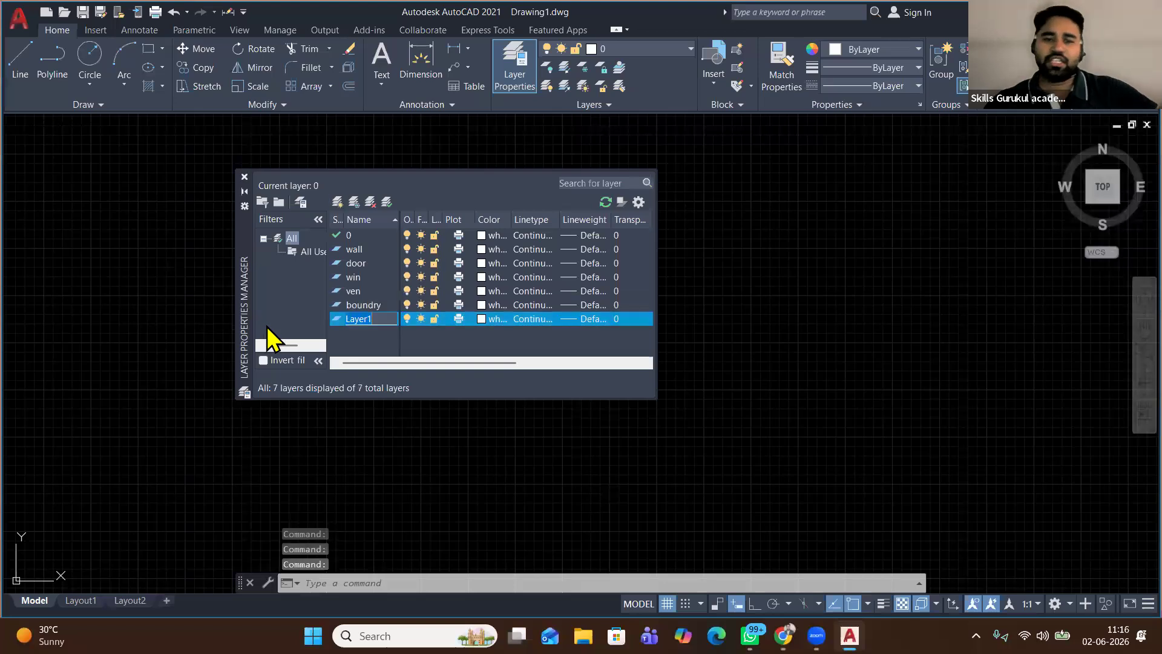
{"action": "type", "text": "sta"}
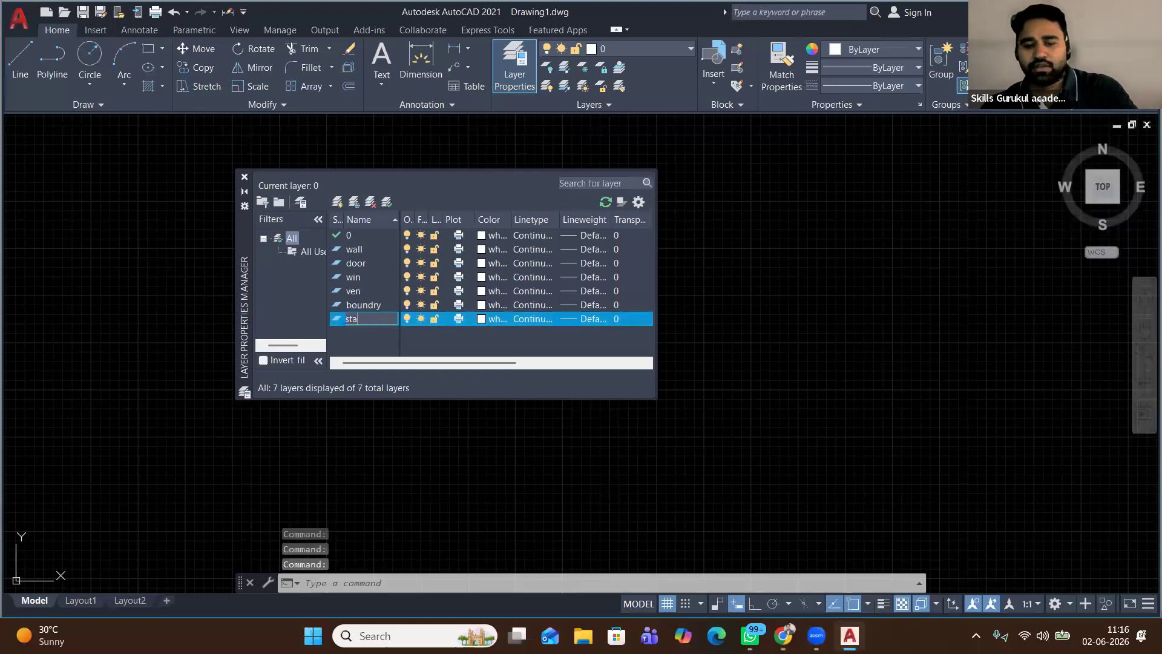
{"action": "type", "text": "ir"}
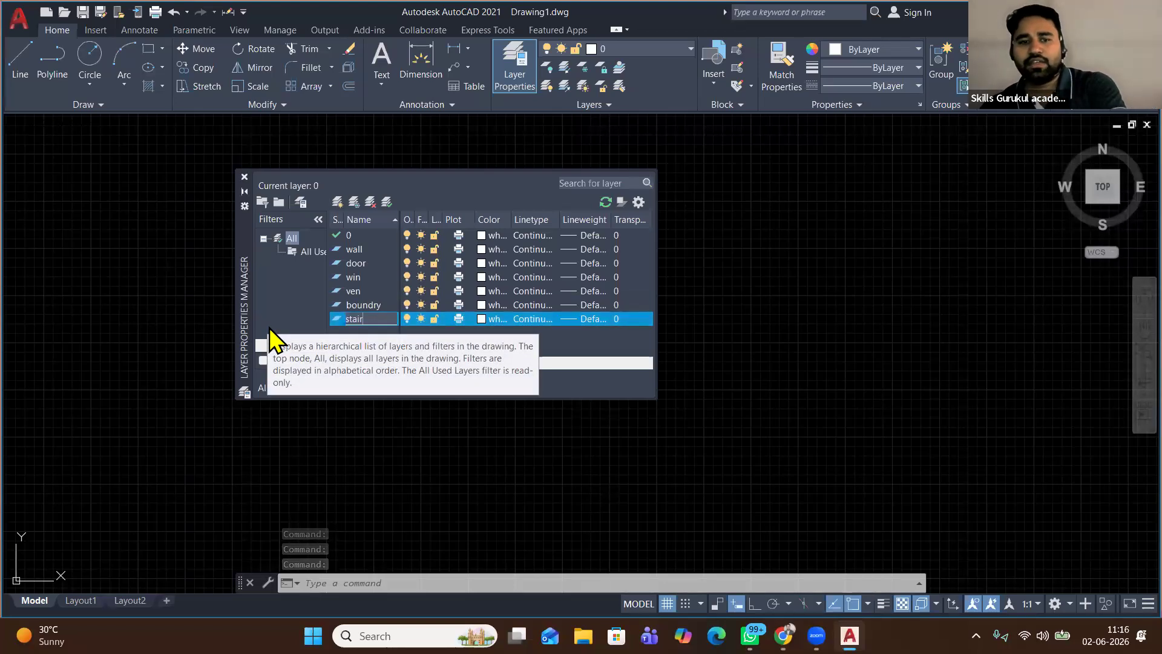
{"action": "key", "text": "Return"}
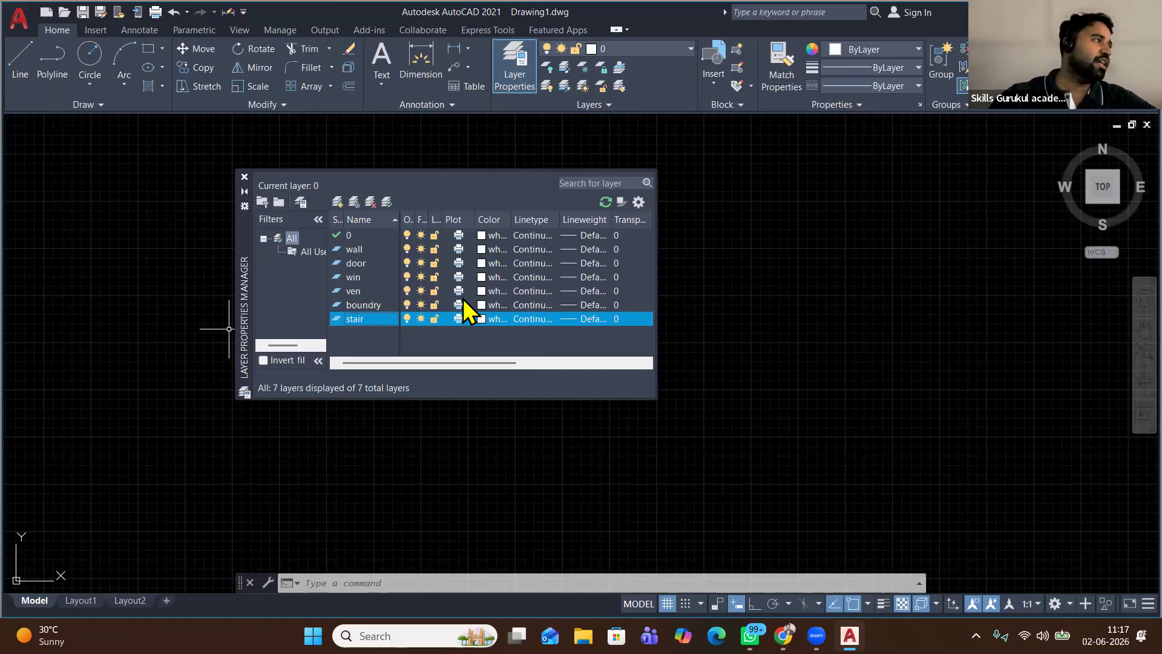
Colour the wall layer red 10, door yellow 50 and win 120
{"action": "left_click", "coordinate": [481, 248]}
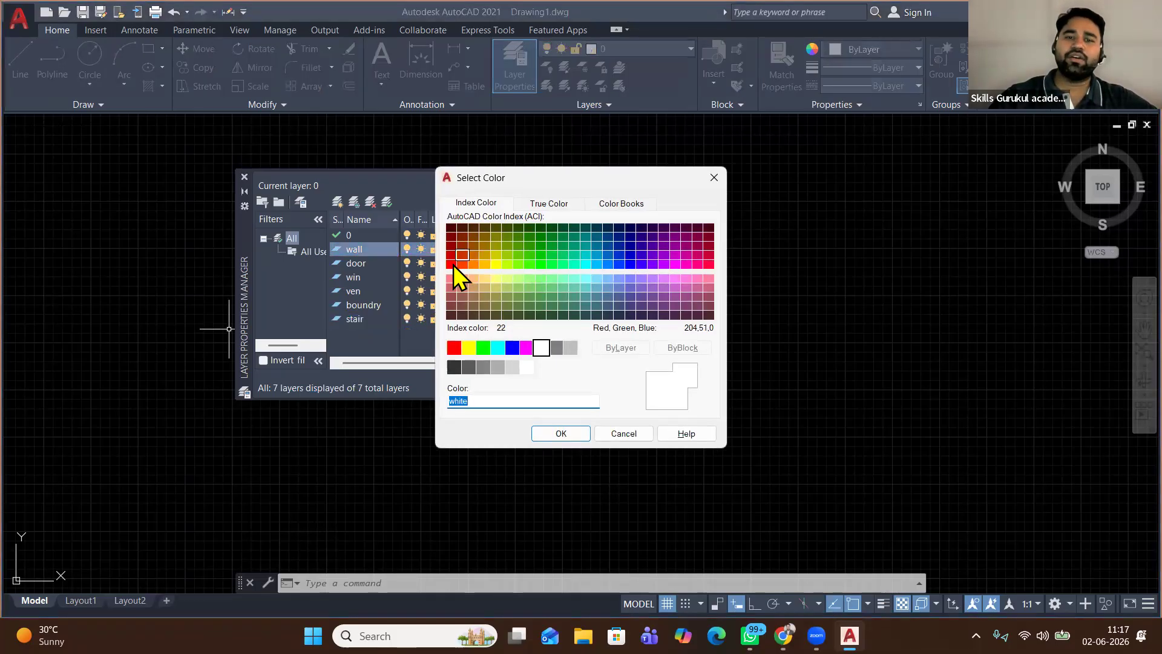
{"action": "left_click", "coordinate": [451, 265]}
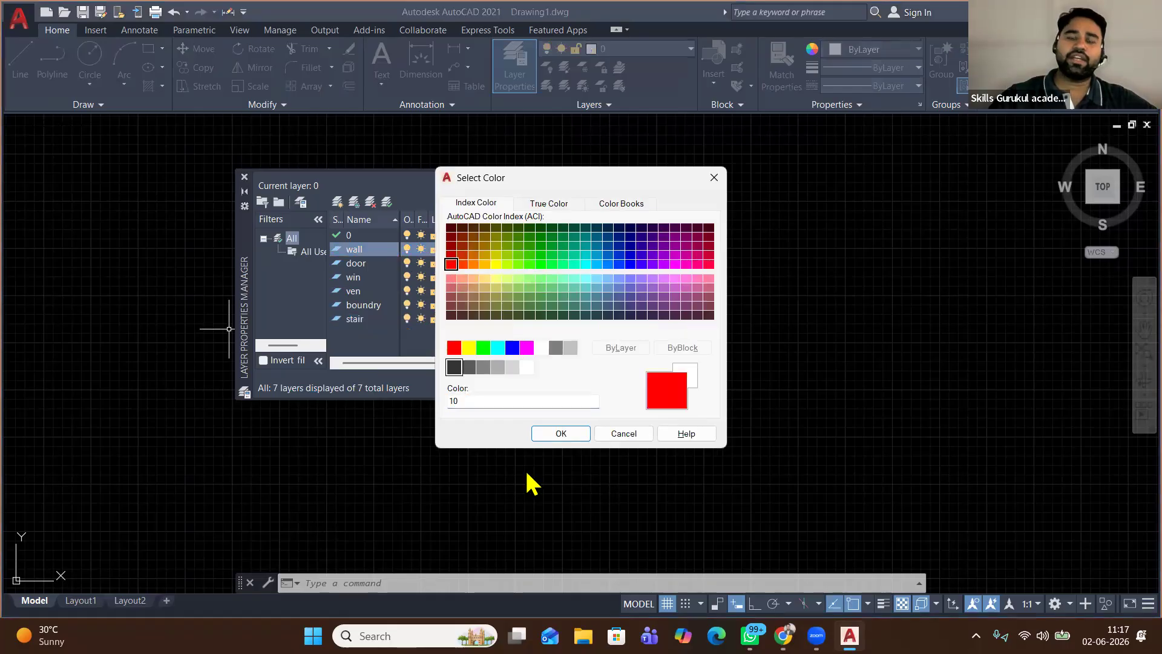
{"action": "left_click", "coordinate": [561, 434]}
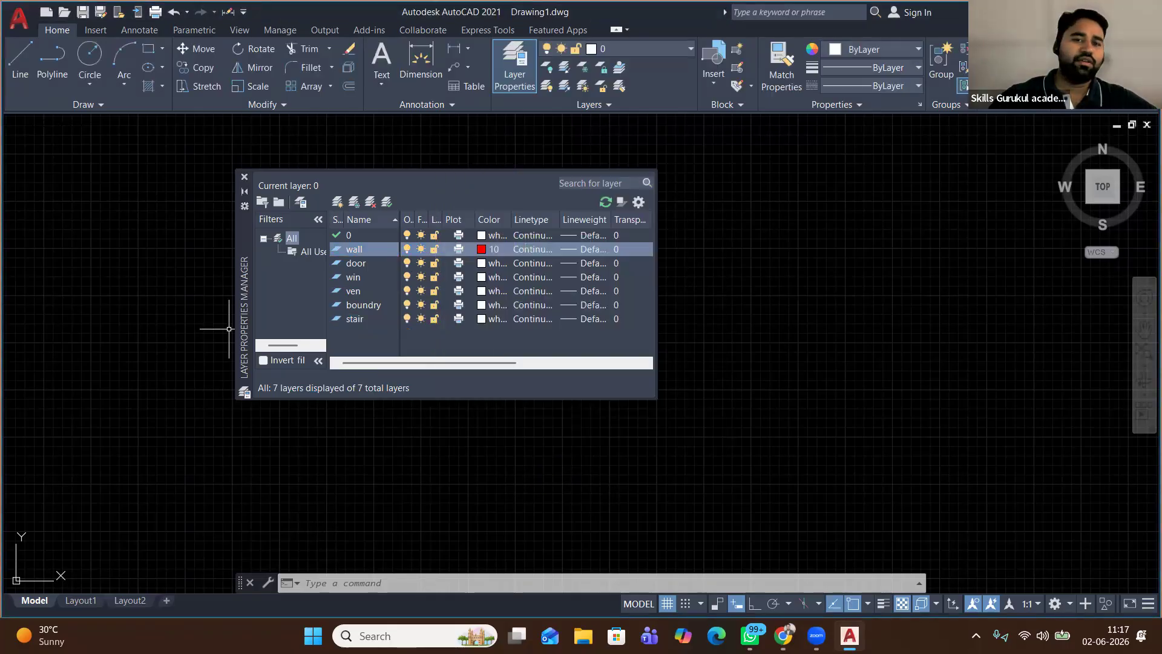
{"action": "left_click", "coordinate": [492, 265]}
{"action": "left_click", "coordinate": [490, 265]}
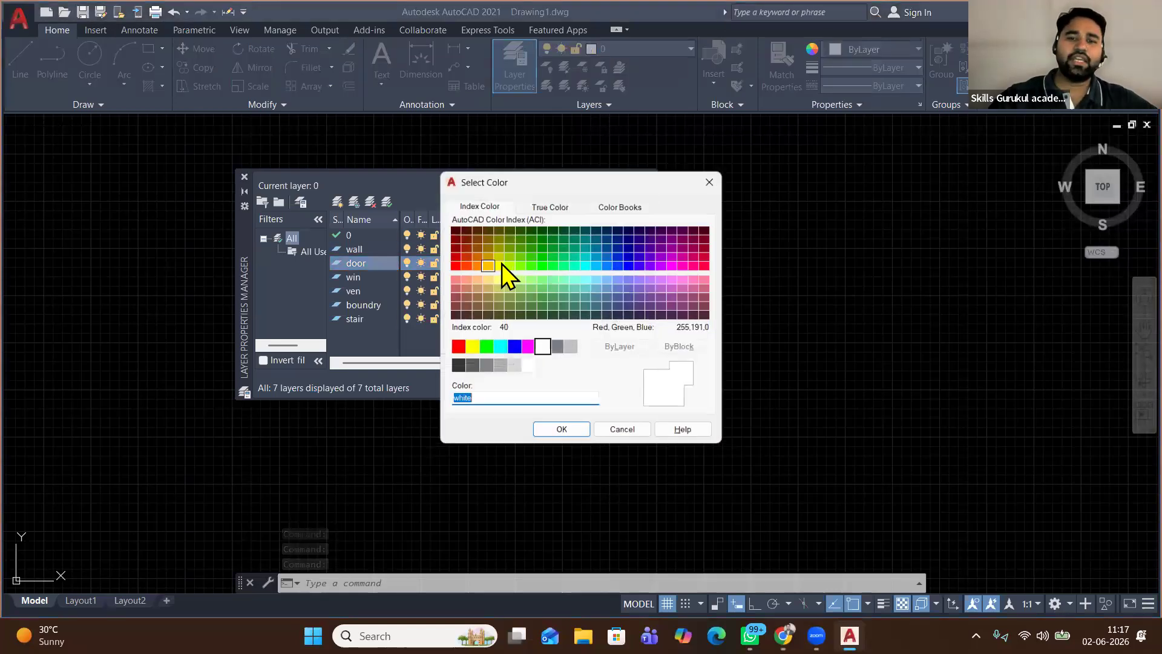
{"action": "left_click", "coordinate": [496, 264]}
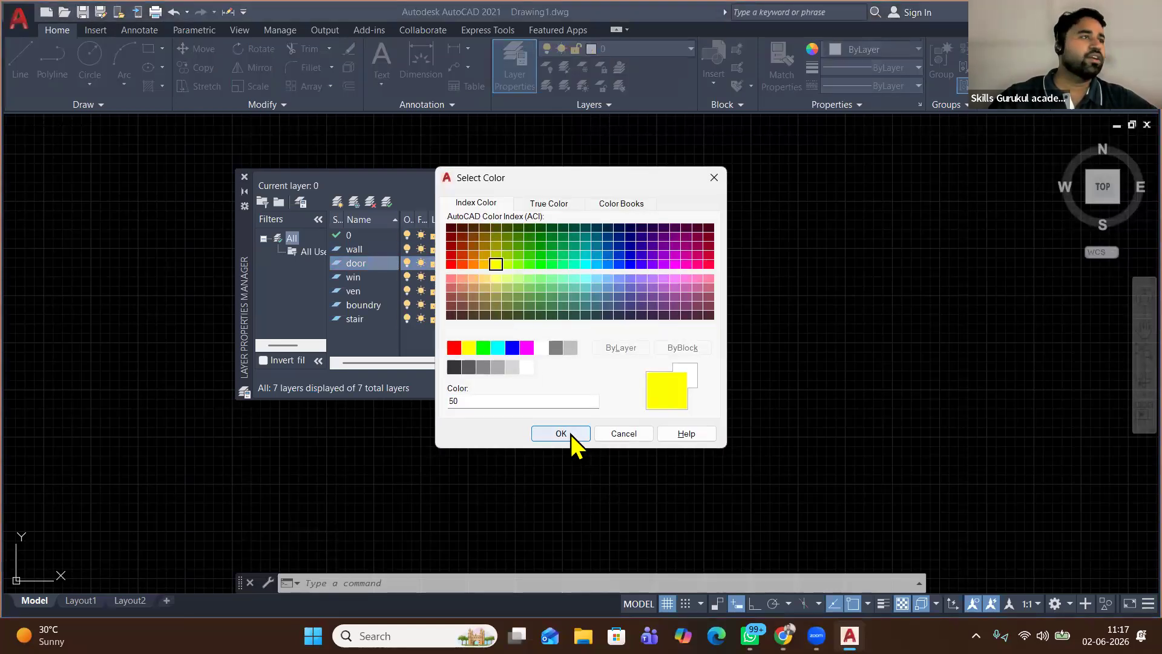
{"action": "left_click", "coordinate": [560, 433]}
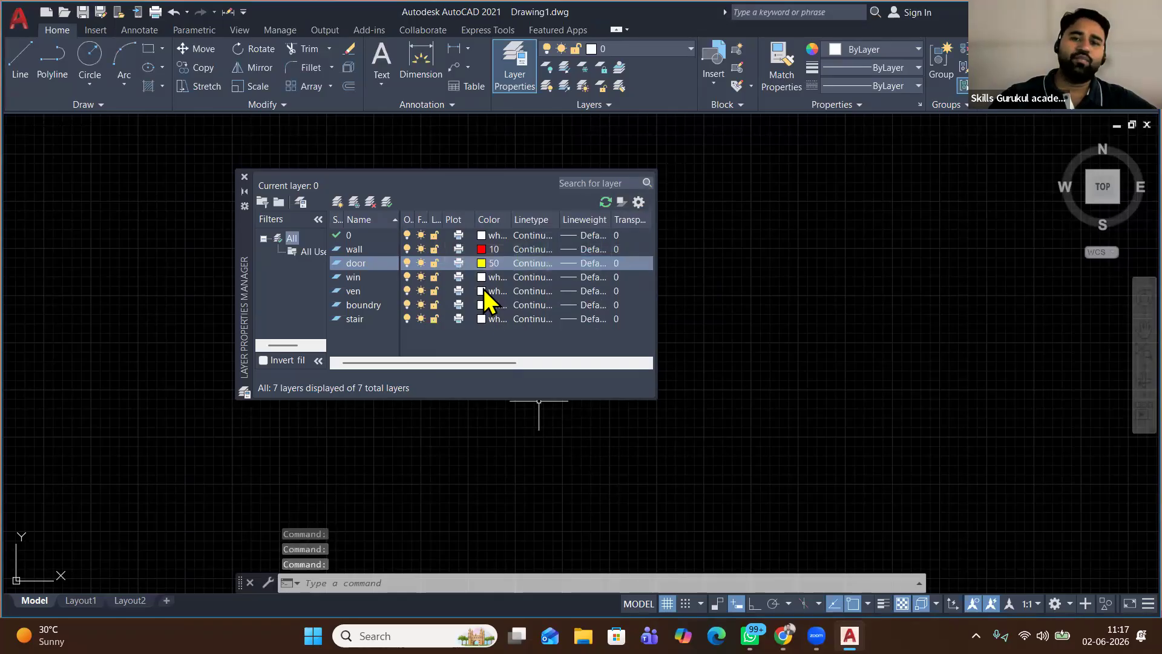
{"action": "left_click", "coordinate": [483, 279]}
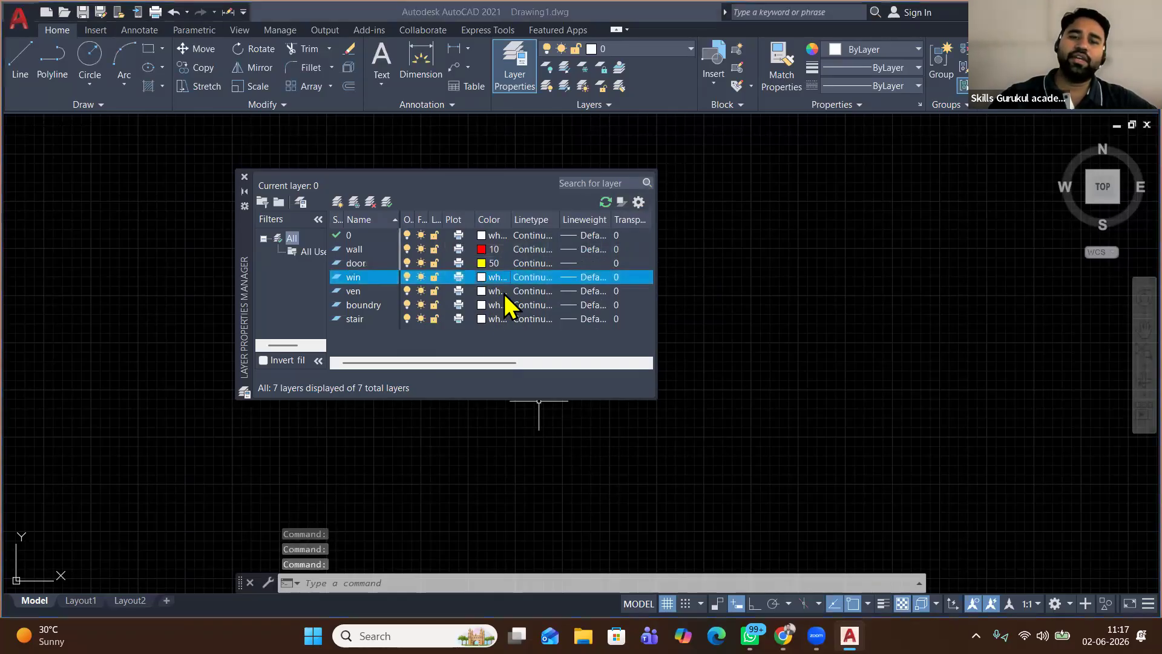
{"action": "left_click", "coordinate": [492, 277]}
{"action": "left_click", "coordinate": [575, 266]}
{"action": "left_click", "coordinate": [562, 433]}
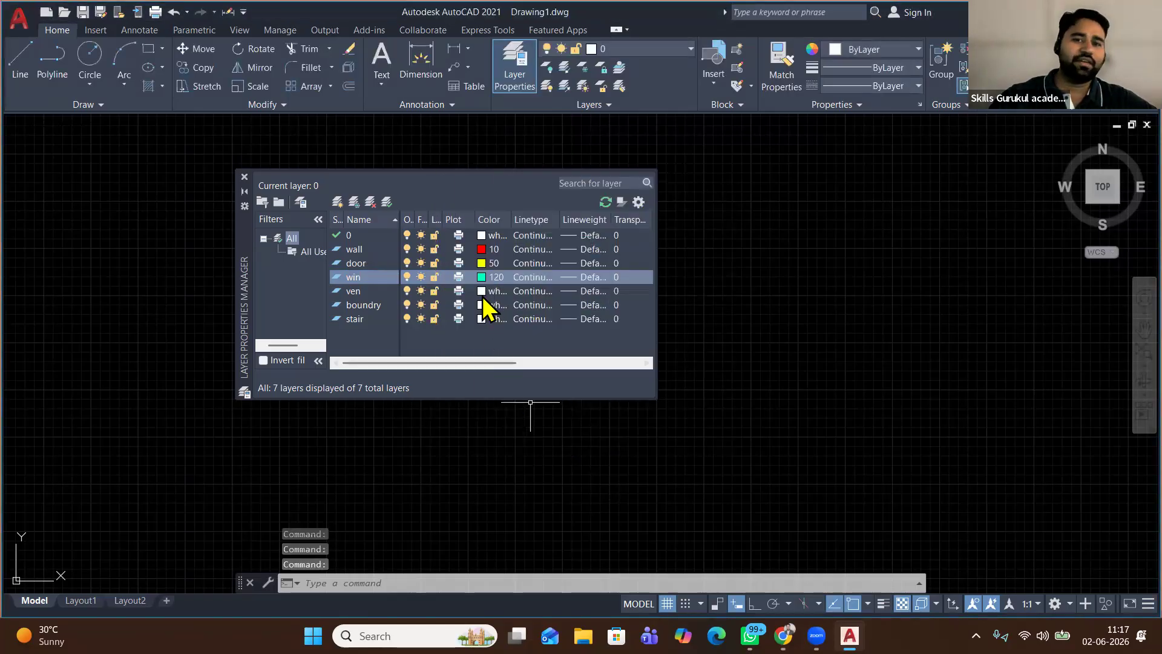
Colour the ven layer cyan 130, boundry blue 170 and stair magenta 210
{"action": "left_click", "coordinate": [482, 292]}
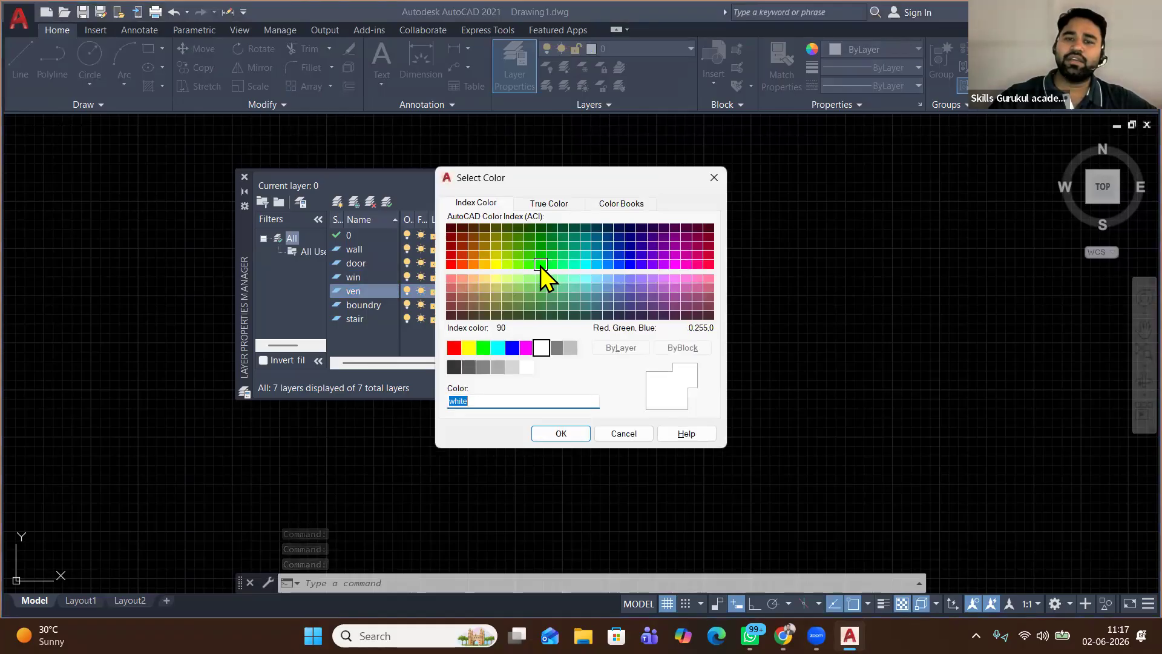
{"action": "left_click", "coordinate": [540, 265]}
{"action": "left_click", "coordinate": [585, 264]}
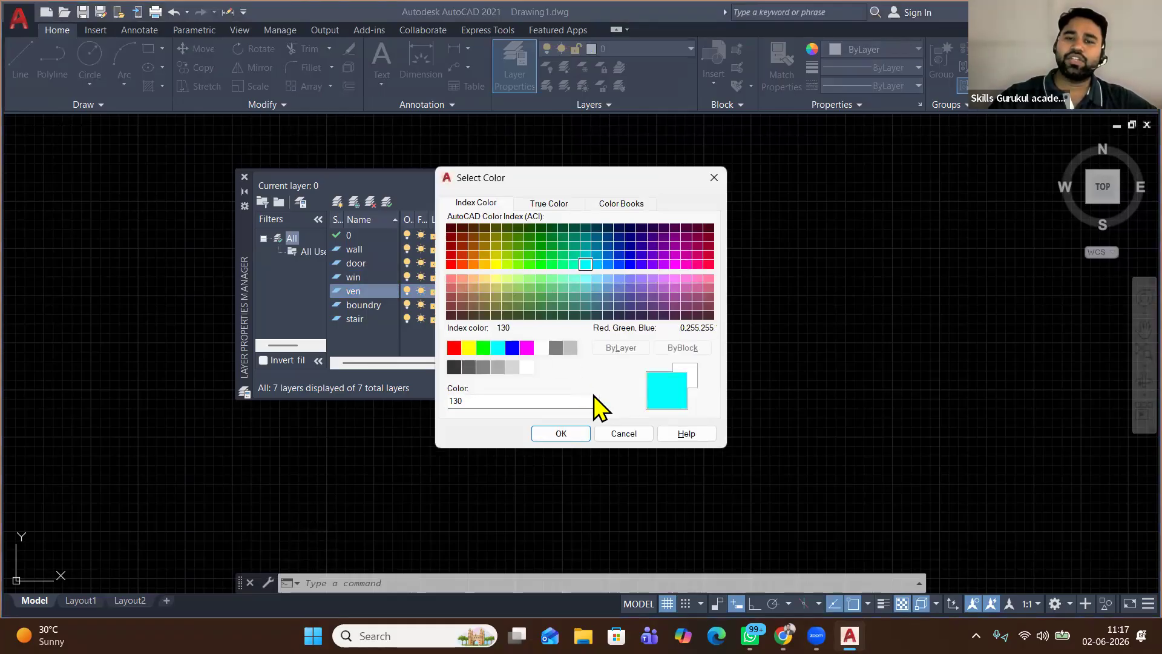
{"action": "left_click", "coordinate": [561, 434]}
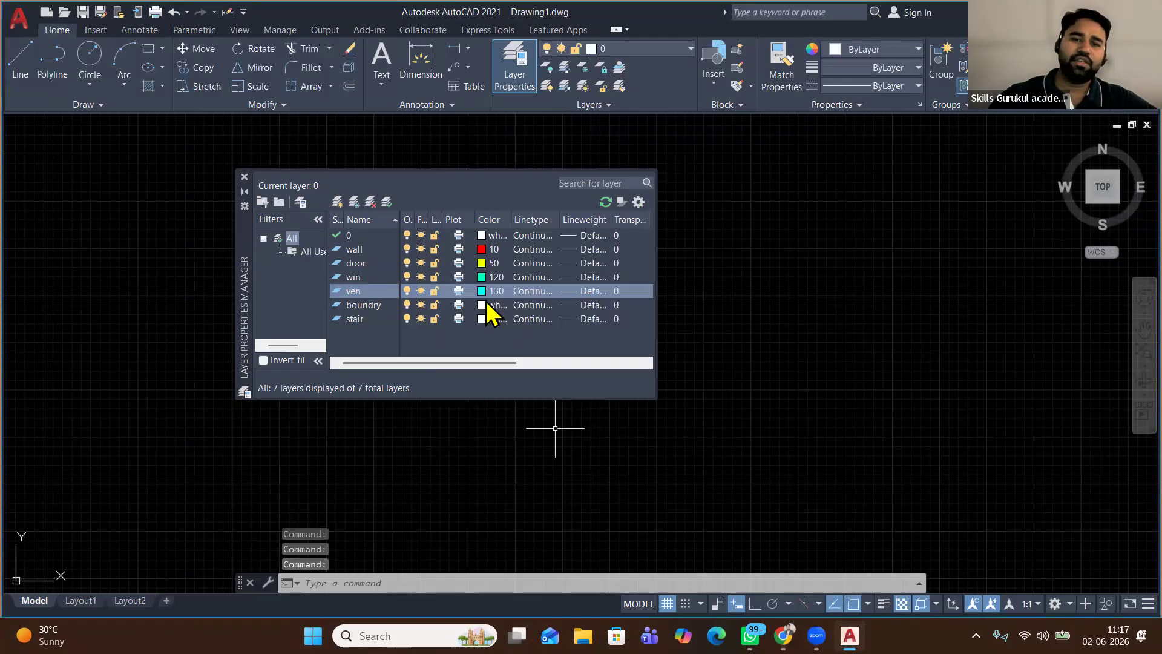
{"action": "left_click", "coordinate": [482, 305]}
{"action": "left_click", "coordinate": [482, 305]}
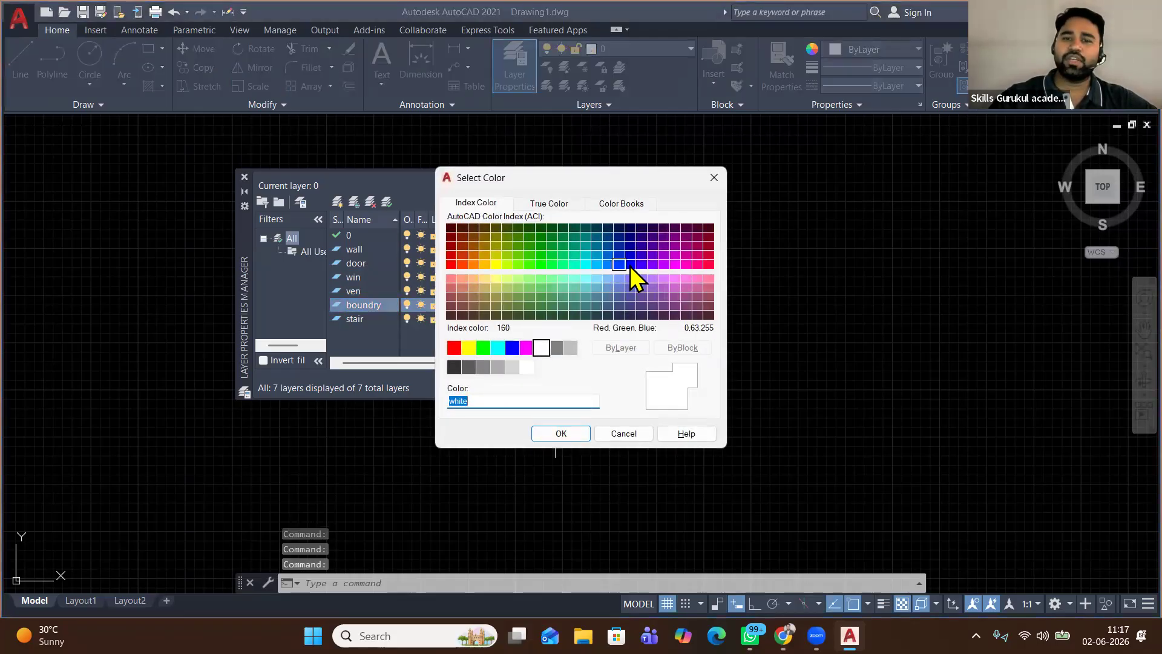
{"action": "left_click", "coordinate": [557, 433]}
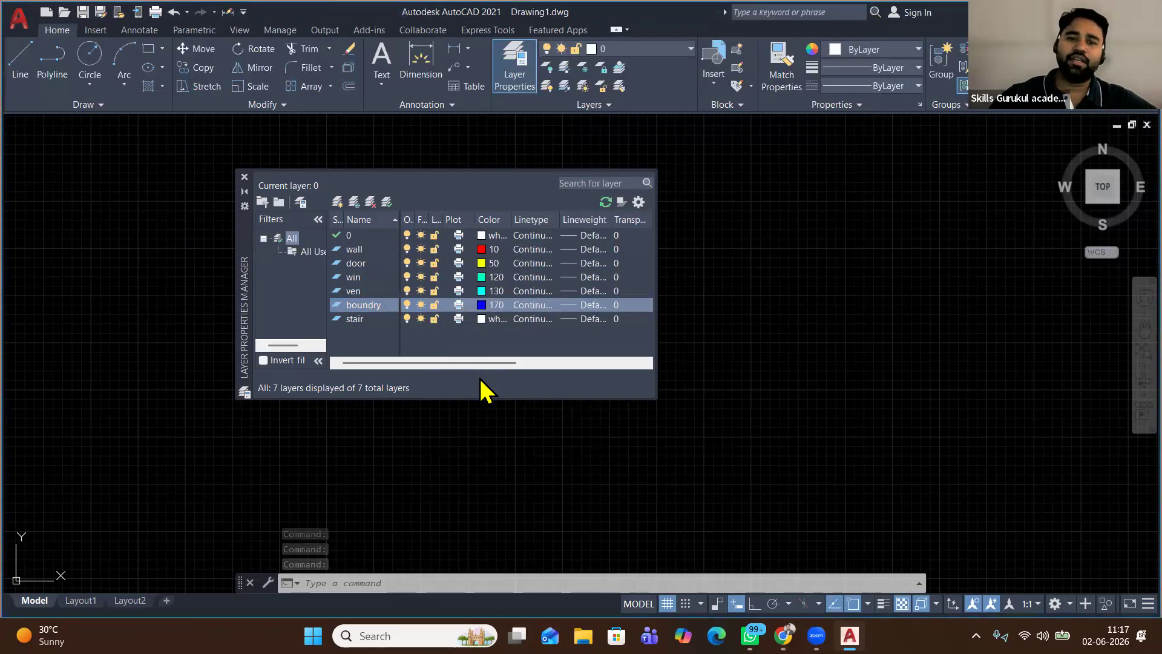
{"action": "left_click", "coordinate": [482, 318]}
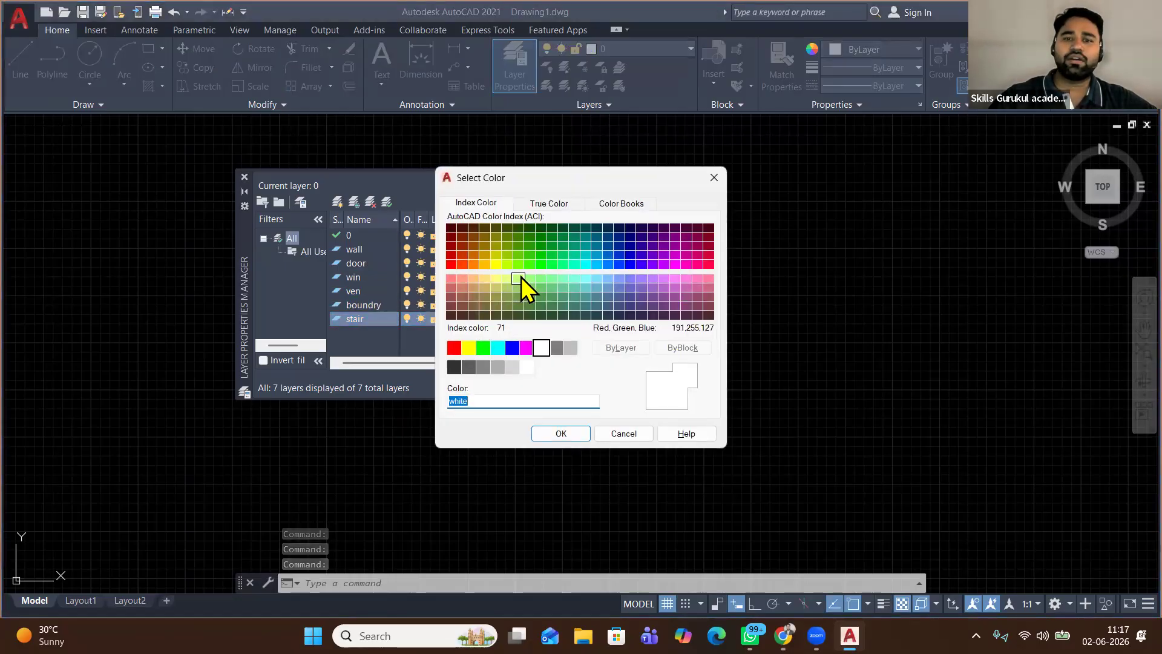
{"action": "left_click", "coordinate": [677, 264]}
{"action": "left_click", "coordinate": [571, 435]}
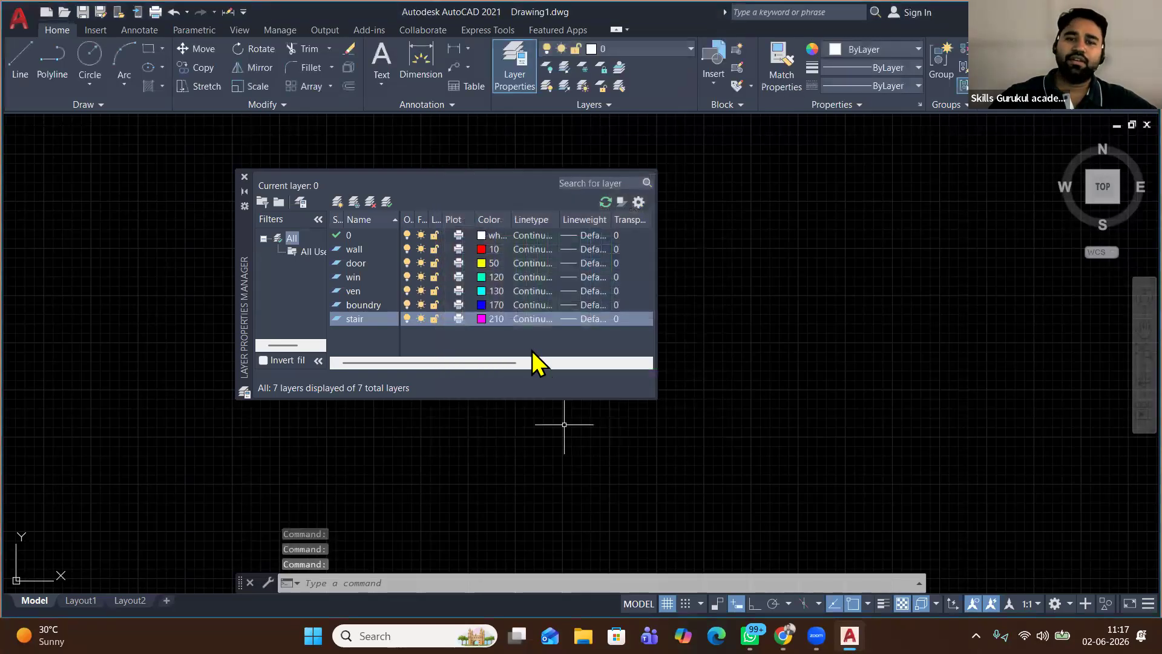
Change the win layer's colour to green 100
{"action": "left_click", "coordinate": [495, 277]}
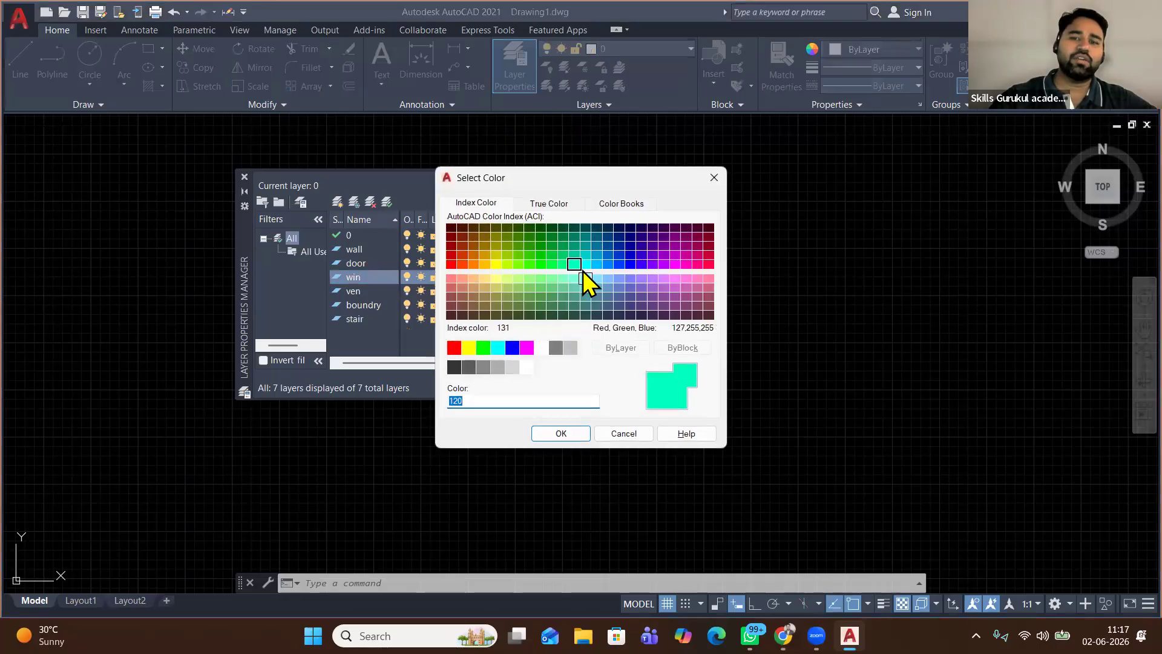
{"action": "left_click", "coordinate": [552, 264]}
{"action": "left_click", "coordinate": [561, 434]}
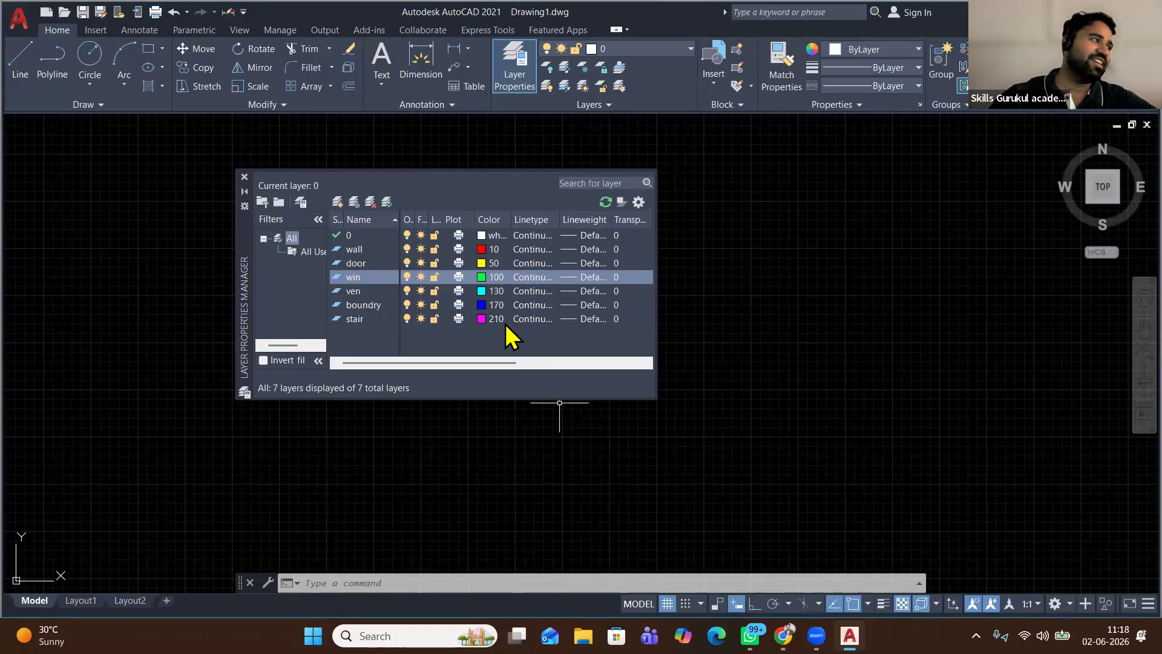
Add the layers text and dim, then close the layer manager
{"action": "left_click", "coordinate": [337, 204]}
{"action": "type", "text": "tex"}
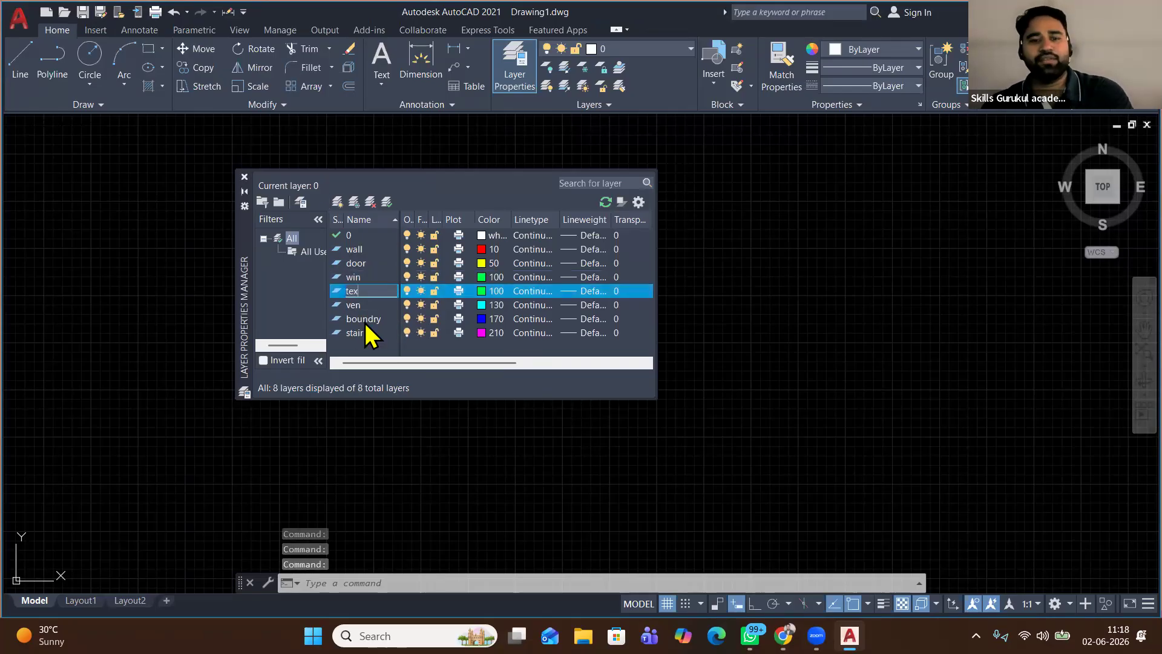
{"action": "type", "text": "t"}
{"action": "key", "text": "Return"}
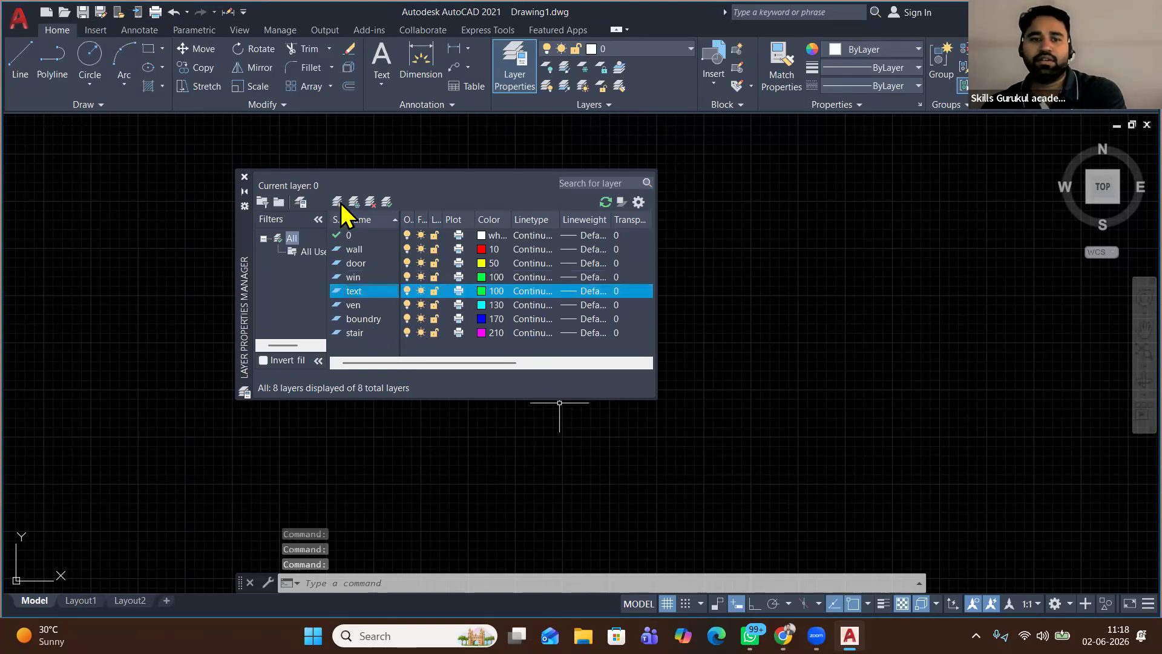
{"action": "left_click", "coordinate": [338, 201]}
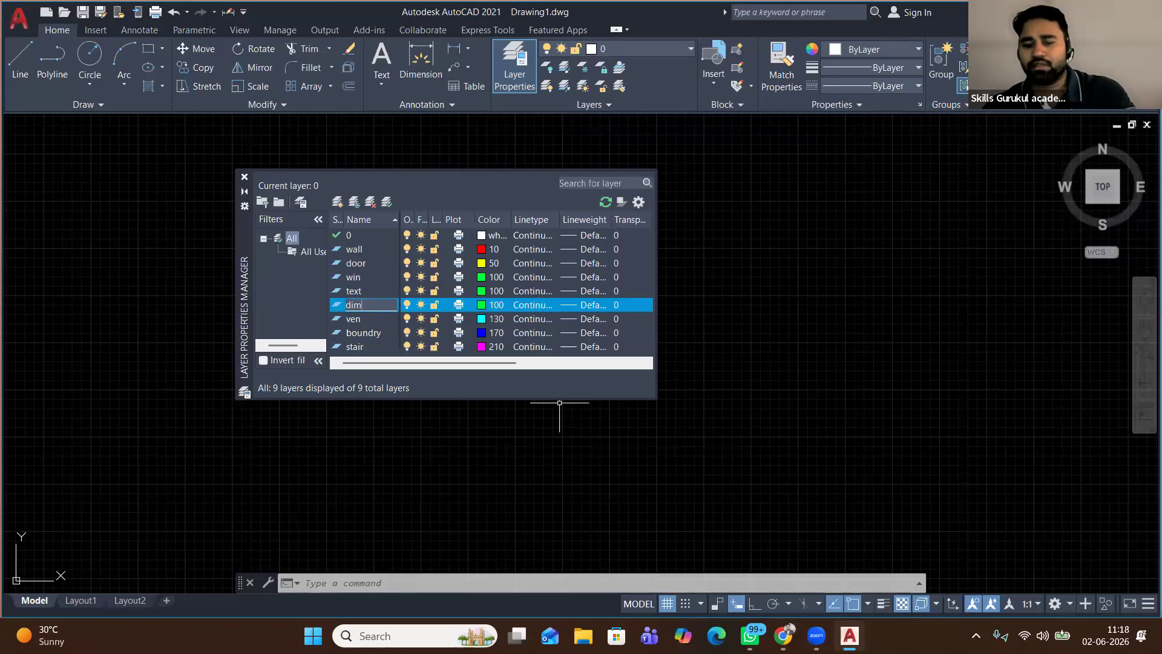
{"action": "key", "text": "Return"}
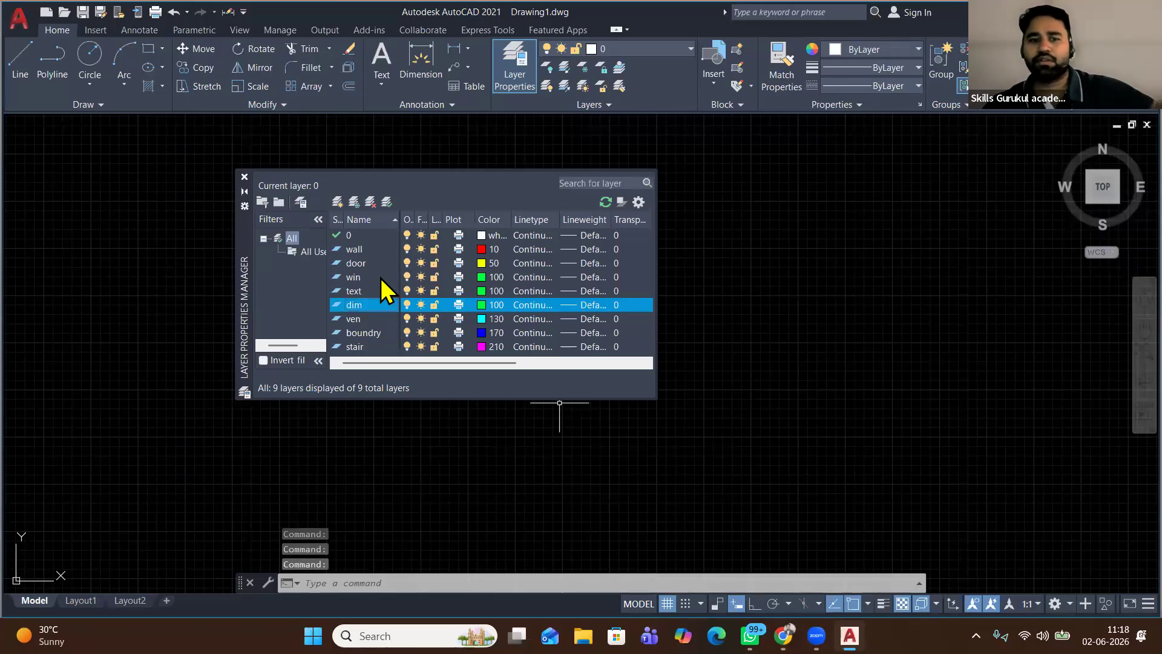
{"action": "left_click", "coordinate": [244, 177]}
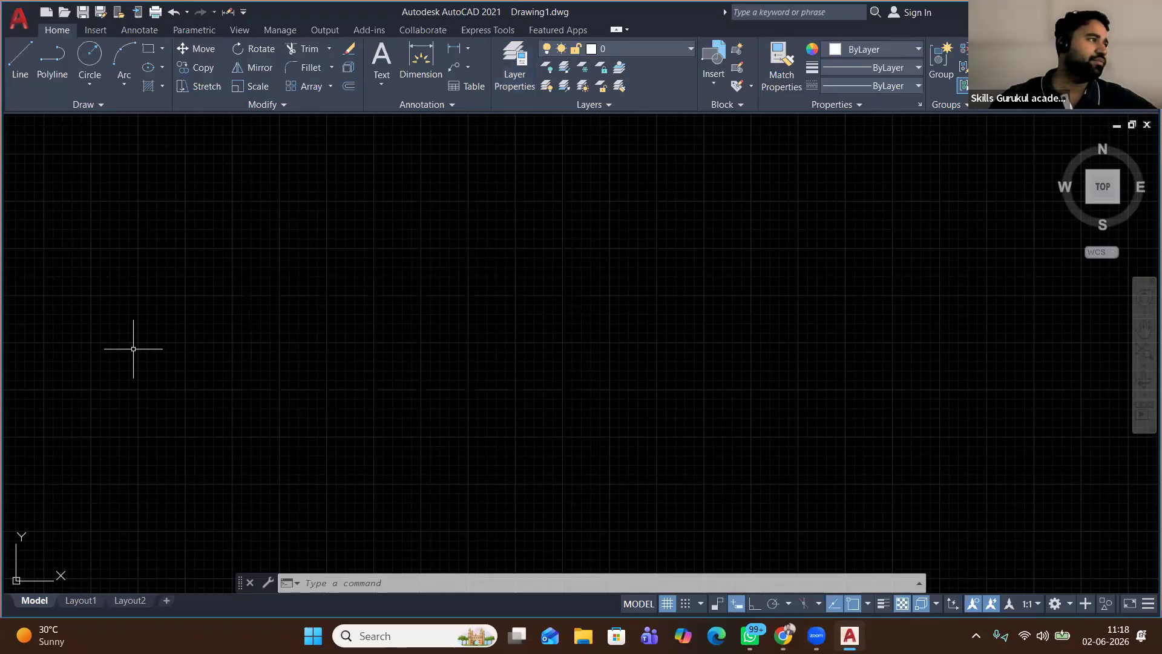
Pick boundry from the Layers panel dropdown as the current layer
{"action": "left_click", "coordinate": [652, 52]}
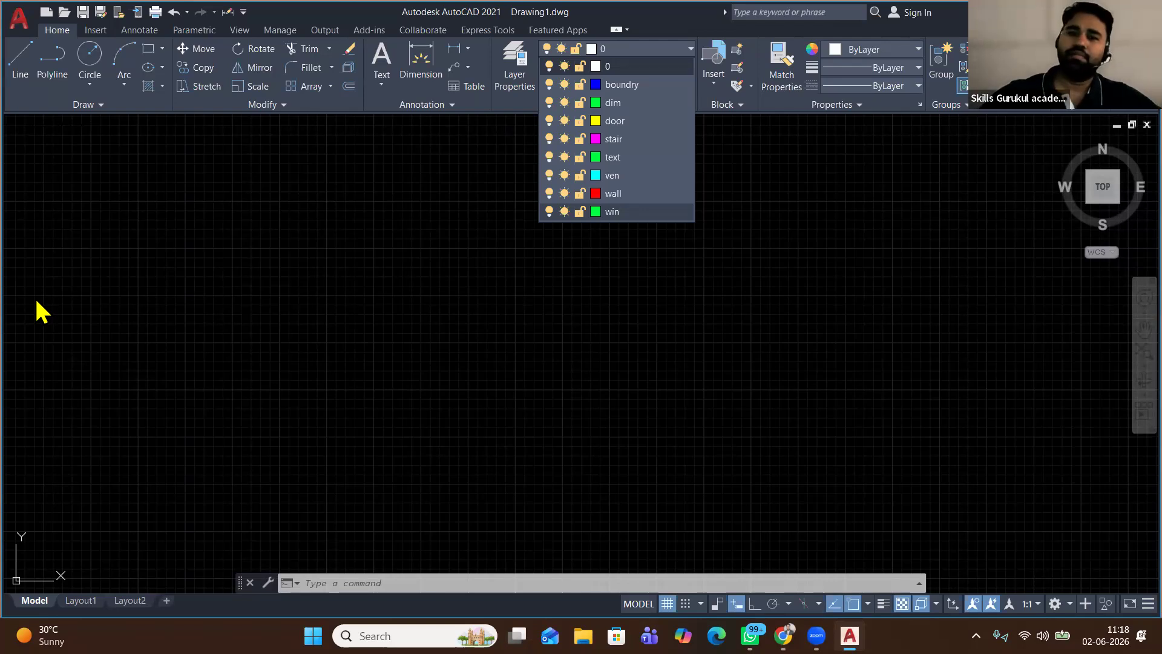
{"action": "left_click", "coordinate": [242, 166]}
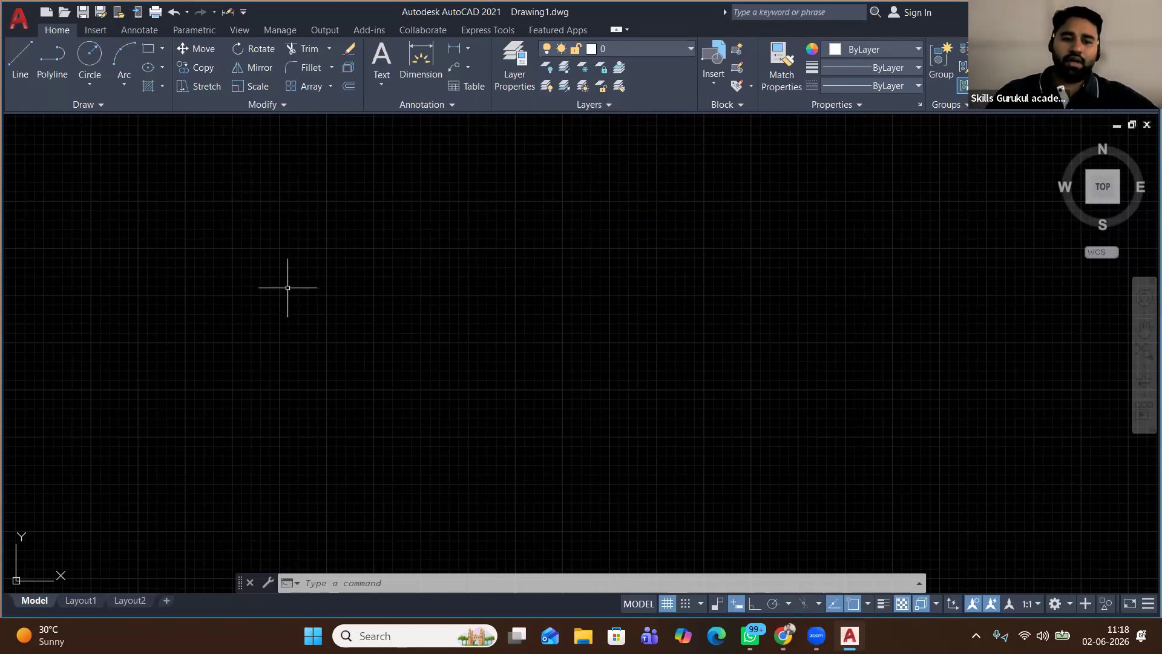
{"action": "left_click", "coordinate": [375, 246]}
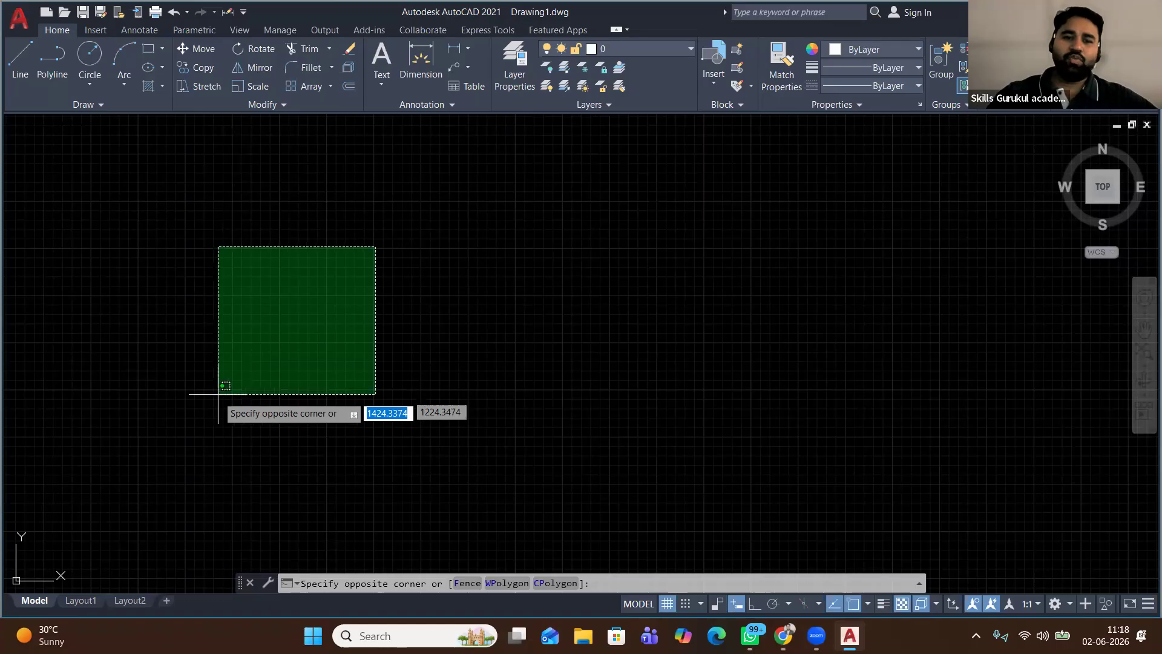
{"action": "left_click", "coordinate": [217, 401]}
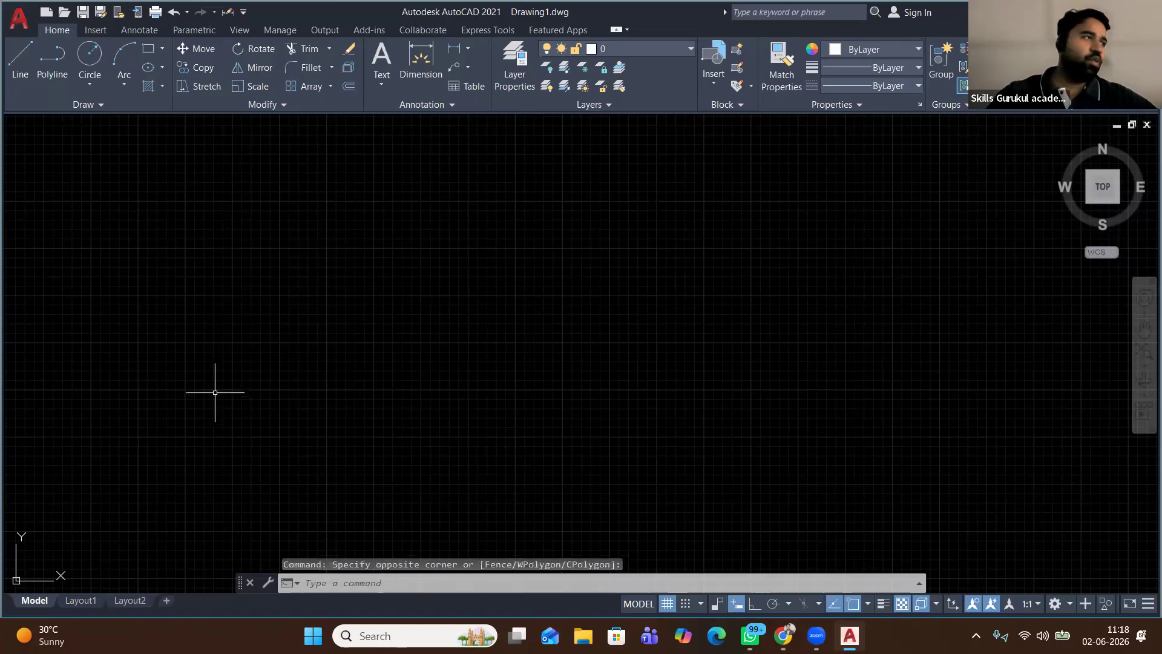
{"action": "left_click", "coordinate": [655, 47]}
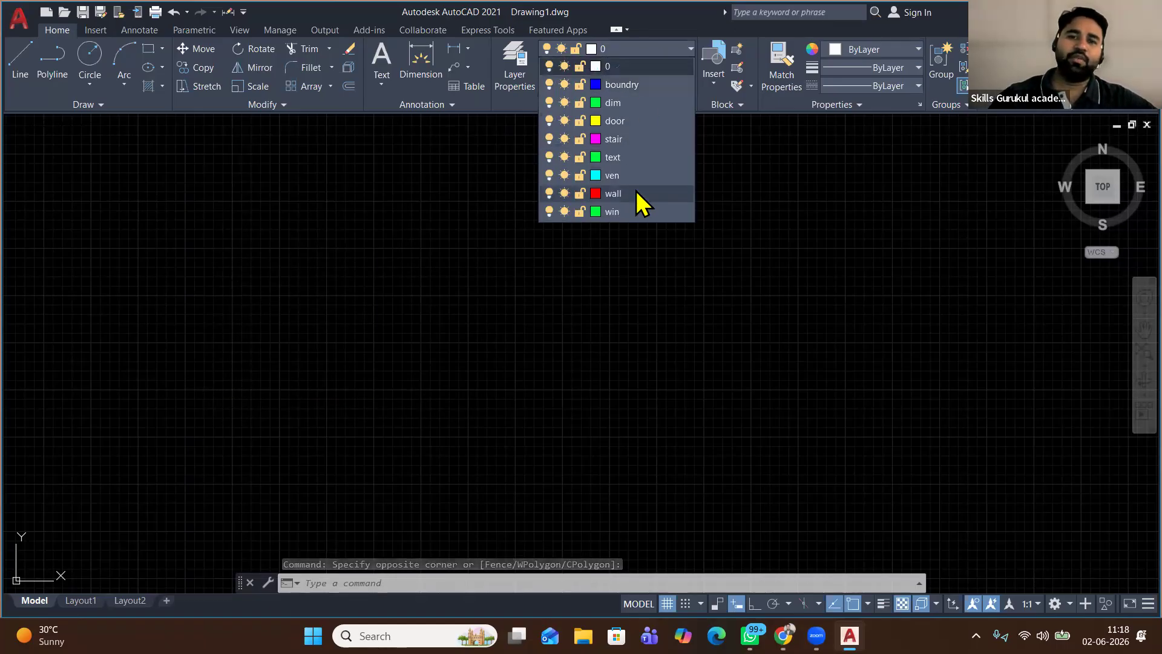
{"action": "left_click", "coordinate": [643, 91]}
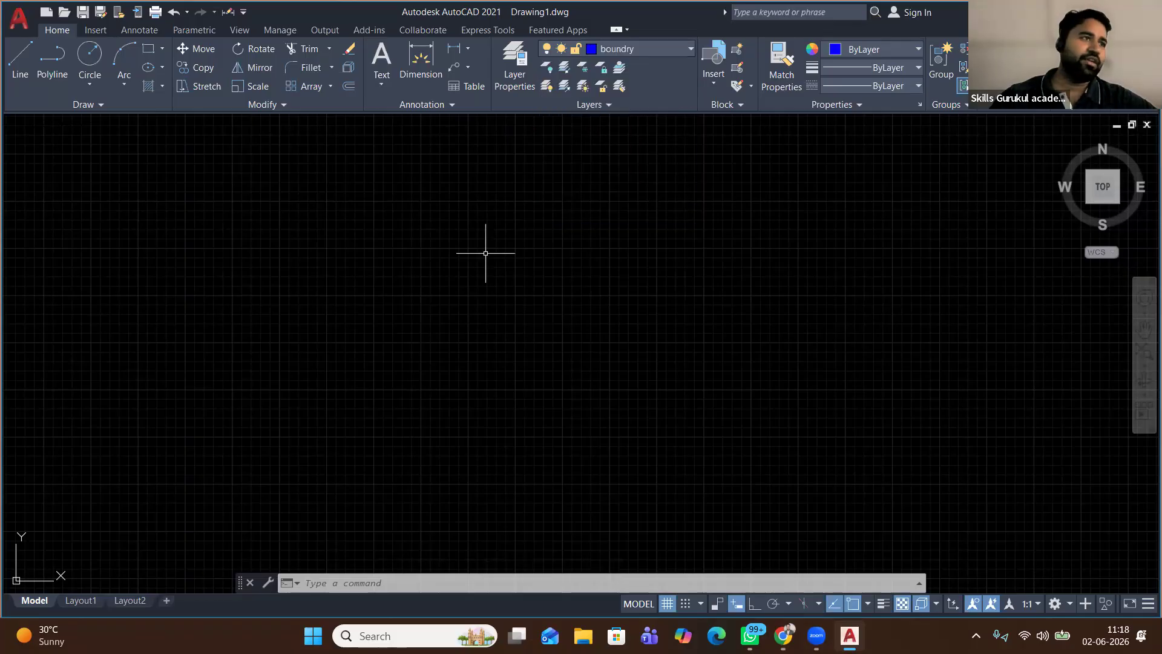
{"action": "left_click", "coordinate": [419, 219]}
{"action": "left_click", "coordinate": [313, 318]}
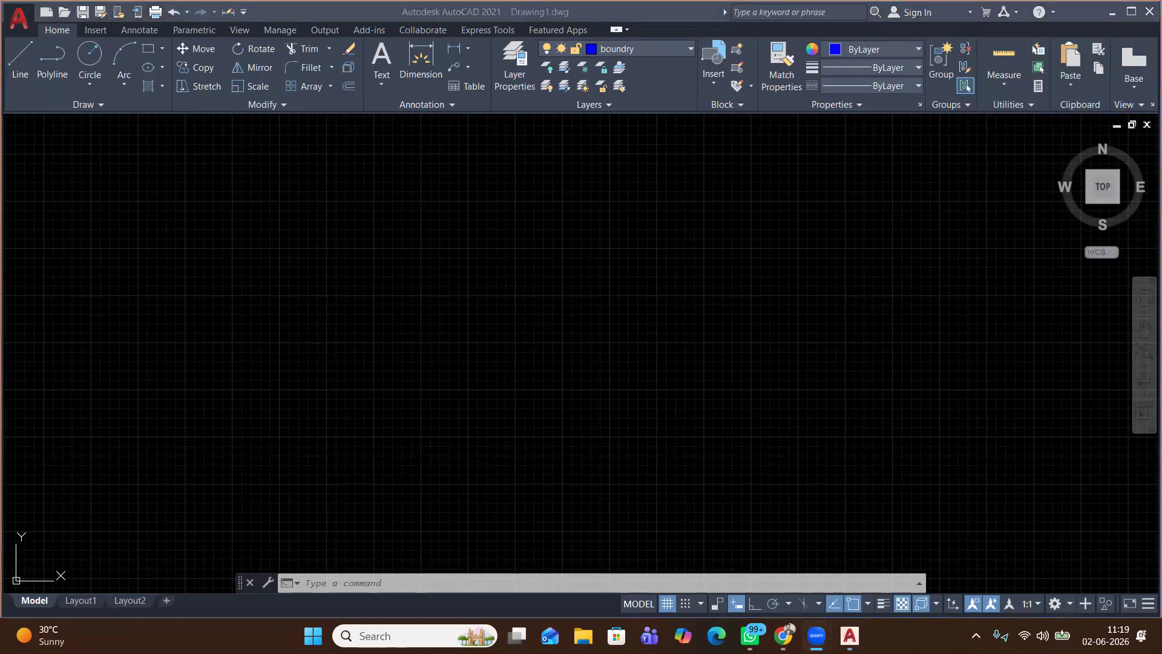
Open the Drawing Units dialog from the command line
{"action": "left_click", "coordinate": [317, 339]}
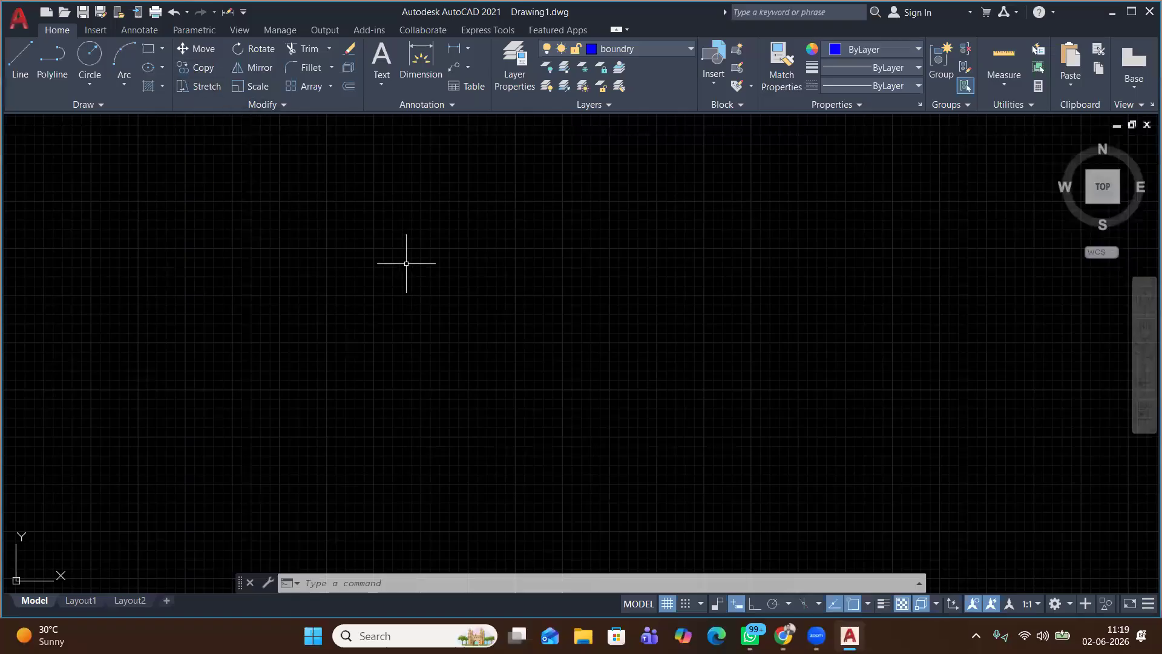
{"action": "key", "text": "Return"}
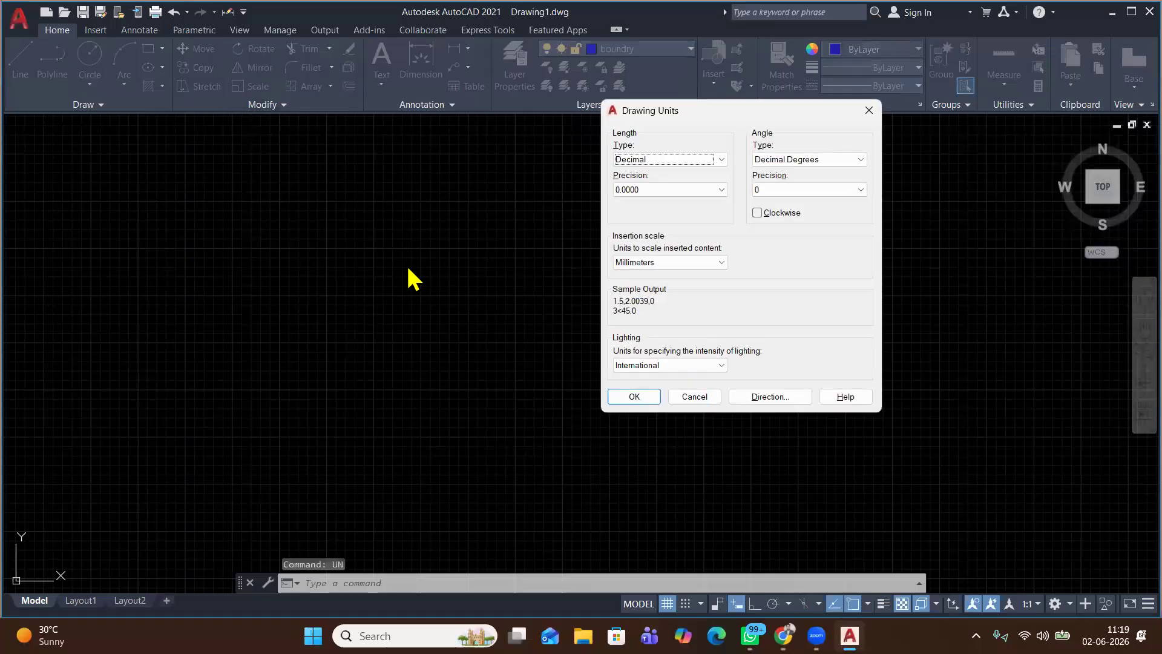
Set length type to Architectural and insertion scale to Inches, then apply
{"action": "left_click", "coordinate": [655, 157]}
{"action": "left_click", "coordinate": [649, 171]}
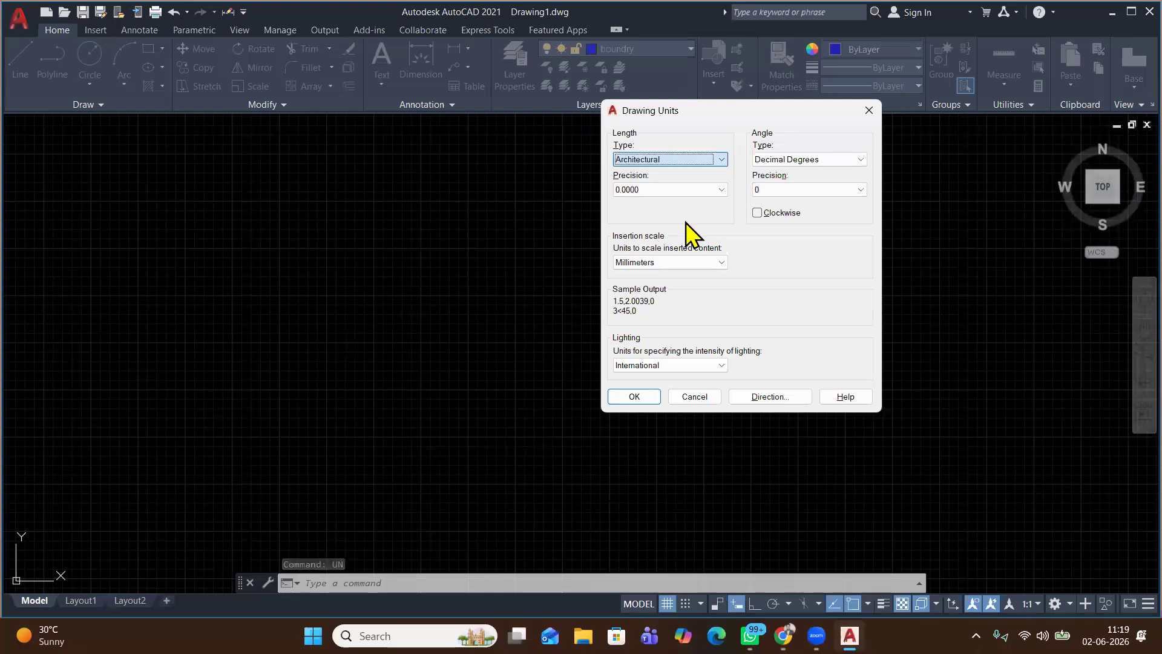
{"action": "left_click", "coordinate": [682, 264]}
{"action": "scroll", "coordinate": [679, 284], "scroll_direction": "up", "scroll_amount": 2}
{"action": "left_click", "coordinate": [669, 291]}
{"action": "left_click", "coordinate": [638, 400]}
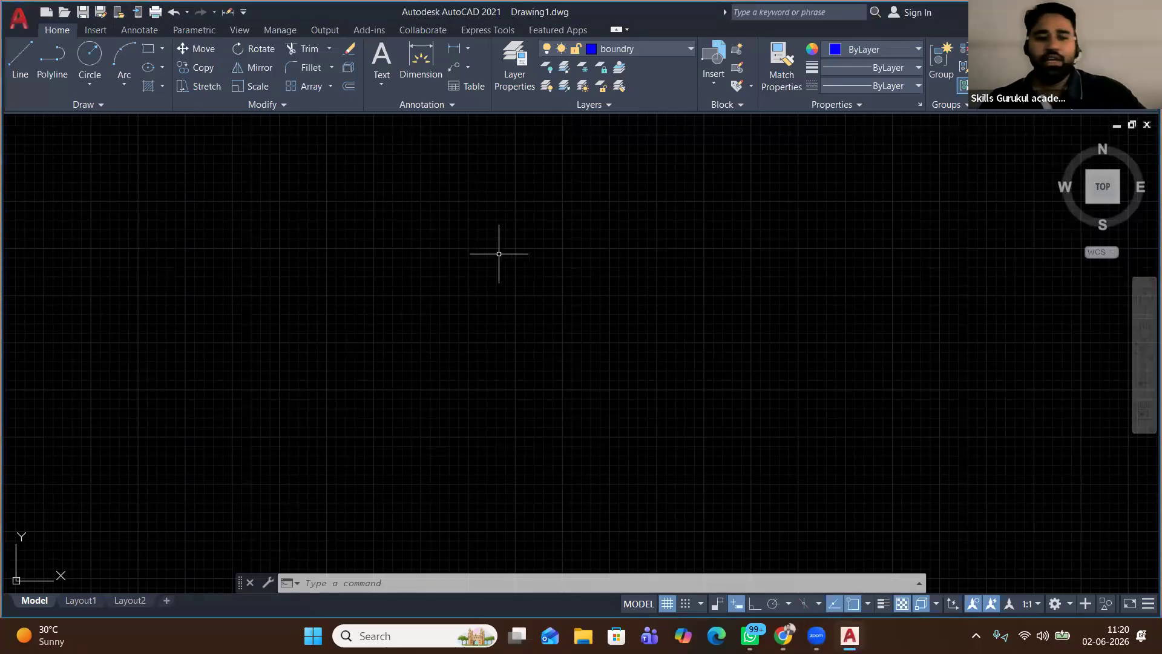
Reopen Drawing Units to verify the new settings and close it
{"action": "type", "text": "un"}
{"action": "key", "text": "Return"}
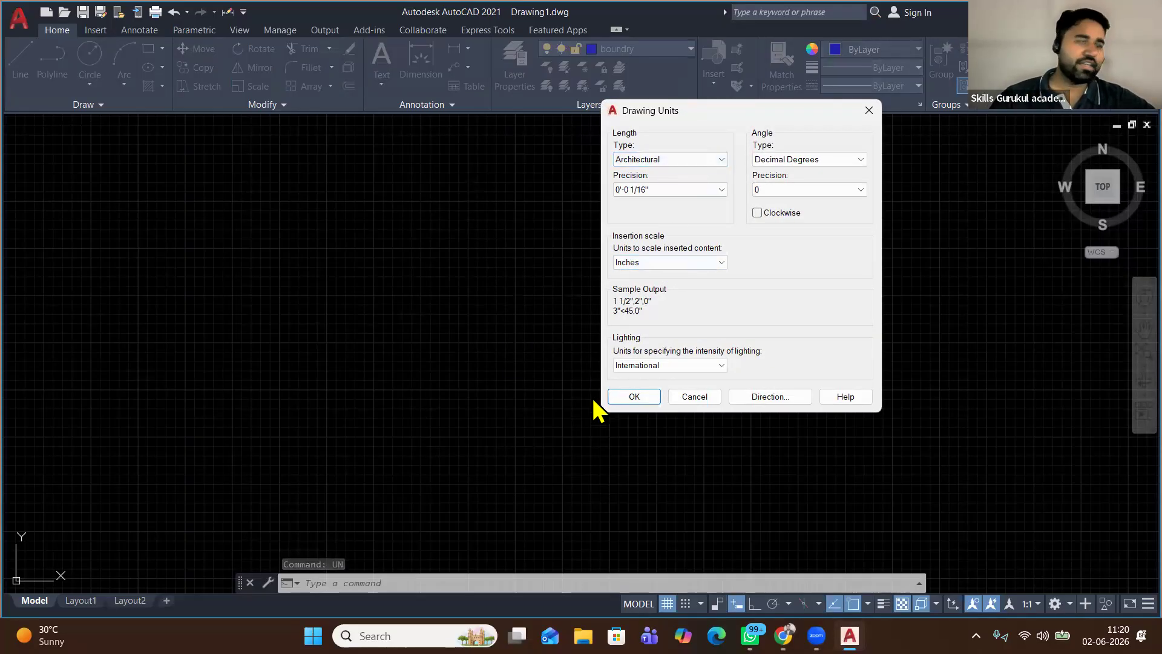
{"action": "left_click", "coordinate": [634, 396]}
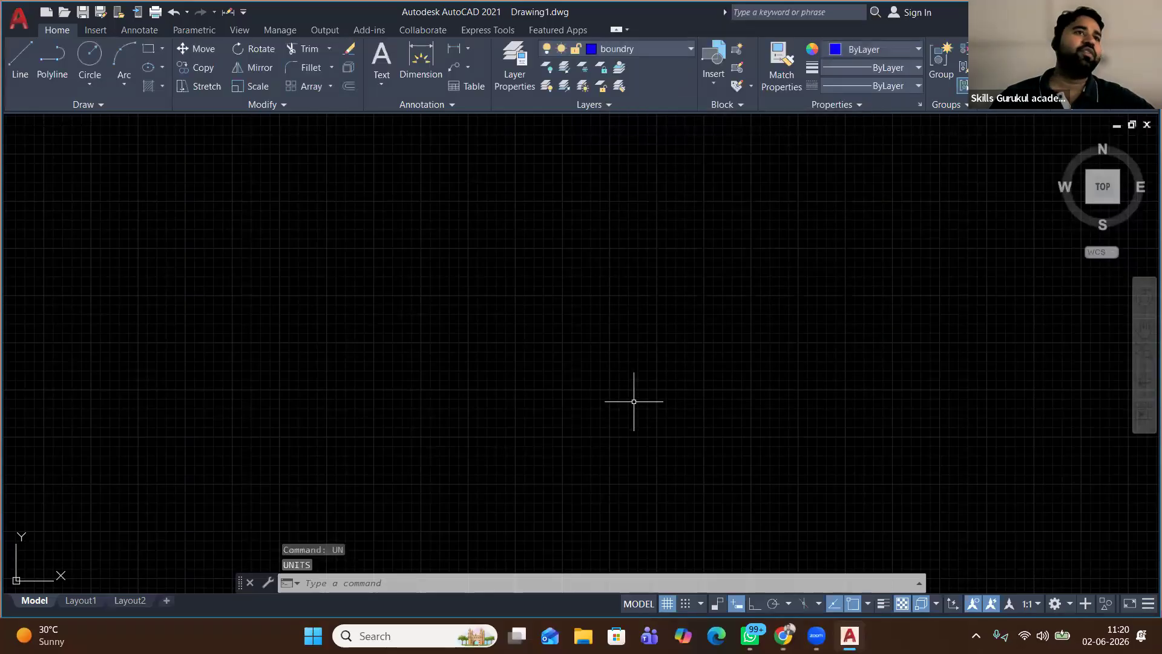
Draw the 60' by 80' boundary rectangle with Ortho-locked lines
{"action": "left_click", "coordinate": [20, 66]}
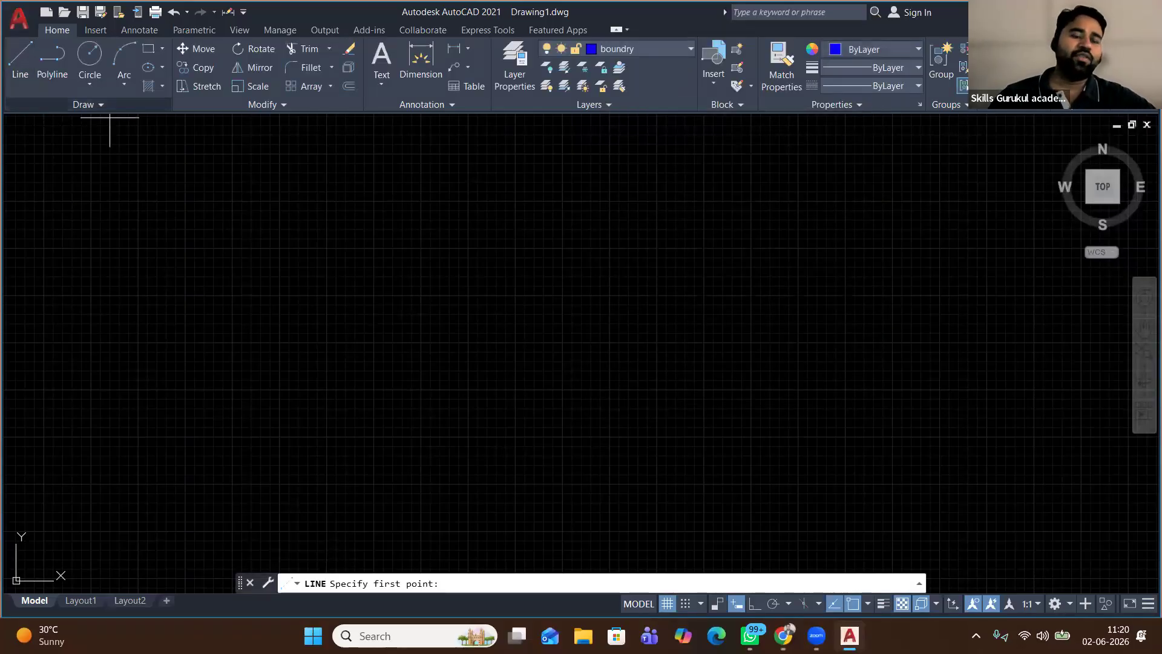
{"action": "left_click", "coordinate": [242, 435]}
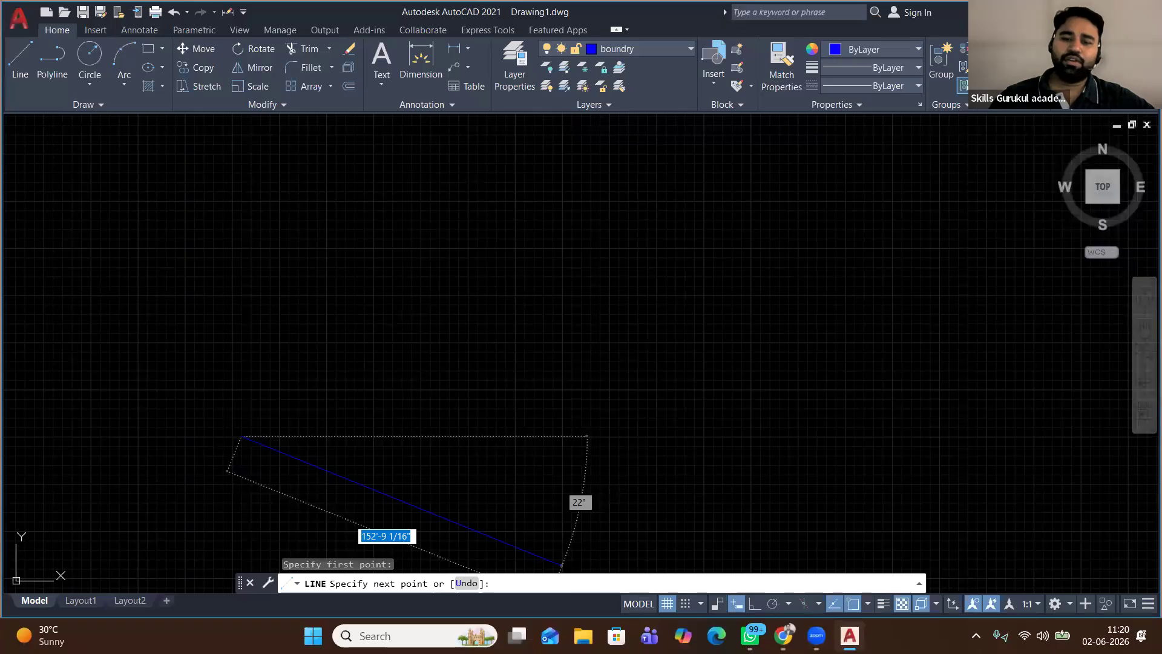
{"action": "key", "text": "F8"}
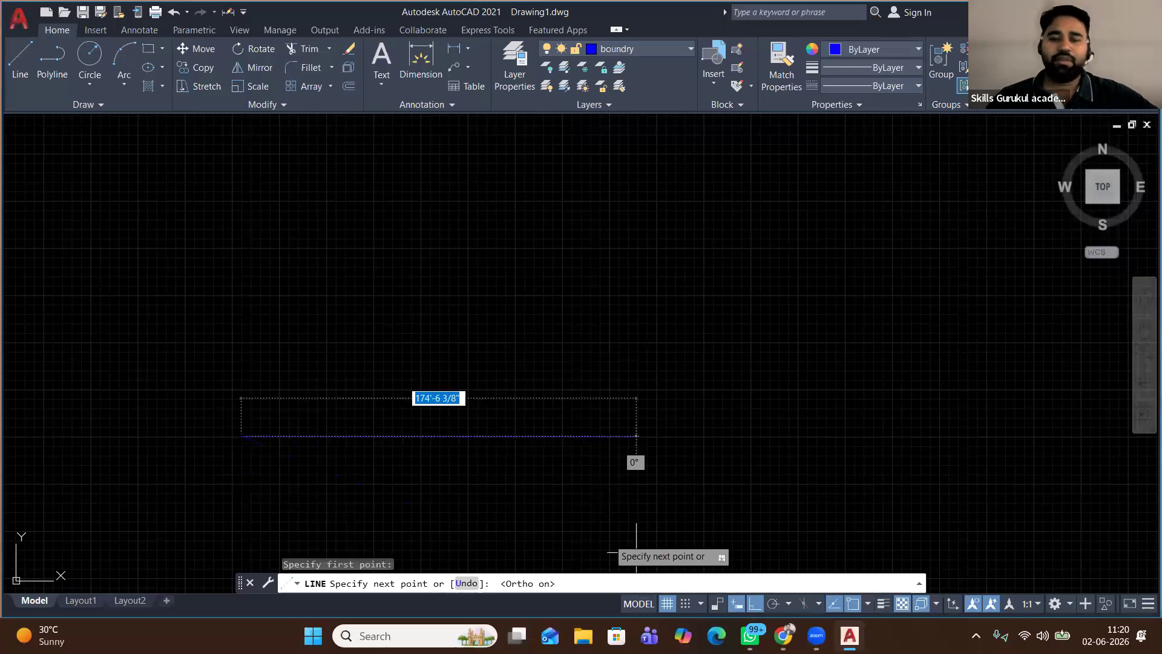
{"action": "type", "text": "60"}
{"action": "key", "text": "Return"}
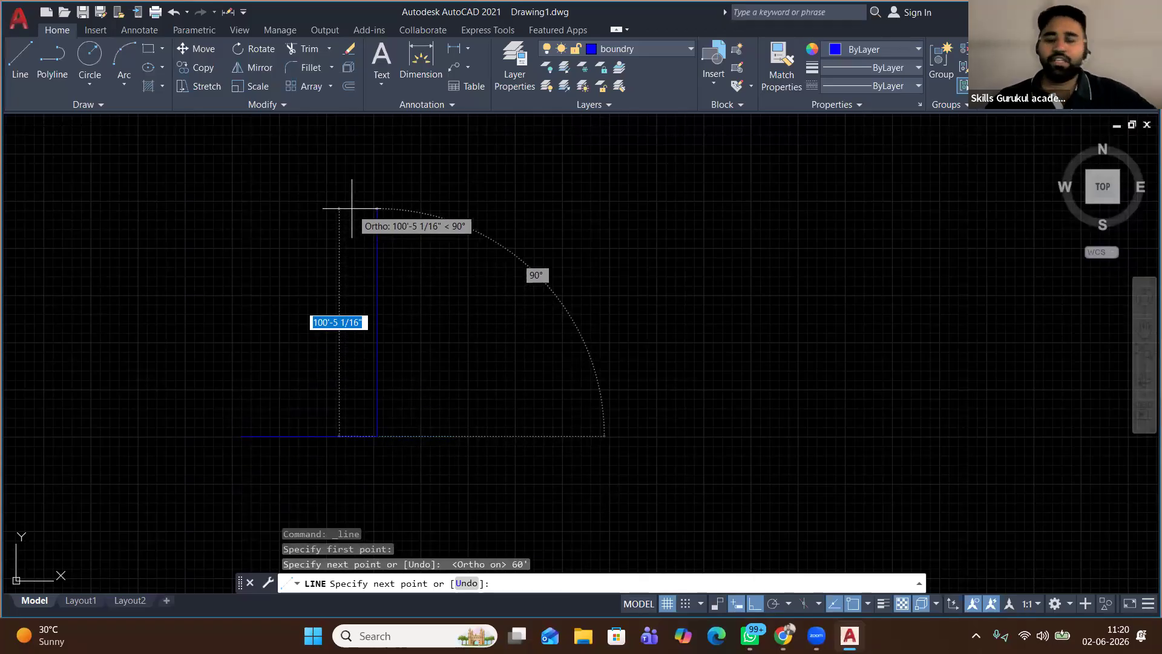
{"action": "type", "text": "80'"}
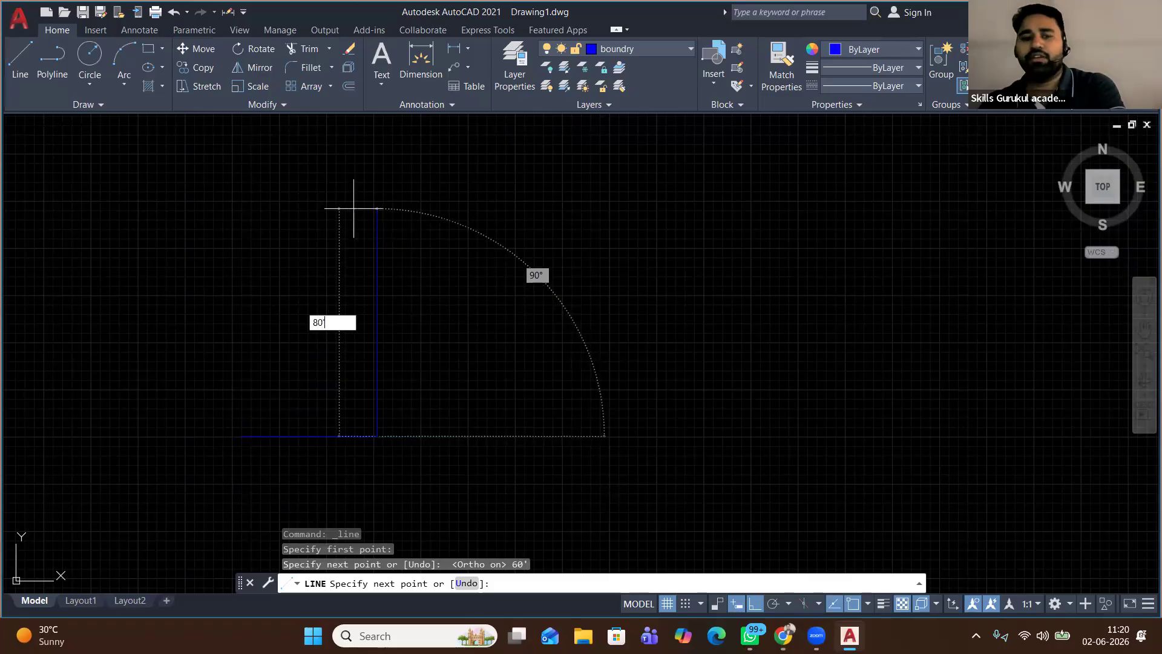
{"action": "key", "text": "Return"}
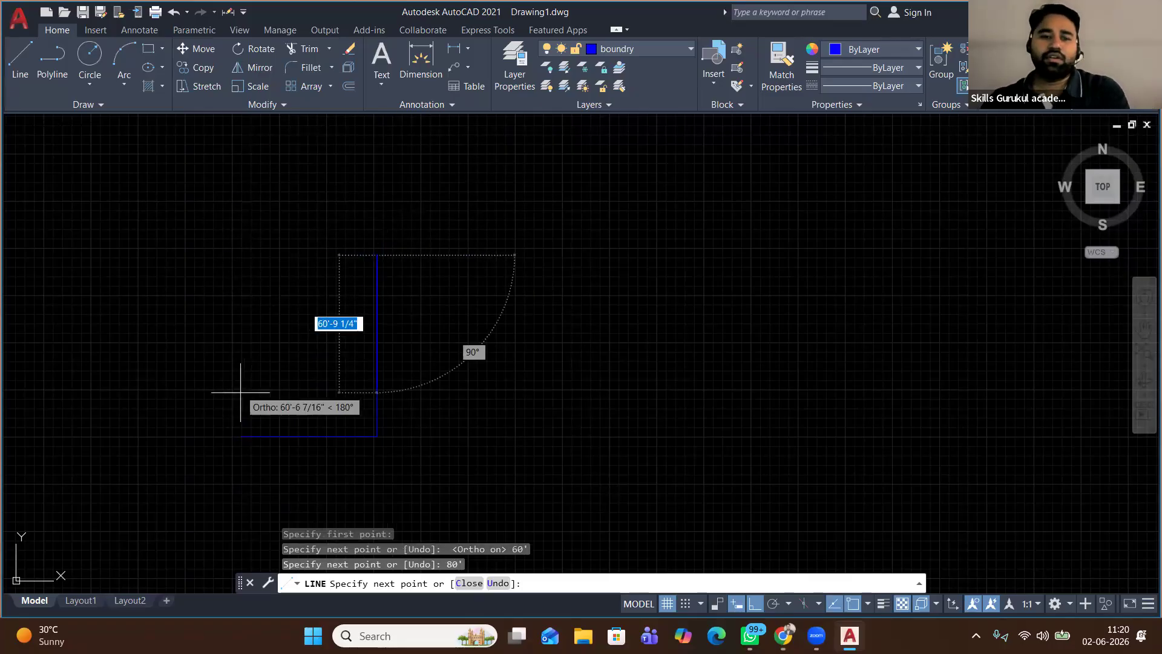
{"action": "left_click", "coordinate": [241, 255]}
{"action": "left_click", "coordinate": [241, 435]}
{"action": "key", "text": "Escape"}
{"action": "scroll", "coordinate": [263, 379], "scroll_direction": "up", "scroll_amount": 2}
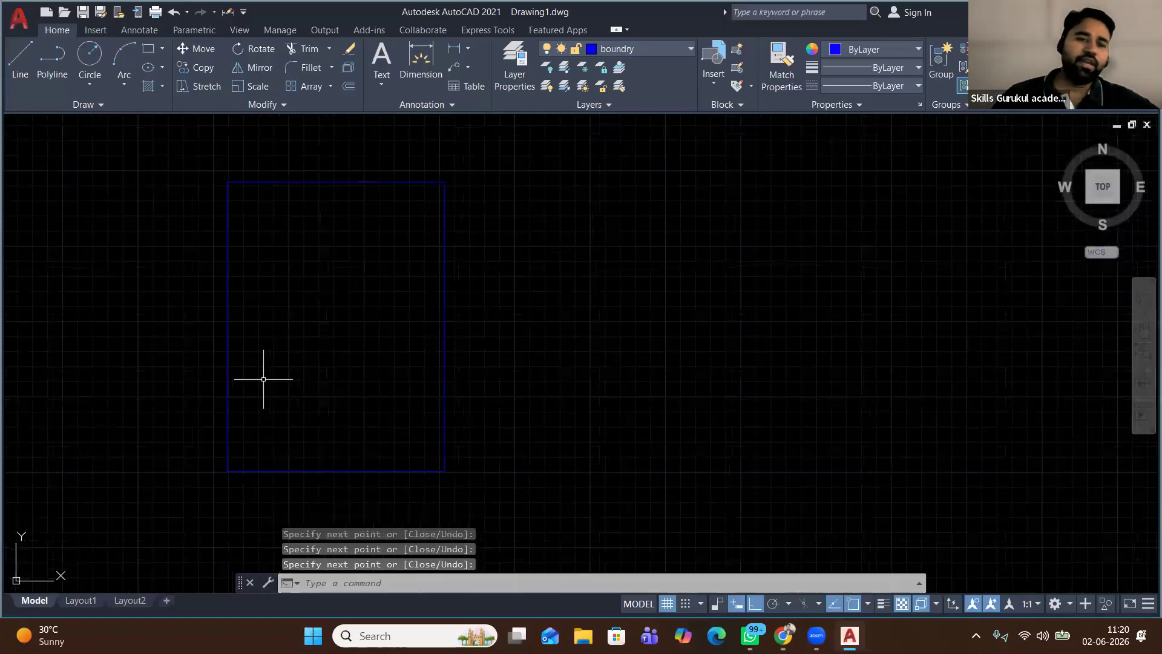
{"action": "scroll", "coordinate": [263, 379], "scroll_direction": "up", "scroll_amount": 2}
{"action": "scroll", "coordinate": [288, 281], "scroll_direction": "down", "scroll_amount": 6}
{"action": "left_click", "coordinate": [340, 369]}
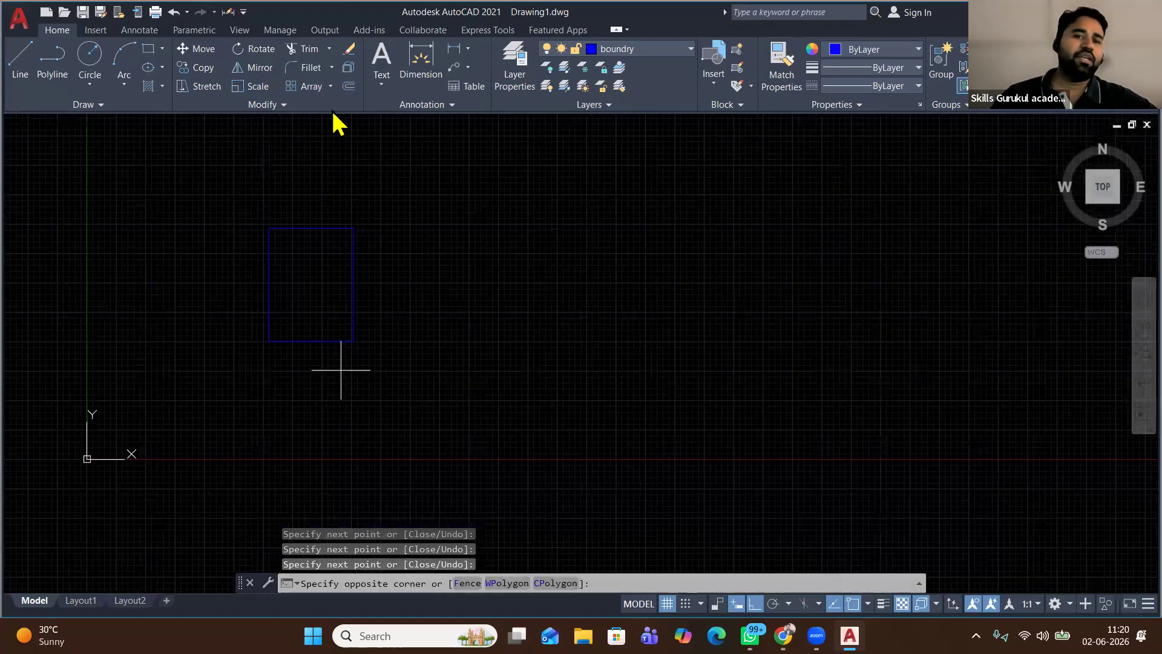
Offset the bottom boundary edge 10' inward
{"action": "left_click", "coordinate": [314, 321]}
{"action": "left_click", "coordinate": [350, 87]}
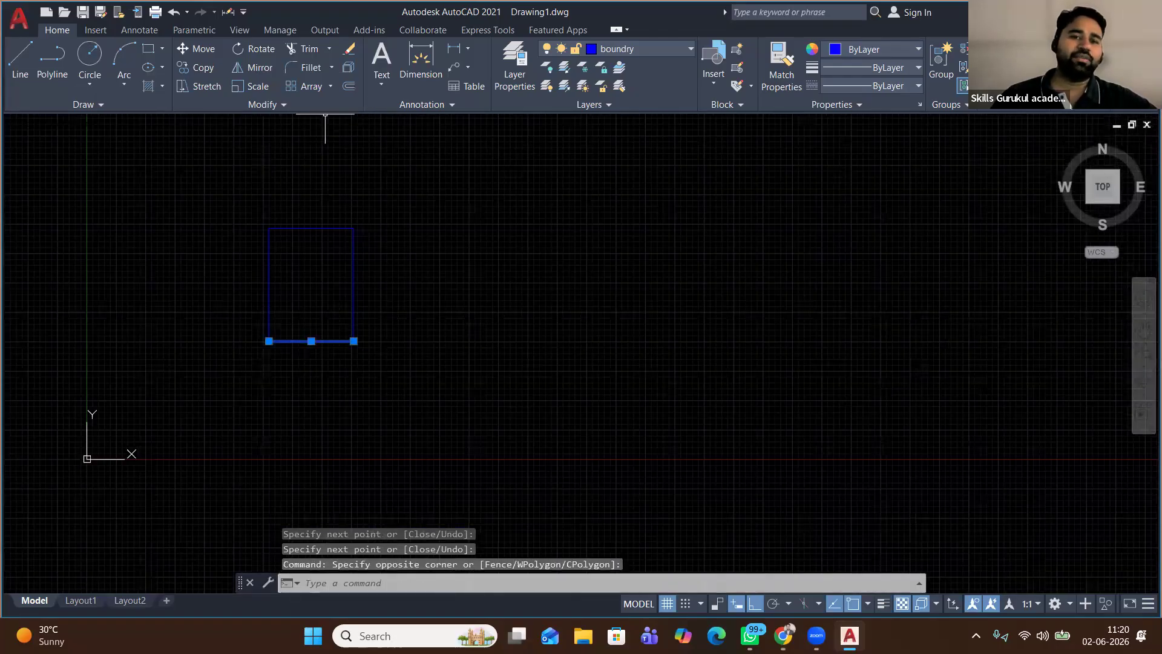
{"action": "left_click", "coordinate": [316, 360]}
{"action": "type", "text": "10"}
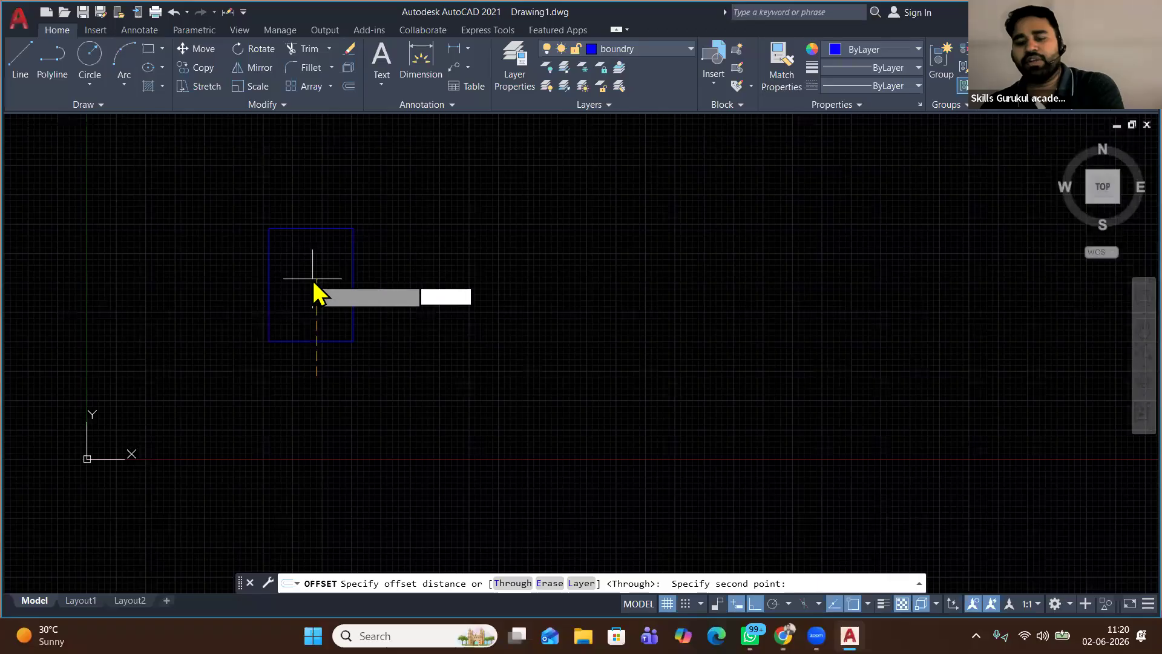
{"action": "type", "text": "'"}
{"action": "key", "text": "Return"}
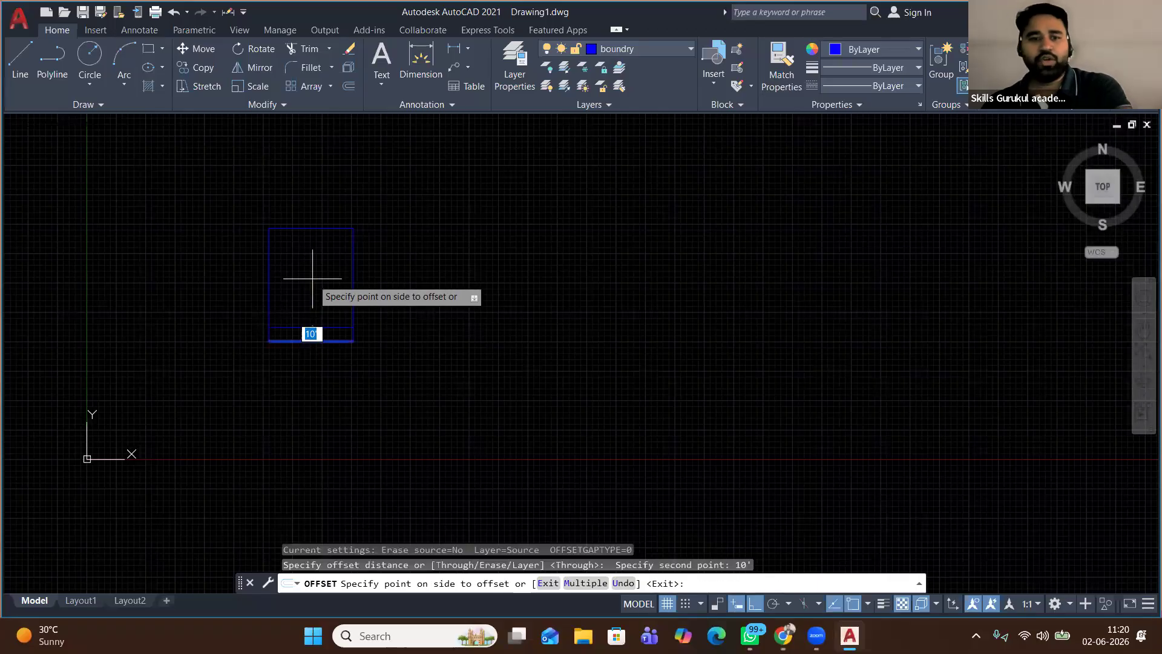
{"action": "left_click", "coordinate": [313, 272]}
Offset the left, top and right boundary edges 5' inward
{"action": "left_click", "coordinate": [268, 282]}
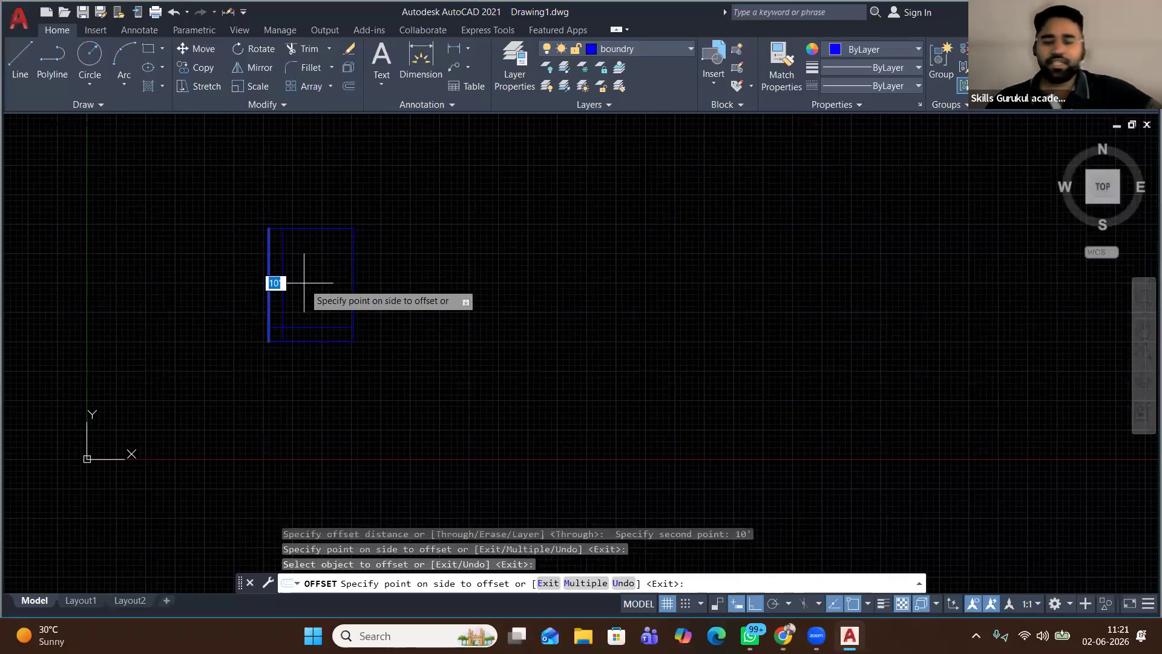
{"action": "type", "text": "5'"}
{"action": "key", "text": "Return"}
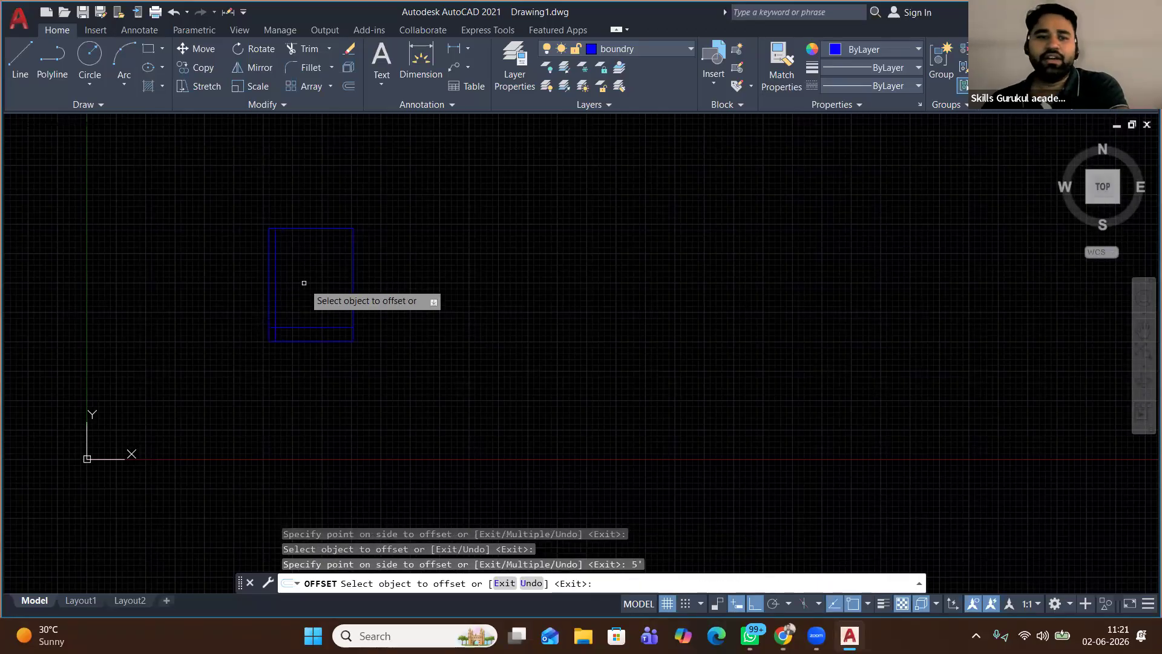
{"action": "left_click", "coordinate": [311, 228]}
{"action": "type", "text": "5'"}
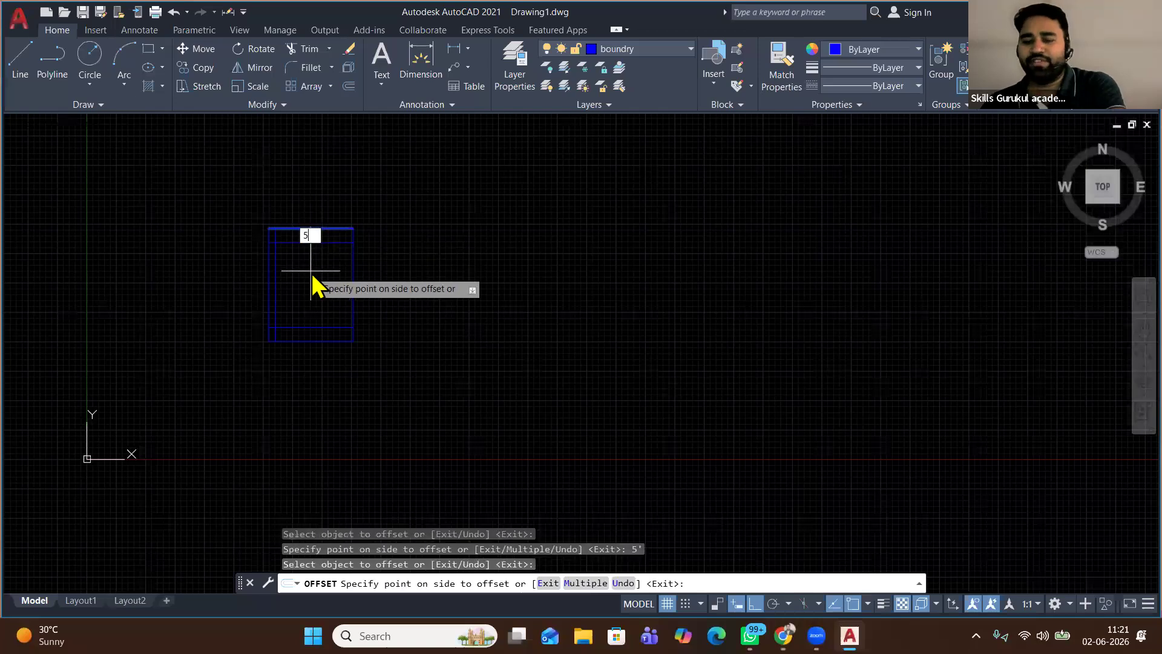
{"action": "key", "text": "Return"}
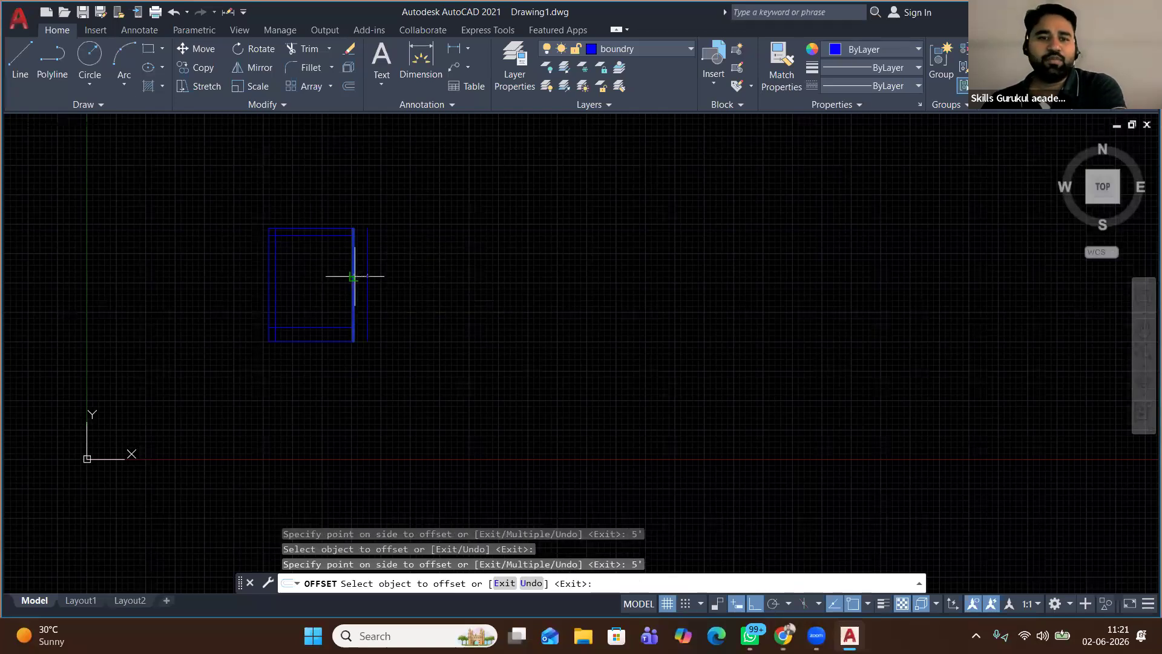
{"action": "left_click", "coordinate": [353, 269]}
{"action": "type", "text": "5"}
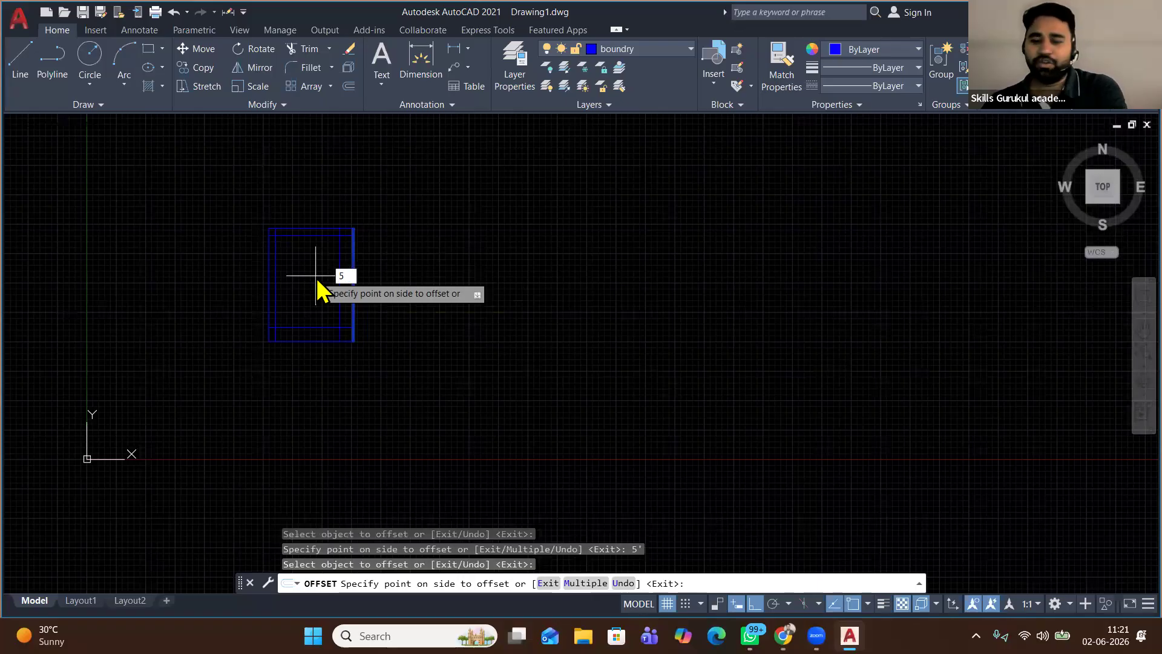
{"action": "key", "text": "Return"}
{"action": "right_click", "coordinate": [415, 229]}
{"action": "left_click", "coordinate": [439, 235]}
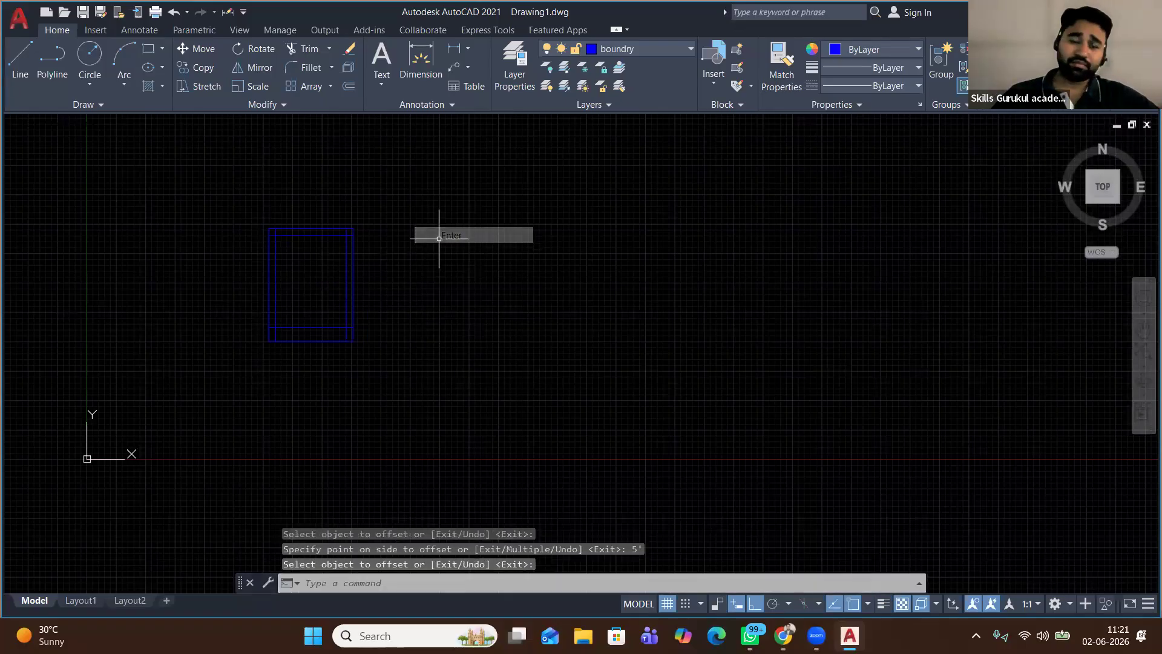
{"action": "scroll", "coordinate": [306, 234], "scroll_direction": "up", "scroll_amount": 4}
{"action": "scroll", "coordinate": [296, 238], "scroll_direction": "down", "scroll_amount": 2}
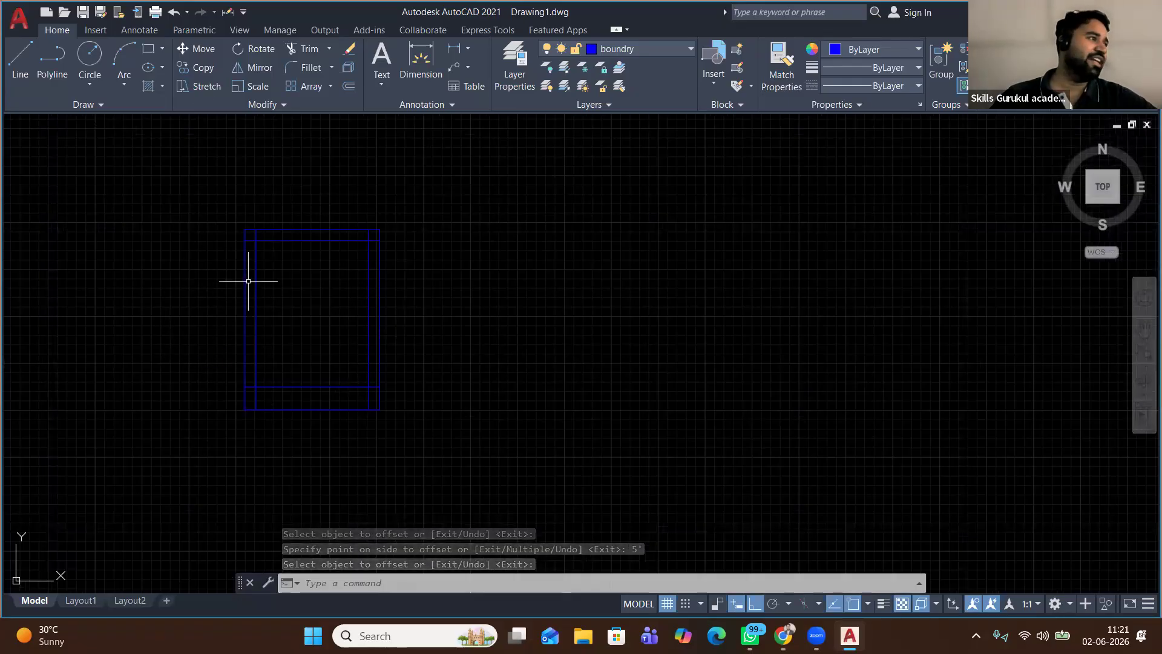
{"action": "left_click", "coordinate": [304, 50]}
Trim the overshooting line ends at all four corners of the inner outline
{"action": "left_click", "coordinate": [247, 216]}
{"action": "scroll", "coordinate": [266, 241], "scroll_direction": "up", "scroll_amount": 2}
{"action": "scroll", "coordinate": [265, 239], "scroll_direction": "up", "scroll_amount": 2}
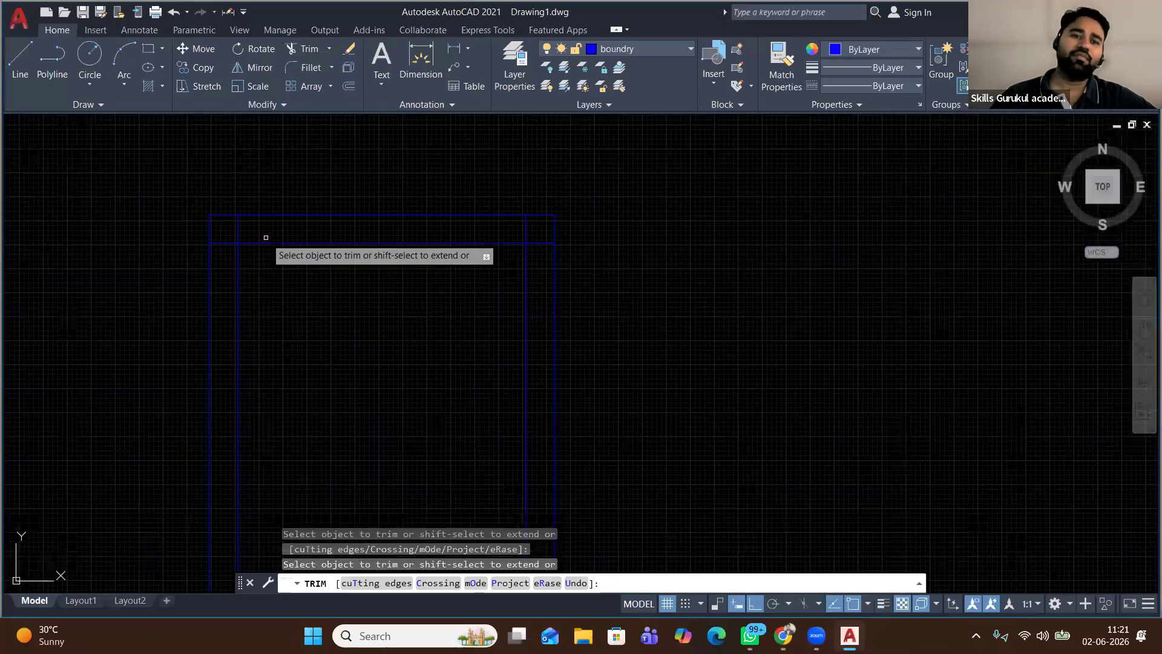
{"action": "left_click_drag", "start_coordinate": [265, 239], "coordinate": [209, 257]}
{"action": "mouse_move", "coordinate": [702, 254]}
{"action": "left_mouse_down"}
{"action": "mouse_move", "coordinate": [695, 217]}
{"action": "mouse_move", "coordinate": [567, 213]}
{"action": "left_mouse_up"}
{"action": "scroll", "coordinate": [567, 213], "scroll_direction": "down", "scroll_amount": 2}
{"action": "middle_click_drag", "start_coordinate": [659, 542], "coordinate": [567, 237]}
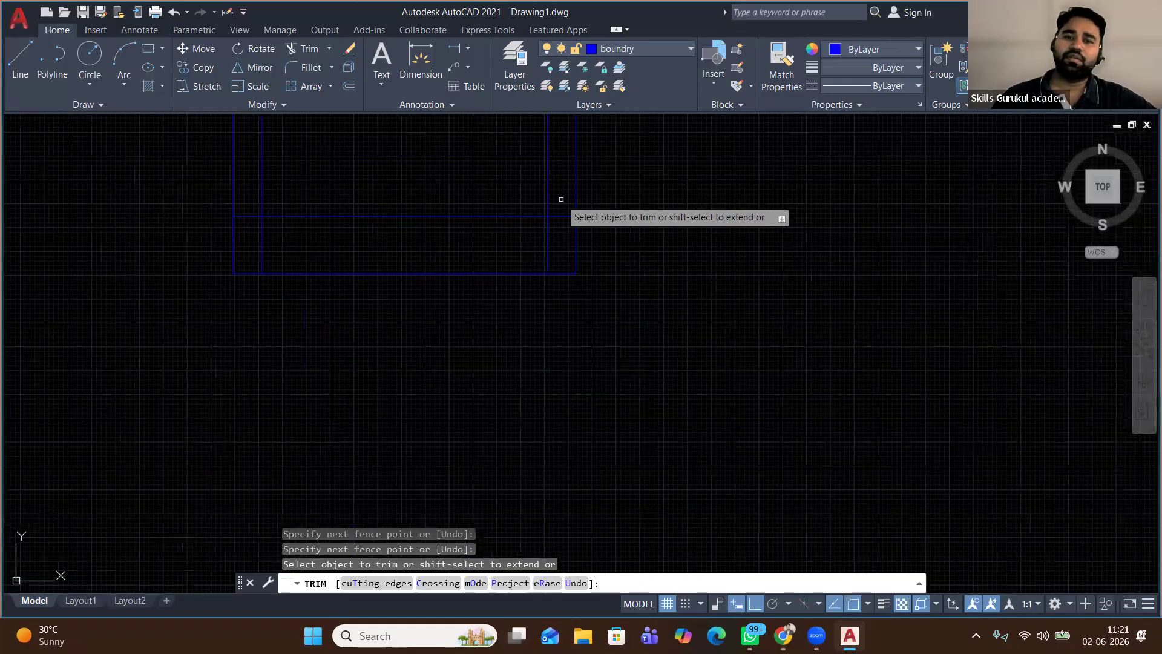
{"action": "mouse_move", "coordinate": [560, 238]}
{"action": "left_mouse_down"}
{"action": "mouse_move", "coordinate": [252, 241]}
{"action": "mouse_move", "coordinate": [255, 224]}
{"action": "left_mouse_up"}
{"action": "middle_click_drag", "start_coordinate": [302, 231], "coordinate": [310, 303]}
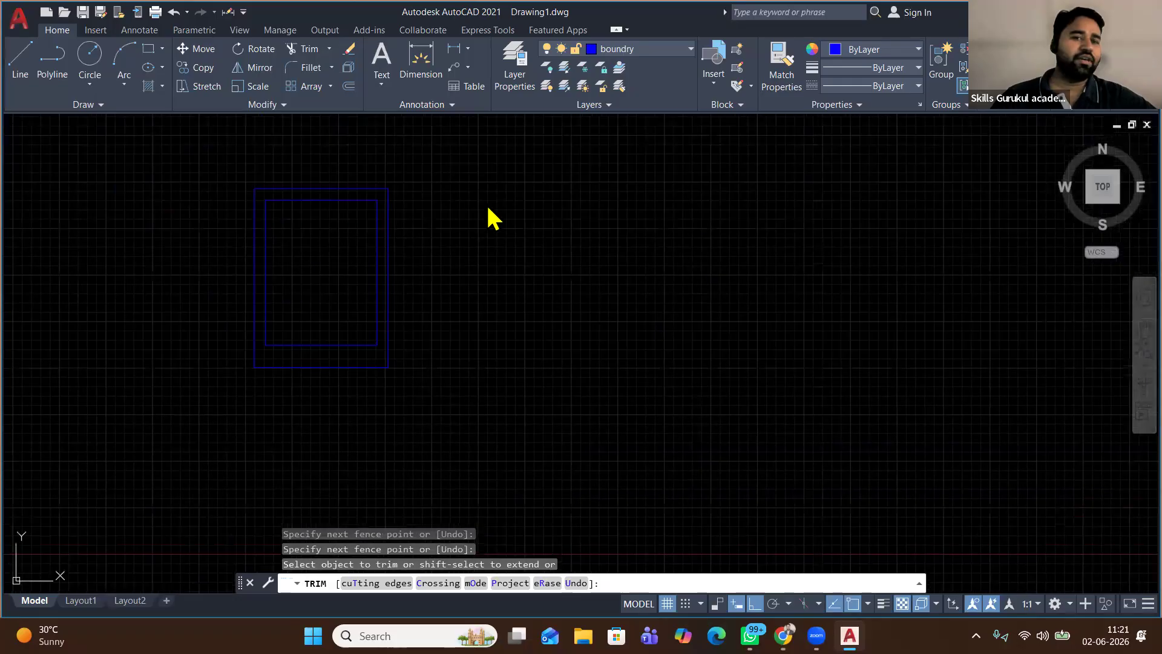
{"action": "right_click", "coordinate": [453, 199]}
{"action": "left_click", "coordinate": [478, 205]}
{"action": "scroll", "coordinate": [273, 229], "scroll_direction": "up", "scroll_amount": 2}
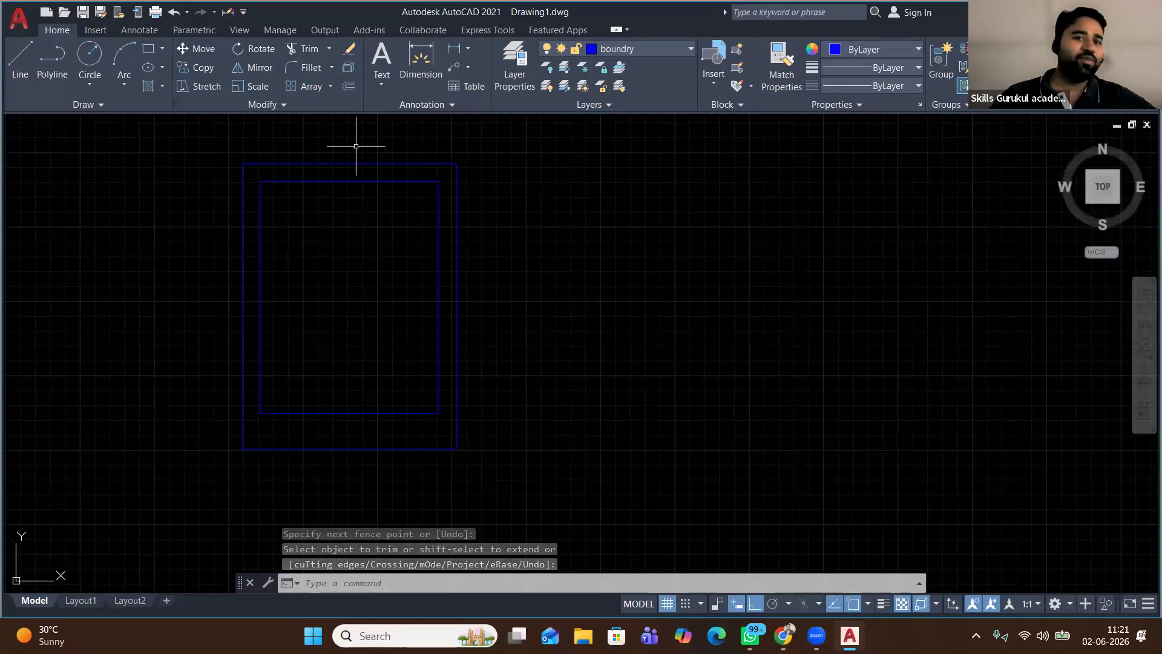
{"action": "mouse_move", "coordinate": [362, 180]}
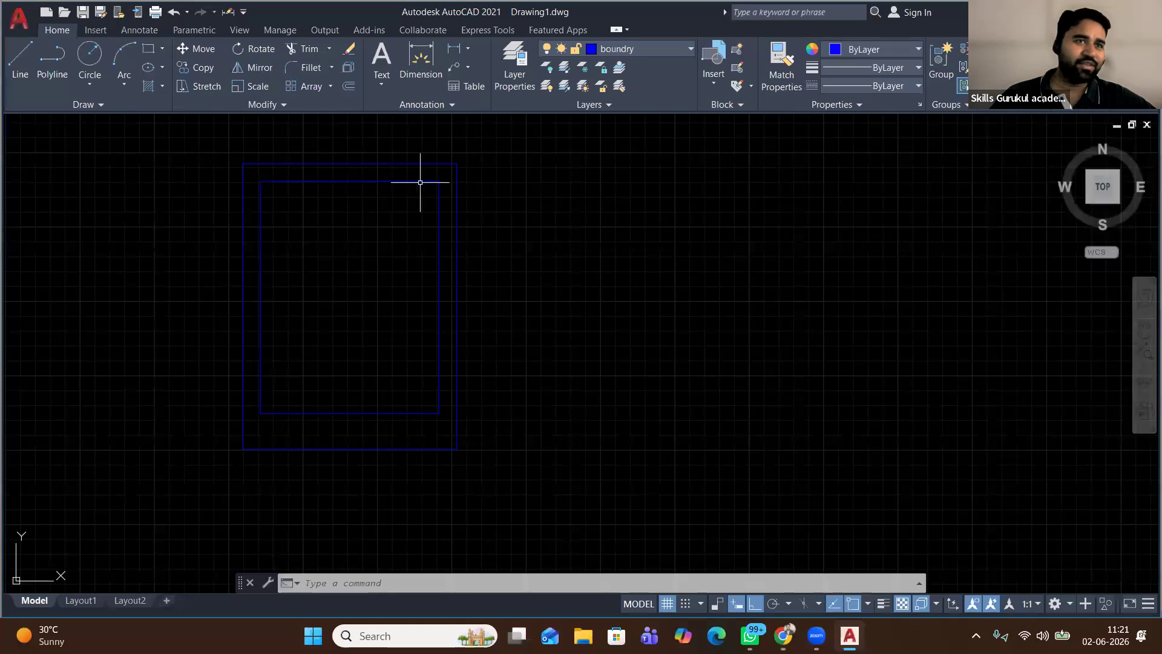
Move the inner rectangle to the red wall layer and join its four lines into one polyline
{"action": "left_click", "coordinate": [450, 170]}
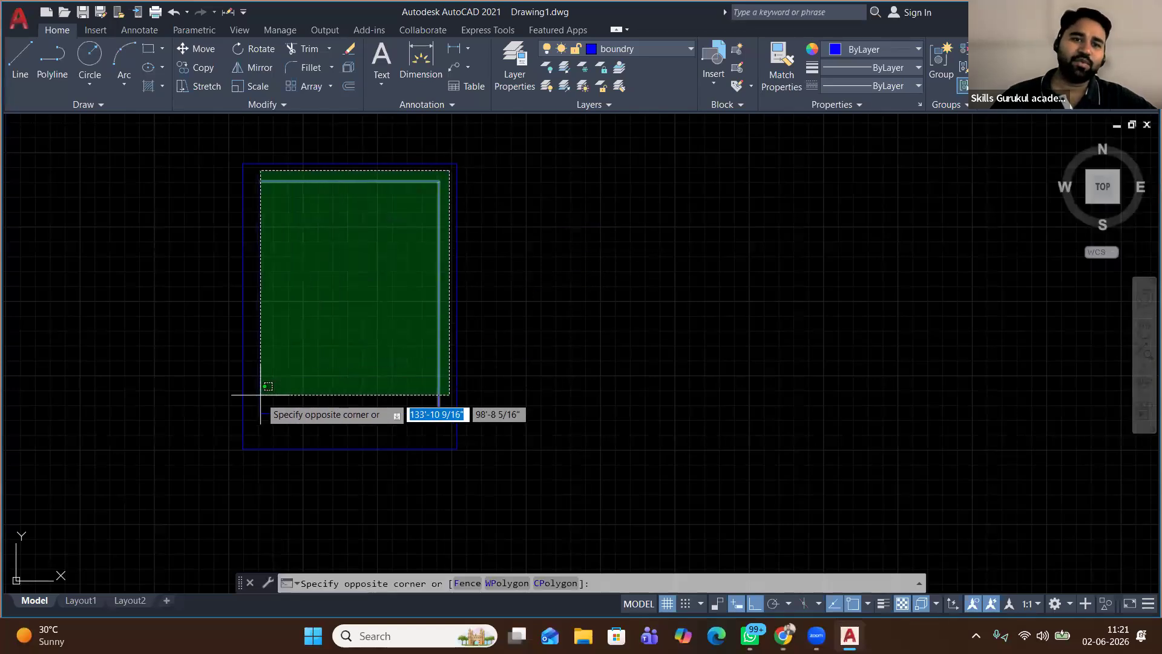
{"action": "left_click", "coordinate": [258, 414]}
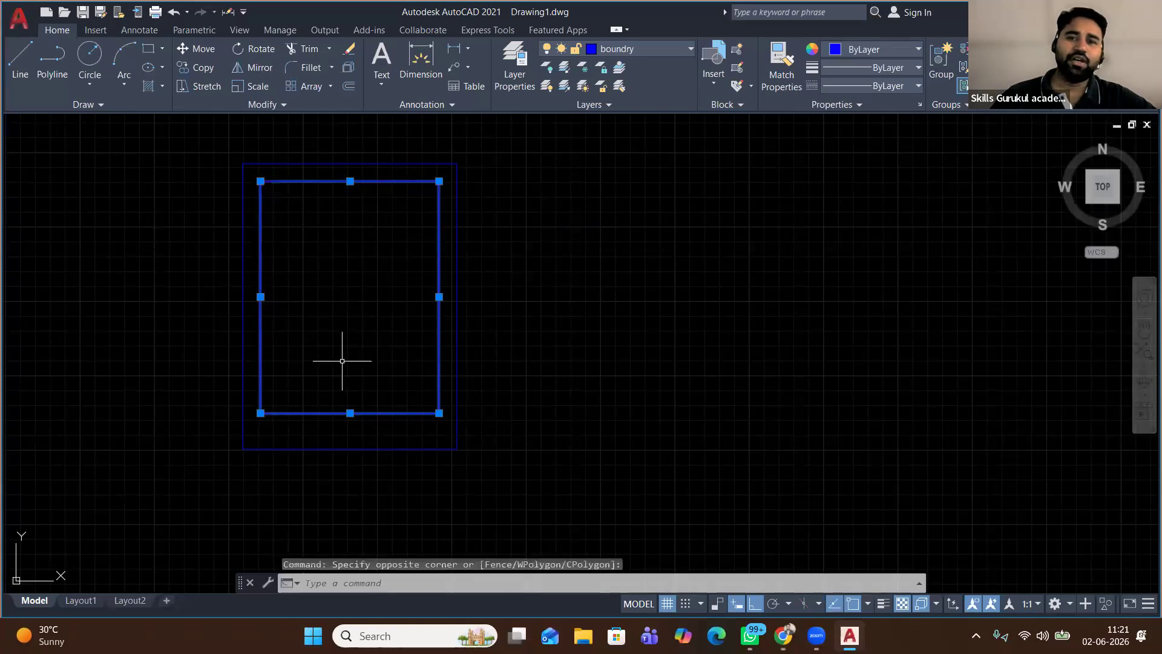
{"action": "left_click", "coordinate": [644, 49]}
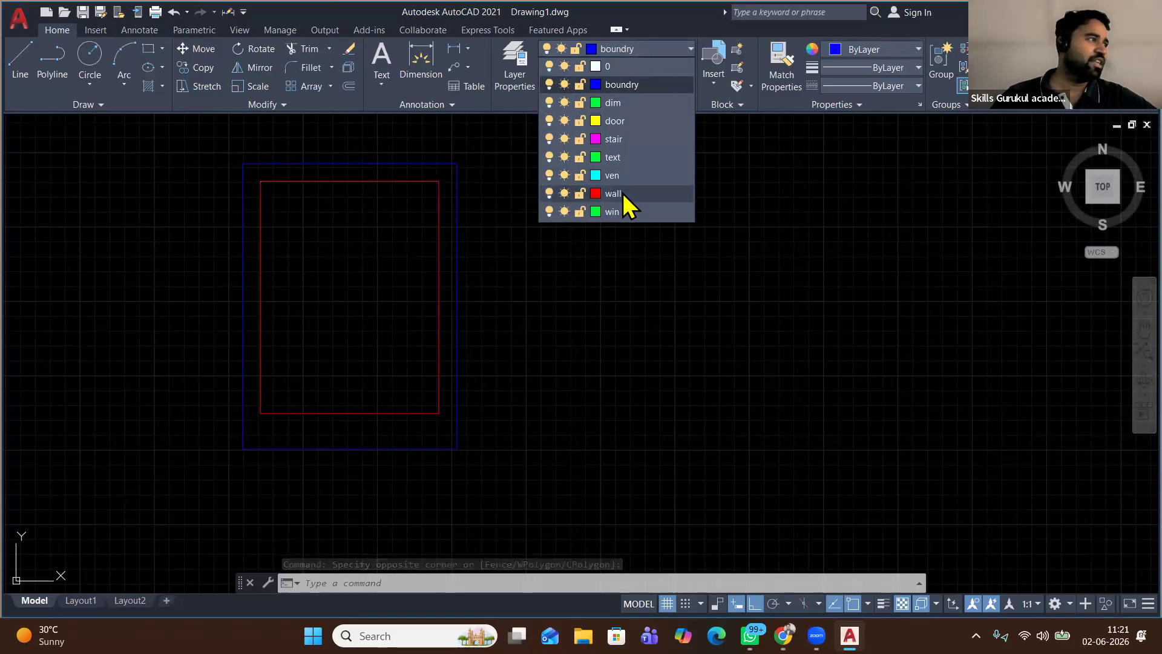
{"action": "left_click", "coordinate": [623, 193]}
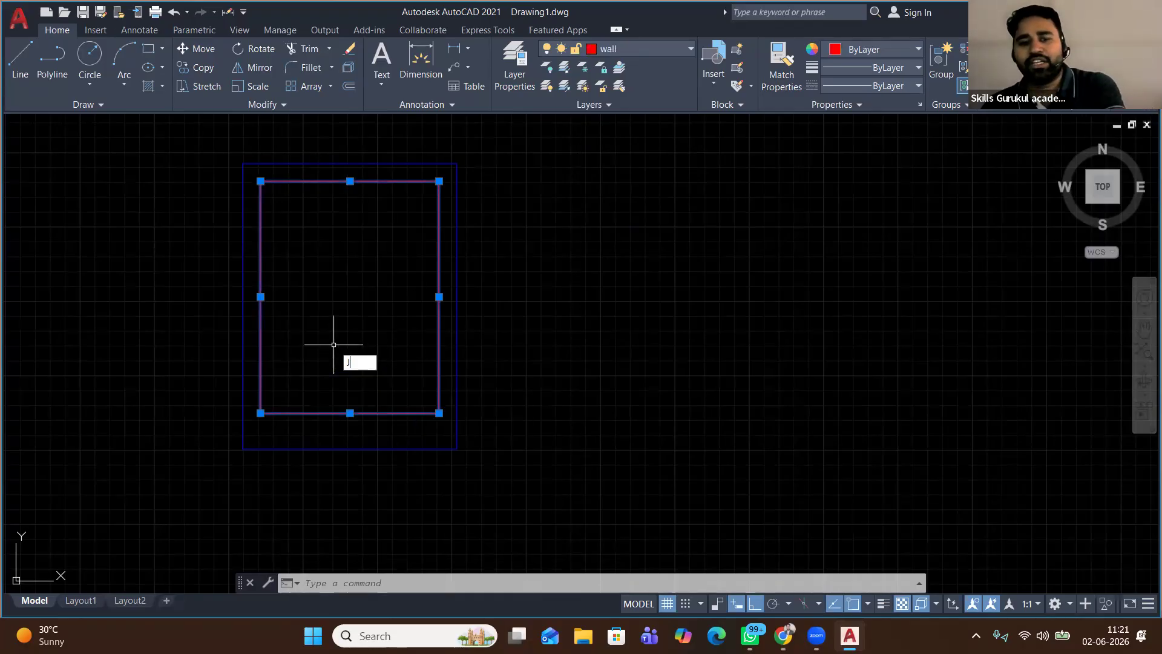
{"action": "key", "text": "Return"}
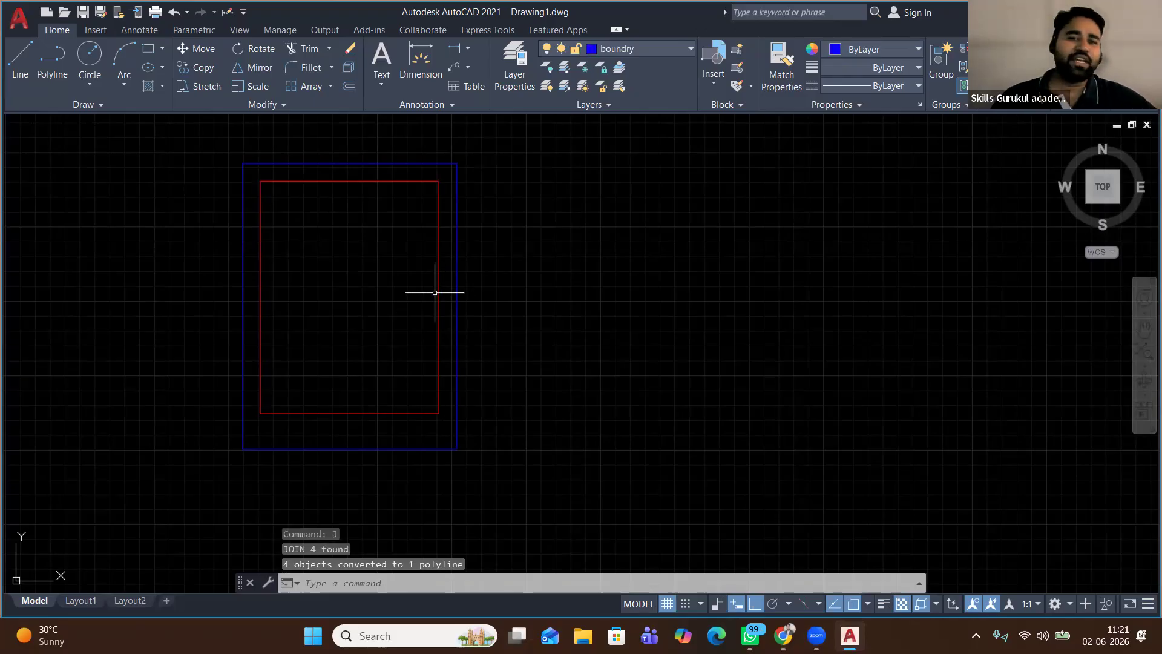
{"action": "left_click", "coordinate": [438, 296]}
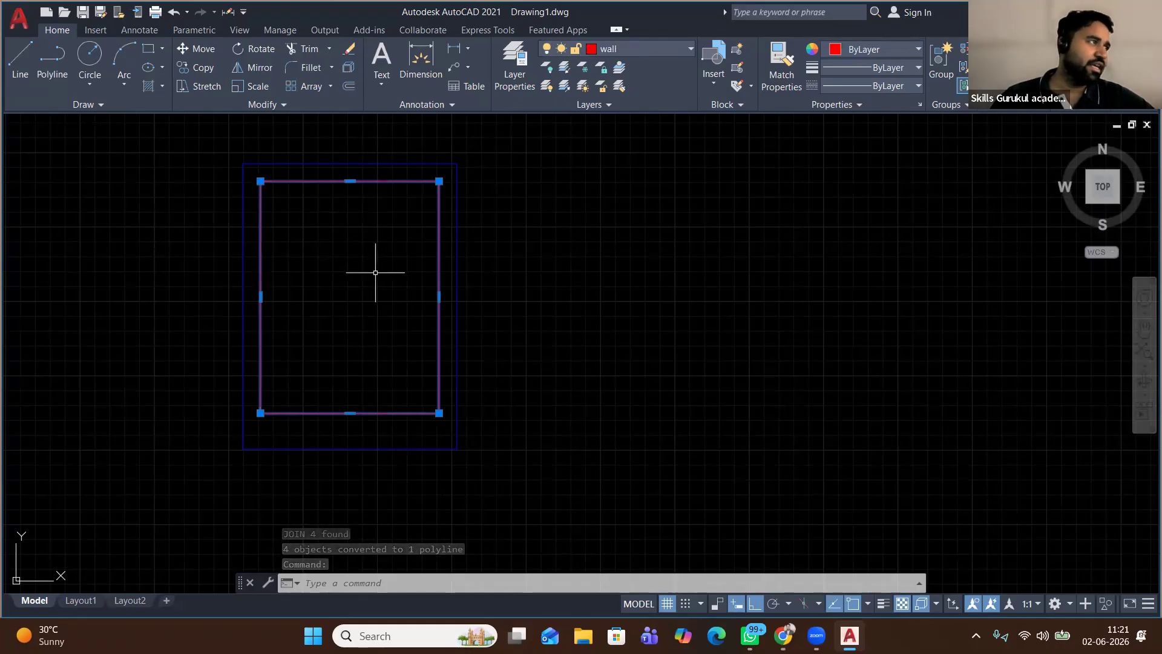
Offset the red wall polyline 9 units inward to form the inner wall line
{"action": "left_click", "coordinate": [349, 86]}
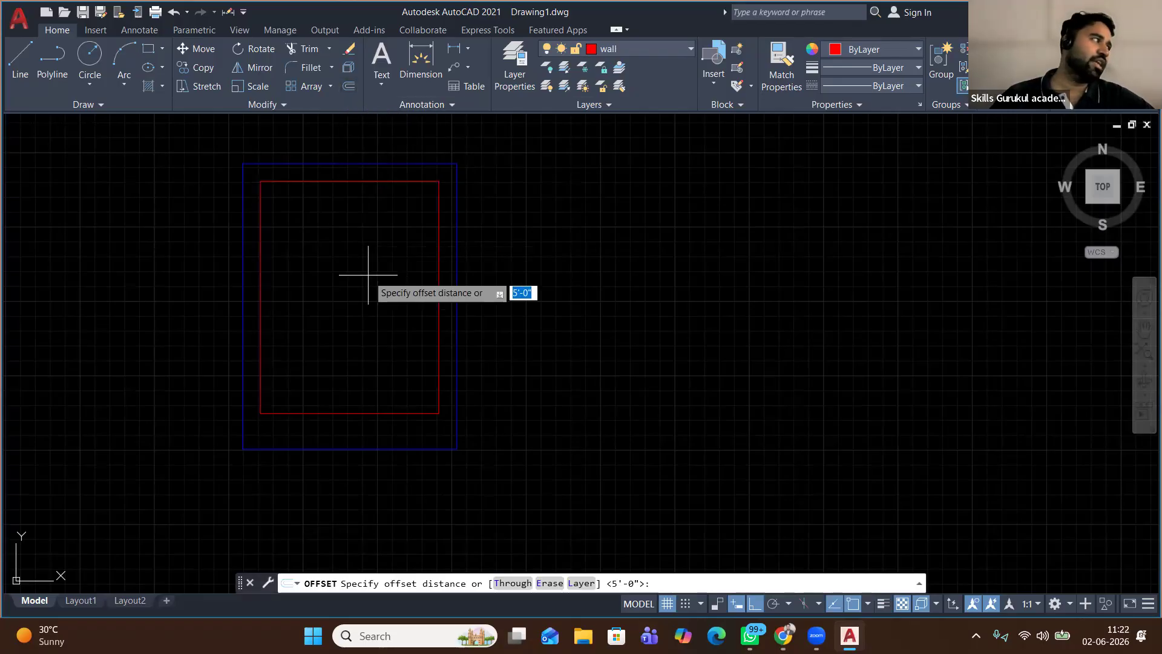
{"action": "left_click", "coordinate": [526, 322]}
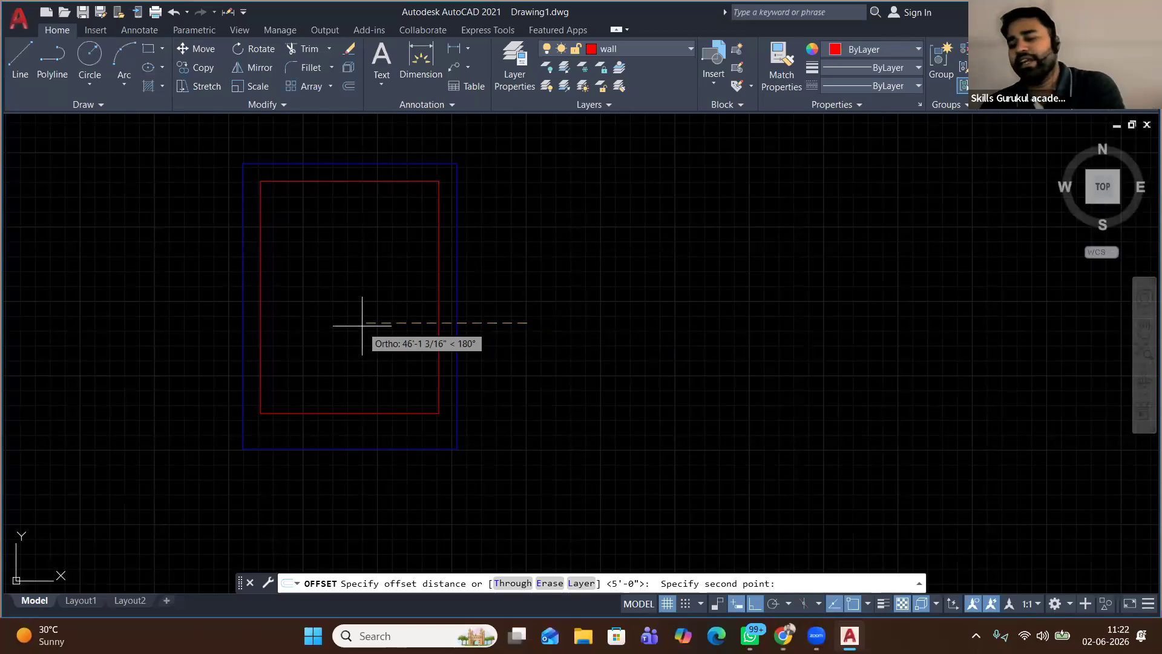
{"action": "type", "text": "9"}
{"action": "key", "text": "Return"}
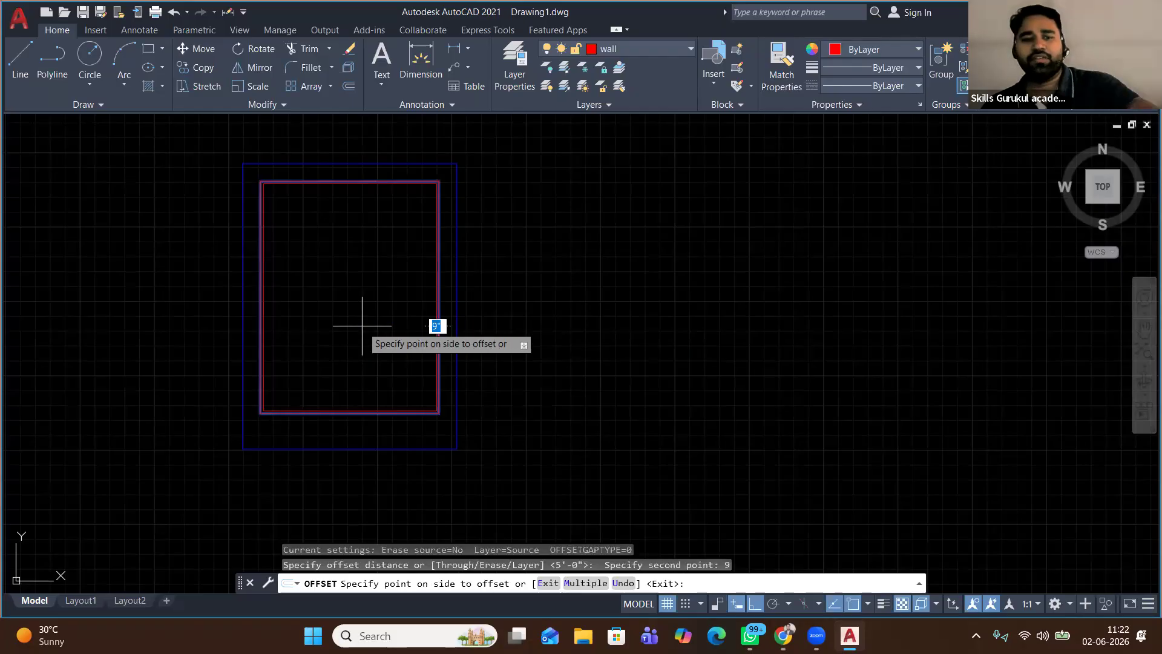
{"action": "left_click", "coordinate": [362, 326]}
{"action": "right_click", "coordinate": [560, 227]}
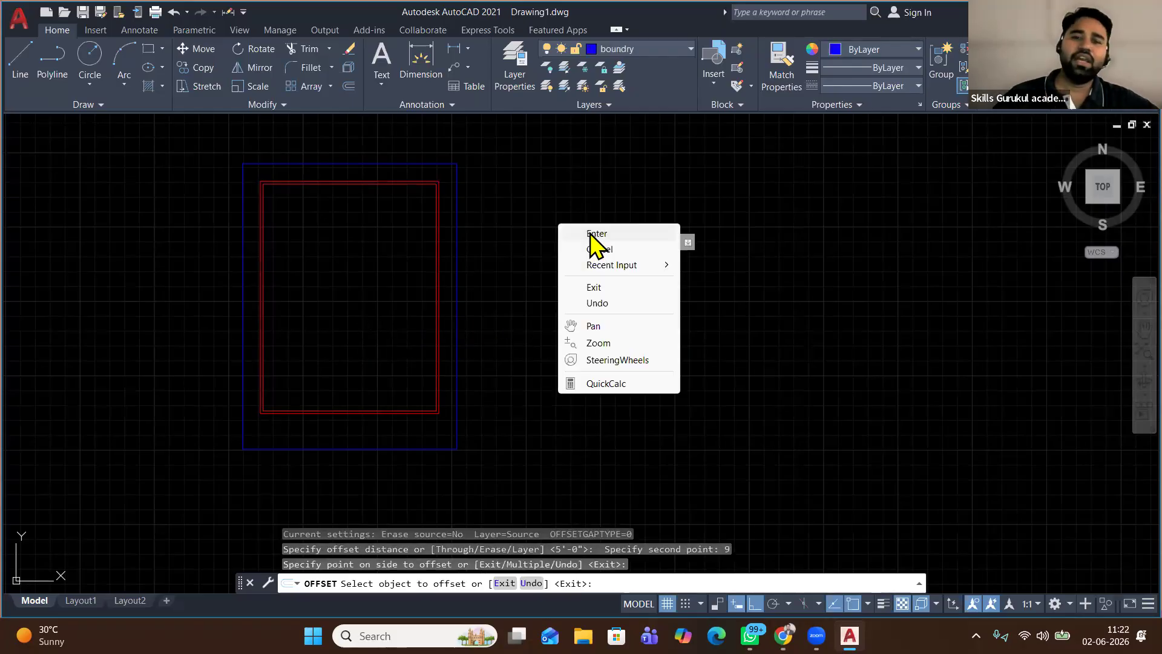
{"action": "left_click", "coordinate": [592, 239]}
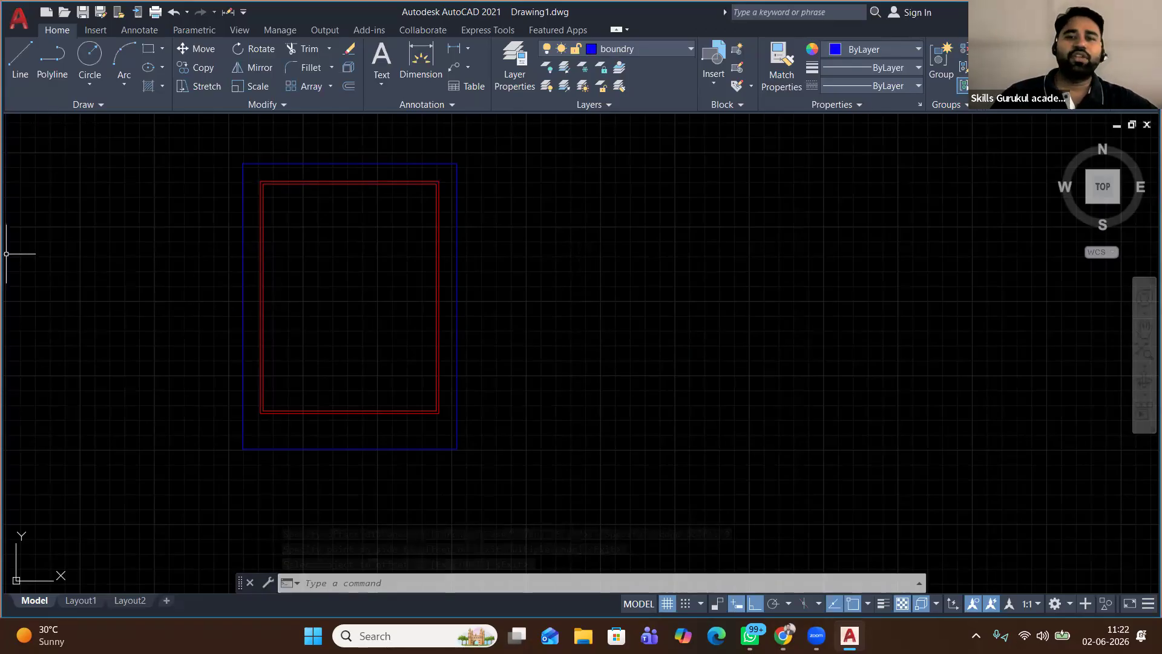
{"action": "type", "text": "l"}
{"action": "key", "text": "Return"}
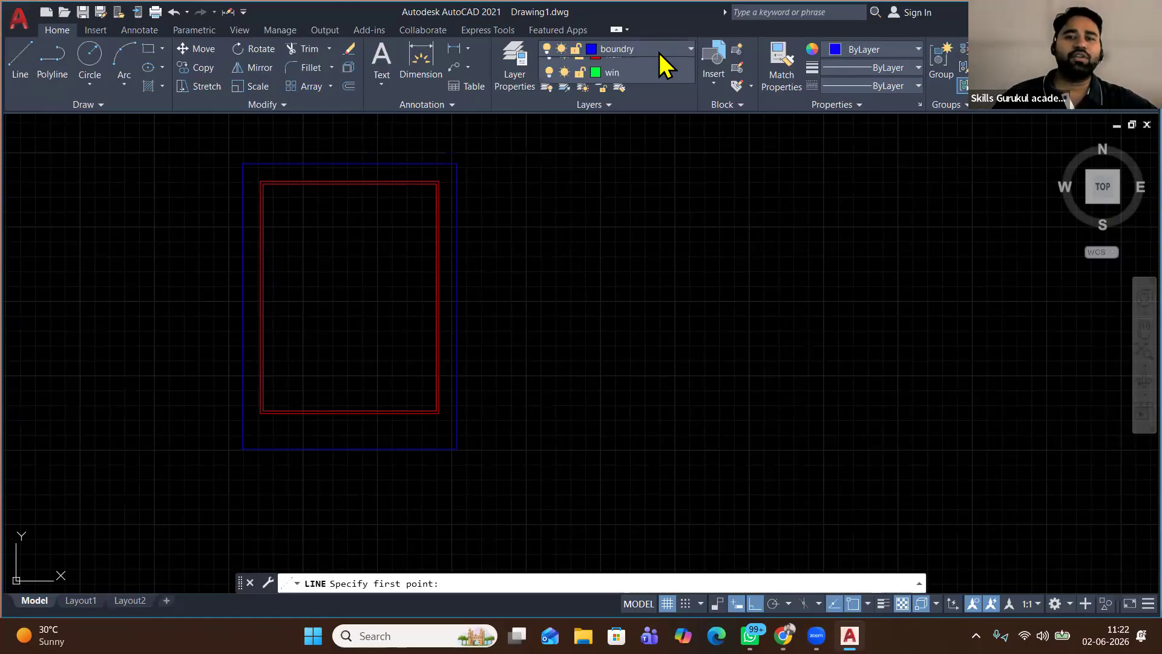
Make wall the current layer and cancel a misplaced first line point
{"action": "left_click", "coordinate": [659, 53]}
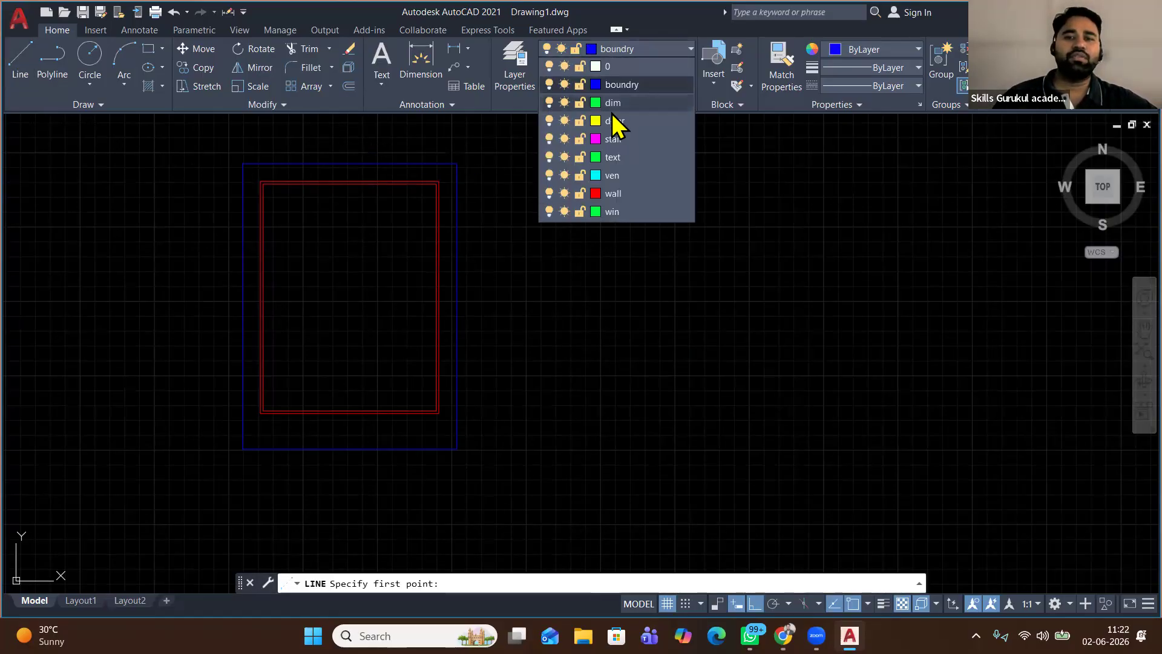
{"action": "left_click", "coordinate": [634, 195]}
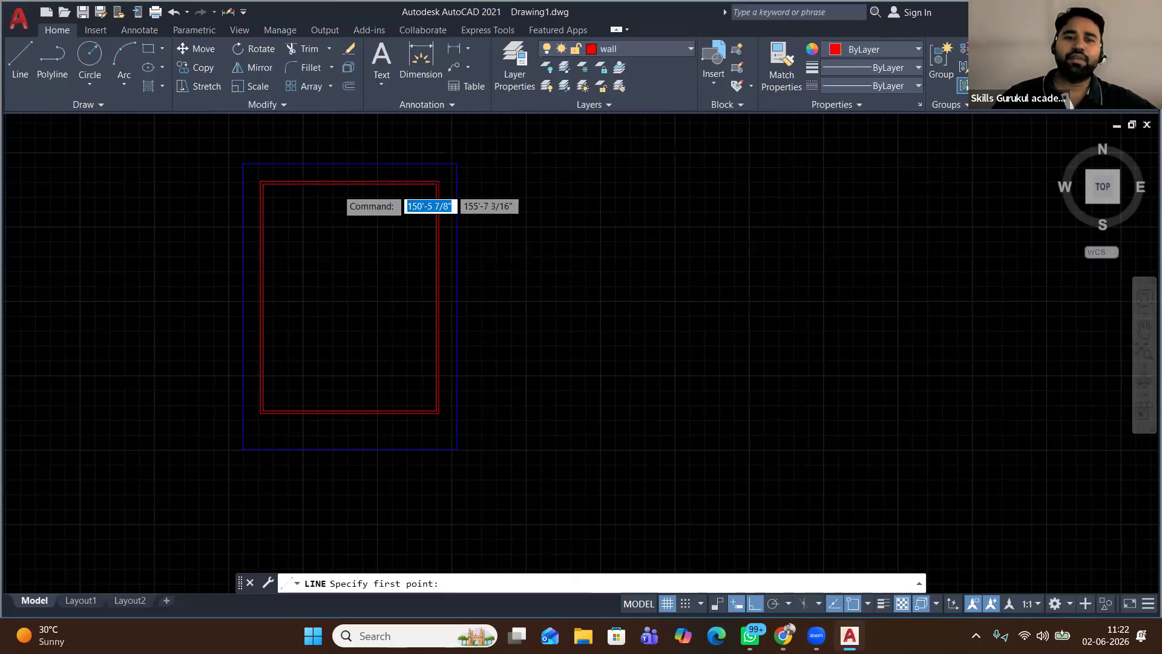
{"action": "scroll", "coordinate": [323, 192], "scroll_direction": "up", "scroll_amount": 2}
{"action": "left_click", "coordinate": [364, 179]}
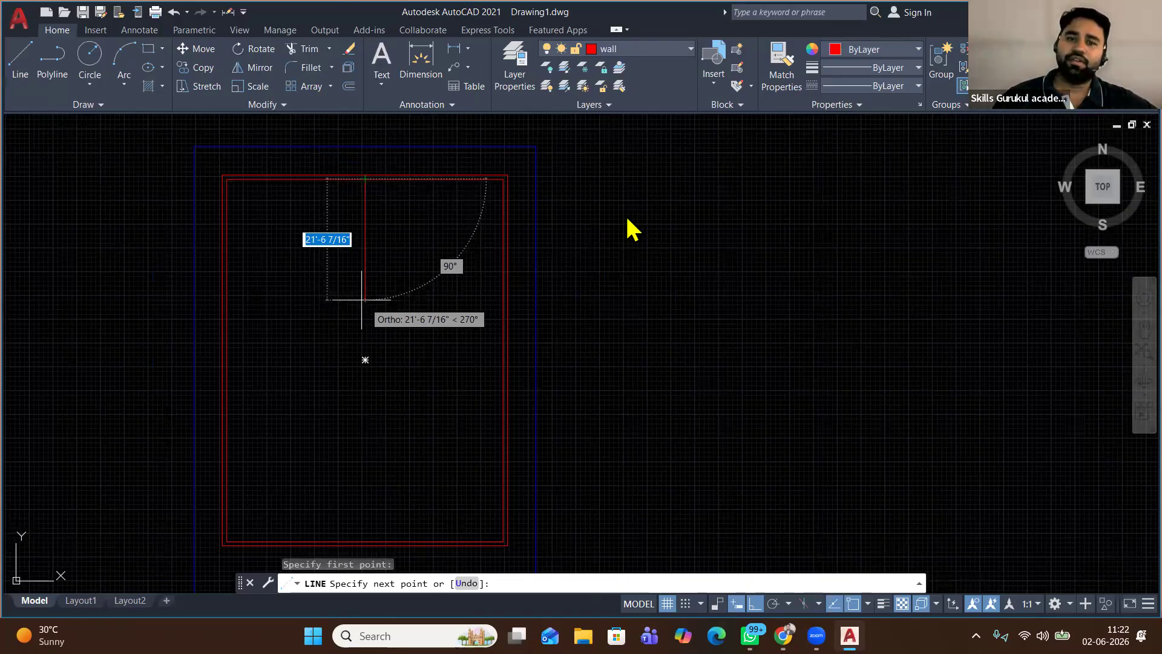
{"action": "right_click", "coordinate": [478, 206]}
{"action": "left_click", "coordinate": [520, 244]}
{"action": "key", "text": "Return"}
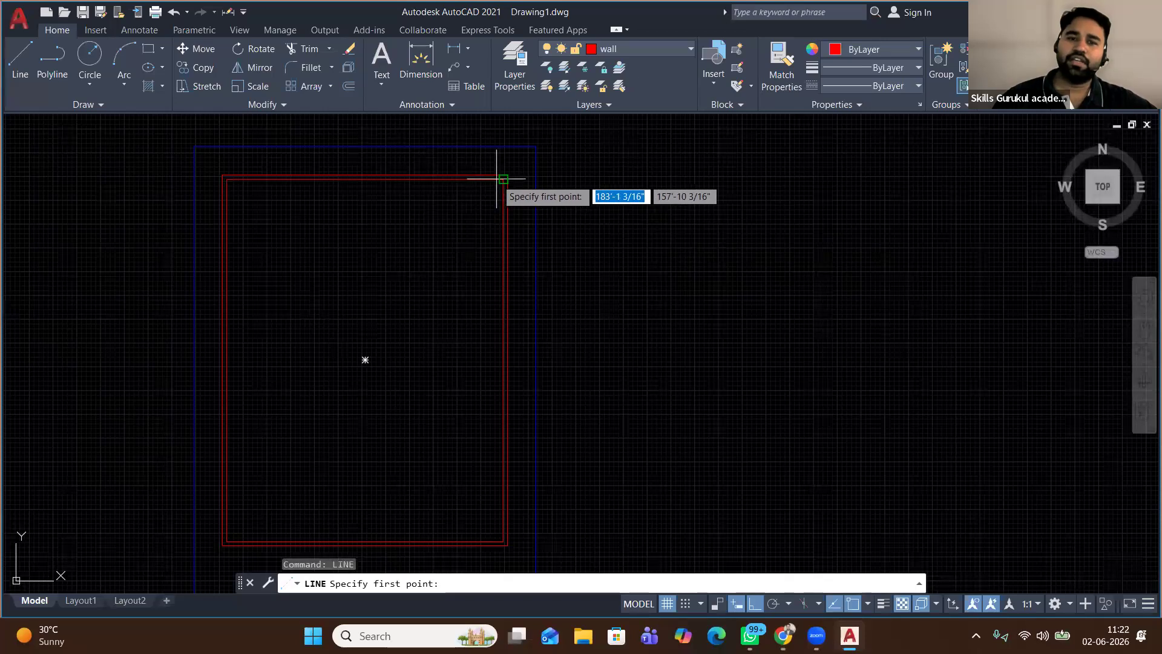
Draw the partition from the top-right inner corner, 12' down then 12' left
{"action": "left_click", "coordinate": [505, 179]}
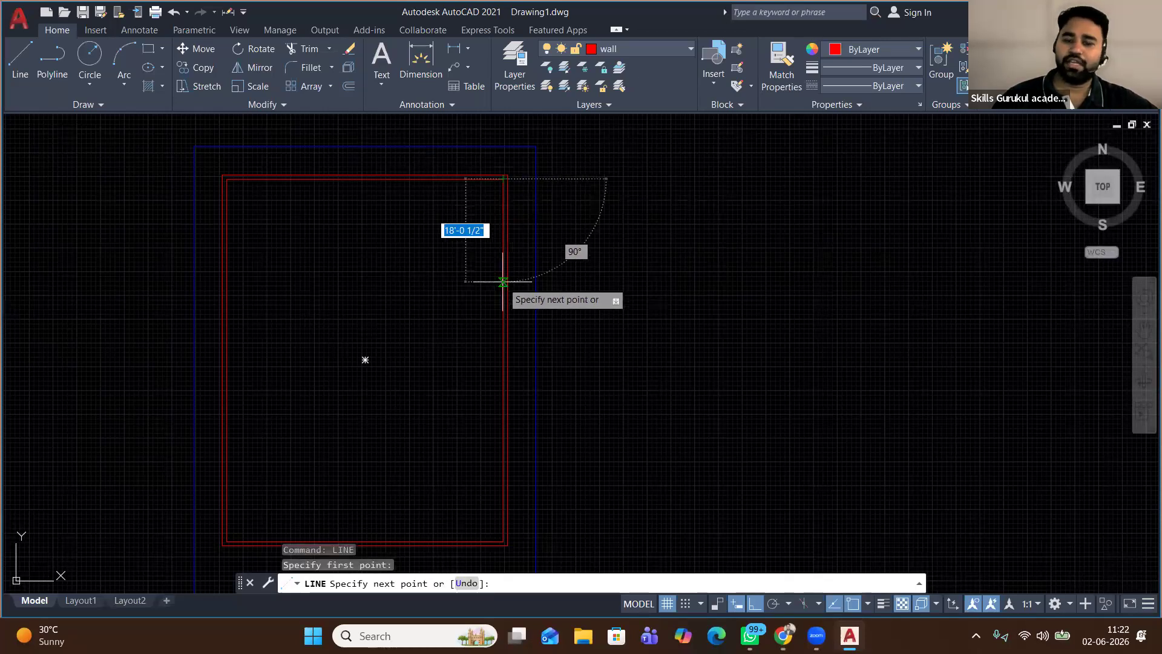
{"action": "type", "text": "12'"}
{"action": "key", "text": "Return"}
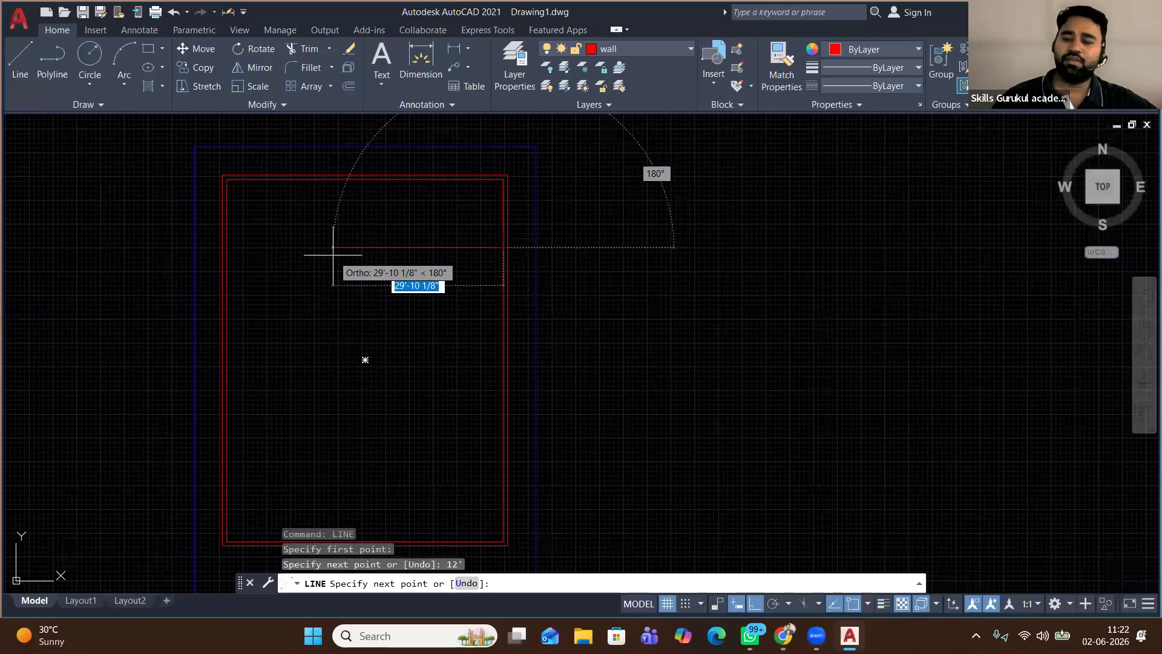
{"action": "type", "text": "12'"}
{"action": "key", "text": "Return"}
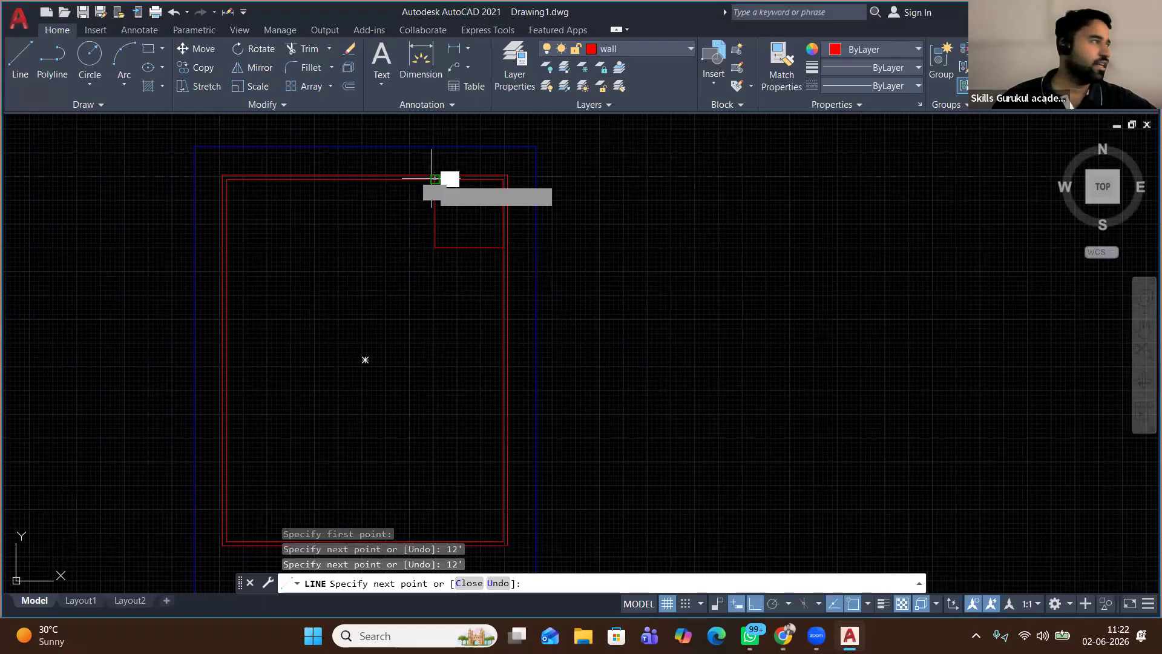
{"action": "right_click", "coordinate": [475, 150]}
{"action": "left_click", "coordinate": [496, 159]}
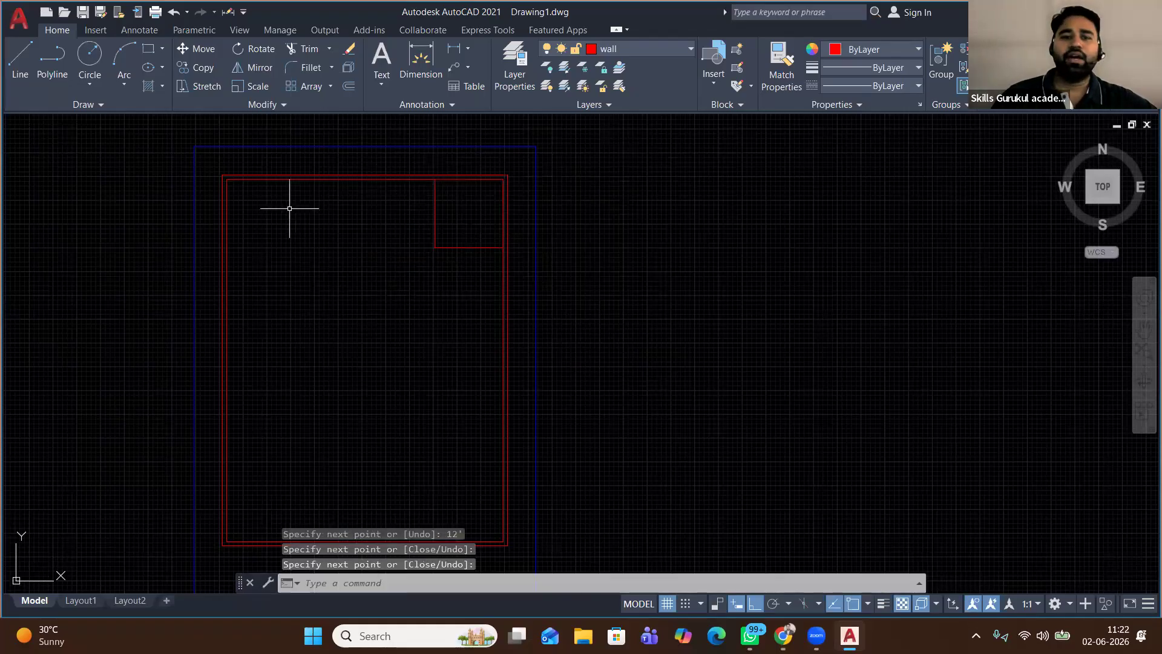
{"action": "left_click", "coordinate": [463, 207]}
Mirror the corner room's partition lines about the plan's vertical centre, keeping the originals
{"action": "left_click", "coordinate": [397, 267]}
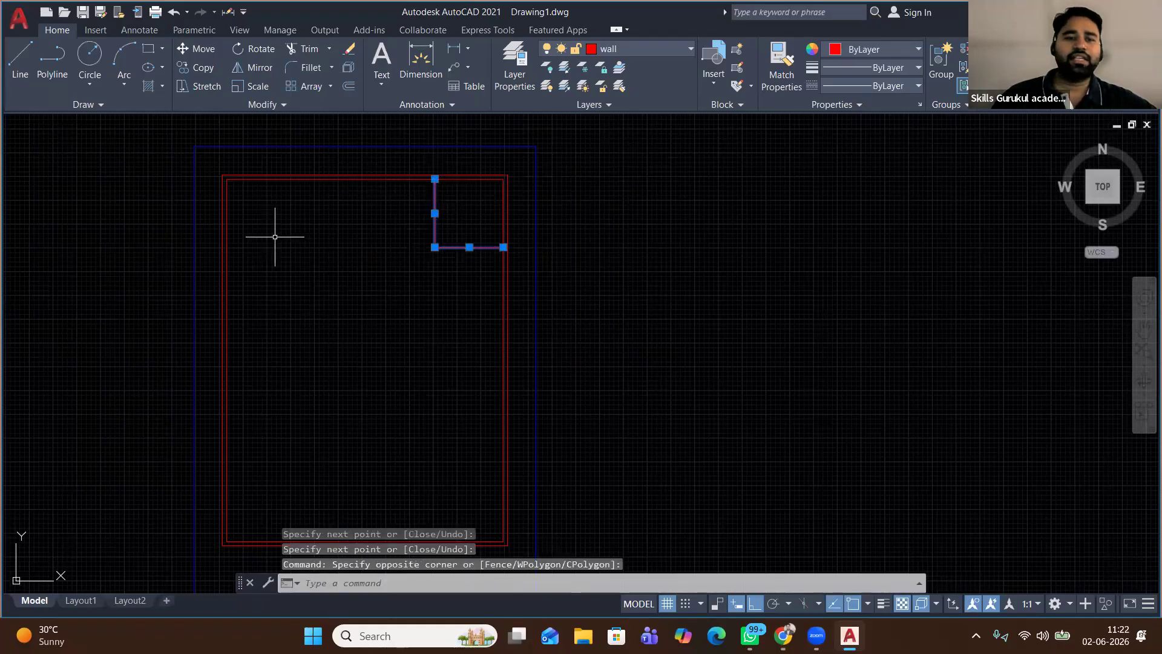
{"action": "left_click", "coordinate": [251, 67]}
{"action": "left_click", "coordinate": [364, 179]}
{"action": "left_click", "coordinate": [379, 351]}
{"action": "left_click", "coordinate": [407, 406]}
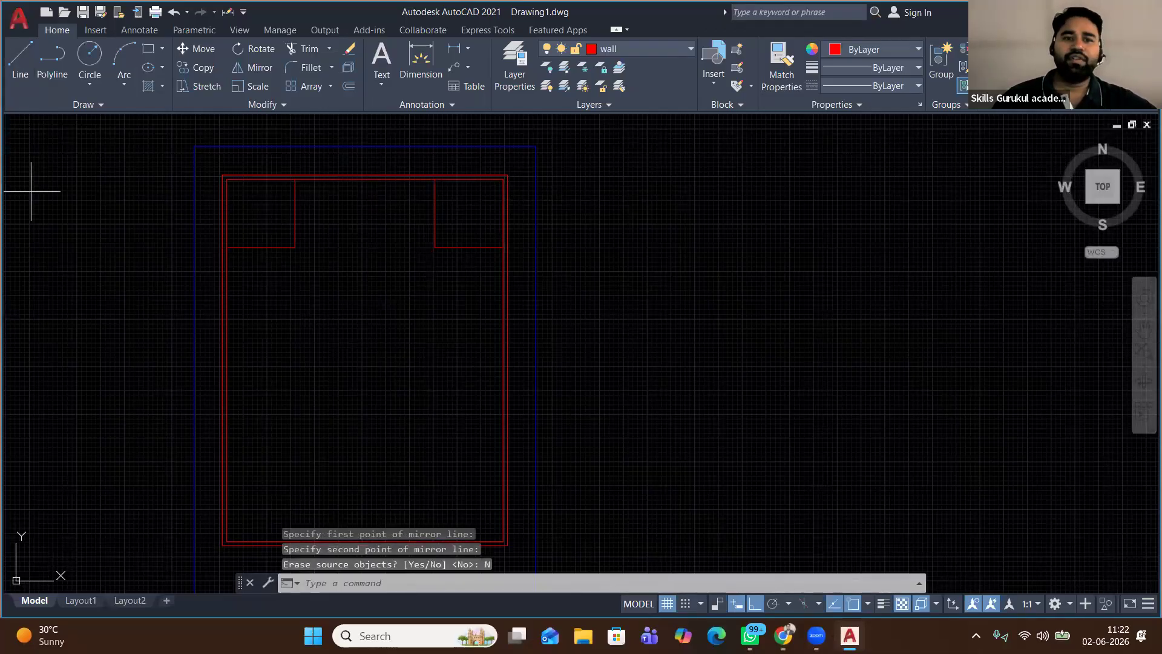
Draw a horizontal partition line connecting the top-left and top-right rooms' corners
{"action": "left_click", "coordinate": [24, 70]}
{"action": "left_click", "coordinate": [295, 246]}
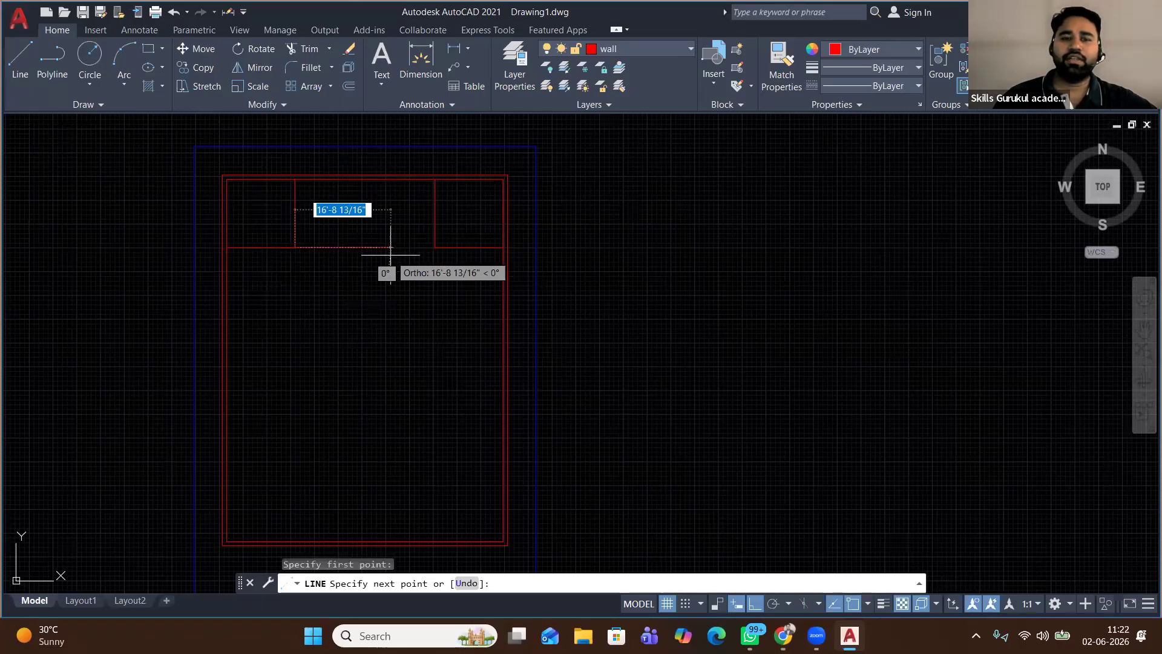
{"action": "left_click", "coordinate": [434, 247]}
{"action": "right_click", "coordinate": [462, 219]}
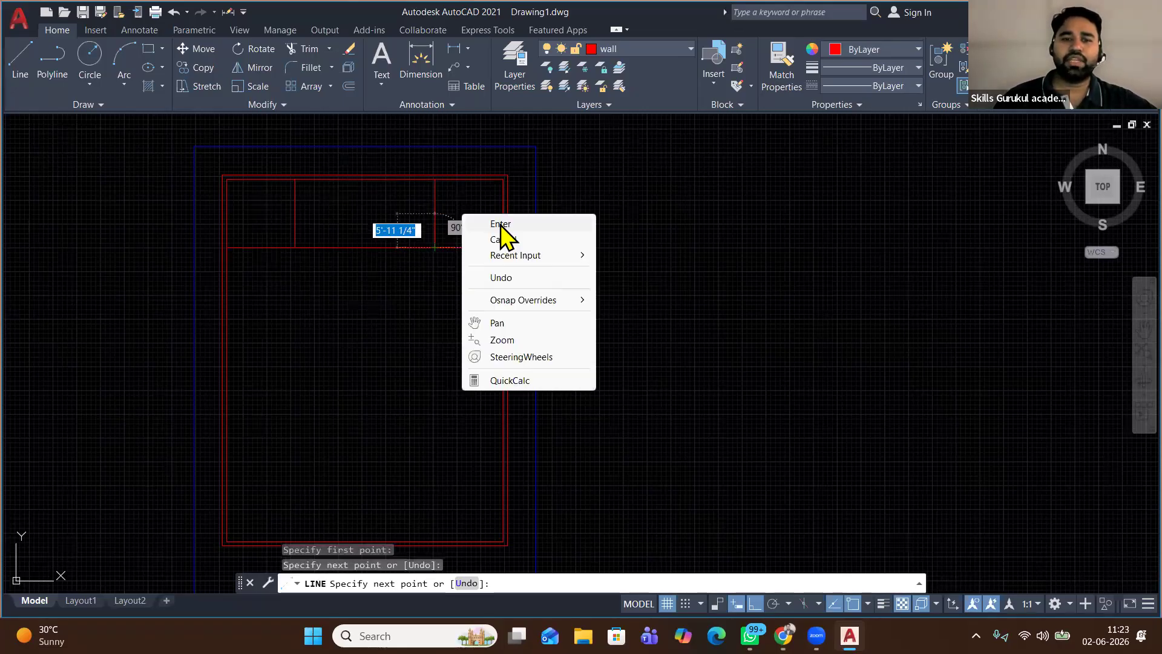
{"action": "left_click", "coordinate": [501, 228]}
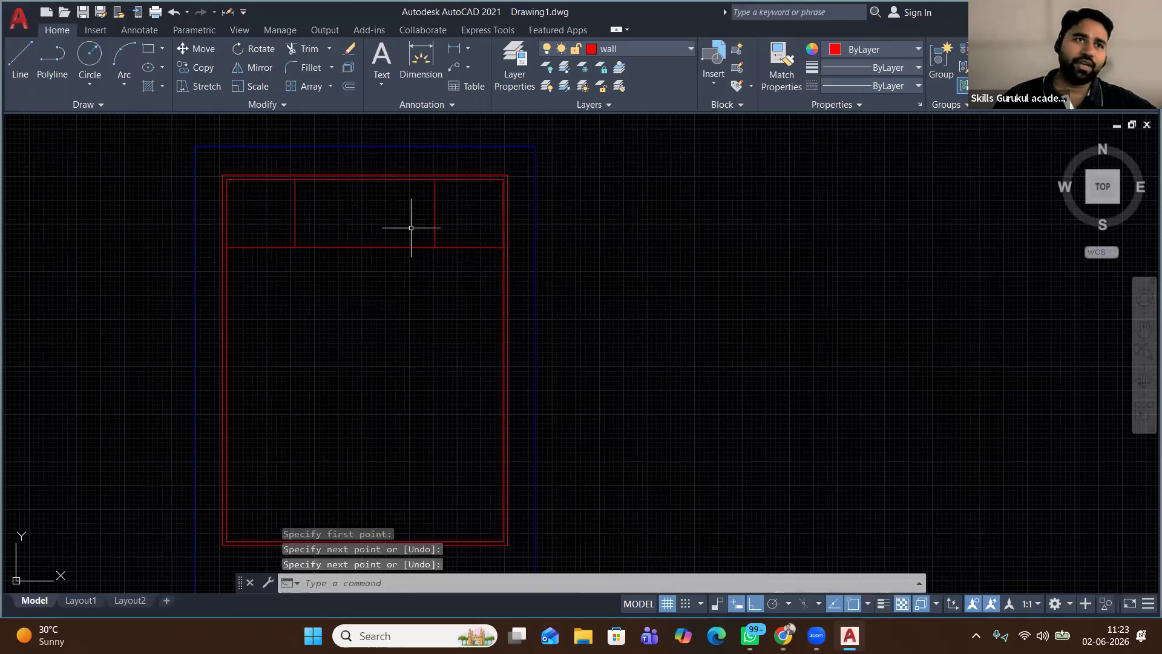
Frame the top rooms and set up an offset with a 4.5 distance
{"action": "scroll", "coordinate": [318, 193], "scroll_direction": "up", "scroll_amount": 2}
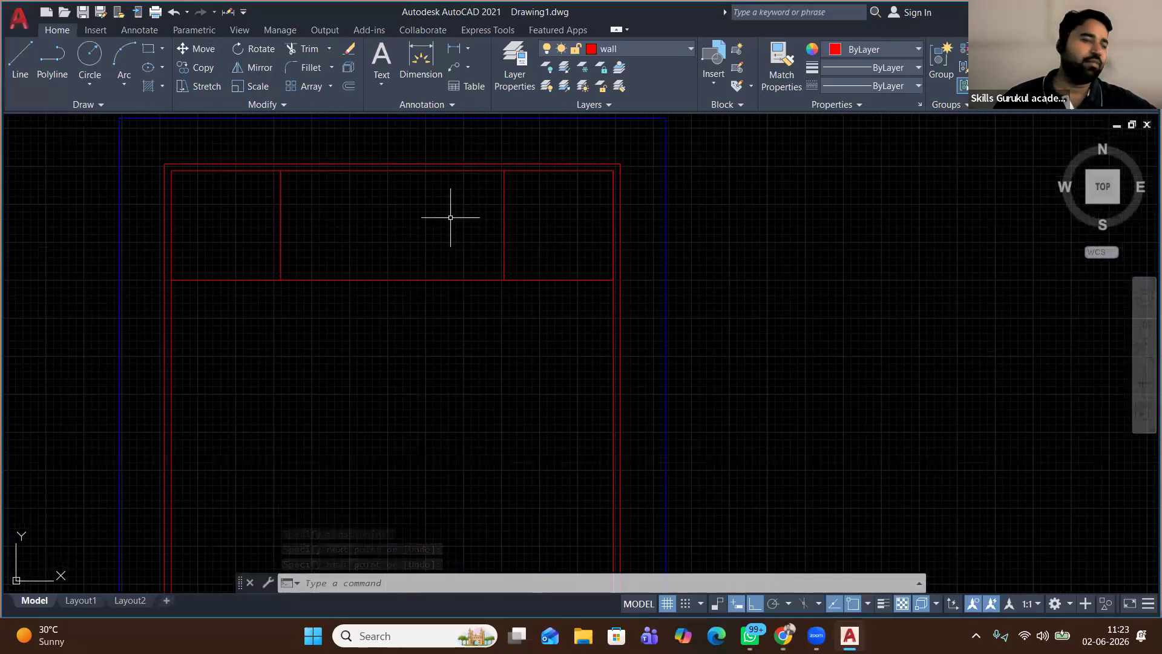
{"action": "middle_click_drag", "start_coordinate": [386, 185], "coordinate": [384, 275]}
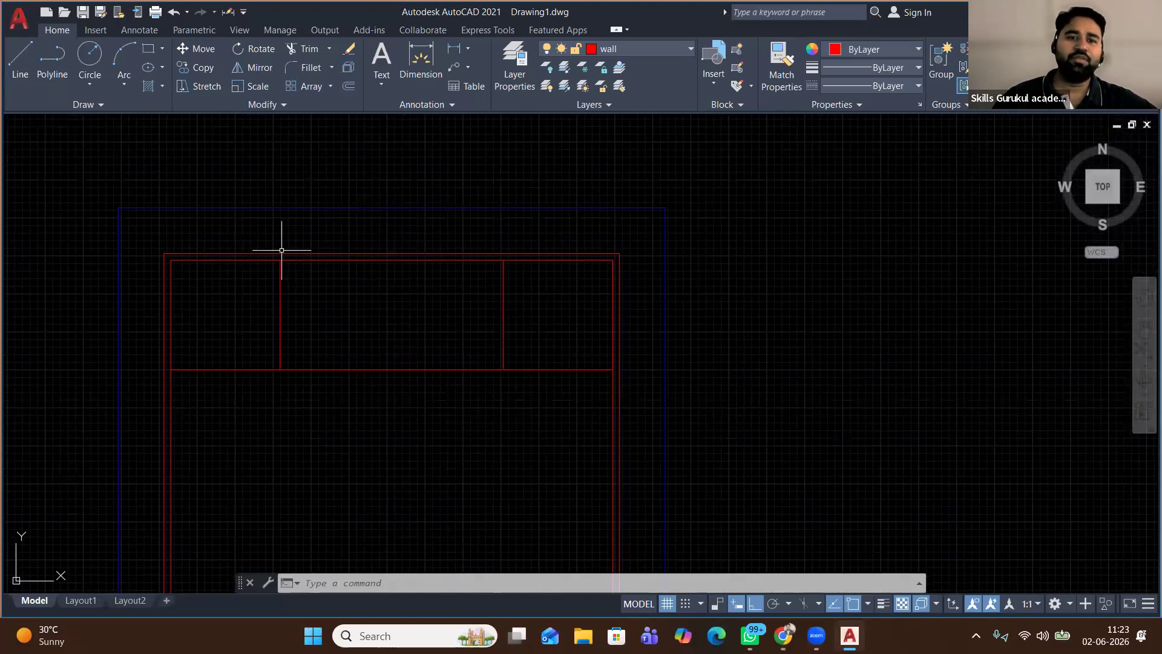
{"action": "middle_click_drag", "start_coordinate": [360, 322], "coordinate": [394, 220]}
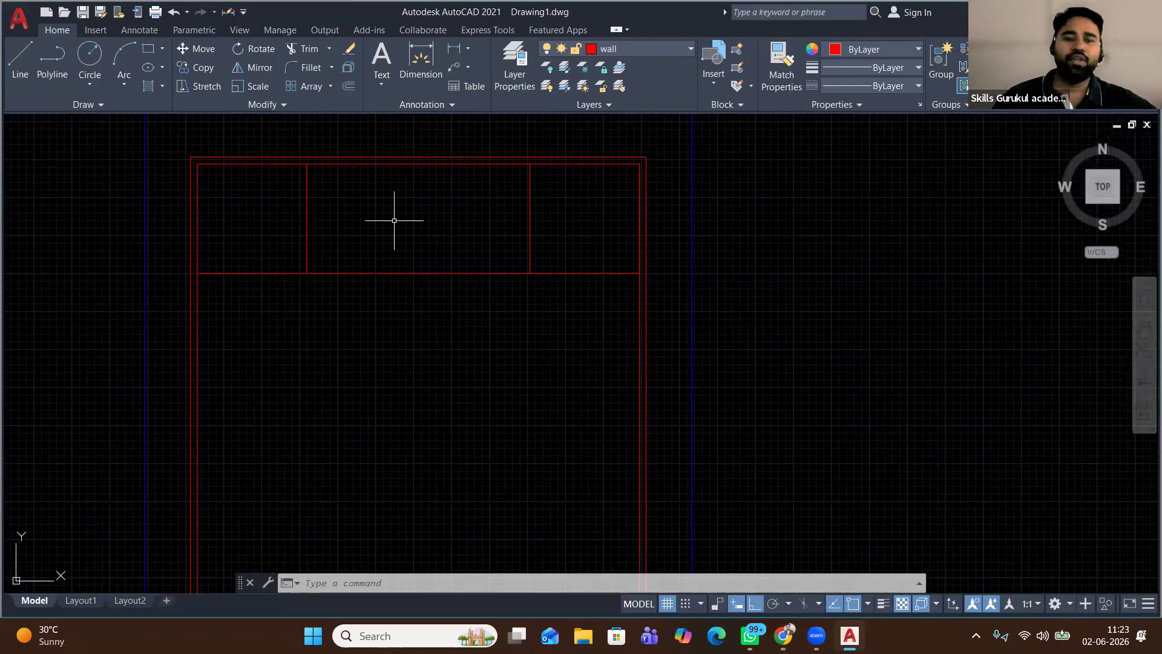
{"action": "left_click", "coordinate": [309, 209]}
{"action": "left_click", "coordinate": [303, 115]}
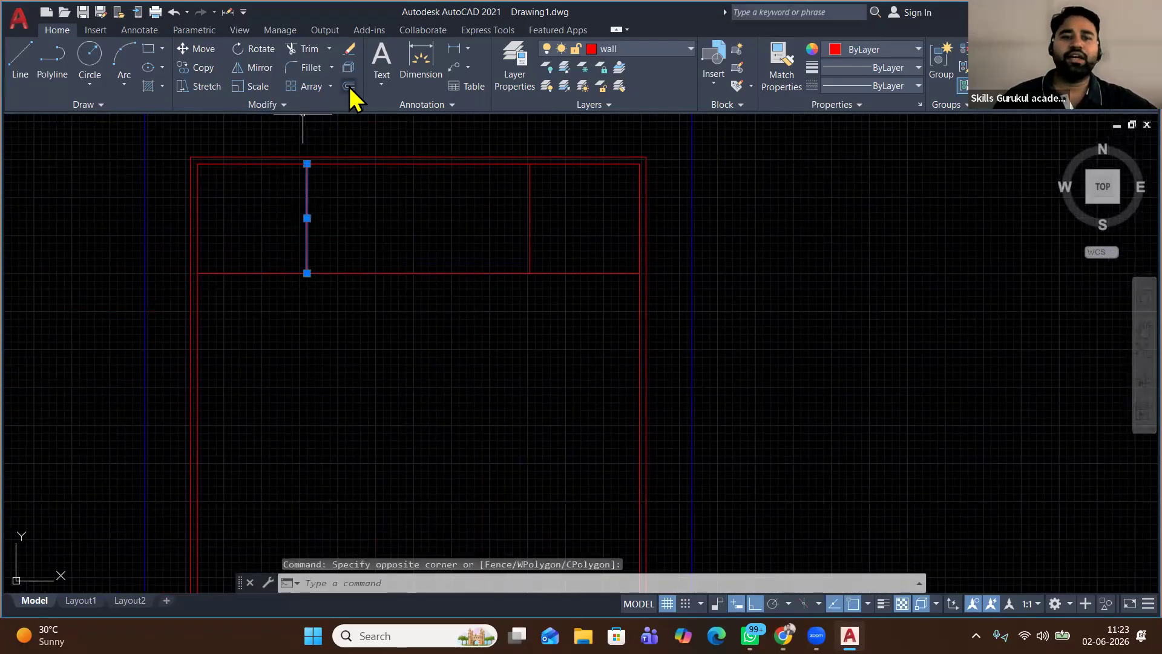
{"action": "left_click", "coordinate": [348, 86]}
{"action": "left_click", "coordinate": [324, 213]}
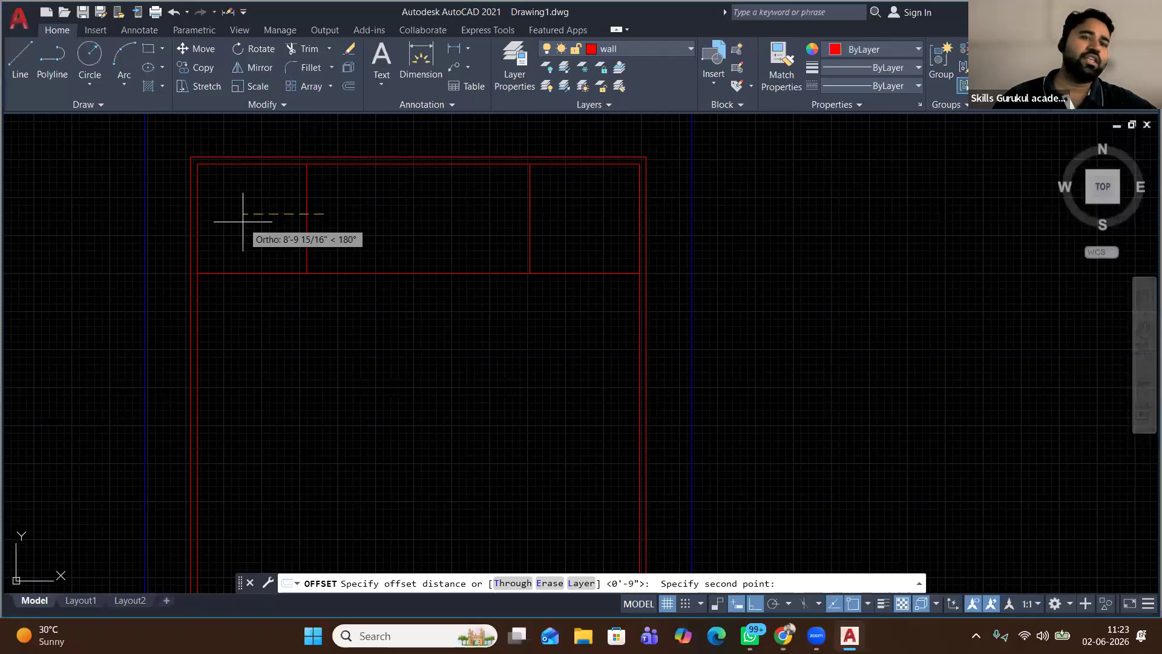
{"action": "type", "text": "4"}
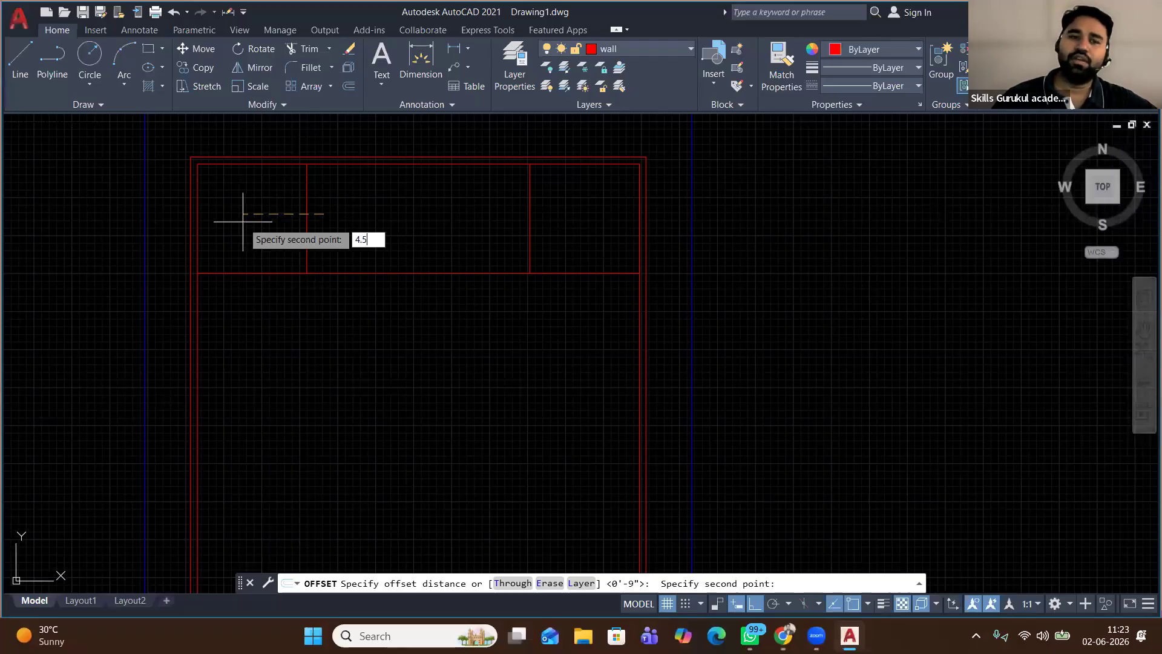
{"action": "type", "text": ".5"}
{"action": "key", "text": "Return"}
Double both vertical partitions and the three horizontal wall lines of the top rooms at 4.5
{"action": "left_click", "coordinate": [243, 248]}
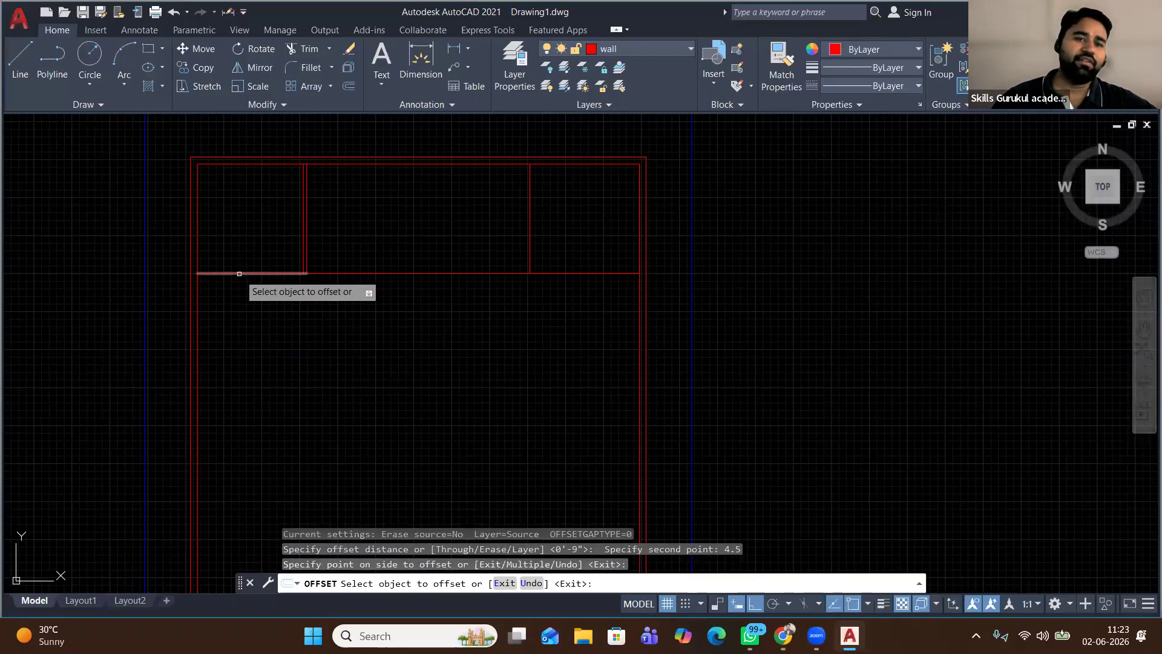
{"action": "left_click", "coordinate": [239, 274]}
{"action": "left_click", "coordinate": [248, 218]}
{"action": "left_click", "coordinate": [405, 273]}
{"action": "left_click", "coordinate": [433, 247]}
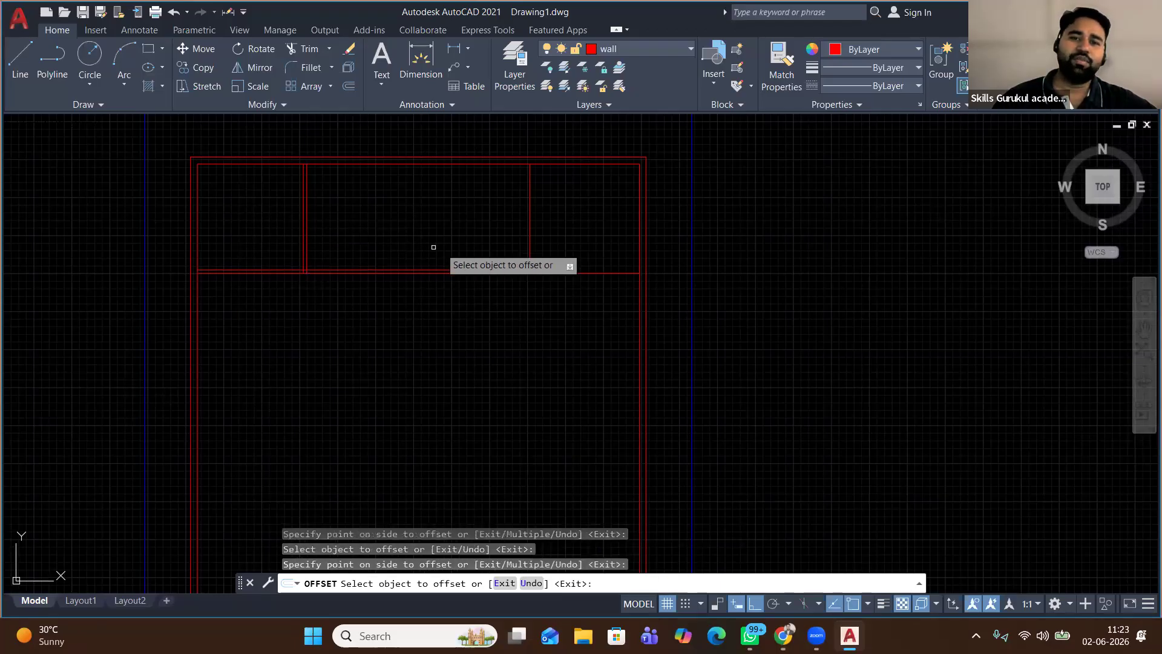
{"action": "left_click", "coordinate": [531, 247]}
{"action": "left_click", "coordinate": [593, 251]}
{"action": "left_click", "coordinate": [595, 273]}
{"action": "left_click", "coordinate": [597, 222]}
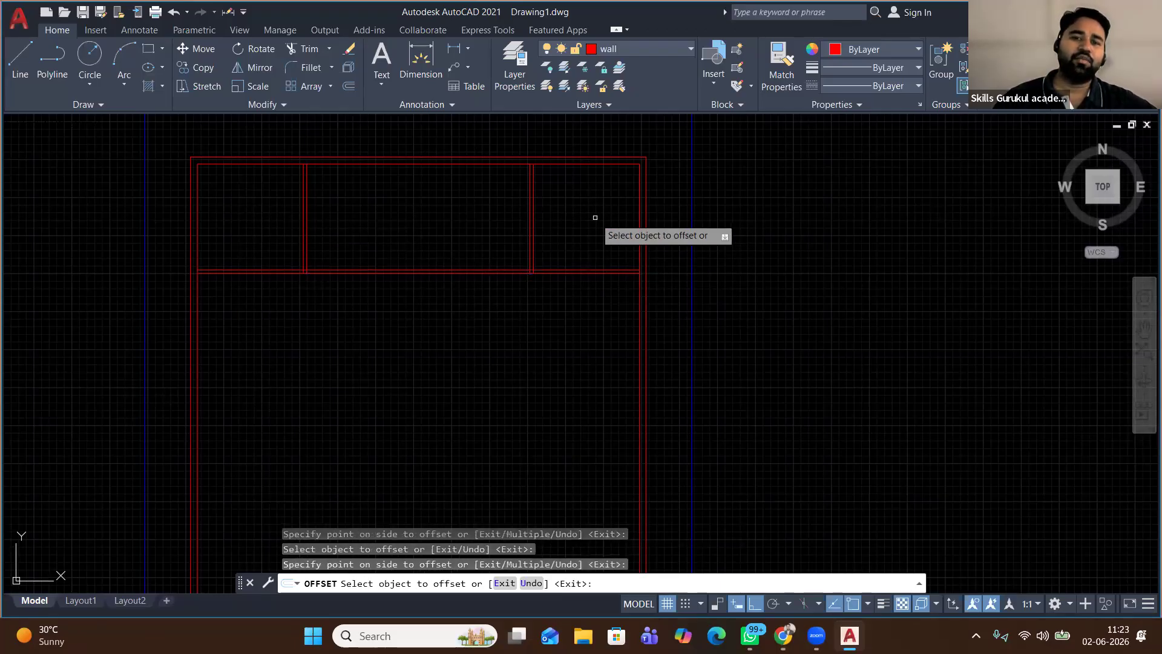
{"action": "right_click", "coordinate": [385, 353]}
{"action": "left_click", "coordinate": [437, 362]}
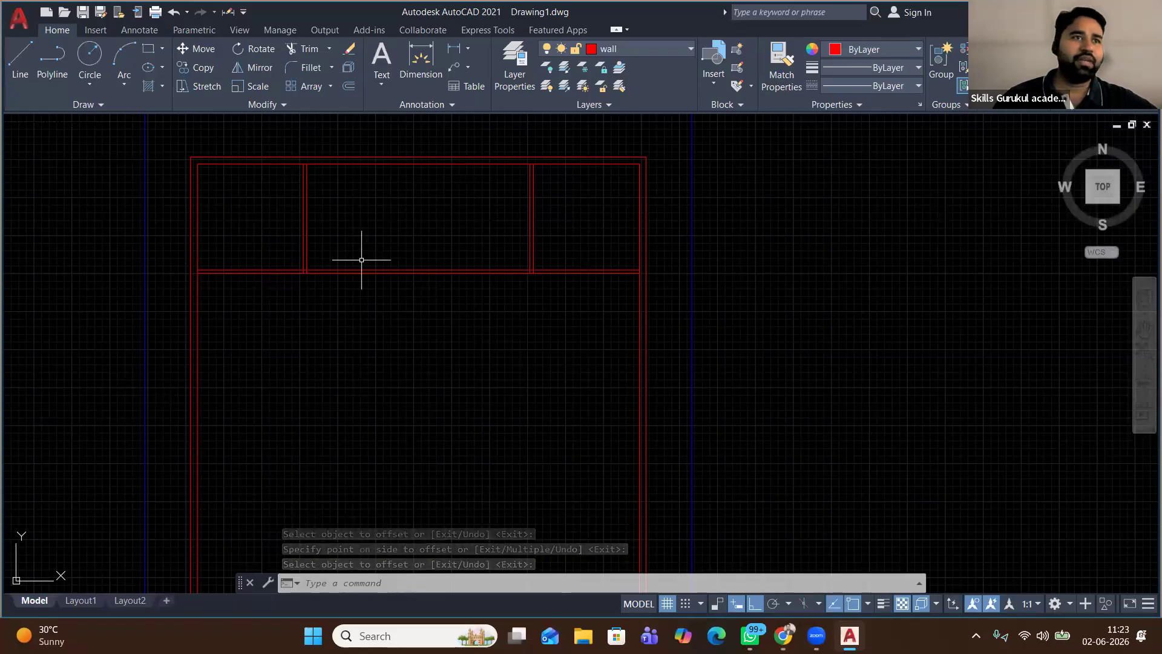
Draw a horizontal line from the lower room's left wall to its right wall, then select it
{"action": "scroll", "coordinate": [231, 189], "scroll_direction": "down", "scroll_amount": 1}
{"action": "middle_click_drag", "start_coordinate": [274, 307], "coordinate": [283, 244]}
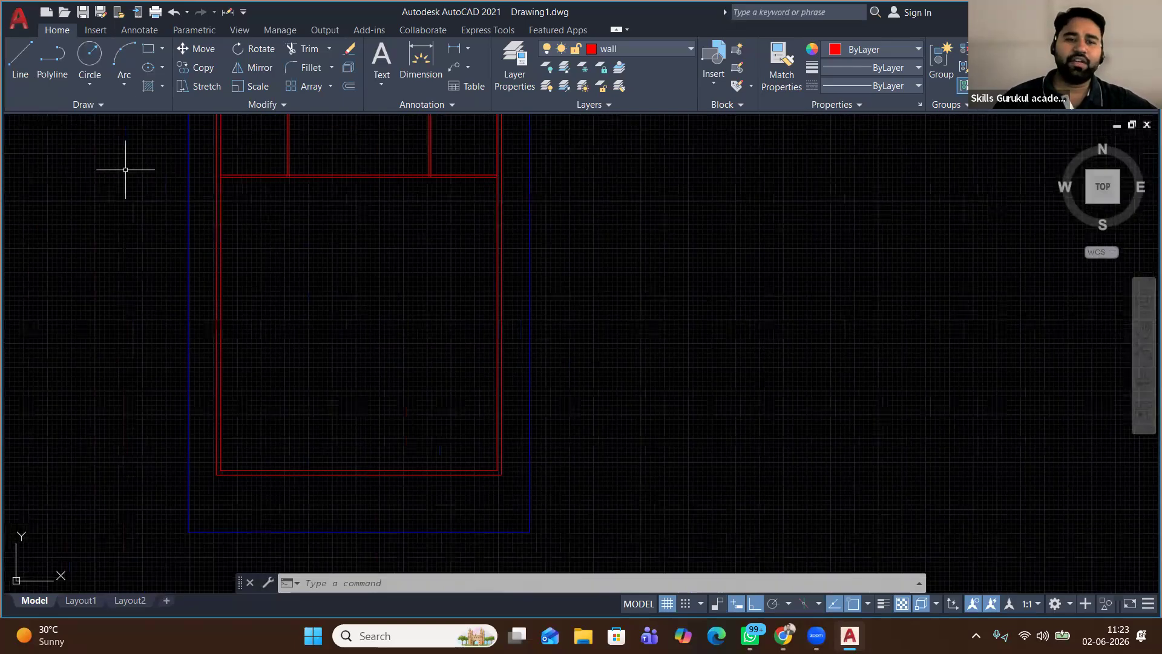
{"action": "type", "text": "l"}
{"action": "key", "text": "Return"}
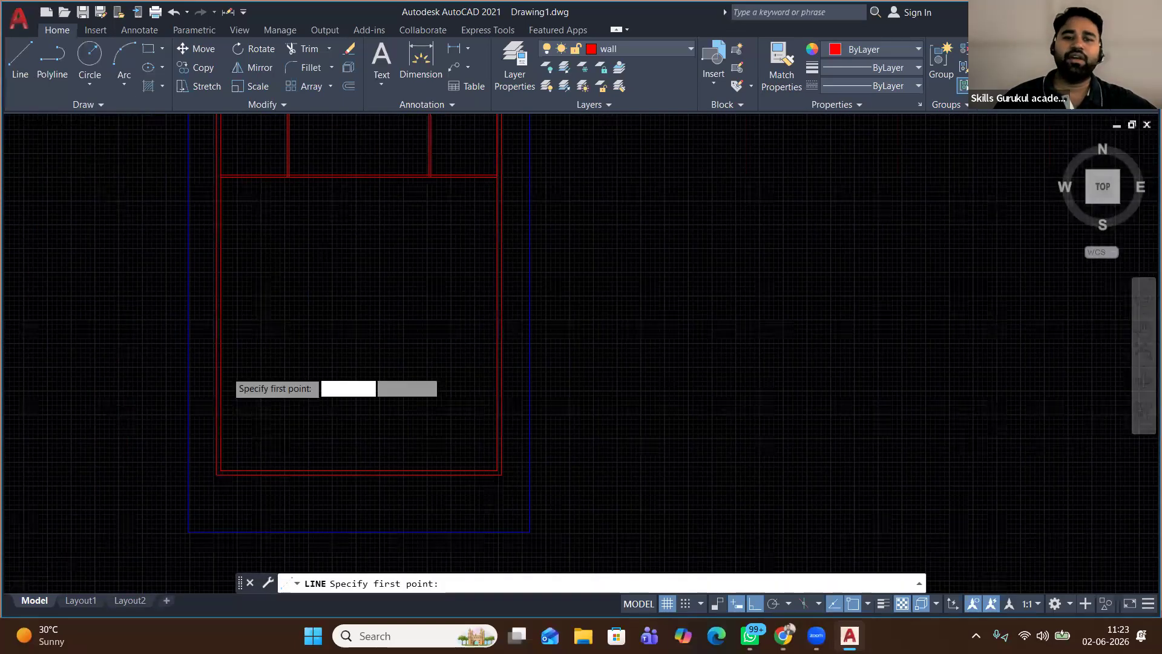
{"action": "scroll", "coordinate": [223, 366], "scroll_direction": "up", "scroll_amount": 2}
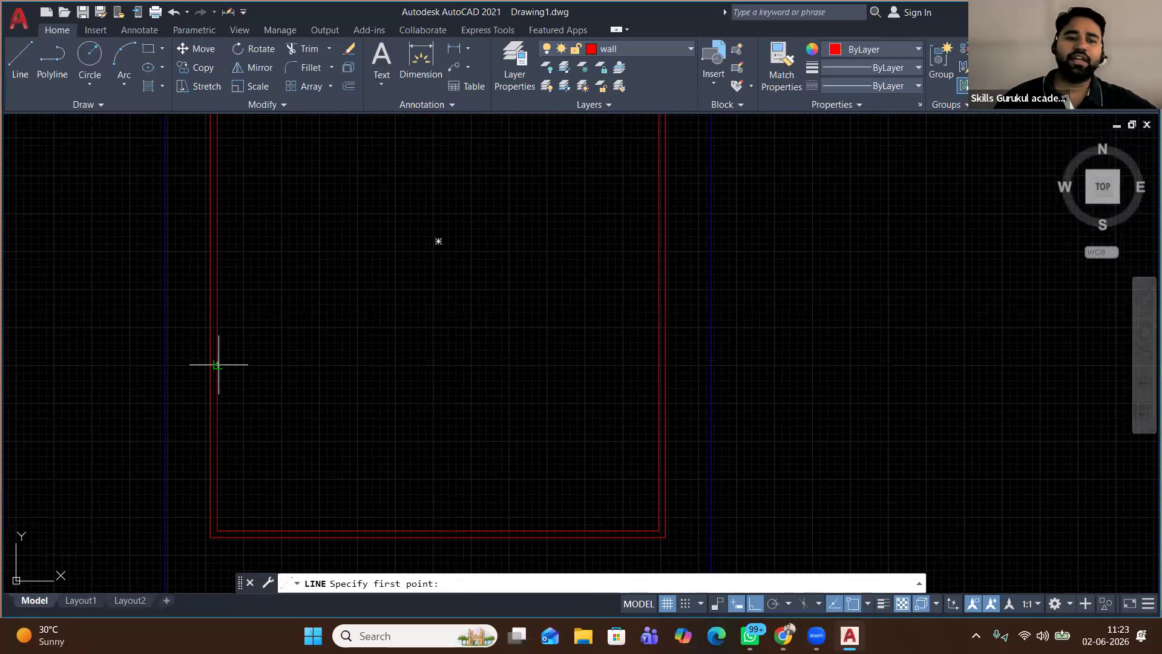
{"action": "left_click", "coordinate": [216, 532]}
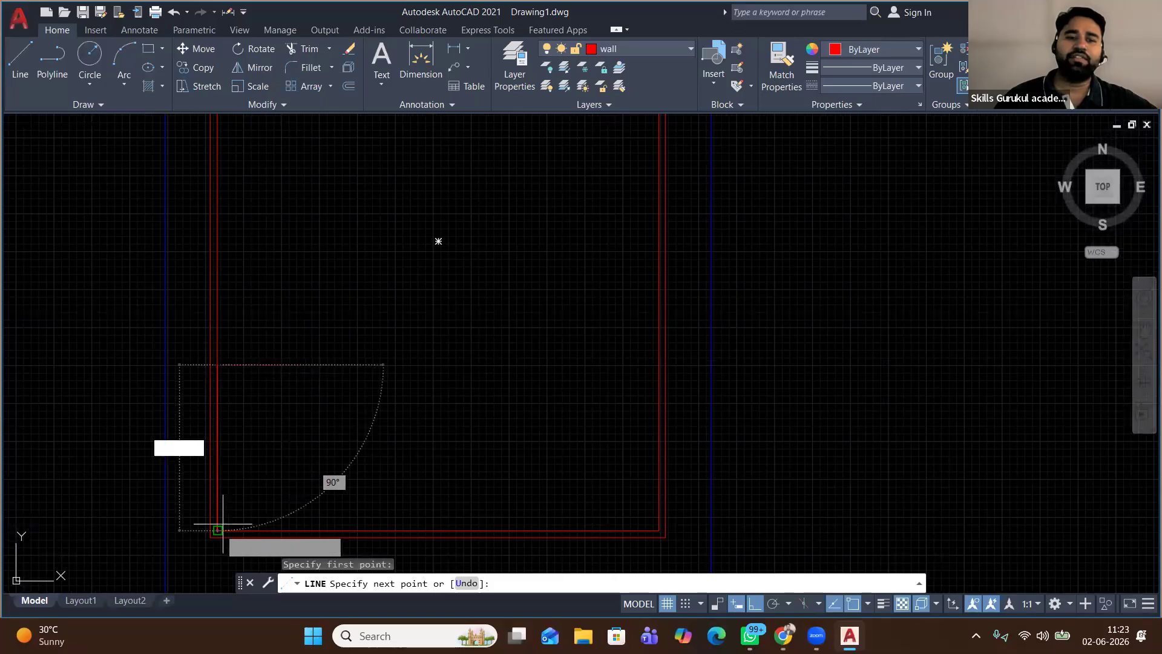
{"action": "left_click", "coordinate": [658, 364]}
{"action": "right_click", "coordinate": [593, 292]}
{"action": "left_click", "coordinate": [629, 301]}
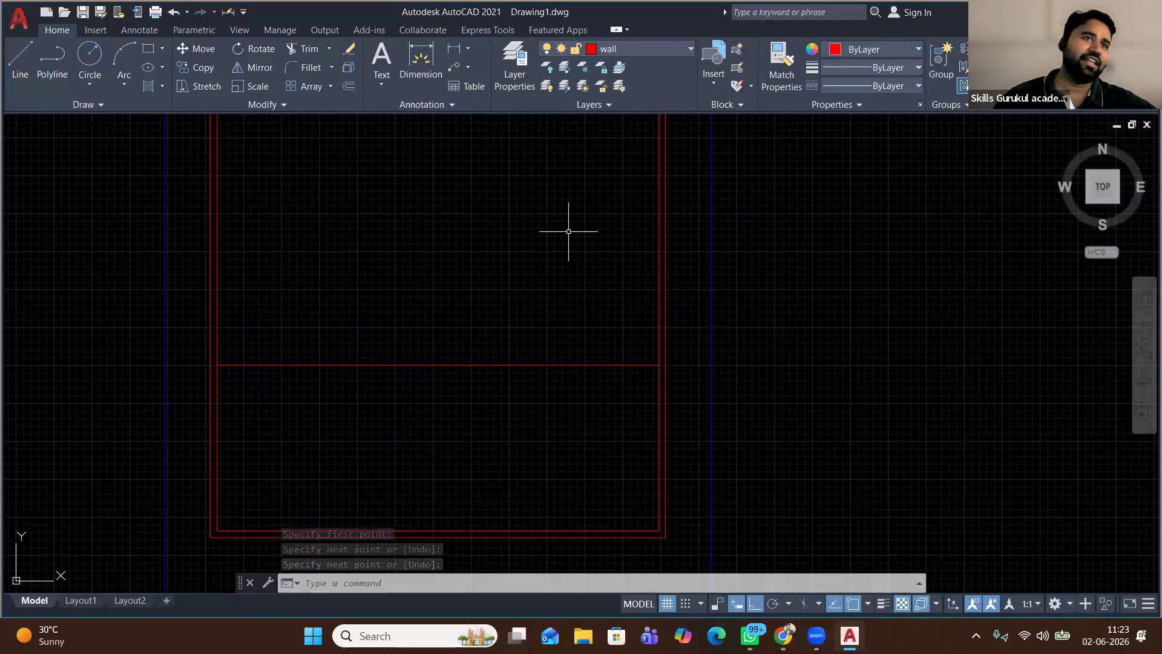
{"action": "mouse_move", "coordinate": [556, 243]}
{"action": "middle_mouse_down"}
{"action": "mouse_move", "coordinate": [548, 282]}
{"action": "mouse_move", "coordinate": [542, 230]}
{"action": "middle_mouse_up"}
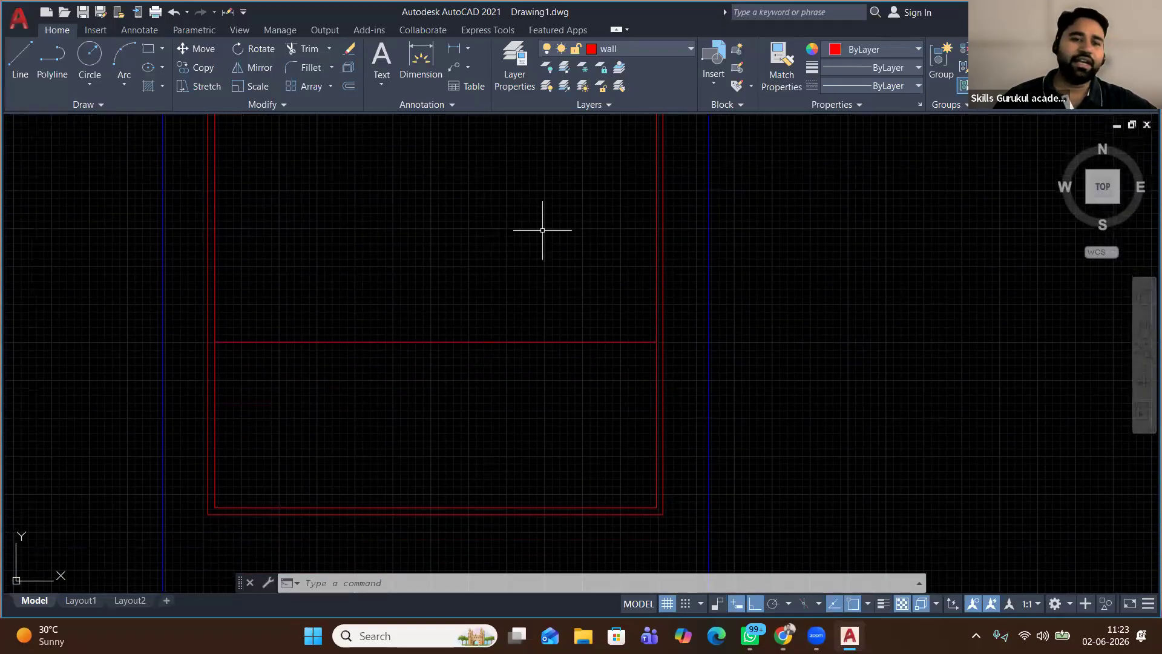
{"action": "left_click", "coordinate": [403, 372]}
{"action": "left_click", "coordinate": [372, 303]}
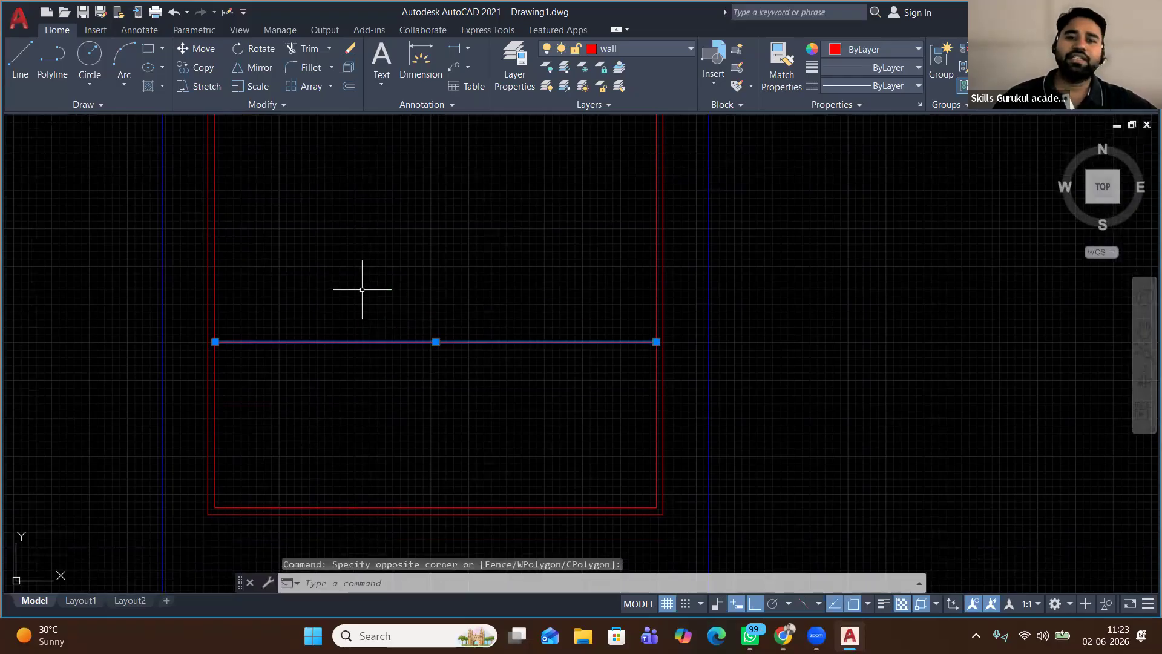
{"action": "middle_click_drag", "start_coordinate": [392, 273], "coordinate": [377, 303]}
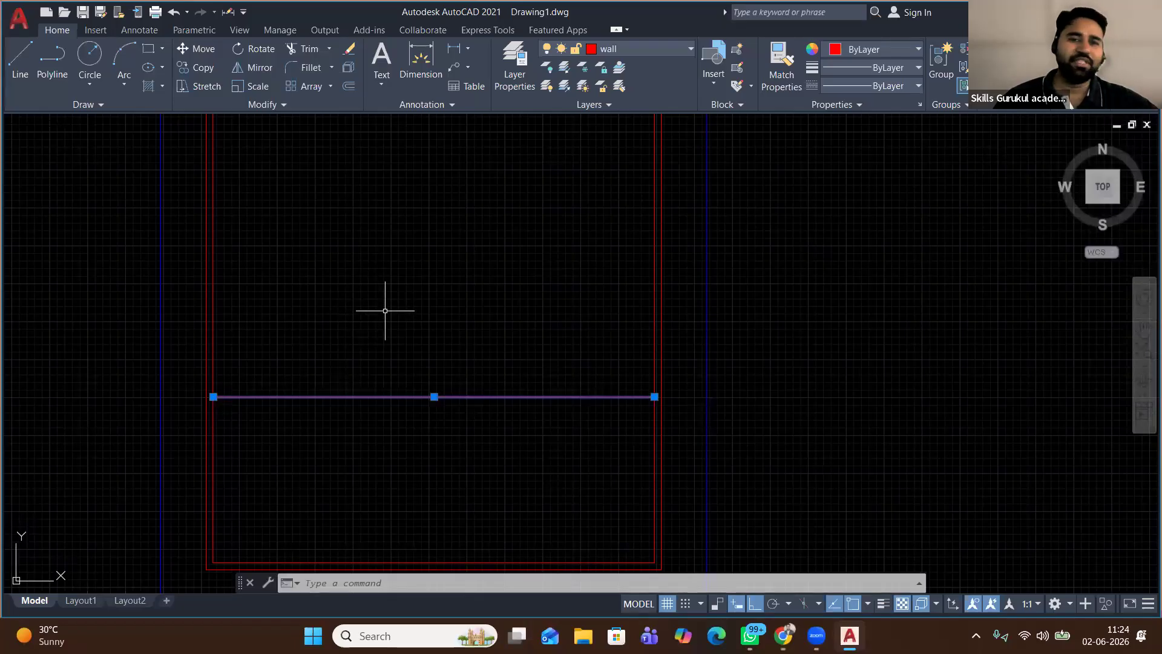
Double the new cross wall with a 4.5 offset above it
{"action": "left_click", "coordinate": [348, 86]}
{"action": "left_click", "coordinate": [331, 397]}
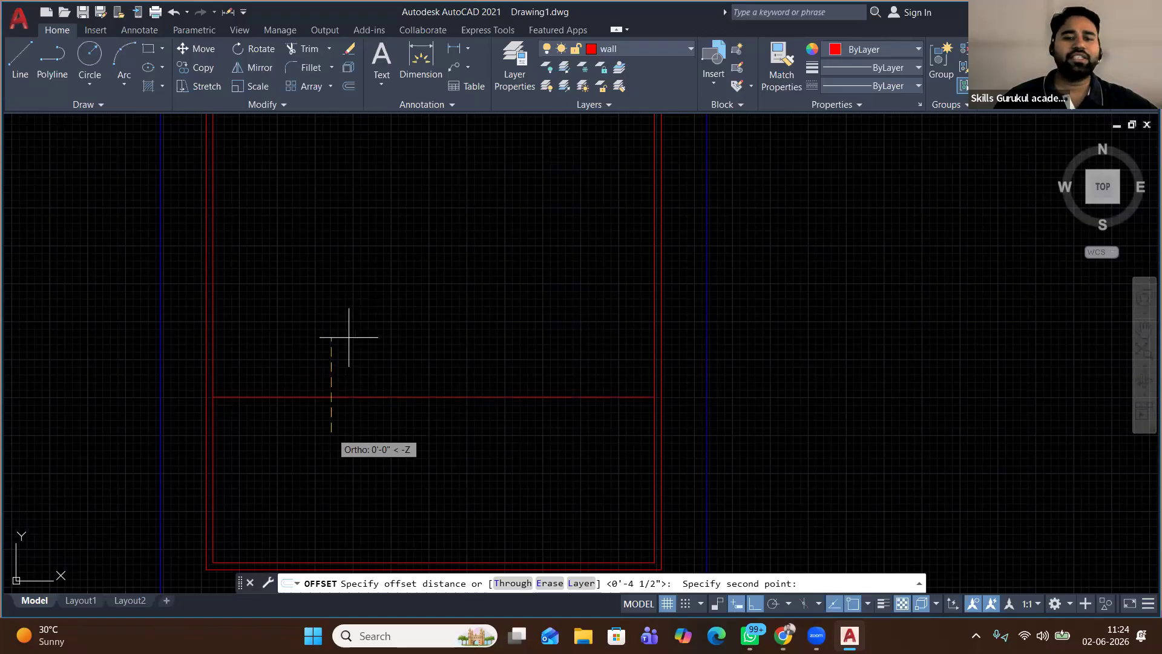
{"action": "type", "text": "4."}
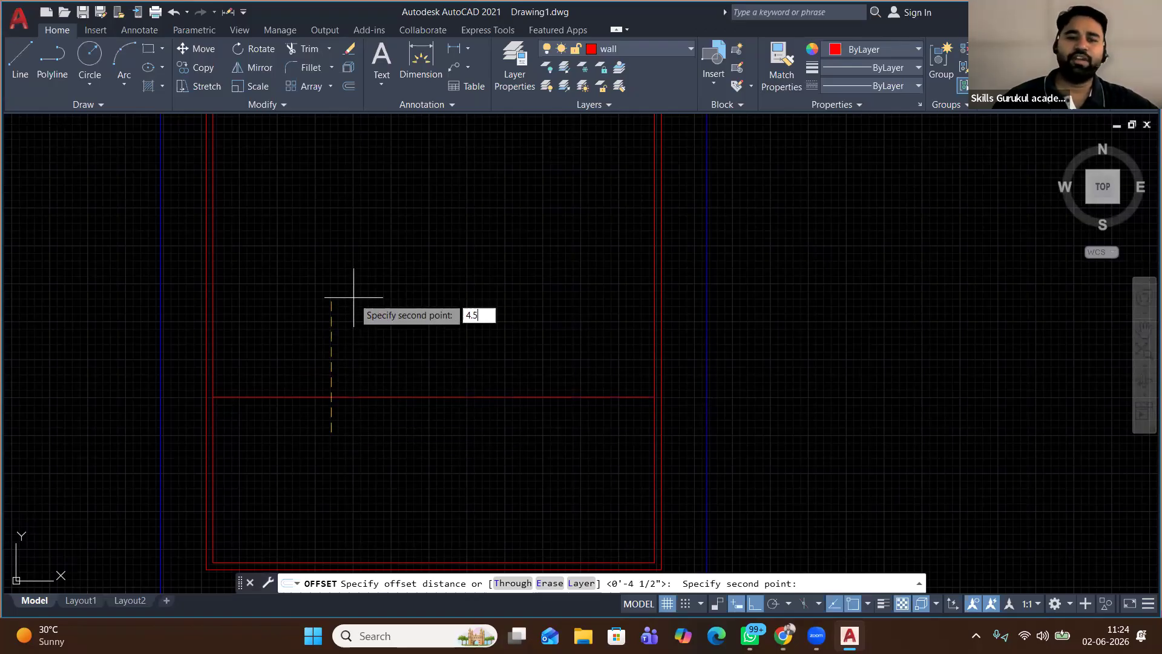
{"action": "type", "text": "5"}
{"action": "key", "text": "Return"}
{"action": "left_click", "coordinate": [375, 396]}
{"action": "left_click", "coordinate": [376, 272]}
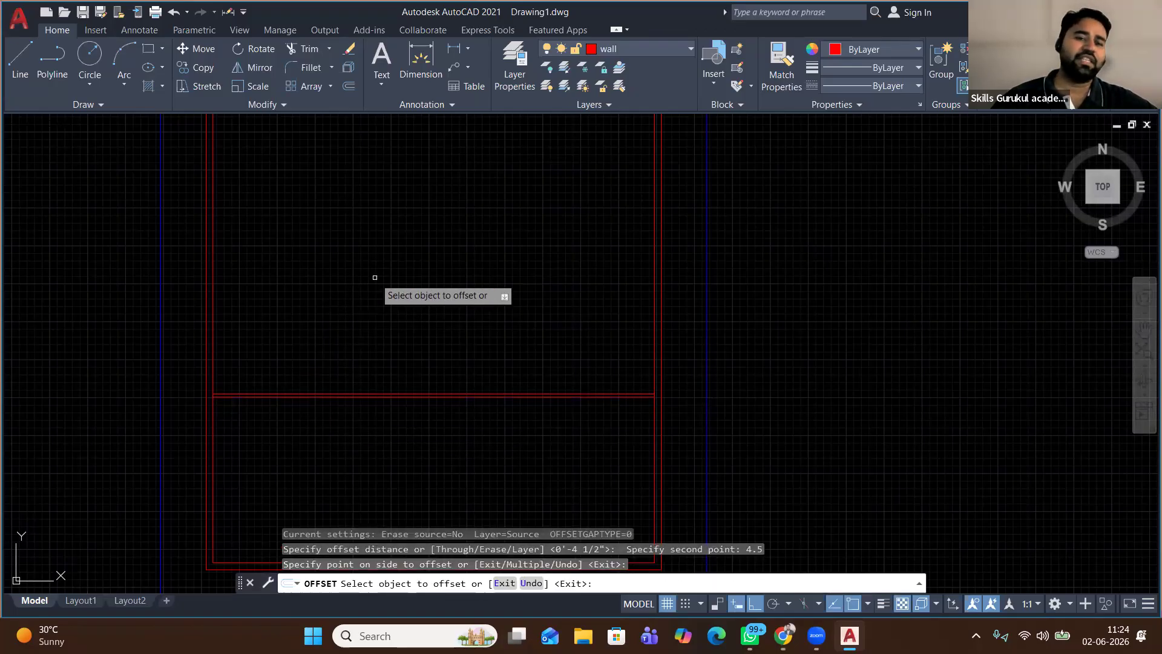
Offset the cross wall 15' upward to create the second cross wall
{"action": "left_click", "coordinate": [361, 391]}
{"action": "left_click", "coordinate": [361, 393]}
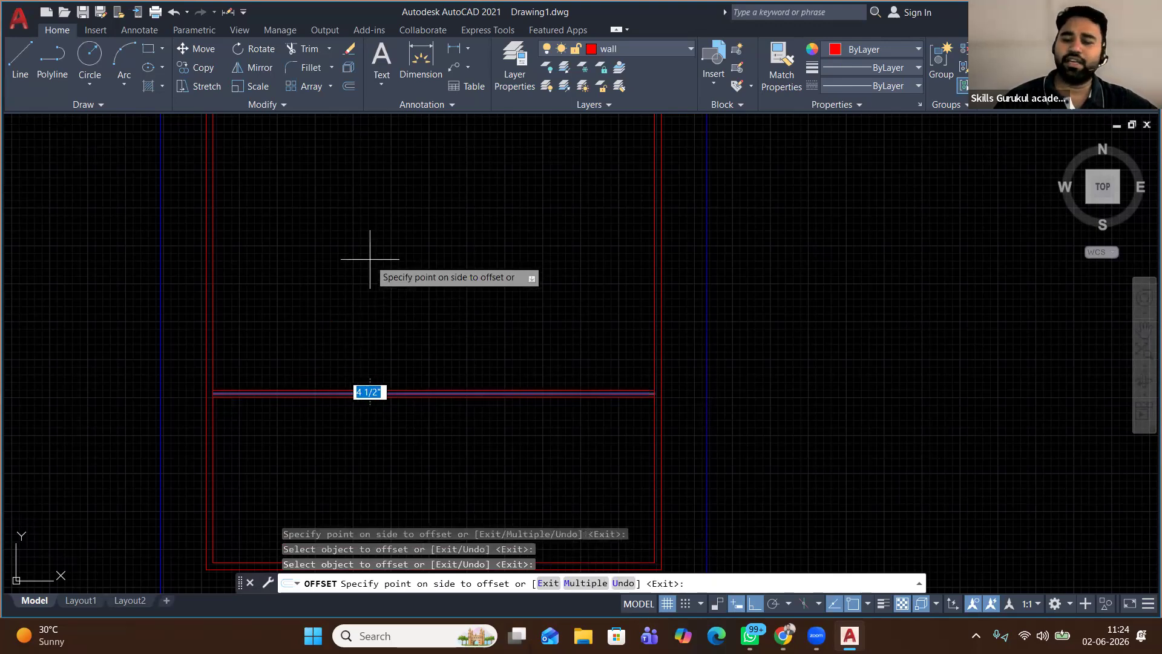
{"action": "type", "text": "15'"}
{"action": "key", "text": "Return"}
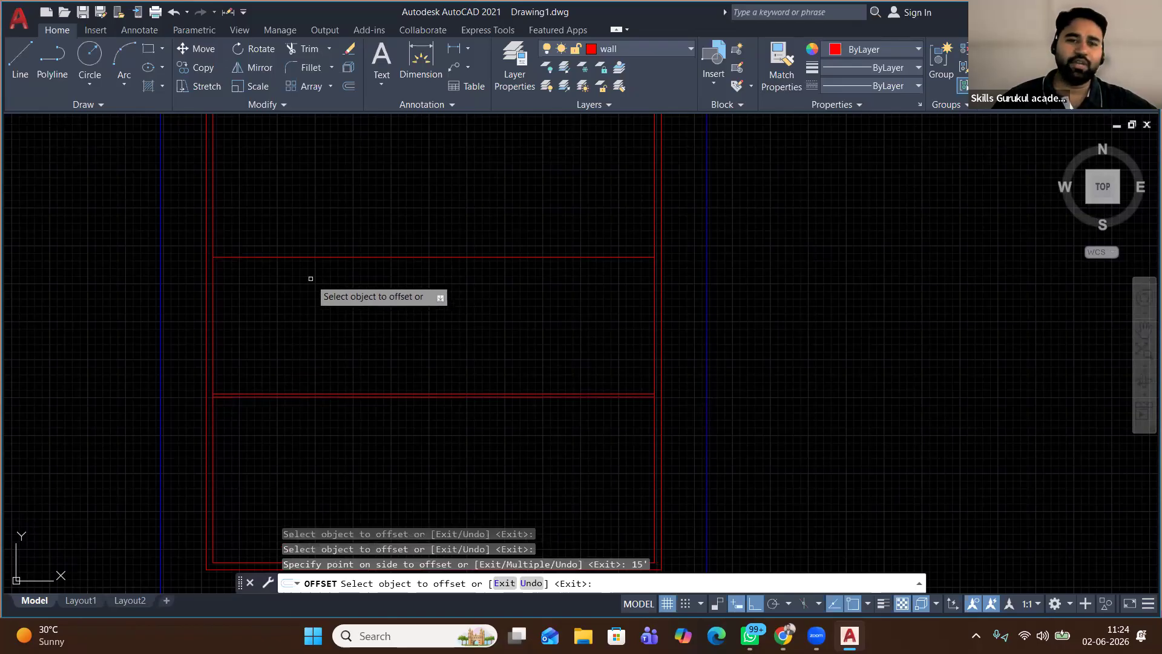
{"action": "scroll", "coordinate": [375, 366], "scroll_direction": "down", "scroll_amount": 4}
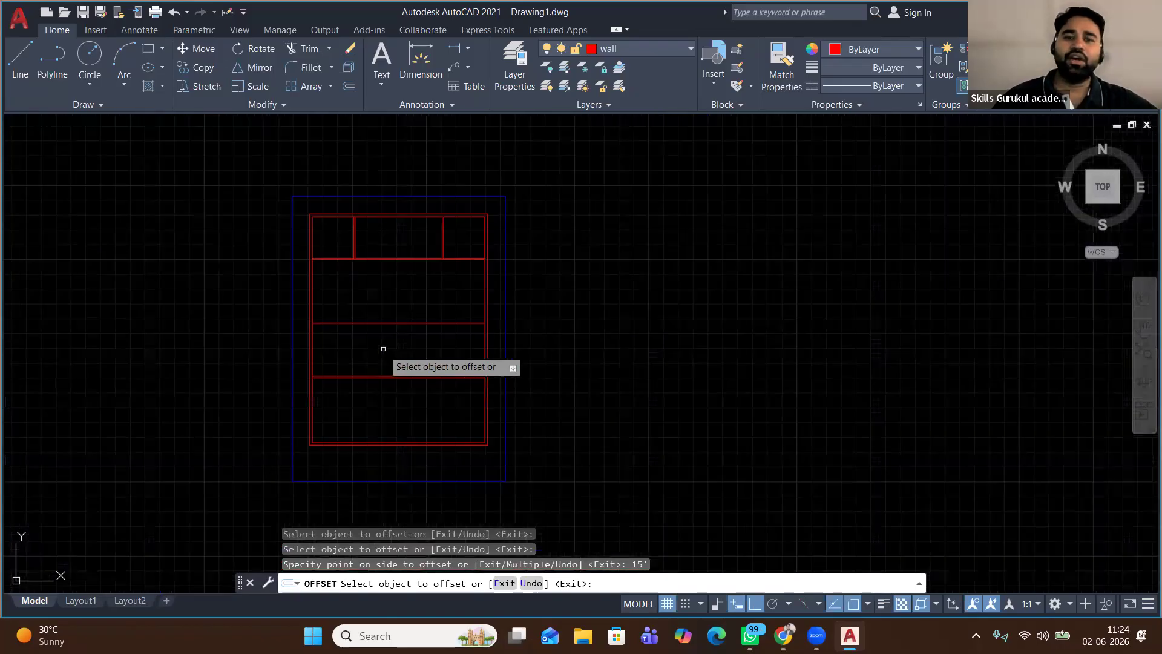
{"action": "scroll", "coordinate": [383, 349], "scroll_direction": "up", "scroll_amount": 2}
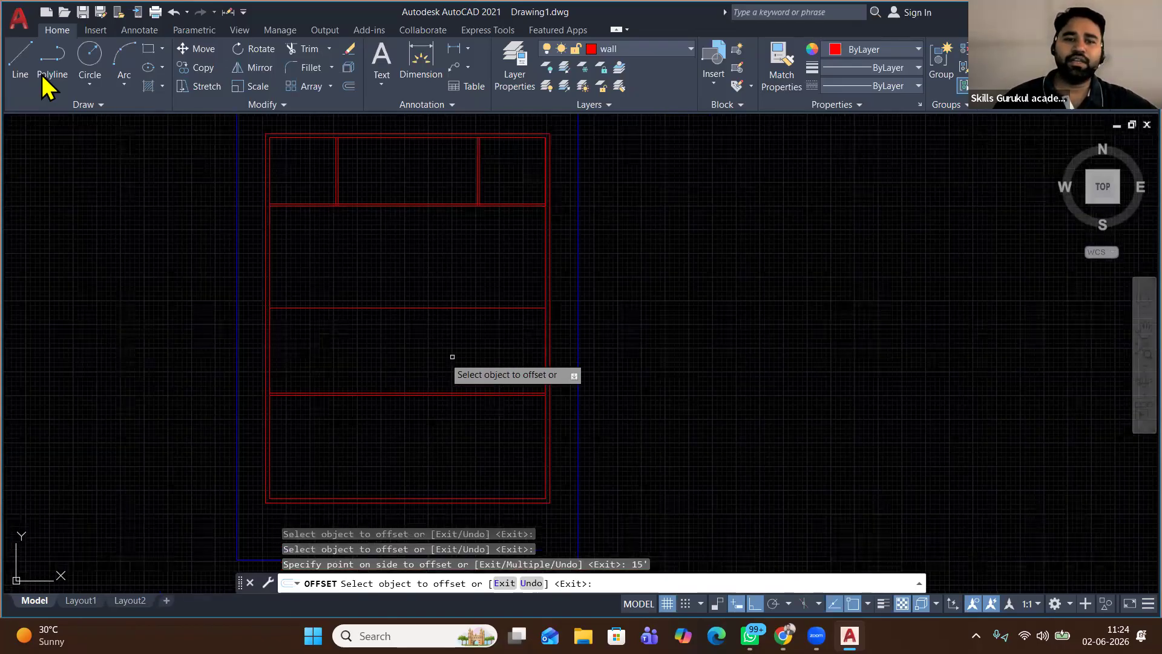
{"action": "key", "text": "Escape"}
Draw a vertical partition line between the upper and lower cross walls
{"action": "type", "text": "l"}
{"action": "key", "text": "Return"}
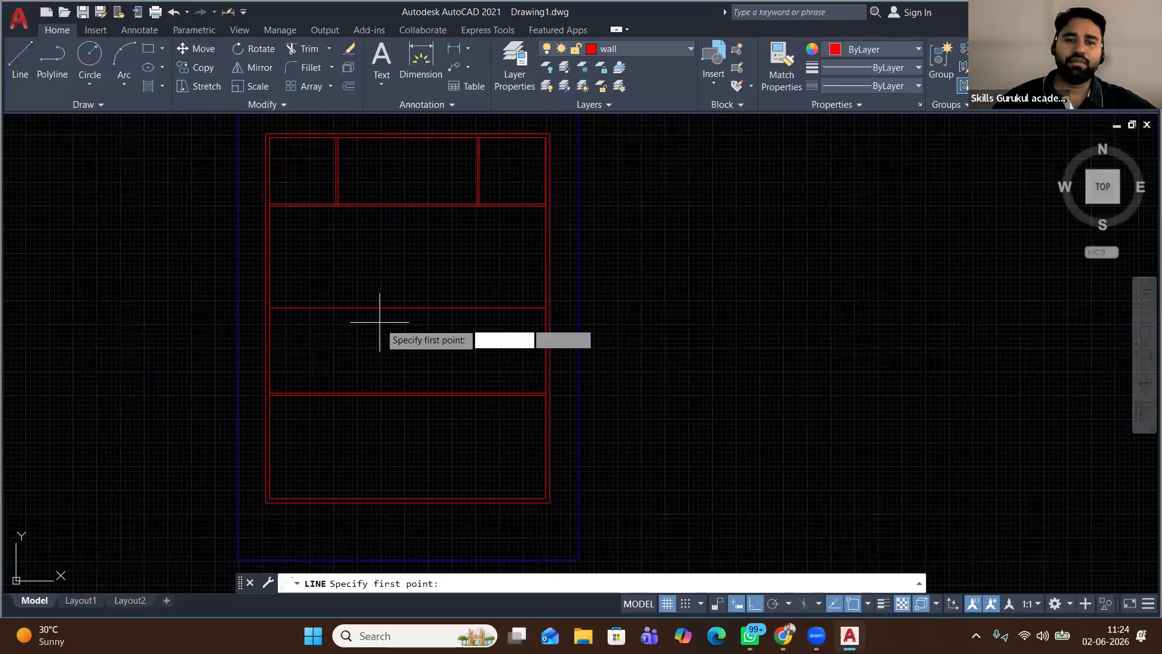
{"action": "left_click", "coordinate": [386, 309]}
{"action": "left_click", "coordinate": [385, 393]}
{"action": "right_click", "coordinate": [446, 331]}
{"action": "left_click", "coordinate": [483, 340]}
Double the upper cross wall with a 4.5 offset below it
{"action": "left_click", "coordinate": [454, 301]}
{"action": "left_click", "coordinate": [426, 330]}
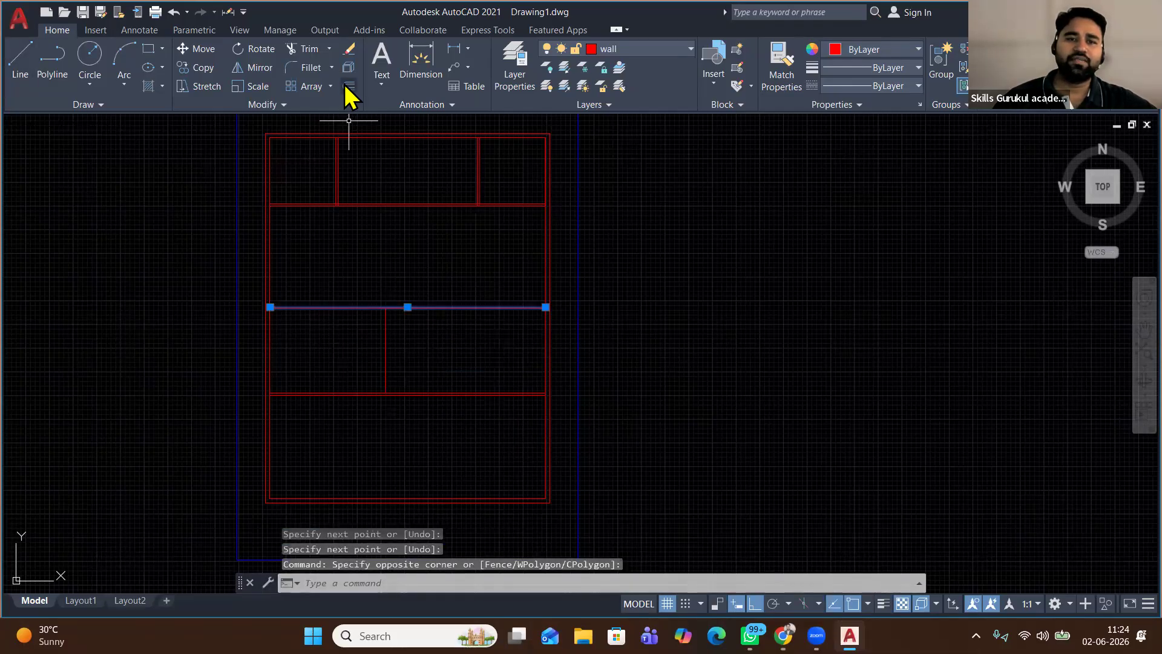
{"action": "left_click", "coordinate": [348, 87]}
{"action": "left_click", "coordinate": [431, 251]}
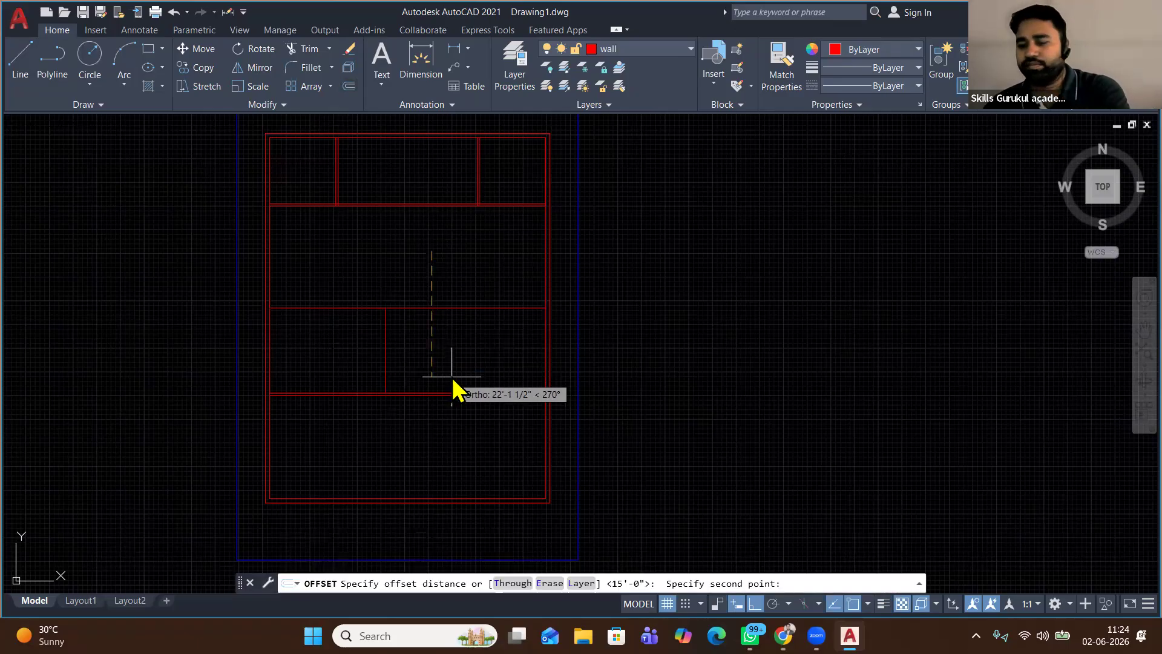
{"action": "type", "text": "4.5"}
{"action": "key", "text": "Return"}
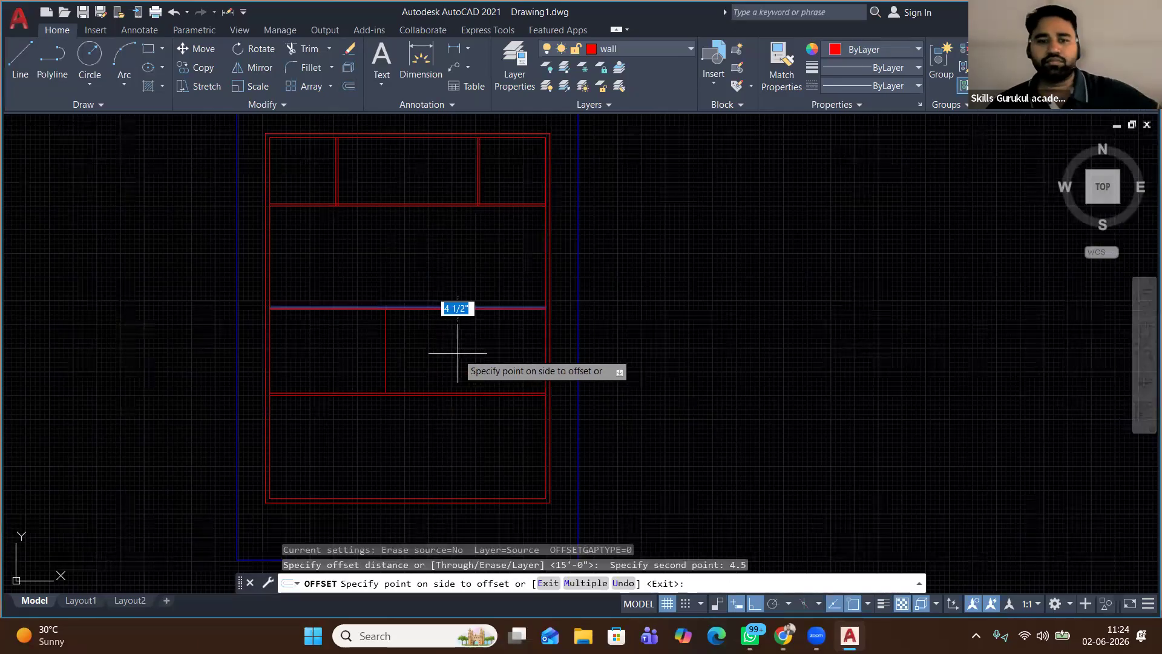
{"action": "left_click", "coordinate": [459, 363]}
{"action": "right_click", "coordinate": [628, 289]}
{"action": "left_click", "coordinate": [641, 293]}
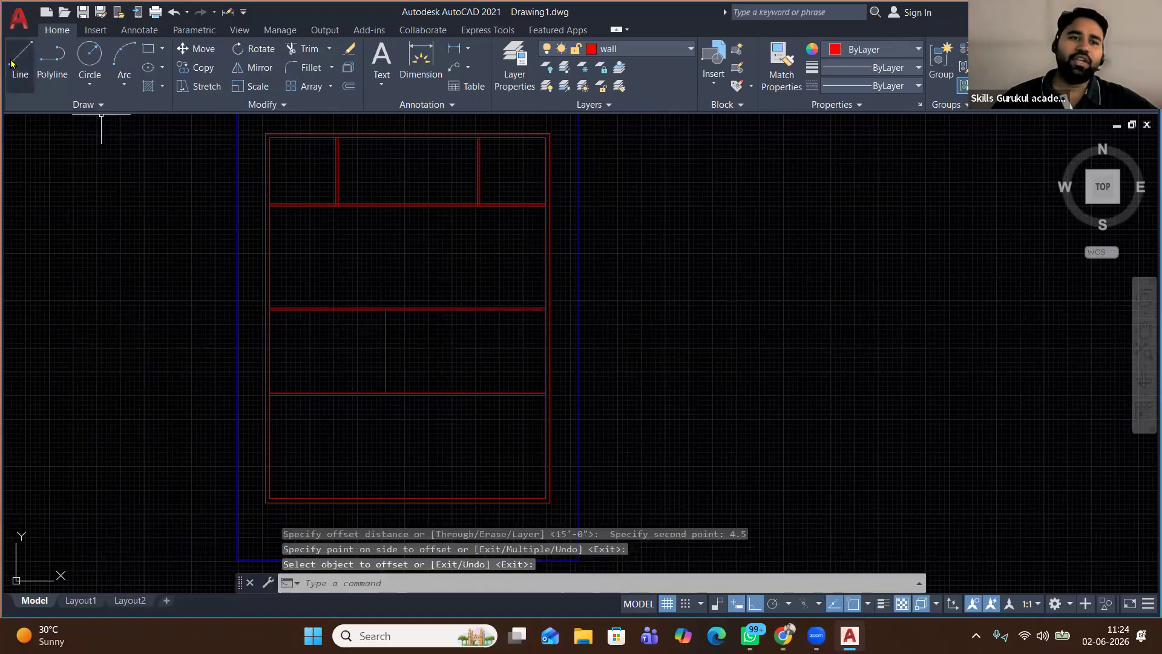
Draw a line from the upper cross wall straight up, then left to the wall, outlining the small room
{"action": "left_click", "coordinate": [20, 61]}
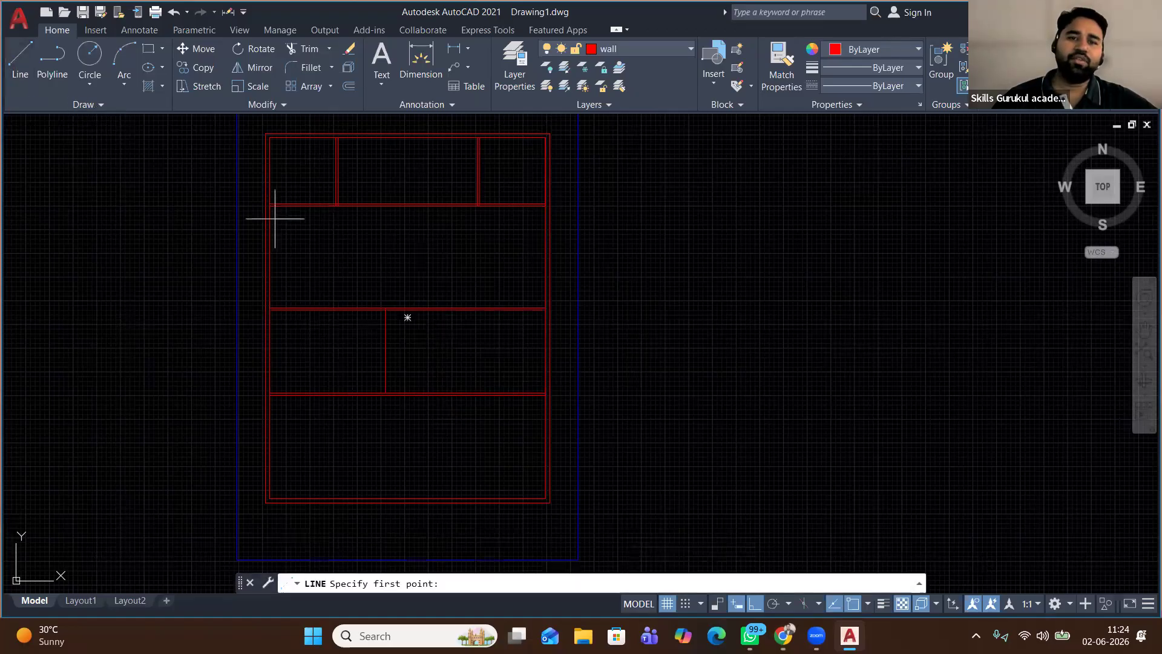
{"action": "left_click", "coordinate": [315, 307]}
{"action": "left_click", "coordinate": [315, 242]}
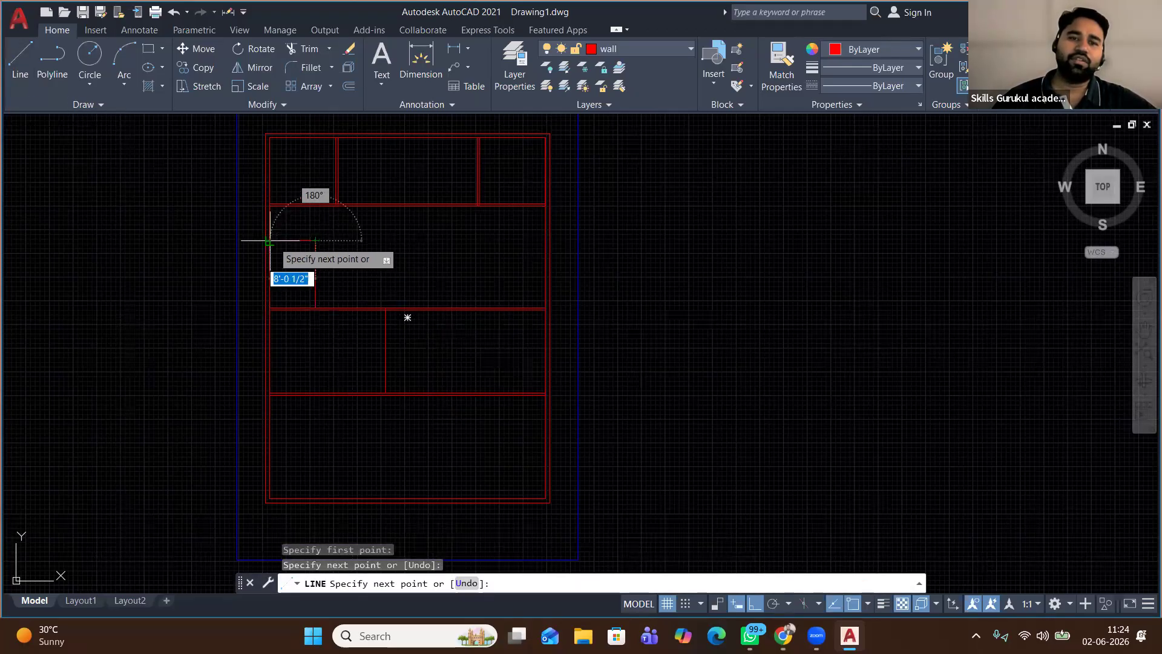
{"action": "left_click", "coordinate": [270, 241]}
{"action": "right_click", "coordinate": [272, 241]}
{"action": "left_click", "coordinate": [338, 256]}
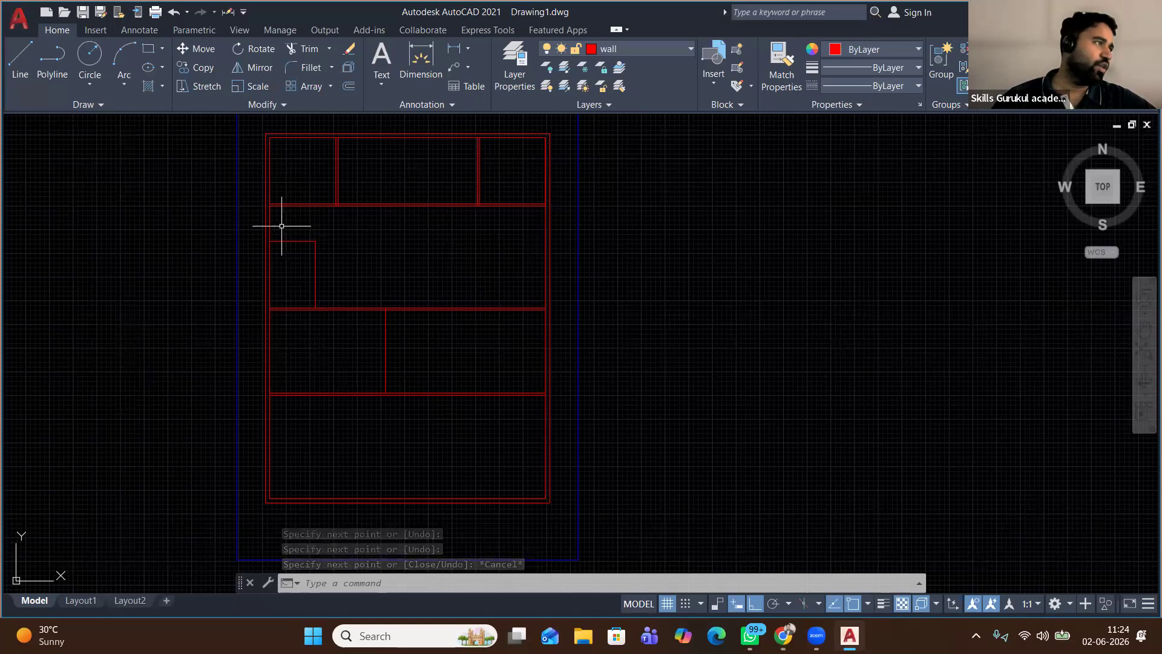
Offset the small room's right and top walls 4.5 inward to double them
{"action": "scroll", "coordinate": [288, 267], "scroll_direction": "up", "scroll_amount": 4}
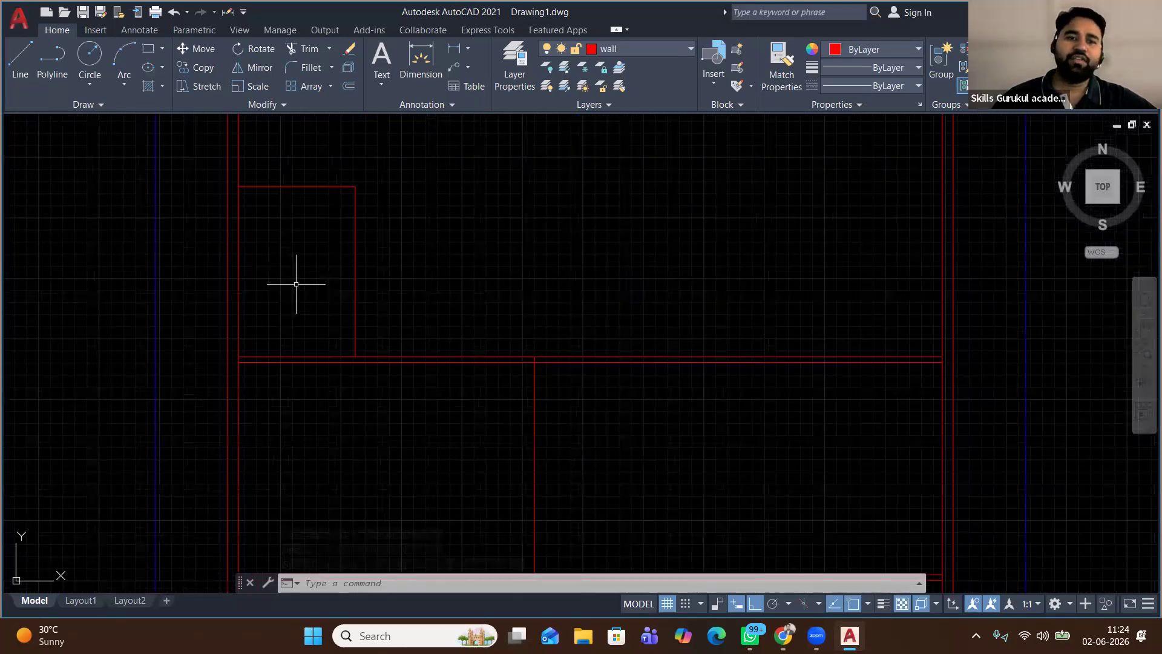
{"action": "left_click", "coordinate": [363, 232]}
{"action": "left_click", "coordinate": [285, 265]}
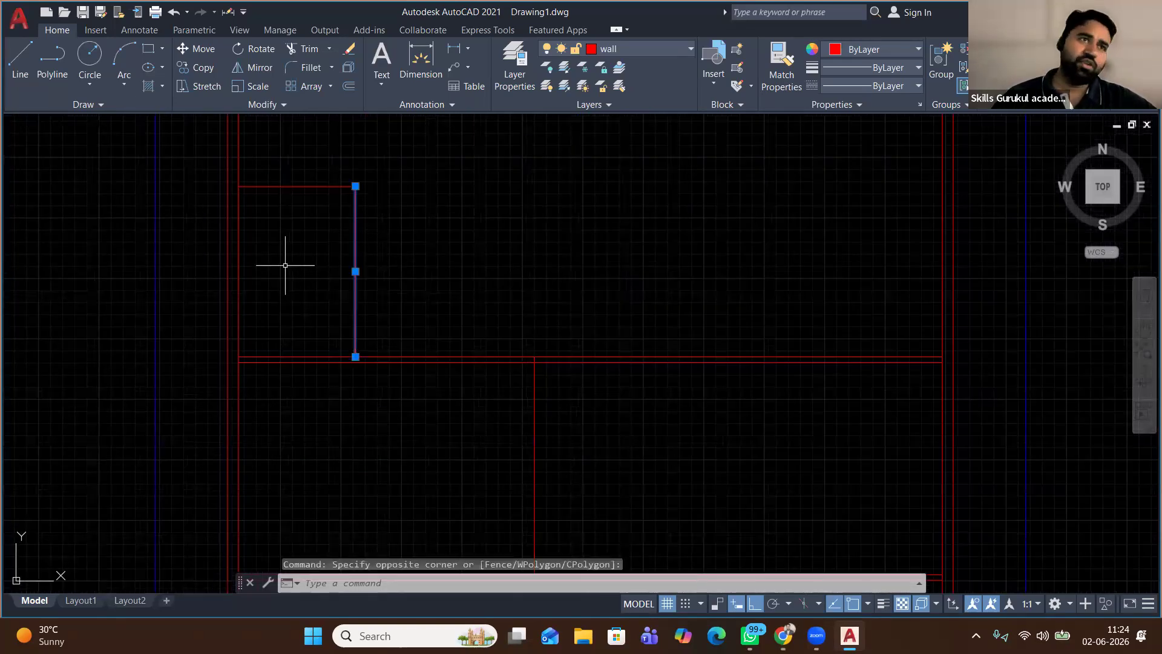
{"action": "left_click", "coordinate": [348, 86]}
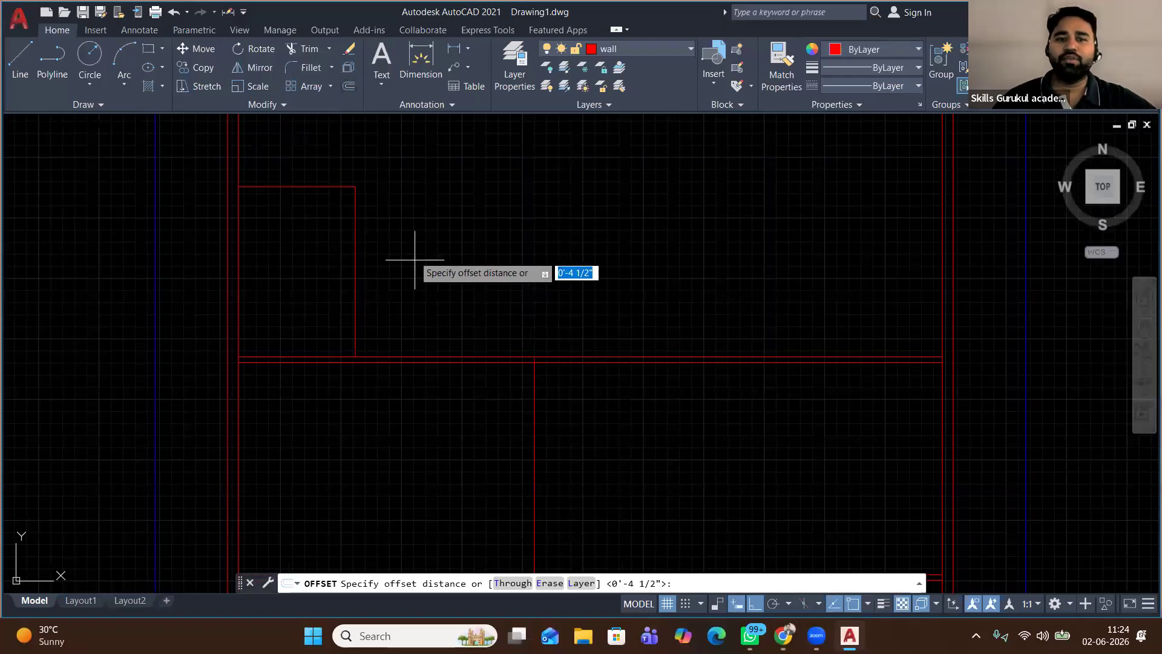
{"action": "left_click", "coordinate": [412, 250]}
{"action": "type", "text": "4"}
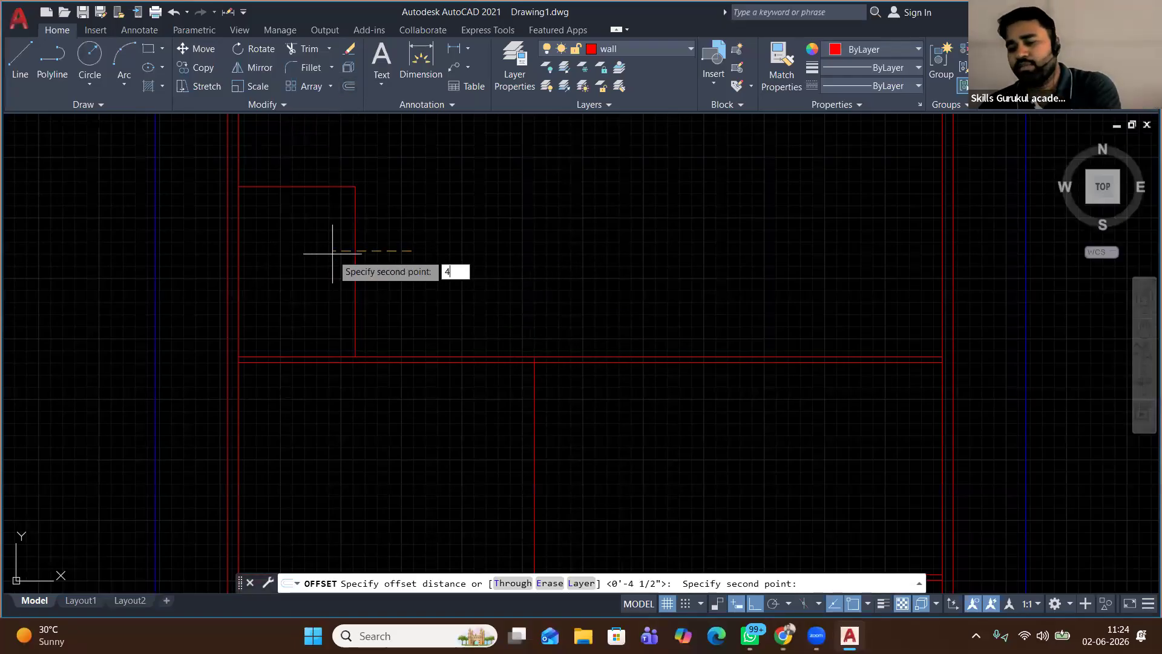
{"action": "type", "text": ".5"}
{"action": "key", "text": "Return"}
{"action": "left_click", "coordinate": [327, 252]}
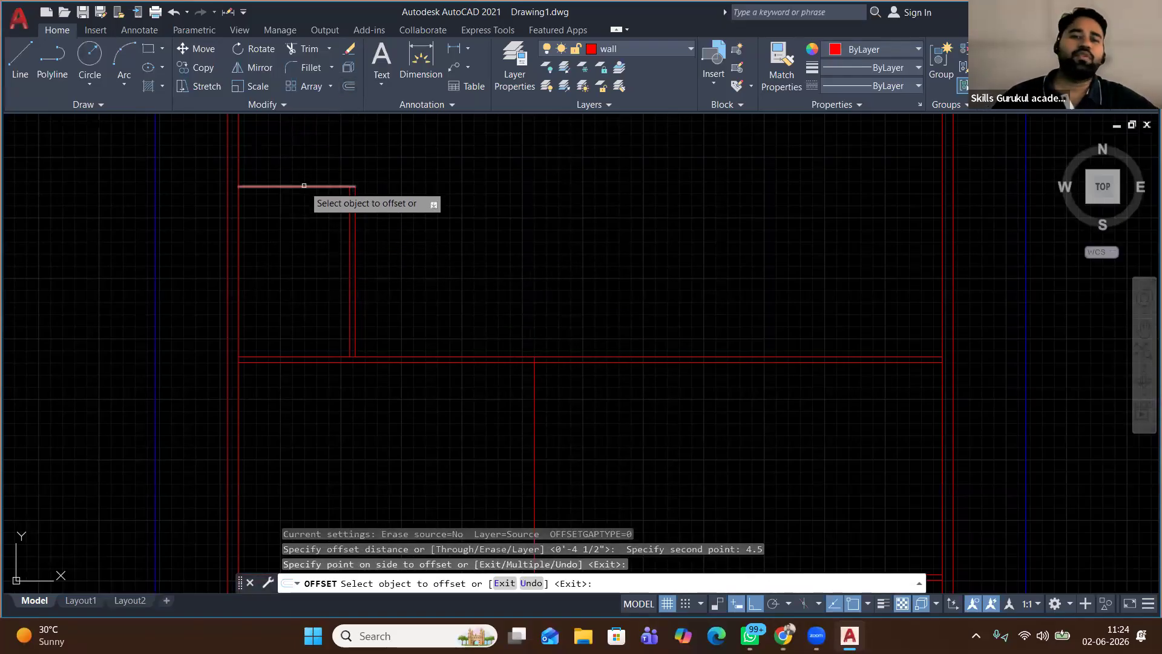
{"action": "left_click", "coordinate": [304, 188]}
{"action": "left_click", "coordinate": [288, 263]}
{"action": "right_click", "coordinate": [437, 240]}
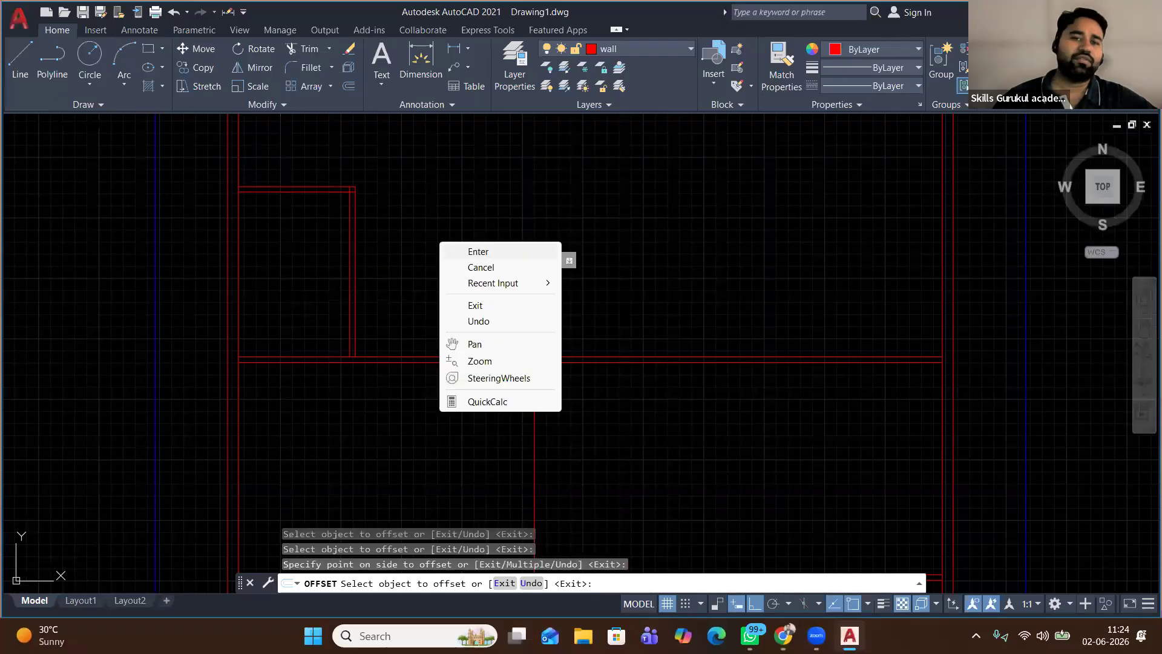
{"action": "left_click", "coordinate": [460, 251]}
Draw a horizontal line across the room from its left wall to the inner right wall
{"action": "type", "text": "l"}
{"action": "key", "text": "Return"}
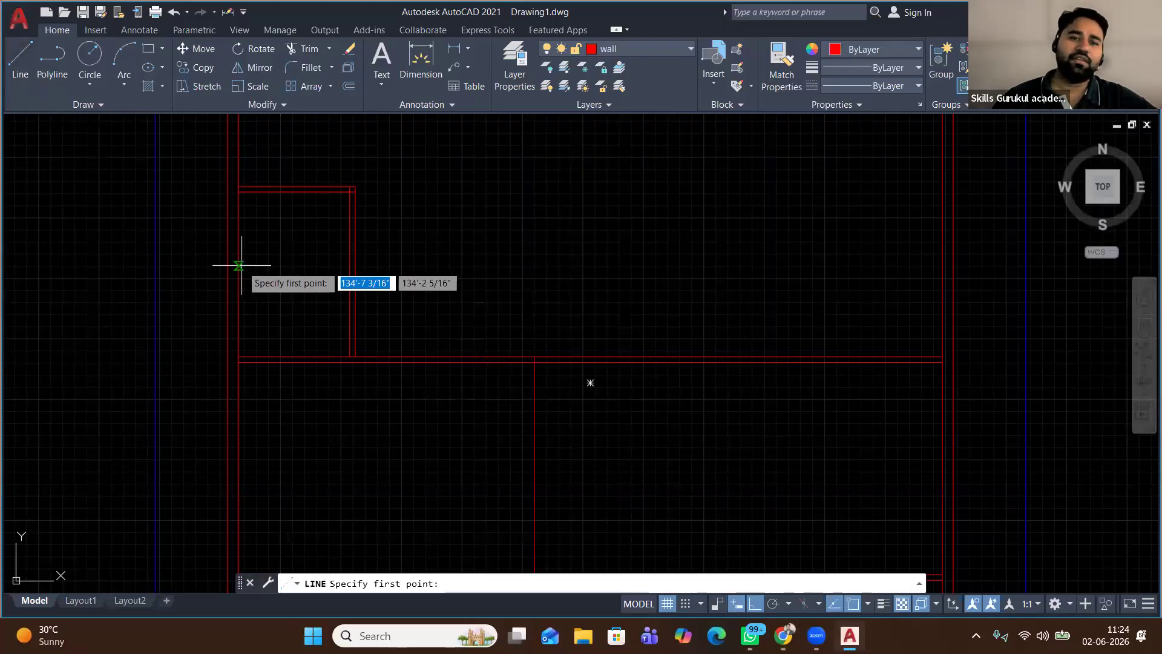
{"action": "left_click", "coordinate": [240, 267]}
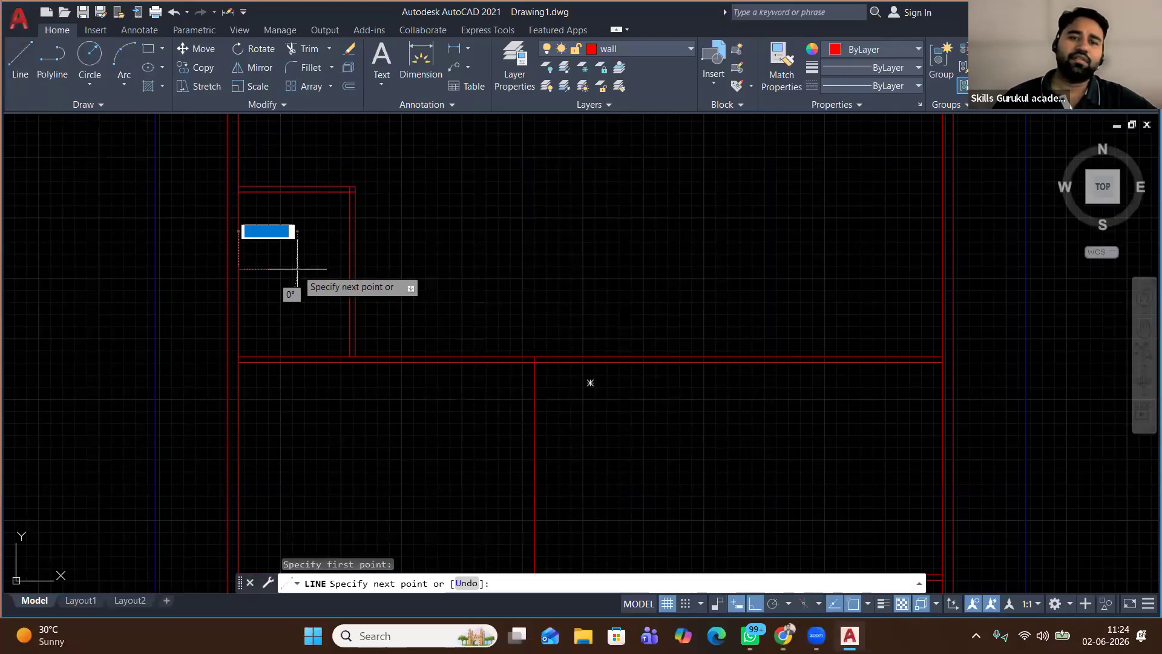
{"action": "left_click", "coordinate": [354, 269]}
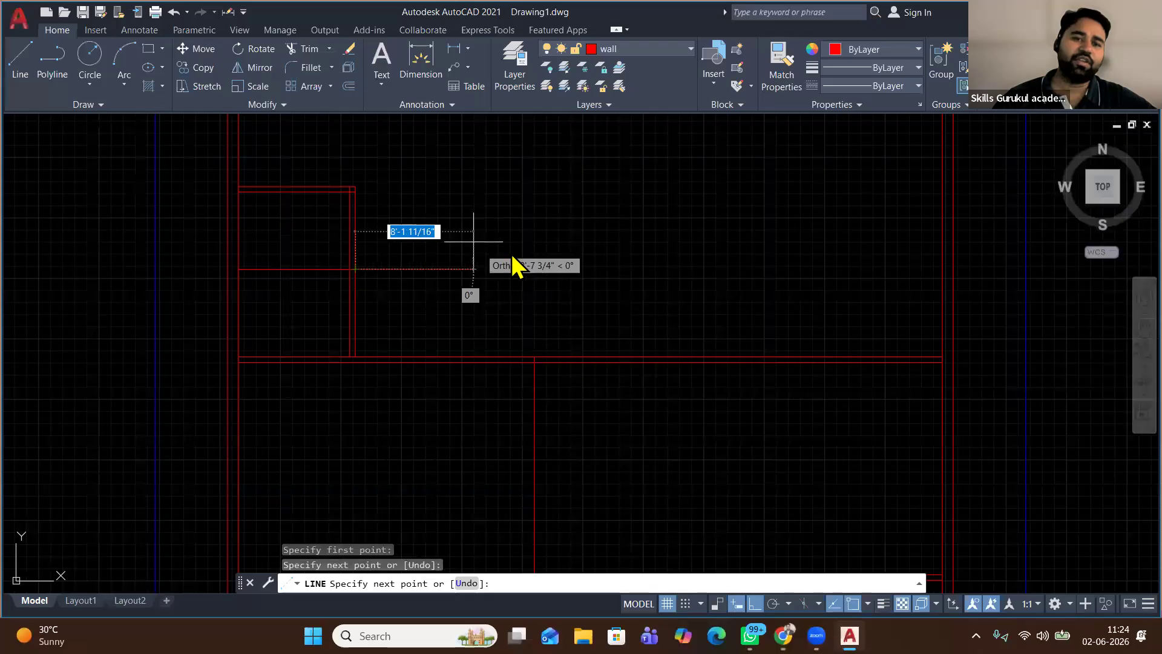
{"action": "key", "text": "Return"}
Offset the cross line 2.25 to form a double-line partition
{"action": "scroll", "coordinate": [475, 242], "scroll_direction": "up", "scroll_amount": 2}
{"action": "left_click", "coordinate": [215, 287]}
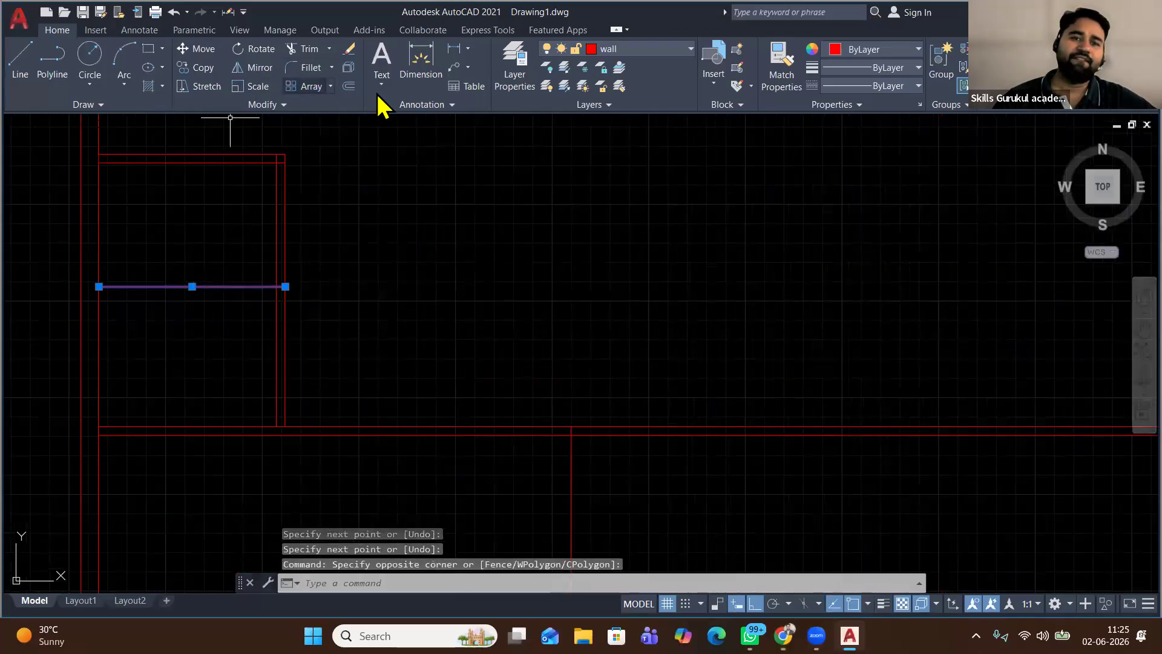
{"action": "left_click", "coordinate": [349, 86]}
{"action": "left_click", "coordinate": [217, 301]}
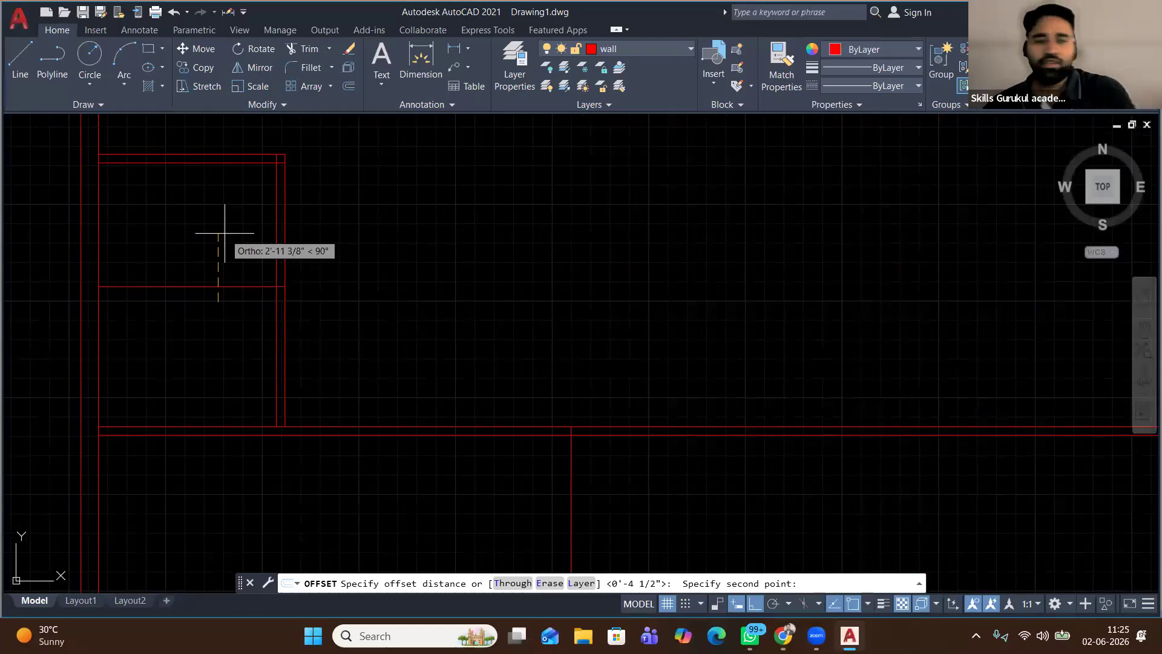
{"action": "type", "text": "2."}
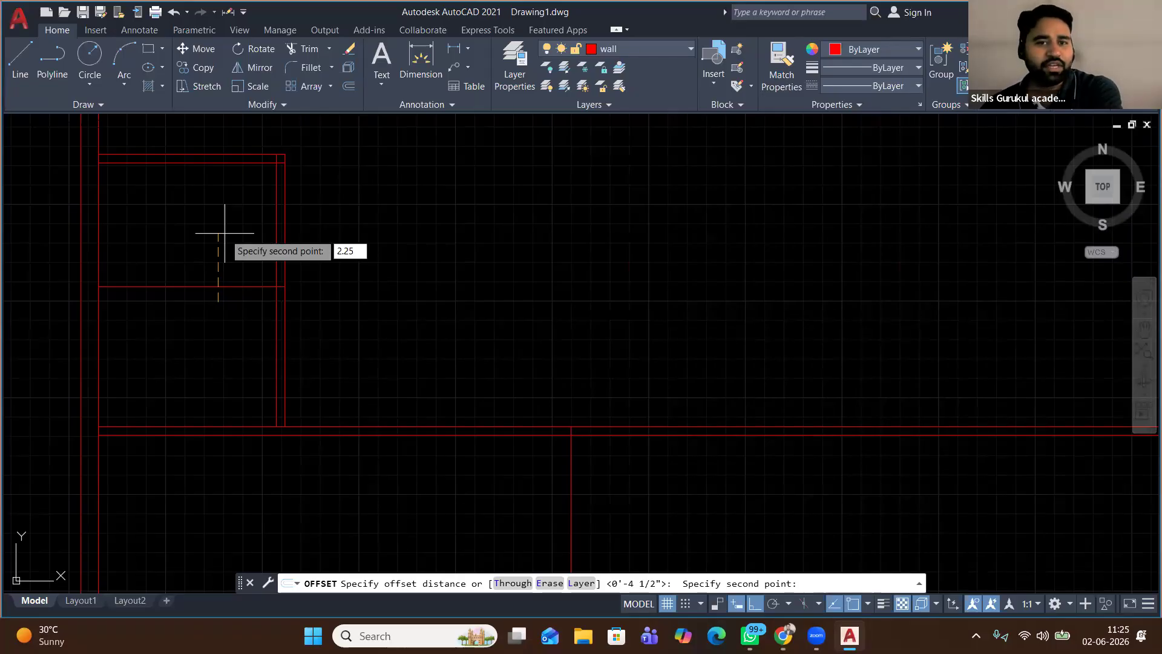
{"action": "type", "text": "25"}
{"action": "key", "text": "Return"}
{"action": "left_click", "coordinate": [225, 218]}
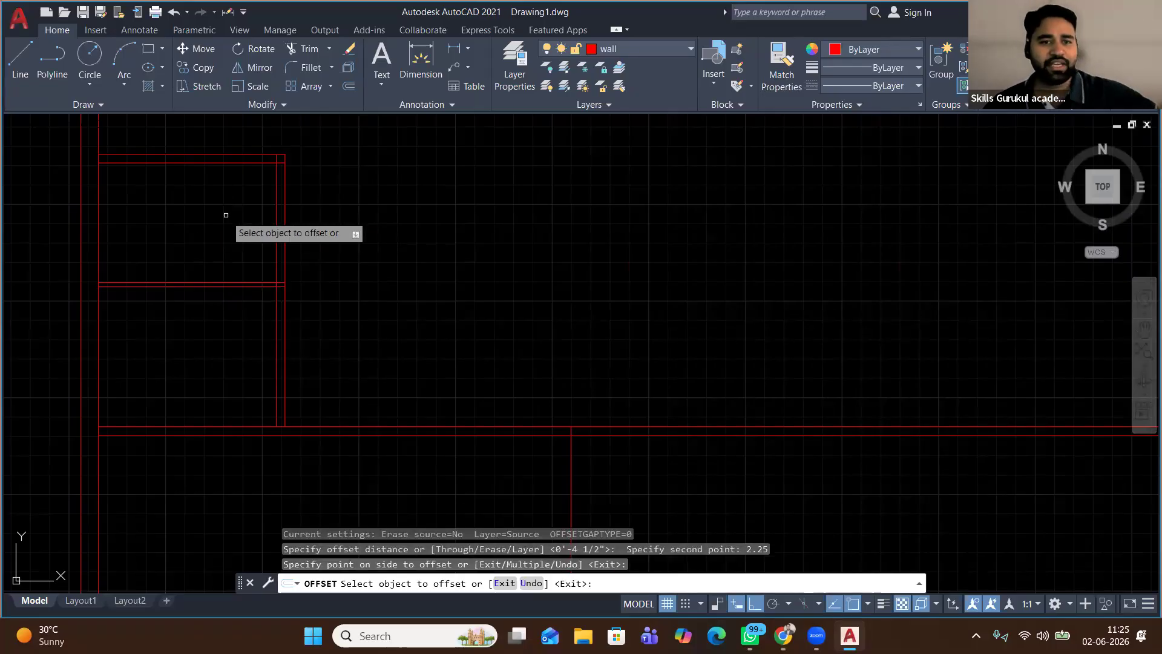
{"action": "left_click", "coordinate": [213, 286]}
{"action": "left_click", "coordinate": [161, 332]}
{"action": "key", "text": "Return"}
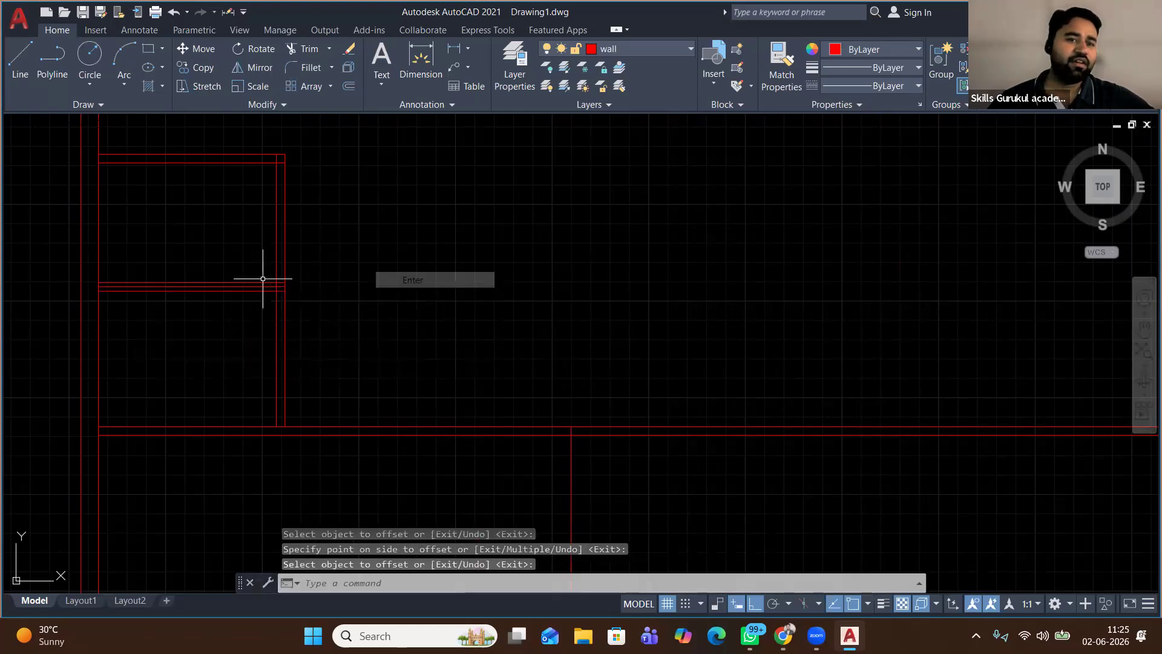
Erase the extra horizontal line copy
{"action": "left_click", "coordinate": [246, 286]}
{"action": "right_click", "coordinate": [359, 262]}
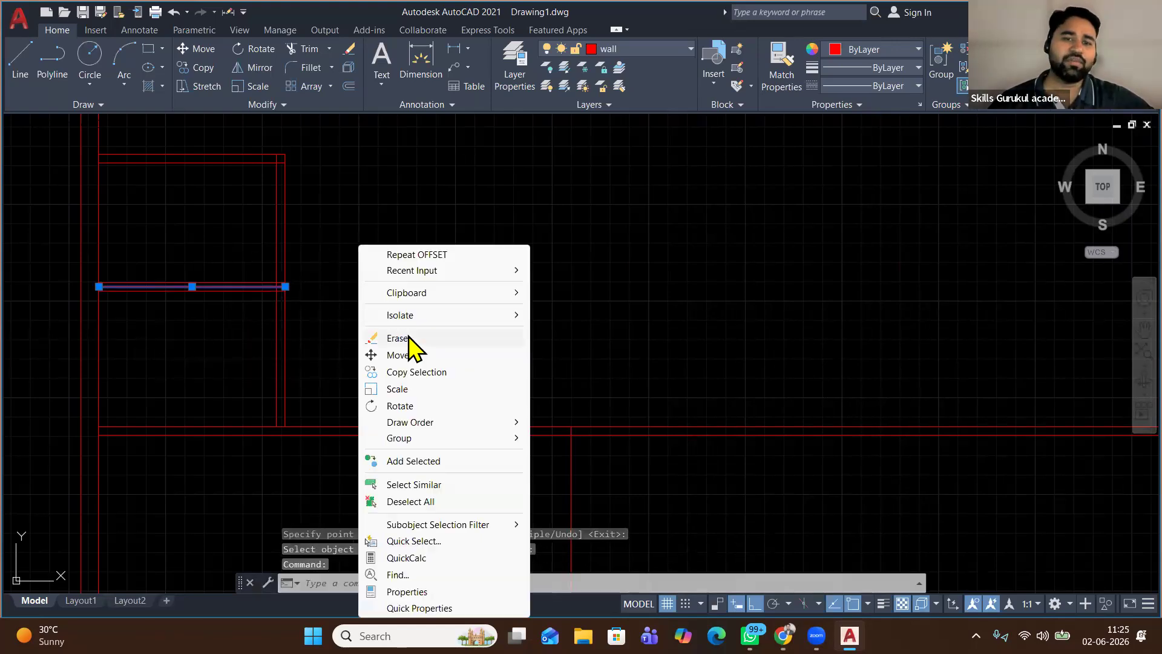
{"action": "left_click", "coordinate": [397, 337]}
{"action": "scroll", "coordinate": [383, 270], "scroll_direction": "down", "scroll_amount": 2}
{"action": "scroll", "coordinate": [383, 270], "scroll_direction": "down", "scroll_amount": 2}
{"action": "scroll", "coordinate": [311, 306], "scroll_direction": "down", "scroll_amount": 1}
{"action": "left_click", "coordinate": [21, 68]}
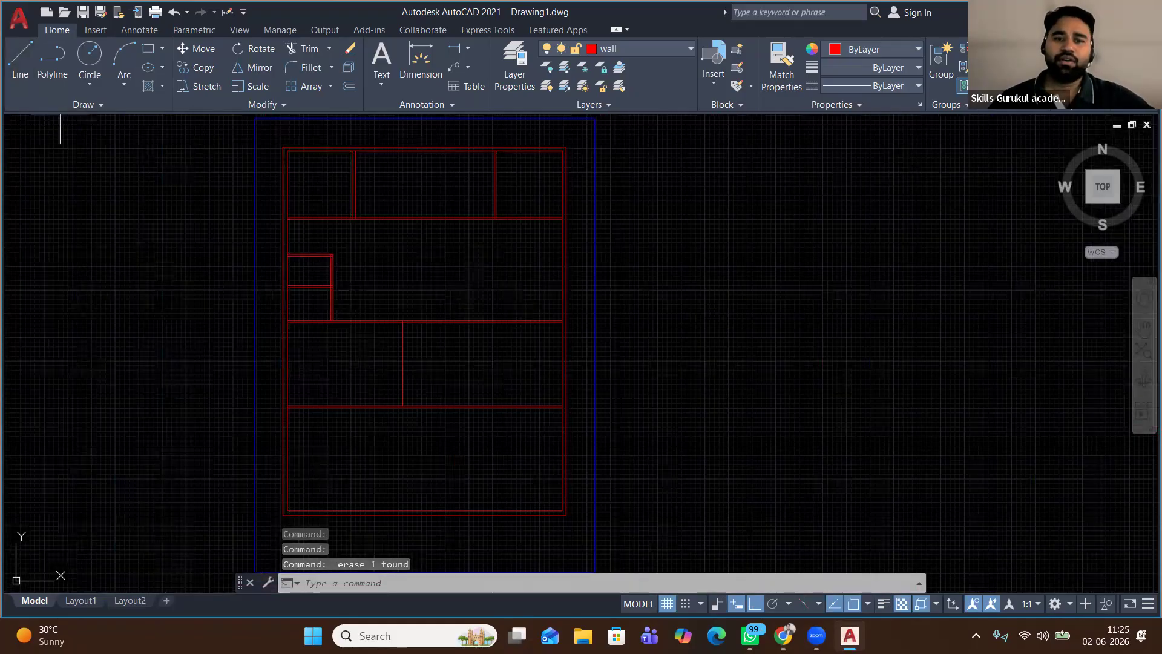
Draw a vertical partition line from the lower corridor wall up to the upper wall
{"action": "left_click", "coordinate": [463, 404]}
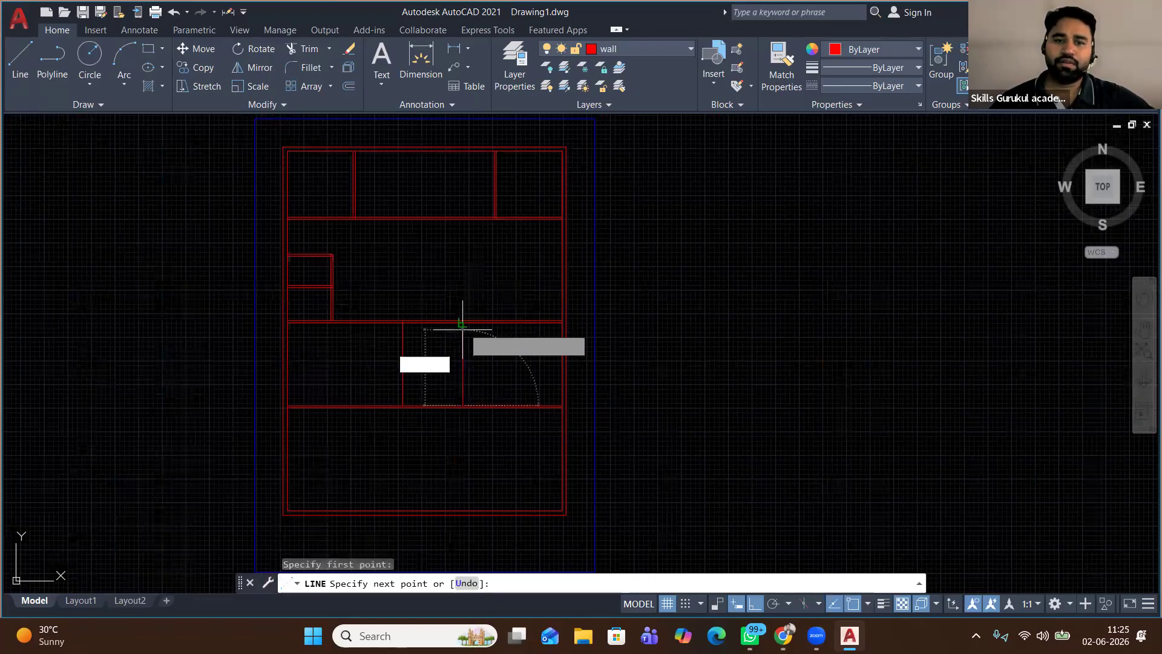
{"action": "left_click", "coordinate": [501, 289]}
{"action": "right_click", "coordinate": [500, 289]}
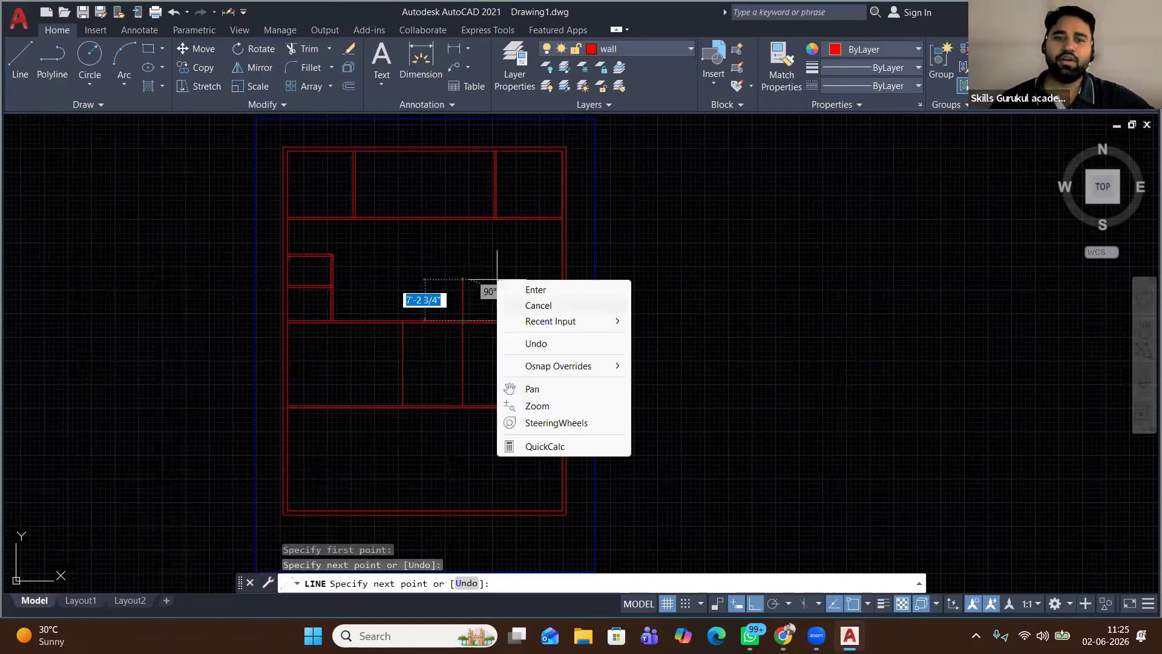
{"action": "left_click", "coordinate": [532, 304]}
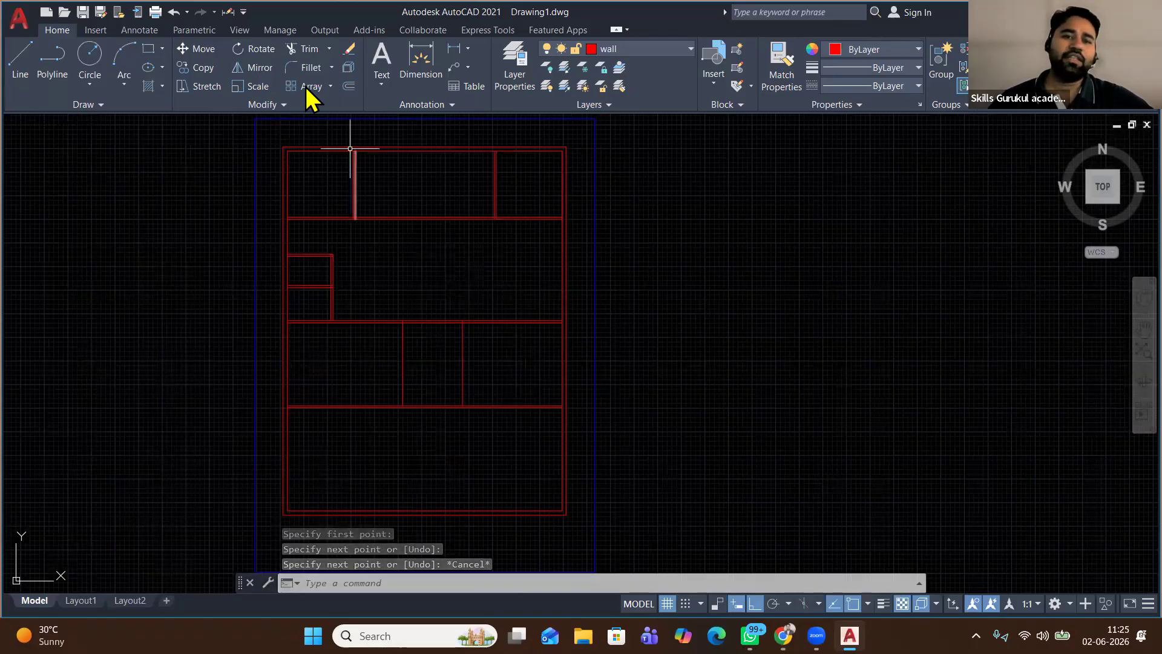
Trim away the top and bottom wall segments between the two partitions
{"action": "left_click", "coordinate": [301, 50]}
{"action": "left_click_drag", "start_coordinate": [452, 375], "coordinate": [449, 433]}
{"action": "left_click_drag", "start_coordinate": [429, 285], "coordinate": [437, 457]}
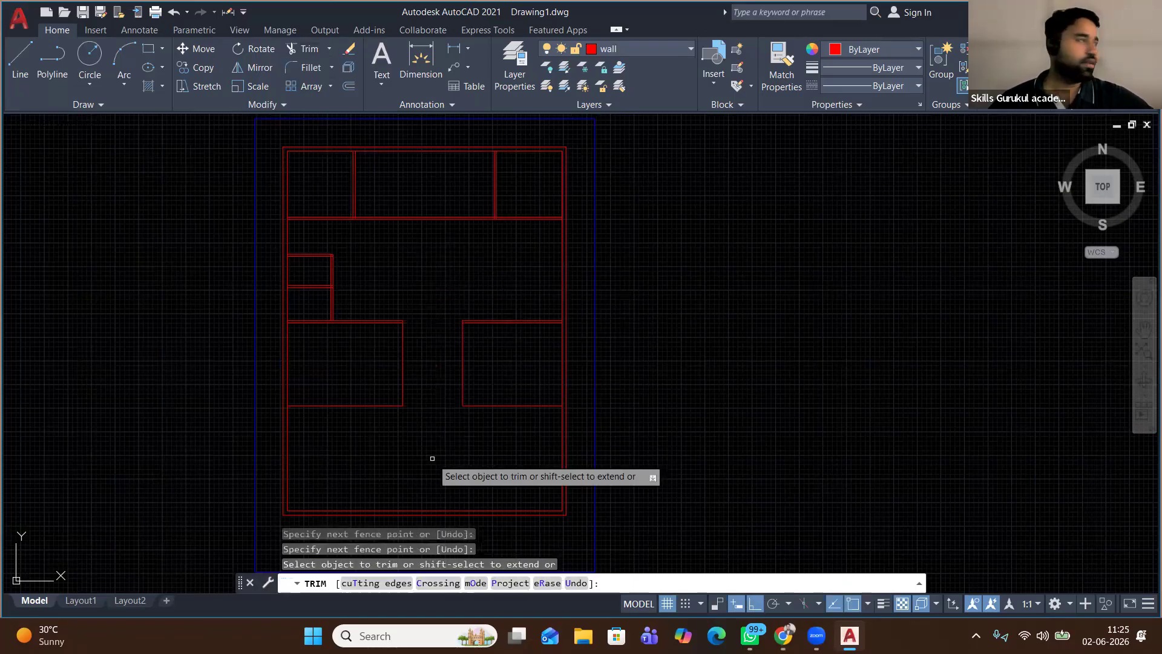
{"action": "right_click", "coordinate": [634, 347]}
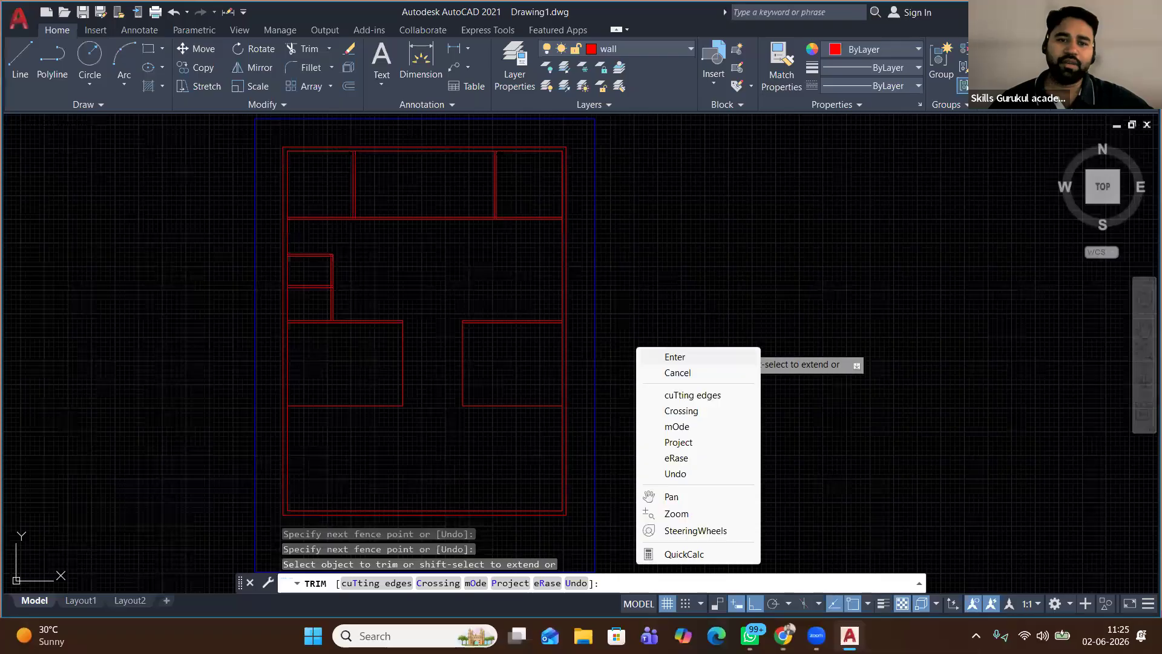
{"action": "left_click", "coordinate": [646, 355]}
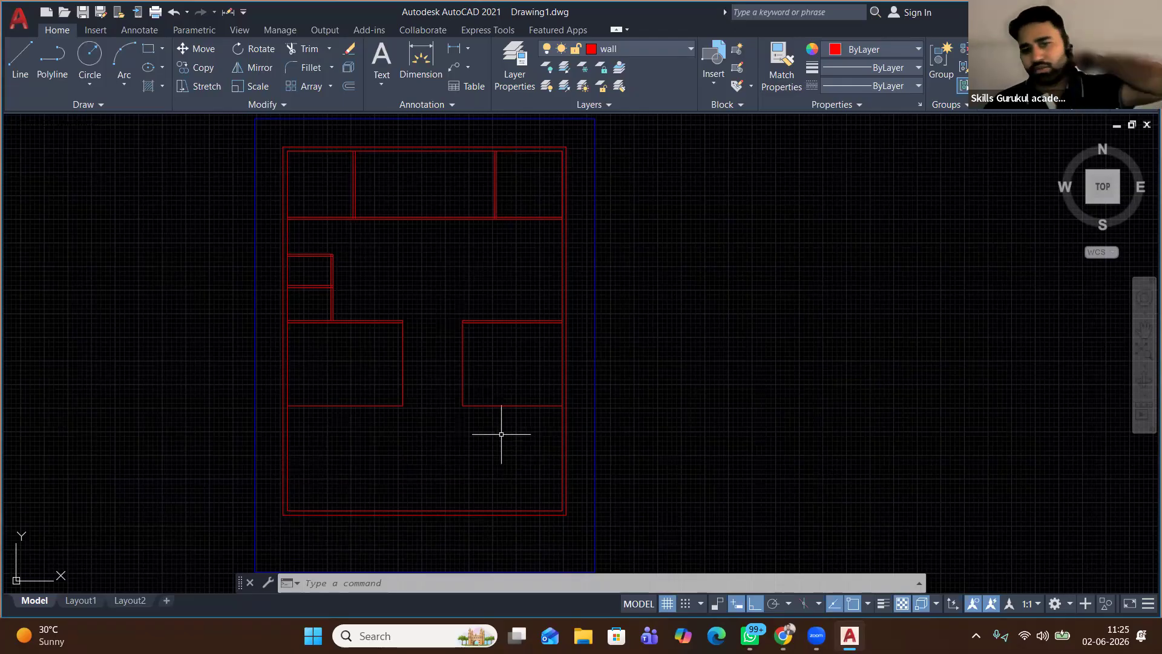
Offset the left room's right wall and the right room's left wall 4.5 into each room
{"action": "scroll", "coordinate": [363, 395], "scroll_direction": "up", "scroll_amount": 2}
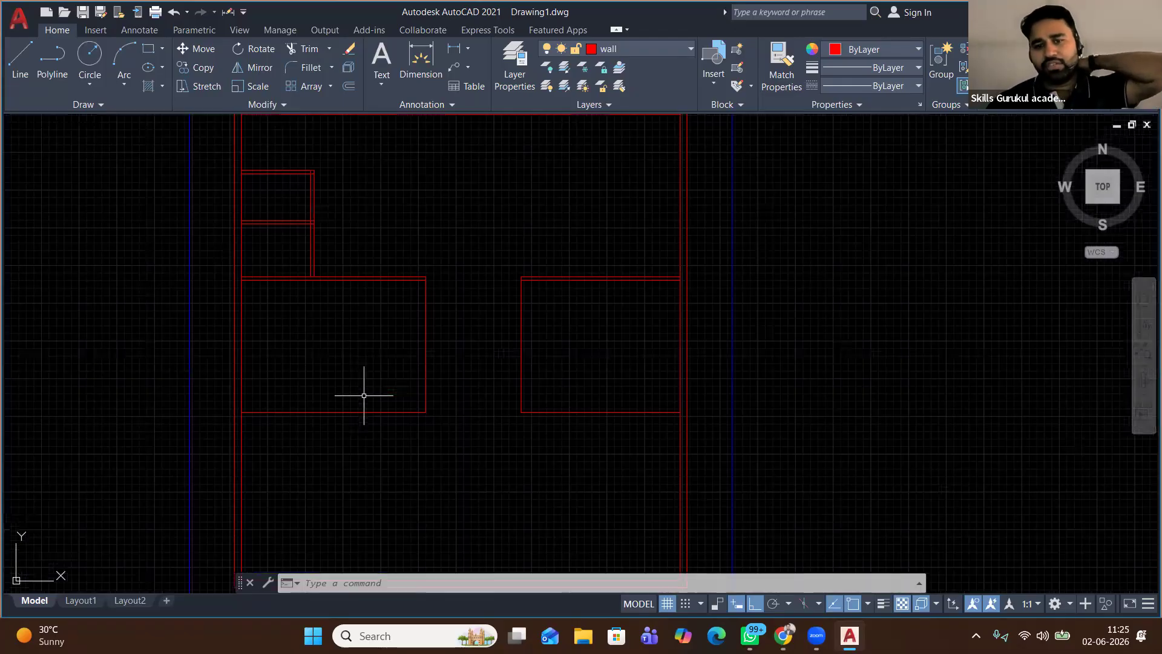
{"action": "left_click", "coordinate": [381, 423]}
{"action": "left_click", "coordinate": [348, 86]}
{"action": "left_click", "coordinate": [399, 446]}
{"action": "type", "text": "4.5"}
{"action": "key", "text": "Return"}
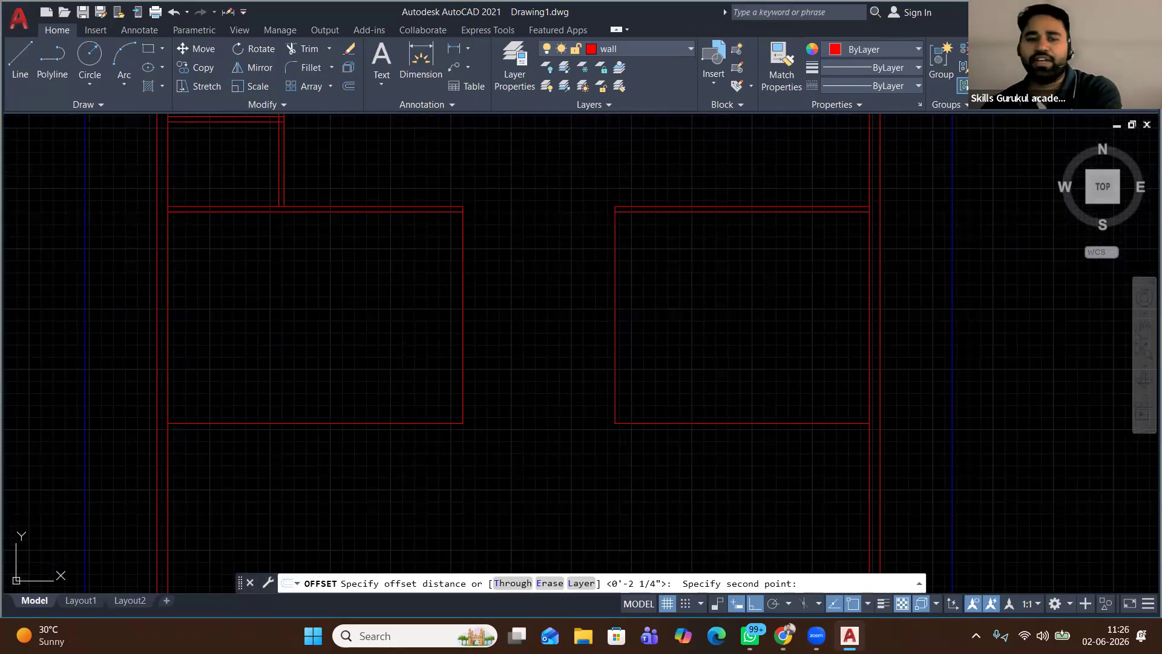
{"action": "left_click", "coordinate": [464, 337]}
{"action": "left_click", "coordinate": [432, 351]}
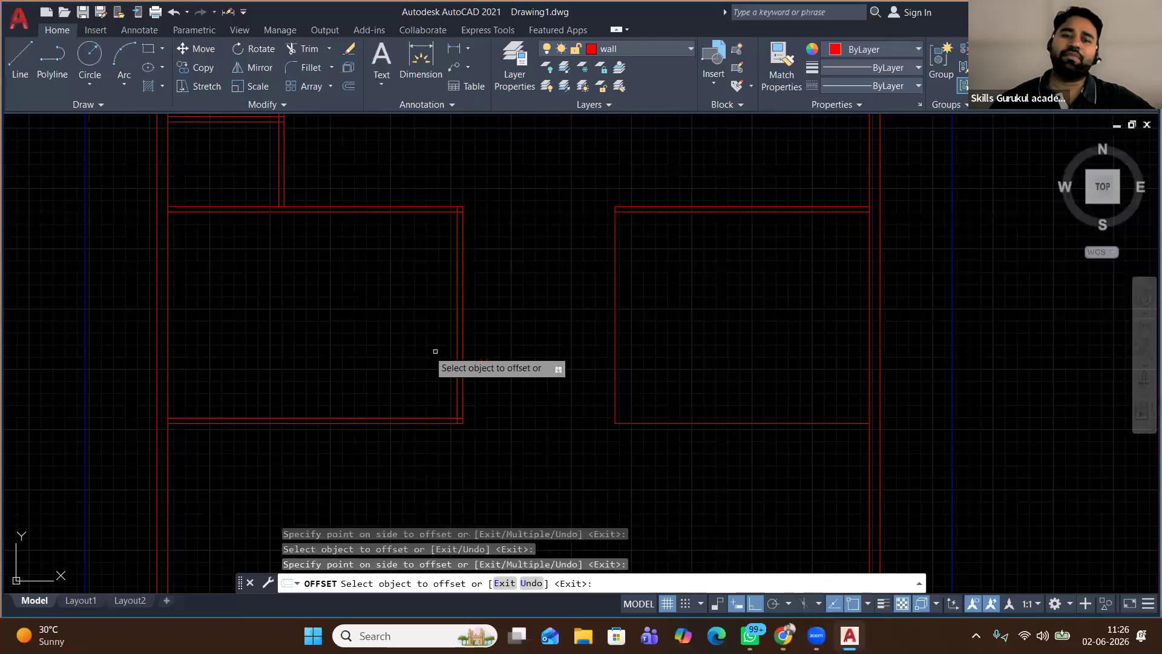
{"action": "left_click", "coordinate": [616, 356]}
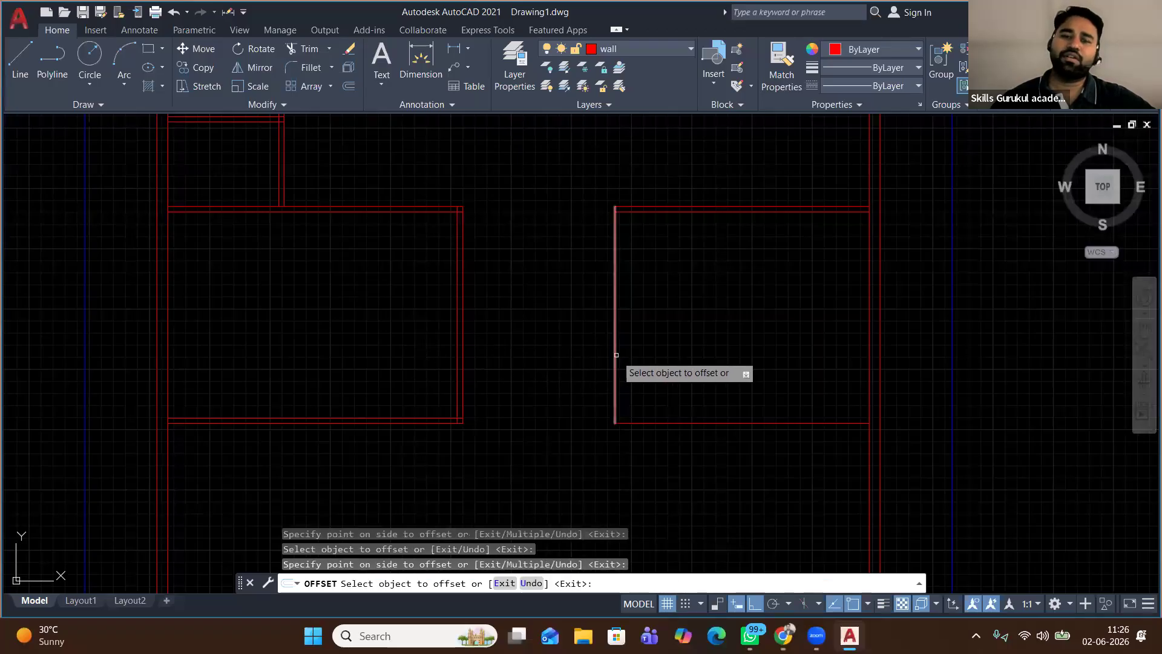
{"action": "left_click", "coordinate": [671, 363]}
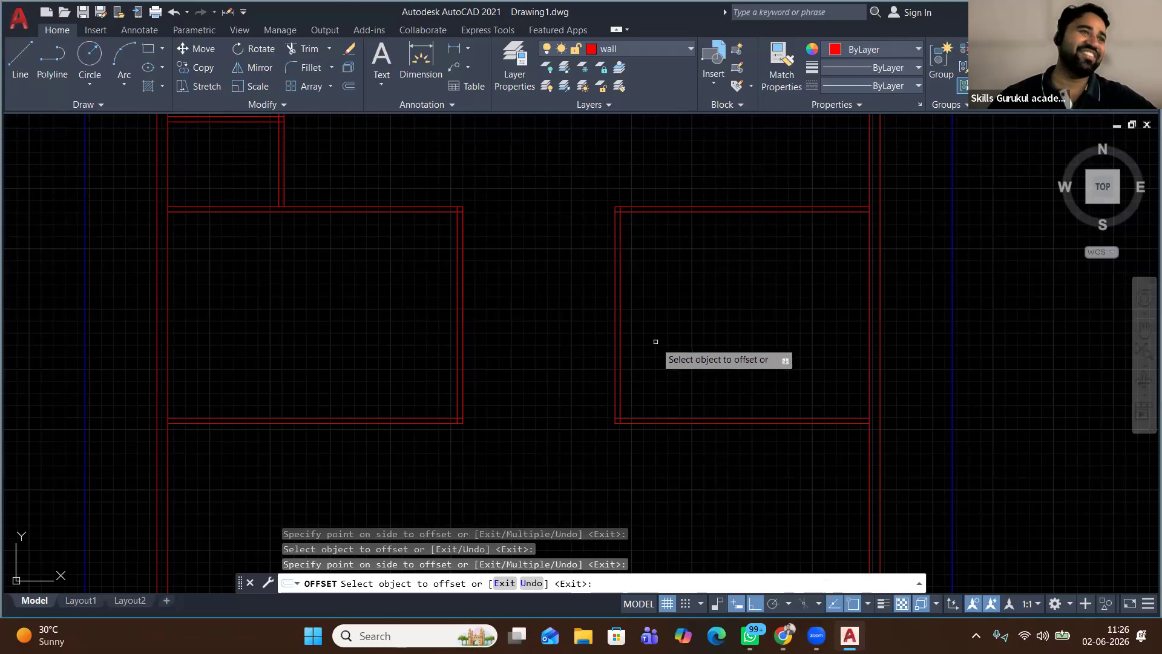
{"action": "right_click", "coordinate": [690, 285]}
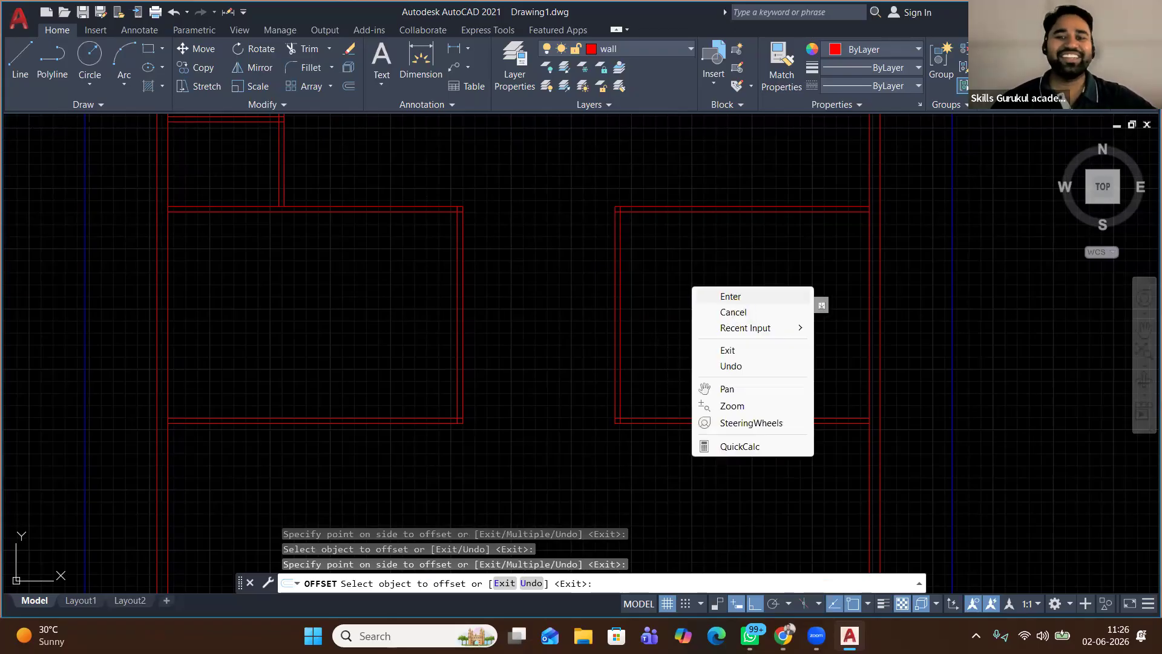
{"action": "left_click", "coordinate": [714, 298]}
{"action": "scroll", "coordinate": [534, 314], "scroll_direction": "down", "scroll_amount": 2}
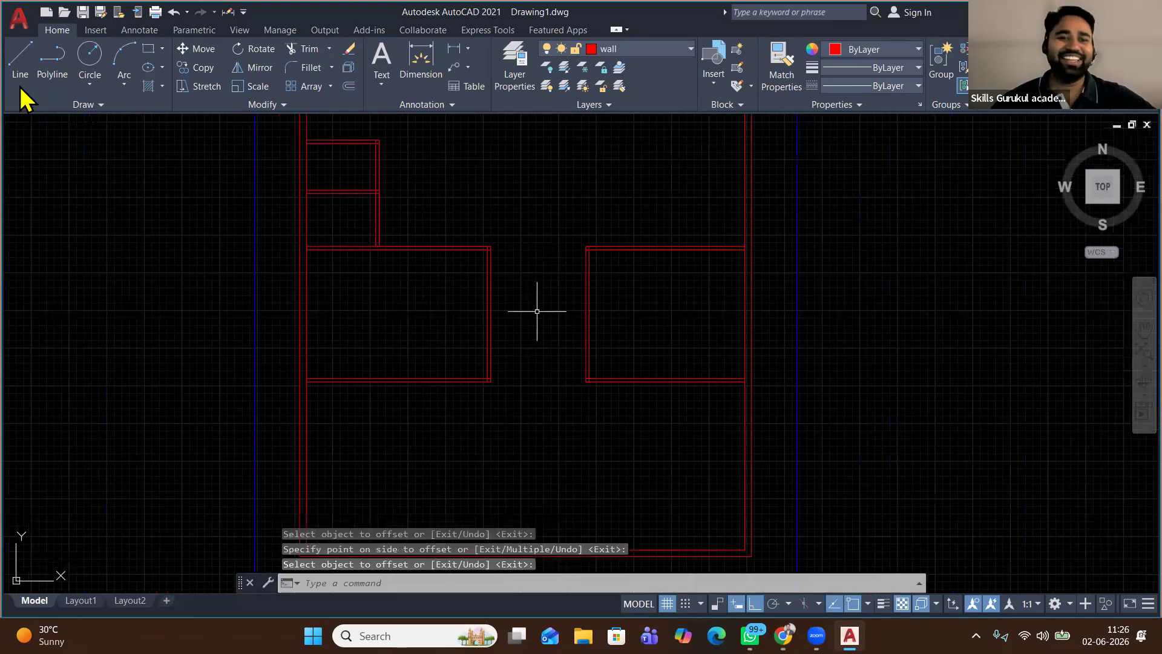
Draw an L-shaped line left of the plan: a 5' horizontal run, then a vertical run upward
{"action": "scroll", "coordinate": [475, 332], "scroll_direction": "down", "scroll_amount": 2}
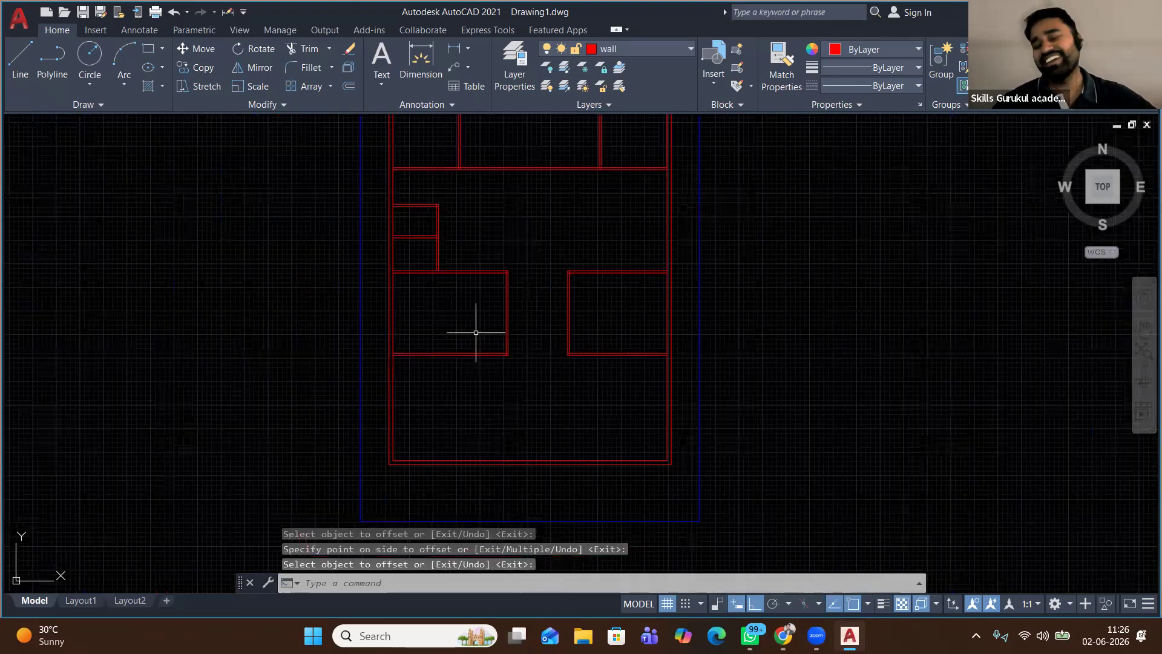
{"action": "type", "text": "l"}
{"action": "key", "text": "Return"}
{"action": "scroll", "coordinate": [473, 346], "scroll_direction": "up", "scroll_amount": 2}
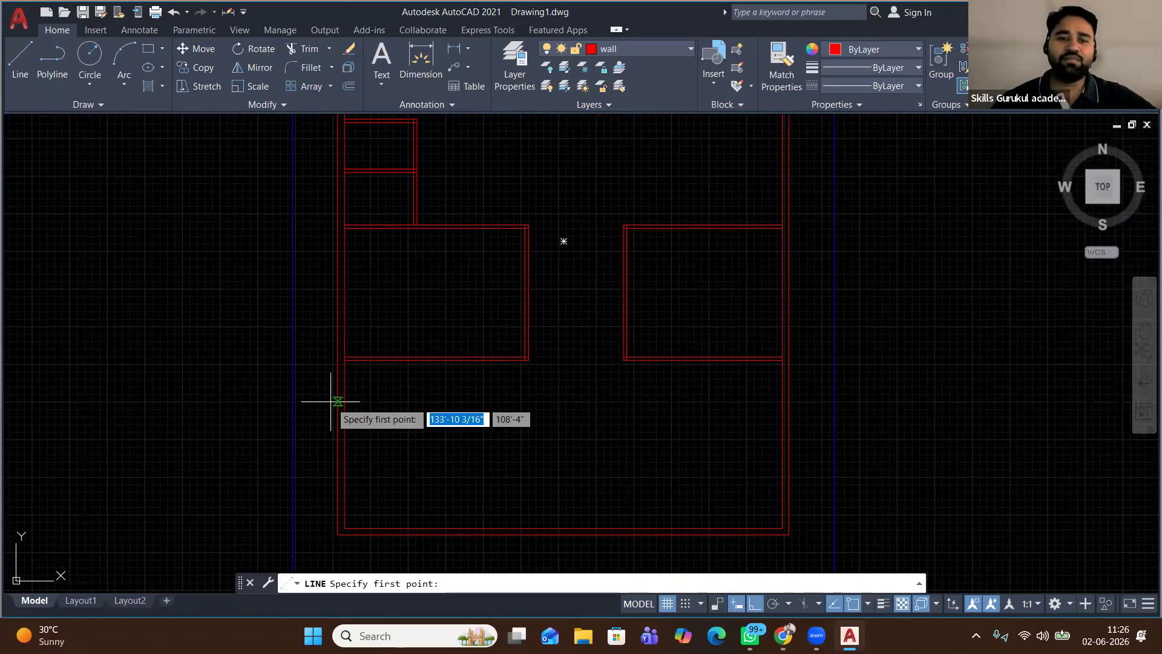
{"action": "scroll", "coordinate": [330, 402], "scroll_direction": "down", "scroll_amount": 2}
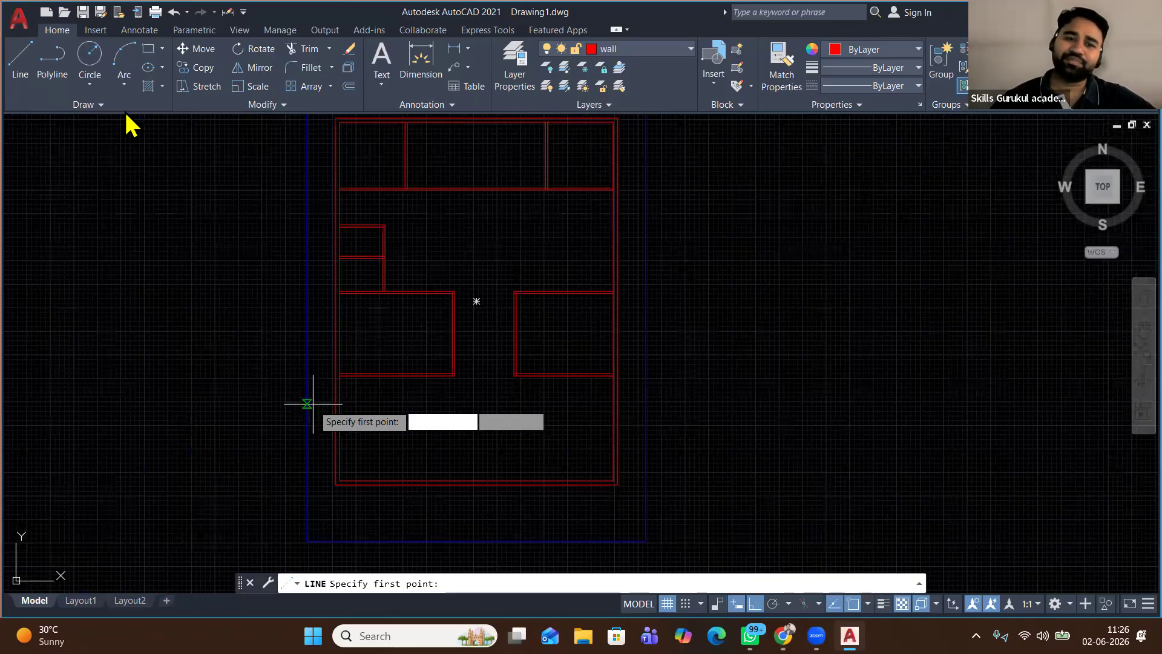
{"action": "scroll", "coordinate": [275, 403], "scroll_direction": "down", "scroll_amount": 2}
{"action": "left_click", "coordinate": [149, 48]}
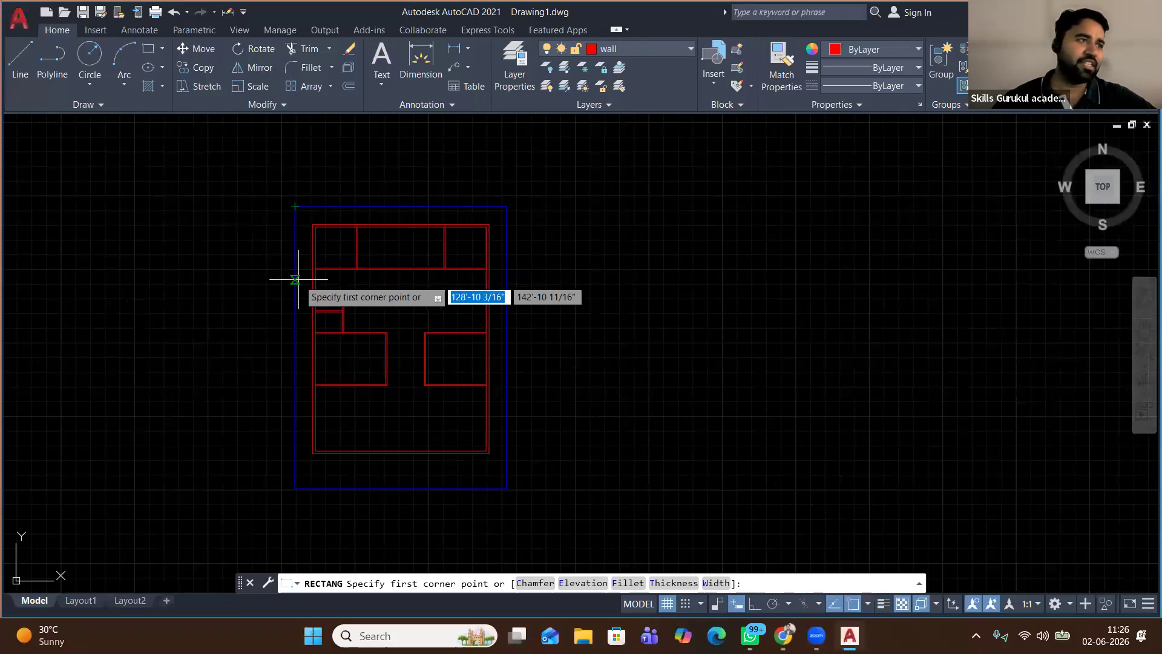
{"action": "left_click", "coordinate": [20, 61]}
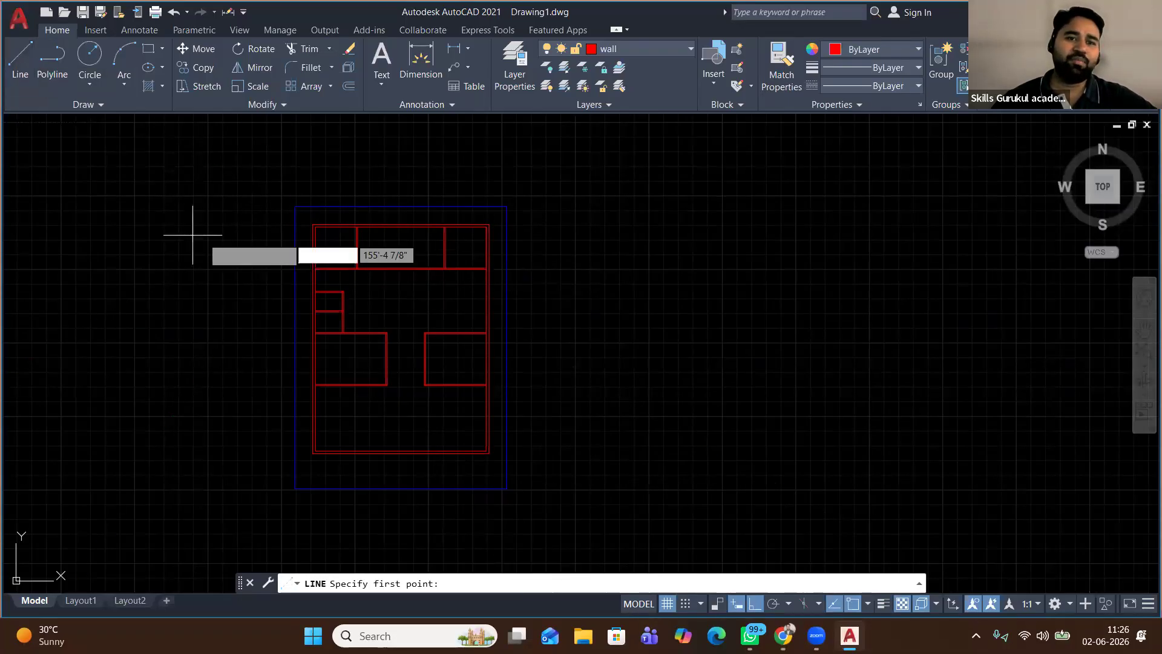
{"action": "left_click", "coordinate": [295, 306]}
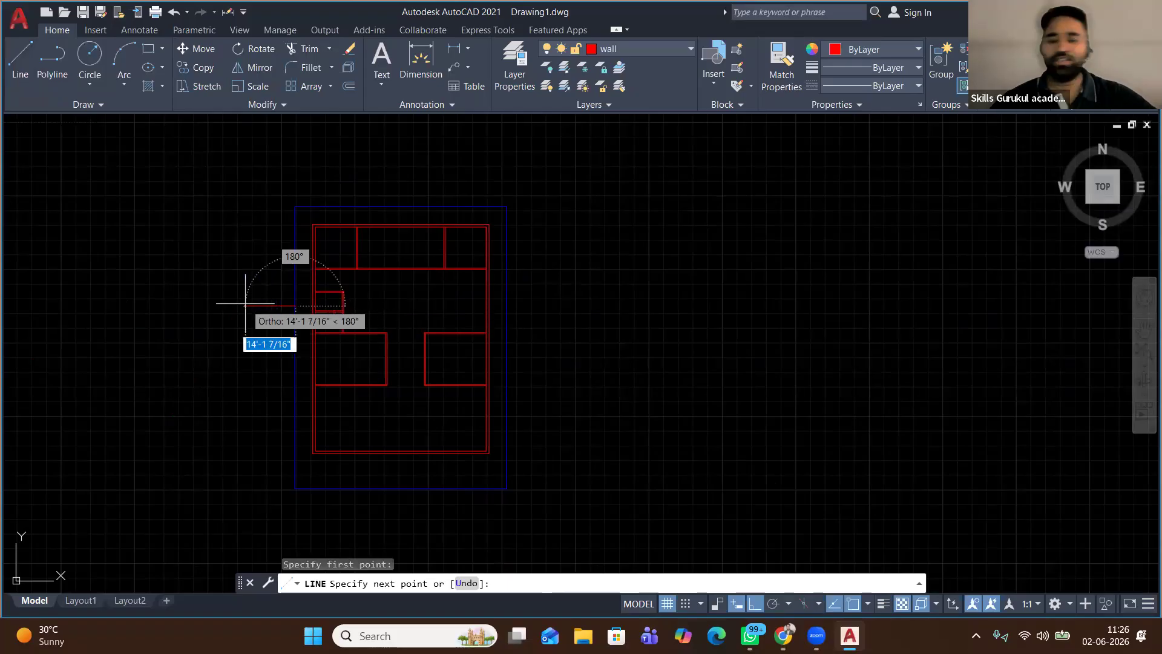
{"action": "type", "text": "5'"}
{"action": "key", "text": "Return"}
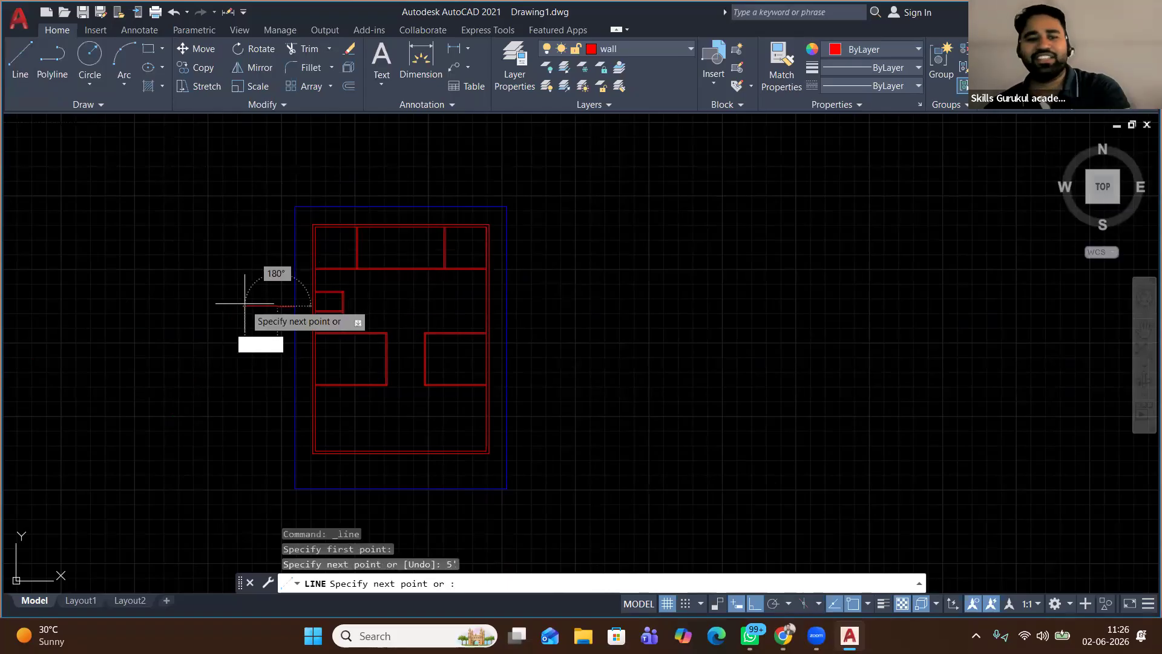
{"action": "left_click", "coordinate": [273, 205]}
{"action": "right_click", "coordinate": [253, 181]}
{"action": "left_click", "coordinate": [272, 190]}
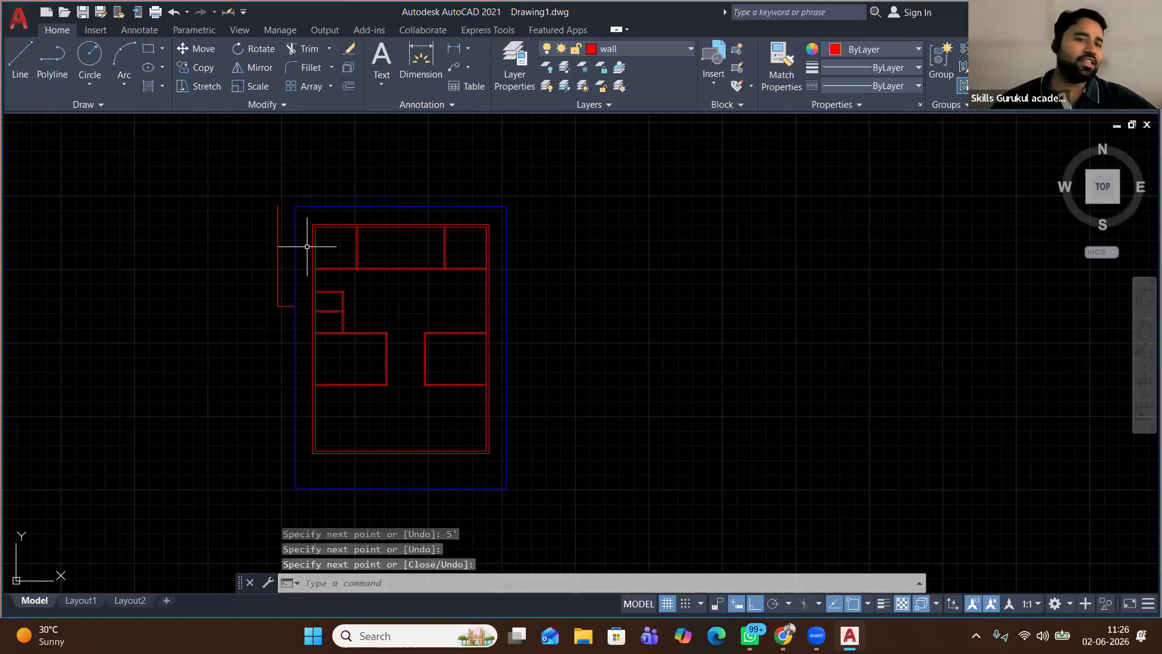
{"action": "scroll", "coordinate": [307, 246], "scroll_direction": "up", "scroll_amount": 2}
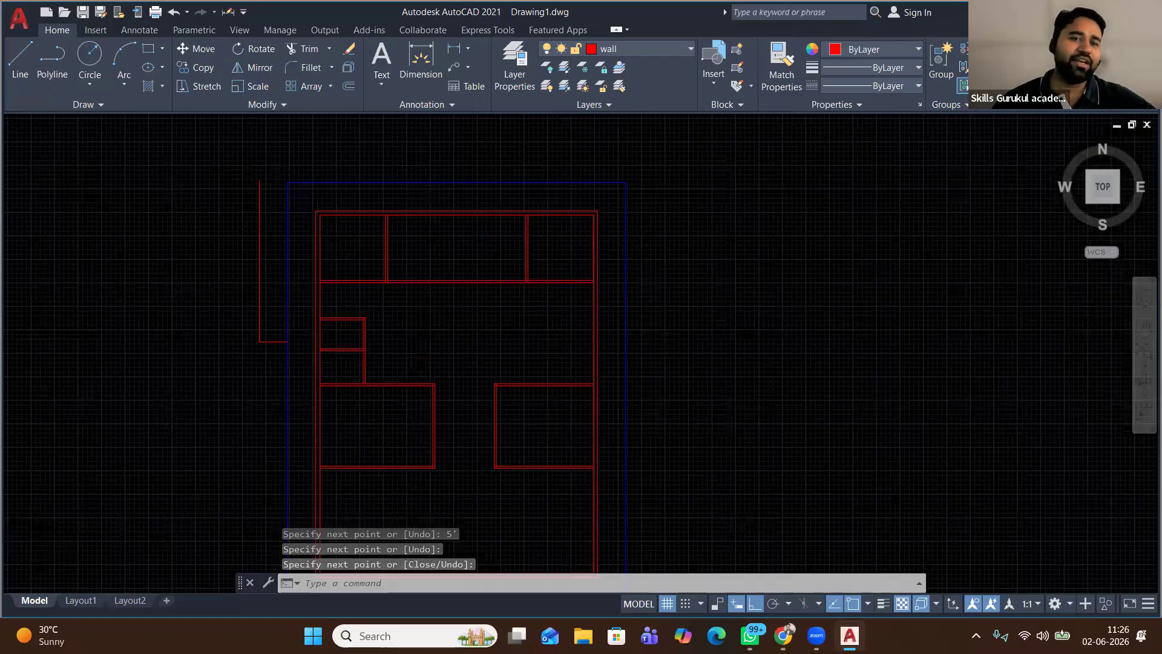
{"action": "scroll", "coordinate": [284, 247], "scroll_direction": "up", "scroll_amount": 2}
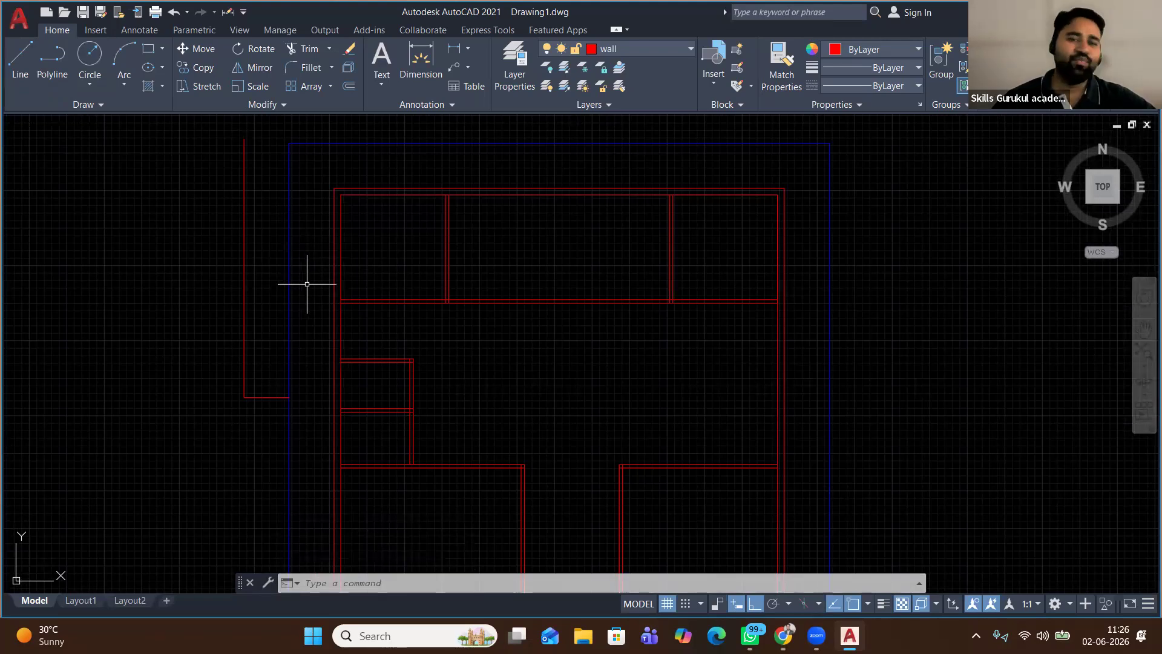
{"action": "left_click", "coordinate": [149, 49]}
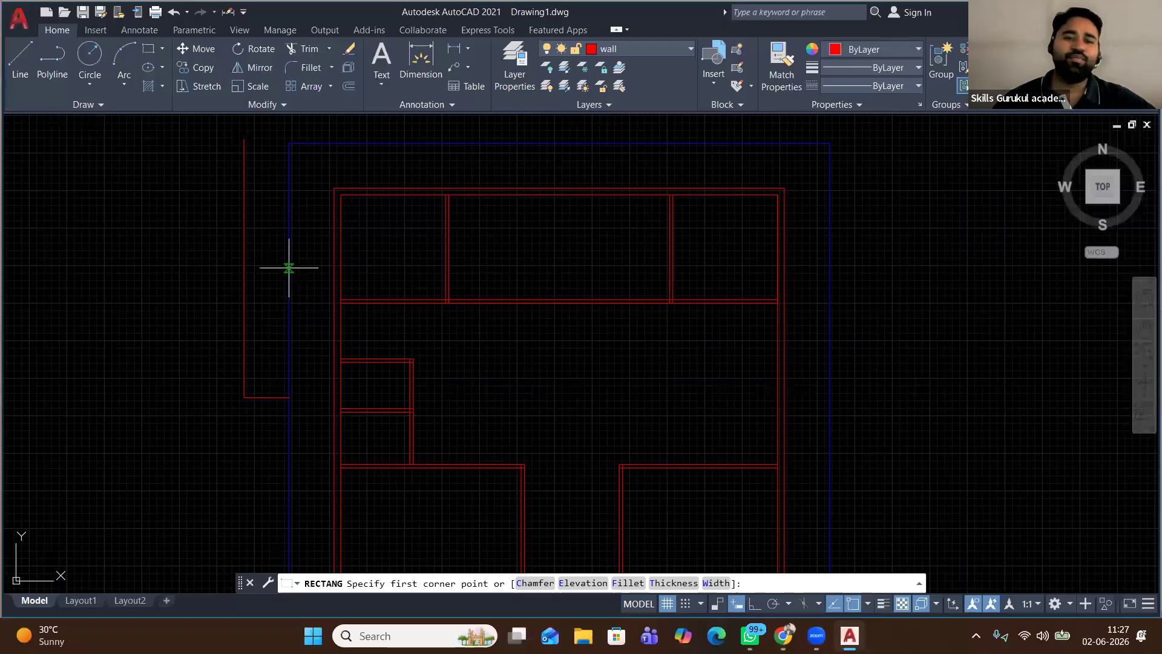
Draw a small upright rectangle beside the blue left boundary and nudge it into place with Move
{"action": "scroll", "coordinate": [289, 278], "scroll_direction": "up", "scroll_amount": 2}
{"action": "scroll", "coordinate": [290, 278], "scroll_direction": "up", "scroll_amount": 2}
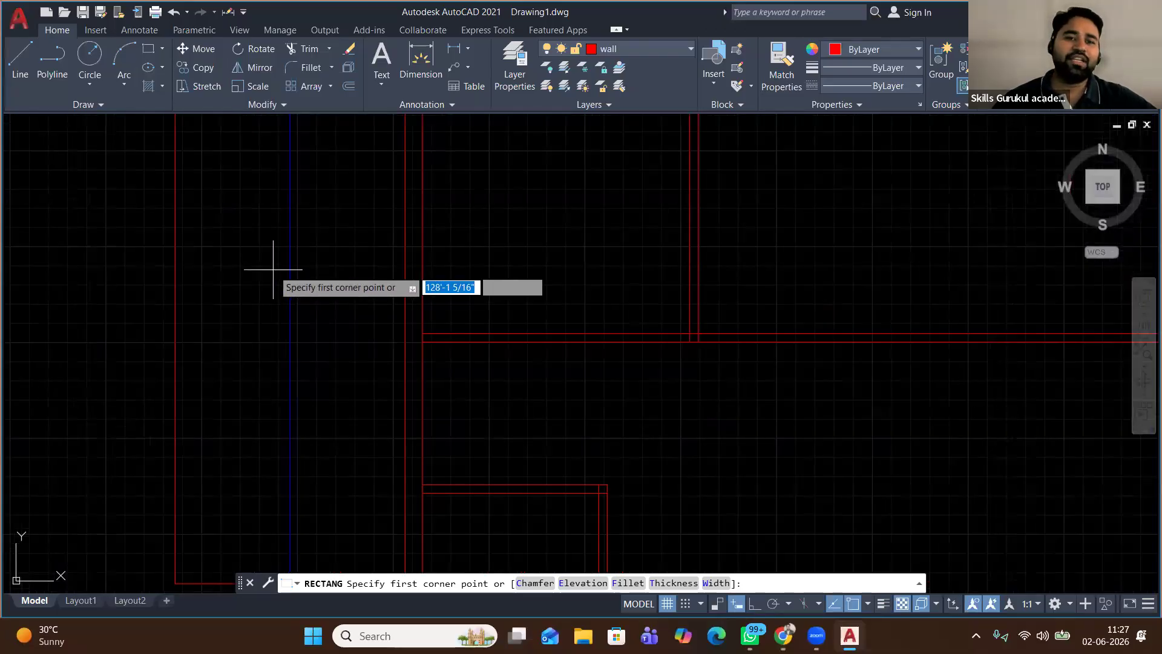
{"action": "left_click", "coordinate": [266, 266]}
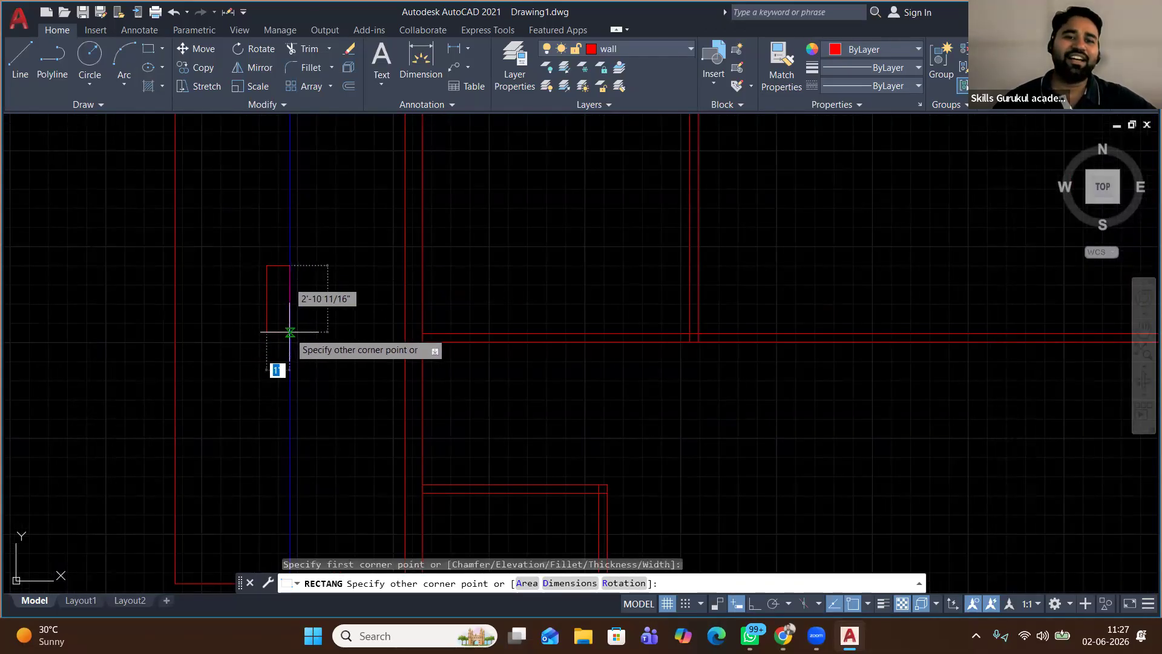
{"action": "left_click", "coordinate": [290, 331]}
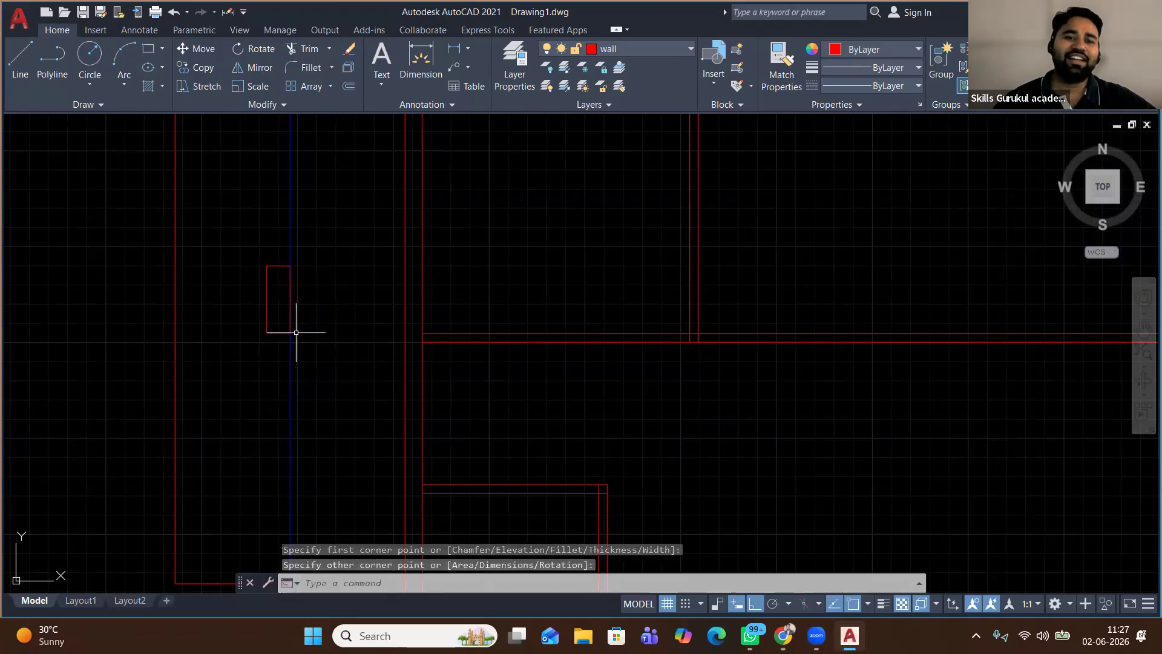
{"action": "left_click", "coordinate": [290, 285]}
{"action": "left_click", "coordinate": [193, 49]}
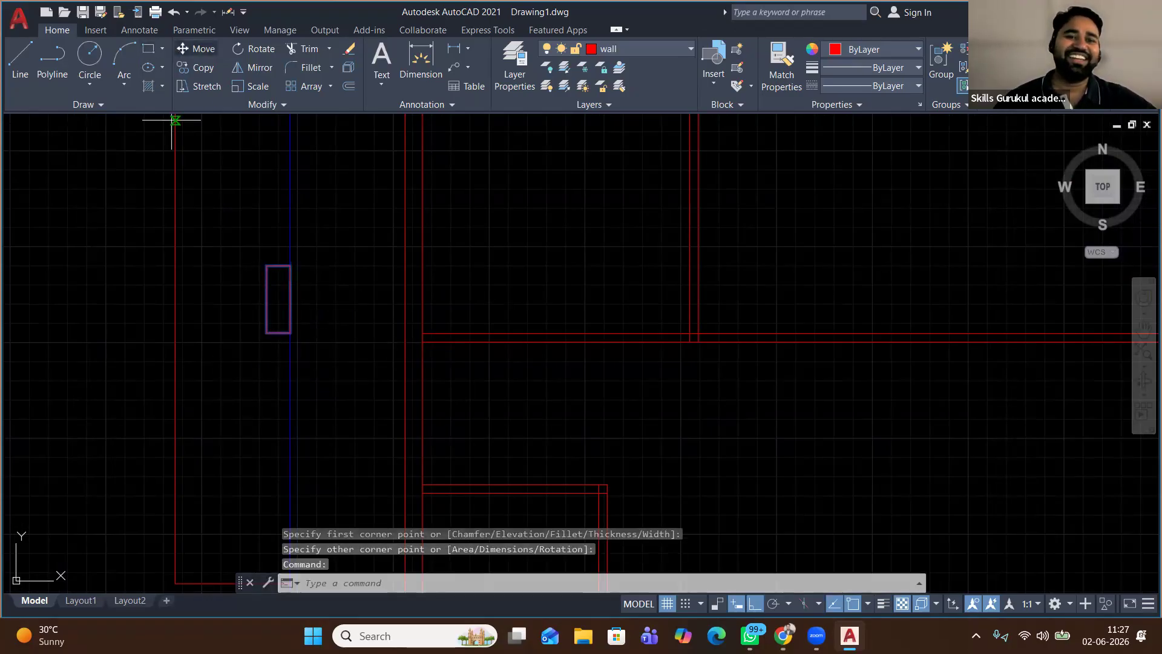
{"action": "left_click", "coordinate": [272, 343]}
{"action": "left_click", "coordinate": [277, 345]}
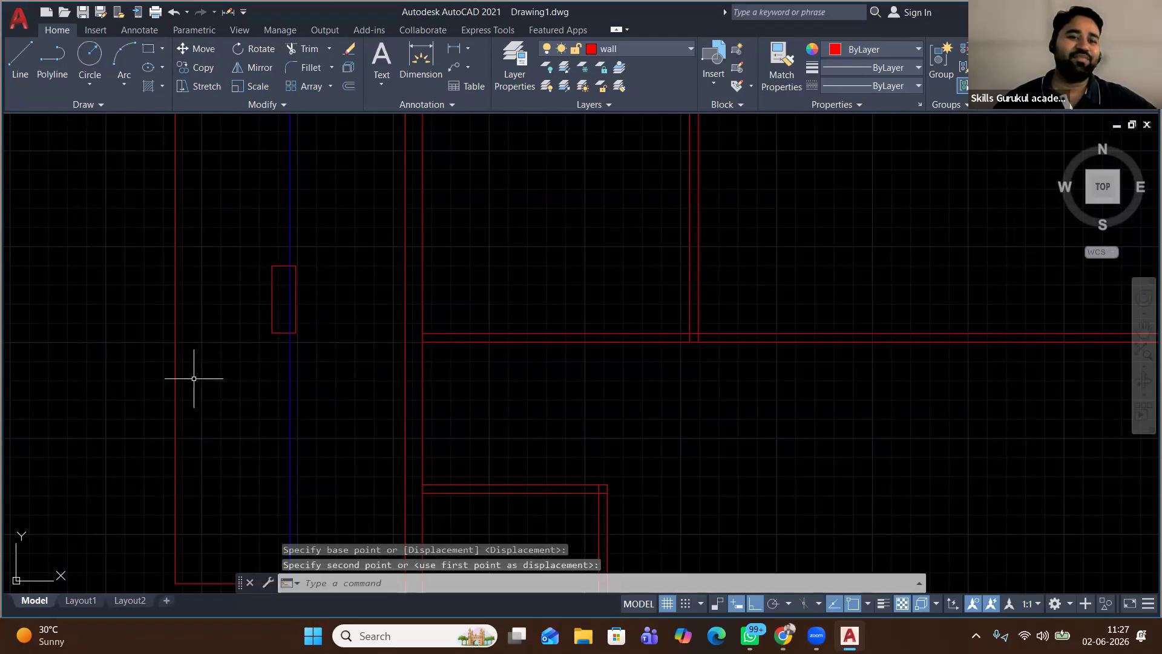
{"action": "scroll", "coordinate": [207, 350], "scroll_direction": "down", "scroll_amount": 2}
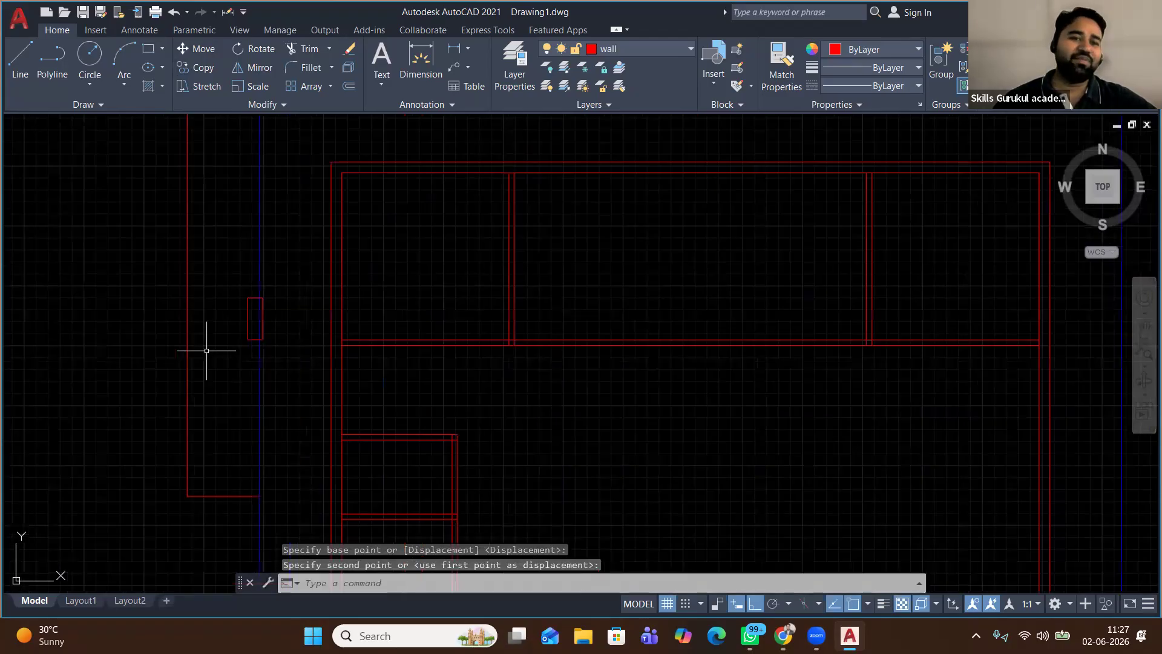
{"action": "scroll", "coordinate": [207, 350], "scroll_direction": "down", "scroll_amount": 2}
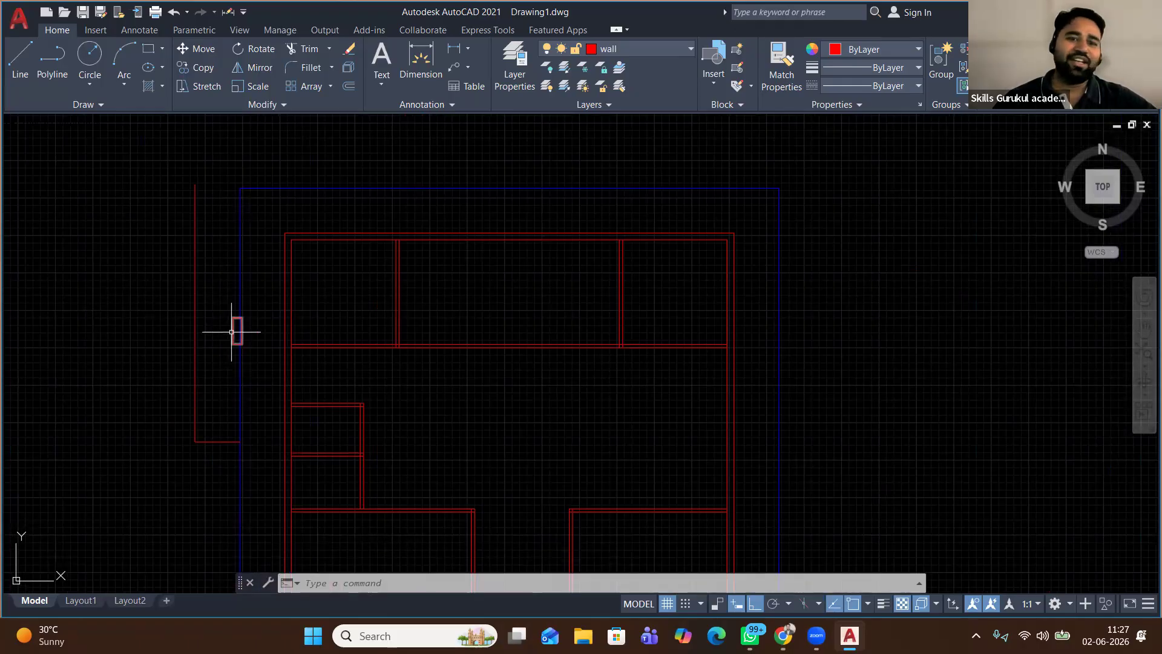
{"action": "scroll", "coordinate": [233, 331], "scroll_direction": "up", "scroll_amount": 6}
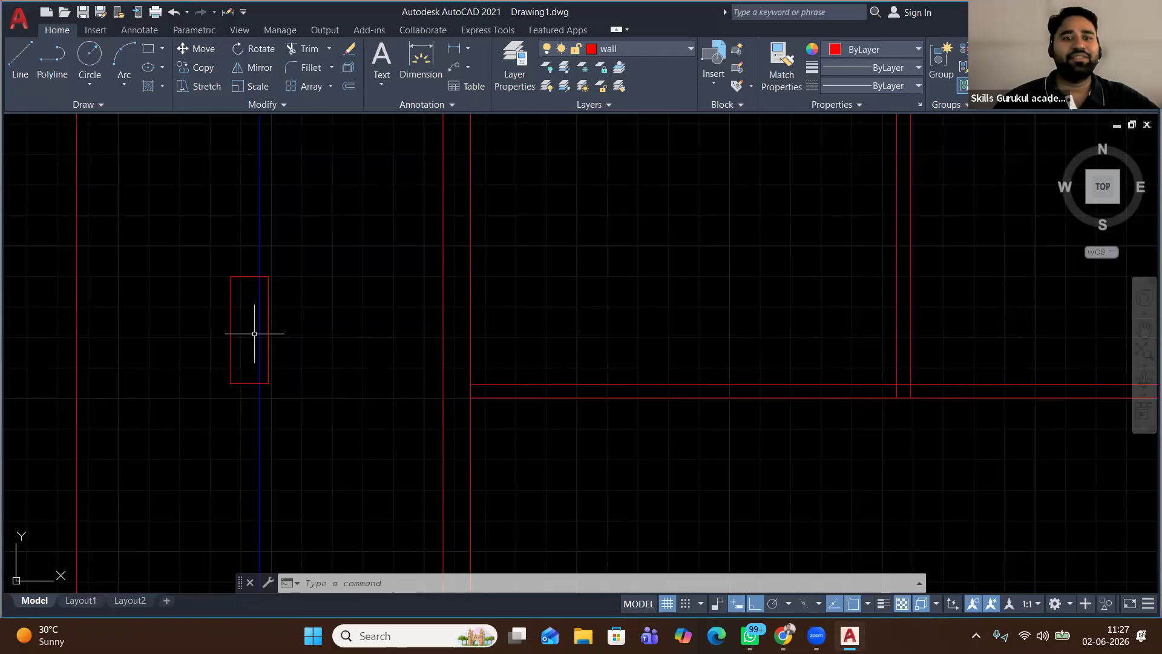
Cancel the circle command and erase the small red rectangle
{"action": "left_click", "coordinate": [94, 67]}
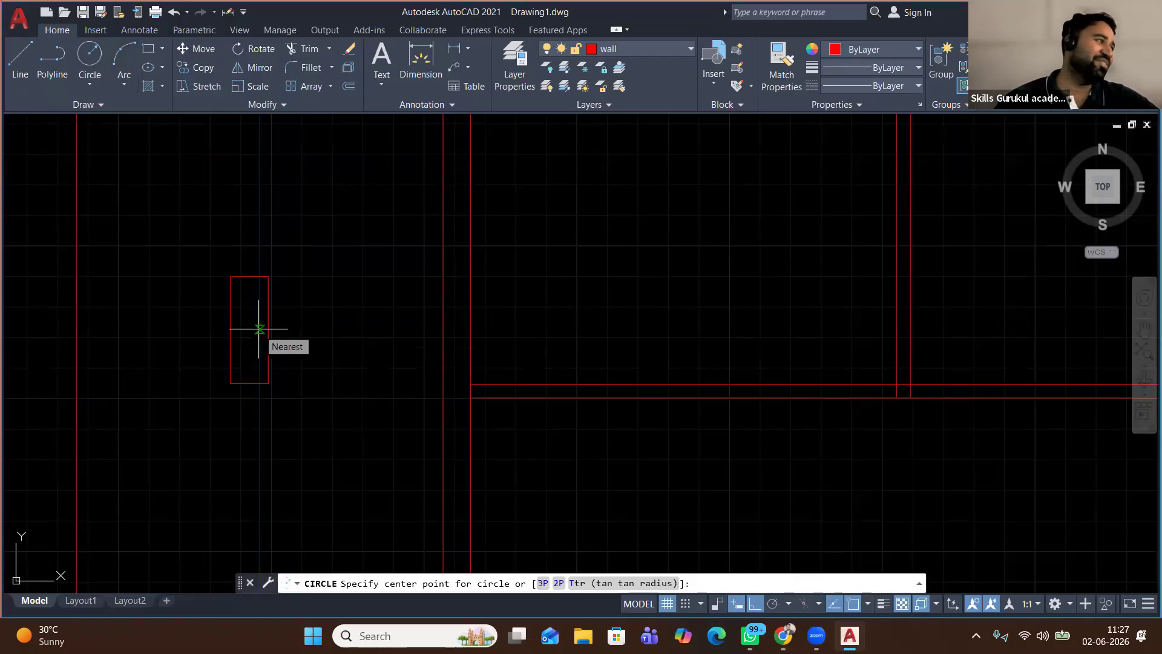
{"action": "right_click", "coordinate": [339, 223]}
{"action": "left_click", "coordinate": [380, 245]}
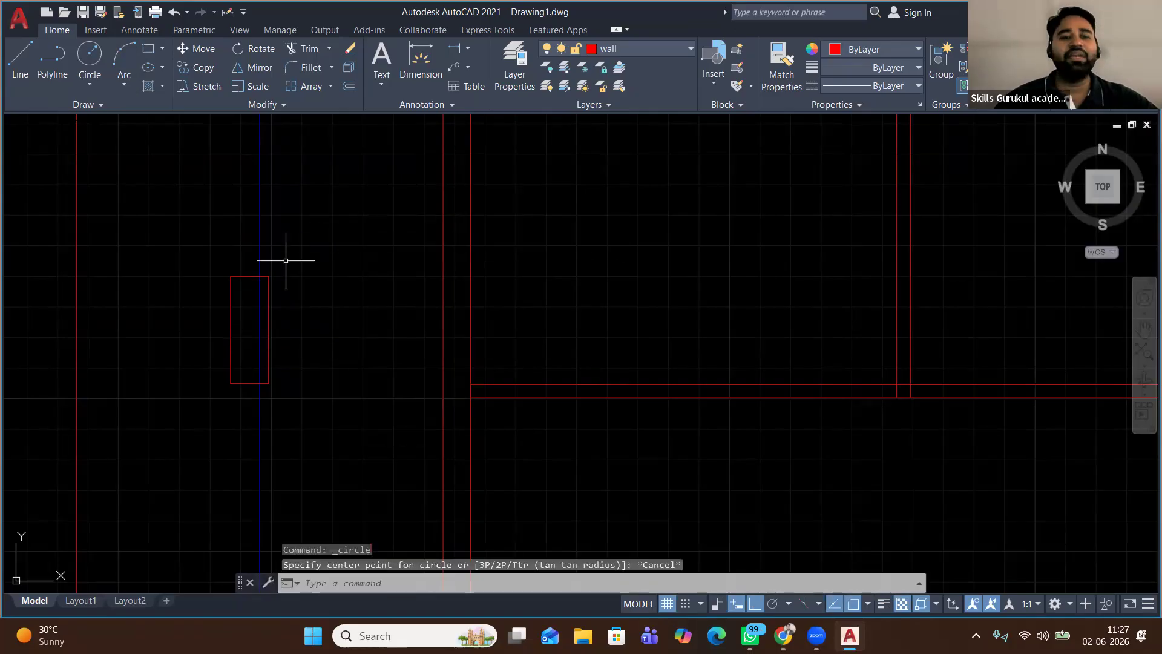
{"action": "left_click", "coordinate": [230, 363]}
{"action": "right_click", "coordinate": [349, 137]}
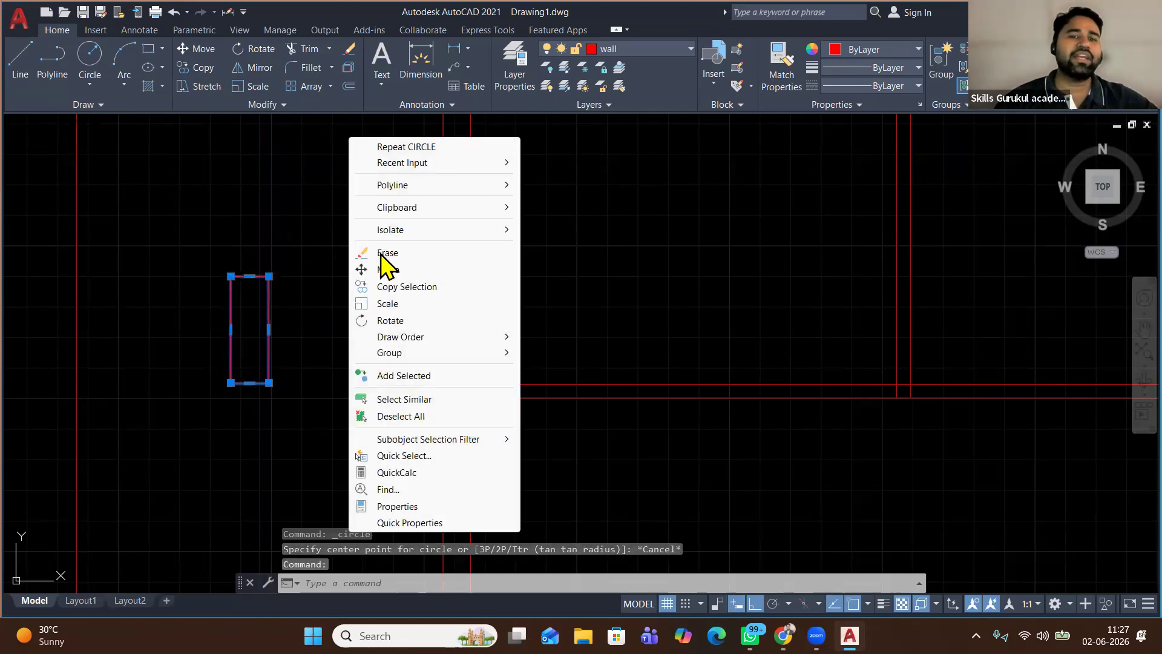
{"action": "left_click", "coordinate": [380, 253]}
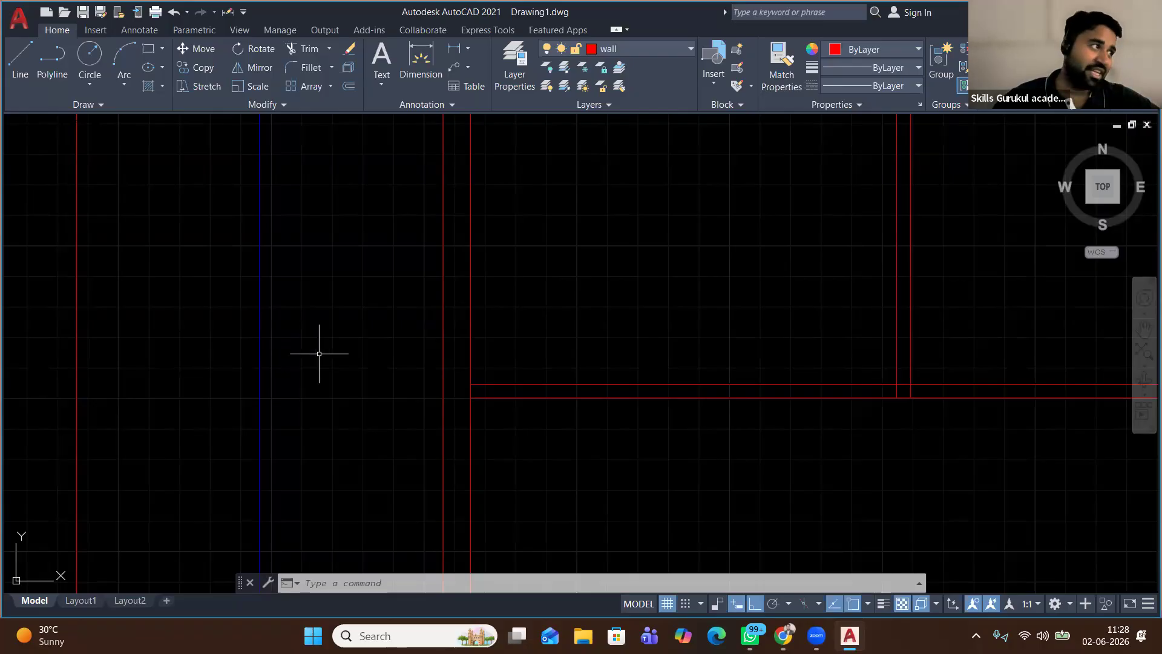
Window-select the stray L-shaped lines and delete them
{"action": "scroll", "coordinate": [334, 325], "scroll_direction": "down", "scroll_amount": 2}
{"action": "scroll", "coordinate": [334, 325], "scroll_direction": "down", "scroll_amount": 2}
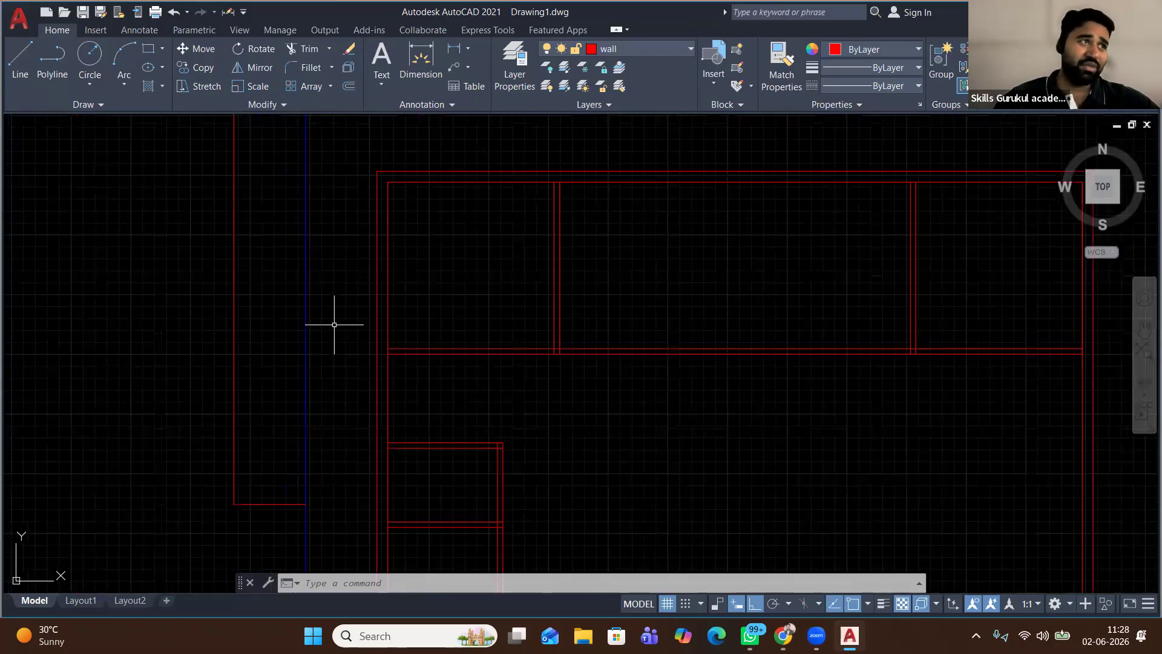
{"action": "scroll", "coordinate": [334, 325], "scroll_direction": "down", "scroll_amount": 2}
{"action": "middle_click_drag", "start_coordinate": [334, 325], "coordinate": [251, 332]}
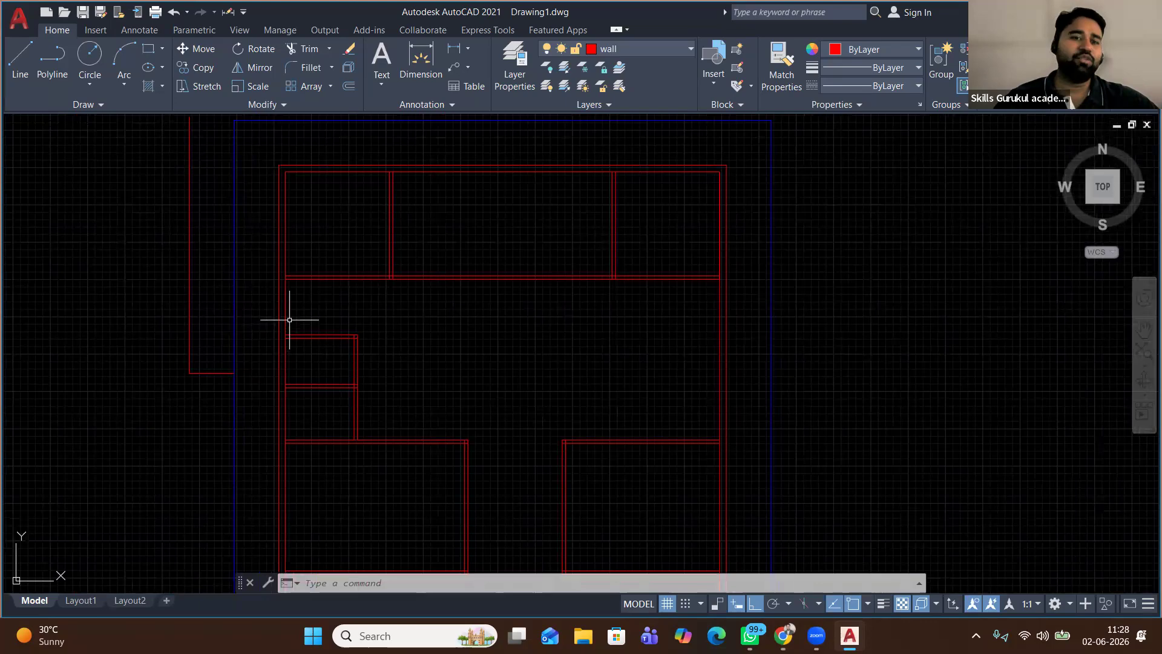
{"action": "scroll", "coordinate": [290, 320], "scroll_direction": "down", "scroll_amount": 5}
{"action": "left_click", "coordinate": [260, 352]}
{"action": "left_click", "coordinate": [141, 251]}
{"action": "key", "text": "Delete"}
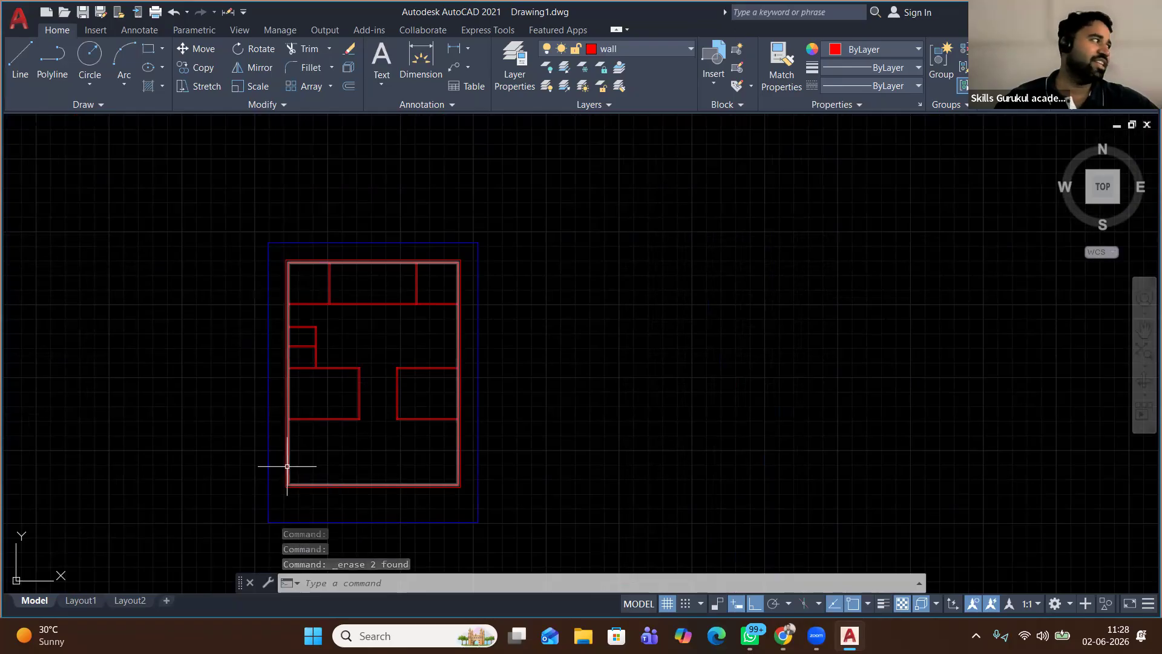
Make 'stair' the current layer
{"action": "middle_click_drag", "start_coordinate": [319, 376], "coordinate": [321, 323]}
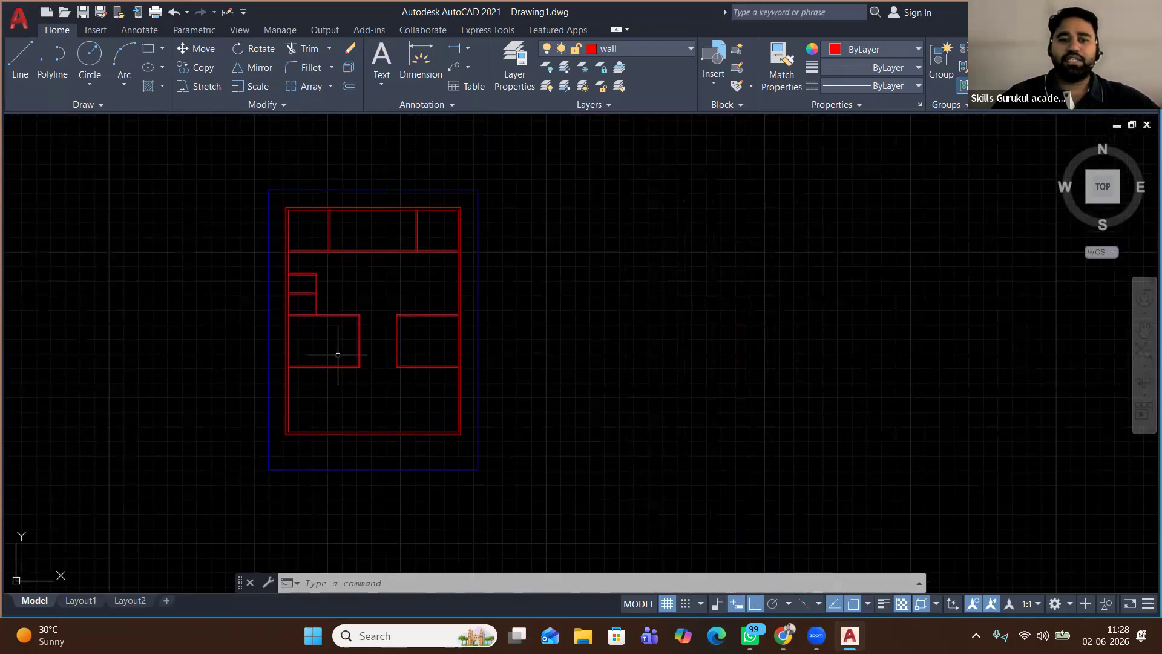
{"action": "scroll", "coordinate": [338, 354], "scroll_direction": "up", "scroll_amount": 2}
{"action": "scroll", "coordinate": [464, 308], "scroll_direction": "up", "scroll_amount": 2}
{"action": "scroll", "coordinate": [464, 308], "scroll_direction": "up", "scroll_amount": 2}
{"action": "scroll", "coordinate": [463, 309], "scroll_direction": "down", "scroll_amount": 2}
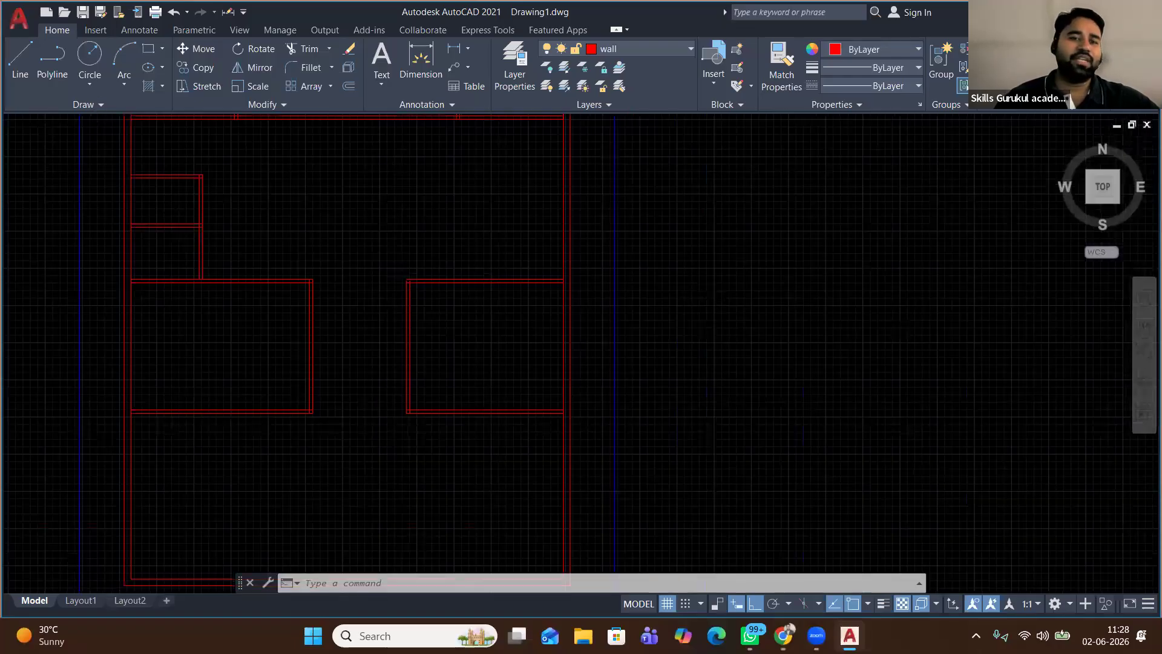
{"action": "scroll", "coordinate": [464, 308], "scroll_direction": "down", "scroll_amount": 4}
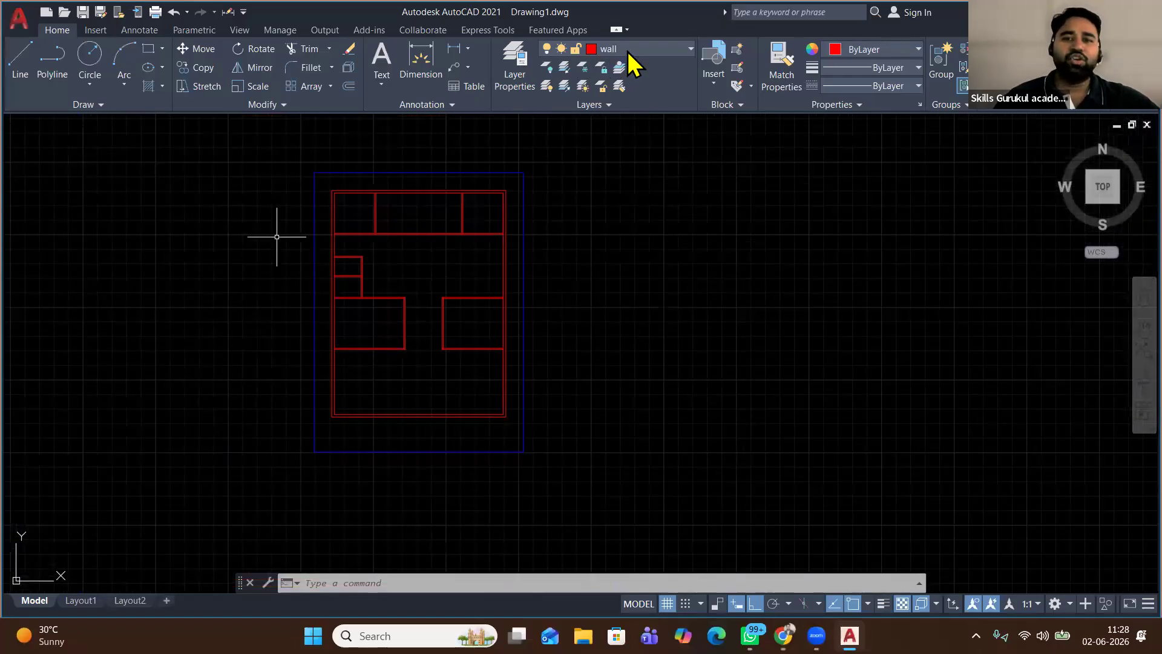
{"action": "scroll", "coordinate": [403, 272], "scroll_direction": "up", "scroll_amount": 2}
{"action": "left_click", "coordinate": [627, 52]}
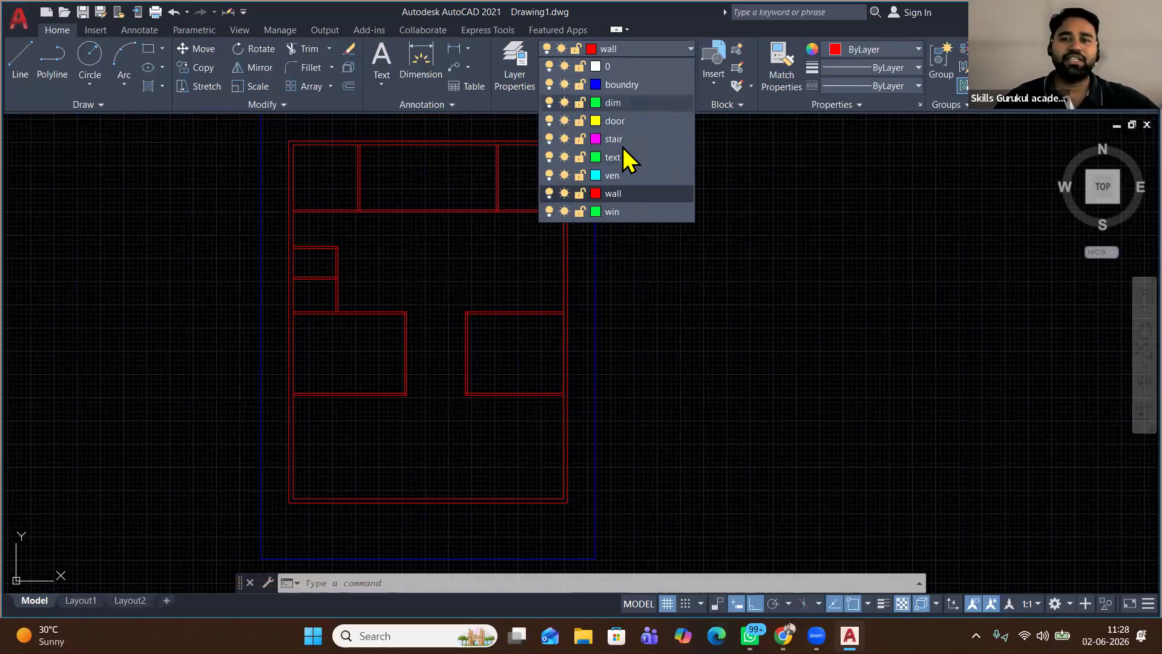
{"action": "left_click", "coordinate": [617, 139]}
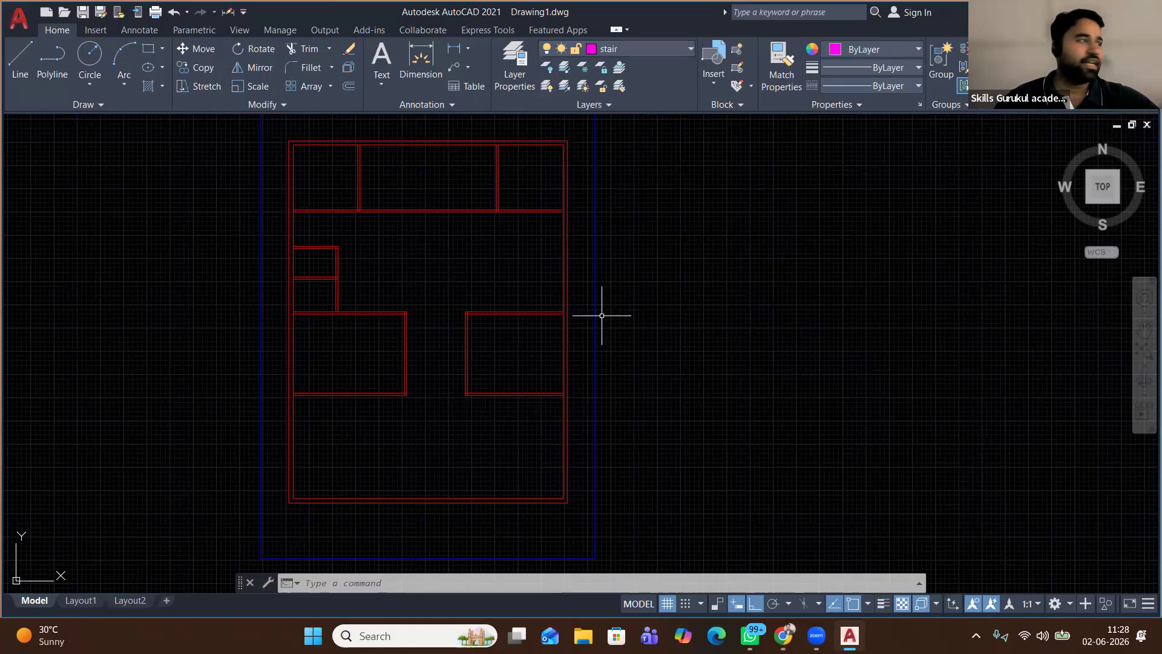
{"action": "left_click", "coordinate": [20, 59]}
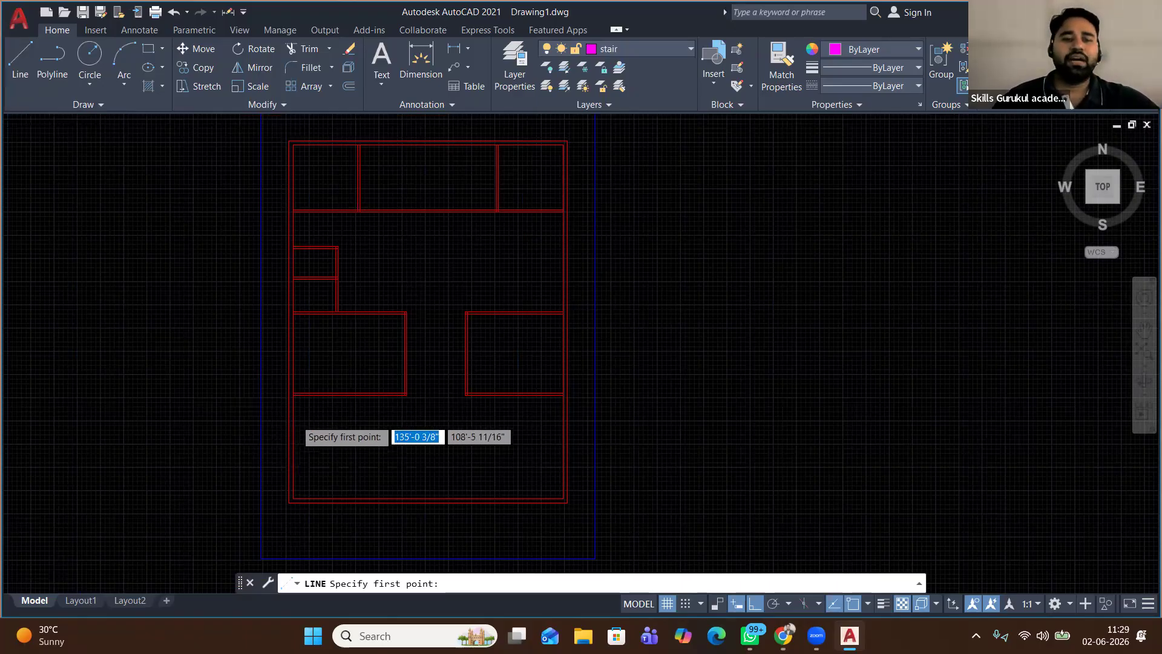
Draw a 3' by 3' landing square from the inner wall corner, then select its right edge
{"action": "scroll", "coordinate": [296, 409], "scroll_direction": "up", "scroll_amount": 8}
{"action": "left_click", "coordinate": [273, 291]}
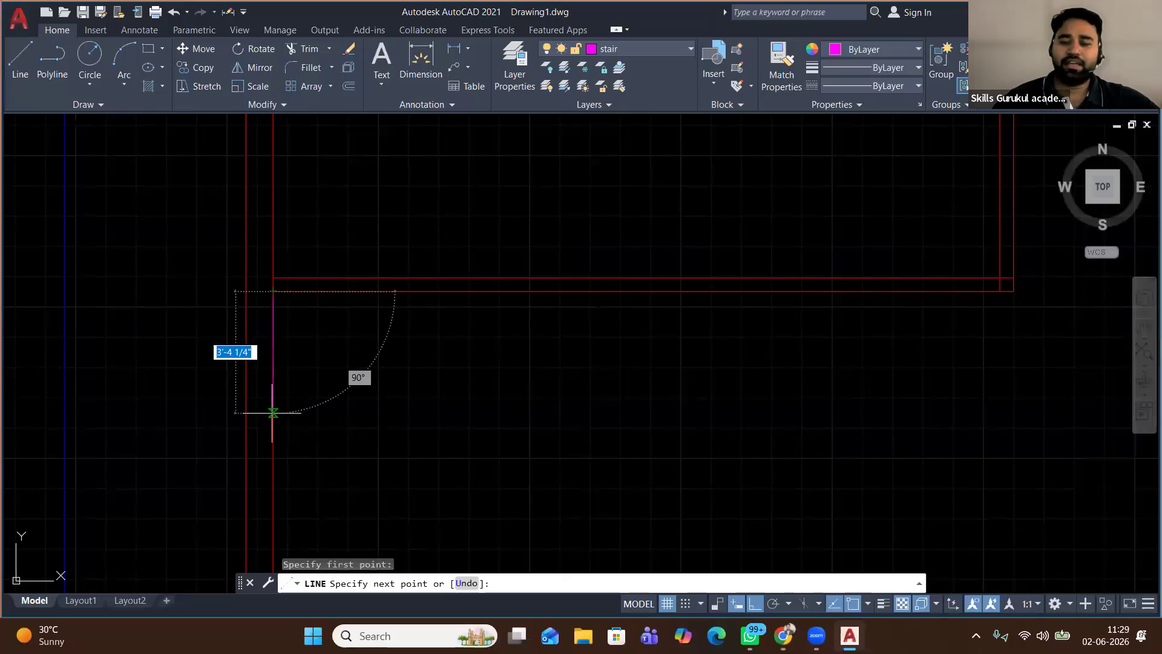
{"action": "type", "text": "3"}
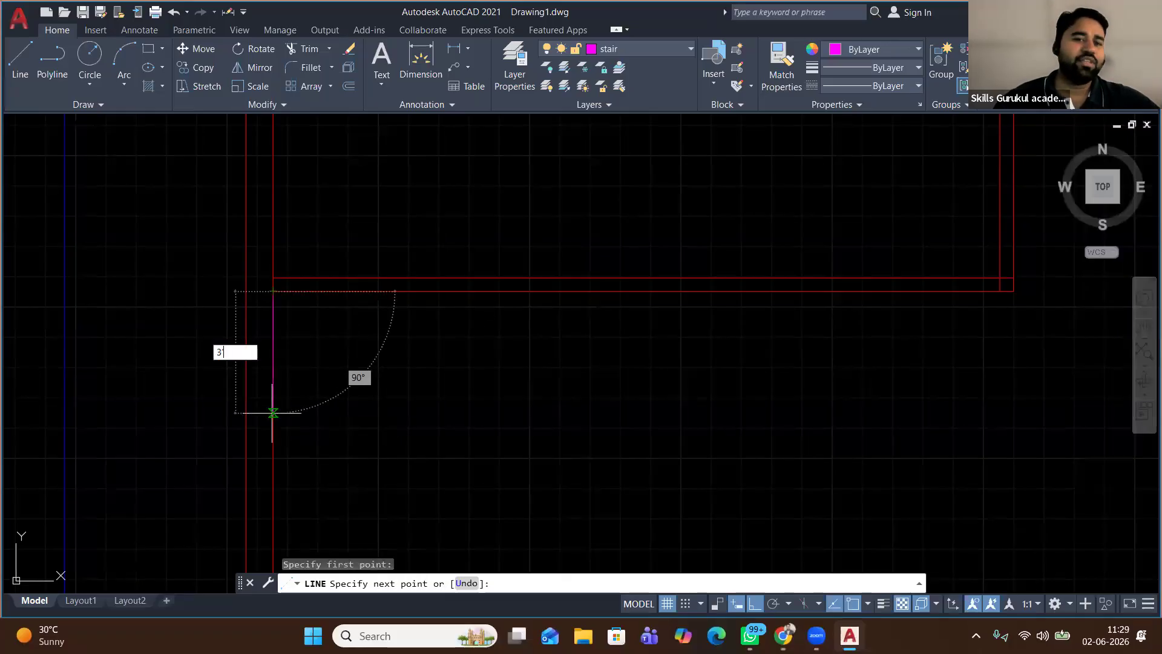
{"action": "type", "text": "'"}
{"action": "key", "text": "Return"}
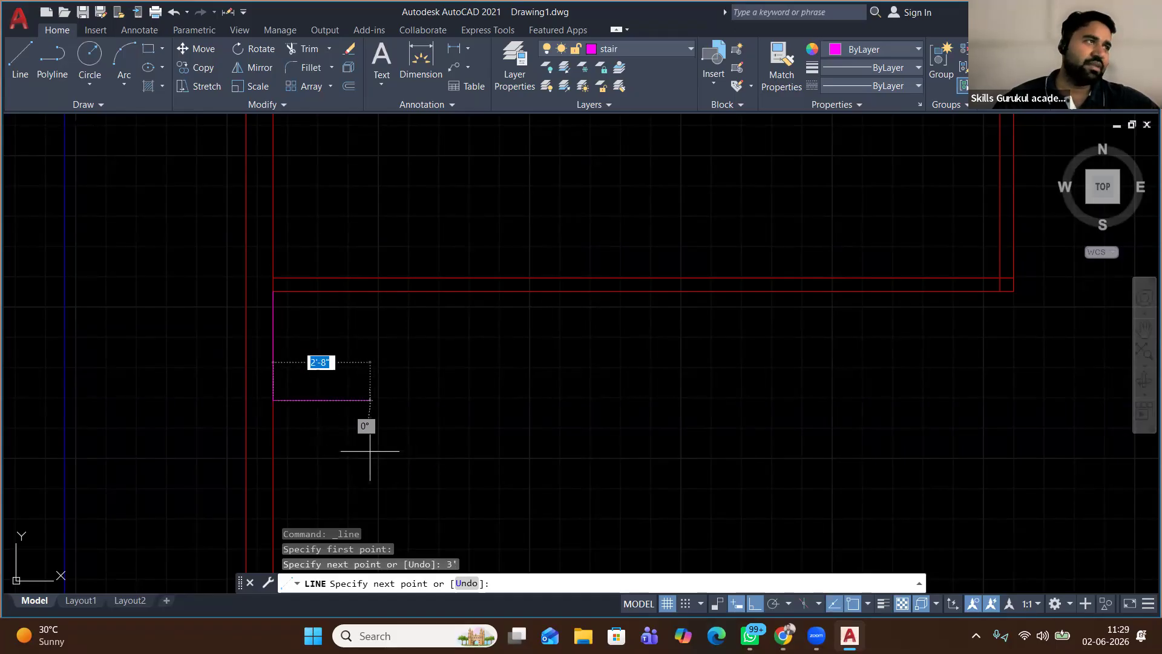
{"action": "type", "text": "3"}
{"action": "key", "text": "Return"}
{"action": "left_click", "coordinate": [383, 291]}
{"action": "left_click", "coordinate": [272, 290]}
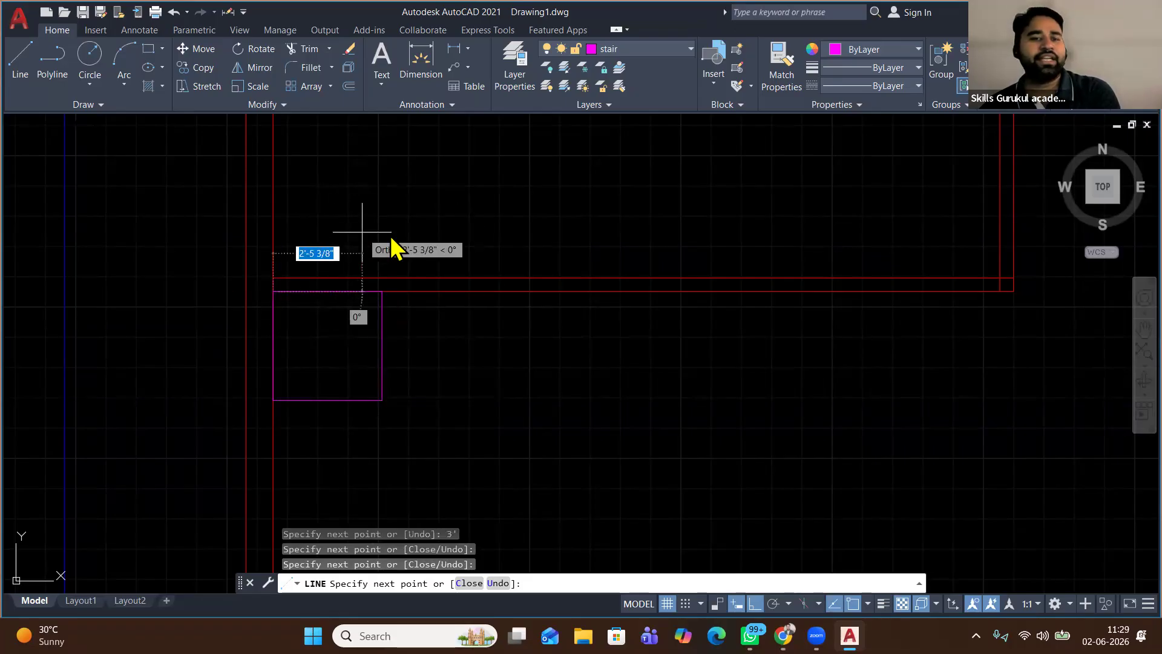
{"action": "key", "text": "Return"}
{"action": "left_click", "coordinate": [433, 317]}
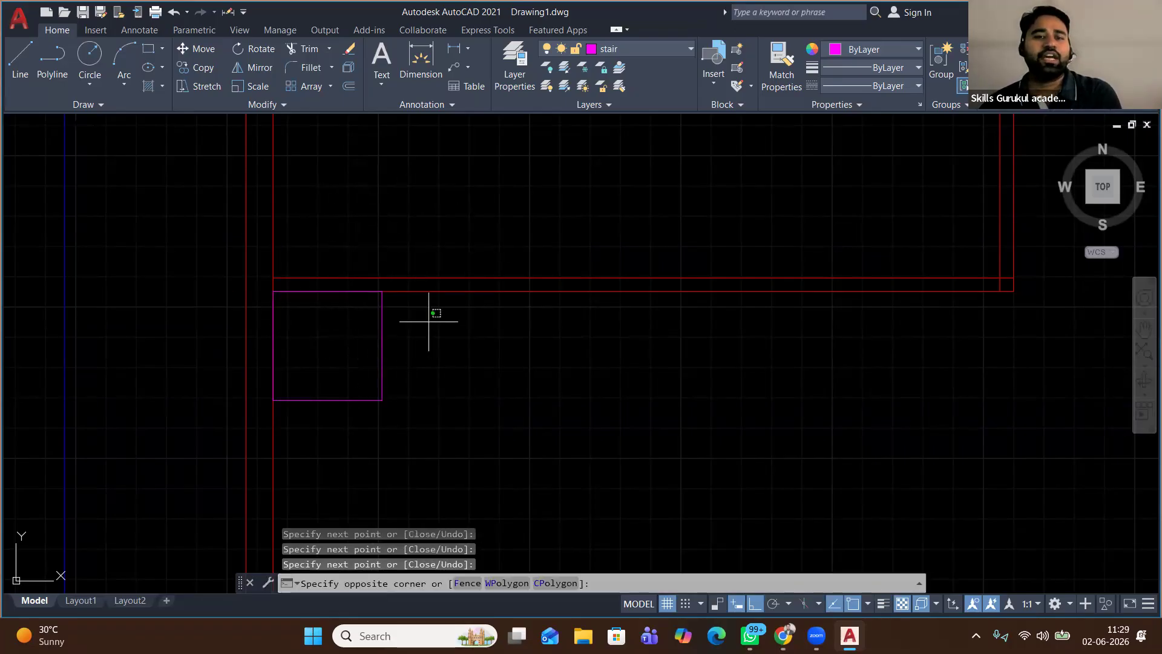
{"action": "left_click", "coordinate": [363, 357]}
Start OFFSET with a tread spacing of 1'
{"action": "left_click", "coordinate": [348, 86]}
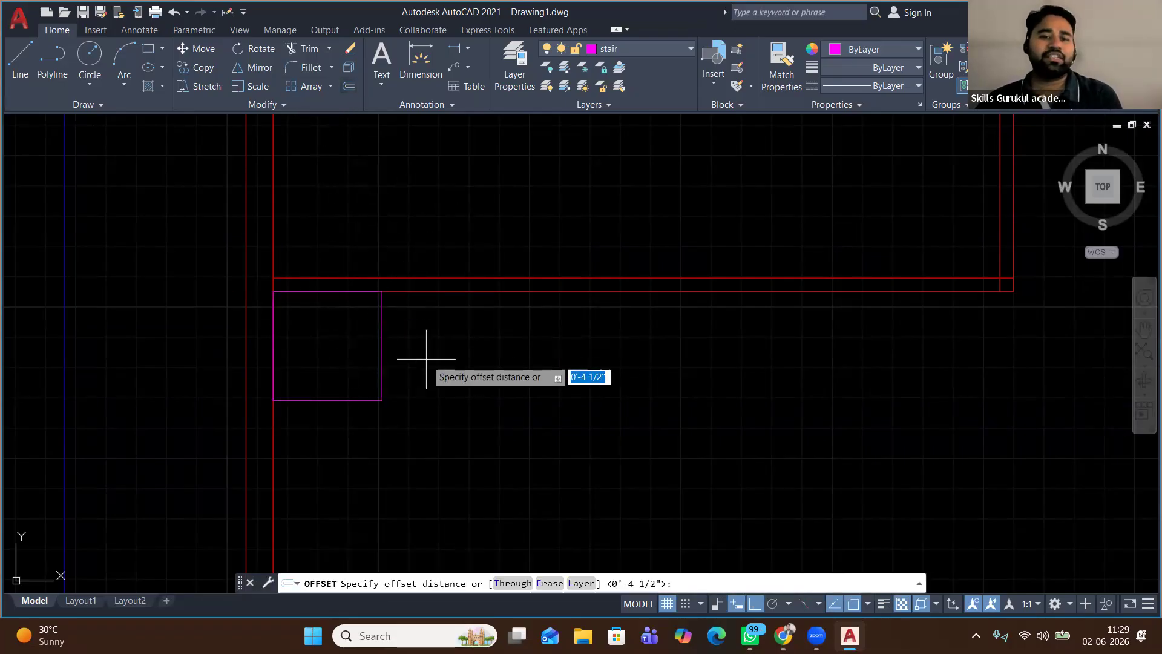
{"action": "left_click", "coordinate": [382, 359]}
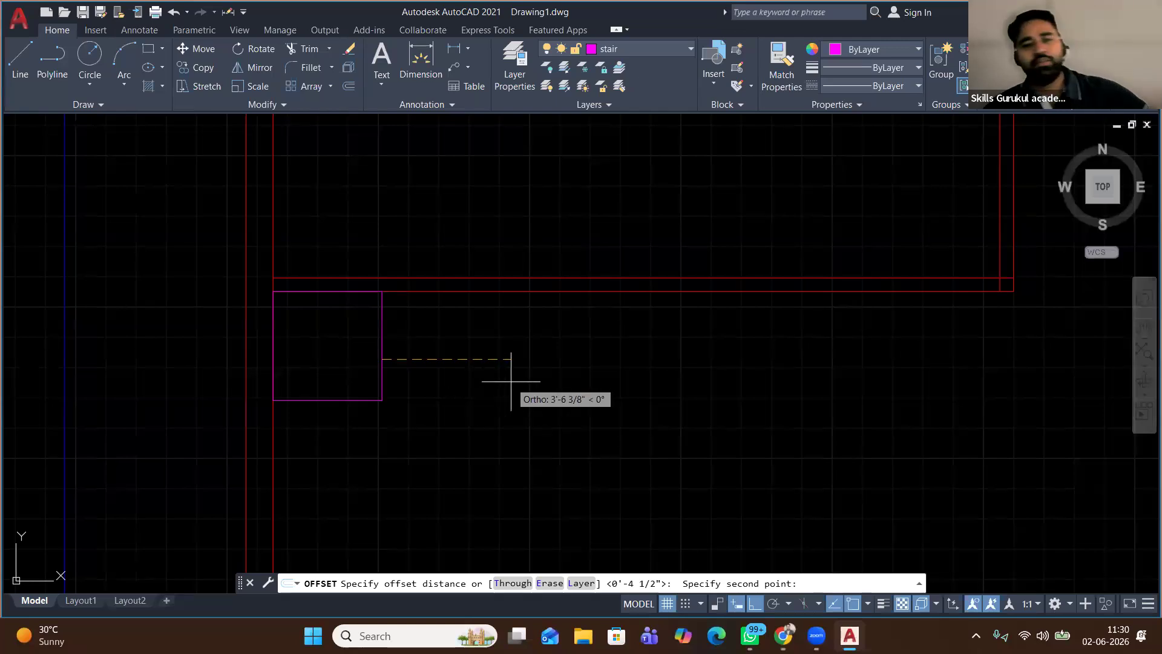
{"action": "type", "text": "1'"}
{"action": "key", "text": "Return"}
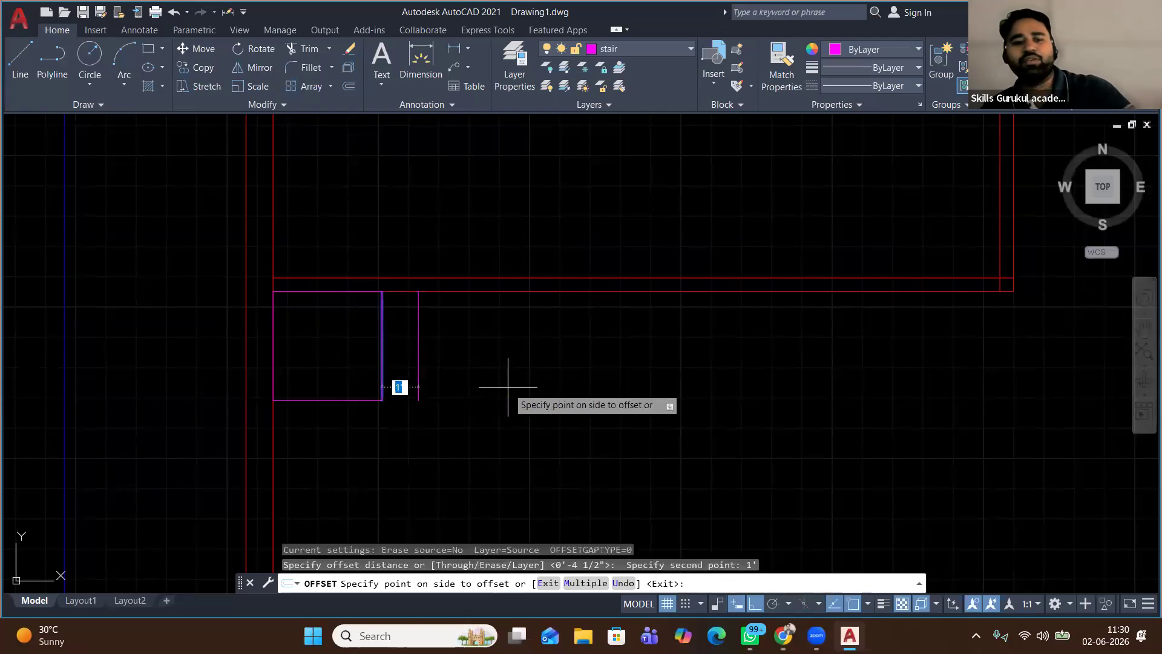
Offset the landing's right edge repeatedly rightward to form 1' tread lines
{"action": "left_click", "coordinate": [520, 371]}
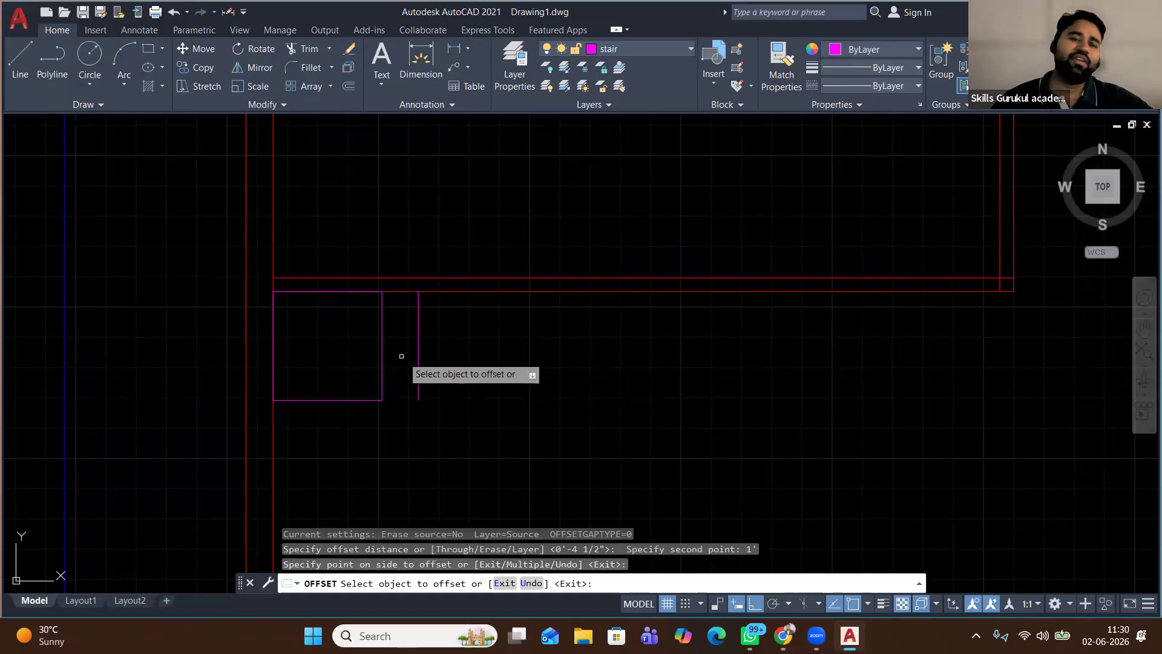
{"action": "left_click", "coordinate": [418, 345]}
{"action": "left_click", "coordinate": [538, 363]}
{"action": "left_click", "coordinate": [453, 363]}
{"action": "left_click", "coordinate": [605, 371]}
{"action": "left_click", "coordinate": [491, 374]}
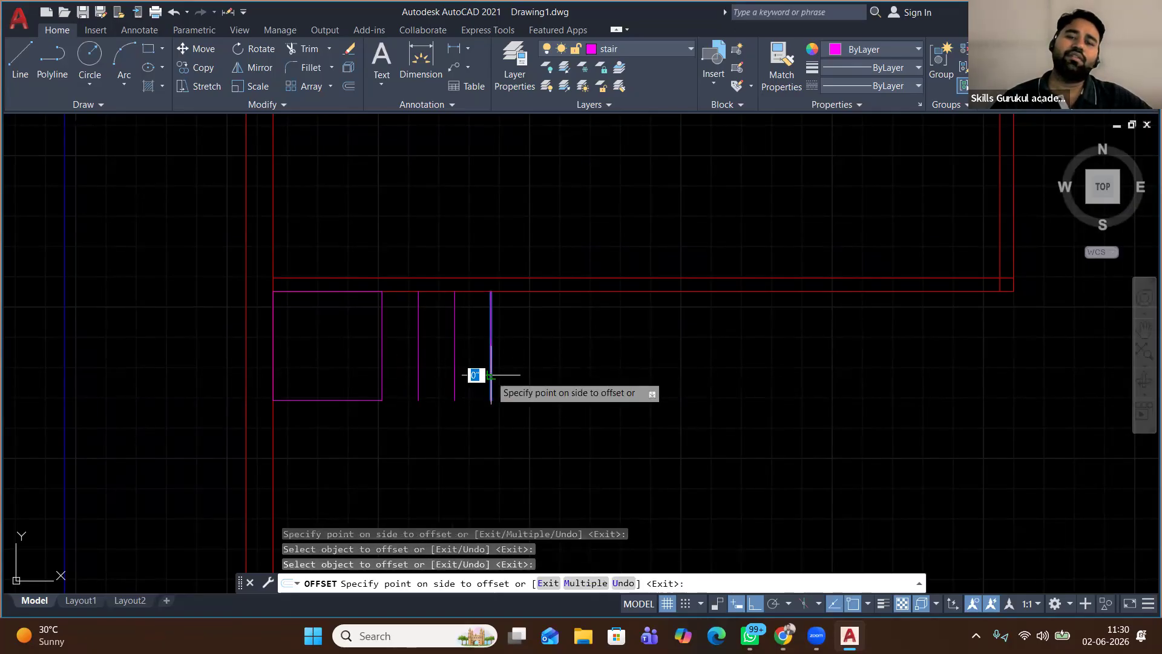
{"action": "left_click", "coordinate": [590, 381]}
{"action": "left_click", "coordinate": [524, 377]}
{"action": "left_click", "coordinate": [527, 378]}
{"action": "left_click", "coordinate": [644, 385]}
{"action": "scroll", "coordinate": [576, 377], "scroll_direction": "down", "scroll_amount": 1}
{"action": "middle_click_drag", "start_coordinate": [697, 380], "coordinate": [565, 373]}
{"action": "left_click", "coordinate": [433, 358]}
{"action": "left_click", "coordinate": [472, 362]}
{"action": "left_click", "coordinate": [458, 363]}
{"action": "left_click", "coordinate": [520, 368]}
{"action": "scroll", "coordinate": [549, 363], "scroll_direction": "down", "scroll_amount": 3}
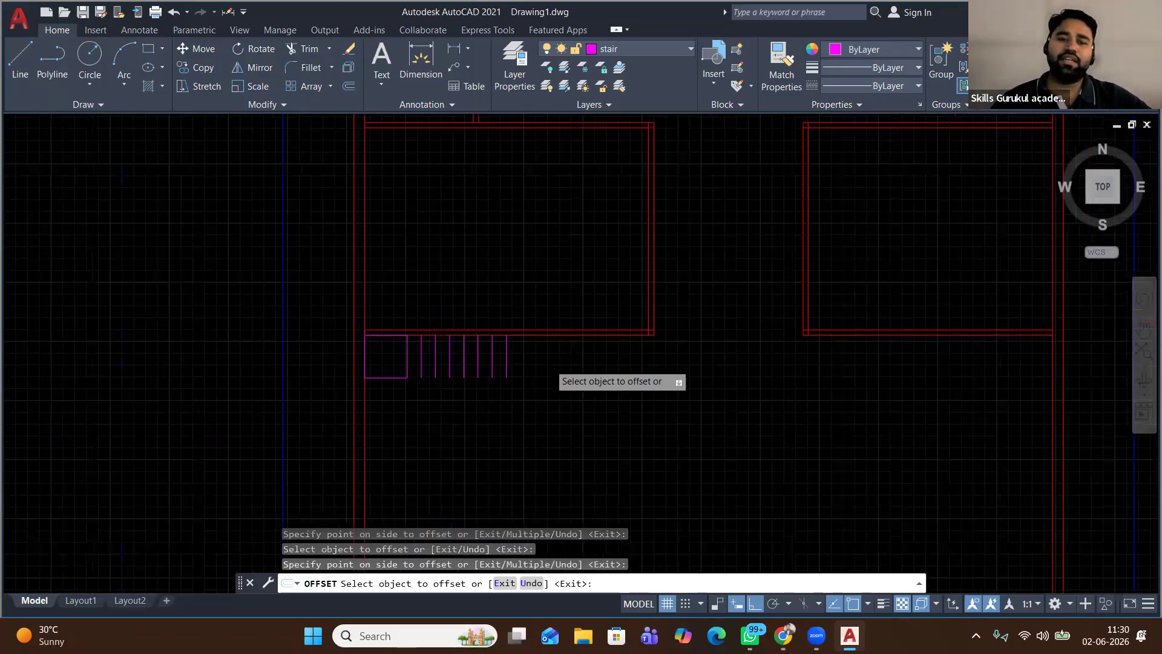
{"action": "scroll", "coordinate": [403, 392], "scroll_direction": "up", "scroll_amount": 5}
Offset the landing's bottom edge repeatedly downward for the lower flight, then end OFFSET
{"action": "left_click", "coordinate": [504, 343]}
{"action": "left_click", "coordinate": [507, 391]}
{"action": "left_click", "coordinate": [509, 365]}
{"action": "left_click", "coordinate": [511, 428]}
{"action": "left_click", "coordinate": [513, 388]}
{"action": "left_click", "coordinate": [515, 488]}
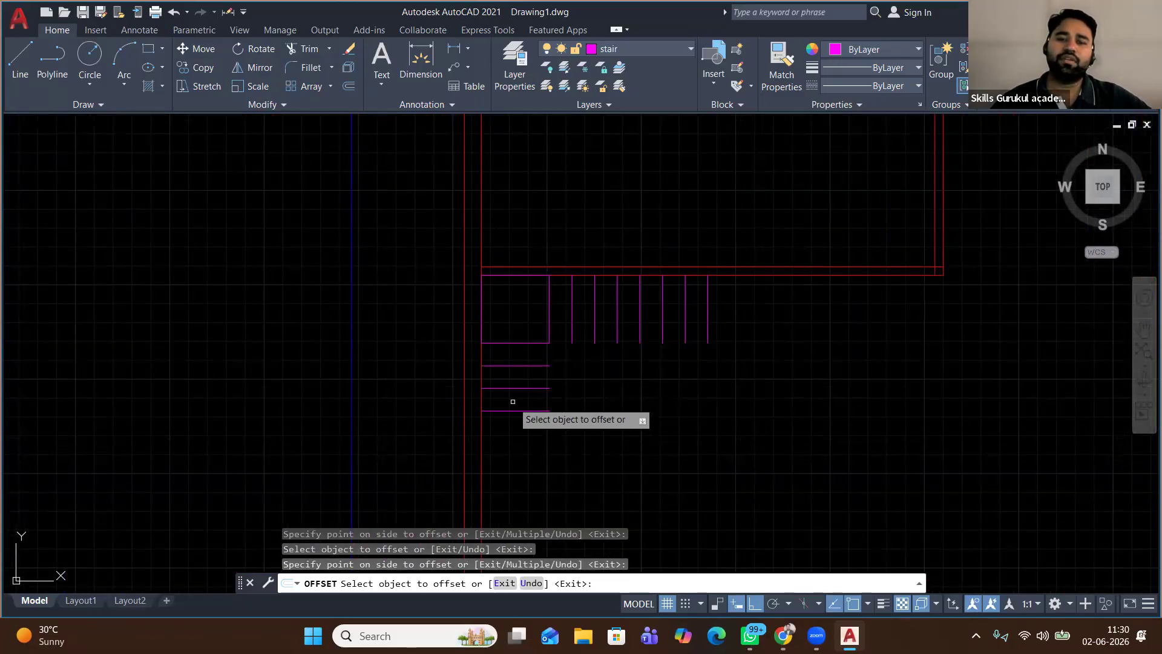
{"action": "left_click", "coordinate": [512, 411]}
{"action": "left_click", "coordinate": [510, 466]}
{"action": "mouse_move", "coordinate": [518, 451]}
{"action": "middle_mouse_down"}
{"action": "mouse_move", "coordinate": [493, 405]}
{"action": "mouse_move", "coordinate": [492, 337]}
{"action": "middle_mouse_up"}
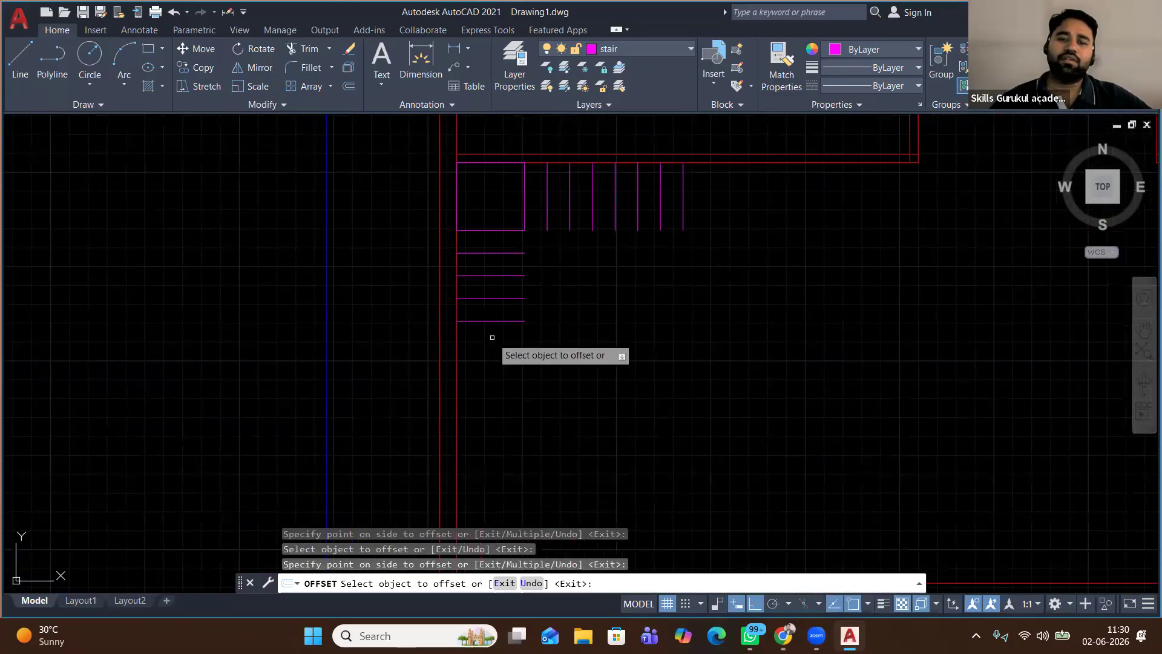
{"action": "left_click", "coordinate": [491, 321]}
{"action": "left_click", "coordinate": [493, 395]}
{"action": "left_click", "coordinate": [484, 343]}
{"action": "left_click", "coordinate": [497, 365]}
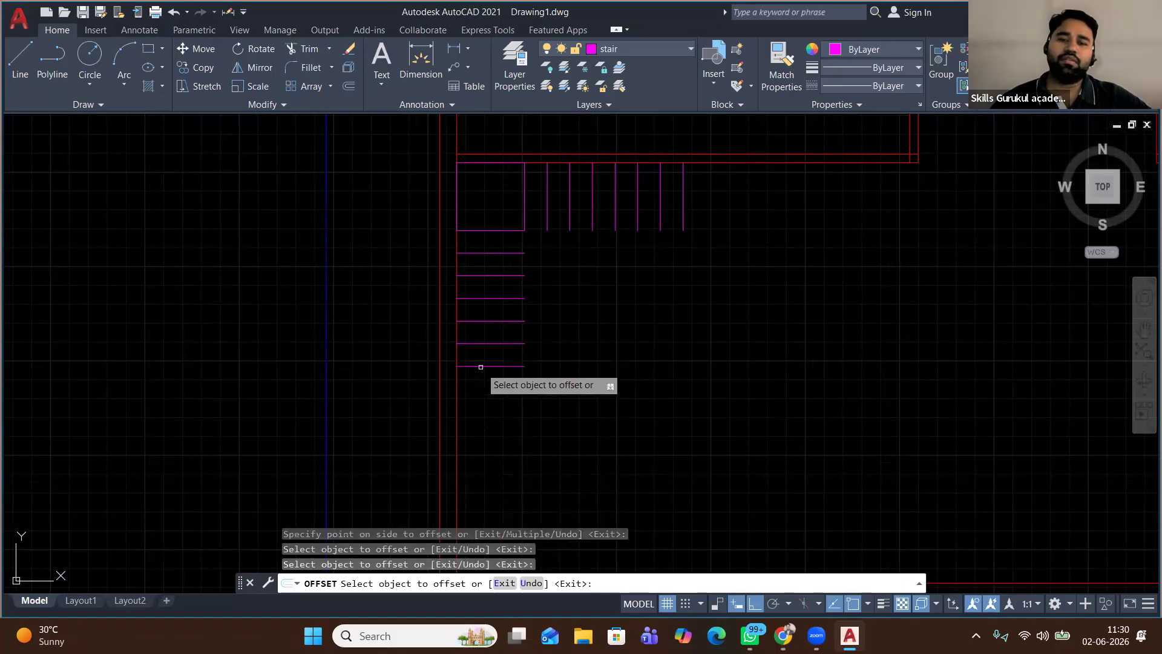
{"action": "left_click", "coordinate": [481, 367]}
{"action": "left_click", "coordinate": [474, 446]}
{"action": "middle_click_drag", "start_coordinate": [475, 446], "coordinate": [464, 366]}
{"action": "left_click", "coordinate": [478, 308]}
{"action": "left_click", "coordinate": [483, 363]}
{"action": "left_click", "coordinate": [484, 333]}
{"action": "left_click", "coordinate": [486, 411]}
{"action": "left_click", "coordinate": [488, 356]}
{"action": "left_click", "coordinate": [487, 397]}
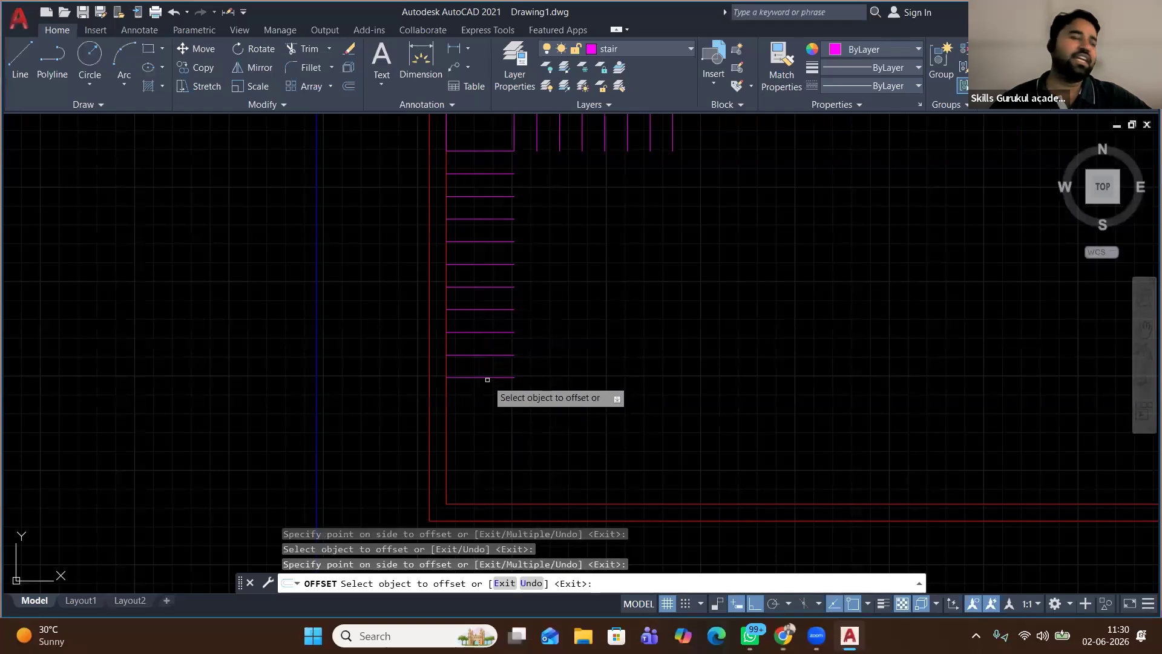
{"action": "right_click", "coordinate": [560, 266]}
{"action": "left_click", "coordinate": [581, 275]}
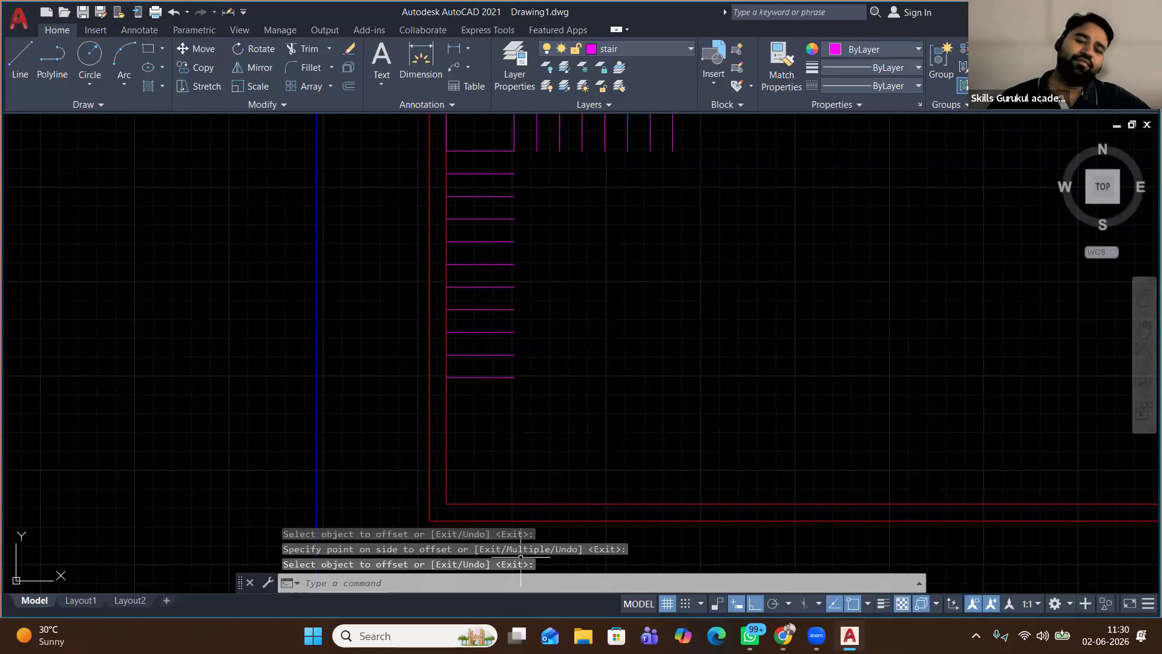
{"action": "left_click", "coordinate": [401, 635]}
Launch Windows Calculator and enter 120
{"action": "type", "text": "cal"}
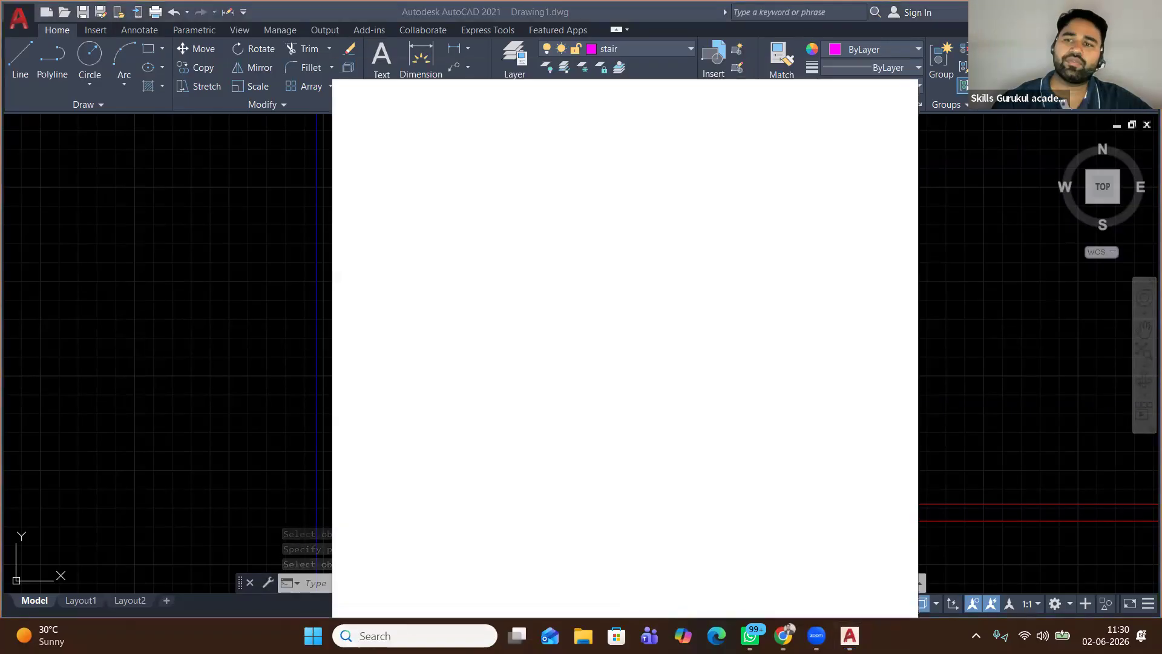
{"action": "key", "text": "Return"}
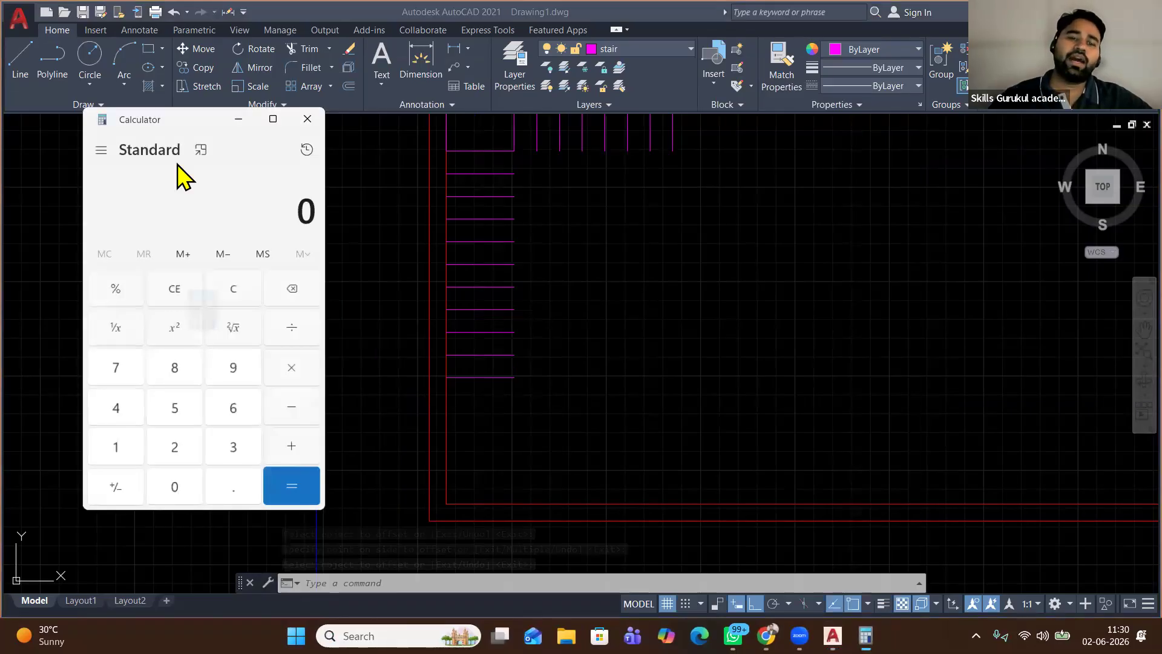
{"action": "left_click", "coordinate": [110, 459]}
{"action": "left_click", "coordinate": [168, 455]}
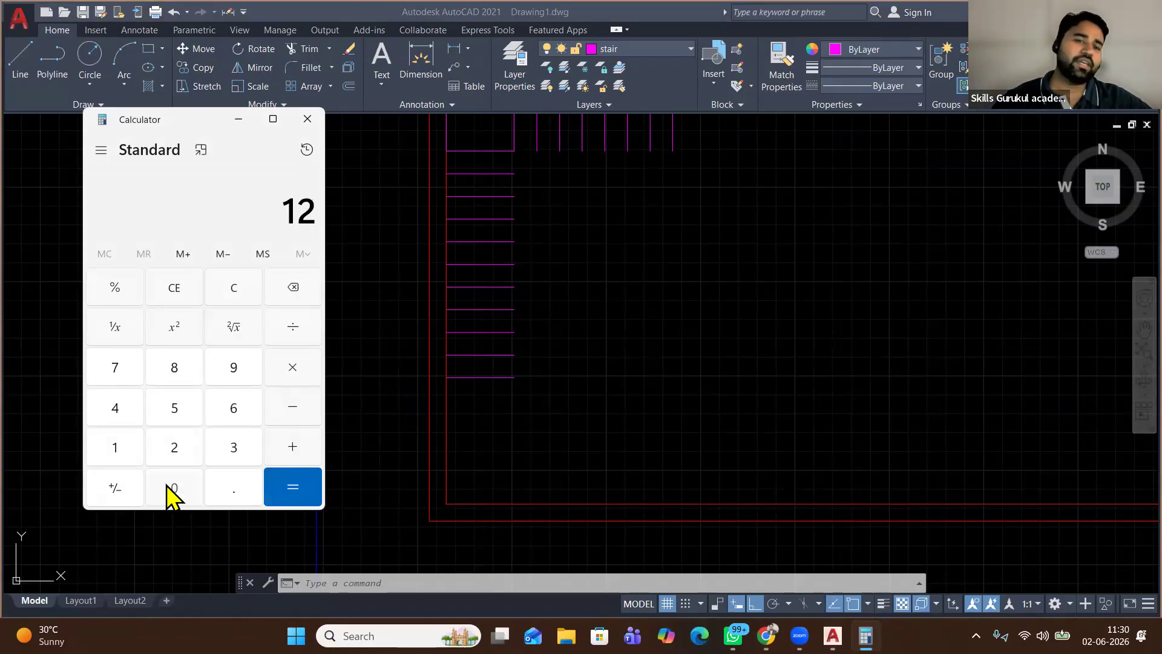
{"action": "left_click", "coordinate": [164, 484]}
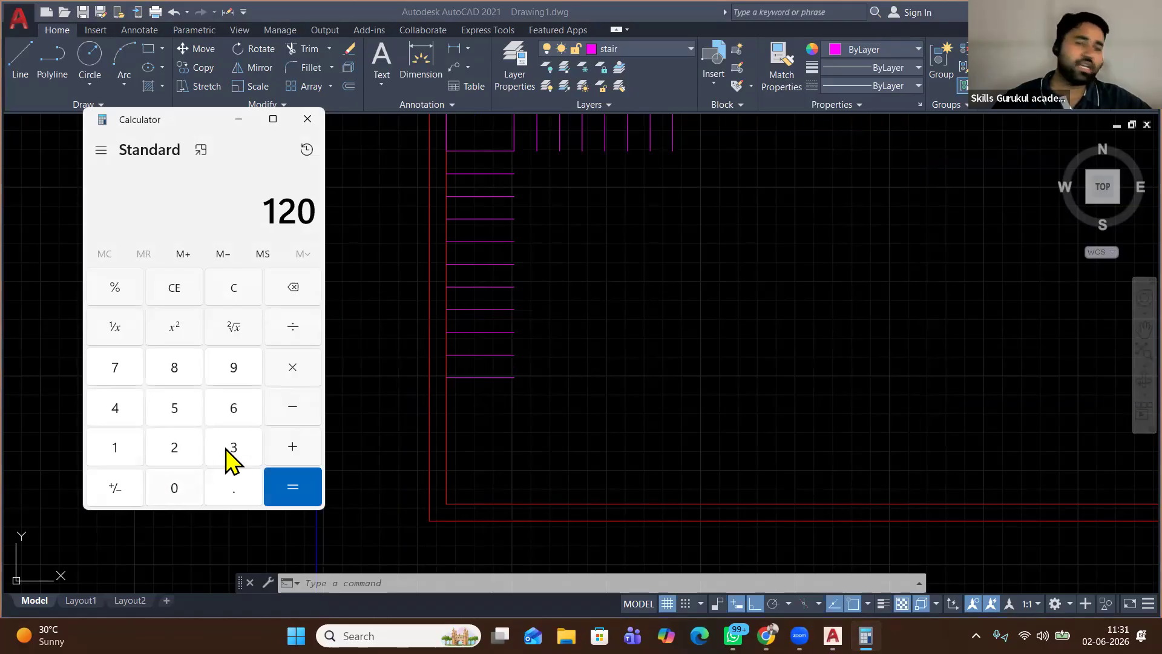
Compute 120 + 6 = 126, then start dividing the result
{"action": "left_click", "coordinate": [275, 449]}
{"action": "left_click", "coordinate": [240, 413]}
{"action": "left_click", "coordinate": [299, 491]}
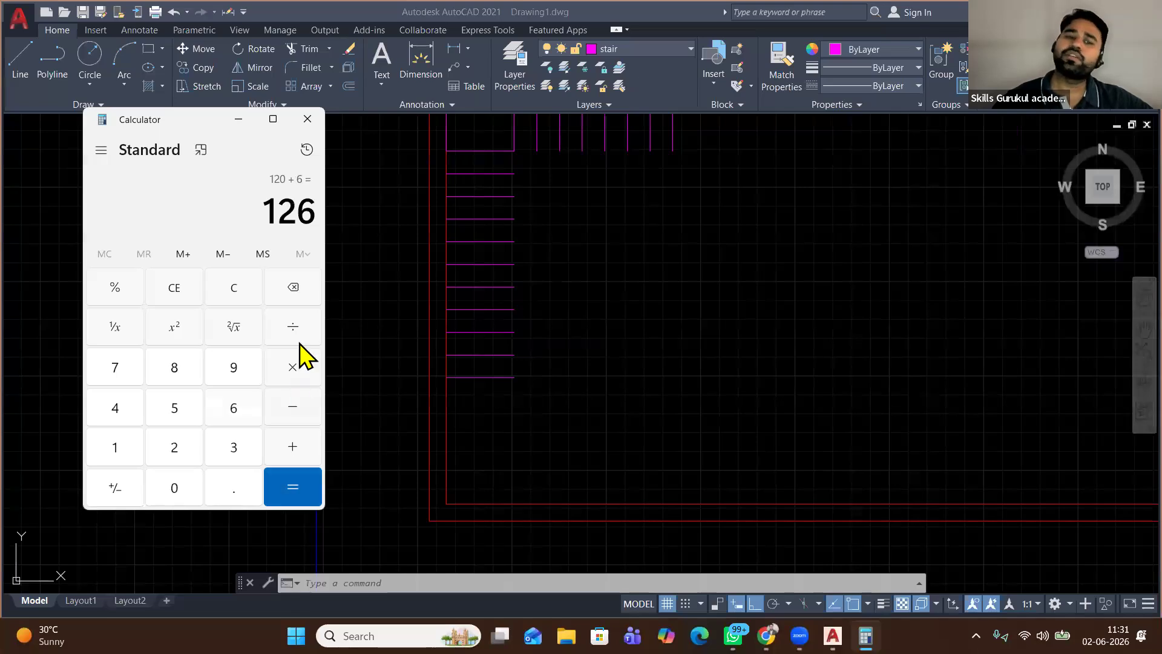
{"action": "left_click", "coordinate": [291, 329]}
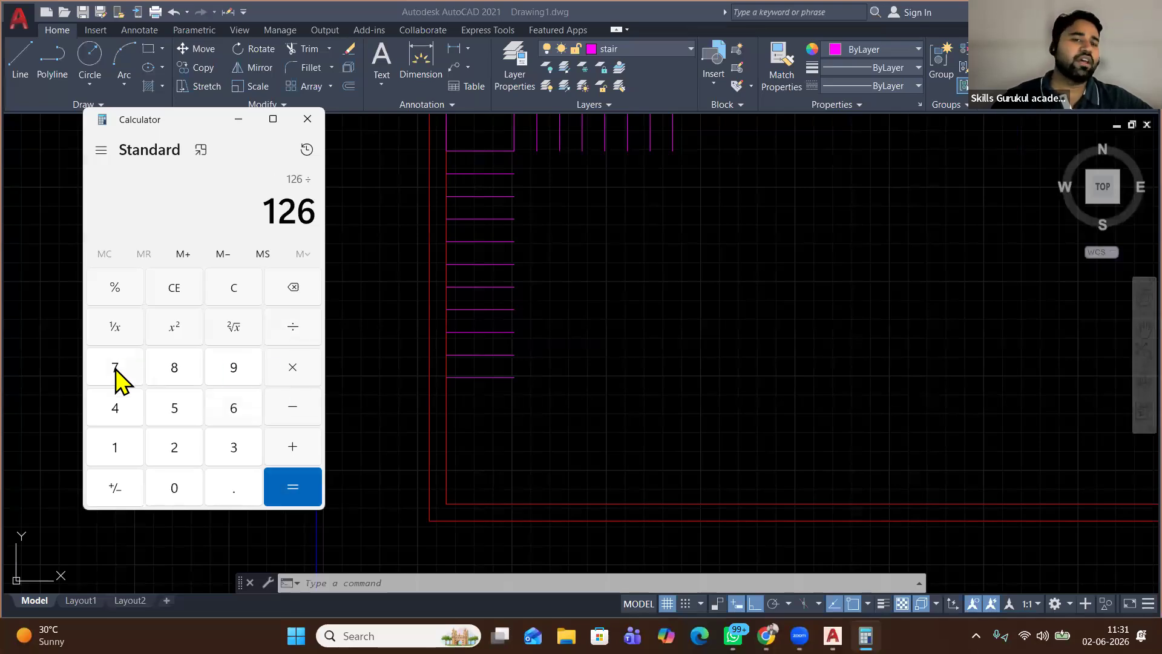
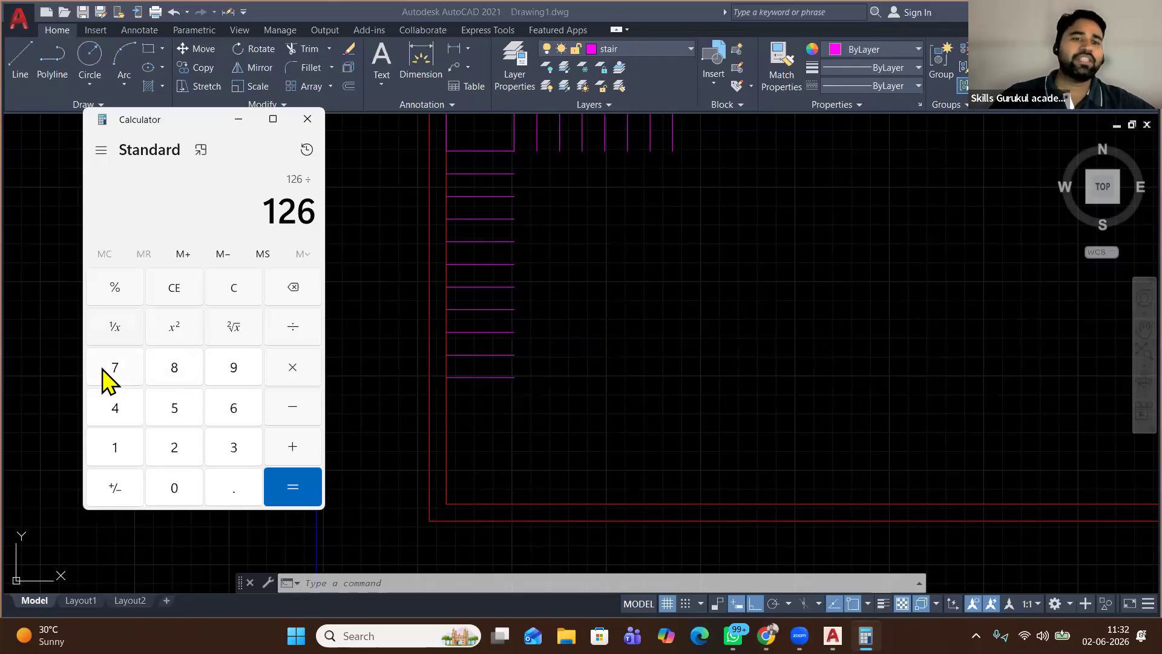
Finish the Calculator division 126 ÷ 7 to get 18
{"action": "left_click", "coordinate": [112, 369]}
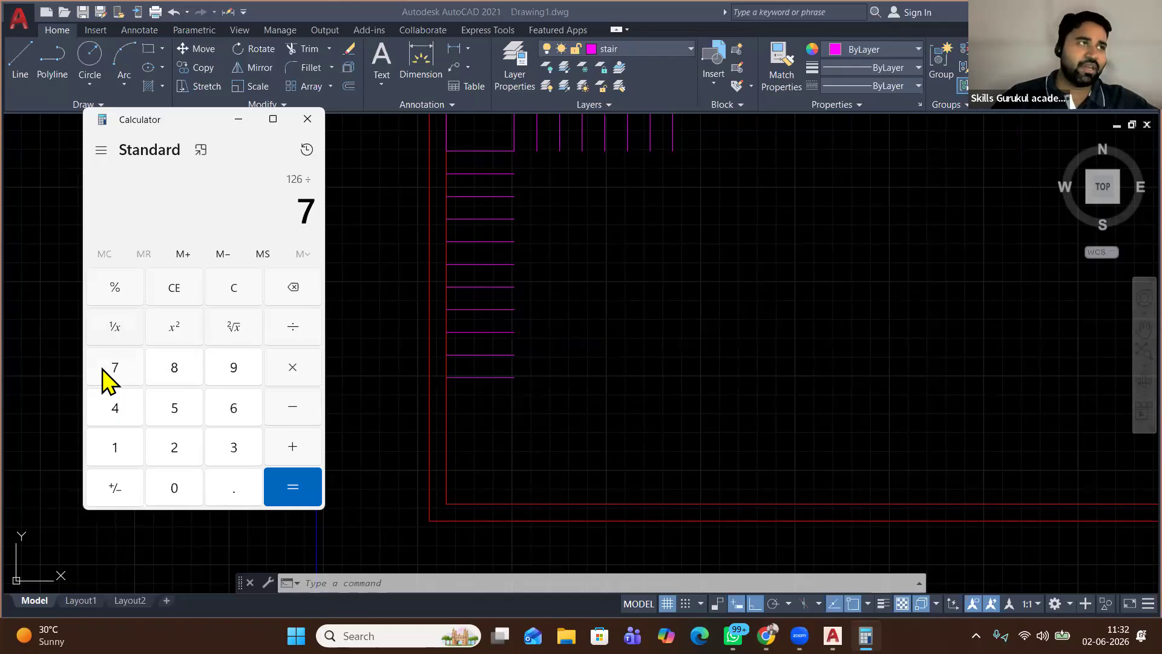
{"action": "left_click", "coordinate": [302, 488]}
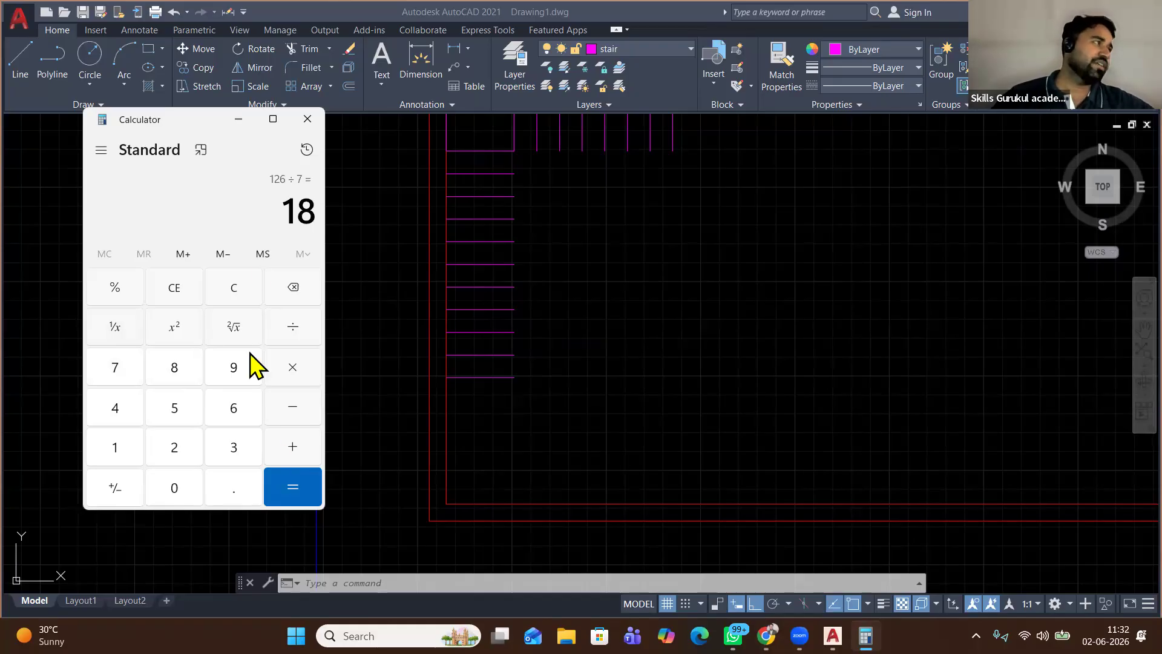
Close Calculator and pan the drawing toward the stair
{"action": "left_click", "coordinate": [314, 118]}
{"action": "left_click", "coordinate": [595, 217]}
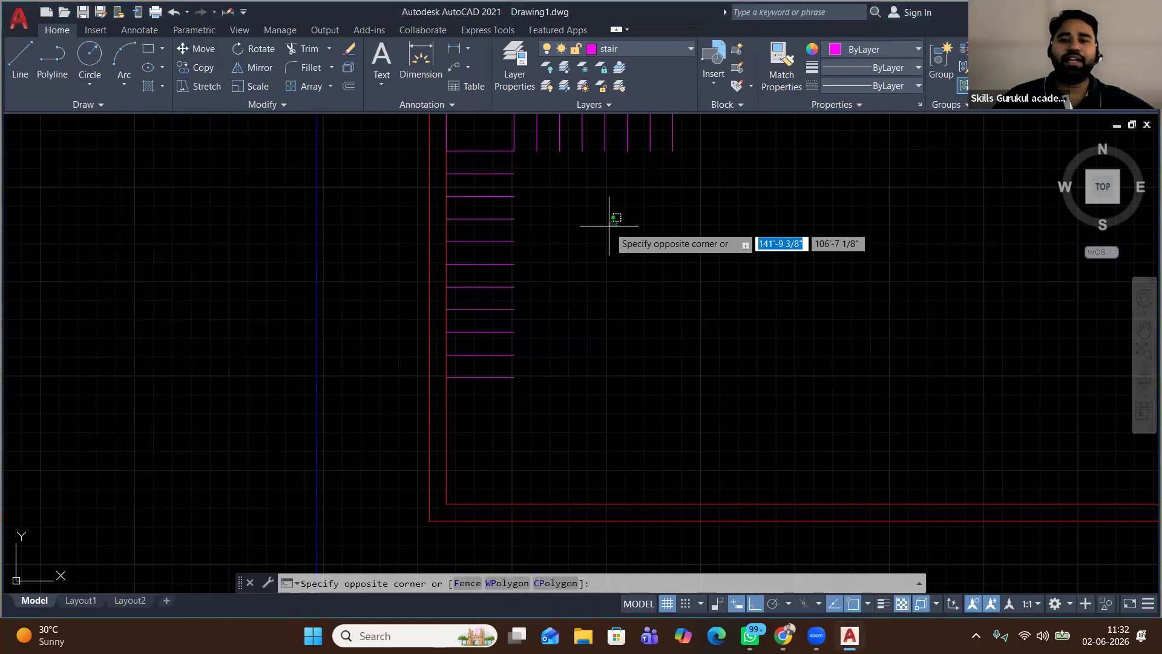
{"action": "left_click", "coordinate": [625, 197]}
{"action": "middle_click_drag", "start_coordinate": [625, 197], "coordinate": [615, 248]}
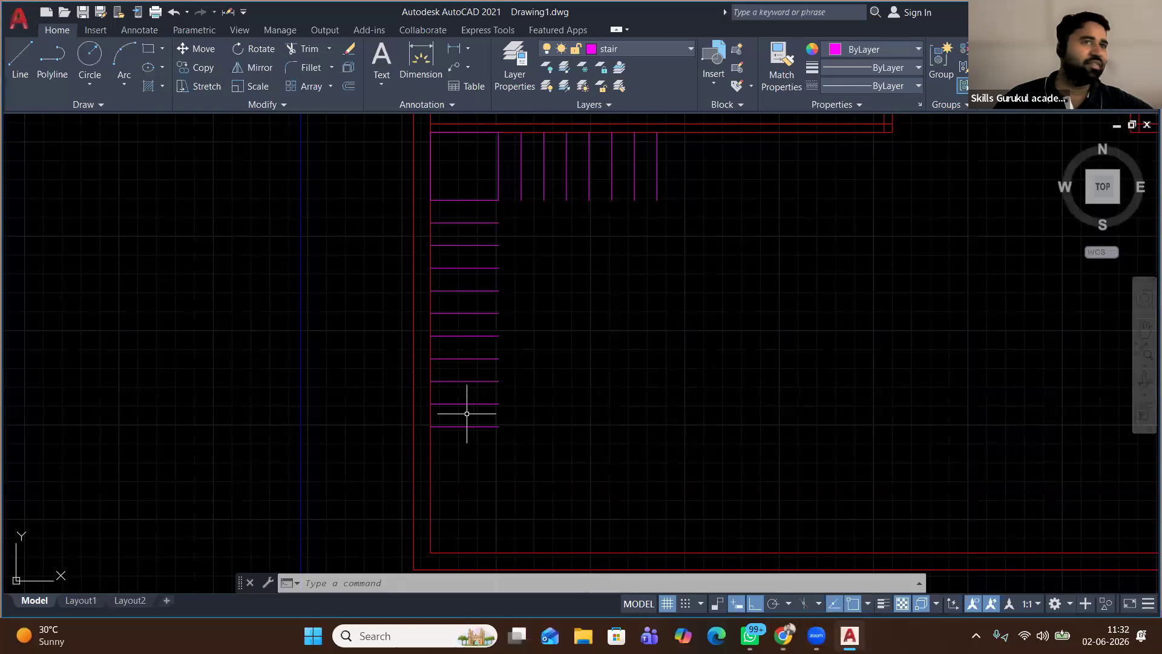
Draw a line from the lowest tread up to the top treads and right to the last riser
{"action": "left_click", "coordinate": [28, 53]}
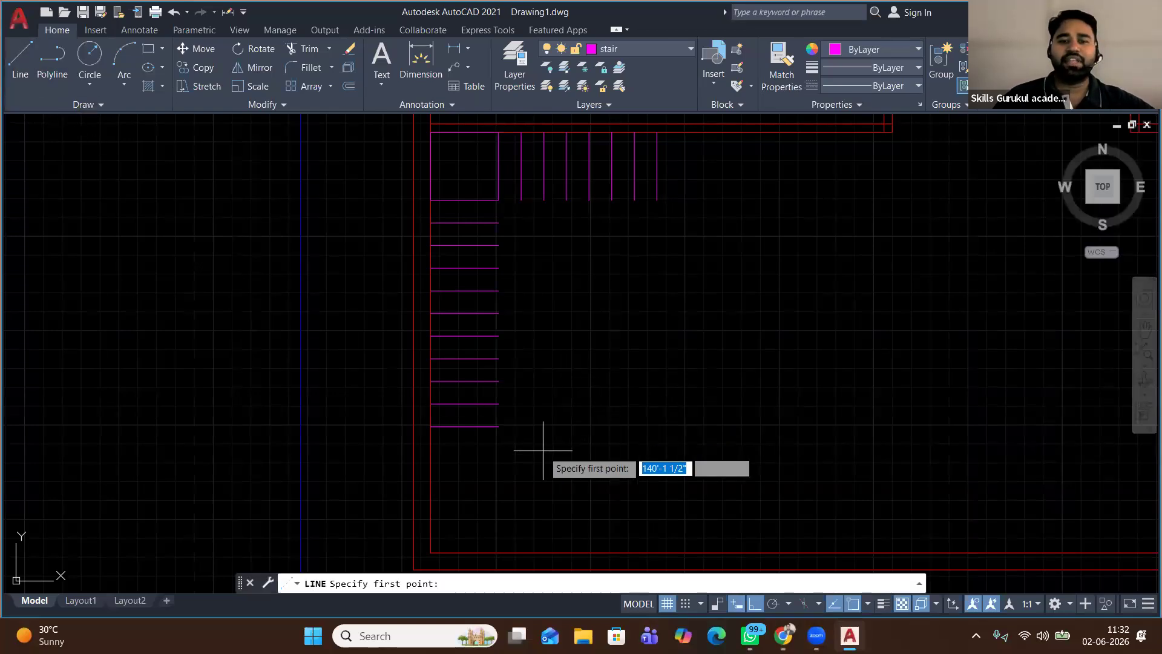
{"action": "left_click", "coordinate": [498, 426]}
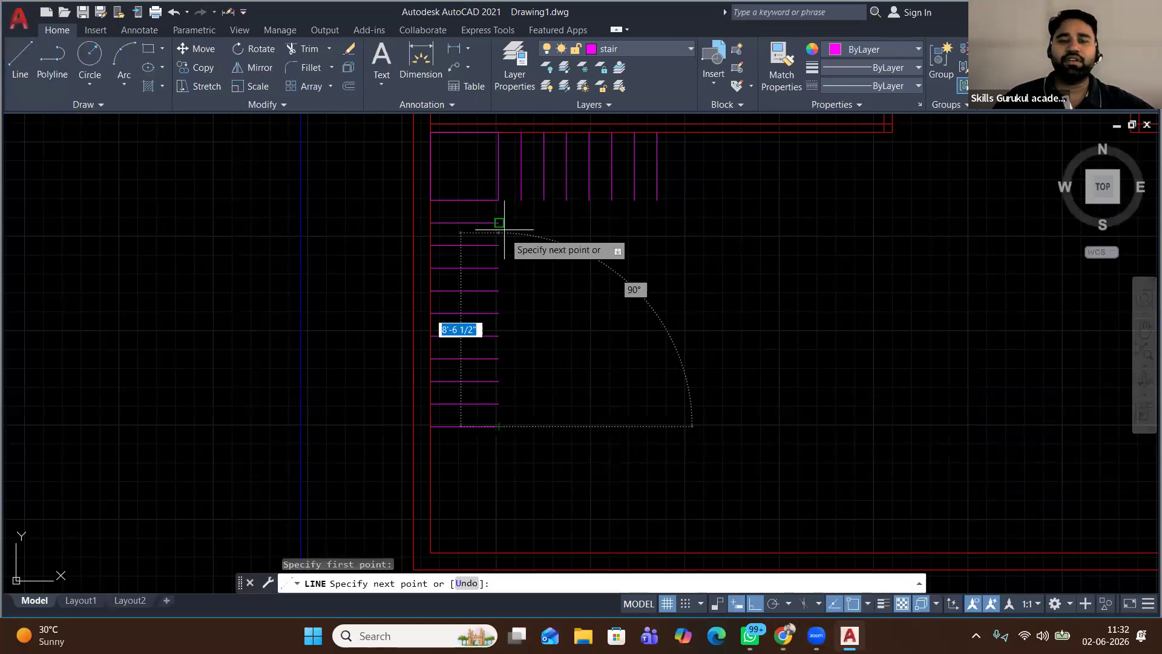
{"action": "left_click", "coordinate": [498, 200]}
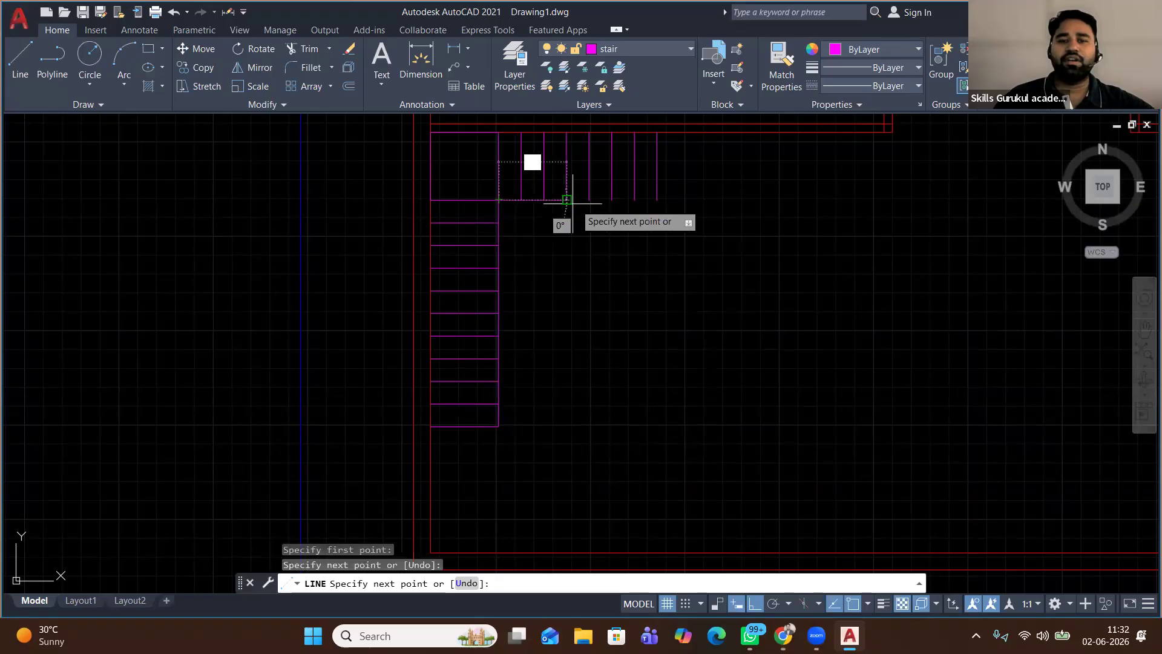
{"action": "left_click", "coordinate": [656, 199]}
{"action": "right_click", "coordinate": [732, 191]}
{"action": "left_click", "coordinate": [764, 197]}
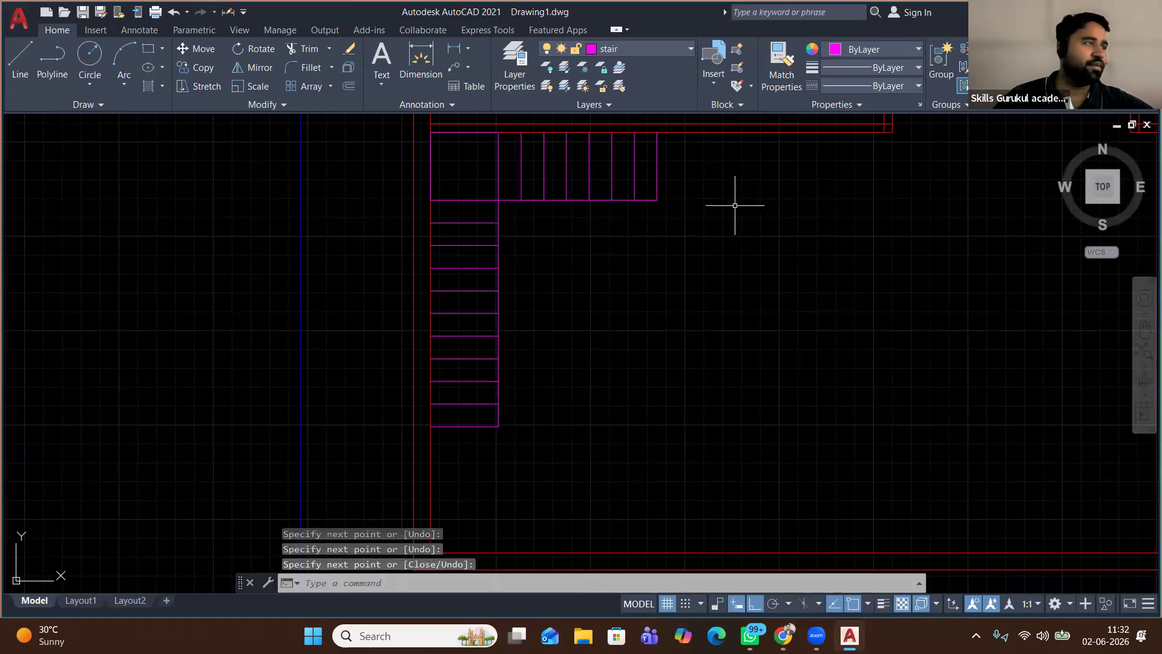
{"action": "scroll", "coordinate": [669, 228], "scroll_direction": "down", "scroll_amount": 1}
{"action": "middle_click_drag", "start_coordinate": [715, 237], "coordinate": [588, 246]}
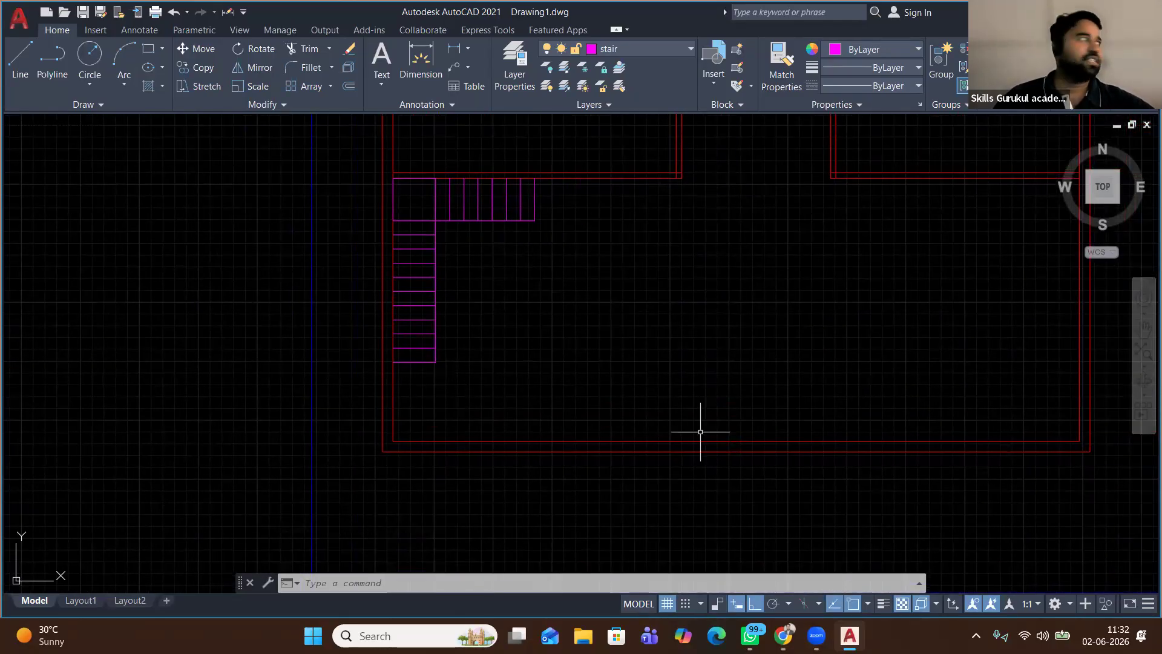
{"action": "middle_click_drag", "start_coordinate": [596, 317], "coordinate": [482, 356]}
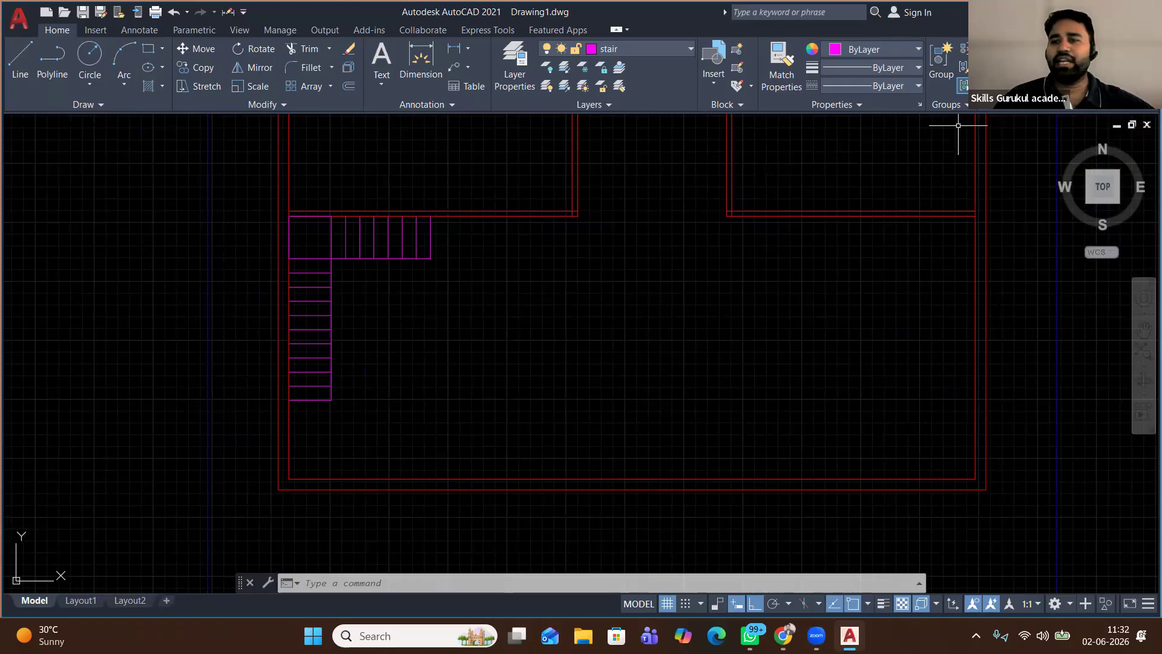
Create a new layer named 'hidden' with yellow colour 51
{"action": "left_click", "coordinate": [634, 49]}
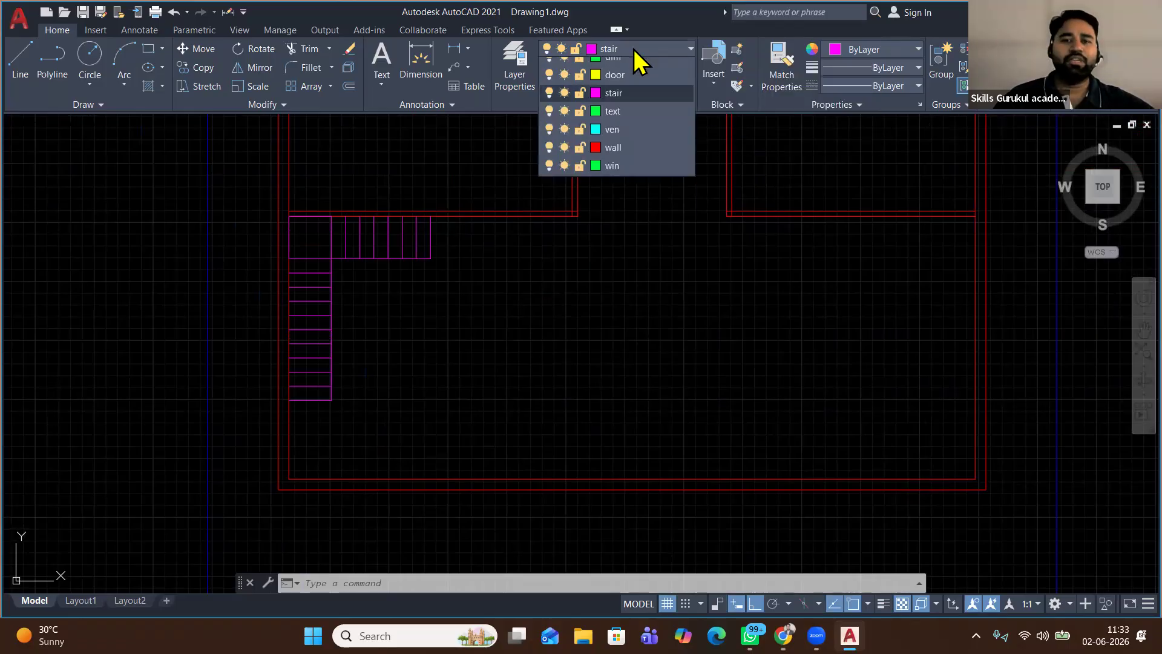
{"action": "left_click", "coordinate": [513, 63]}
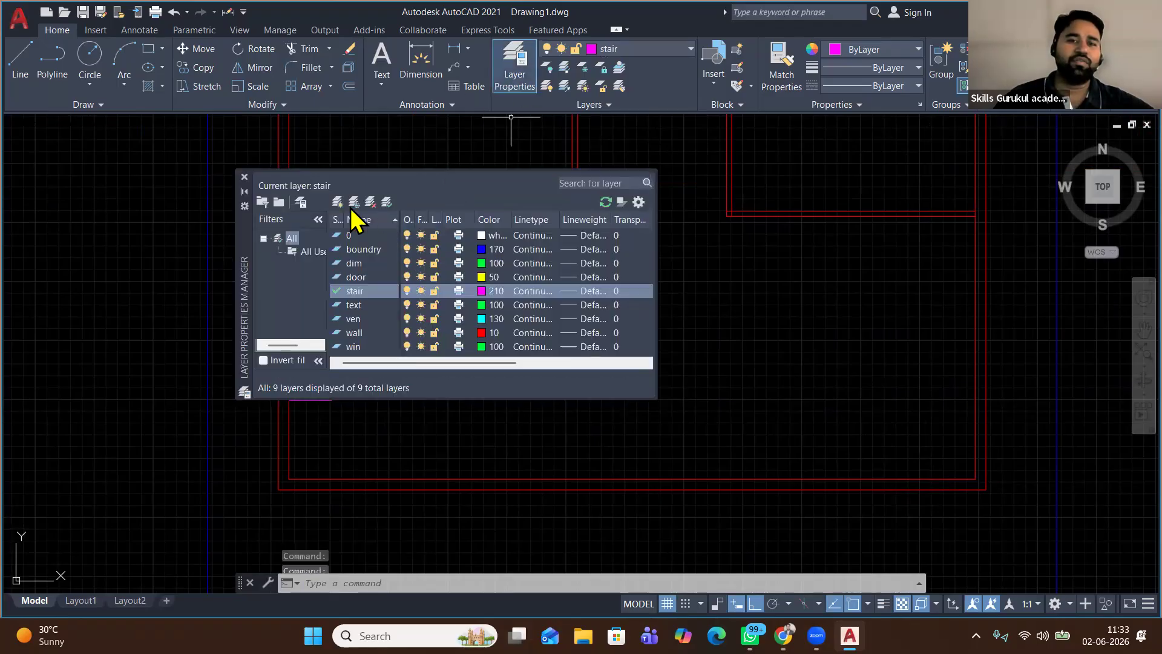
{"action": "left_click", "coordinate": [337, 201]}
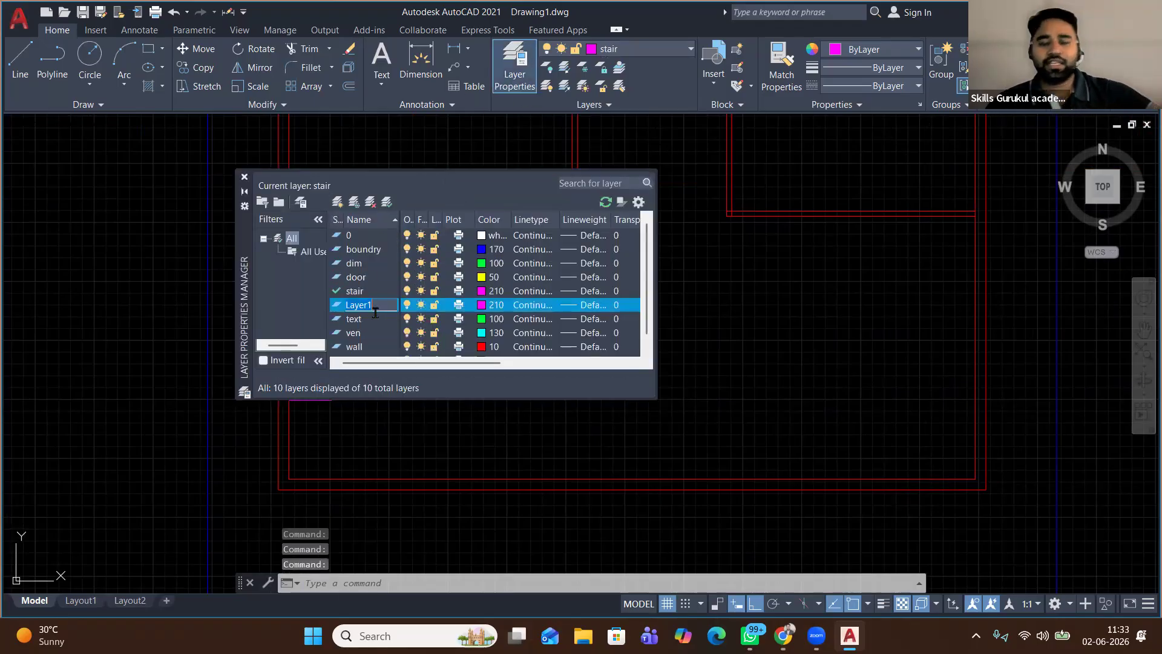
{"action": "type", "text": "hidden"}
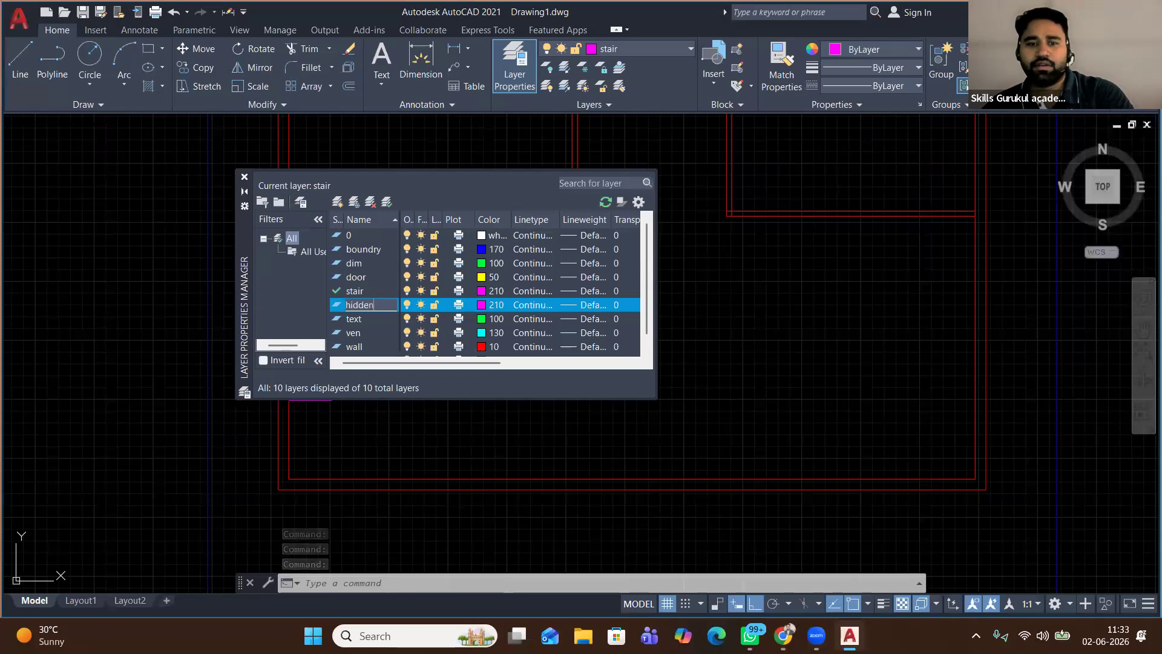
{"action": "key", "text": "Return"}
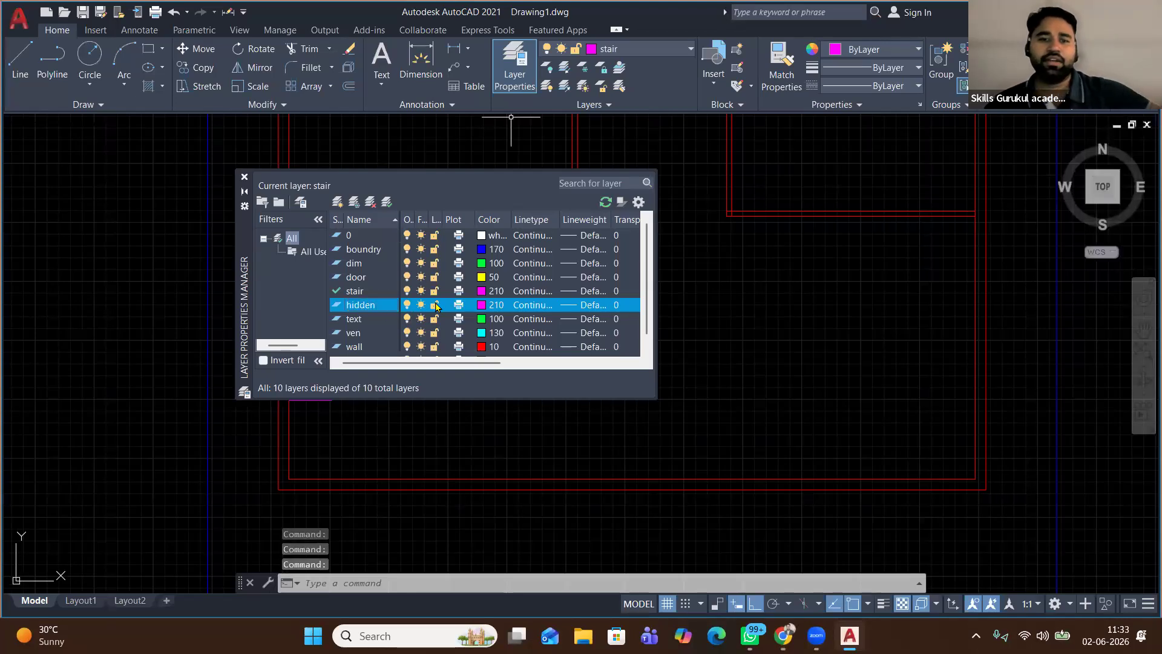
{"action": "left_click", "coordinate": [493, 305]}
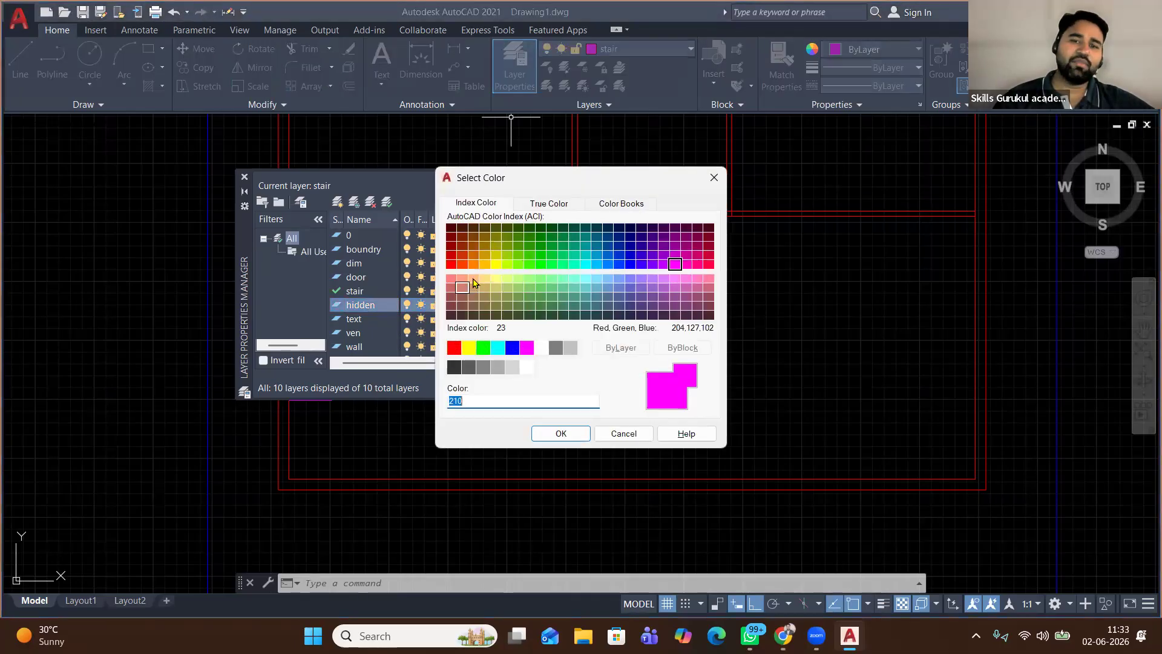
{"action": "left_click", "coordinate": [496, 279]}
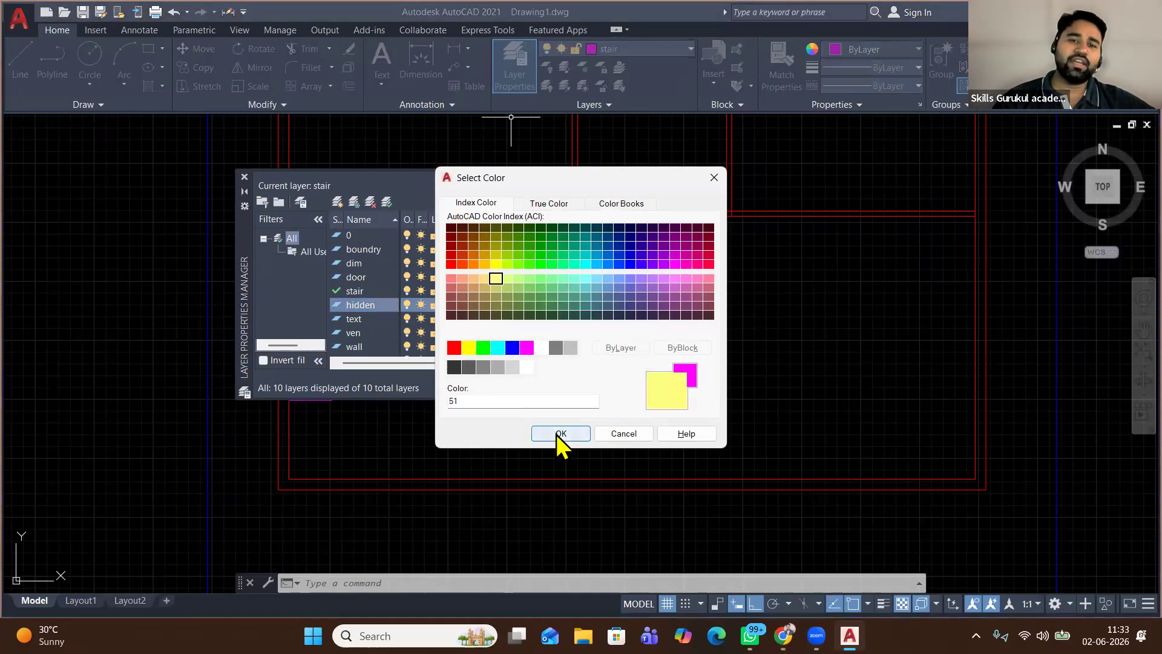
{"action": "left_click", "coordinate": [559, 433]}
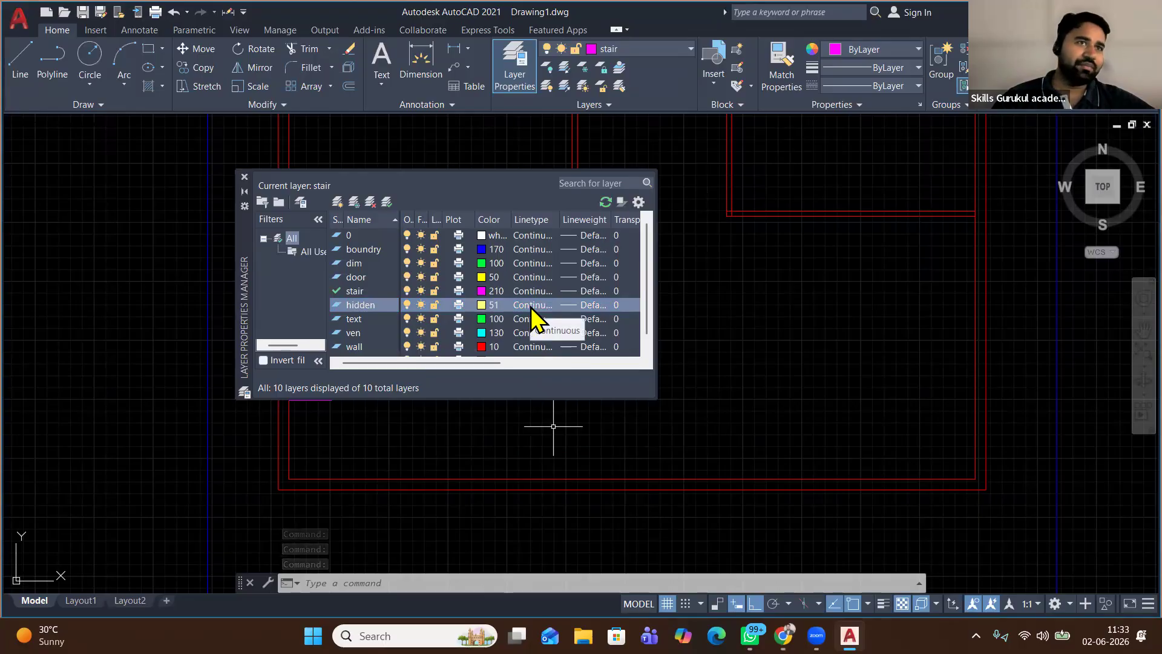
Load the HIDDEN linetype and assign it to the hidden layer
{"action": "left_click", "coordinate": [531, 306]}
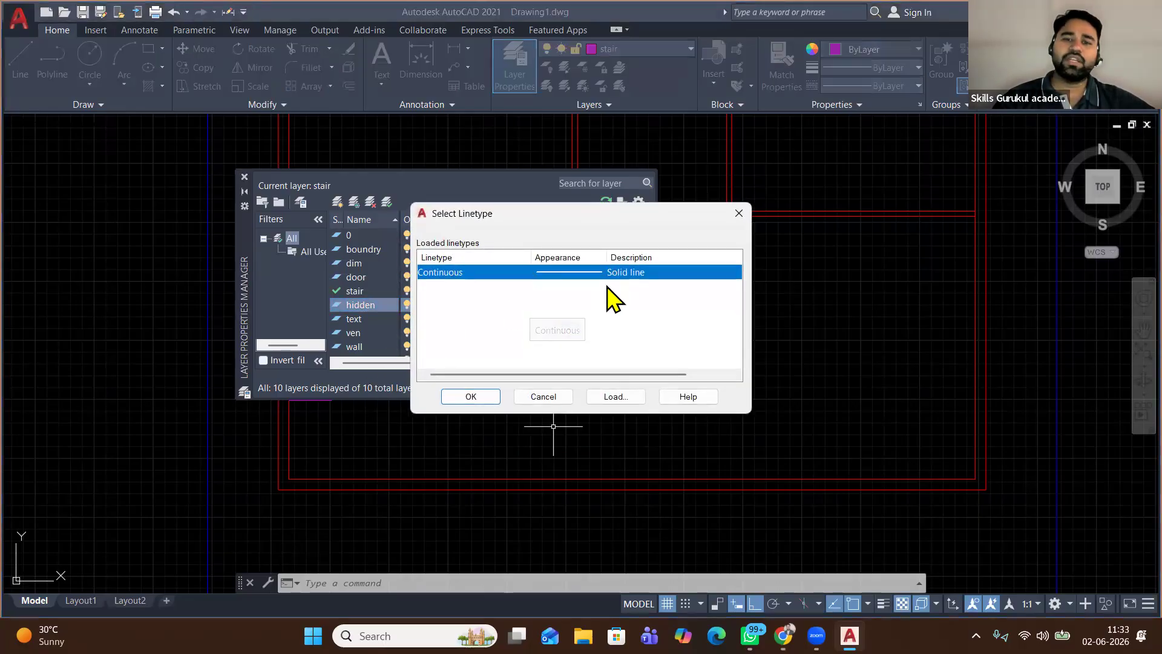
{"action": "left_click", "coordinate": [615, 398]}
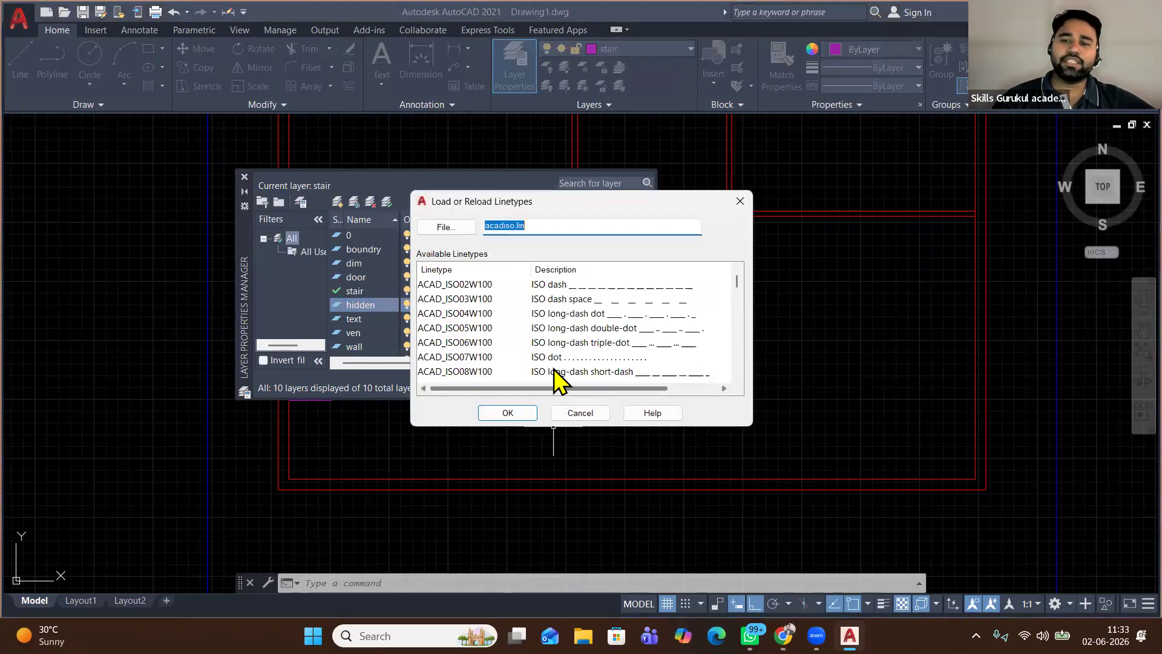
{"action": "scroll", "coordinate": [469, 319], "scroll_direction": "down", "scroll_amount": 5}
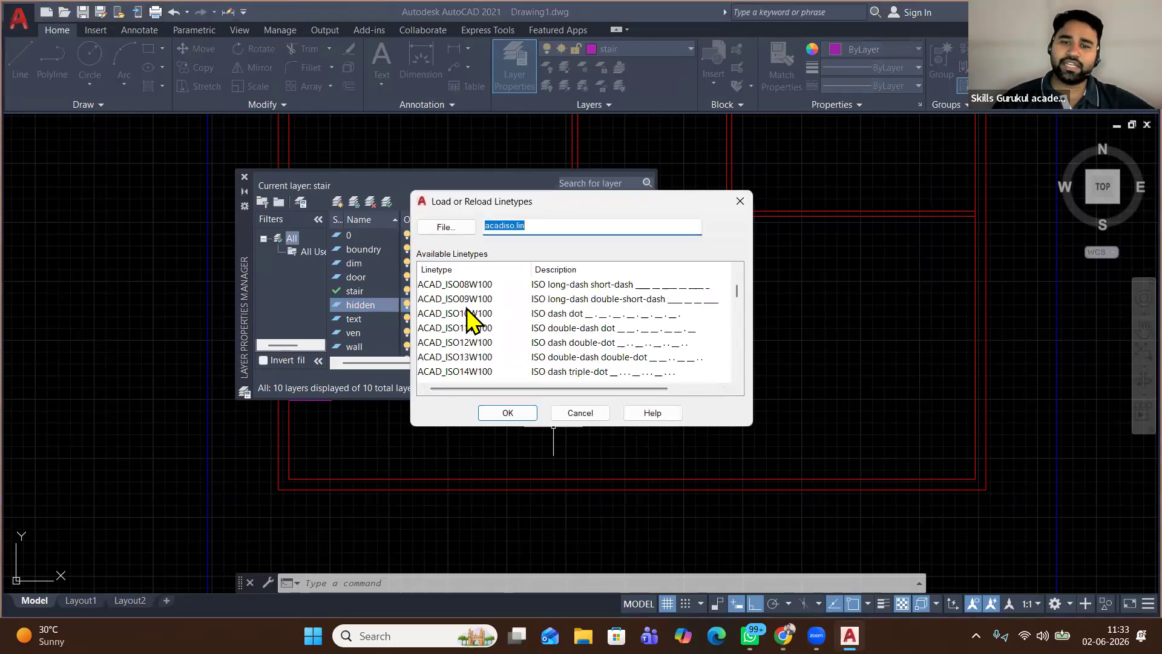
{"action": "scroll", "coordinate": [472, 319], "scroll_direction": "down", "scroll_amount": 6}
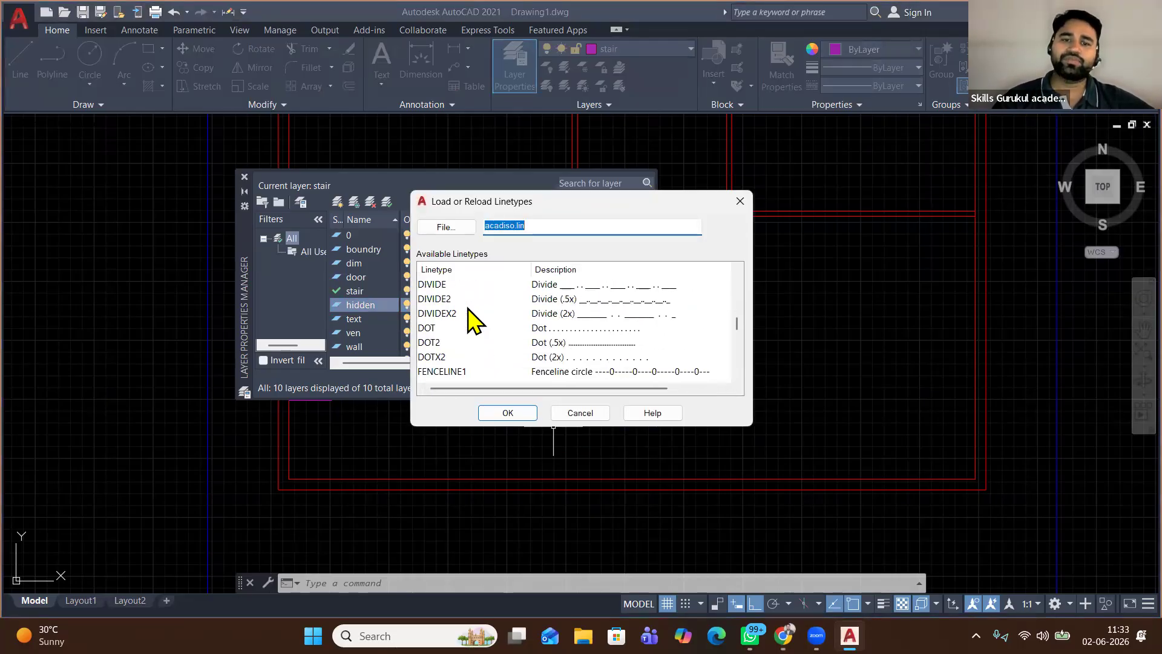
{"action": "left_click", "coordinate": [458, 328]}
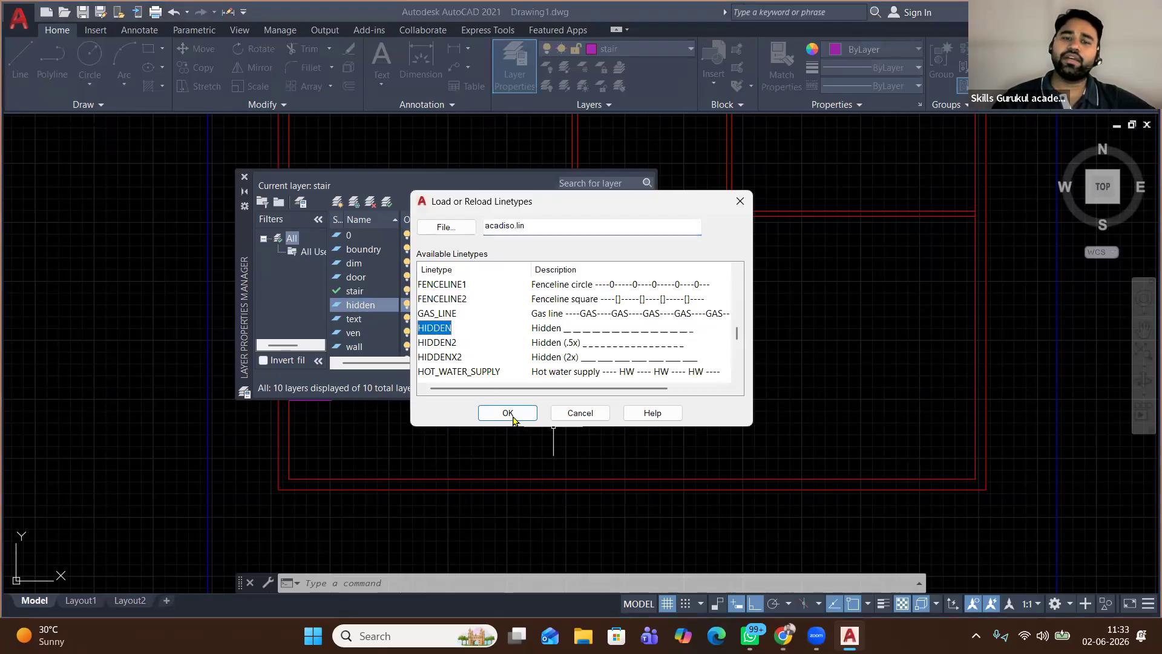
{"action": "left_click", "coordinate": [511, 414]}
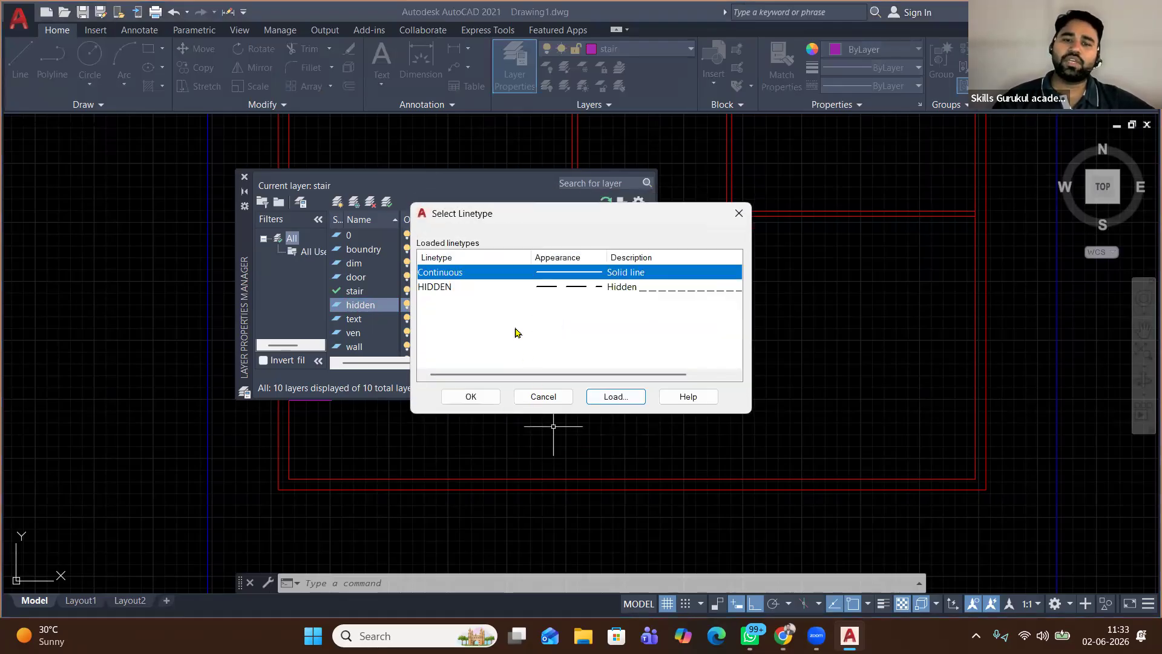
{"action": "left_click", "coordinate": [494, 287]}
{"action": "left_click", "coordinate": [456, 397]}
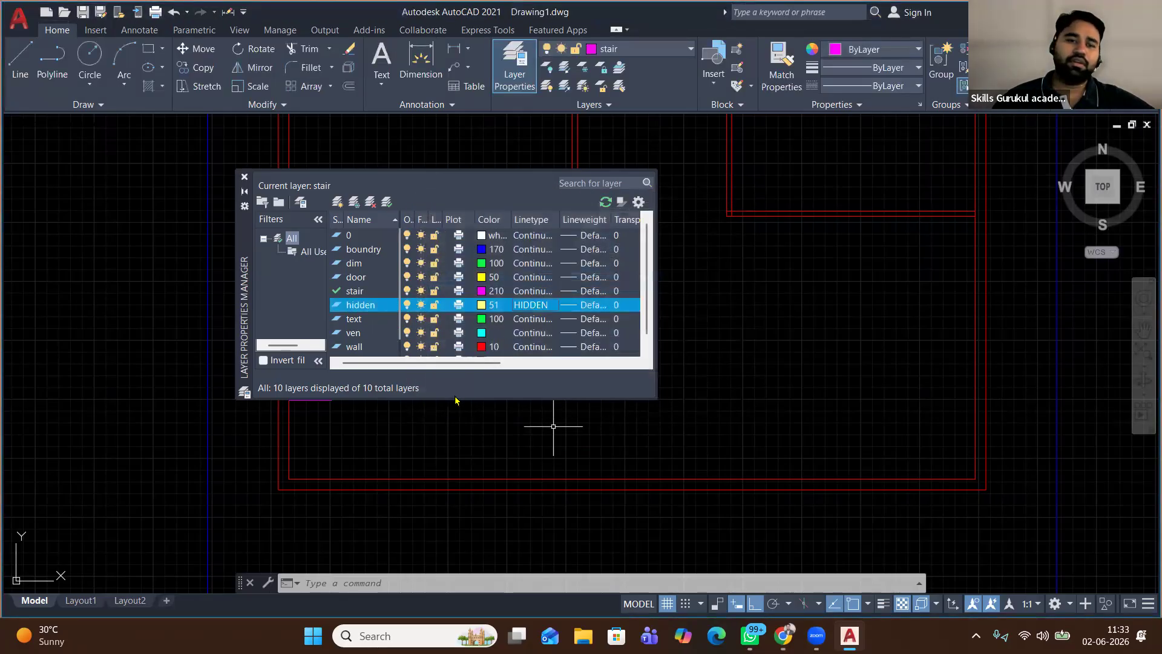
{"action": "left_click", "coordinate": [244, 176]}
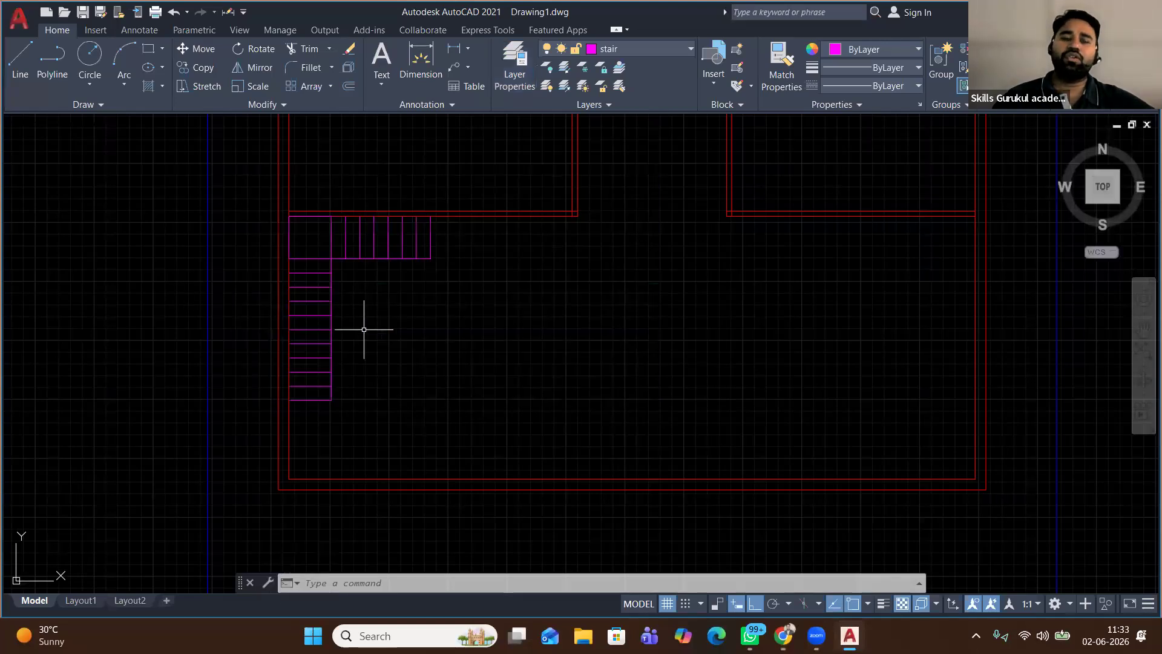
Make hidden the current layer and draw dashed lines from the stair's corner along the bottom wall
{"action": "left_click", "coordinate": [20, 61]}
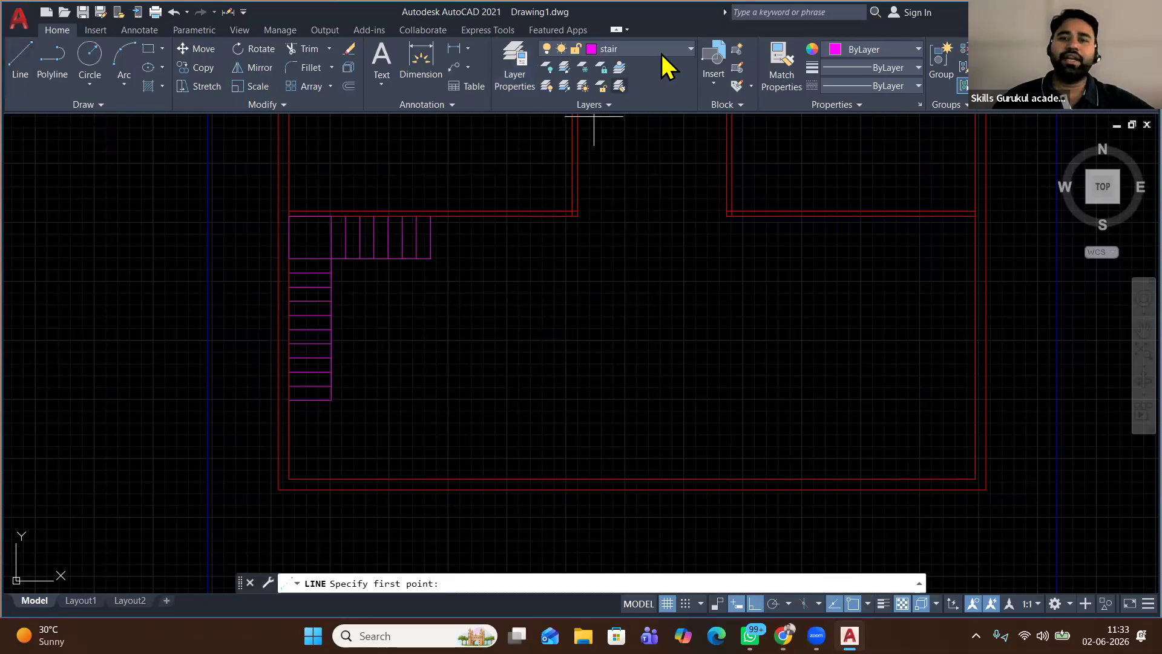
{"action": "left_click", "coordinate": [662, 54]}
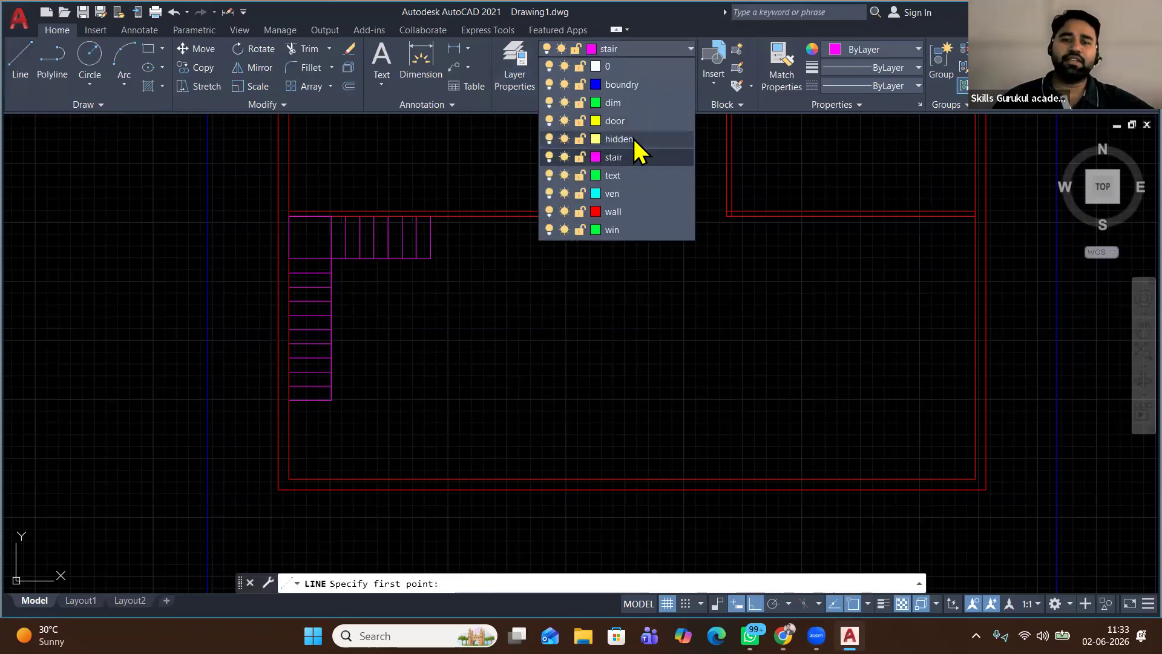
{"action": "left_click", "coordinate": [629, 138]}
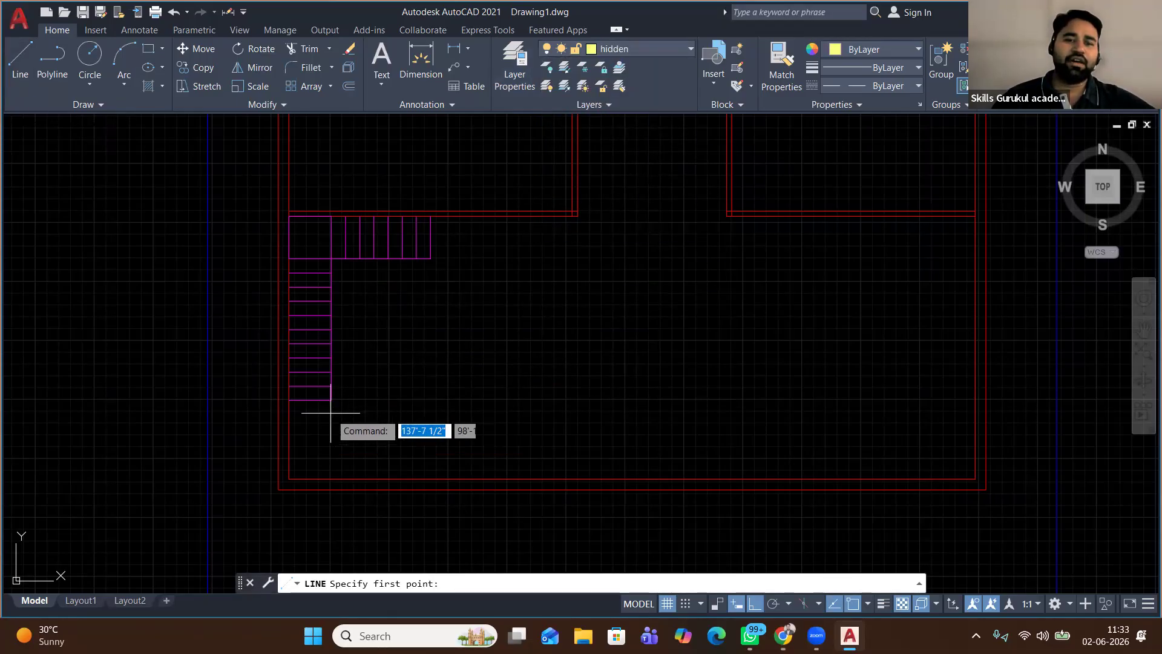
{"action": "left_click", "coordinate": [289, 400]}
{"action": "left_click", "coordinate": [289, 479]}
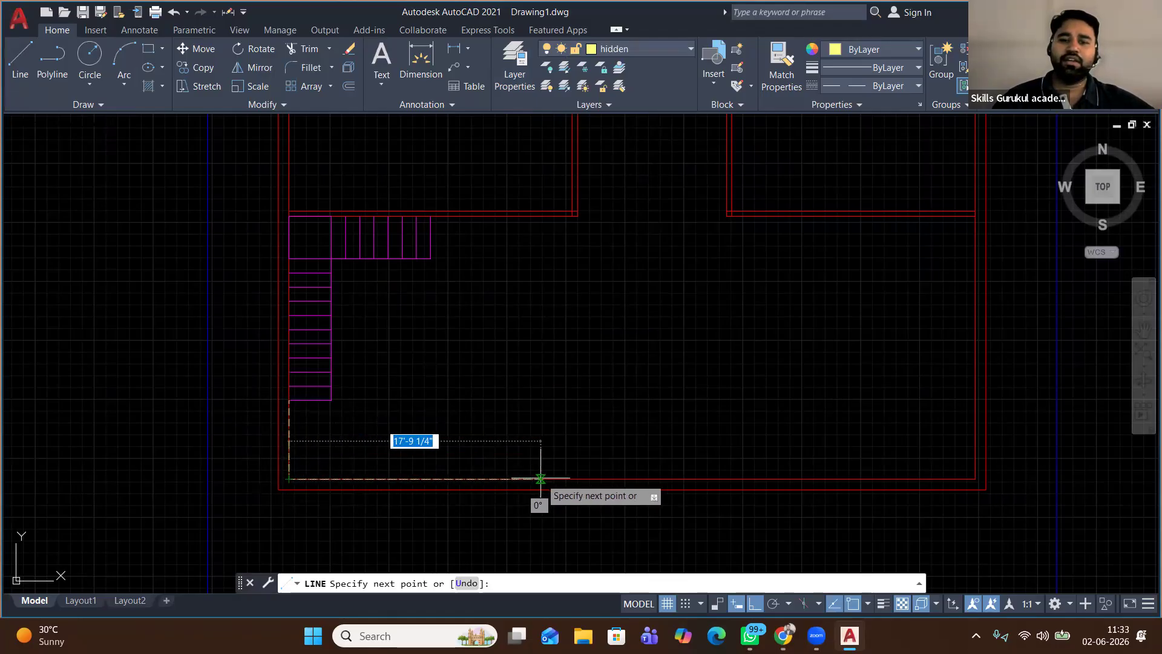
{"action": "left_click", "coordinate": [577, 478]}
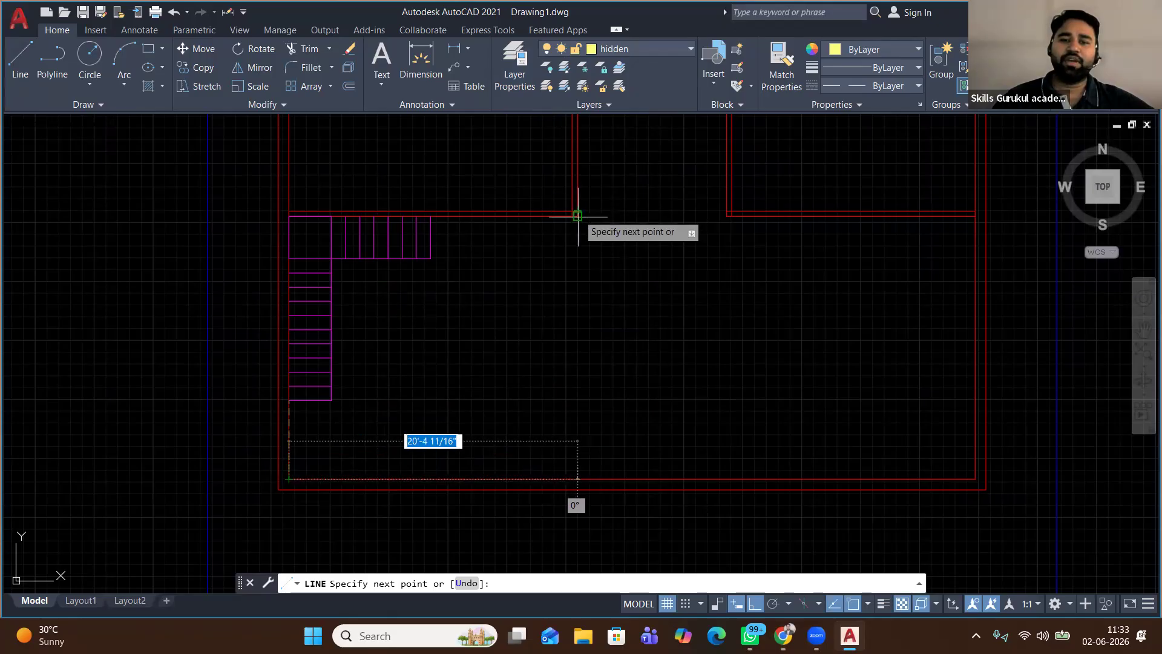
{"action": "left_click", "coordinate": [577, 478]}
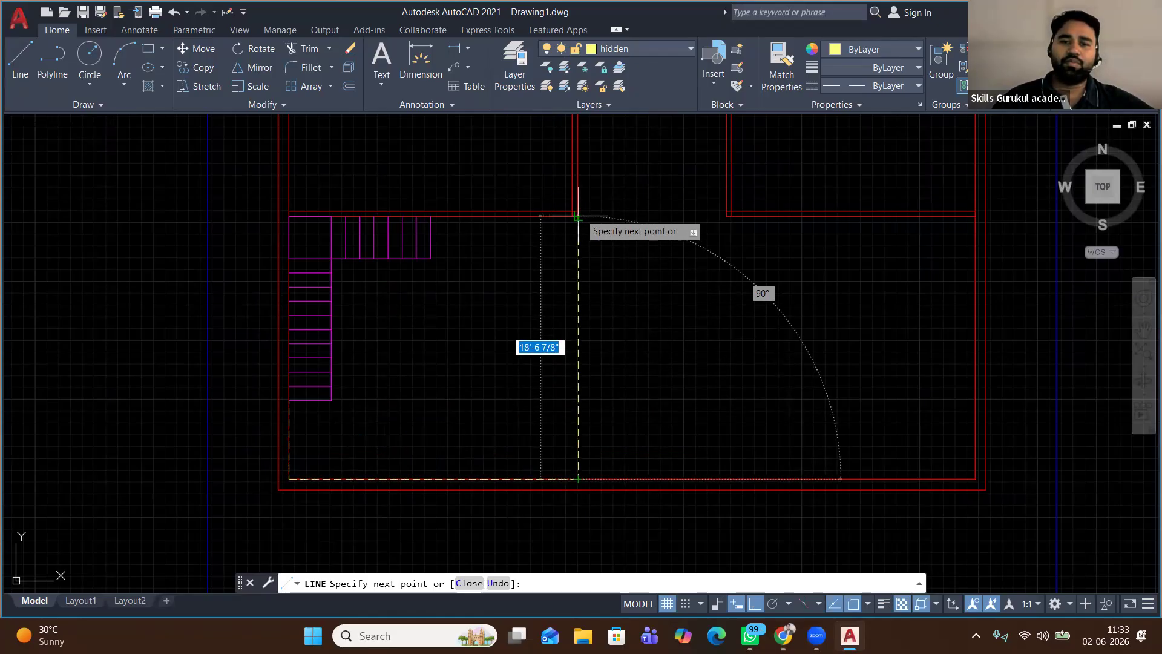
Continue the dashed outline up the wall and around the stair's inner corners back to the start
{"action": "left_click", "coordinate": [578, 216]}
{"action": "left_click", "coordinate": [430, 216]}
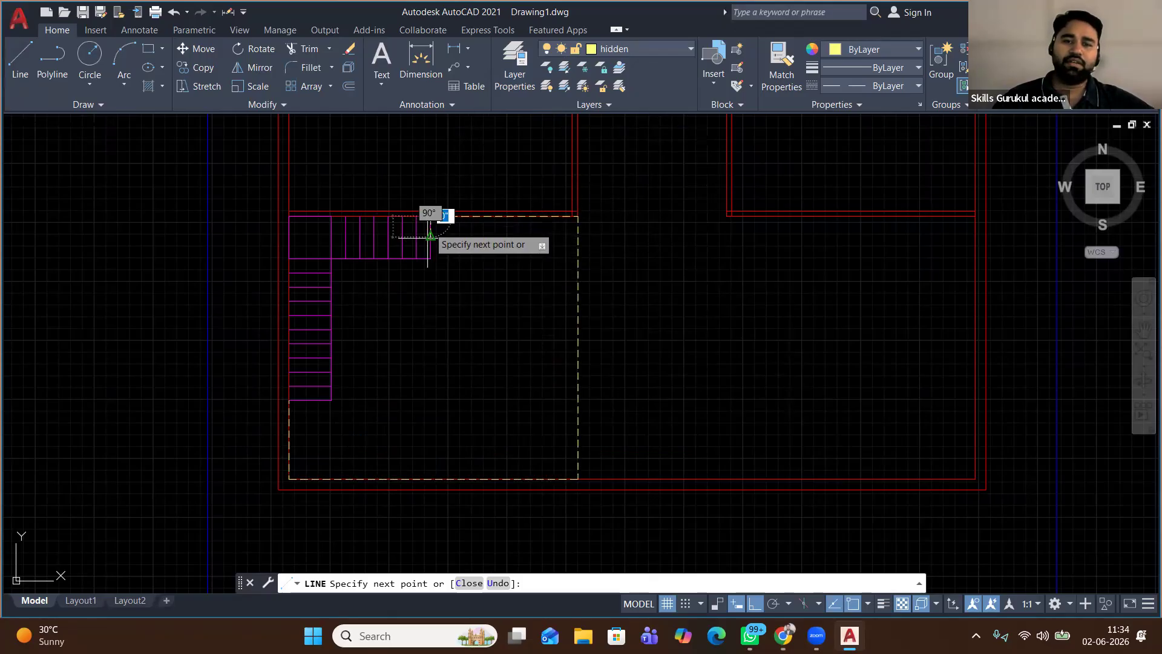
{"action": "left_click", "coordinate": [430, 258]}
{"action": "left_click", "coordinate": [331, 258]}
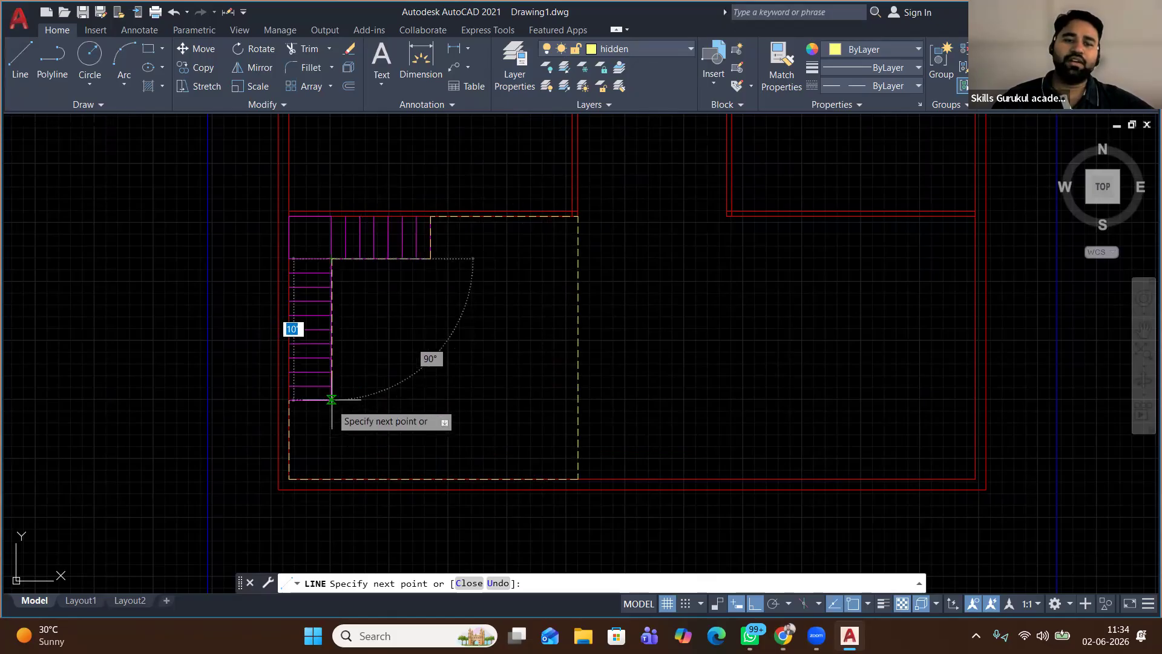
{"action": "left_click", "coordinate": [331, 399]}
{"action": "left_click", "coordinate": [289, 400]}
{"action": "right_click", "coordinate": [415, 314]}
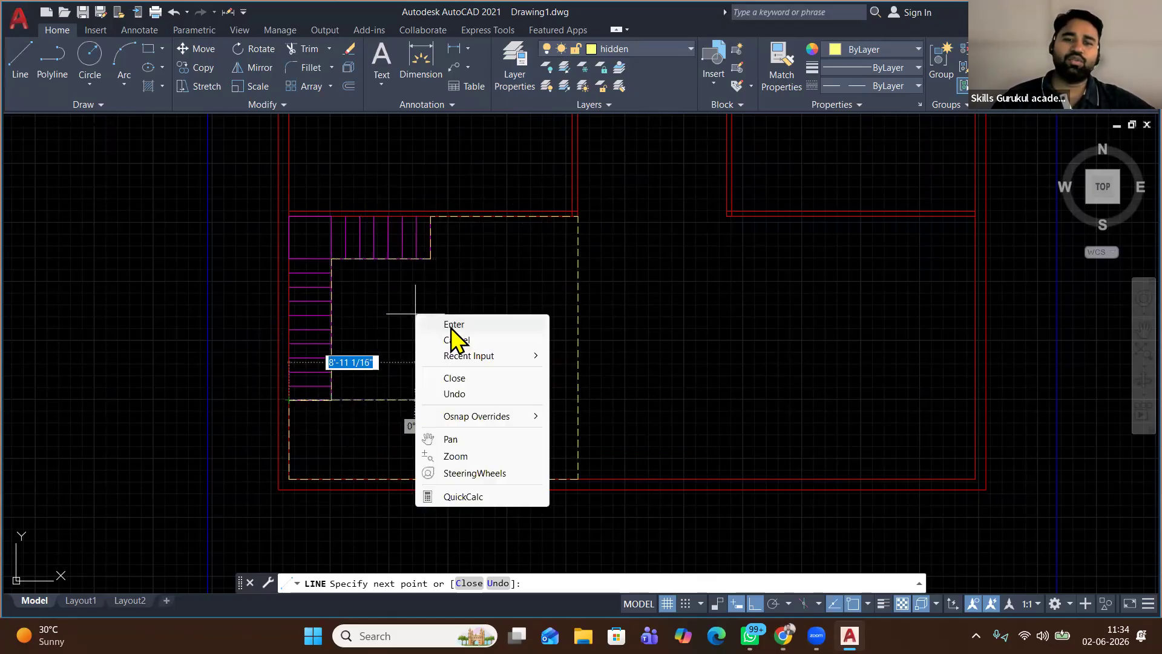
{"action": "left_click", "coordinate": [457, 328]}
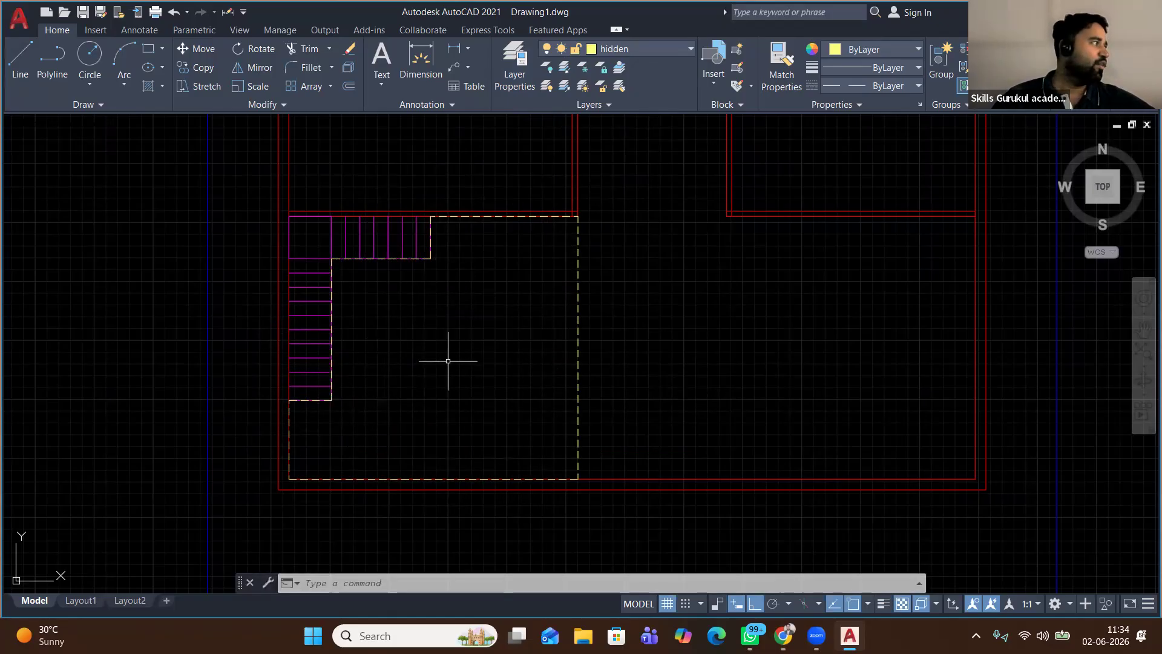
Confirm HIDDEN as the hidden layer's linetype in Layer Properties
{"action": "left_click", "coordinate": [524, 65]}
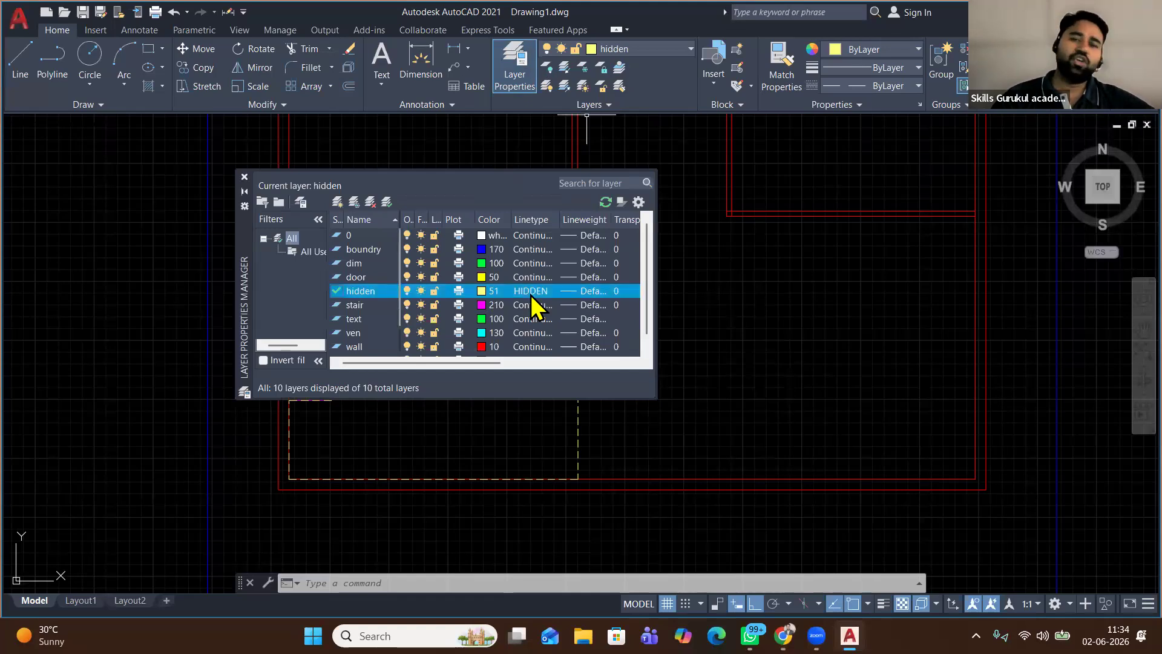
{"action": "left_click", "coordinate": [532, 296]}
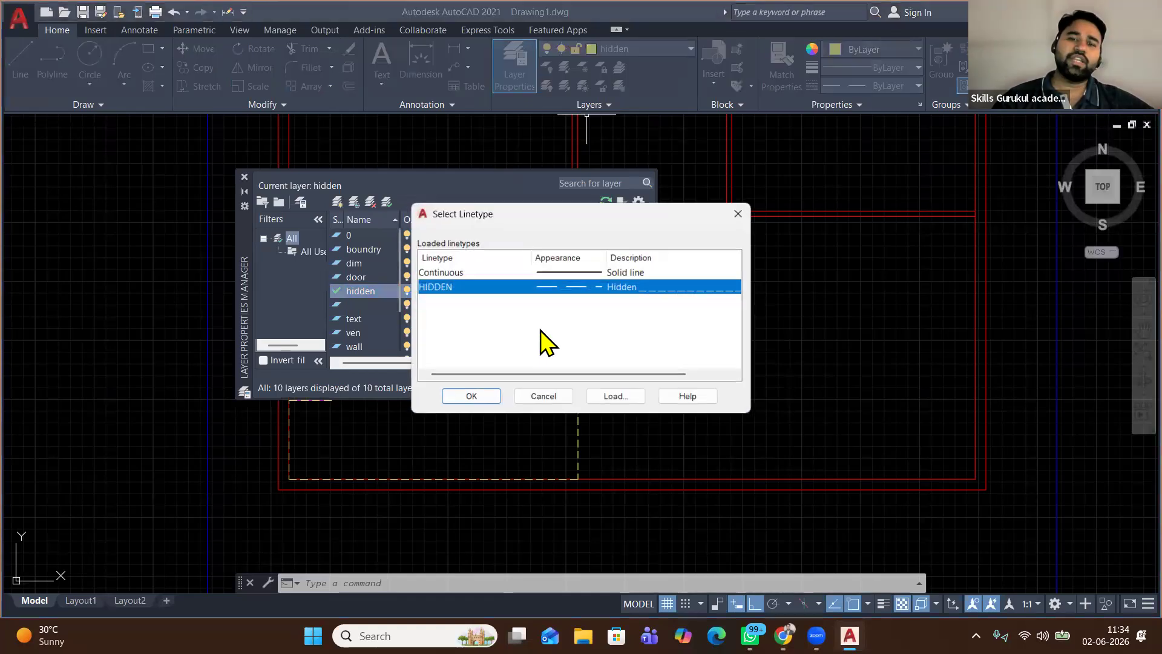
{"action": "left_click", "coordinate": [610, 398]}
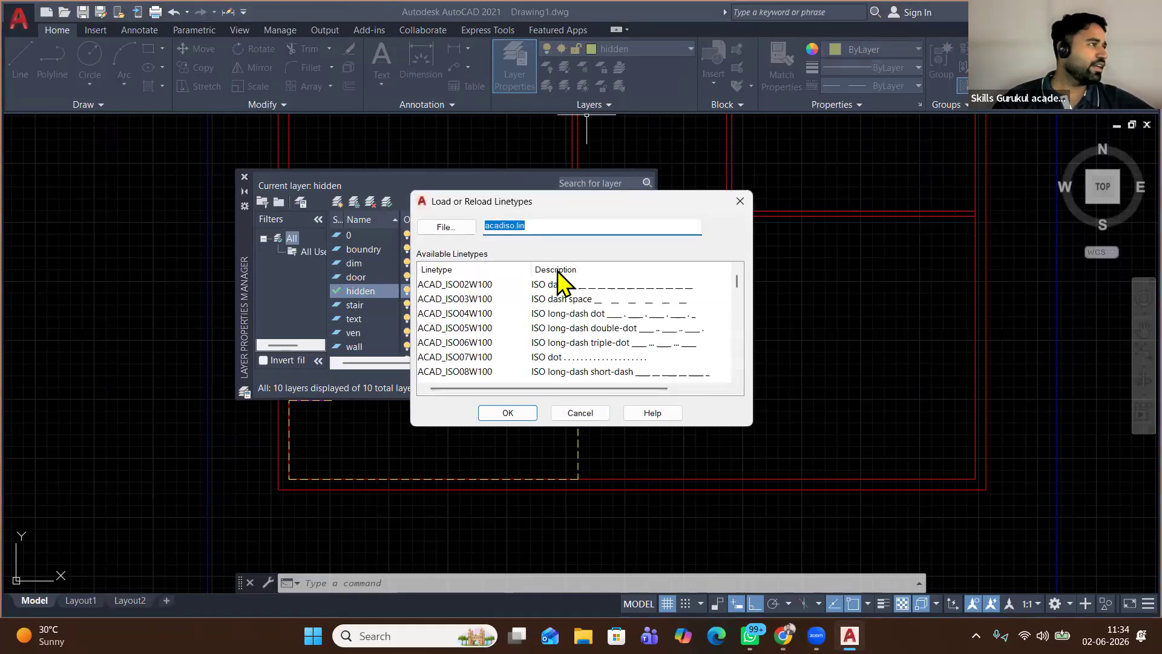
{"action": "left_click", "coordinate": [487, 412]}
{"action": "left_click", "coordinate": [472, 397]}
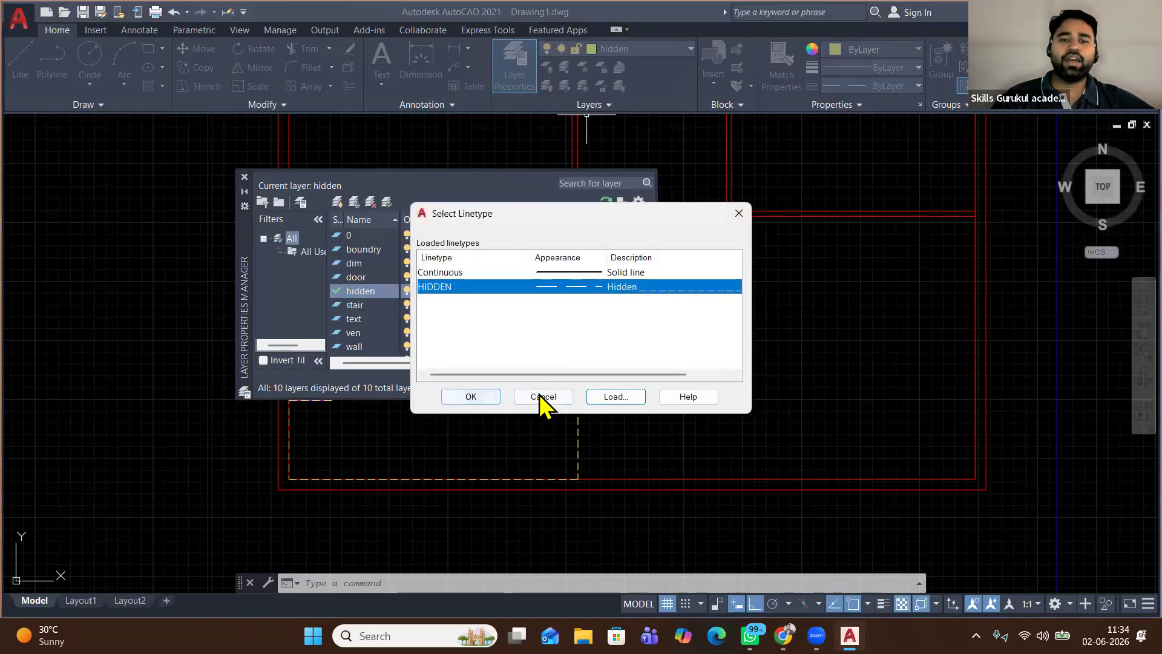
{"action": "left_click", "coordinate": [246, 179]}
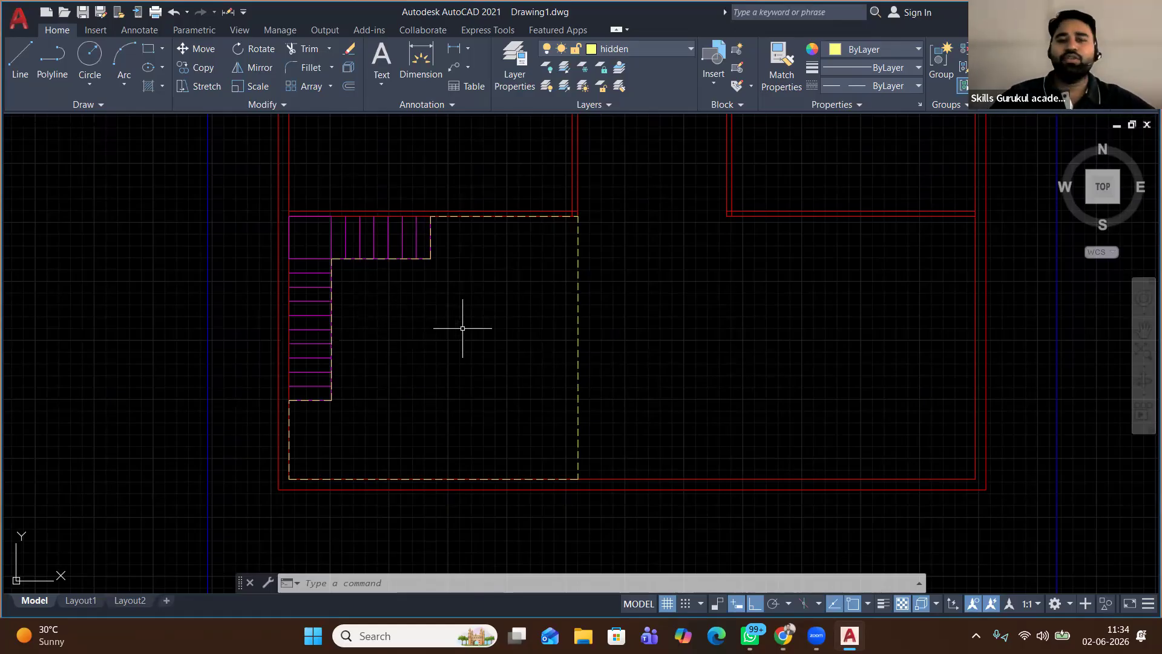
Zoom and pan around the plan to check the dashed outline beside the stair
{"action": "scroll", "coordinate": [462, 328], "scroll_direction": "down", "scroll_amount": 2}
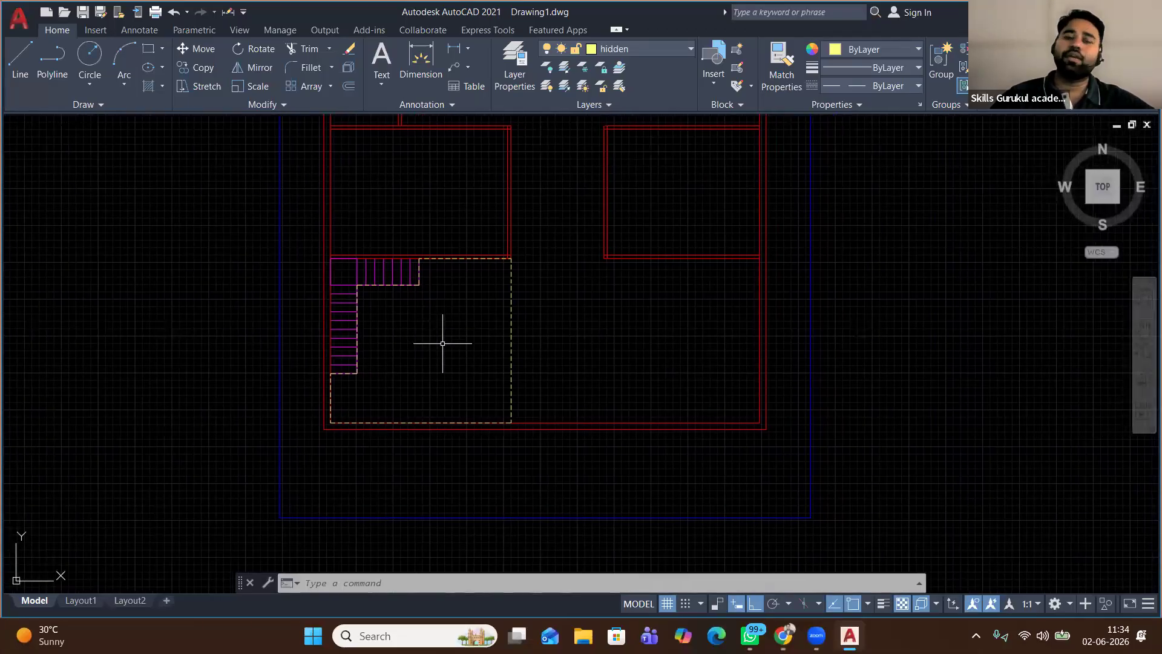
{"action": "scroll", "coordinate": [374, 336], "scroll_direction": "up", "scroll_amount": 2}
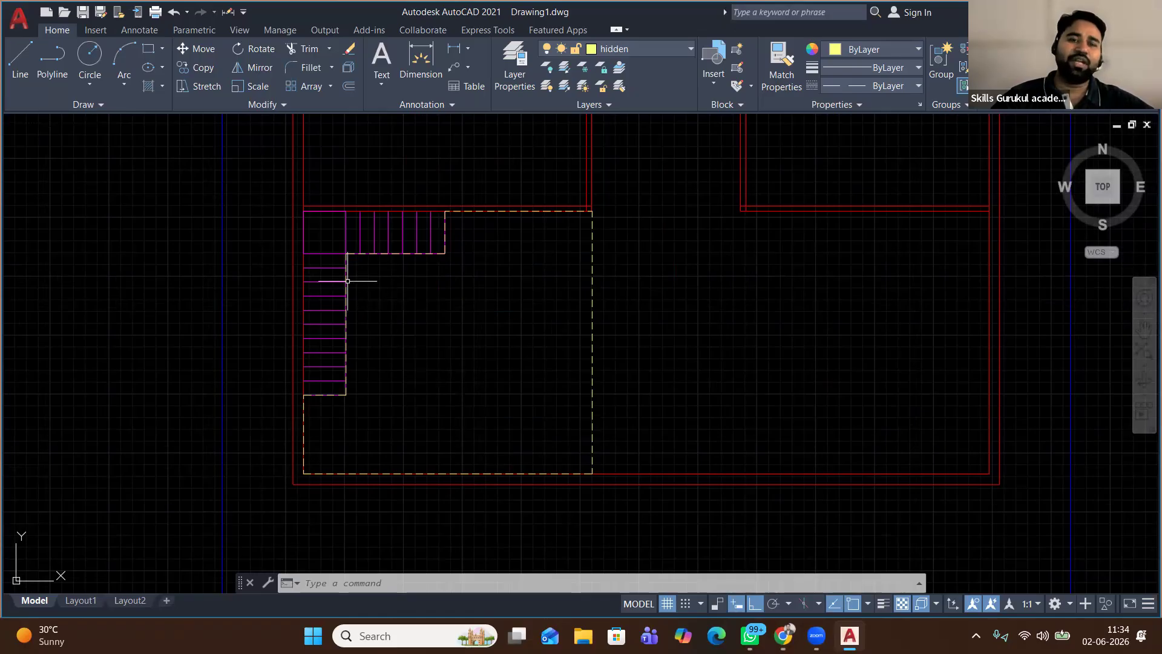
{"action": "scroll", "coordinate": [428, 228], "scroll_direction": "up", "scroll_amount": 4}
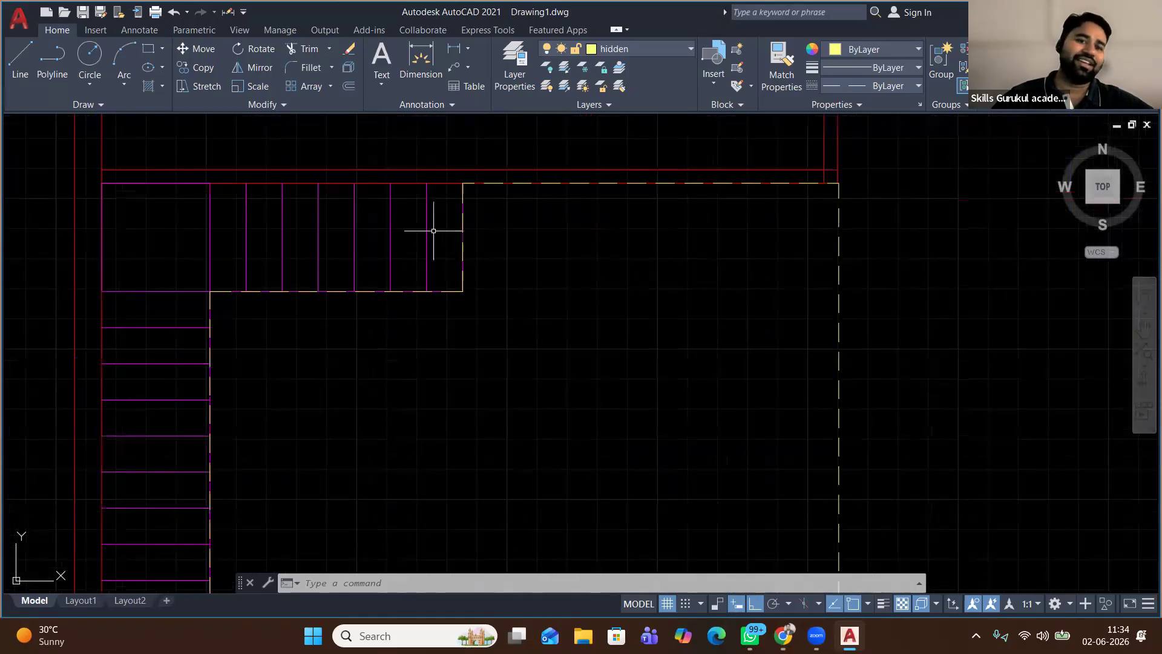
{"action": "scroll", "coordinate": [428, 239], "scroll_direction": "down", "scroll_amount": 4}
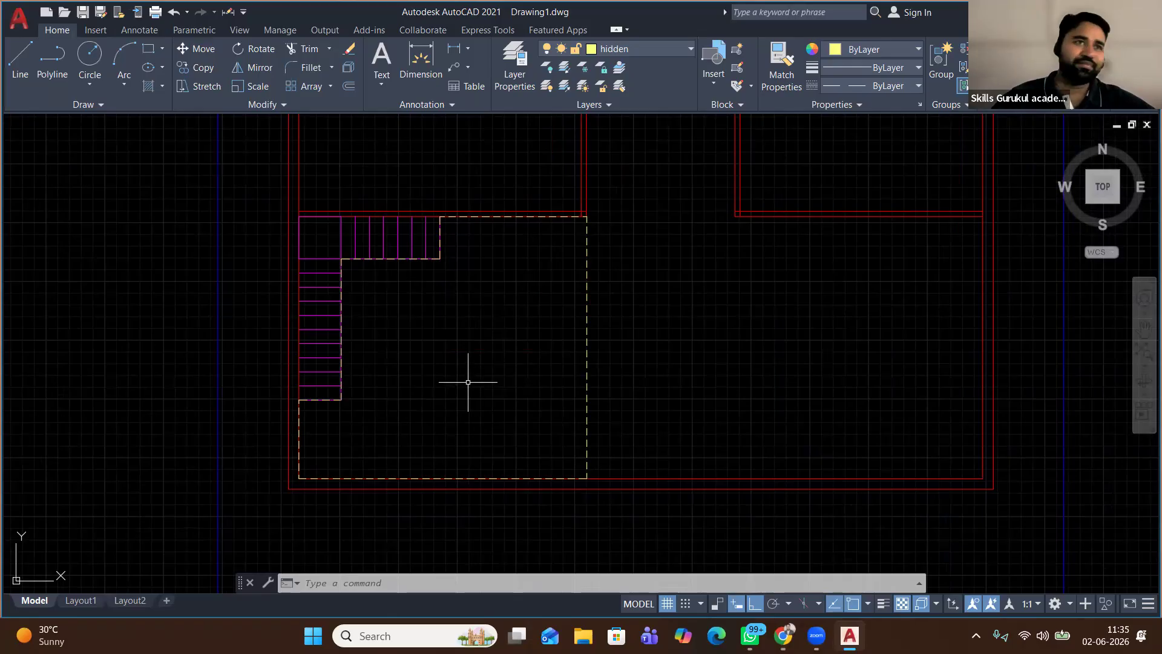
{"action": "scroll", "coordinate": [504, 361], "scroll_direction": "down", "scroll_amount": 2}
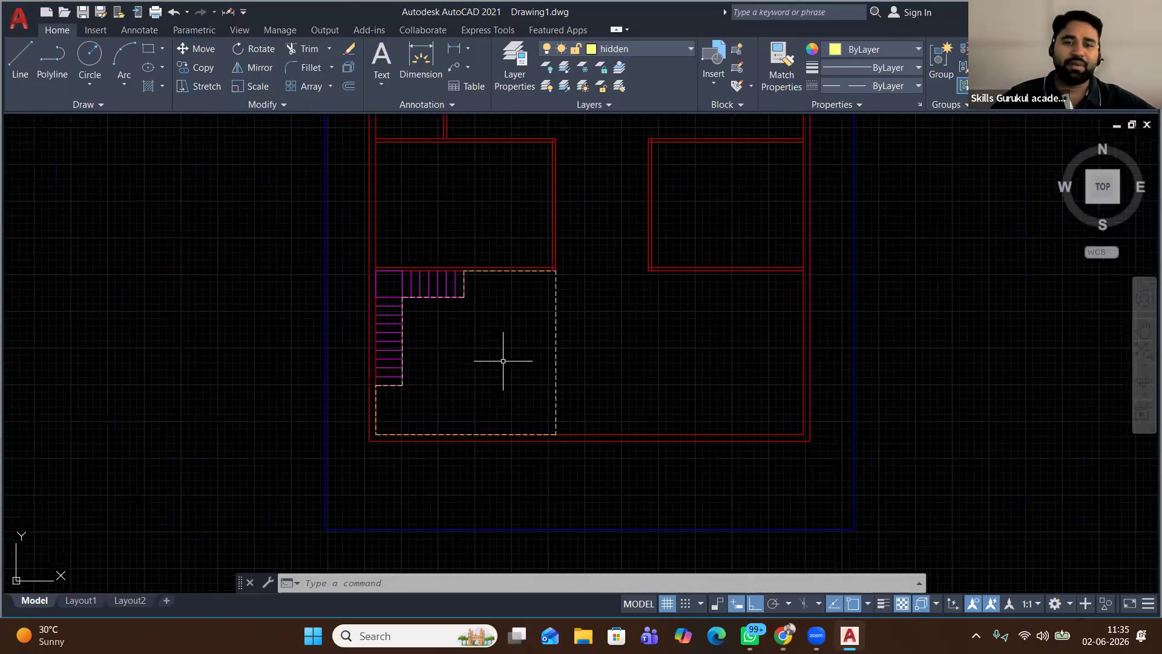
{"action": "scroll", "coordinate": [433, 369], "scroll_direction": "up", "scroll_amount": 2}
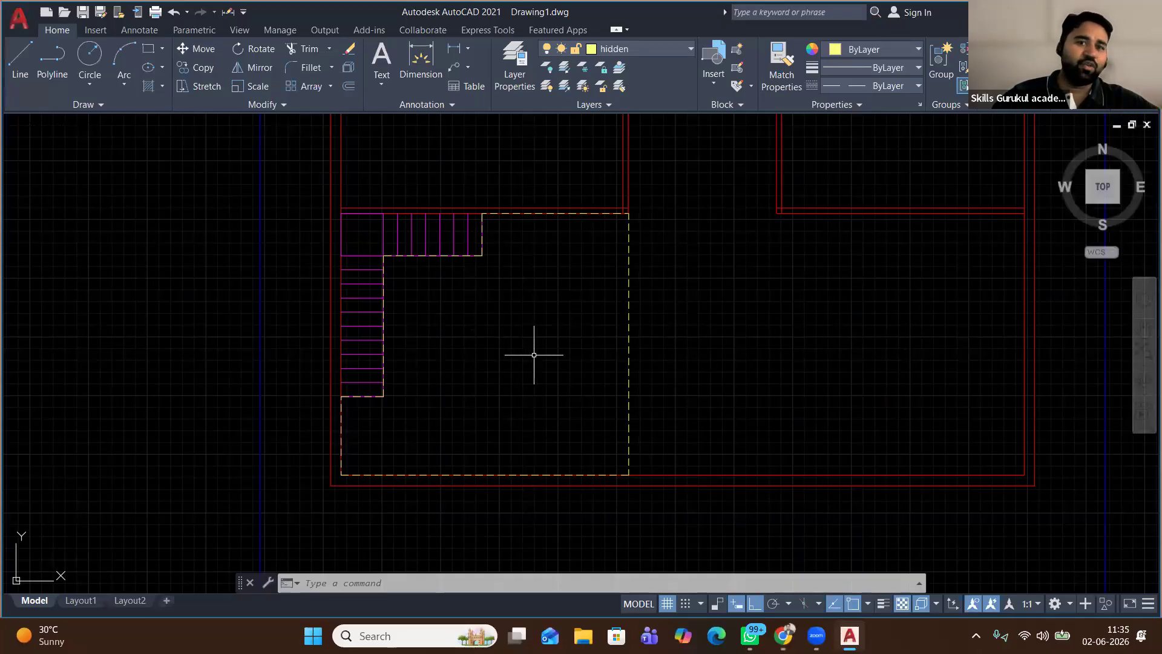
{"action": "scroll", "coordinate": [534, 355], "scroll_direction": "down", "scroll_amount": 2}
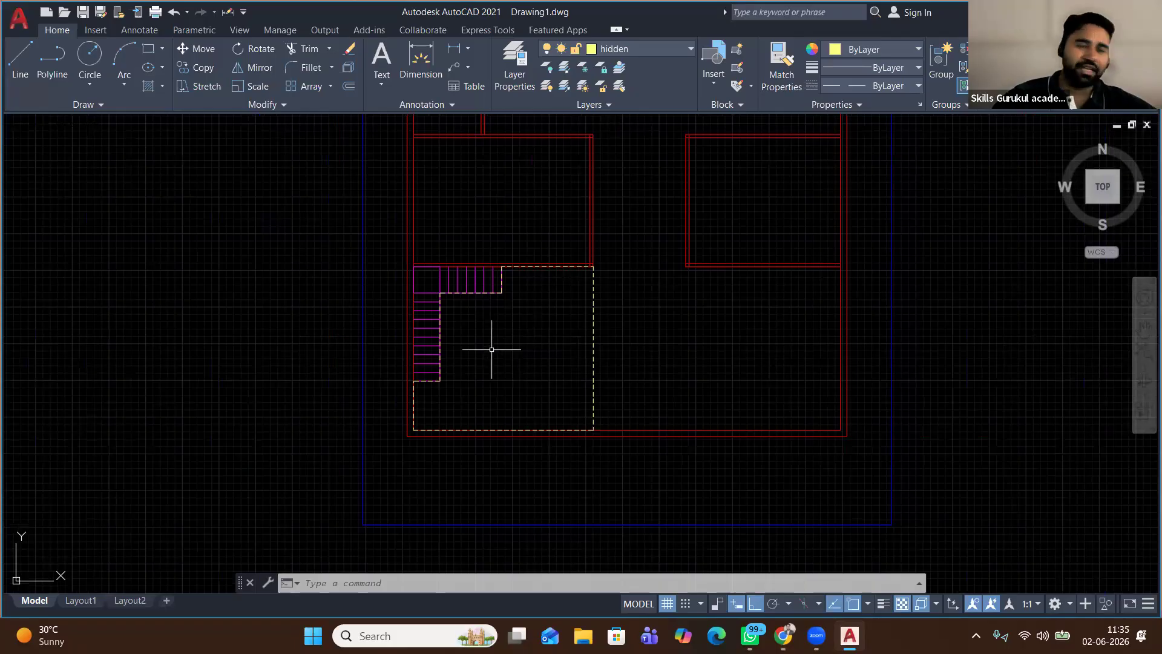
{"action": "scroll", "coordinate": [493, 337], "scroll_direction": "down", "scroll_amount": 3}
{"action": "scroll", "coordinate": [515, 345], "scroll_direction": "up", "scroll_amount": 1}
{"action": "scroll", "coordinate": [518, 342], "scroll_direction": "up", "scroll_amount": 2}
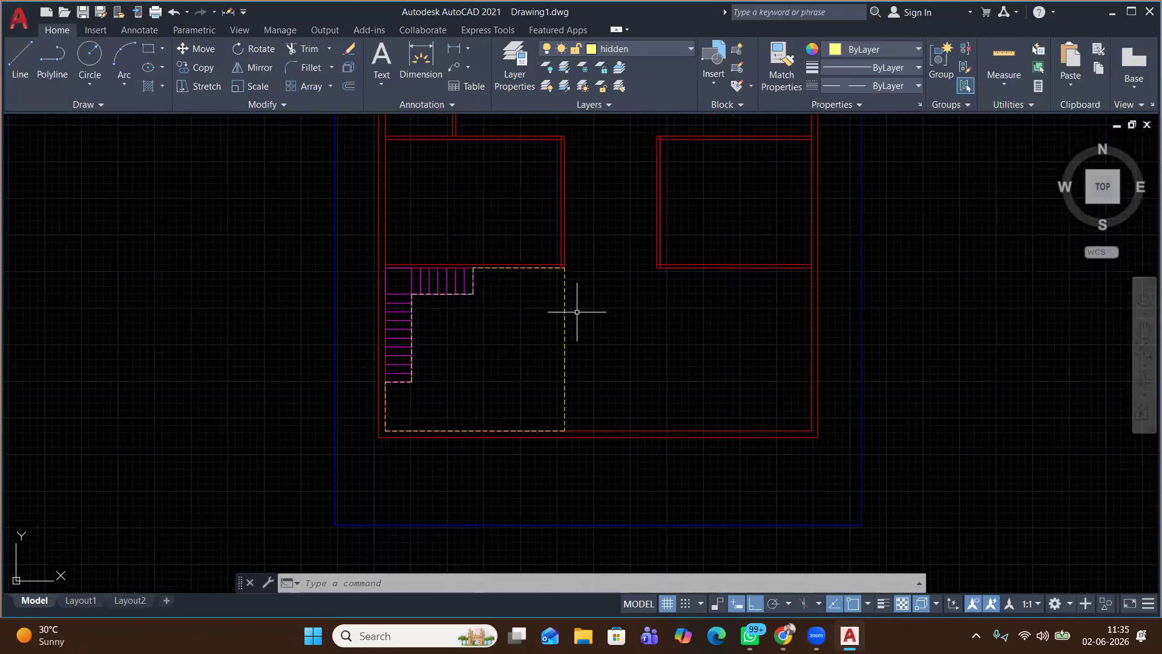
{"action": "middle_click_drag", "start_coordinate": [605, 319], "coordinate": [514, 394]}
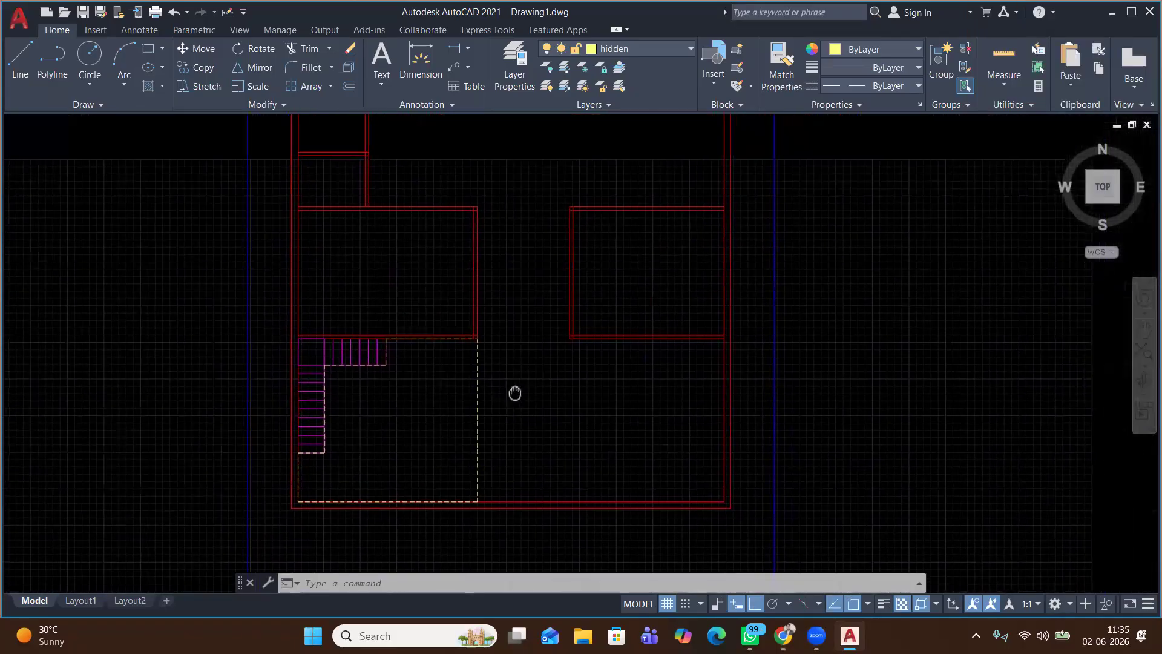
{"action": "scroll", "coordinate": [389, 350], "scroll_direction": "up", "scroll_amount": 2}
{"action": "scroll", "coordinate": [291, 337], "scroll_direction": "up", "scroll_amount": 2}
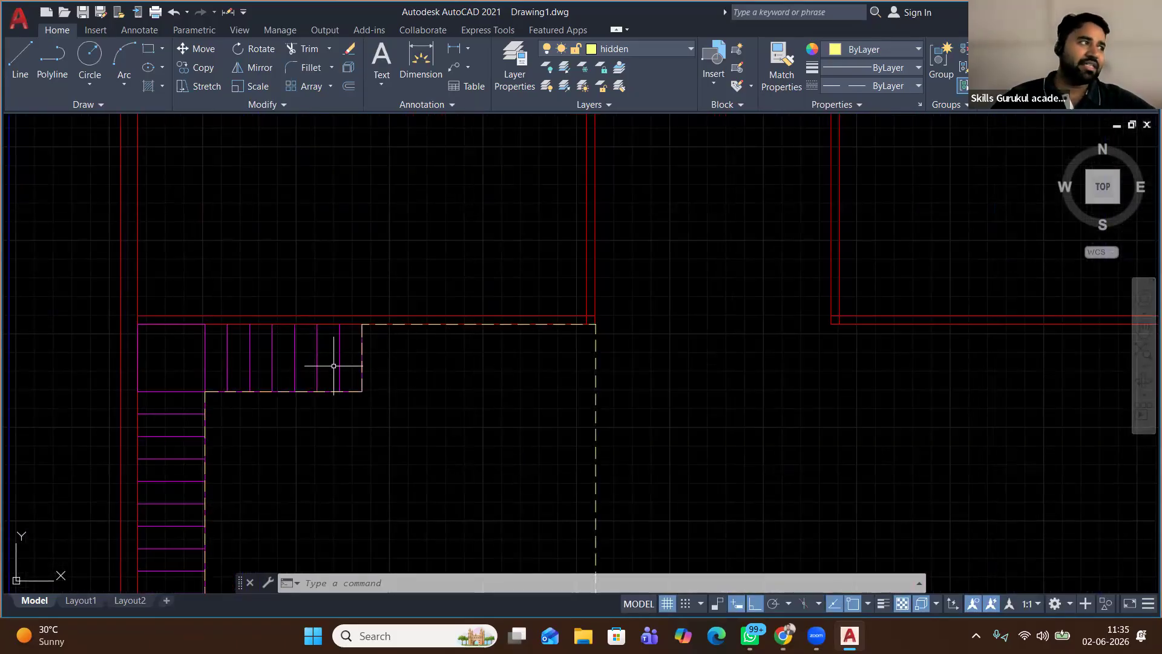
{"action": "scroll", "coordinate": [375, 423], "scroll_direction": "down", "scroll_amount": 1}
{"action": "mouse_move", "coordinate": [375, 424]}
{"action": "middle_mouse_down"}
{"action": "mouse_move", "coordinate": [400, 309]}
{"action": "mouse_move", "coordinate": [423, 292]}
{"action": "middle_mouse_up"}
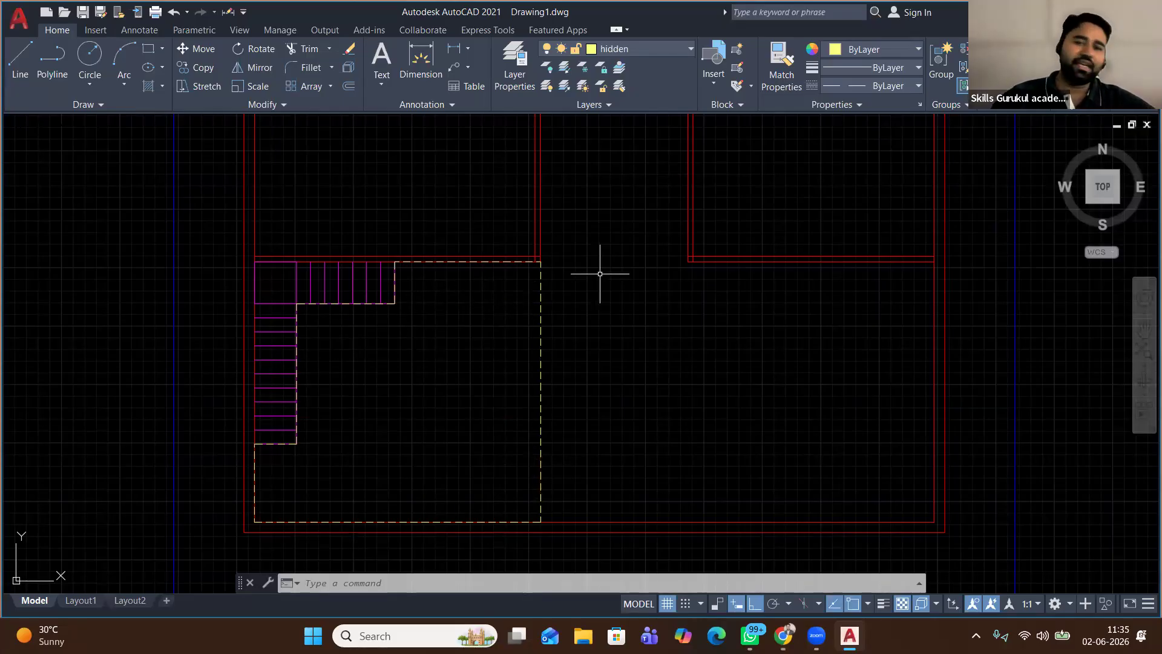
Select the eight dashed outline lines around the stair and erase them
{"action": "left_click", "coordinate": [572, 279]}
{"action": "left_click", "coordinate": [503, 375]}
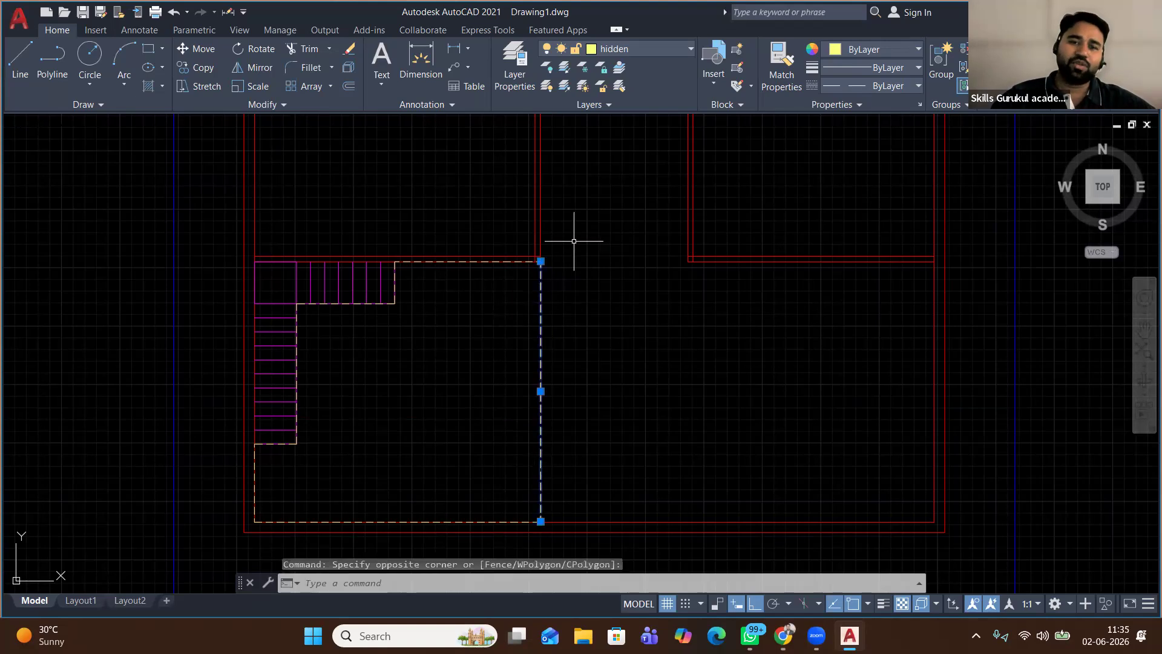
{"action": "left_click", "coordinate": [467, 262]}
{"action": "left_click", "coordinate": [395, 293]}
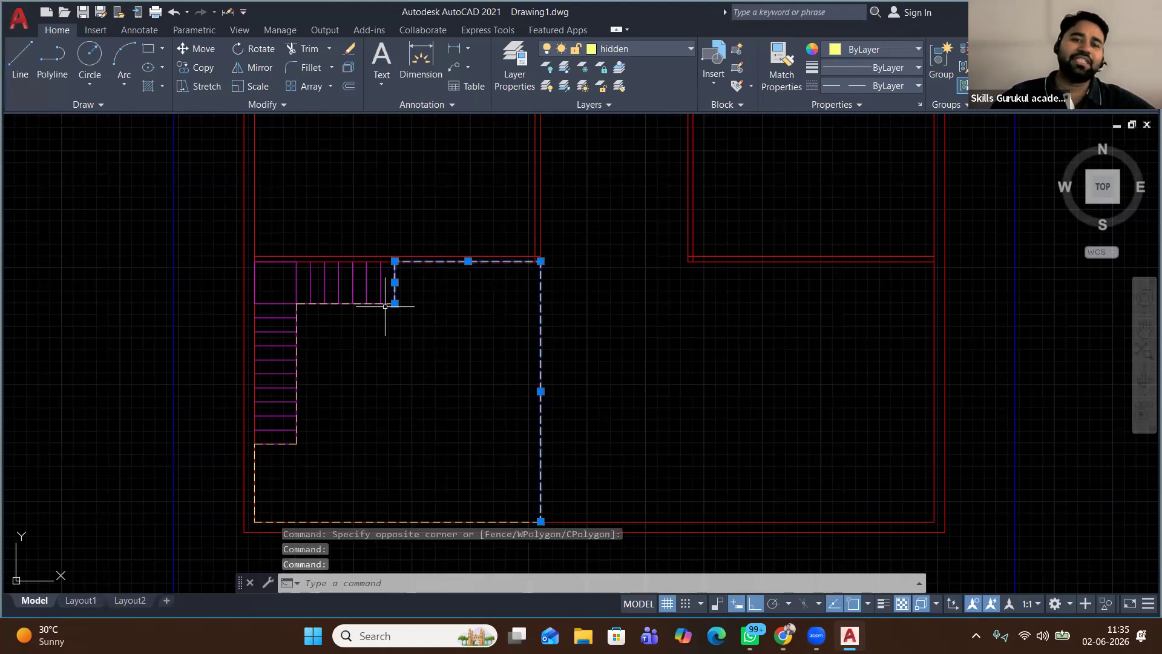
{"action": "left_click", "coordinate": [368, 303]}
{"action": "left_click", "coordinate": [297, 372]}
{"action": "left_click", "coordinate": [274, 442]}
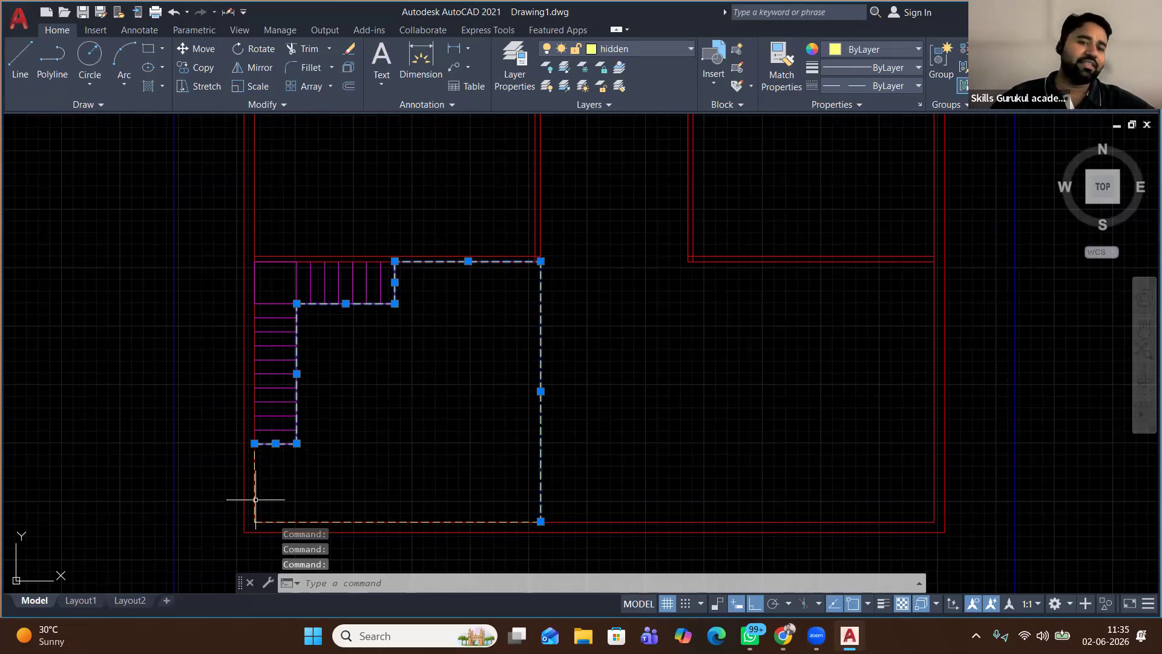
{"action": "left_click", "coordinate": [393, 521]}
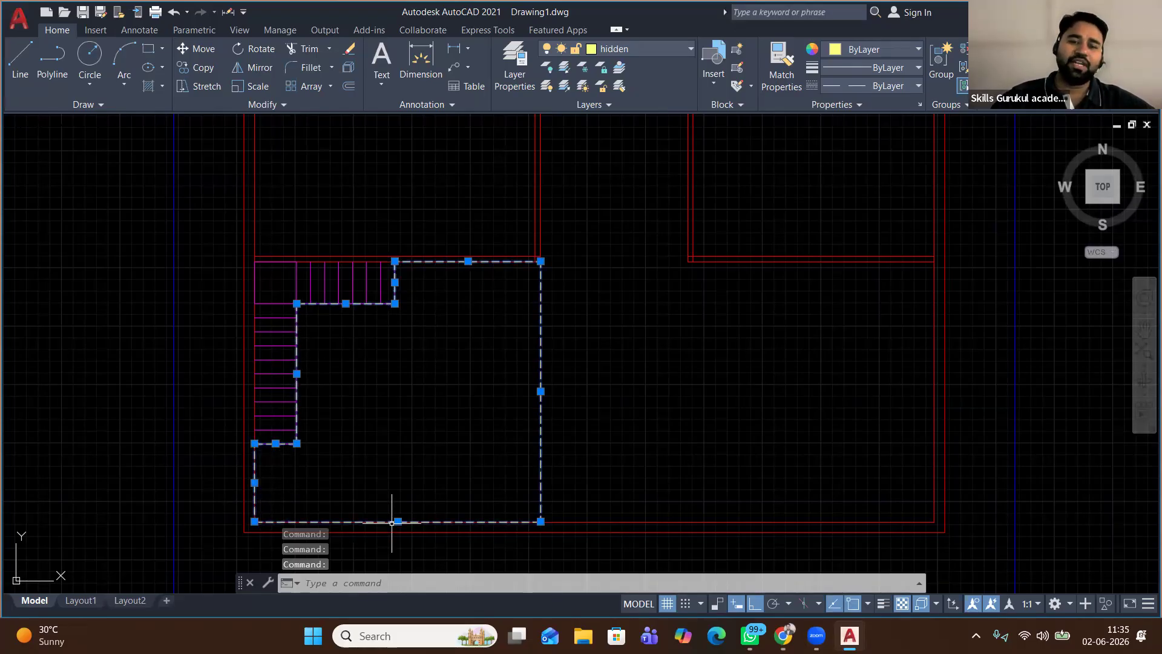
{"action": "right_click", "coordinate": [680, 269]}
{"action": "left_click", "coordinate": [719, 361]}
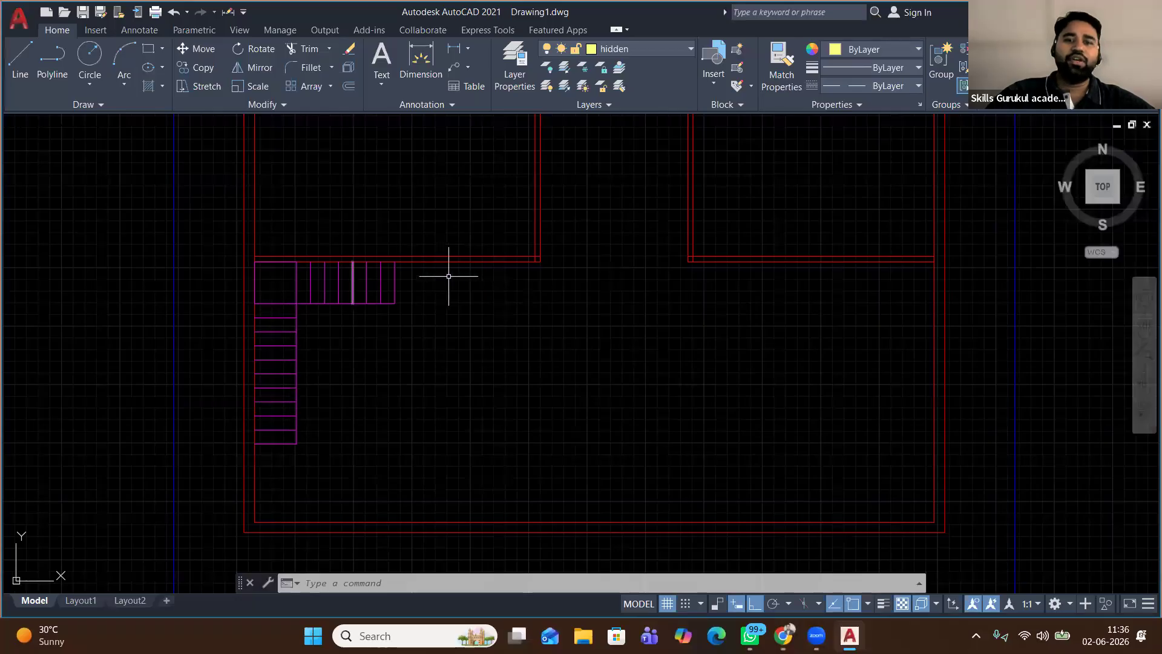
{"action": "middle_click_drag", "start_coordinate": [335, 379], "coordinate": [330, 421]}
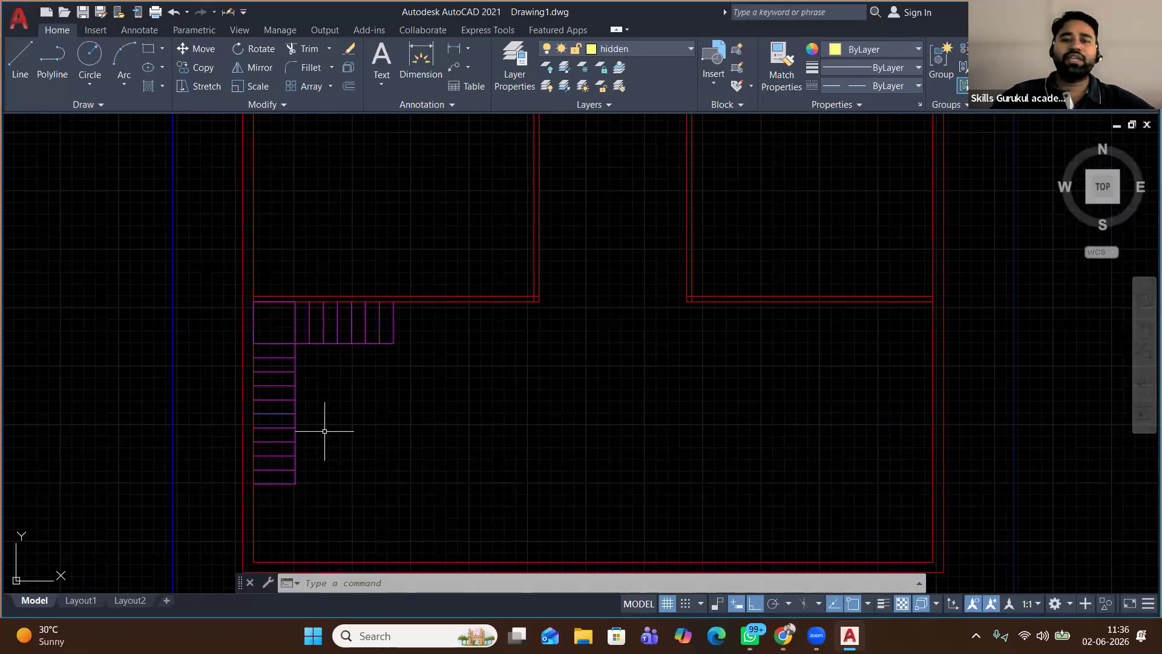
{"action": "scroll", "coordinate": [325, 431], "scroll_direction": "down", "scroll_amount": 4}
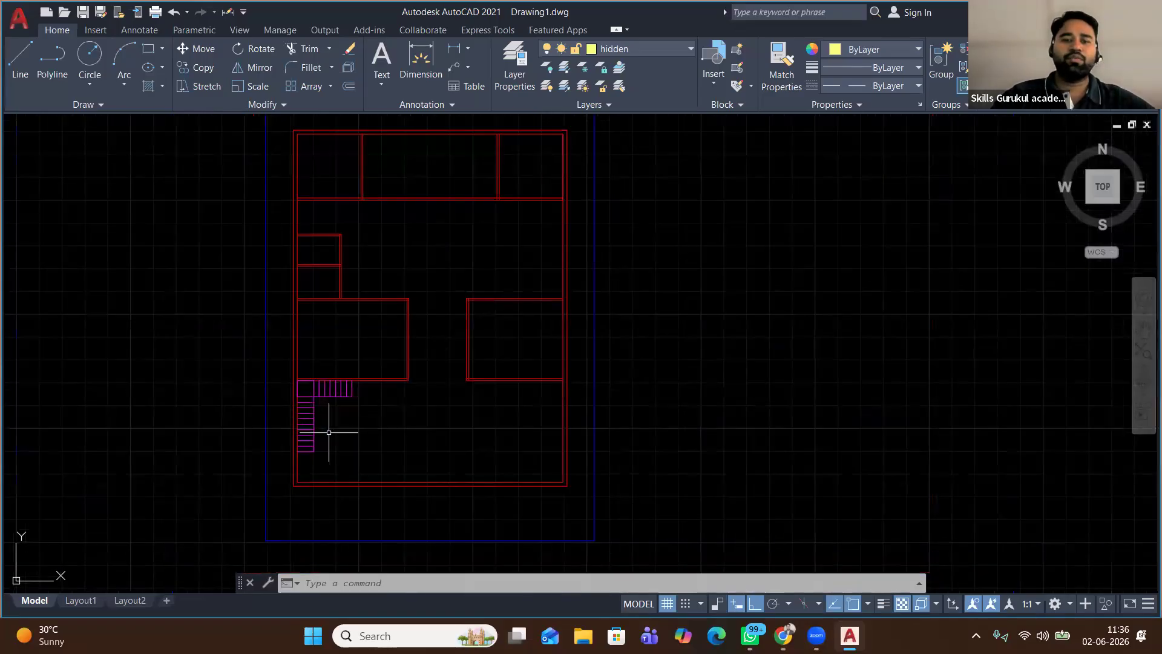
{"action": "scroll", "coordinate": [339, 426], "scroll_direction": "up", "scroll_amount": 2}
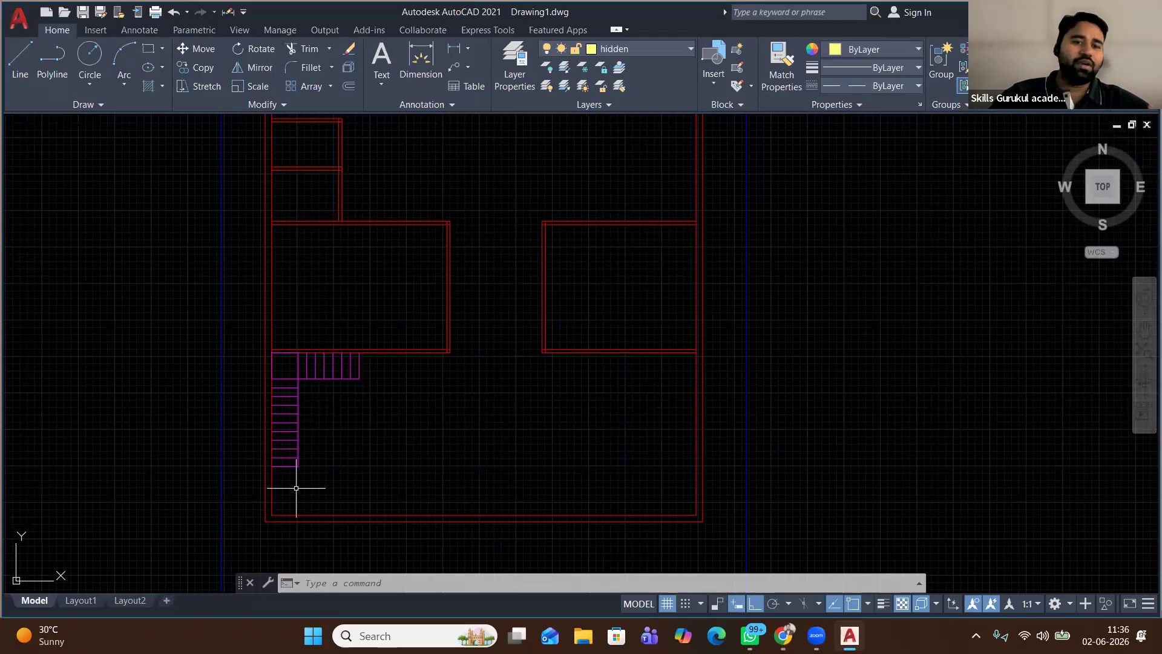
{"action": "scroll", "coordinate": [296, 488], "scroll_direction": "up", "scroll_amount": 2}
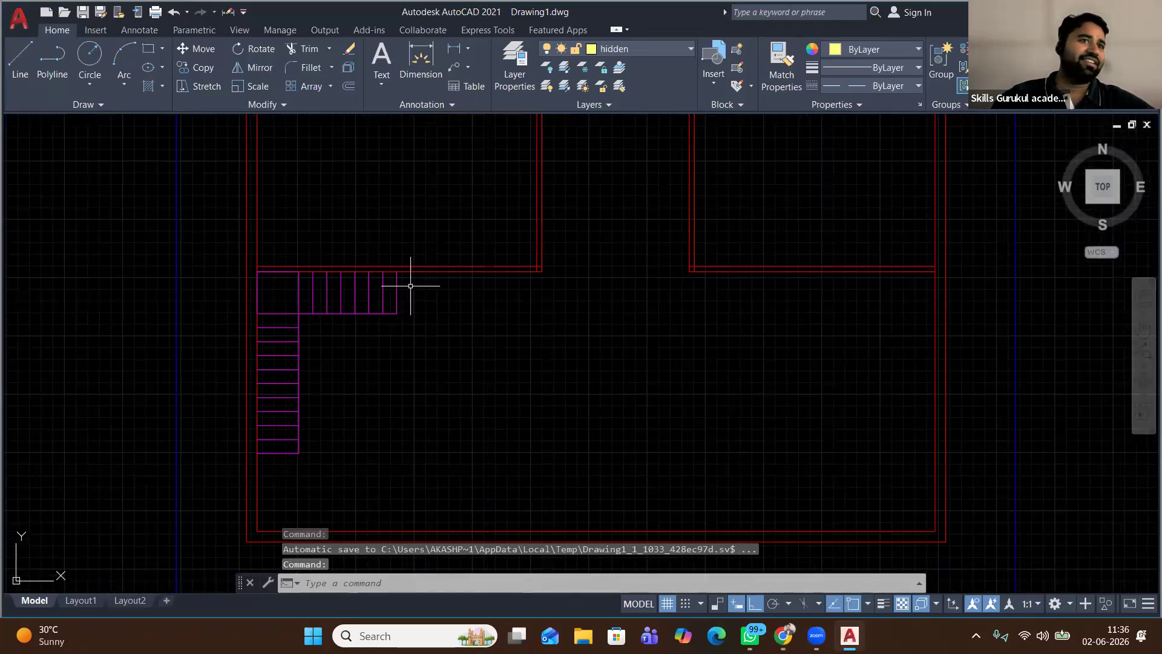
{"action": "scroll", "coordinate": [437, 304], "scroll_direction": "down", "scroll_amount": 2}
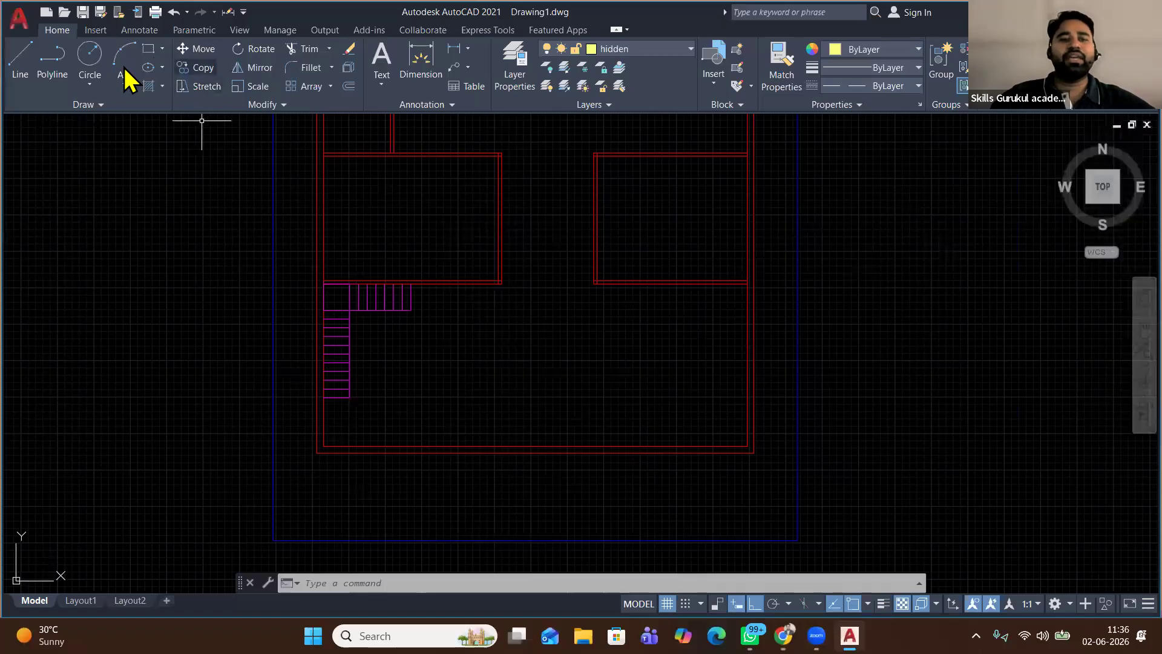
On the dim layer, start a polyline arrowhead tapering from width 0 to 5
{"action": "left_click", "coordinate": [51, 71]}
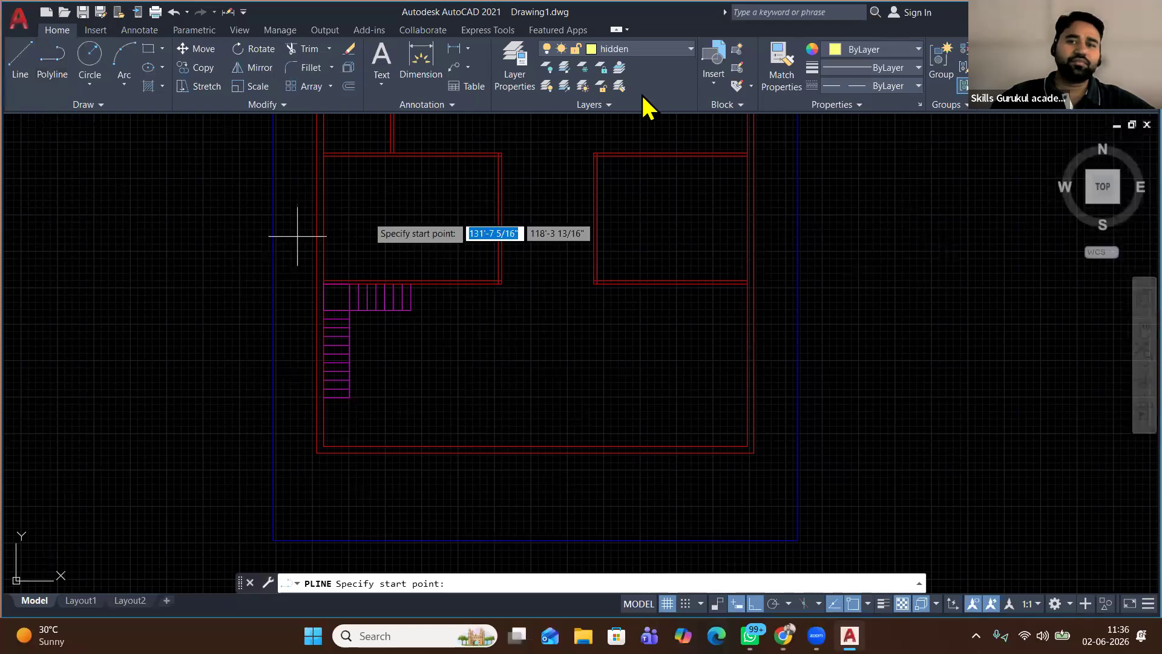
{"action": "left_click", "coordinate": [658, 50]}
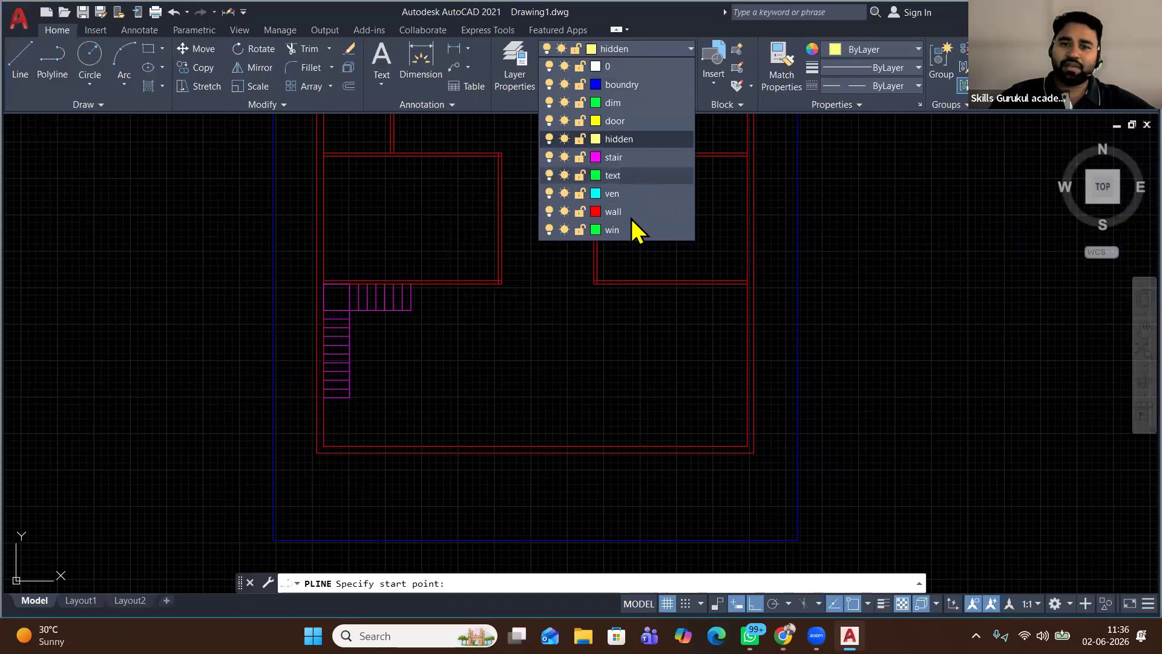
{"action": "left_click", "coordinate": [638, 105]}
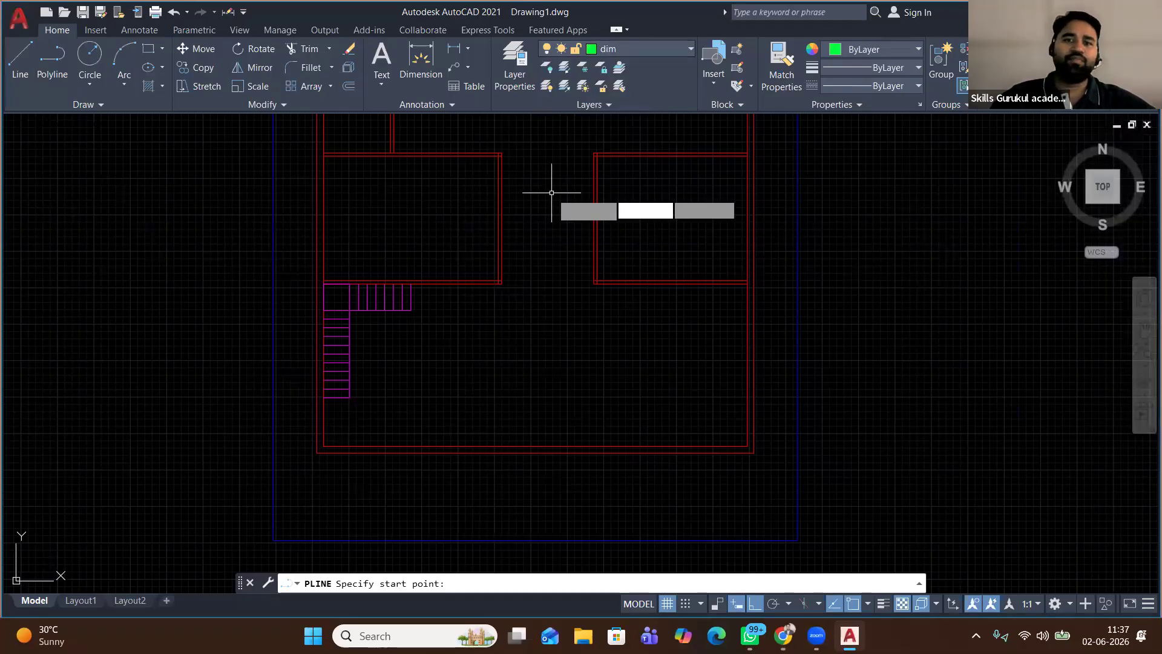
{"action": "left_click", "coordinate": [54, 67]}
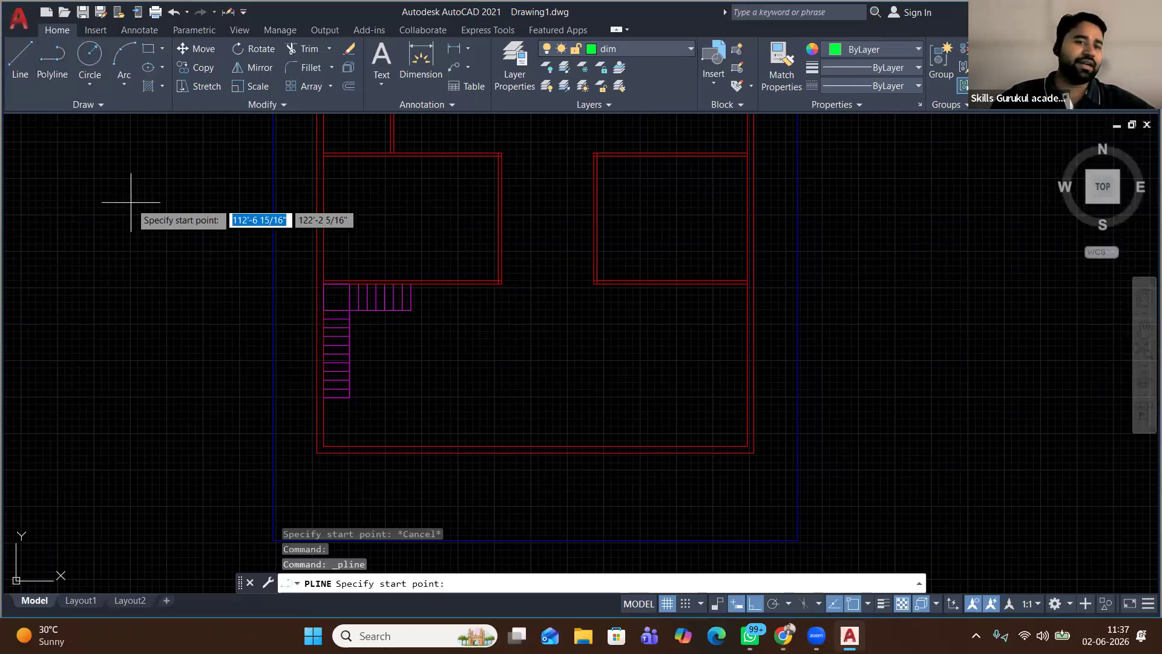
{"action": "key", "text": "Return"}
{"action": "right_click", "coordinate": [148, 245]}
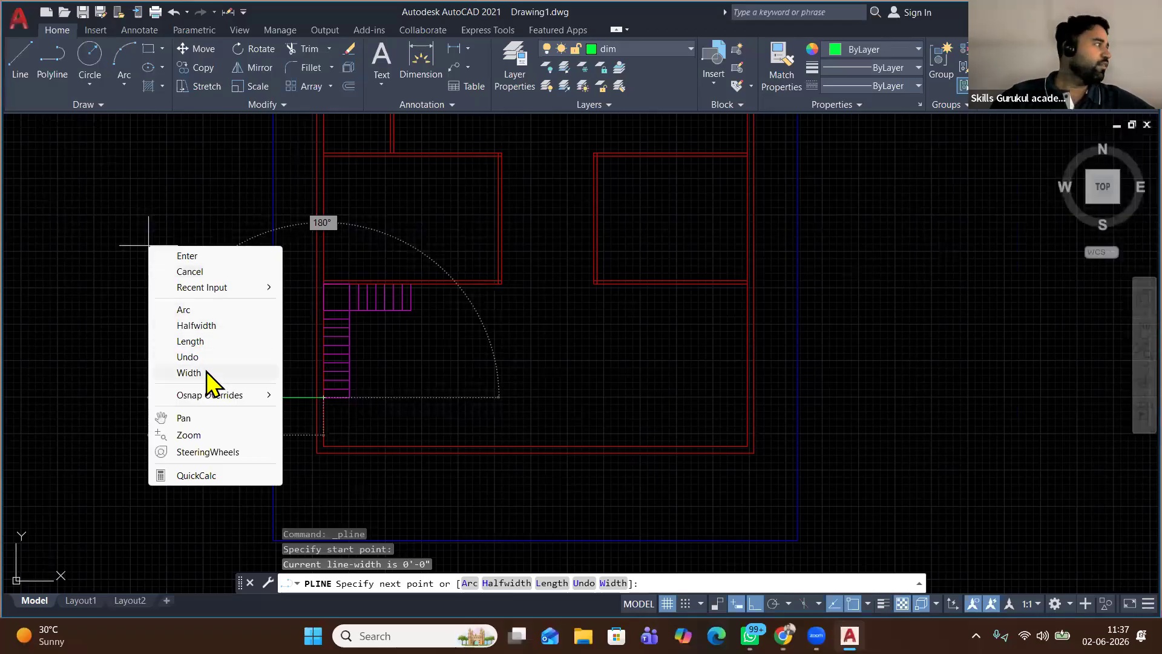
{"action": "left_click", "coordinate": [206, 372]}
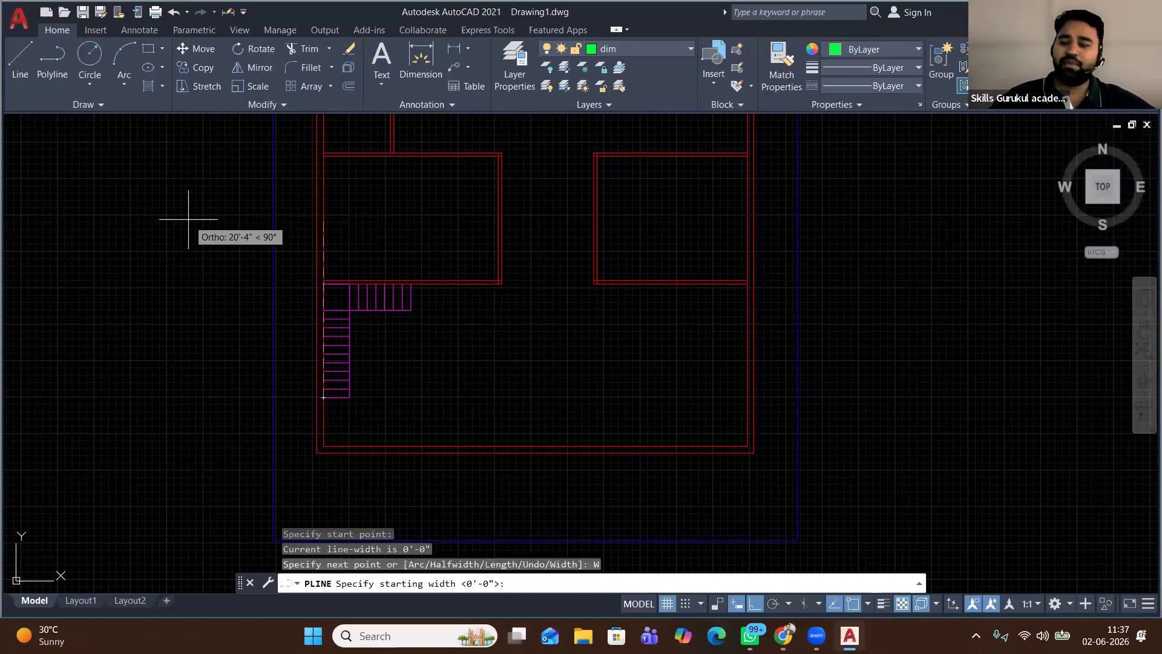
{"action": "type", "text": "0"}
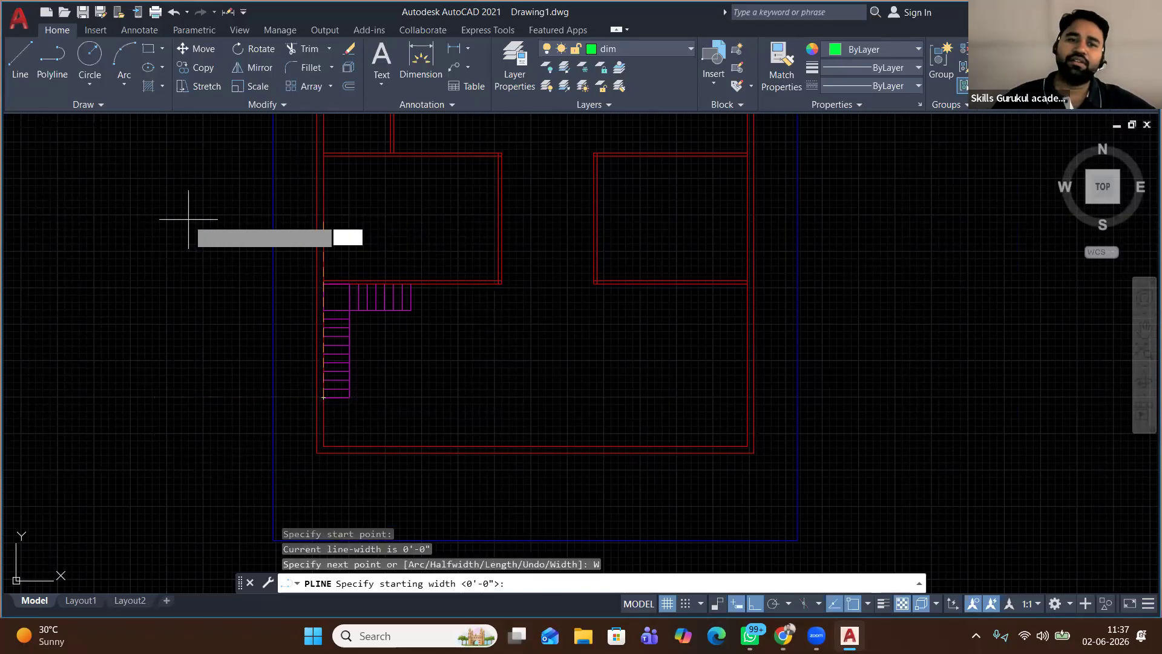
{"action": "key", "text": "Return"}
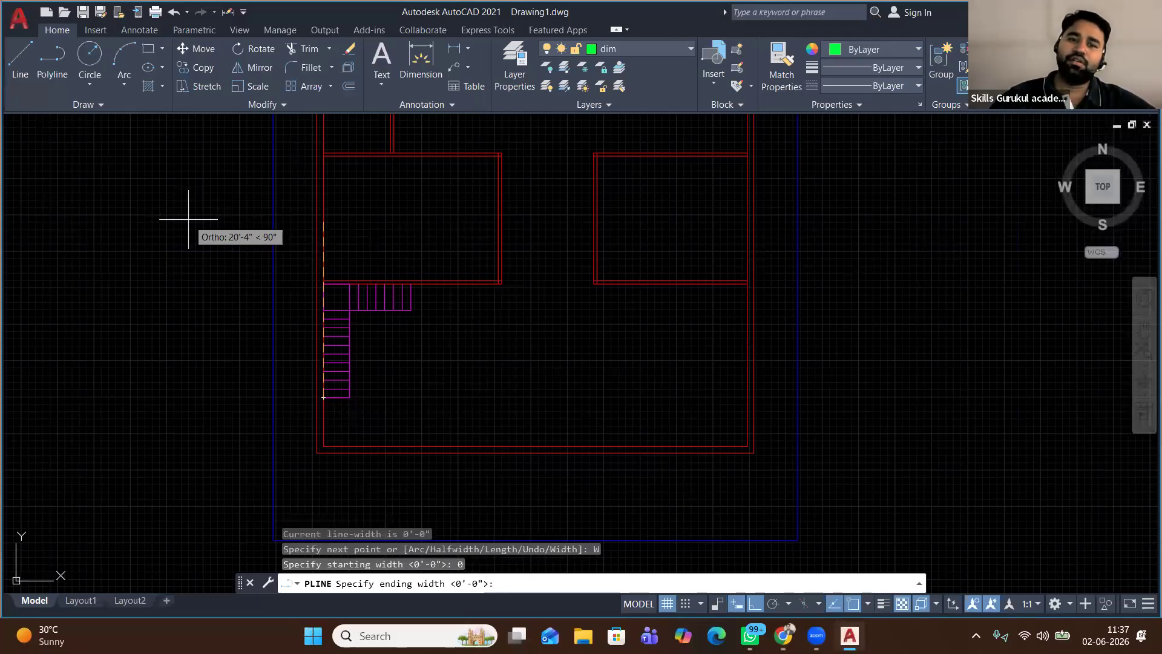
{"action": "type", "text": "5"}
{"action": "key", "text": "Return"}
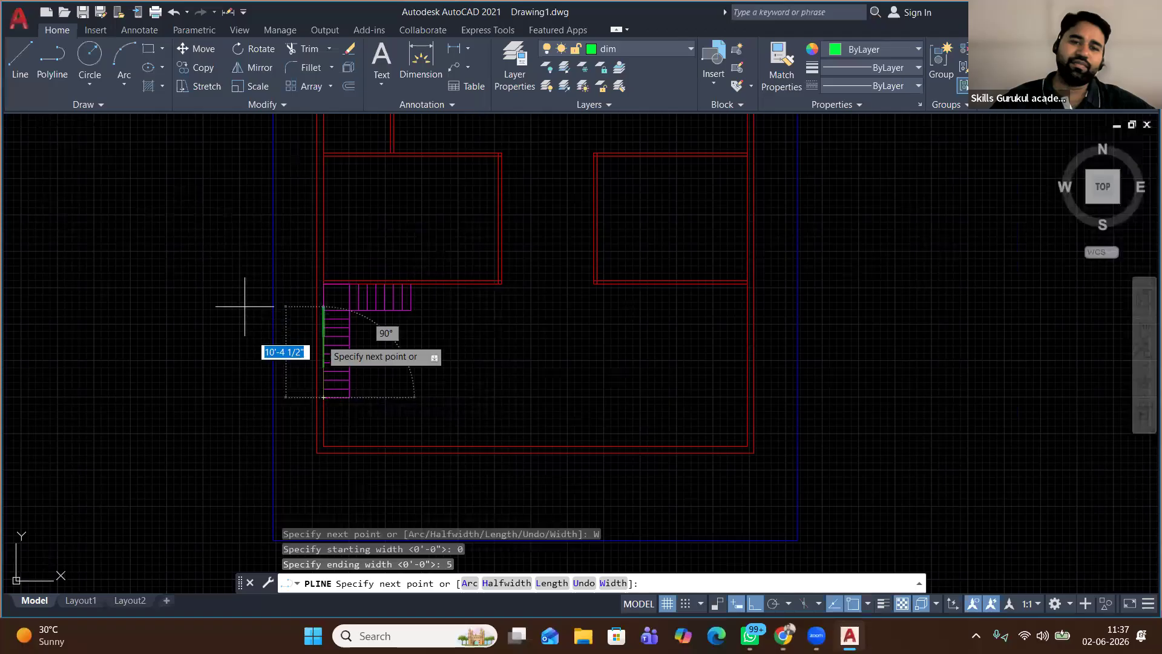
Draw the arrow shaft at width 1 down to its tail, then window-select the arrow
{"action": "scroll", "coordinate": [361, 392], "scroll_direction": "up", "scroll_amount": 2}
{"action": "scroll", "coordinate": [308, 395], "scroll_direction": "up", "scroll_amount": 4}
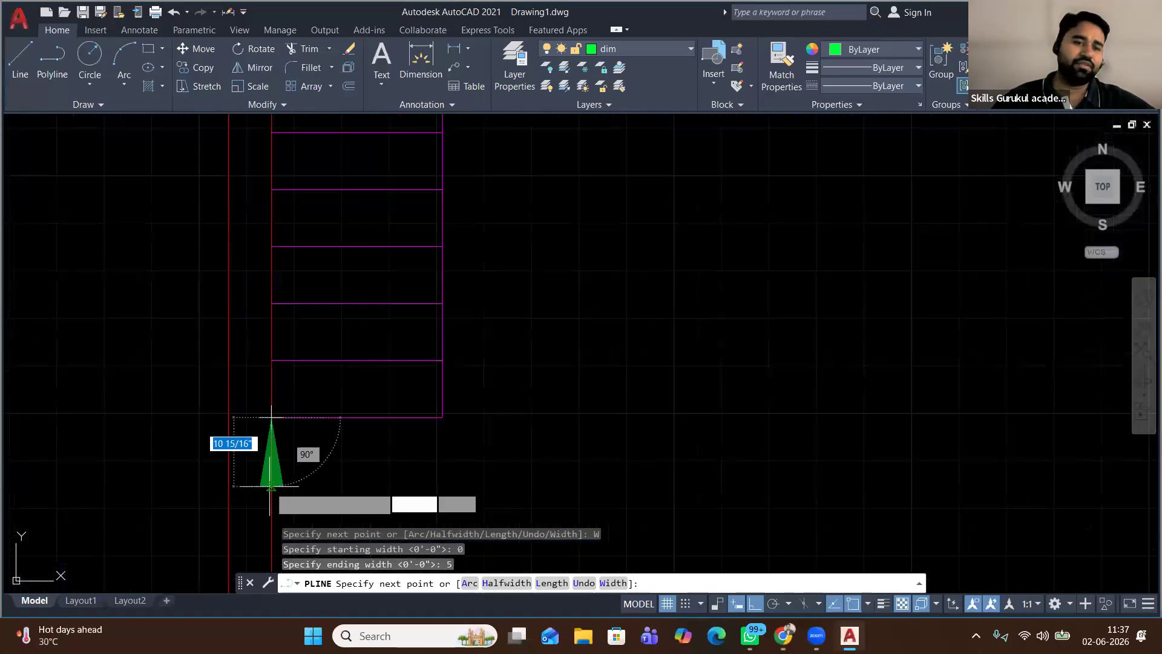
{"action": "scroll", "coordinate": [306, 345], "scroll_direction": "down", "scroll_amount": 2}
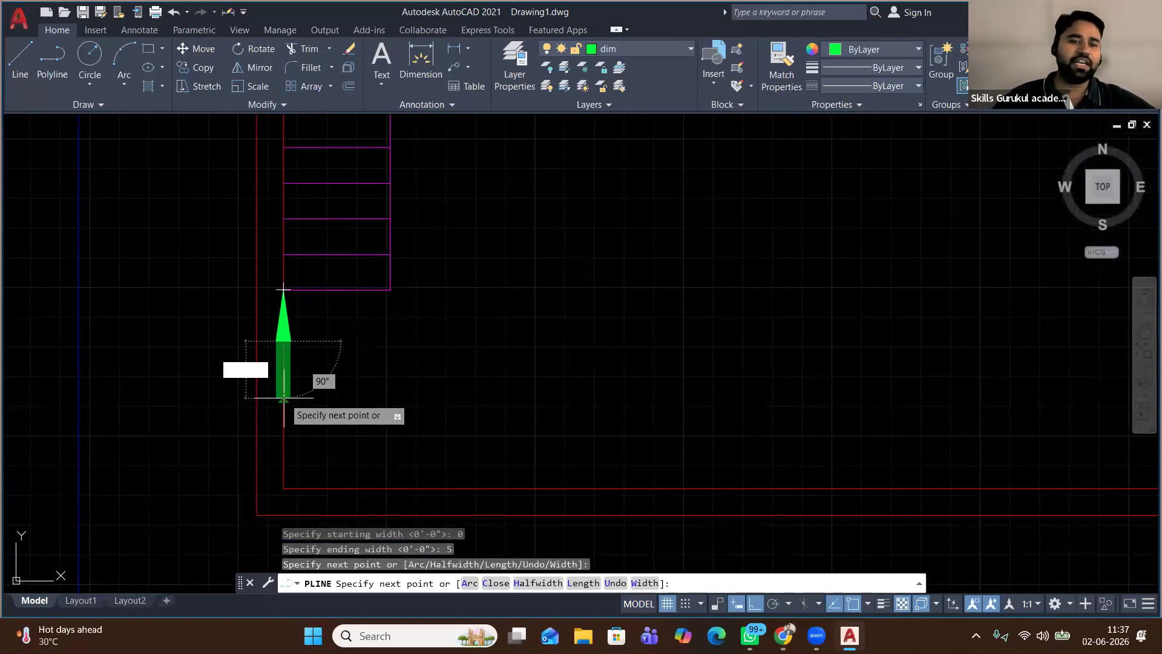
{"action": "right_click", "coordinate": [313, 386]}
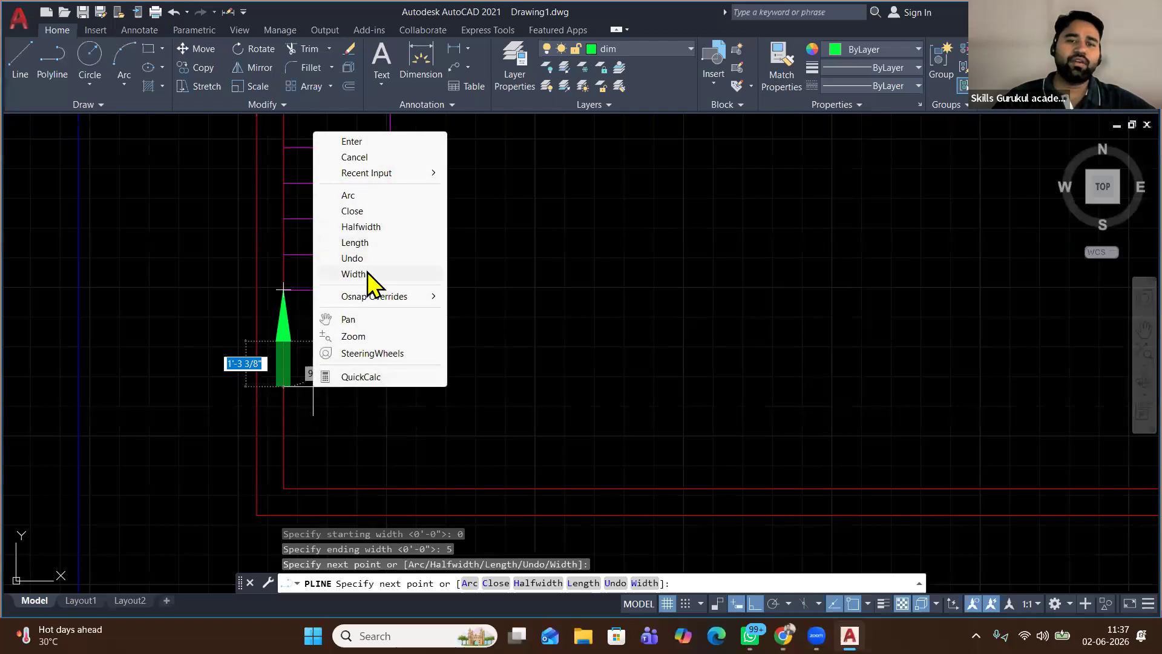
{"action": "left_click", "coordinate": [363, 274]}
{"action": "type", "text": "1"}
{"action": "key", "text": "Return"}
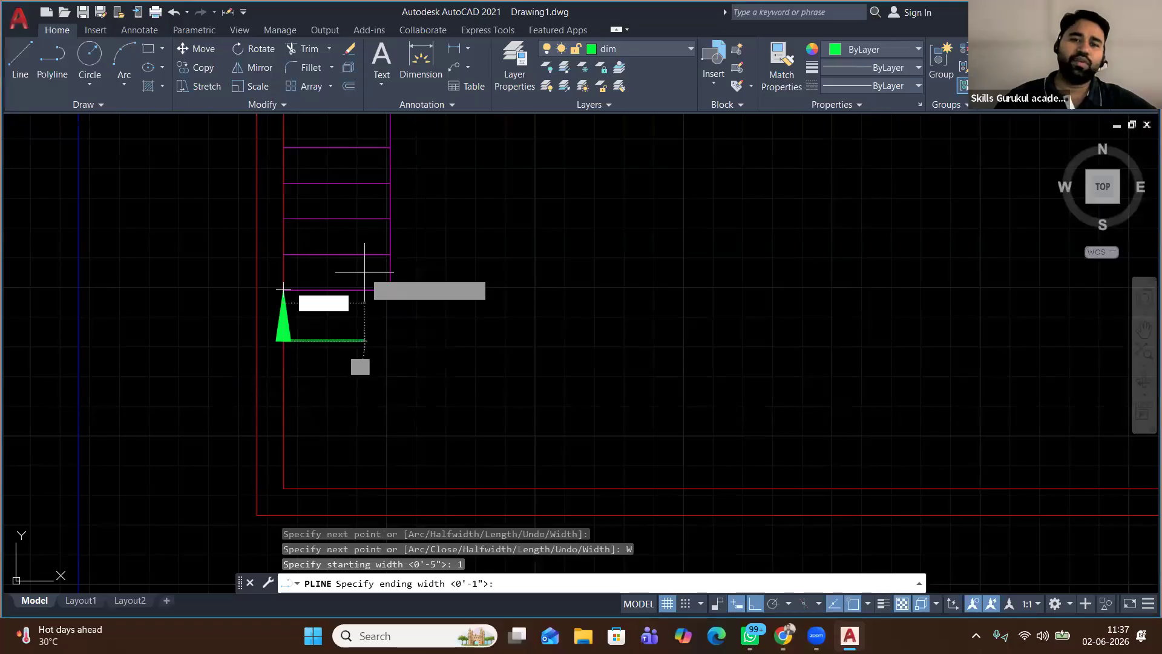
{"action": "type", "text": "1"}
{"action": "key", "text": "Return"}
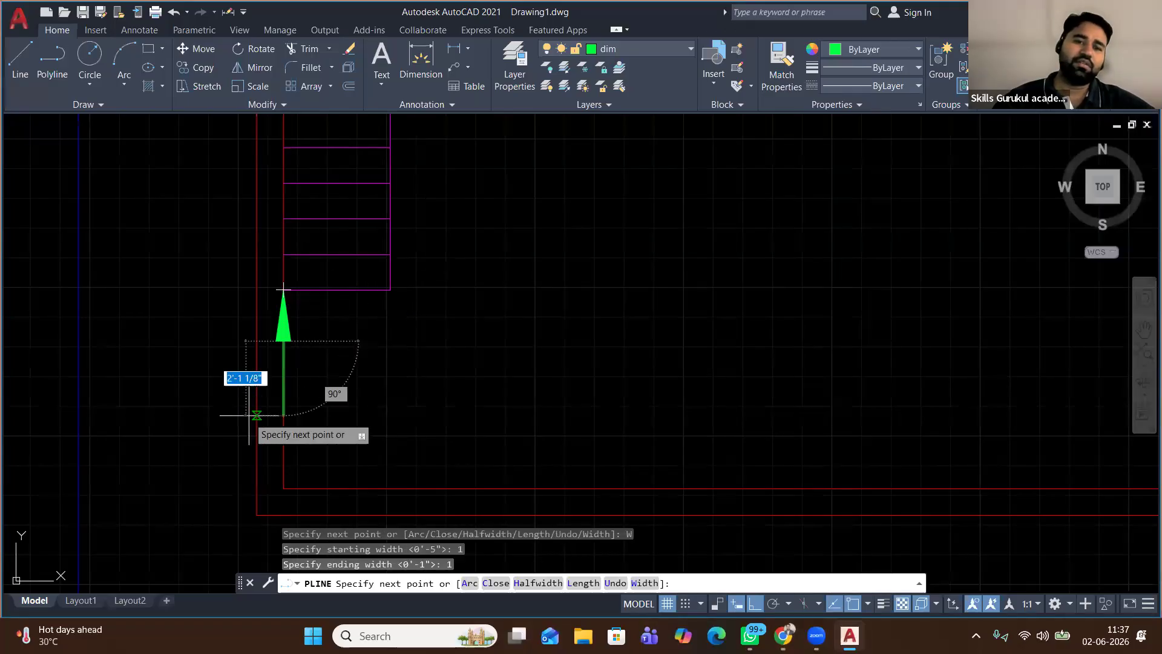
{"action": "left_click", "coordinate": [284, 426]}
{"action": "right_click", "coordinate": [397, 347]}
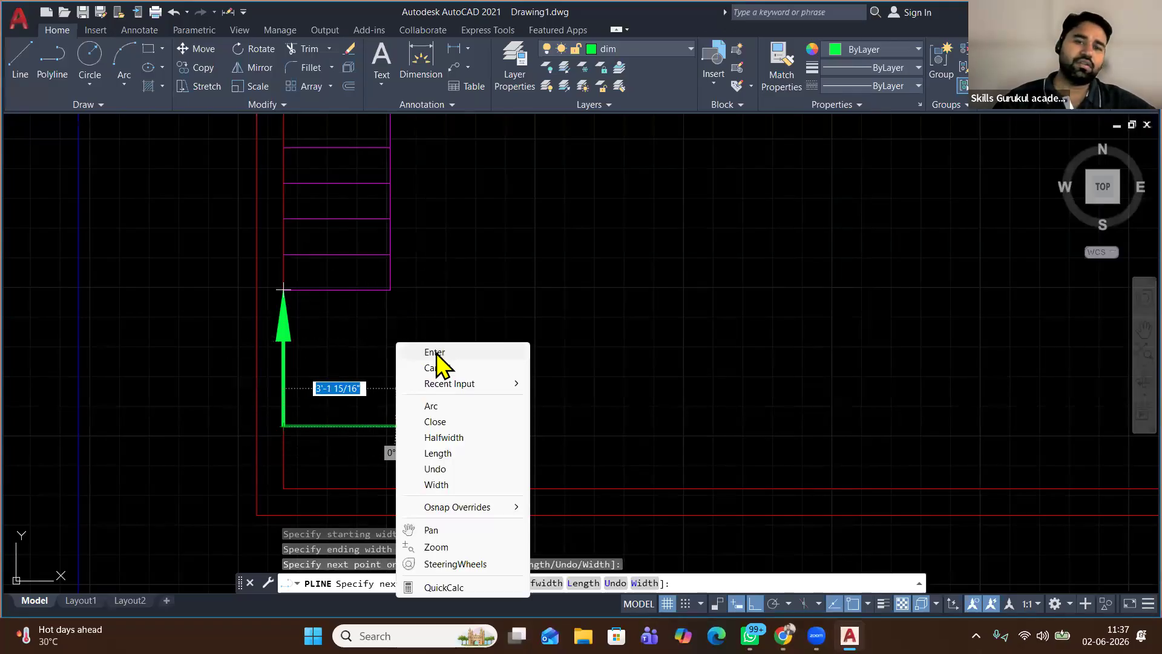
{"action": "left_click", "coordinate": [437, 355]}
{"action": "left_click", "coordinate": [220, 276]}
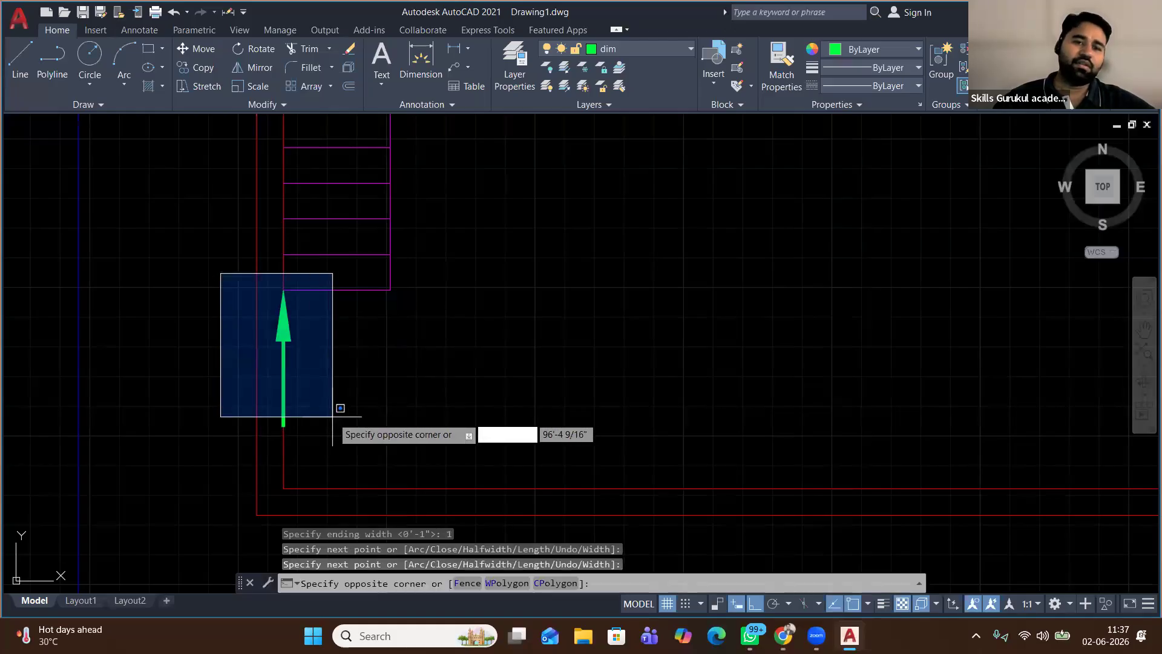
{"action": "left_click", "coordinate": [332, 445]}
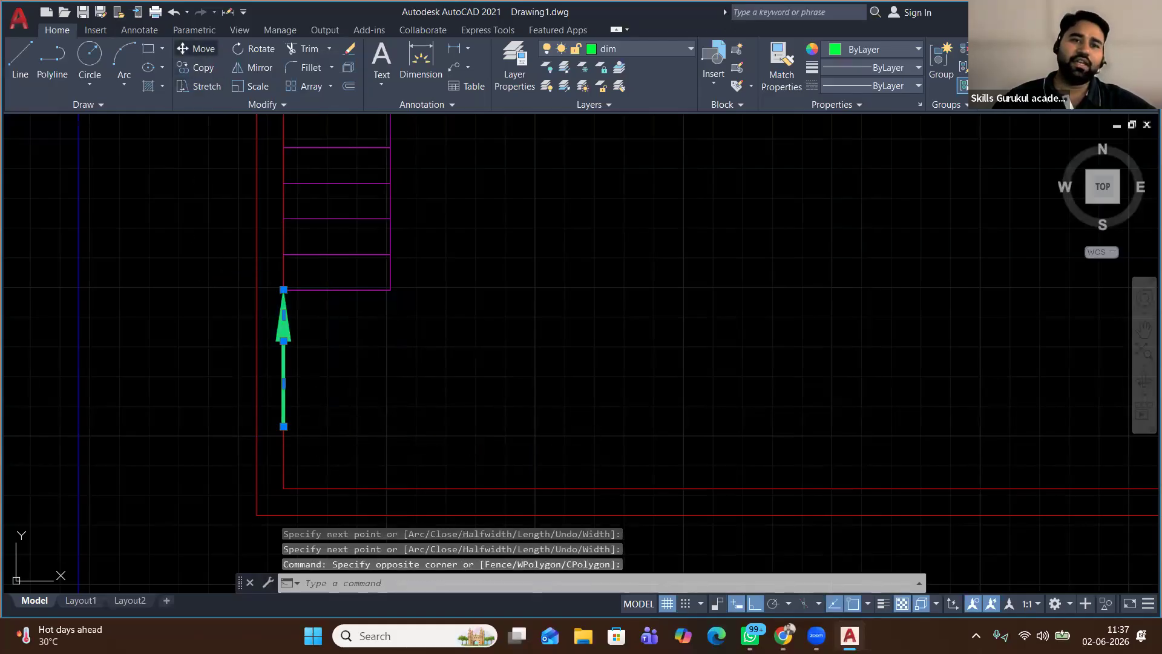
Move the arrow by its tip into the stair's vertical flight with Ortho off, then start Multiline Text
{"action": "left_click", "coordinate": [199, 49]}
{"action": "left_click", "coordinate": [283, 289]}
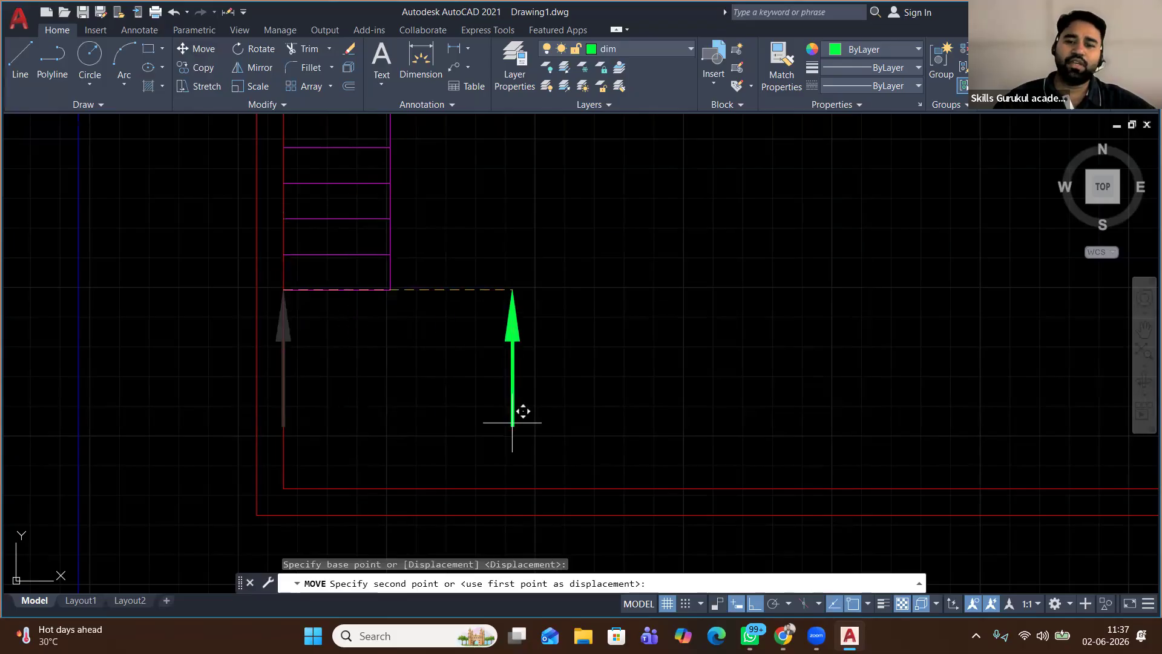
{"action": "key", "text": "F8"}
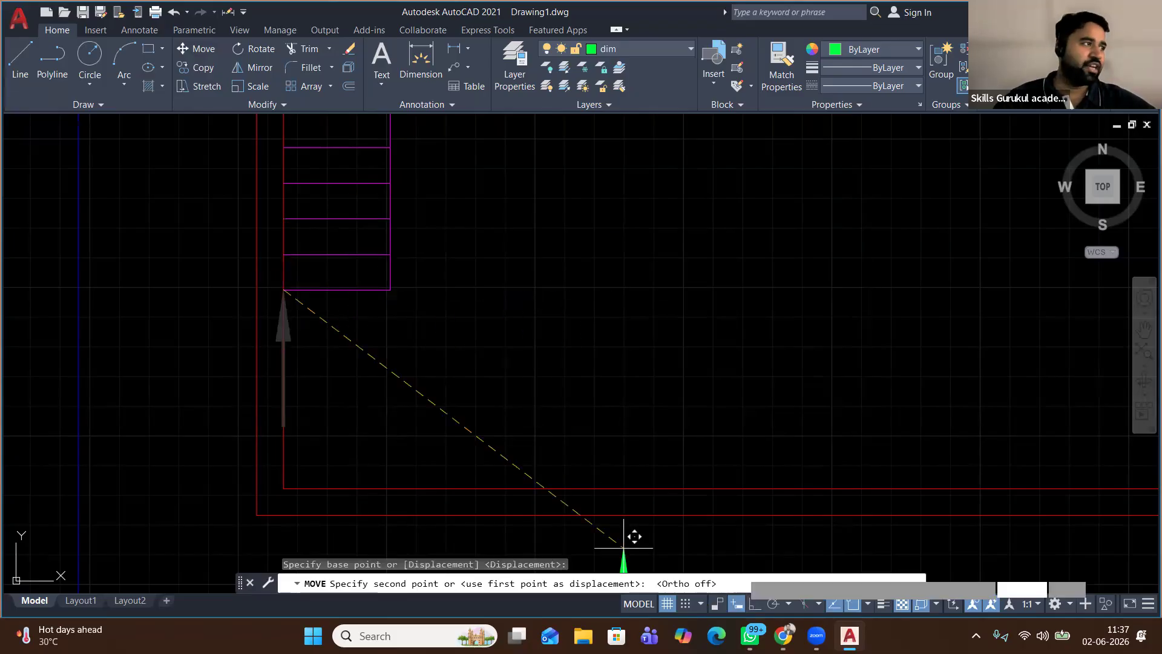
{"action": "left_click", "coordinate": [337, 183]}
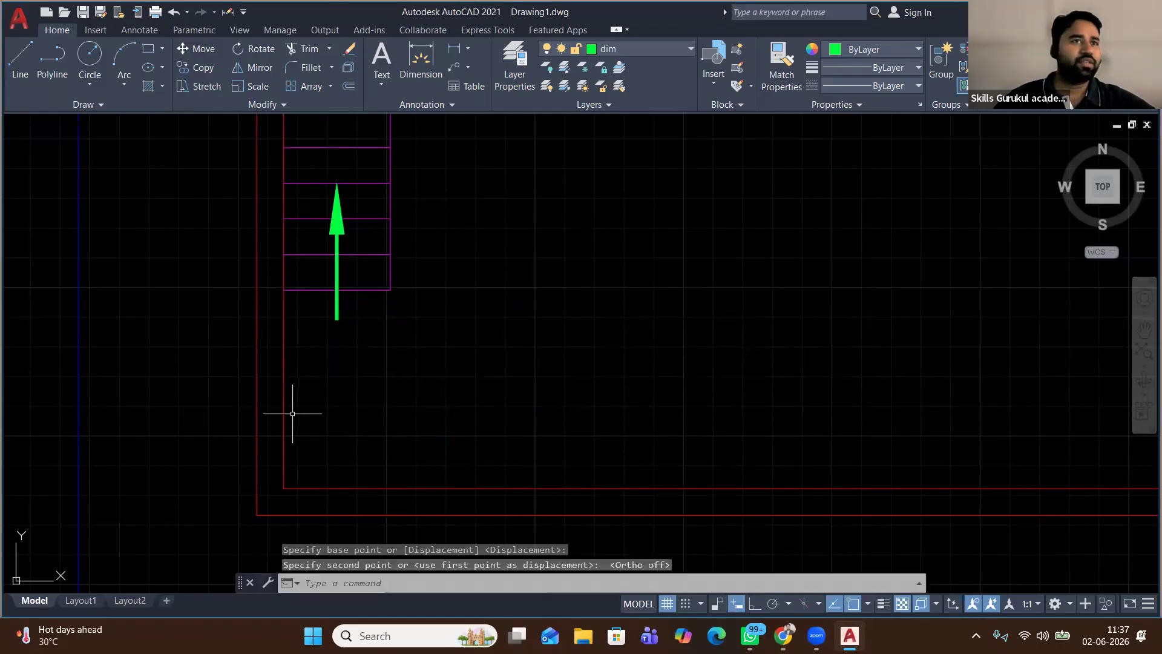
{"action": "scroll", "coordinate": [458, 353], "scroll_direction": "down", "scroll_amount": 3}
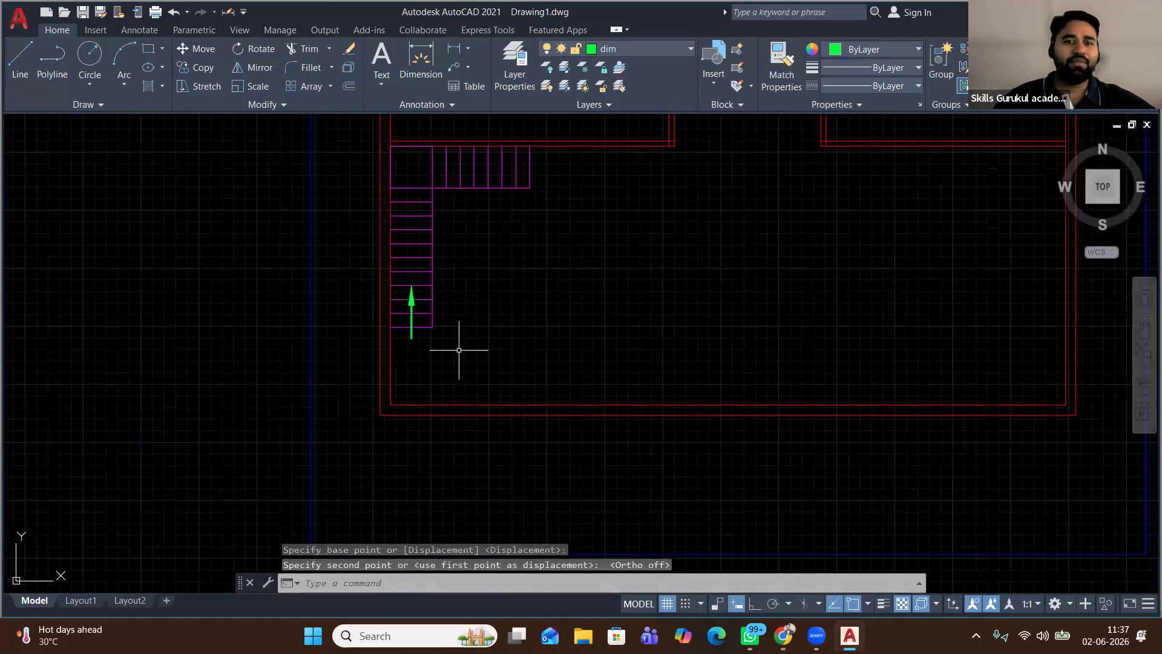
{"action": "middle_click_drag", "start_coordinate": [501, 314], "coordinate": [454, 362]}
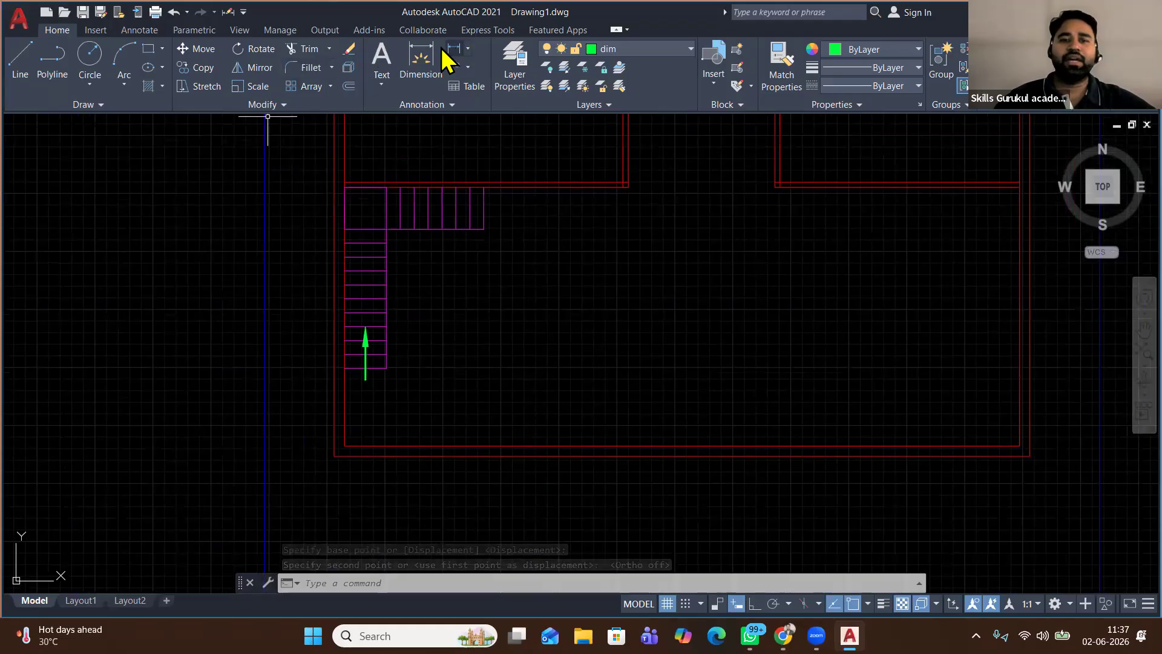
{"action": "left_click", "coordinate": [383, 84]}
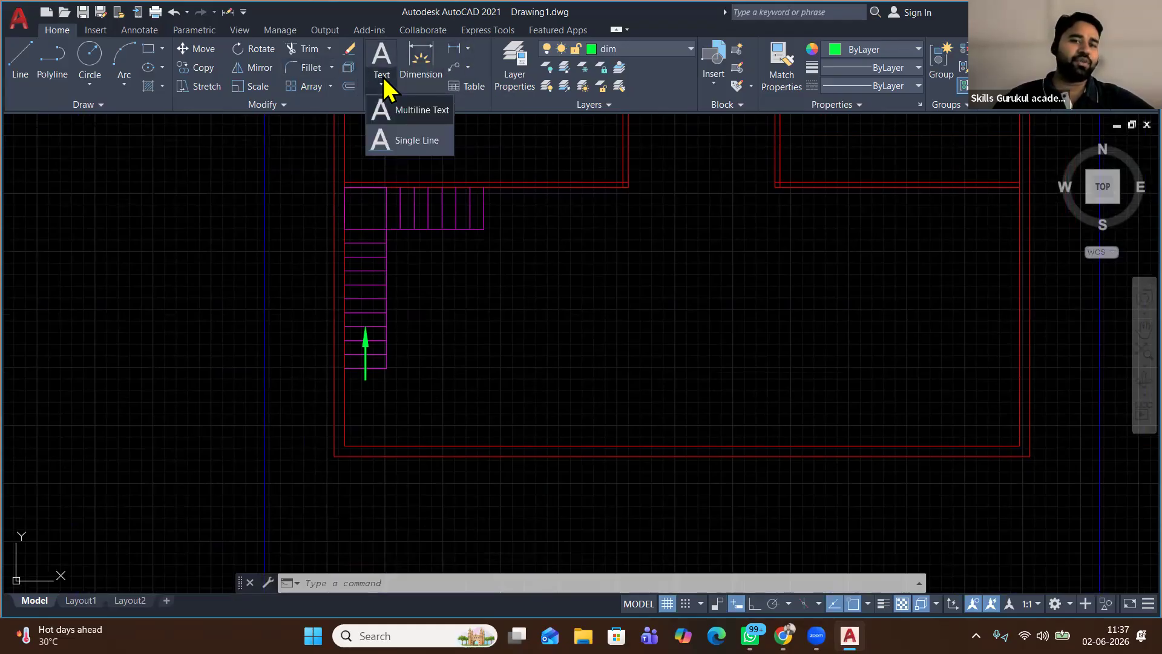
{"action": "left_click", "coordinate": [416, 111]}
Write the label 'up' in a multiline text box below the arrow
{"action": "scroll", "coordinate": [371, 415], "scroll_direction": "up", "scroll_amount": 5}
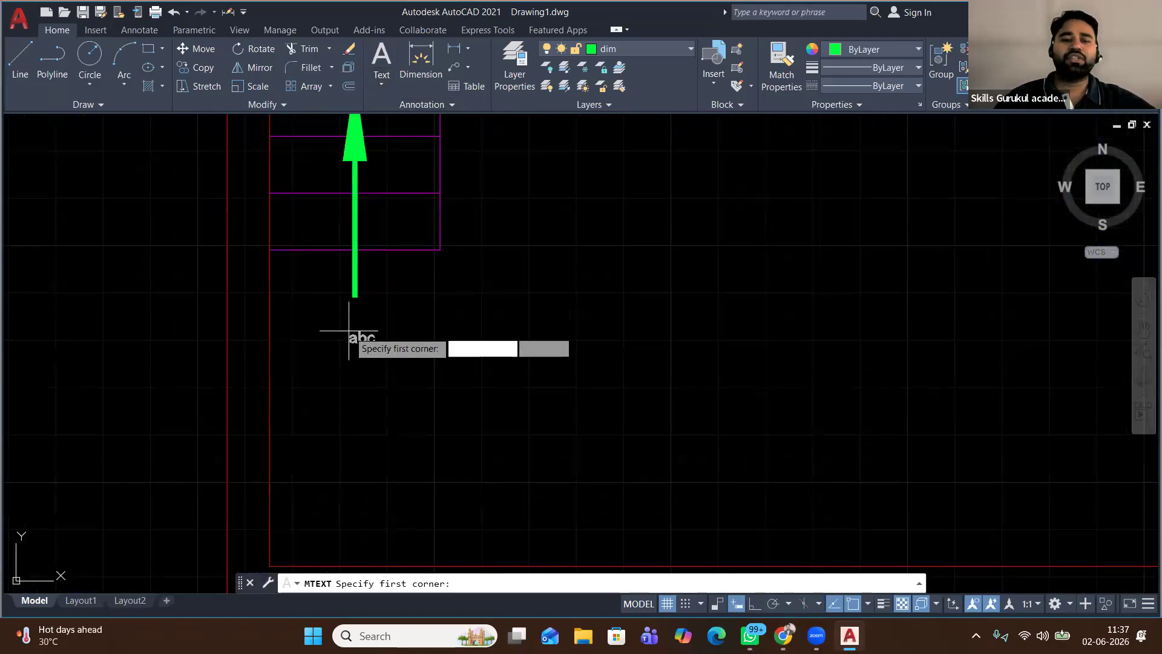
{"action": "left_click", "coordinate": [311, 306]}
{"action": "left_click", "coordinate": [672, 441]}
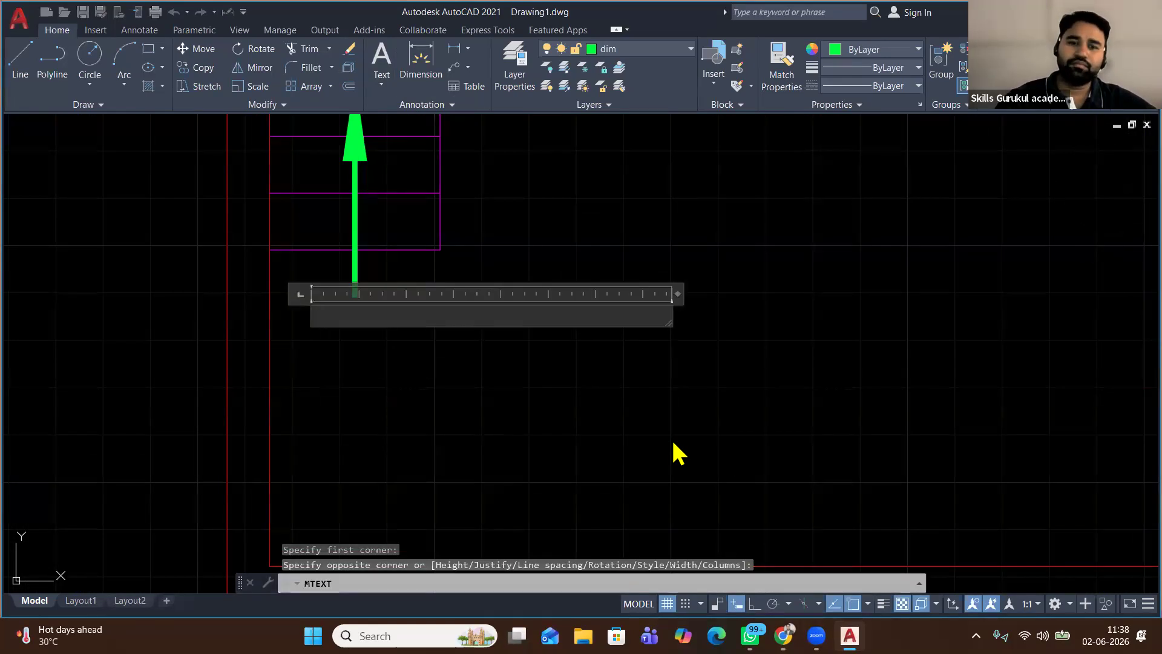
{"action": "type", "text": "up"}
{"action": "left_click", "coordinate": [519, 445]}
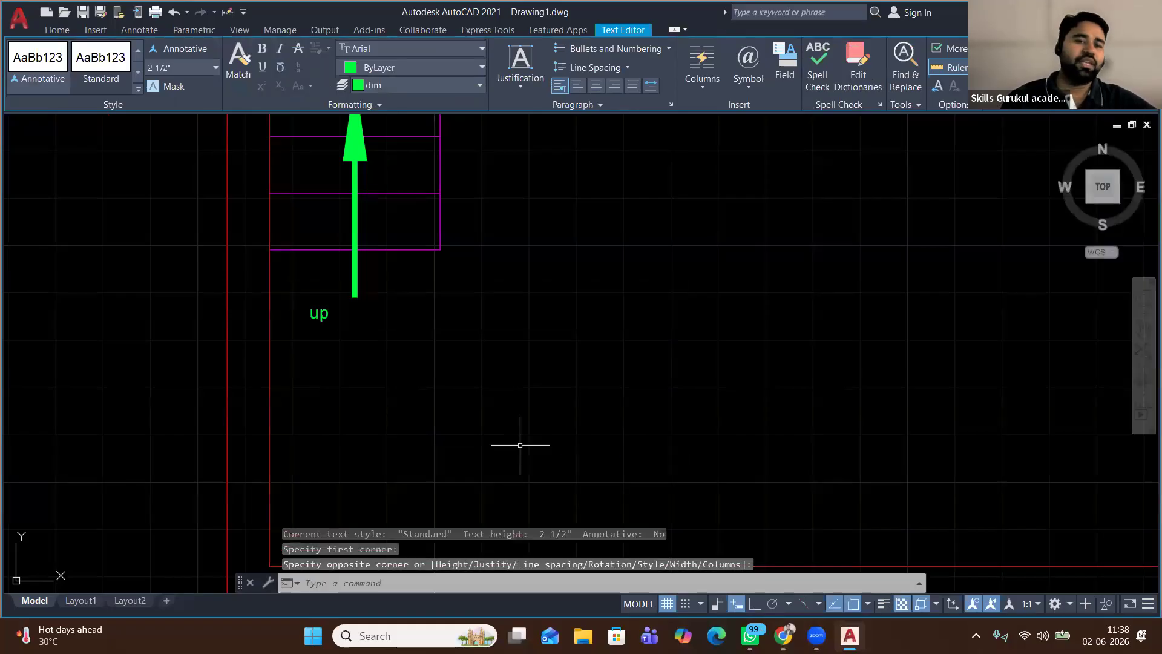
Scale the 'up' text by a factor of 2
{"action": "left_click", "coordinate": [322, 302]}
{"action": "left_click", "coordinate": [296, 329]}
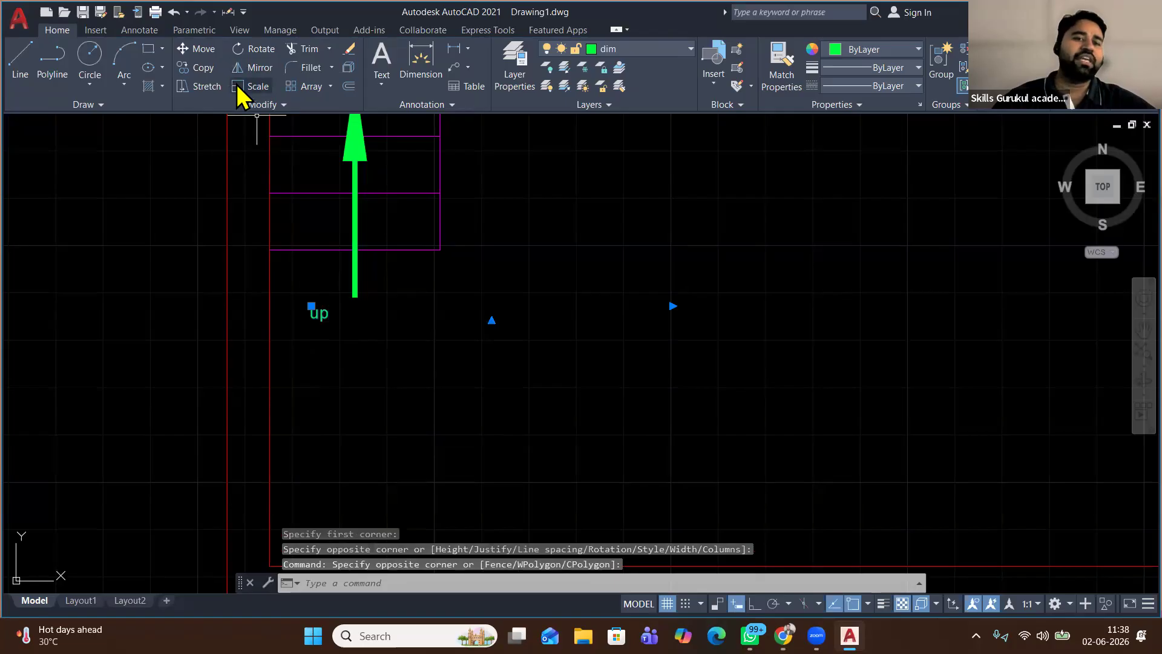
{"action": "left_click", "coordinate": [251, 86]}
{"action": "left_click", "coordinate": [311, 321]}
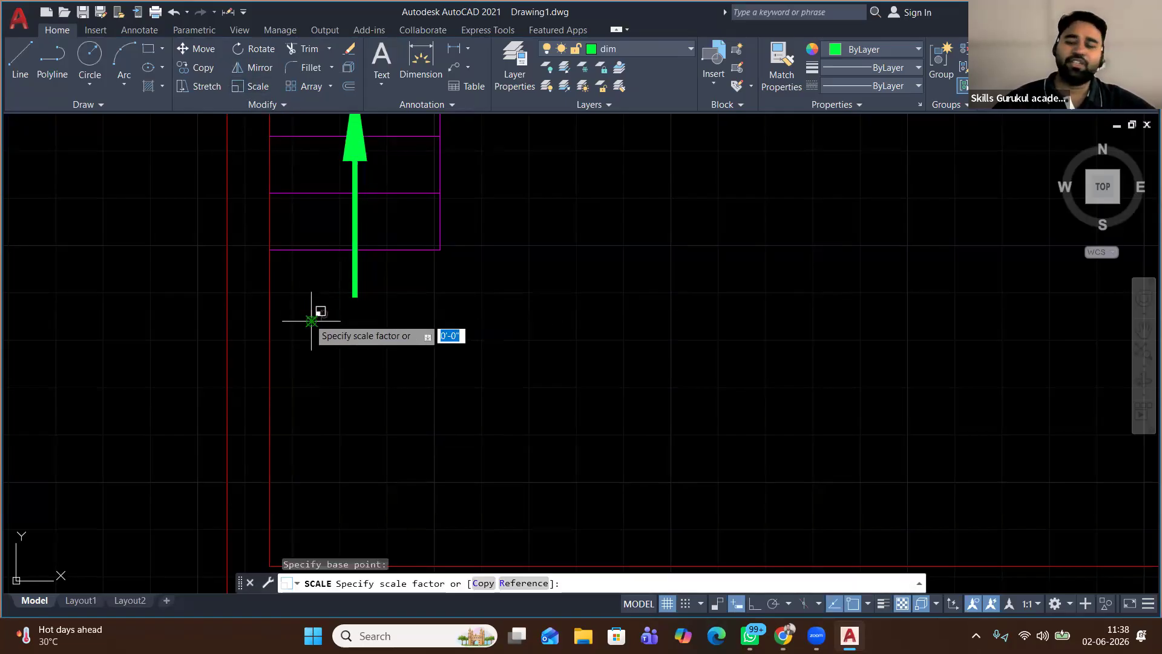
{"action": "type", "text": "2"}
{"action": "key", "text": "Return"}
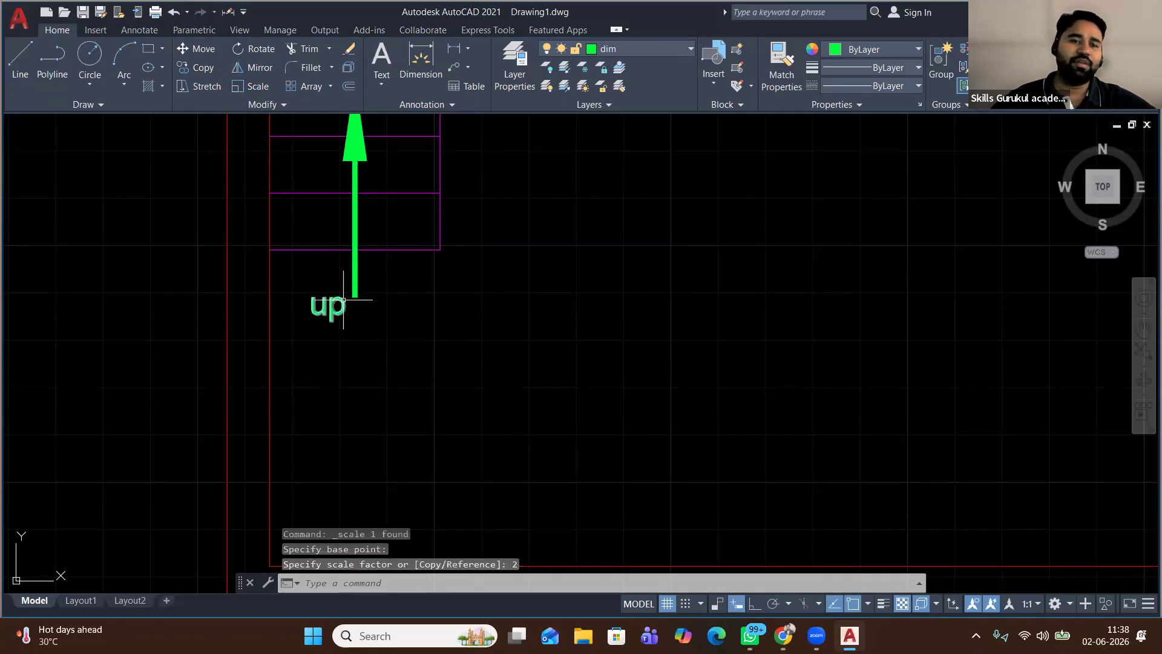
Move the 'up' label to sit just under the arrow's tail
{"action": "left_click", "coordinate": [324, 309]}
{"action": "left_click", "coordinate": [206, 52]}
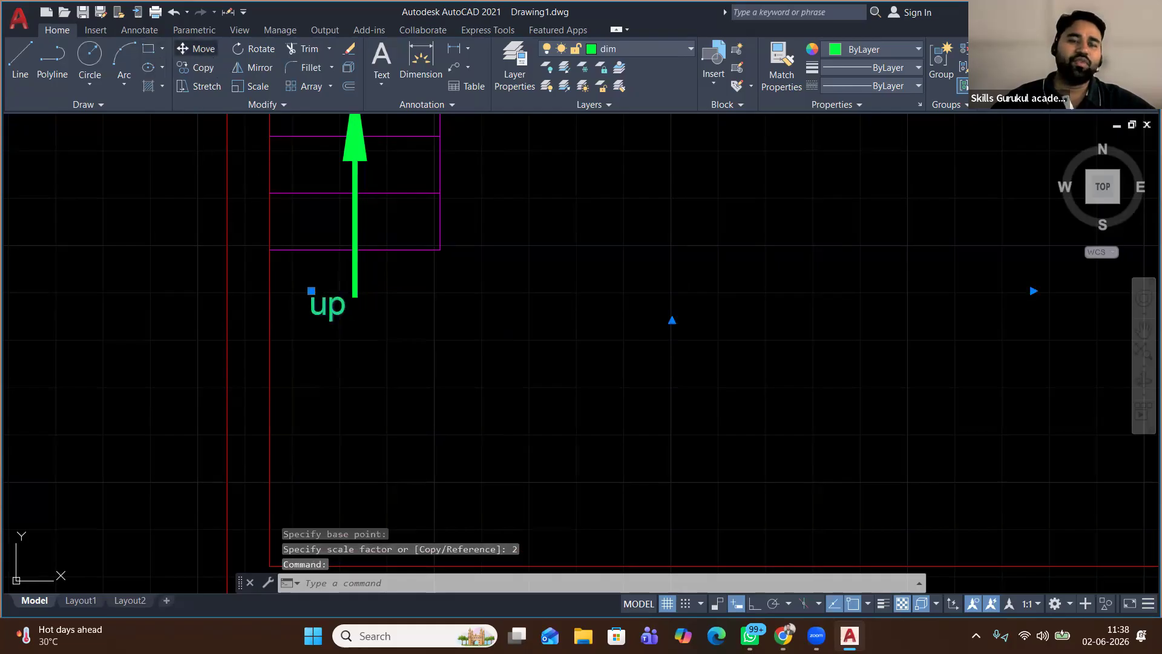
{"action": "left_click", "coordinate": [349, 323]}
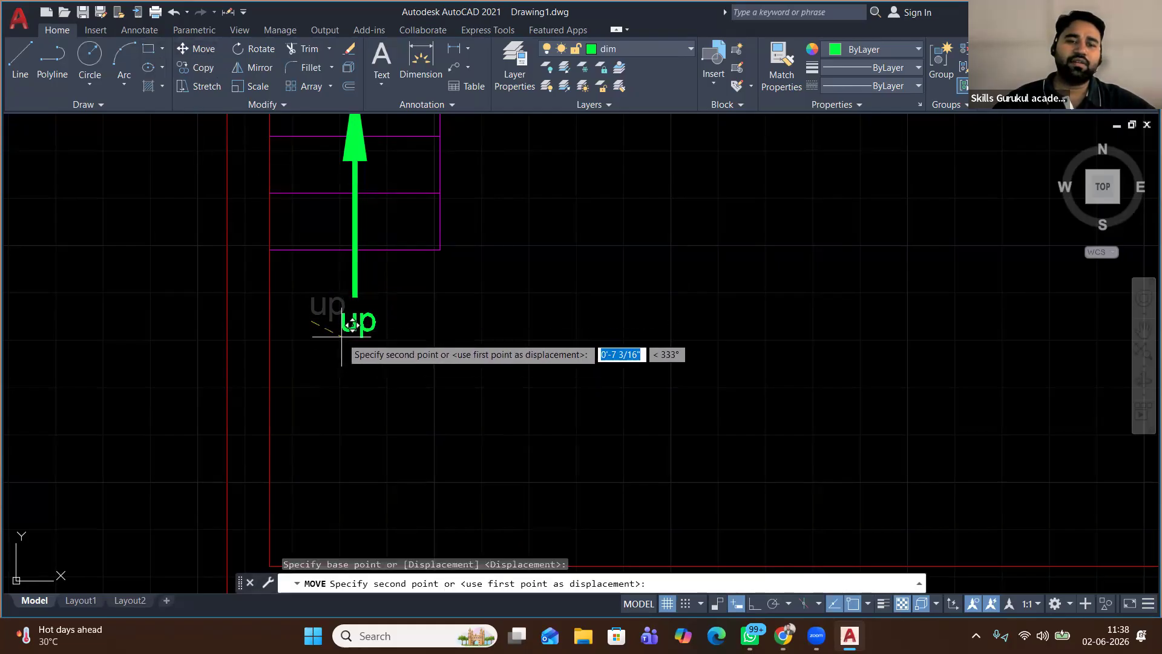
{"action": "left_click", "coordinate": [341, 336]}
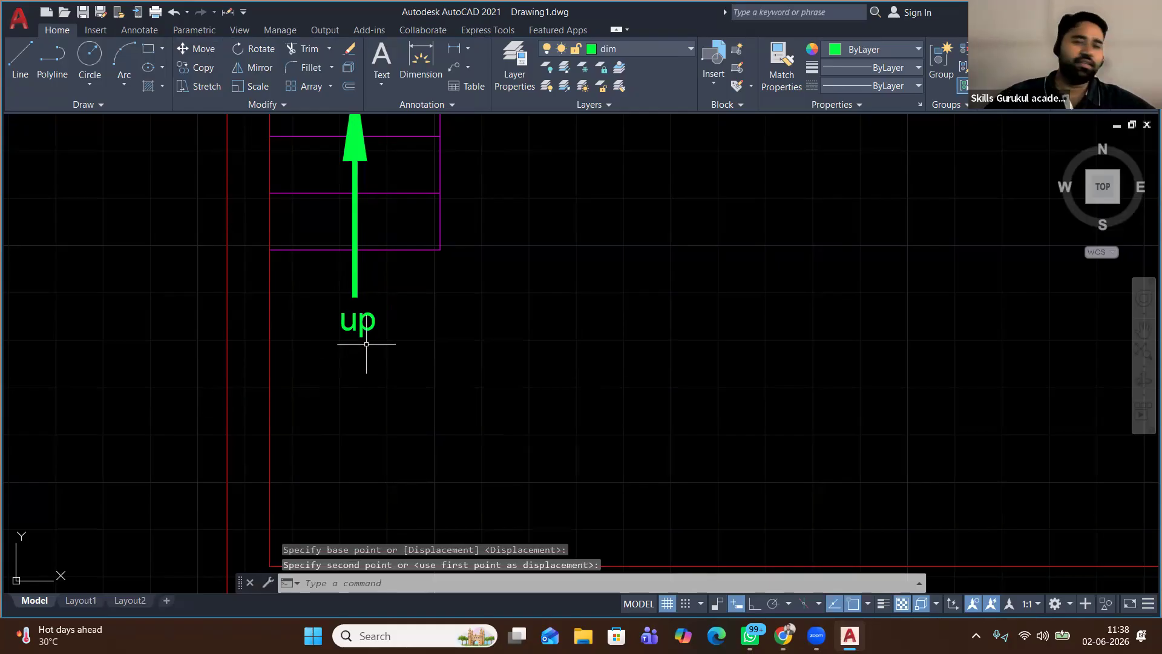
{"action": "scroll", "coordinate": [366, 348], "scroll_direction": "down", "scroll_amount": 2}
{"action": "scroll", "coordinate": [371, 364], "scroll_direction": "down", "scroll_amount": 2}
Fence-trim away the middle top room's walls, leaving only the two corner rooms
{"action": "scroll", "coordinate": [371, 363], "scroll_direction": "down", "scroll_amount": 2}
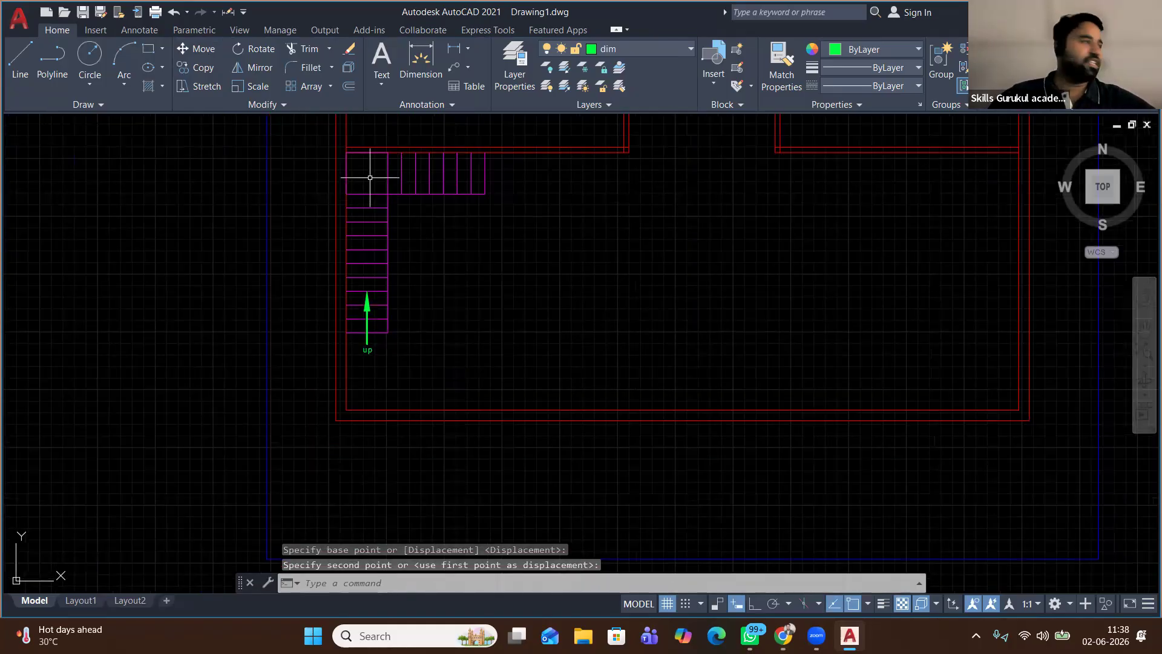
{"action": "mouse_move", "coordinate": [537, 257]}
{"action": "middle_mouse_down"}
{"action": "mouse_move", "coordinate": [436, 284]}
{"action": "mouse_move", "coordinate": [335, 371]}
{"action": "middle_mouse_up"}
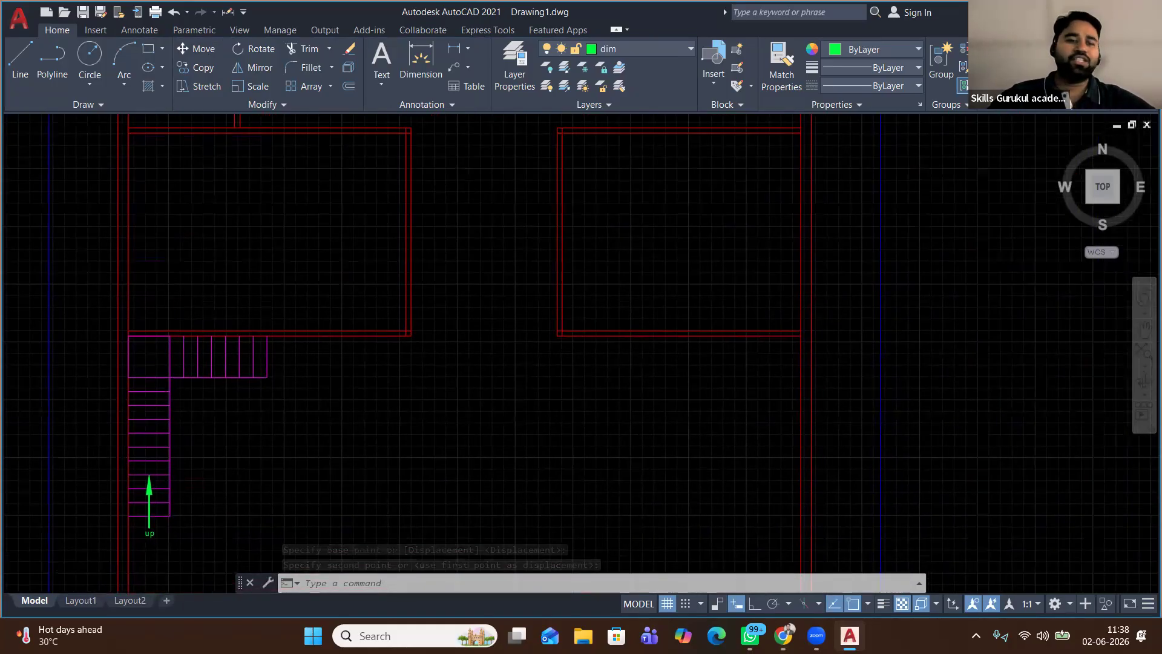
{"action": "scroll", "coordinate": [340, 375], "scroll_direction": "down", "scroll_amount": 2}
{"action": "scroll", "coordinate": [227, 407], "scroll_direction": "down", "scroll_amount": 4}
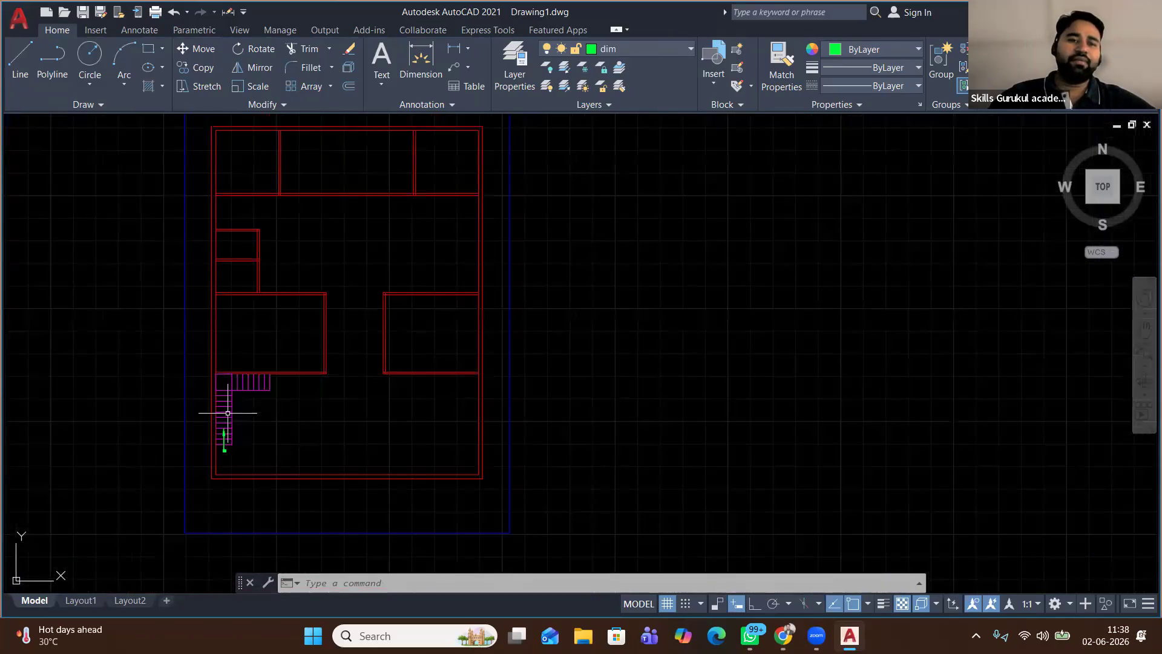
{"action": "scroll", "coordinate": [252, 232], "scroll_direction": "up", "scroll_amount": 3}
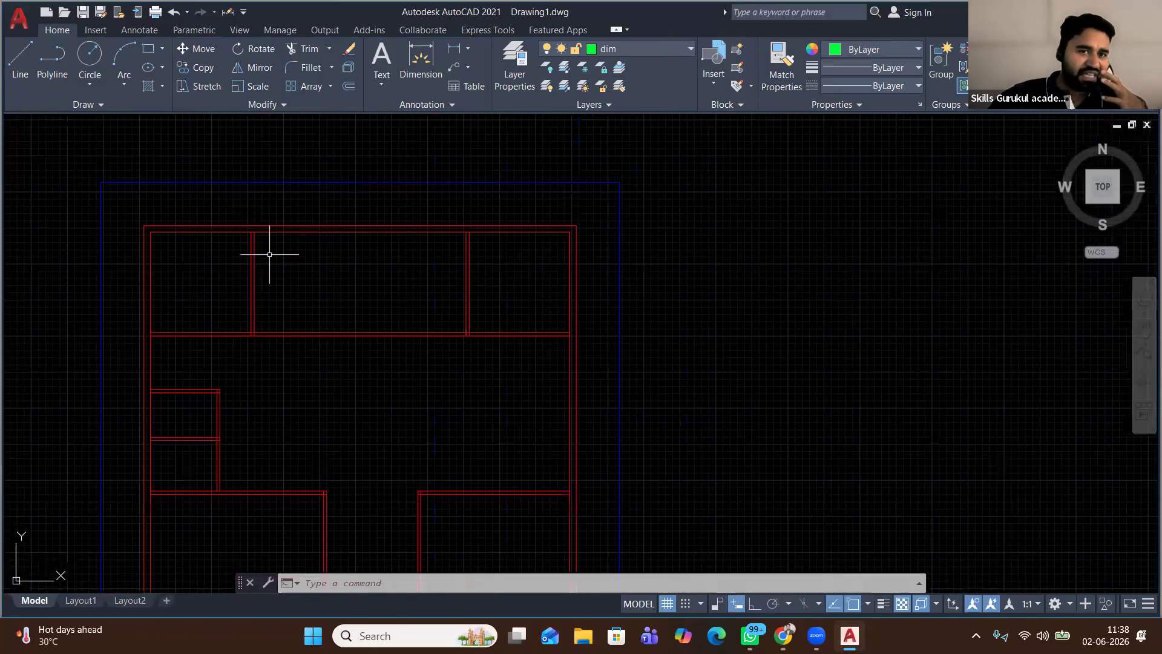
{"action": "middle_click_drag", "start_coordinate": [279, 287], "coordinate": [282, 205]}
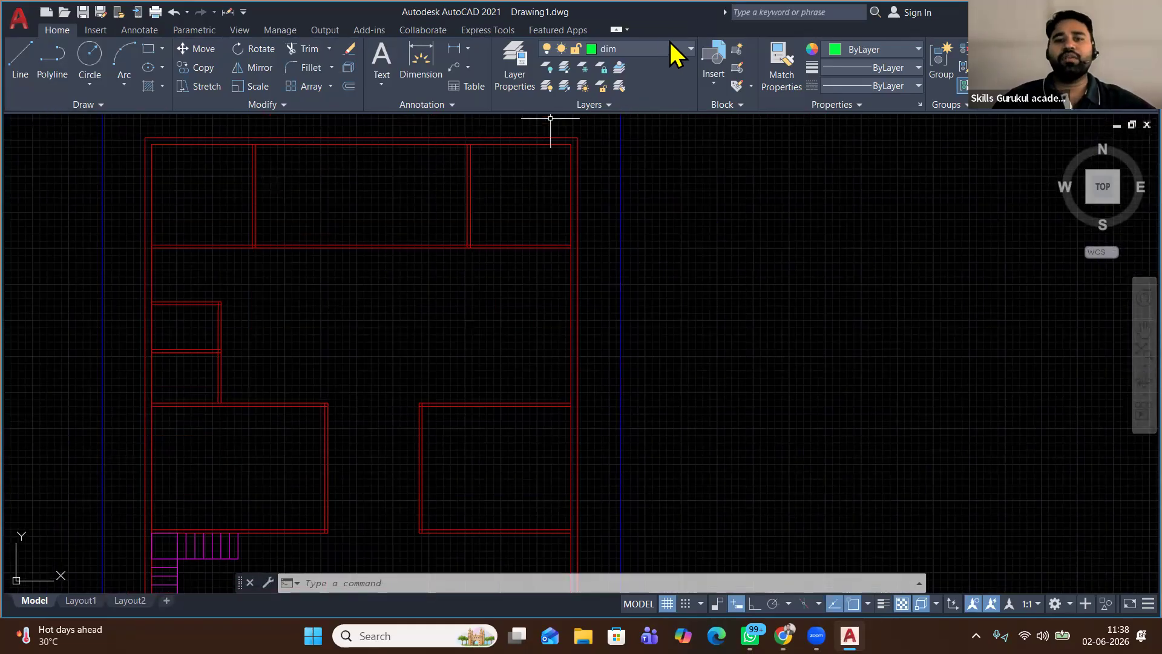
{"action": "left_click", "coordinate": [299, 49]}
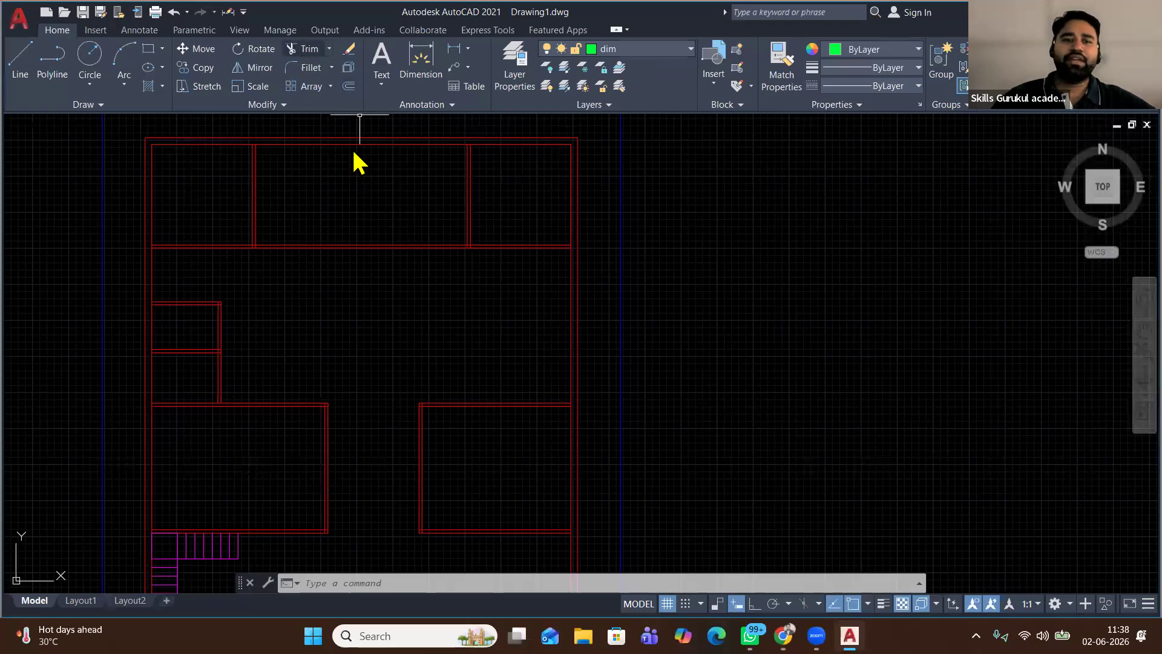
{"action": "right_click", "coordinate": [369, 185]}
{"action": "left_click", "coordinate": [410, 193]}
{"action": "mouse_move", "coordinate": [446, 200]}
{"action": "left_mouse_down"}
{"action": "mouse_move", "coordinate": [412, 309]}
{"action": "mouse_move", "coordinate": [401, 302]}
{"action": "left_mouse_up"}
{"action": "right_click", "coordinate": [393, 225]}
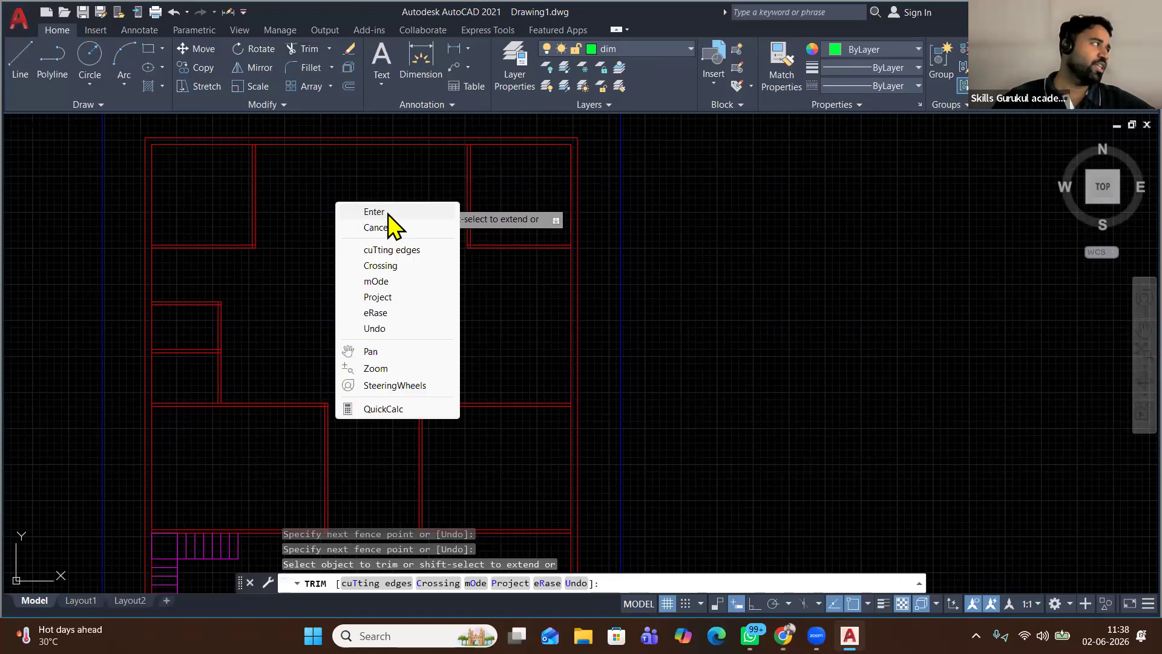
{"action": "left_click", "coordinate": [390, 217]}
{"action": "scroll", "coordinate": [243, 199], "scroll_direction": "up", "scroll_amount": 2}
{"action": "middle_click_drag", "start_coordinate": [285, 210], "coordinate": [303, 345]}
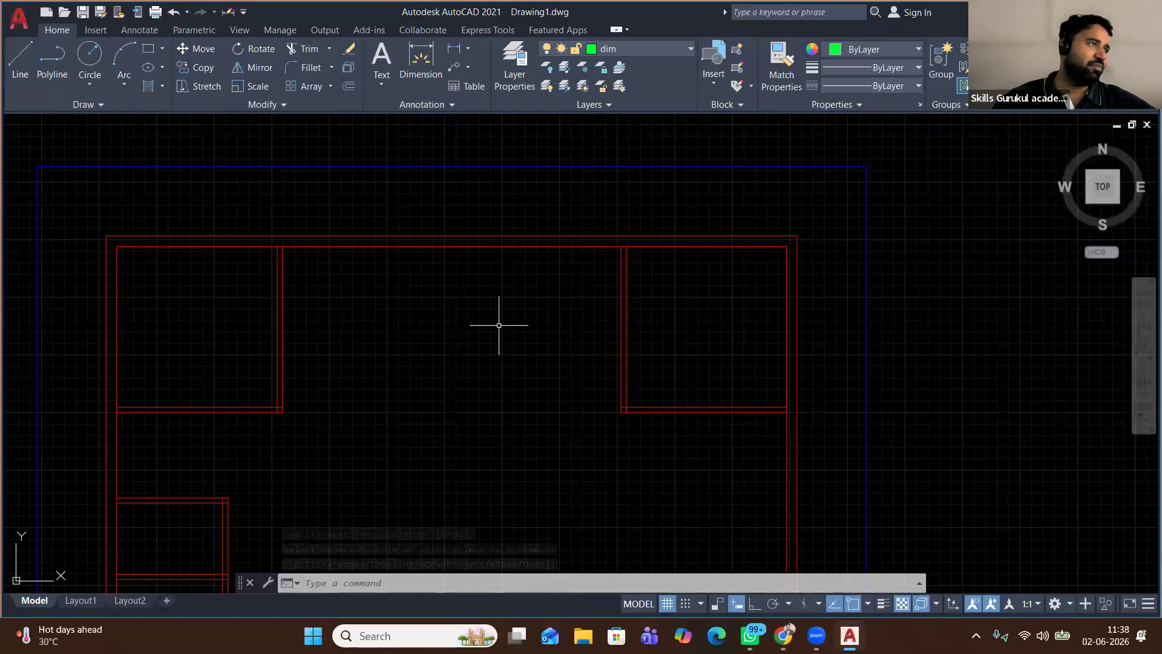
{"action": "scroll", "coordinate": [473, 291], "scroll_direction": "down", "scroll_amount": 2}
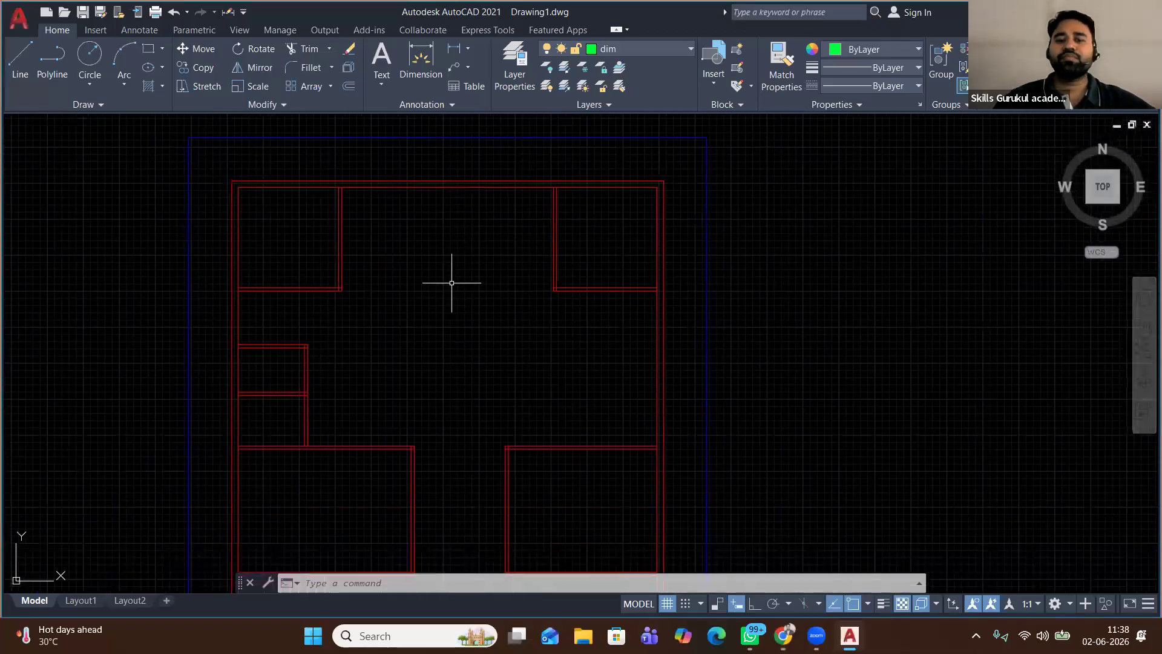
{"action": "scroll", "coordinate": [450, 291], "scroll_direction": "down", "scroll_amount": 1}
{"action": "scroll", "coordinate": [436, 288], "scroll_direction": "up", "scroll_amount": 1}
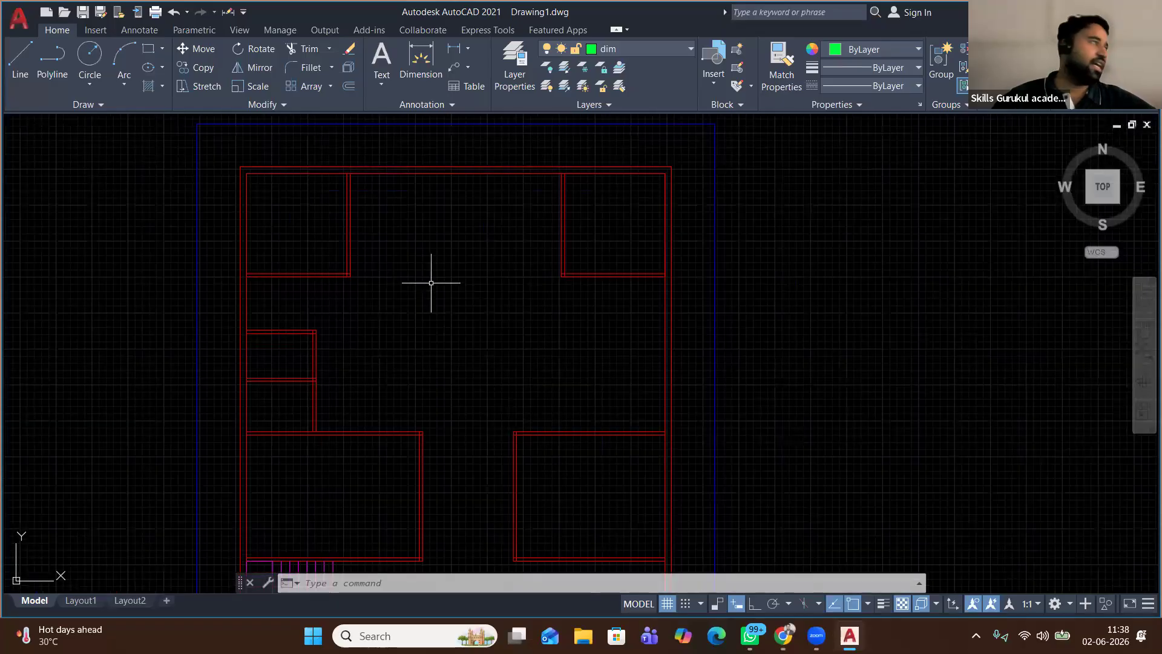
Make door the current layer
{"action": "left_click", "coordinate": [648, 49]}
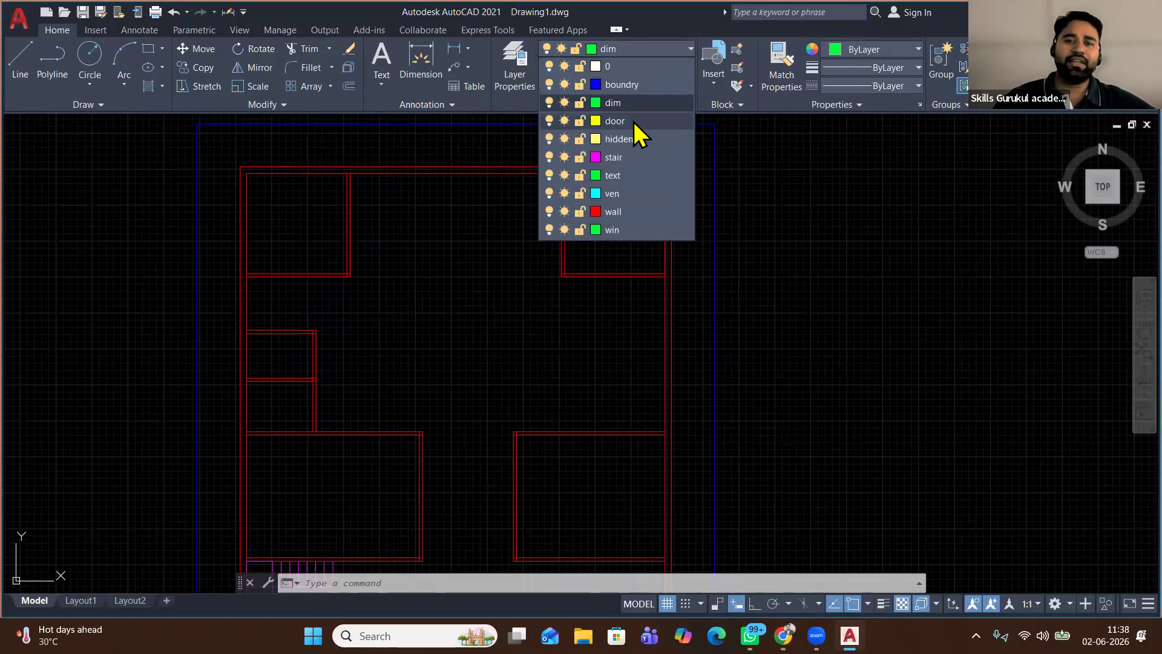
{"action": "left_click", "coordinate": [634, 121]}
{"action": "middle_click_drag", "start_coordinate": [739, 216], "coordinate": [284, 215]}
Draw a 3' horizontal line with Ortho on in the empty space beside the plan
{"action": "left_click", "coordinate": [18, 58]}
{"action": "left_click", "coordinate": [398, 317]}
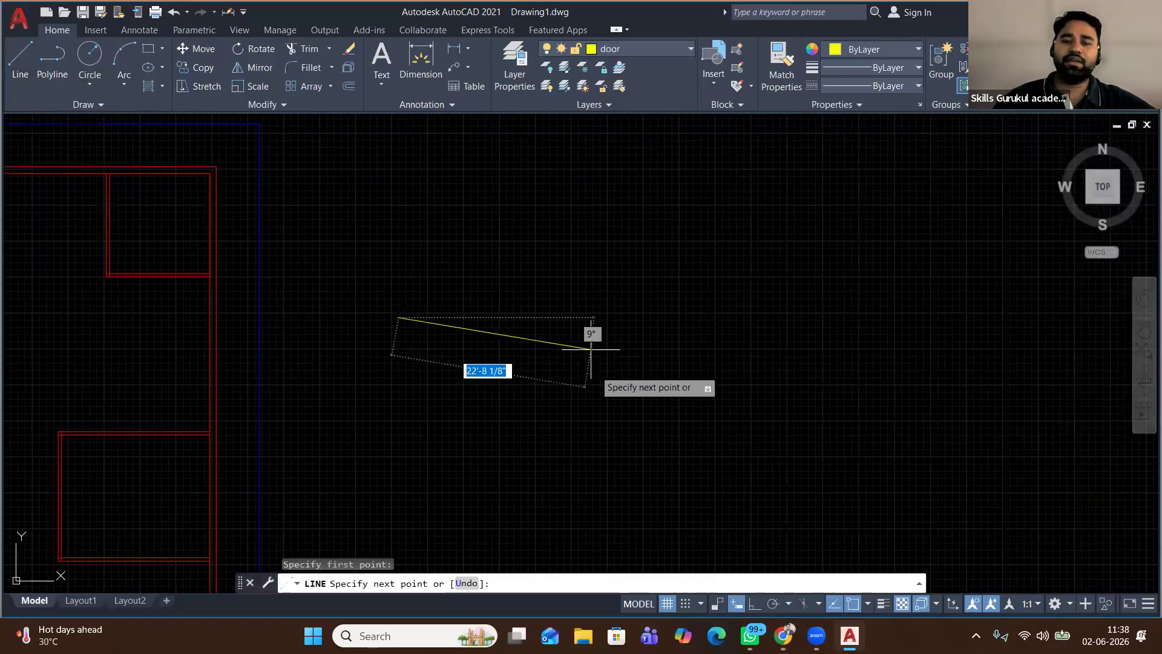
{"action": "key", "text": "F8"}
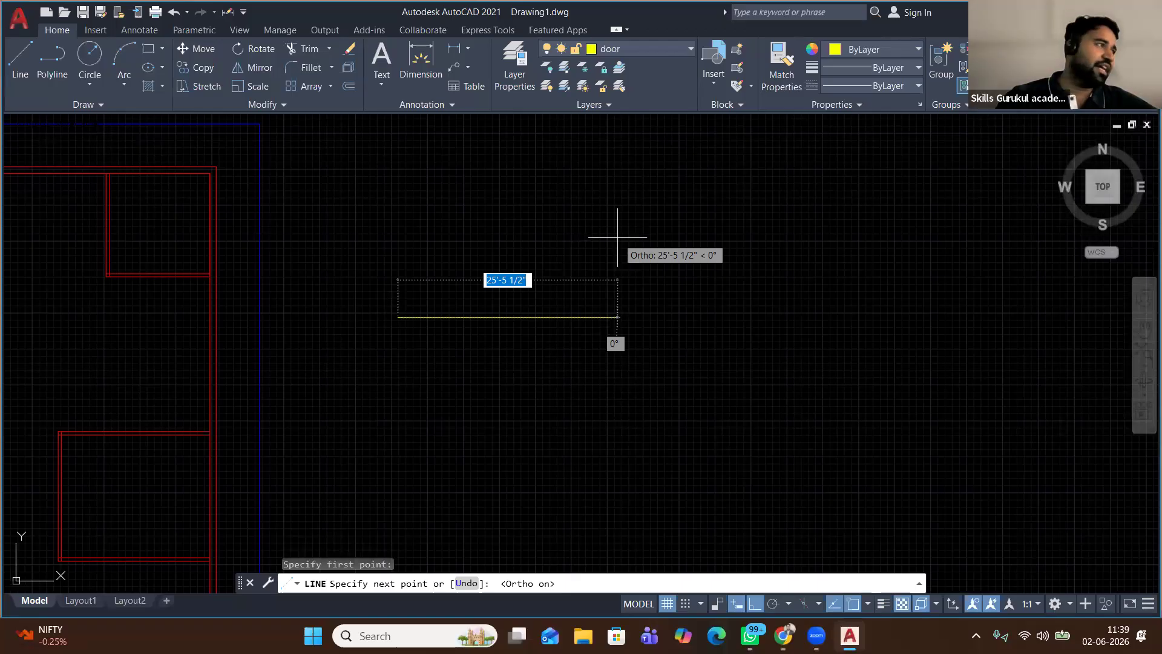
{"action": "type", "text": "3'"}
{"action": "key", "text": "Return"}
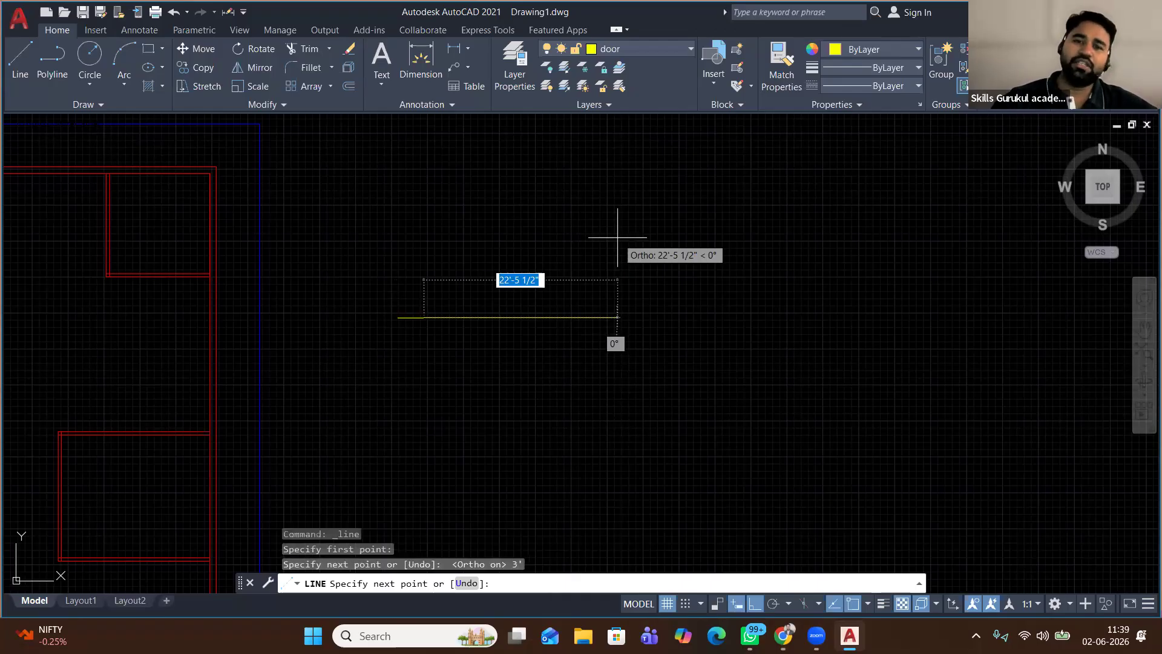
{"action": "right_click", "coordinate": [572, 235]}
{"action": "left_click", "coordinate": [607, 240]}
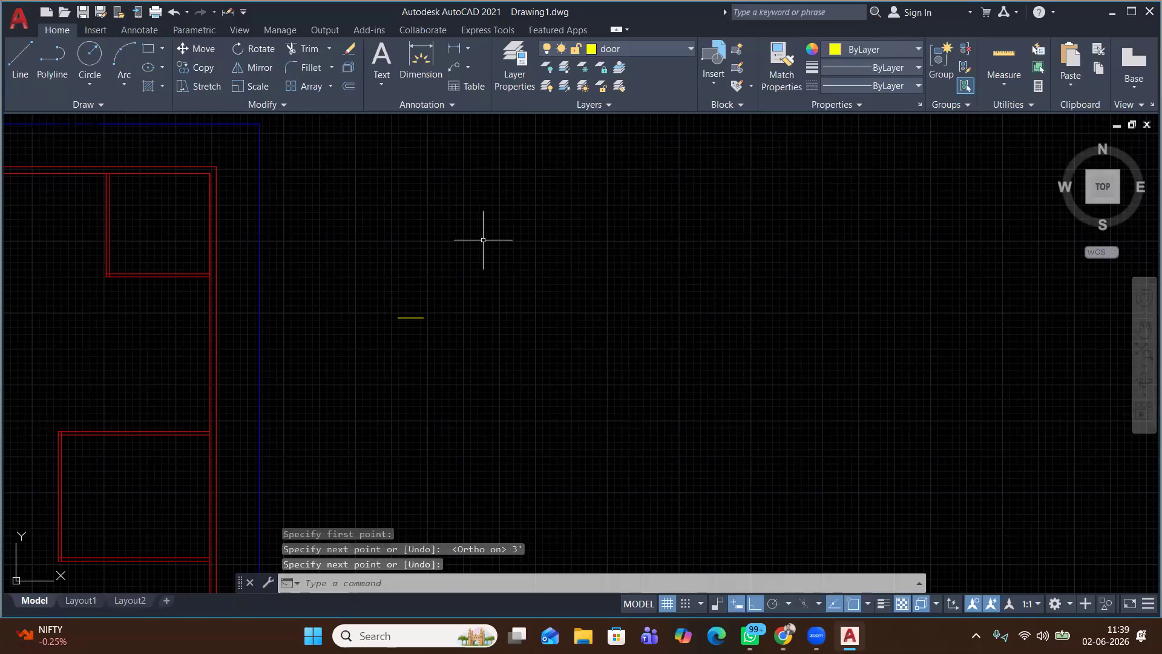
{"action": "right_click", "coordinate": [444, 225]}
{"action": "left_click", "coordinate": [479, 234]}
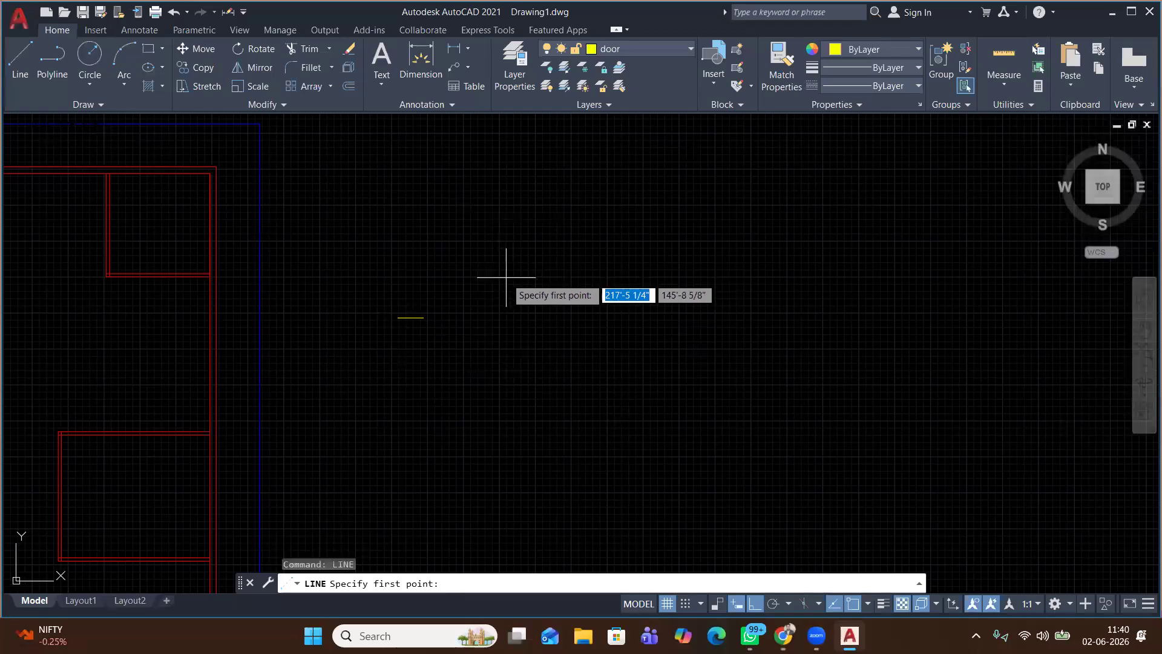
Draw a second horizontal door line 3.5' long beside the plan
{"action": "scroll", "coordinate": [424, 312], "scroll_direction": "down", "scroll_amount": 8}
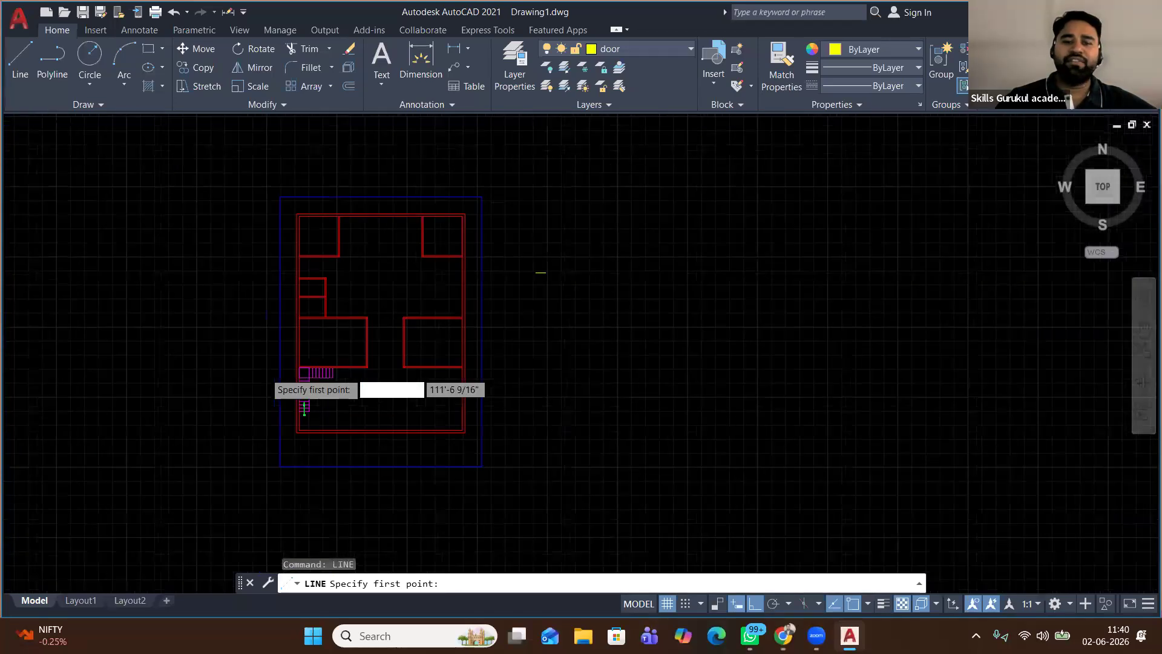
{"action": "scroll", "coordinate": [266, 382], "scroll_direction": "up", "scroll_amount": 8}
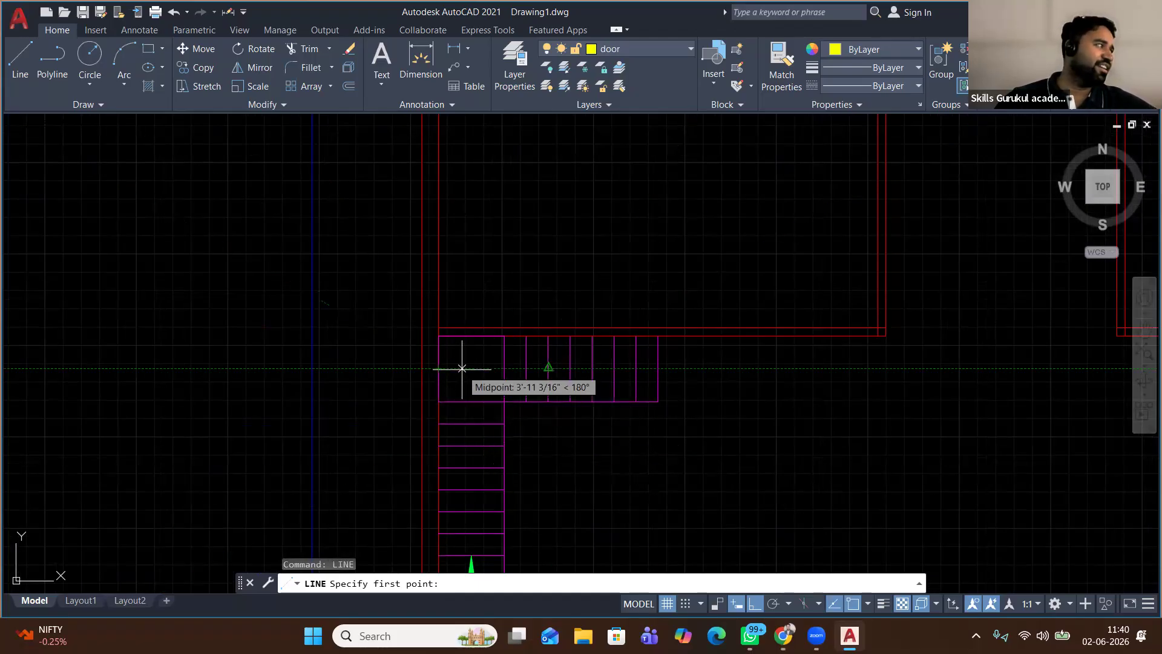
{"action": "scroll", "coordinate": [458, 367], "scroll_direction": "down", "scroll_amount": 2}
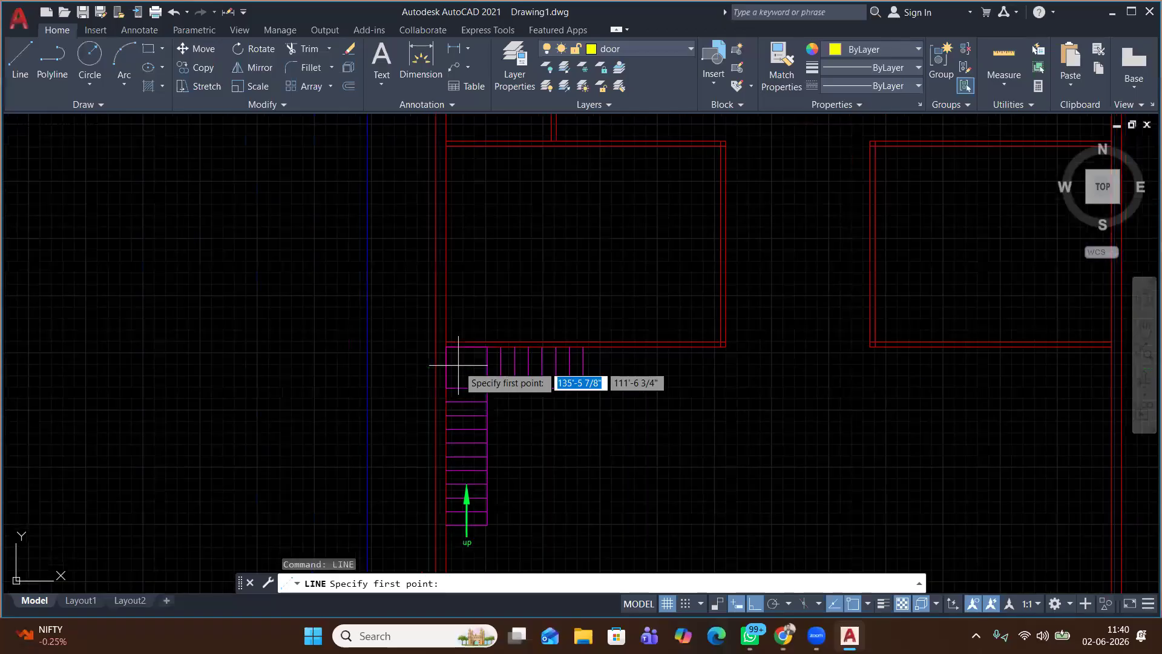
{"action": "scroll", "coordinate": [458, 365], "scroll_direction": "down", "scroll_amount": 2}
{"action": "middle_click_drag", "start_coordinate": [754, 401], "coordinate": [319, 373]}
{"action": "scroll", "coordinate": [318, 371], "scroll_direction": "down", "scroll_amount": 4}
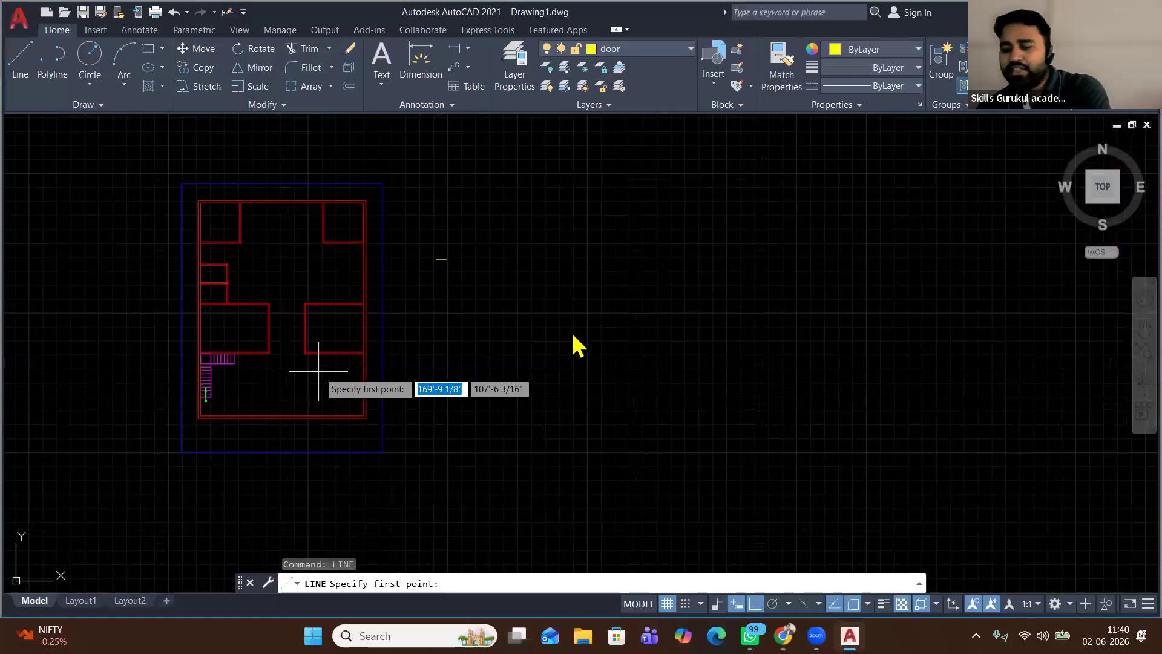
{"action": "scroll", "coordinate": [461, 267], "scroll_direction": "up", "scroll_amount": 2}
{"action": "scroll", "coordinate": [459, 267], "scroll_direction": "up", "scroll_amount": 2}
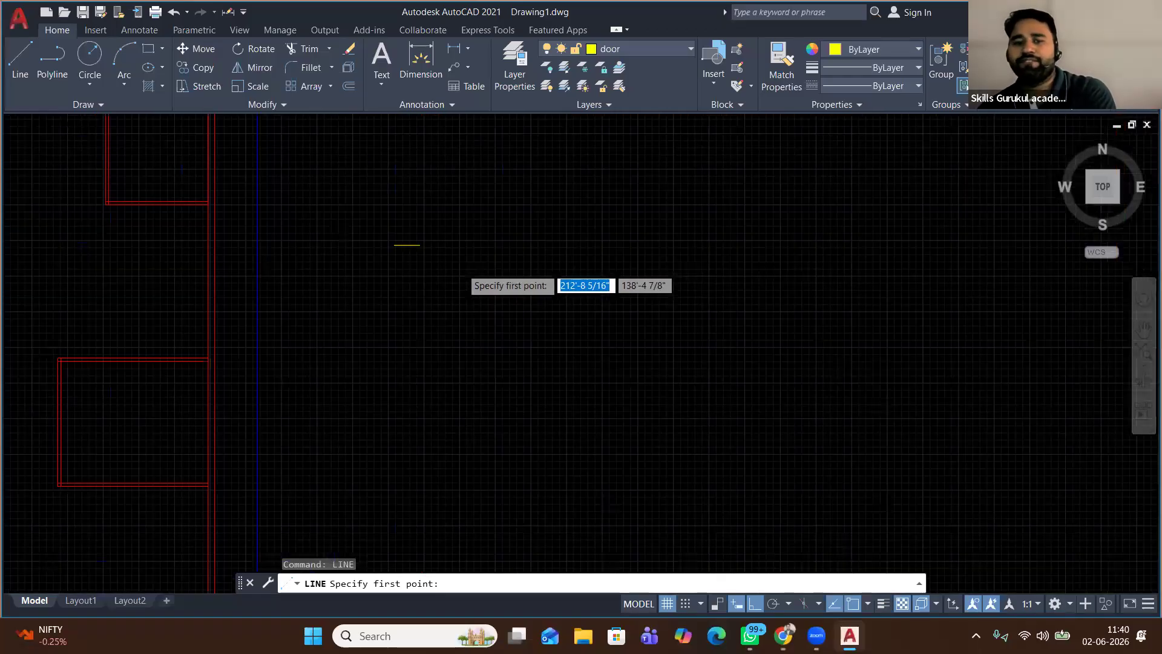
{"action": "left_click", "coordinate": [427, 332]}
{"action": "type", "text": "3.5'"}
{"action": "key", "text": "Return"}
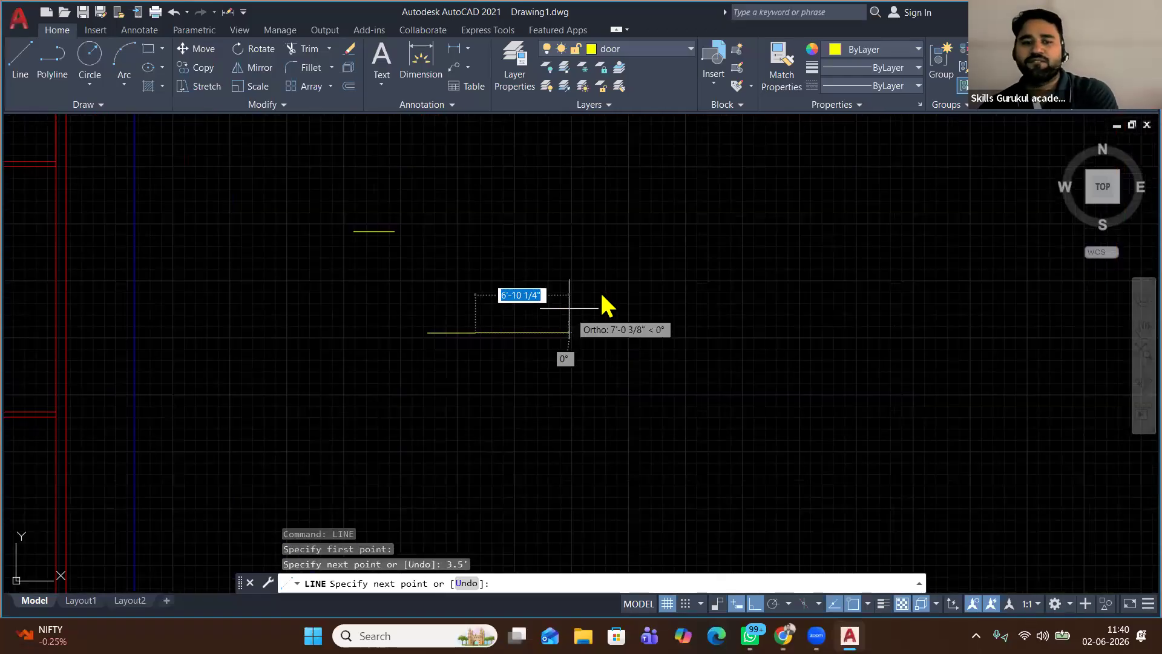
{"action": "right_click", "coordinate": [554, 278]}
{"action": "left_click", "coordinate": [590, 288]}
Draw a third horizontal door line 2.5' long
{"action": "right_click", "coordinate": [555, 238]}
{"action": "left_click", "coordinate": [605, 247]}
{"action": "mouse_move", "coordinate": [529, 222]}
{"action": "middle_mouse_down"}
{"action": "mouse_move", "coordinate": [493, 262]}
{"action": "mouse_move", "coordinate": [482, 303]}
{"action": "middle_mouse_up"}
{"action": "left_click", "coordinate": [394, 221]}
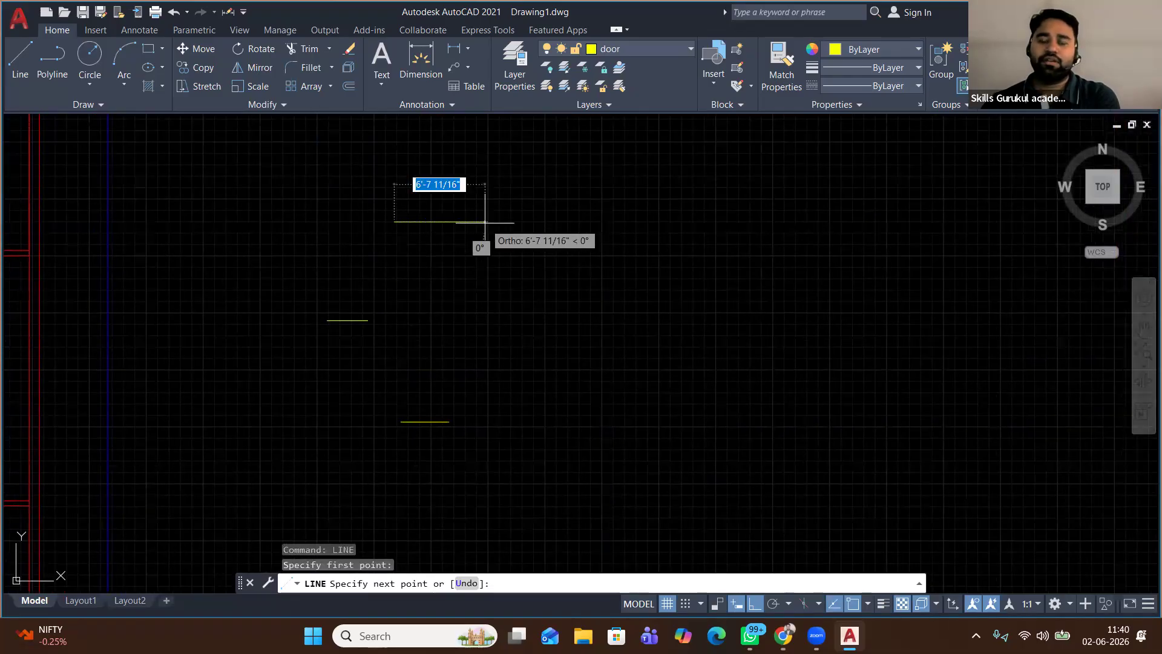
{"action": "type", "text": "2.5'"}
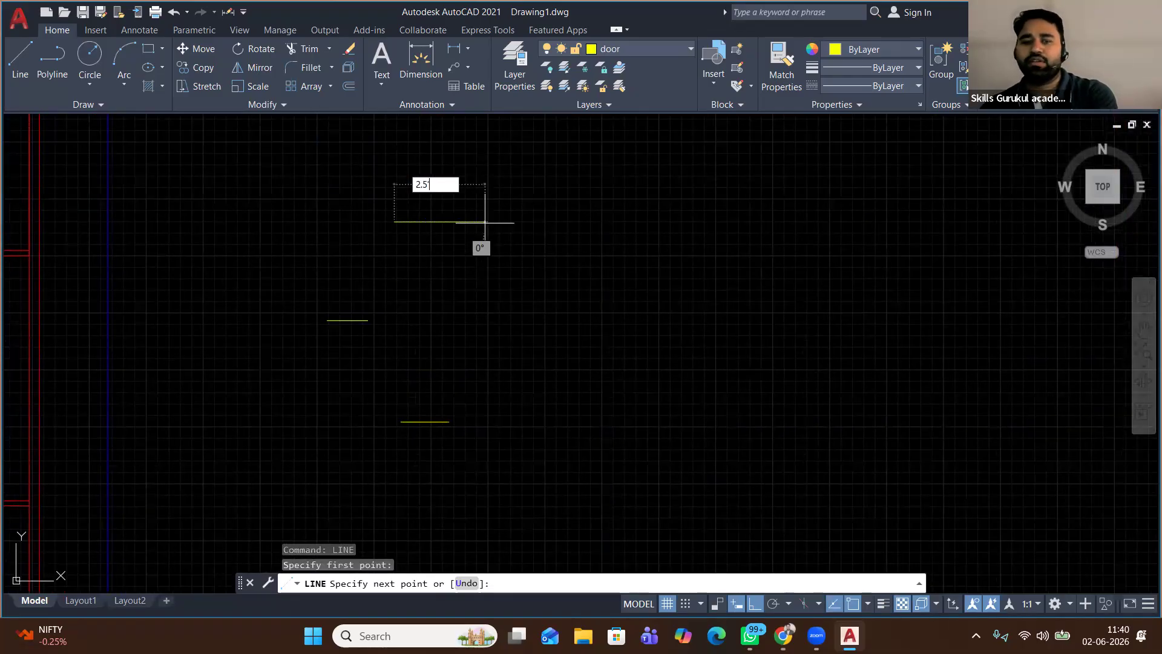
{"action": "key", "text": "Return"}
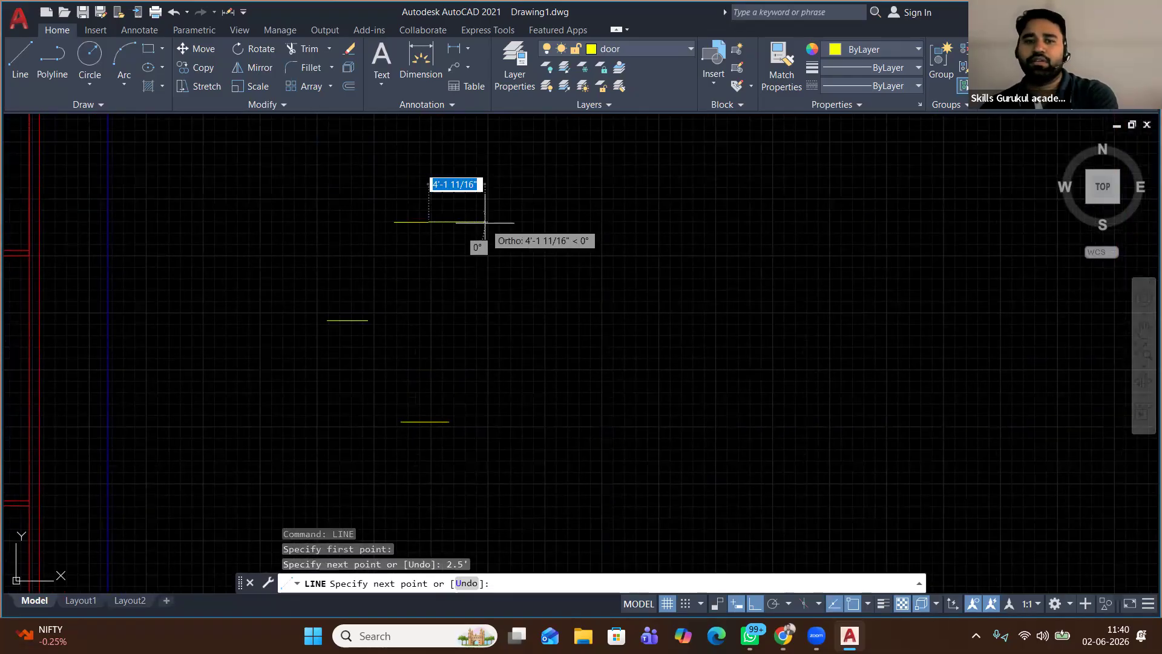
{"action": "right_click", "coordinate": [522, 203]}
{"action": "left_click", "coordinate": [530, 213]}
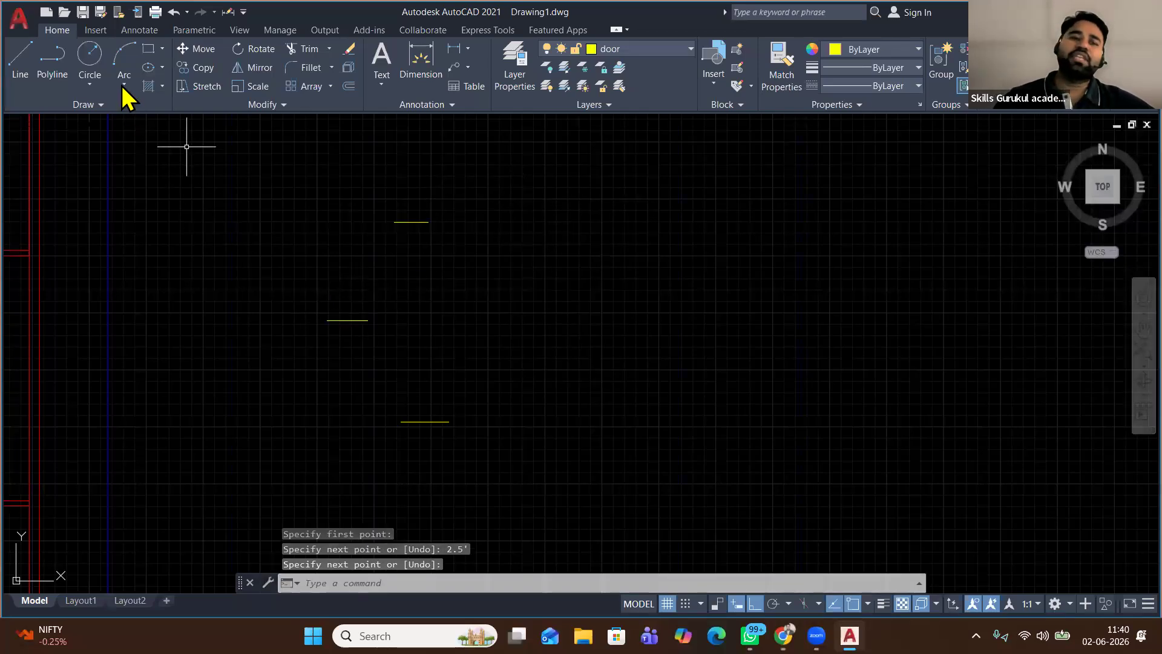
Draw three circles, each centred on a door line's right end with radius reaching its left end
{"action": "left_click", "coordinate": [90, 65]}
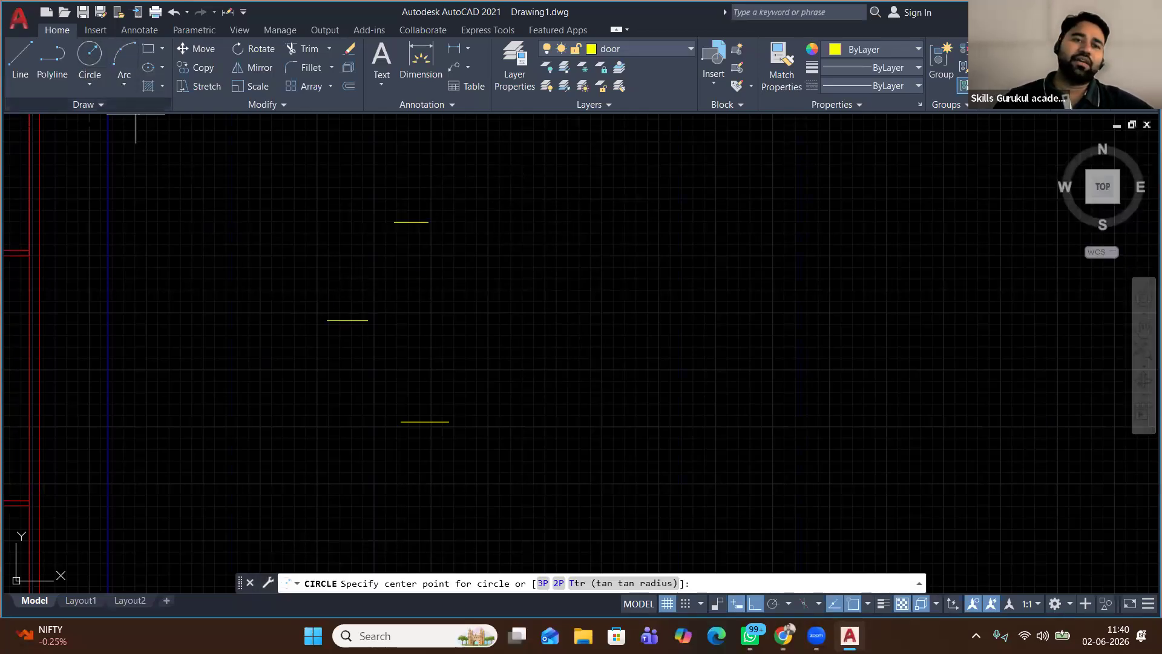
{"action": "left_click", "coordinate": [448, 421]}
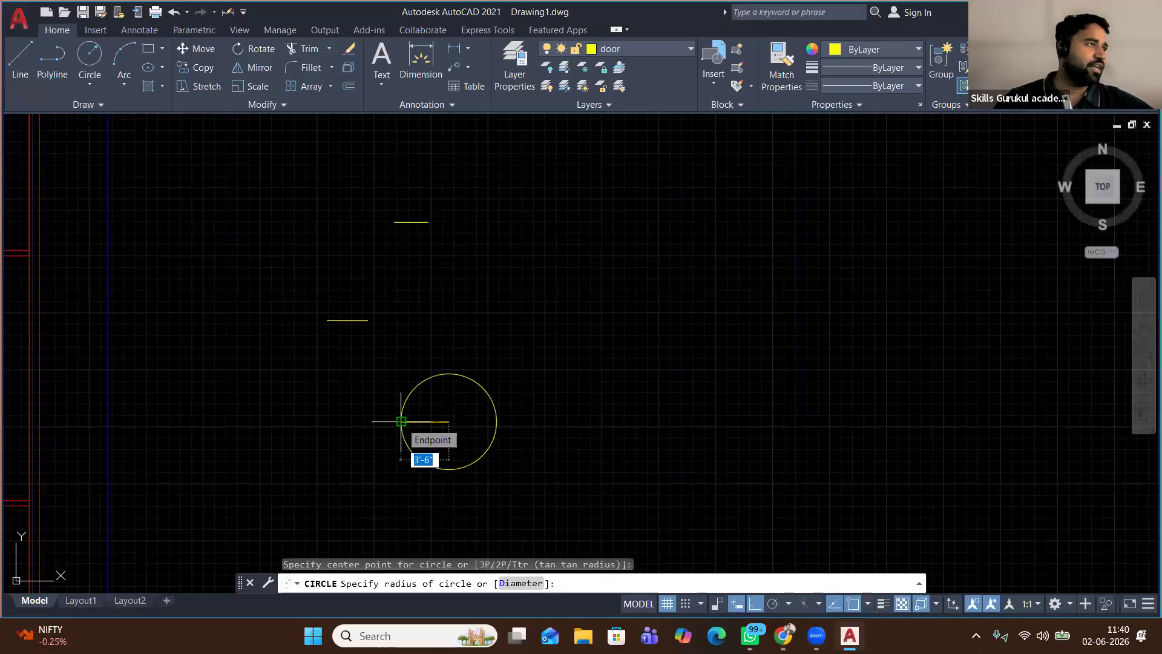
{"action": "left_click", "coordinate": [402, 421]}
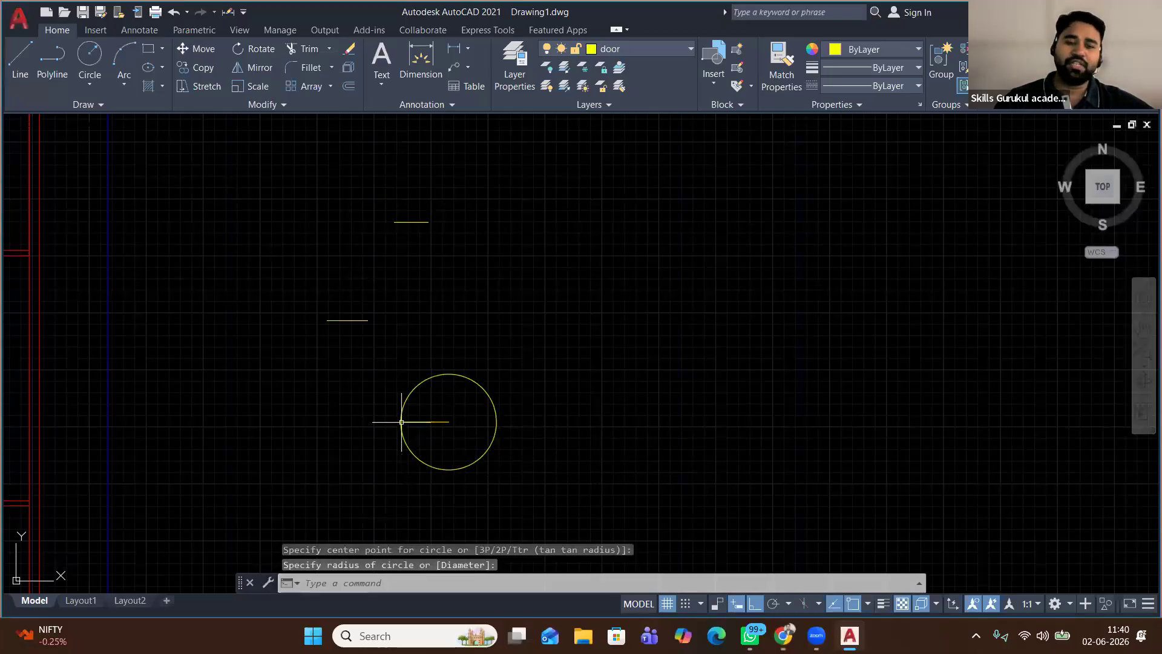
{"action": "left_click", "coordinate": [90, 60]}
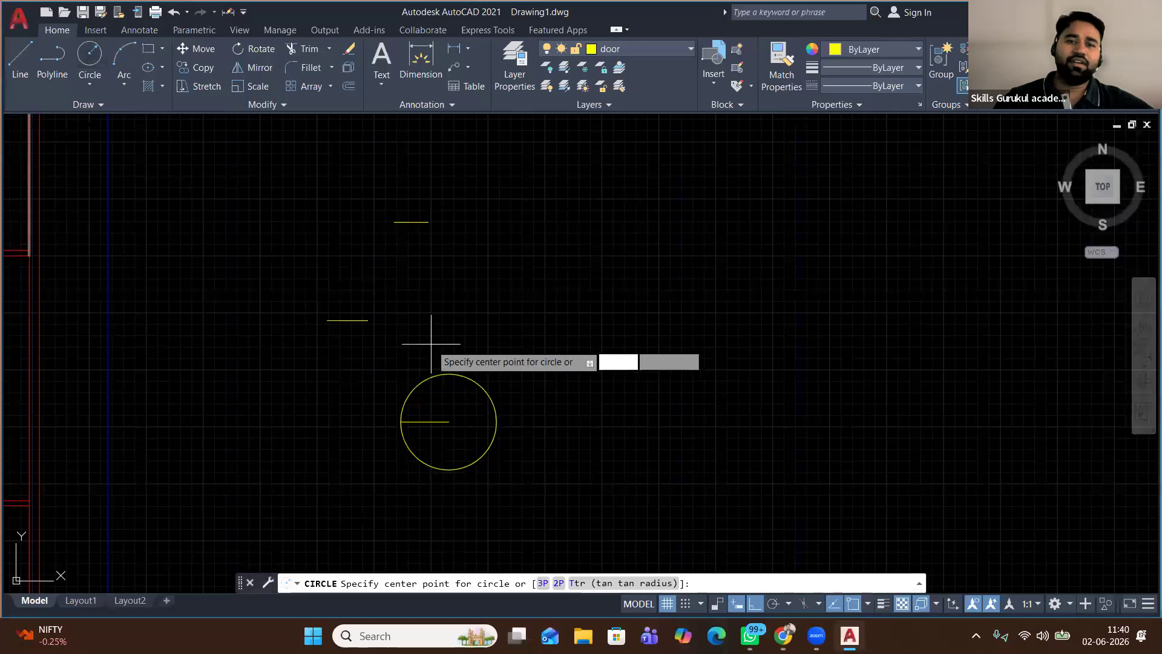
{"action": "left_click", "coordinate": [367, 320]}
{"action": "left_click", "coordinate": [327, 320]}
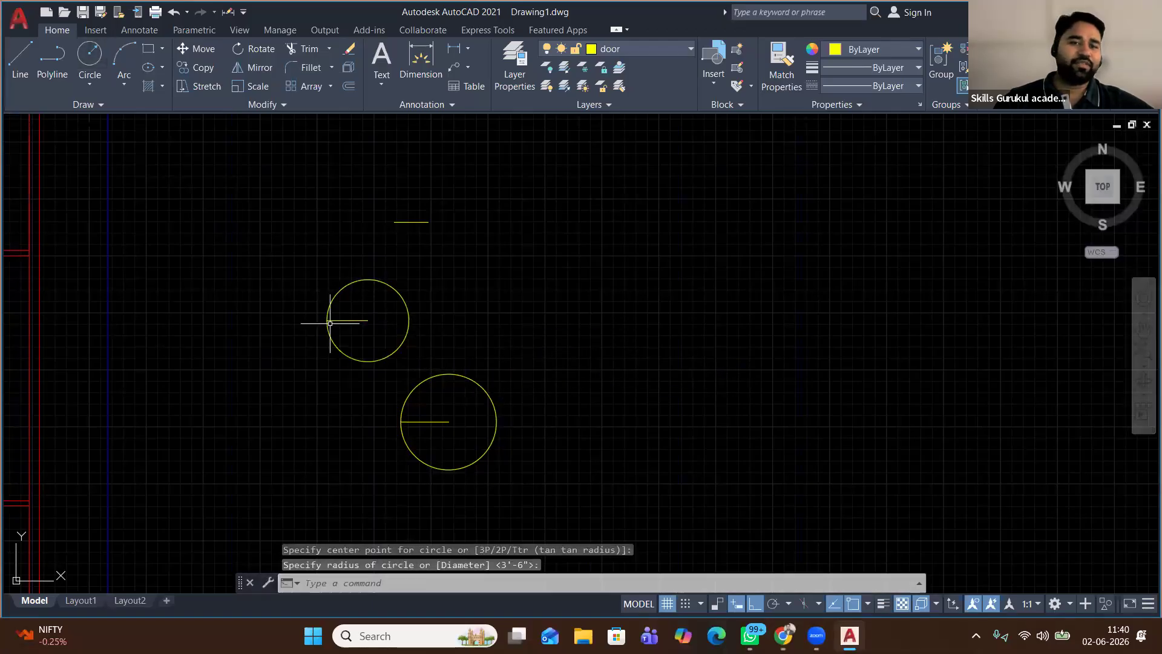
{"action": "right_click", "coordinate": [484, 230]}
{"action": "left_click", "coordinate": [524, 235]}
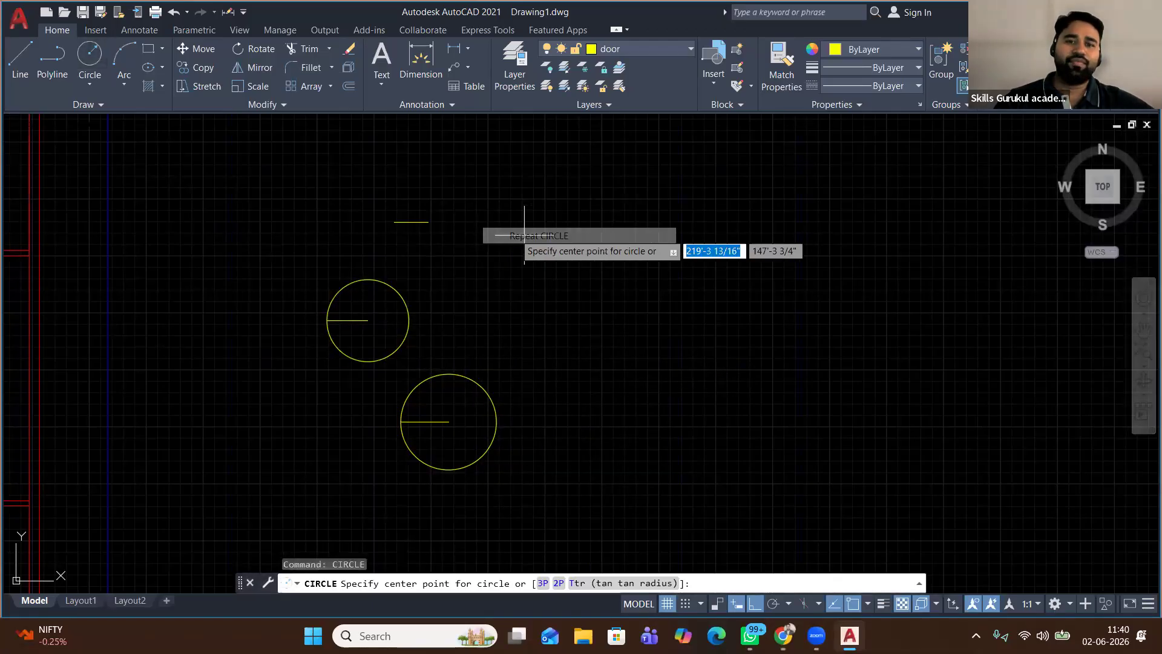
{"action": "left_click", "coordinate": [428, 222]}
{"action": "left_click", "coordinate": [401, 225]}
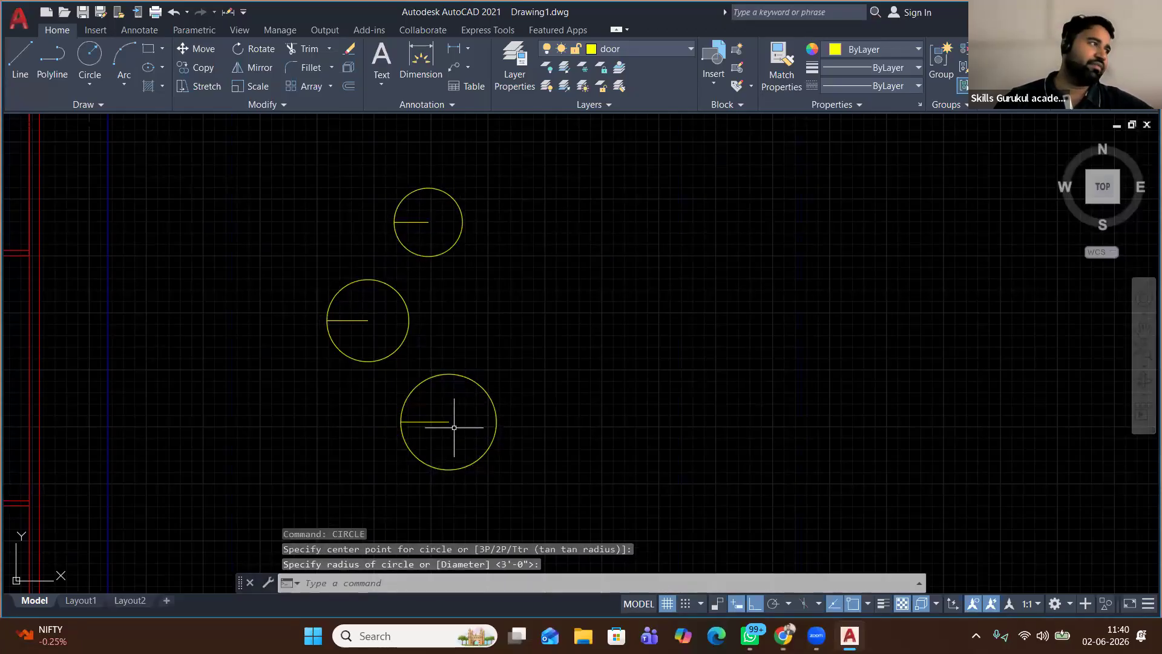
Draw upright radius lines from the circle centres up to their top quadrants
{"action": "left_click", "coordinate": [23, 61]}
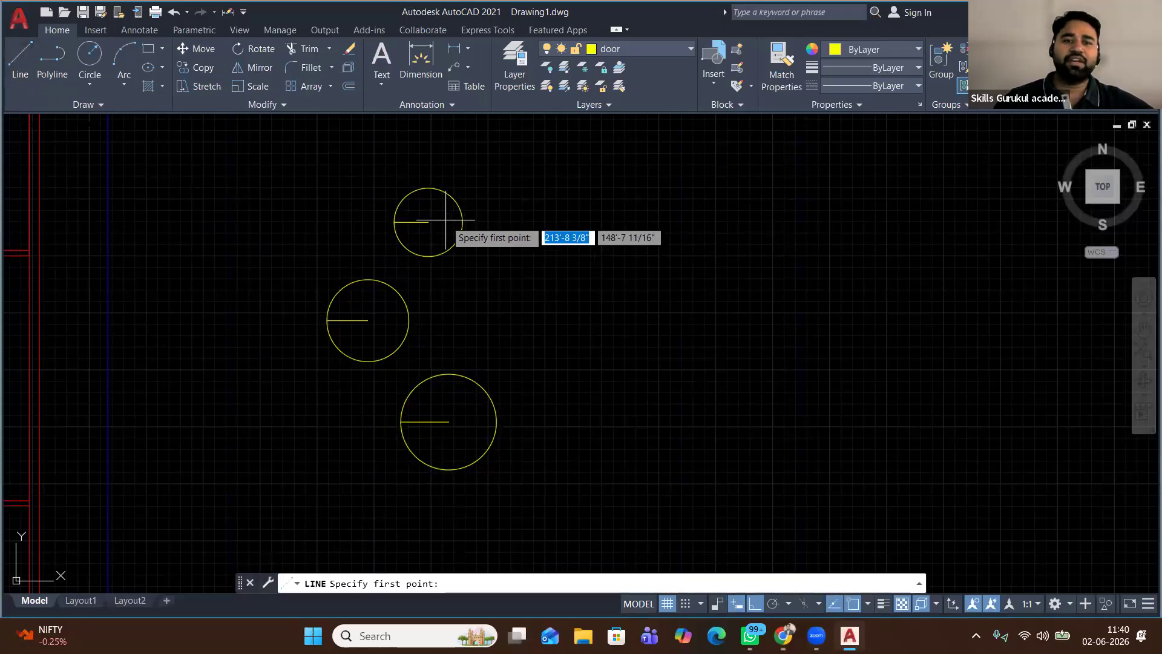
{"action": "left_click", "coordinate": [429, 222]}
{"action": "right_click", "coordinate": [498, 173]}
{"action": "left_click", "coordinate": [536, 183]}
{"action": "right_click", "coordinate": [543, 181]}
{"action": "left_click", "coordinate": [602, 190]}
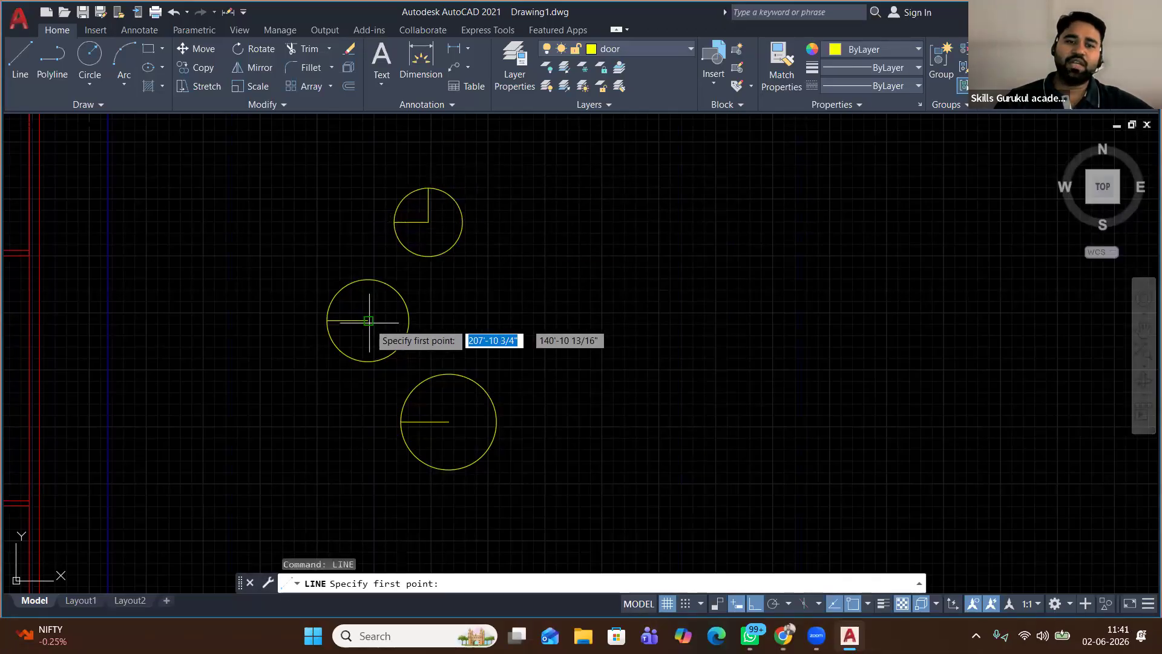
{"action": "left_click", "coordinate": [368, 320]}
{"action": "left_click", "coordinate": [368, 280]}
{"action": "right_click", "coordinate": [355, 262]}
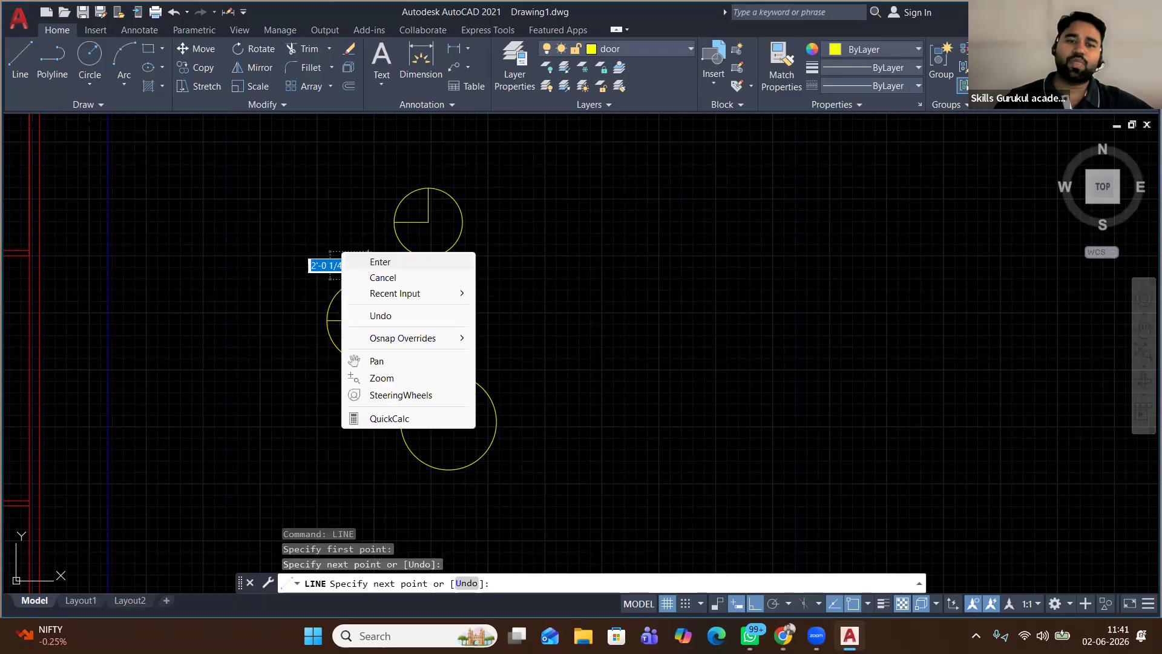
{"action": "left_click", "coordinate": [357, 259]}
{"action": "right_click", "coordinate": [530, 274]}
{"action": "left_click", "coordinate": [531, 272]}
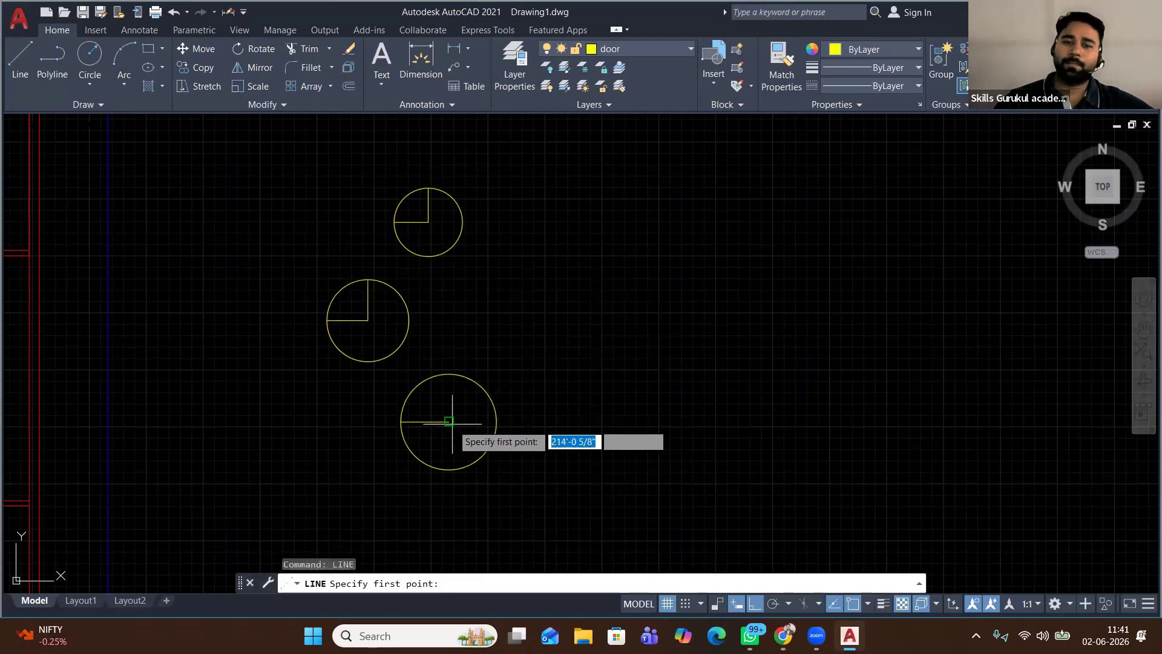
{"action": "left_click", "coordinate": [448, 374]}
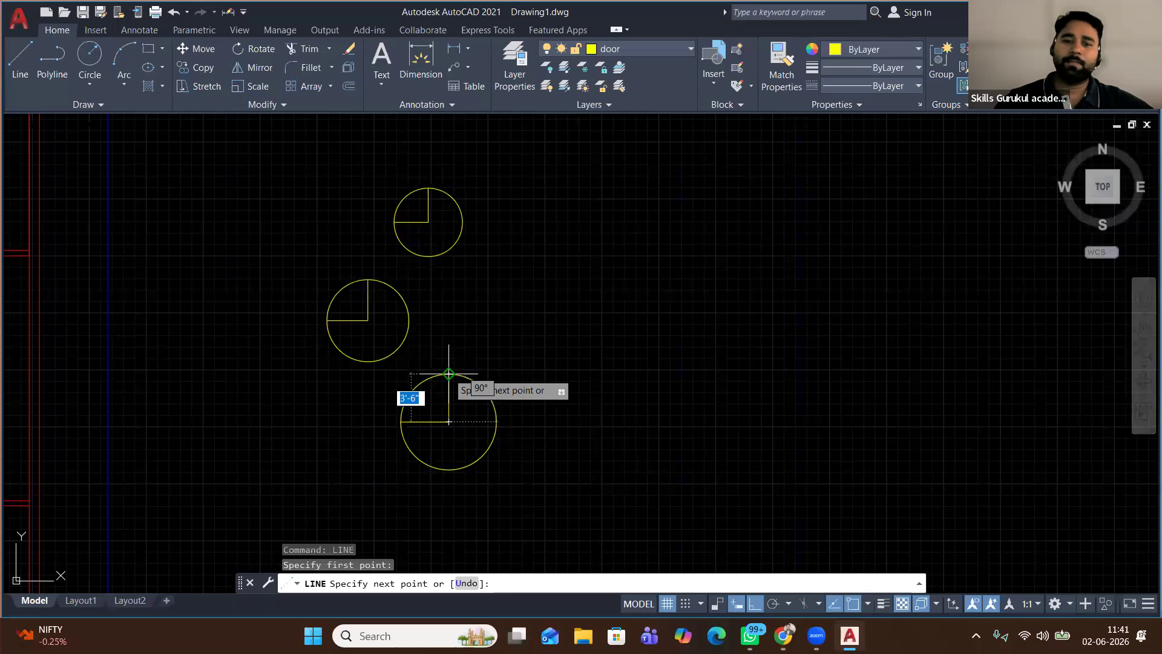
{"action": "key", "text": "Escape"}
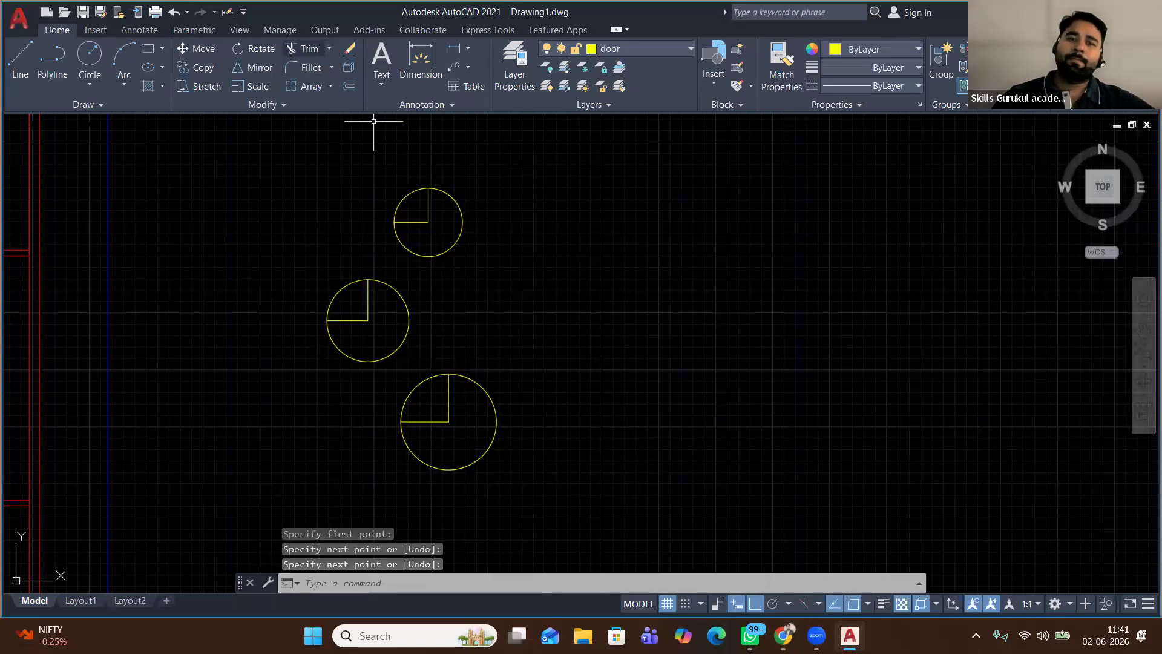
{"action": "left_click", "coordinate": [305, 49]}
{"action": "left_click", "coordinate": [526, 217]}
Fence-trim the three circles down to quarter-arc door swings
{"action": "left_click", "coordinate": [436, 247]}
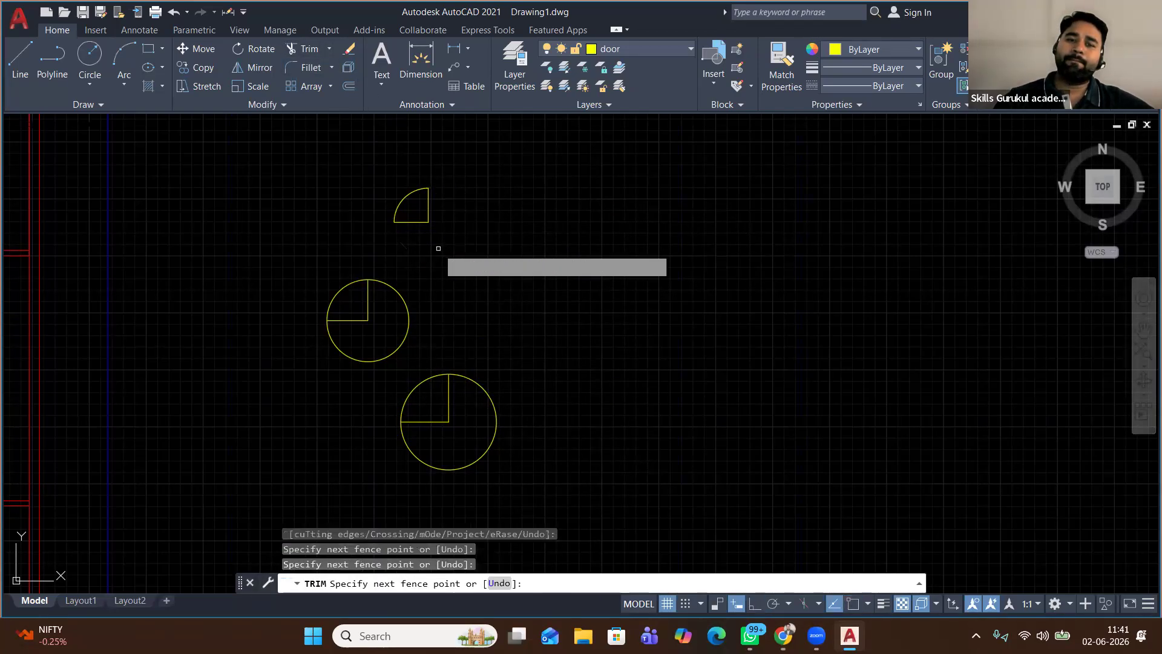
{"action": "left_click", "coordinate": [382, 338]}
{"action": "left_click", "coordinate": [525, 380]}
{"action": "left_click", "coordinate": [469, 421]}
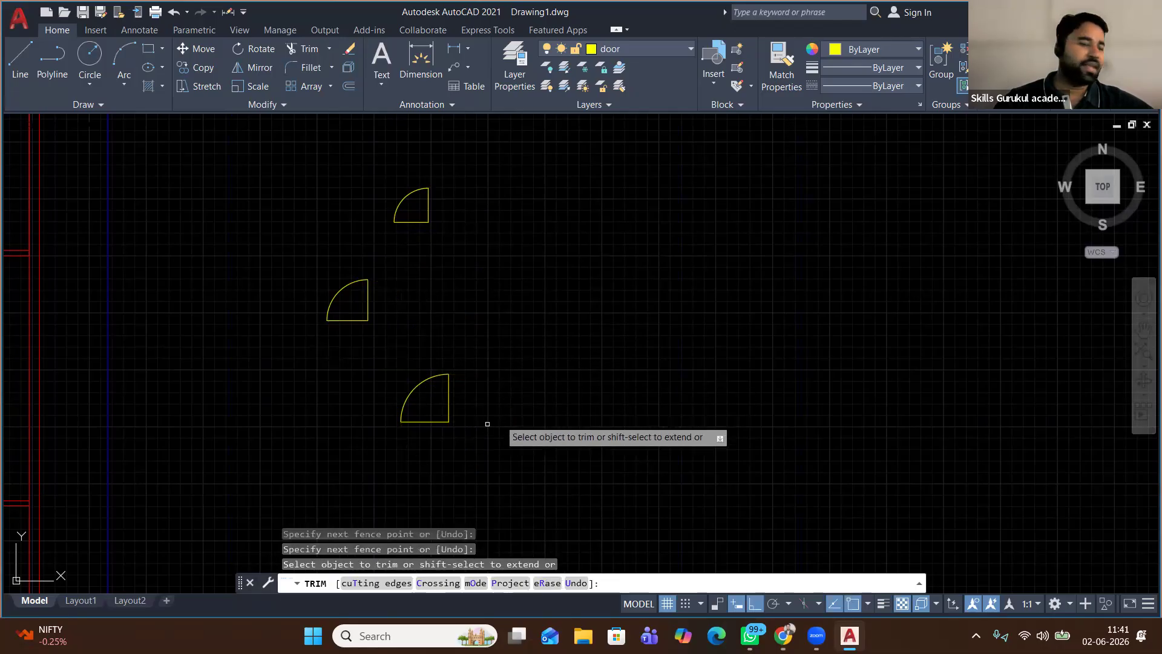
{"action": "right_click", "coordinate": [521, 284]}
{"action": "left_click", "coordinate": [541, 292]}
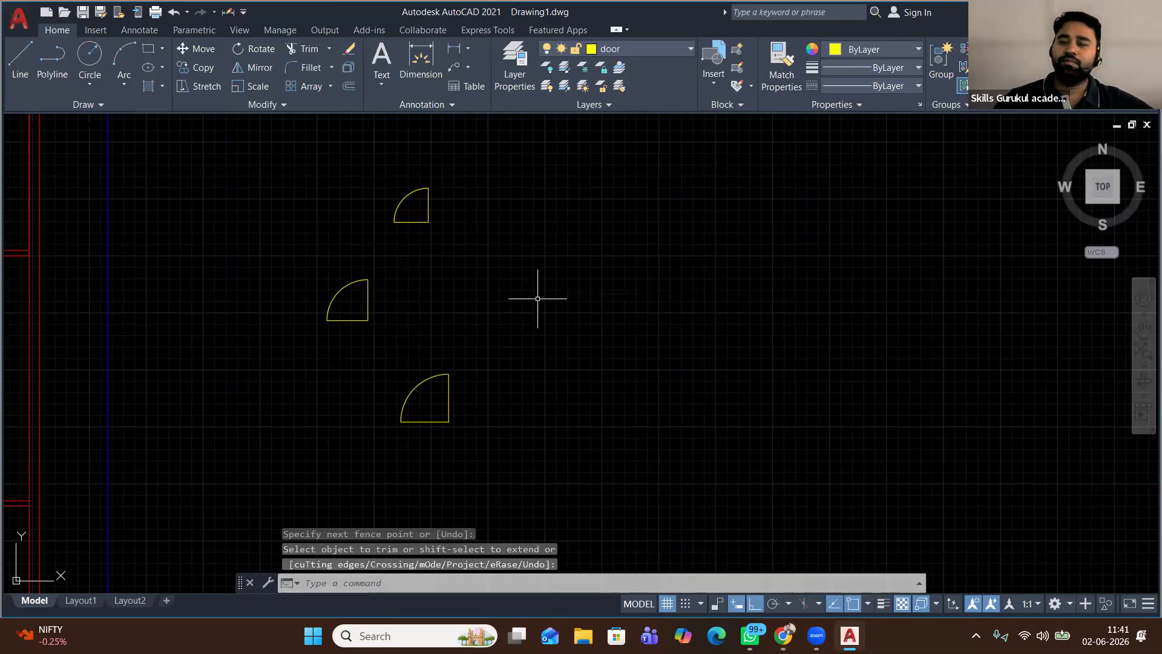
Offset the top door's jamb line 2 to the left
{"action": "scroll", "coordinate": [449, 218], "scroll_direction": "up", "scroll_amount": 2}
{"action": "left_click", "coordinate": [405, 170]}
{"action": "left_click", "coordinate": [431, 239]}
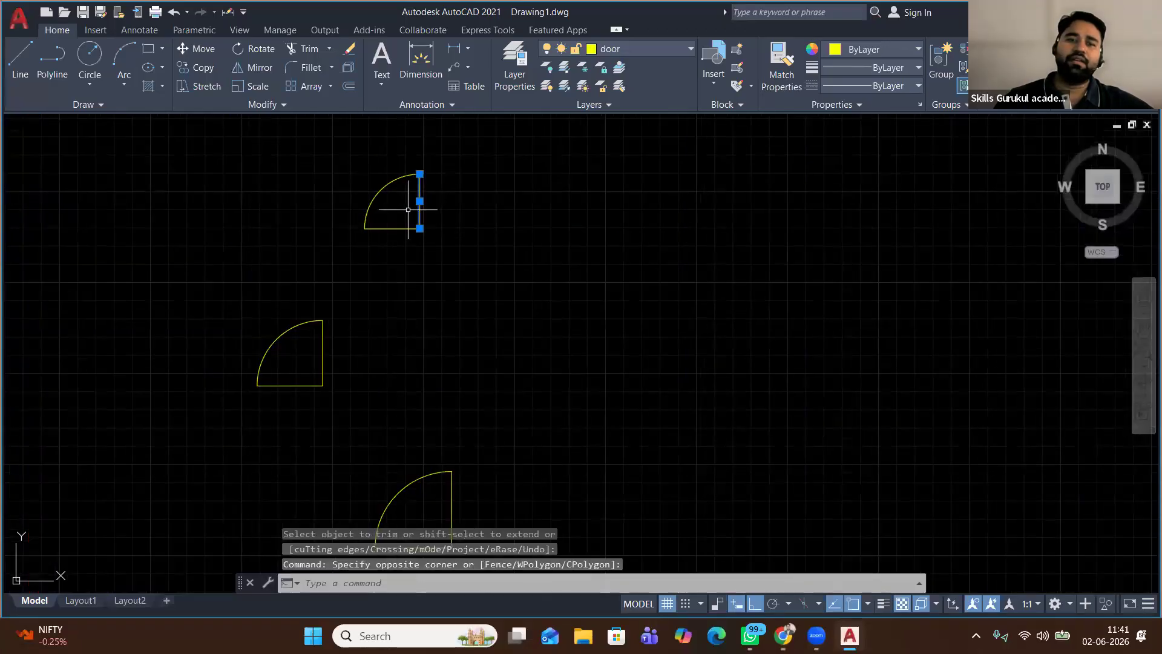
{"action": "left_click", "coordinate": [349, 84]}
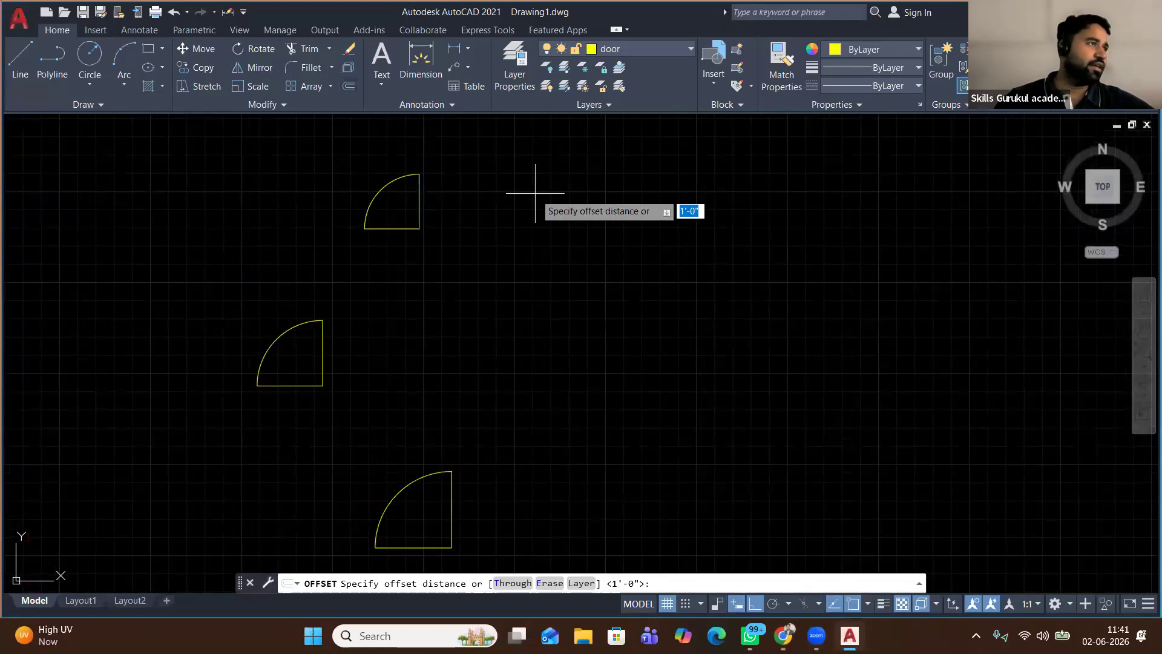
{"action": "left_click", "coordinate": [467, 198]}
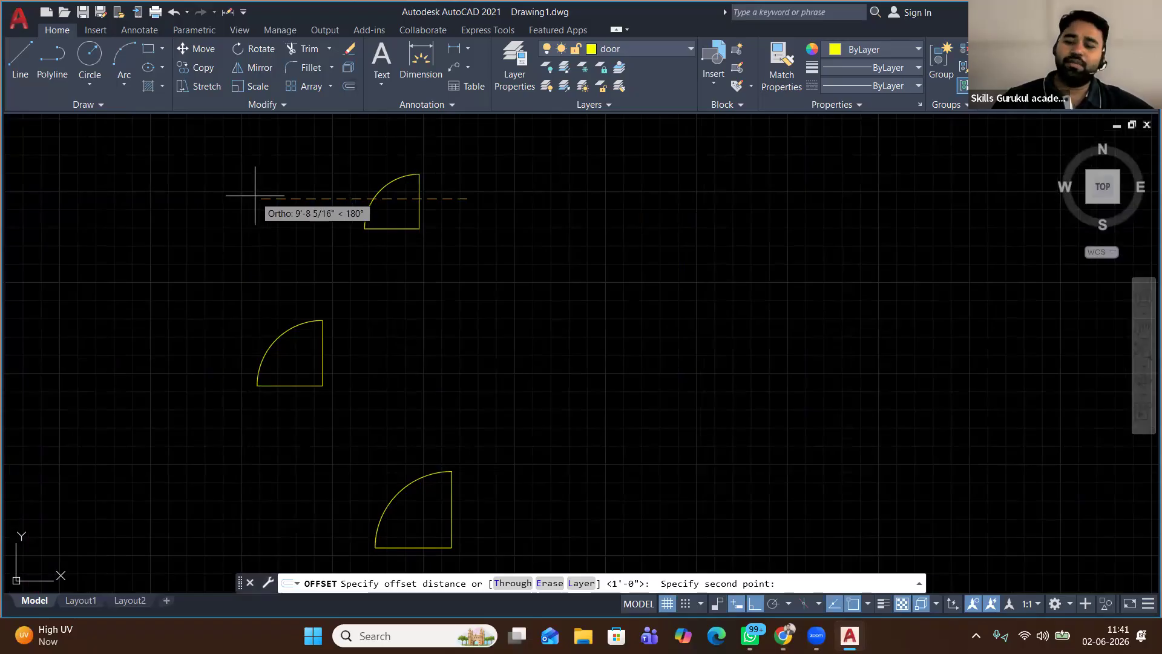
{"action": "type", "text": "2"}
{"action": "key", "text": "Return"}
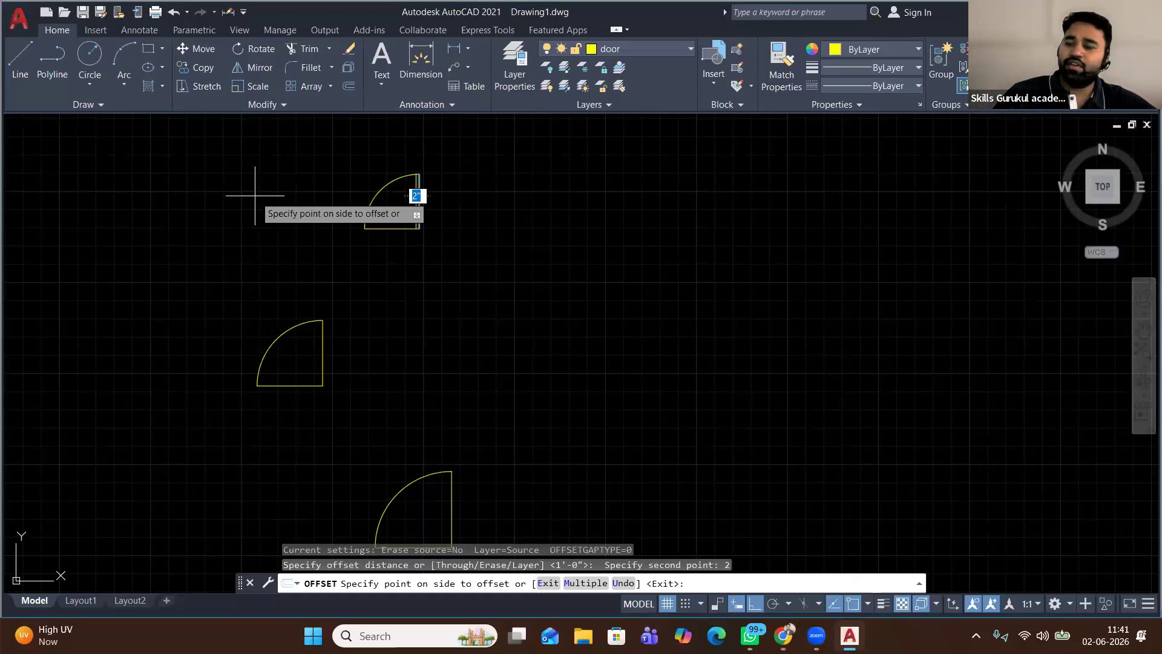
{"action": "left_click", "coordinate": [255, 195]}
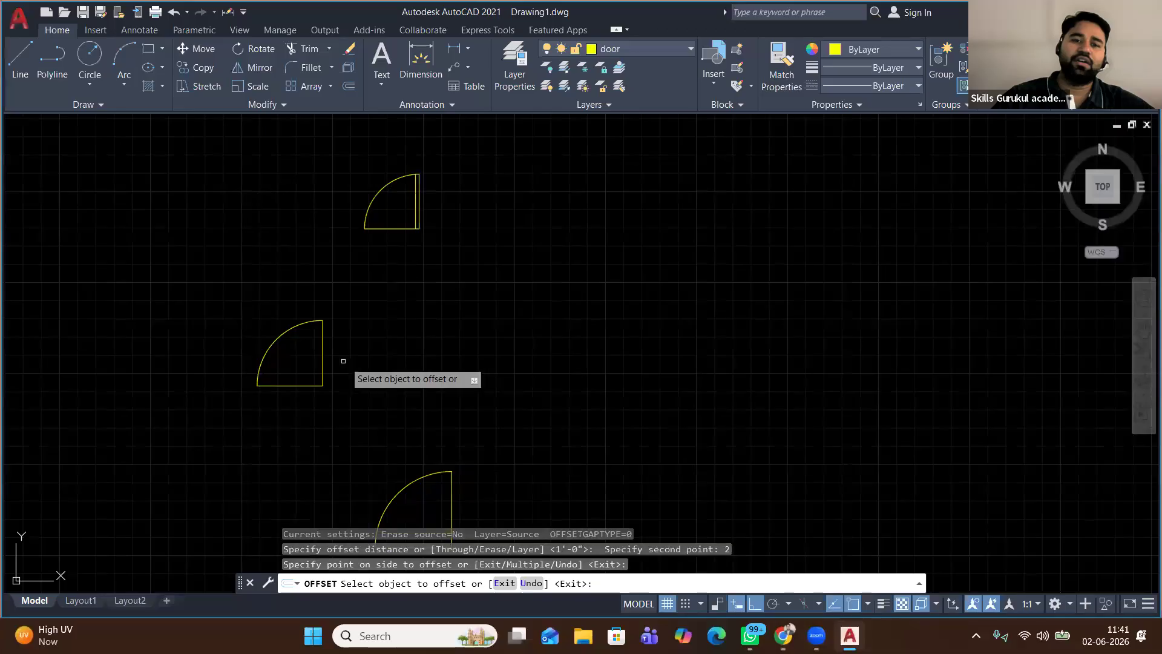
Offset the middle and bottom doors' jamb lines 2 to the left as well
{"action": "left_click", "coordinate": [321, 342]}
{"action": "left_click", "coordinate": [284, 393]}
{"action": "middle_click_drag", "start_coordinate": [477, 439], "coordinate": [467, 345]}
{"action": "left_click", "coordinate": [442, 433]}
{"action": "left_click", "coordinate": [325, 431]}
{"action": "right_click", "coordinate": [254, 388]}
{"action": "left_click", "coordinate": [284, 395]}
{"action": "left_click", "coordinate": [308, 51]}
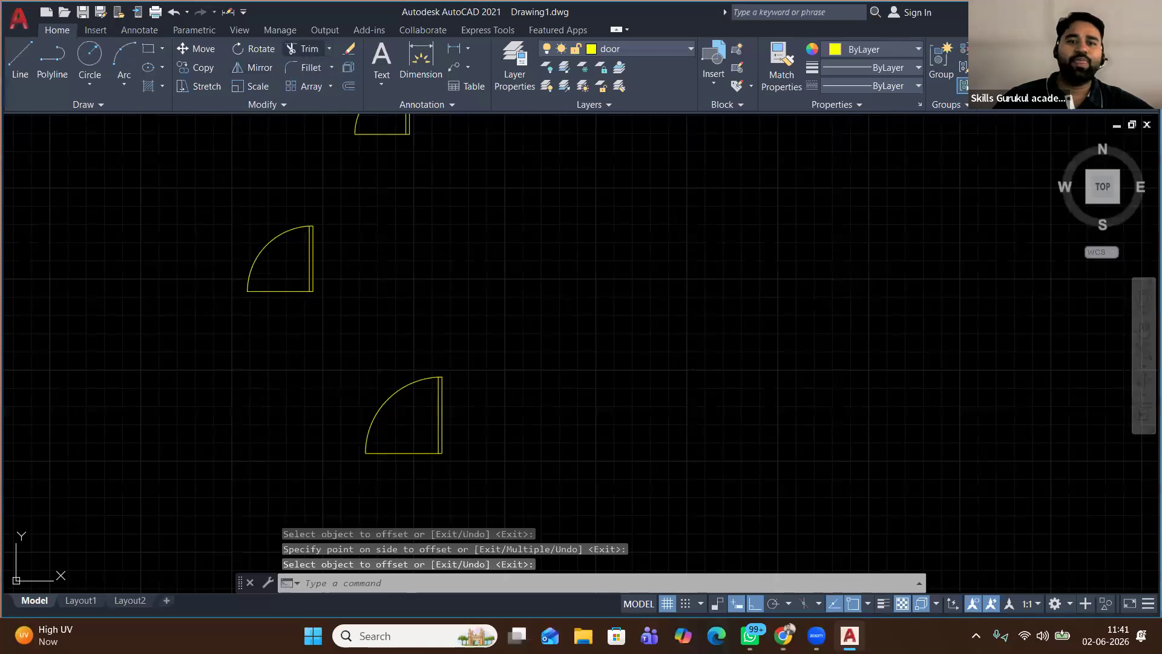
{"action": "right_click", "coordinate": [372, 191]}
{"action": "left_click", "coordinate": [400, 200]}
Fence-trim the overhanging jamb stub at the bottom door's corner
{"action": "scroll", "coordinate": [456, 376], "scroll_direction": "up", "scroll_amount": 4}
{"action": "scroll", "coordinate": [336, 391], "scroll_direction": "up", "scroll_amount": 8}
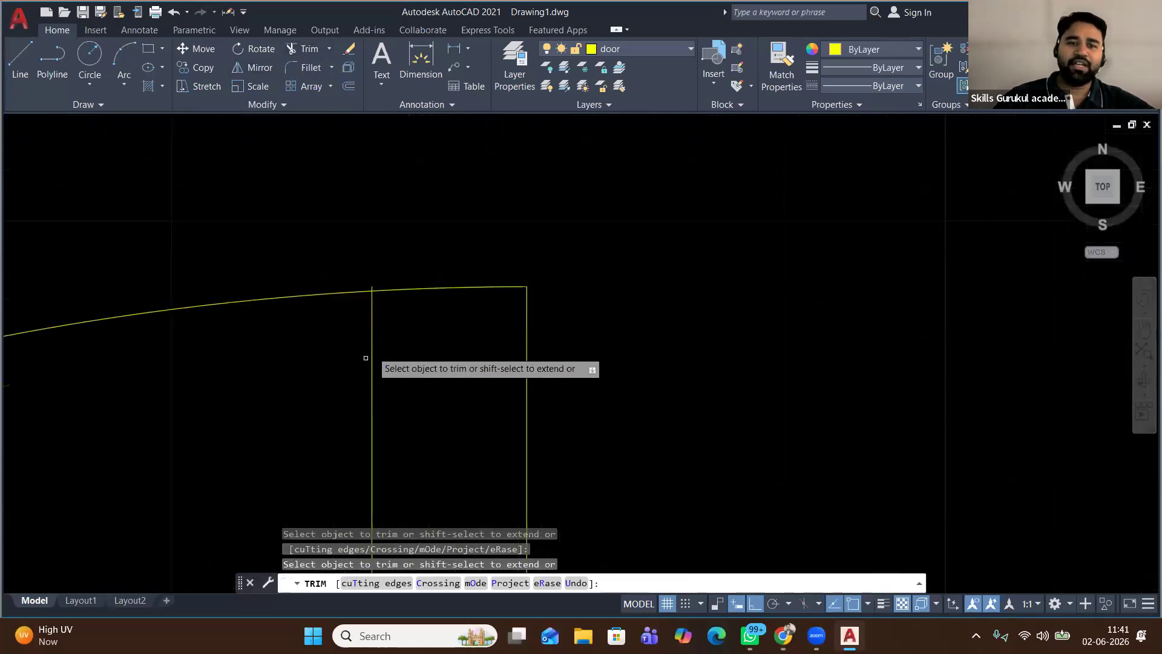
{"action": "left_click_drag", "start_coordinate": [538, 371], "coordinate": [421, 407]}
{"action": "scroll", "coordinate": [421, 406], "scroll_direction": "down", "scroll_amount": 8}
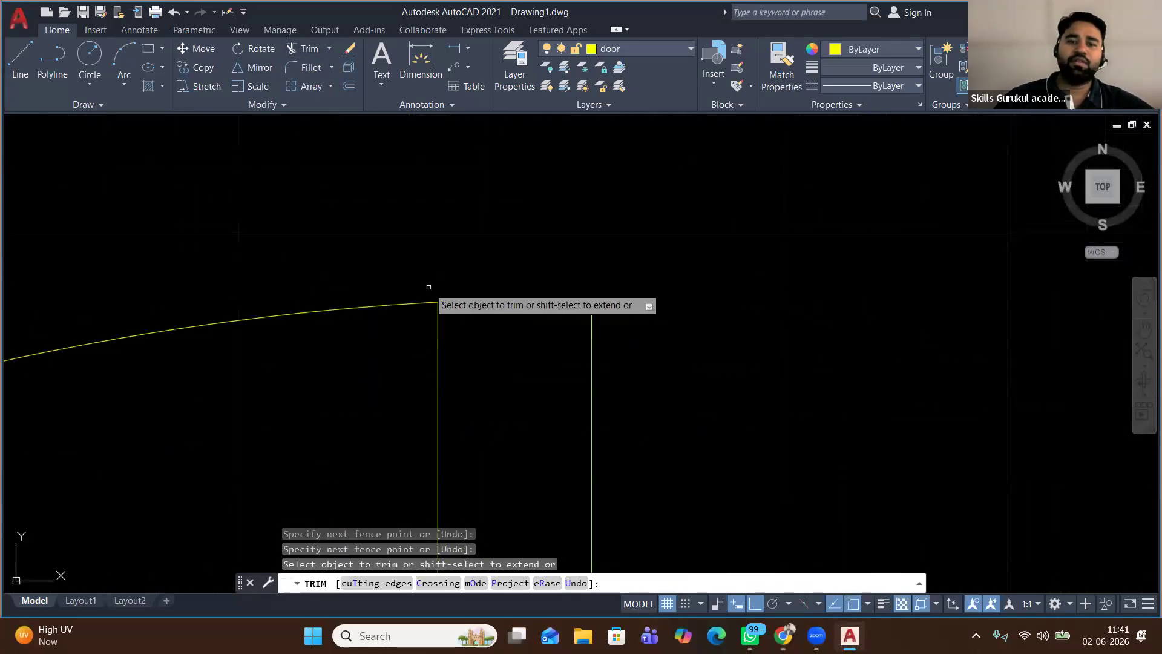
{"action": "scroll", "coordinate": [531, 212], "scroll_direction": "down", "scroll_amount": 1}
Trim the protruding stub at the upper door's corner and end the trim
{"action": "middle_click_drag", "start_coordinate": [530, 219], "coordinate": [462, 466]}
{"action": "scroll", "coordinate": [477, 368], "scroll_direction": "up", "scroll_amount": 5}
{"action": "middle_click_drag", "start_coordinate": [515, 394], "coordinate": [428, 276]}
{"action": "scroll", "coordinate": [518, 343], "scroll_direction": "up", "scroll_amount": 5}
{"action": "left_click_drag", "start_coordinate": [342, 273], "coordinate": [246, 280]}
{"action": "scroll", "coordinate": [307, 207], "scroll_direction": "down", "scroll_amount": 9}
{"action": "scroll", "coordinate": [307, 207], "scroll_direction": "down", "scroll_amount": 6}
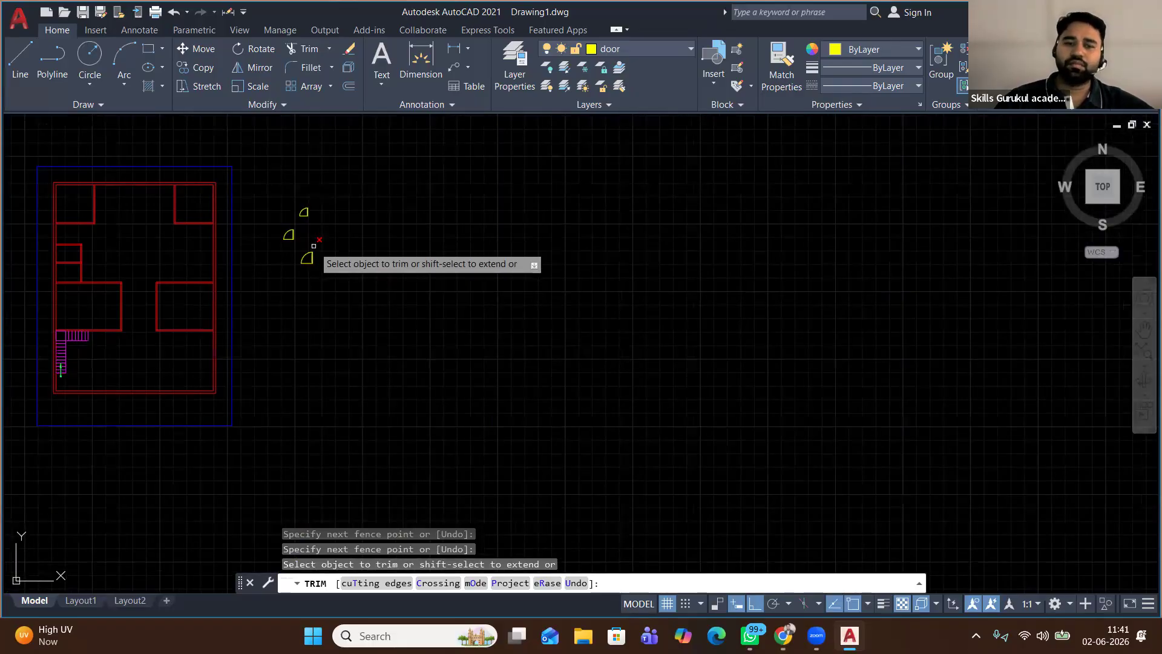
{"action": "scroll", "coordinate": [313, 245], "scroll_direction": "up", "scroll_amount": 9}
{"action": "scroll", "coordinate": [376, 246], "scroll_direction": "down", "scroll_amount": 8}
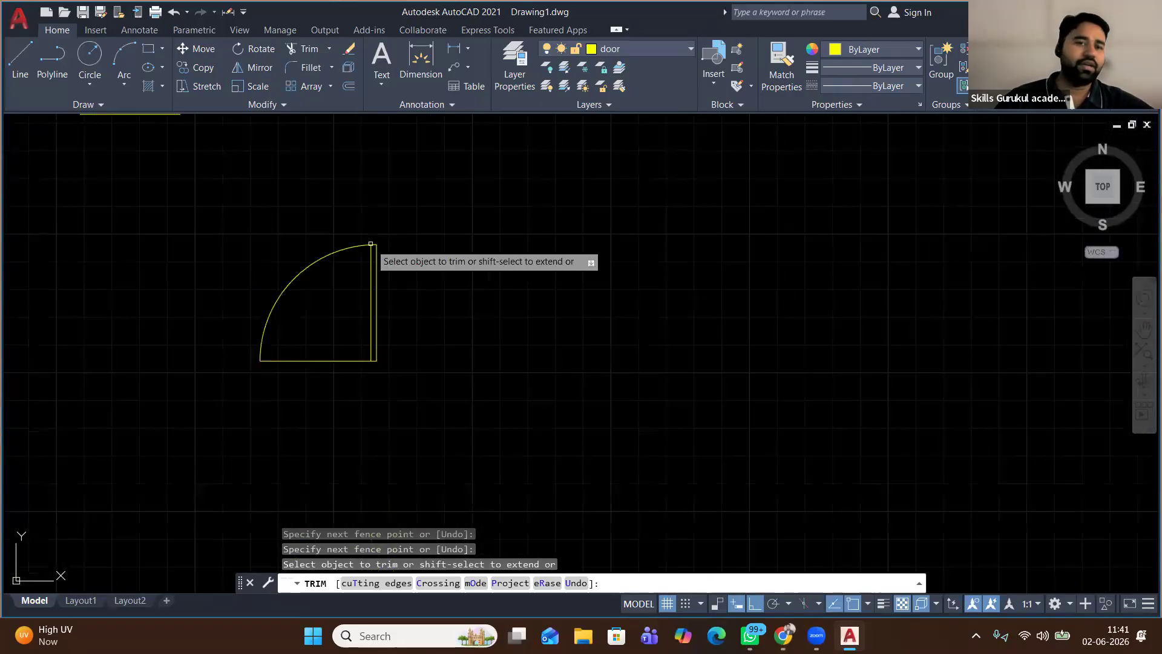
{"action": "scroll", "coordinate": [371, 245], "scroll_direction": "down", "scroll_amount": 2}
{"action": "right_click", "coordinate": [384, 218]}
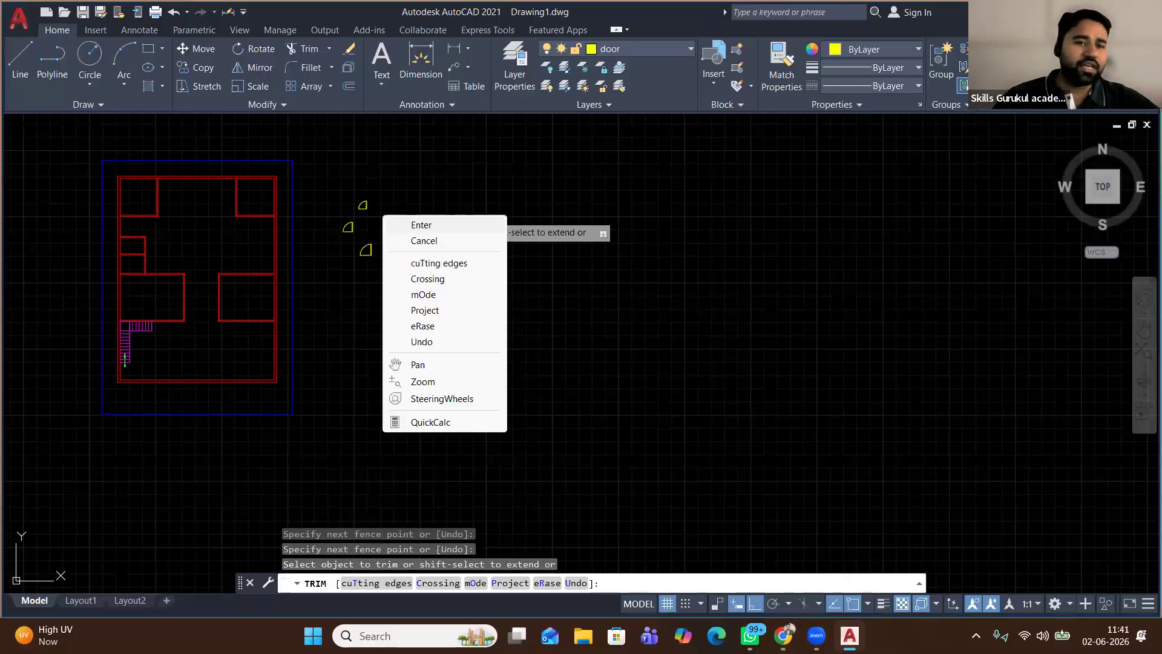
{"action": "left_click", "coordinate": [411, 225]}
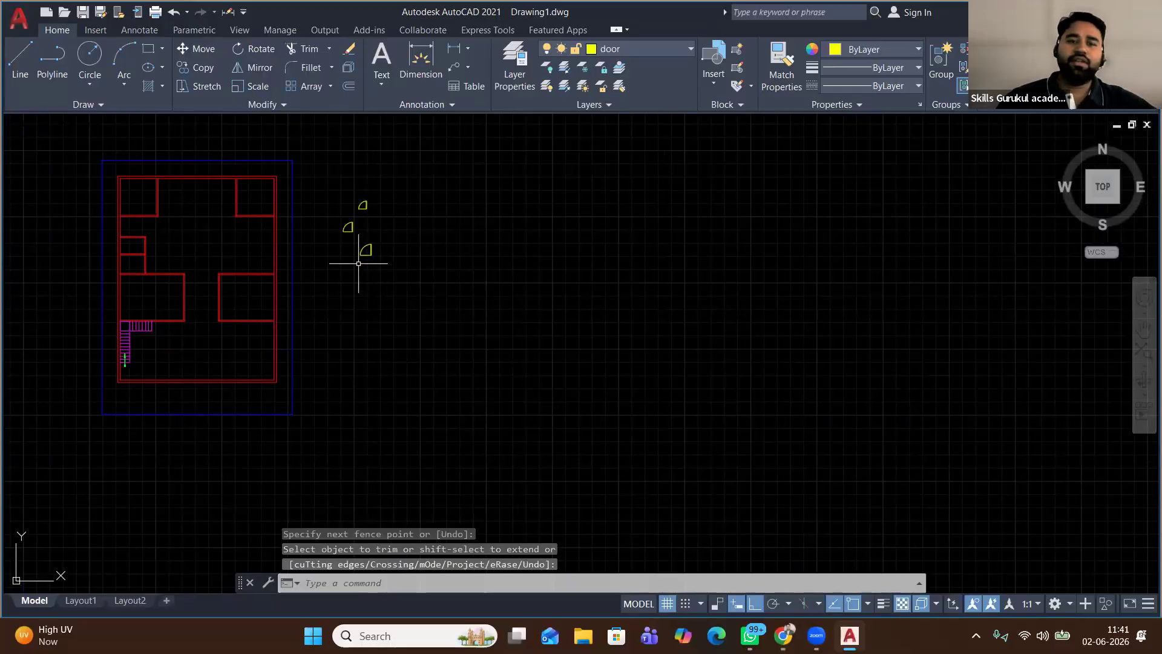
Begin a selection window around the lower door
{"action": "scroll", "coordinate": [366, 250], "scroll_direction": "up", "scroll_amount": 2}
{"action": "scroll", "coordinate": [371, 250], "scroll_direction": "up", "scroll_amount": 2}
{"action": "left_click", "coordinate": [326, 229]}
{"action": "scroll", "coordinate": [389, 252], "scroll_direction": "down", "scroll_amount": 4}
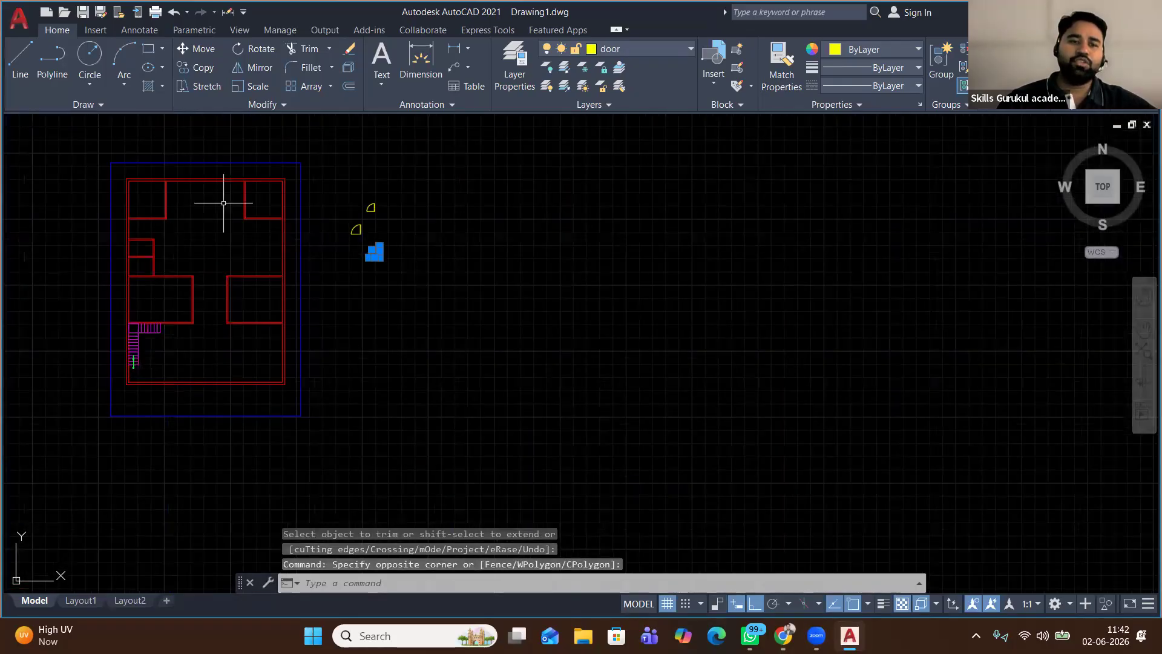
{"action": "scroll", "coordinate": [169, 322], "scroll_direction": "up", "scroll_amount": 2}
Copy the yellow door from its corner onto the red wall above the stair
{"action": "scroll", "coordinate": [169, 322], "scroll_direction": "up", "scroll_amount": 1}
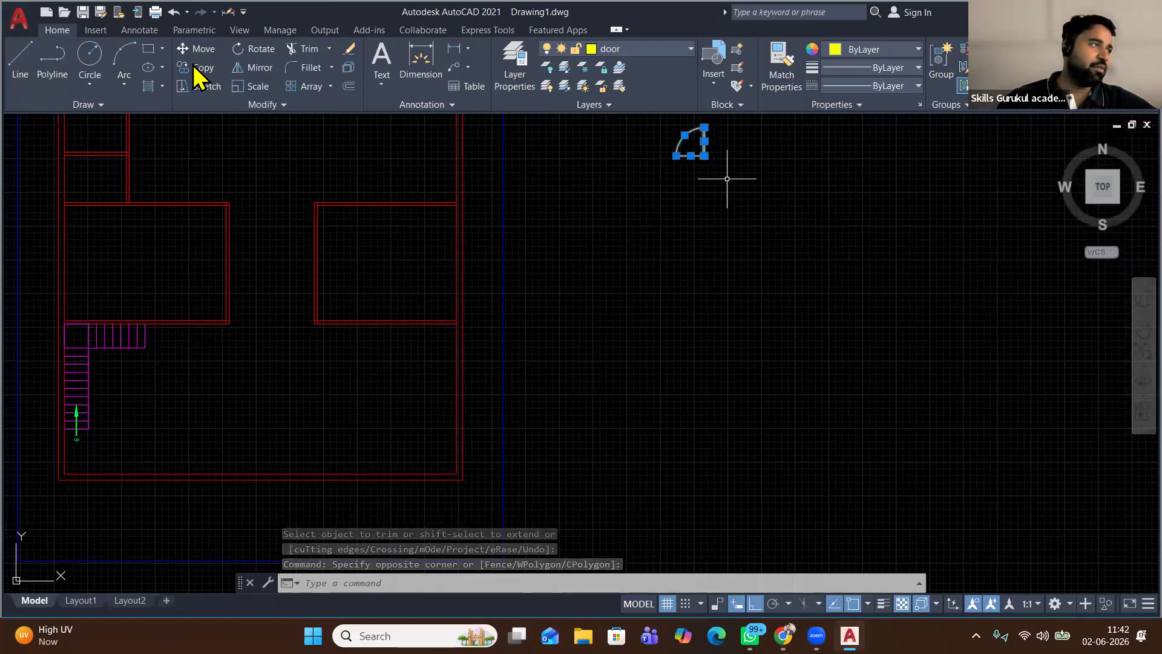
{"action": "left_click", "coordinate": [194, 67]}
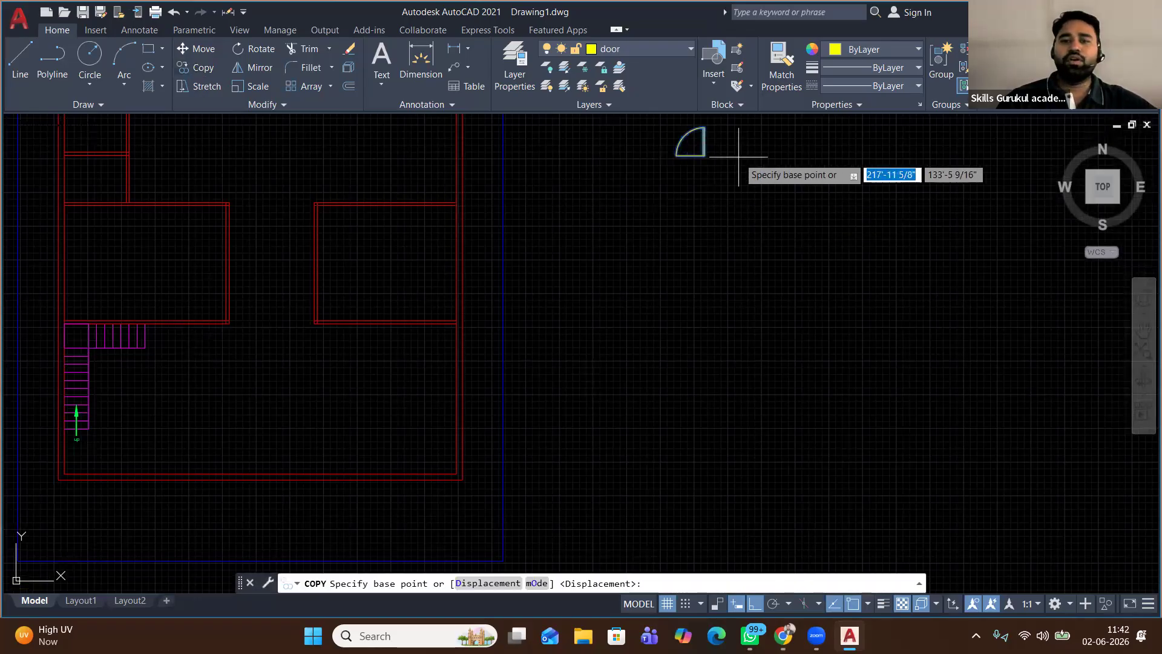
{"action": "scroll", "coordinate": [738, 156], "scroll_direction": "up", "scroll_amount": 5}
{"action": "left_click", "coordinate": [520, 144]}
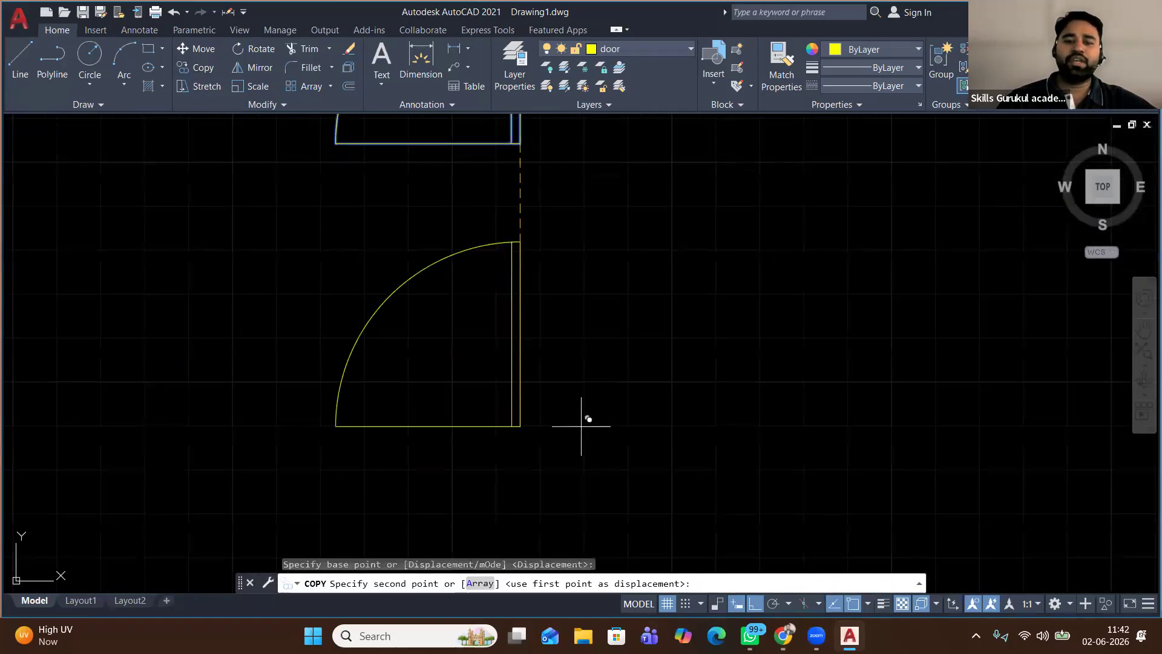
{"action": "left_click", "coordinate": [761, 602]}
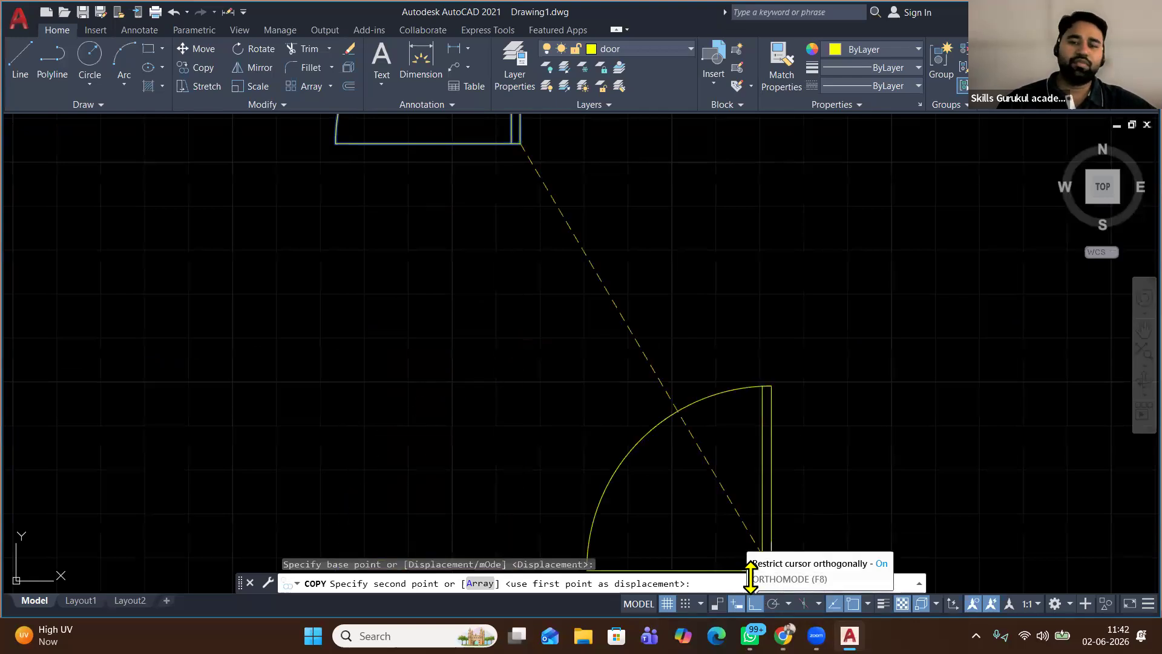
{"action": "scroll", "coordinate": [649, 363], "scroll_direction": "down", "scroll_amount": 2}
{"action": "scroll", "coordinate": [651, 366], "scroll_direction": "down", "scroll_amount": 5}
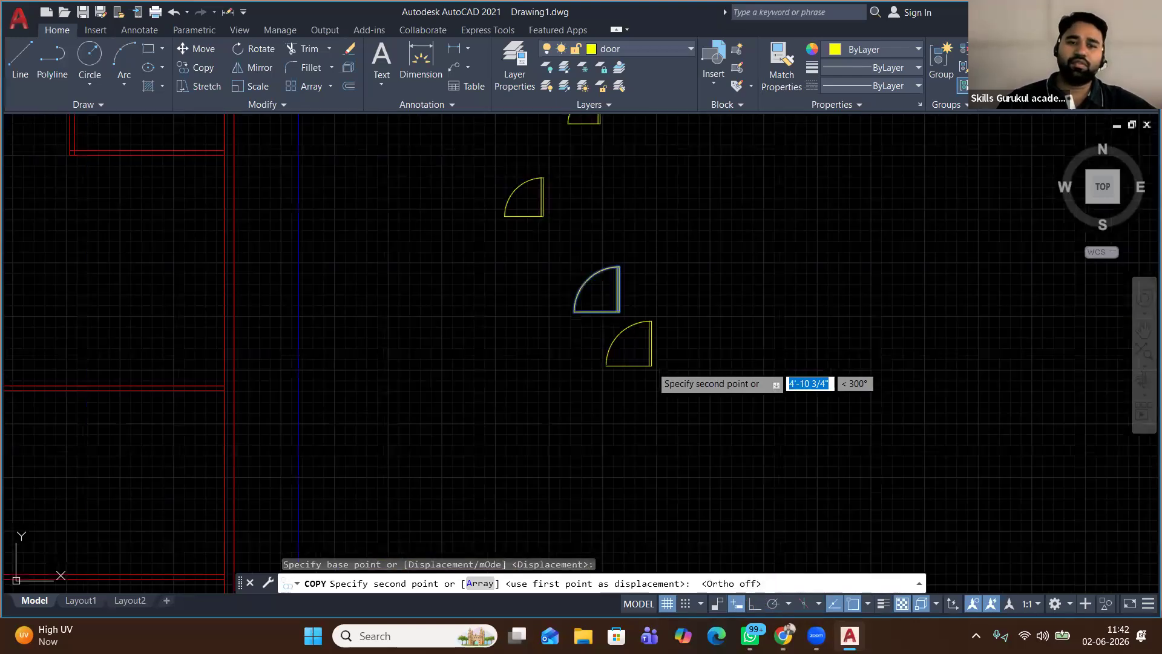
{"action": "key", "text": "BackSpace"}
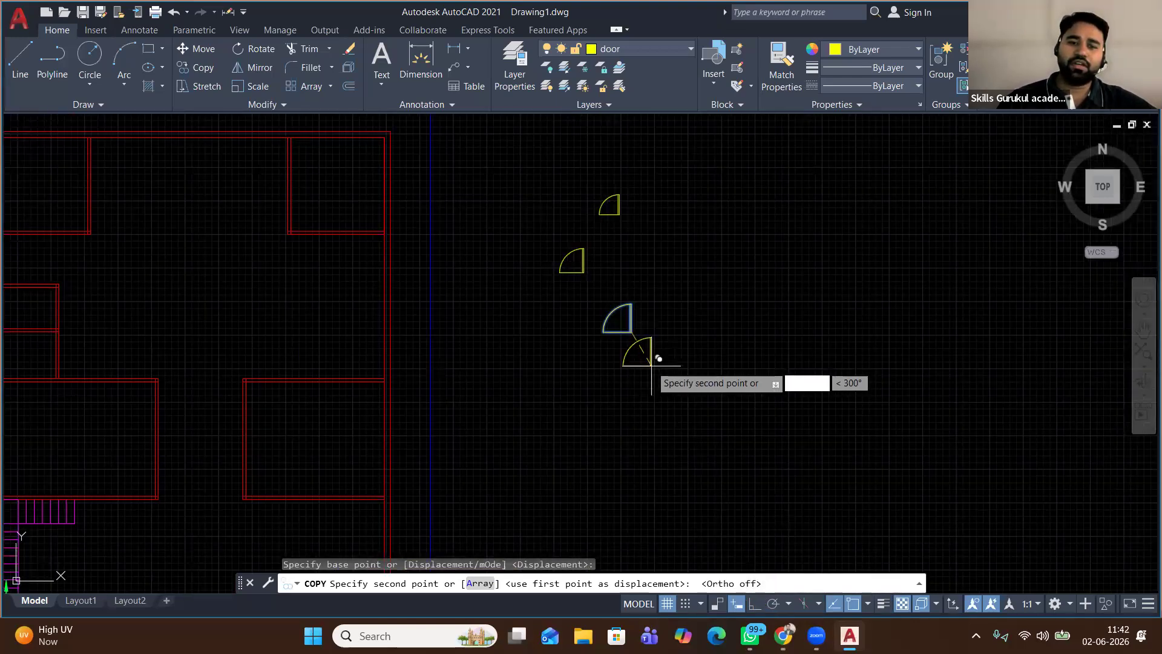
{"action": "scroll", "coordinate": [293, 332], "scroll_direction": "up", "scroll_amount": 6}
{"action": "left_click", "coordinate": [516, 484]}
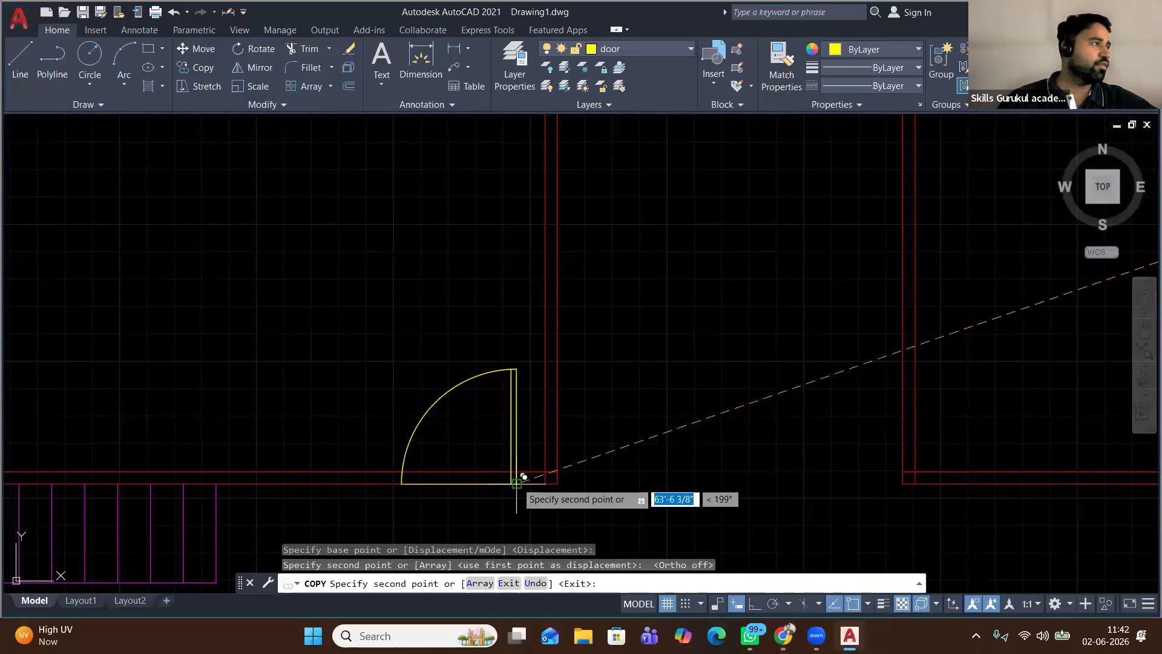
{"action": "right_click", "coordinate": [656, 292]}
{"action": "left_click", "coordinate": [672, 302]}
{"action": "middle_click_drag", "start_coordinate": [646, 310], "coordinate": [560, 178]}
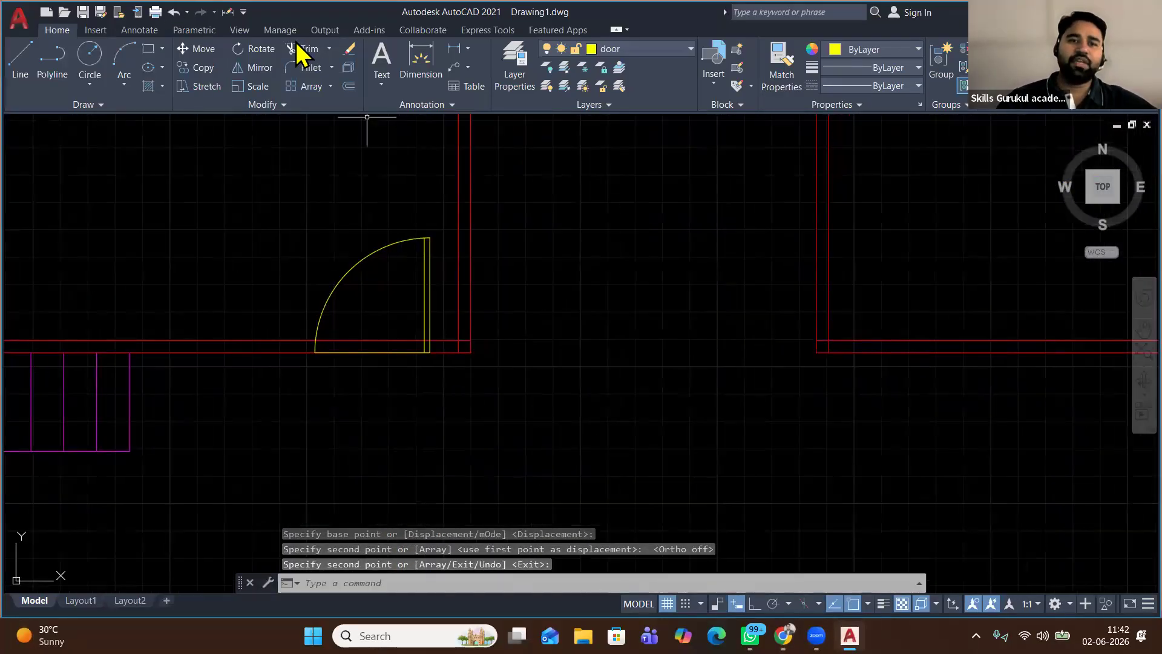
Trim away the red wall lines crossing the copied door's opening
{"action": "left_click", "coordinate": [309, 48]}
{"action": "right_click", "coordinate": [535, 236]}
{"action": "left_click", "coordinate": [560, 245]}
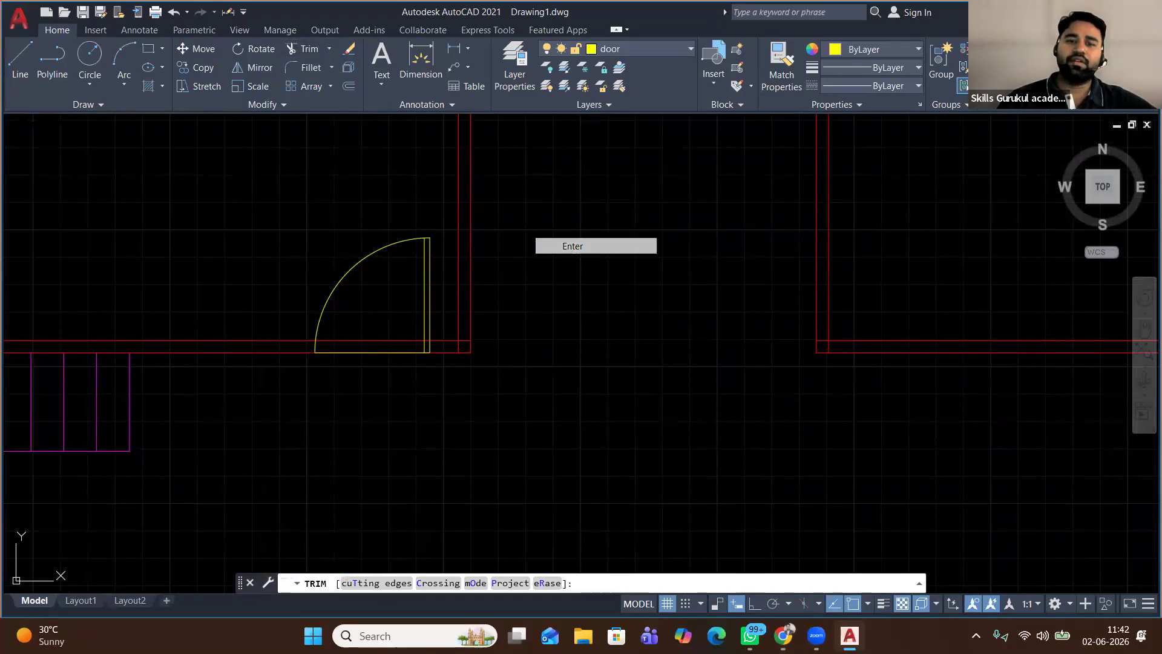
{"action": "left_click_drag", "start_coordinate": [362, 397], "coordinate": [348, 294]}
{"action": "left_click", "coordinate": [364, 399]}
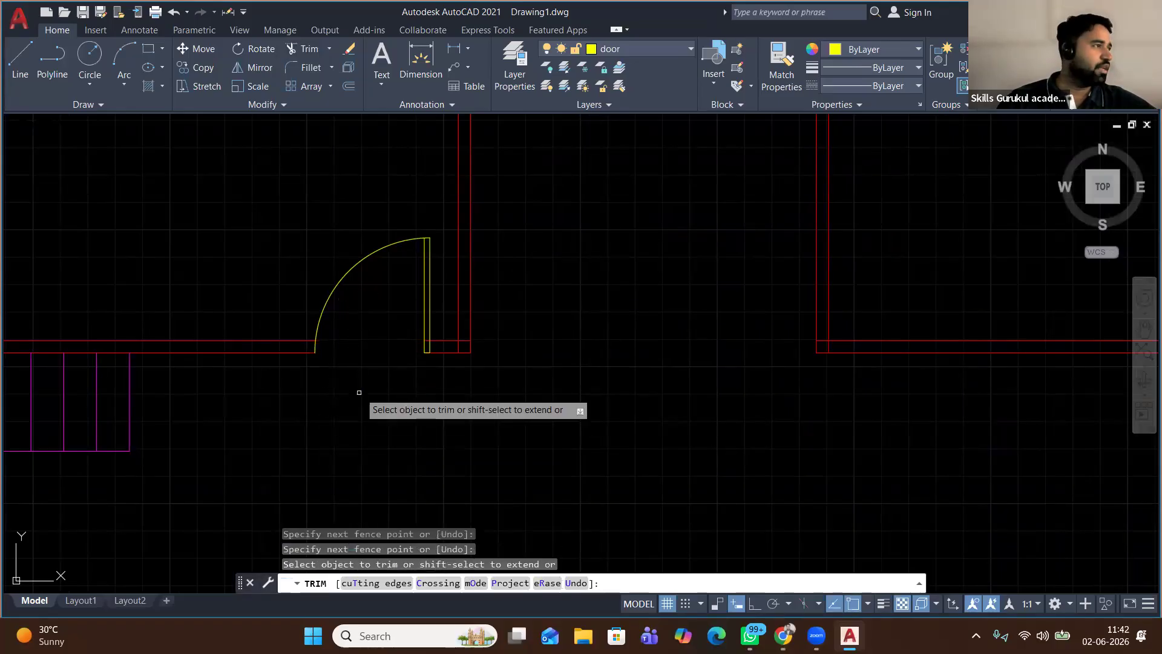
{"action": "scroll", "coordinate": [343, 310], "scroll_direction": "down", "scroll_amount": 3}
{"action": "scroll", "coordinate": [352, 311], "scroll_direction": "down", "scroll_amount": 2}
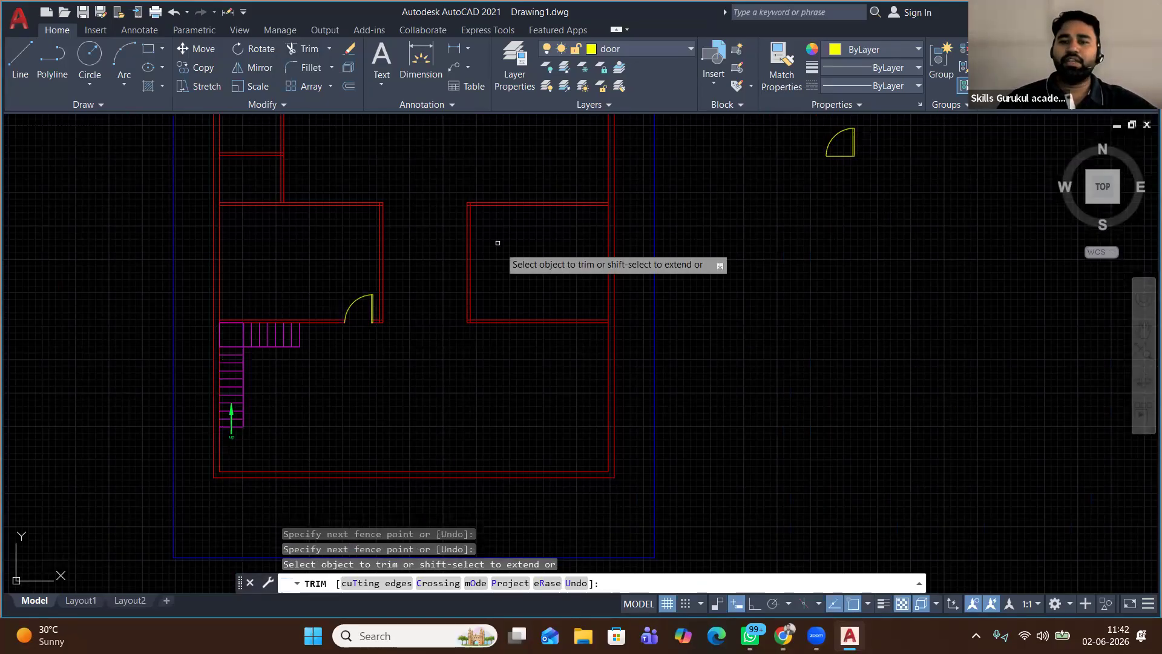
Finish the trim, then ALIGN the middle door onto the upper-left room's bottom wall corner
{"action": "key", "text": "Return"}
{"action": "middle_click_drag", "start_coordinate": [480, 161], "coordinate": [470, 316]}
{"action": "left_click", "coordinate": [757, 202]}
{"action": "left_click", "coordinate": [823, 271]}
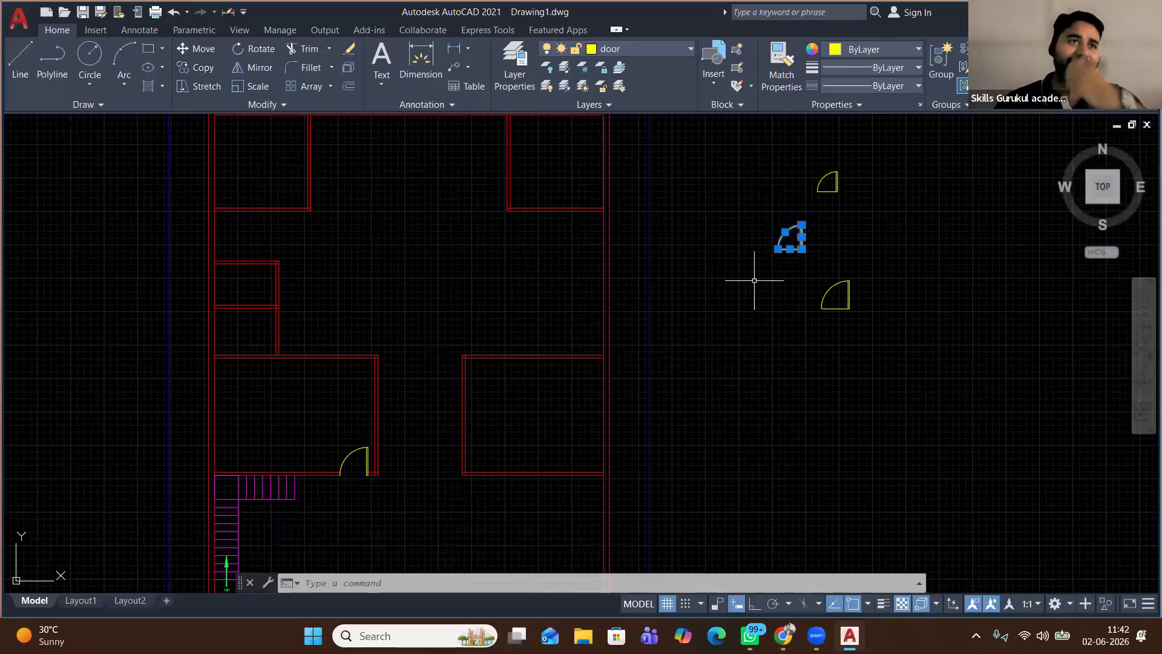
{"action": "type", "text": "al"}
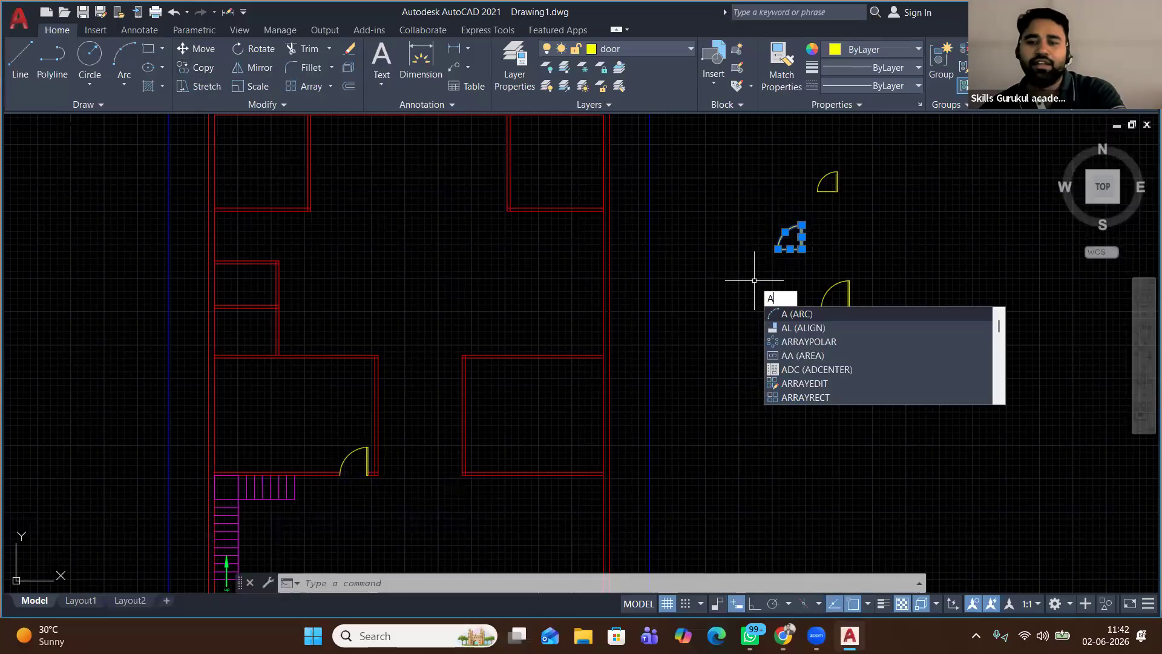
{"action": "key", "text": "Return"}
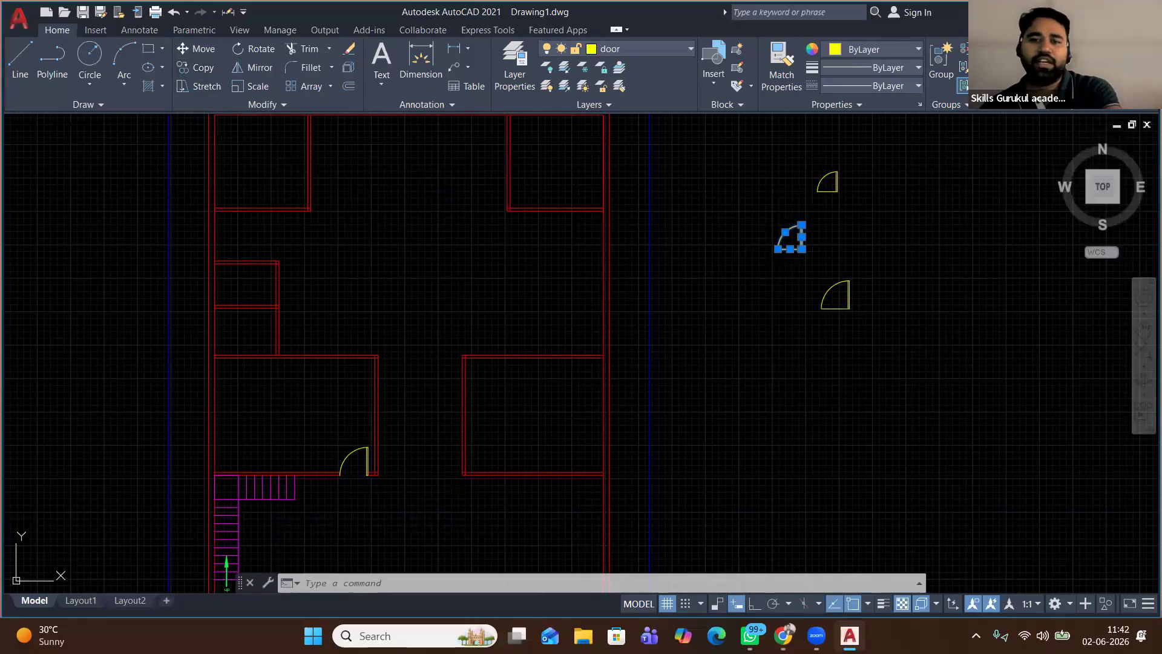
{"action": "scroll", "coordinate": [810, 250], "scroll_direction": "up", "scroll_amount": 4}
{"action": "scroll", "coordinate": [818, 245], "scroll_direction": "up", "scroll_amount": 2}
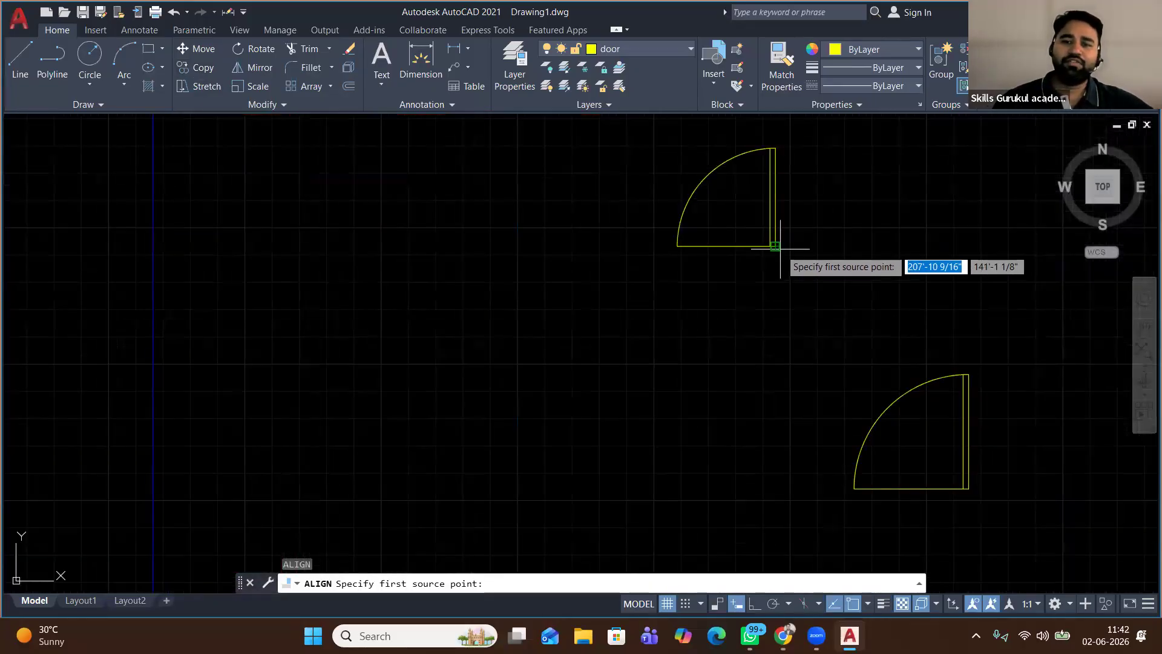
{"action": "left_click", "coordinate": [769, 251]}
{"action": "scroll", "coordinate": [798, 312], "scroll_direction": "down", "scroll_amount": 2}
{"action": "scroll", "coordinate": [792, 318], "scroll_direction": "down", "scroll_amount": 2}
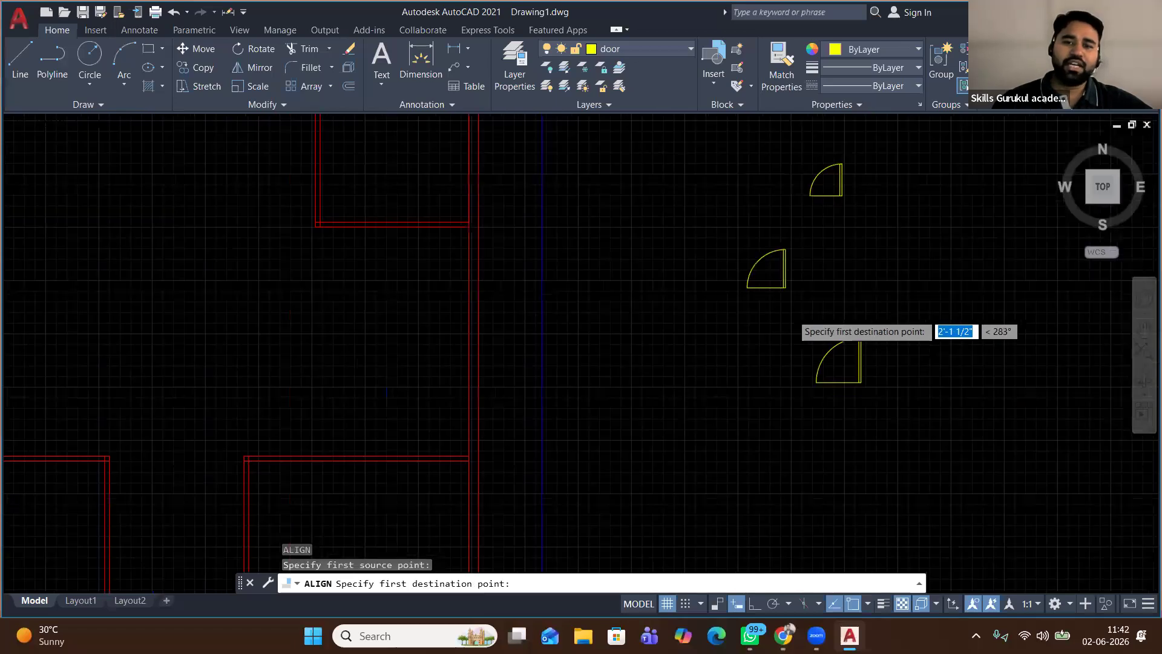
{"action": "scroll", "coordinate": [792, 318], "scroll_direction": "down", "scroll_amount": 5}
{"action": "scroll", "coordinate": [602, 308], "scroll_direction": "up", "scroll_amount": 2}
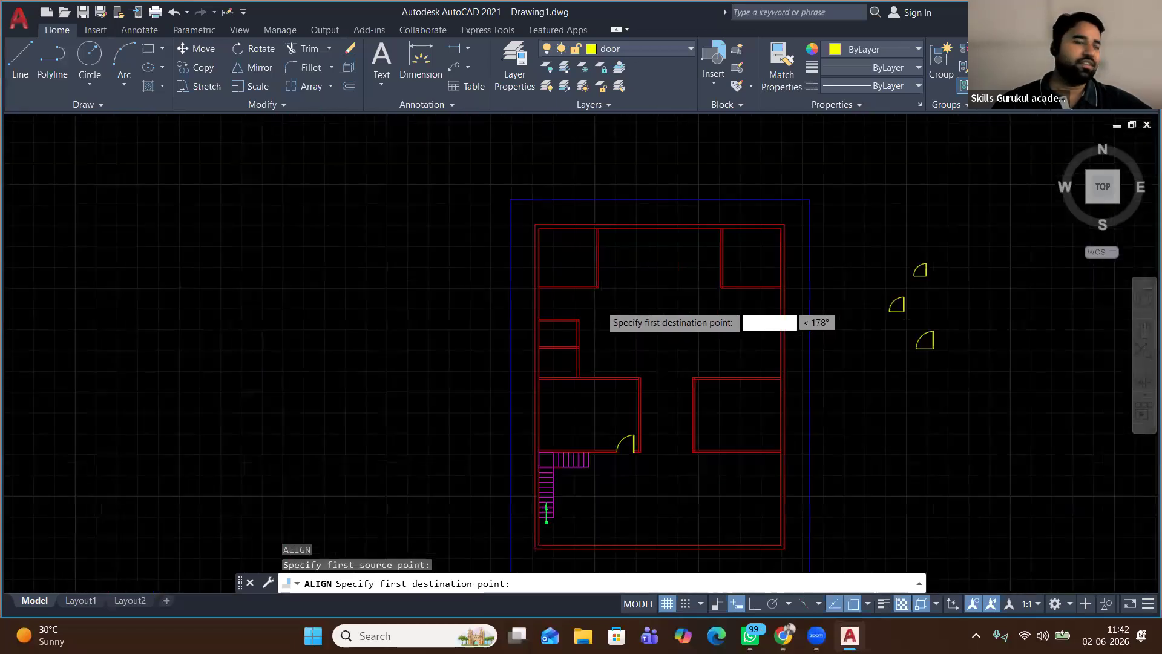
{"action": "scroll", "coordinate": [600, 309], "scroll_direction": "up", "scroll_amount": 5}
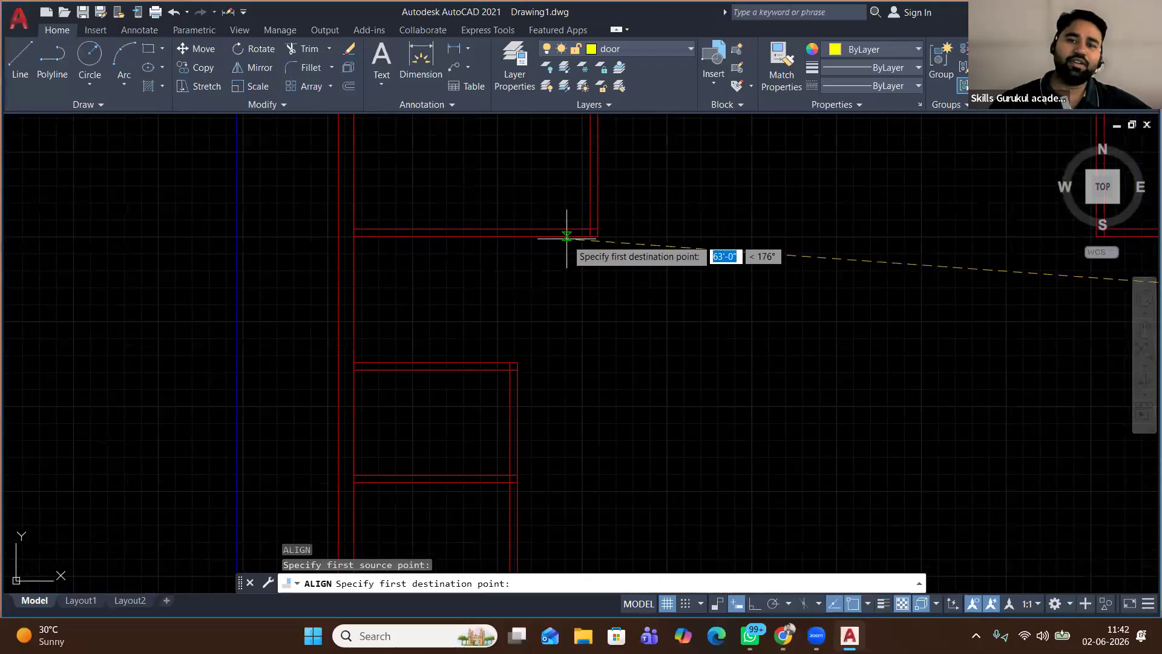
{"action": "left_click", "coordinate": [566, 236]}
{"action": "key", "text": "Return"}
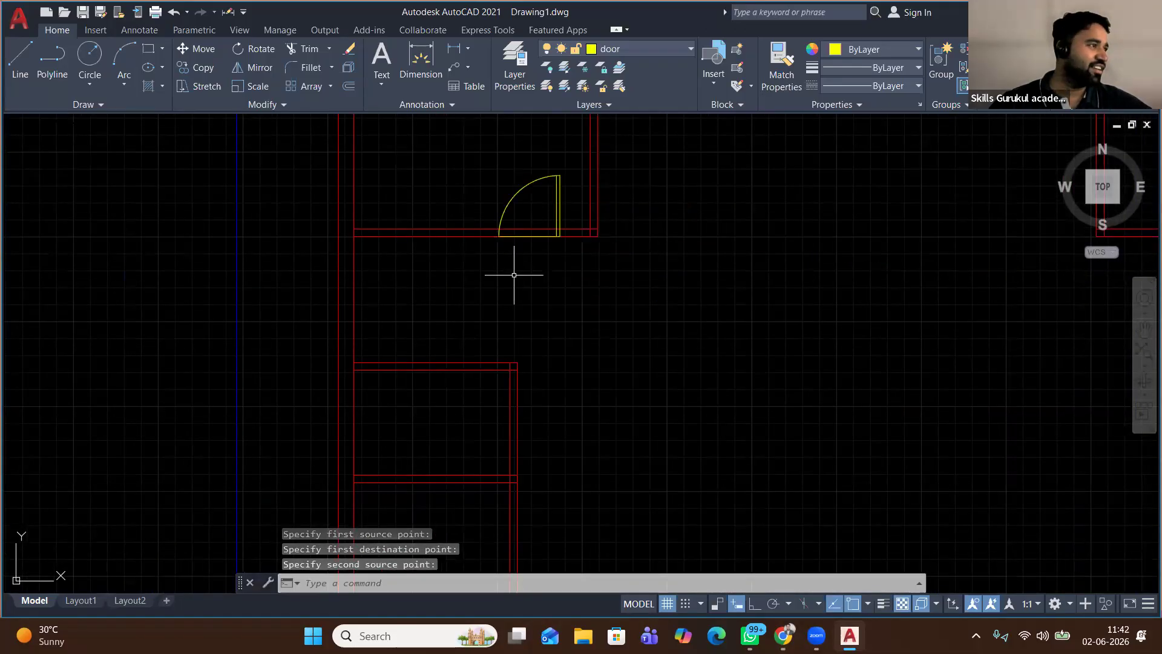
Copy the aligned door to a spot beside the original
{"action": "middle_click_drag", "start_coordinate": [473, 173], "coordinate": [271, 186]}
{"action": "scroll", "coordinate": [270, 184], "scroll_direction": "down", "scroll_amount": 2}
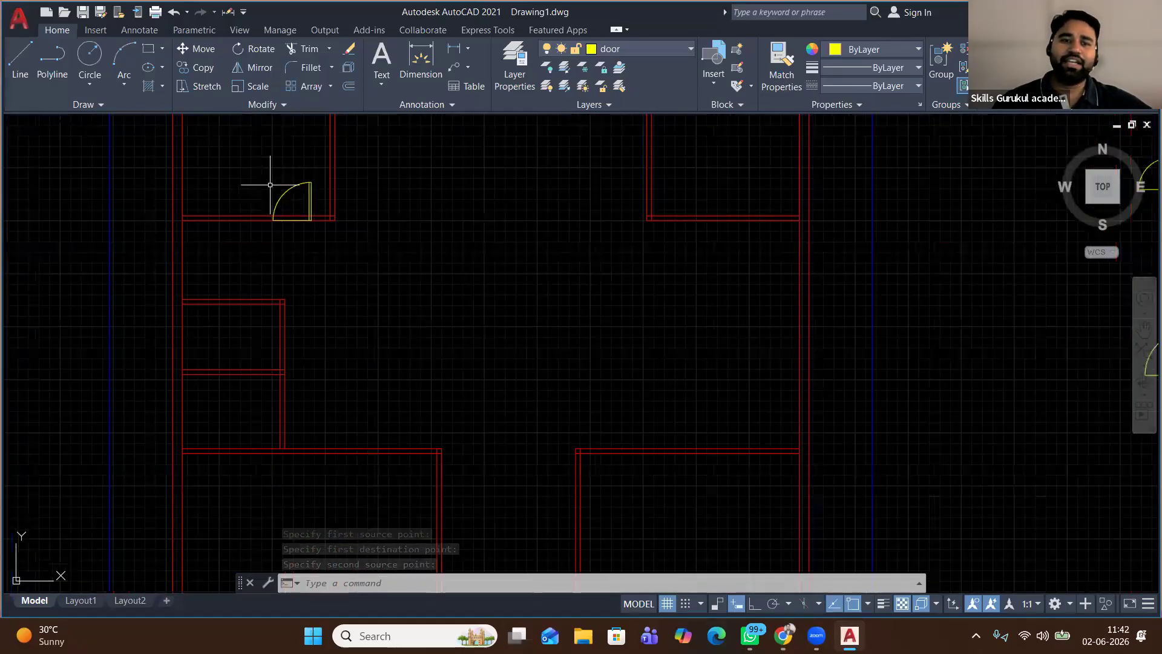
{"action": "scroll", "coordinate": [270, 184], "scroll_direction": "down", "scroll_amount": 1}
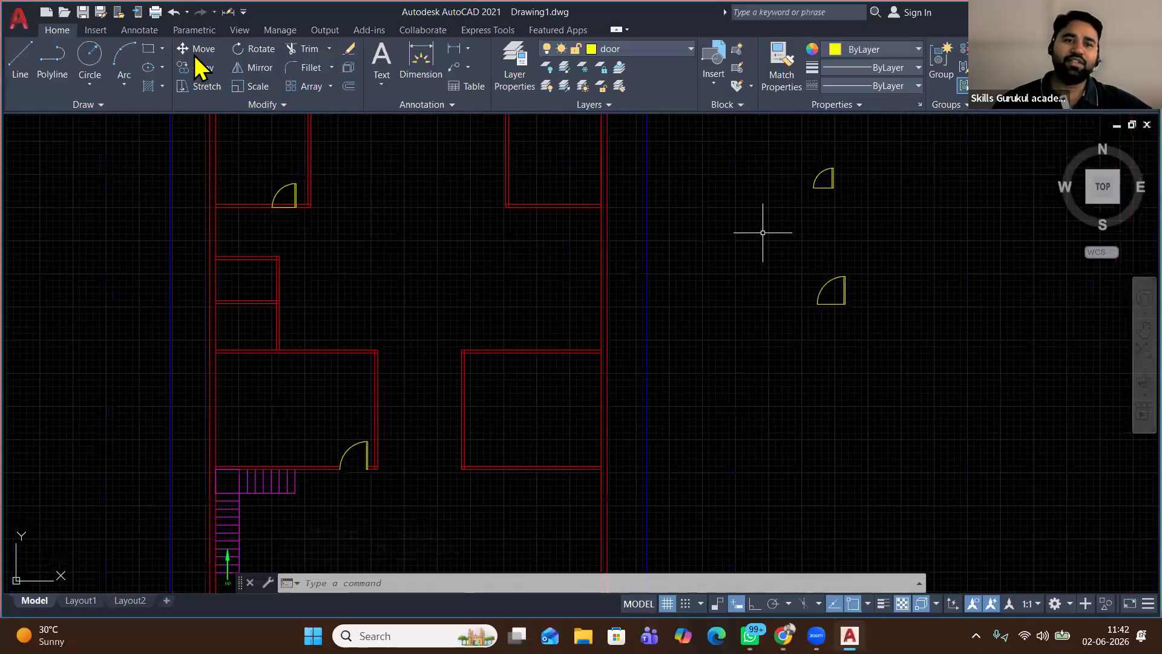
{"action": "left_click", "coordinate": [248, 169]}
{"action": "left_click", "coordinate": [305, 230]}
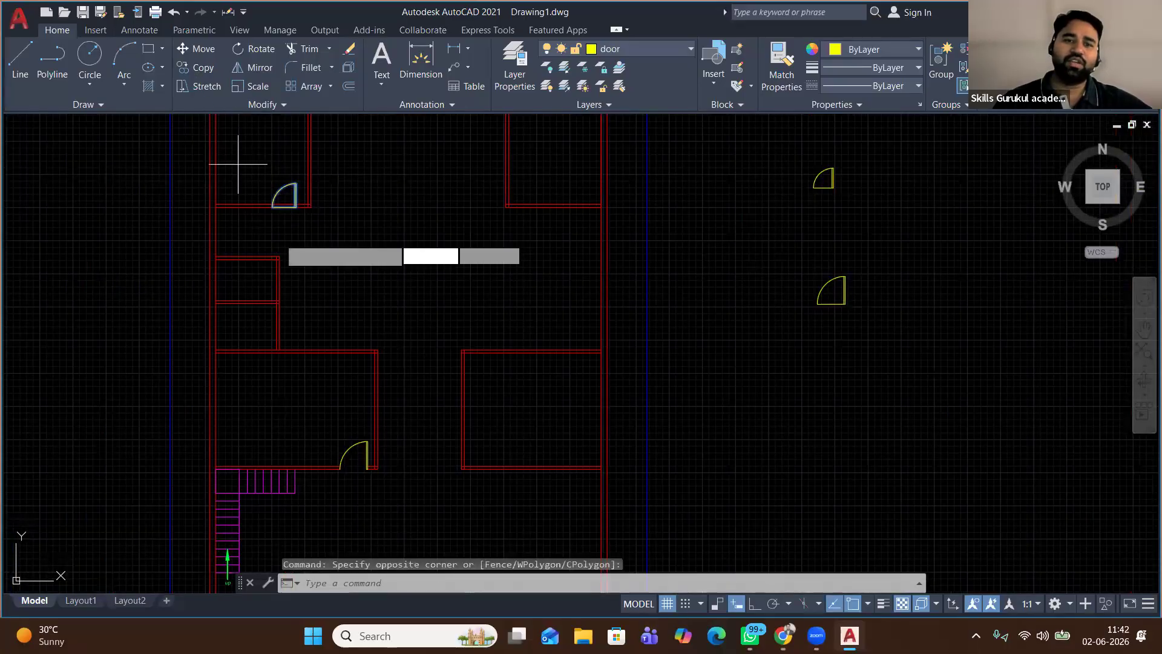
{"action": "left_click", "coordinate": [203, 67]}
{"action": "left_click", "coordinate": [276, 258]}
{"action": "left_click", "coordinate": [335, 266]}
{"action": "right_click", "coordinate": [467, 187]}
{"action": "left_click", "coordinate": [509, 211]}
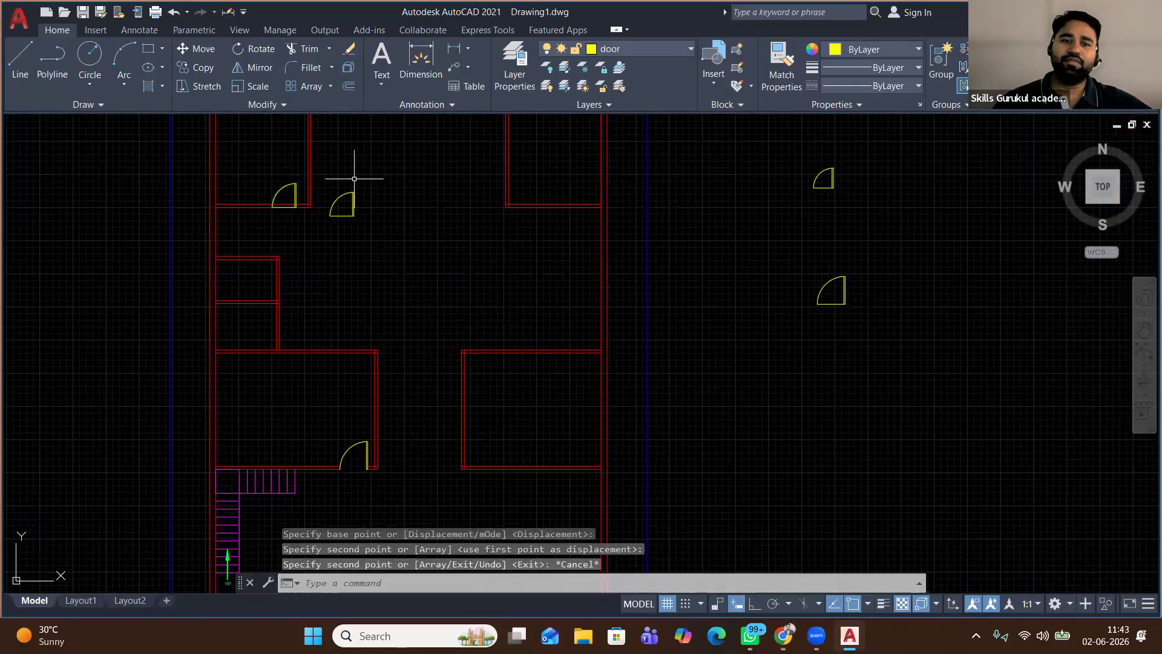
ALIGN the door copy onto the upper-right room's bottom wall corner
{"action": "left_click", "coordinate": [321, 182]}
{"action": "left_click", "coordinate": [415, 247]}
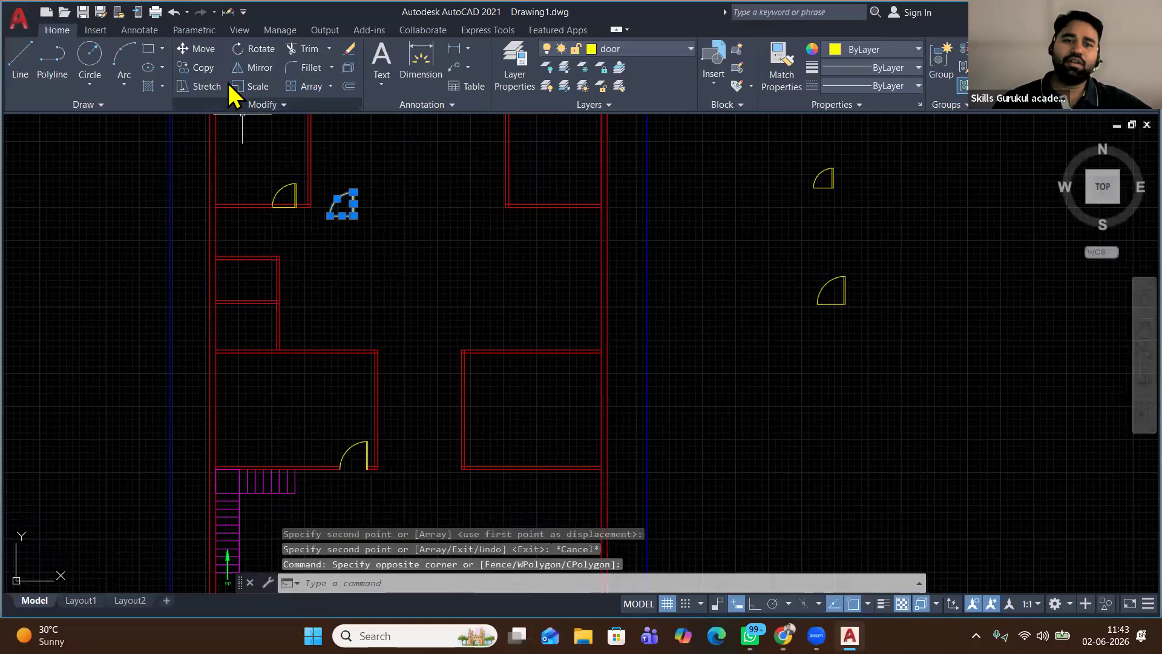
{"action": "type", "text": "AL"}
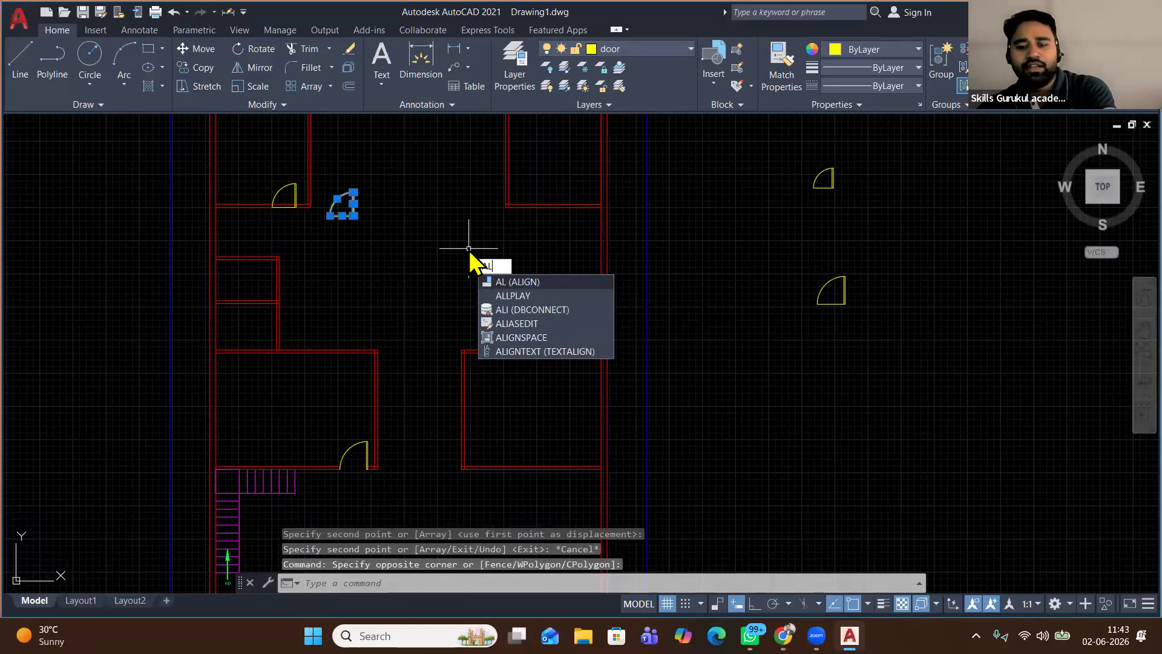
{"action": "key", "text": "Escape"}
{"action": "type", "text": "AL"}
{"action": "key", "text": "Return"}
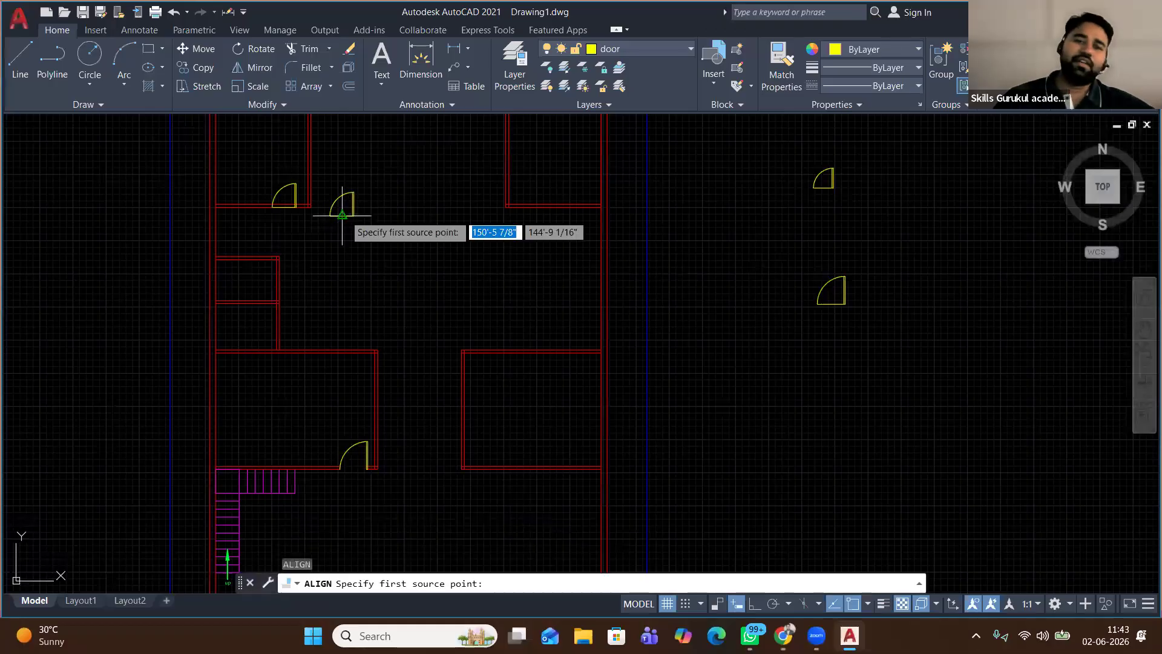
{"action": "scroll", "coordinate": [342, 215], "scroll_direction": "up", "scroll_amount": 6}
{"action": "left_click", "coordinate": [354, 216]}
{"action": "scroll", "coordinate": [570, 327], "scroll_direction": "down", "scroll_amount": 1}
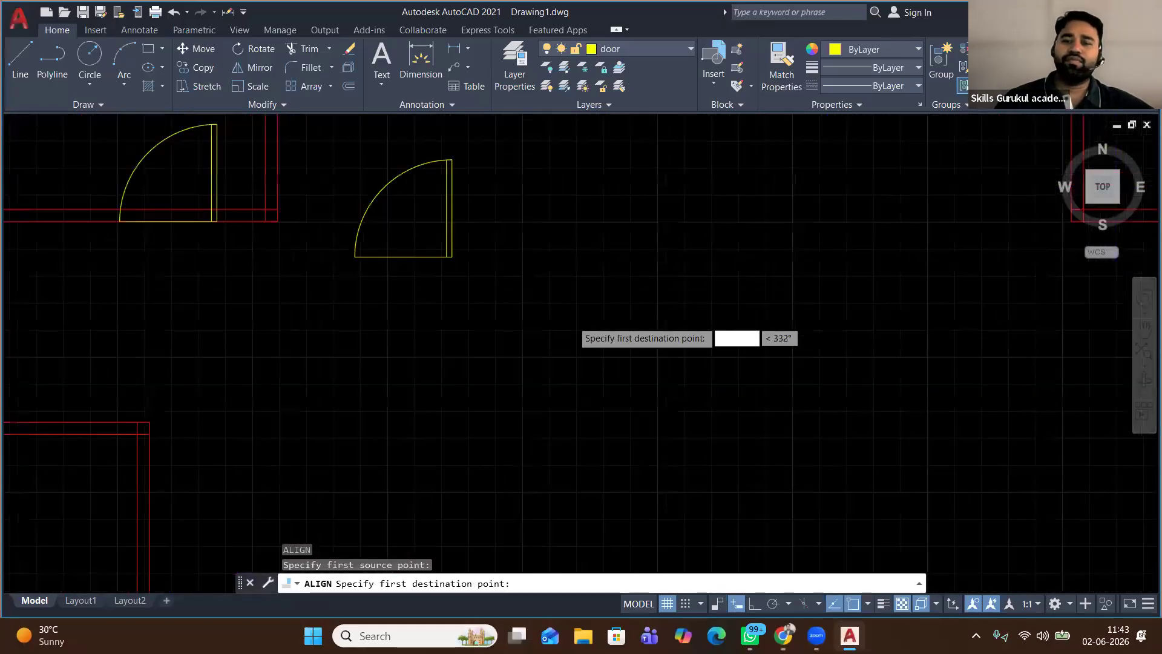
{"action": "scroll", "coordinate": [572, 320], "scroll_direction": "down", "scroll_amount": 4}
{"action": "scroll", "coordinate": [575, 320], "scroll_direction": "down", "scroll_amount": 2}
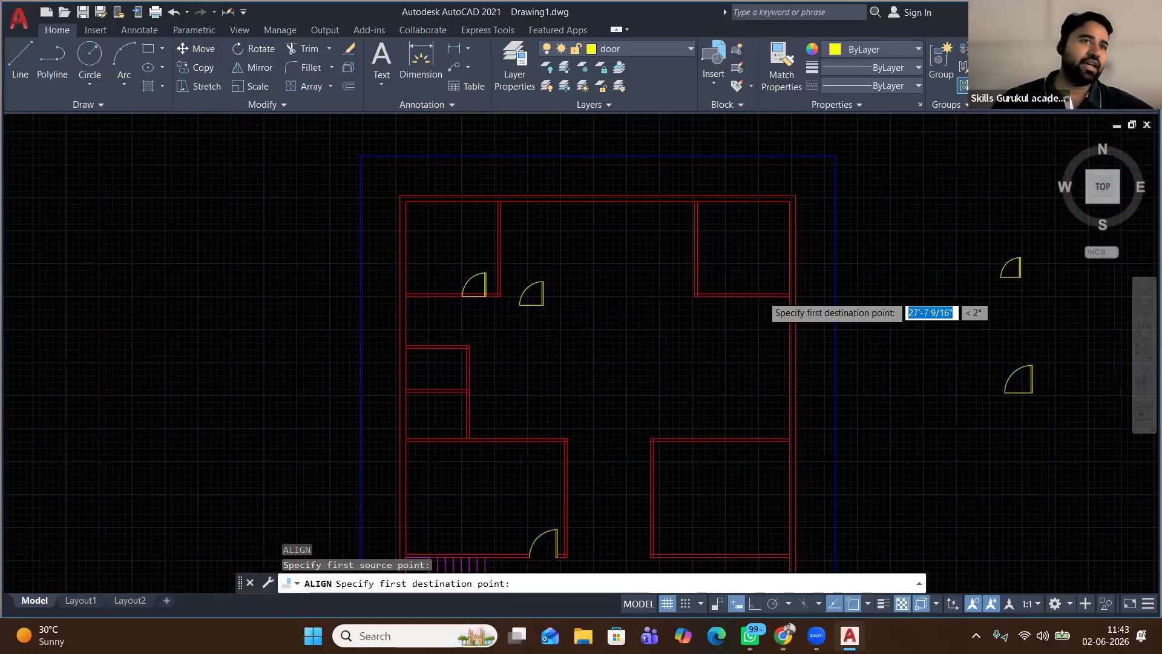
{"action": "scroll", "coordinate": [764, 298], "scroll_direction": "up", "scroll_amount": 3}
{"action": "left_click", "coordinate": [766, 326]}
{"action": "key", "text": "Return"}
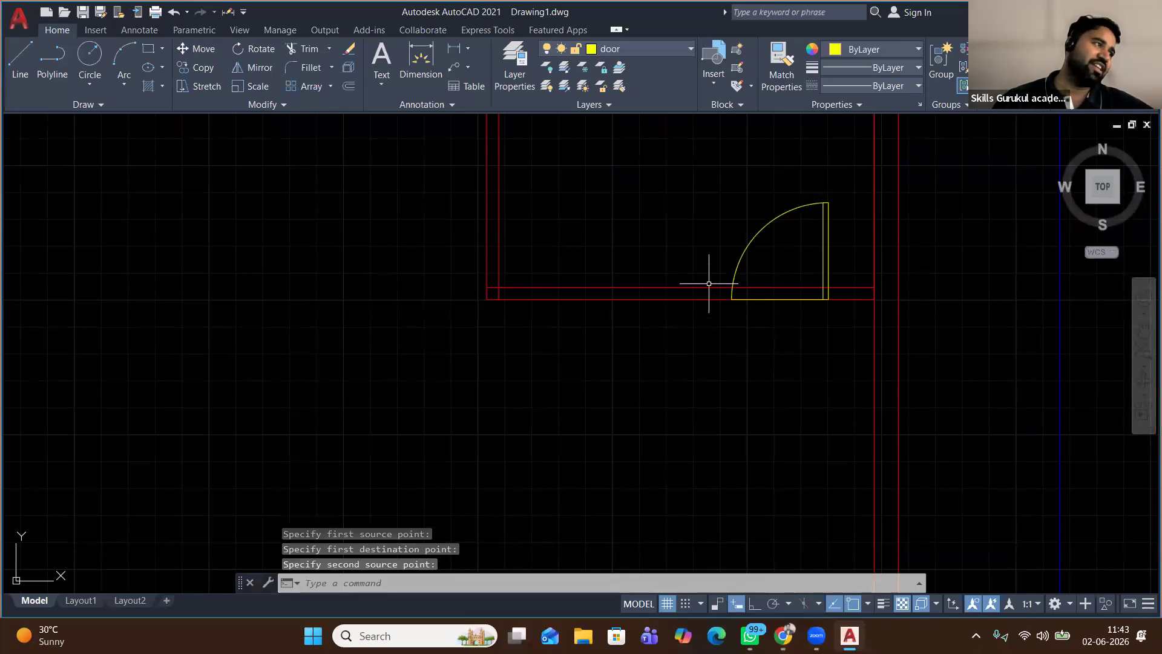
{"action": "scroll", "coordinate": [709, 284], "scroll_direction": "down", "scroll_amount": 2}
{"action": "scroll", "coordinate": [709, 283], "scroll_direction": "down", "scroll_amount": 2}
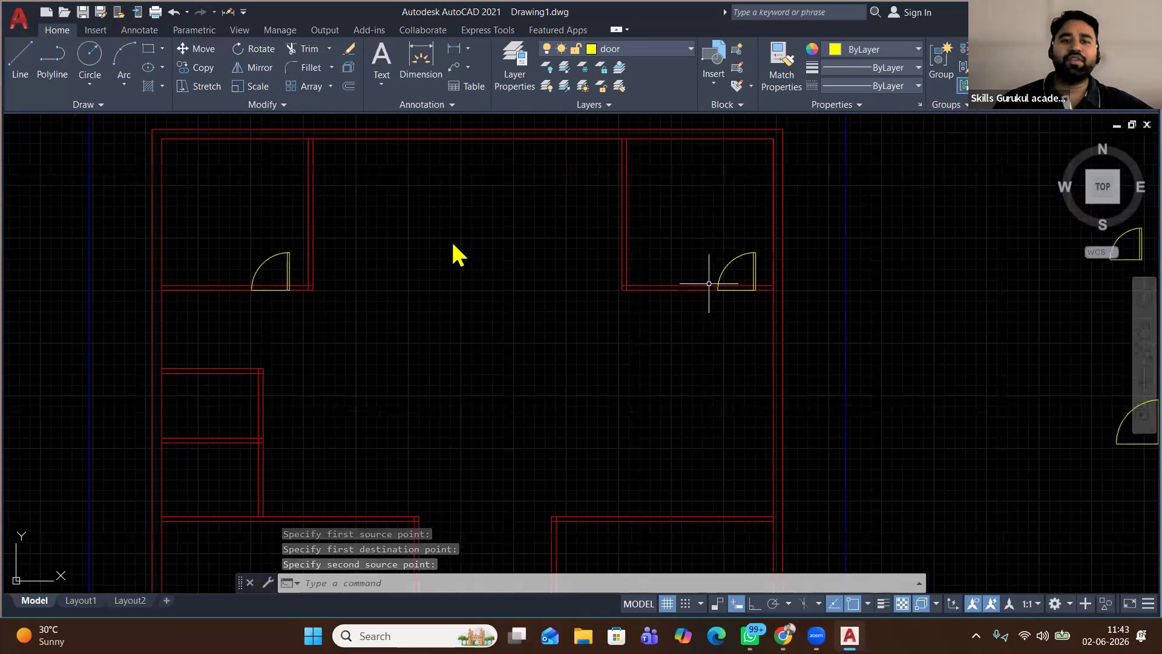
Fence-trim the red wall segment beneath the upper-right room's door, then review the plan
{"action": "left_click", "coordinate": [307, 48]}
{"action": "left_click_drag", "start_coordinate": [747, 303], "coordinate": [741, 273]}
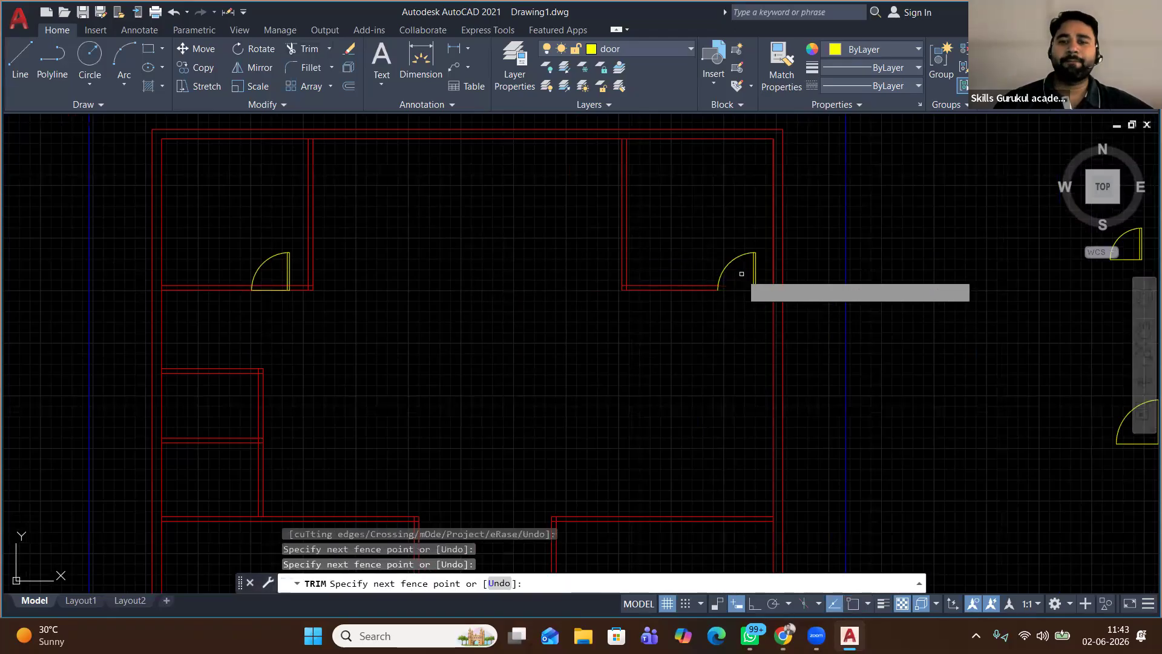
{"action": "key", "text": "Return"}
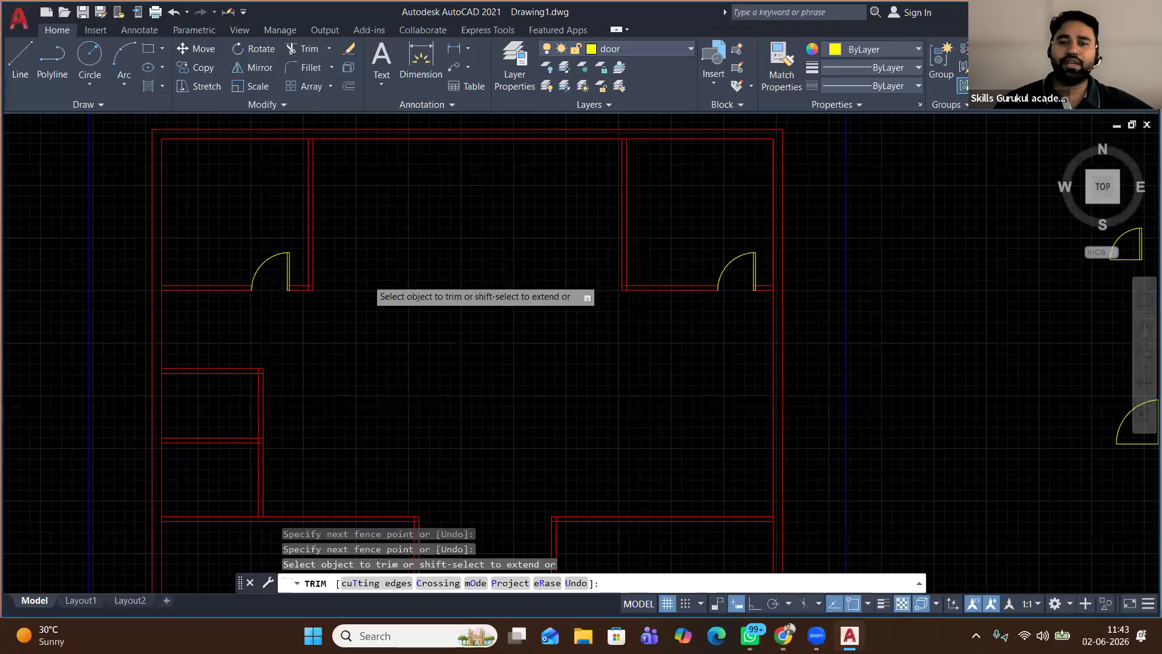
{"action": "scroll", "coordinate": [368, 280], "scroll_direction": "down", "scroll_amount": 5}
{"action": "middle_click_drag", "start_coordinate": [415, 337], "coordinate": [380, 270]}
{"action": "right_click", "coordinate": [379, 225]}
{"action": "left_click", "coordinate": [417, 233]}
{"action": "scroll", "coordinate": [285, 204], "scroll_direction": "up", "scroll_amount": 8}
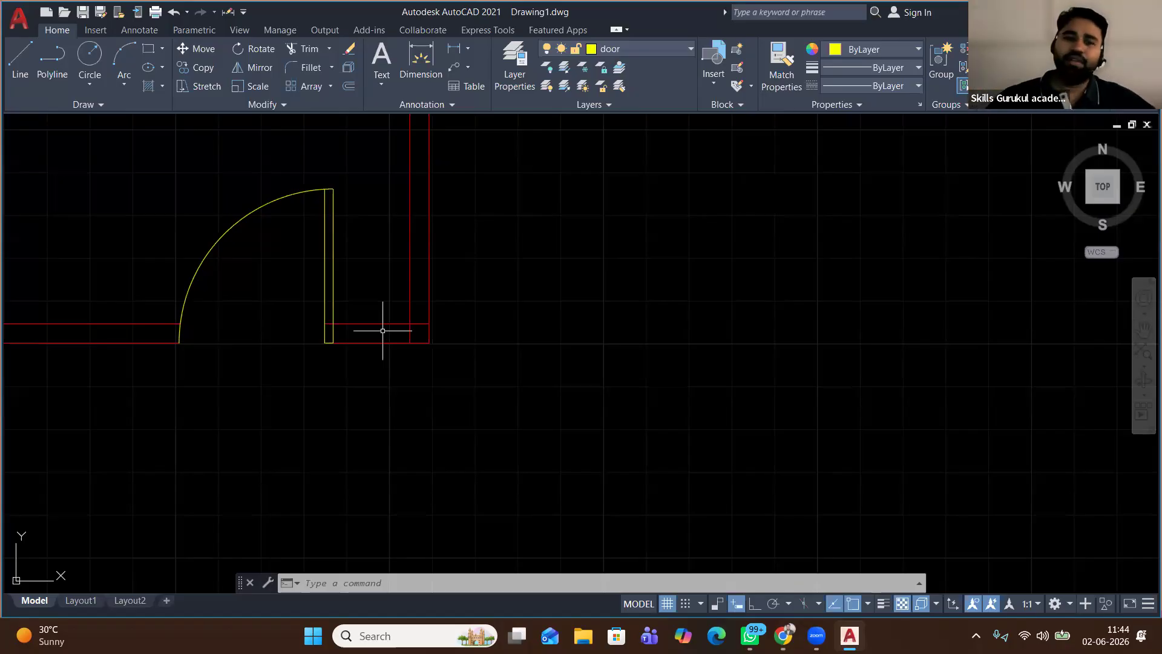
{"action": "scroll", "coordinate": [245, 278], "scroll_direction": "down", "scroll_amount": 2}
{"action": "scroll", "coordinate": [245, 279], "scroll_direction": "down", "scroll_amount": 2}
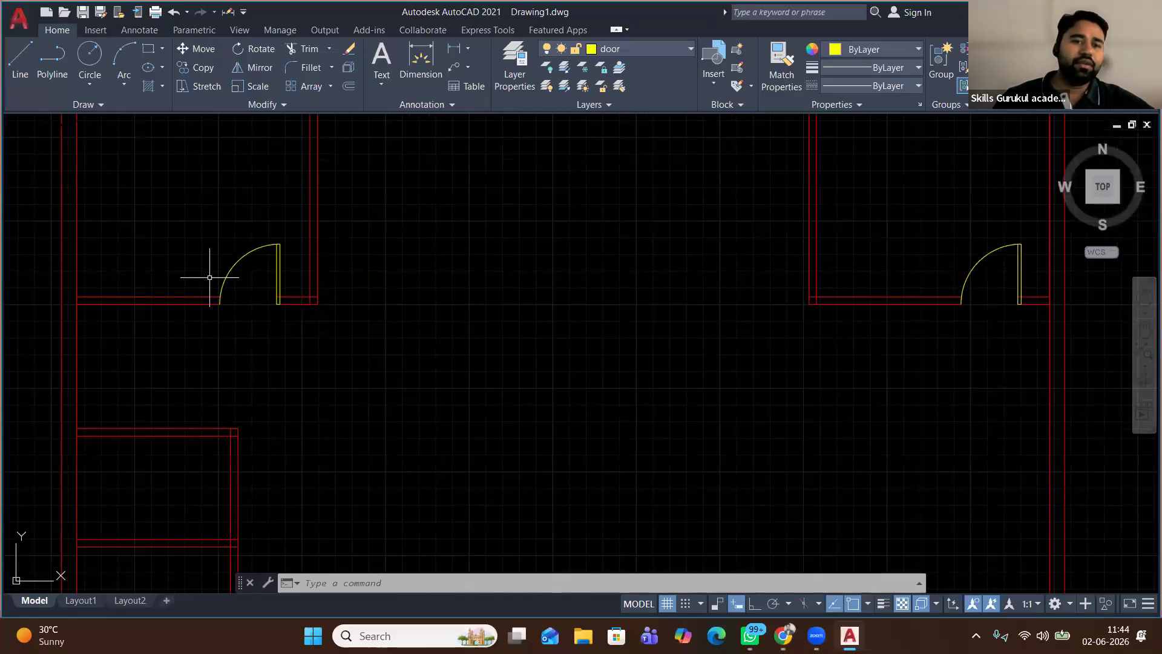
{"action": "scroll", "coordinate": [210, 277], "scroll_direction": "down", "scroll_amount": 2}
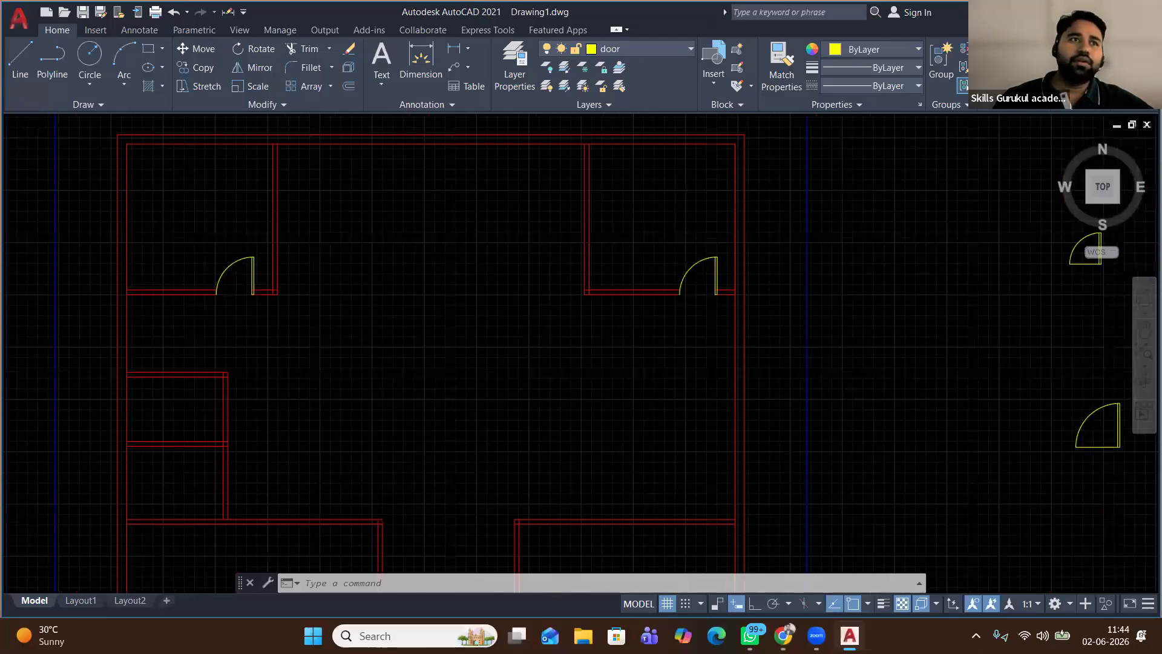
{"action": "scroll", "coordinate": [209, 277], "scroll_direction": "down", "scroll_amount": 2}
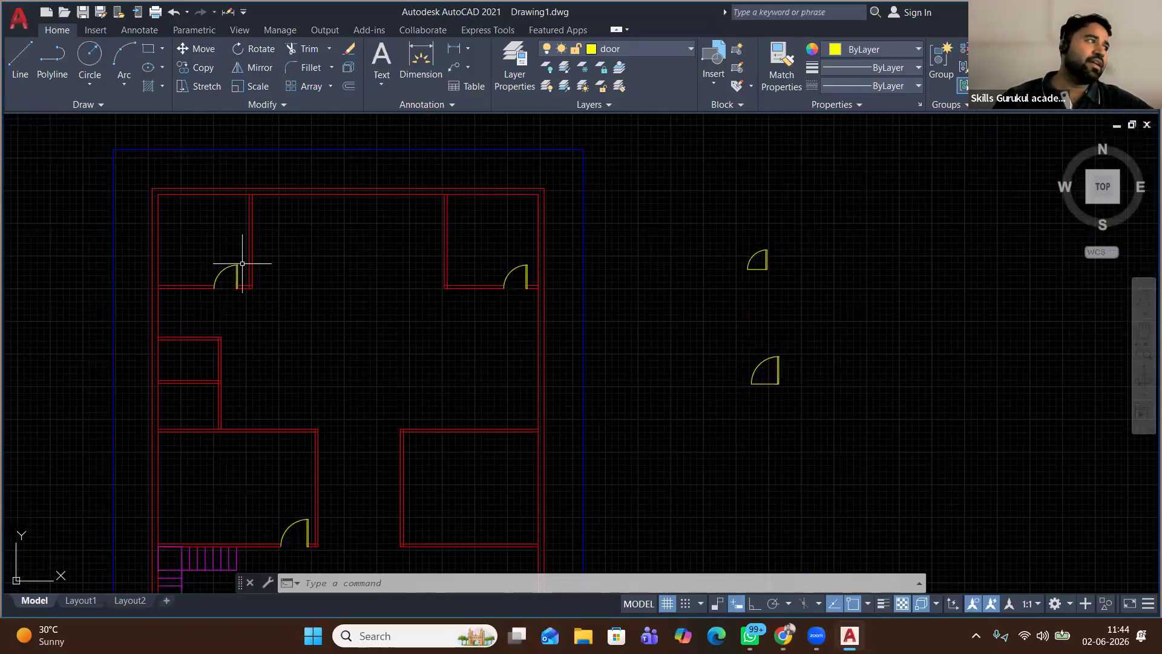
{"action": "scroll", "coordinate": [222, 289], "scroll_direction": "up", "scroll_amount": 5}
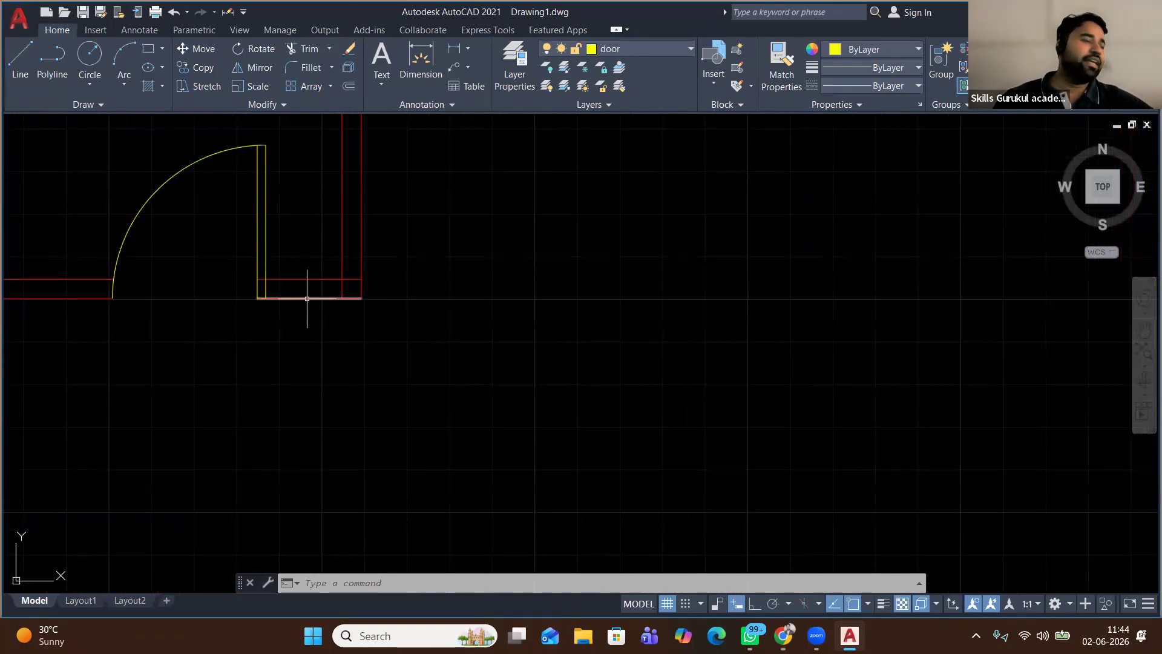
{"action": "scroll", "coordinate": [315, 298], "scroll_direction": "down", "scroll_amount": 4}
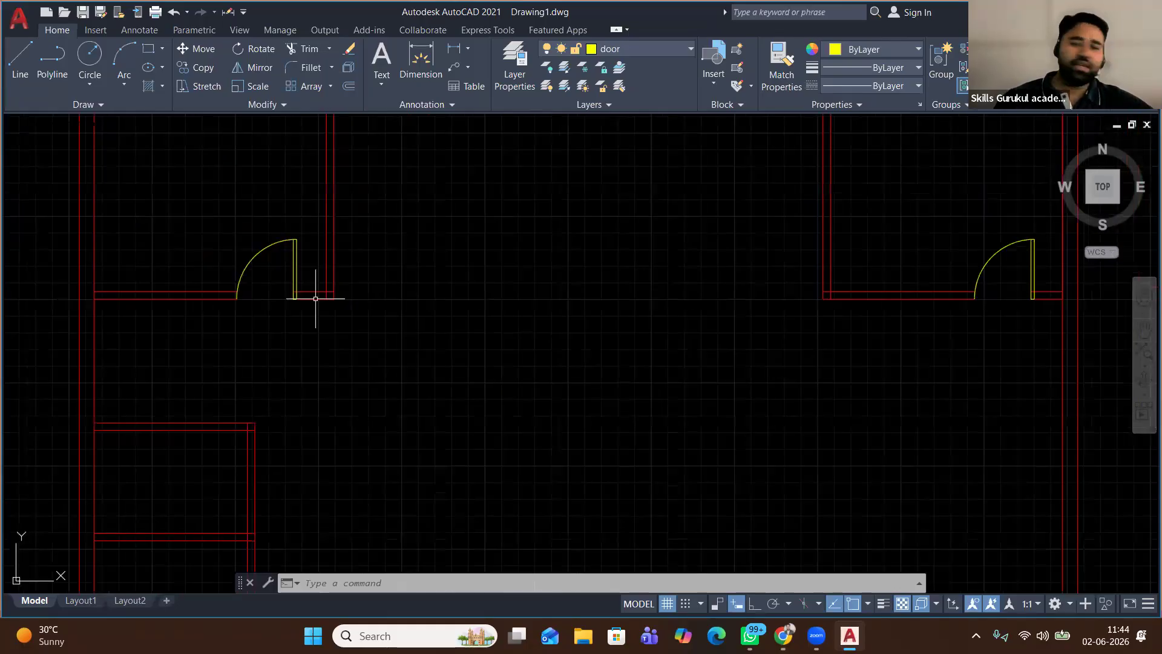
{"action": "scroll", "coordinate": [316, 298], "scroll_direction": "down", "scroll_amount": 5}
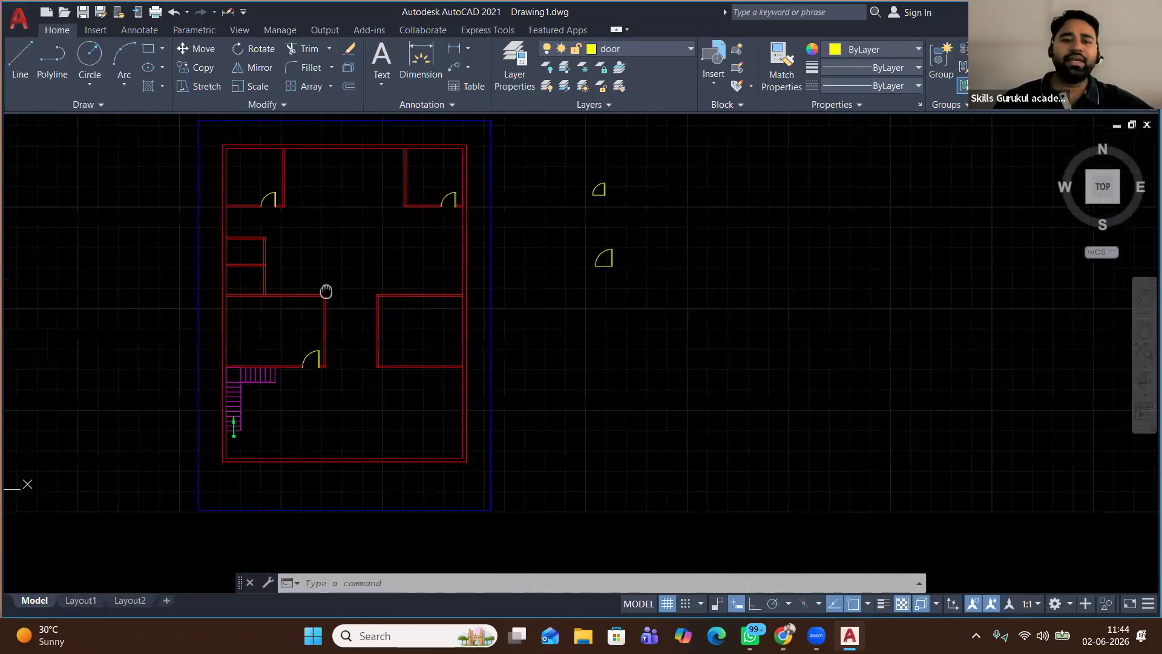
{"action": "scroll", "coordinate": [412, 335], "scroll_direction": "up", "scroll_amount": 2}
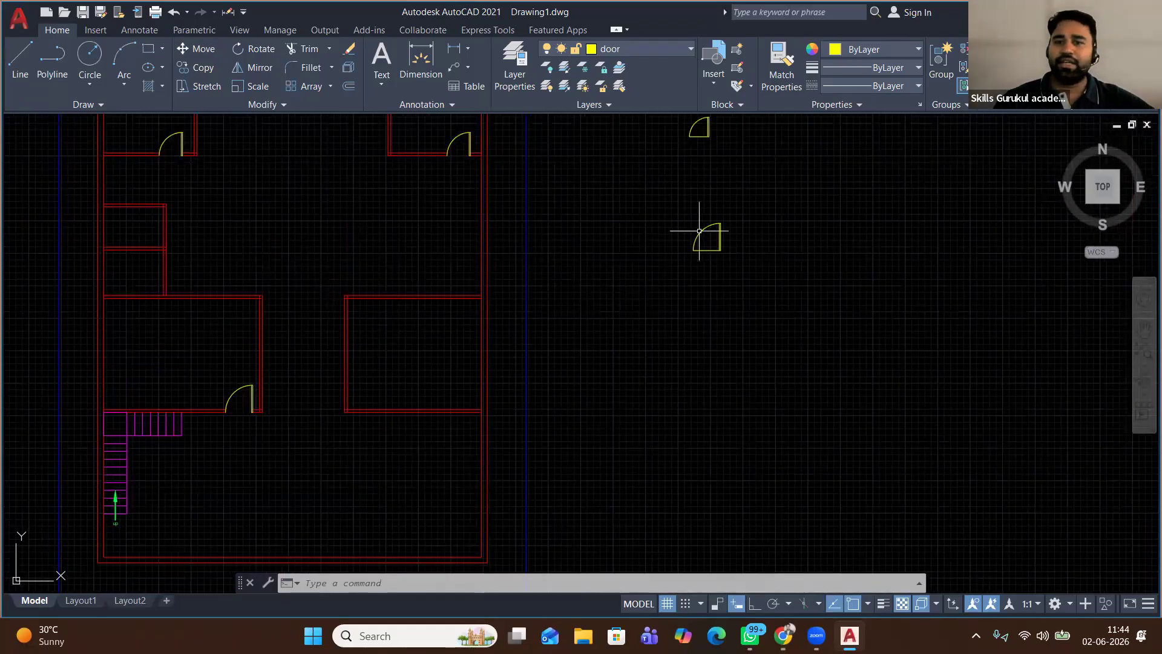
Mirror the right loose door with Ortho on, keeping the original
{"action": "left_click", "coordinate": [739, 204]}
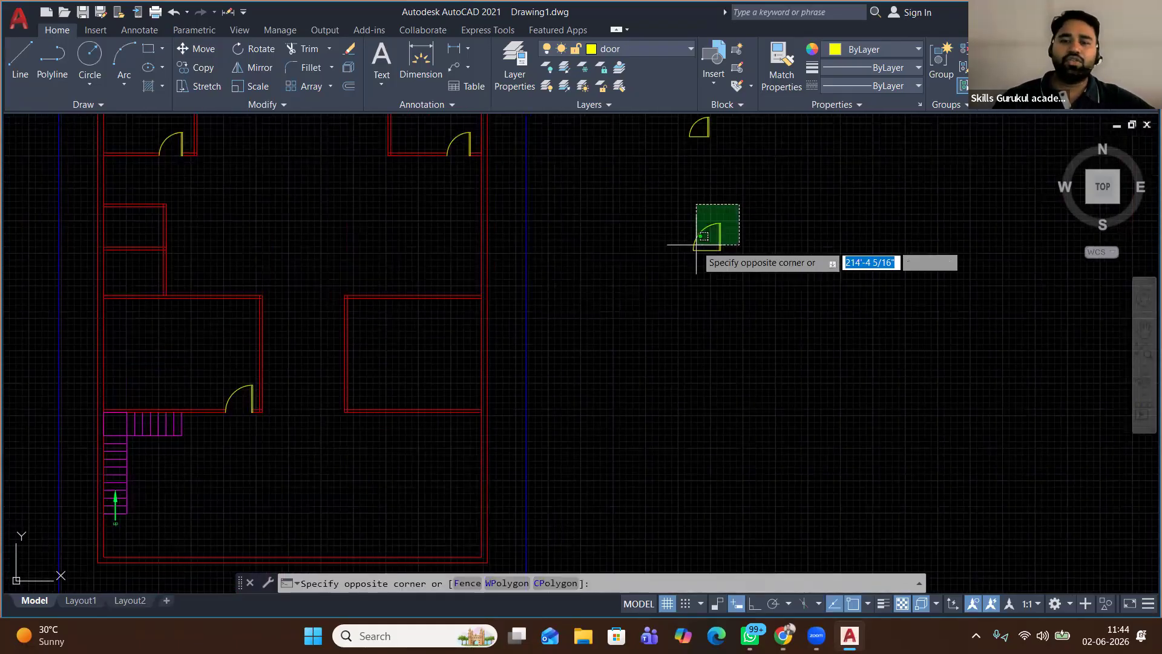
{"action": "left_click", "coordinate": [654, 284]}
{"action": "left_click", "coordinate": [256, 67]}
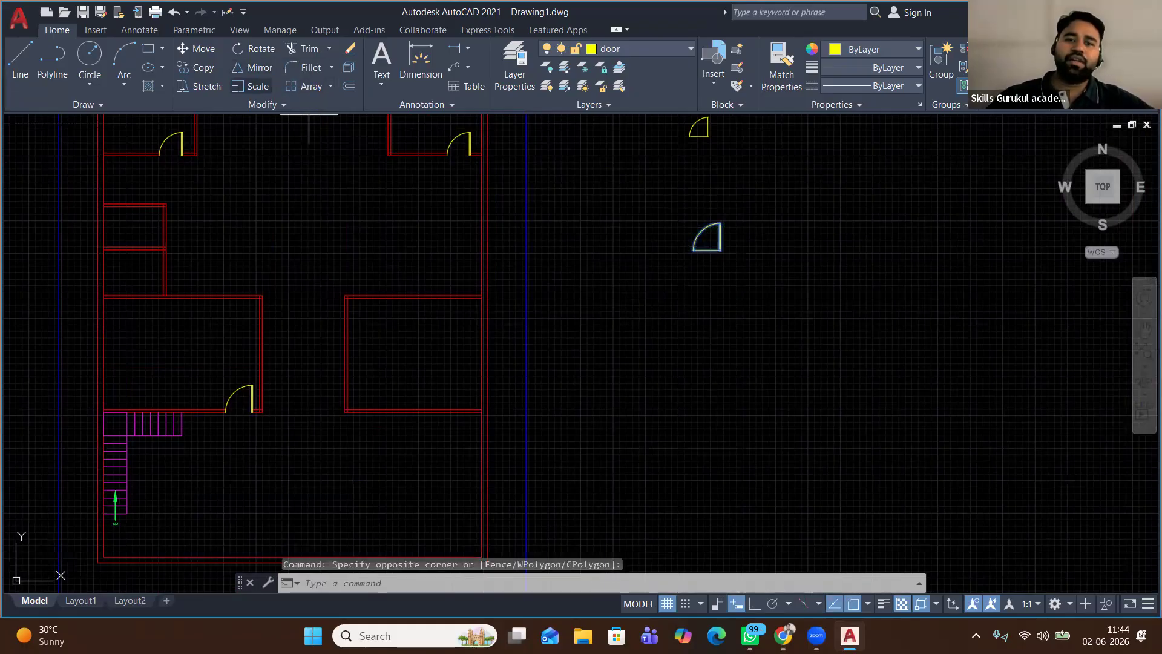
{"action": "left_click", "coordinate": [648, 195]}
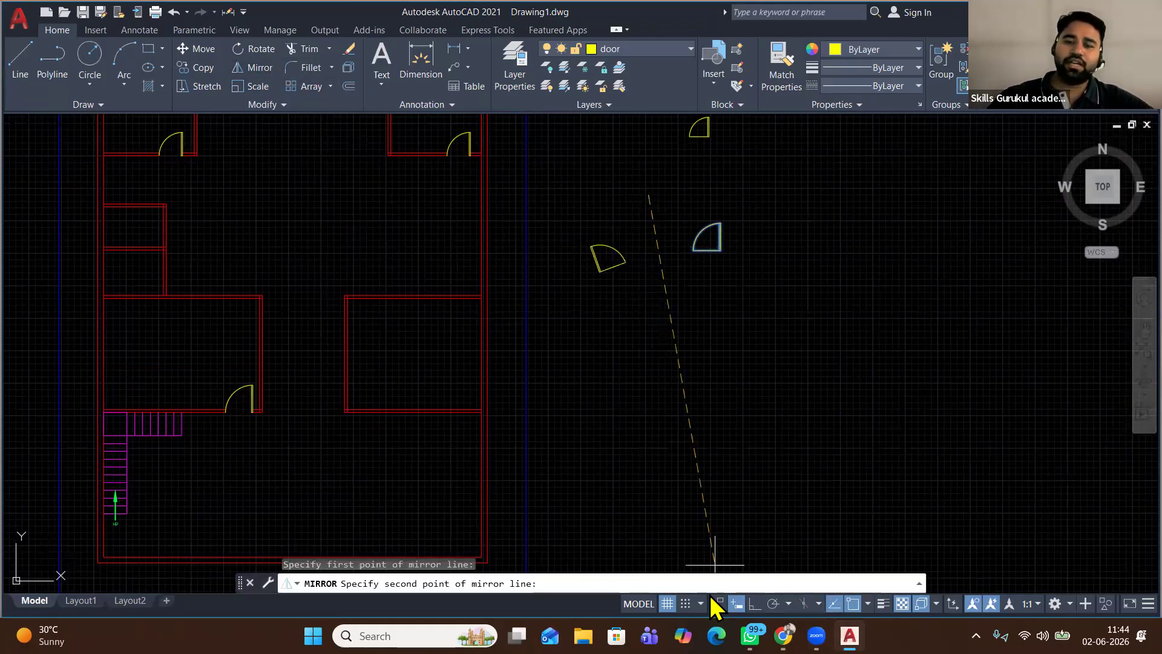
{"action": "left_click", "coordinate": [755, 603]}
{"action": "left_click", "coordinate": [687, 414]}
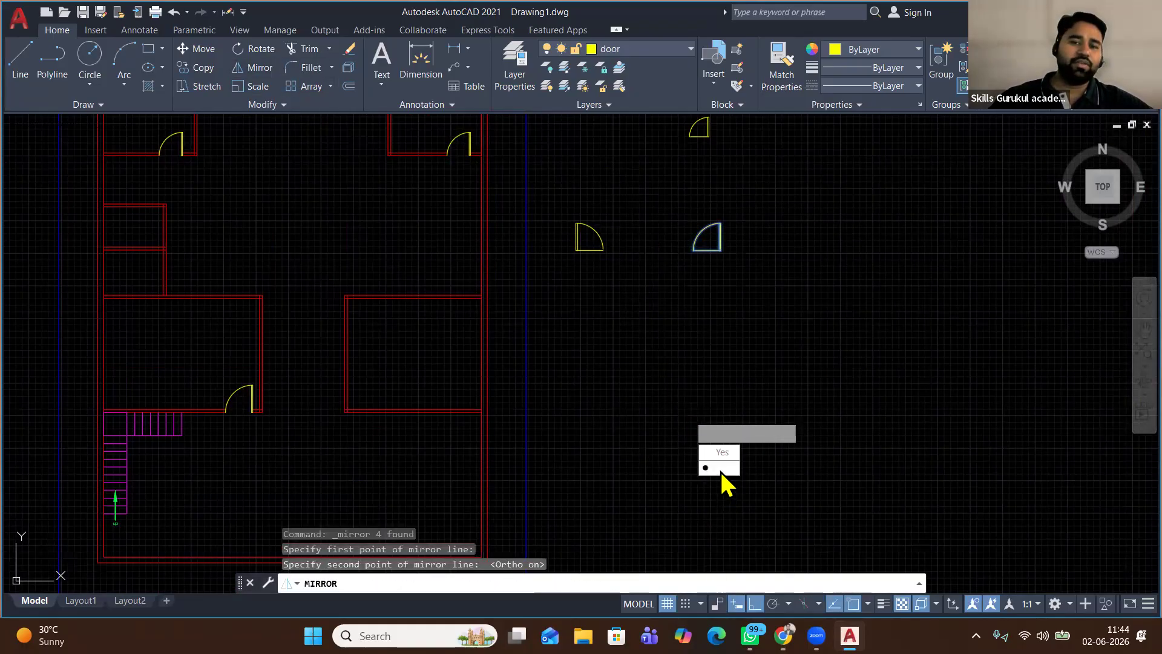
{"action": "left_click", "coordinate": [721, 472]}
Mirror the left loose door downward, keep the original, and select the new copy
{"action": "left_click", "coordinate": [613, 194]}
{"action": "left_click", "coordinate": [548, 292]}
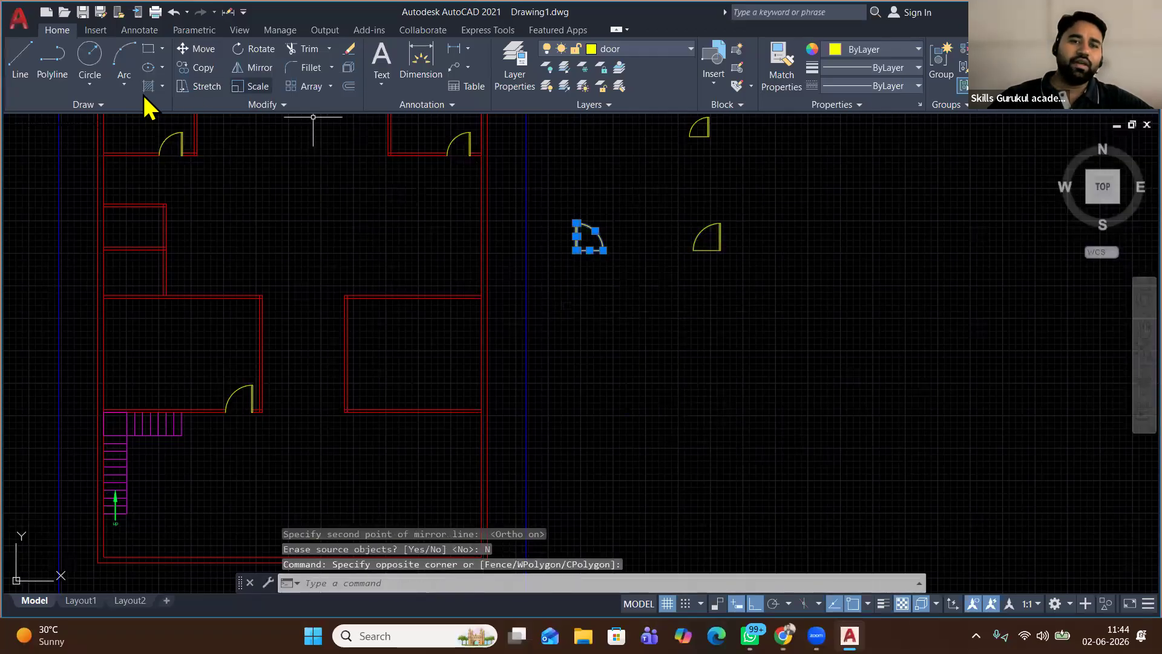
{"action": "left_click", "coordinate": [251, 68]}
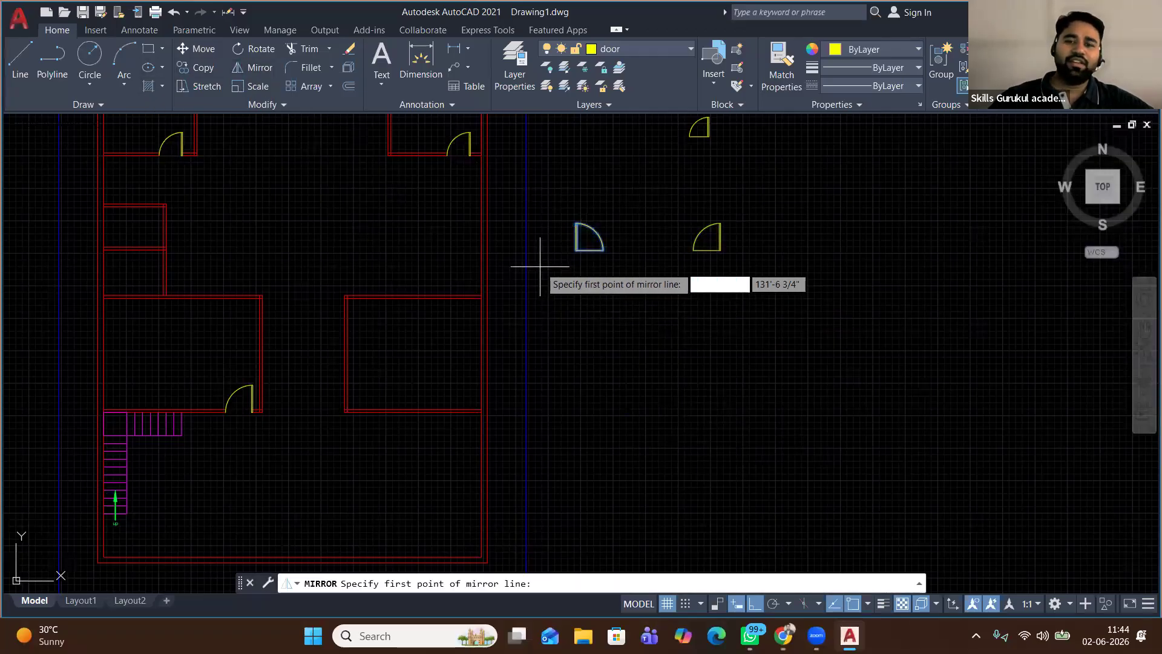
{"action": "left_click", "coordinate": [571, 267]}
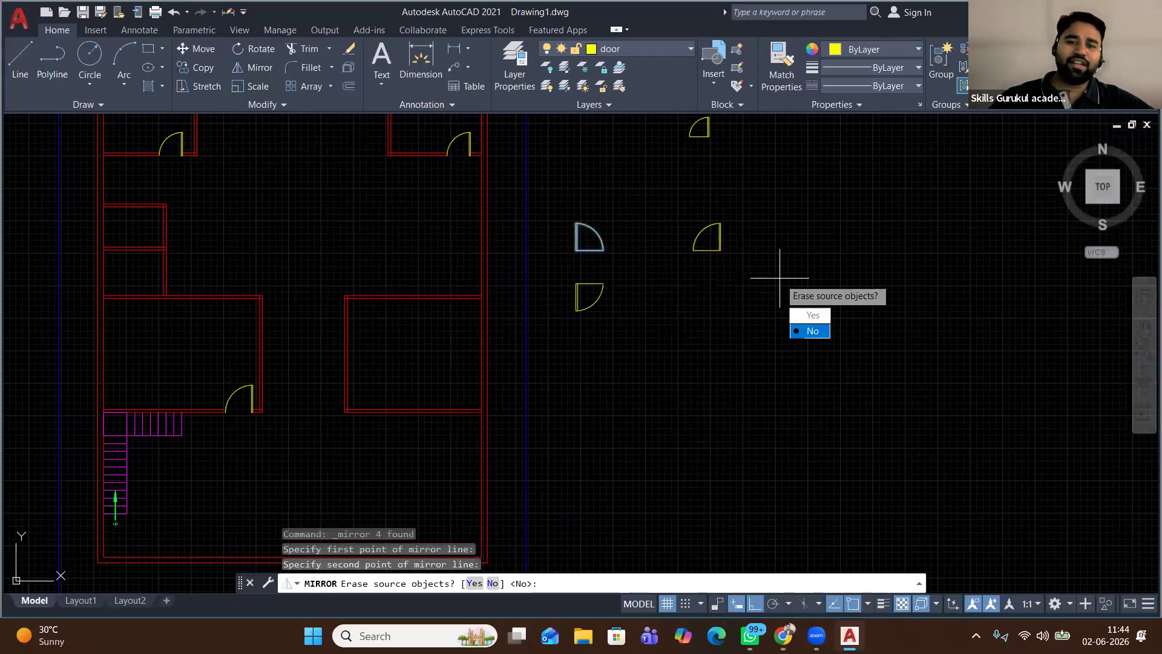
{"action": "left_click", "coordinate": [813, 331]}
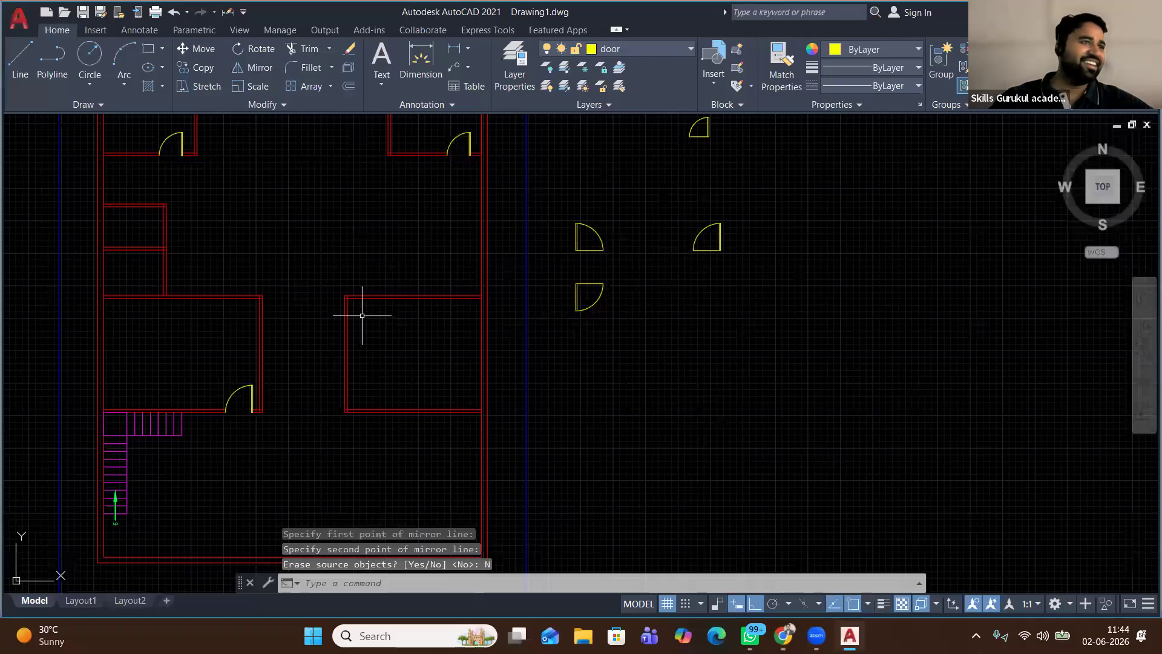
{"action": "left_click", "coordinate": [605, 280]}
{"action": "left_click", "coordinate": [552, 333]}
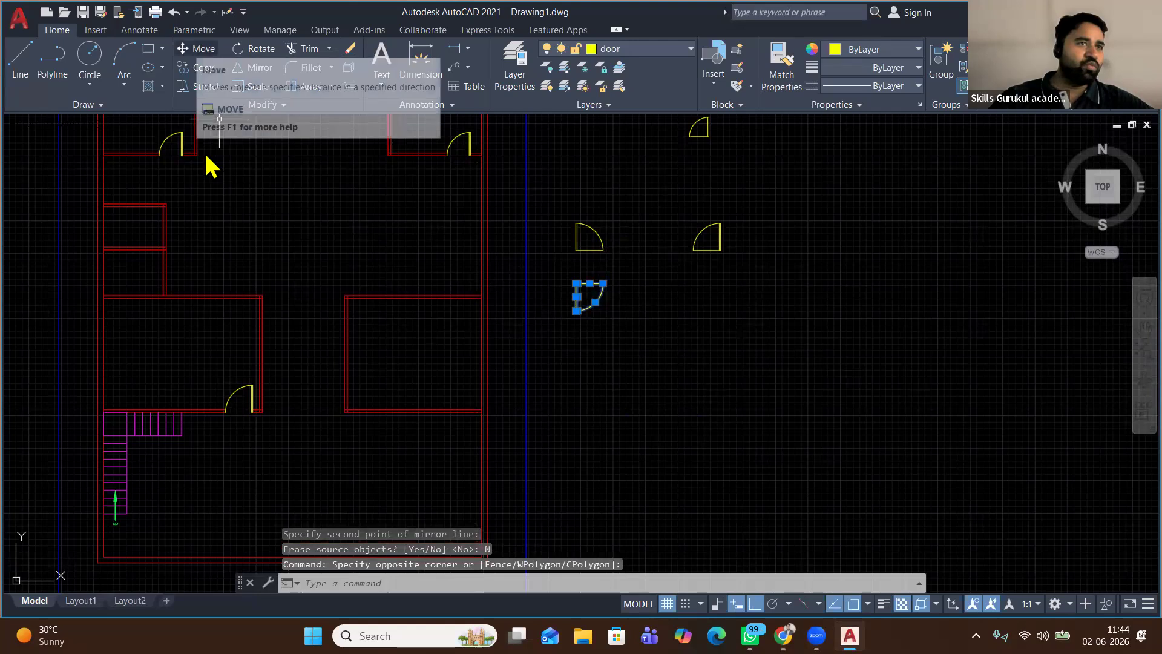
Use AL to move the flipped door's corner onto a red wall corner
{"action": "type", "text": "AL"}
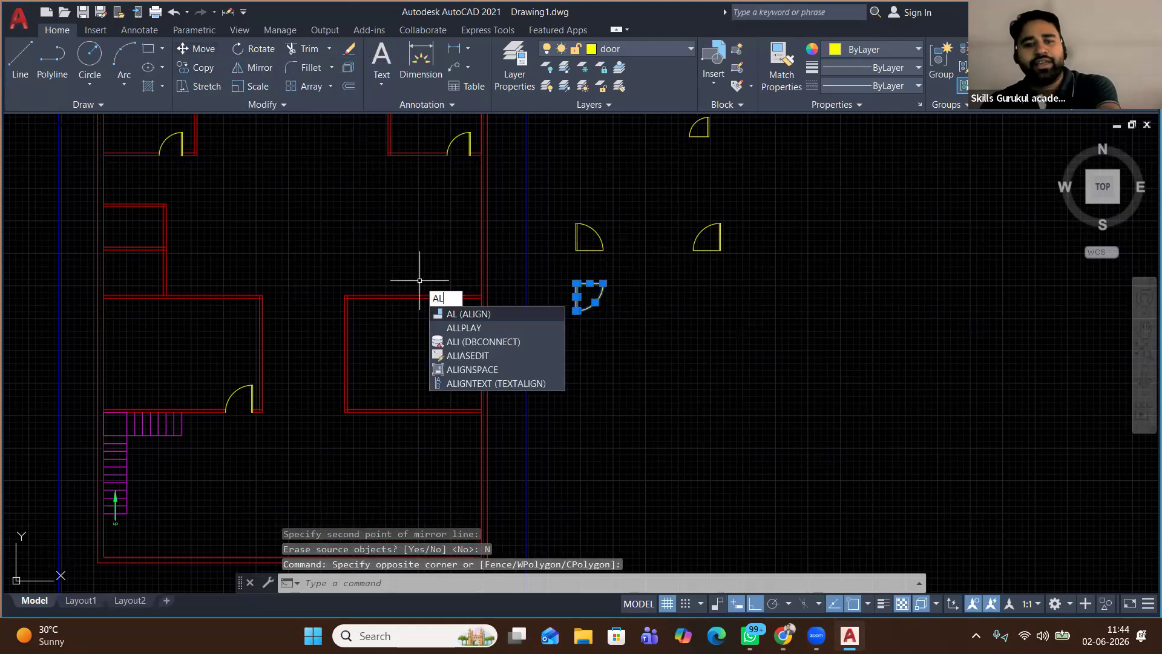
{"action": "key", "text": "Return"}
{"action": "scroll", "coordinate": [578, 285], "scroll_direction": "up", "scroll_amount": 8}
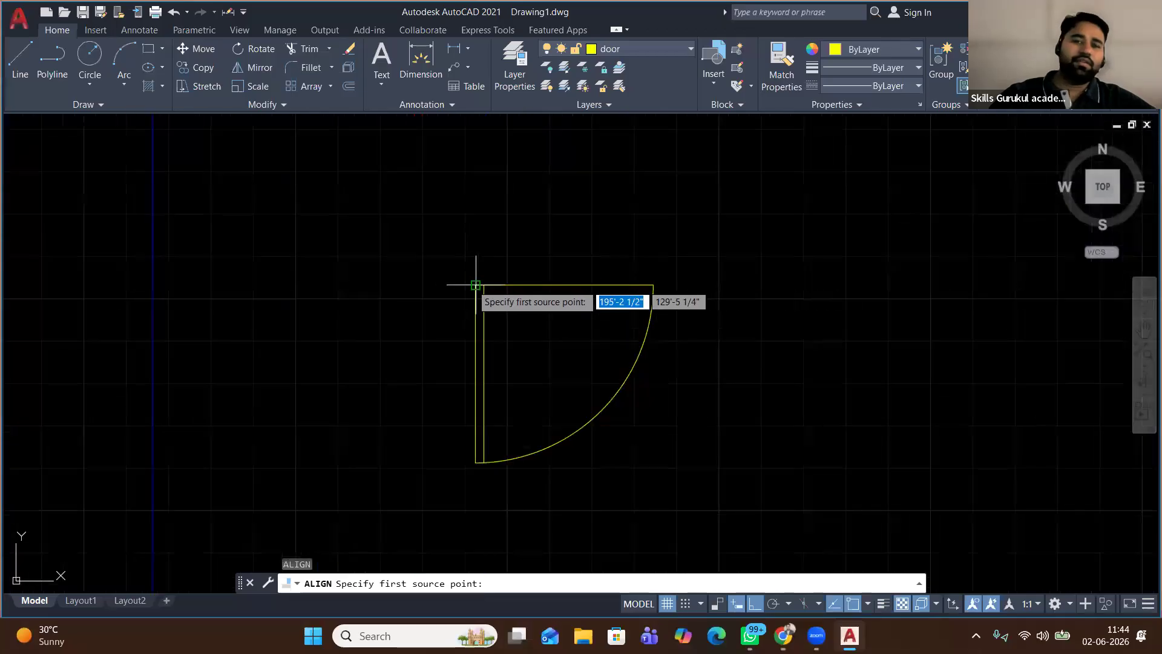
{"action": "left_click", "coordinate": [475, 284]}
{"action": "scroll", "coordinate": [476, 285], "scroll_direction": "down", "scroll_amount": 6}
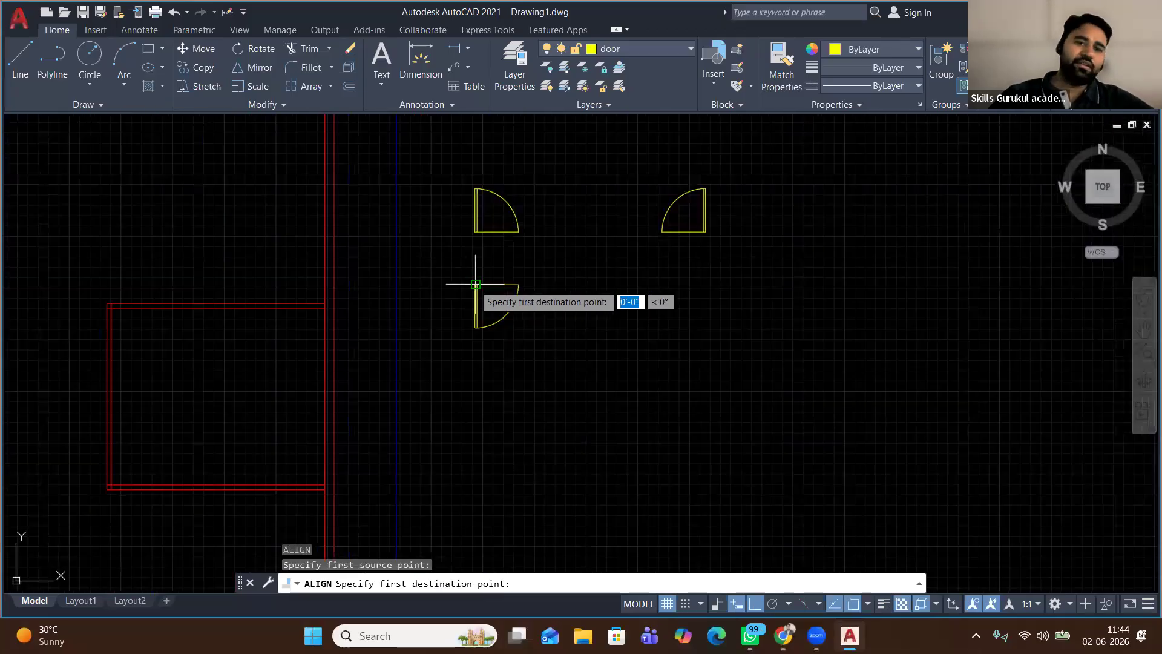
{"action": "scroll", "coordinate": [475, 285], "scroll_direction": "down", "scroll_amount": 2}
{"action": "scroll", "coordinate": [272, 306], "scroll_direction": "up", "scroll_amount": 6}
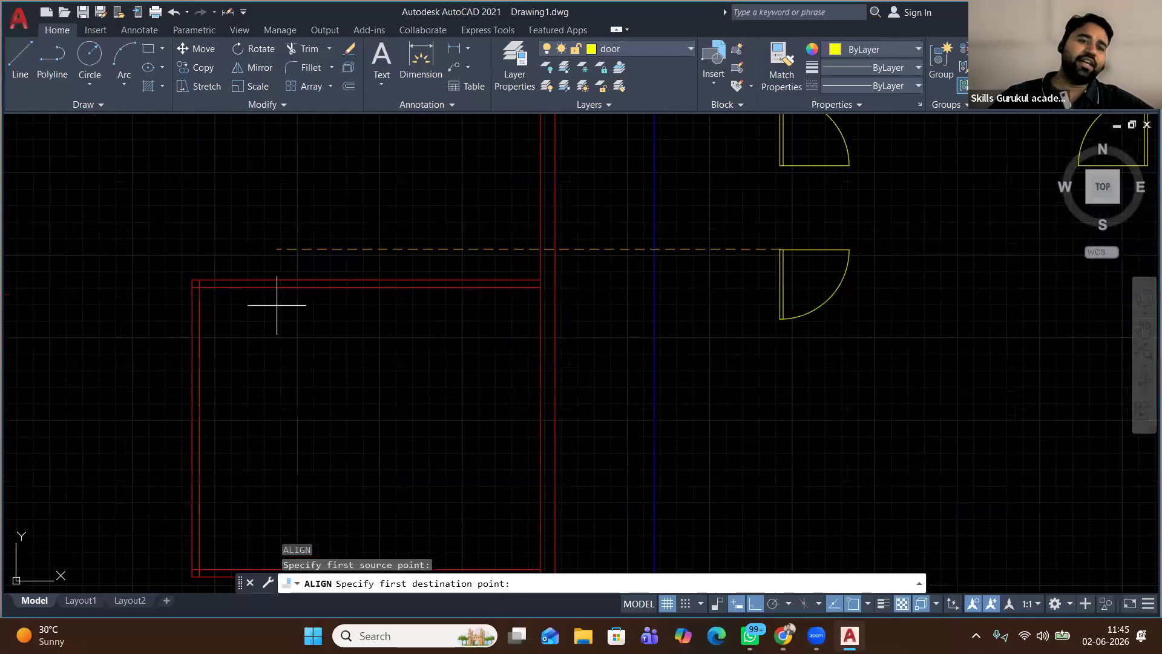
{"action": "left_click", "coordinate": [164, 239]}
{"action": "key", "text": "Return"}
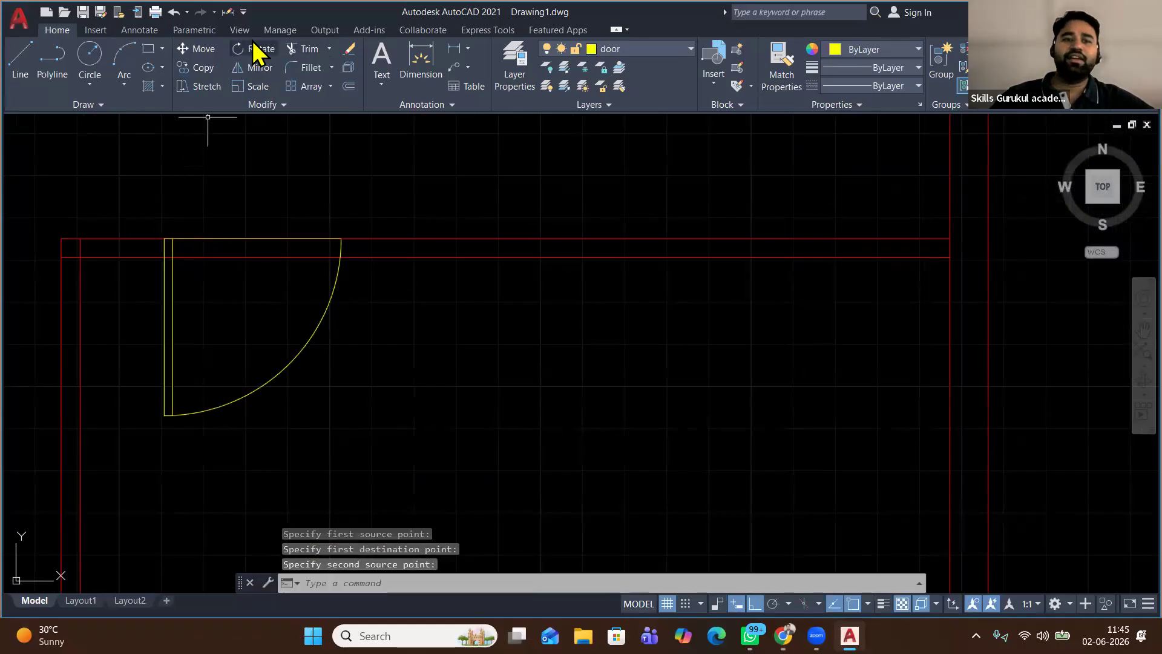
Fence-trim the red wall lines crossing the newly aligned door's opening
{"action": "left_click", "coordinate": [306, 48]}
{"action": "right_click", "coordinate": [276, 159]}
{"action": "left_click", "coordinate": [273, 181]}
{"action": "key", "text": "Return"}
{"action": "scroll", "coordinate": [240, 298], "scroll_direction": "down", "scroll_amount": 6}
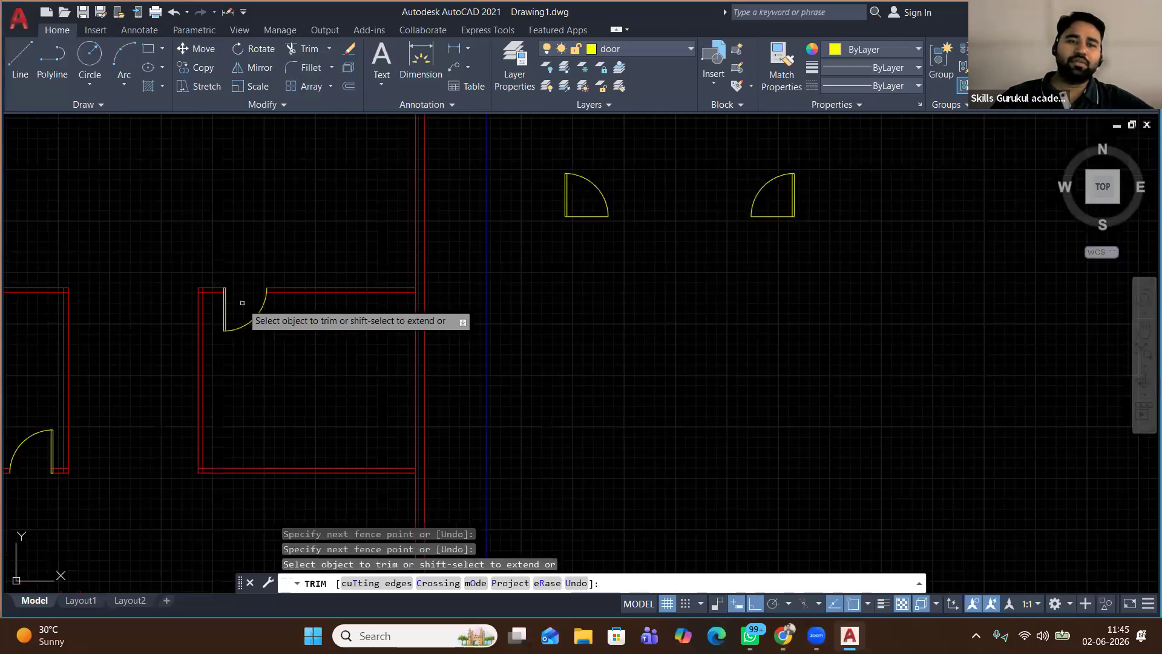
{"action": "scroll", "coordinate": [241, 261], "scroll_direction": "down", "scroll_amount": 5}
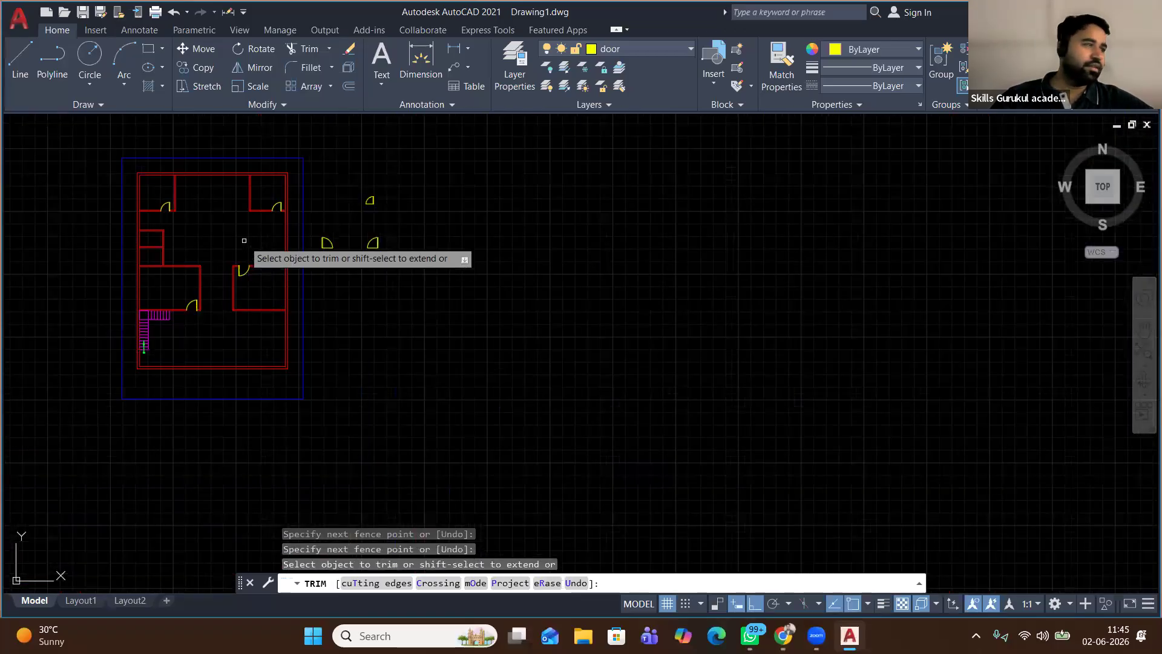
{"action": "scroll", "coordinate": [189, 238], "scroll_direction": "up", "scroll_amount": 5}
{"action": "scroll", "coordinate": [281, 327], "scroll_direction": "down", "scroll_amount": 3}
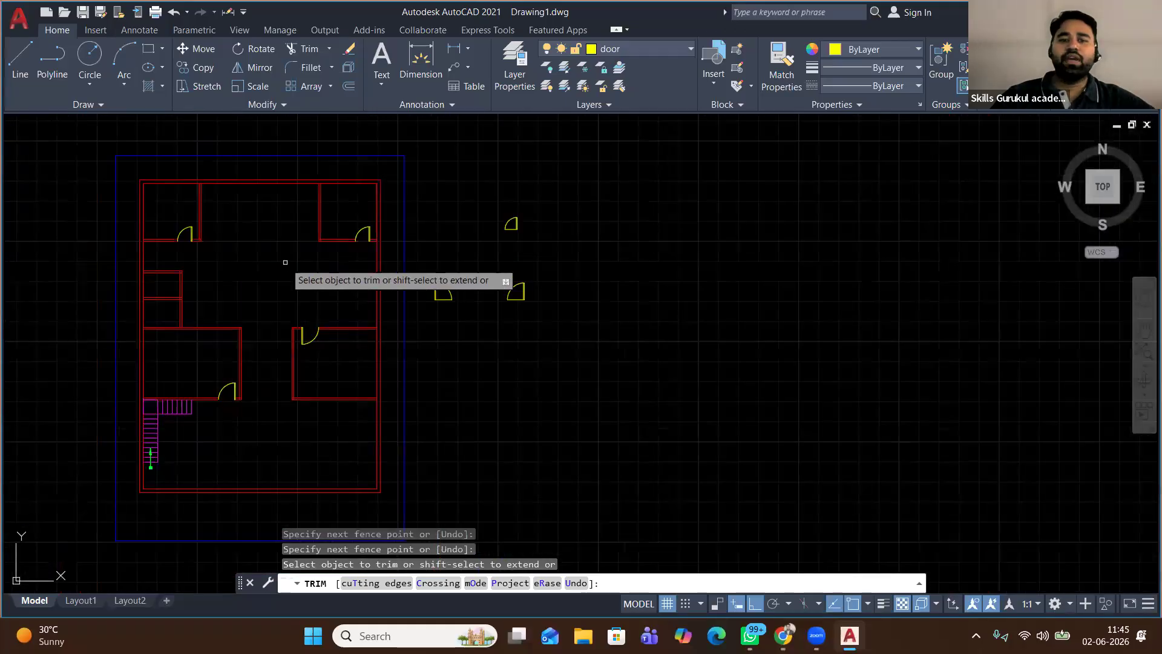
{"action": "key", "text": "Return"}
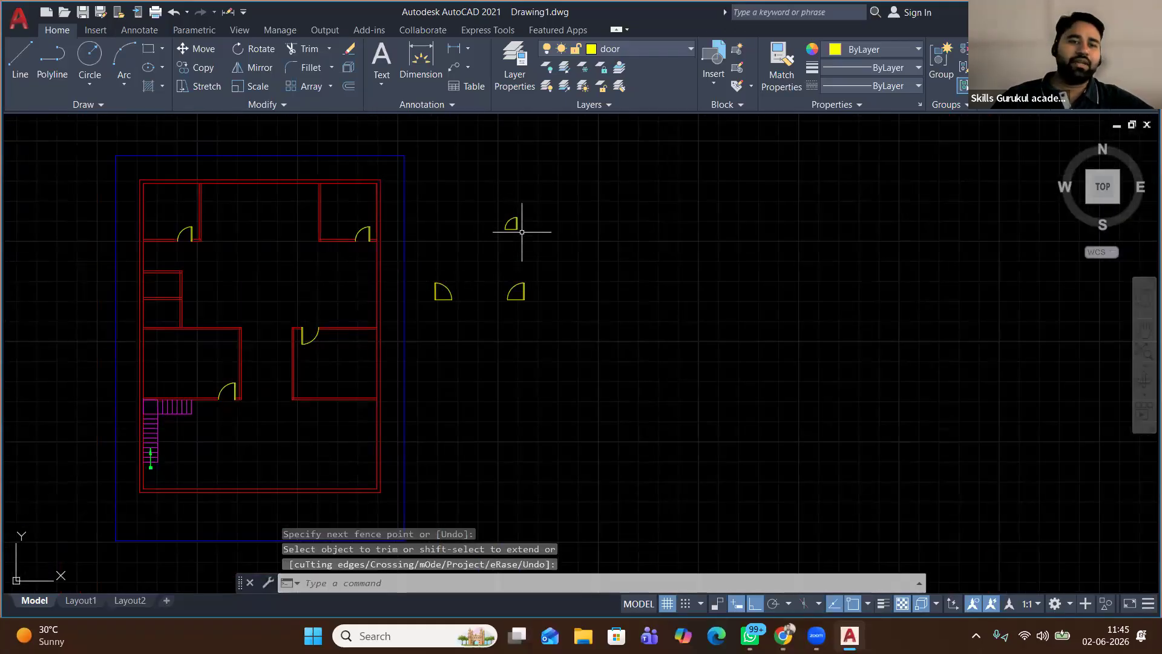
{"action": "scroll", "coordinate": [173, 273], "scroll_direction": "up", "scroll_amount": 4}
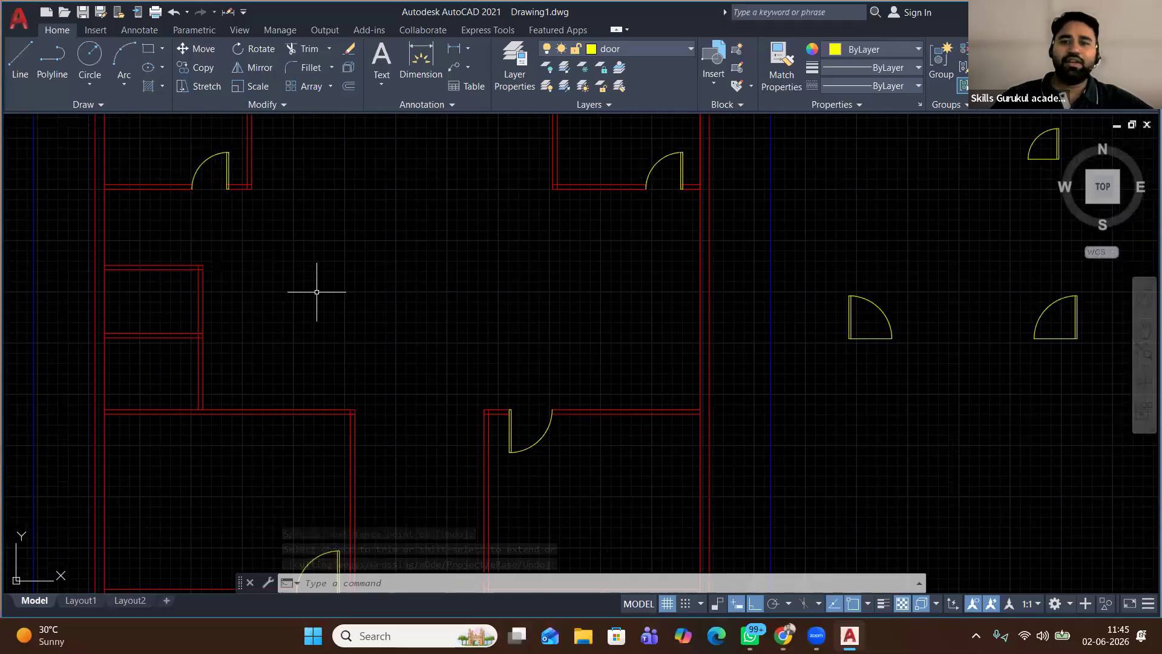
Mirror the small upper door twice, keeping the original each time
{"action": "scroll", "coordinate": [317, 291], "scroll_direction": "down", "scroll_amount": 4}
{"action": "left_click", "coordinate": [630, 197]}
{"action": "left_click", "coordinate": [545, 265]}
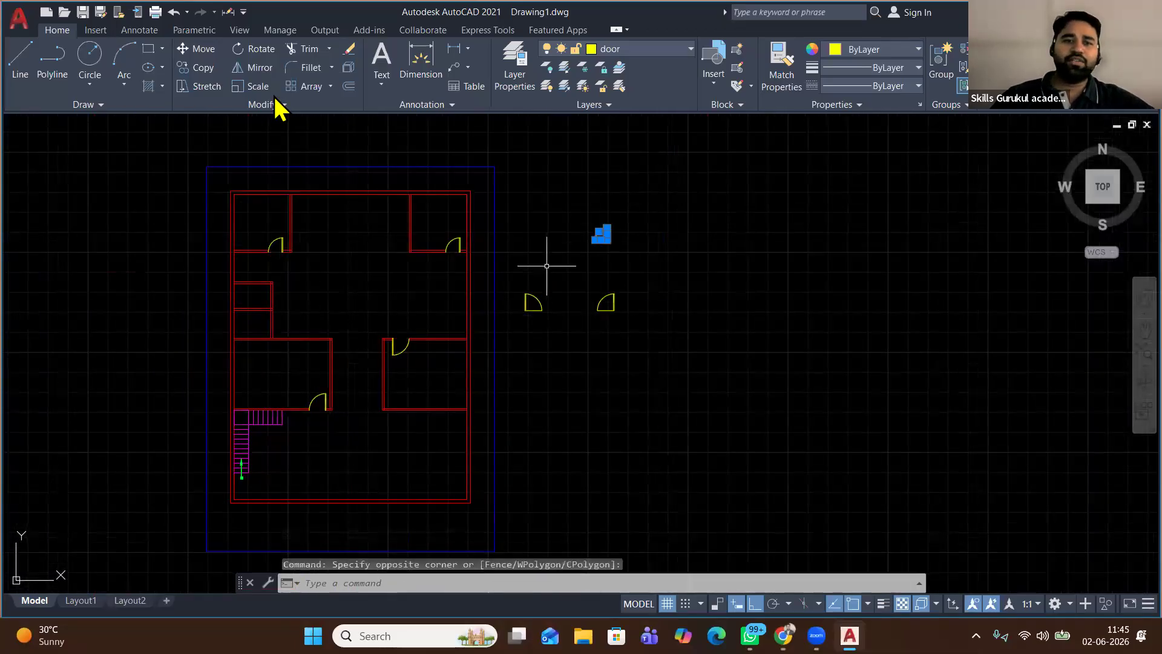
{"action": "left_click", "coordinate": [635, 207]}
{"action": "left_click", "coordinate": [637, 331]}
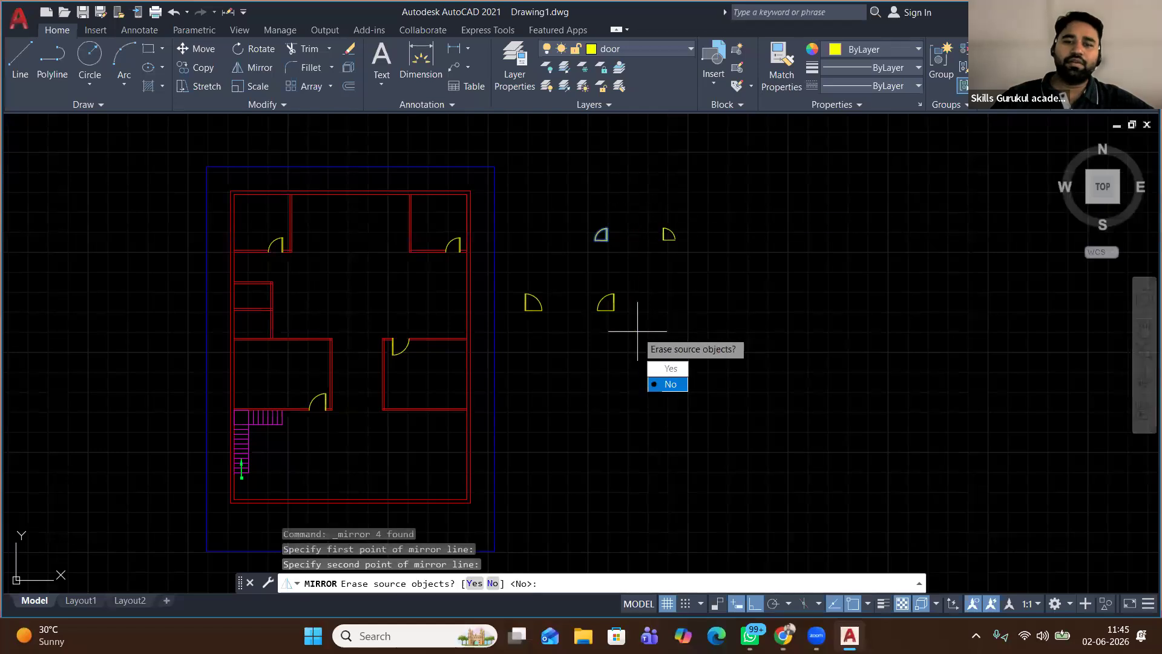
{"action": "type", "text": "n"}
{"action": "key", "text": "Return"}
{"action": "left_click", "coordinate": [702, 198]}
{"action": "left_click", "coordinate": [623, 266]}
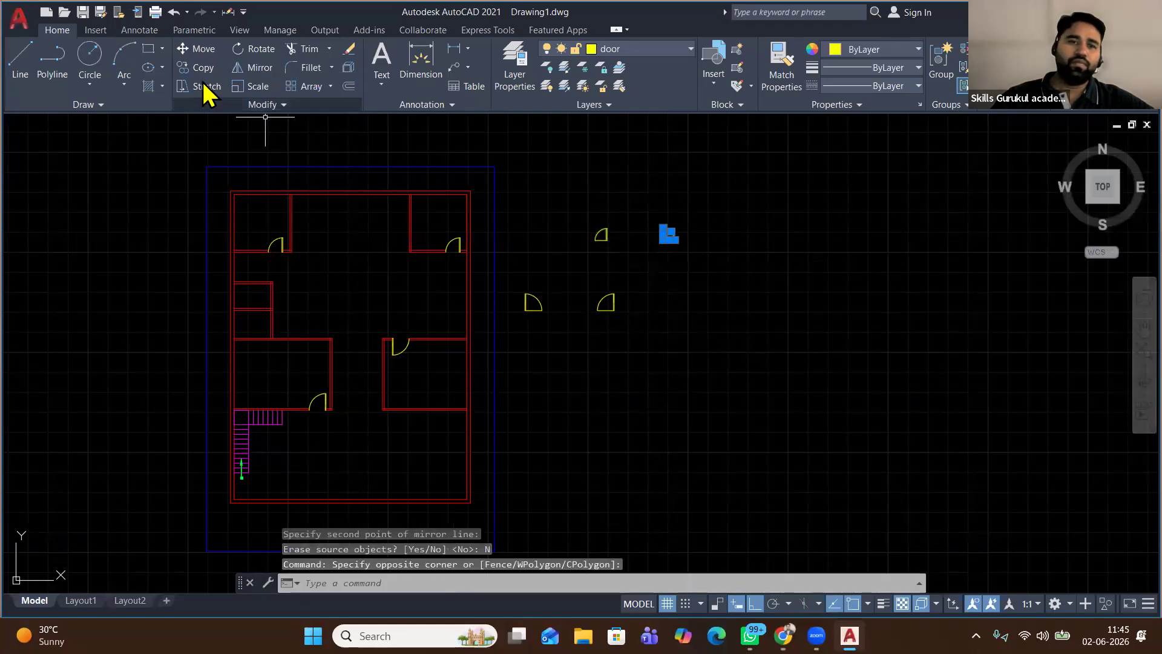
{"action": "left_click", "coordinate": [253, 67]}
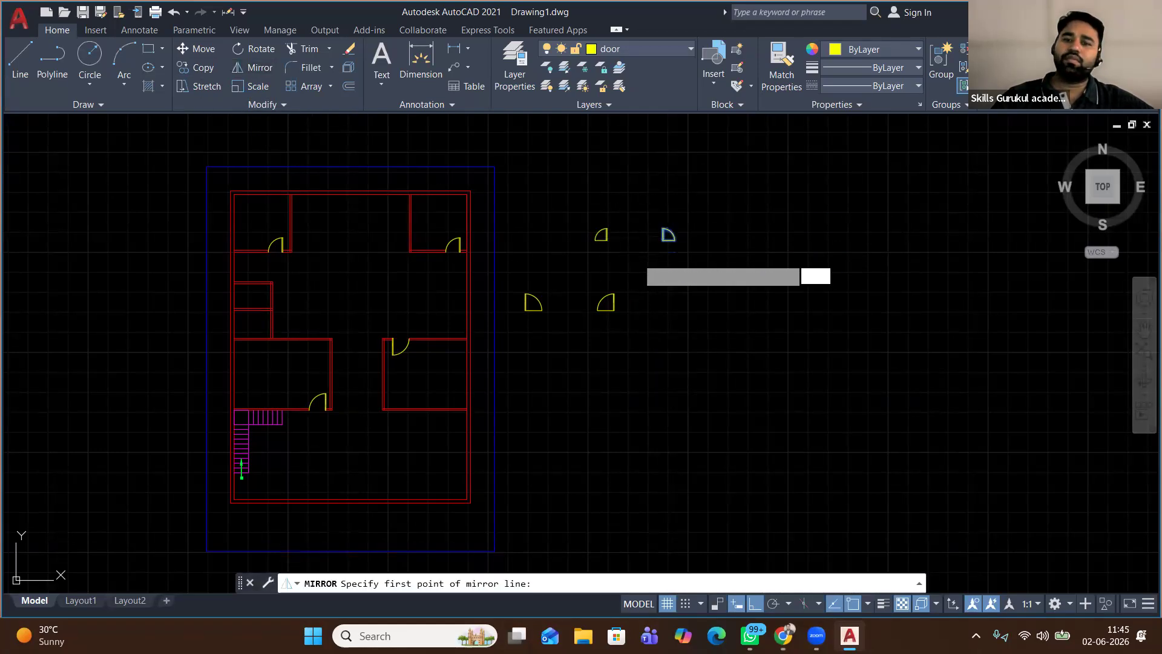
{"action": "left_click", "coordinate": [636, 258]}
{"action": "left_click", "coordinate": [749, 252]}
{"action": "left_click", "coordinate": [780, 308]}
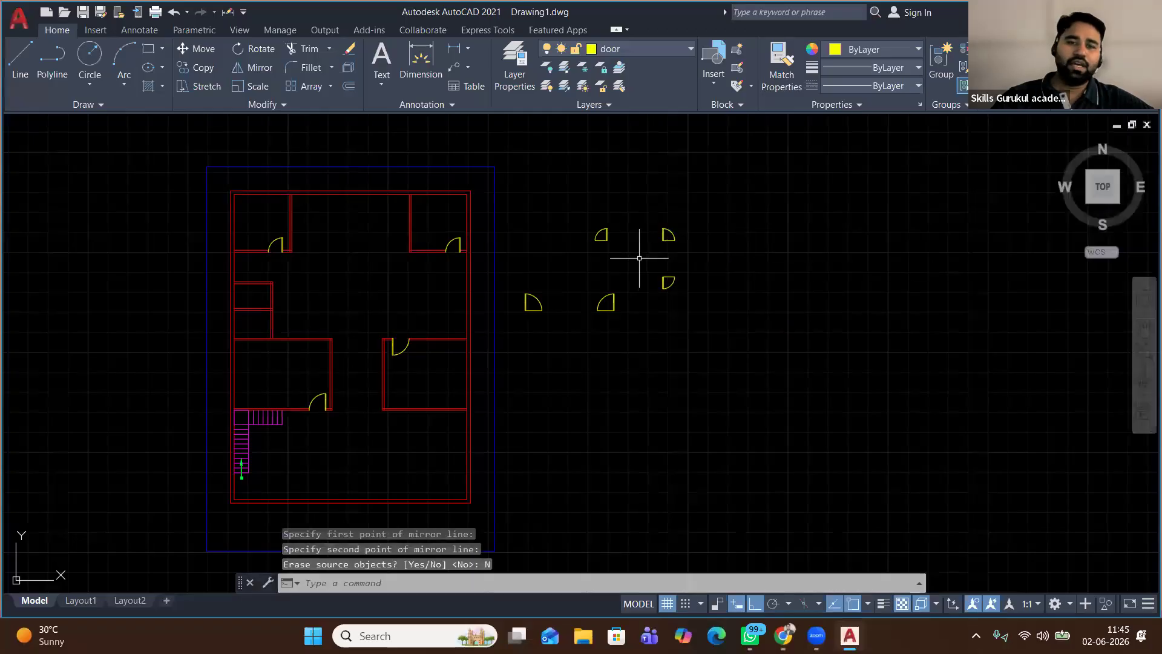
Mirror the lower-right door, keeping the original, then clear the selection
{"action": "scroll", "coordinate": [639, 258], "scroll_direction": "up", "scroll_amount": 2}
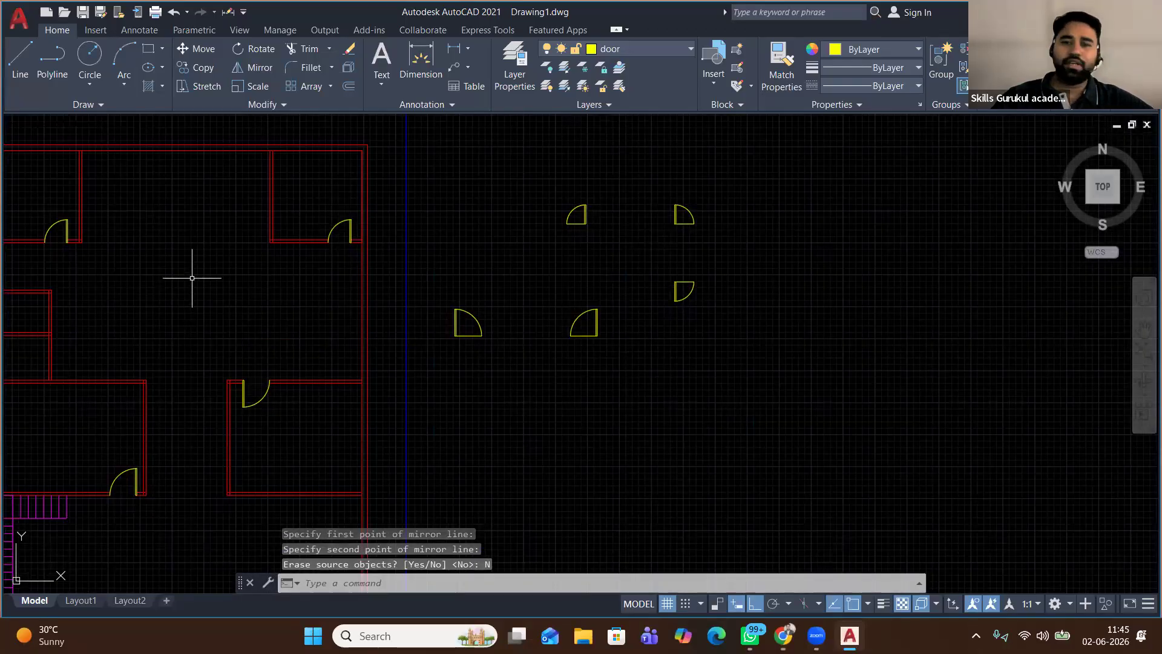
{"action": "scroll", "coordinate": [192, 278], "scroll_direction": "down", "scroll_amount": 2}
{"action": "scroll", "coordinate": [564, 288], "scroll_direction": "up", "scroll_amount": 2}
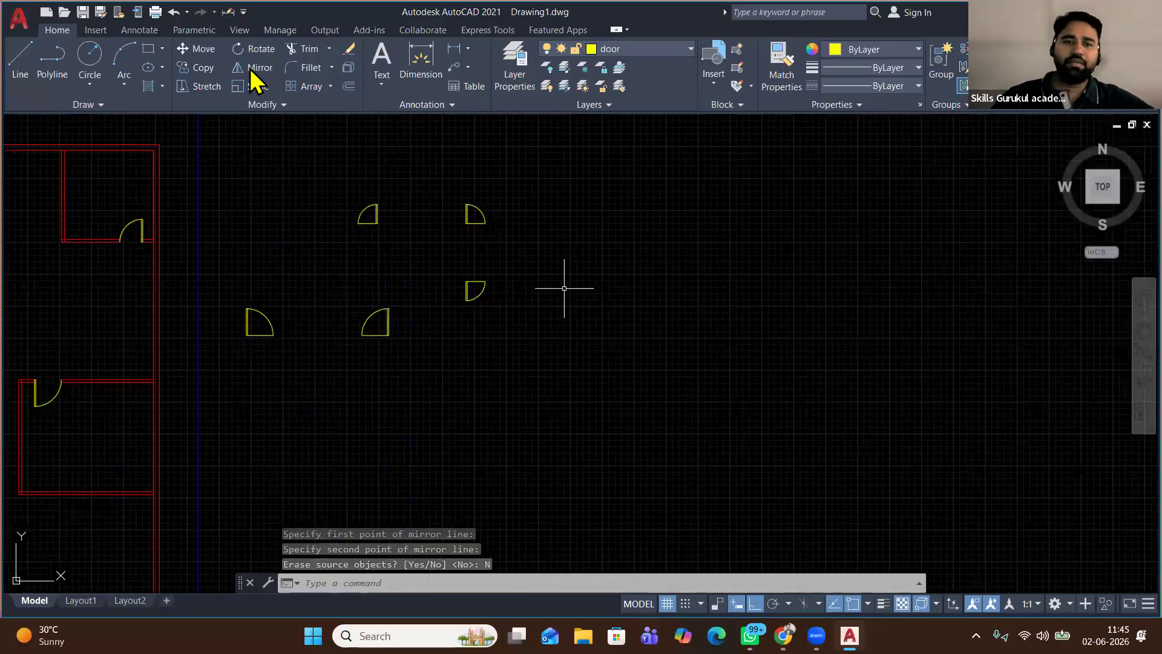
{"action": "left_click", "coordinate": [519, 264]}
{"action": "left_click", "coordinate": [437, 323]}
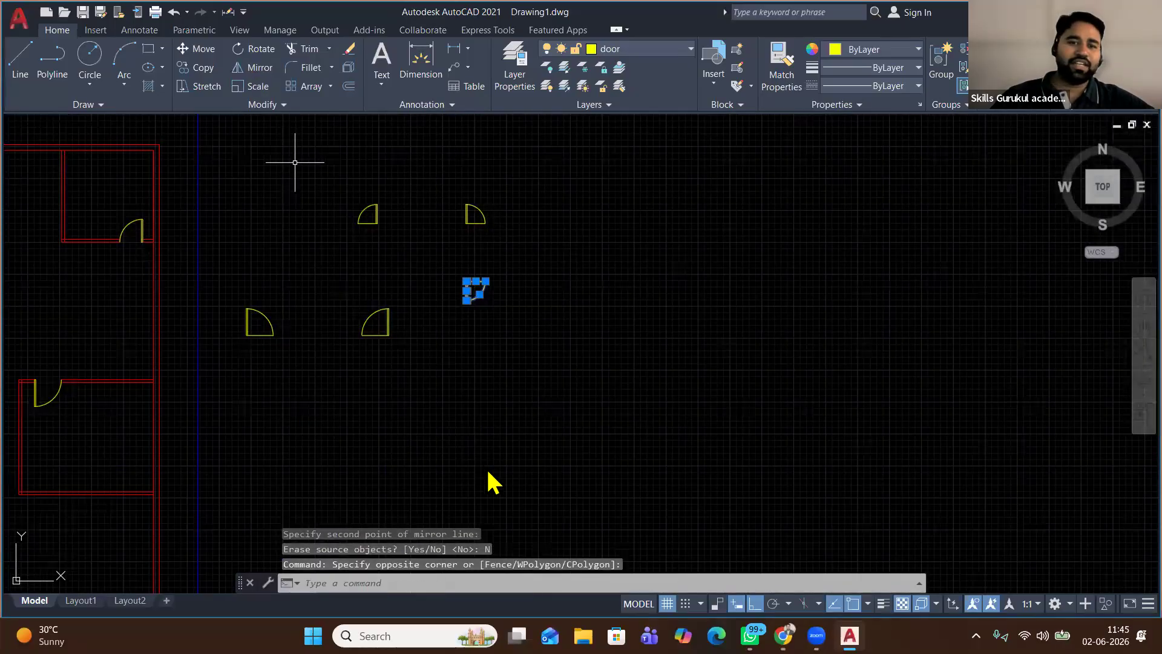
{"action": "left_click", "coordinate": [253, 67]}
{"action": "left_click", "coordinate": [451, 266]}
{"action": "left_click", "coordinate": [462, 428]}
{"action": "left_click", "coordinate": [493, 480]}
{"action": "scroll", "coordinate": [405, 292], "scroll_direction": "up", "scroll_amount": 2}
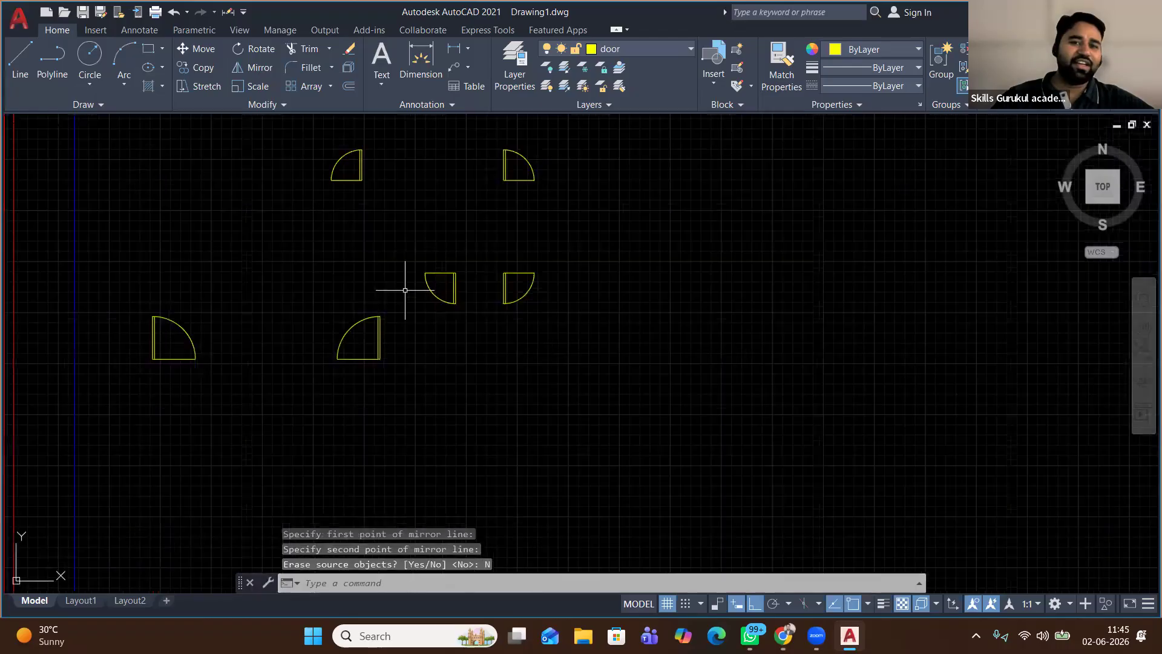
{"action": "scroll", "coordinate": [405, 288], "scroll_direction": "up", "scroll_amount": 4}
{"action": "right_click", "coordinate": [471, 226]}
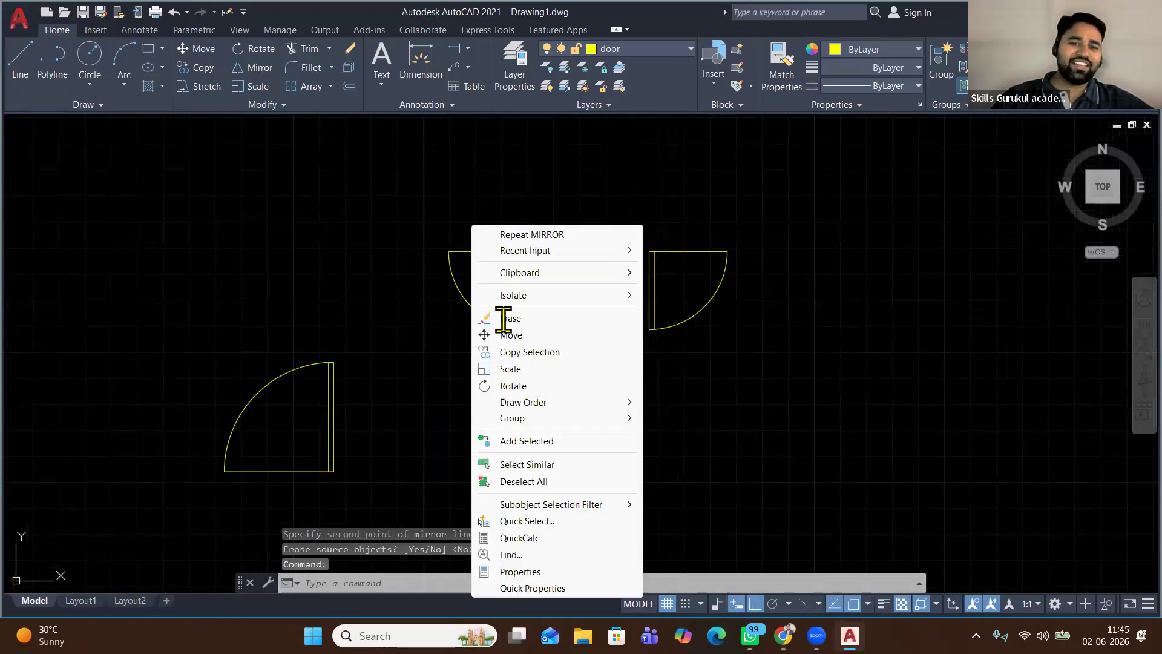
{"action": "key", "text": "Escape"}
{"action": "key", "text": "Escape"}
Offset the door's top edge by 2 inches to double it
{"action": "type", "text": "o"}
{"action": "key", "text": "Return"}
{"action": "left_click", "coordinate": [468, 223]}
{"action": "type", "text": "2"}
{"action": "key", "text": "Return"}
{"action": "left_click", "coordinate": [459, 330]}
{"action": "right_click", "coordinate": [424, 304]}
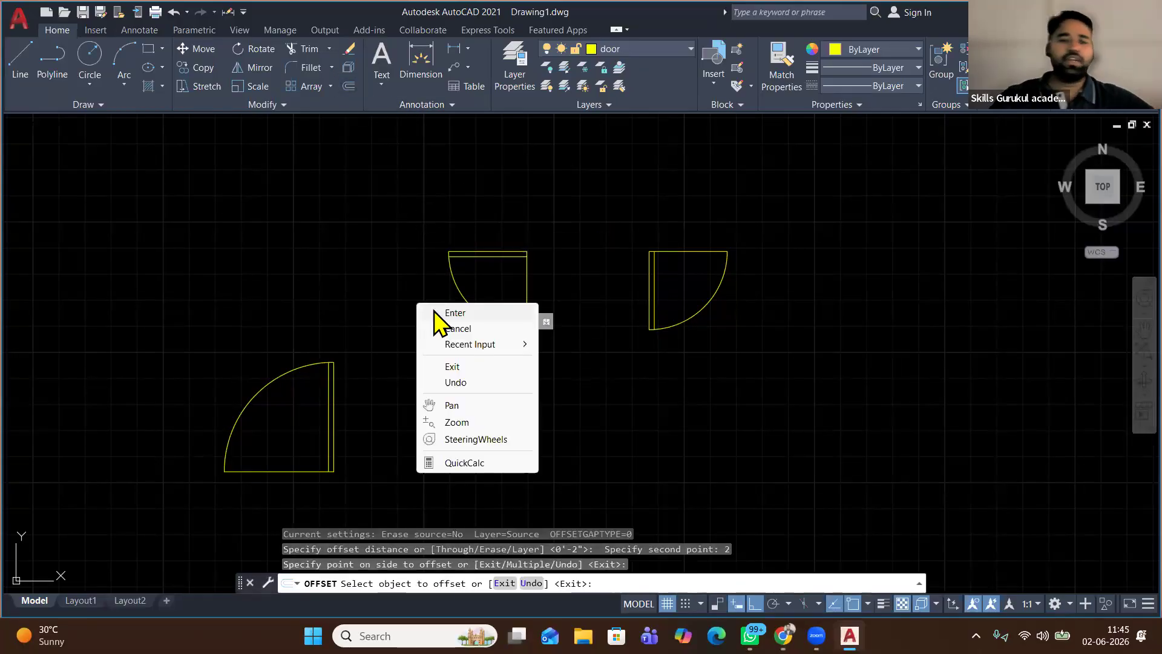
{"action": "left_click", "coordinate": [437, 309]}
Select the door with the doubled edge and start copying it
{"action": "left_click", "coordinate": [552, 191]}
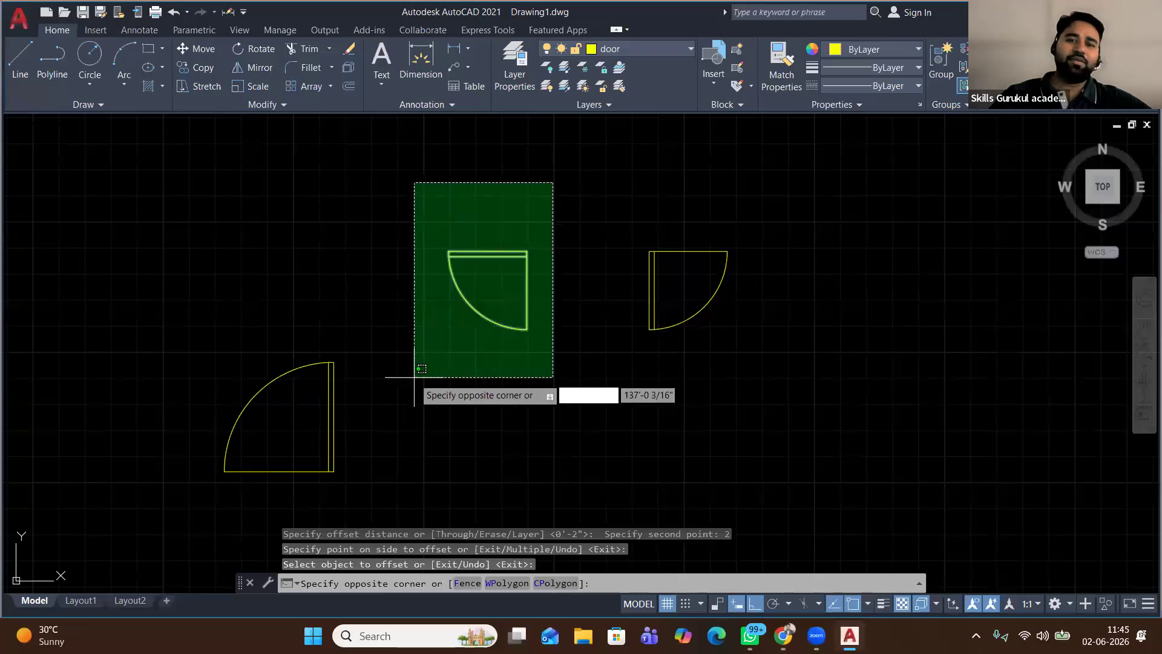
{"action": "left_click", "coordinate": [417, 389]}
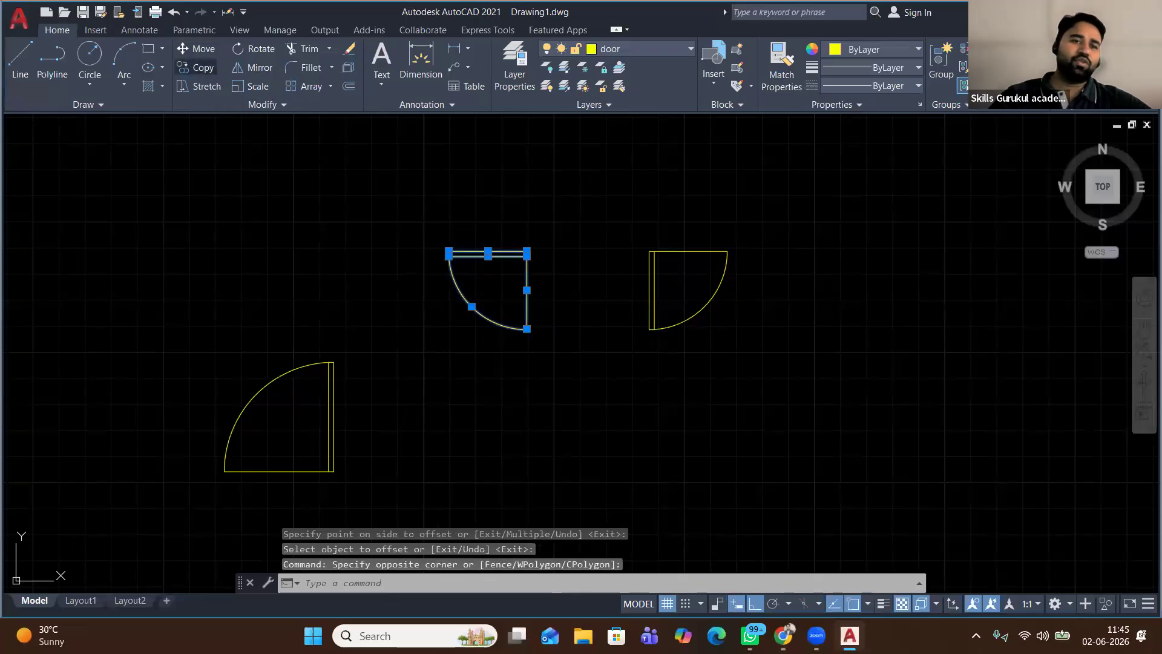
{"action": "left_click", "coordinate": [192, 68]}
{"action": "scroll", "coordinate": [546, 250], "scroll_direction": "up", "scroll_amount": 5}
Place two copies of the door on the walls of the small left rooms
{"action": "left_click", "coordinate": [468, 259]}
{"action": "scroll", "coordinate": [469, 258], "scroll_direction": "down", "scroll_amount": 8}
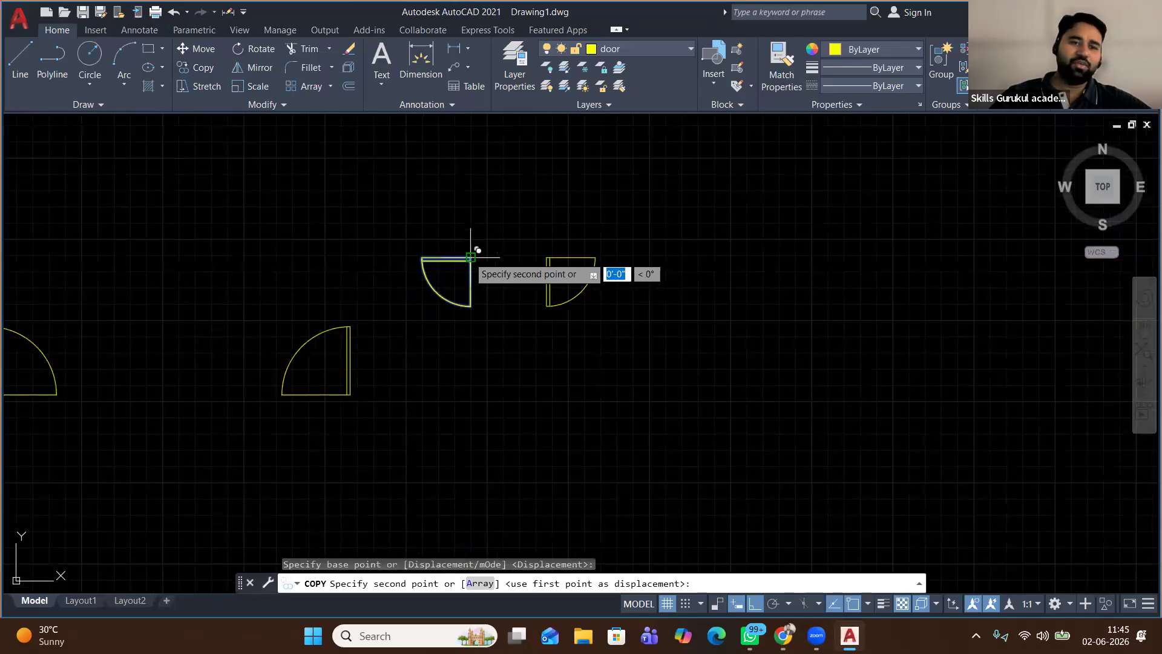
{"action": "scroll", "coordinate": [470, 257], "scroll_direction": "down", "scroll_amount": 2}
{"action": "scroll", "coordinate": [469, 258], "scroll_direction": "down", "scroll_amount": 3}
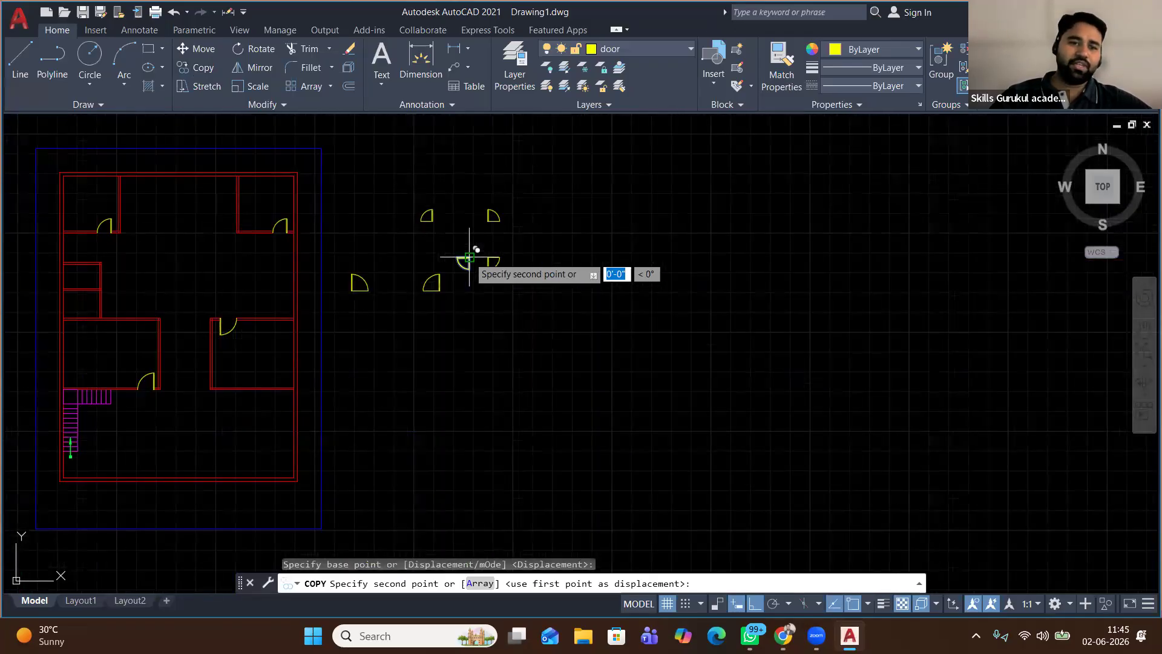
{"action": "scroll", "coordinate": [83, 261], "scroll_direction": "up", "scroll_amount": 10}
{"action": "left_click", "coordinate": [261, 340]}
{"action": "middle_click_drag", "start_coordinate": [244, 430], "coordinate": [244, 227]}
{"action": "scroll", "coordinate": [244, 226], "scroll_direction": "down", "scroll_amount": 4}
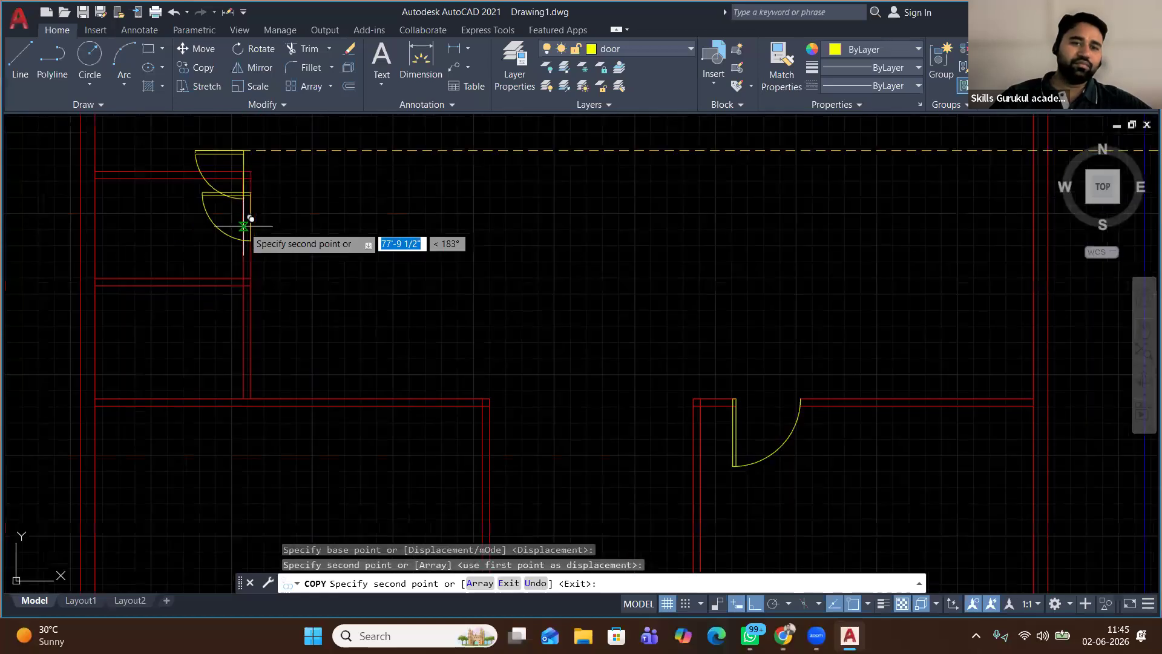
{"action": "scroll", "coordinate": [244, 226], "scroll_direction": "down", "scroll_amount": 2}
{"action": "scroll", "coordinate": [249, 278], "scroll_direction": "up", "scroll_amount": 4}
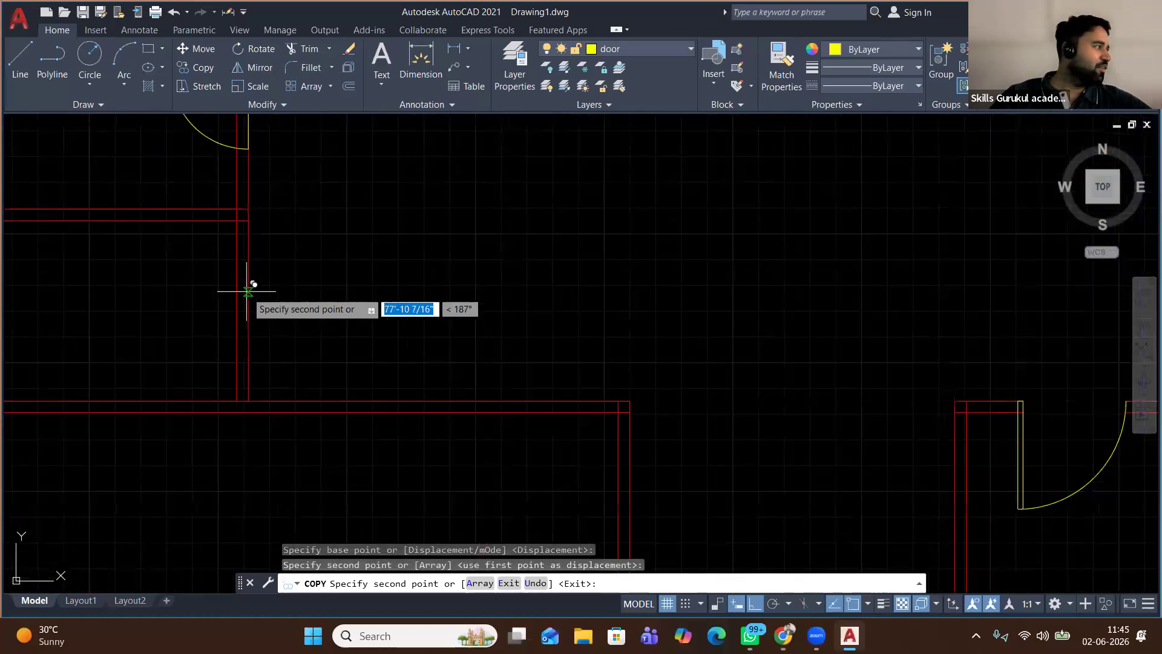
{"action": "left_click", "coordinate": [247, 291]}
{"action": "right_click", "coordinate": [347, 287]}
{"action": "left_click", "coordinate": [385, 296]}
Trim the red wall lines across both stacked door openings, undoing the extra trim
{"action": "scroll", "coordinate": [379, 295], "scroll_direction": "down", "scroll_amount": 2}
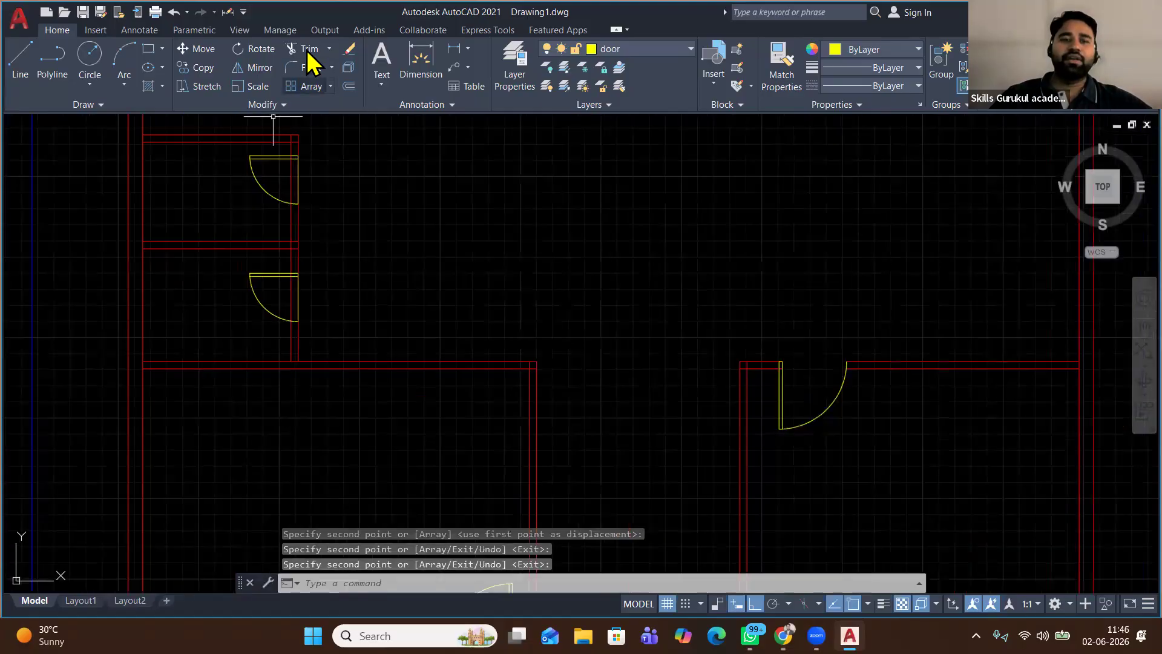
{"action": "left_click", "coordinate": [303, 48]}
{"action": "right_click", "coordinate": [336, 151]}
{"action": "left_click", "coordinate": [373, 162]}
{"action": "left_click", "coordinate": [324, 179]}
{"action": "left_click", "coordinate": [283, 178]}
{"action": "left_click", "coordinate": [314, 295]}
{"action": "left_click", "coordinate": [280, 299]}
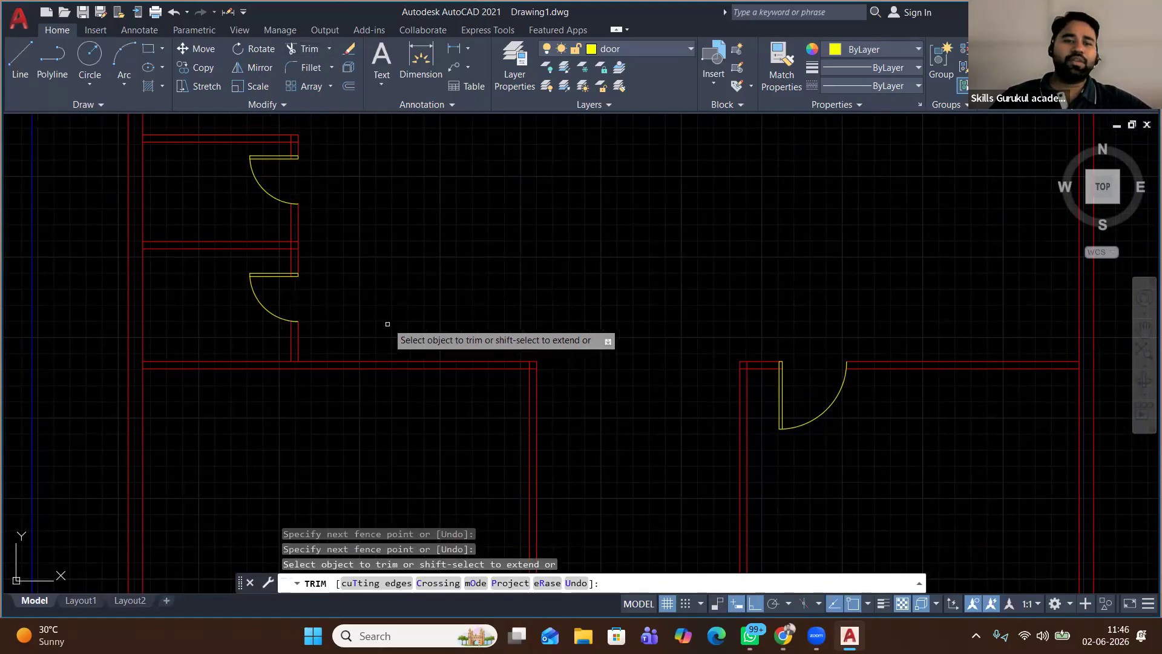
{"action": "scroll", "coordinate": [276, 300], "scroll_direction": "up", "scroll_amount": 3}
{"action": "scroll", "coordinate": [346, 199], "scroll_direction": "up", "scroll_amount": 4}
{"action": "left_click", "coordinate": [363, 173]}
{"action": "left_click", "coordinate": [219, 171]}
{"action": "scroll", "coordinate": [270, 198], "scroll_direction": "down", "scroll_amount": 4}
{"action": "middle_click_drag", "start_coordinate": [271, 153], "coordinate": [324, 489]}
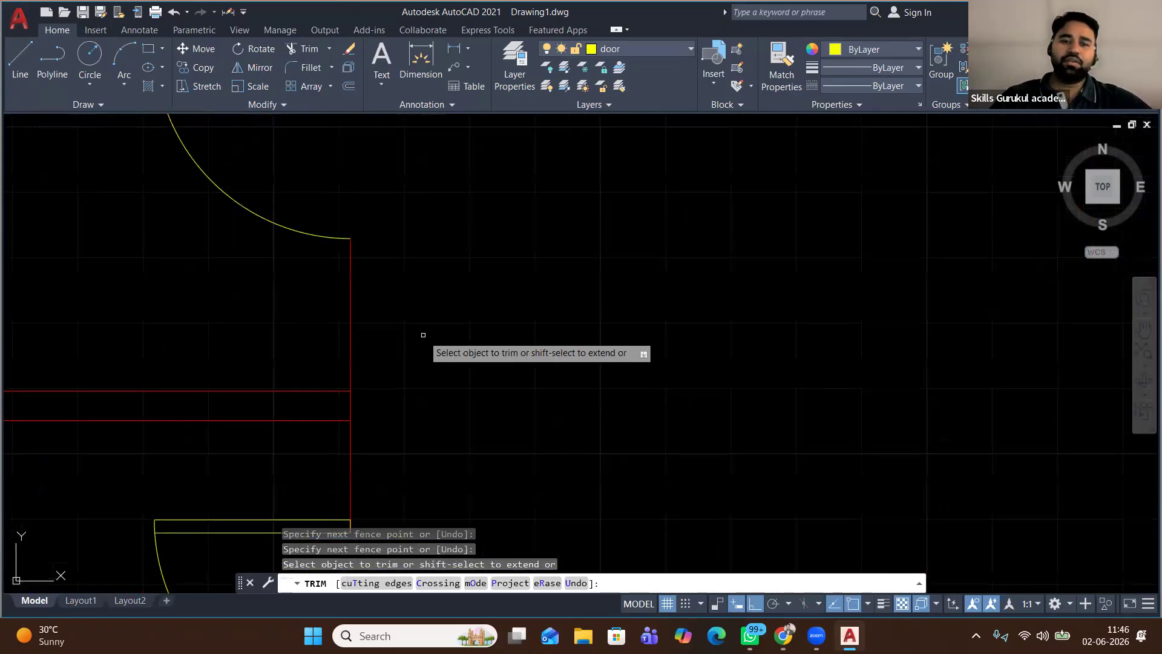
{"action": "key", "text": "ctrl+z"}
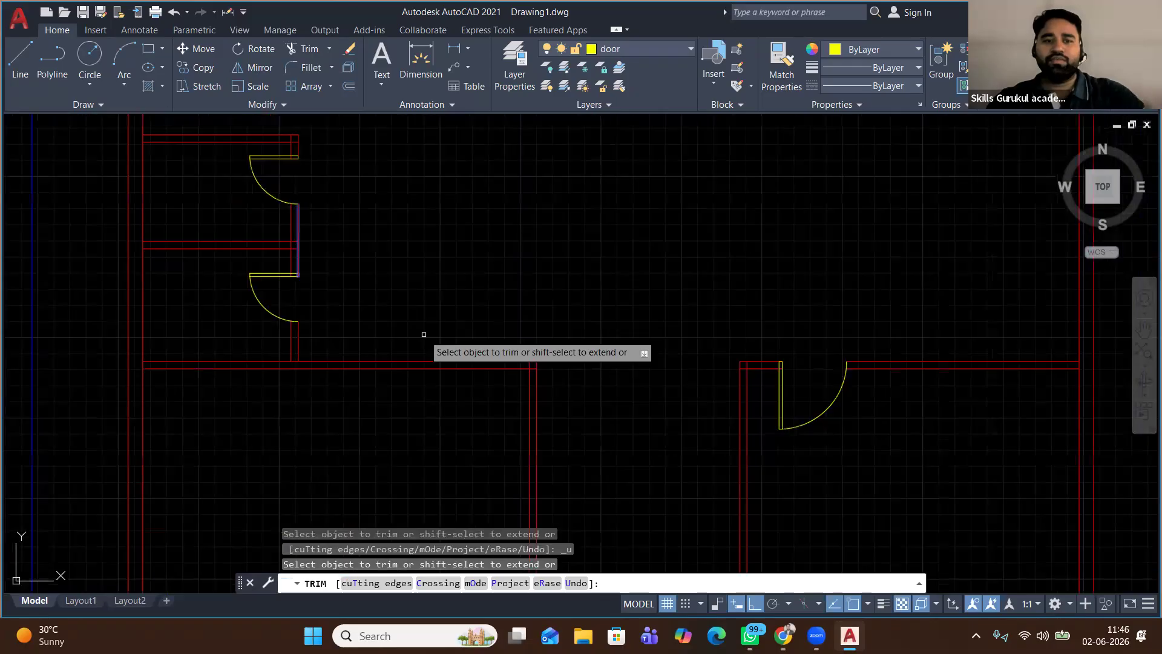
{"action": "key", "text": "Escape"}
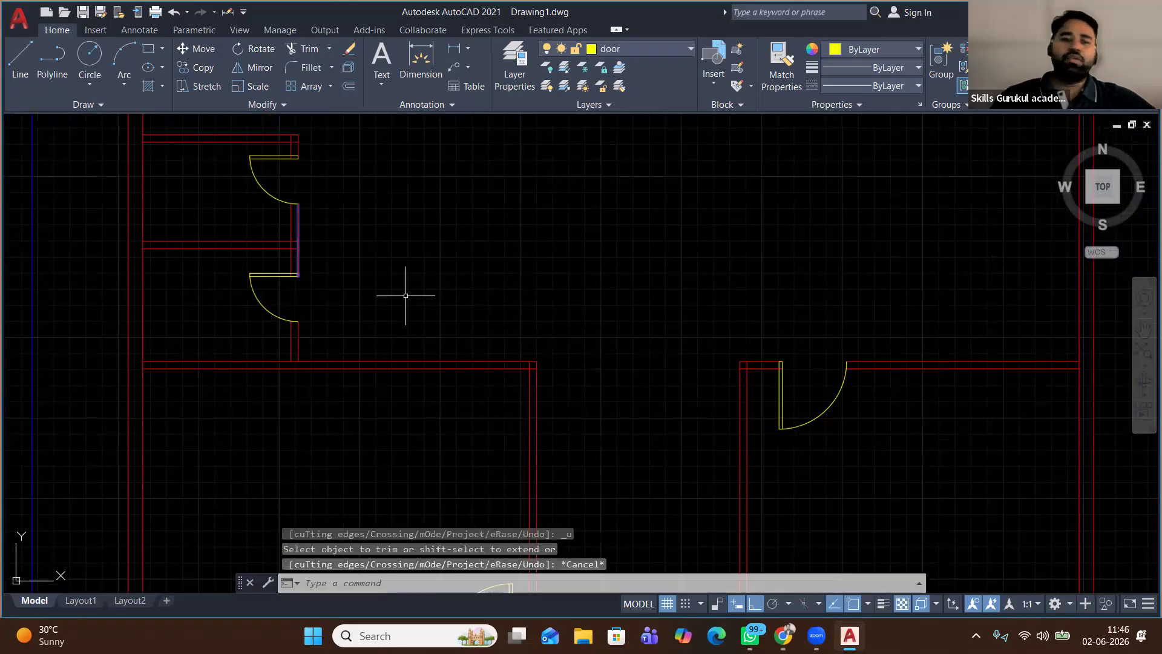
{"action": "scroll", "coordinate": [405, 295], "scroll_direction": "down", "scroll_amount": 1}
{"action": "scroll", "coordinate": [406, 296], "scroll_direction": "down", "scroll_amount": 2}
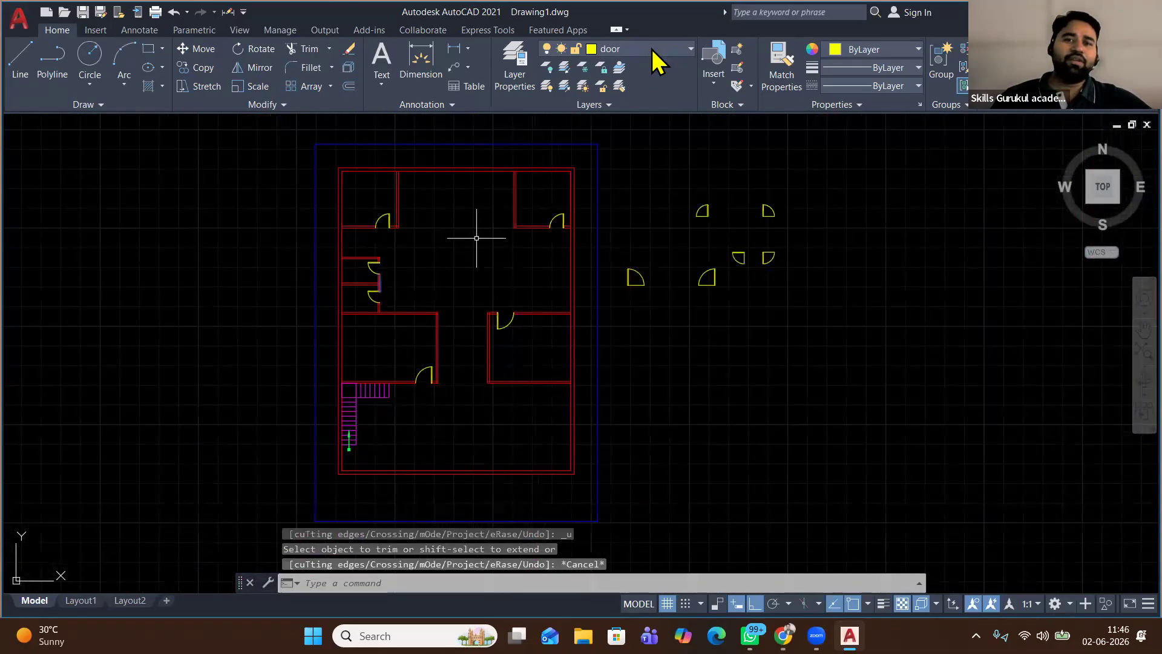
Switch the current layer from door to the green 'win' layer
{"action": "left_click", "coordinate": [654, 50]}
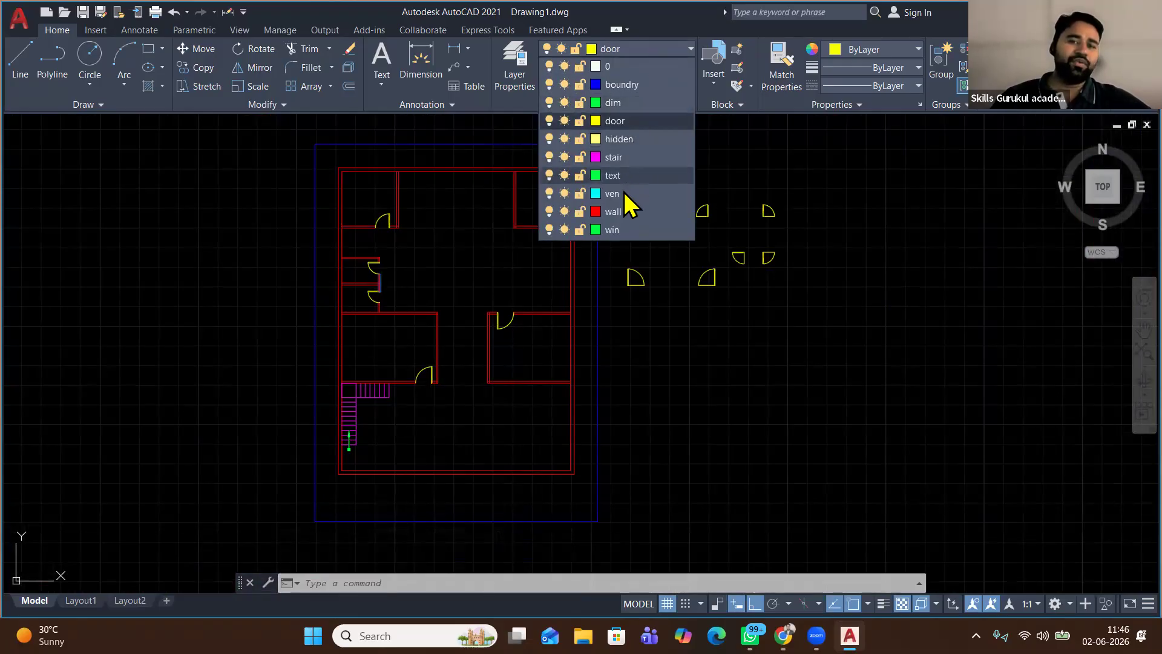
{"action": "left_click", "coordinate": [625, 228]}
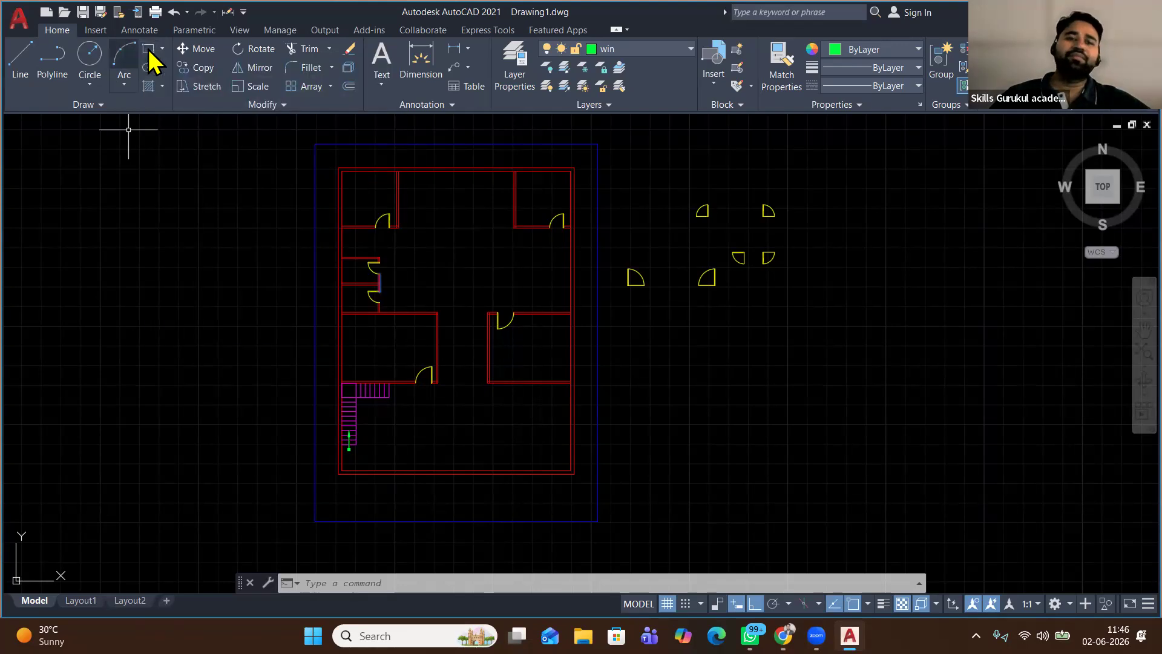
{"action": "left_click", "coordinate": [149, 48]}
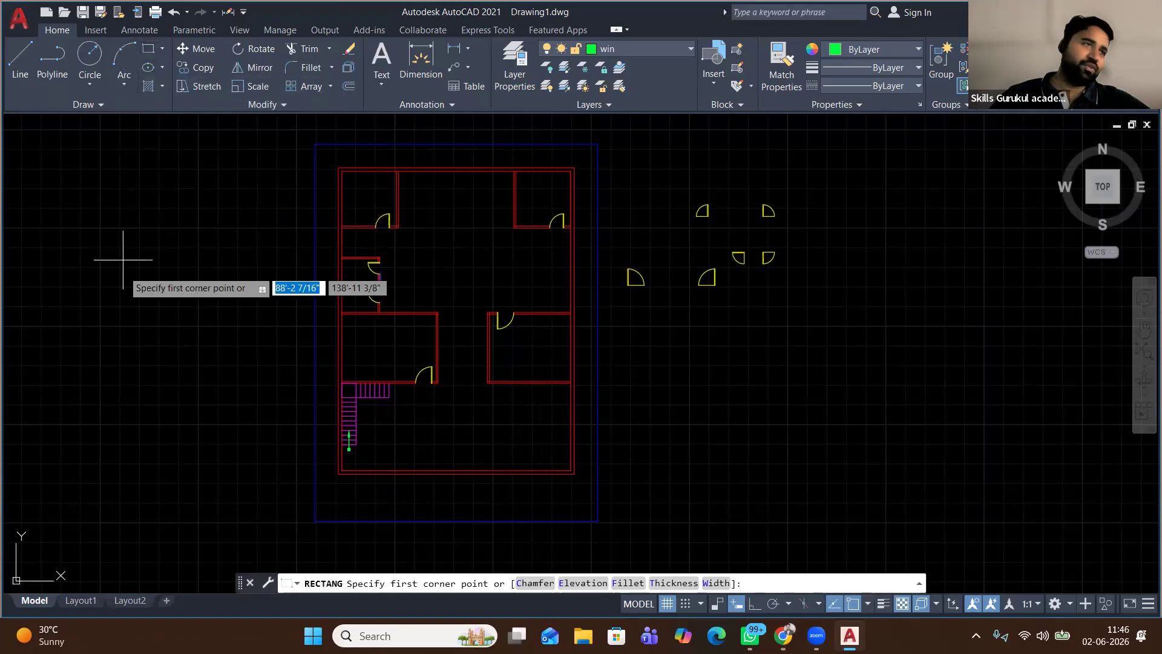
Draw the window outline left of the plan as lines of 4', 4.5 and 4'
{"action": "left_click", "coordinate": [15, 58]}
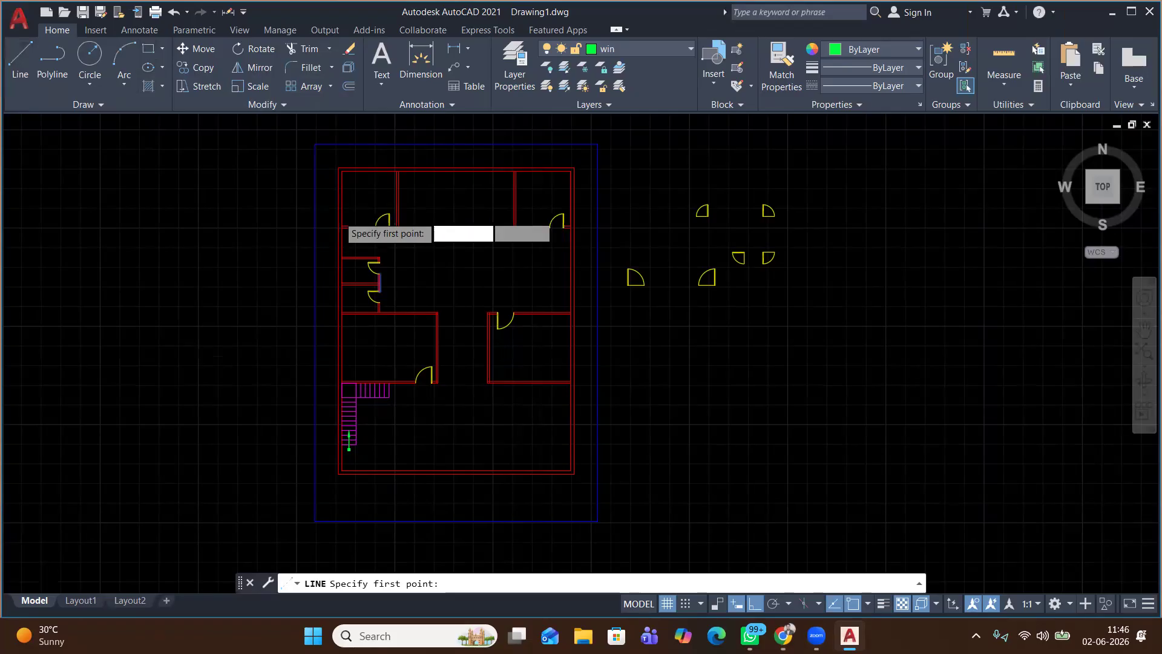
{"action": "scroll", "coordinate": [329, 233], "scroll_direction": "up", "scroll_amount": 2}
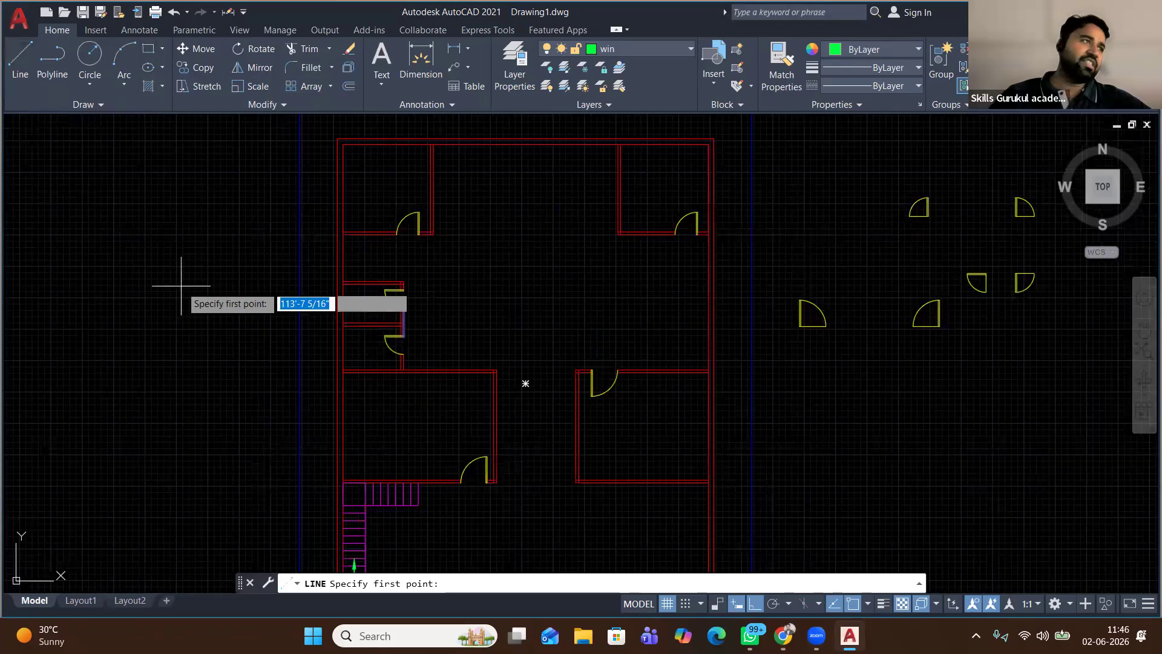
{"action": "left_click", "coordinate": [101, 343]}
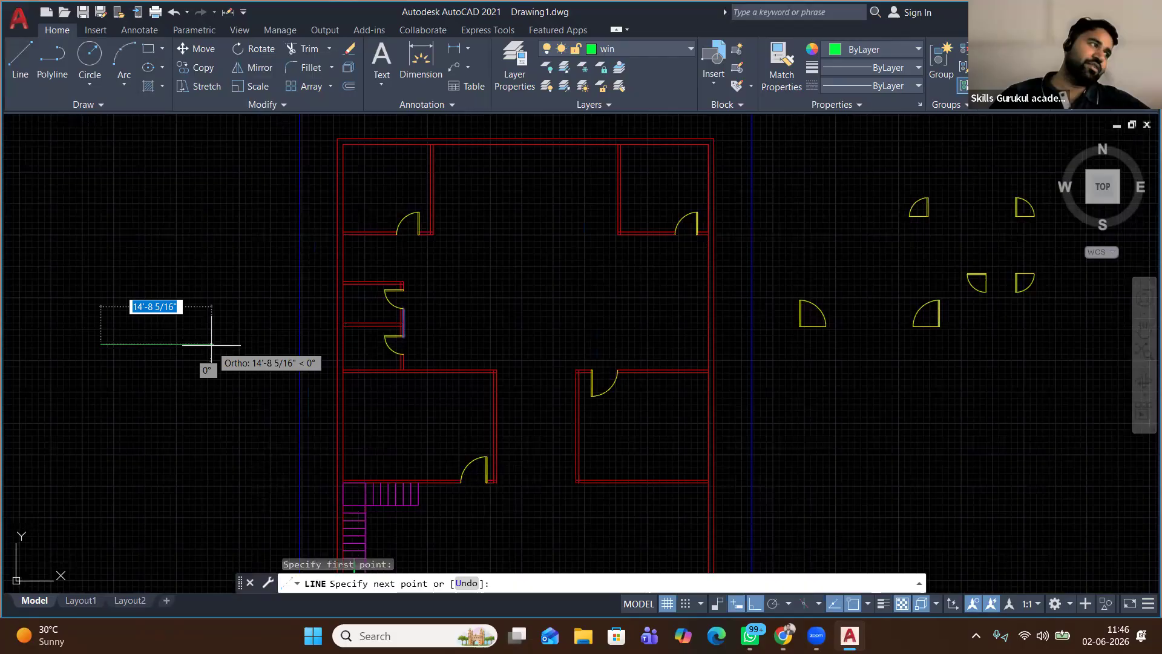
{"action": "type", "text": "4'"}
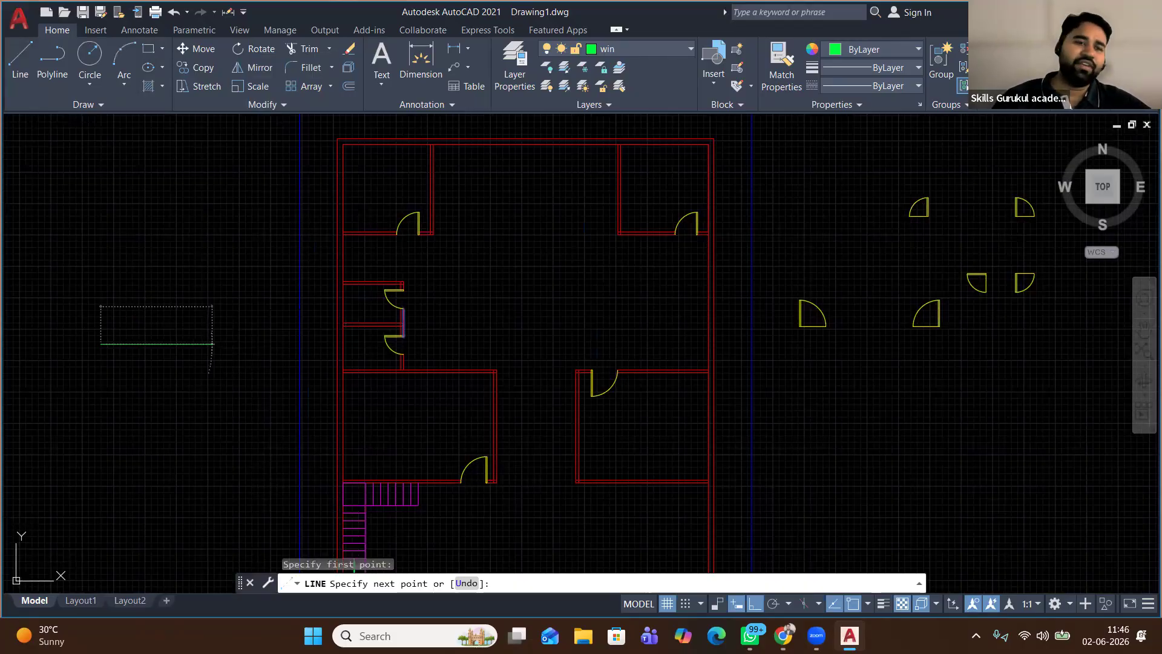
{"action": "key", "text": "Return"}
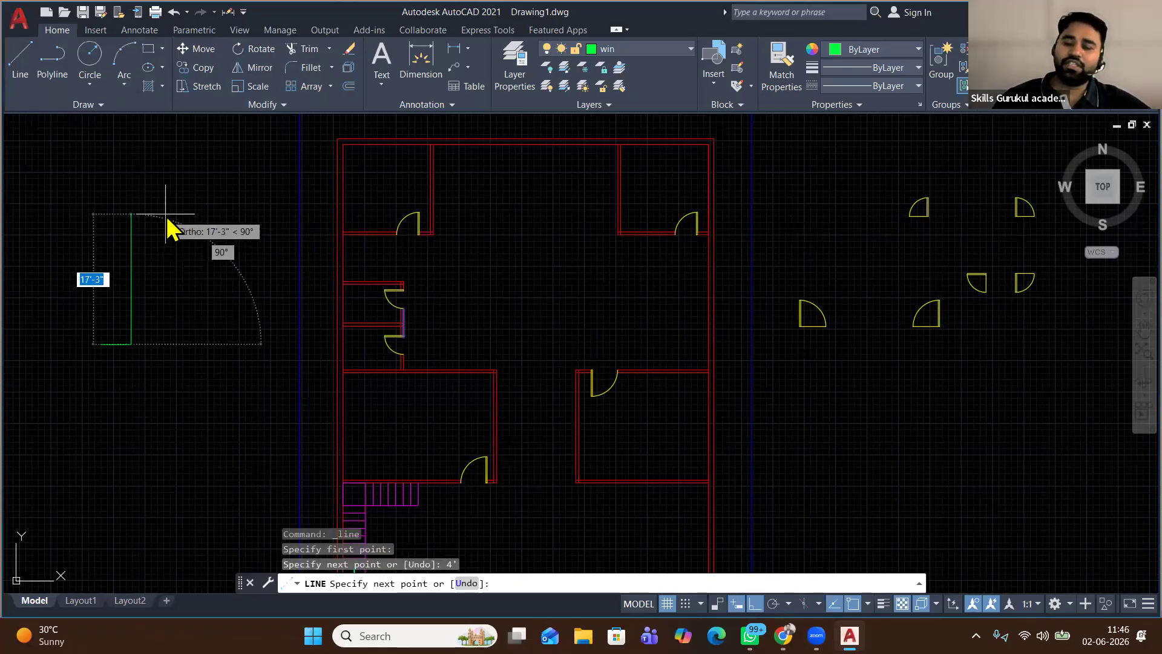
{"action": "type", "text": "4."}
{"action": "key", "text": "Return"}
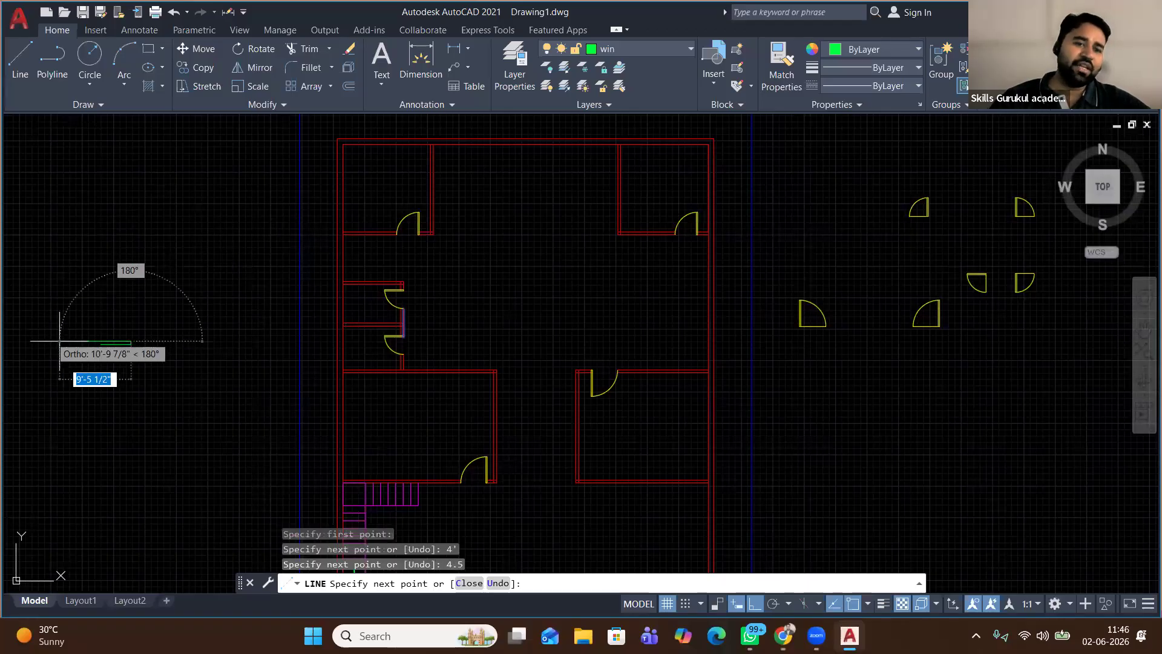
{"action": "scroll", "coordinate": [60, 341], "scroll_direction": "up", "scroll_amount": 3}
{"action": "scroll", "coordinate": [152, 303], "scroll_direction": "up", "scroll_amount": 5}
{"action": "middle_click_drag", "start_coordinate": [247, 313], "coordinate": [313, 323]}
{"action": "type", "text": "4'"}
{"action": "key", "text": "Return"}
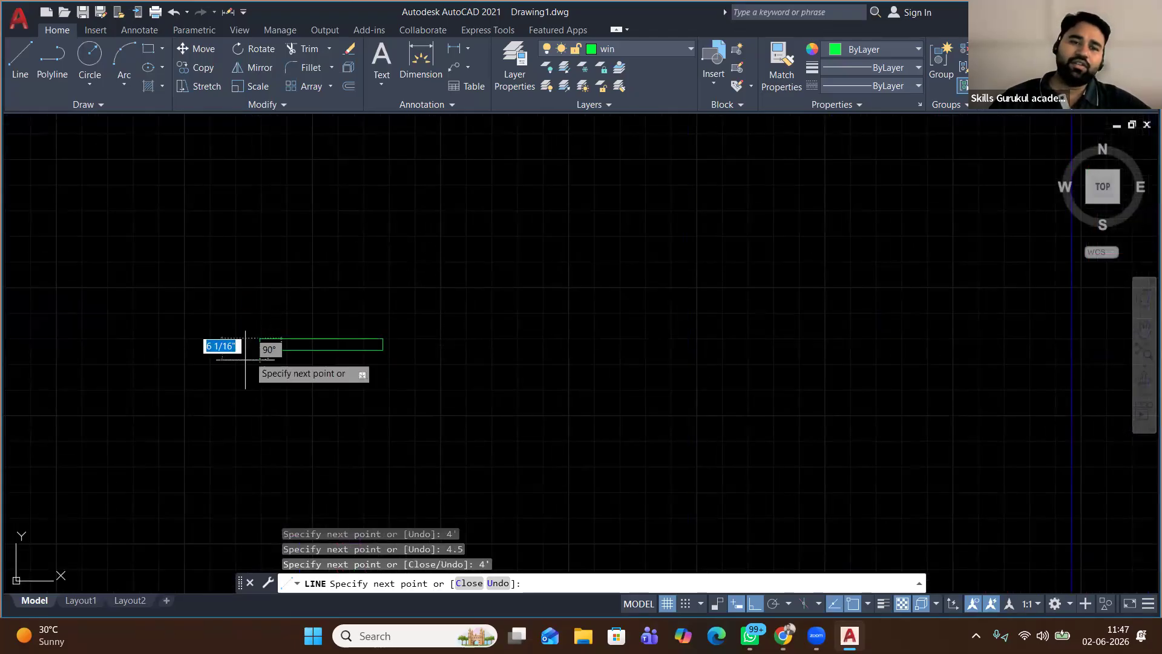
{"action": "right_click", "coordinate": [319, 282]}
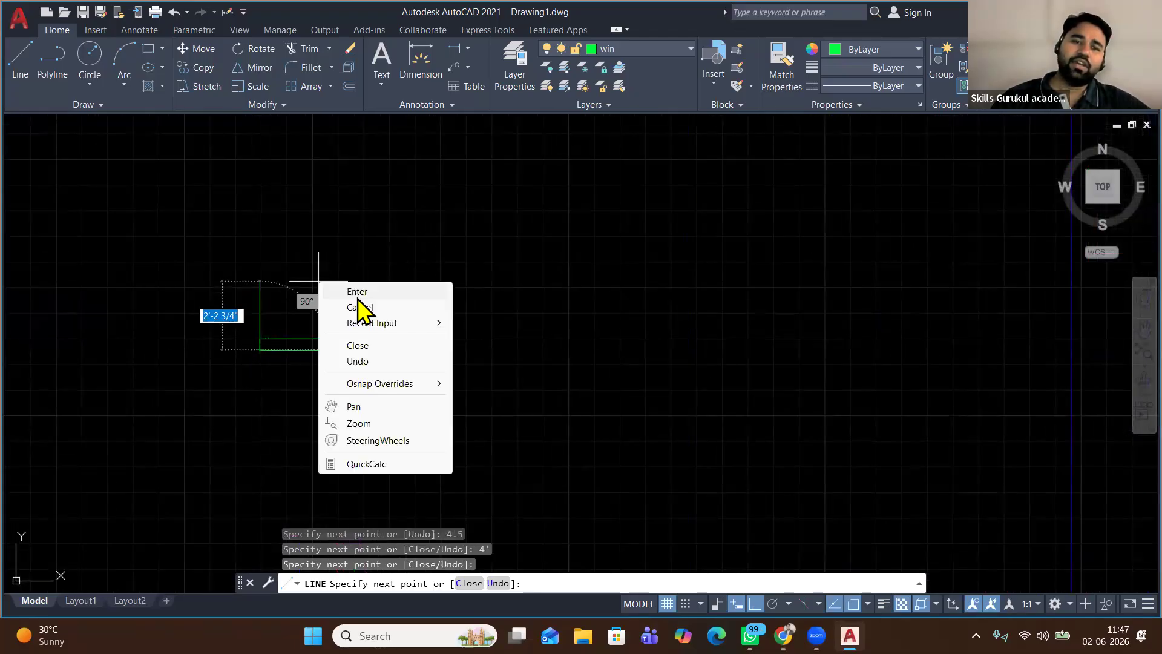
{"action": "left_click", "coordinate": [357, 294]}
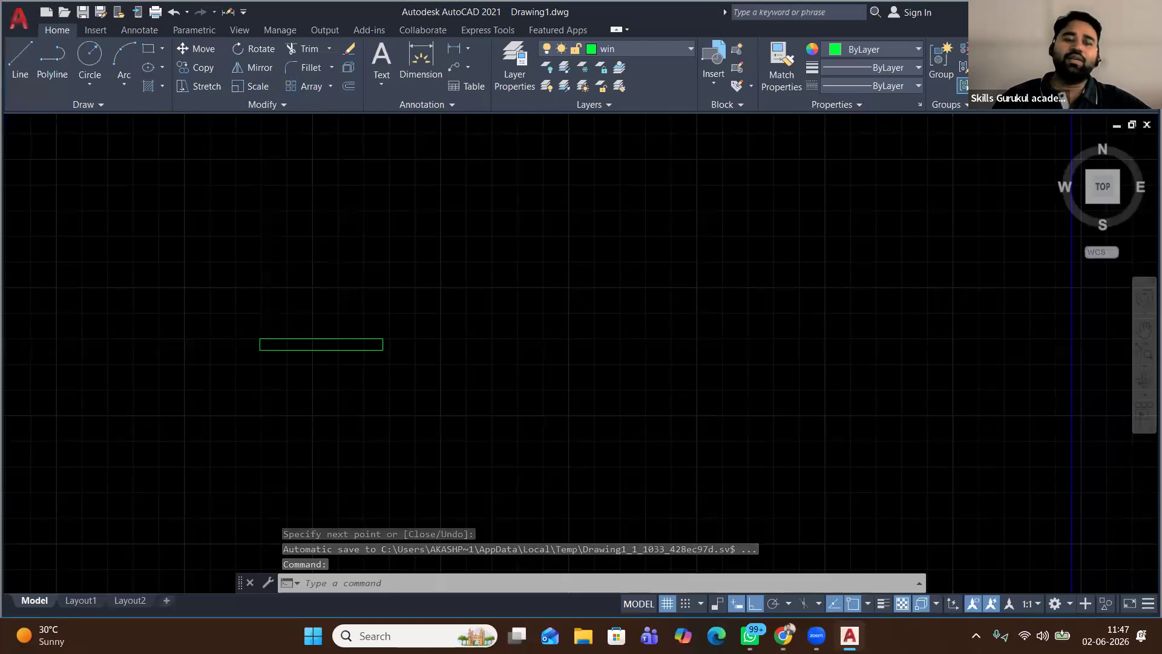
{"action": "scroll", "coordinate": [279, 266], "scroll_direction": "down", "scroll_amount": 2}
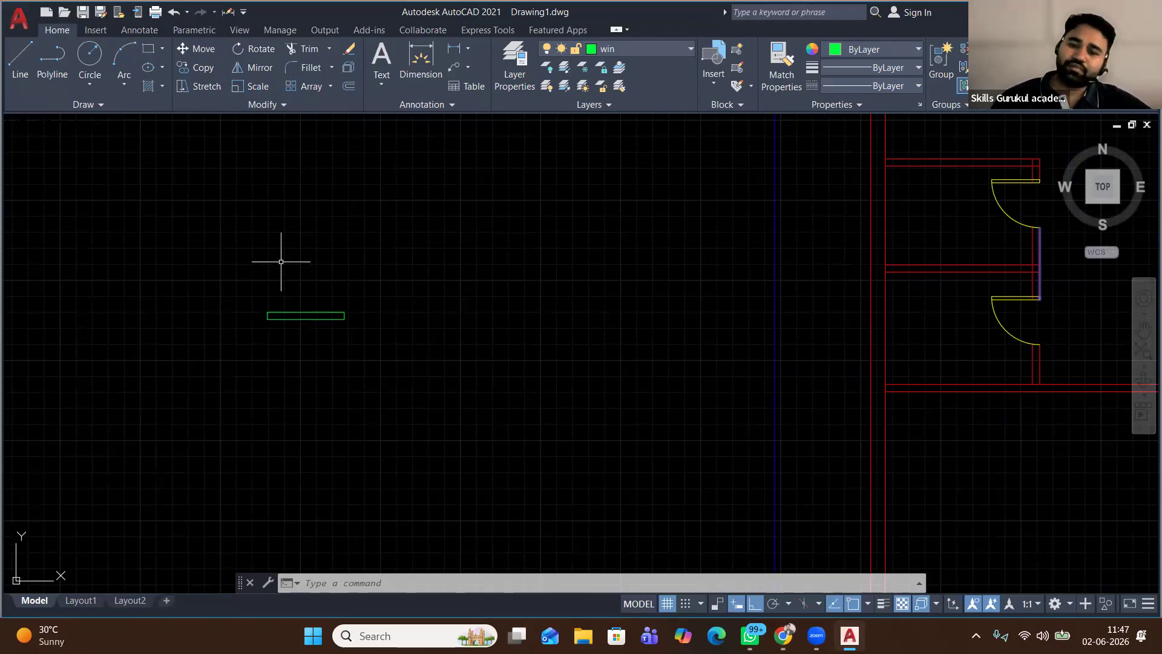
In Chrome, search Google for 'mivan construction'
{"action": "left_click", "coordinate": [783, 635]}
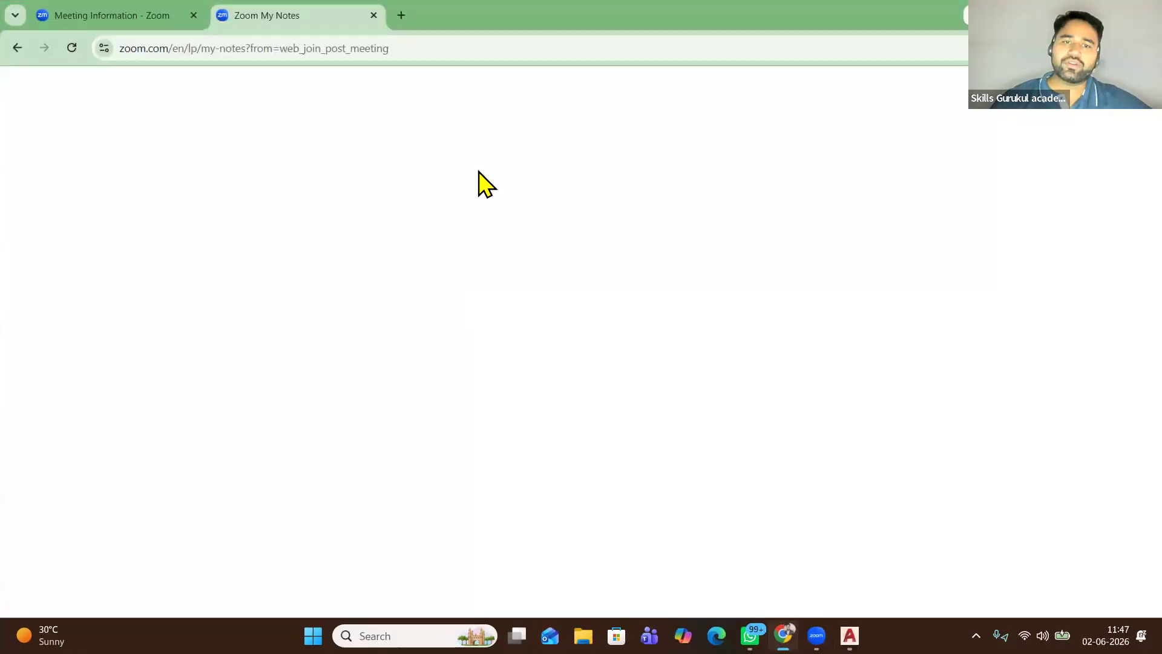
{"action": "left_click", "coordinate": [400, 17]}
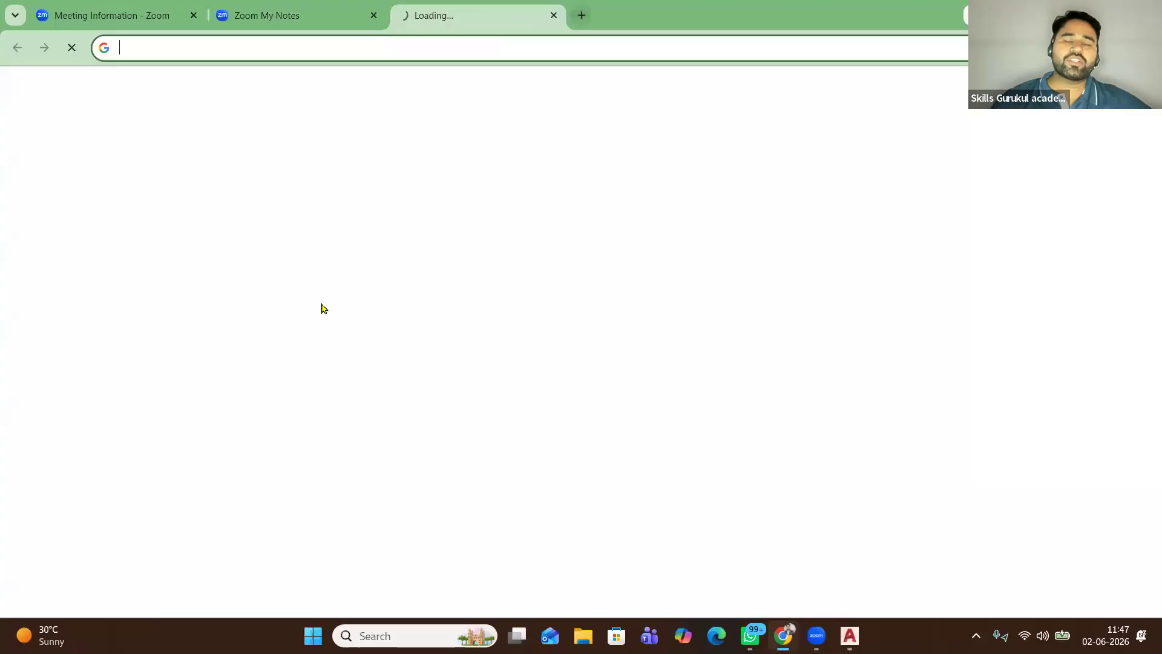
{"action": "left_click", "coordinate": [629, 402]}
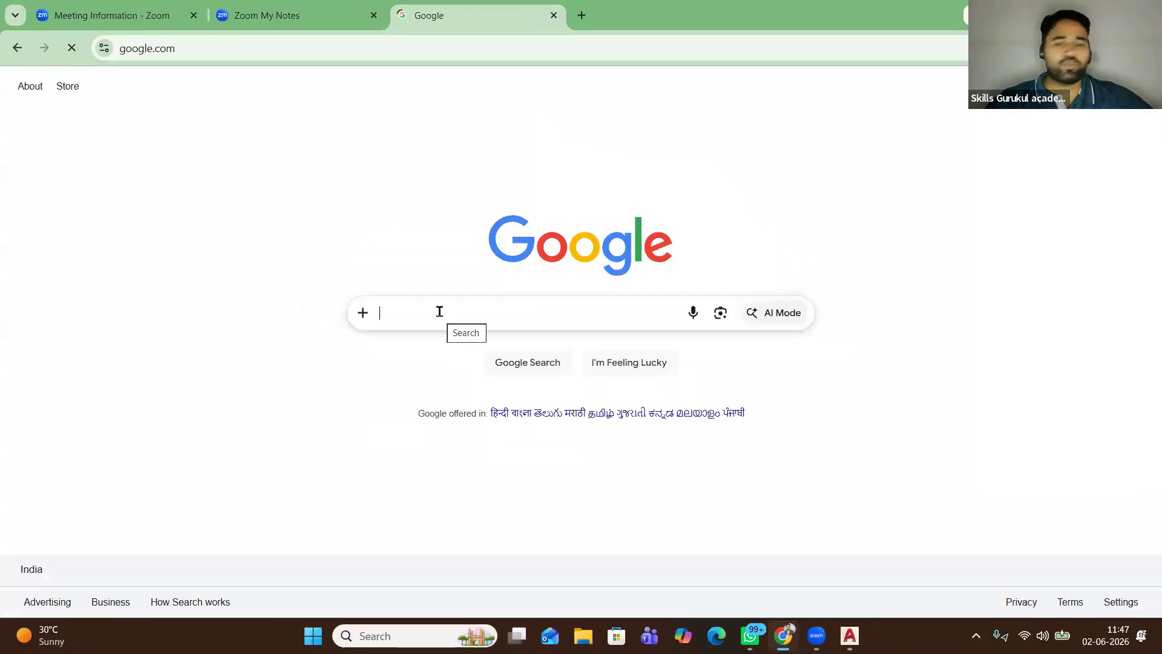
{"action": "type", "text": "miv"}
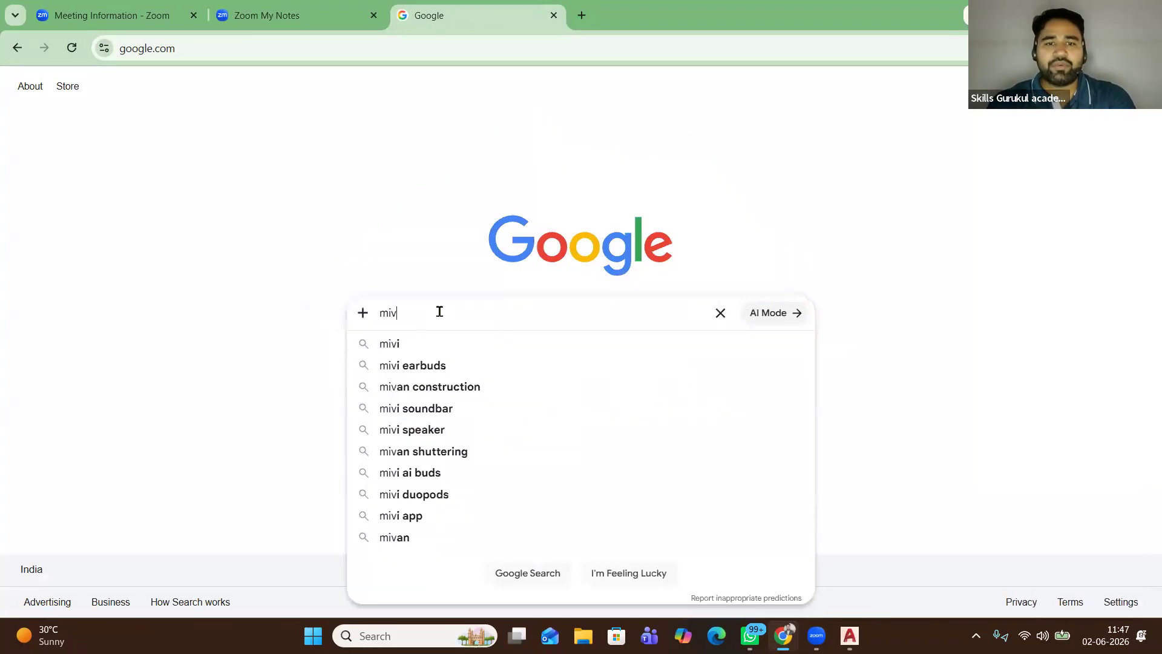
{"action": "type", "text": "an"}
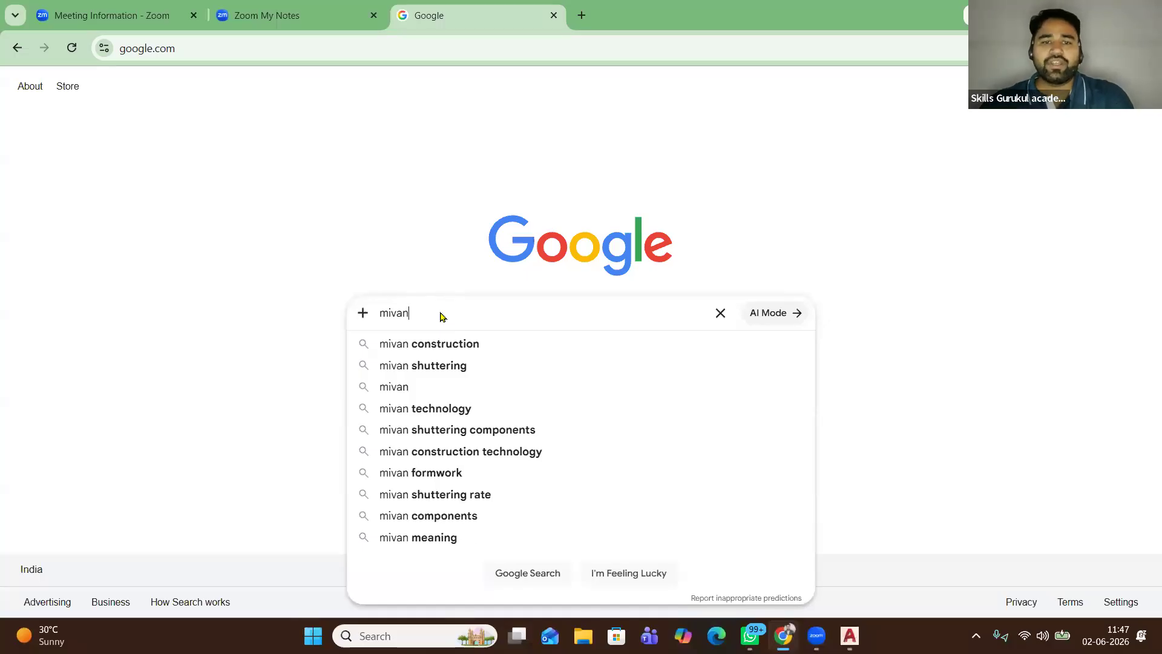
{"action": "left_click", "coordinate": [451, 343]}
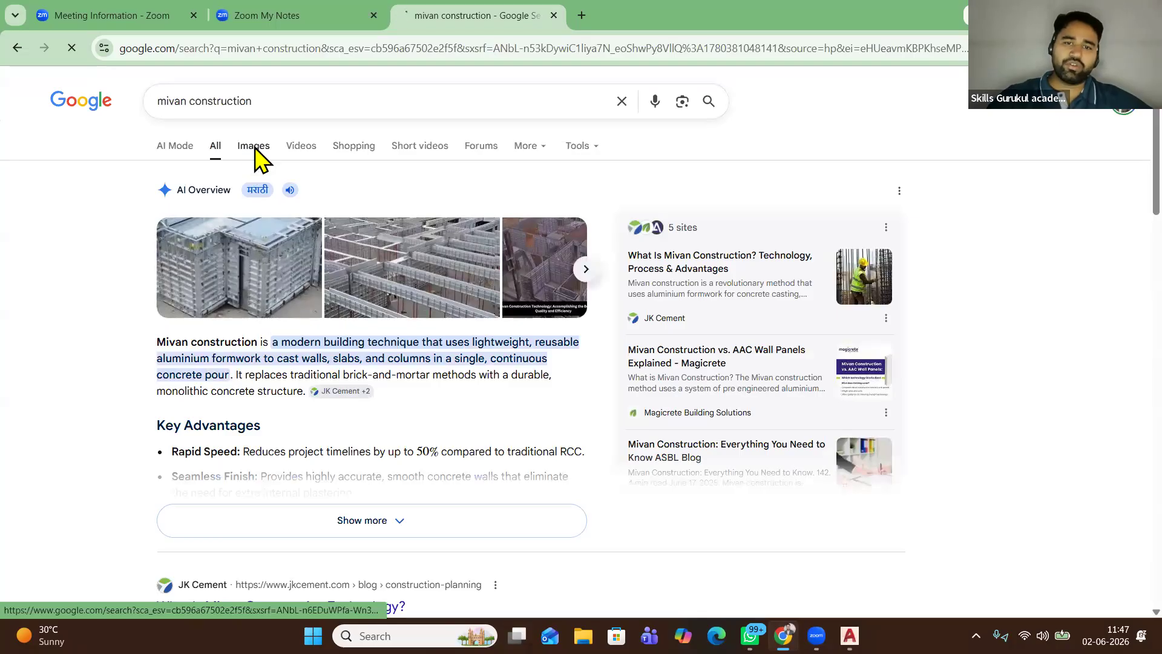
Preview image results, ending on the India Property Blogs MIVAN construction picture
{"action": "left_click", "coordinate": [255, 149]}
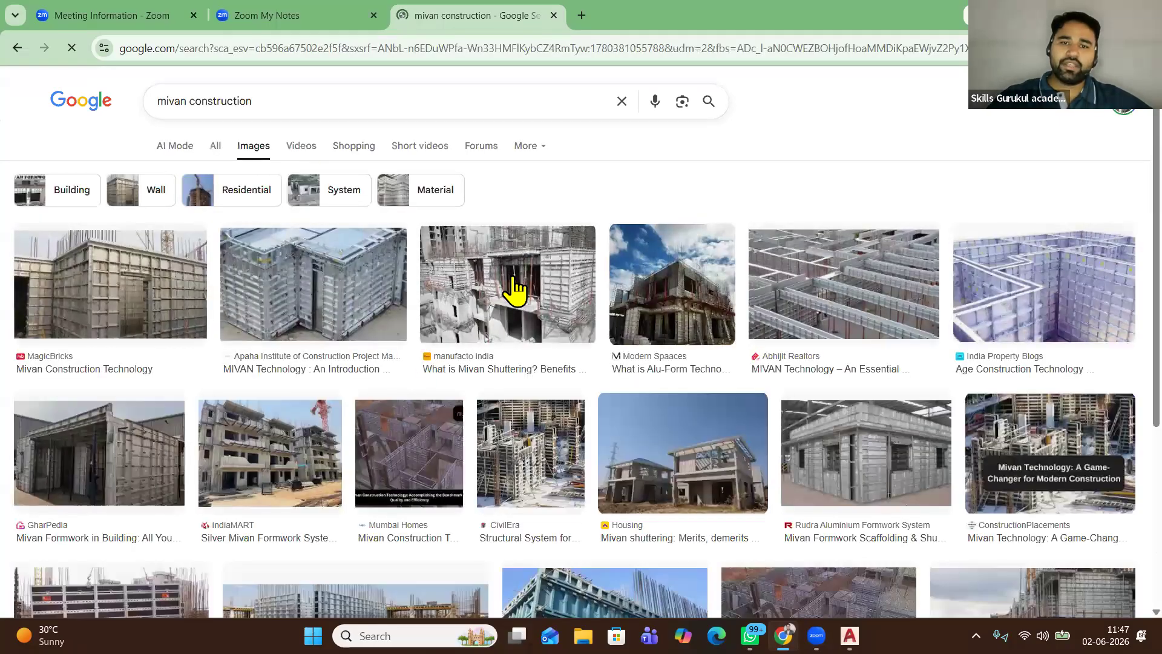
{"action": "left_click", "coordinate": [518, 292]}
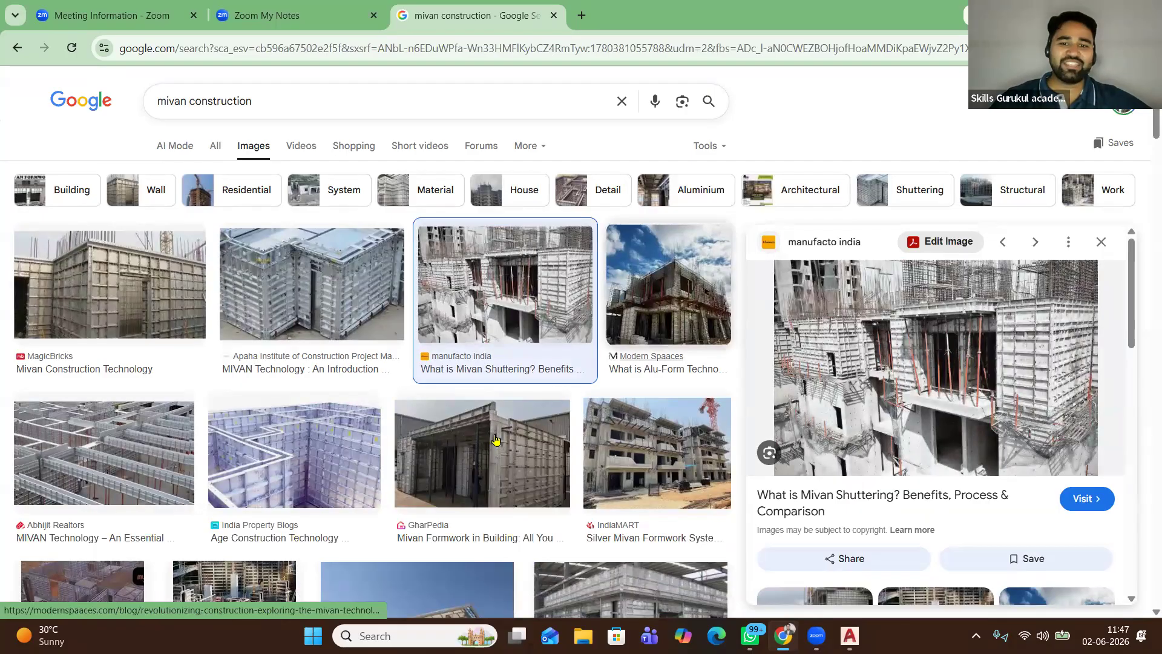
{"action": "left_click", "coordinate": [654, 434]}
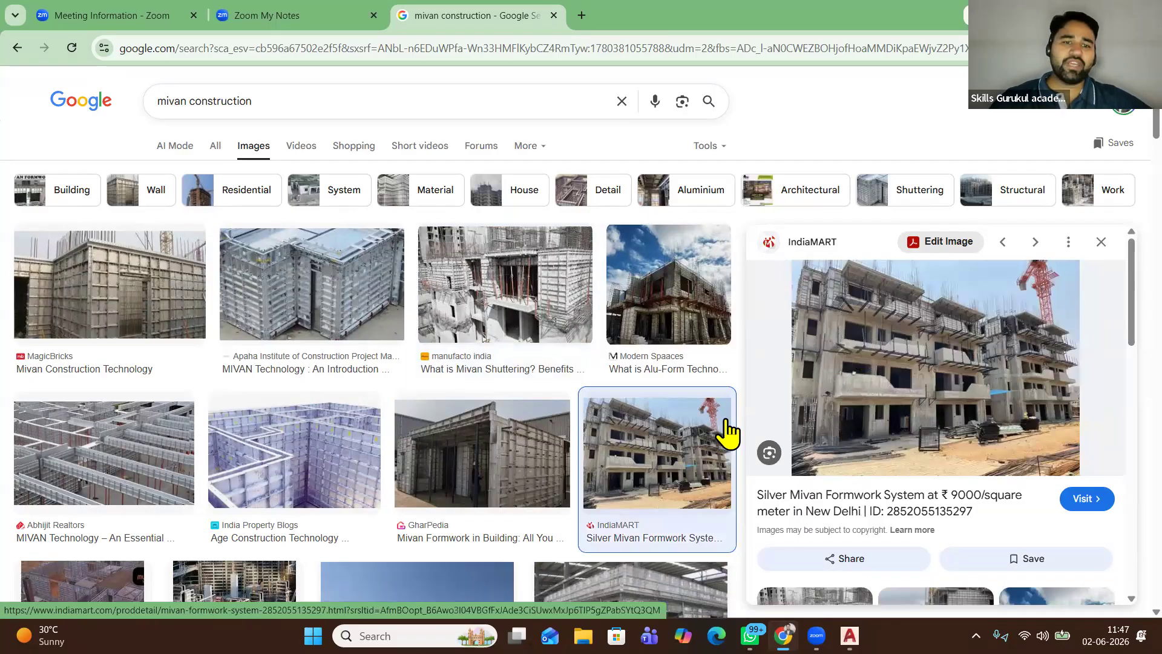
{"action": "left_click", "coordinate": [284, 450]}
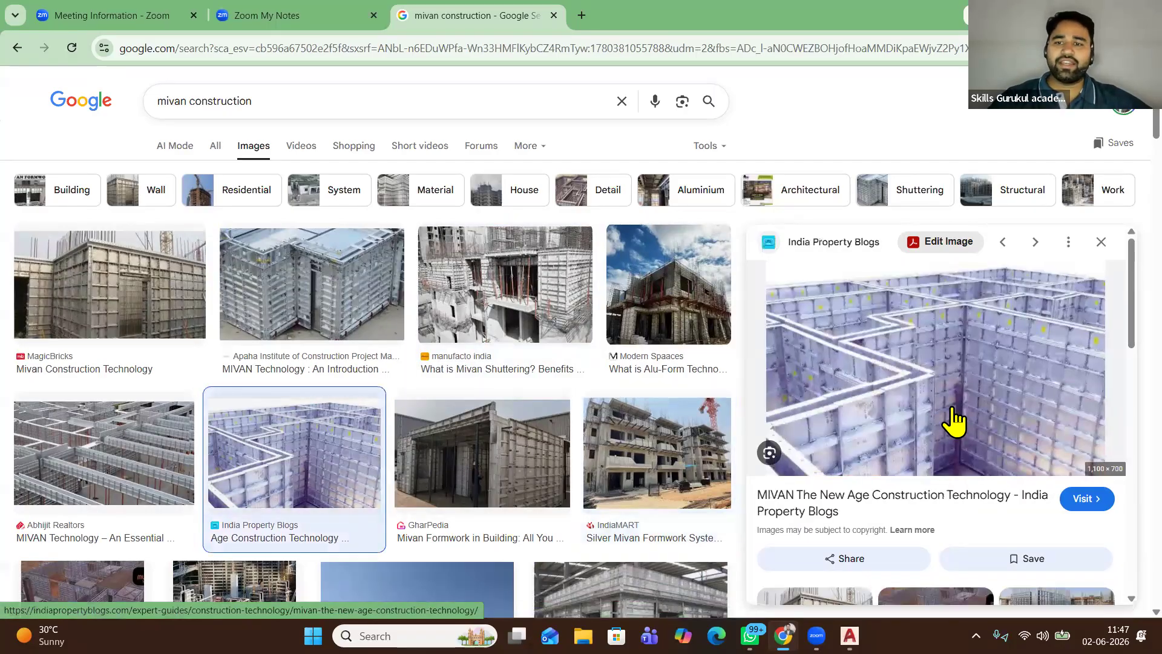
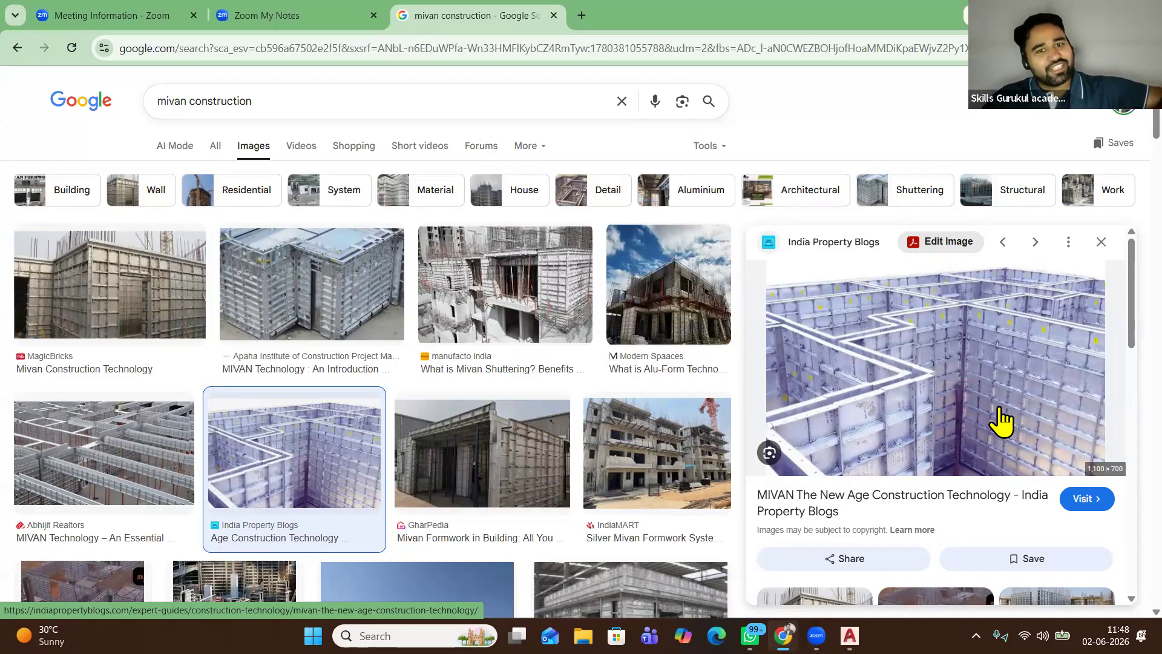
Search Google Images for 'lohia jain malpani 209' by typing '209 malpan' and choosing the suggestion
{"action": "scroll", "coordinate": [191, 465], "scroll_direction": "down", "scroll_amount": 3}
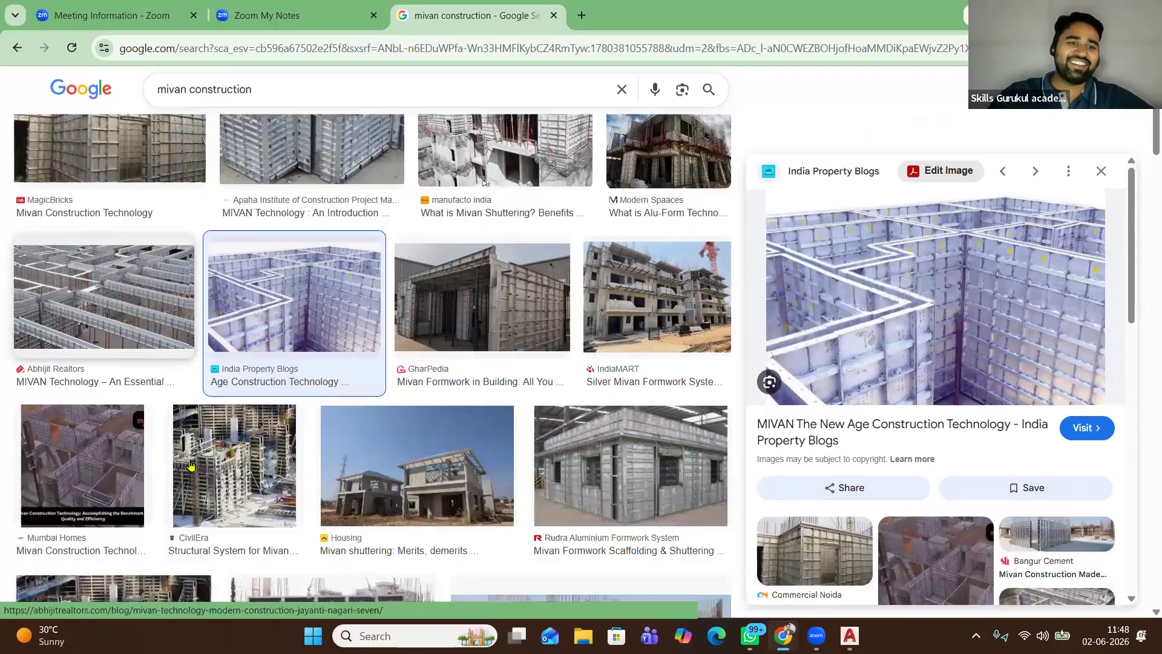
{"action": "scroll", "coordinate": [330, 485], "scroll_direction": "down", "scroll_amount": 7}
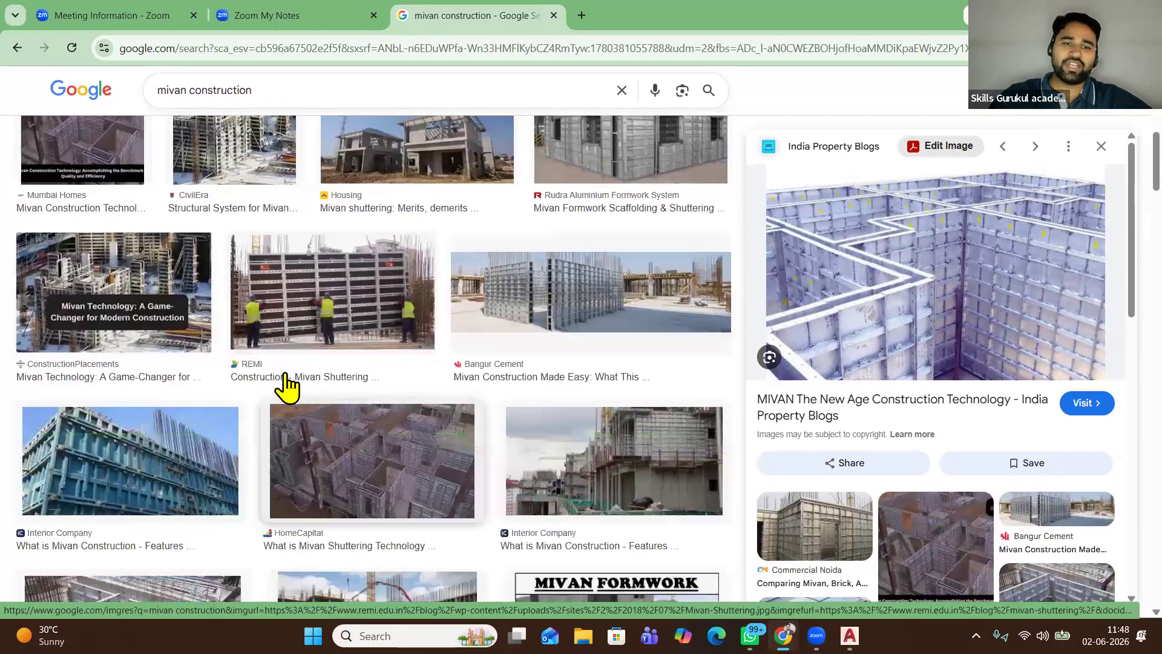
{"action": "left_click", "coordinate": [278, 89]}
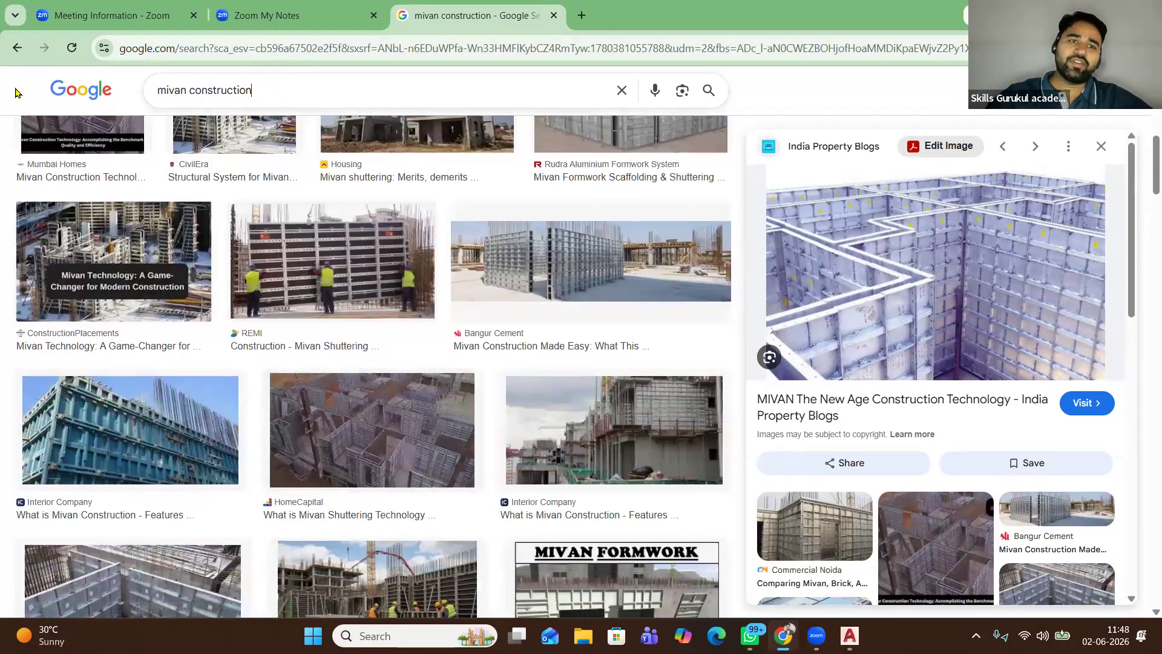
{"action": "key", "text": "ctrl+a"}
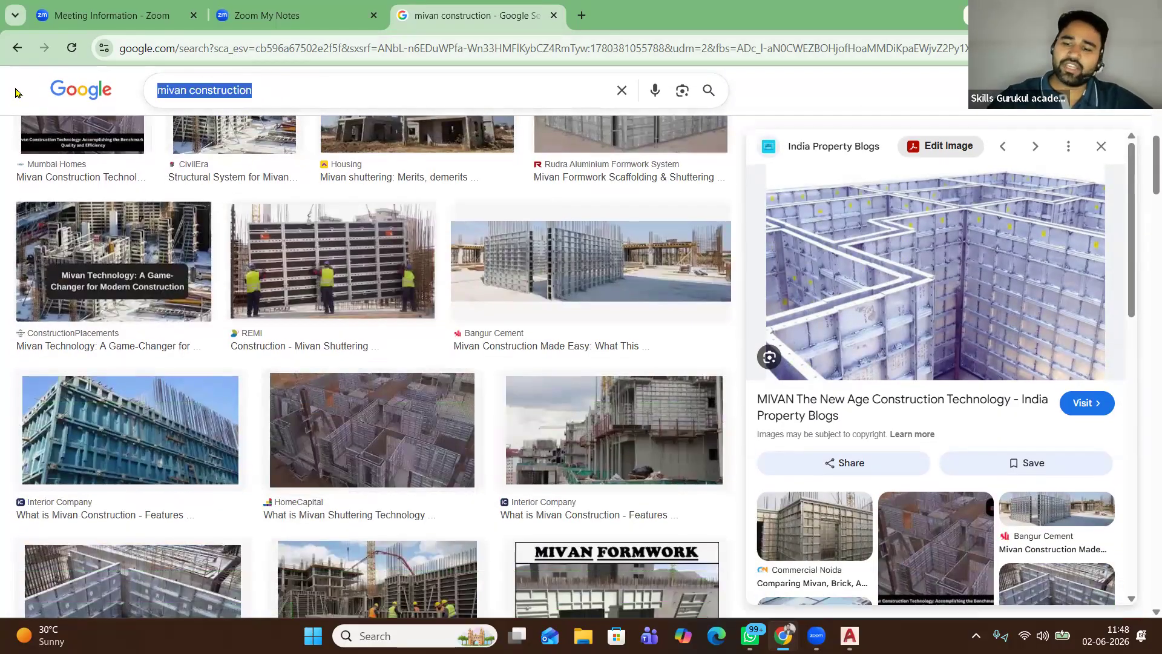
{"action": "type", "text": "209 m"}
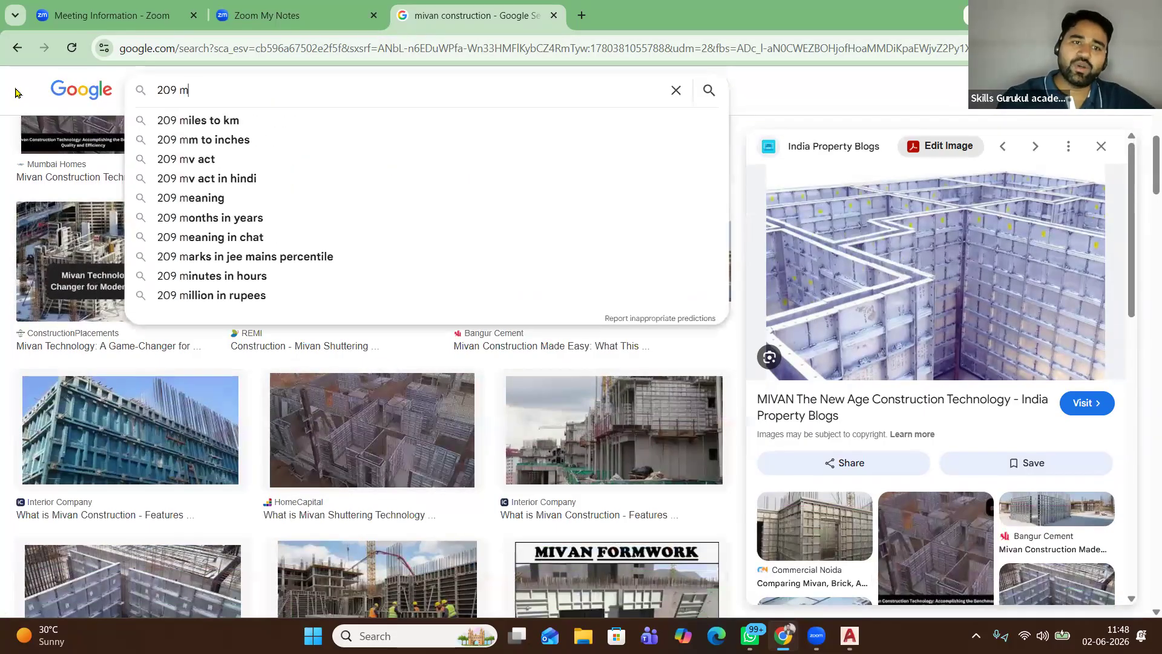
{"action": "type", "text": "alpani"}
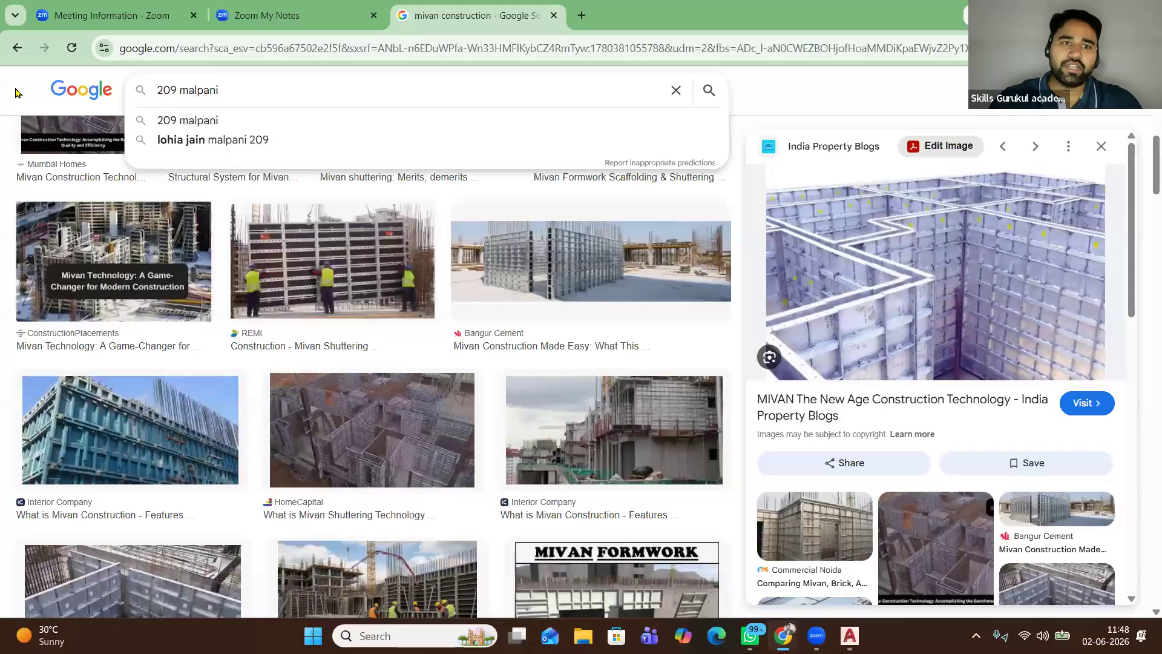
{"action": "left_click", "coordinate": [216, 145]}
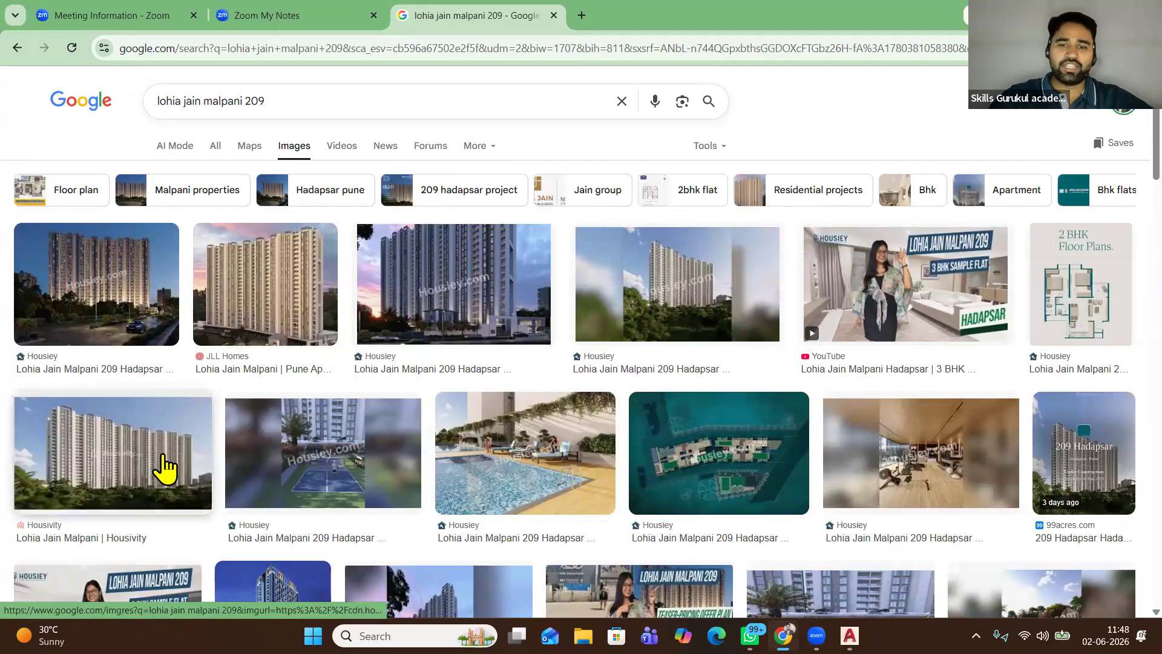
Preview a tower image and the 99acres sales-office photo from the results
{"action": "scroll", "coordinate": [273, 457], "scroll_direction": "down", "scroll_amount": 7}
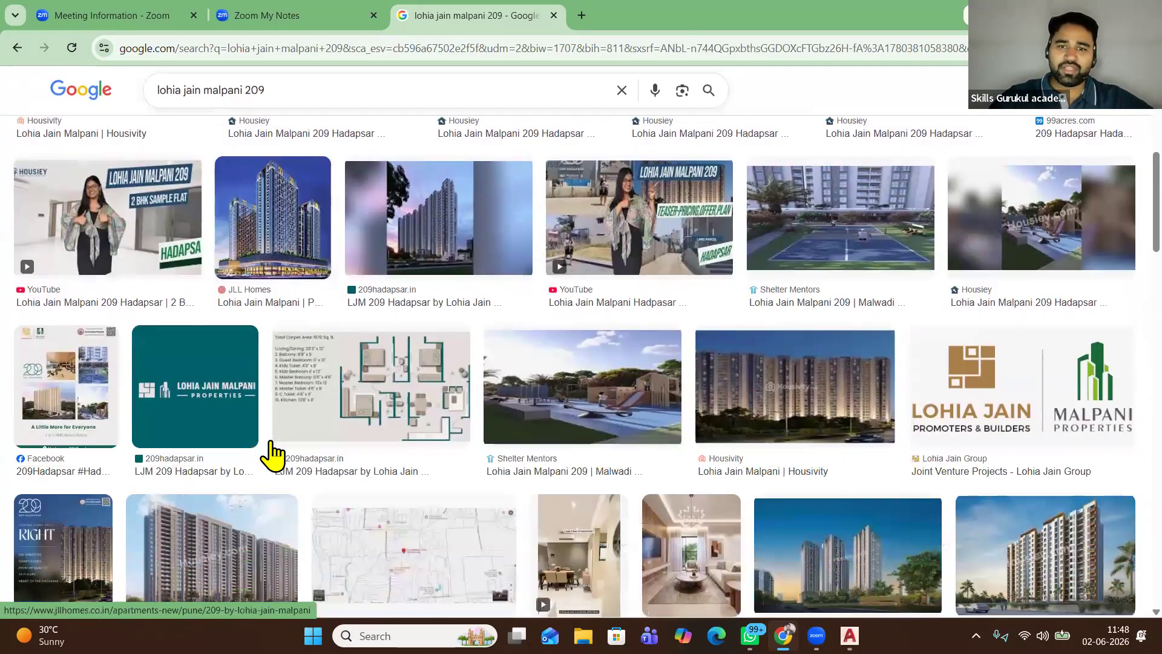
{"action": "scroll", "coordinate": [209, 381], "scroll_direction": "down", "scroll_amount": 2}
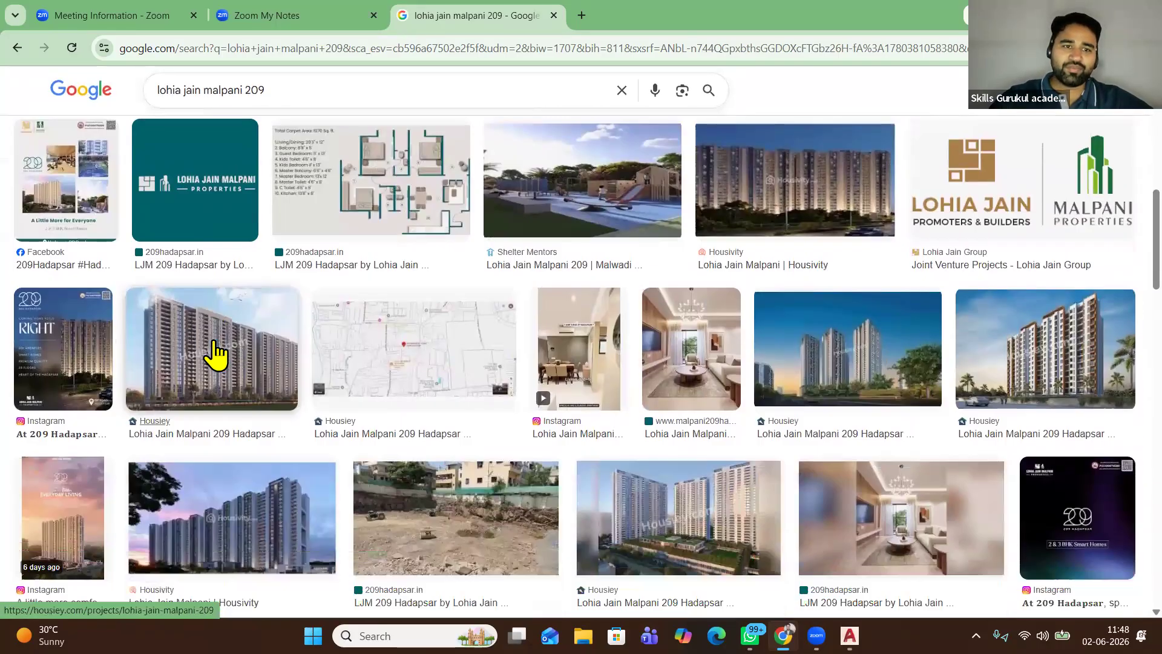
{"action": "left_click", "coordinate": [296, 348]}
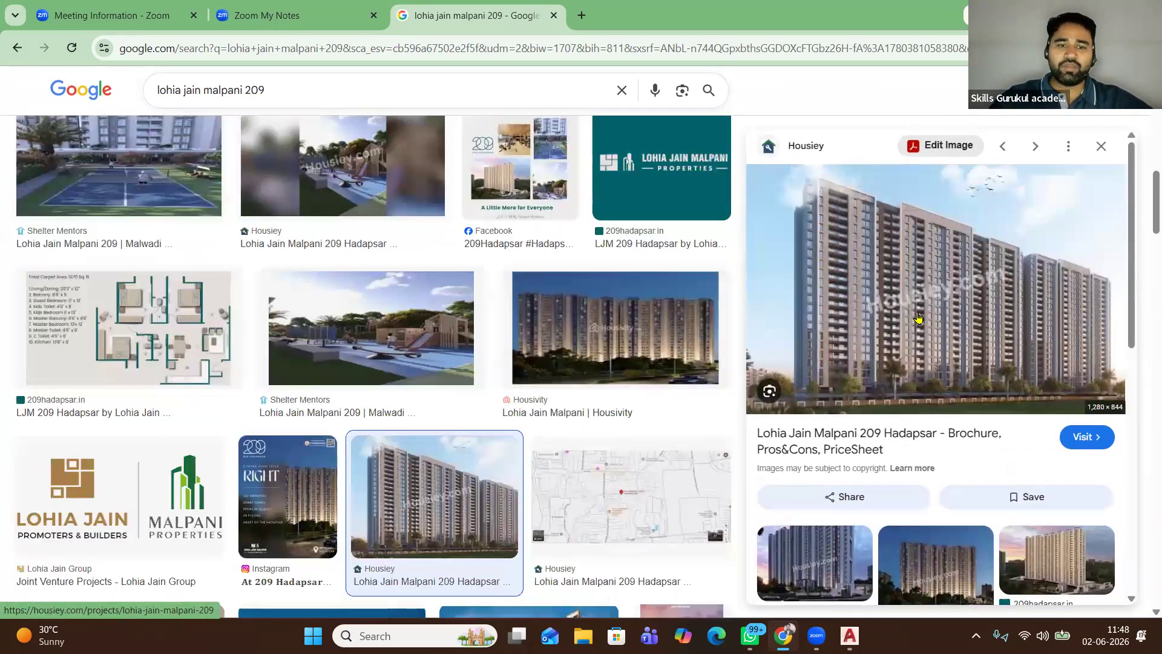
{"action": "scroll", "coordinate": [386, 360], "scroll_direction": "down", "scroll_amount": 7}
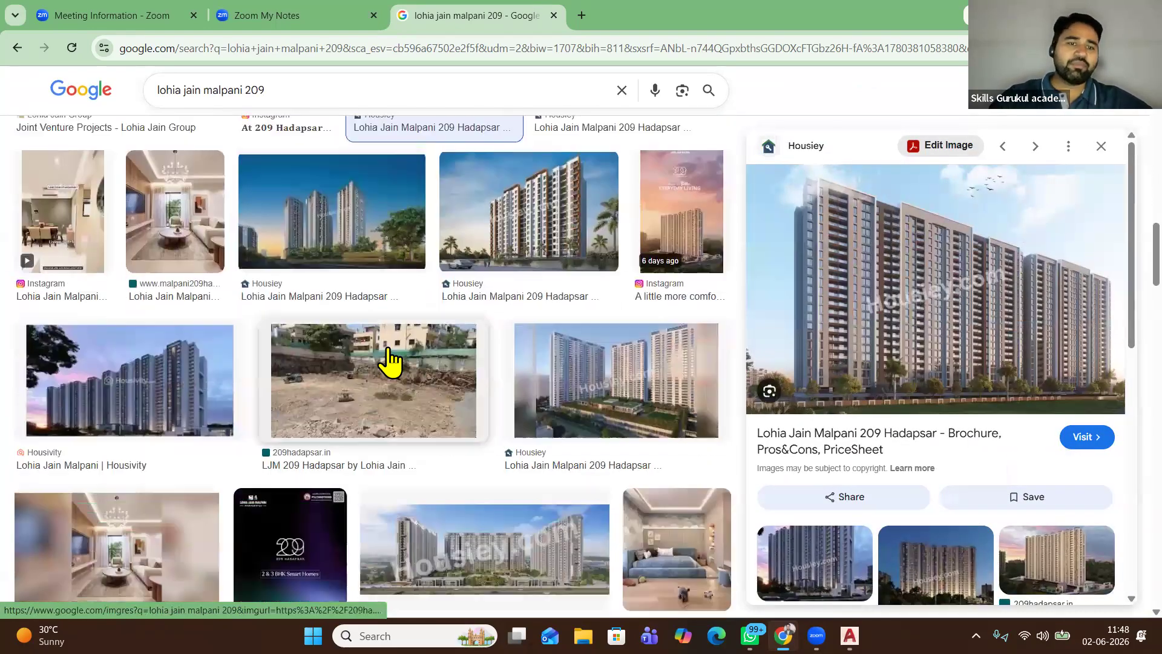
{"action": "scroll", "coordinate": [389, 357], "scroll_direction": "down", "scroll_amount": 11}
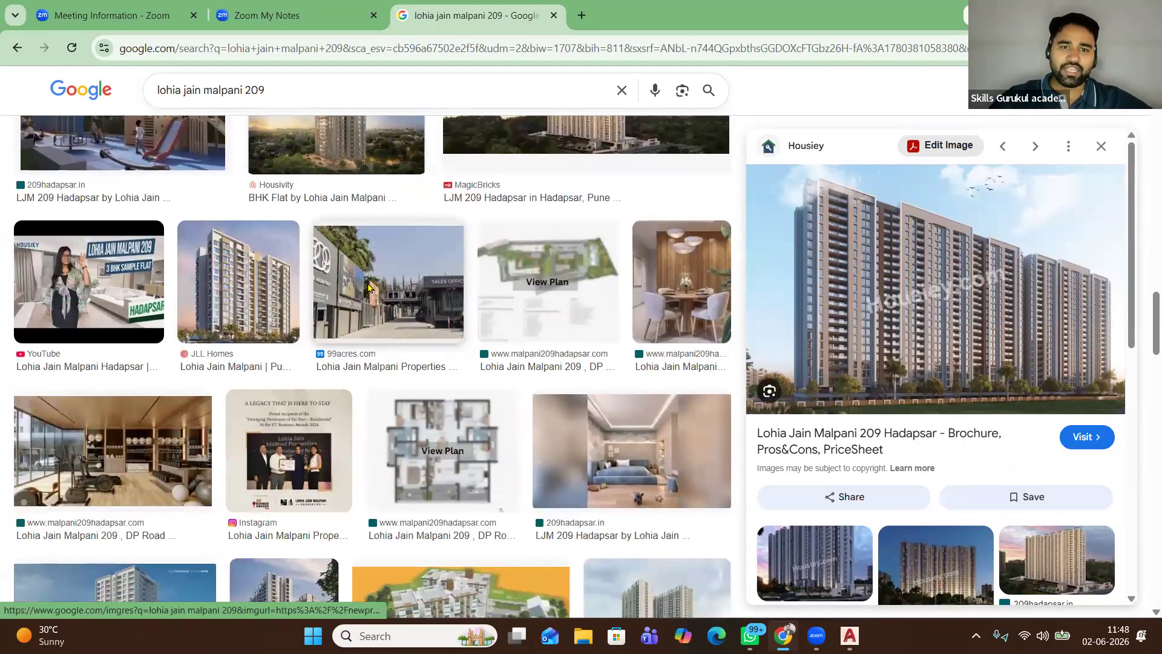
{"action": "left_click", "coordinate": [367, 298]}
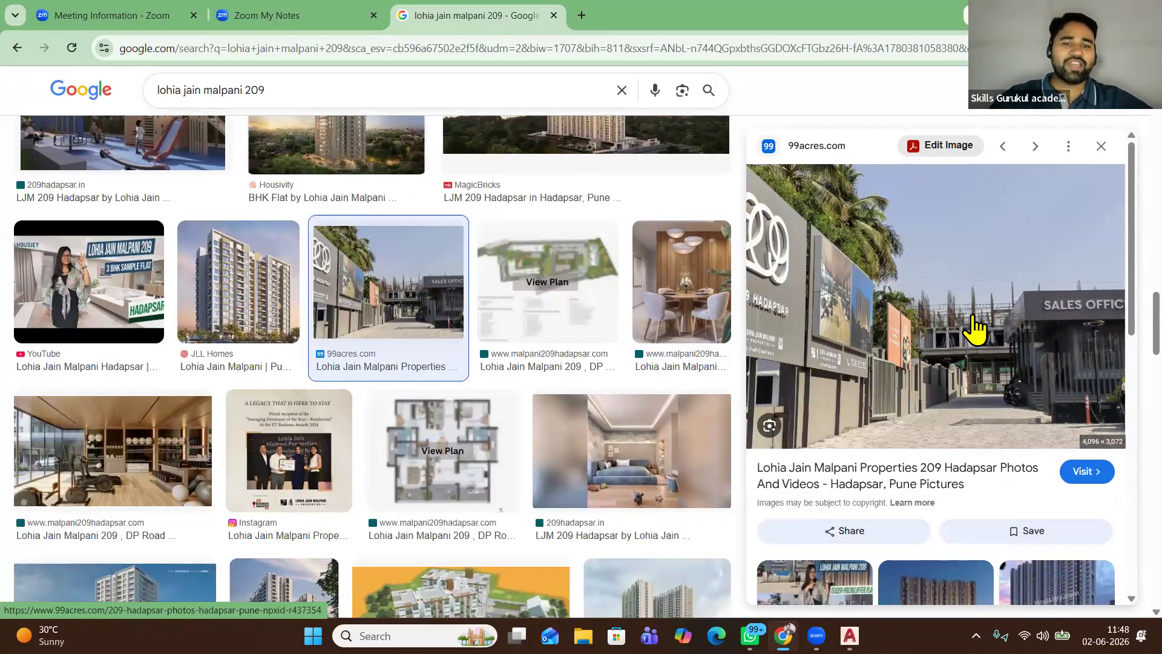
Browse further down the results and enlarge the sunset-lit tower image in the preview
{"action": "scroll", "coordinate": [1007, 363], "scroll_direction": "down", "scroll_amount": 5}
{"action": "scroll", "coordinate": [1007, 363], "scroll_direction": "down", "scroll_amount": 5}
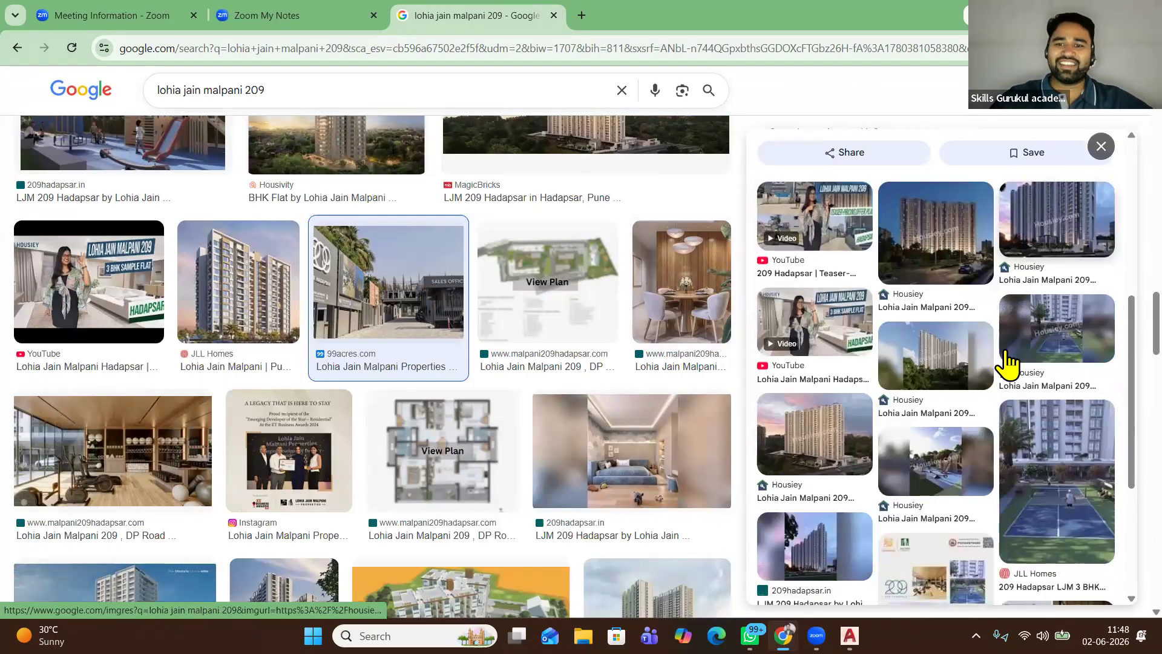
{"action": "scroll", "coordinate": [438, 403], "scroll_direction": "down", "scroll_amount": 3}
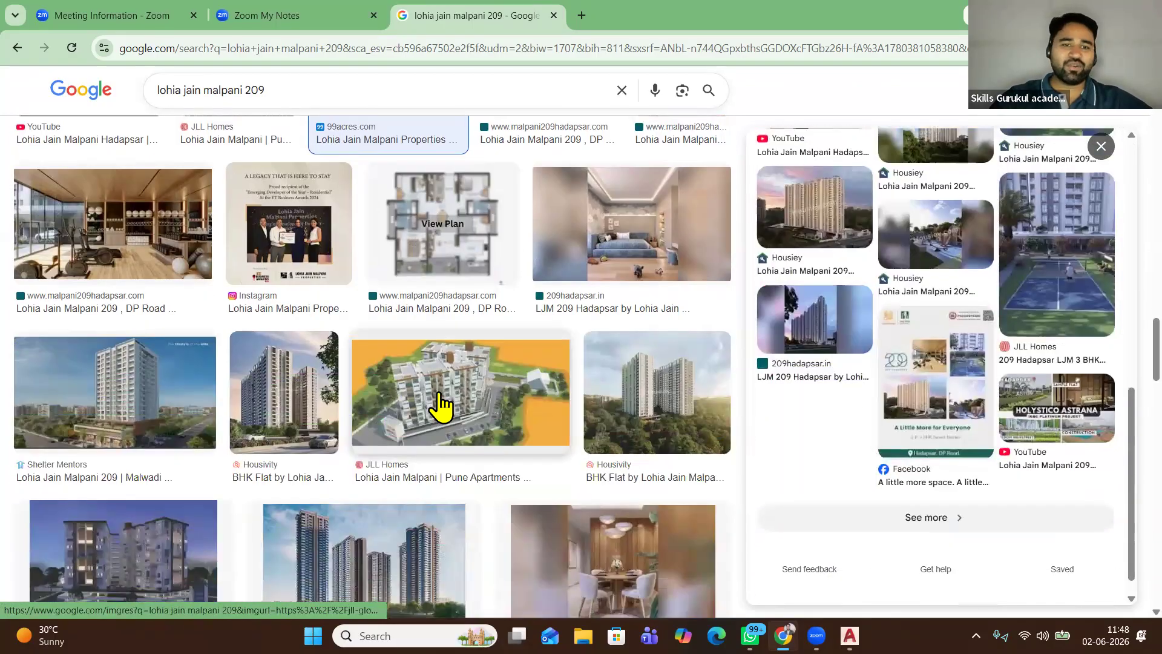
{"action": "scroll", "coordinate": [306, 407], "scroll_direction": "down", "scroll_amount": 5}
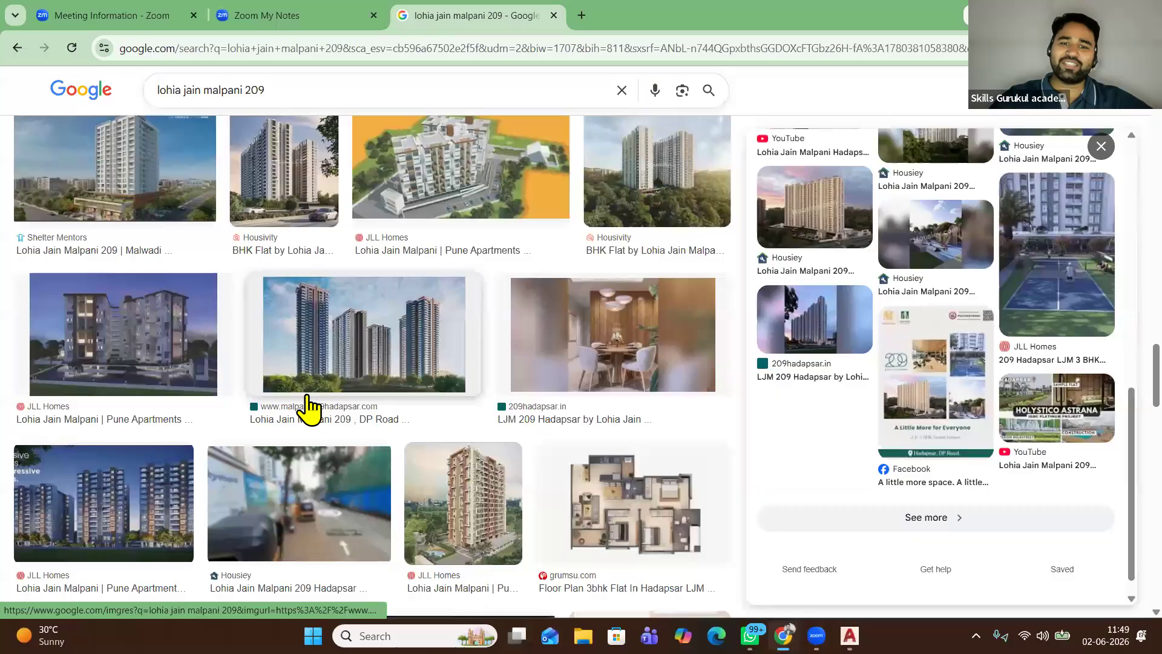
{"action": "scroll", "coordinate": [306, 410], "scroll_direction": "down", "scroll_amount": 5}
{"action": "scroll", "coordinate": [261, 412], "scroll_direction": "down", "scroll_amount": 1}
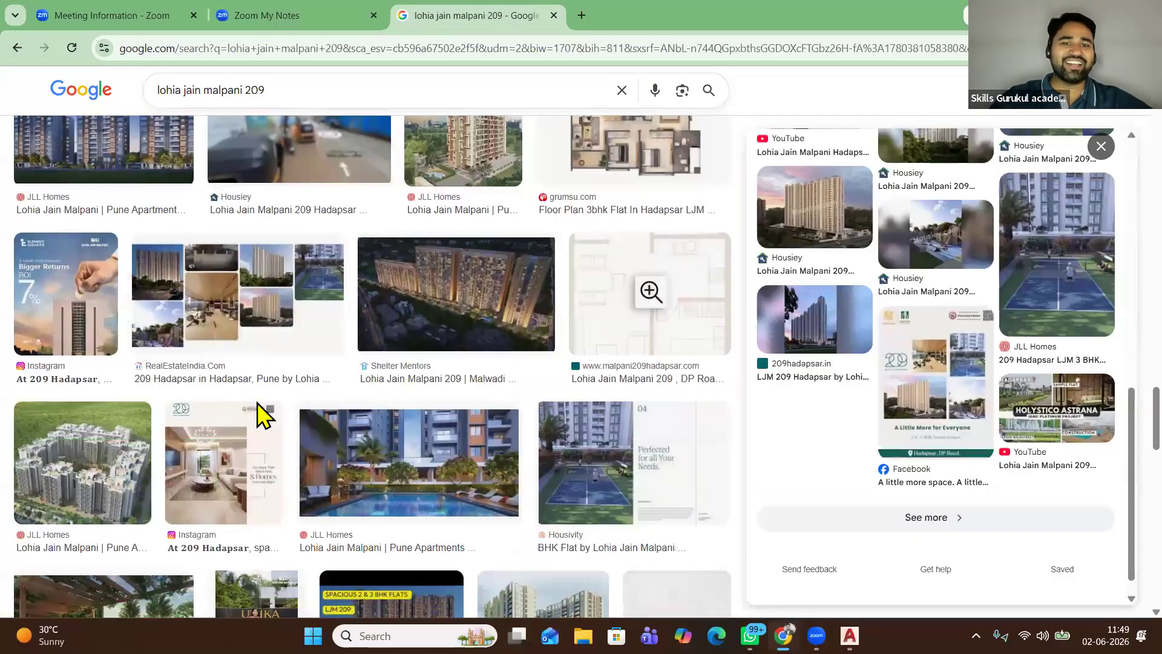
{"action": "scroll", "coordinate": [254, 409], "scroll_direction": "down", "scroll_amount": 2}
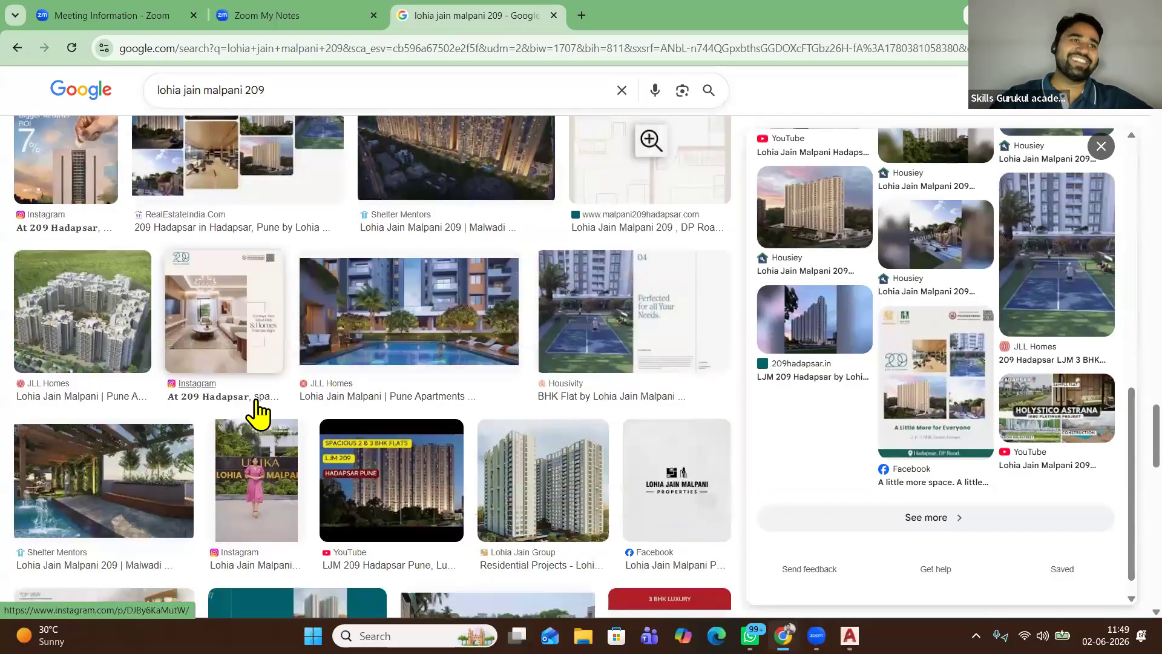
{"action": "scroll", "coordinate": [258, 412], "scroll_direction": "down", "scroll_amount": 3}
{"action": "scroll", "coordinate": [262, 405], "scroll_direction": "down", "scroll_amount": 1}
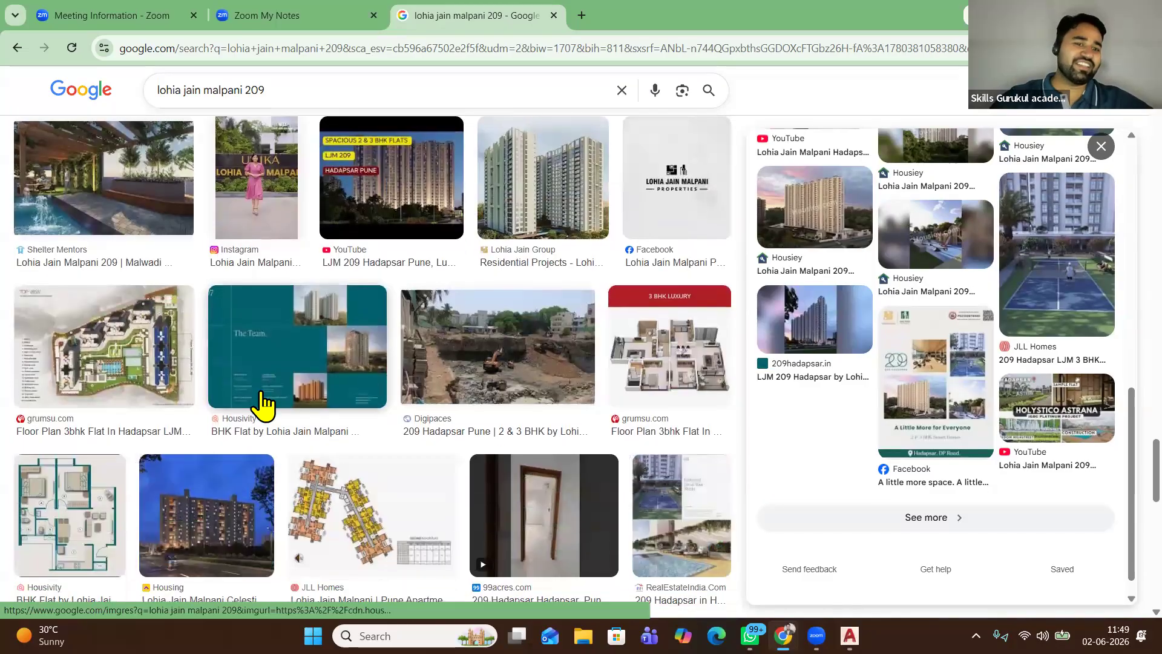
{"action": "scroll", "coordinate": [266, 404], "scroll_direction": "up", "scroll_amount": 10}
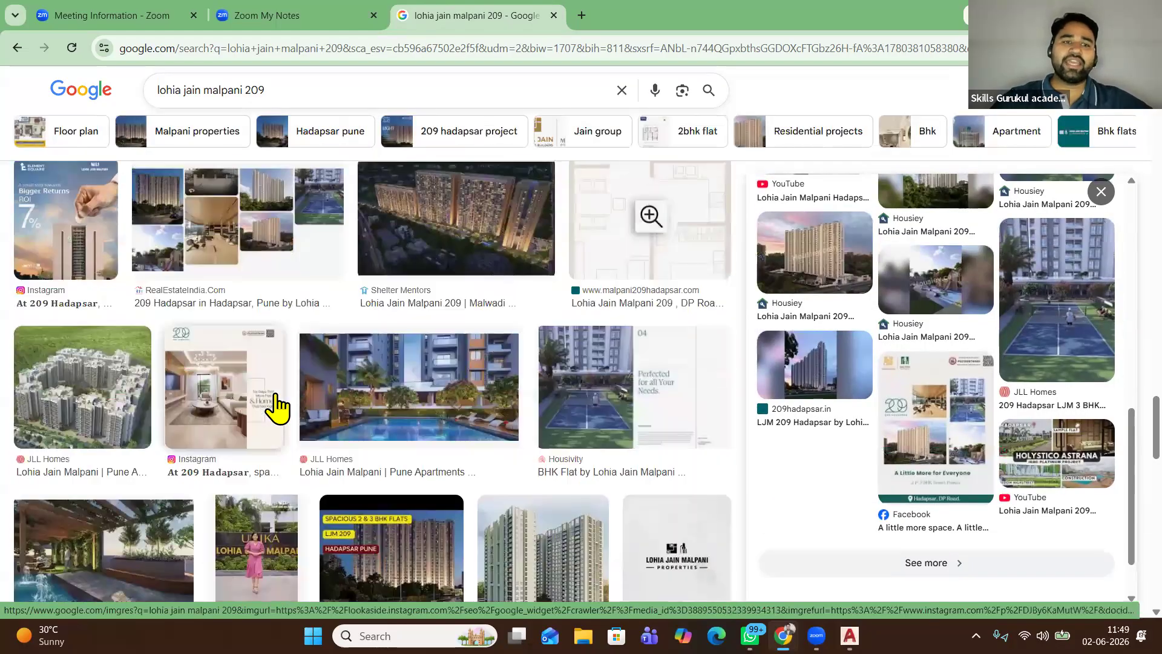
{"action": "scroll", "coordinate": [278, 406], "scroll_direction": "up", "scroll_amount": 10}
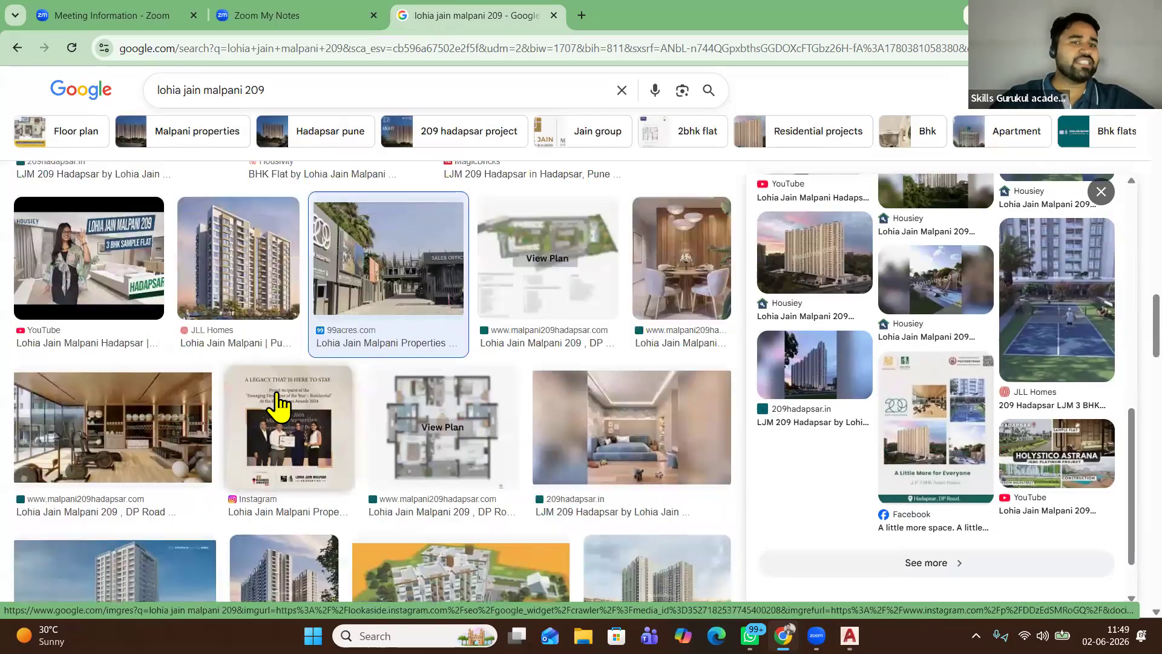
{"action": "scroll", "coordinate": [280, 404], "scroll_direction": "up", "scroll_amount": 10}
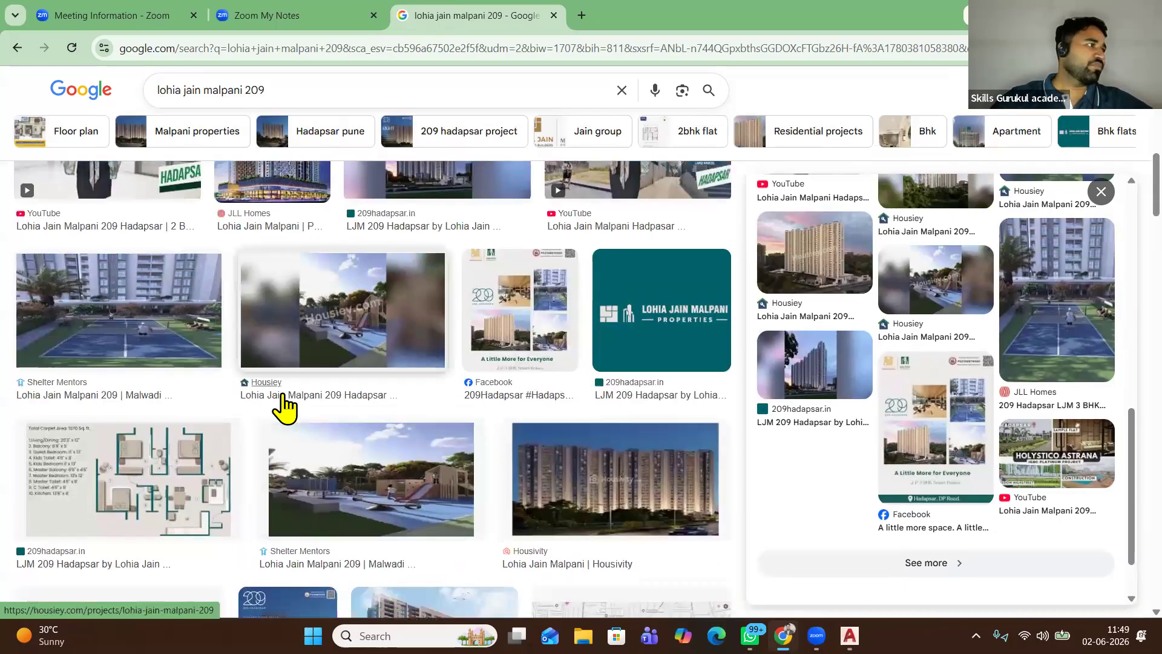
{"action": "scroll", "coordinate": [274, 349], "scroll_direction": "up", "scroll_amount": 1}
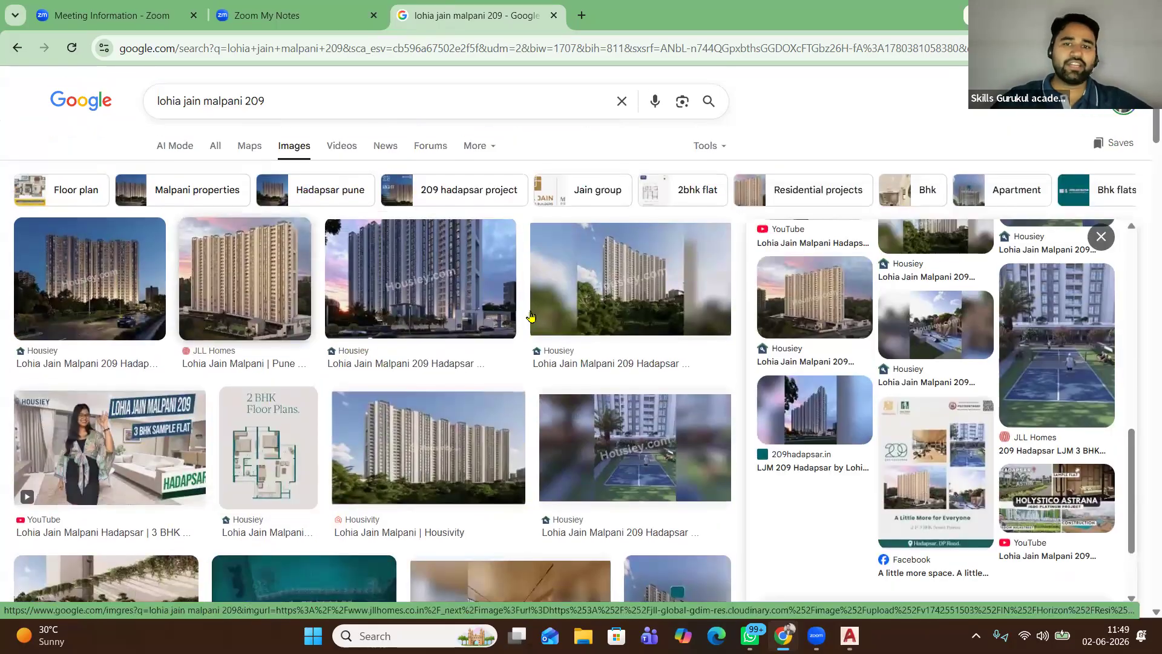
{"action": "left_click", "coordinate": [804, 313]}
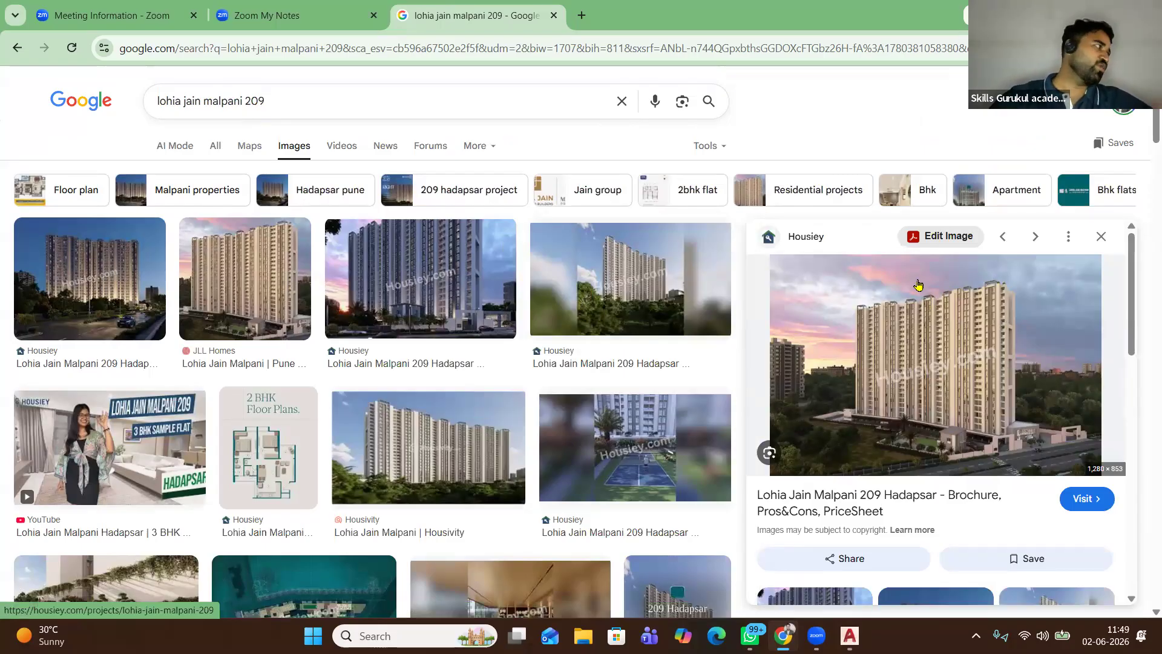
Clear the 'lohia jain malpani 209' query to begin a new search
{"action": "left_click_drag", "start_coordinate": [275, 97], "coordinate": [69, 104]}
{"action": "key", "text": "BackSpace"}
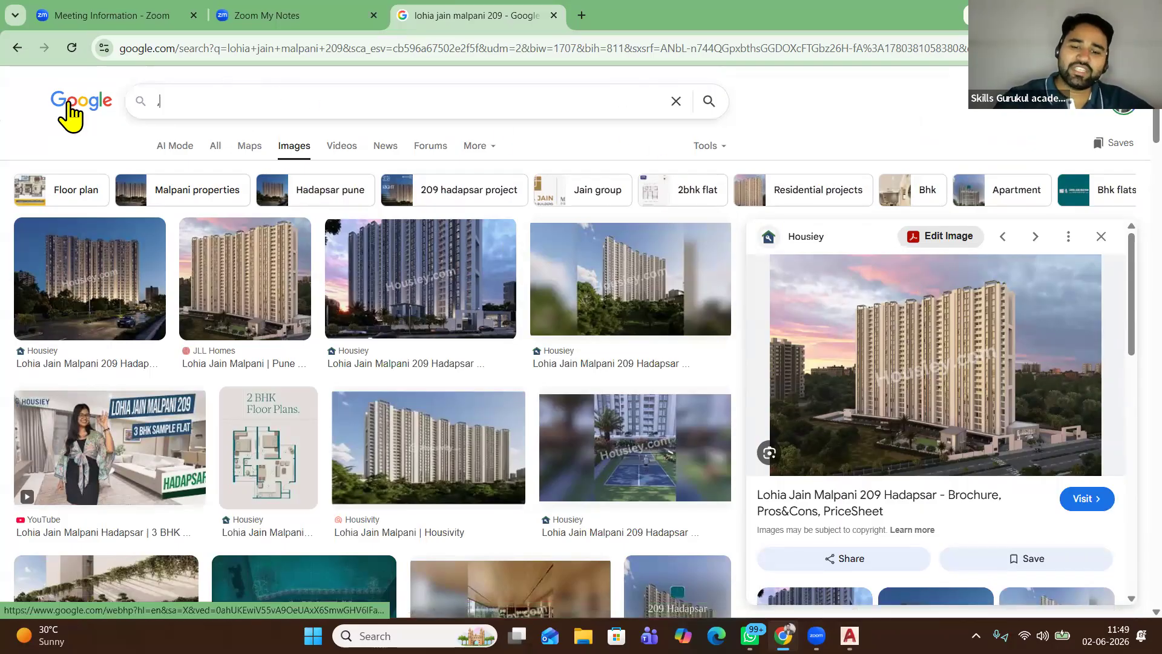
{"action": "type", "text": "mov"}
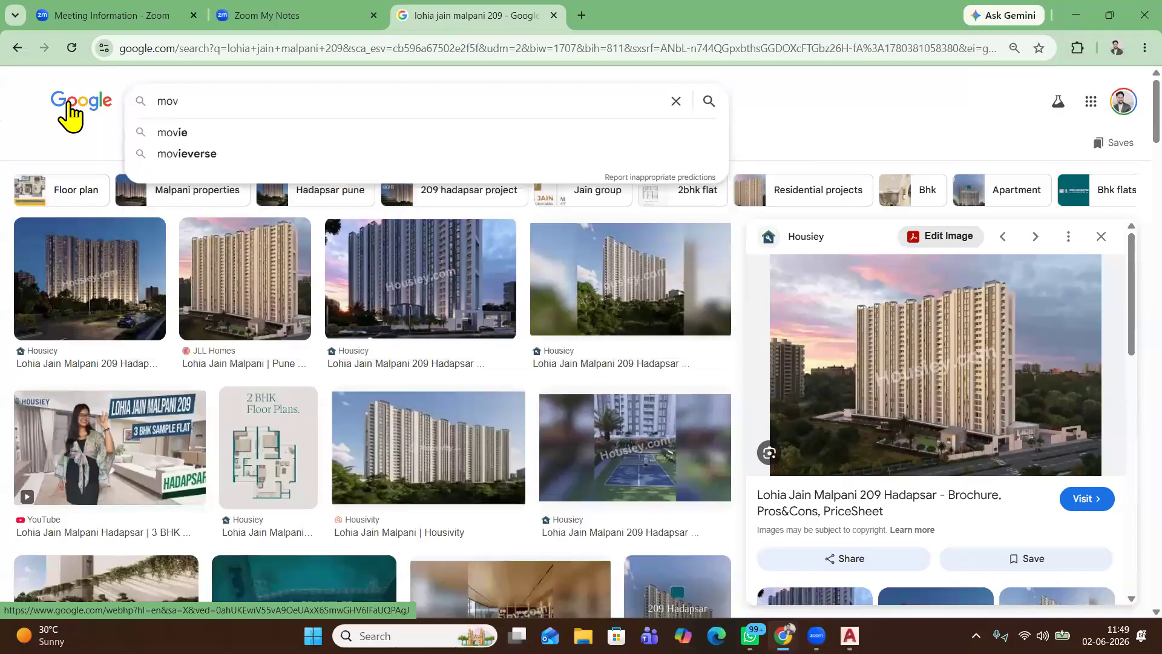
{"action": "key", "text": "BackSpace"}
{"action": "key", "text": "BackSpace"}
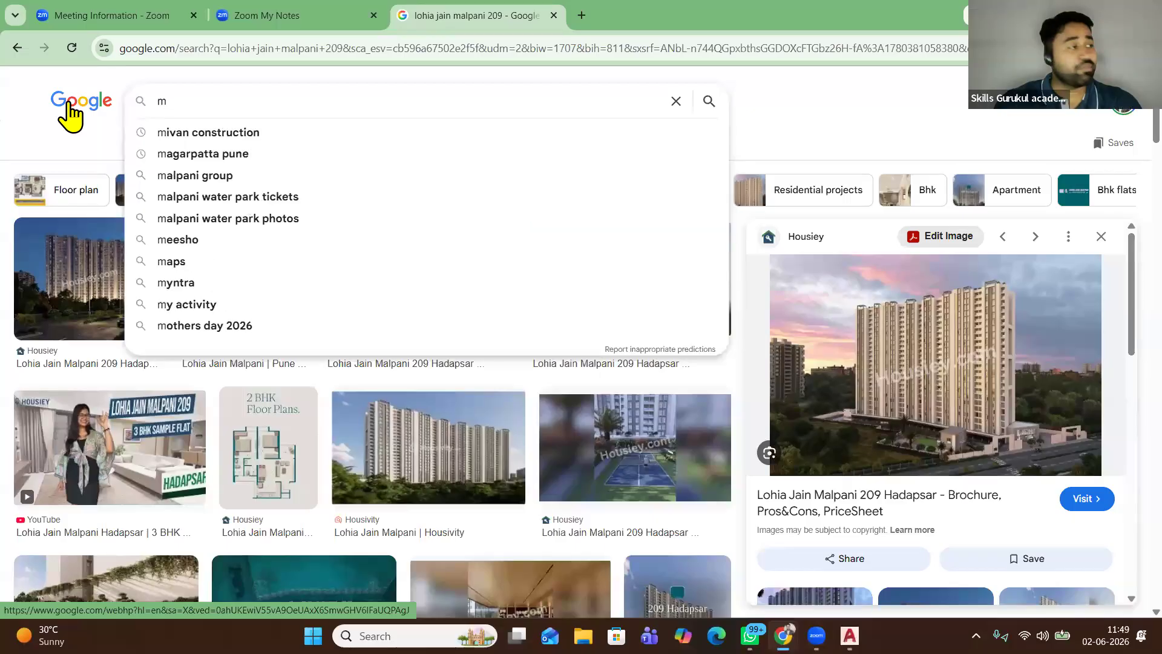
Search images for 'mivan construction' again and preview the Abhijit Realtors high-rise image
{"action": "type", "text": "i"}
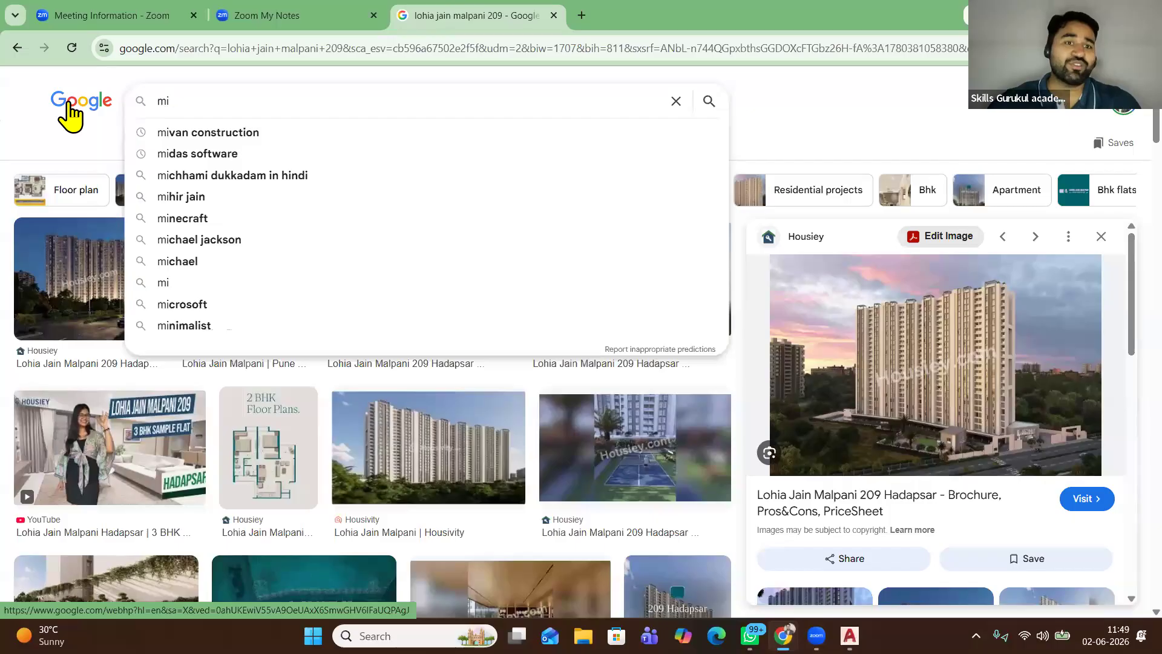
{"action": "left_click", "coordinate": [297, 134]}
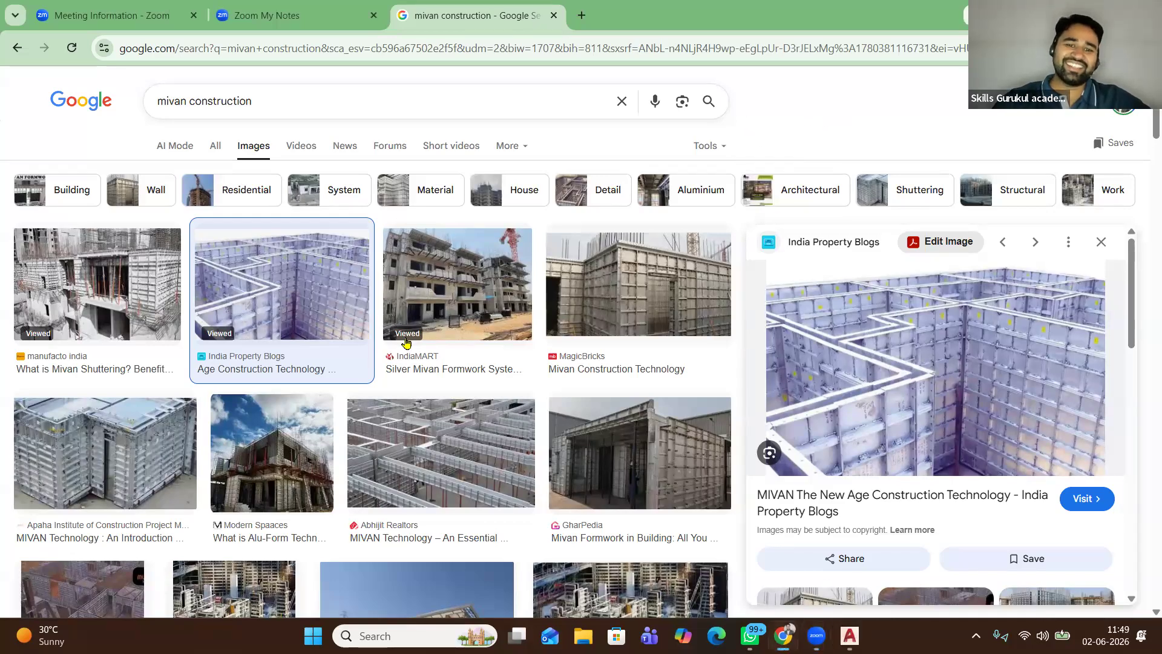
{"action": "scroll", "coordinate": [407, 348], "scroll_direction": "down", "scroll_amount": 6}
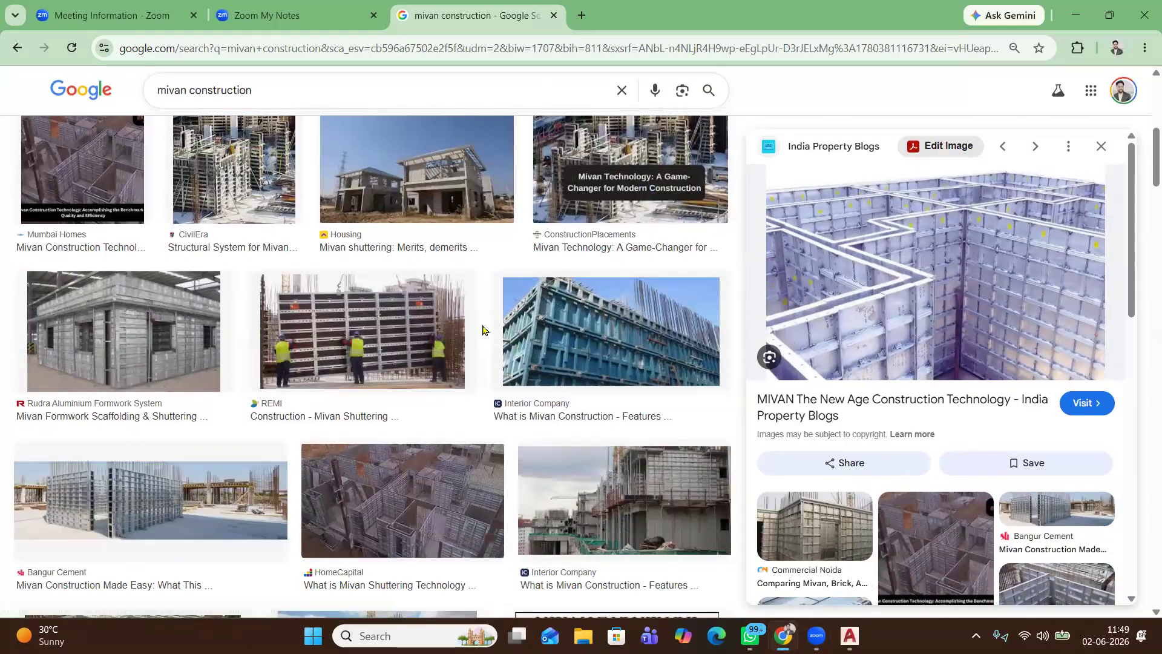
{"action": "scroll", "coordinate": [483, 332], "scroll_direction": "down", "scroll_amount": 2}
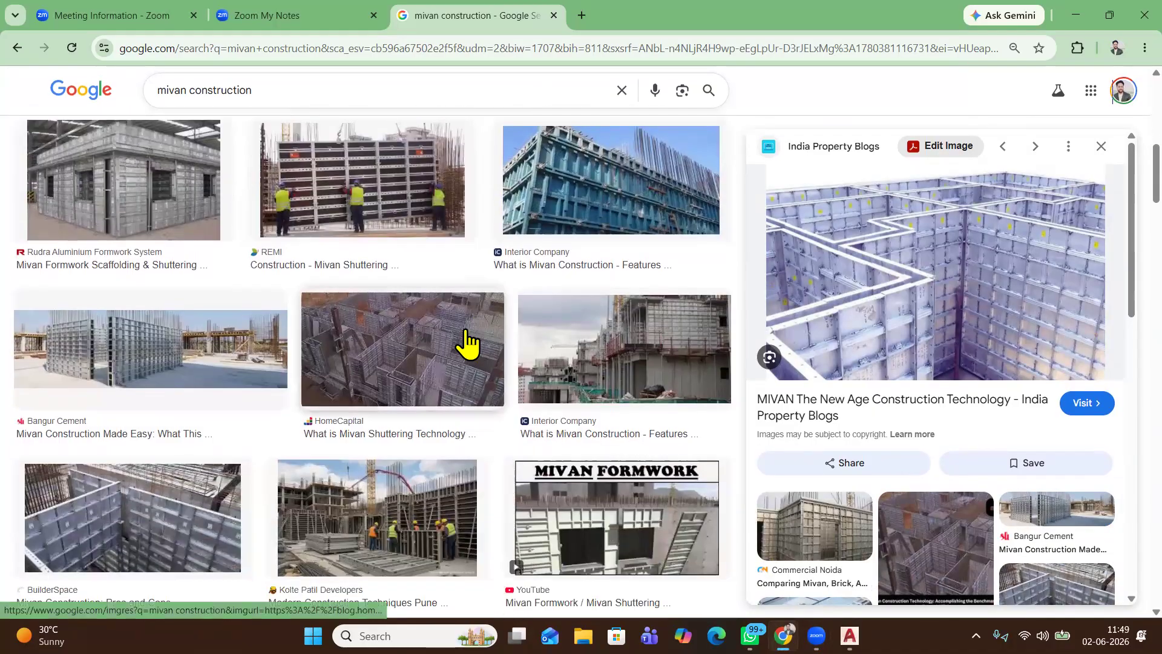
{"action": "scroll", "coordinate": [460, 346], "scroll_direction": "down", "scroll_amount": 2}
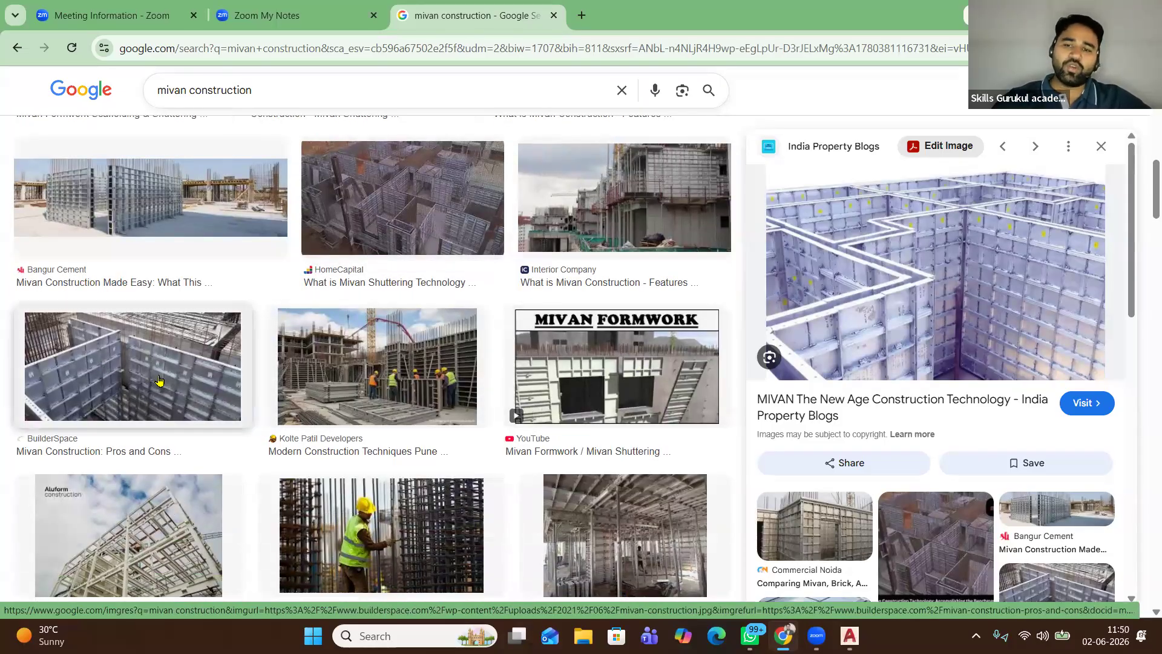
{"action": "scroll", "coordinate": [200, 321], "scroll_direction": "down", "scroll_amount": 3}
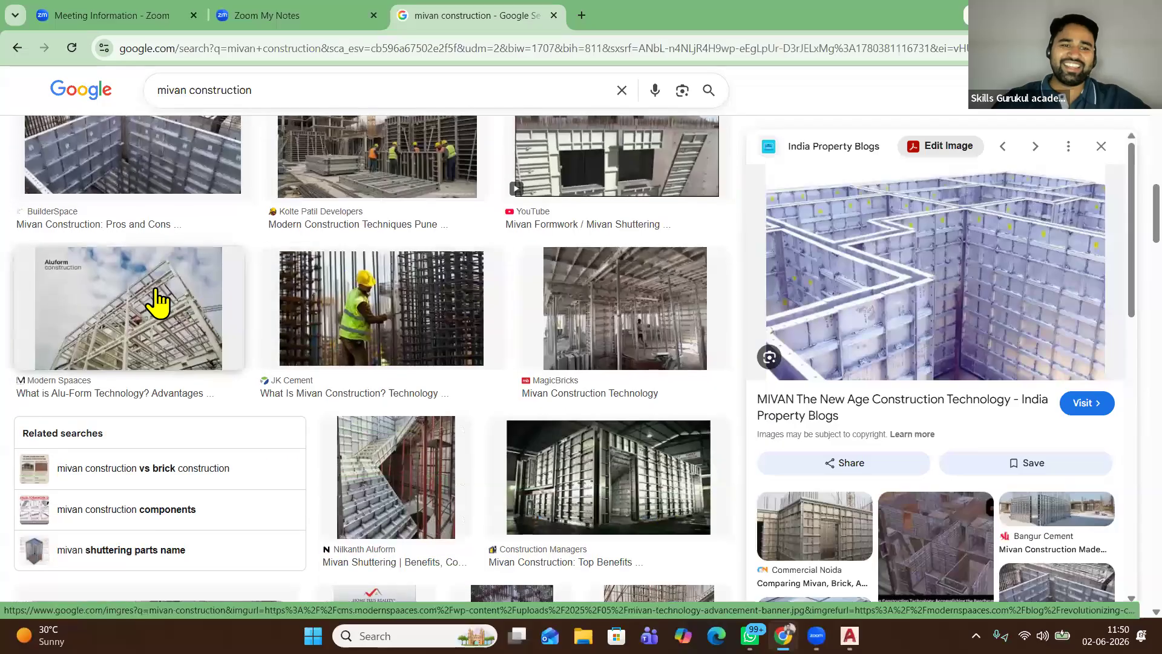
{"action": "scroll", "coordinate": [384, 371], "scroll_direction": "down", "scroll_amount": 4}
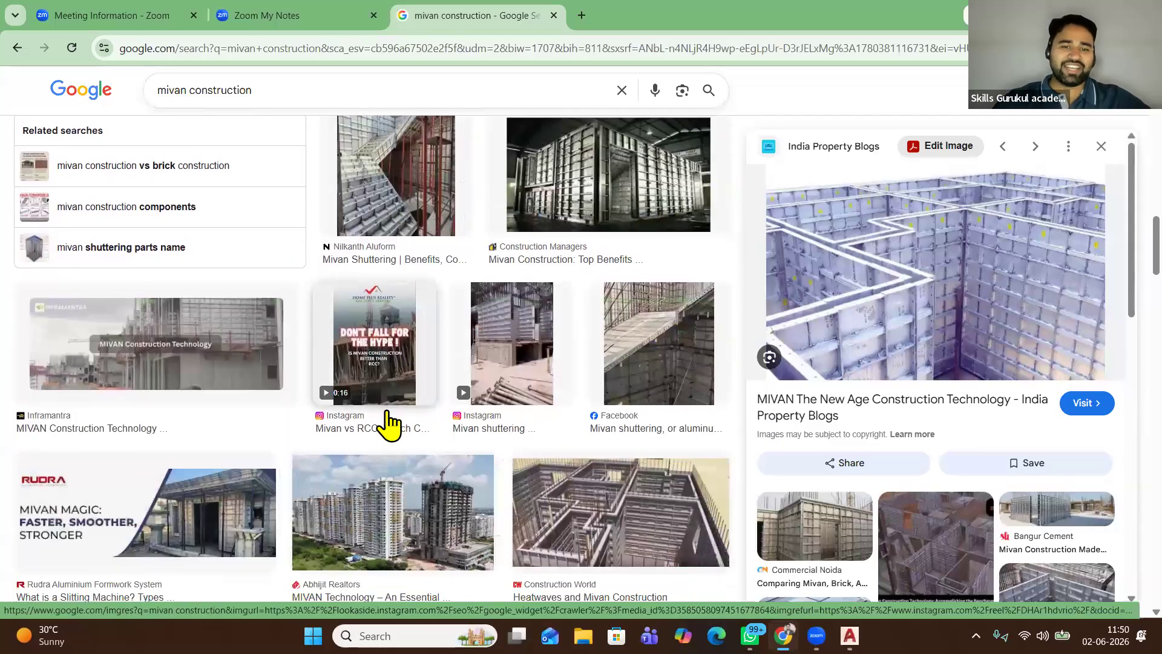
{"action": "left_click", "coordinate": [397, 492]}
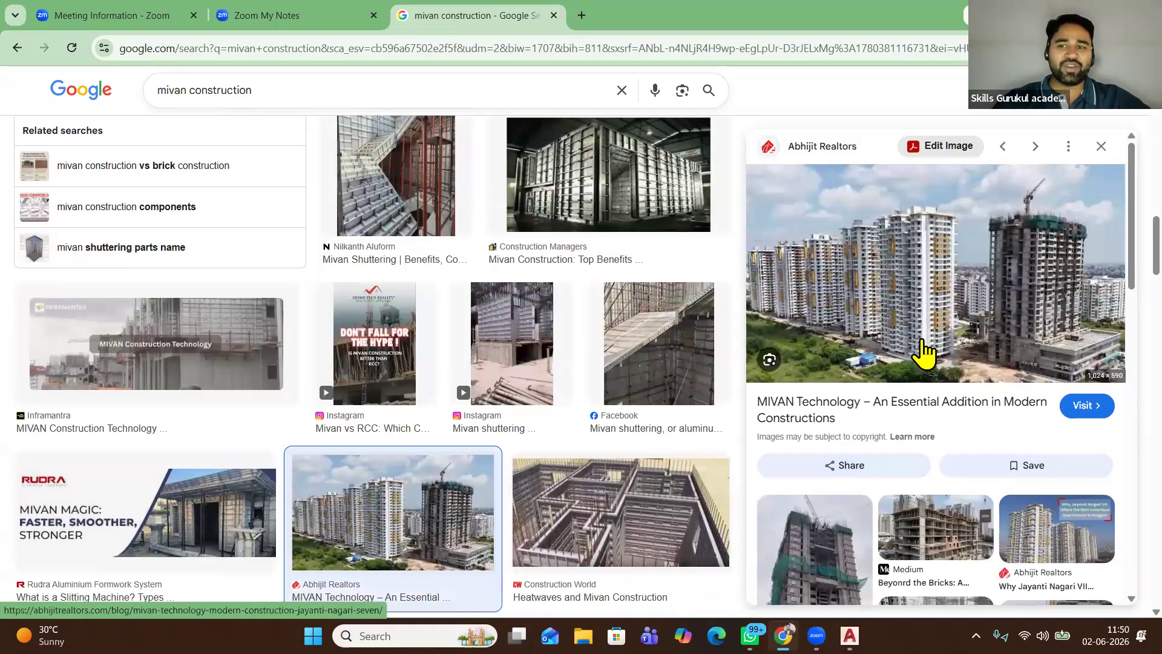
Preview the Decorchamp Mivan shuttering building photo
{"action": "scroll", "coordinate": [623, 418], "scroll_direction": "down", "scroll_amount": 1}
{"action": "scroll", "coordinate": [623, 417], "scroll_direction": "down", "scroll_amount": 3}
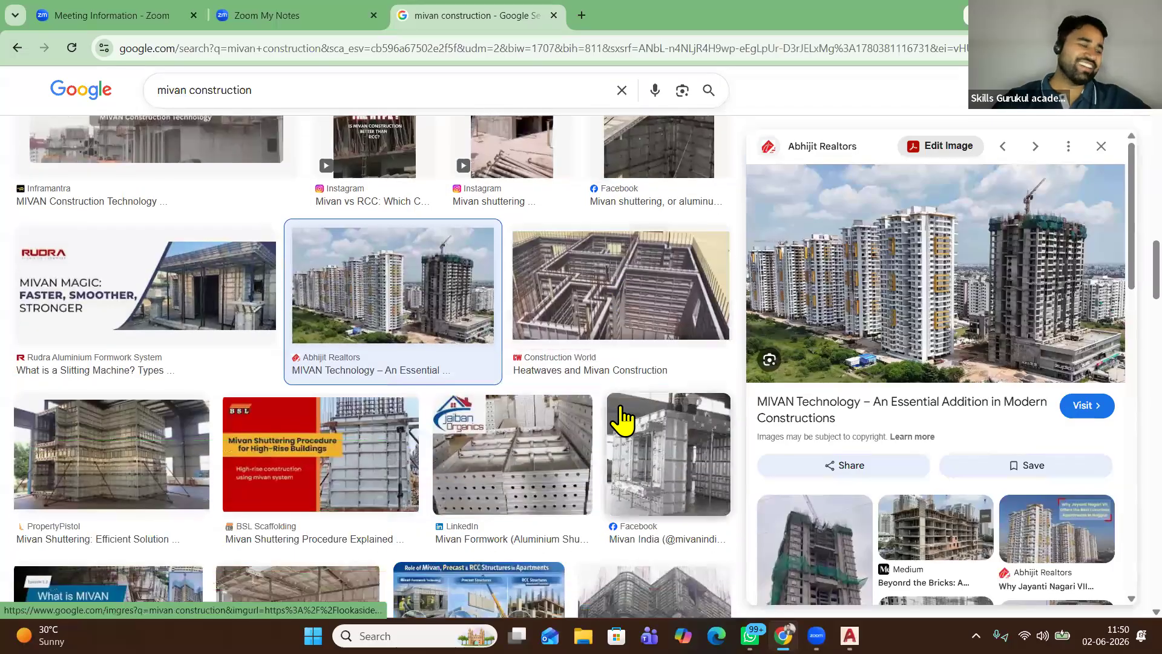
{"action": "scroll", "coordinate": [622, 417], "scroll_direction": "down", "scroll_amount": 2}
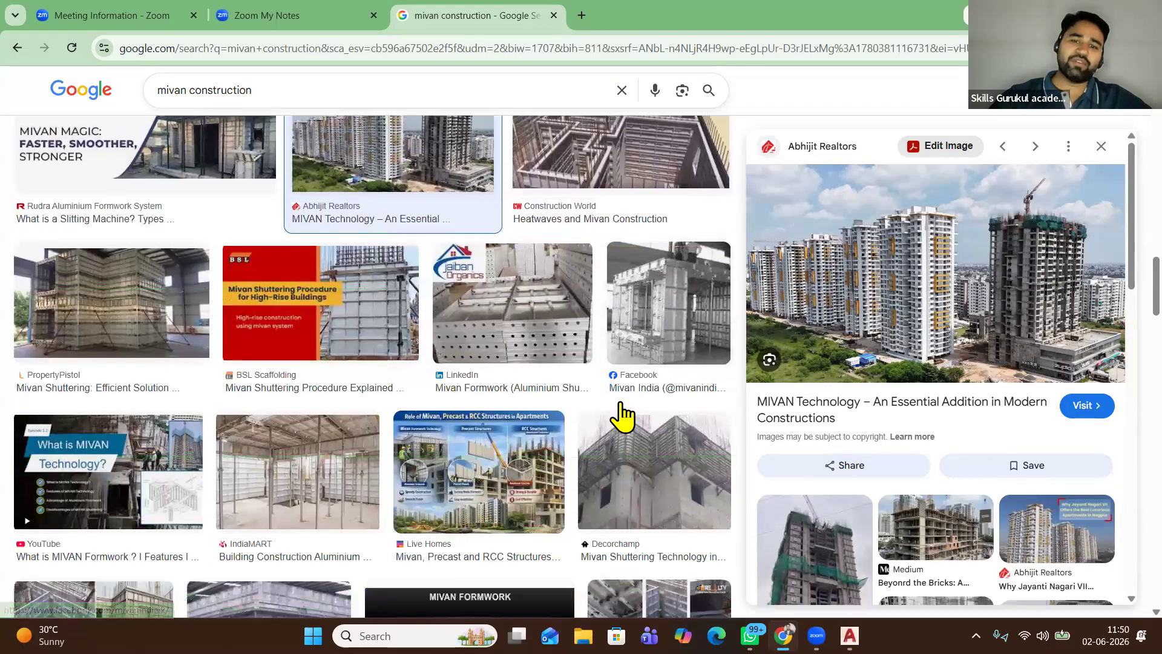
{"action": "scroll", "coordinate": [622, 418], "scroll_direction": "down", "scroll_amount": 1}
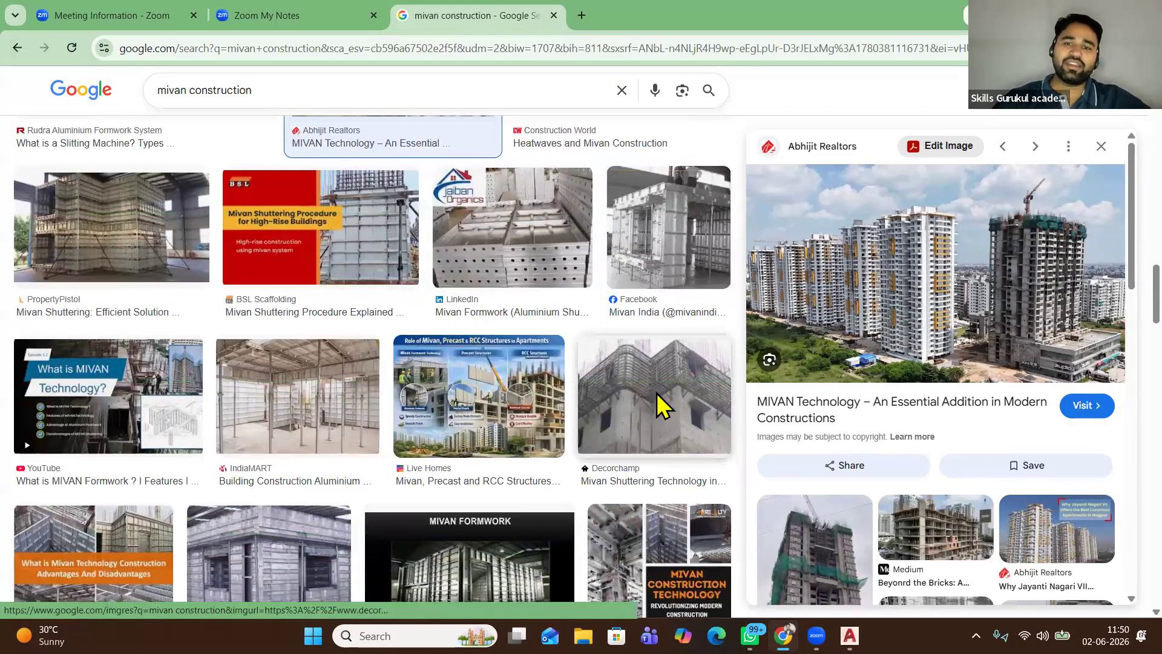
{"action": "left_click", "coordinate": [662, 393]}
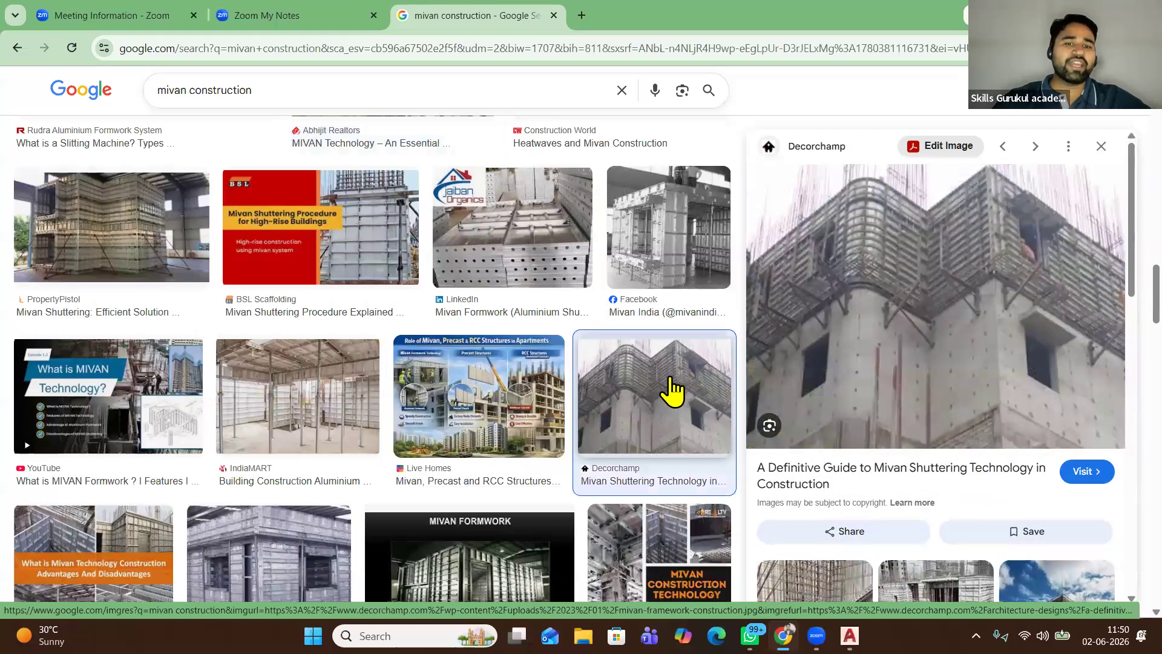
{"action": "scroll", "coordinate": [446, 394], "scroll_direction": "down", "scroll_amount": 4}
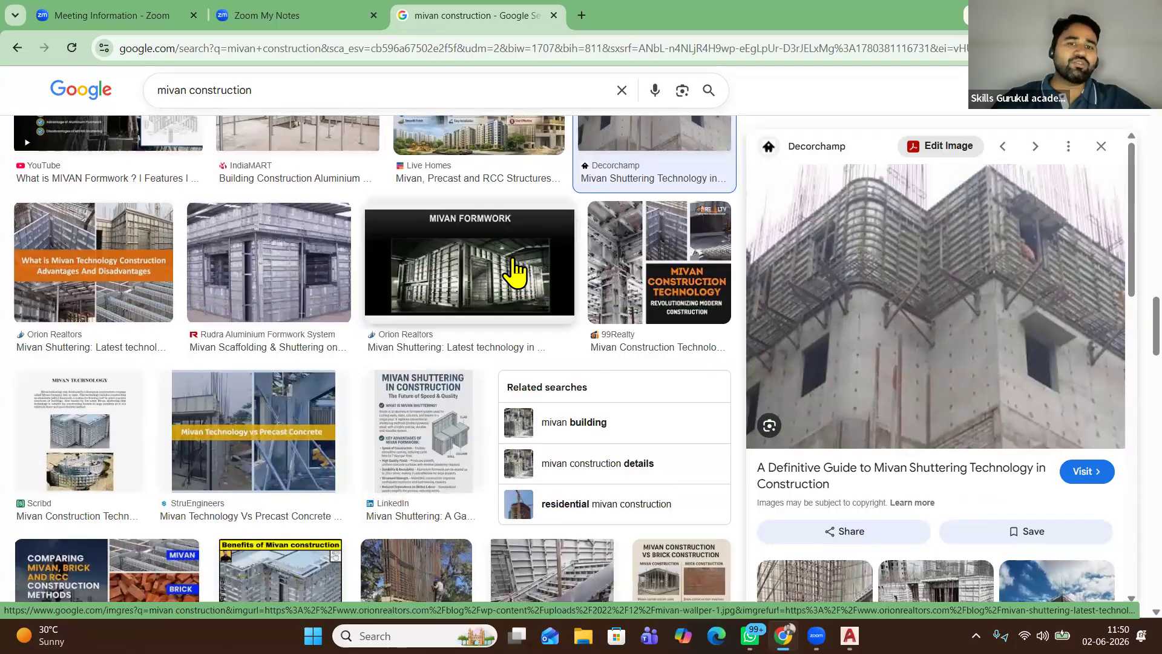
Preview the Orion Realtors MIVAN formwork, Benefits of Mivan construction, and Economic Times images
{"action": "left_click", "coordinate": [507, 280]}
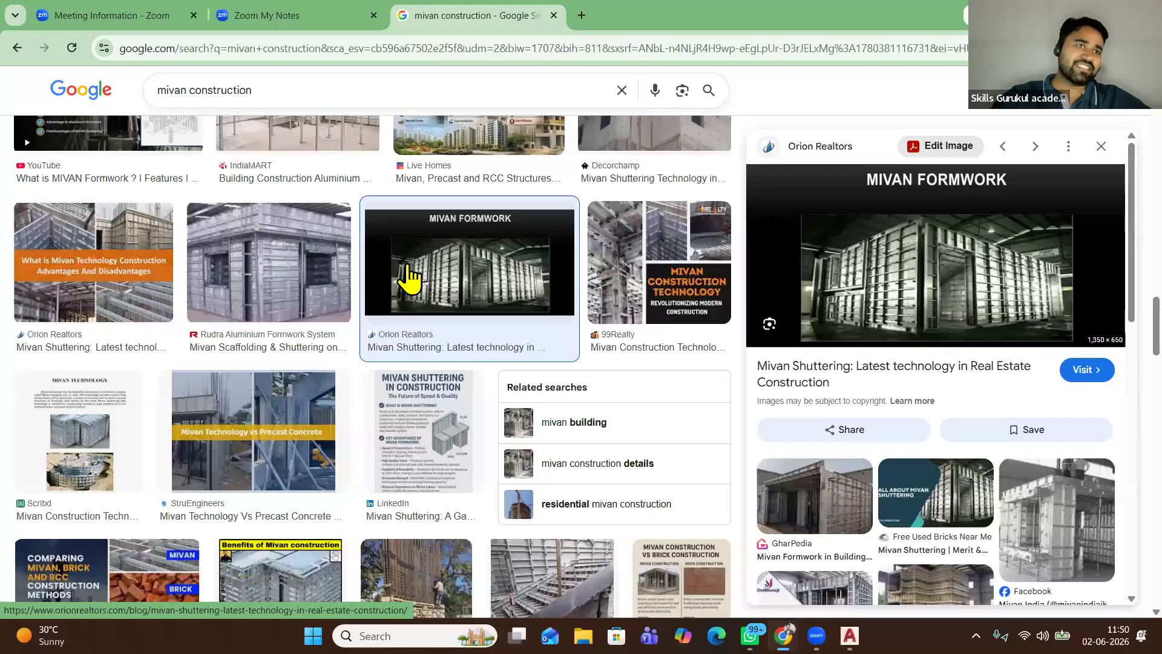
{"action": "scroll", "coordinate": [412, 261], "scroll_direction": "down", "scroll_amount": 3}
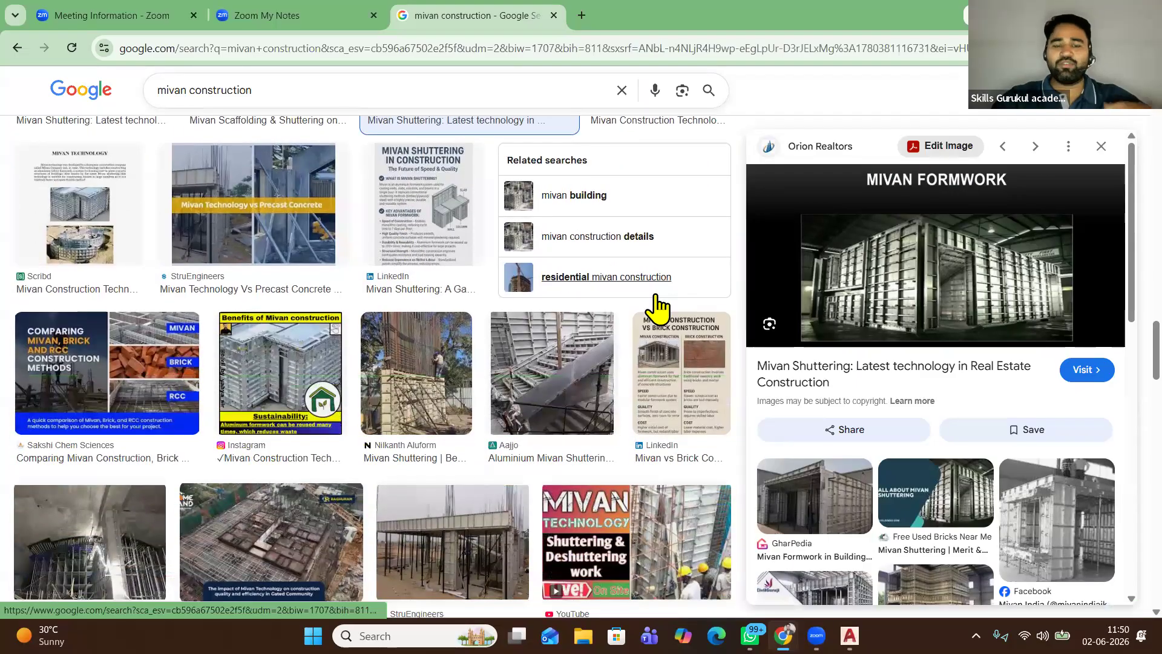
{"action": "left_click", "coordinate": [267, 382]}
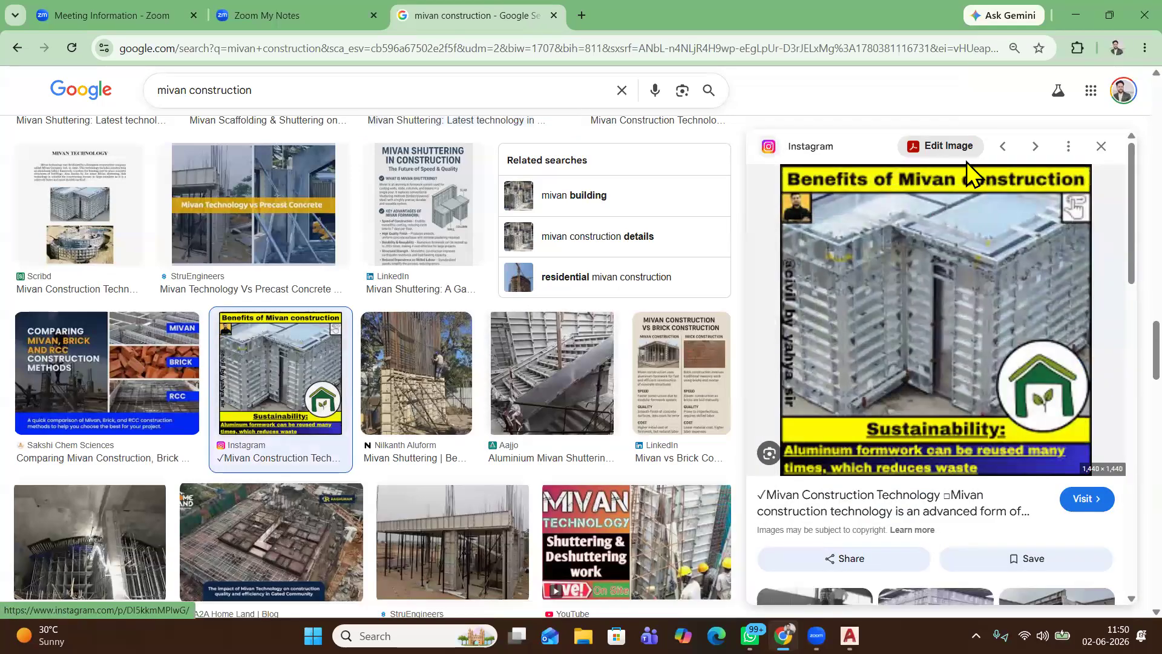
{"action": "scroll", "coordinate": [246, 418], "scroll_direction": "down", "scroll_amount": 2}
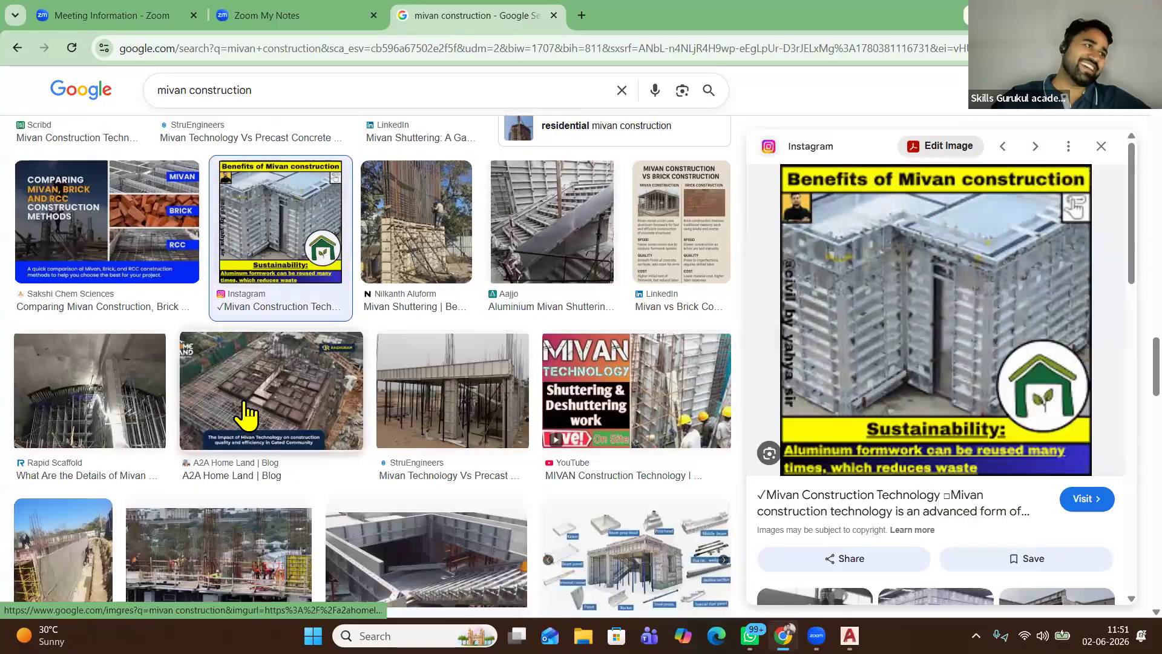
{"action": "scroll", "coordinate": [246, 418], "scroll_direction": "down", "scroll_amount": 3}
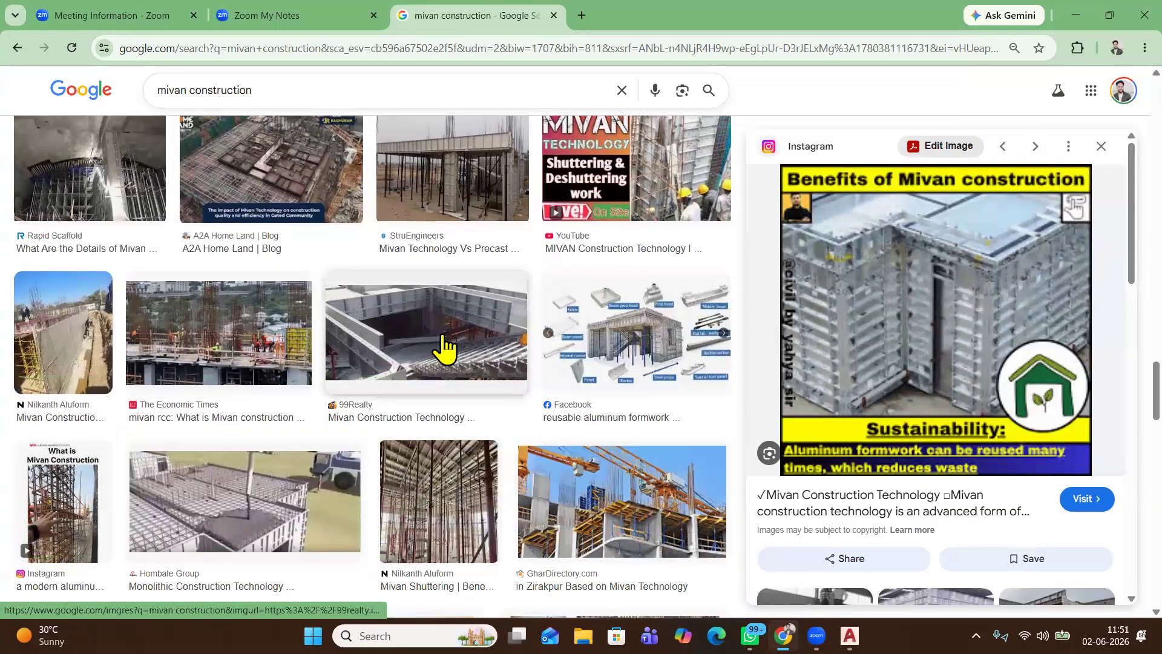
{"action": "left_click", "coordinate": [215, 331]}
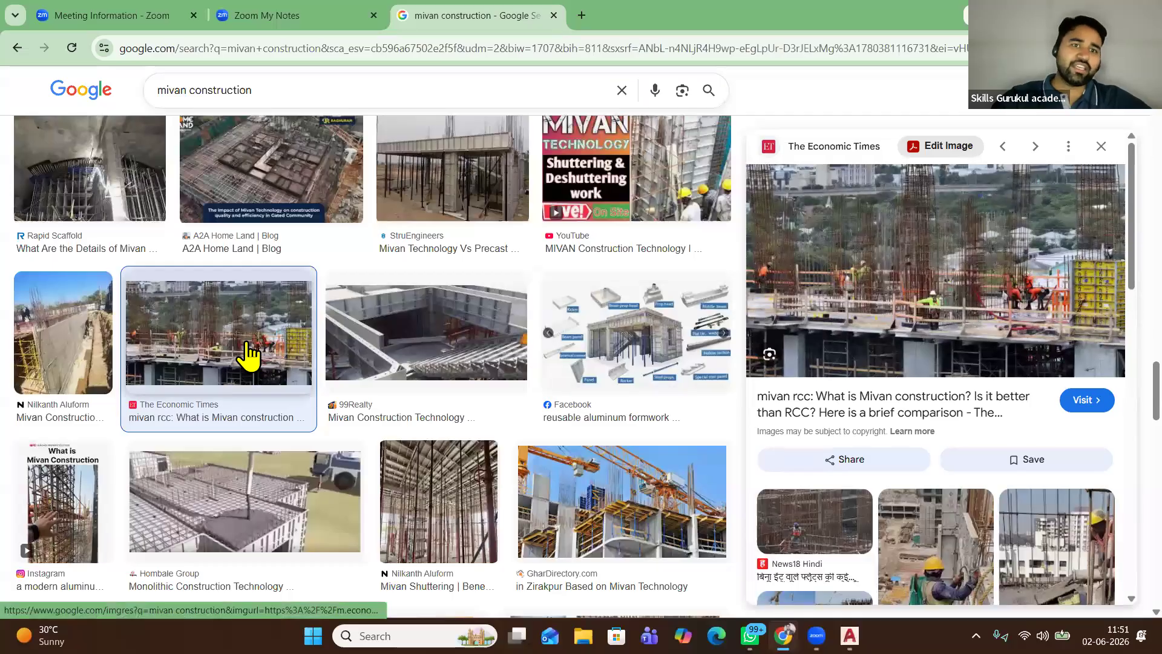
Preview the Nilkanth Aluform shuttering photo, then the Rudra Aluminium formwork image
{"action": "scroll", "coordinate": [260, 381], "scroll_direction": "up", "scroll_amount": 3}
{"action": "scroll", "coordinate": [261, 399], "scroll_direction": "up", "scroll_amount": 1}
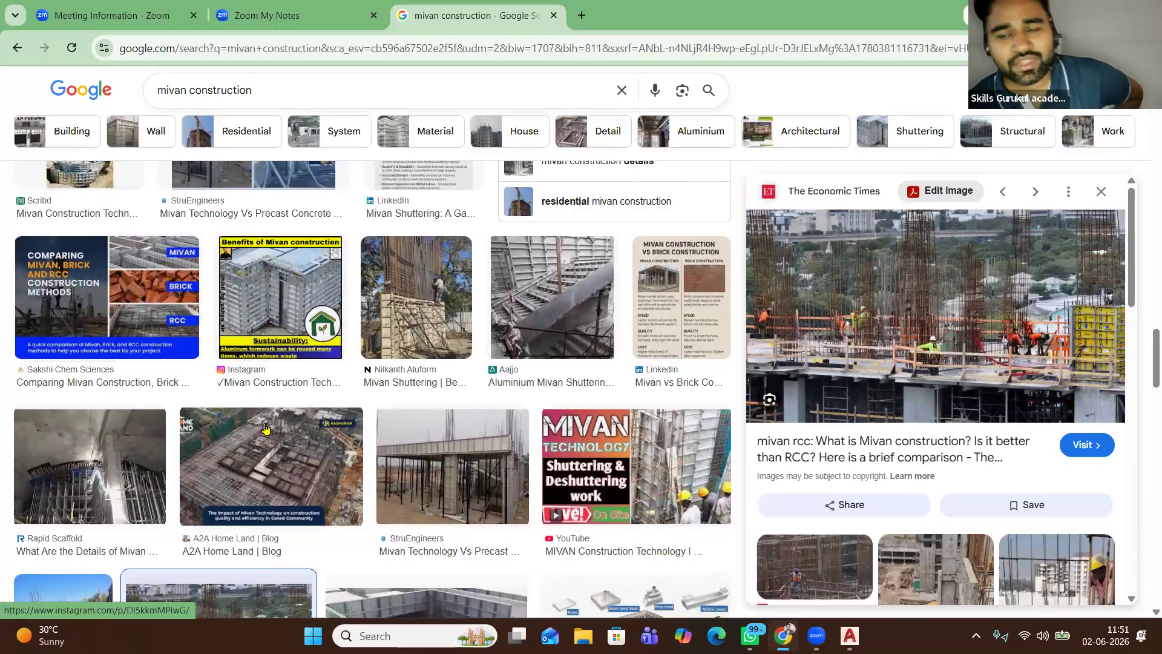
{"action": "scroll", "coordinate": [442, 375], "scroll_direction": "up", "scroll_amount": 4}
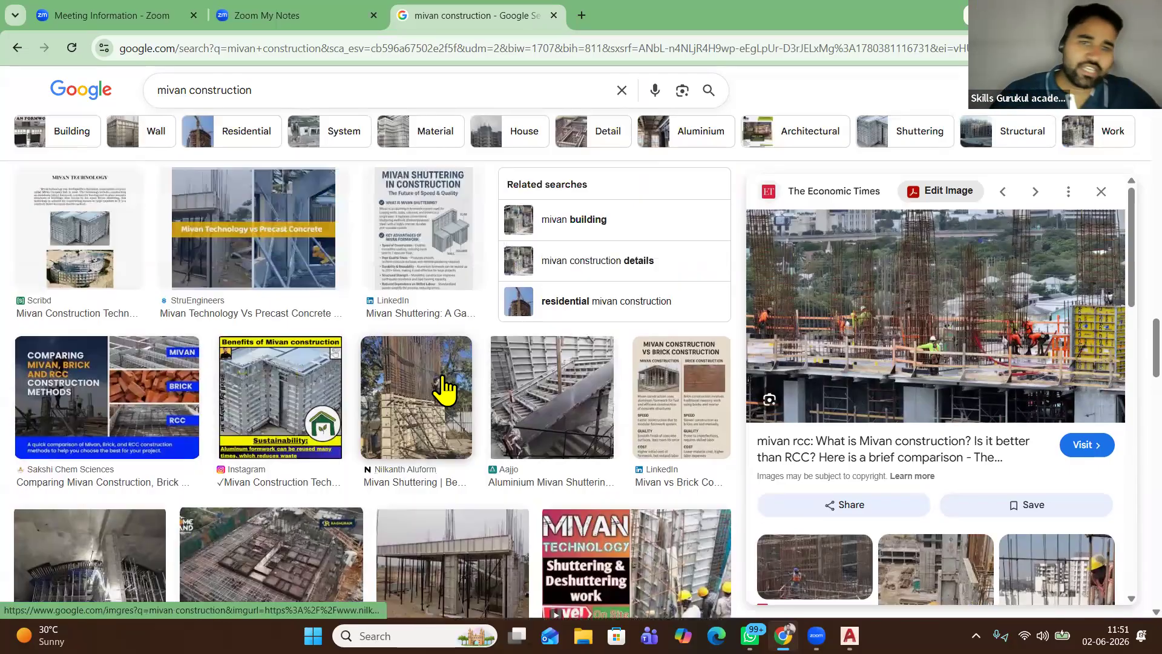
{"action": "scroll", "coordinate": [444, 366], "scroll_direction": "down", "scroll_amount": 4}
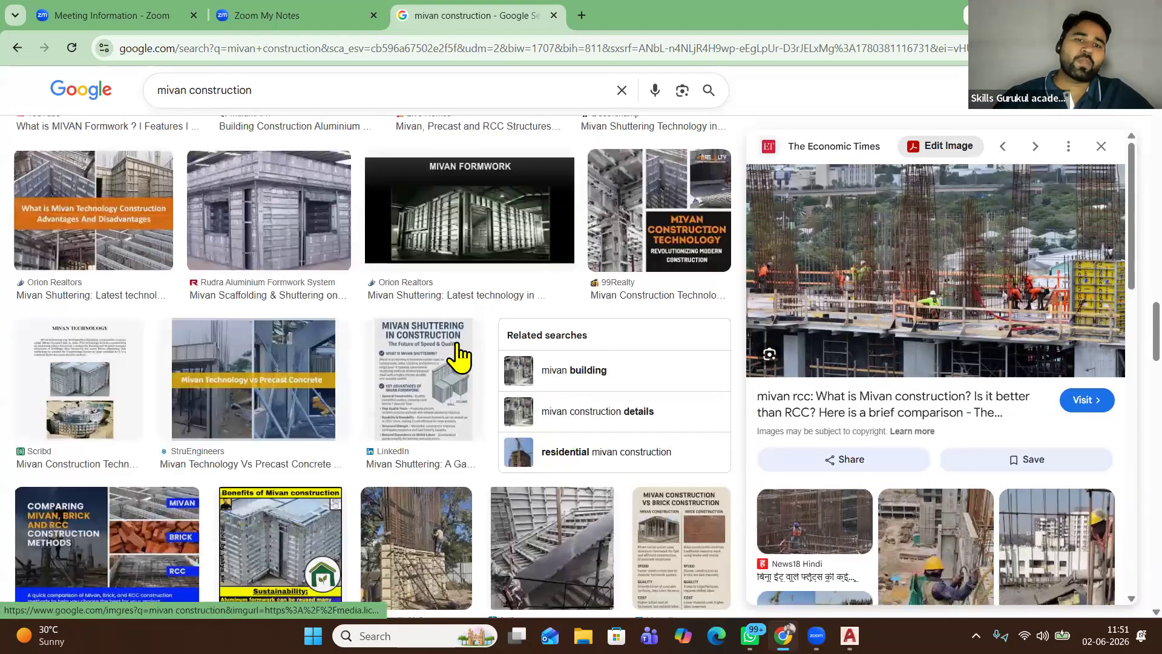
{"action": "left_click", "coordinate": [416, 372]}
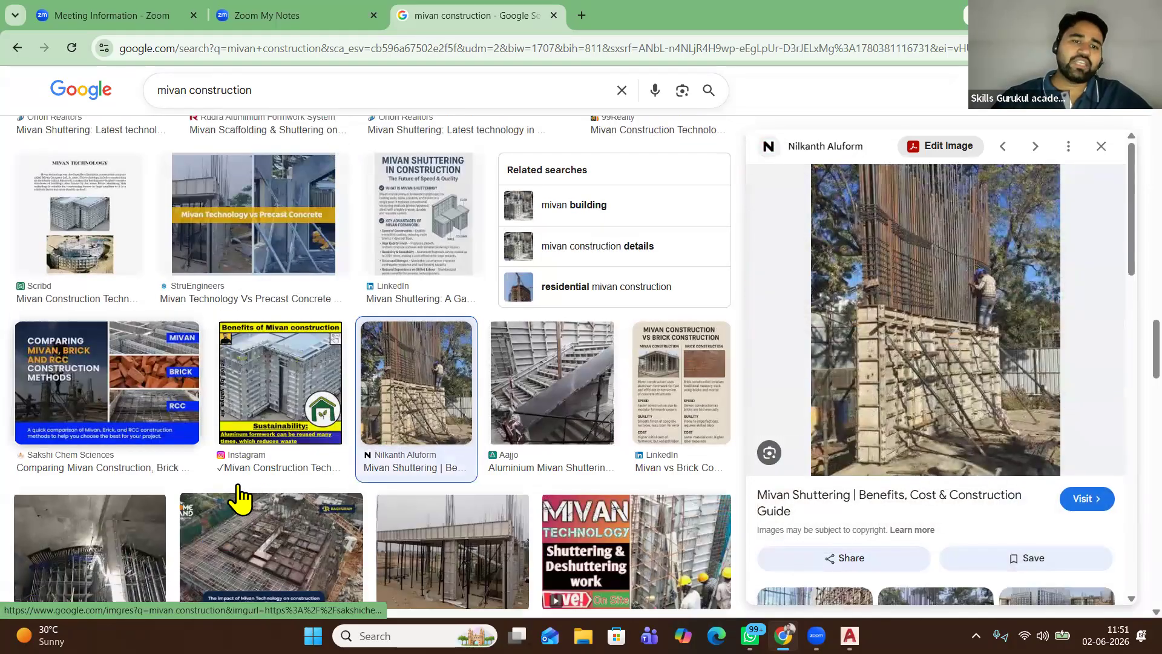
{"action": "scroll", "coordinate": [239, 493], "scroll_direction": "up", "scroll_amount": 5}
{"action": "scroll", "coordinate": [941, 428], "scroll_direction": "up", "scroll_amount": 3}
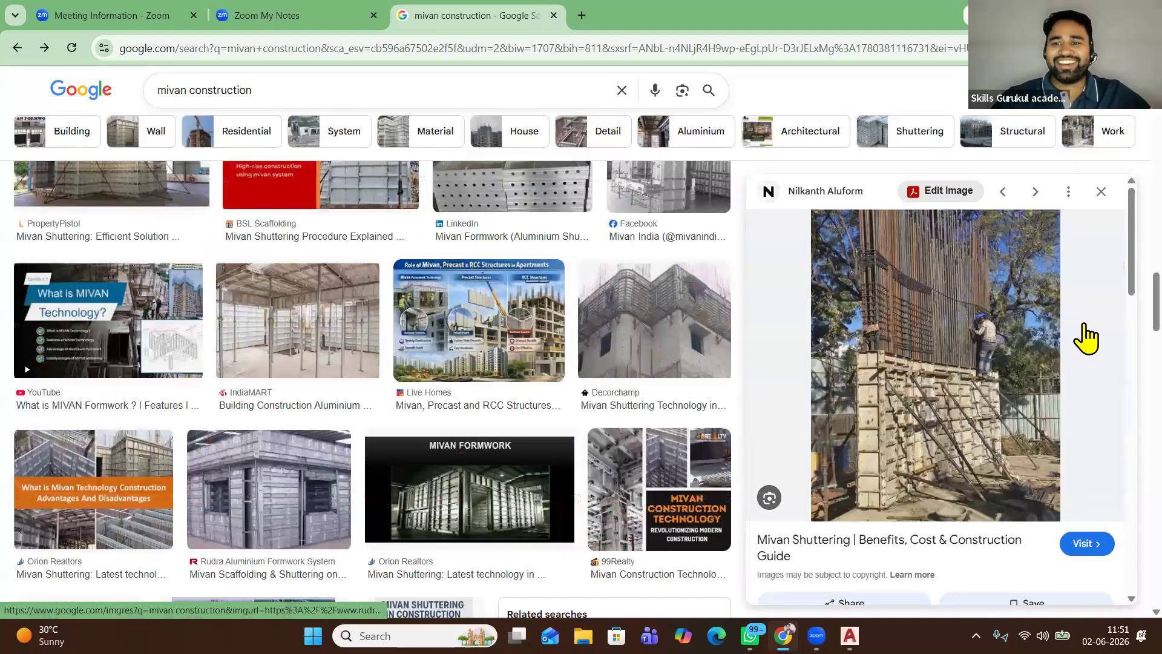
{"action": "key", "text": "Left"}
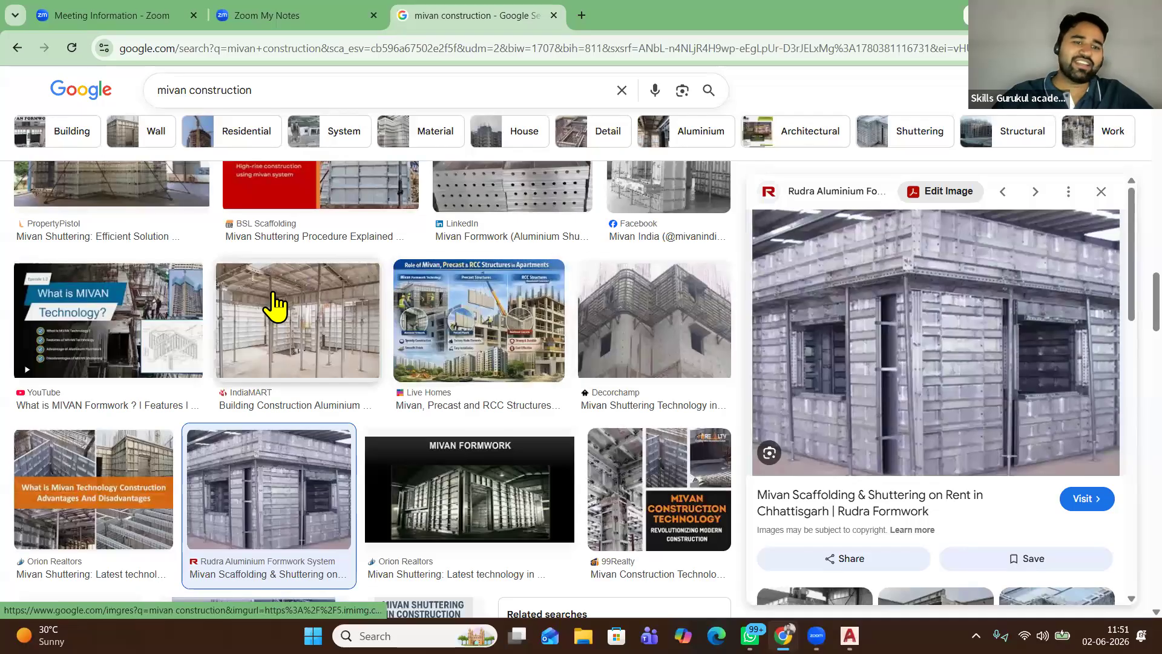
Preview the India Property Blogs, Apaha and blue formwork images, then minimize Chrome
{"action": "scroll", "coordinate": [275, 305], "scroll_direction": "up", "scroll_amount": 1}
{"action": "scroll", "coordinate": [275, 306], "scroll_direction": "up", "scroll_amount": 4}
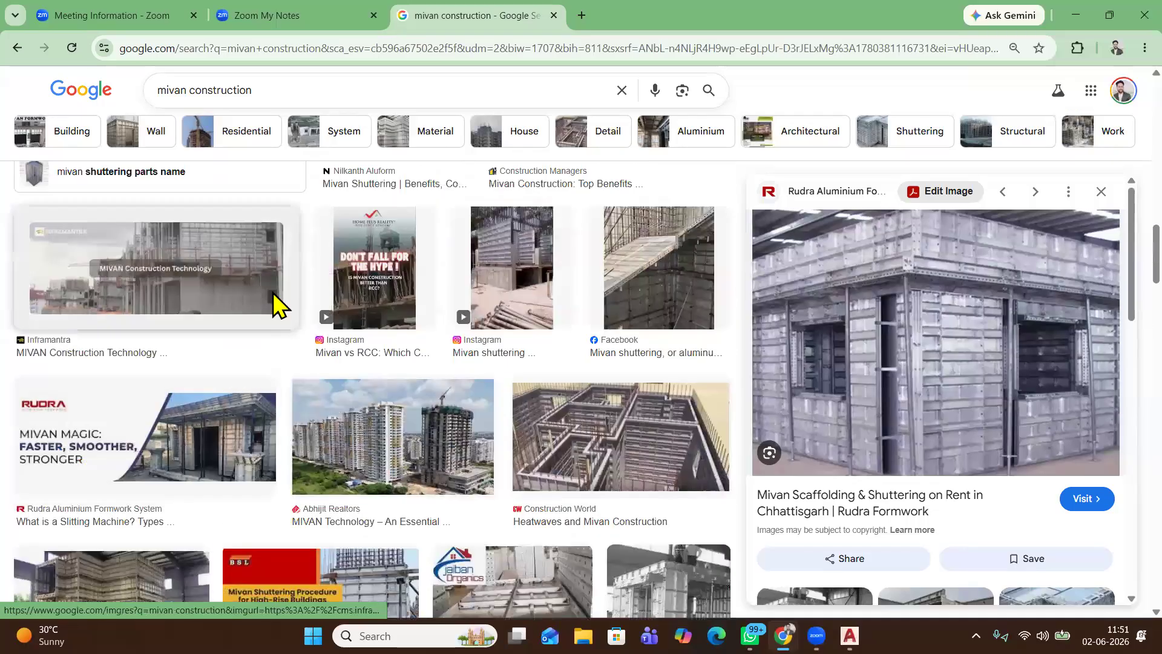
{"action": "scroll", "coordinate": [326, 318], "scroll_direction": "up", "scroll_amount": 6}
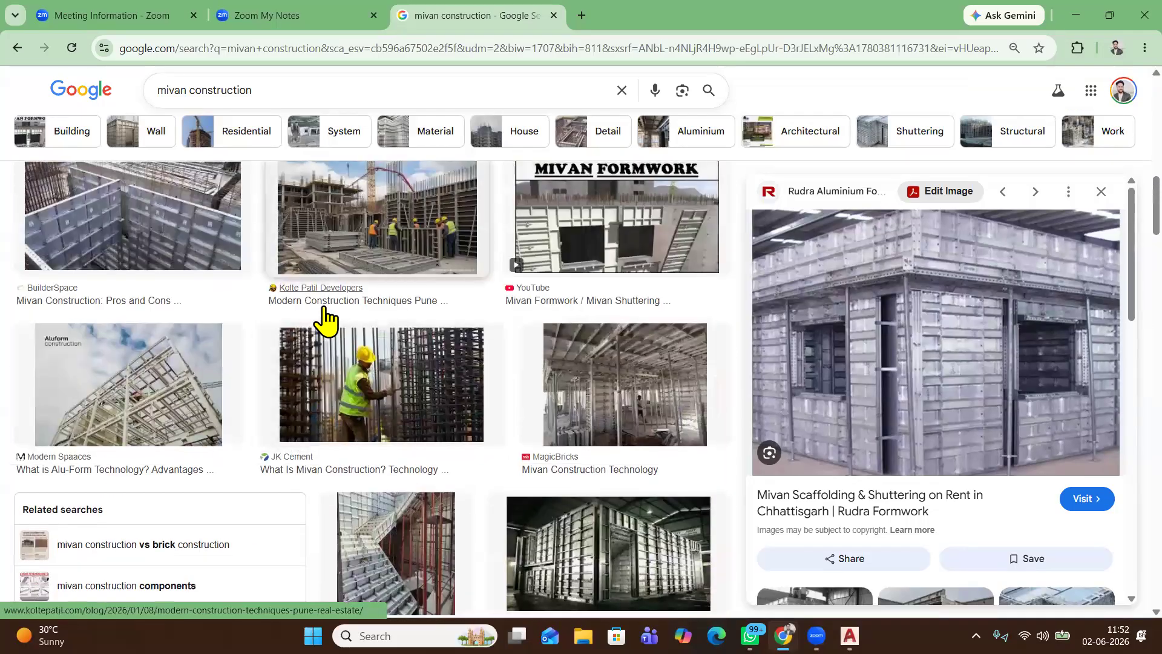
{"action": "scroll", "coordinate": [325, 318], "scroll_direction": "up", "scroll_amount": 5}
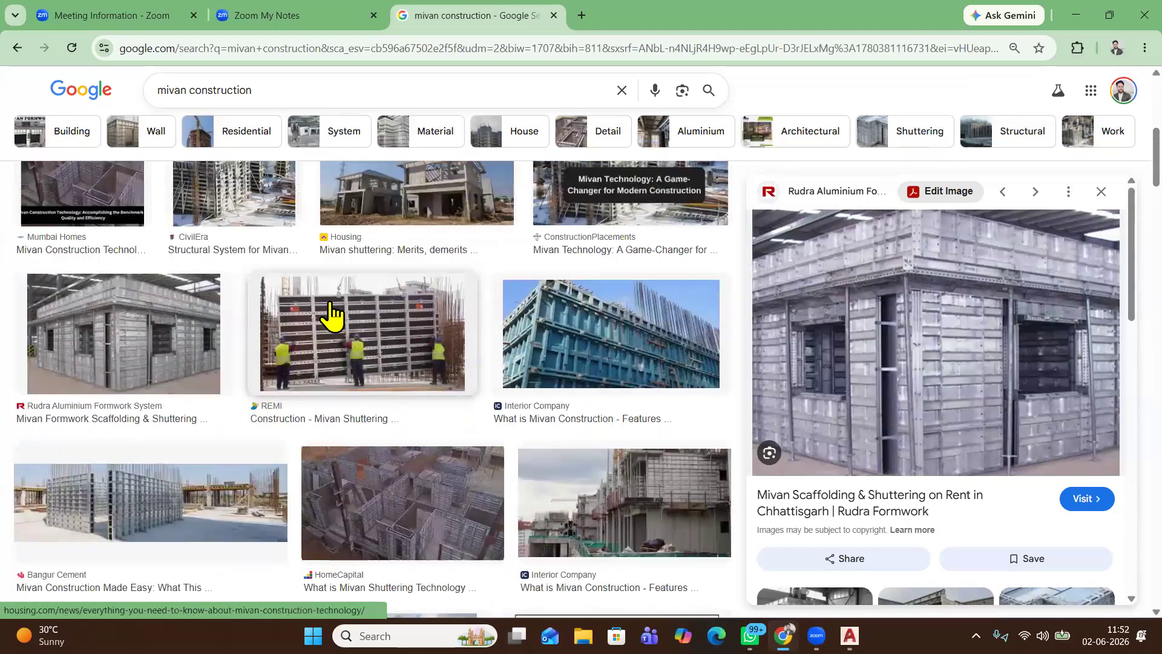
{"action": "scroll", "coordinate": [289, 282], "scroll_direction": "up", "scroll_amount": 5}
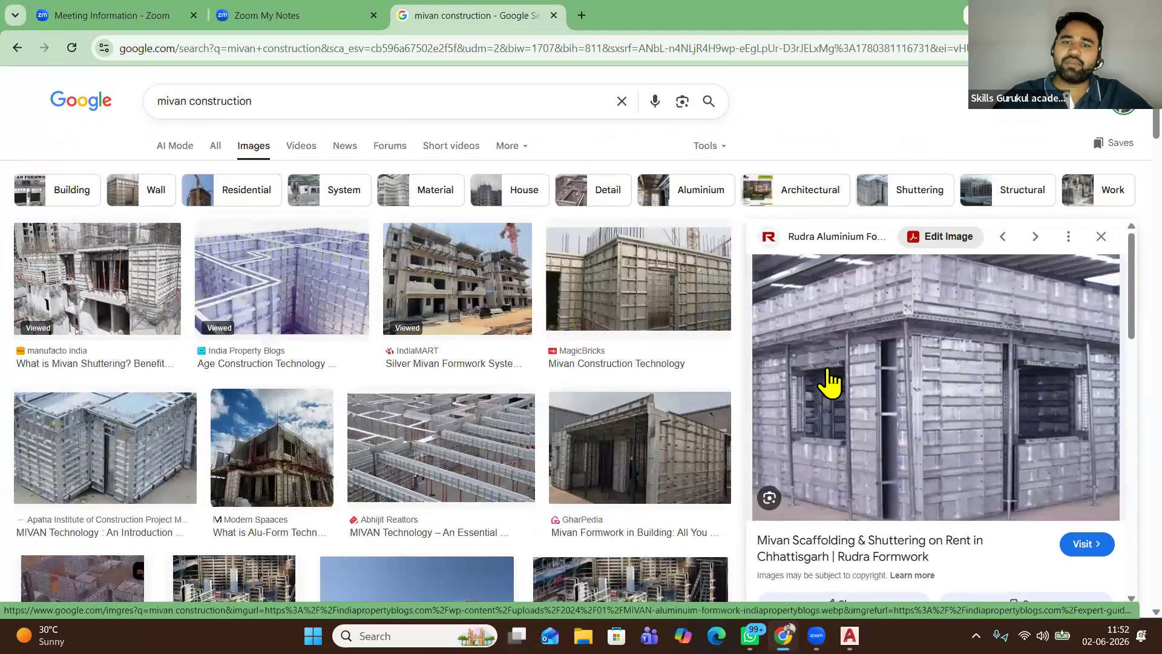
{"action": "left_click", "coordinate": [282, 279]}
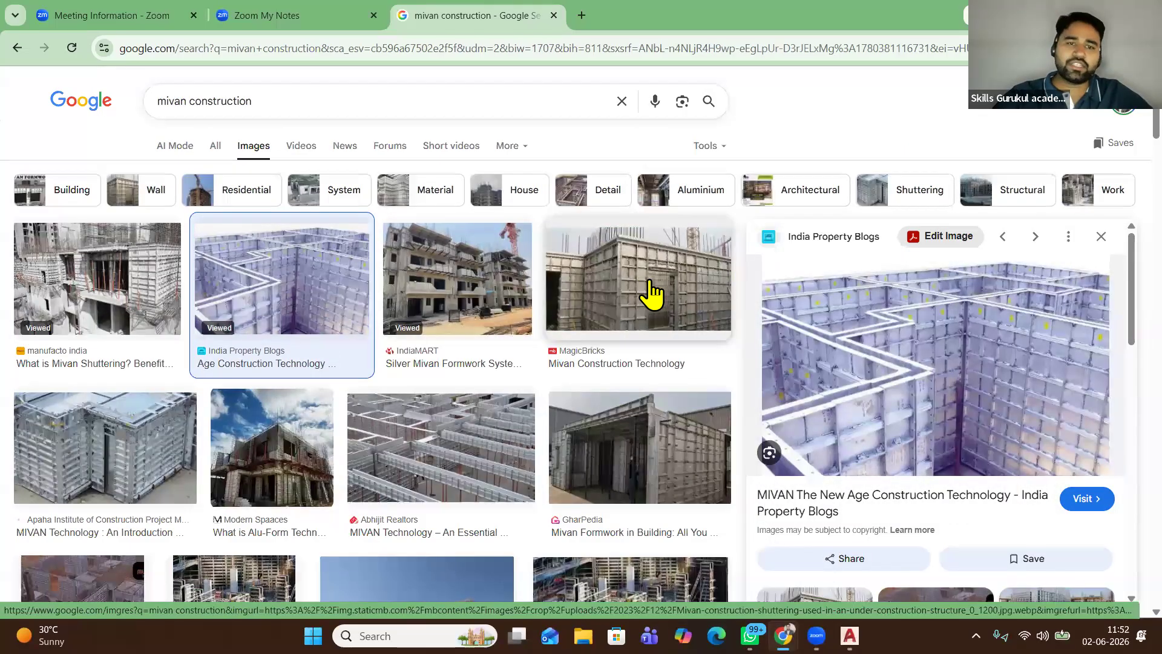
{"action": "scroll", "coordinate": [63, 218], "scroll_direction": "down", "scroll_amount": 2}
{"action": "scroll", "coordinate": [63, 218], "scroll_direction": "down", "scroll_amount": 2}
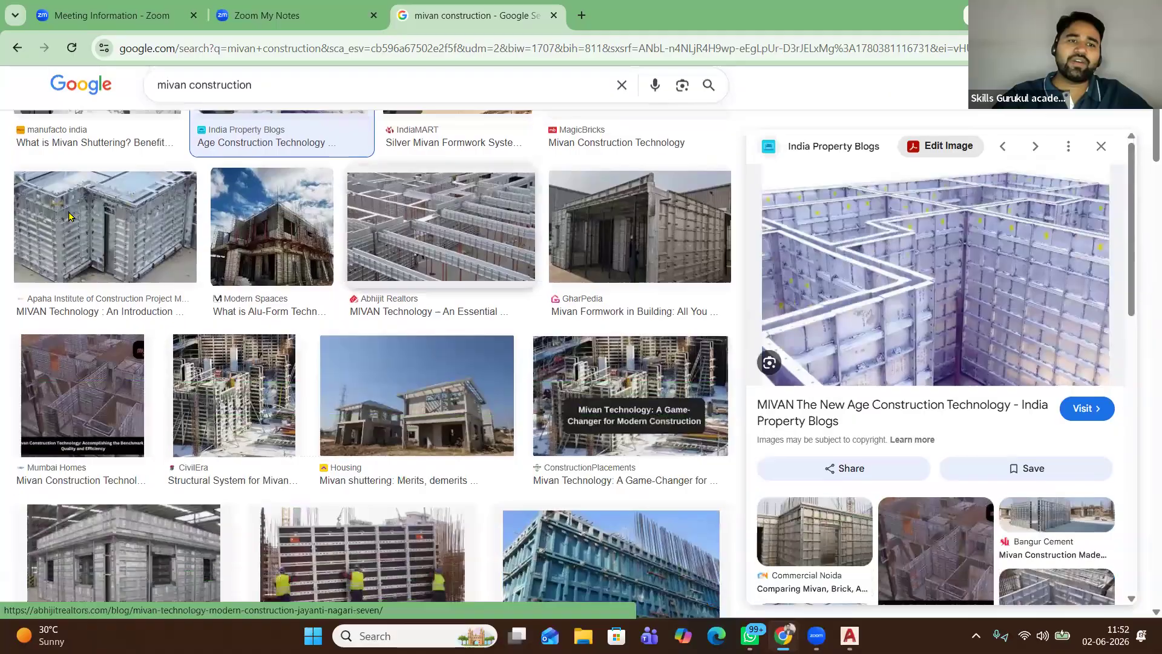
{"action": "left_click", "coordinate": [104, 221]}
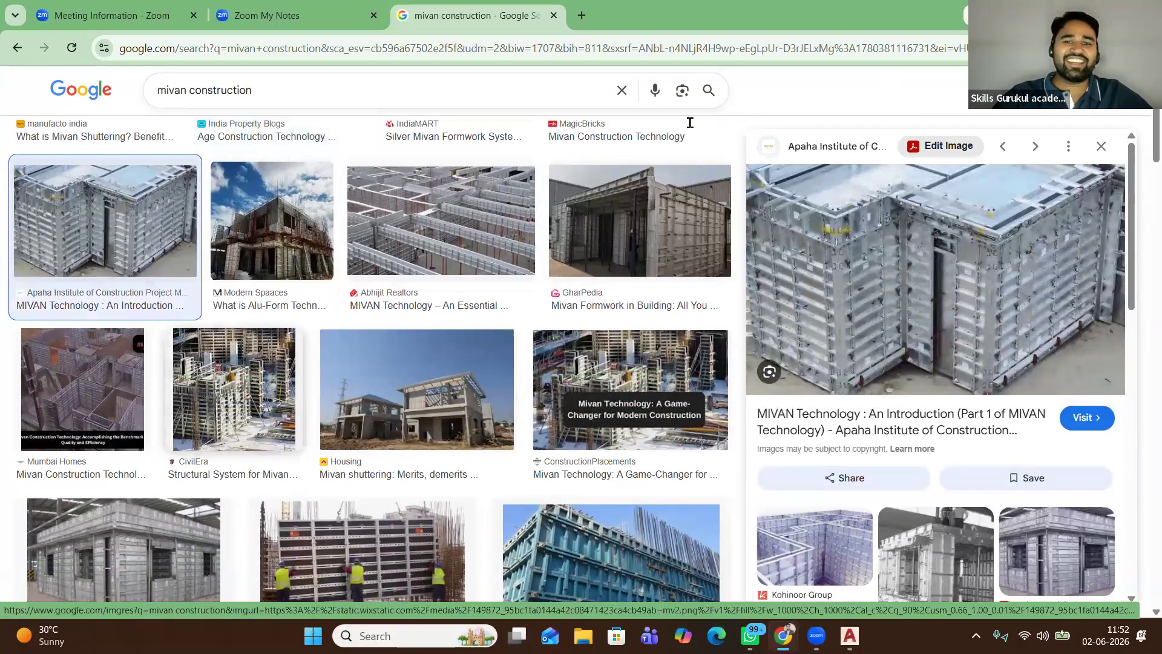
{"action": "scroll", "coordinate": [266, 338], "scroll_direction": "down", "scroll_amount": 1}
{"action": "scroll", "coordinate": [369, 363], "scroll_direction": "down", "scroll_amount": 3}
{"action": "left_click", "coordinate": [611, 254]}
{"action": "key", "text": "super+Down"}
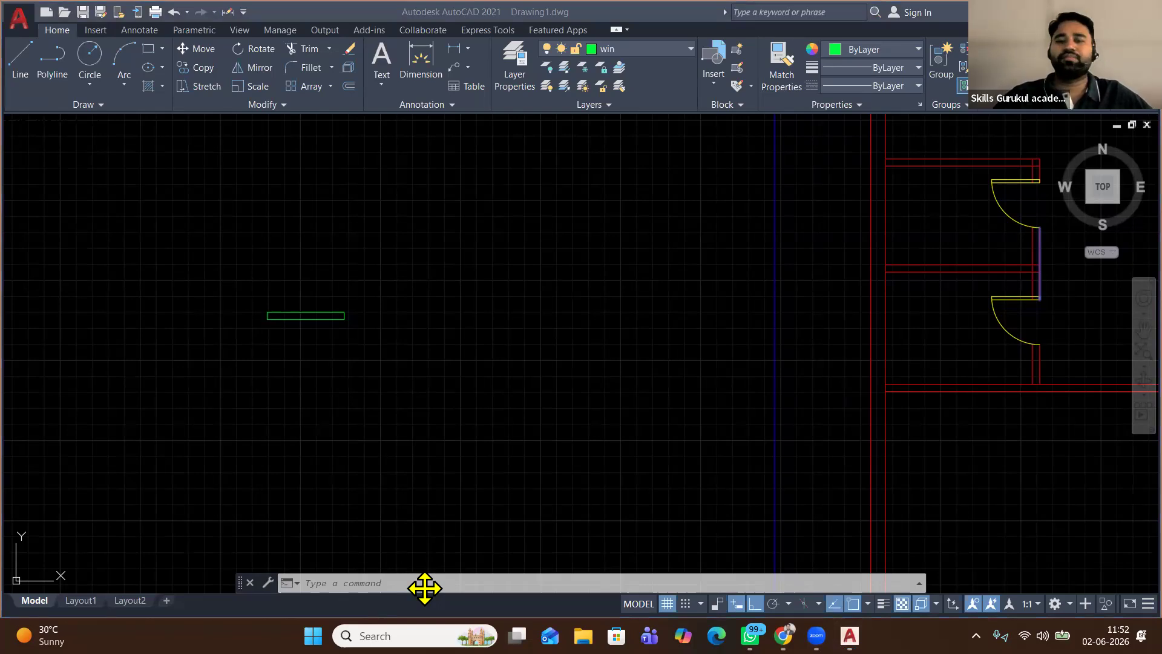
Draw a closed 4' by 9" window rectangle with the LINE tool
{"action": "left_click", "coordinate": [20, 60]}
{"action": "left_click", "coordinate": [435, 320]}
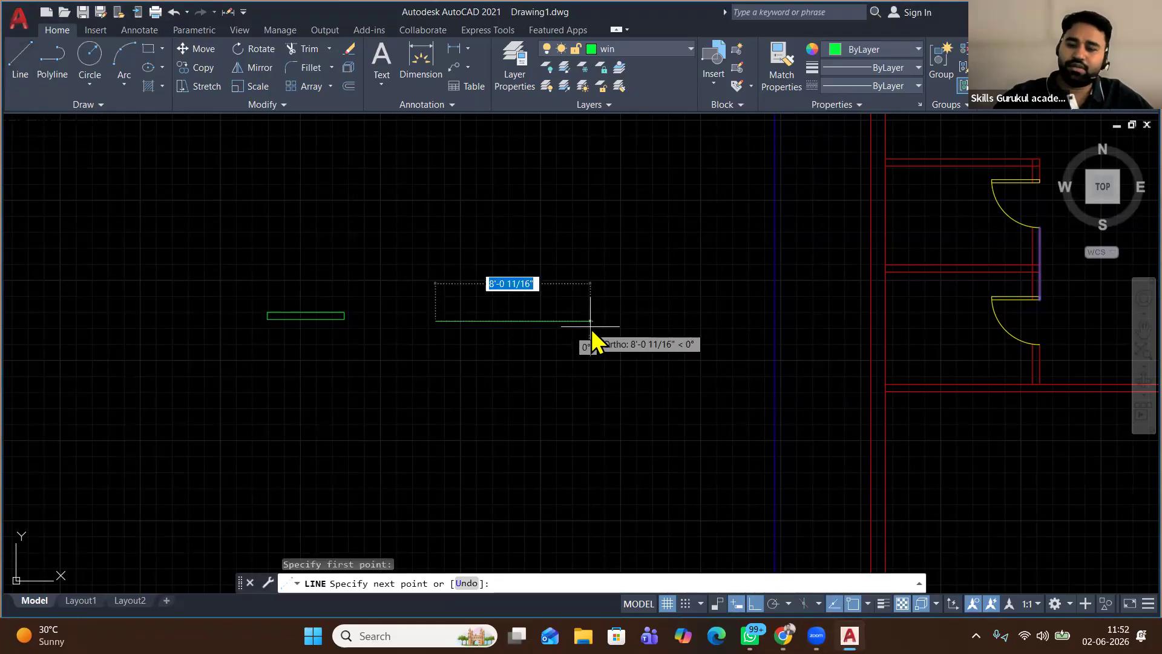
{"action": "type", "text": "4"}
{"action": "key", "text": "Return"}
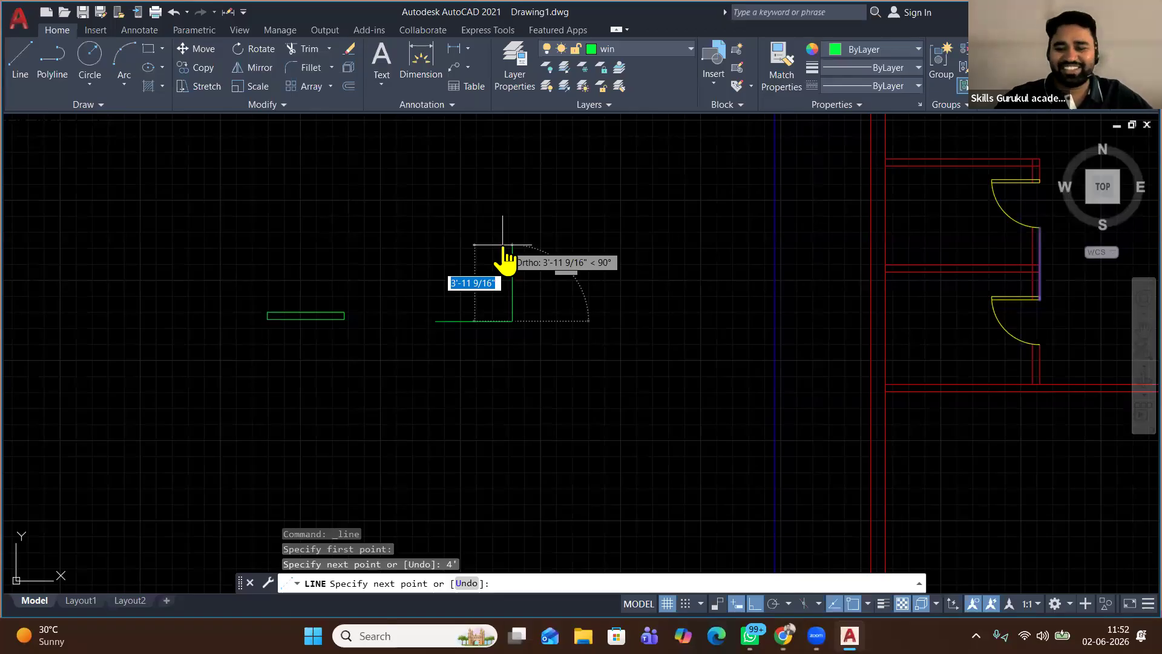
{"action": "type", "text": "9"}
{"action": "key", "text": "Return"}
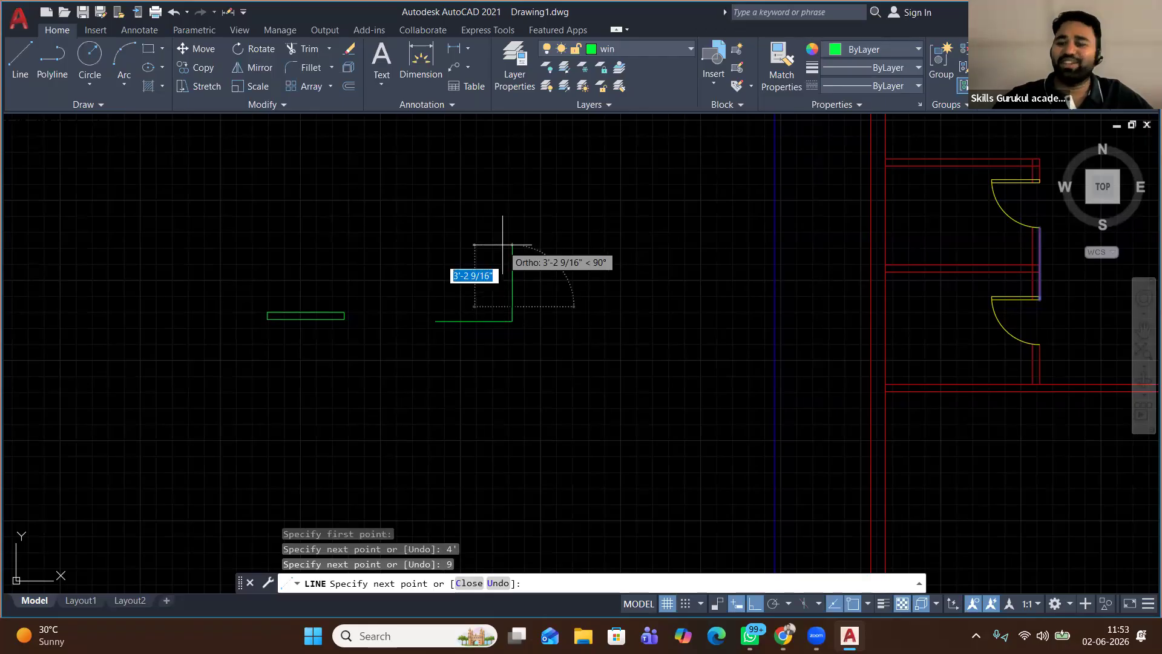
{"action": "scroll", "coordinate": [434, 315], "scroll_direction": "up", "scroll_amount": 2}
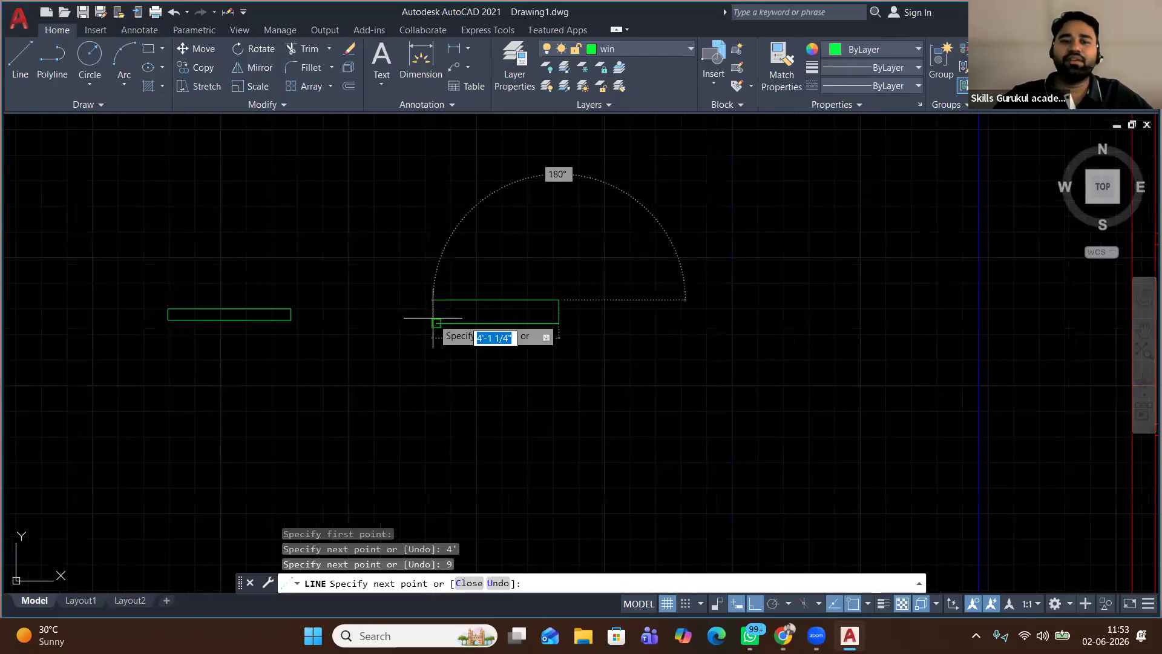
{"action": "left_click", "coordinate": [436, 299]}
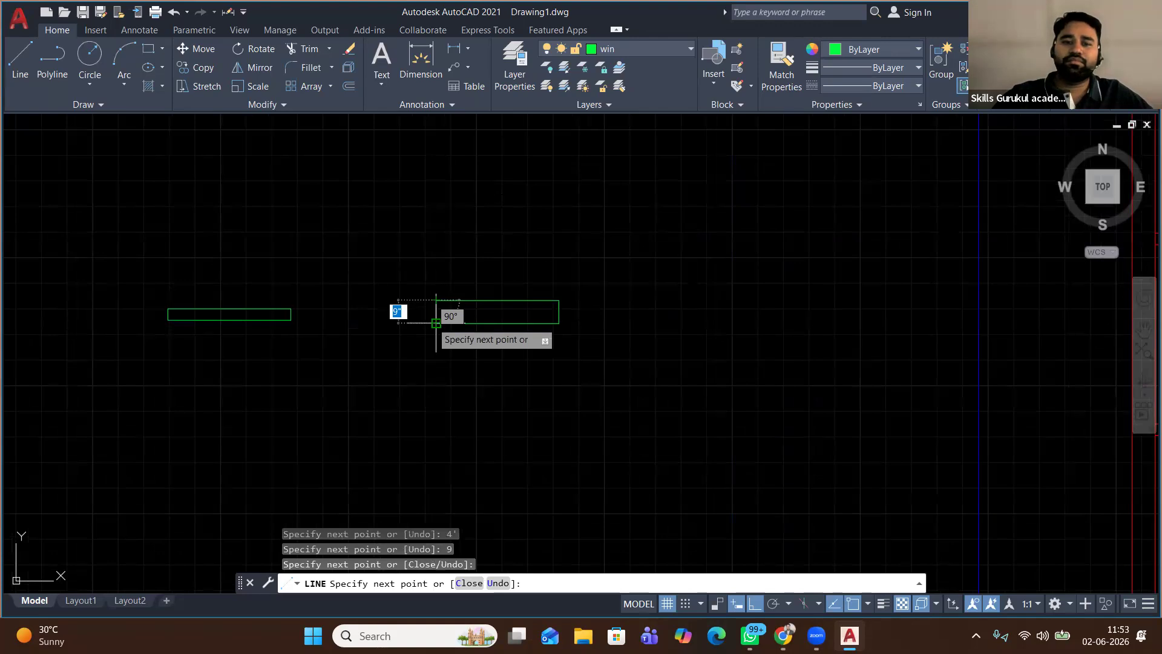
{"action": "left_click", "coordinate": [436, 323]}
{"action": "key", "text": "Return"}
{"action": "key", "text": "Return"}
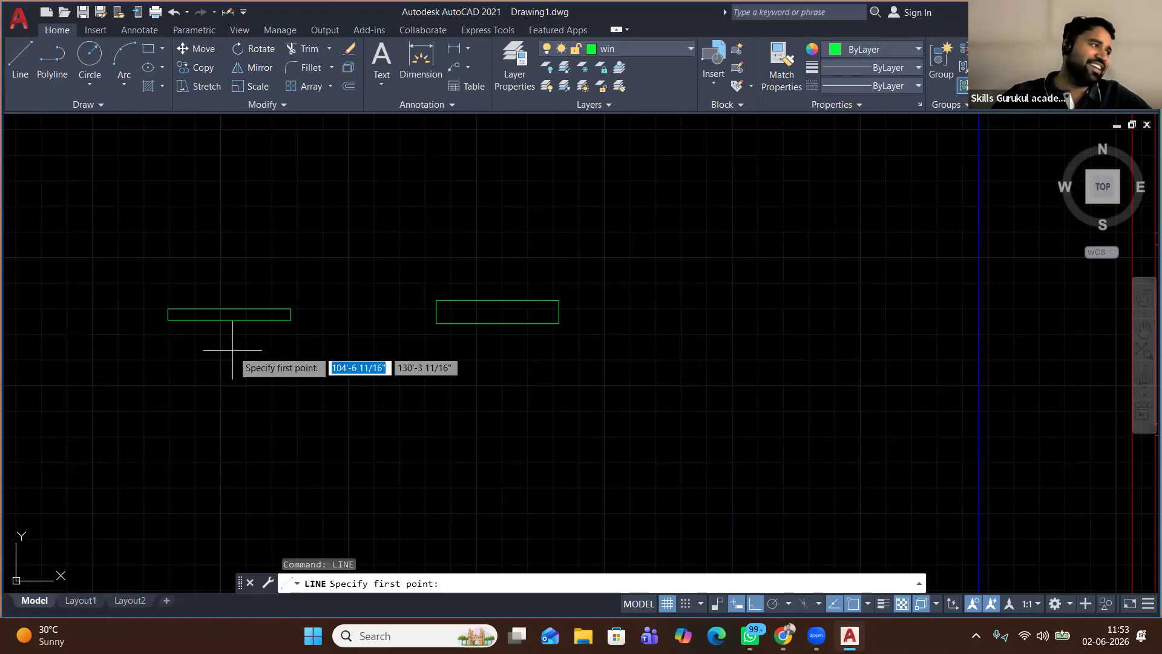
Draw midpoint-to-midpoint centre lines lengthwise through both window rectangles
{"action": "scroll", "coordinate": [130, 309], "scroll_direction": "up", "scroll_amount": 5}
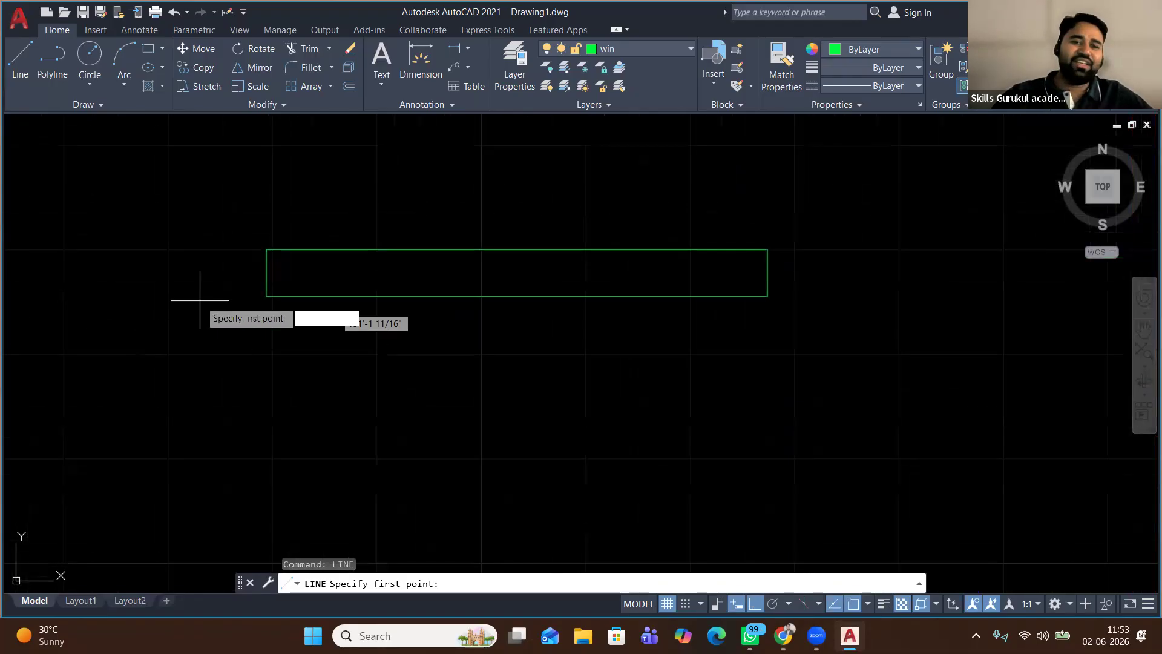
{"action": "left_click", "coordinate": [267, 272]}
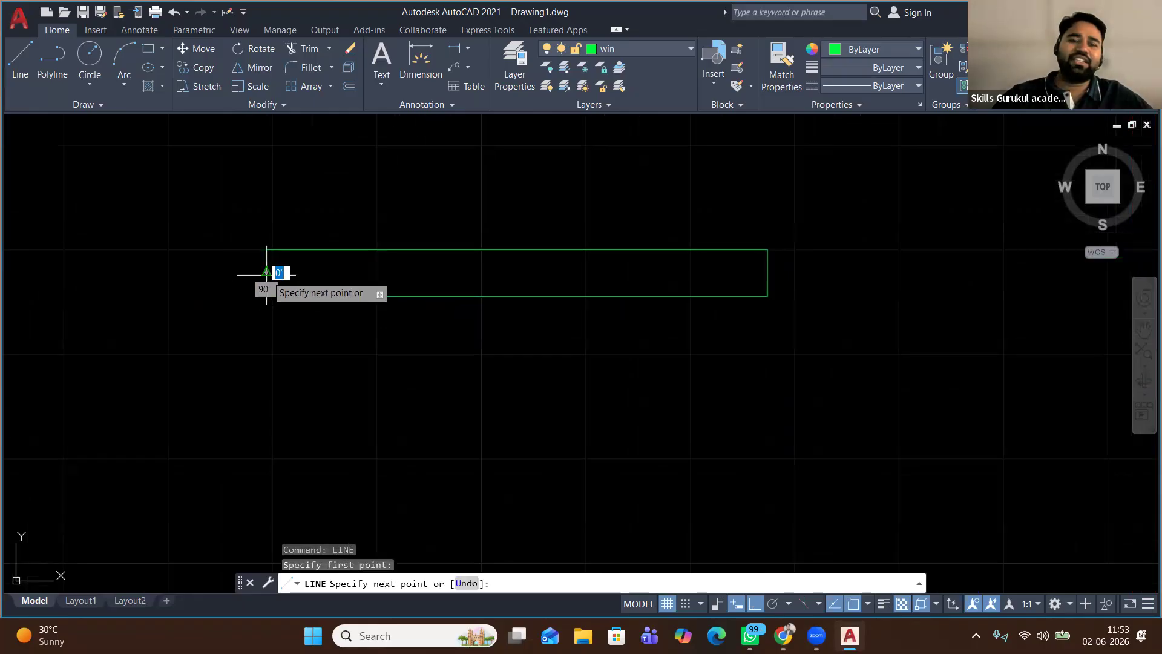
{"action": "left_click", "coordinate": [767, 272]}
{"action": "key", "text": "Return"}
{"action": "mouse_move", "coordinate": [832, 275]}
{"action": "middle_mouse_down"}
{"action": "mouse_move", "coordinate": [776, 298]}
{"action": "mouse_move", "coordinate": [290, 374]}
{"action": "middle_mouse_up"}
{"action": "right_click", "coordinate": [455, 261]}
{"action": "left_click", "coordinate": [509, 270]}
{"action": "scroll", "coordinate": [512, 273], "scroll_direction": "down", "scroll_amount": 4}
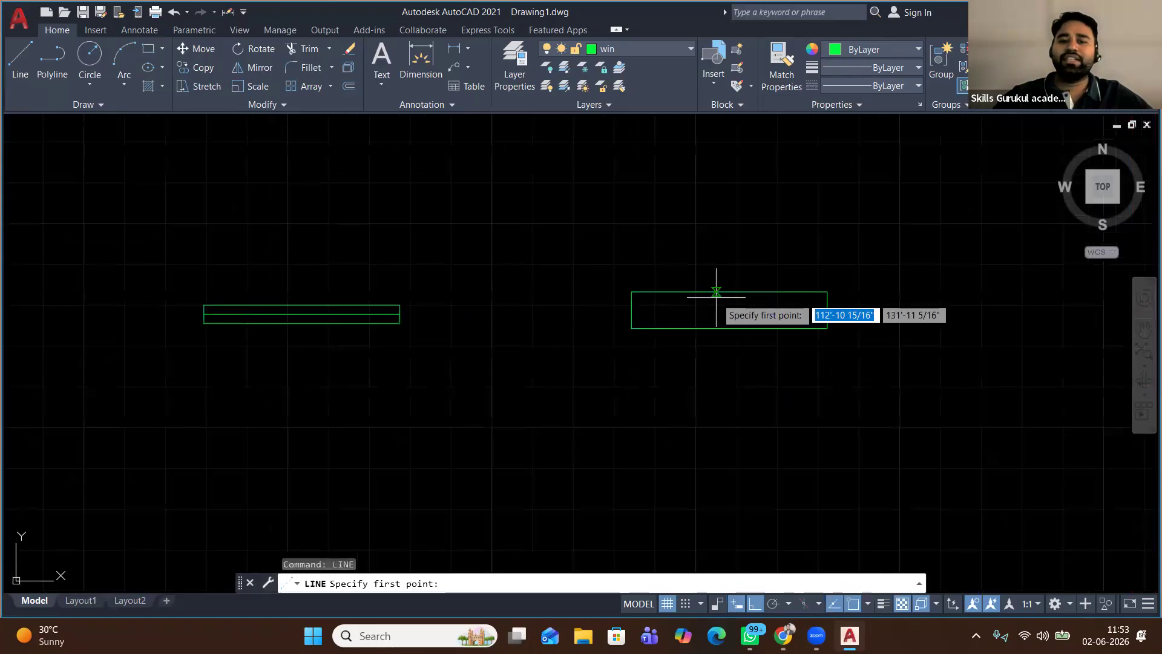
{"action": "left_click", "coordinate": [635, 309]}
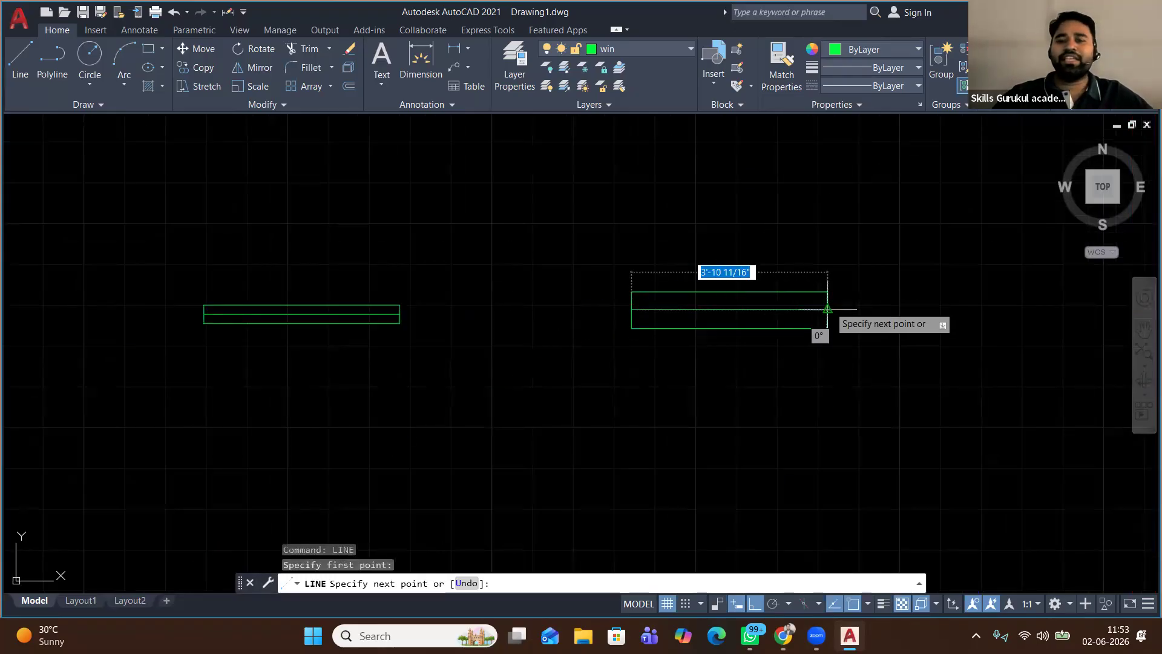
{"action": "right_click", "coordinate": [852, 224]}
{"action": "left_click", "coordinate": [872, 231]}
{"action": "mouse_move", "coordinate": [801, 306]}
{"action": "middle_mouse_down"}
{"action": "mouse_move", "coordinate": [623, 283]}
{"action": "mouse_move", "coordinate": [683, 296]}
{"action": "middle_mouse_up"}
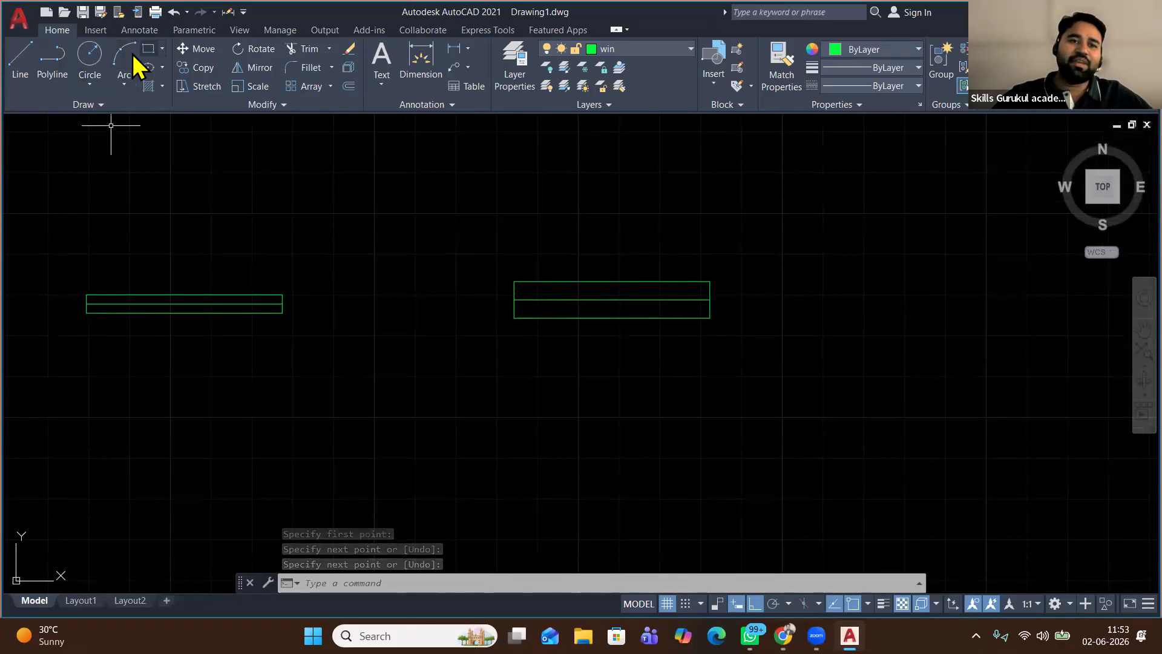
Draw a 2' by 9" window rectangle and adjust its left side with grips
{"action": "left_click", "coordinate": [20, 63]}
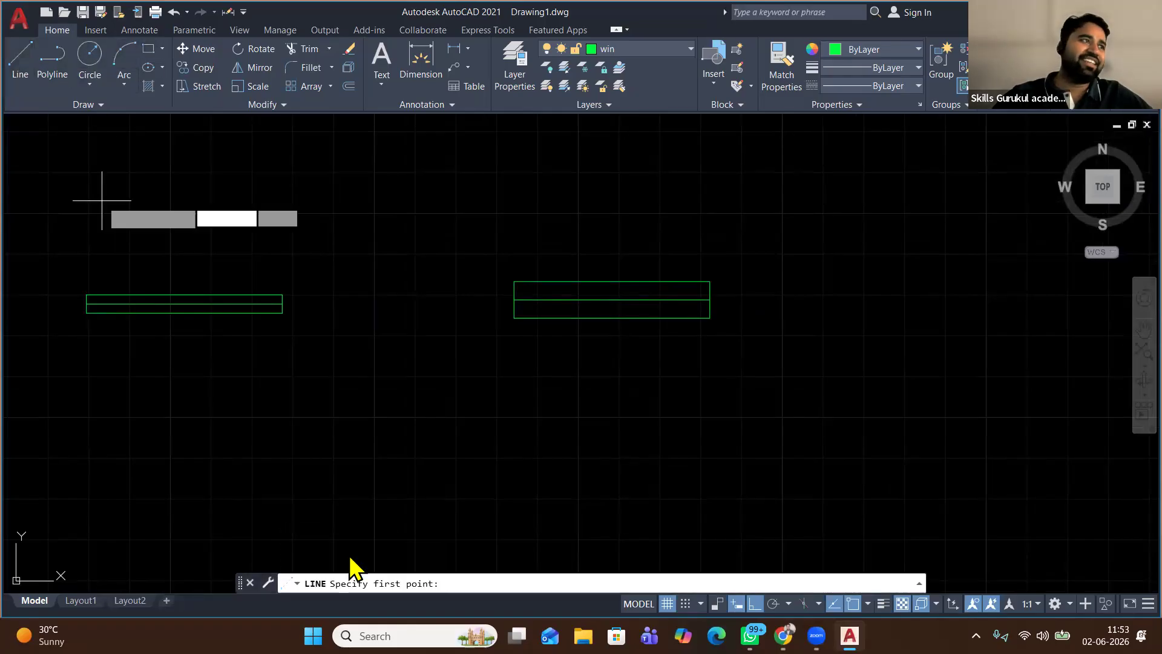
{"action": "left_click", "coordinate": [380, 499]}
{"action": "type", "text": "2'"}
{"action": "key", "text": "Return"}
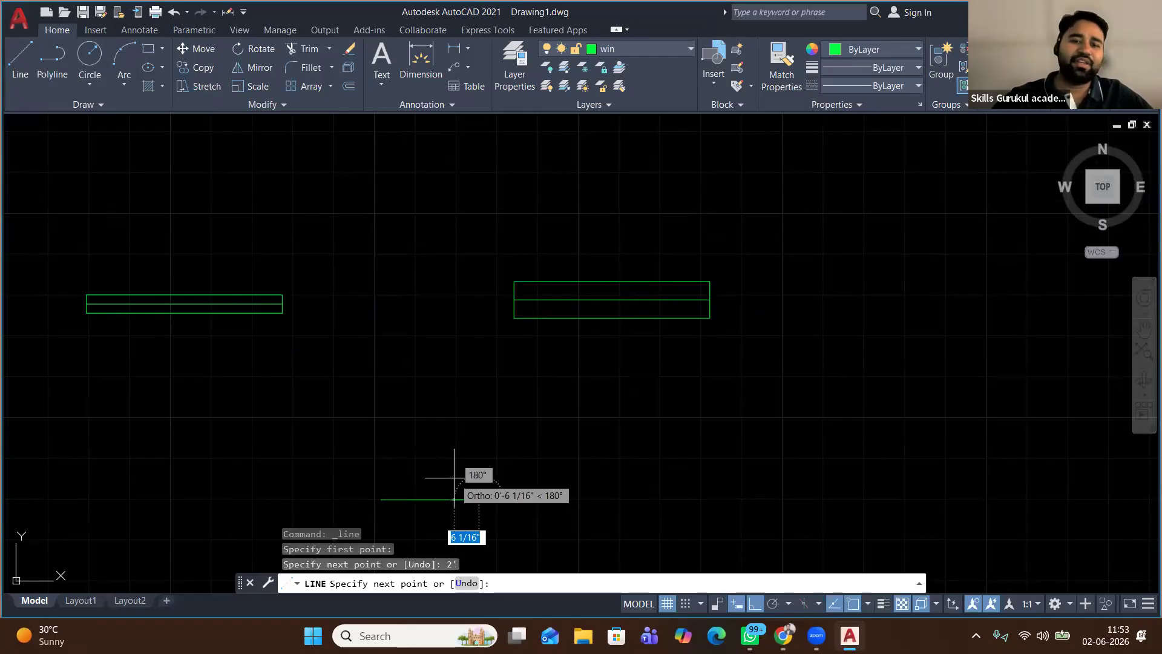
{"action": "scroll", "coordinate": [458, 469], "scroll_direction": "up", "scroll_amount": 2}
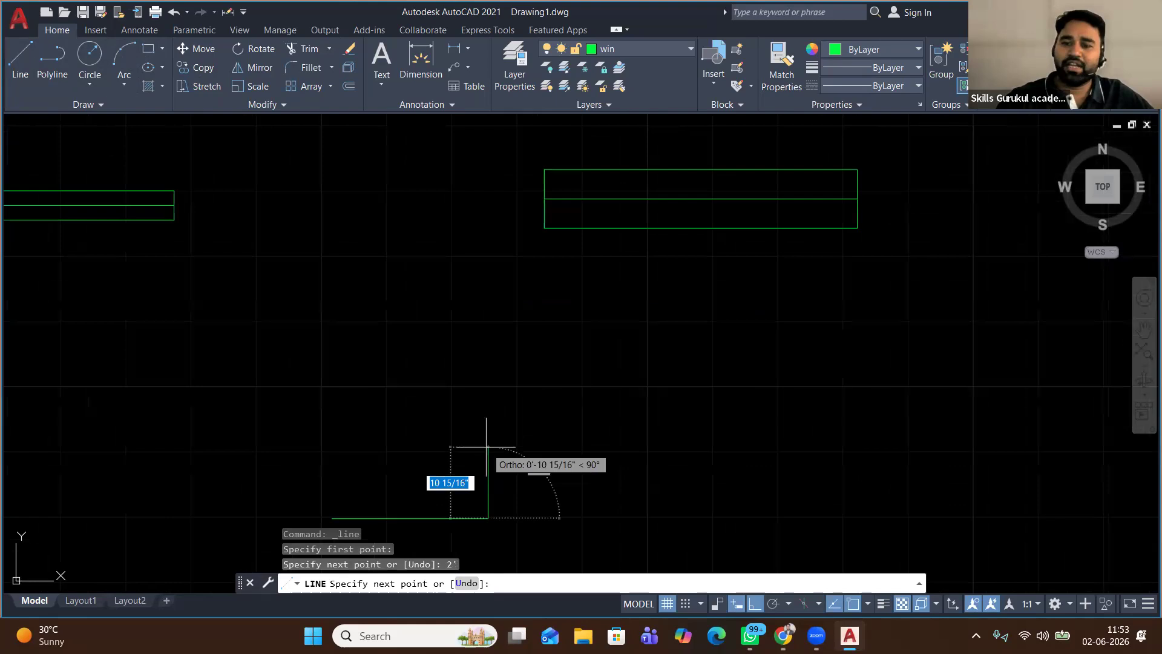
{"action": "type", "text": "9"}
{"action": "key", "text": "Return"}
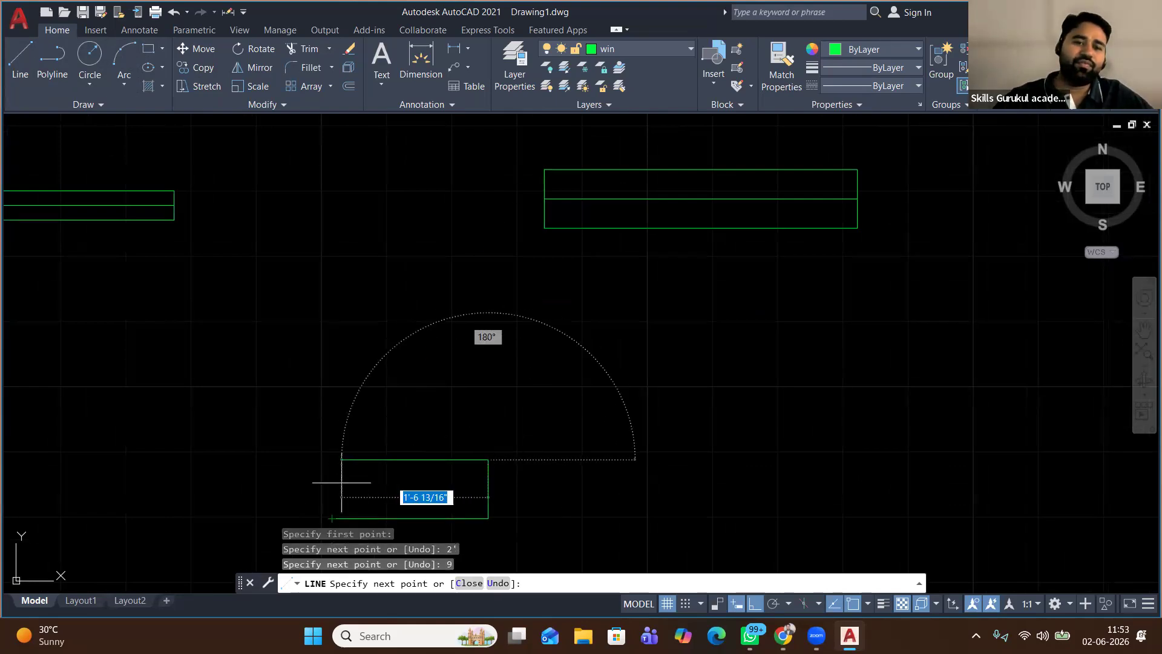
{"action": "left_click", "coordinate": [332, 459]}
{"action": "left_click", "coordinate": [331, 517]}
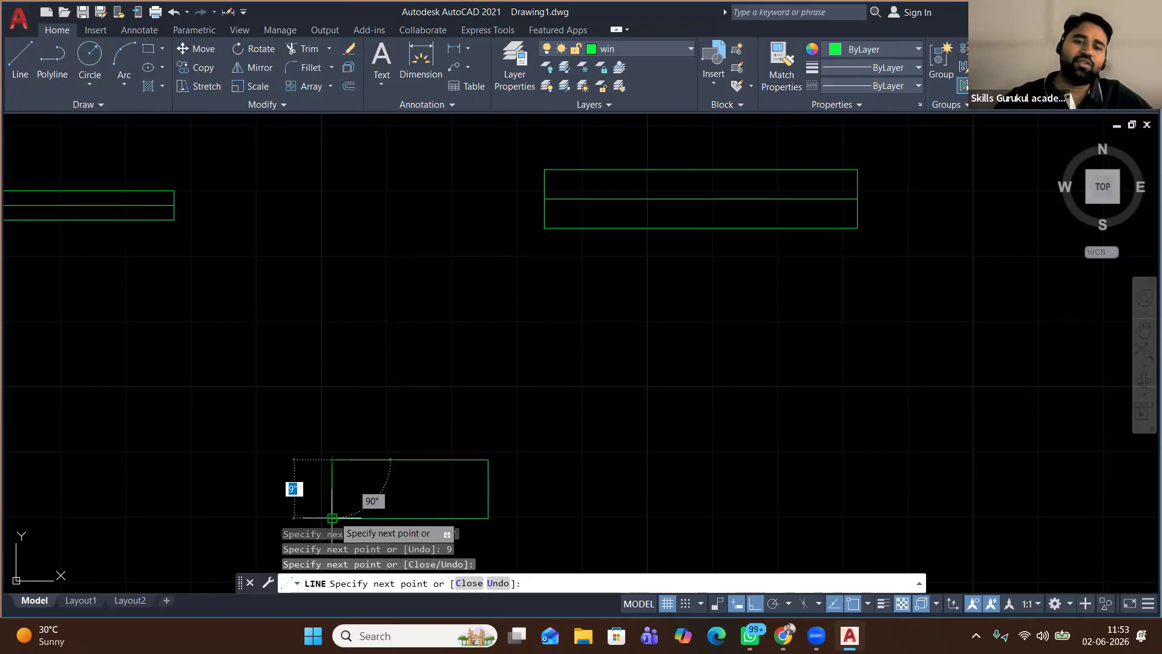
{"action": "right_click", "coordinate": [333, 335]}
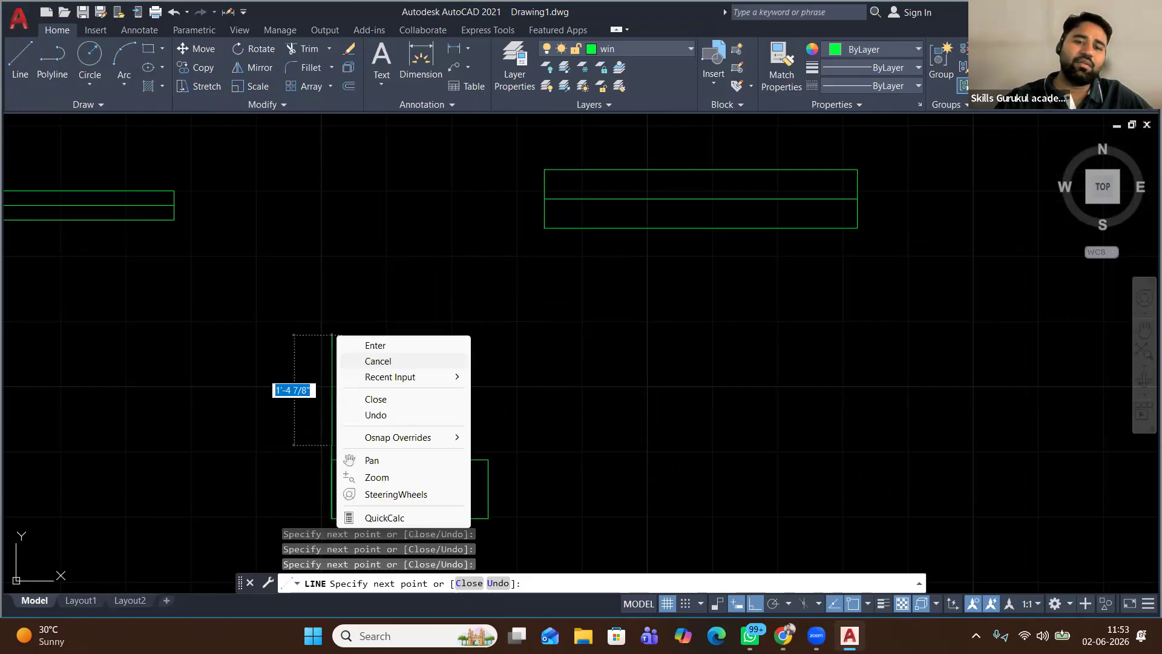
{"action": "left_click", "coordinate": [372, 360]}
{"action": "middle_click_drag", "start_coordinate": [332, 454], "coordinate": [260, 304]}
{"action": "left_click", "coordinate": [264, 329]}
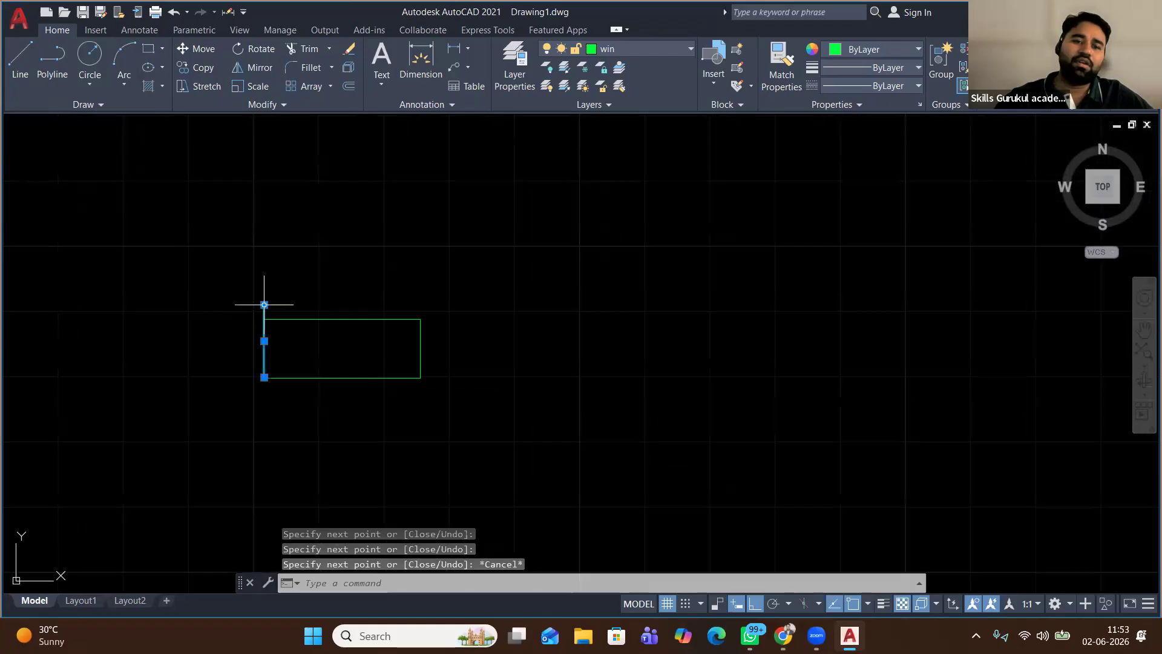
{"action": "left_click", "coordinate": [264, 319]}
{"action": "key", "text": "Escape"}
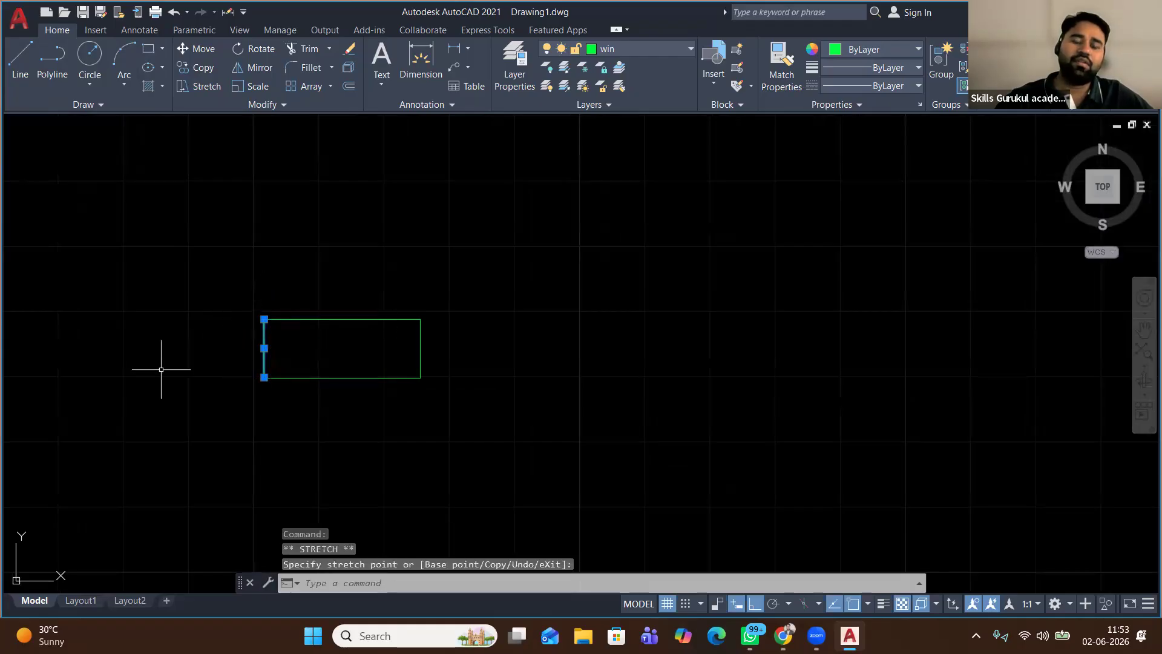
Offset the small rectangle's bottom side 2" upward
{"action": "left_click", "coordinate": [23, 63]}
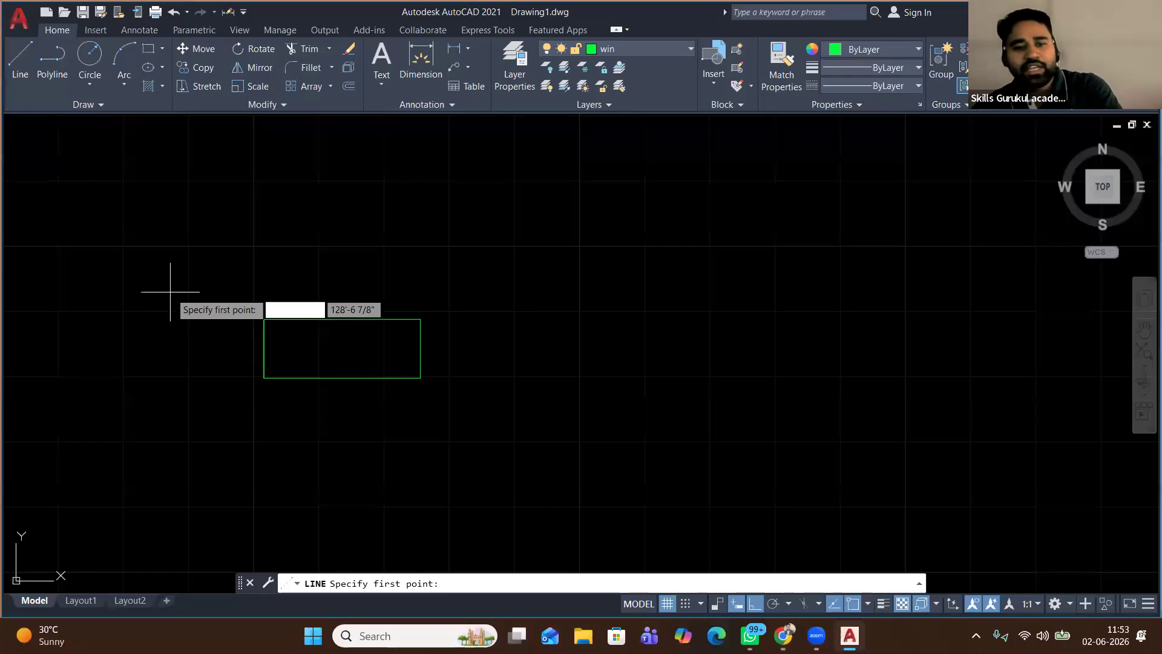
{"action": "key", "text": "Escape"}
{"action": "left_click_drag", "start_coordinate": [337, 390], "coordinate": [317, 342]}
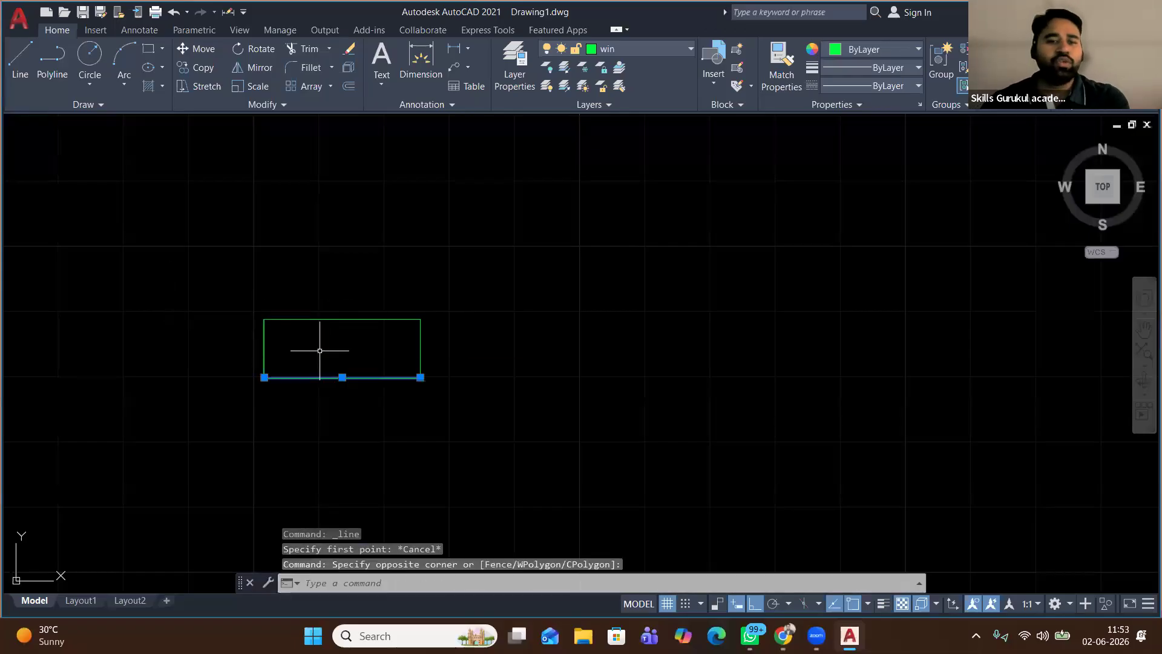
{"action": "left_click", "coordinate": [348, 86]}
{"action": "left_click", "coordinate": [349, 427]}
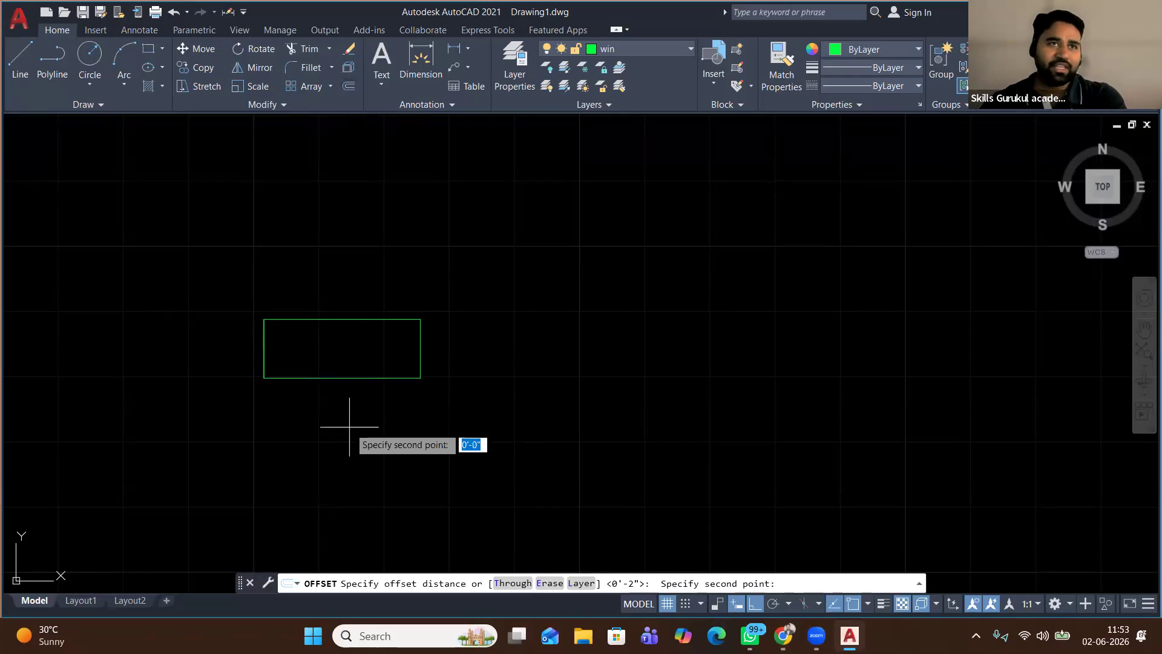
{"action": "type", "text": "2"}
{"action": "key", "text": "Return"}
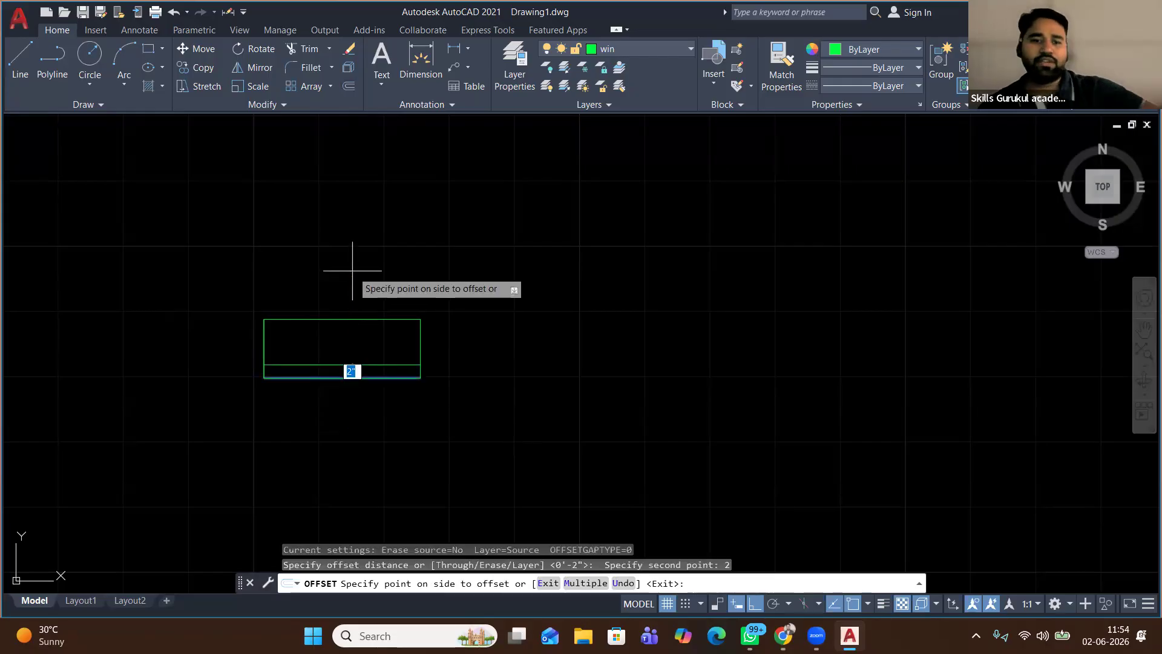
{"action": "left_click", "coordinate": [353, 271]}
{"action": "key", "text": "Return"}
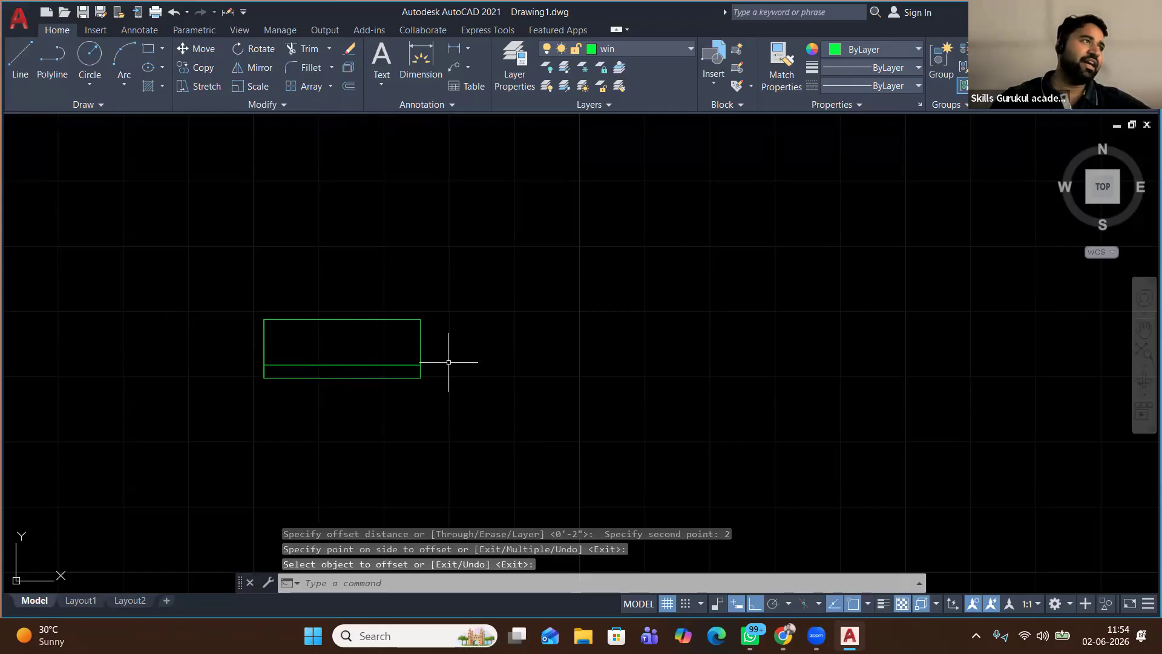
{"action": "scroll", "coordinate": [439, 438], "scroll_direction": "down", "scroll_amount": 2}
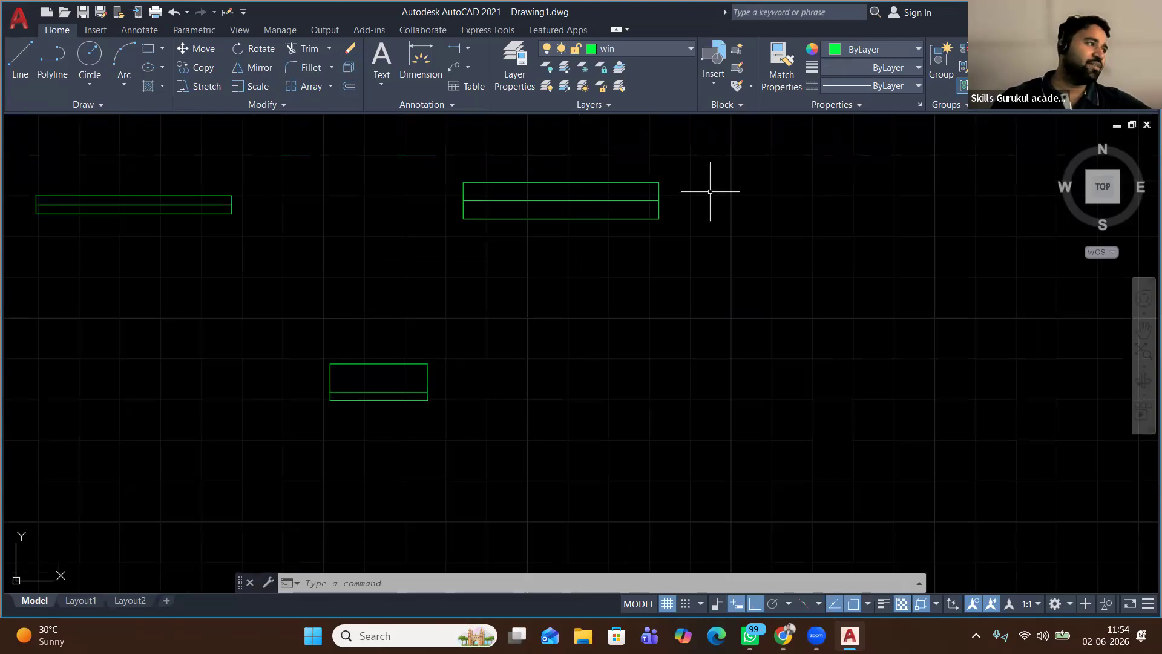
Select the small window rectangle and put it on the ven layer
{"action": "scroll", "coordinate": [348, 392], "scroll_direction": "up", "scroll_amount": 2}
{"action": "scroll", "coordinate": [371, 371], "scroll_direction": "down", "scroll_amount": 4}
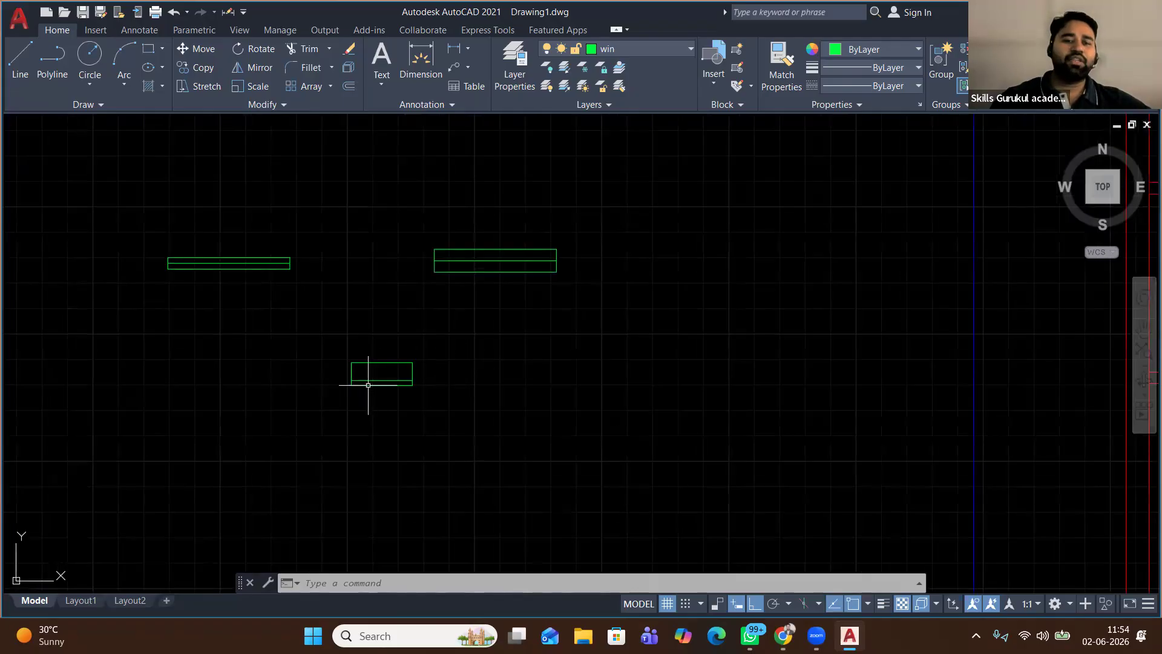
{"action": "scroll", "coordinate": [361, 369], "scroll_direction": "up", "scroll_amount": 2}
{"action": "scroll", "coordinate": [361, 369], "scroll_direction": "up", "scroll_amount": 4}
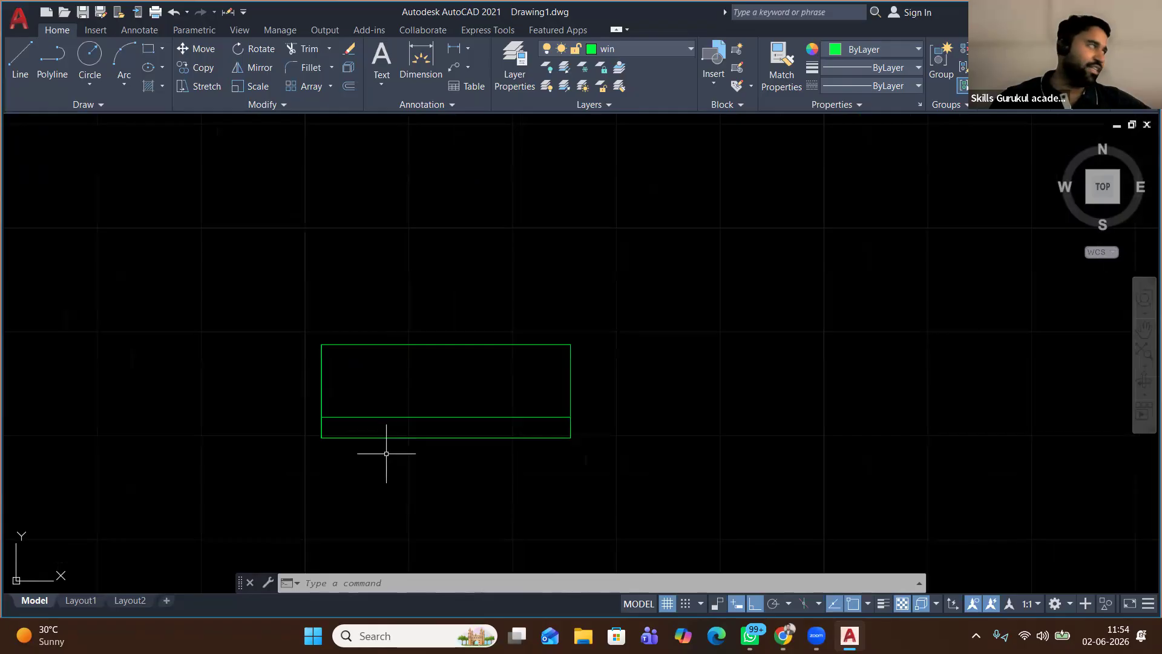
{"action": "scroll", "coordinate": [390, 446], "scroll_direction": "down", "scroll_amount": 5}
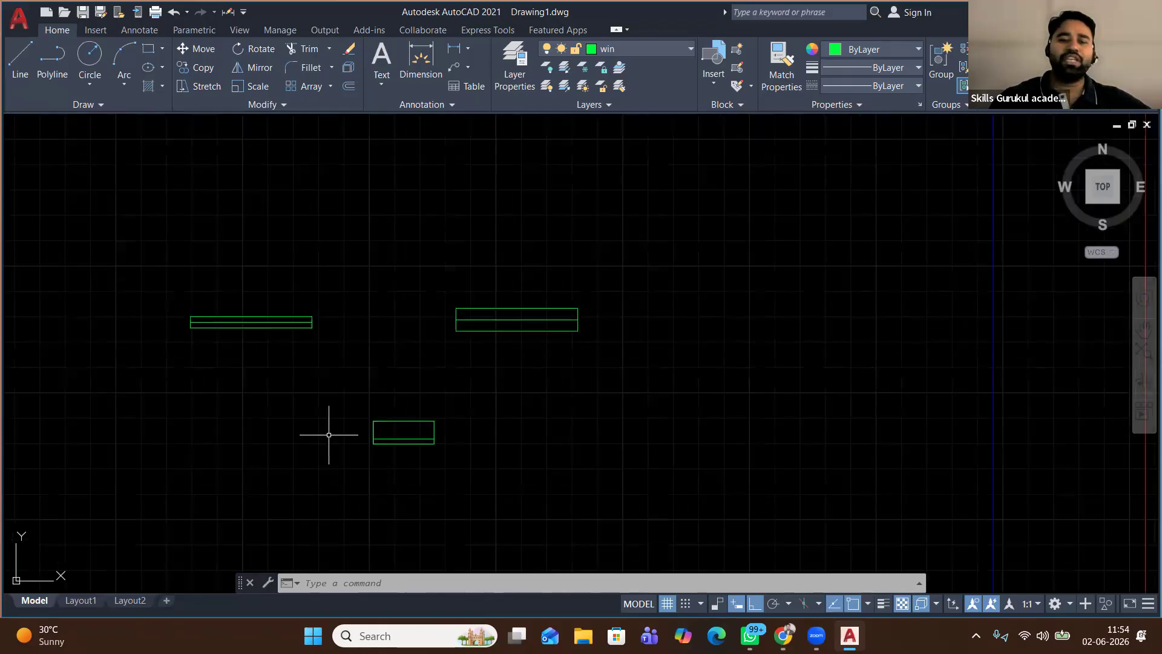
{"action": "left_click", "coordinate": [474, 380]}
{"action": "left_click", "coordinate": [284, 495]}
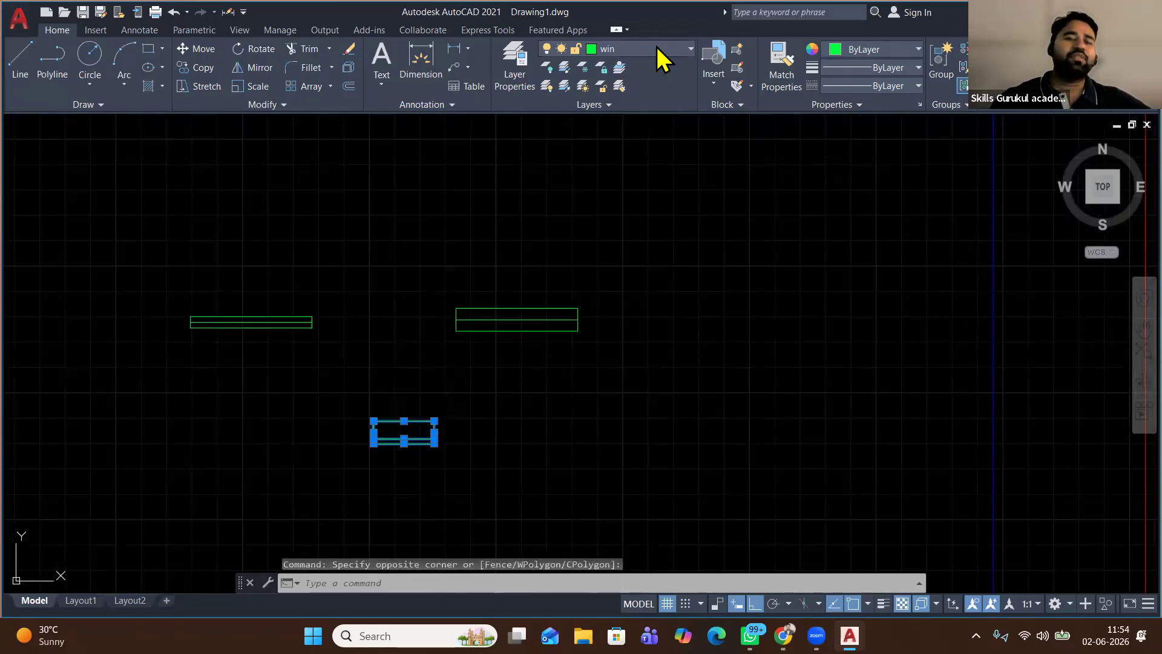
{"action": "left_click", "coordinate": [656, 47]}
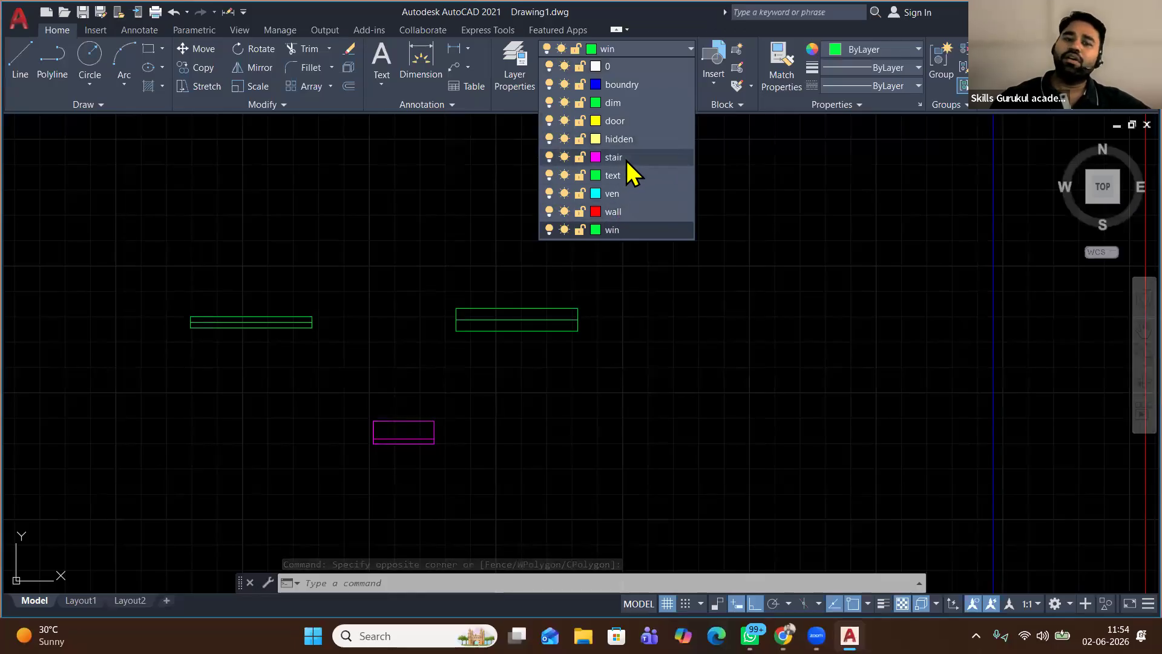
{"action": "left_click", "coordinate": [628, 193]}
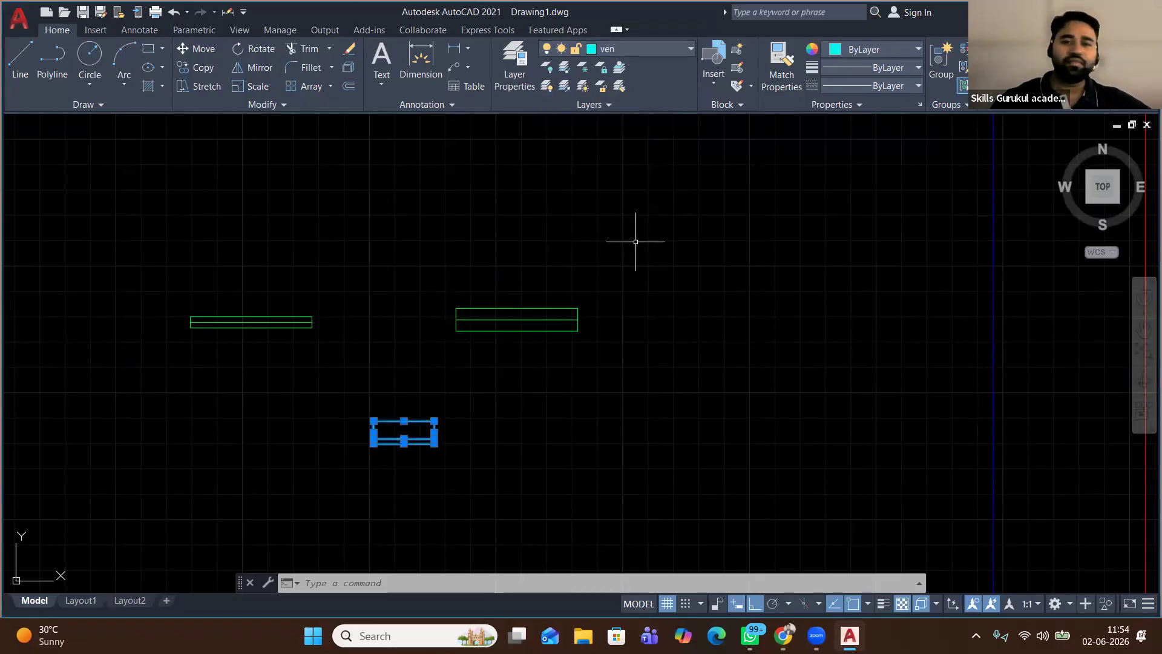
Mirror a copy of the rectangle to the right, keeping the original
{"action": "left_click", "coordinate": [254, 67]}
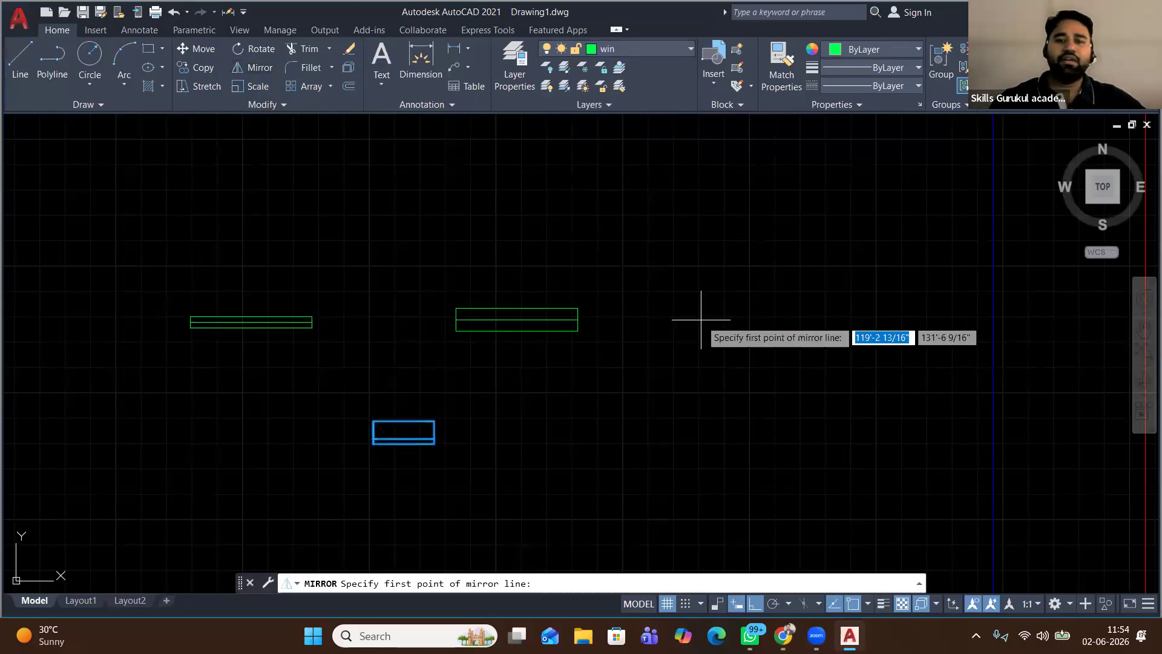
{"action": "left_click", "coordinate": [710, 320]}
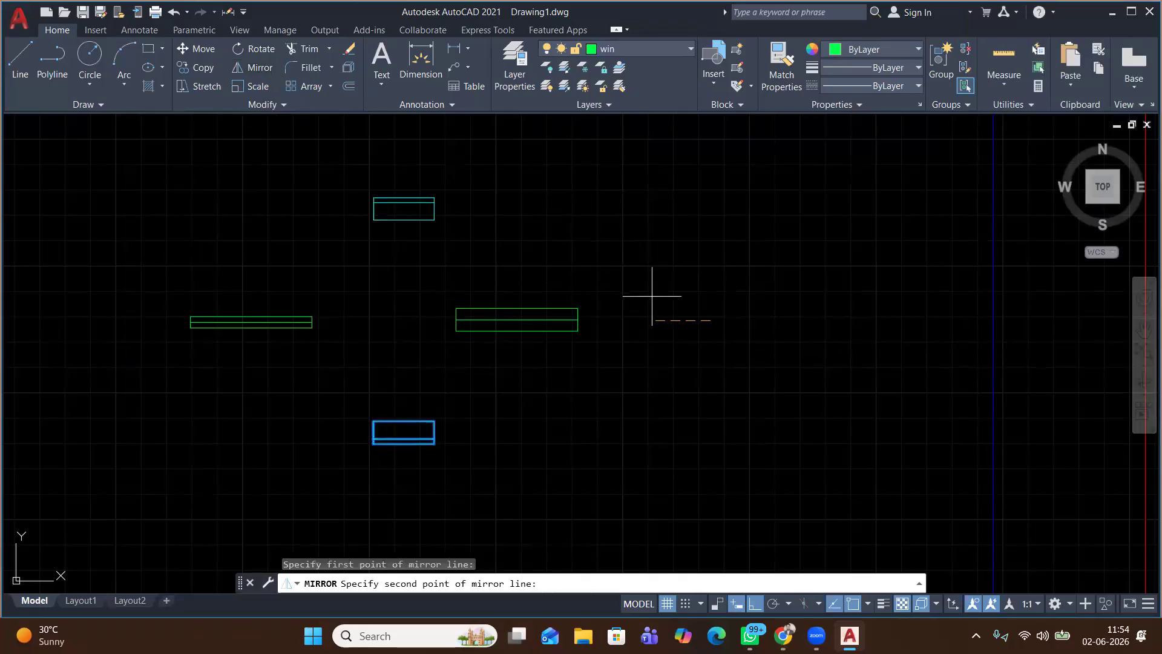
{"action": "left_click", "coordinate": [720, 462]}
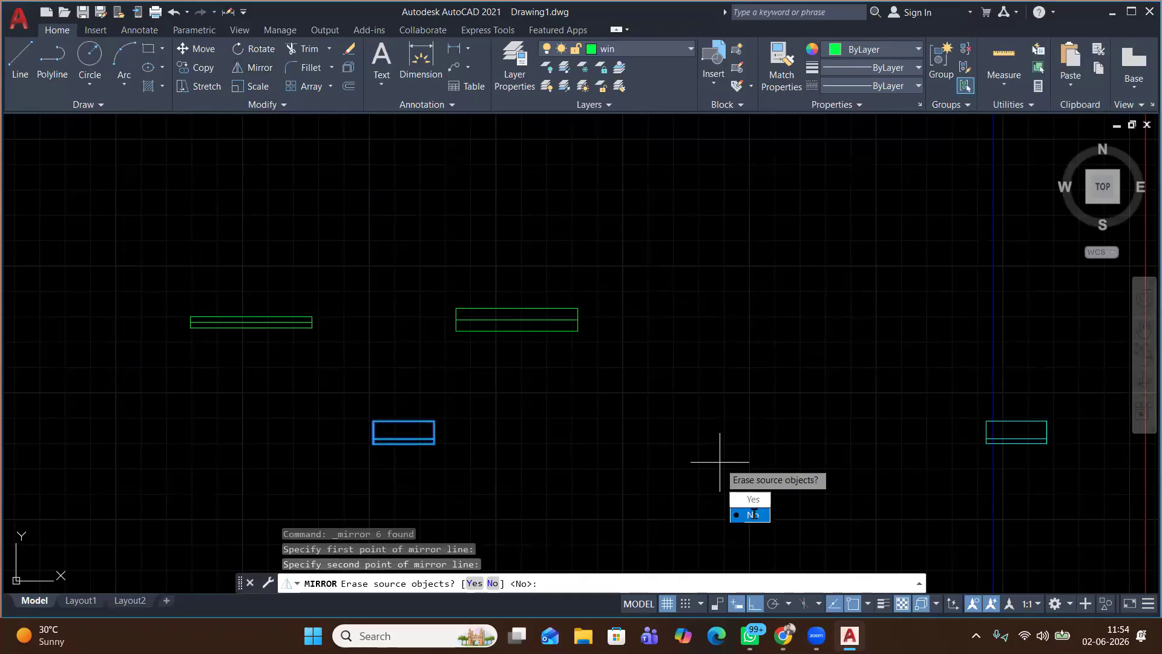
{"action": "left_click", "coordinate": [754, 515]}
Select only the cyan ventilator rectangle and rotate it 270° so it stands upright
{"action": "middle_click_drag", "start_coordinate": [997, 438], "coordinate": [674, 381]}
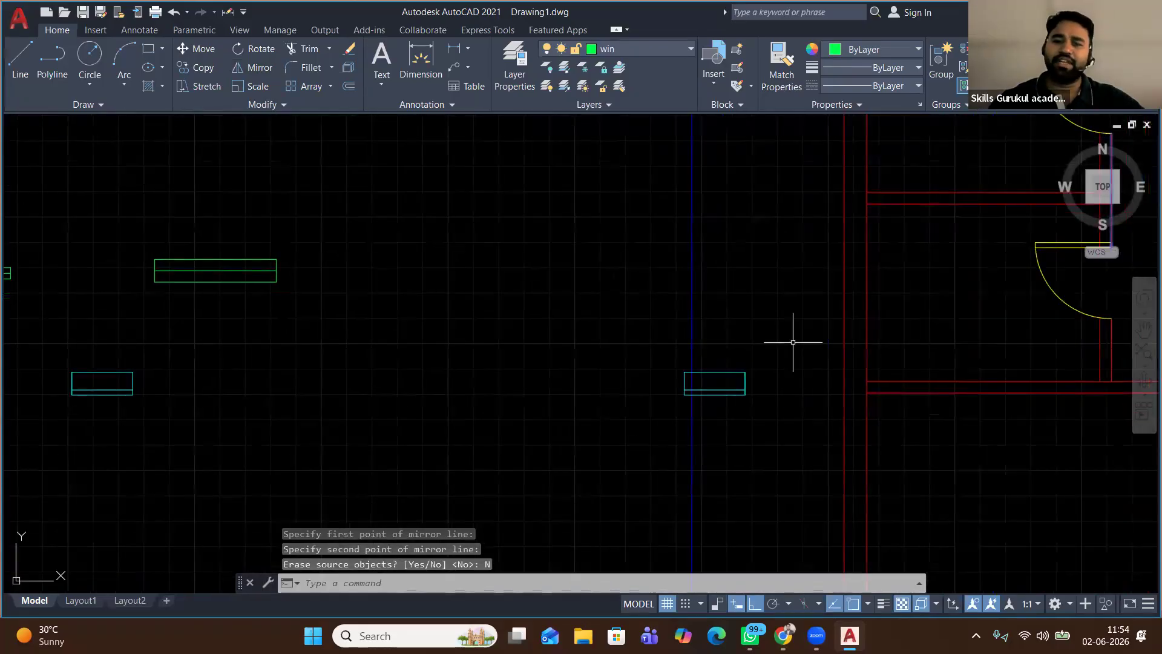
{"action": "left_click", "coordinate": [792, 337]}
{"action": "left_click", "coordinate": [597, 423]}
{"action": "key", "text": "Escape"}
{"action": "left_click", "coordinate": [666, 351]}
{"action": "left_click", "coordinate": [786, 417]}
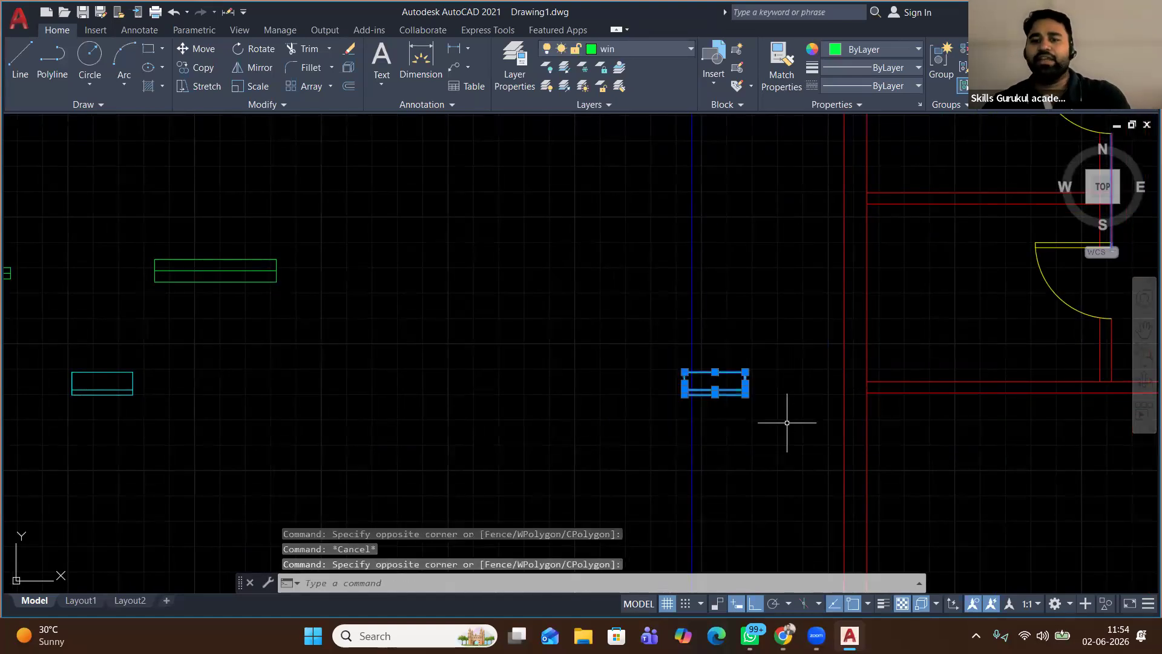
{"action": "left_click", "coordinate": [261, 53]}
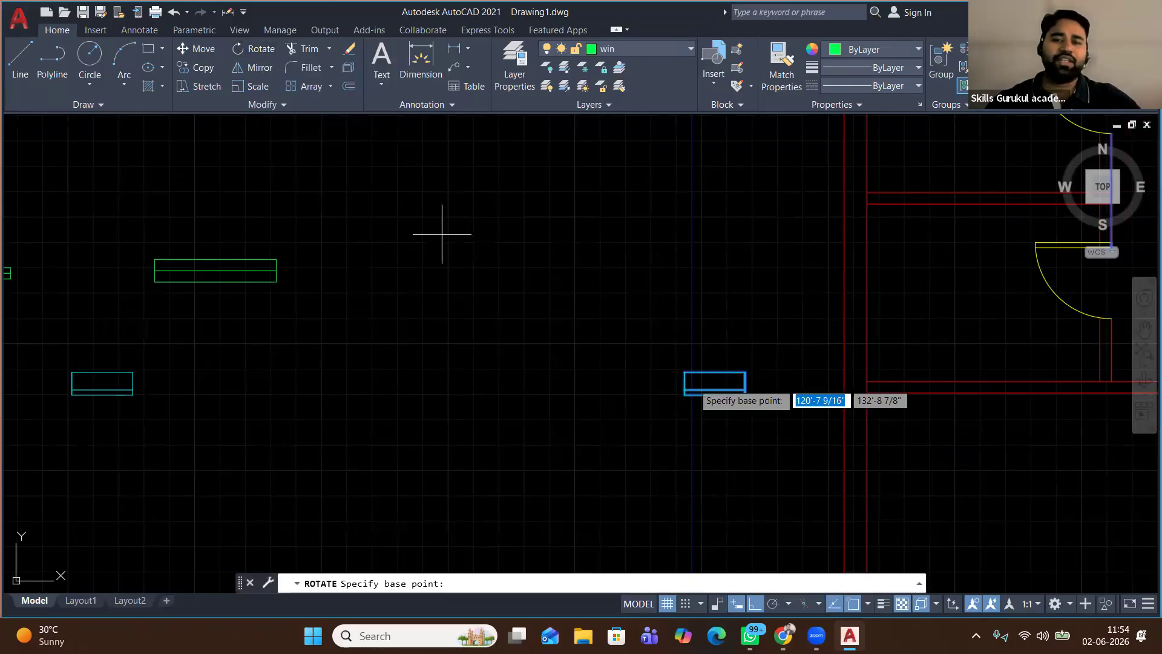
{"action": "left_click", "coordinate": [788, 422]}
Copy the upright rectangle from its bottom-right corner to two points on the left outer wall
{"action": "left_click", "coordinate": [742, 275]}
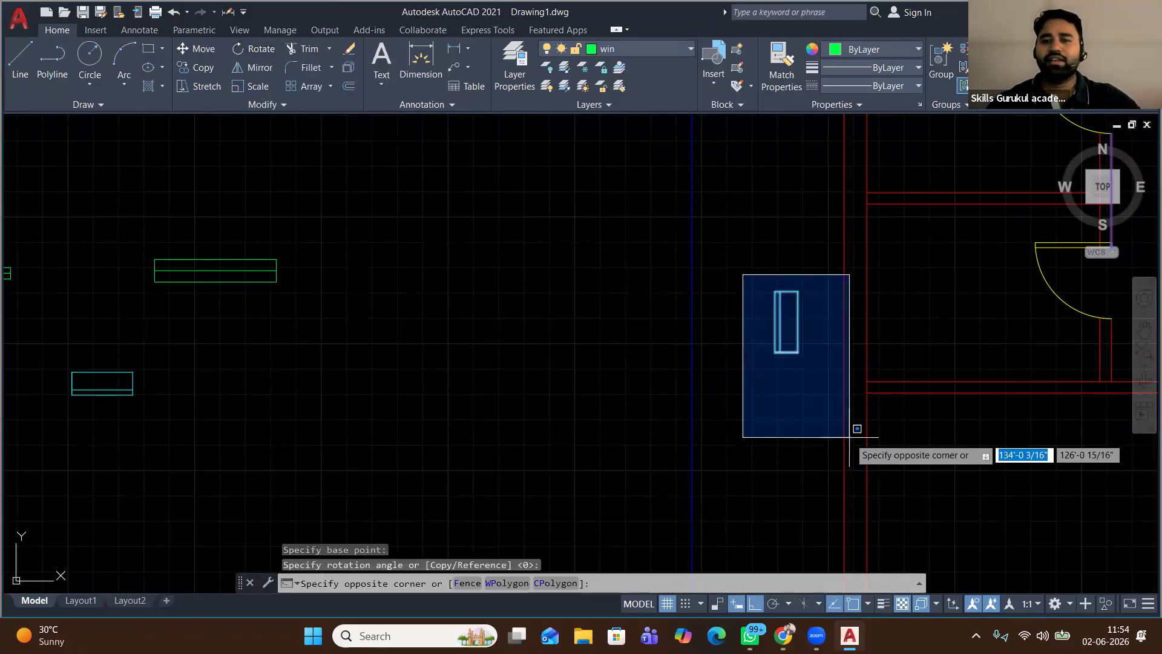
{"action": "left_click", "coordinate": [857, 431]}
{"action": "left_click", "coordinate": [198, 67]}
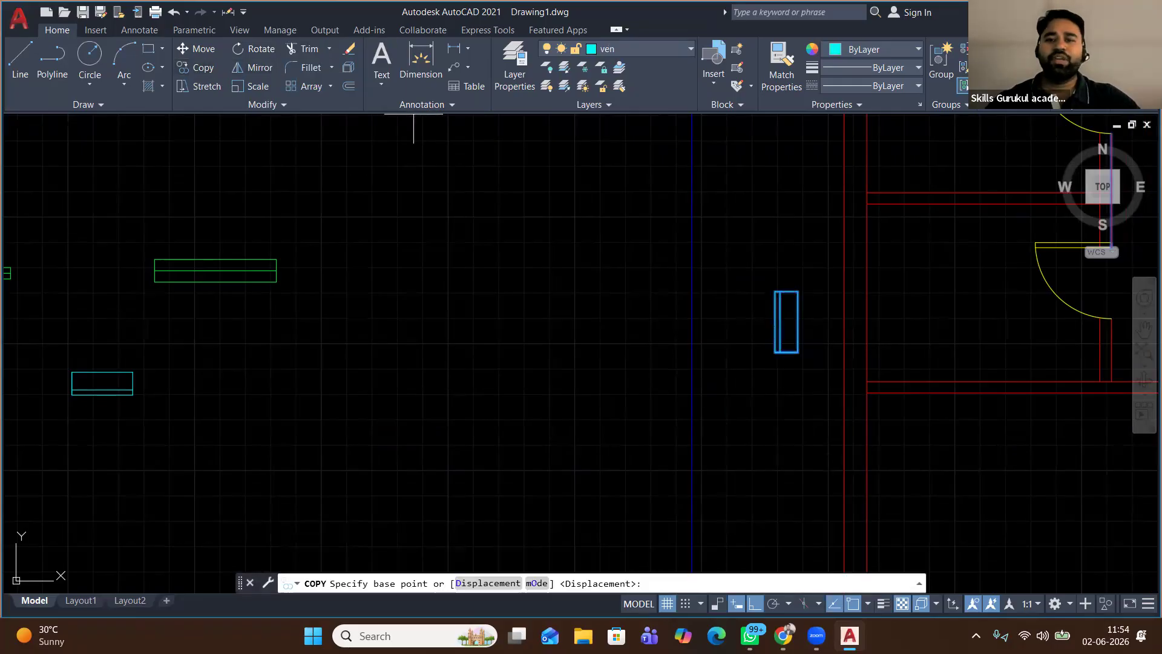
{"action": "left_click", "coordinate": [798, 352]}
{"action": "scroll", "coordinate": [798, 351], "scroll_direction": "down", "scroll_amount": 4}
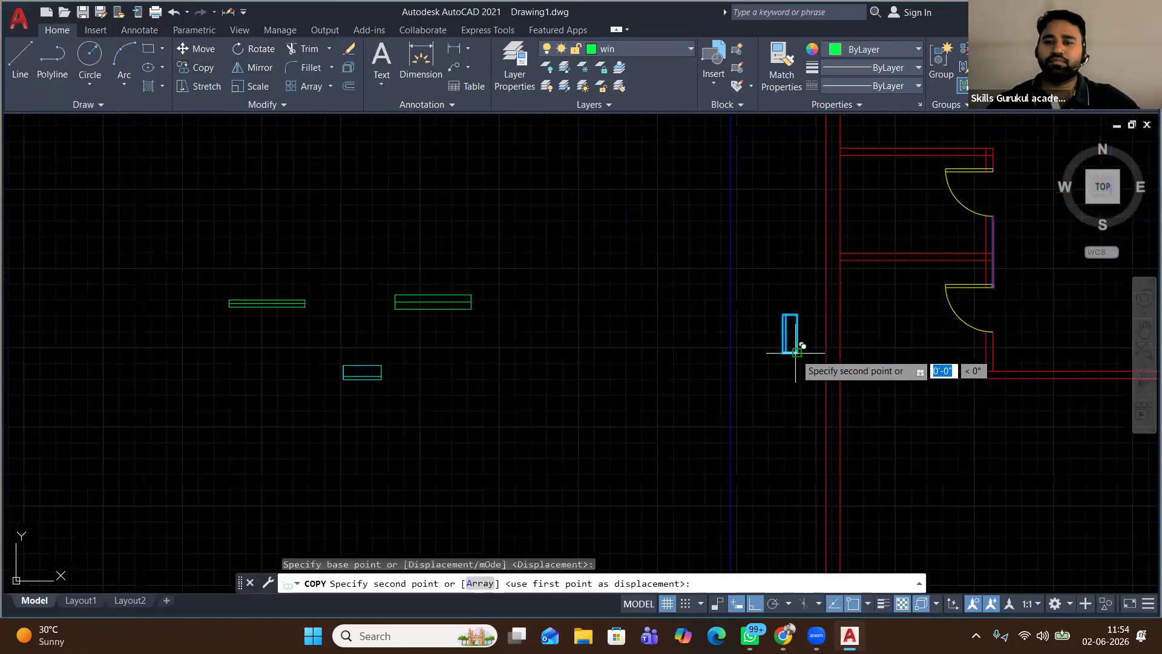
{"action": "scroll", "coordinate": [795, 352], "scroll_direction": "down", "scroll_amount": 2}
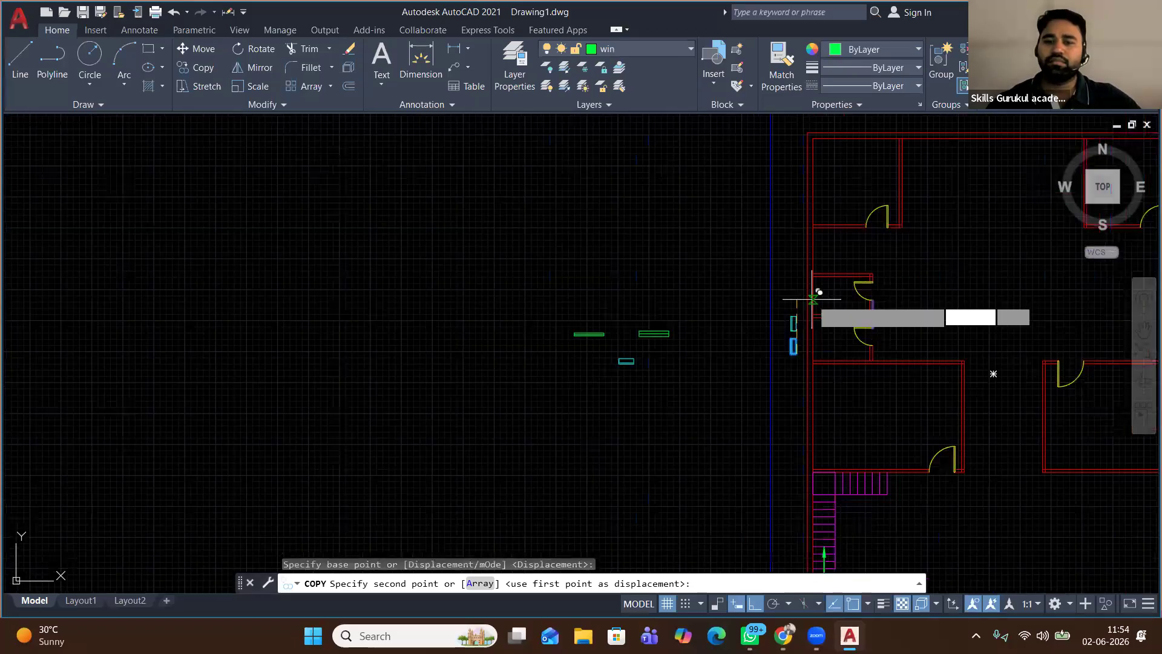
{"action": "scroll", "coordinate": [828, 284], "scroll_direction": "up", "scroll_amount": 5}
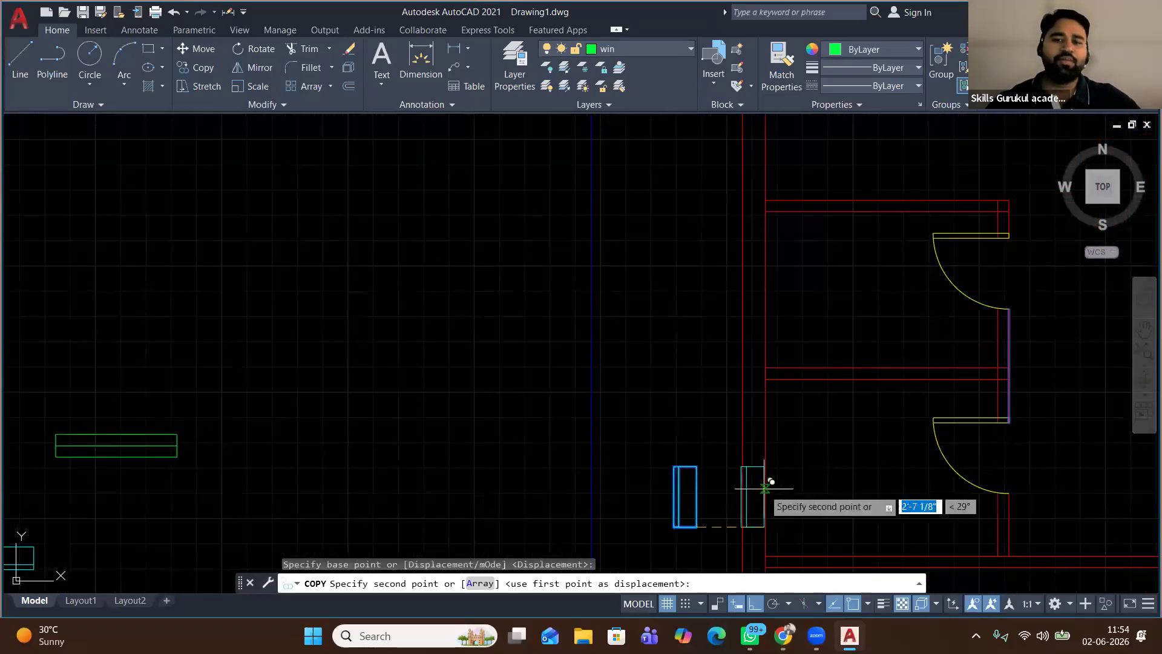
{"action": "left_click", "coordinate": [764, 456]}
{"action": "left_click", "coordinate": [765, 271]}
{"action": "right_click", "coordinate": [665, 305]}
{"action": "left_click", "coordinate": [699, 312]}
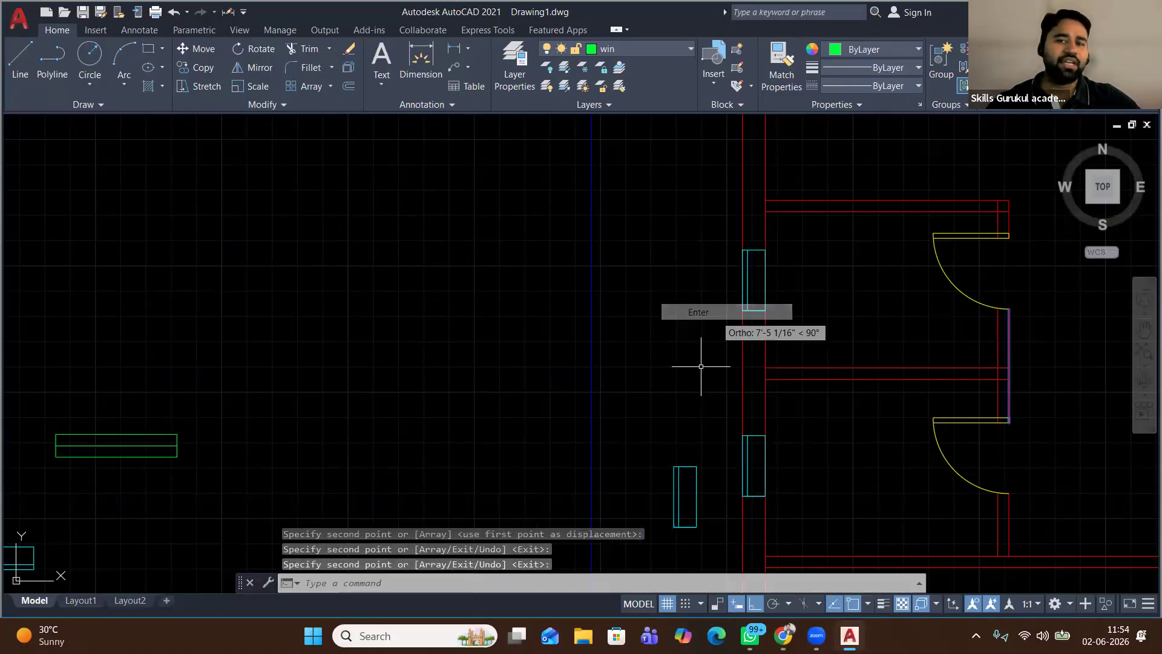
{"action": "scroll", "coordinate": [670, 375], "scroll_direction": "down", "scroll_amount": 3}
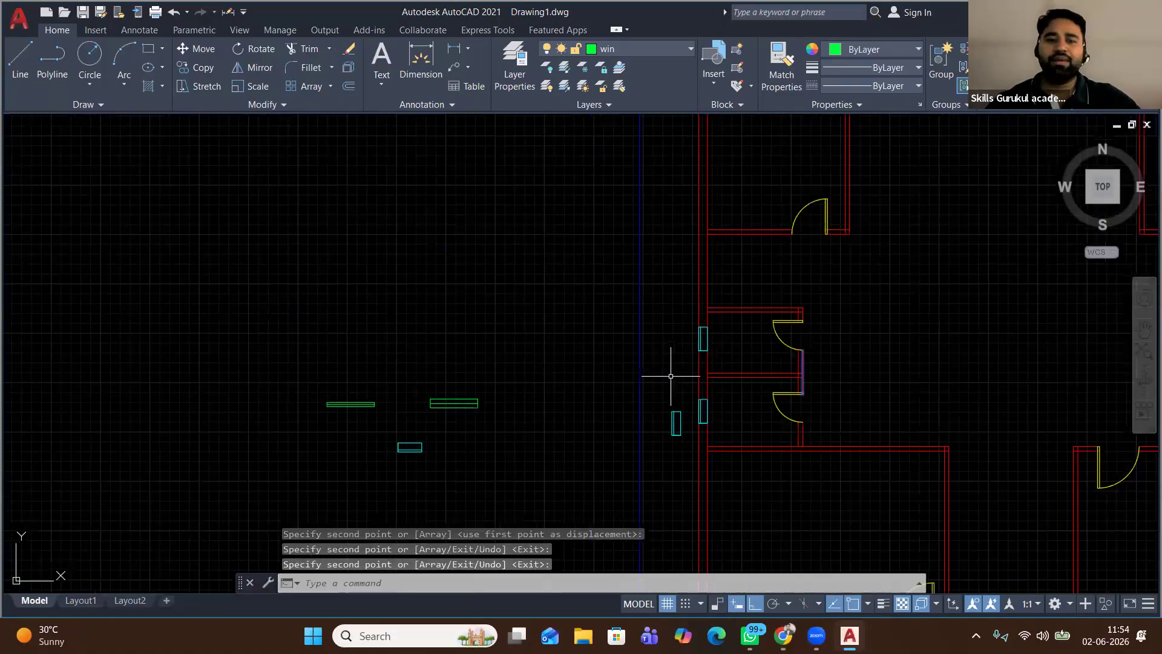
{"action": "middle_click_drag", "start_coordinate": [671, 379], "coordinate": [523, 308]}
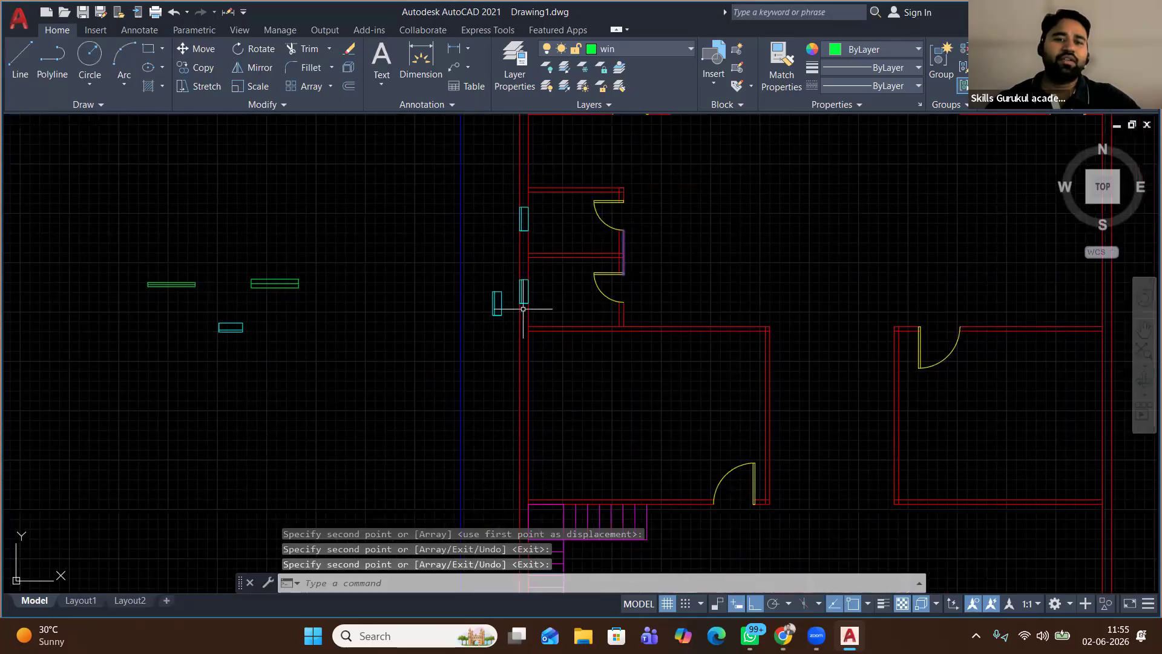
{"action": "scroll", "coordinate": [523, 309], "scroll_direction": "down", "scroll_amount": 2}
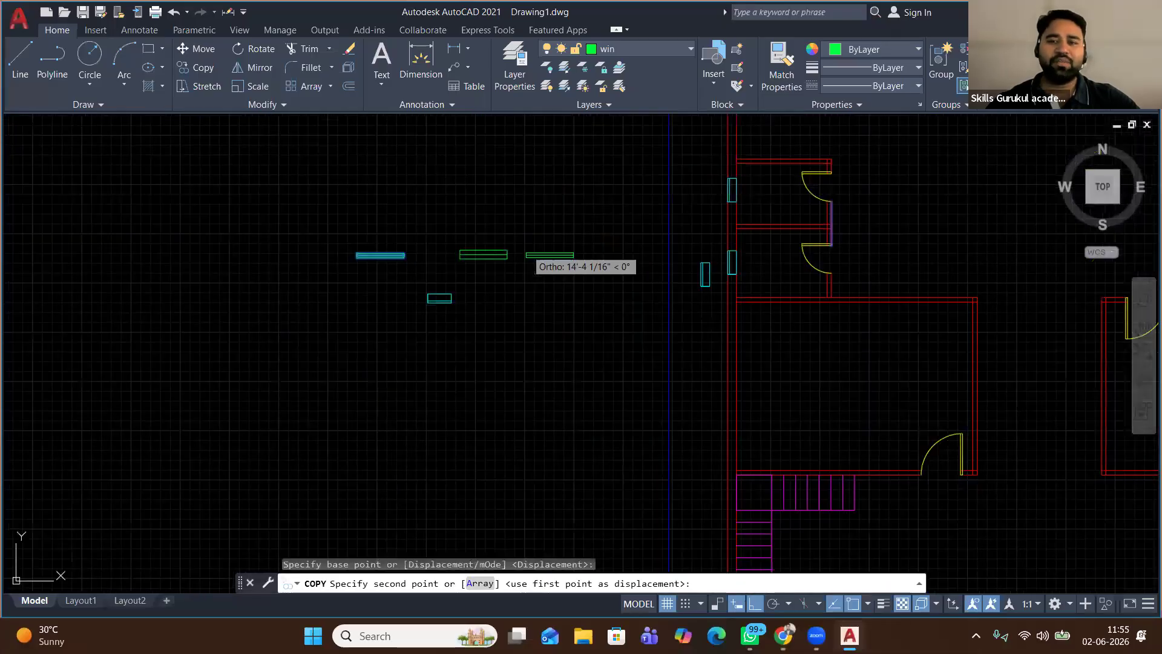
With Ortho toggled off, place green window copies in the top-left and top-right room walls
{"action": "scroll", "coordinate": [521, 251], "scroll_direction": "down", "scroll_amount": 2}
{"action": "left_click", "coordinate": [638, 261]}
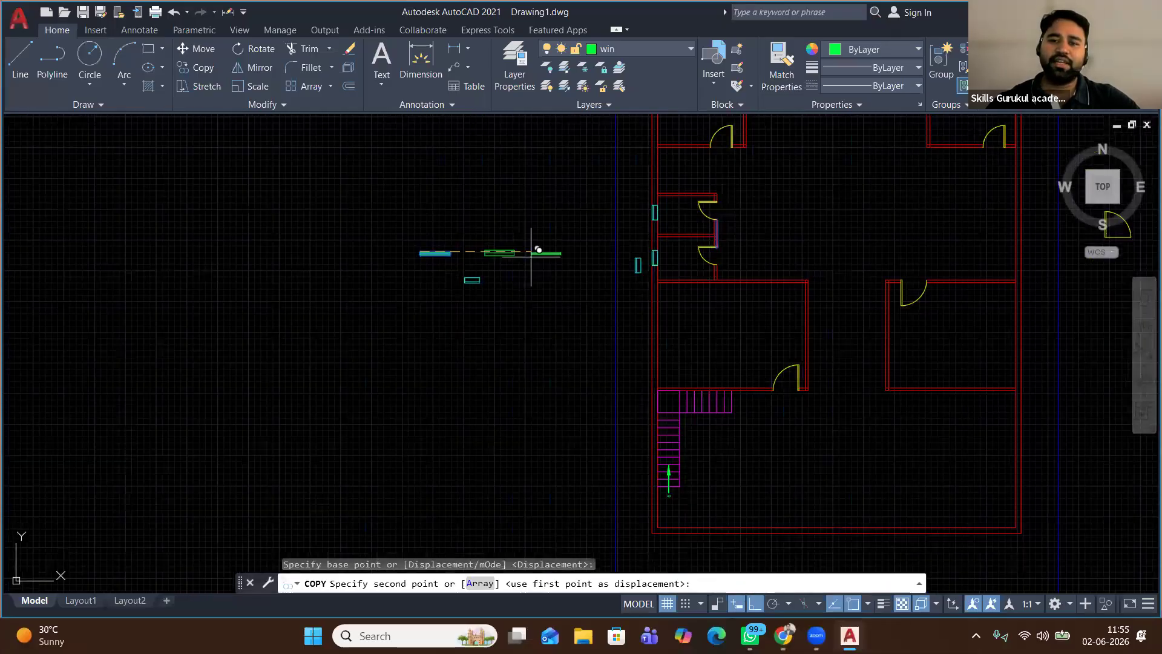
{"action": "key", "text": "F8"}
{"action": "middle_click_drag", "start_coordinate": [687, 146], "coordinate": [688, 197]}
{"action": "scroll", "coordinate": [686, 191], "scroll_direction": "up", "scroll_amount": 5}
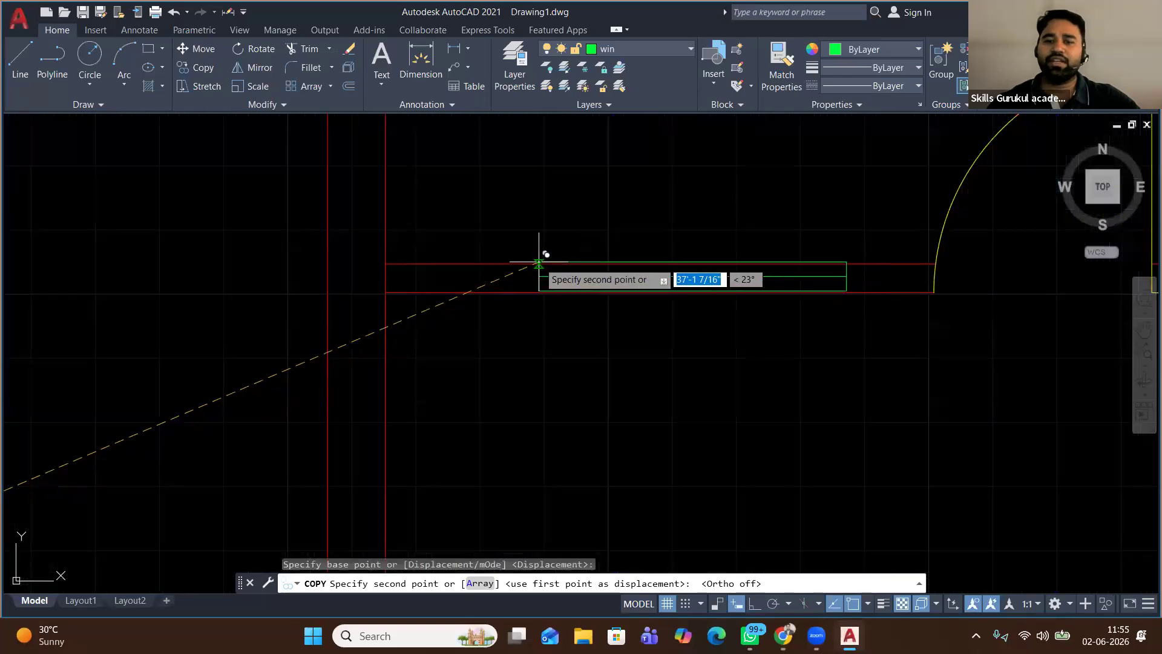
{"action": "left_click", "coordinate": [537, 262]}
{"action": "scroll", "coordinate": [510, 344], "scroll_direction": "down", "scroll_amount": 1}
{"action": "scroll", "coordinate": [510, 345], "scroll_direction": "down", "scroll_amount": 4}
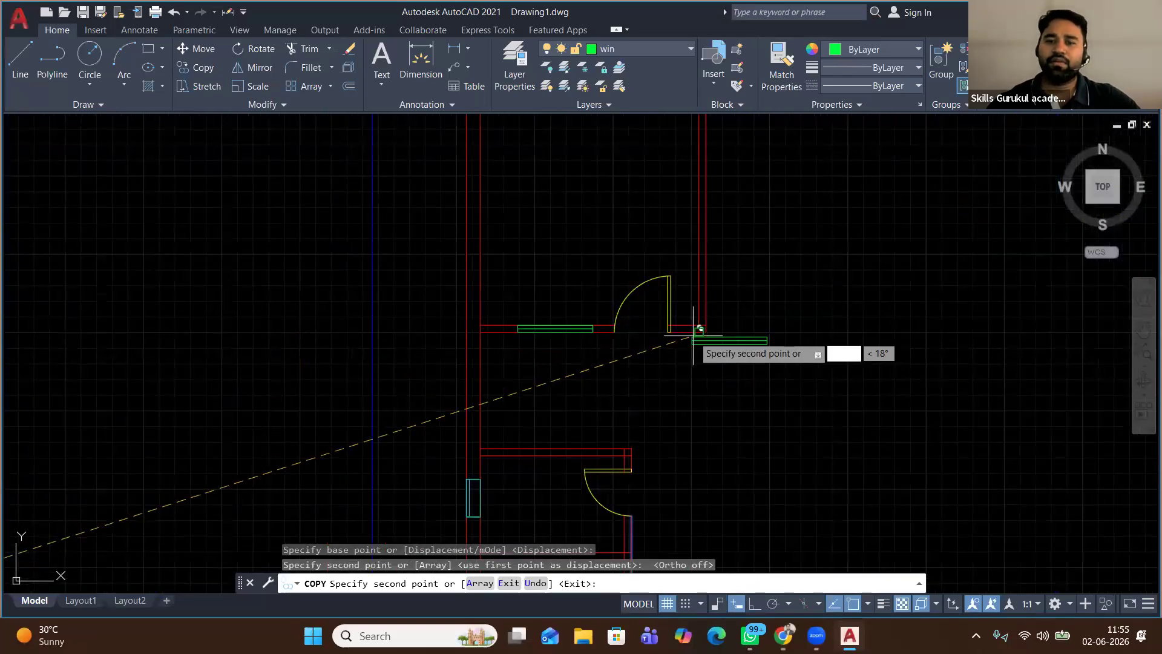
{"action": "scroll", "coordinate": [842, 334], "scroll_direction": "down", "scroll_amount": 5}
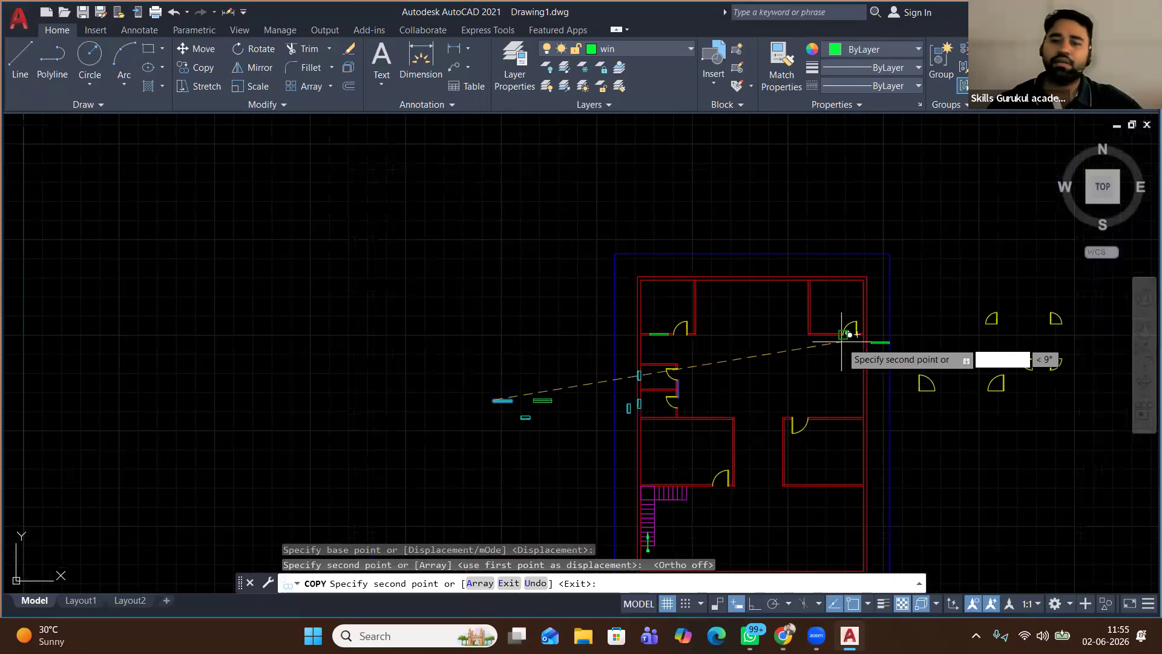
{"action": "scroll", "coordinate": [841, 342], "scroll_direction": "up", "scroll_amount": 4}
{"action": "left_click", "coordinate": [716, 288]}
Place window copies in the bottom-right room's wall and the wall beside the staircase
{"action": "scroll", "coordinate": [636, 371], "scroll_direction": "down", "scroll_amount": 2}
{"action": "middle_click_drag", "start_coordinate": [660, 390], "coordinate": [598, 204]}
{"action": "middle_click_drag", "start_coordinate": [622, 362], "coordinate": [602, 210]}
{"action": "scroll", "coordinate": [594, 434], "scroll_direction": "up", "scroll_amount": 5}
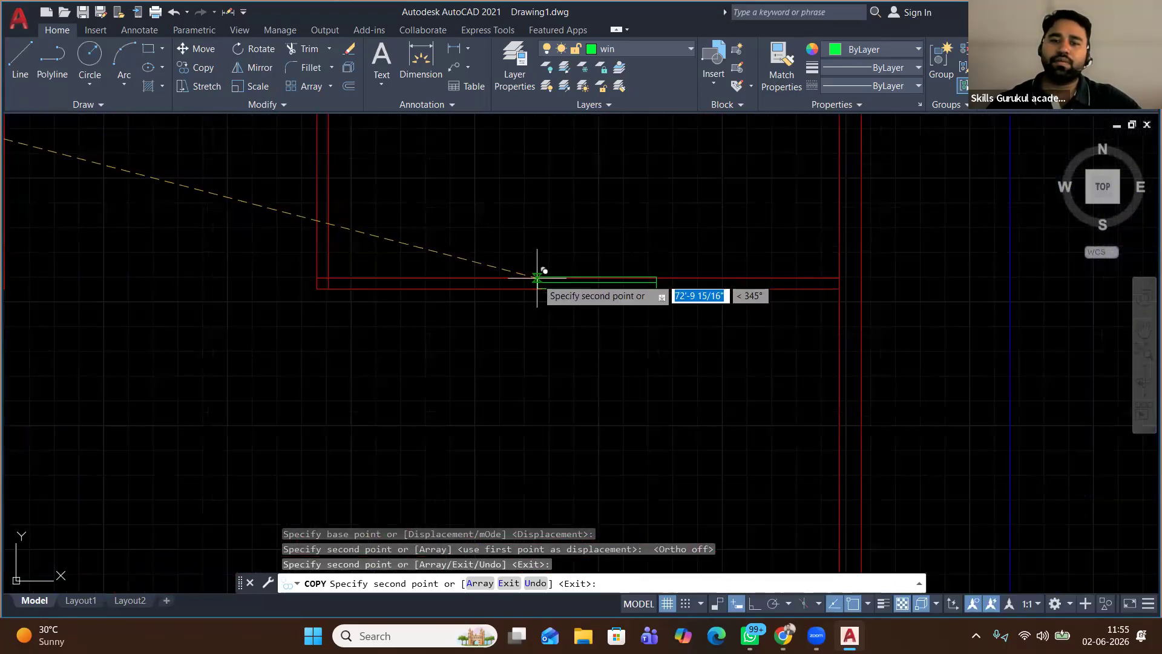
{"action": "left_click", "coordinate": [536, 277]}
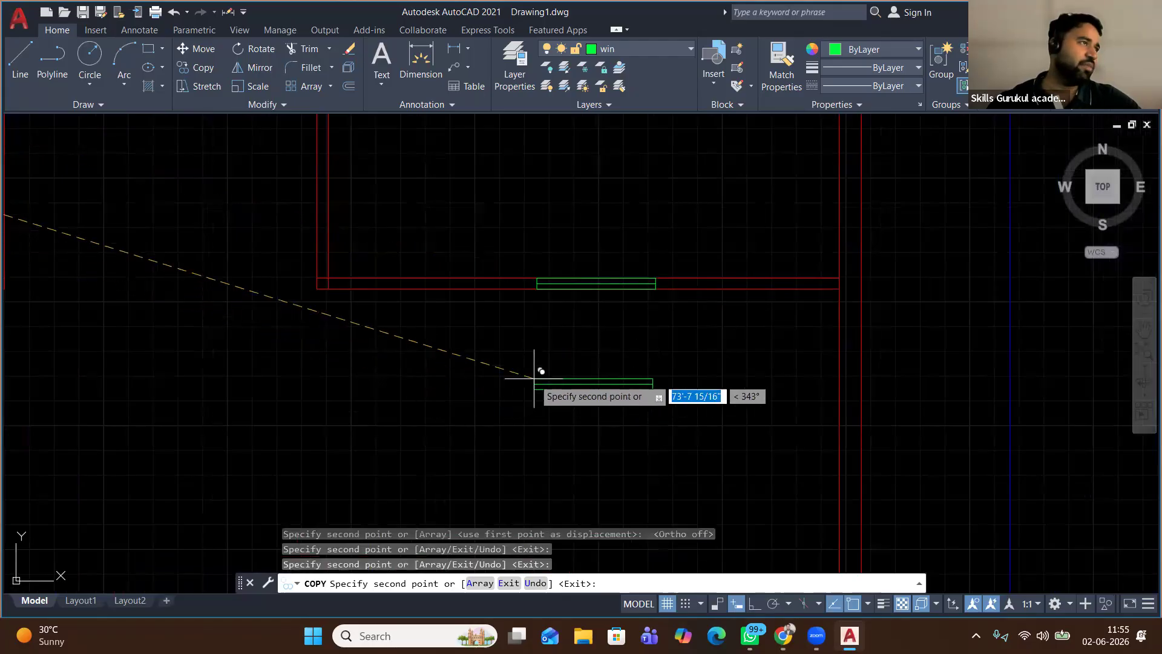
{"action": "scroll", "coordinate": [534, 379], "scroll_direction": "down", "scroll_amount": 2}
{"action": "scroll", "coordinate": [534, 378], "scroll_direction": "down", "scroll_amount": 1}
{"action": "middle_click_drag", "start_coordinate": [405, 371], "coordinate": [651, 335]}
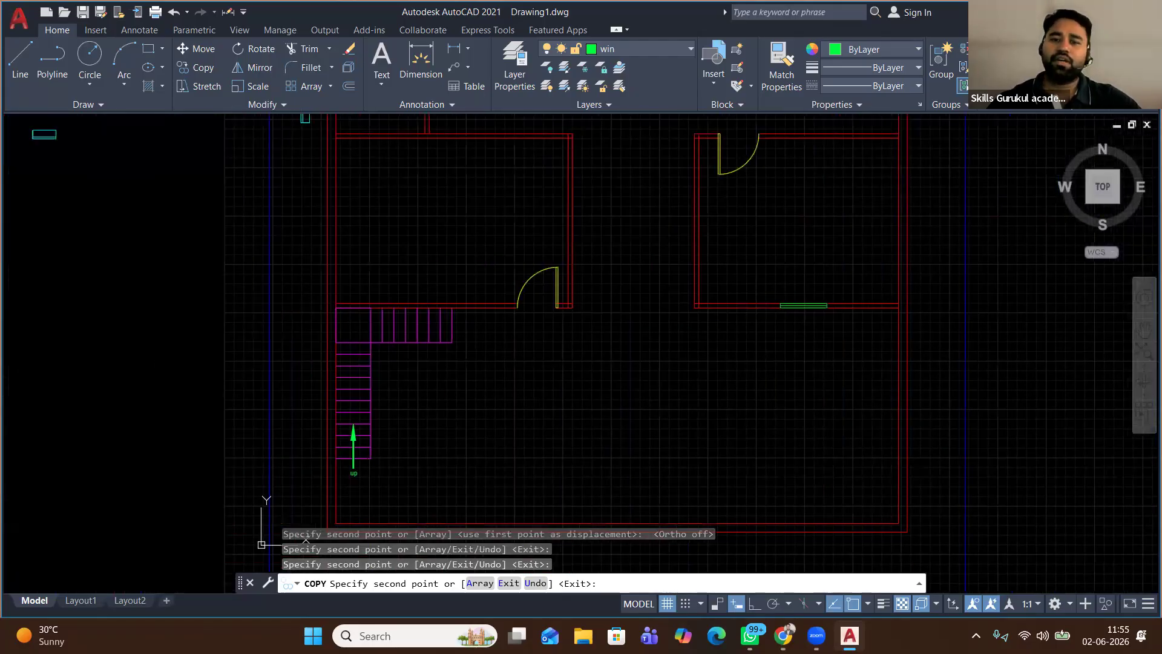
{"action": "scroll", "coordinate": [415, 283], "scroll_direction": "up", "scroll_amount": 4}
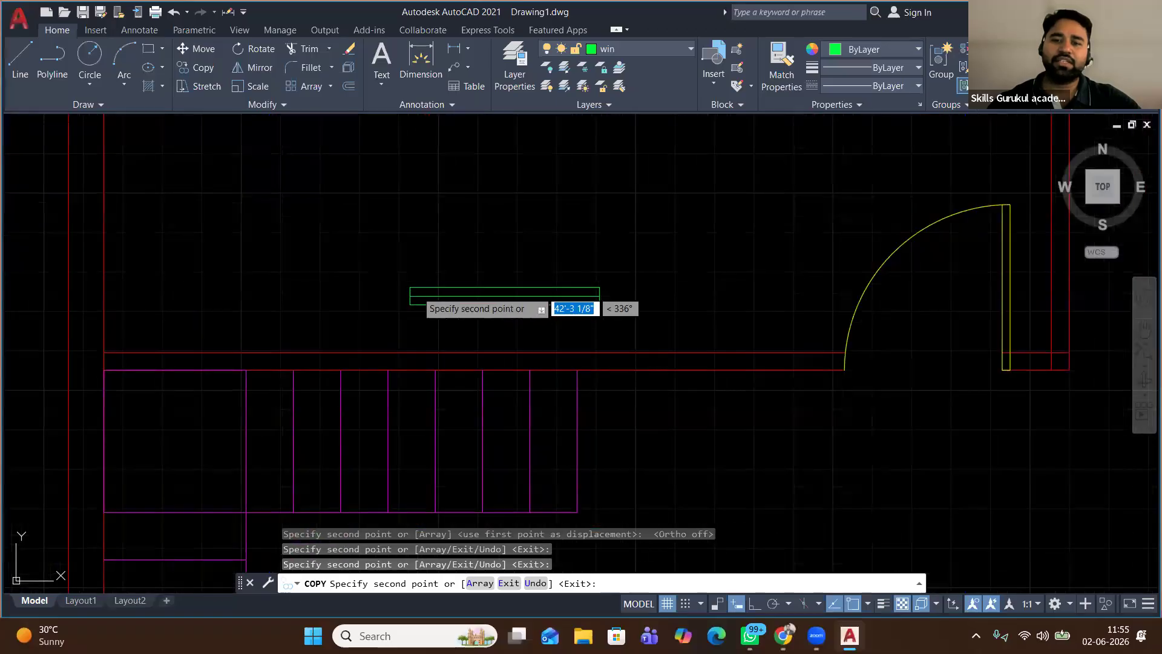
{"action": "left_click", "coordinate": [619, 361]}
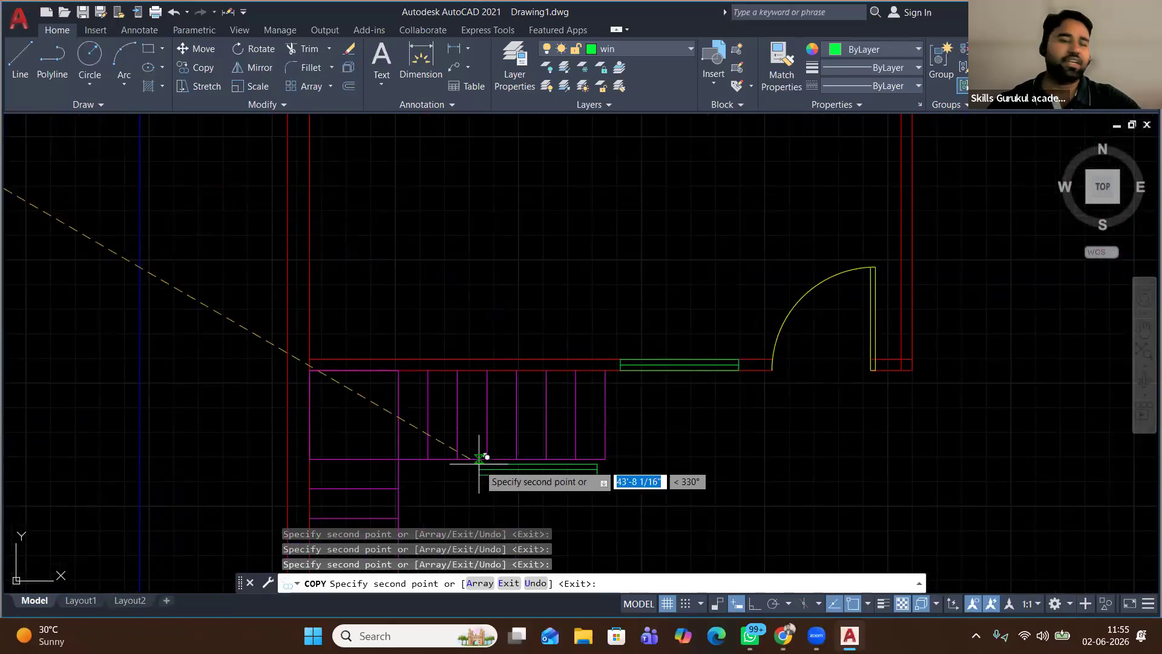
Place one more window copy in the wall below the staircase and end the copy command
{"action": "scroll", "coordinate": [491, 437], "scroll_direction": "down", "scroll_amount": 2}
{"action": "scroll", "coordinate": [490, 437], "scroll_direction": "down", "scroll_amount": 1}
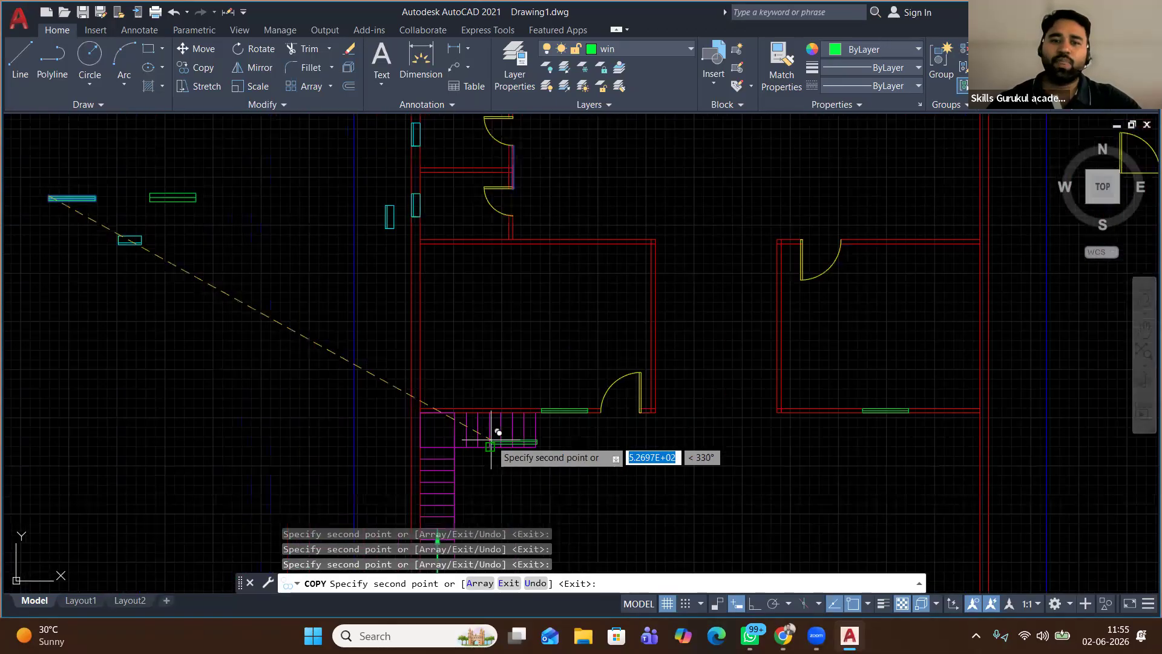
{"action": "scroll", "coordinate": [497, 429], "scroll_direction": "down", "scroll_amount": 2}
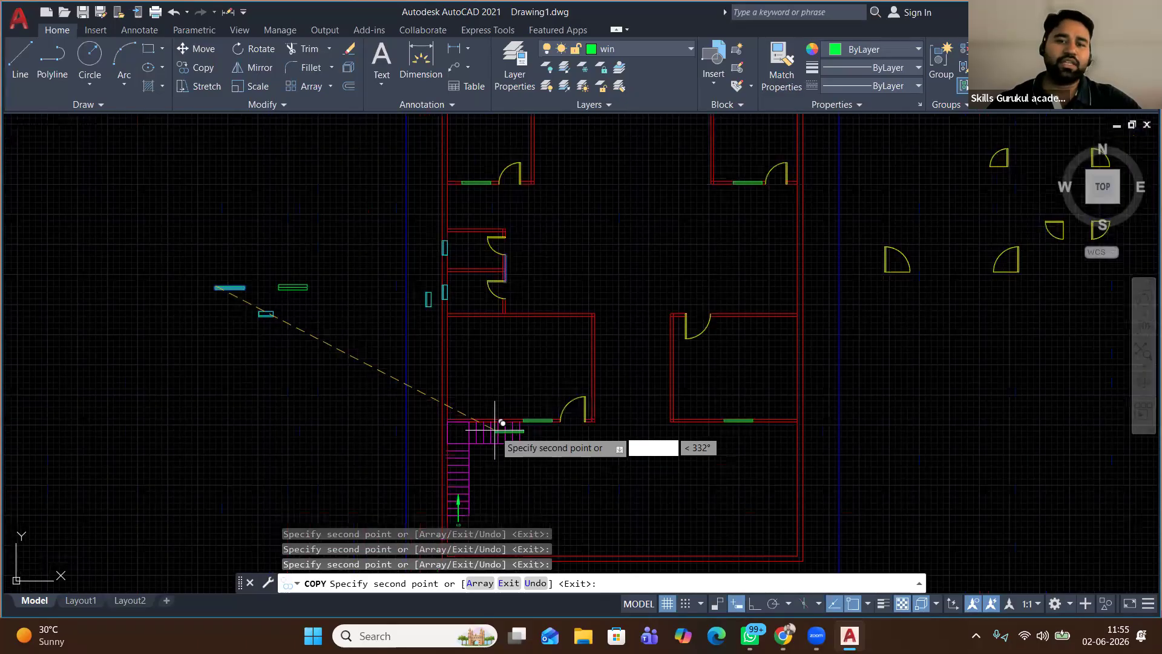
{"action": "scroll", "coordinate": [495, 430], "scroll_direction": "up", "scroll_amount": 5}
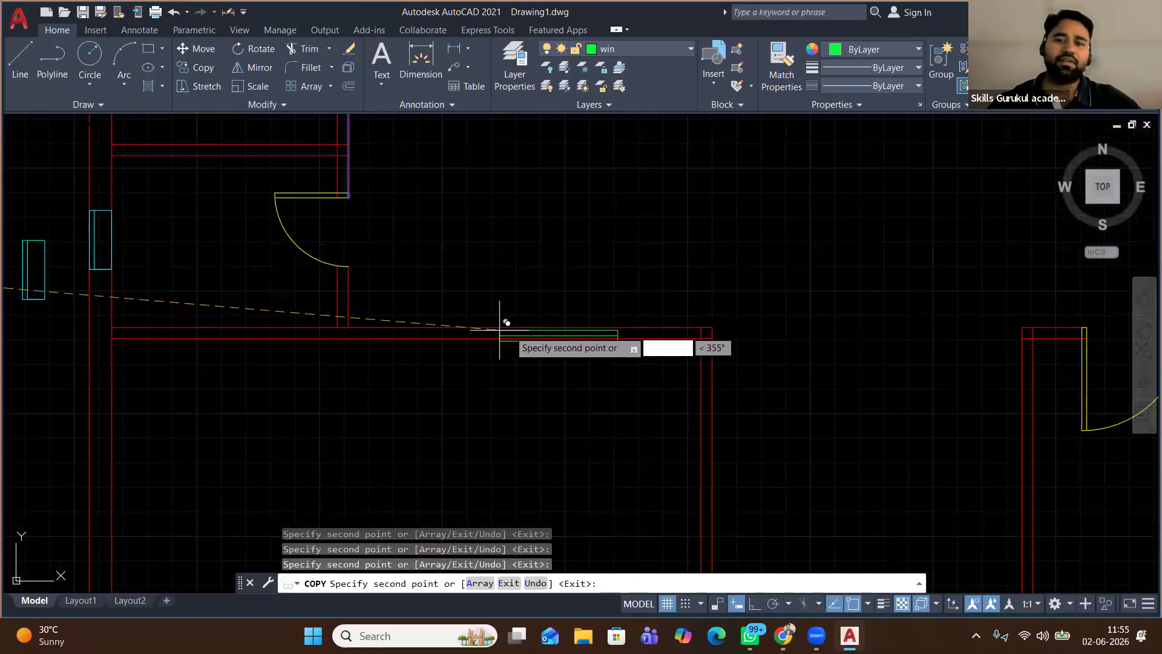
{"action": "left_click", "coordinate": [531, 338]}
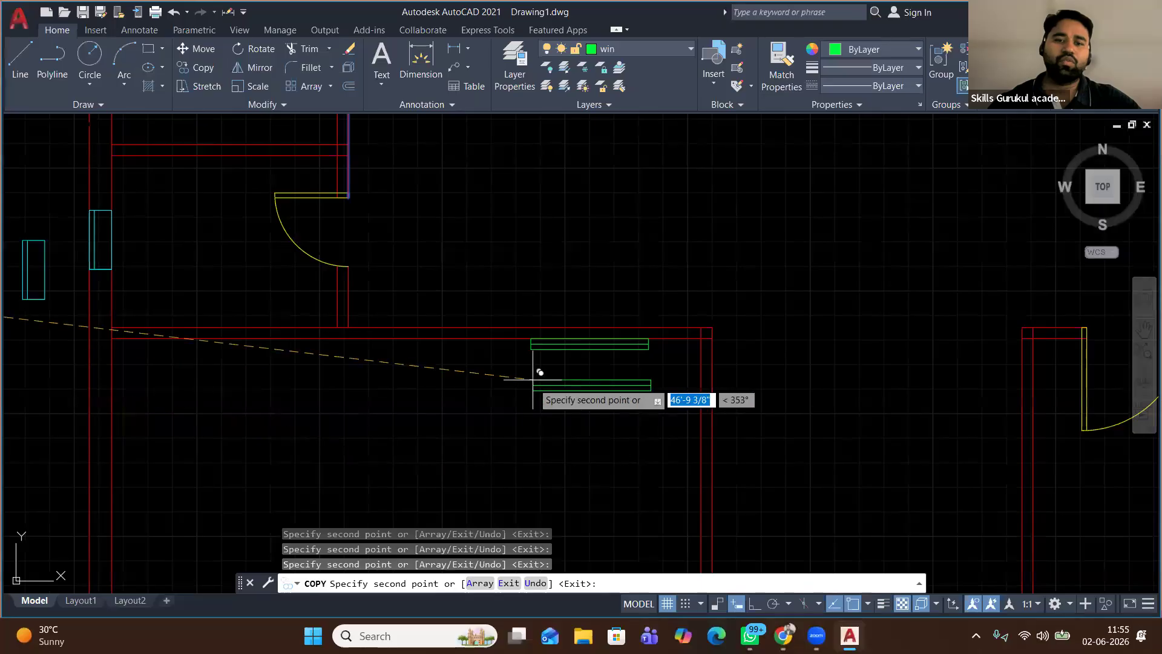
{"action": "scroll", "coordinate": [428, 429], "scroll_direction": "down", "scroll_amount": 5}
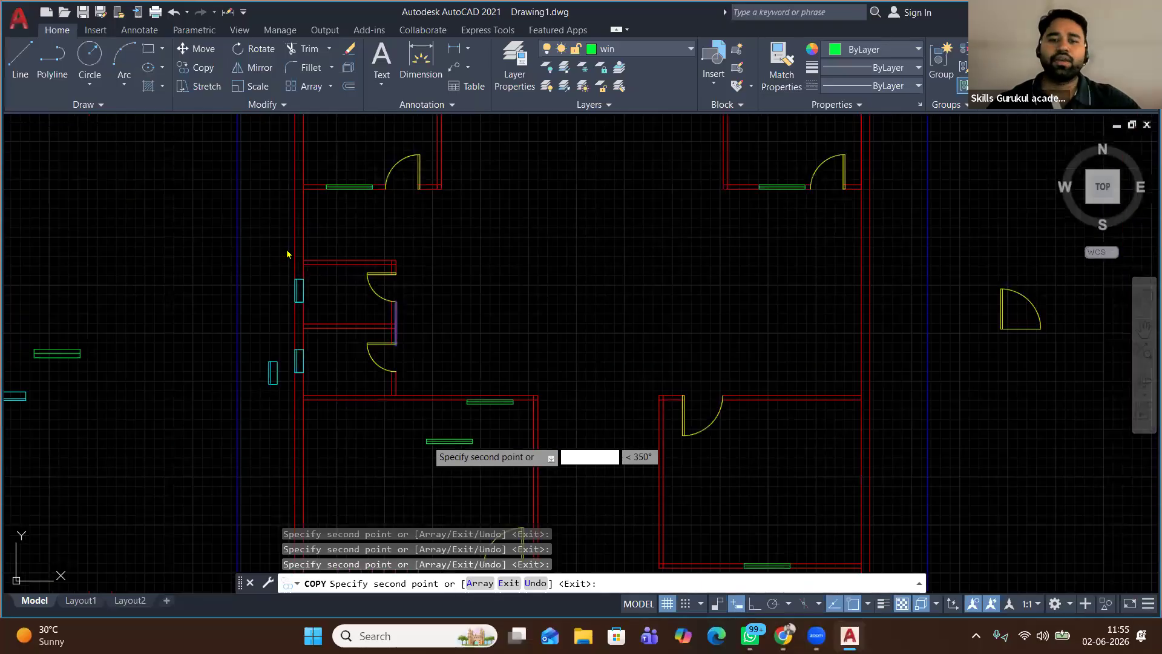
{"action": "scroll", "coordinate": [428, 441], "scroll_direction": "down", "scroll_amount": 4}
{"action": "right_click", "coordinate": [244, 241]}
{"action": "left_click", "coordinate": [267, 253]}
{"action": "middle_click_drag", "start_coordinate": [339, 383], "coordinate": [346, 297]}
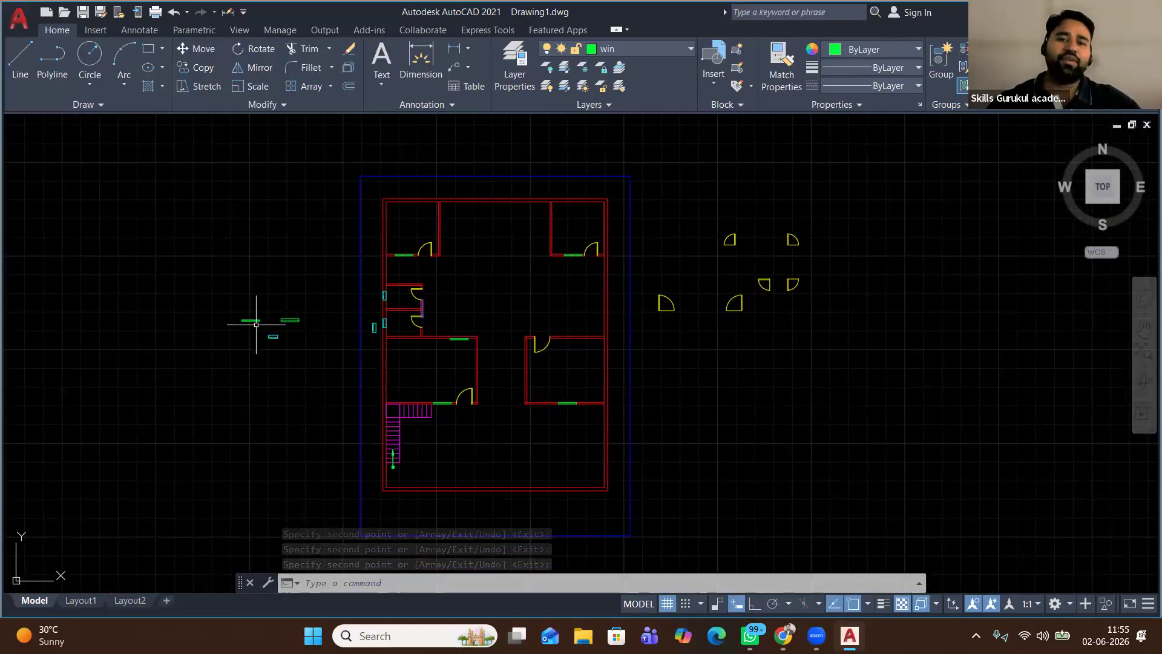
{"action": "scroll", "coordinate": [256, 325], "scroll_direction": "up", "scroll_amount": 2}
Select the horizontal green window and rotate it 270° to stand upright
{"action": "scroll", "coordinate": [280, 322], "scroll_direction": "up", "scroll_amount": 2}
{"action": "left_click", "coordinate": [368, 272]}
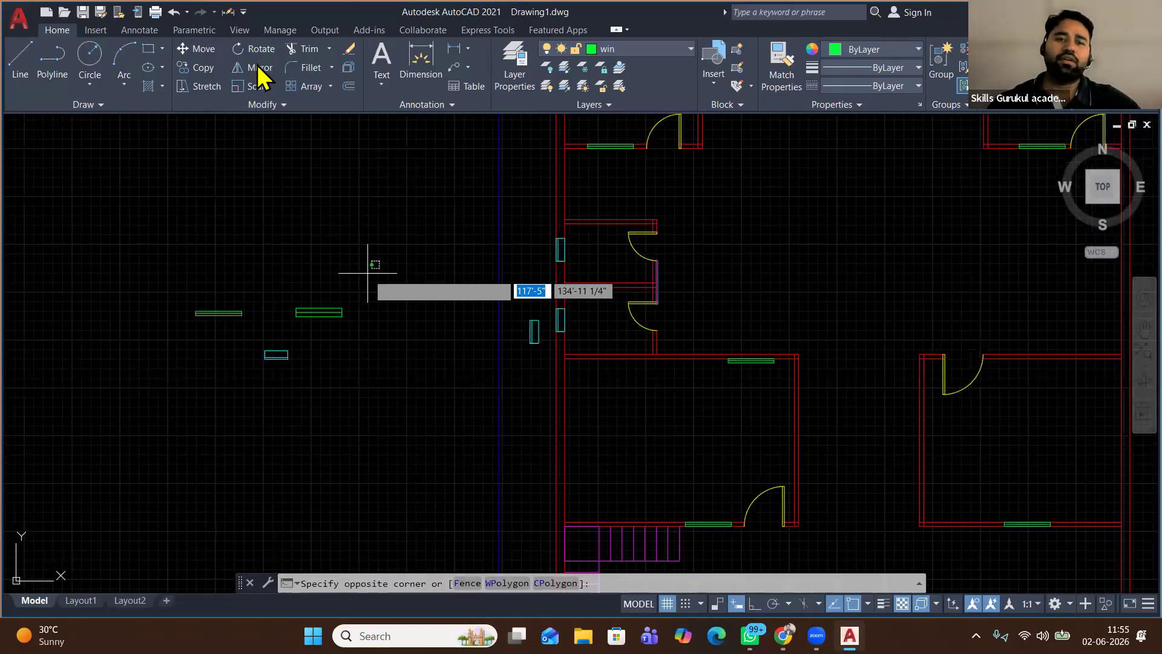
{"action": "left_click", "coordinate": [335, 309]}
{"action": "left_click", "coordinate": [264, 54]}
{"action": "left_click", "coordinate": [377, 345]}
{"action": "key", "text": "Return"}
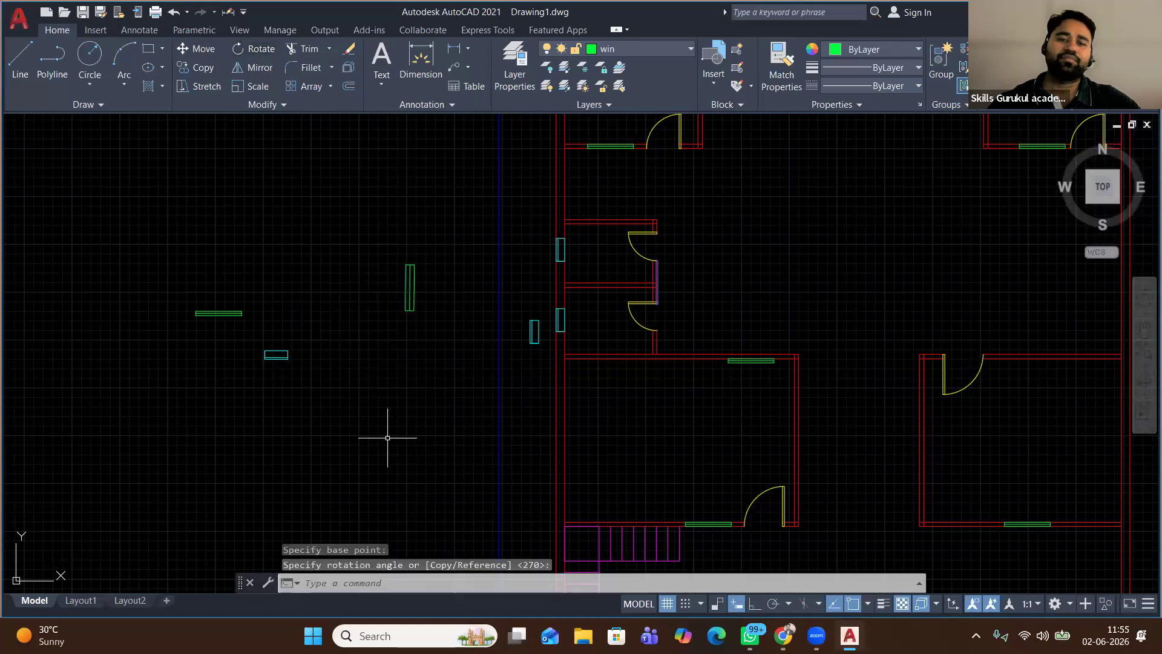
Copy the rotated window from its corner into the upper-left outer wall opening
{"action": "left_click", "coordinate": [415, 241]}
{"action": "left_click", "coordinate": [345, 337]}
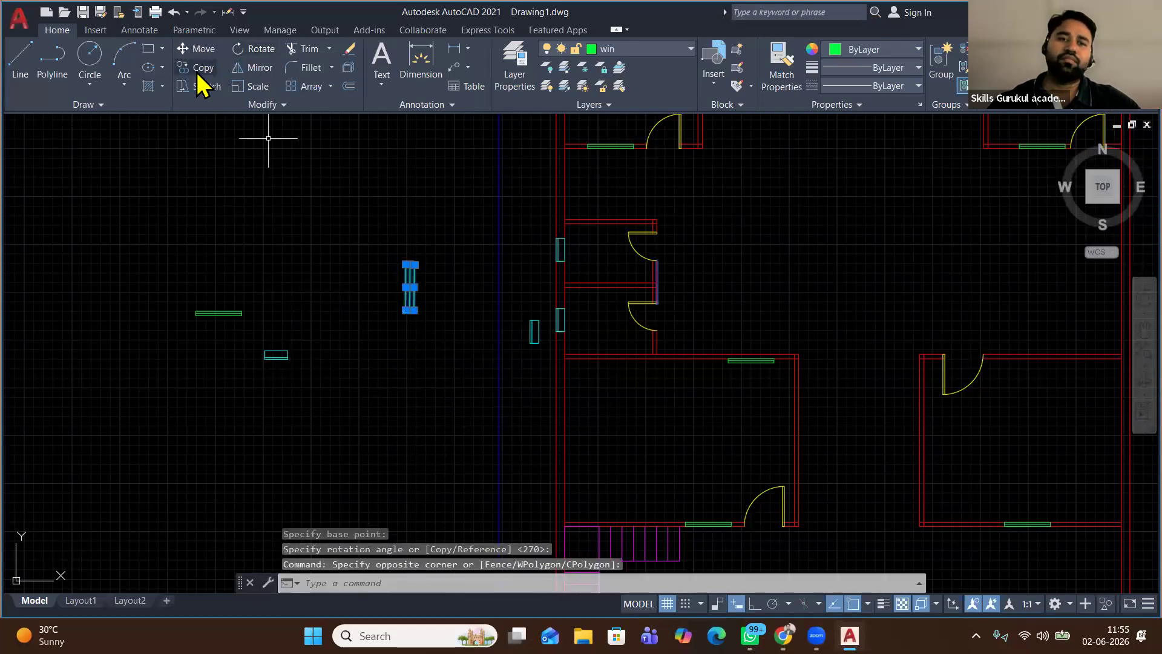
{"action": "left_click", "coordinate": [200, 68]}
{"action": "scroll", "coordinate": [388, 308], "scroll_direction": "up", "scroll_amount": 6}
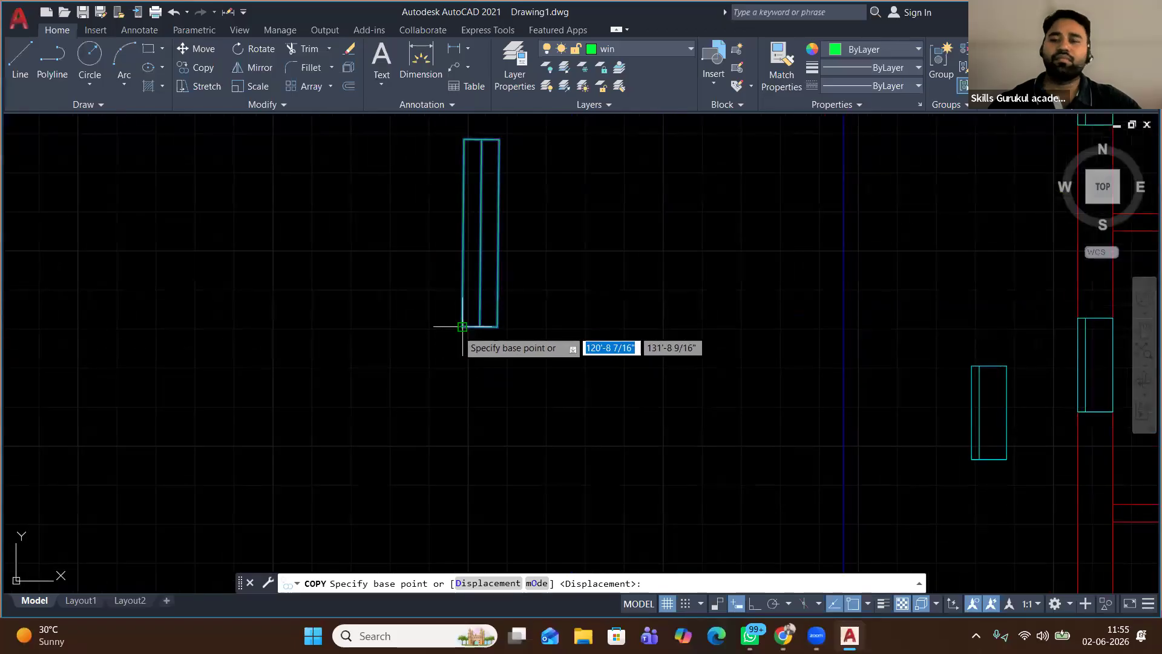
{"action": "left_click", "coordinate": [461, 326]}
{"action": "scroll", "coordinate": [494, 327], "scroll_direction": "down", "scroll_amount": 2}
{"action": "scroll", "coordinate": [493, 326], "scroll_direction": "down", "scroll_amount": 4}
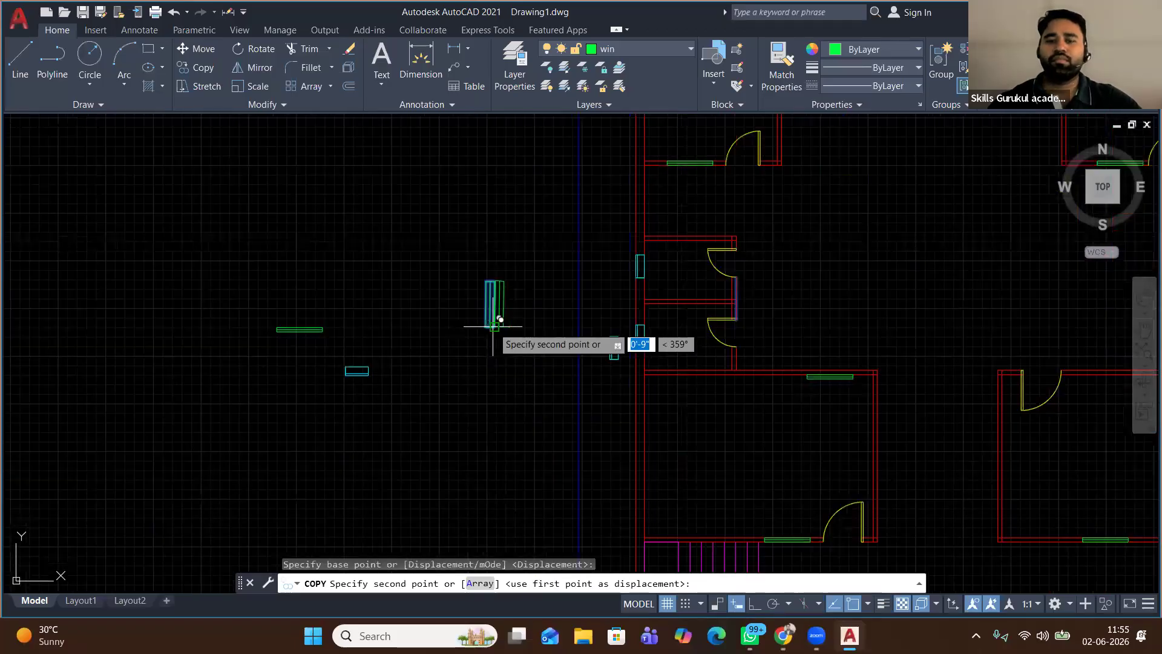
{"action": "scroll", "coordinate": [494, 327], "scroll_direction": "down", "scroll_amount": 3}
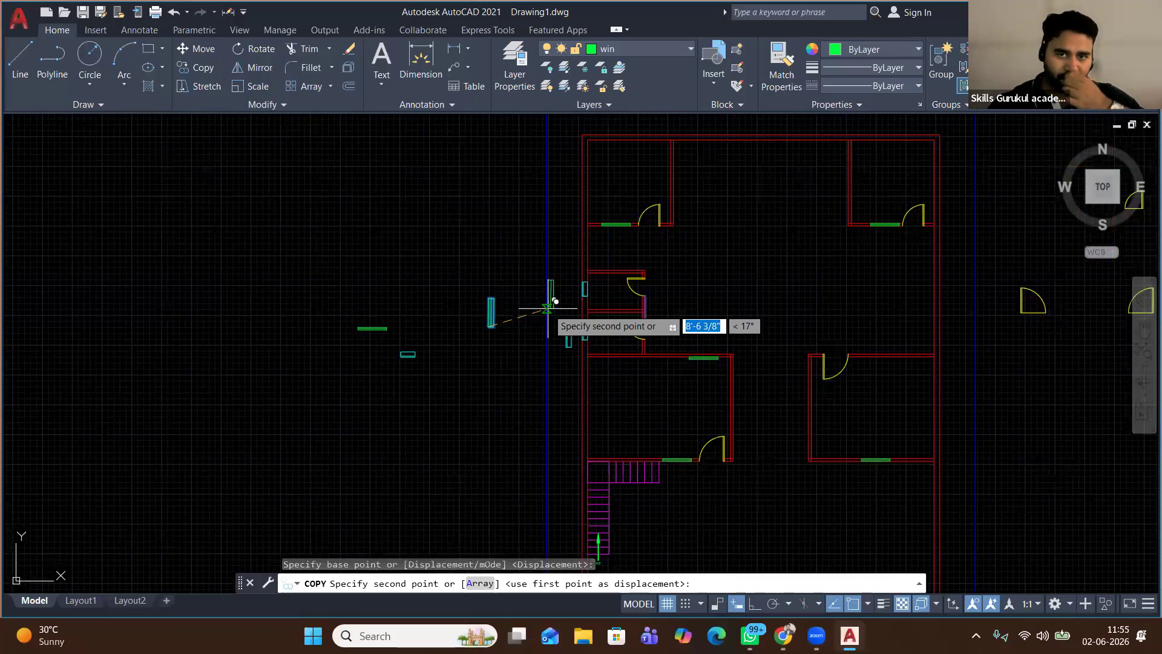
{"action": "scroll", "coordinate": [608, 212], "scroll_direction": "up", "scroll_amount": 2}
{"action": "middle_click_drag", "start_coordinate": [545, 159], "coordinate": [553, 253]}
{"action": "left_click", "coordinate": [575, 277]}
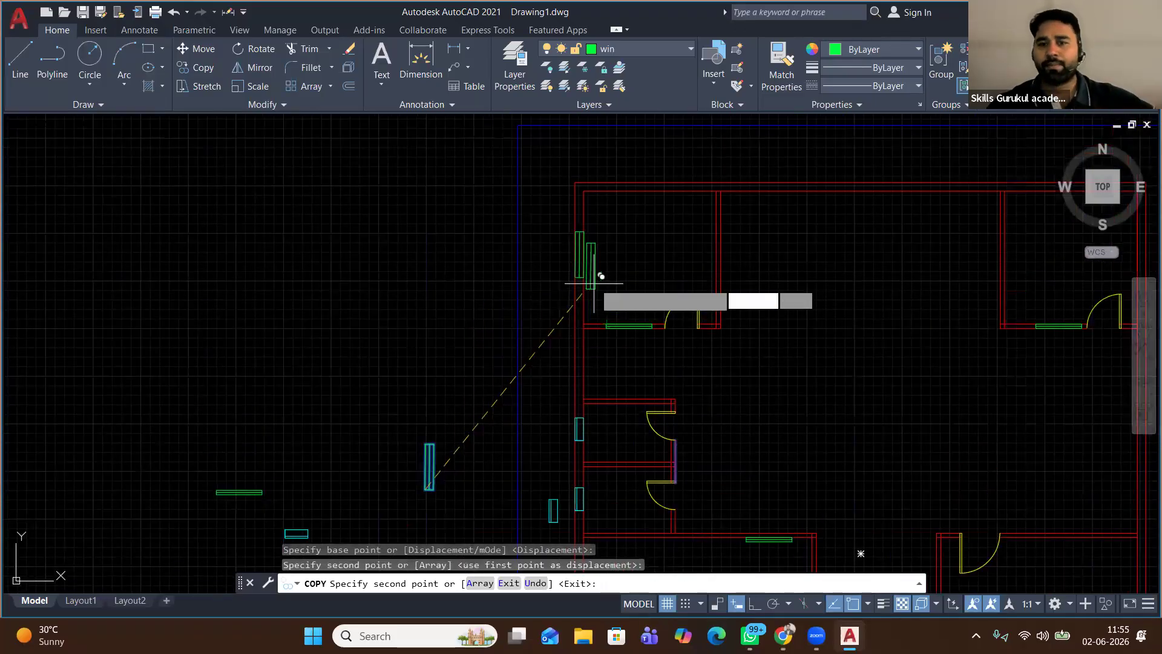
Place further window copies in the outer wall and the right and left lower room walls
{"action": "scroll", "coordinate": [594, 283], "scroll_direction": "down", "scroll_amount": 2}
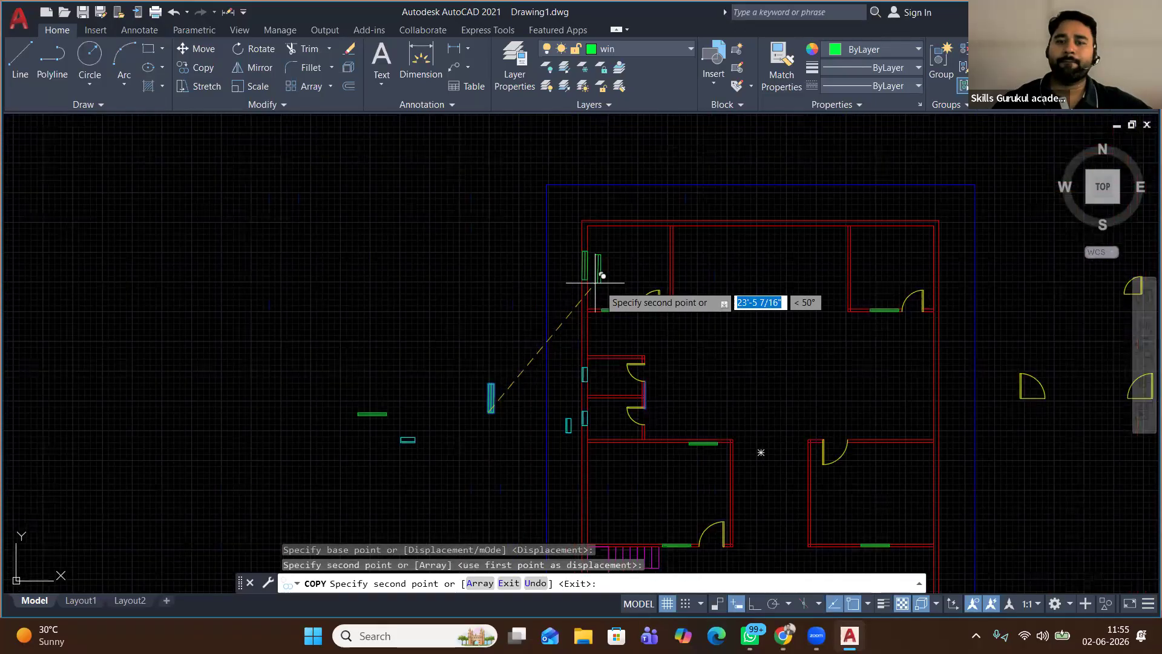
{"action": "middle_click_drag", "start_coordinate": [951, 292], "coordinate": [709, 257]}
{"action": "left_click", "coordinate": [694, 256]}
{"action": "scroll", "coordinate": [634, 367], "scroll_direction": "up", "scroll_amount": 1}
{"action": "middle_click_drag", "start_coordinate": [634, 367], "coordinate": [504, 178]}
{"action": "scroll", "coordinate": [530, 206], "scroll_direction": "down", "scroll_amount": 2}
{"action": "left_click", "coordinate": [559, 276]}
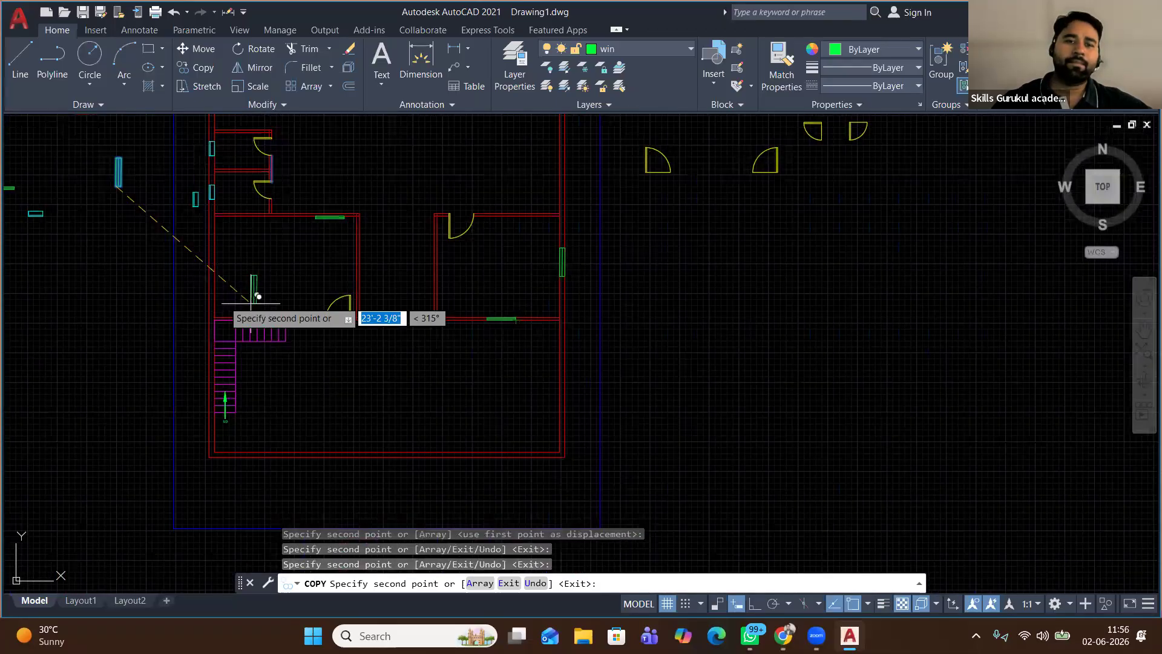
{"action": "left_click", "coordinate": [210, 270]}
Add a final window copy on the left outer wall, finish copying, and delete the stray copy
{"action": "scroll", "coordinate": [353, 348], "scroll_direction": "down", "scroll_amount": 2}
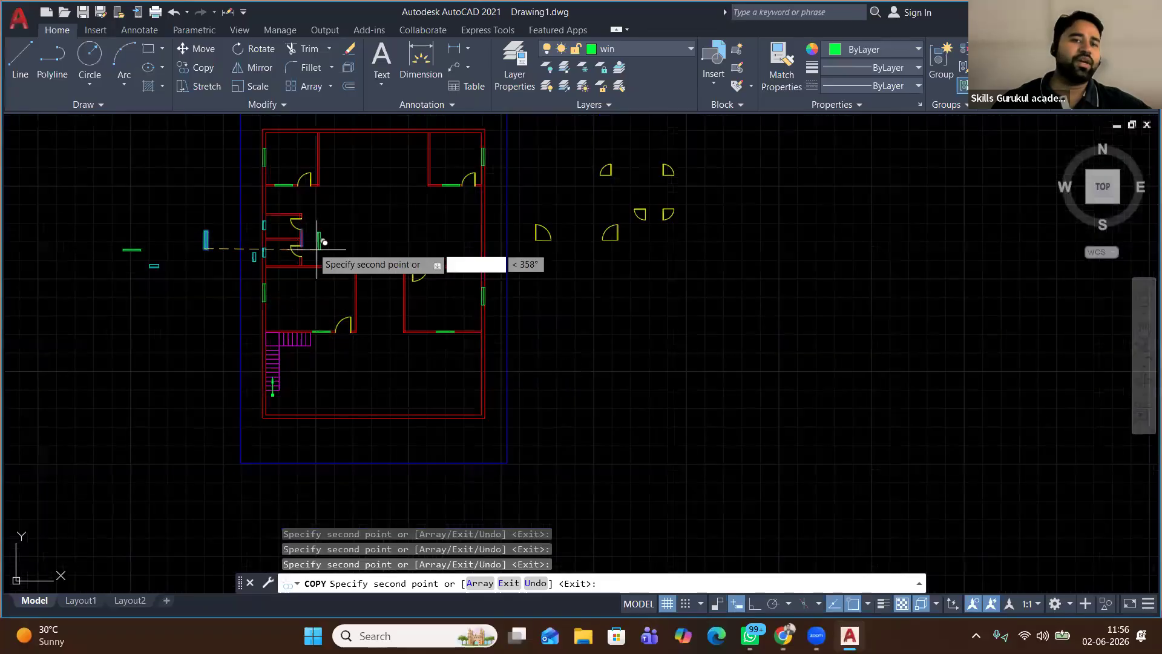
{"action": "scroll", "coordinate": [266, 211], "scroll_direction": "up", "scroll_amount": 2}
{"action": "scroll", "coordinate": [267, 197], "scroll_direction": "up", "scroll_amount": 2}
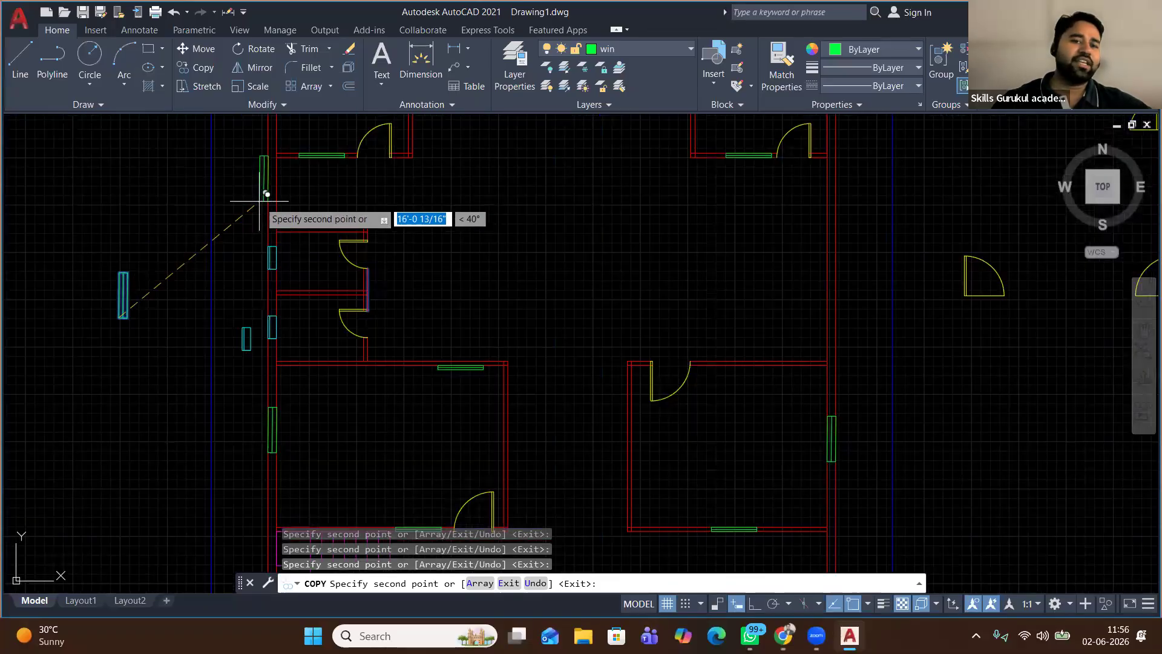
{"action": "left_click", "coordinate": [275, 205]}
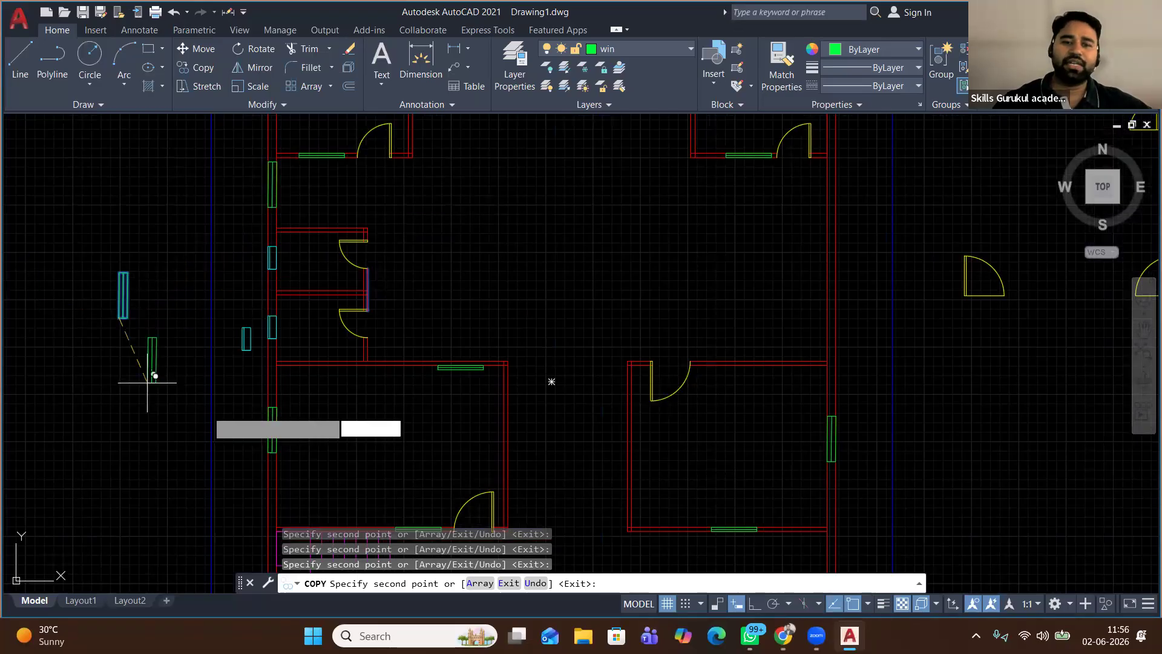
{"action": "scroll", "coordinate": [327, 381], "scroll_direction": "down", "scroll_amount": 2}
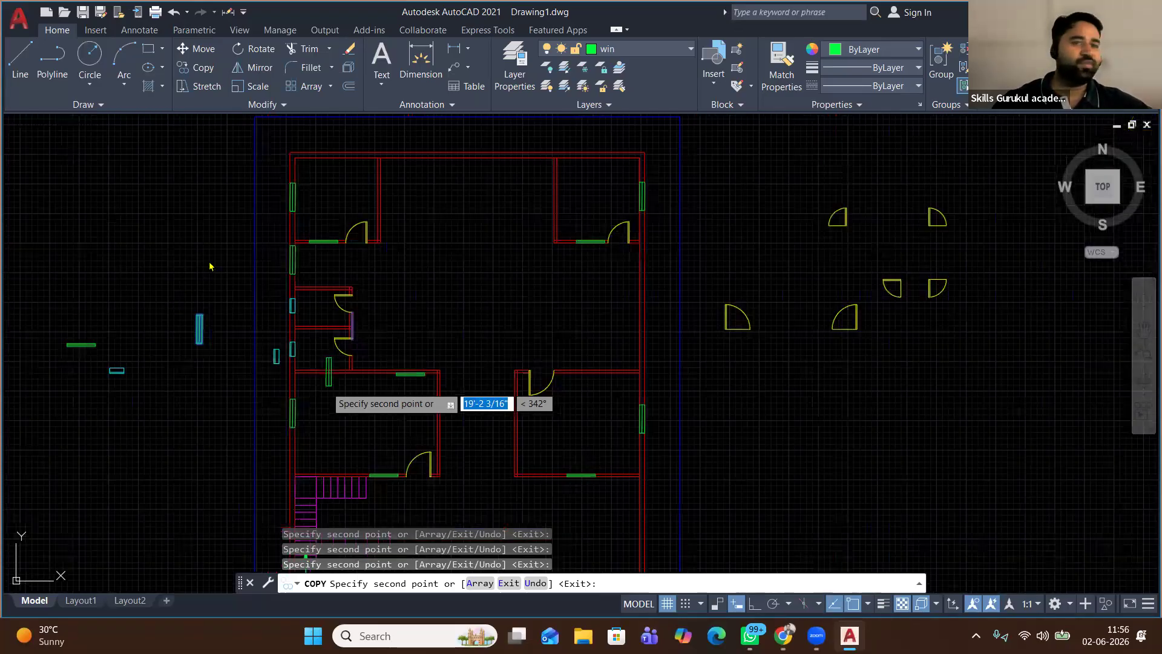
{"action": "scroll", "coordinate": [330, 387], "scroll_direction": "down", "scroll_amount": 2}
{"action": "middle_click_drag", "start_coordinate": [355, 400], "coordinate": [348, 273]}
{"action": "key", "text": "Return"}
{"action": "middle_click_drag", "start_coordinate": [387, 222], "coordinate": [381, 337]}
{"action": "scroll", "coordinate": [298, 332], "scroll_direction": "up", "scroll_amount": 3}
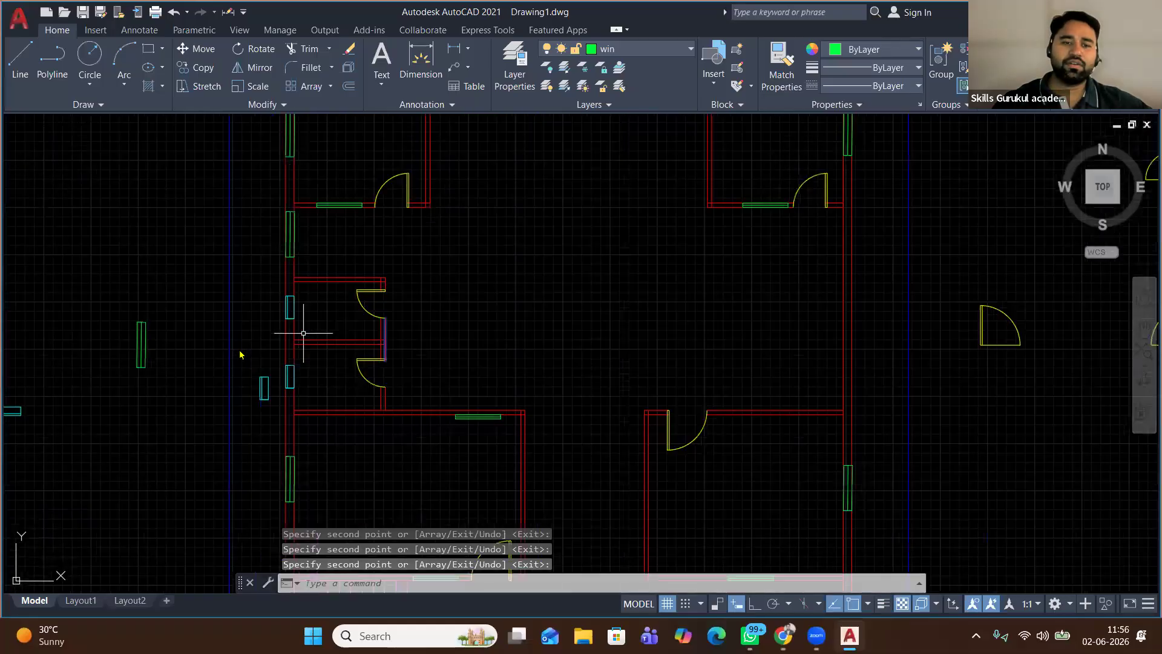
{"action": "key", "text": "Delete"}
{"action": "scroll", "coordinate": [572, 486], "scroll_direction": "up", "scroll_amount": 1}
Move the loose green window up from its right end into the wall
{"action": "scroll", "coordinate": [576, 486], "scroll_direction": "up", "scroll_amount": 2}
{"action": "left_click", "coordinate": [466, 365]}
{"action": "left_click", "coordinate": [731, 557]}
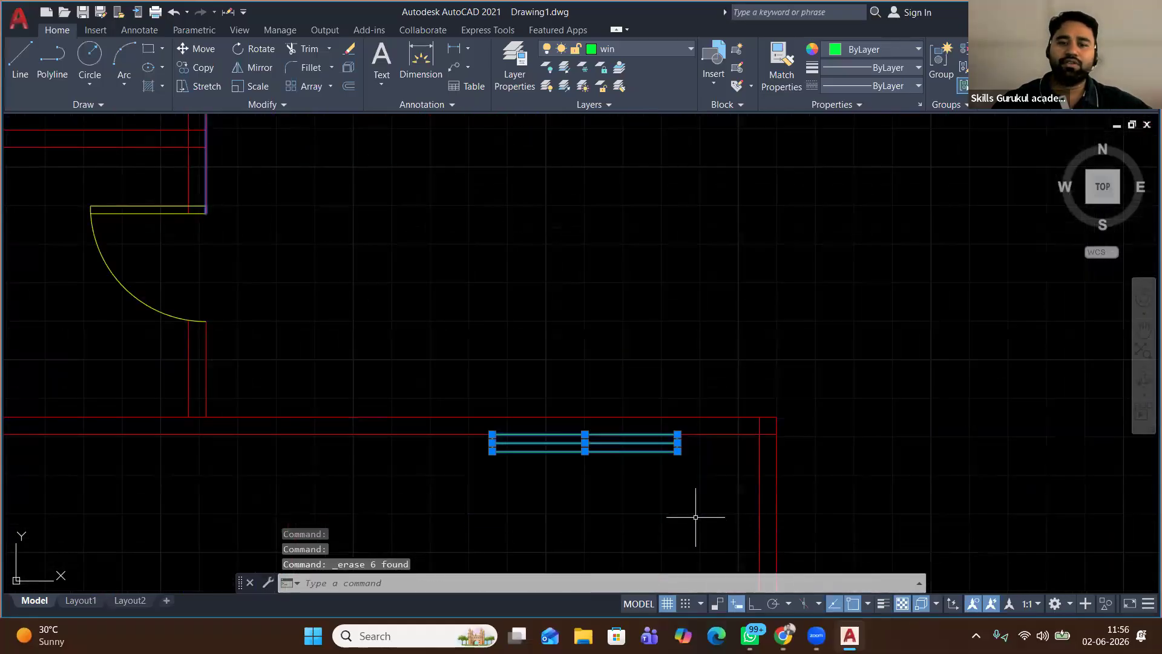
{"action": "left_click", "coordinate": [205, 53]}
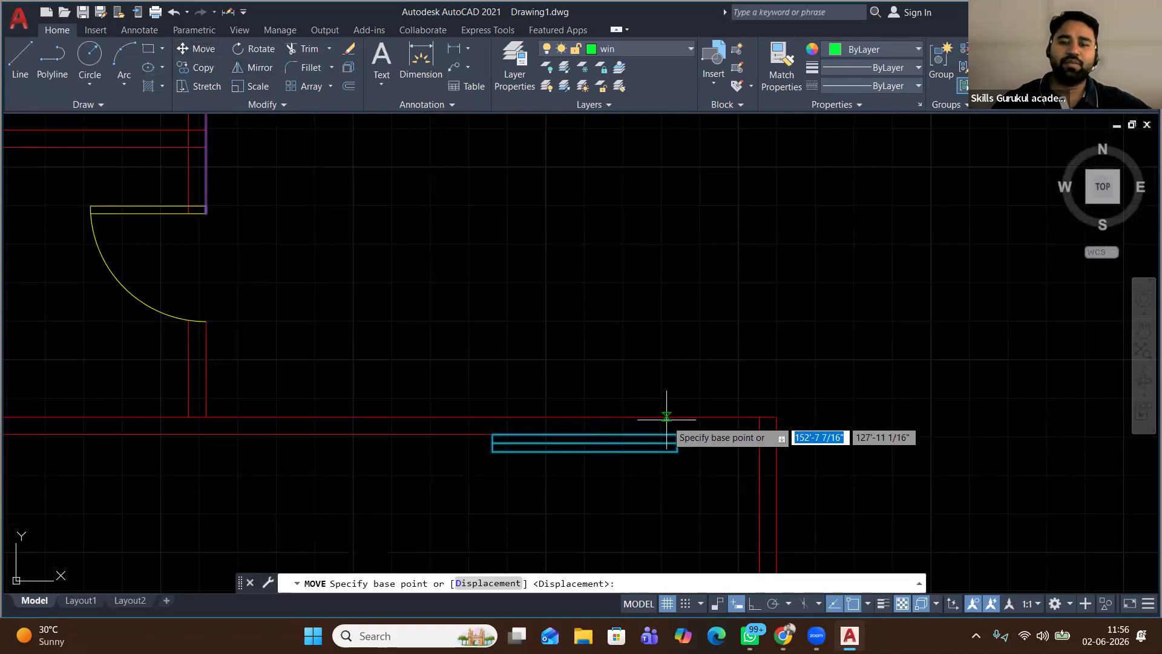
{"action": "left_click", "coordinate": [677, 434]}
{"action": "left_click", "coordinate": [677, 416]}
{"action": "scroll", "coordinate": [401, 337], "scroll_direction": "down", "scroll_amount": 5}
{"action": "scroll", "coordinate": [403, 339], "scroll_direction": "down", "scroll_amount": 2}
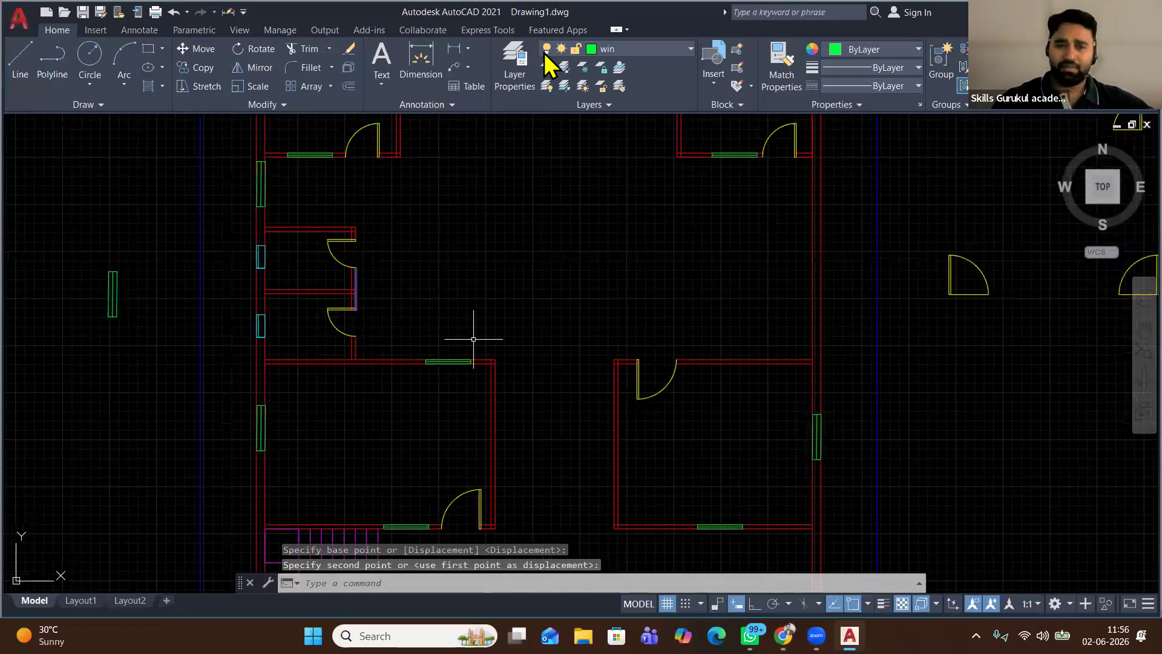
{"action": "scroll", "coordinate": [478, 335], "scroll_direction": "down", "scroll_amount": 2}
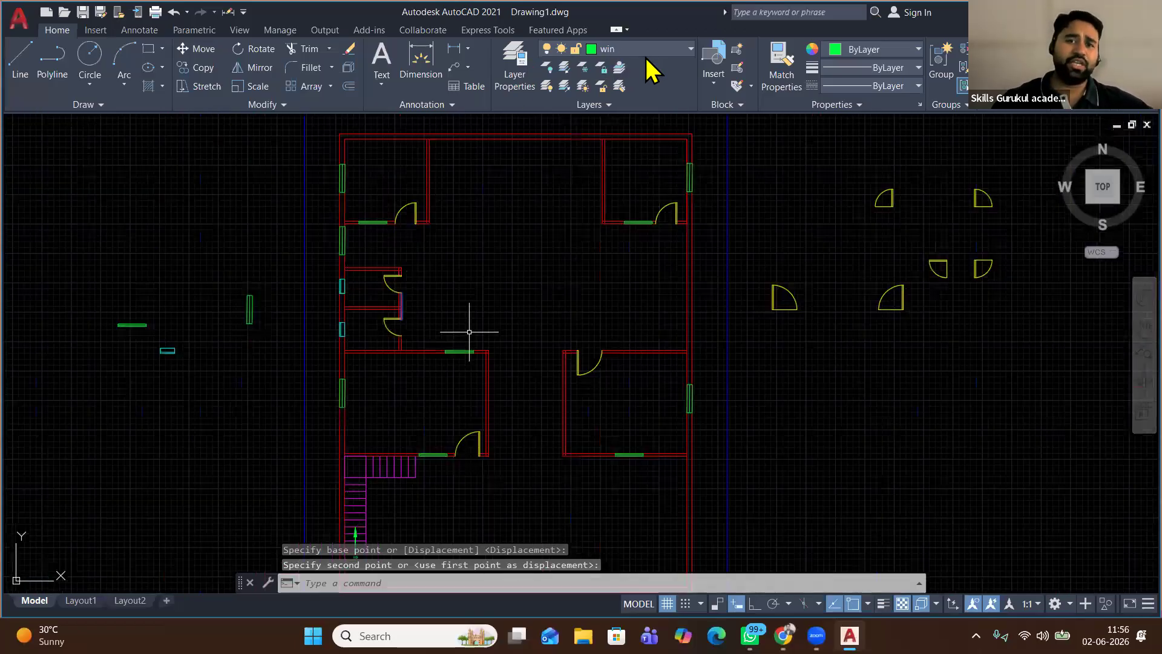
Make text the current layer and change its colour to white in Layer Properties
{"action": "left_click", "coordinate": [615, 48]}
{"action": "left_click", "coordinate": [623, 189]}
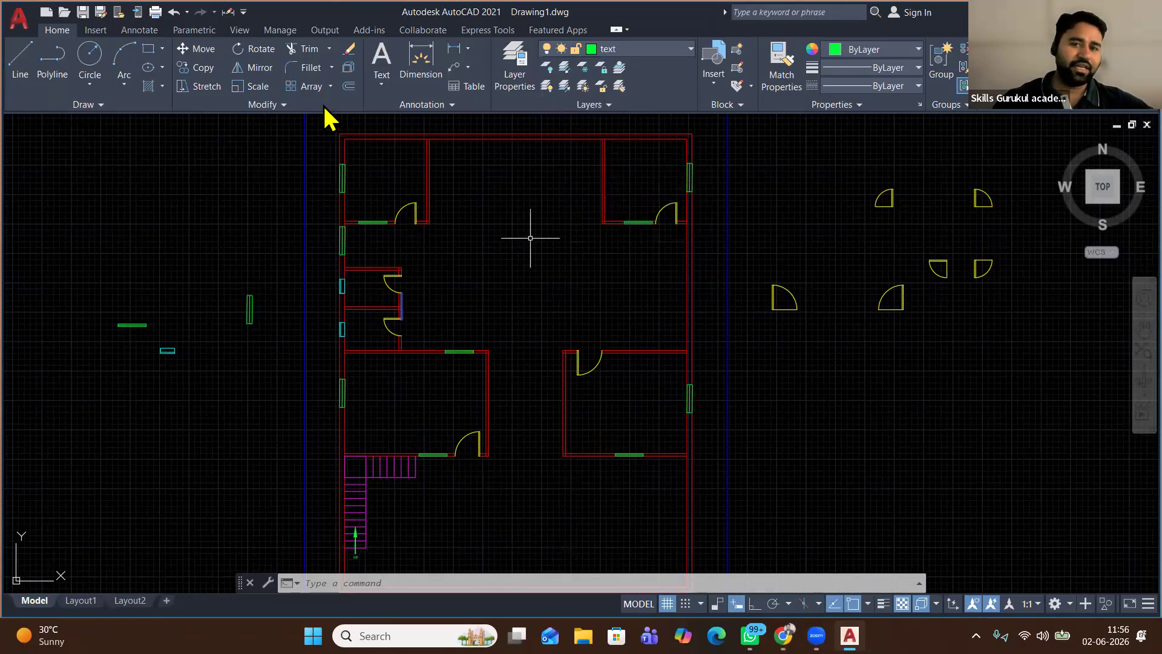
{"action": "left_click", "coordinate": [514, 77]}
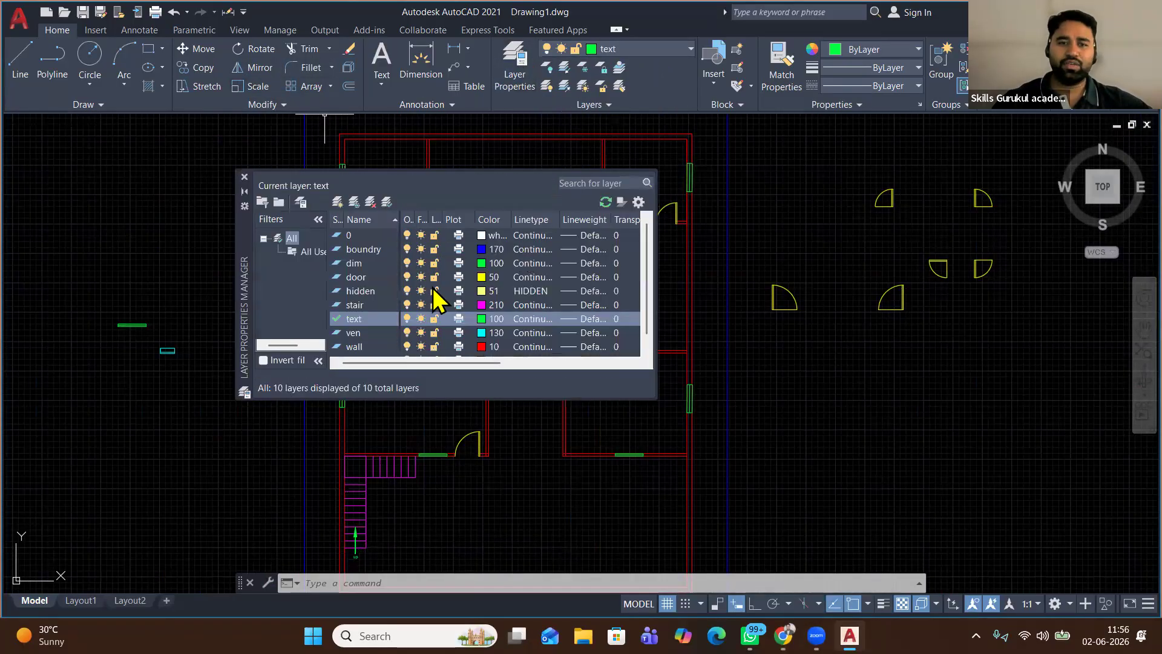
{"action": "left_click", "coordinate": [483, 319]}
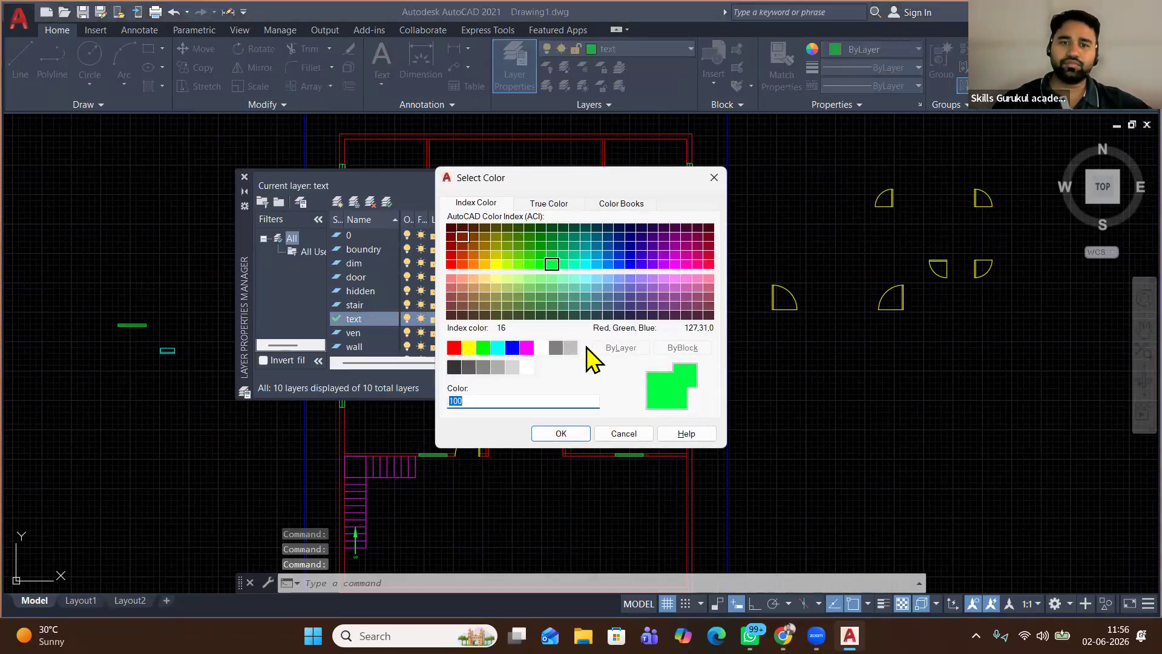
{"action": "left_click", "coordinate": [541, 348]}
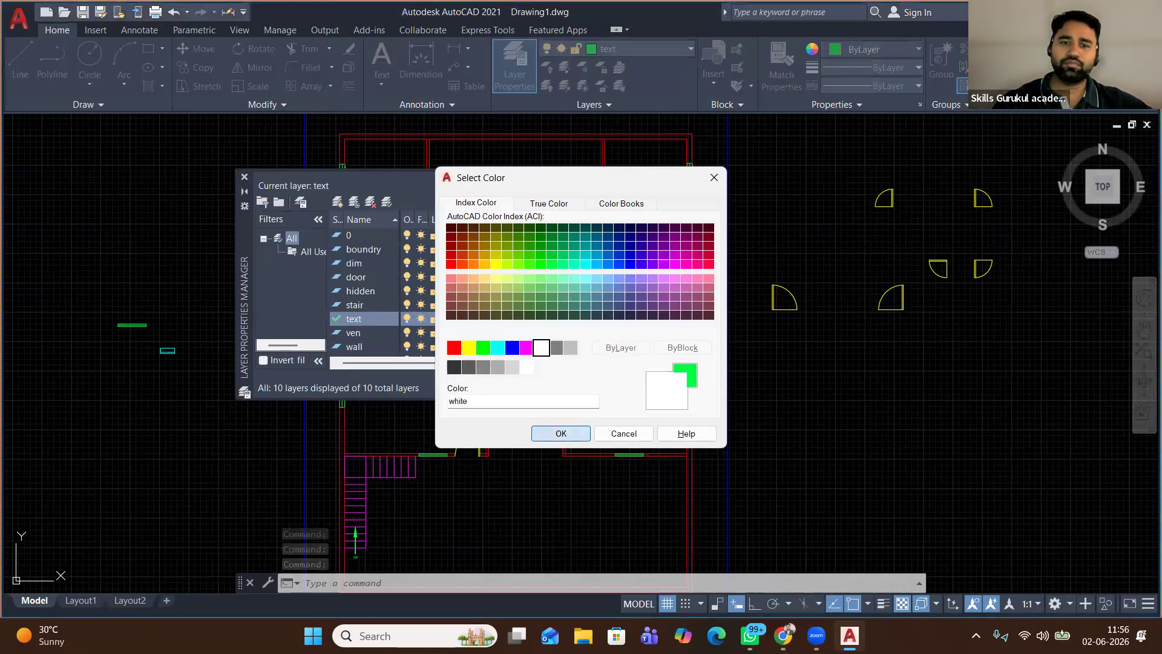
{"action": "left_click", "coordinate": [560, 433]}
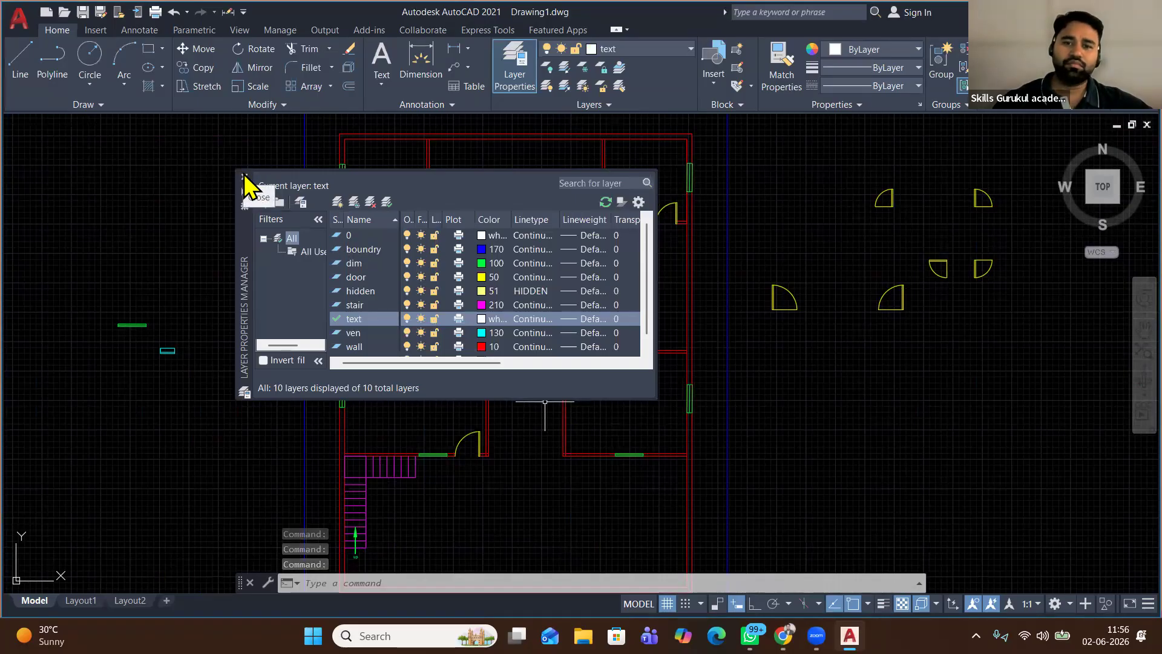
{"action": "left_click", "coordinate": [244, 178]}
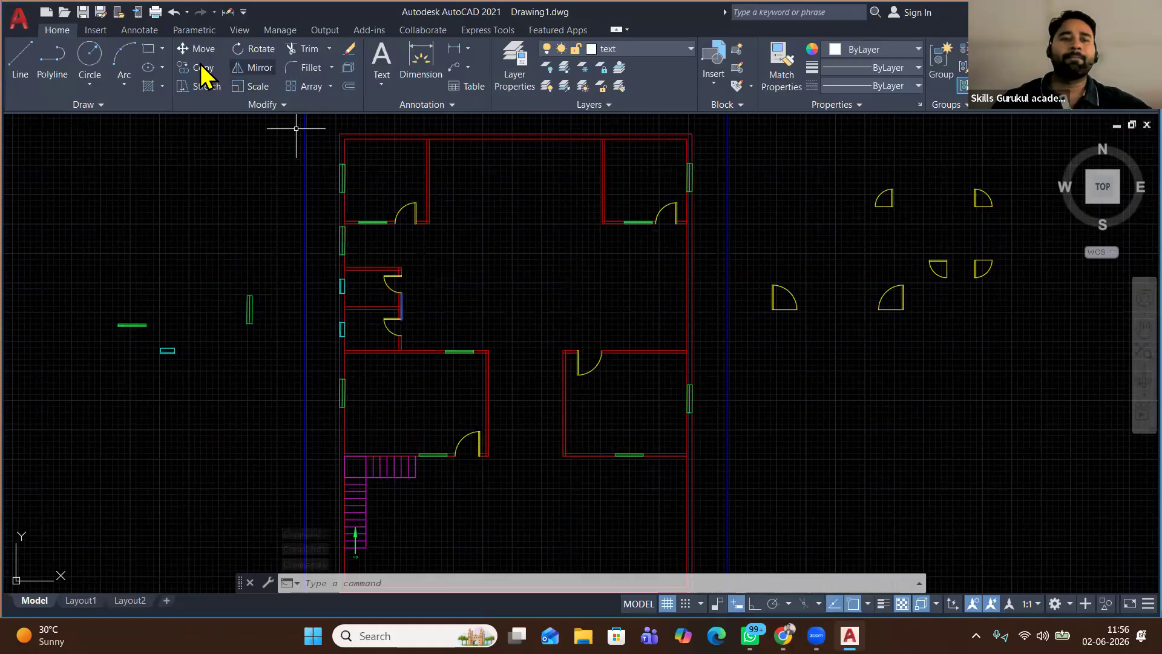
Draw a multiline text box in the top-left room containing 'Bed Room'
{"action": "left_click", "coordinate": [381, 85]}
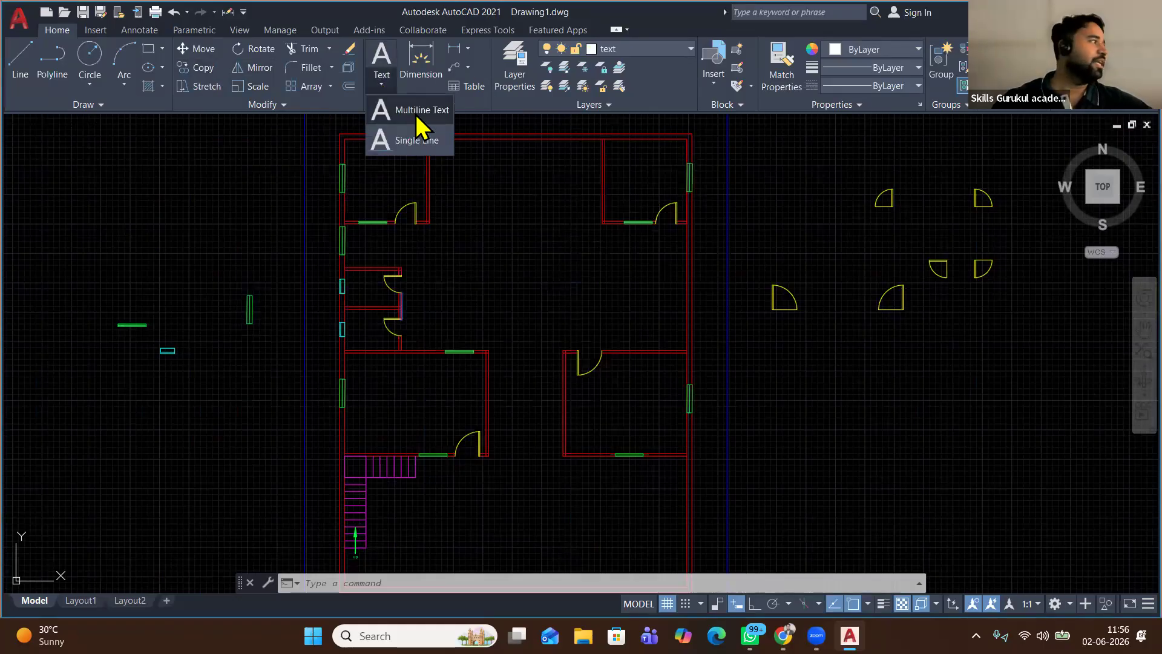
{"action": "left_click", "coordinate": [417, 123]}
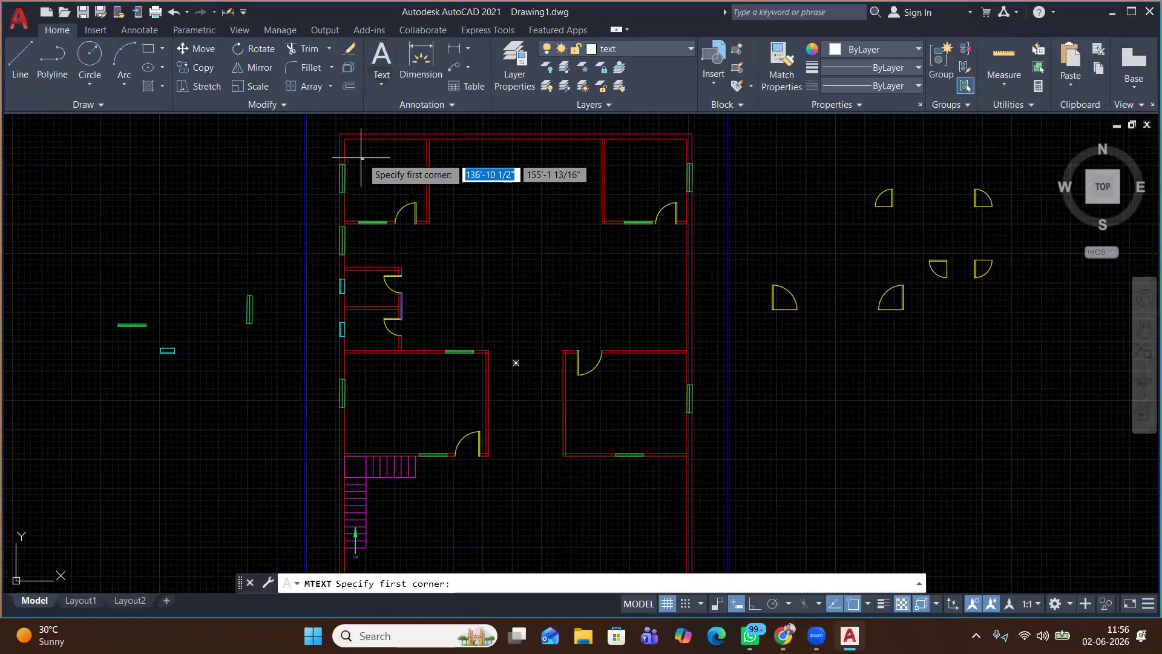
{"action": "scroll", "coordinate": [363, 157], "scroll_direction": "up", "scroll_amount": 6}
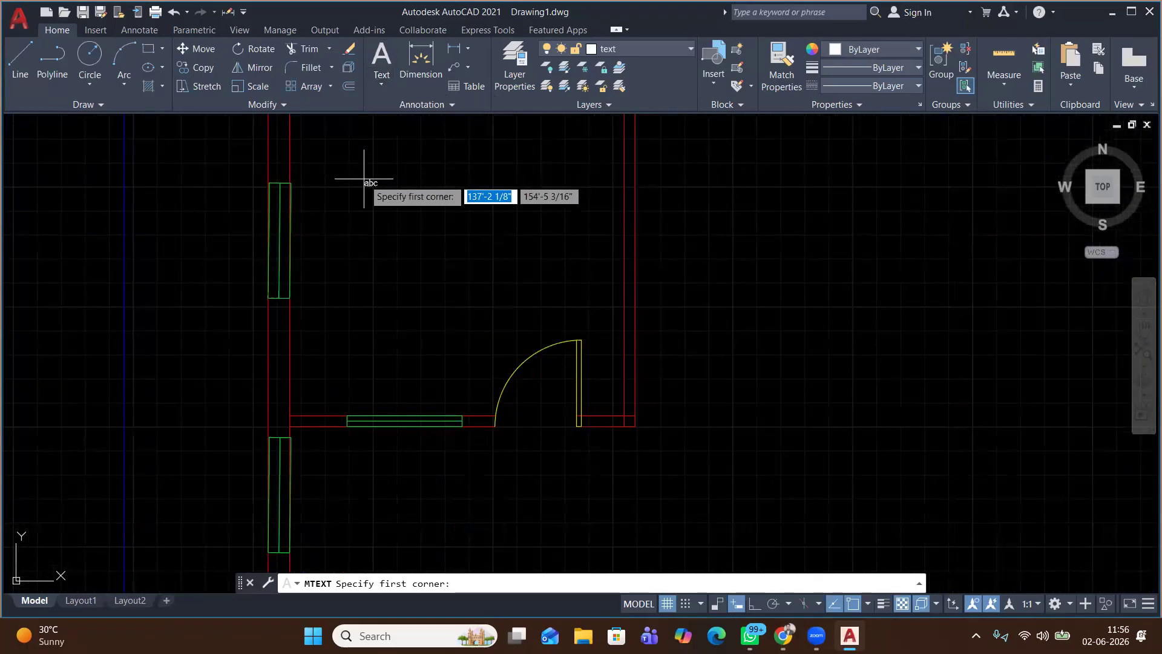
{"action": "scroll", "coordinate": [357, 181], "scroll_direction": "down", "scroll_amount": 2}
{"action": "scroll", "coordinate": [363, 179], "scroll_direction": "down", "scroll_amount": 2}
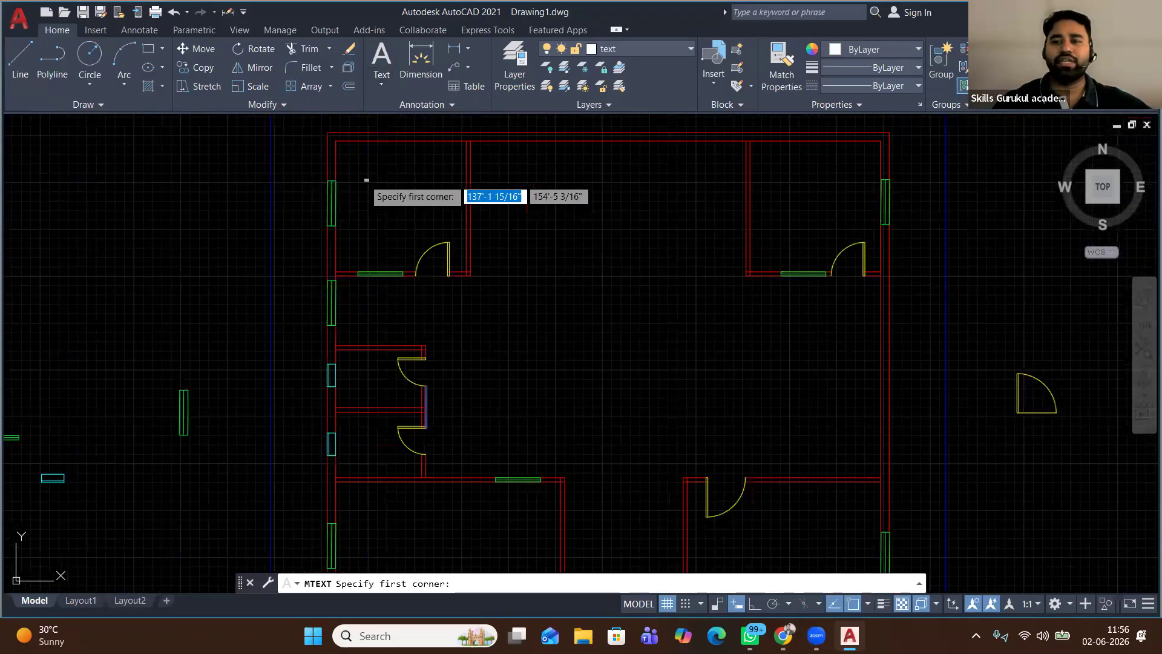
{"action": "left_click", "coordinate": [358, 179]}
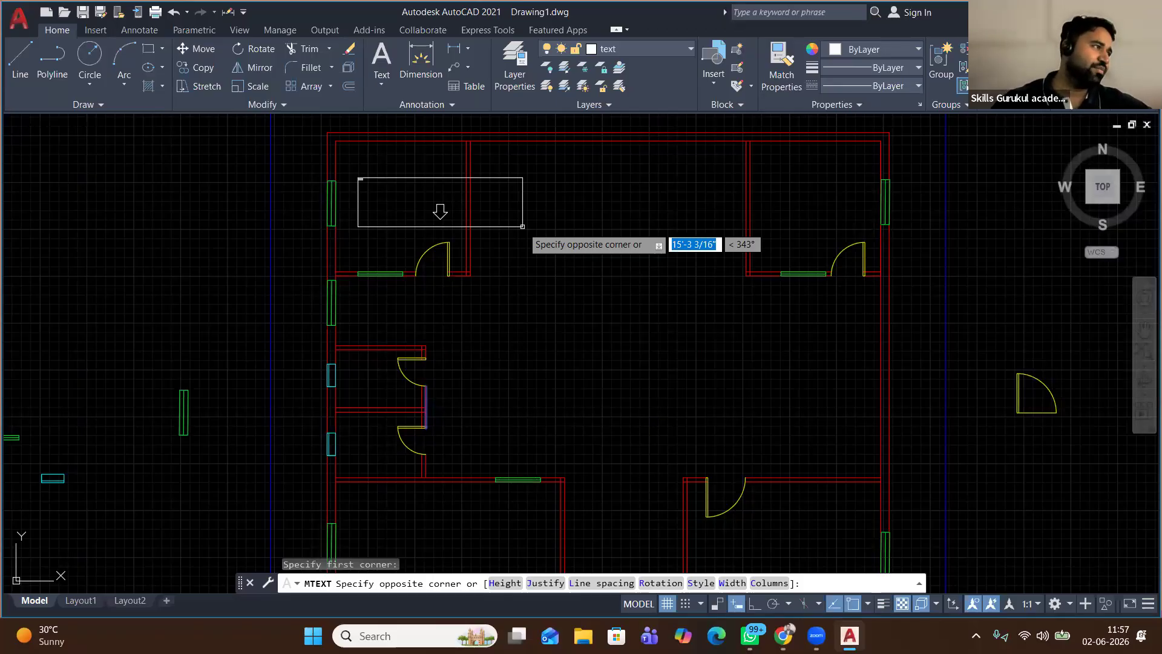
{"action": "left_click", "coordinate": [582, 252]}
{"action": "type", "text": "Bed R"}
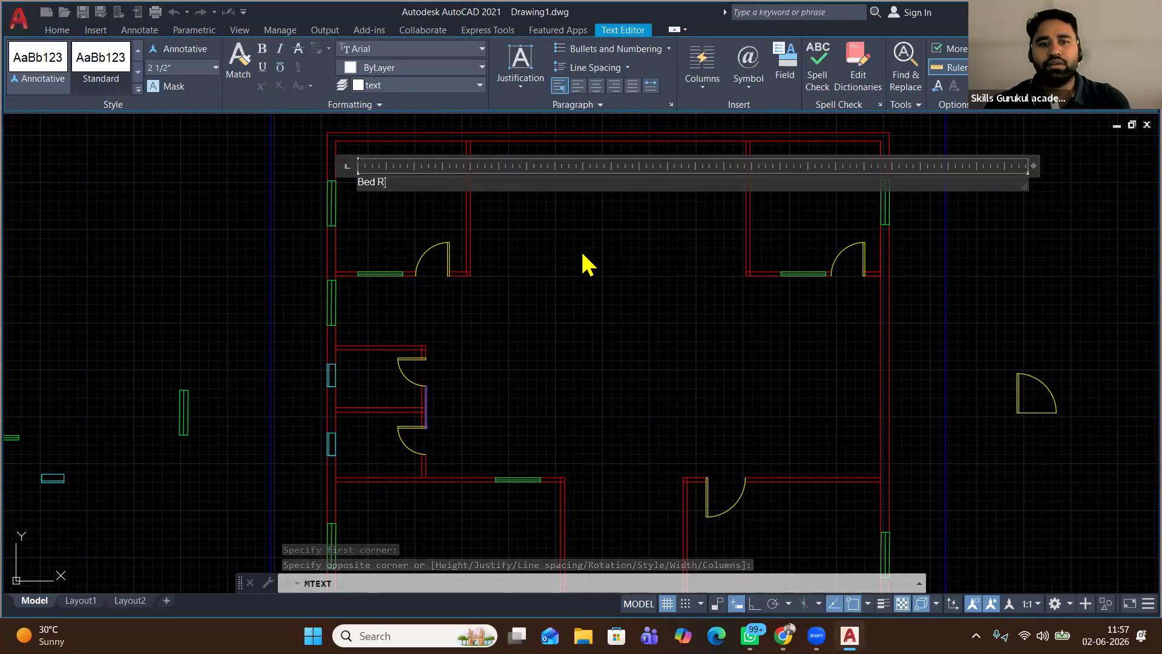
{"action": "type", "text": "oom"}
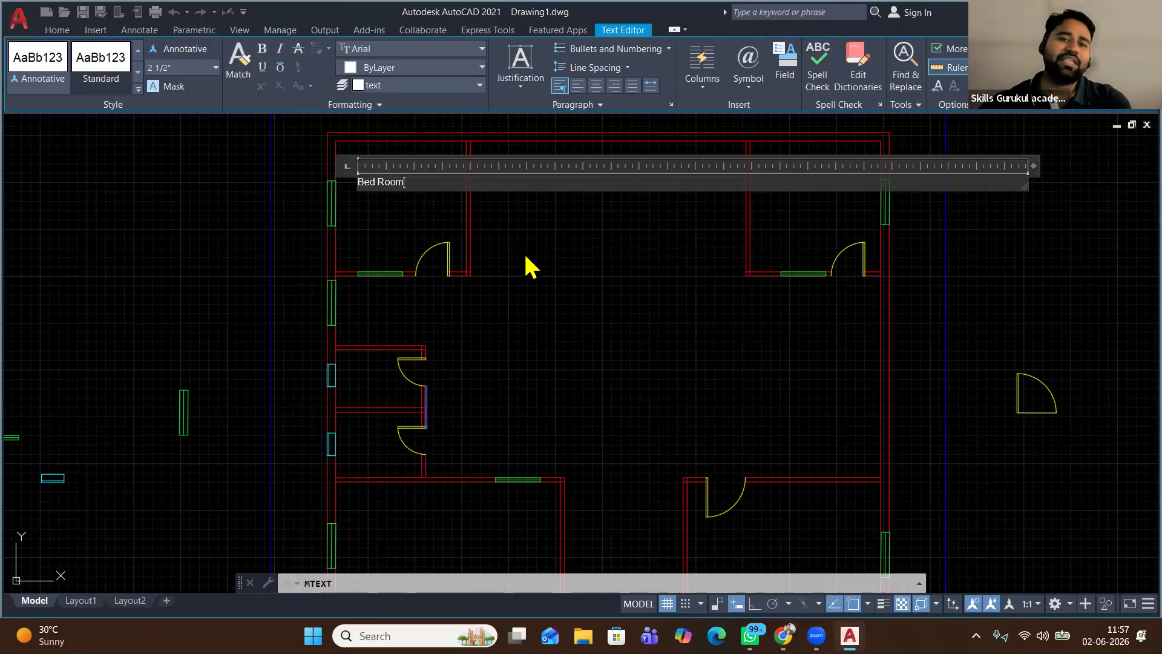
{"action": "left_click", "coordinate": [395, 149]}
{"action": "left_click", "coordinate": [383, 159]}
{"action": "left_click", "coordinate": [351, 210]}
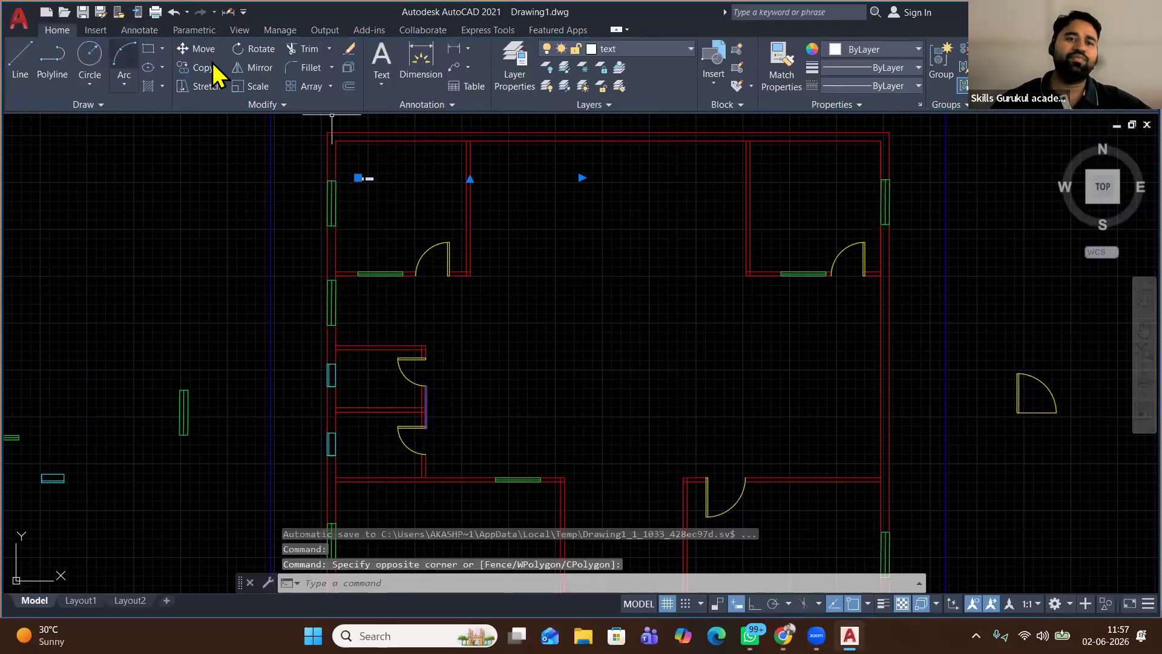
Scale up the Bed Room label from a base point beside it
{"action": "left_click", "coordinate": [251, 86]}
{"action": "left_click", "coordinate": [358, 178]}
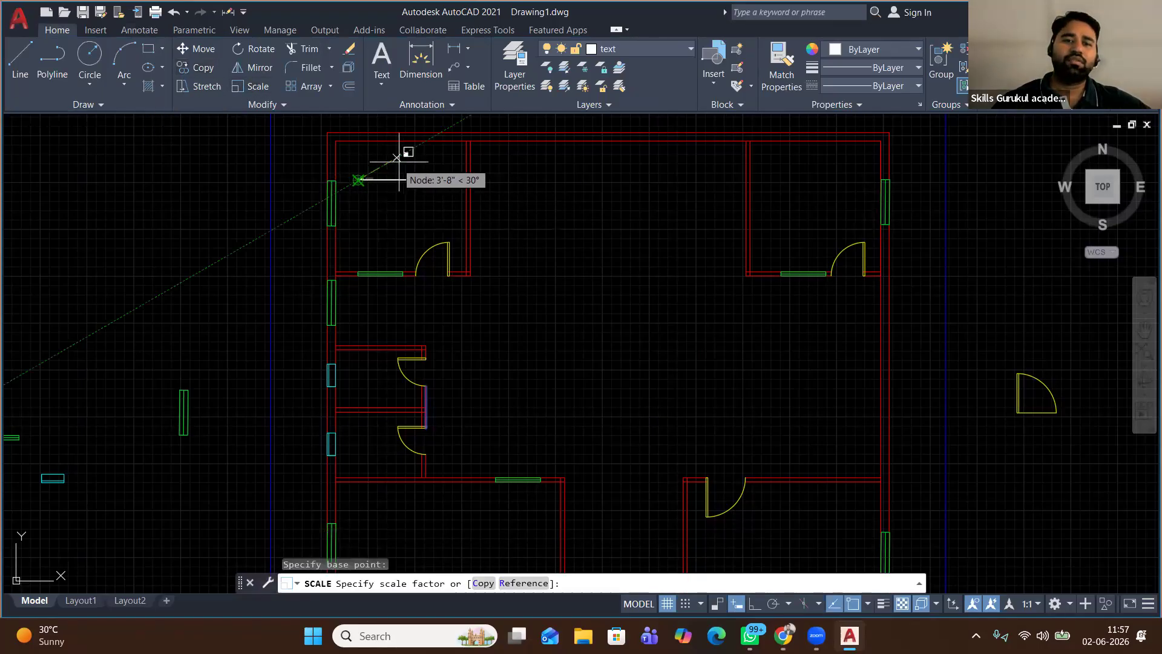
{"action": "left_click", "coordinate": [715, 155]}
Move the Bed Room label lower and to the right within its room
{"action": "left_click", "coordinate": [411, 174]}
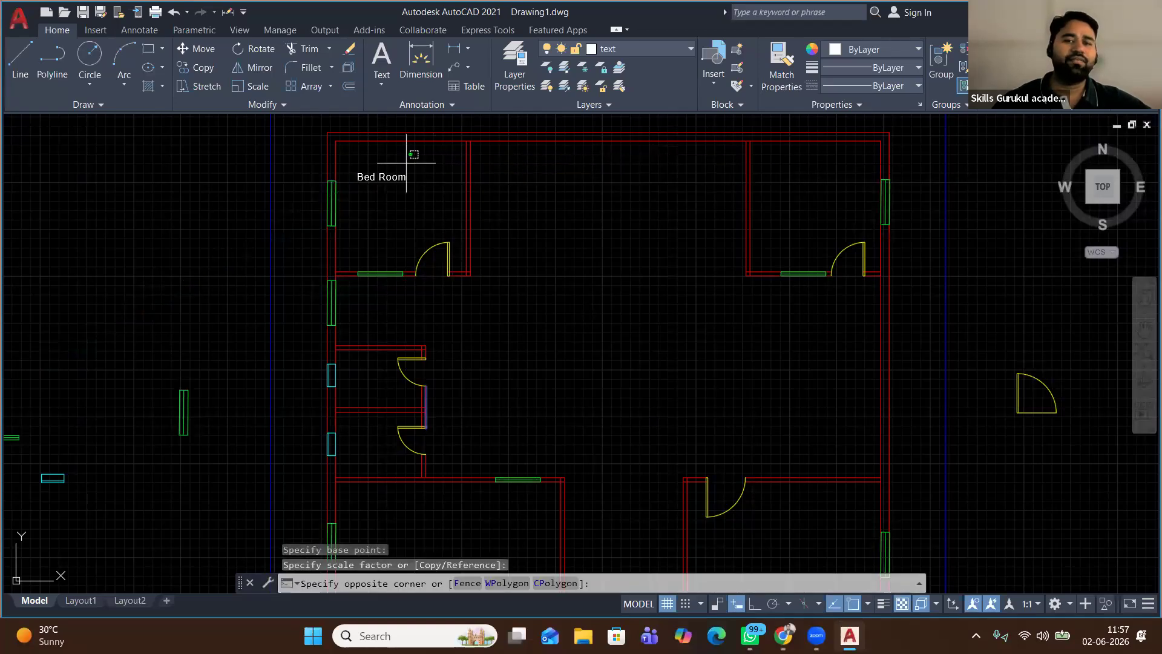
{"action": "left_click", "coordinate": [349, 231]}
{"action": "left_click", "coordinate": [195, 49]}
{"action": "left_click", "coordinate": [350, 166]}
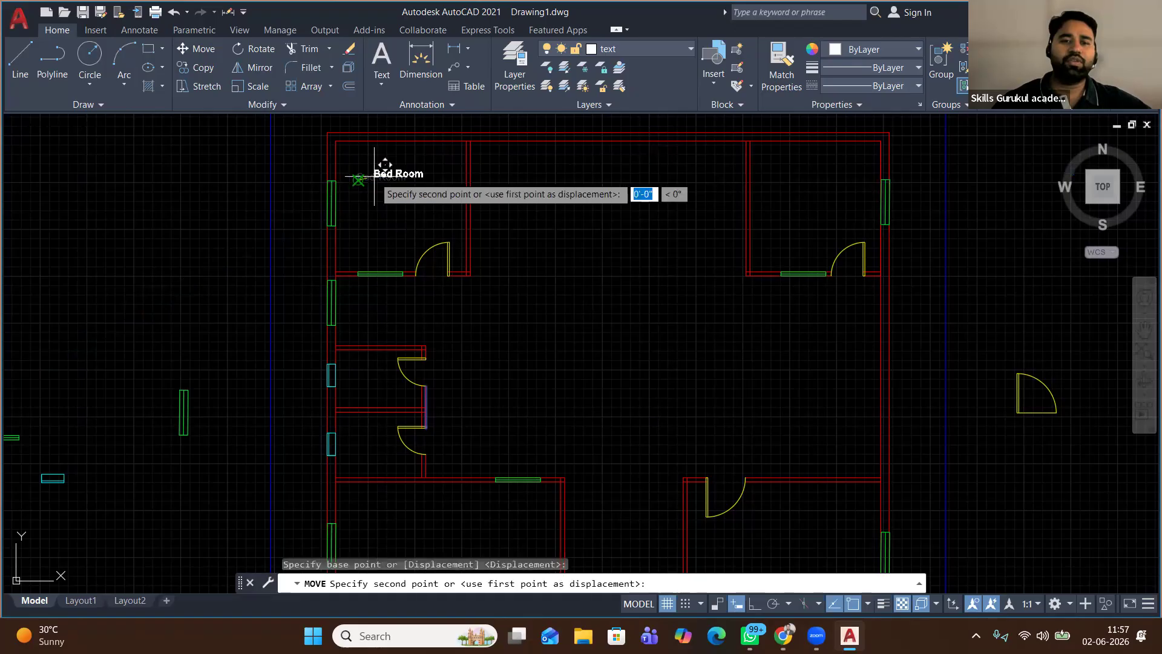
{"action": "left_click", "coordinate": [363, 192]}
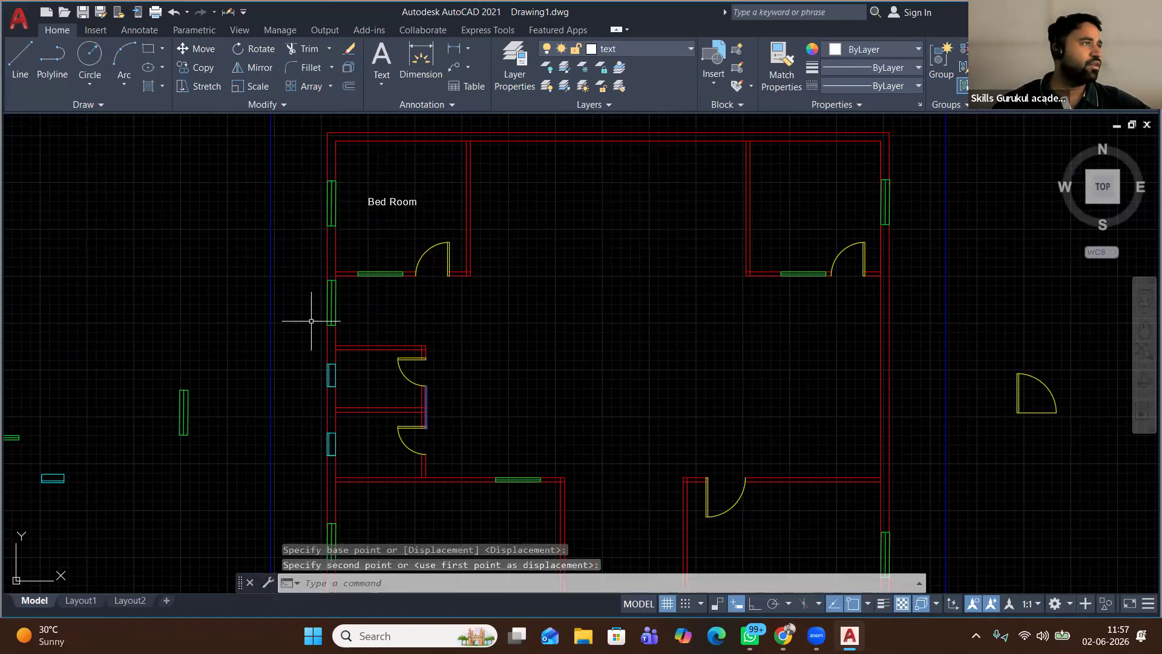
Copy the Bed Room label into the top-right bedroom and the top middle room
{"action": "left_click", "coordinate": [416, 171]}
{"action": "left_click", "coordinate": [353, 224]}
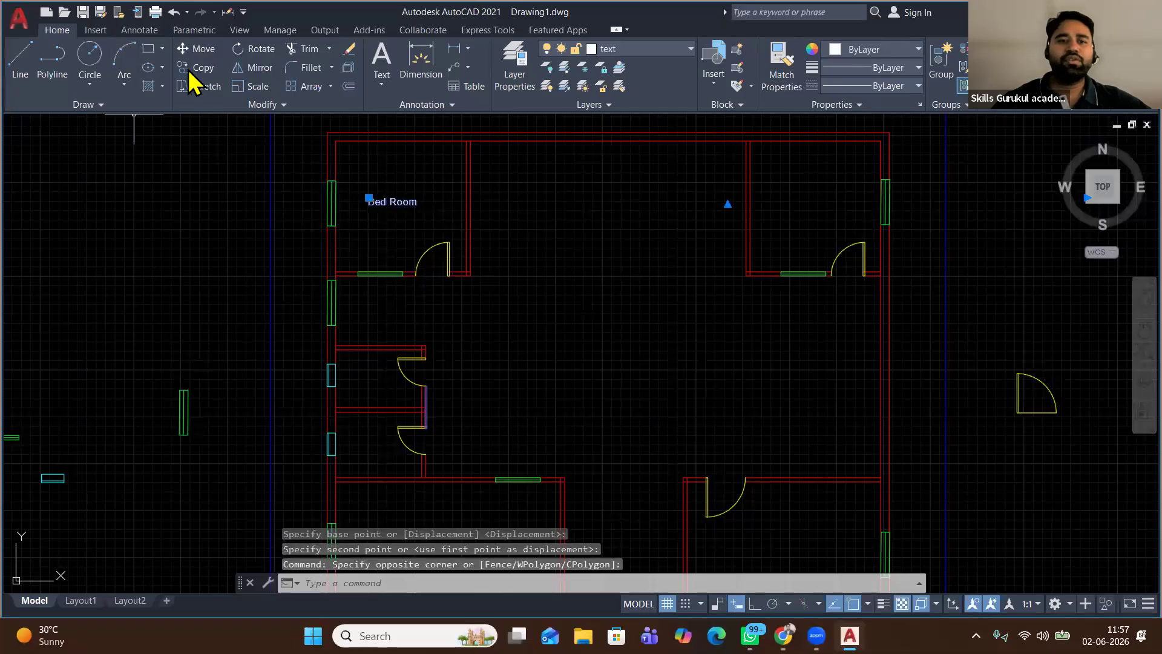
{"action": "left_click", "coordinate": [195, 67]}
{"action": "left_click", "coordinate": [368, 198]}
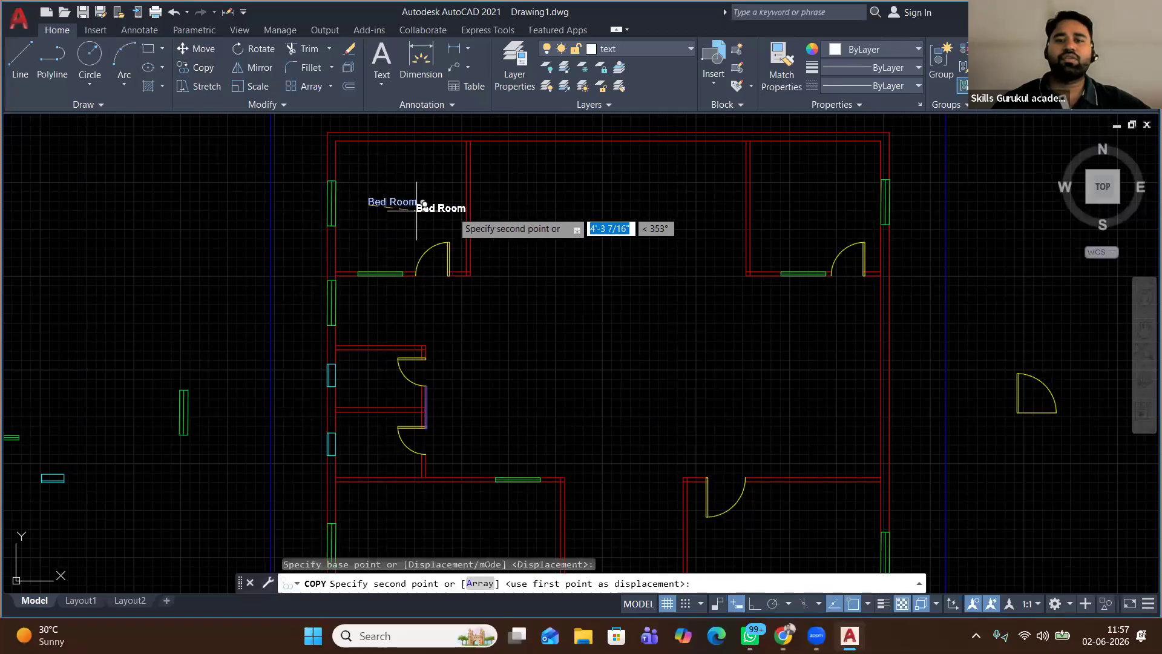
{"action": "left_click", "coordinate": [803, 202]}
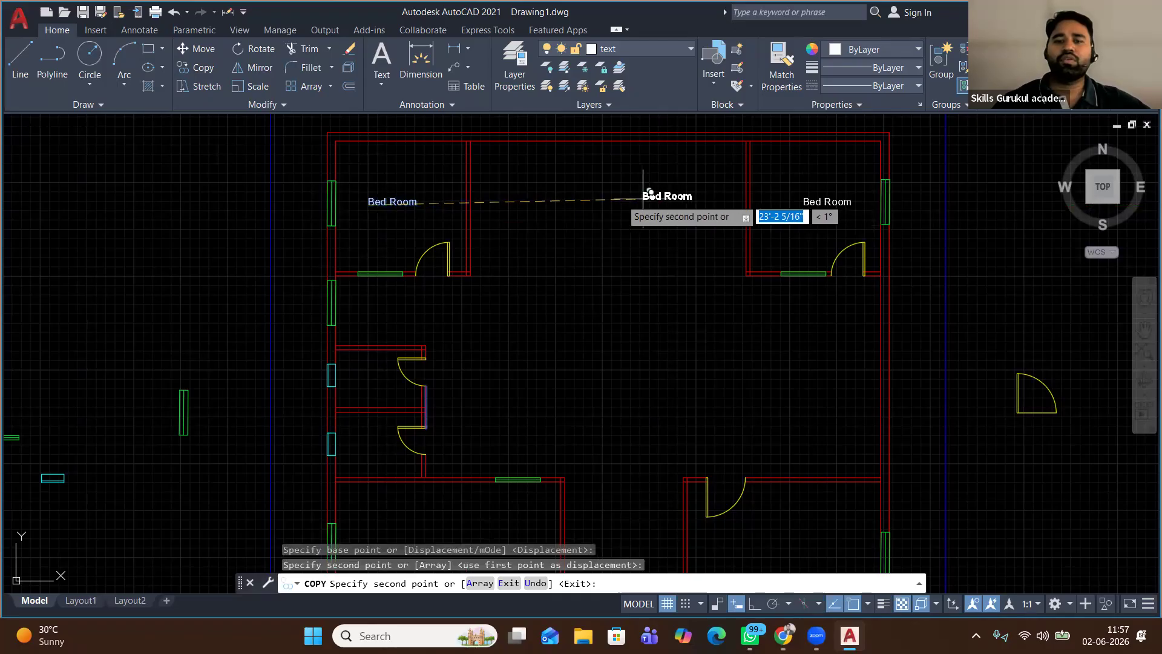
{"action": "left_click", "coordinate": [587, 204]}
Place Bed Room copies in a lower room and beside a door, end Copy, and edit the top middle label
{"action": "middle_click_drag", "start_coordinate": [597, 308], "coordinate": [617, 162]}
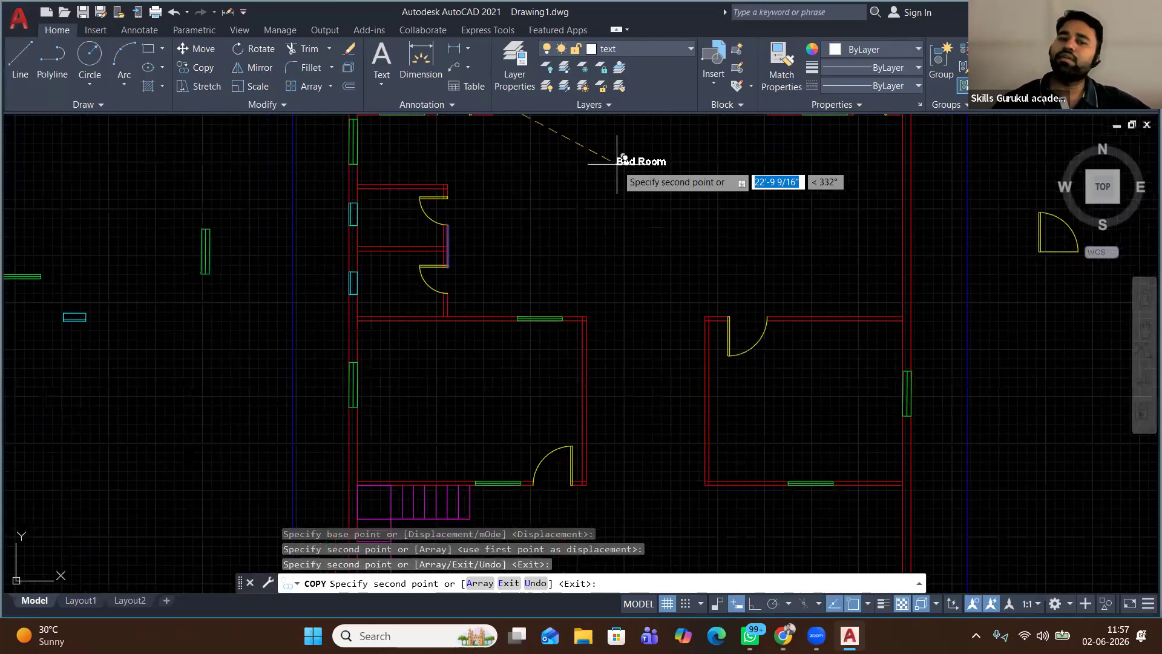
{"action": "scroll", "coordinate": [617, 162], "scroll_direction": "down", "scroll_amount": 2}
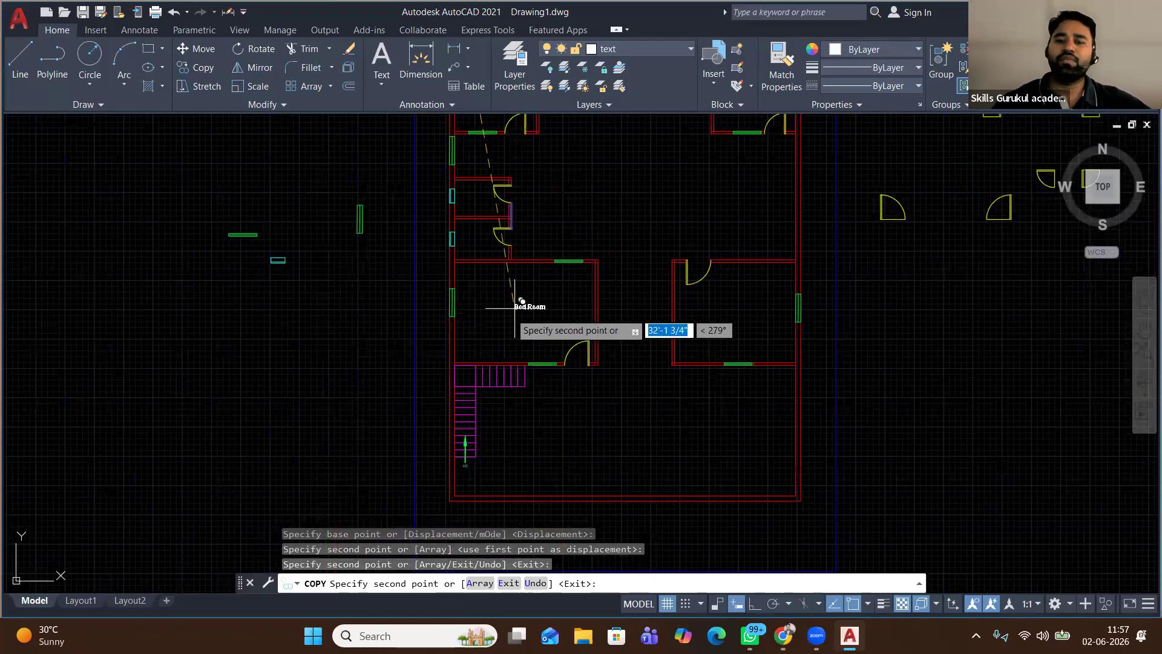
{"action": "scroll", "coordinate": [514, 307], "scroll_direction": "up", "scroll_amount": 2}
{"action": "left_click", "coordinate": [511, 313]}
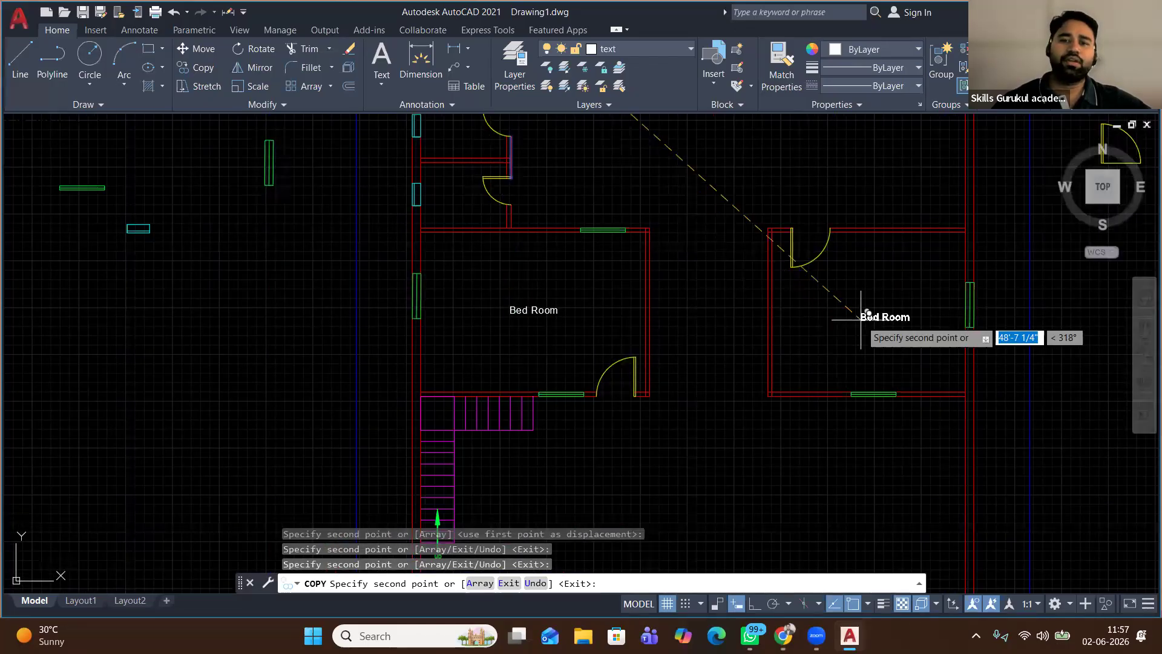
{"action": "scroll", "coordinate": [563, 363], "scroll_direction": "down", "scroll_amount": 5}
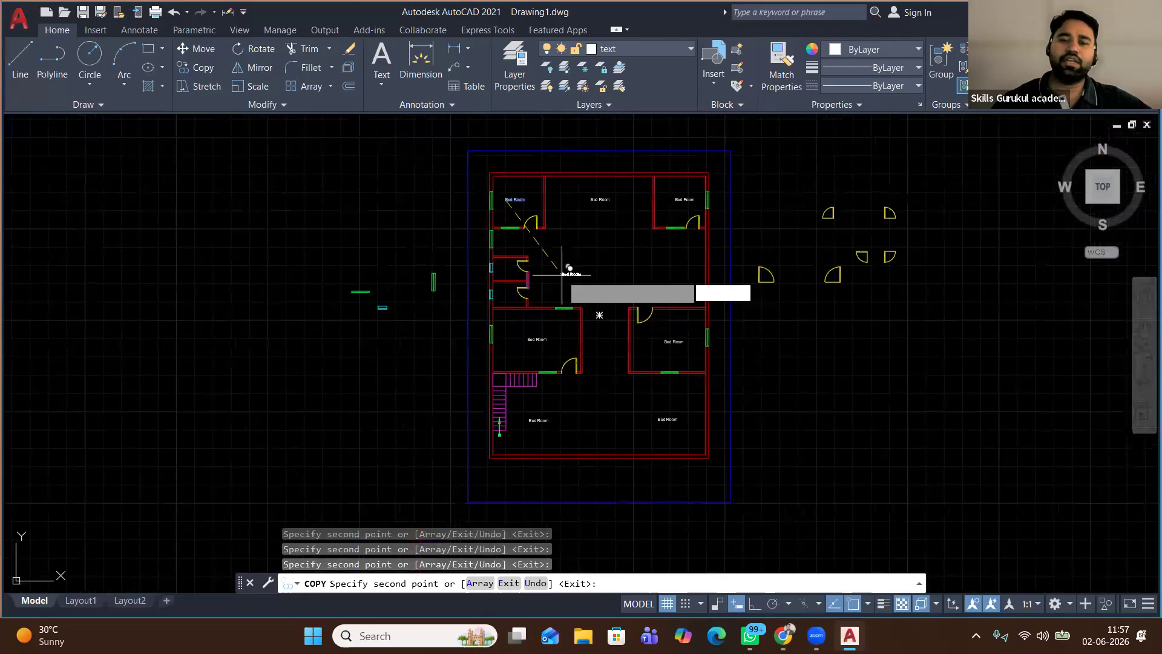
{"action": "scroll", "coordinate": [528, 280], "scroll_direction": "up", "scroll_amount": 6}
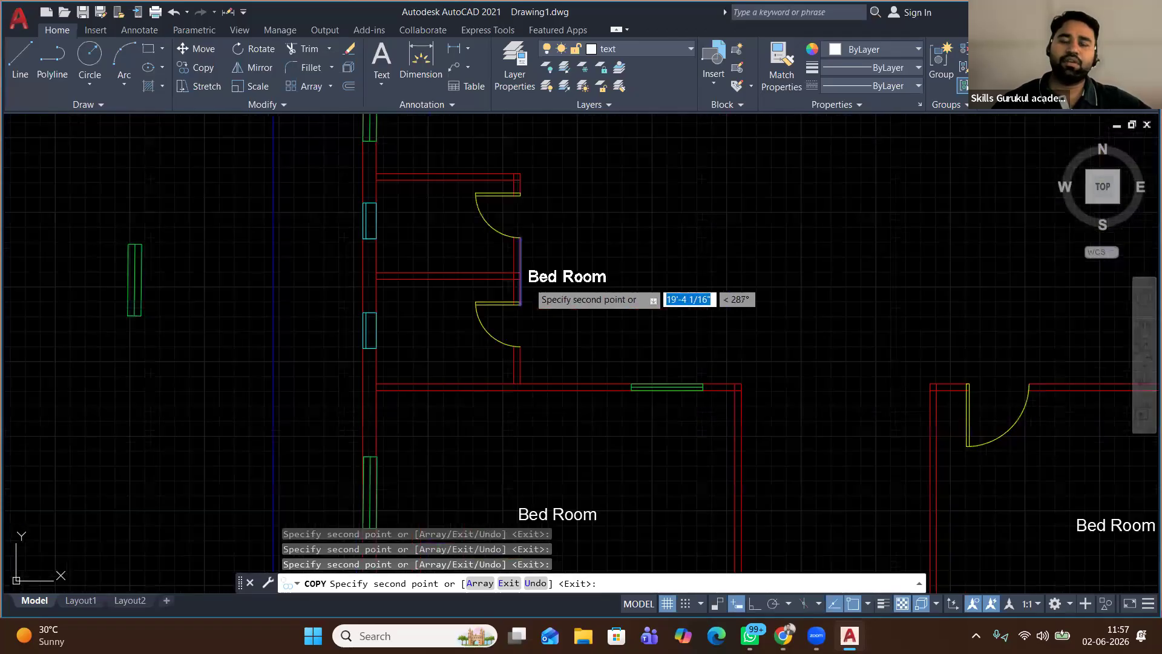
{"action": "scroll", "coordinate": [536, 289], "scroll_direction": "down", "scroll_amount": 5}
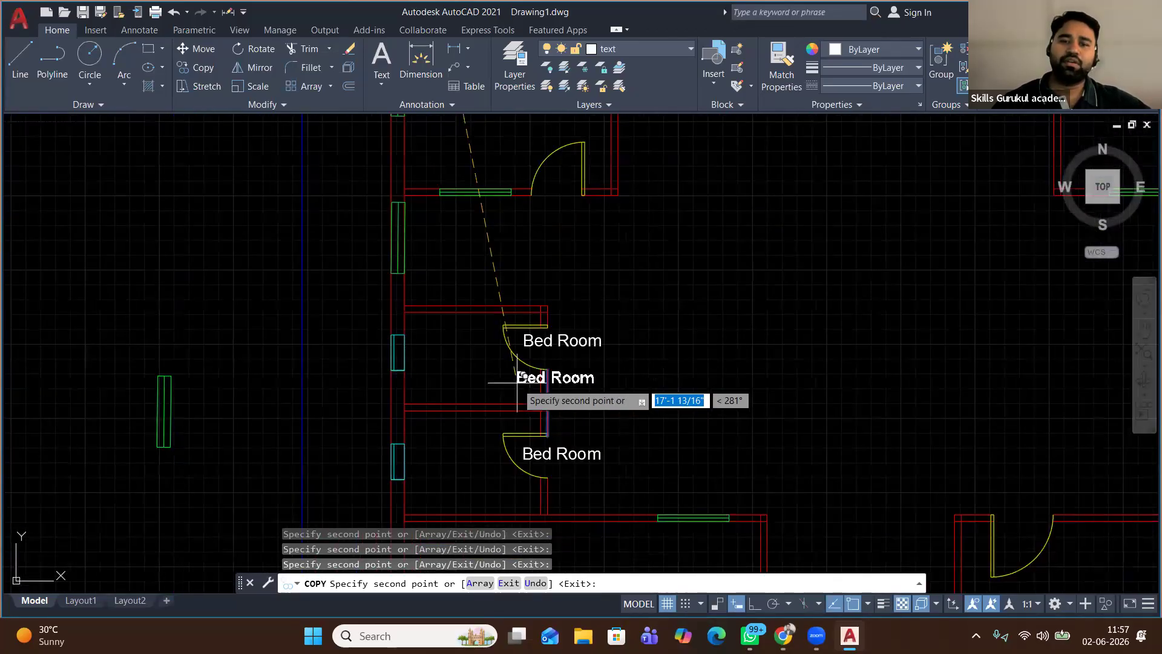
{"action": "left_click", "coordinate": [553, 194]}
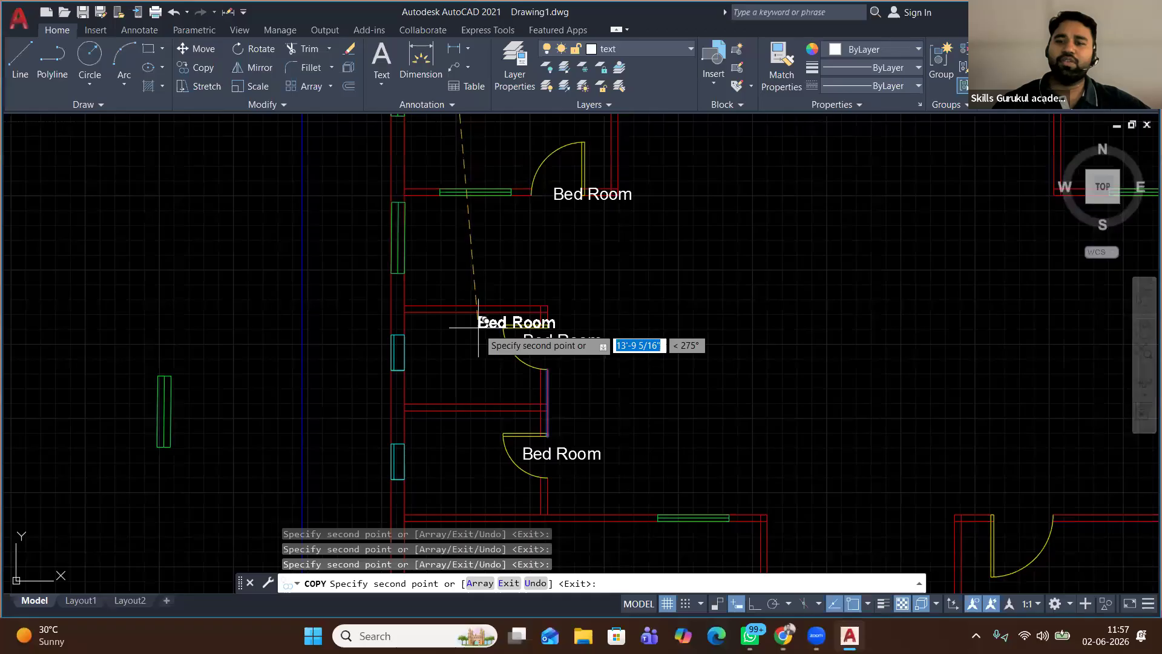
{"action": "scroll", "coordinate": [466, 324], "scroll_direction": "down", "scroll_amount": 2}
{"action": "scroll", "coordinate": [478, 327], "scroll_direction": "down", "scroll_amount": 2}
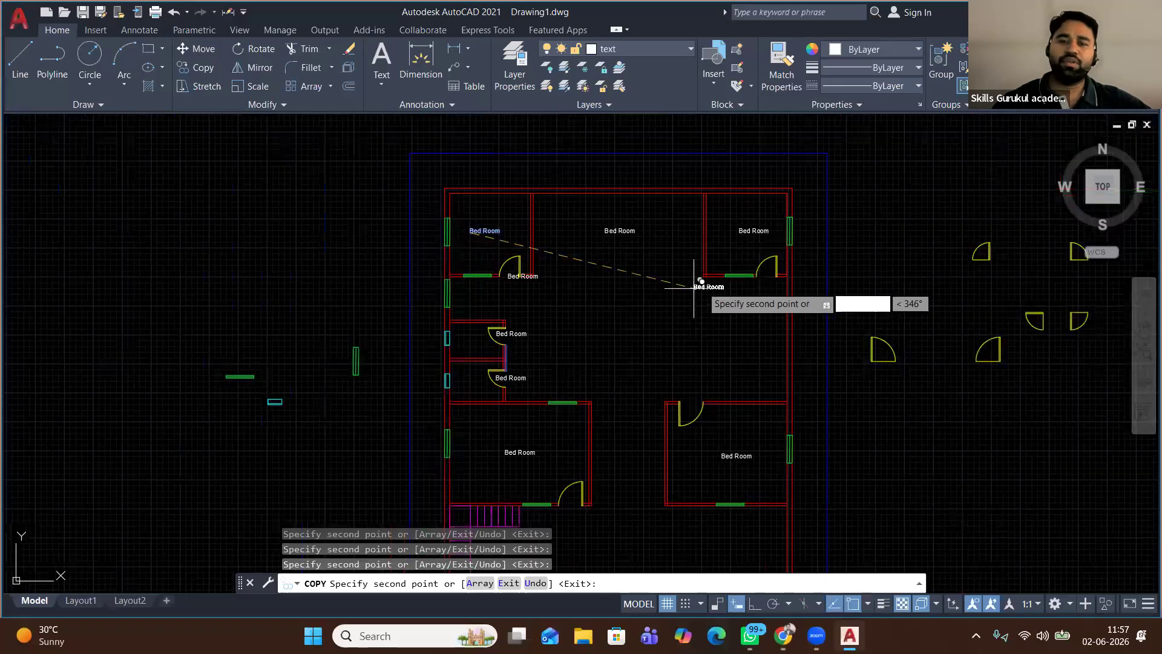
{"action": "scroll", "coordinate": [696, 280], "scroll_direction": "up", "scroll_amount": 4}
{"action": "scroll", "coordinate": [753, 280], "scroll_direction": "down", "scroll_amount": 3}
{"action": "right_click", "coordinate": [406, 227]}
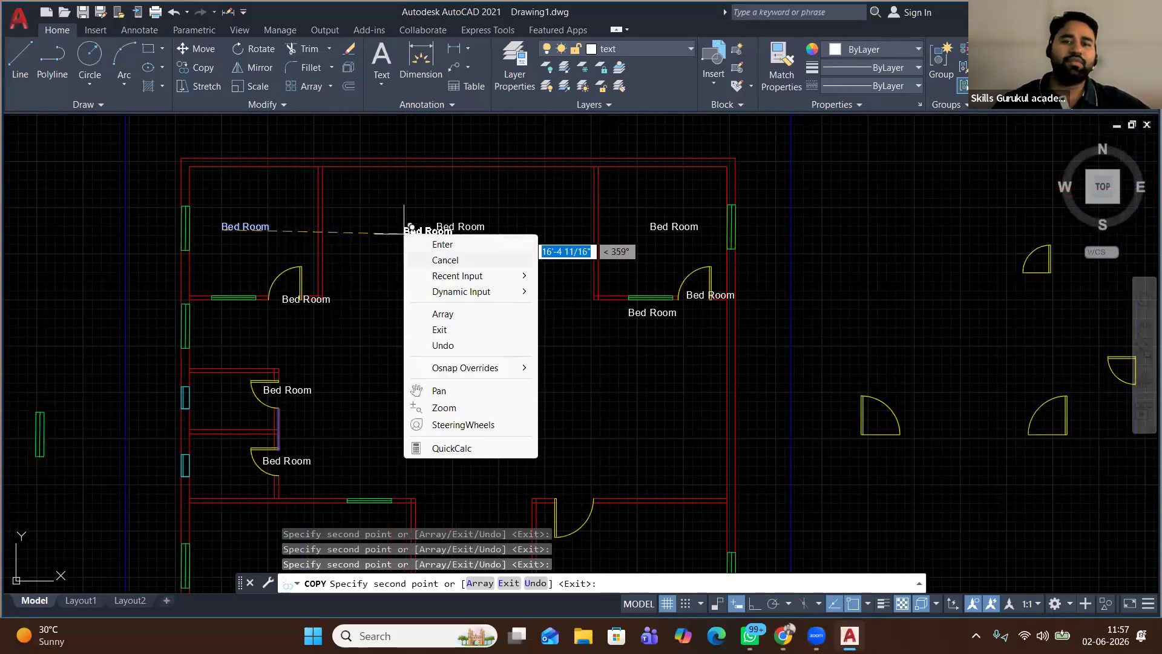
{"action": "left_click", "coordinate": [431, 257]}
{"action": "left_click", "coordinate": [463, 225]}
{"action": "double_click", "coordinate": [487, 233]}
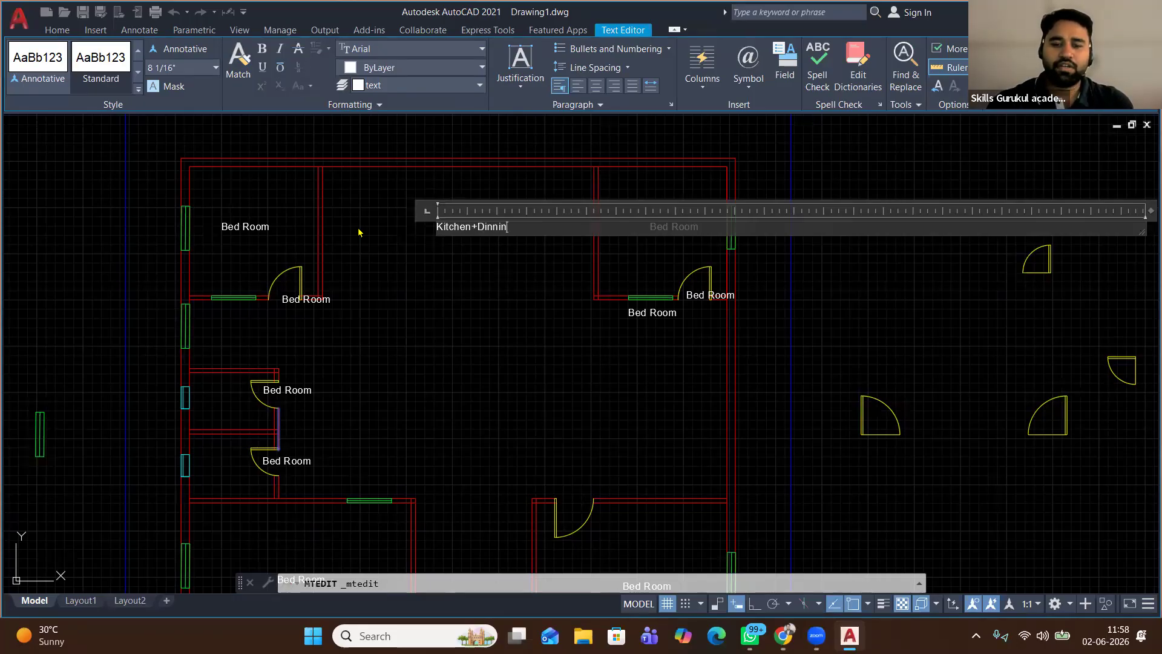
Finish renaming the label to 'Kitchen+Dinning' and retype the right-window label as W
{"action": "left_click", "coordinate": [356, 233]}
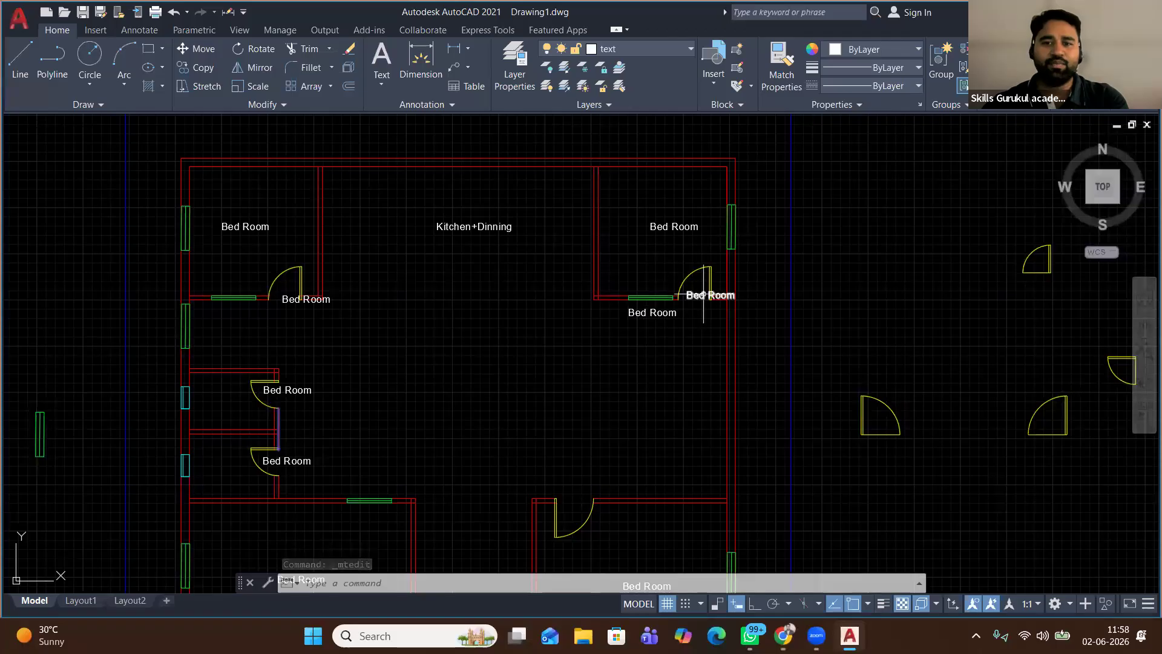
{"action": "double_click", "coordinate": [663, 312]}
{"action": "type", "text": "W"}
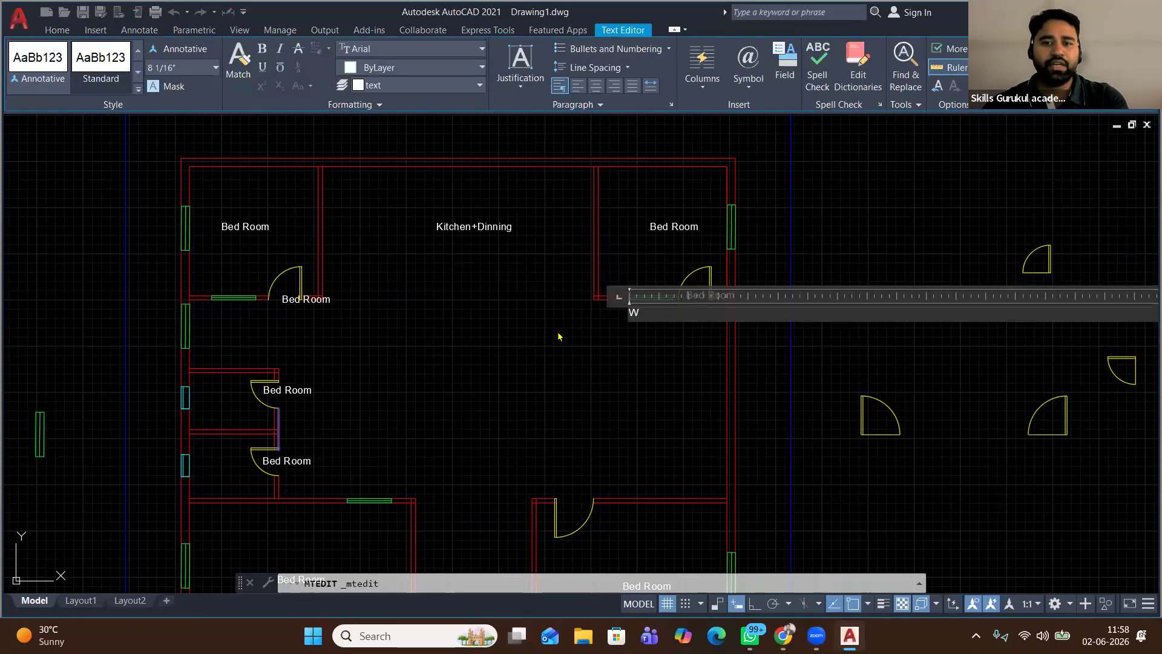
{"action": "left_click", "coordinate": [597, 314]}
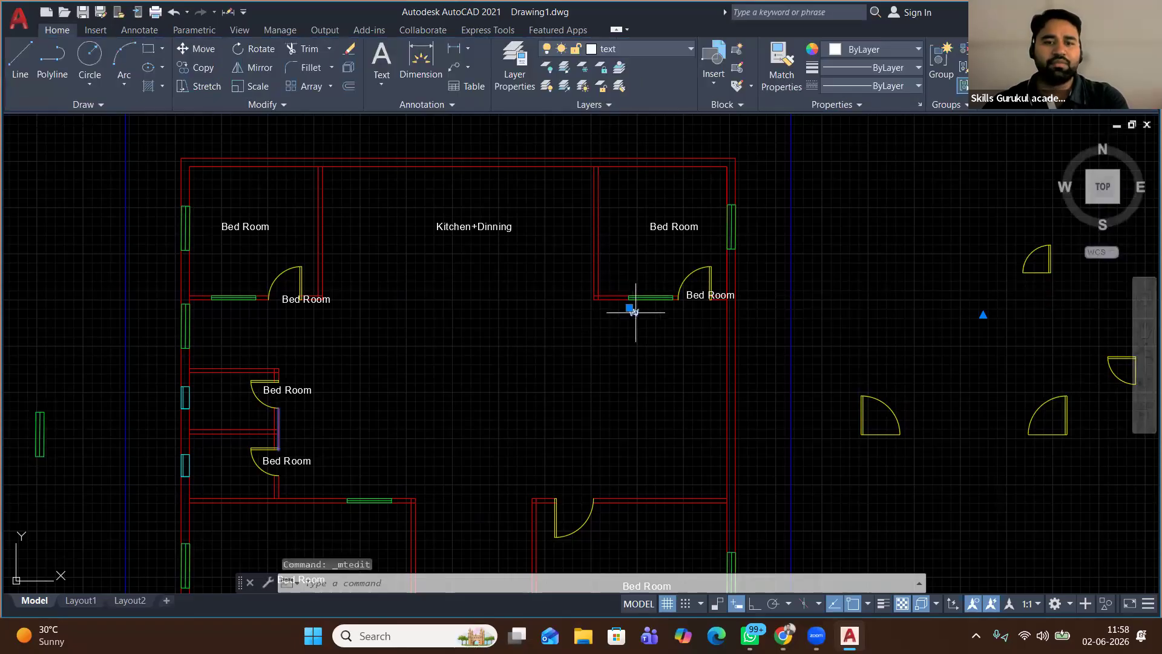
Move the W mark just below the top-right bedroom's window
{"action": "left_click", "coordinate": [196, 49]}
{"action": "scroll", "coordinate": [678, 318], "scroll_direction": "up", "scroll_amount": 4}
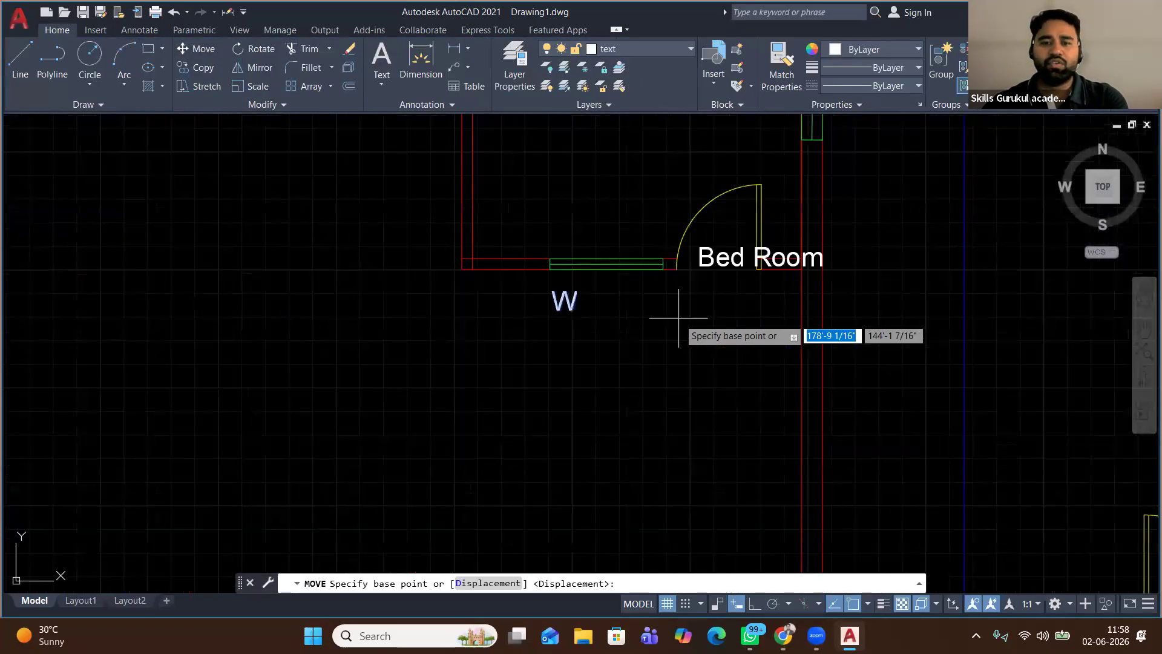
{"action": "left_click", "coordinate": [566, 296]}
{"action": "left_click", "coordinate": [614, 286]}
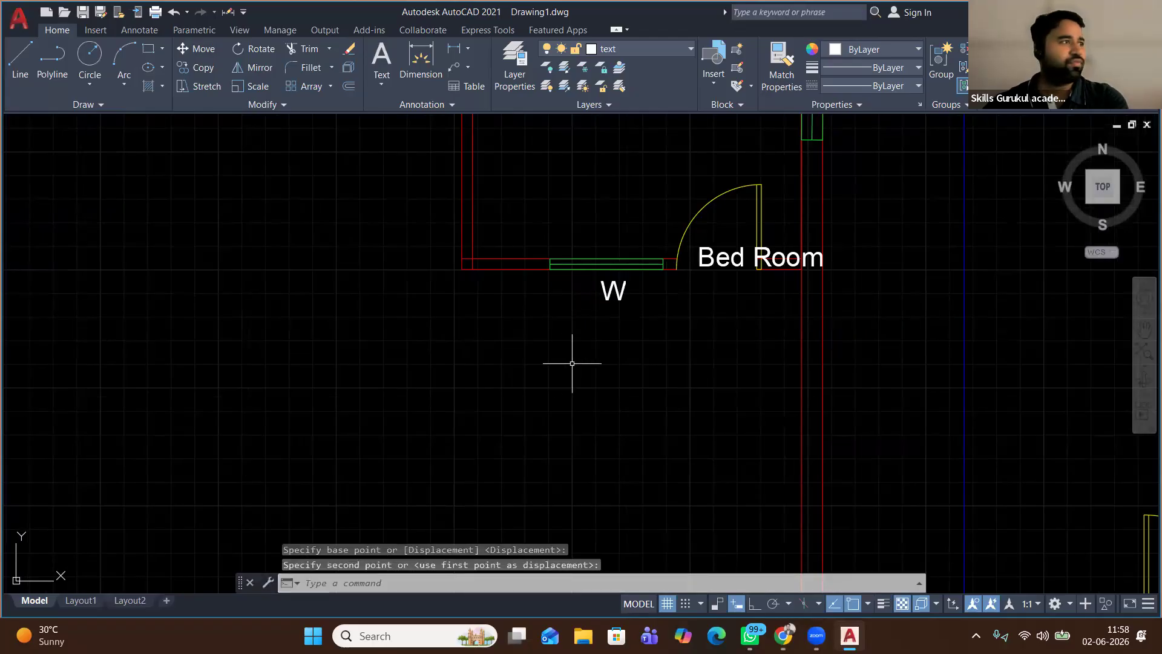
{"action": "scroll", "coordinate": [580, 357], "scroll_direction": "down", "scroll_amount": 2}
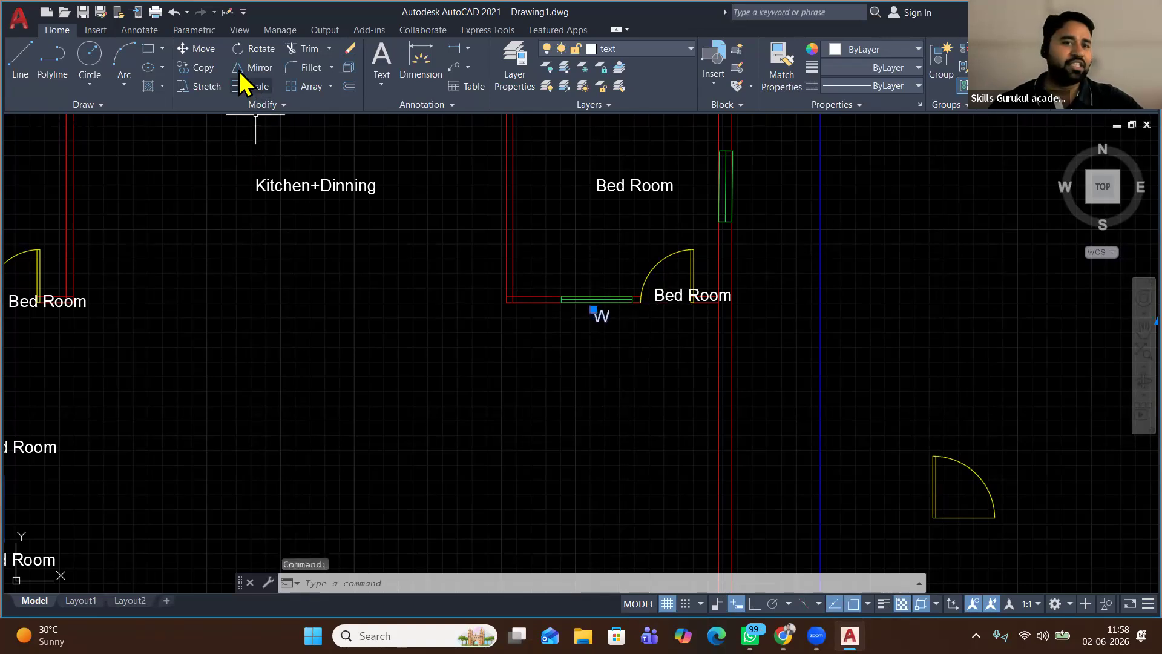
{"action": "left_click", "coordinate": [200, 67]}
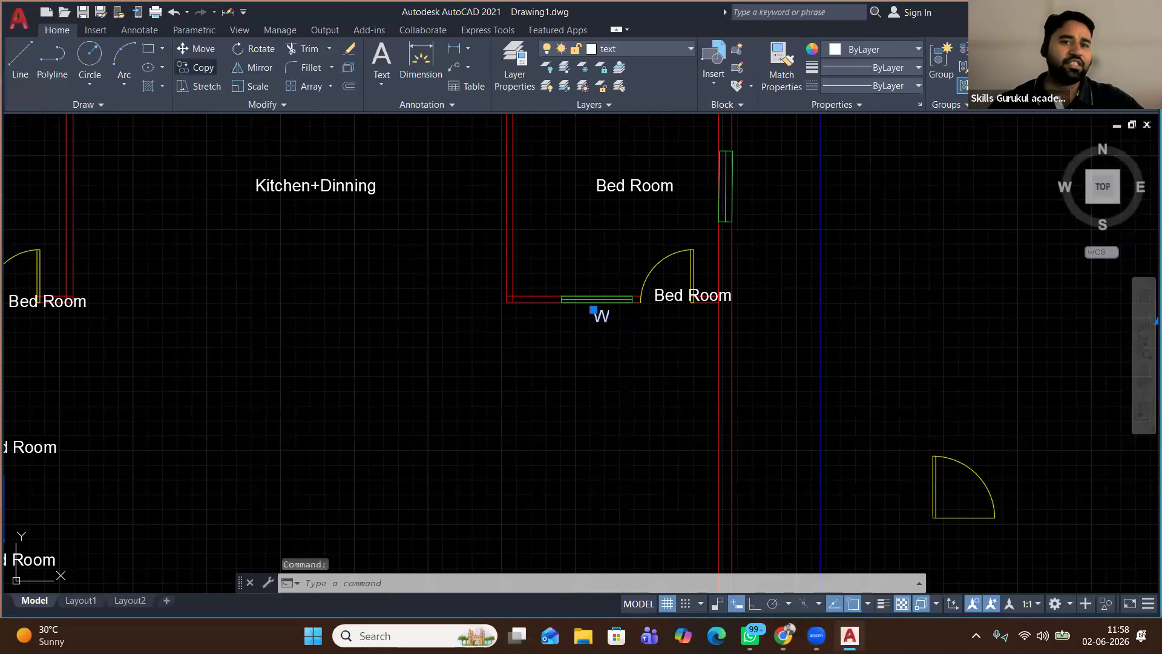
Copy the W mark below the top window, beside the wall window, and above a lower window
{"action": "left_click", "coordinate": [593, 311]}
{"action": "scroll", "coordinate": [462, 314], "scroll_direction": "down", "scroll_amount": 2}
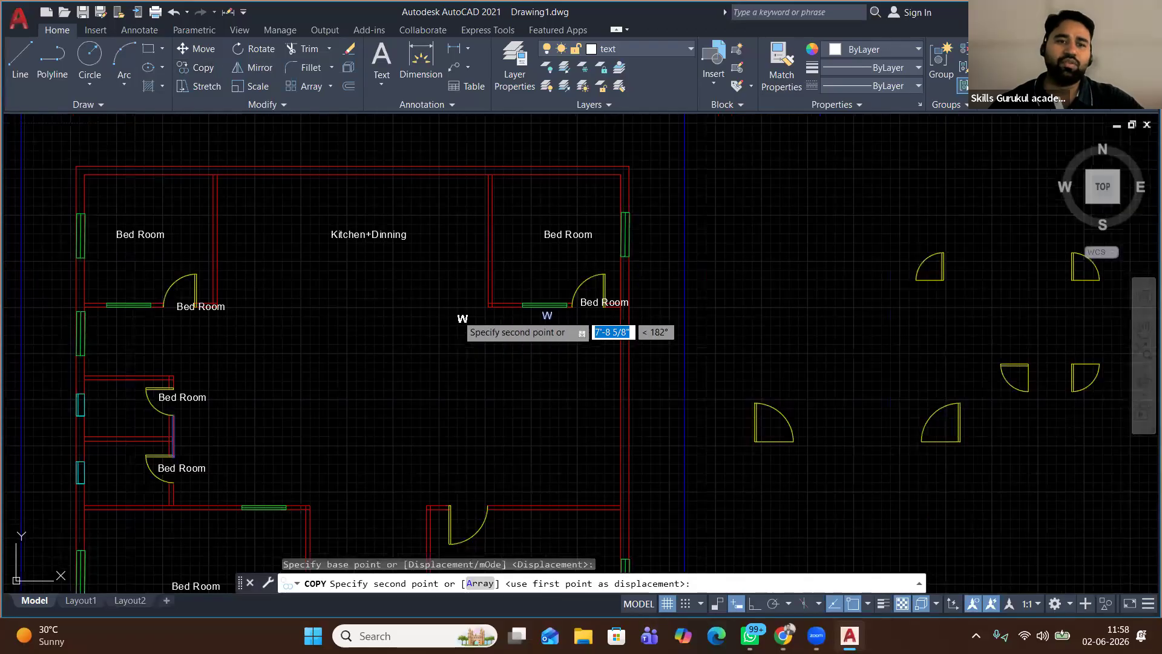
{"action": "scroll", "coordinate": [459, 316], "scroll_direction": "down", "scroll_amount": 2}
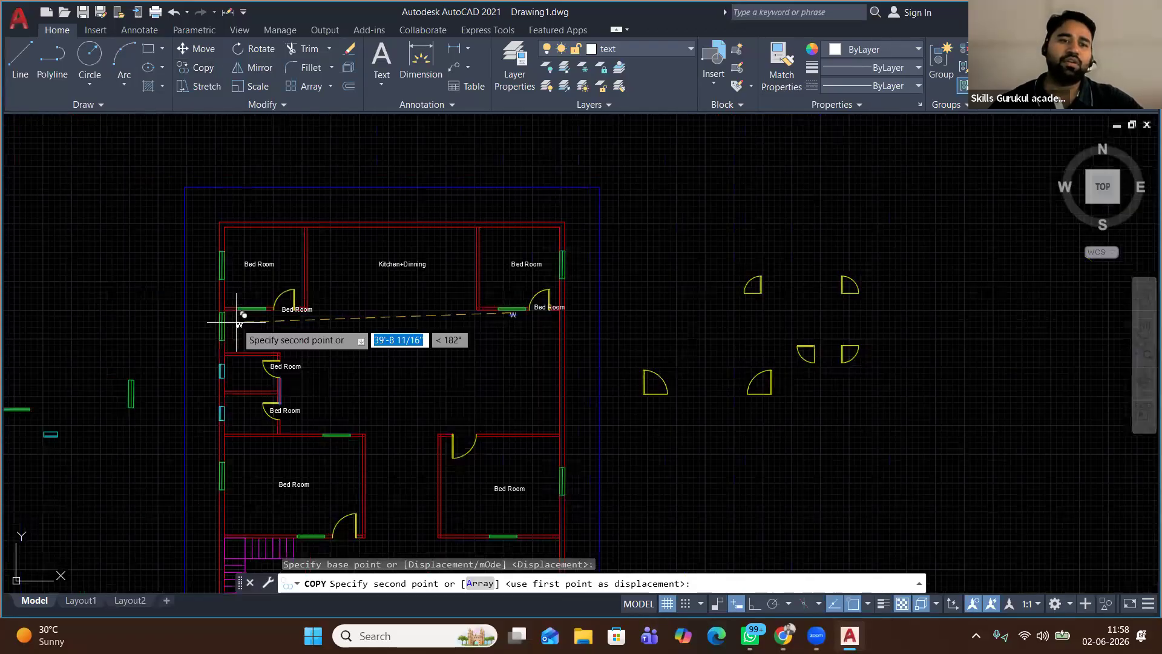
{"action": "scroll", "coordinate": [237, 322], "scroll_direction": "up", "scroll_amount": 8}
{"action": "left_click", "coordinate": [325, 256]}
{"action": "left_click", "coordinate": [79, 332]}
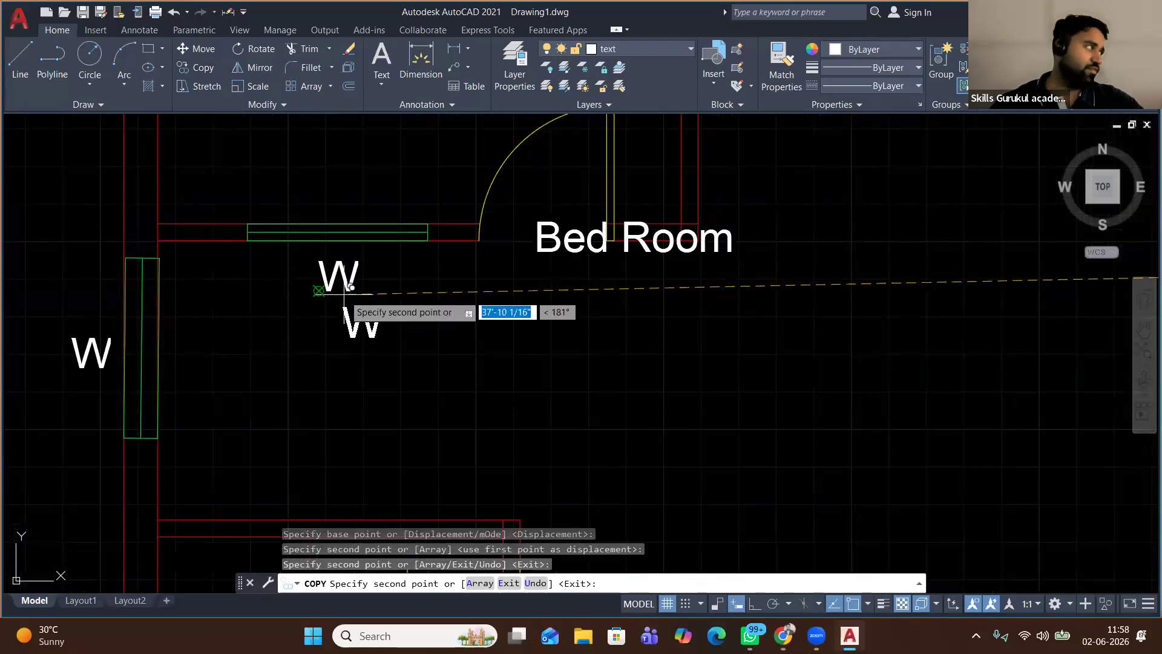
{"action": "scroll", "coordinate": [349, 306], "scroll_direction": "down", "scroll_amount": 4}
{"action": "middle_click_drag", "start_coordinate": [413, 381], "coordinate": [390, 192]}
{"action": "scroll", "coordinate": [409, 269], "scroll_direction": "up", "scroll_amount": 2}
{"action": "left_click", "coordinate": [435, 225]}
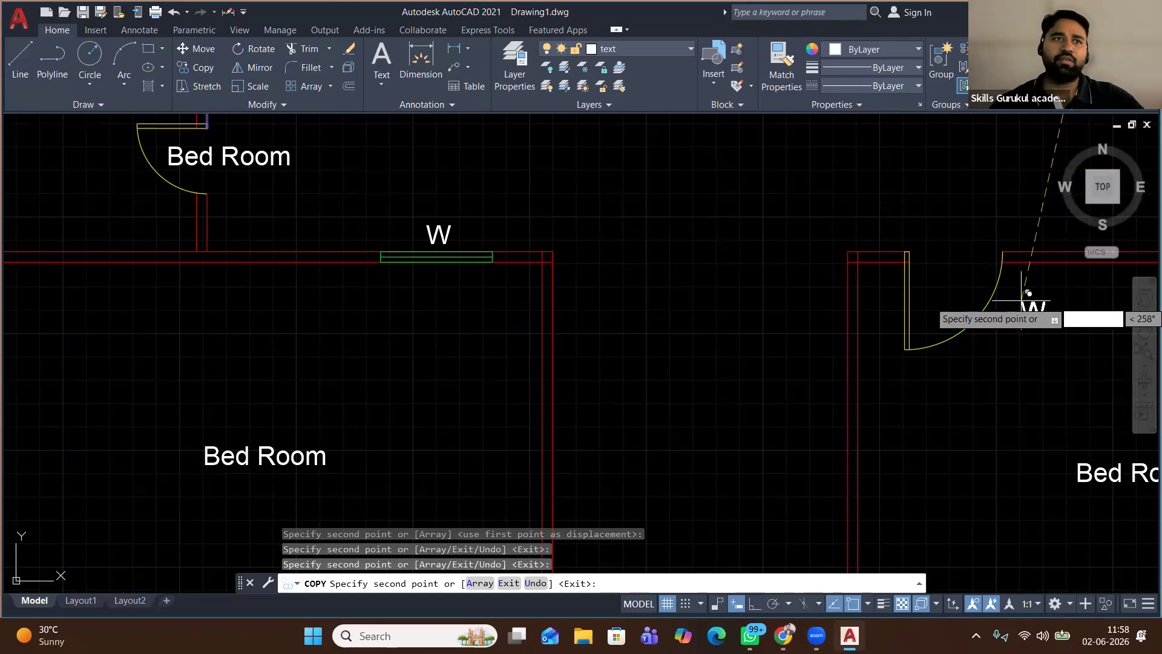
Place more W copies at the lower bedrooms' doors and windows and the right bedroom's side window
{"action": "scroll", "coordinate": [576, 297], "scroll_direction": "down", "scroll_amount": 1}
{"action": "middle_click_drag", "start_coordinate": [451, 433], "coordinate": [441, 315]}
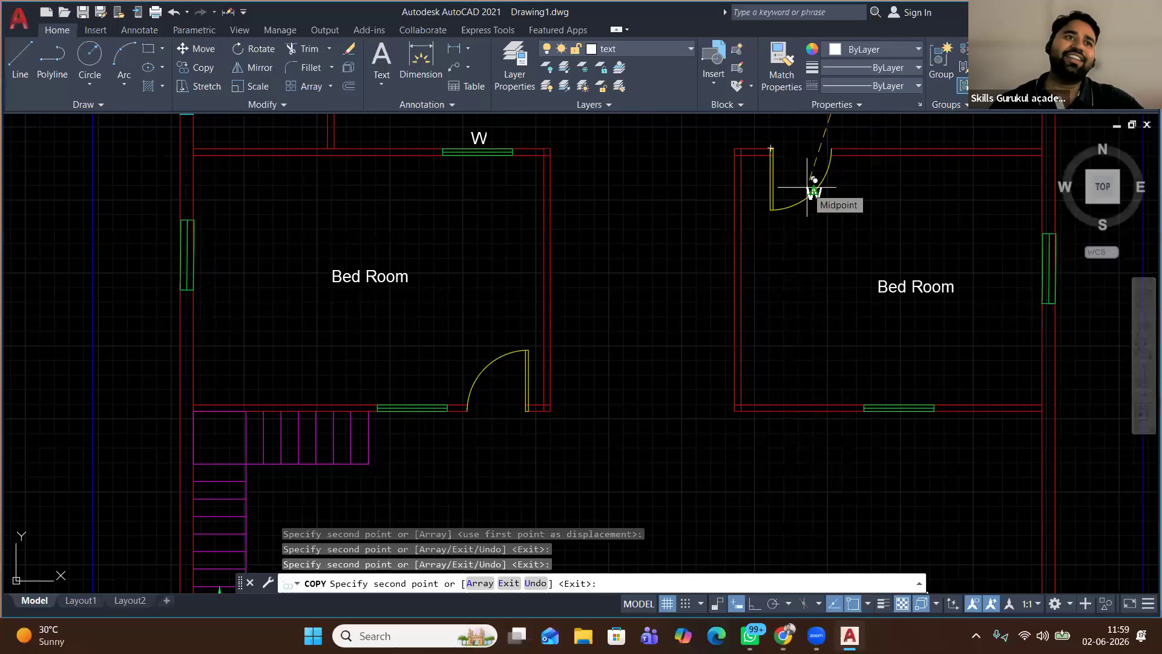
{"action": "scroll", "coordinate": [461, 418], "scroll_direction": "up", "scroll_amount": 4}
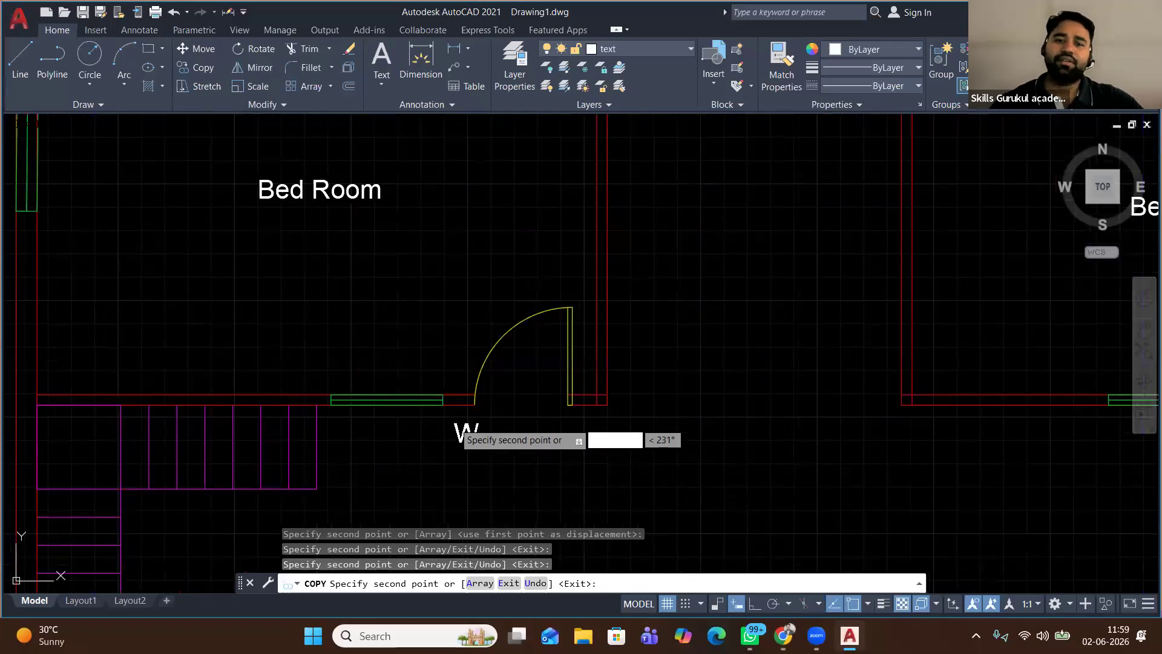
{"action": "left_click", "coordinate": [521, 384]}
{"action": "left_click", "coordinate": [314, 431]}
{"action": "scroll", "coordinate": [526, 451], "scroll_direction": "down", "scroll_amount": 2}
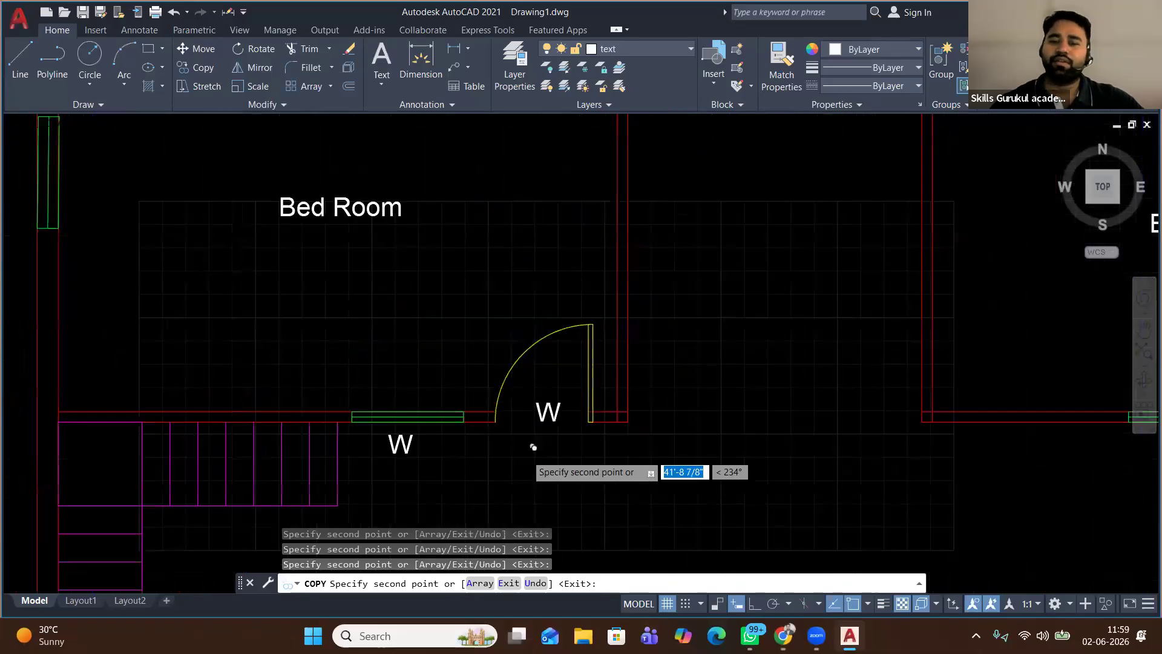
{"action": "left_click", "coordinate": [939, 454]}
{"action": "middle_click_drag", "start_coordinate": [986, 371], "coordinate": [647, 419]}
{"action": "left_click", "coordinate": [757, 339]}
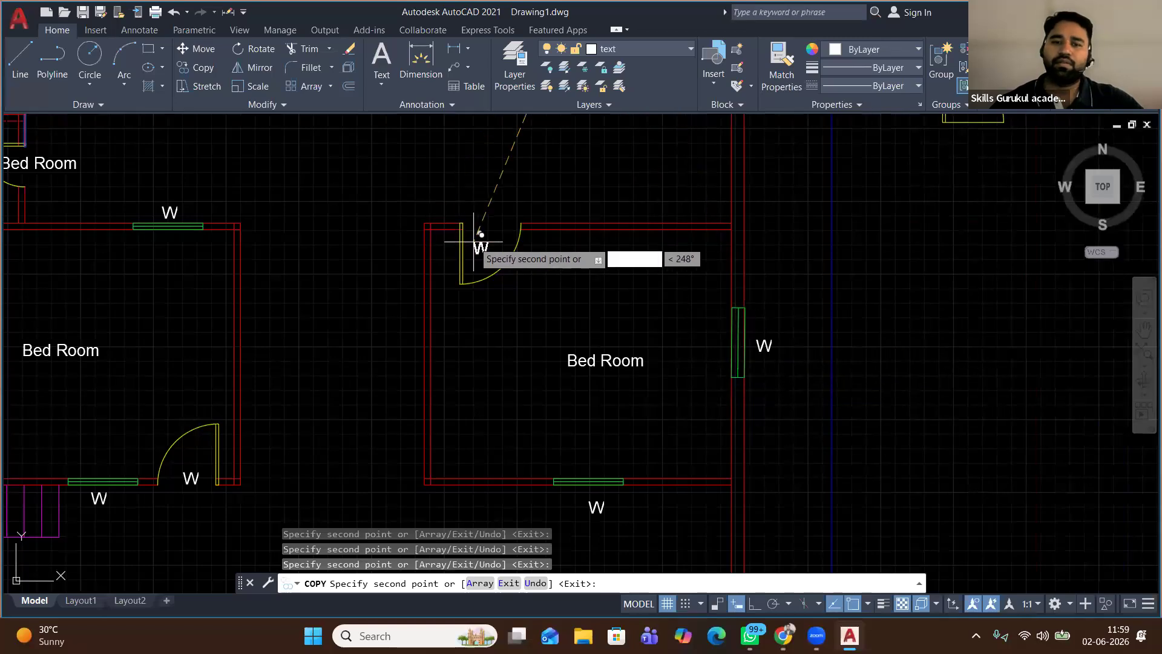
{"action": "scroll", "coordinate": [493, 338], "scroll_direction": "down", "scroll_amount": 2}
{"action": "scroll", "coordinate": [496, 341], "scroll_direction": "down", "scroll_amount": 2}
{"action": "middle_click_drag", "start_coordinate": [503, 249], "coordinate": [487, 364]}
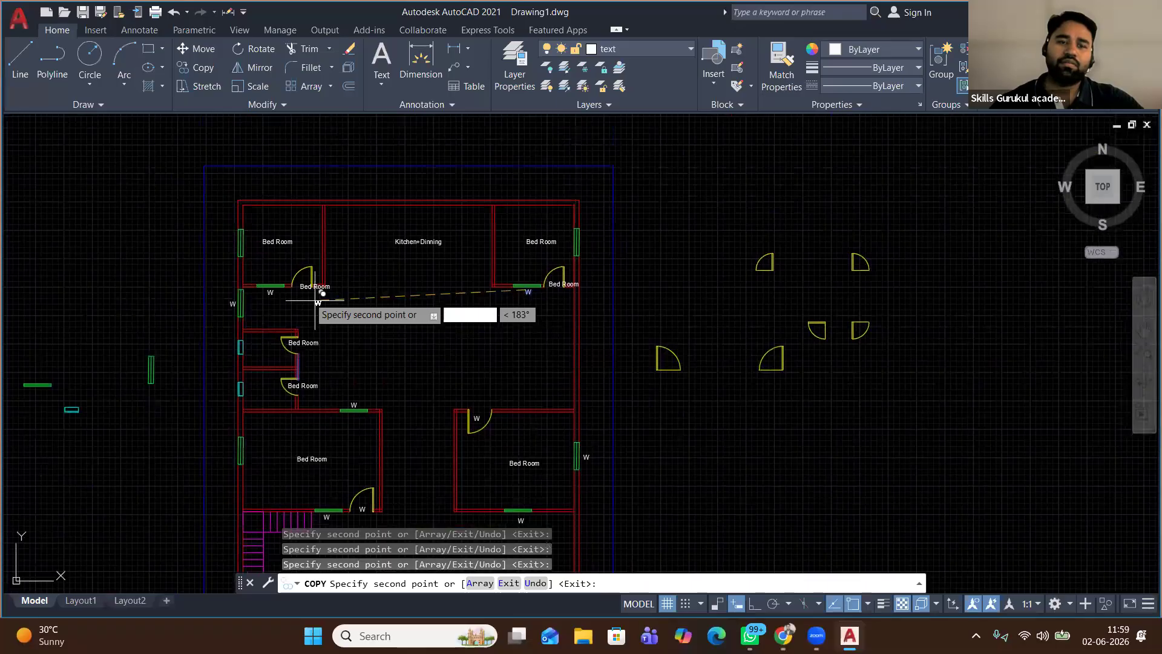
{"action": "scroll", "coordinate": [315, 301], "scroll_direction": "up", "scroll_amount": 6}
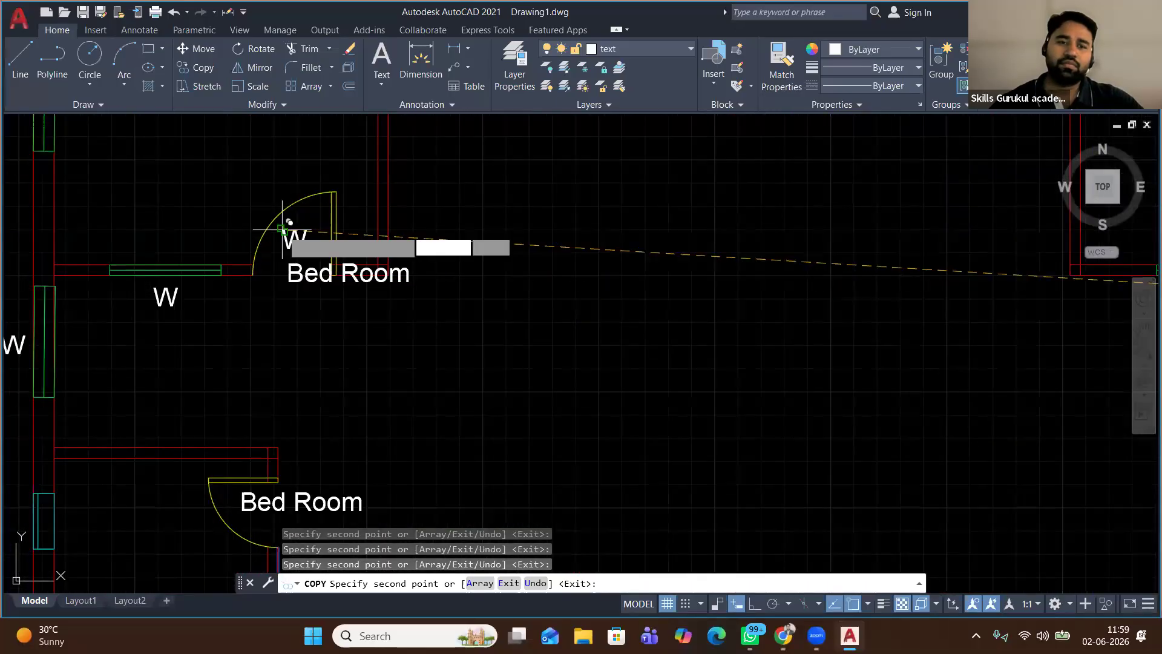
{"action": "scroll", "coordinate": [374, 336], "scroll_direction": "down", "scroll_amount": 2}
{"action": "scroll", "coordinate": [369, 327], "scroll_direction": "up", "scroll_amount": 6}
{"action": "scroll", "coordinate": [254, 323], "scroll_direction": "down", "scroll_amount": 6}
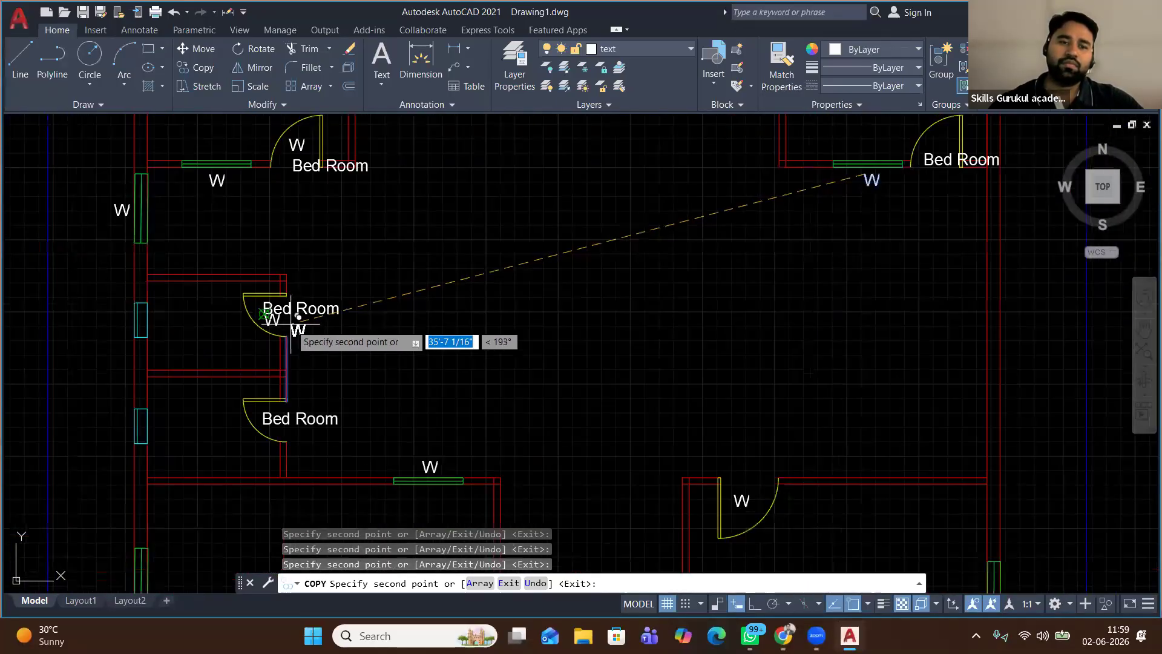
{"action": "middle_click_drag", "start_coordinate": [291, 363], "coordinate": [301, 288]}
End the W copies and delete the duplicate Bed Room text
{"action": "scroll", "coordinate": [276, 207], "scroll_direction": "up", "scroll_amount": 8}
{"action": "key", "text": "Return"}
{"action": "left_click", "coordinate": [708, 306]}
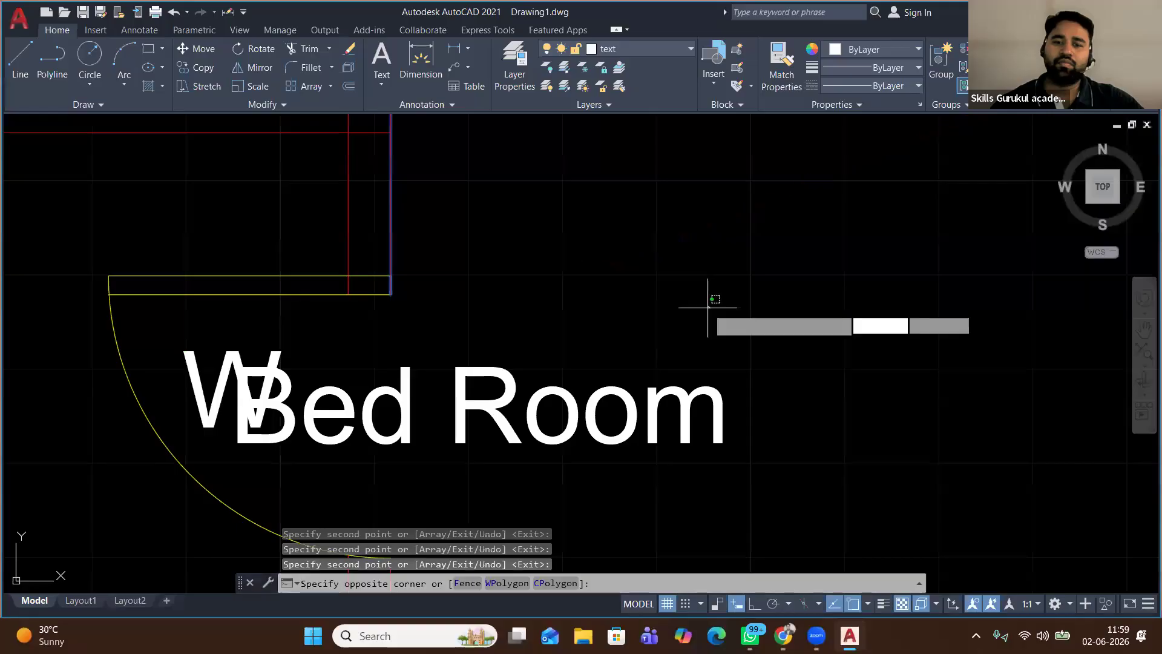
{"action": "left_click", "coordinate": [527, 423]}
{"action": "key", "text": "Delete"}
Change the door's W mark to D and move it further inside the door swing
{"action": "left_click", "coordinate": [239, 379]}
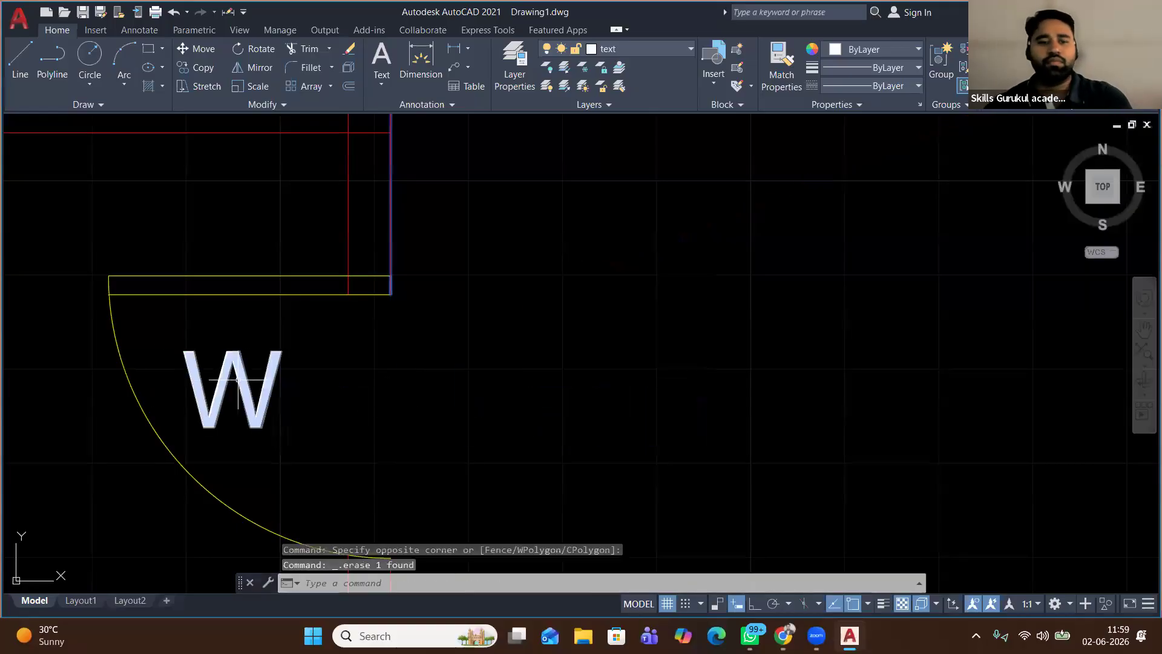
{"action": "double_click", "coordinate": [196, 395]}
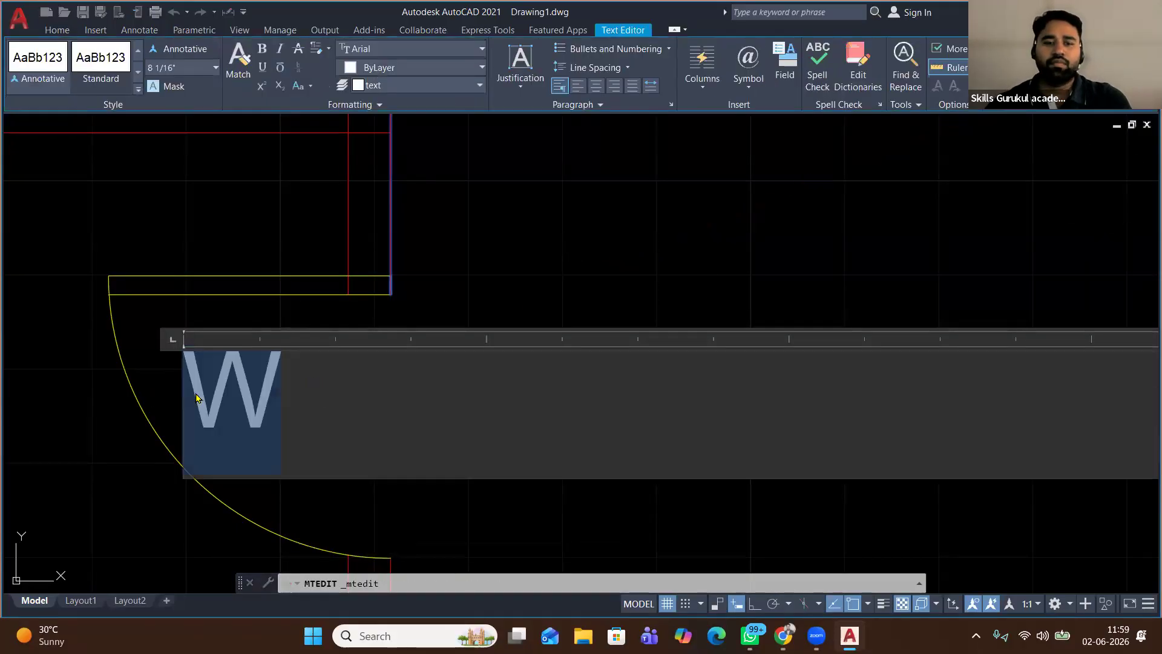
{"action": "type", "text": "D"}
{"action": "left_click", "coordinate": [525, 257]}
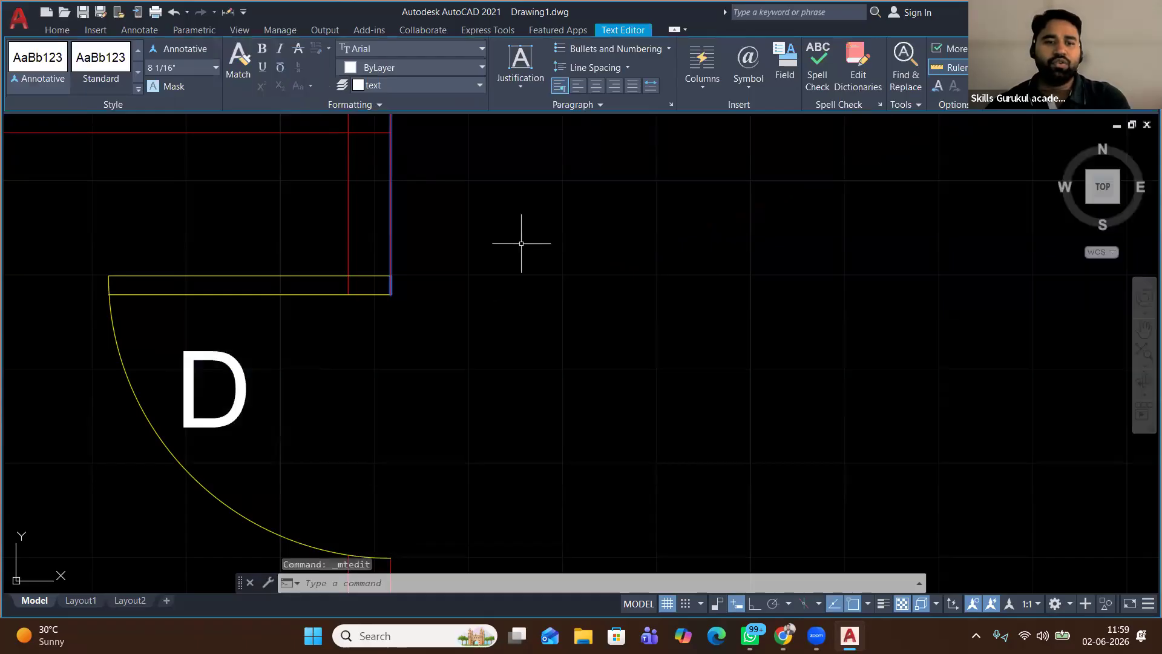
{"action": "left_click", "coordinate": [246, 393]}
{"action": "left_click", "coordinate": [199, 48]}
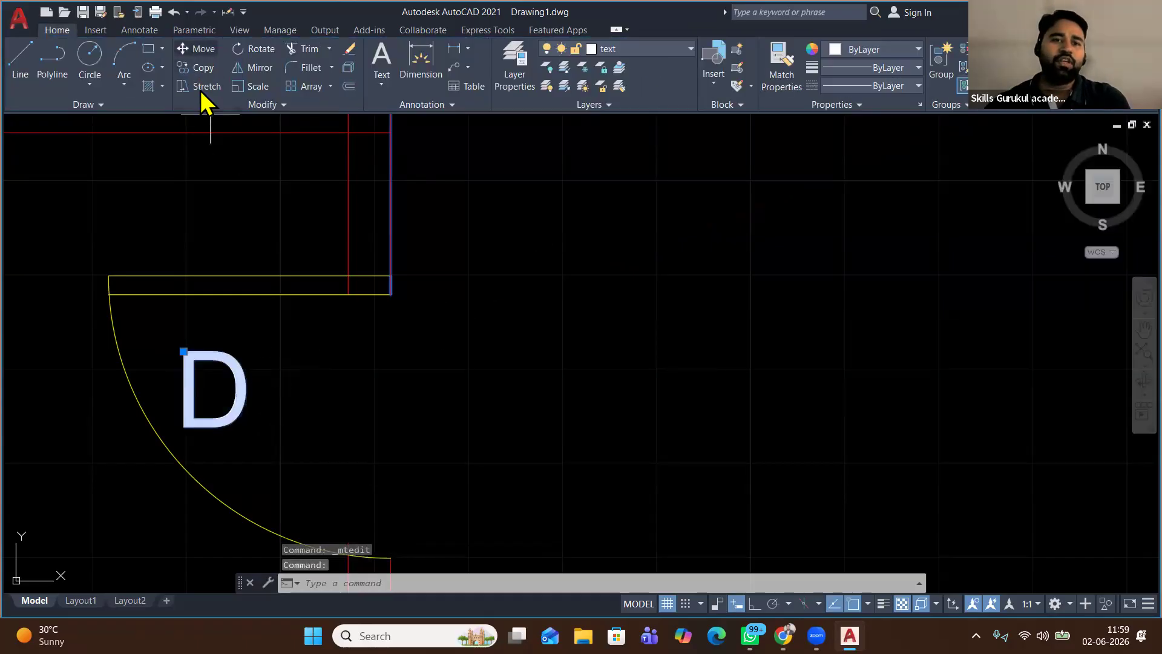
{"action": "left_click", "coordinate": [245, 393]}
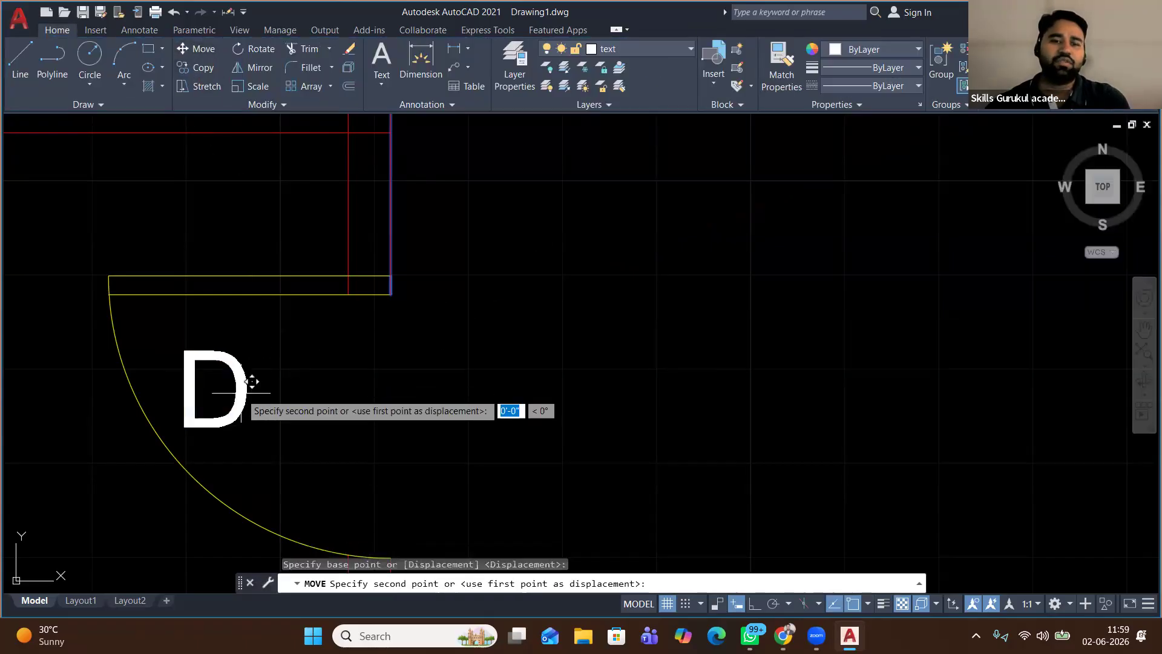
{"action": "left_click", "coordinate": [397, 433]}
Change the lower bedroom door's W mark to D
{"action": "scroll", "coordinate": [384, 407], "scroll_direction": "down", "scroll_amount": 5}
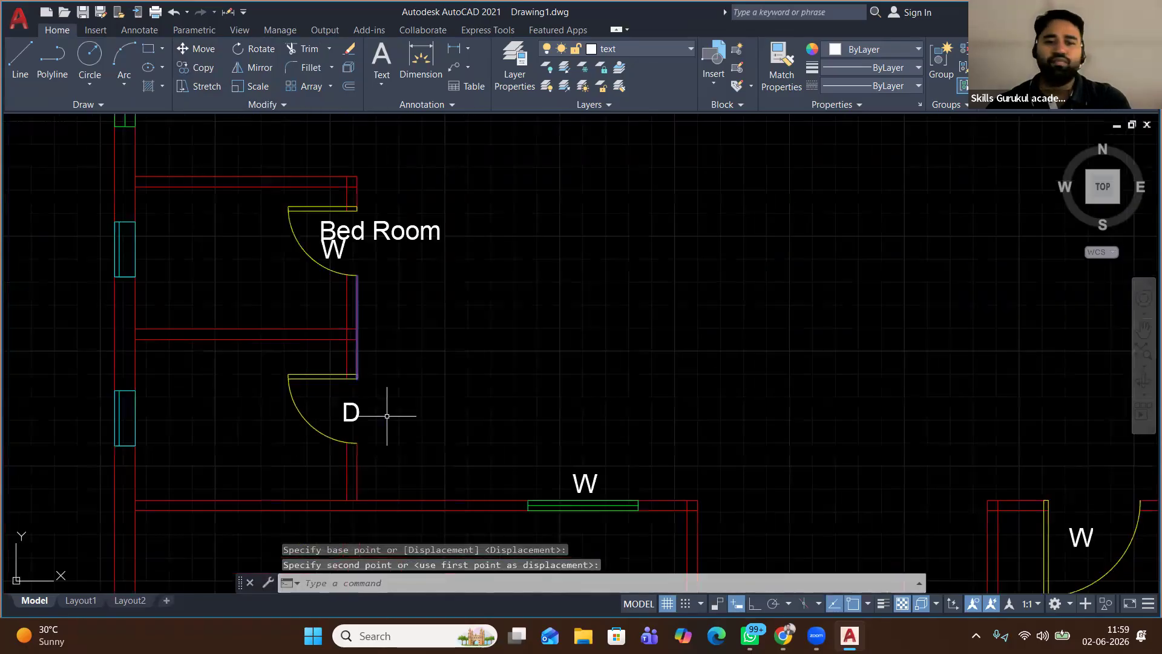
{"action": "scroll", "coordinate": [544, 338], "scroll_direction": "down", "scroll_amount": 2}
{"action": "middle_click_drag", "start_coordinate": [600, 439], "coordinate": [403, 334]}
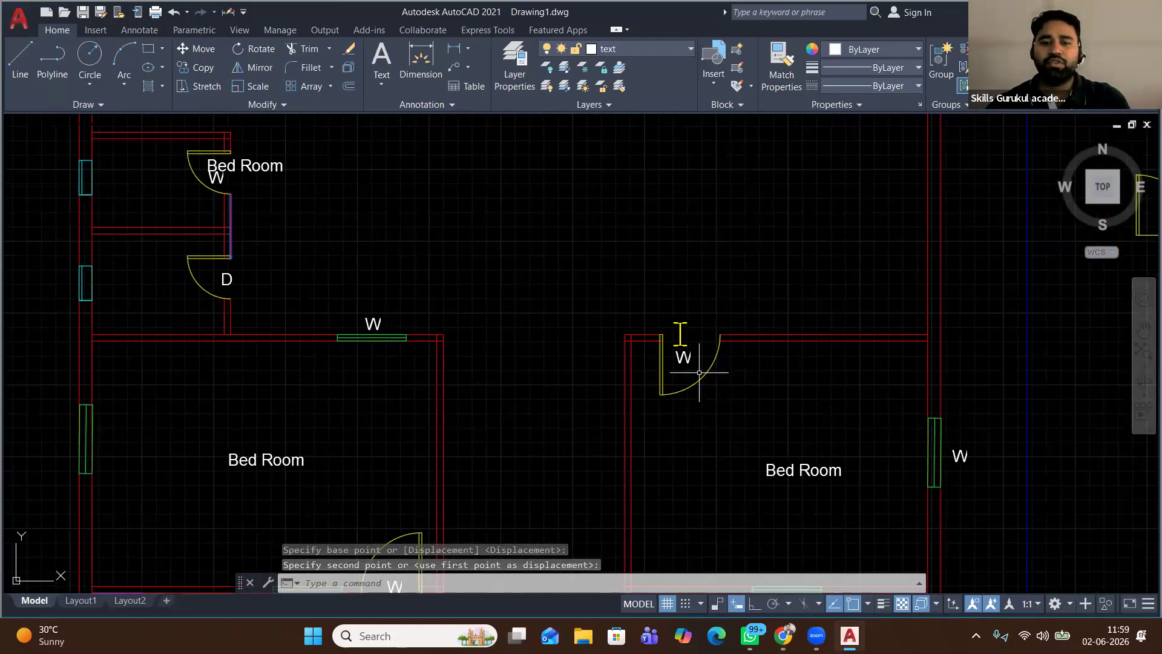
{"action": "double_click", "coordinate": [678, 357]}
{"action": "key", "text": "BackSpace"}
{"action": "type", "text": "D"}
{"action": "left_click", "coordinate": [624, 217]}
Retype the text at the top-right bedroom door as D and start moving it
{"action": "middle_click_drag", "start_coordinate": [554, 219], "coordinate": [528, 369]}
{"action": "scroll", "coordinate": [529, 371], "scroll_direction": "down", "scroll_amount": 2}
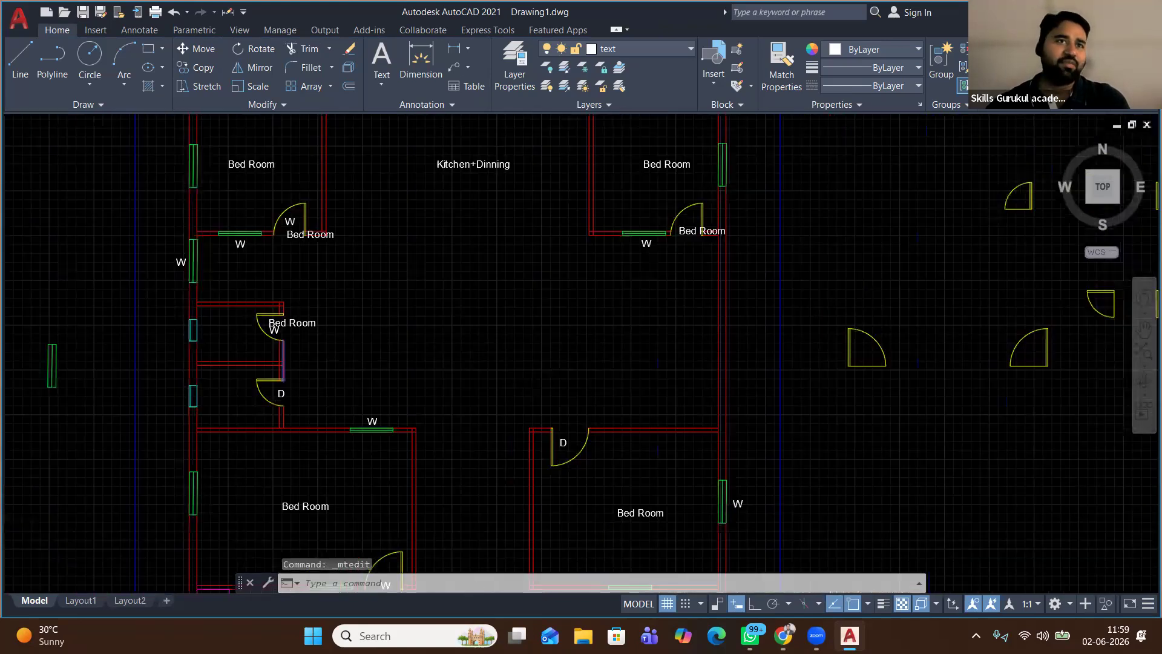
{"action": "scroll", "coordinate": [528, 369], "scroll_direction": "down", "scroll_amount": 1}
{"action": "scroll", "coordinate": [621, 247], "scroll_direction": "up", "scroll_amount": 3}
{"action": "double_click", "coordinate": [651, 379]}
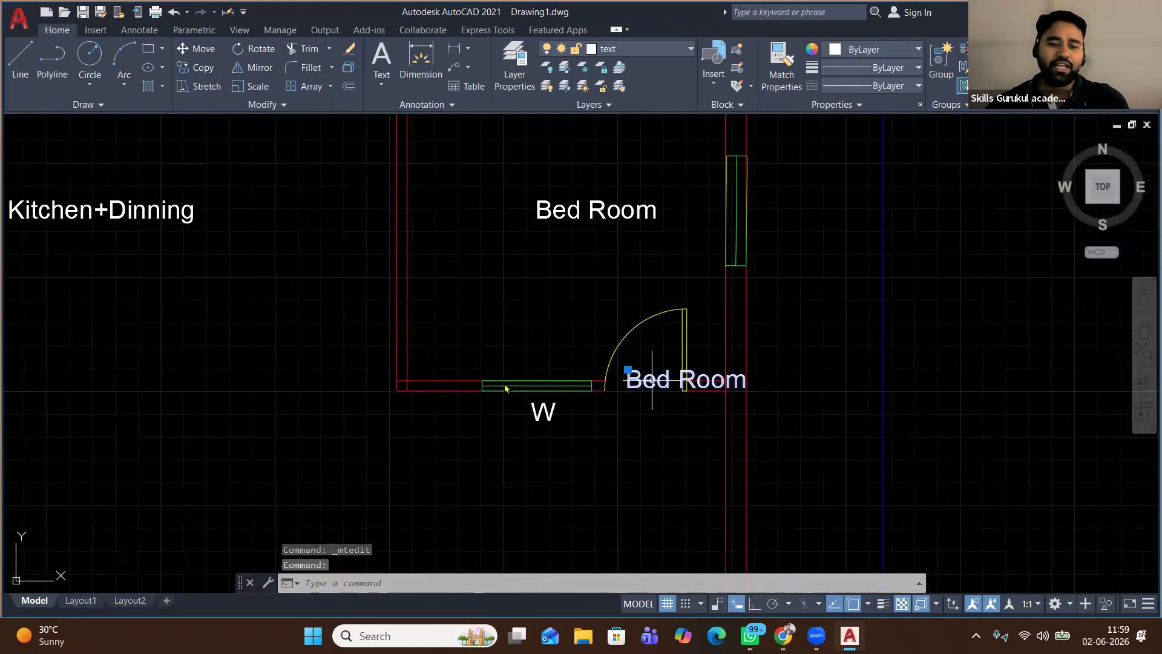
{"action": "type", "text": "D"}
{"action": "left_click", "coordinate": [485, 272]}
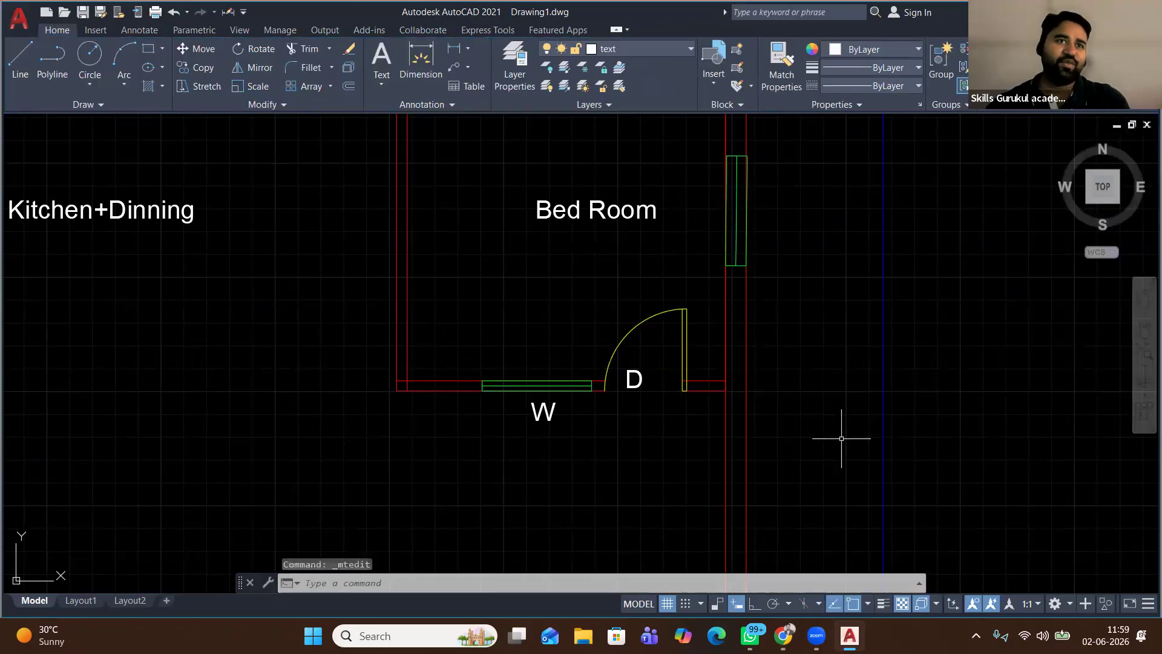
{"action": "left_click", "coordinate": [631, 390]}
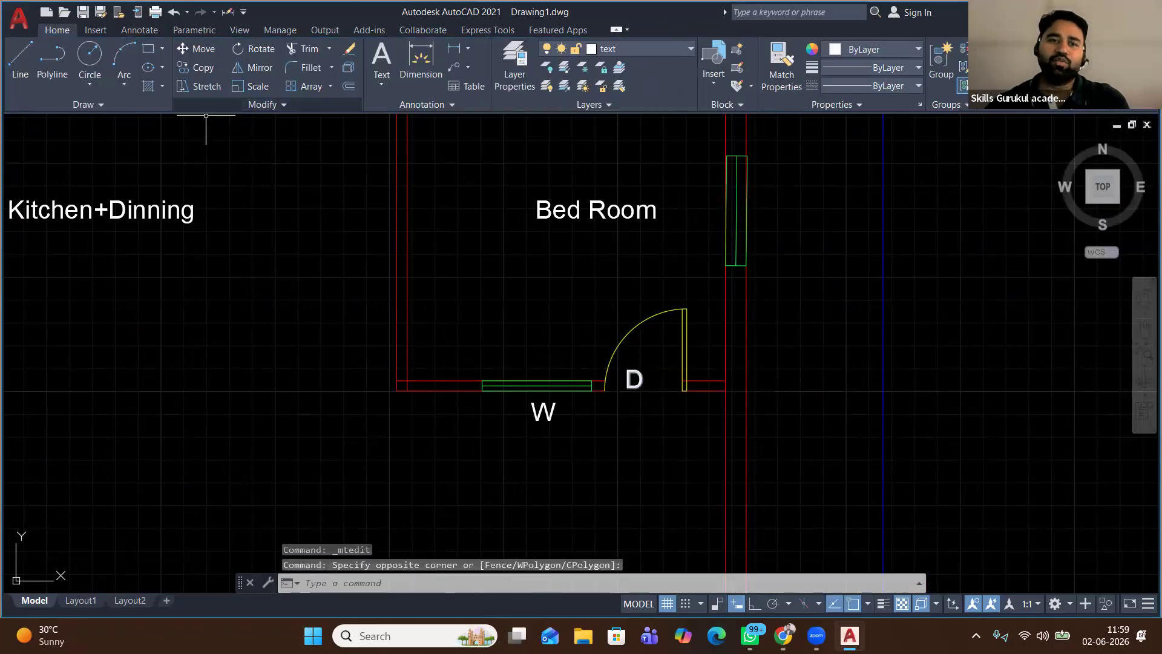
{"action": "left_click", "coordinate": [630, 415]}
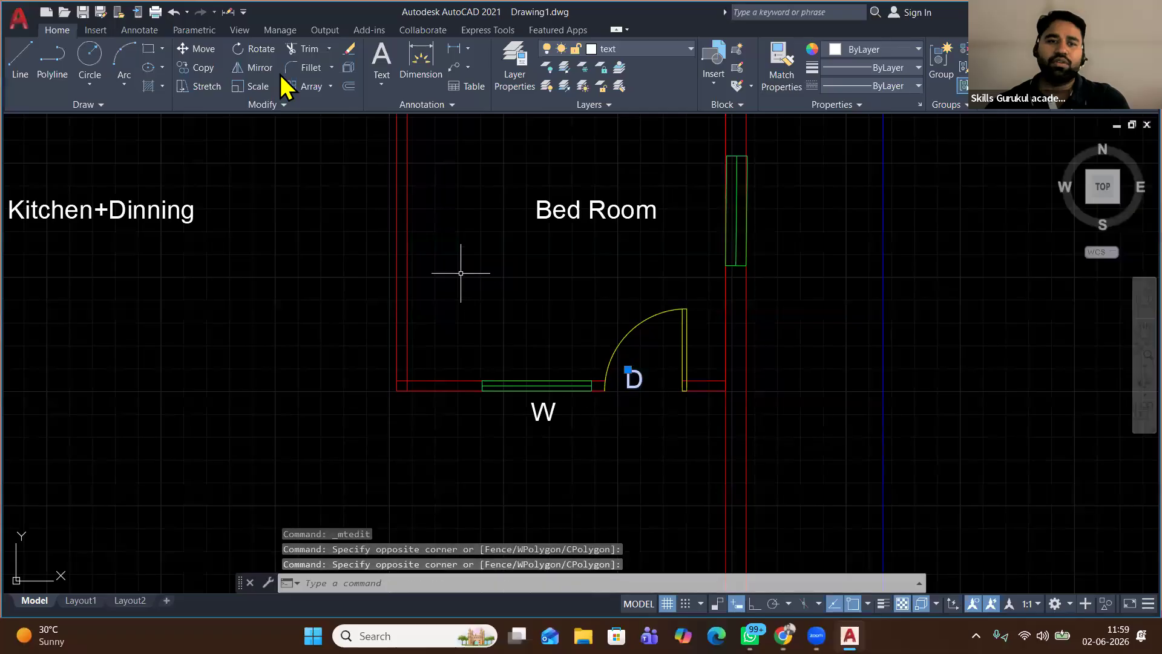
{"action": "left_click", "coordinate": [200, 49]}
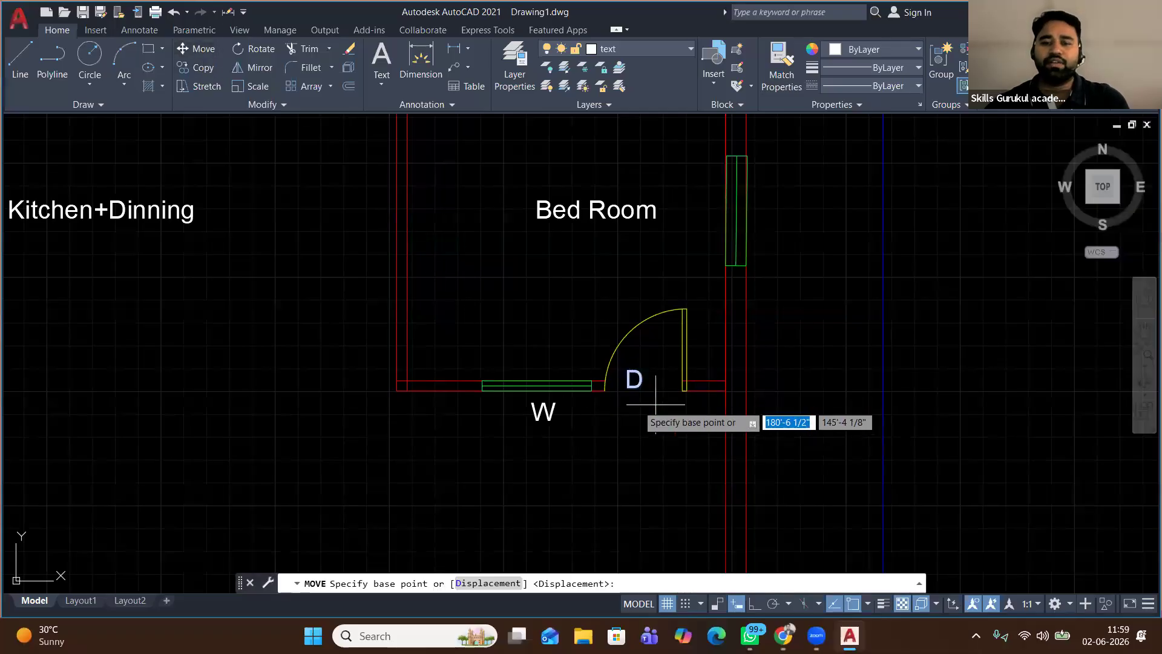
{"action": "left_click", "coordinate": [628, 391]}
{"action": "scroll", "coordinate": [642, 449], "scroll_direction": "down", "scroll_amount": 2}
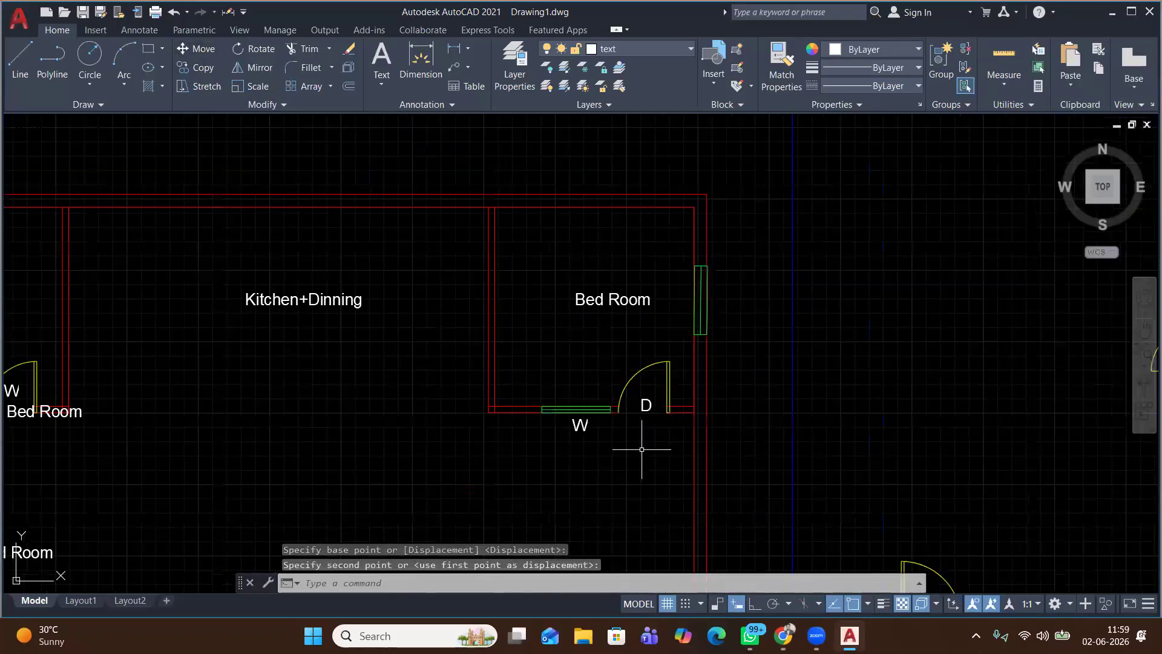
{"action": "middle_click_drag", "start_coordinate": [370, 360], "coordinate": [446, 249]}
{"action": "mouse_move", "coordinate": [213, 329]}
{"action": "middle_mouse_down"}
{"action": "mouse_move", "coordinate": [239, 311]}
{"action": "mouse_move", "coordinate": [421, 281]}
{"action": "middle_mouse_up"}
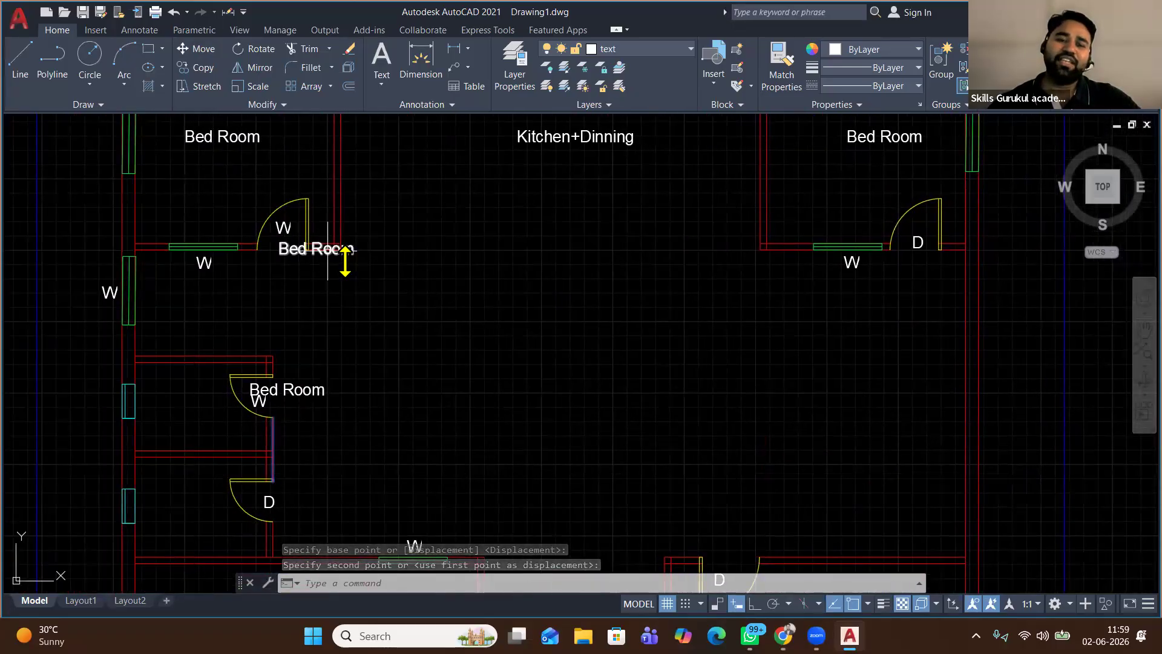
Delete the stray Bed Room label at the side-room door
{"action": "double_click", "coordinate": [345, 261]}
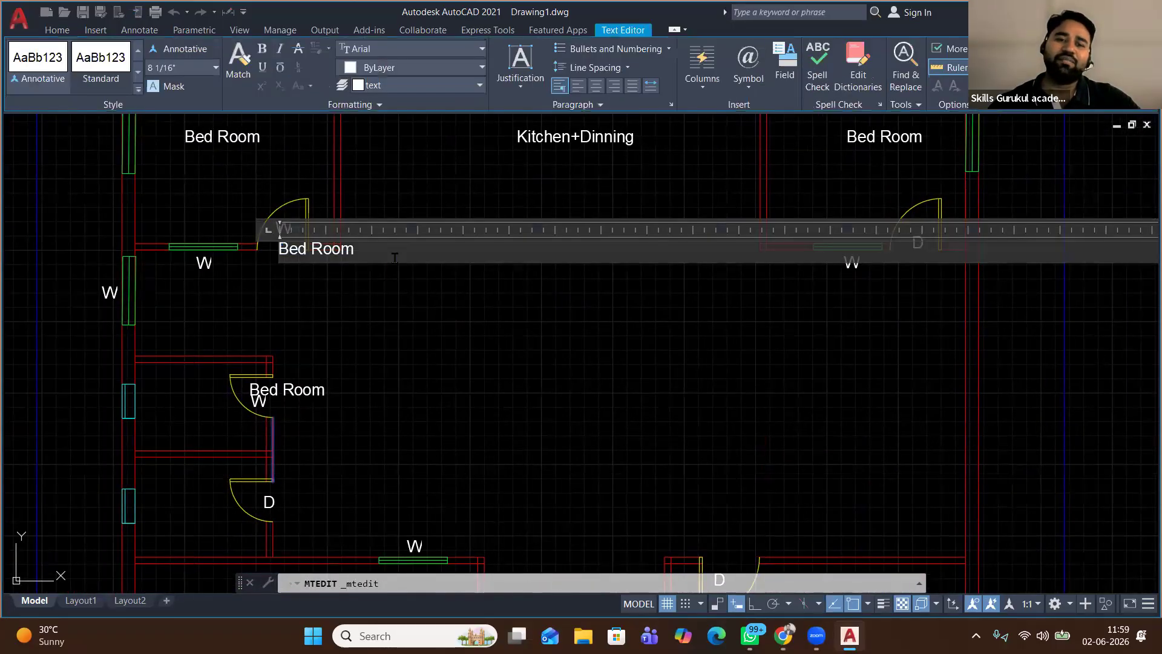
{"action": "left_click", "coordinate": [233, 304]}
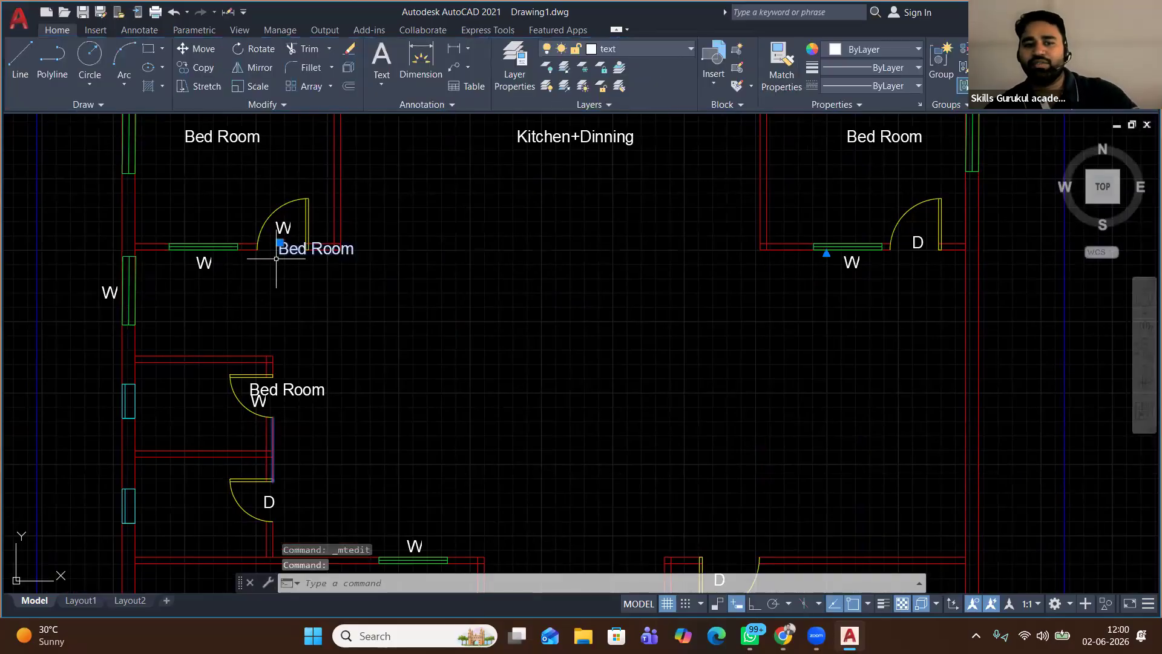
{"action": "key", "text": "Delete"}
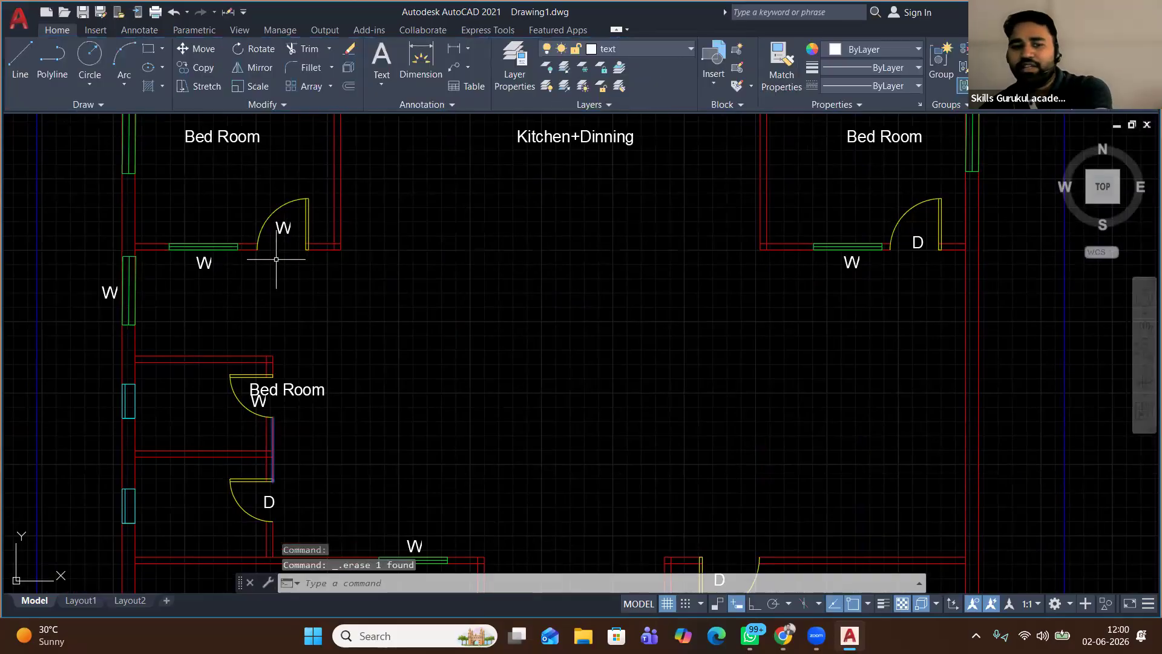
Change that door's W label to D and move it inside the door swing
{"action": "left_click", "coordinate": [283, 225]}
{"action": "double_click", "coordinate": [302, 228]}
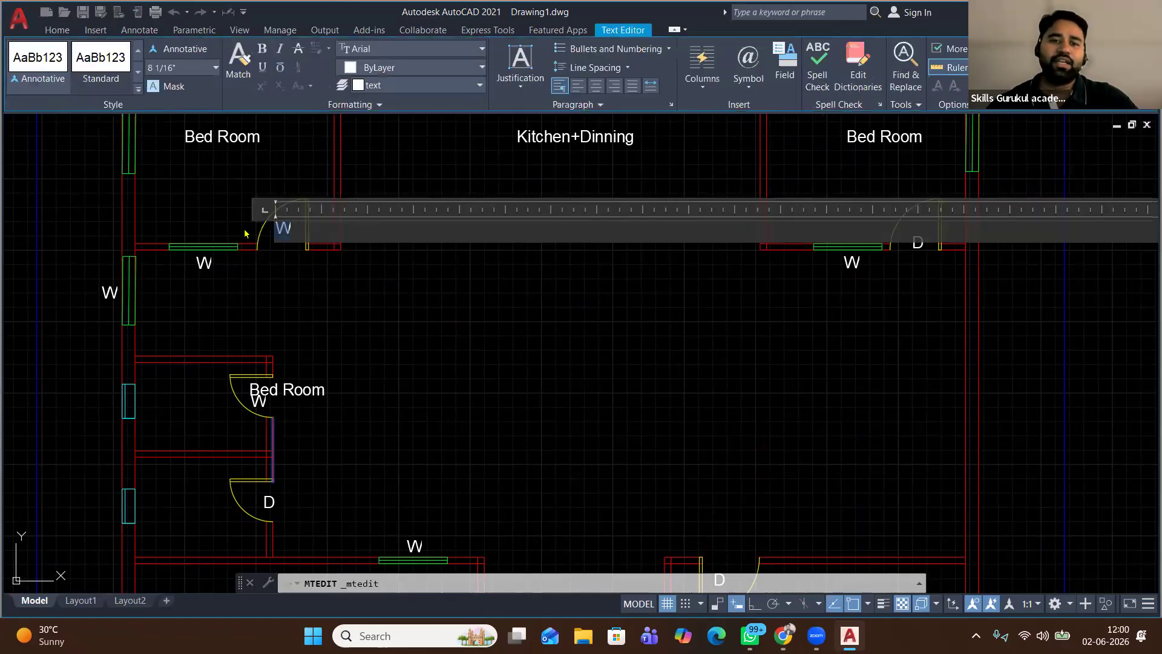
{"action": "left_click", "coordinate": [371, 306]}
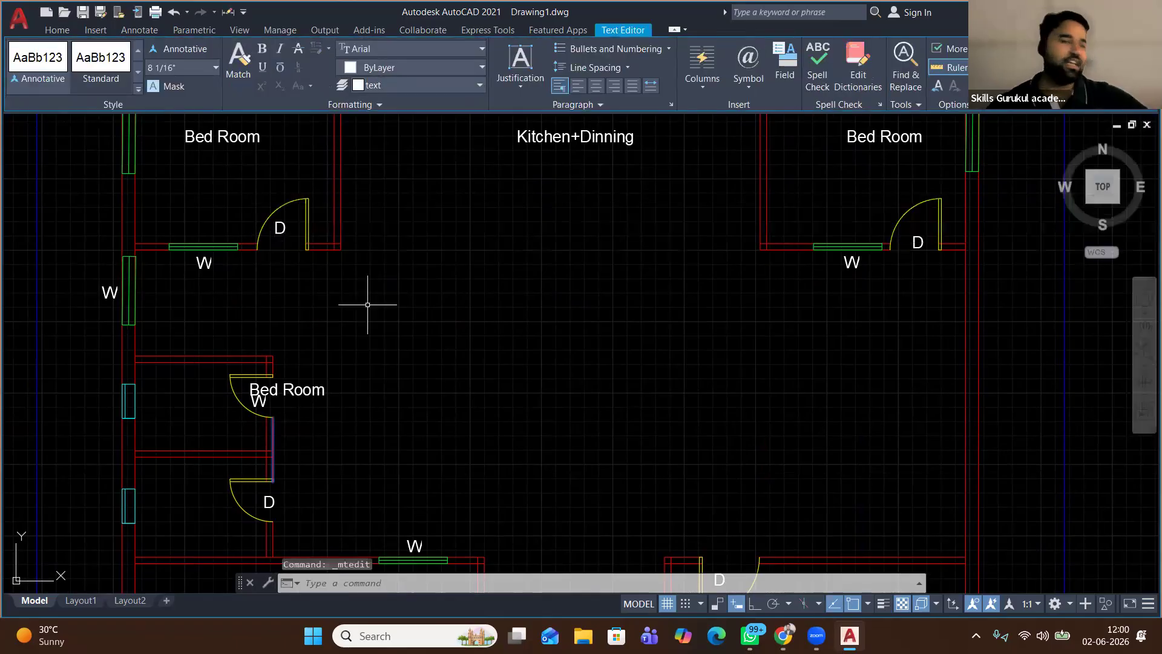
{"action": "scroll", "coordinate": [282, 240], "scroll_direction": "up", "scroll_amount": 4}
{"action": "left_click", "coordinate": [280, 204]}
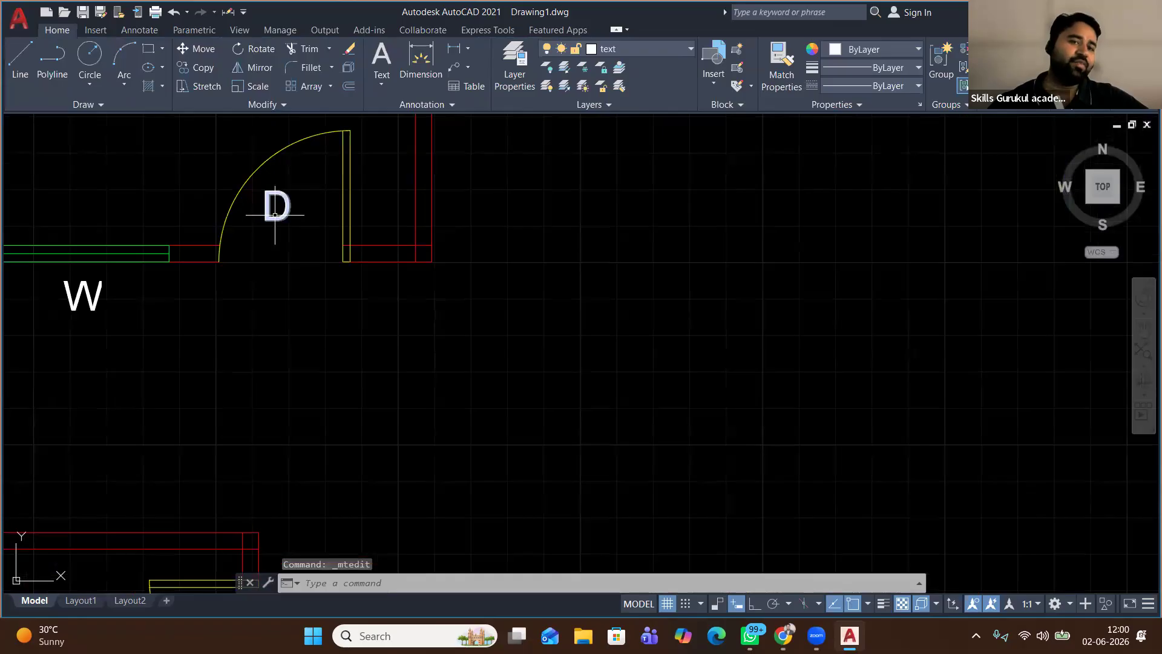
{"action": "left_click", "coordinate": [199, 50]}
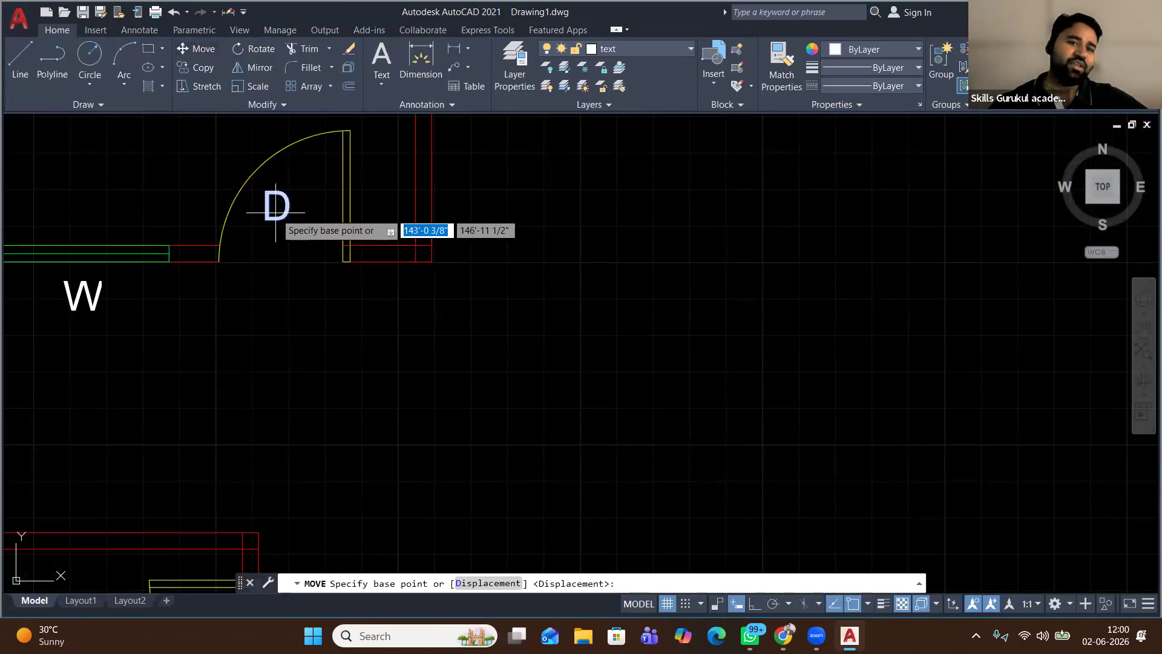
{"action": "left_click", "coordinate": [275, 213]}
{"action": "left_click", "coordinate": [286, 261]}
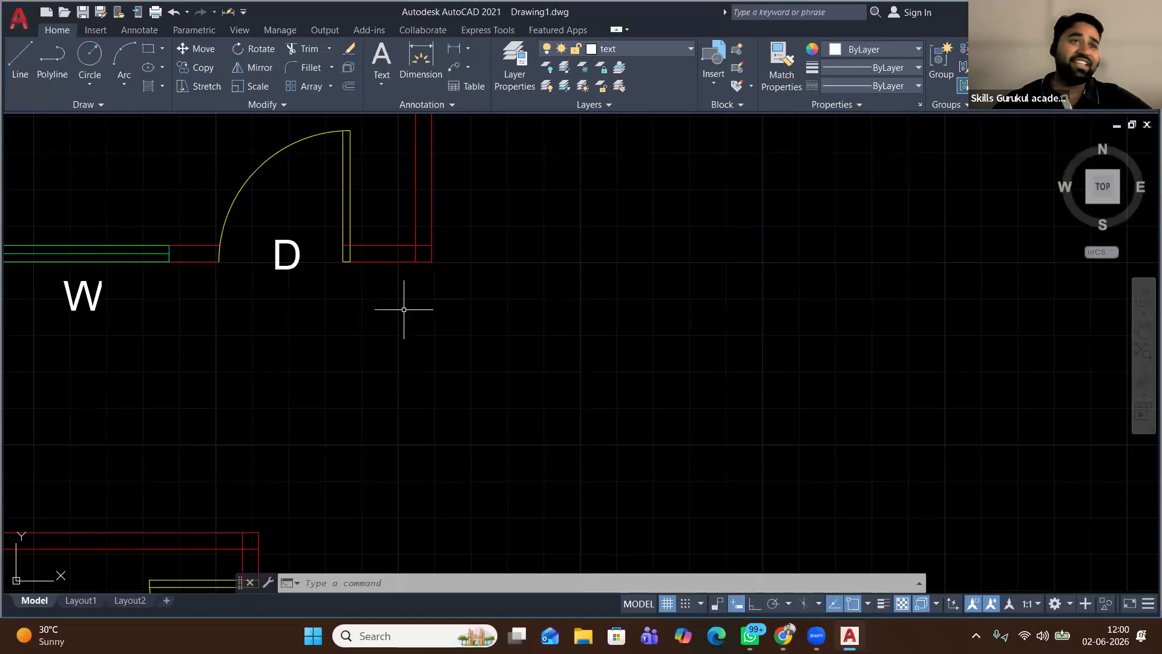
Erase the extra Bed Room label in the lower room
{"action": "scroll", "coordinate": [404, 309], "scroll_direction": "down", "scroll_amount": 2}
{"action": "scroll", "coordinate": [403, 308], "scroll_direction": "down", "scroll_amount": 1}
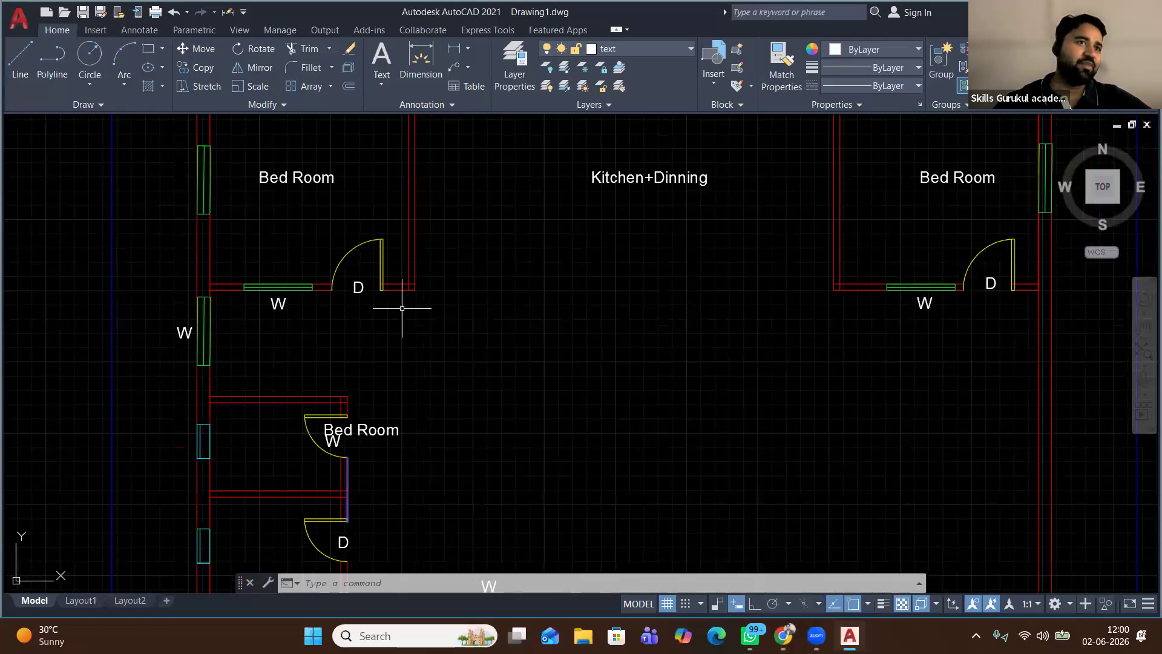
{"action": "scroll", "coordinate": [368, 438], "scroll_direction": "up", "scroll_amount": 6}
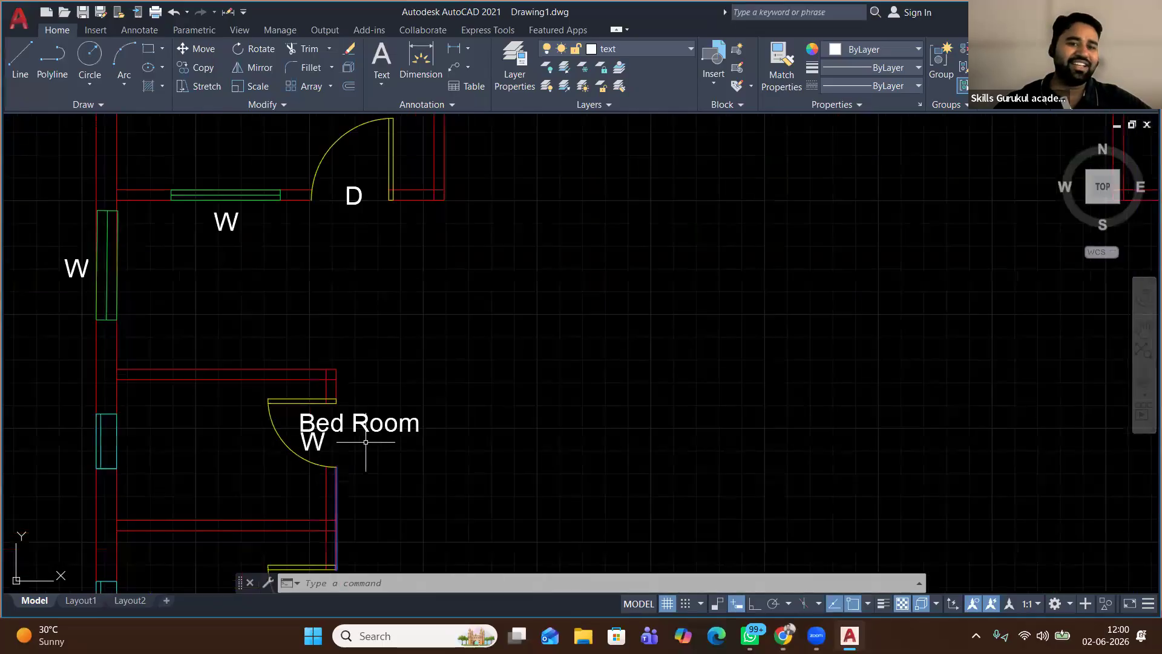
{"action": "left_click", "coordinate": [472, 446]}
{"action": "left_click", "coordinate": [407, 261]}
{"action": "right_click", "coordinate": [409, 339]}
{"action": "left_click", "coordinate": [451, 337]}
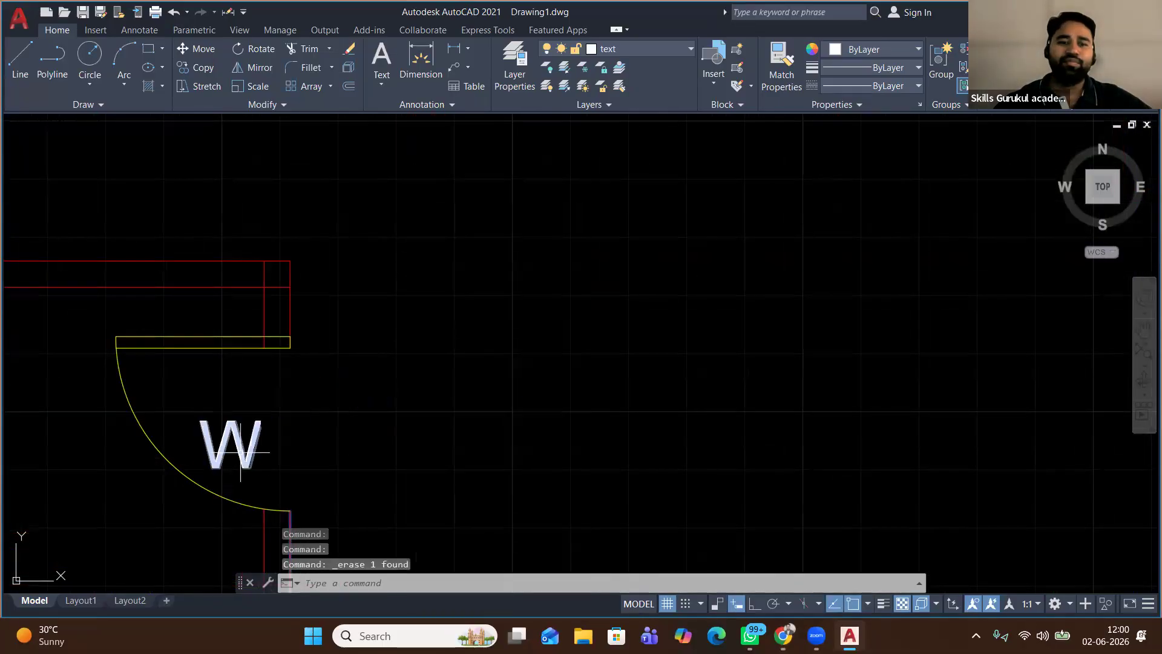
Retype the lower door's W label as D and move it inside the swing
{"action": "double_click", "coordinate": [240, 451]}
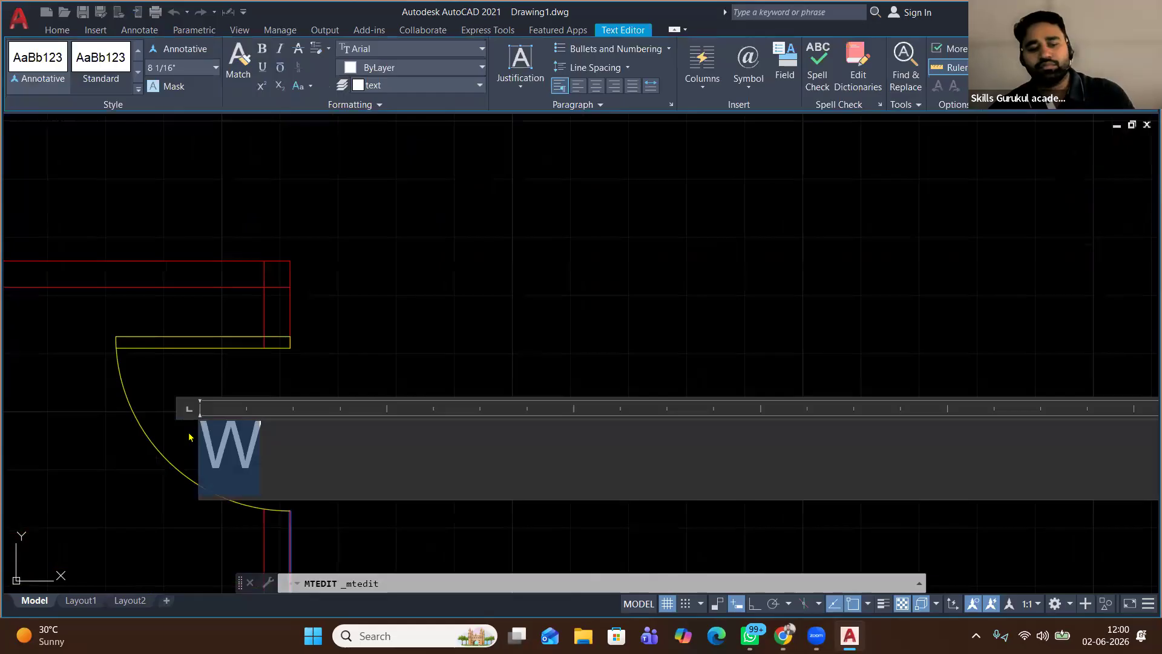
{"action": "type", "text": "D"}
{"action": "left_click", "coordinate": [364, 230]}
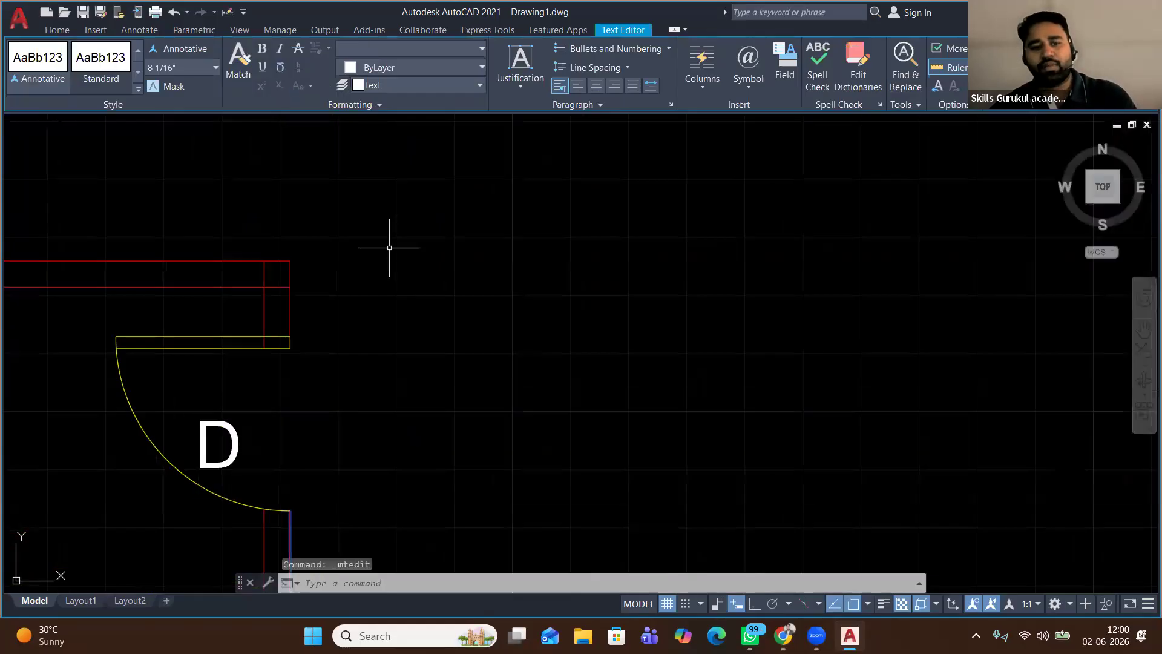
{"action": "left_click", "coordinate": [195, 50]}
{"action": "left_click", "coordinate": [240, 444]}
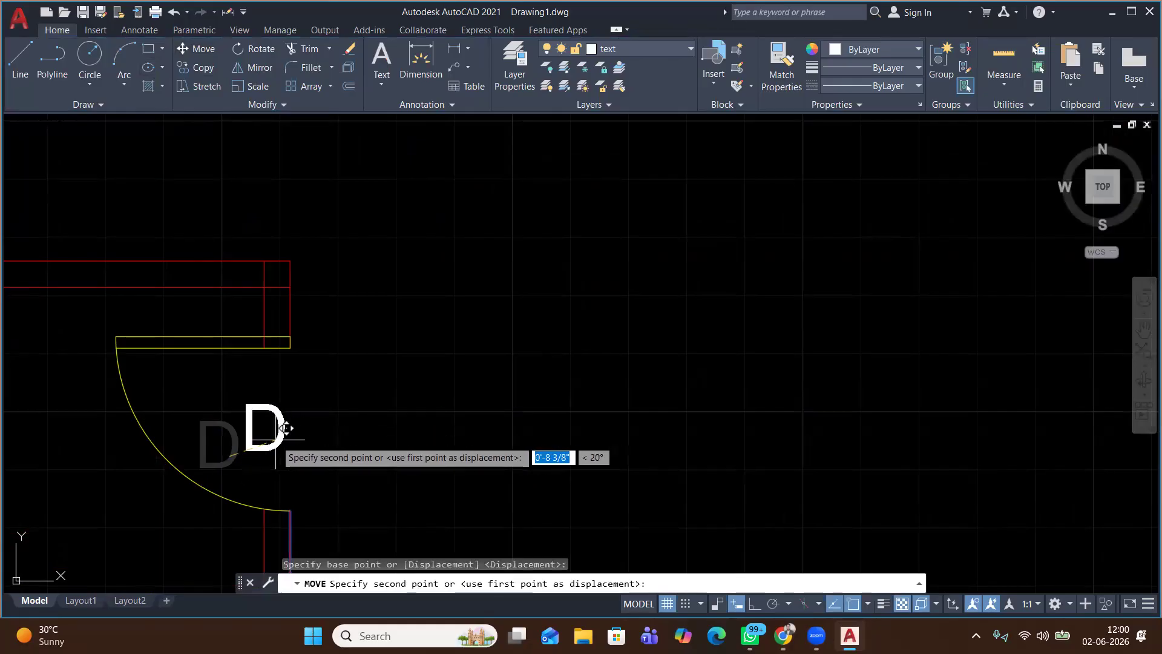
{"action": "left_click", "coordinate": [284, 428]}
{"action": "scroll", "coordinate": [309, 311], "scroll_direction": "down", "scroll_amount": 6}
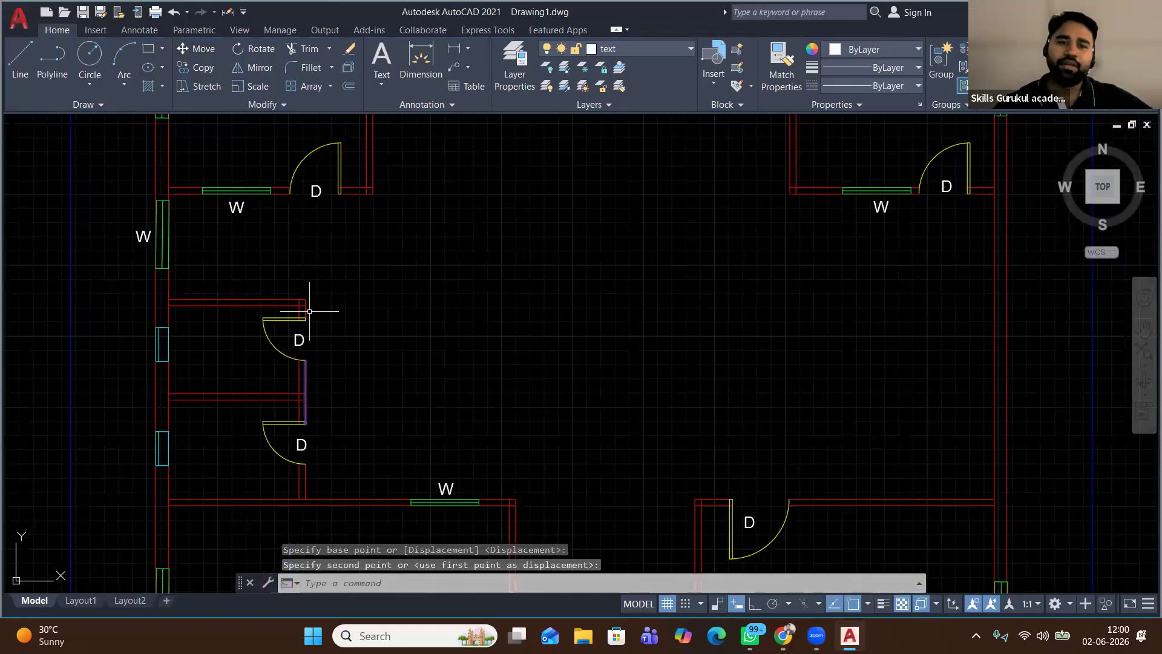
{"action": "scroll", "coordinate": [362, 319], "scroll_direction": "down", "scroll_amount": 2}
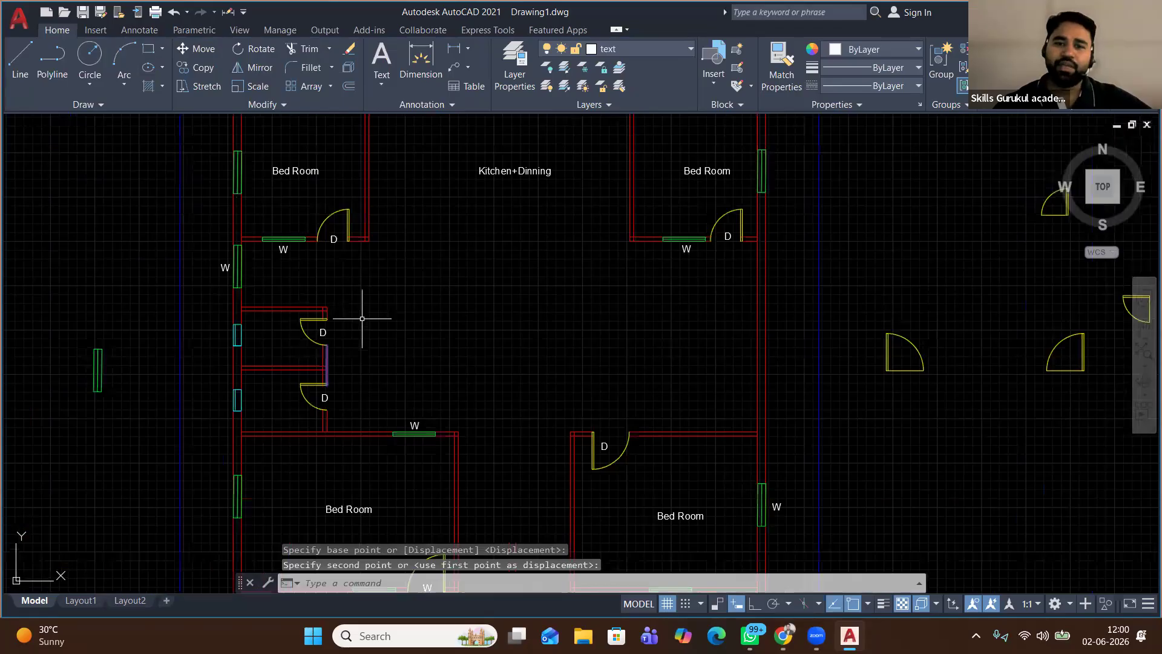
{"action": "scroll", "coordinate": [362, 319], "scroll_direction": "down", "scroll_amount": 2}
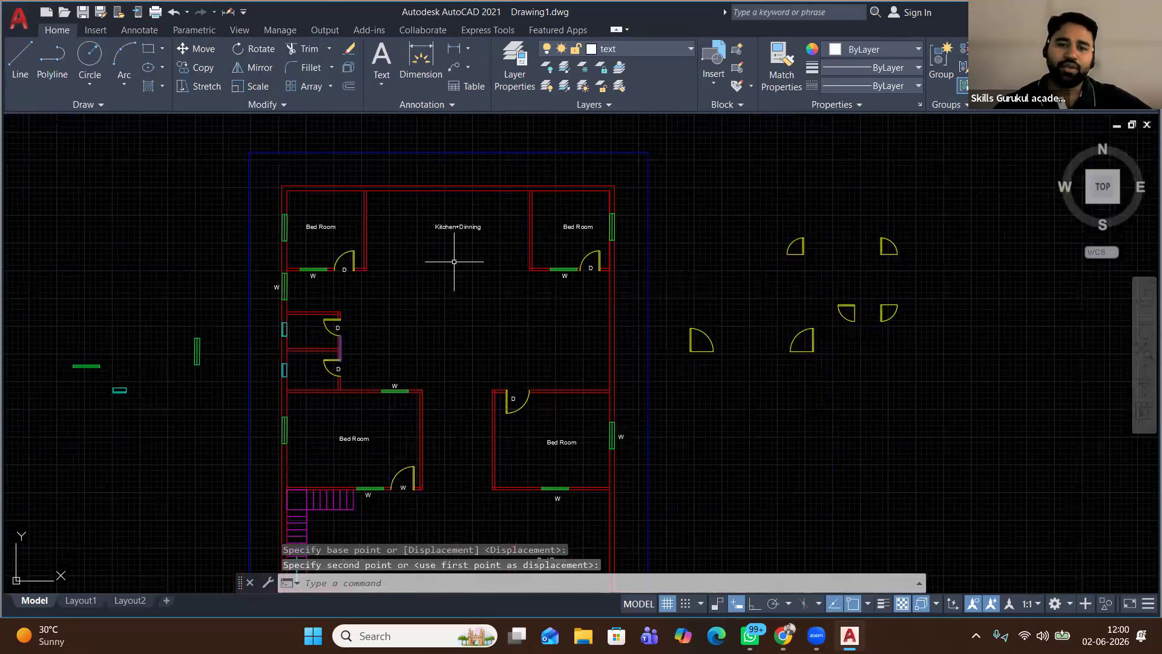
{"action": "scroll", "coordinate": [314, 345], "scroll_direction": "up", "scroll_amount": 3}
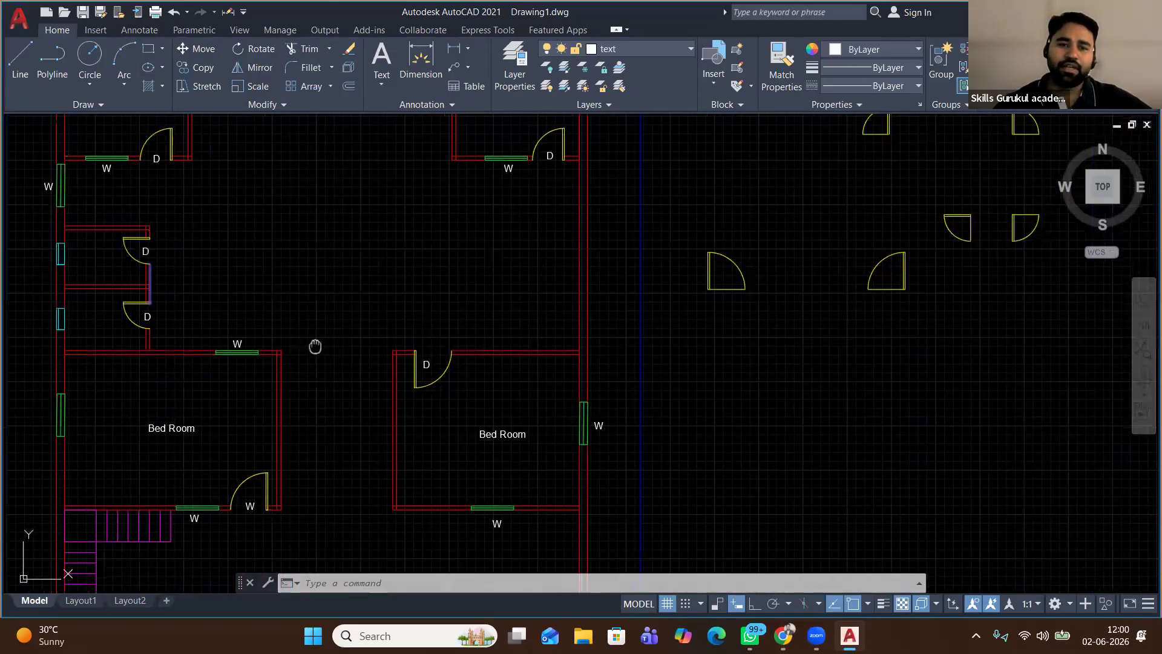
Change the lower-left Bed Room label to read Living Room
{"action": "double_click", "coordinate": [313, 405]}
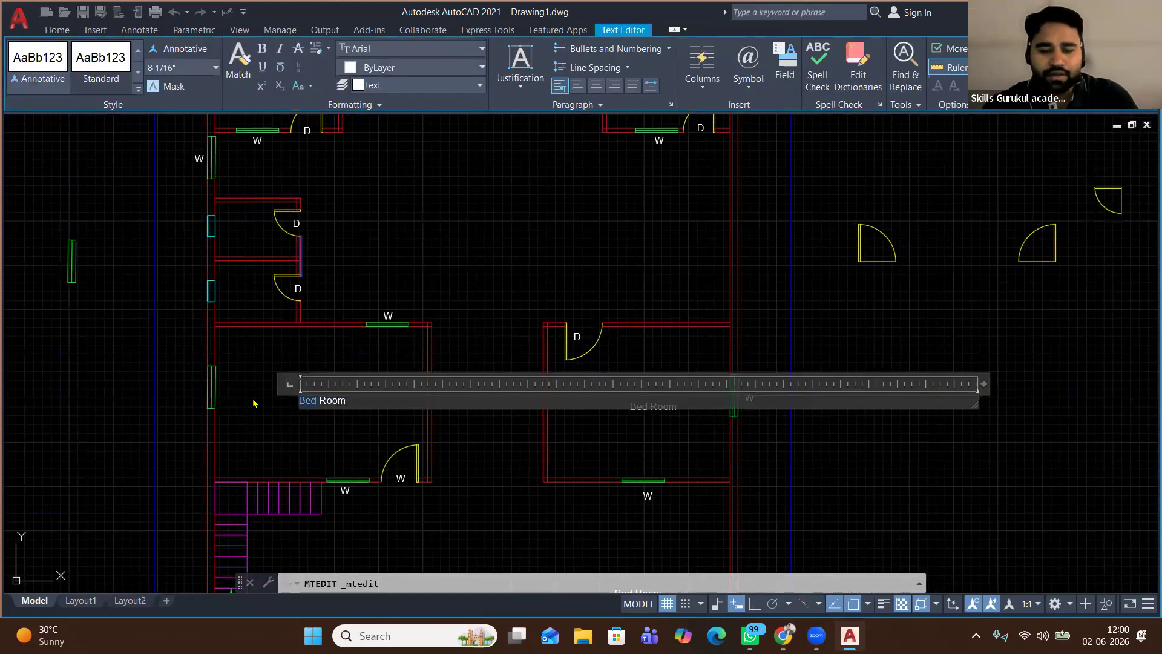
{"action": "key", "text": "Delete"}
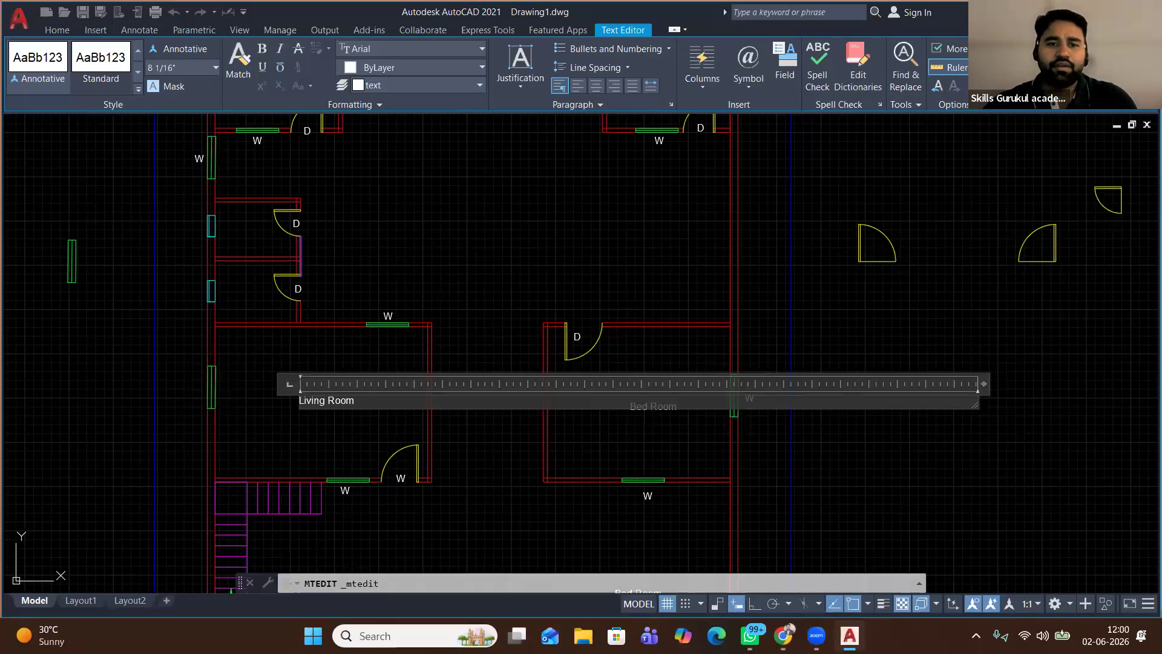
{"action": "left_click", "coordinate": [521, 200]}
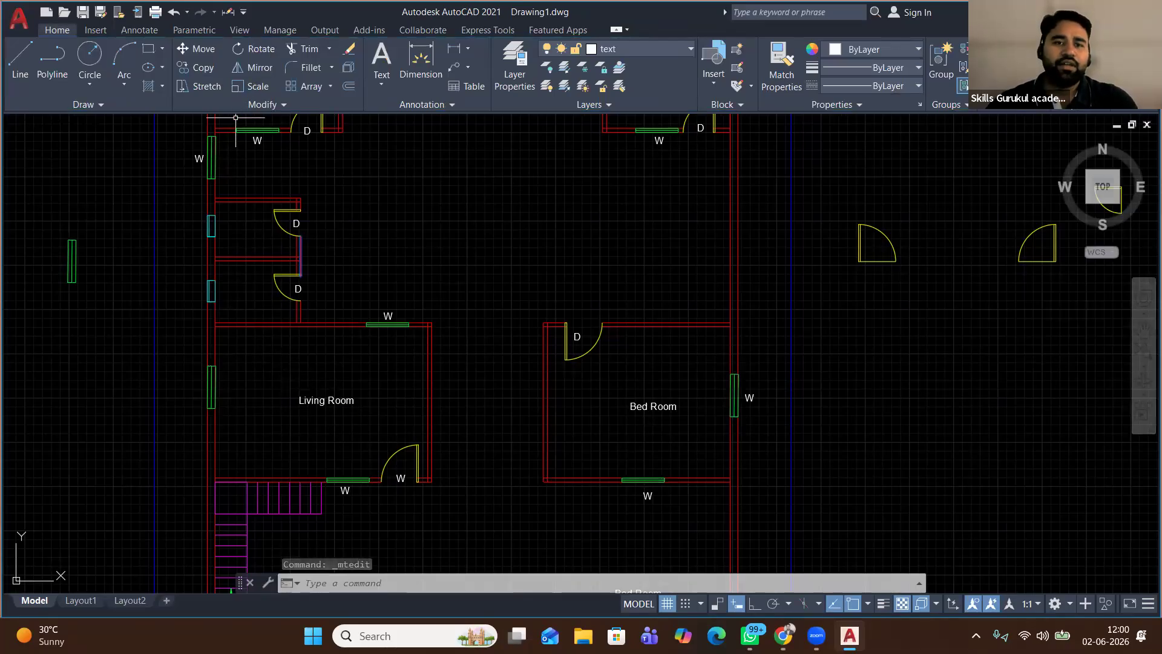
Copy the Living Room label into the small room above it
{"action": "left_click", "coordinate": [328, 402]}
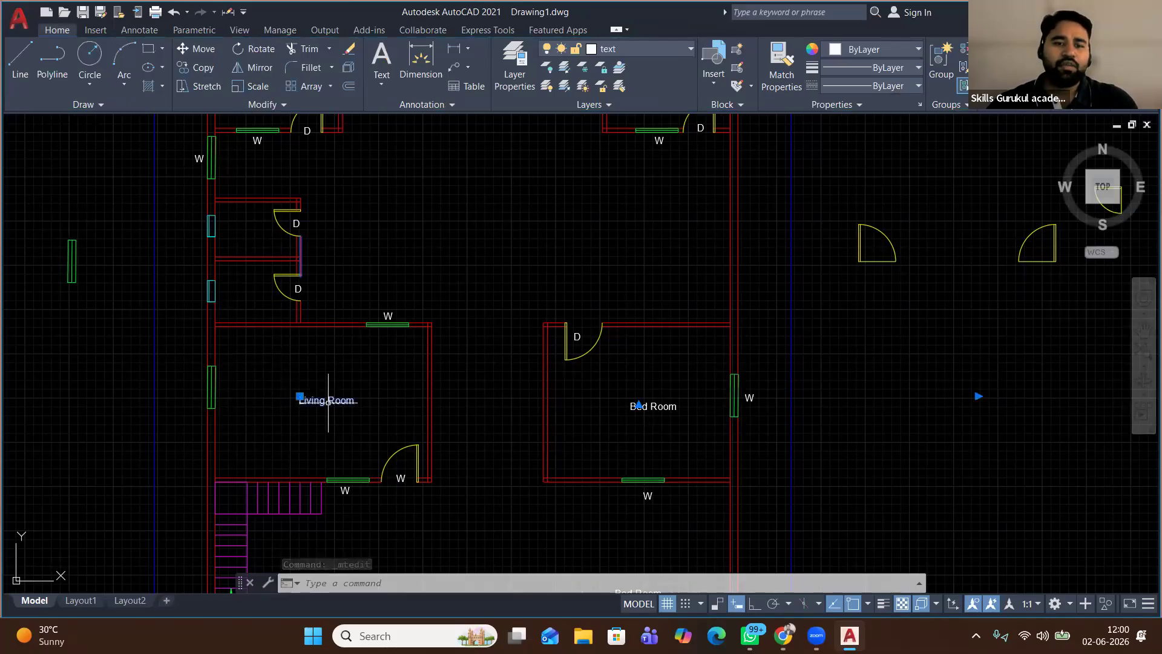
{"action": "left_click", "coordinate": [198, 67]}
{"action": "left_click", "coordinate": [300, 404]}
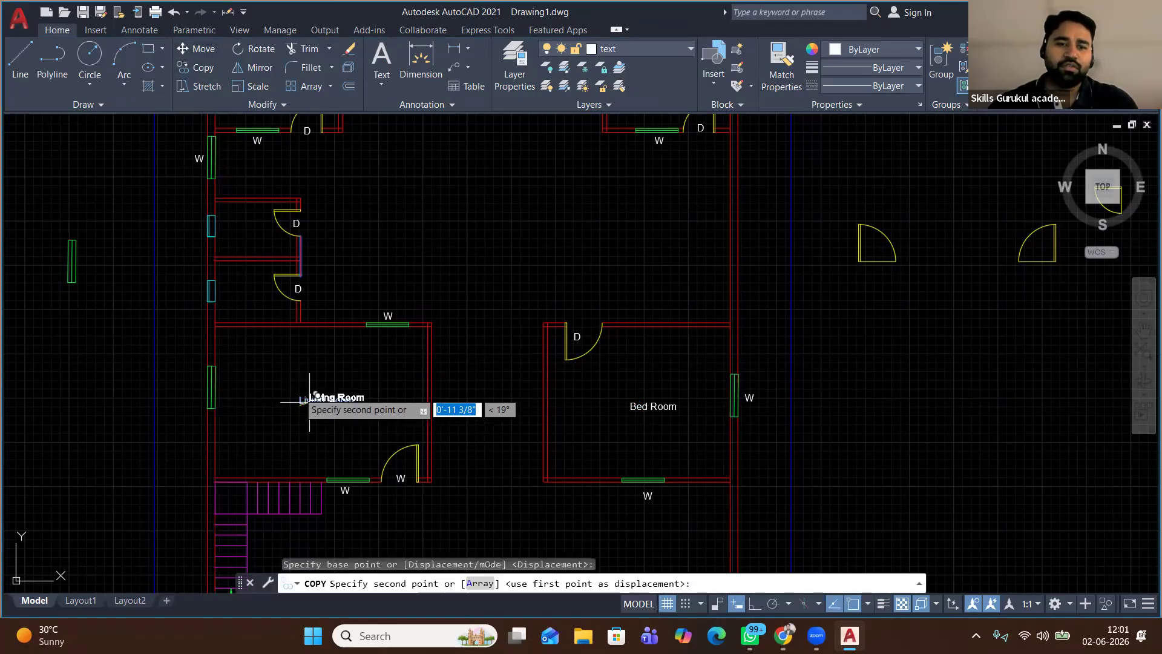
{"action": "scroll", "coordinate": [219, 282], "scroll_direction": "up", "scroll_amount": 2}
{"action": "scroll", "coordinate": [219, 282], "scroll_direction": "up", "scroll_amount": 3}
{"action": "left_click", "coordinate": [254, 329]}
{"action": "right_click", "coordinate": [541, 248]}
{"action": "left_click", "coordinate": [590, 276]}
Edit the copied label to read Powder Room
{"action": "left_click", "coordinate": [299, 327]}
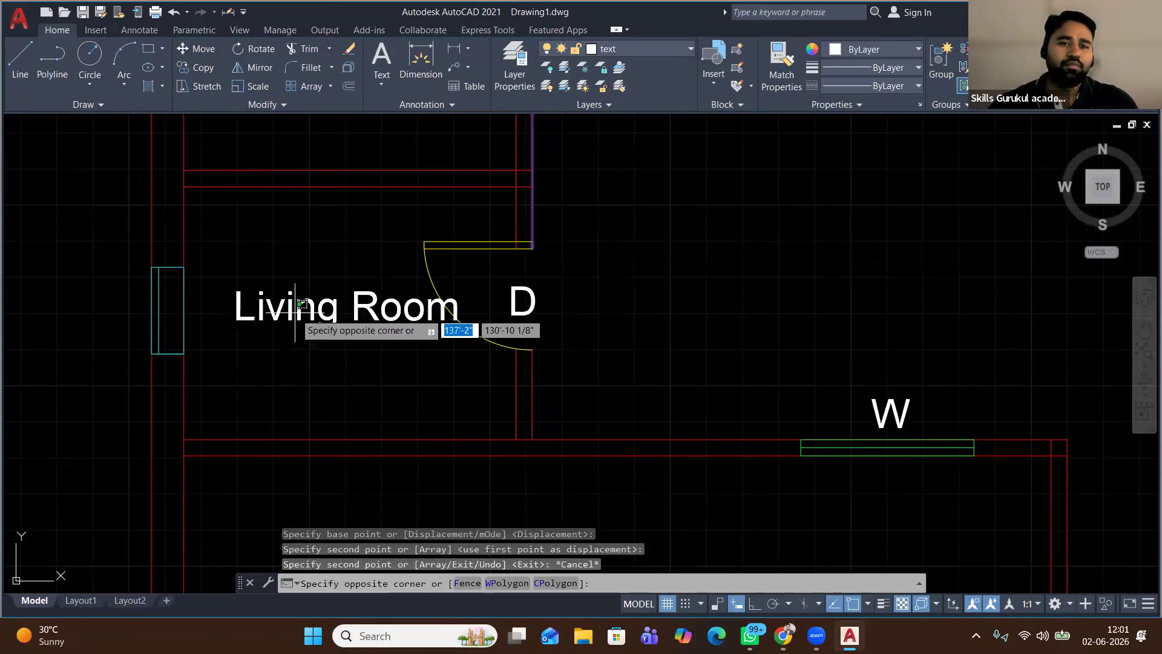
{"action": "double_click", "coordinate": [318, 315]}
{"action": "left_click_drag", "start_coordinate": [338, 315], "coordinate": [203, 280]}
{"action": "type", "text": "Pow"}
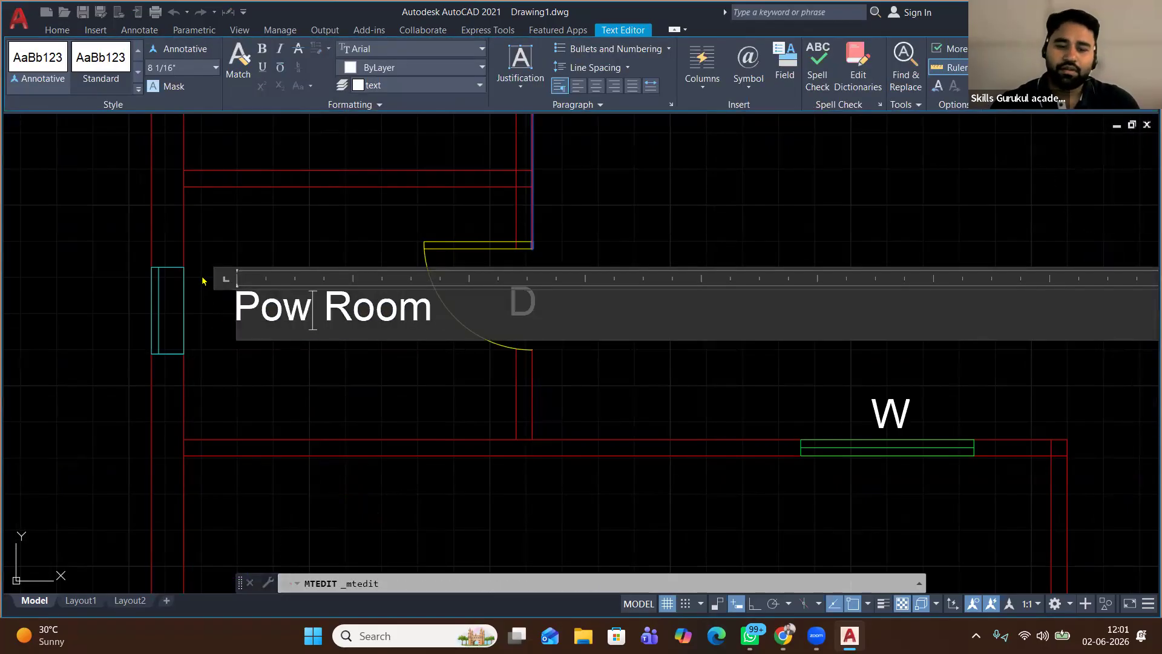
{"action": "type", "text": "der"}
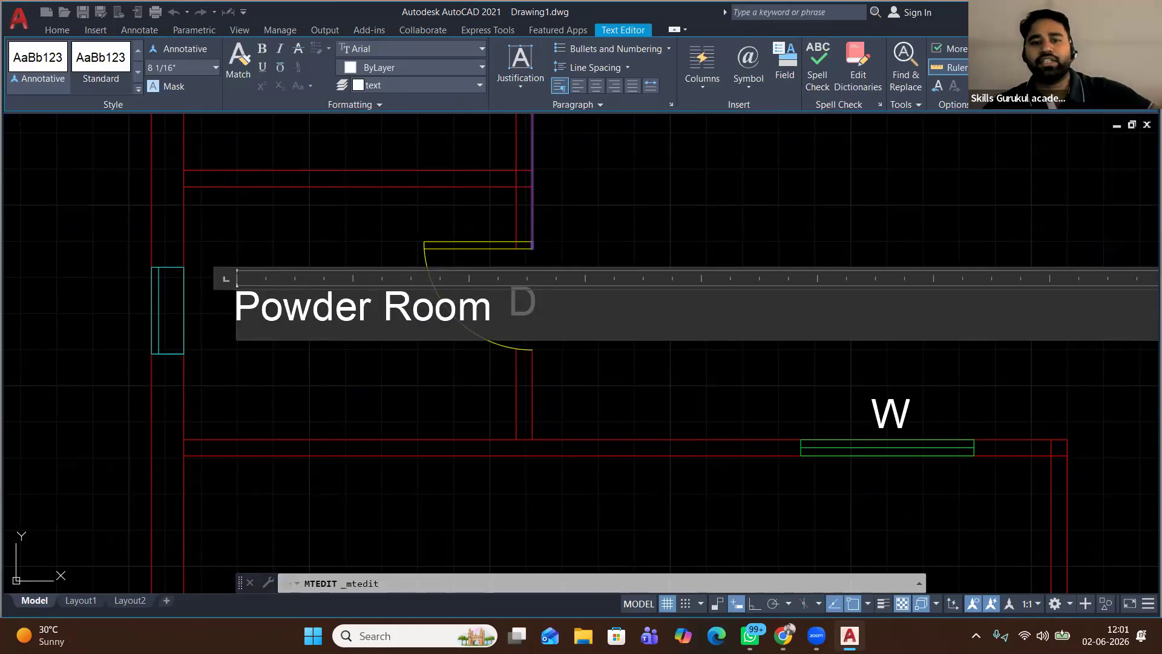
{"action": "left_click", "coordinate": [622, 187]}
{"action": "scroll", "coordinate": [363, 308], "scroll_direction": "down", "scroll_amount": 2}
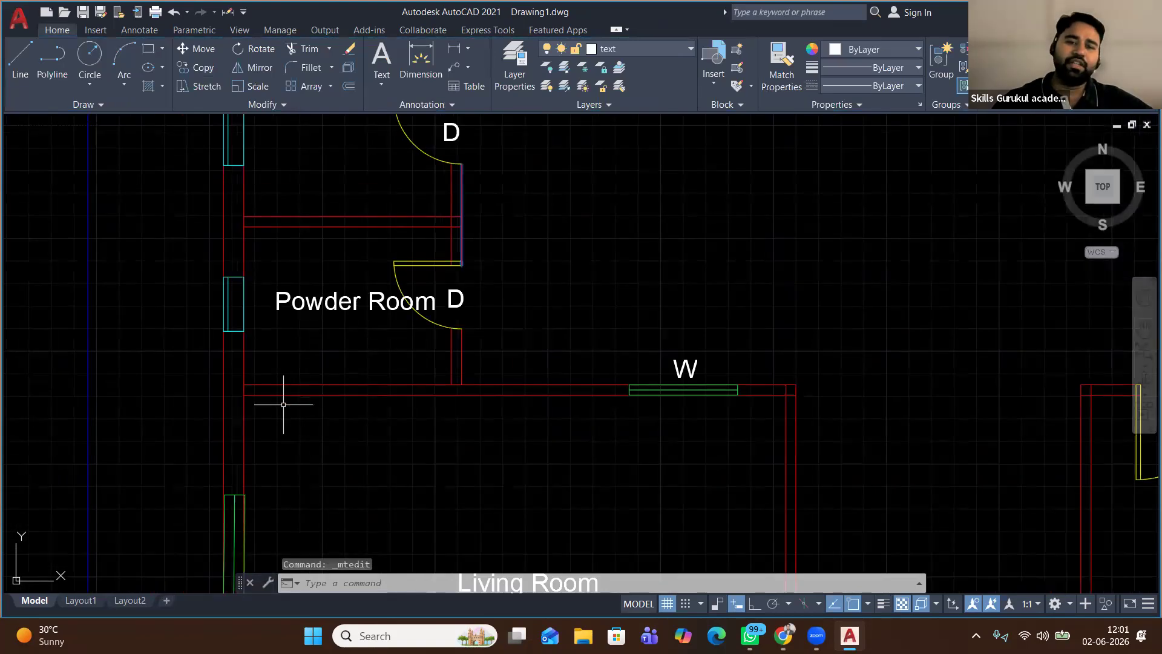
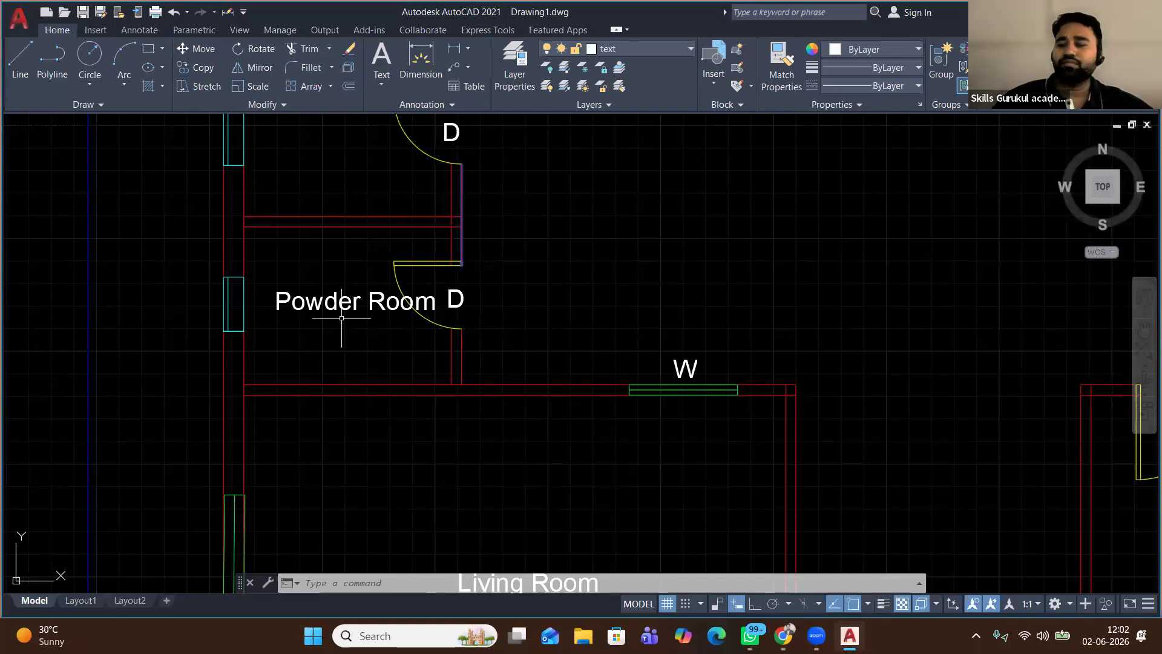
Retype the lower-left Bed Room label as Parking
{"action": "scroll", "coordinate": [361, 219], "scroll_direction": "down", "scroll_amount": 2}
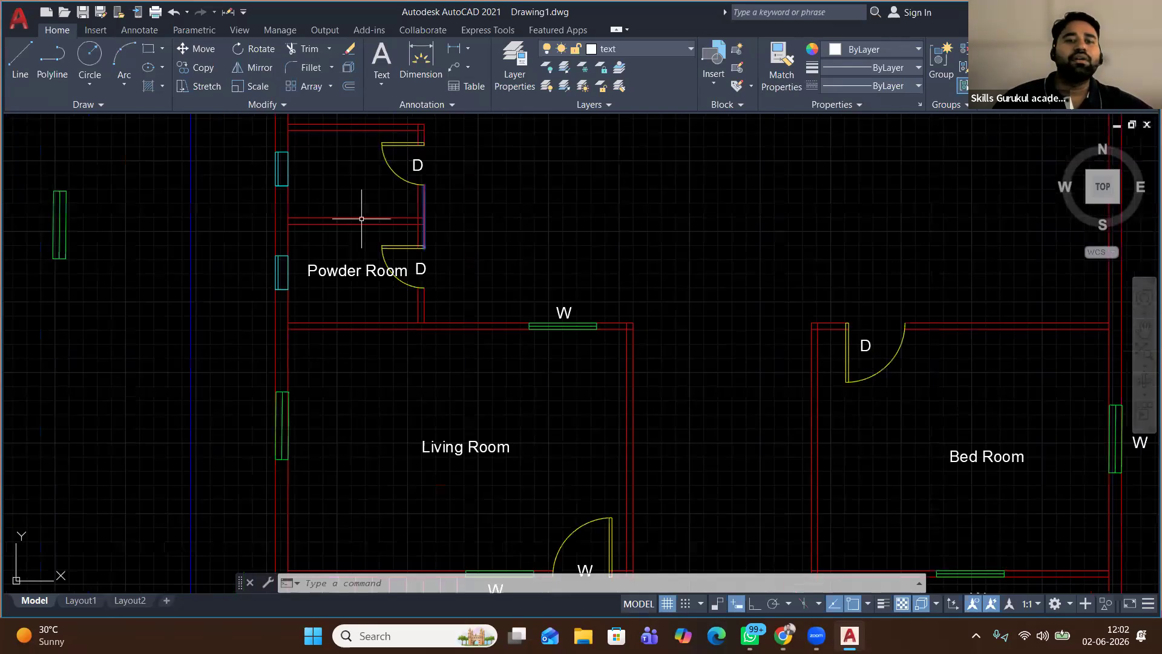
{"action": "scroll", "coordinate": [362, 219], "scroll_direction": "down", "scroll_amount": 1}
{"action": "middle_click_drag", "start_coordinate": [352, 192], "coordinate": [351, 261]}
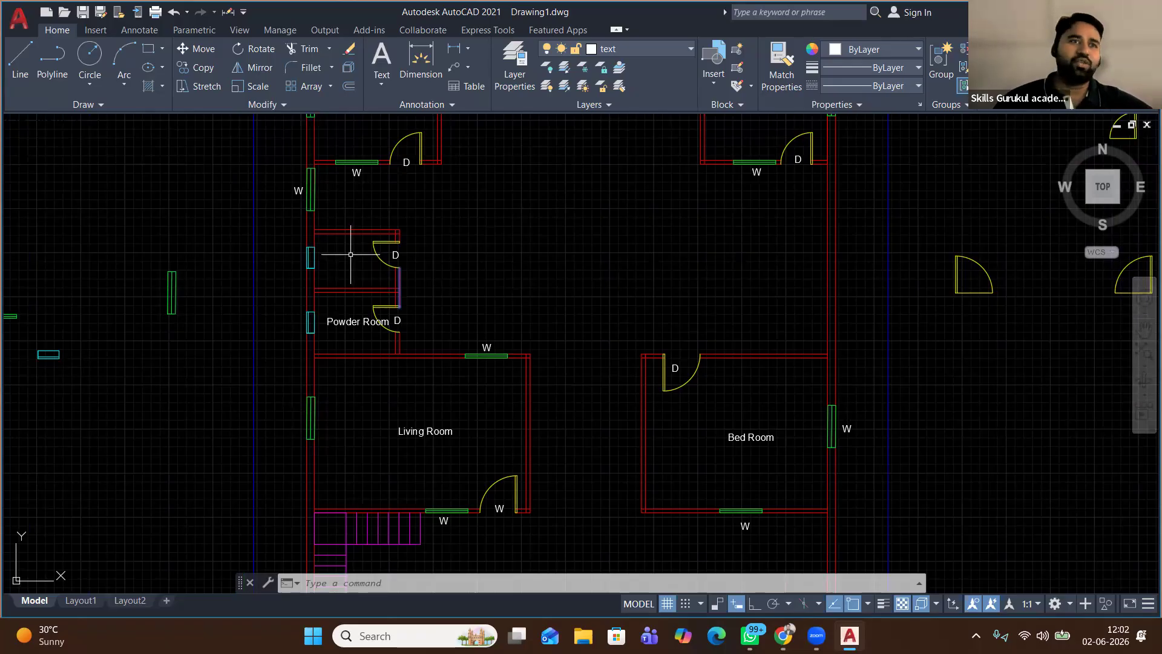
{"action": "scroll", "coordinate": [351, 254], "scroll_direction": "down", "scroll_amount": 2}
{"action": "middle_click_drag", "start_coordinate": [358, 446], "coordinate": [337, 374]}
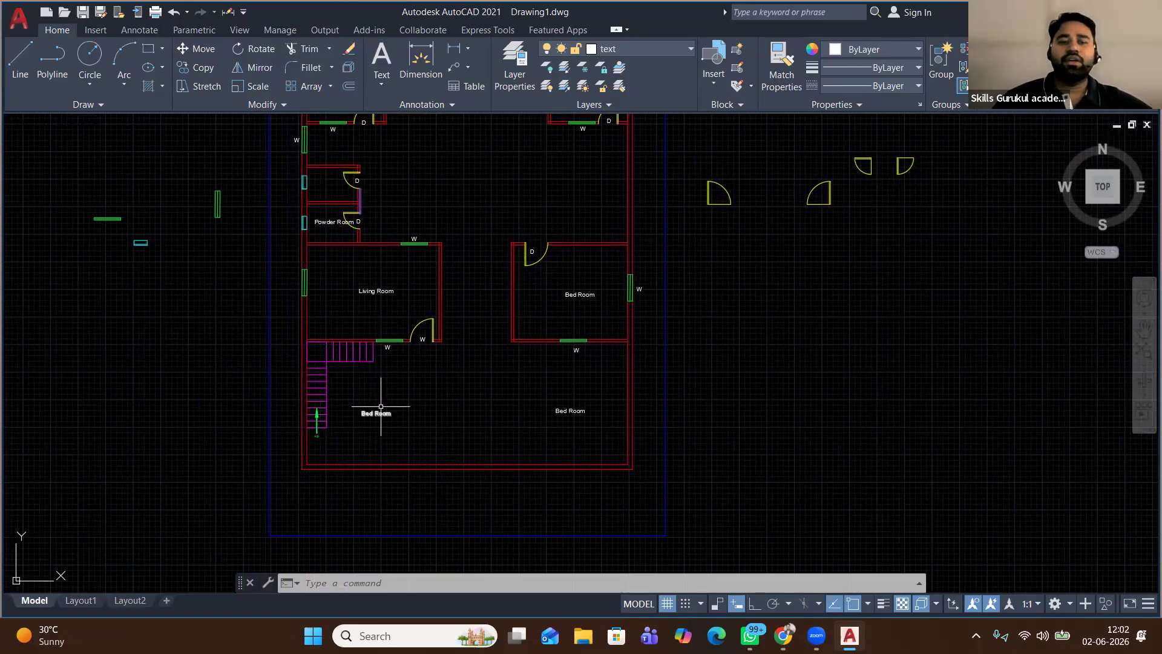
{"action": "scroll", "coordinate": [568, 298], "scroll_direction": "up", "scroll_amount": 2}
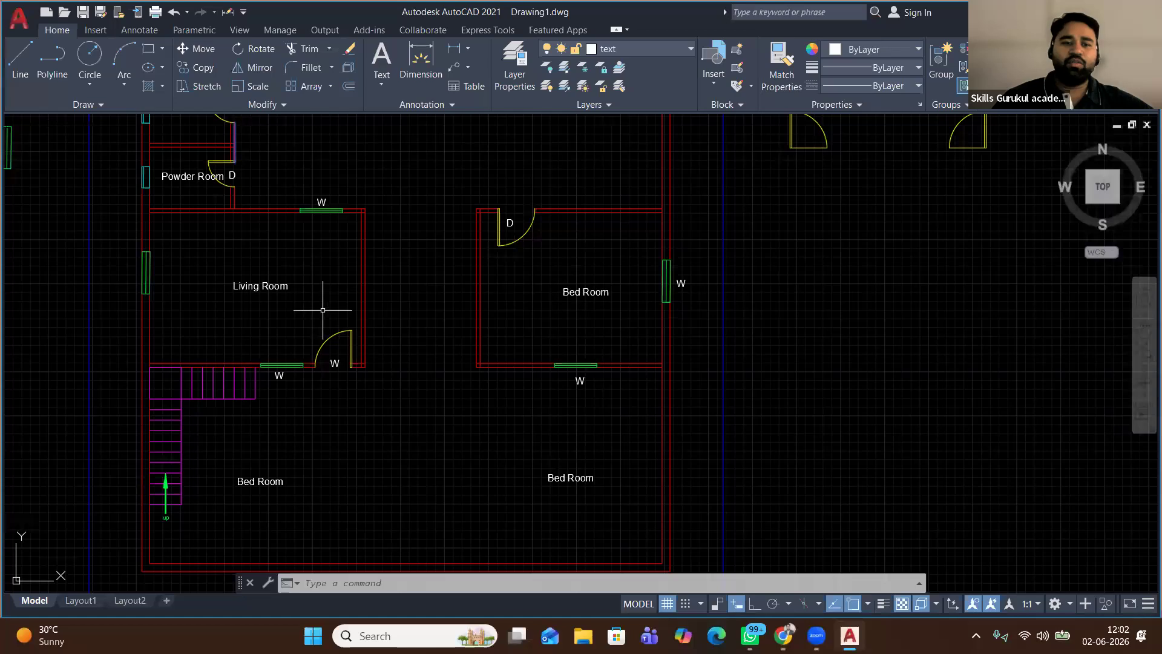
{"action": "double_click", "coordinate": [261, 481]}
{"action": "type", "text": "Parking"}
{"action": "left_click", "coordinate": [189, 495]}
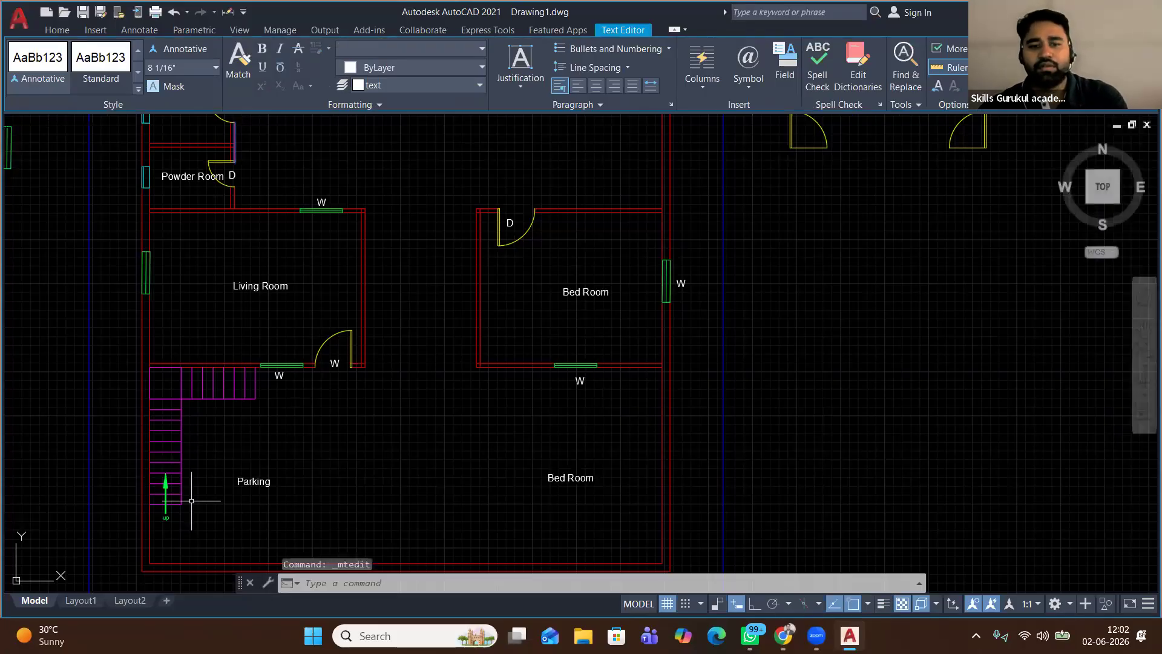
Retype the lower-right Bed Room label as Small Garden
{"action": "left_click", "coordinate": [556, 477]}
{"action": "double_click", "coordinate": [555, 477]}
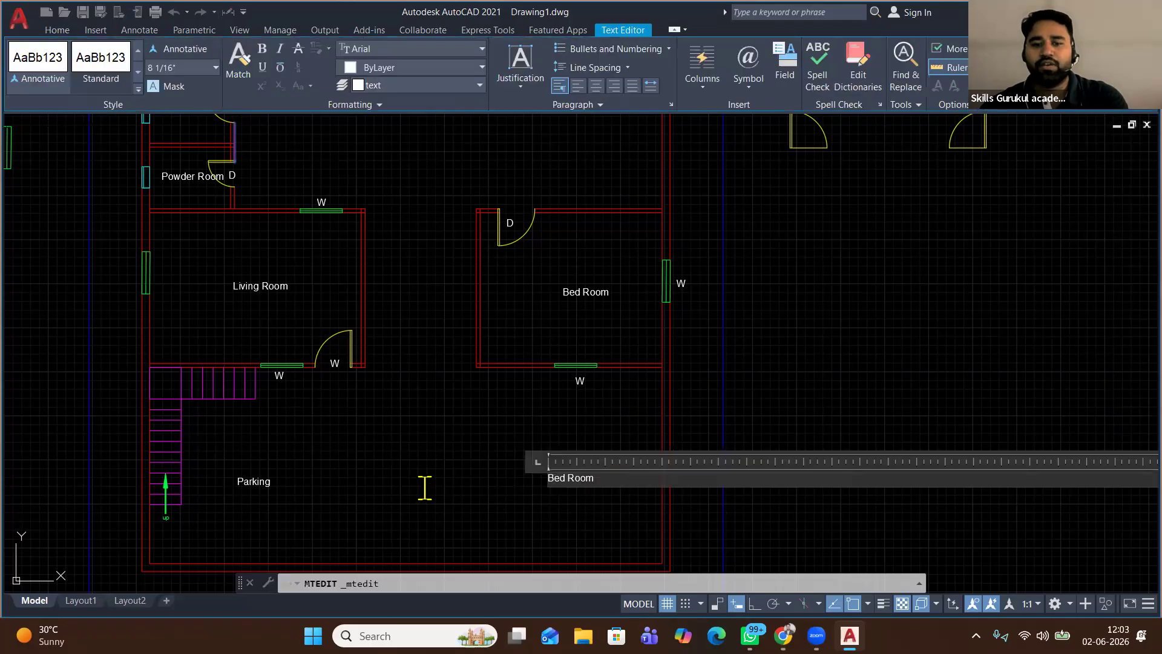
{"action": "type", "text": "Smal"}
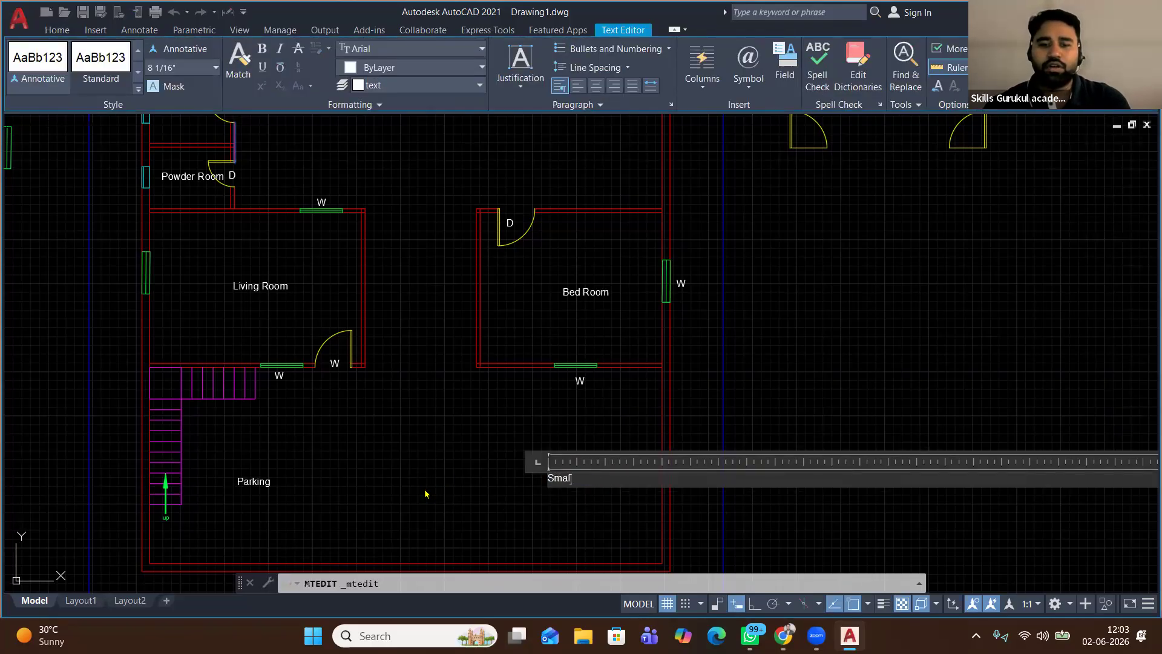
{"action": "type", "text": "l Garden"}
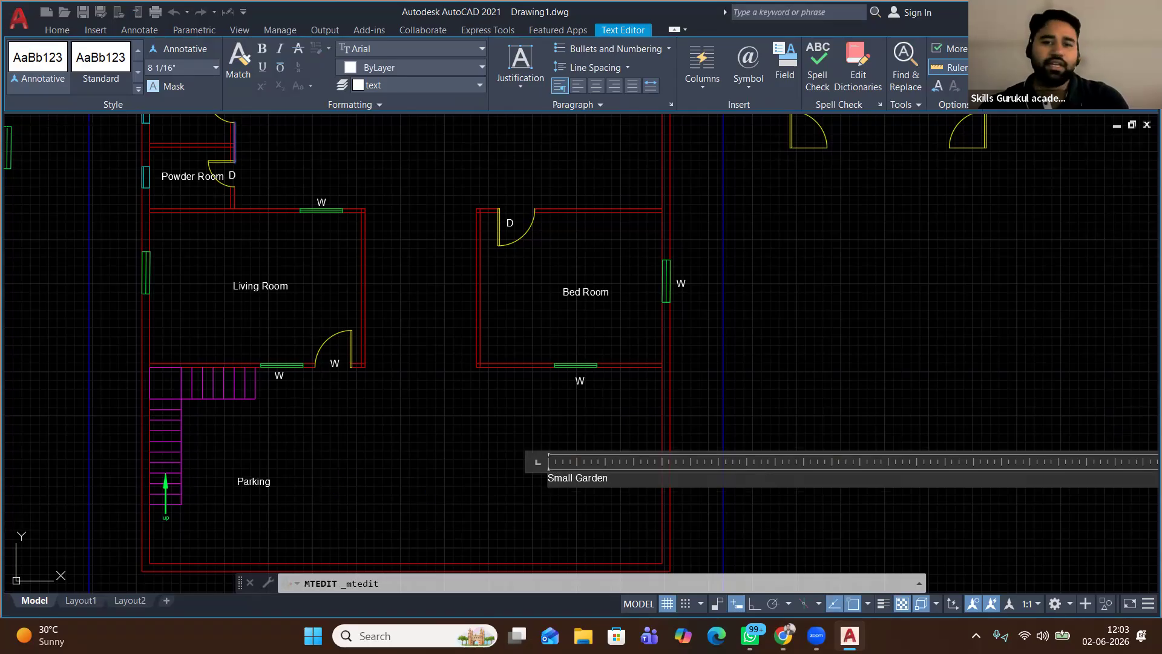
{"action": "left_click", "coordinate": [376, 402]}
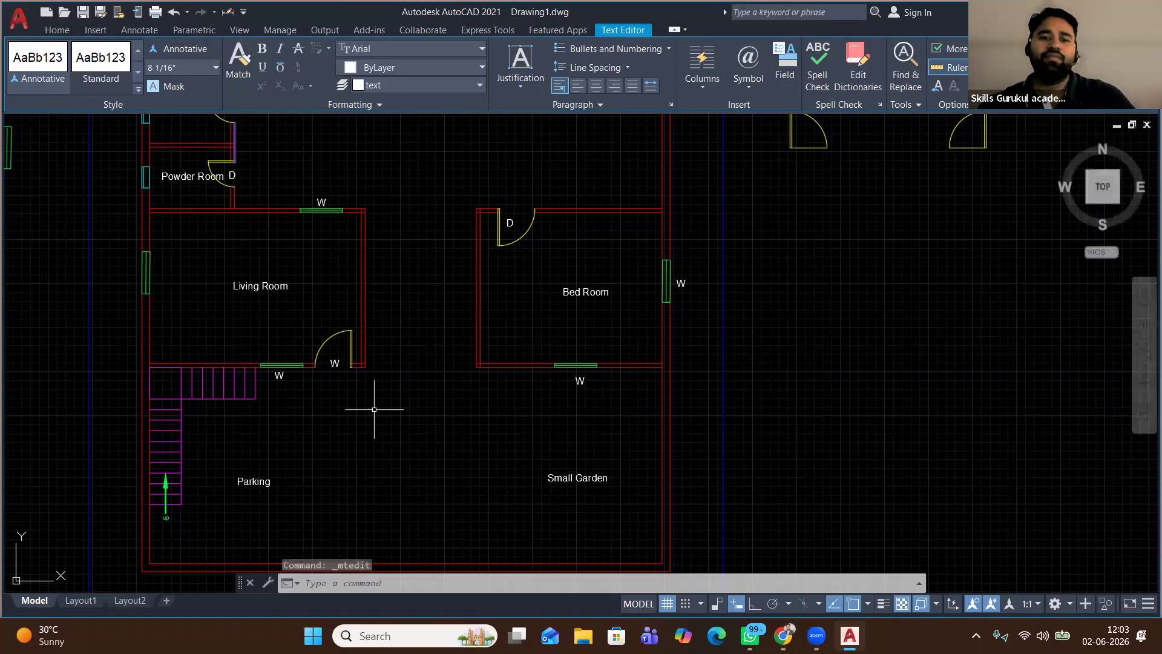
Window-select the 16 stray window and opening symbols left of the plan and erase them
{"action": "scroll", "coordinate": [391, 391], "scroll_direction": "down", "scroll_amount": 3}
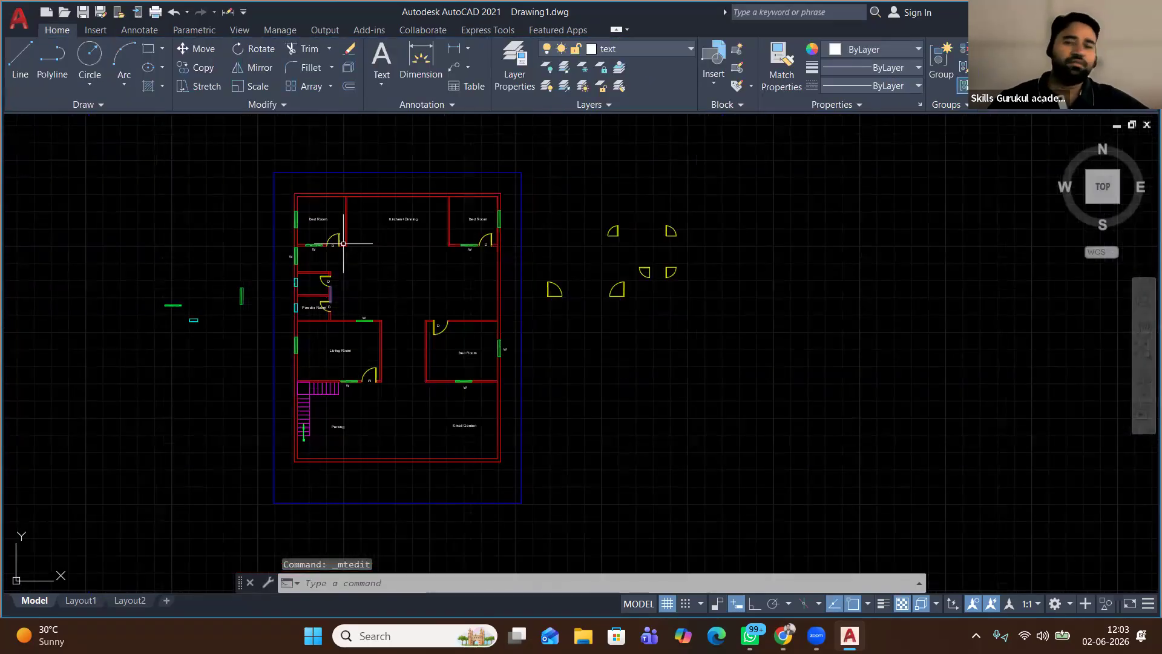
{"action": "scroll", "coordinate": [339, 217], "scroll_direction": "up", "scroll_amount": 2}
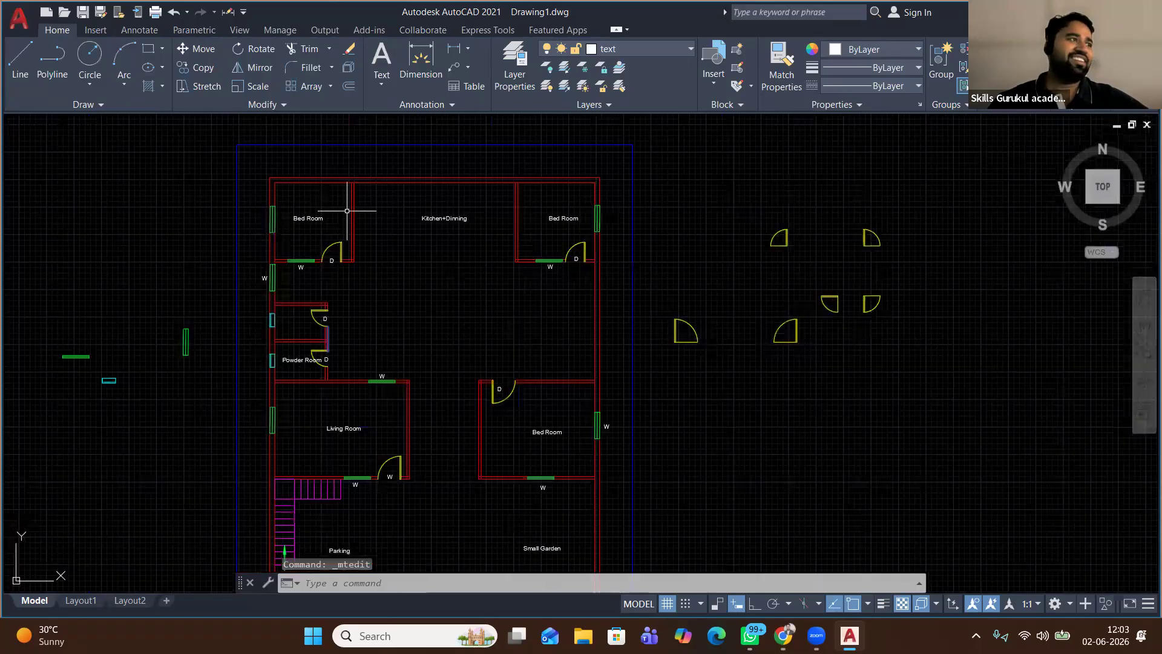
{"action": "scroll", "coordinate": [347, 210], "scroll_direction": "up", "scroll_amount": 2}
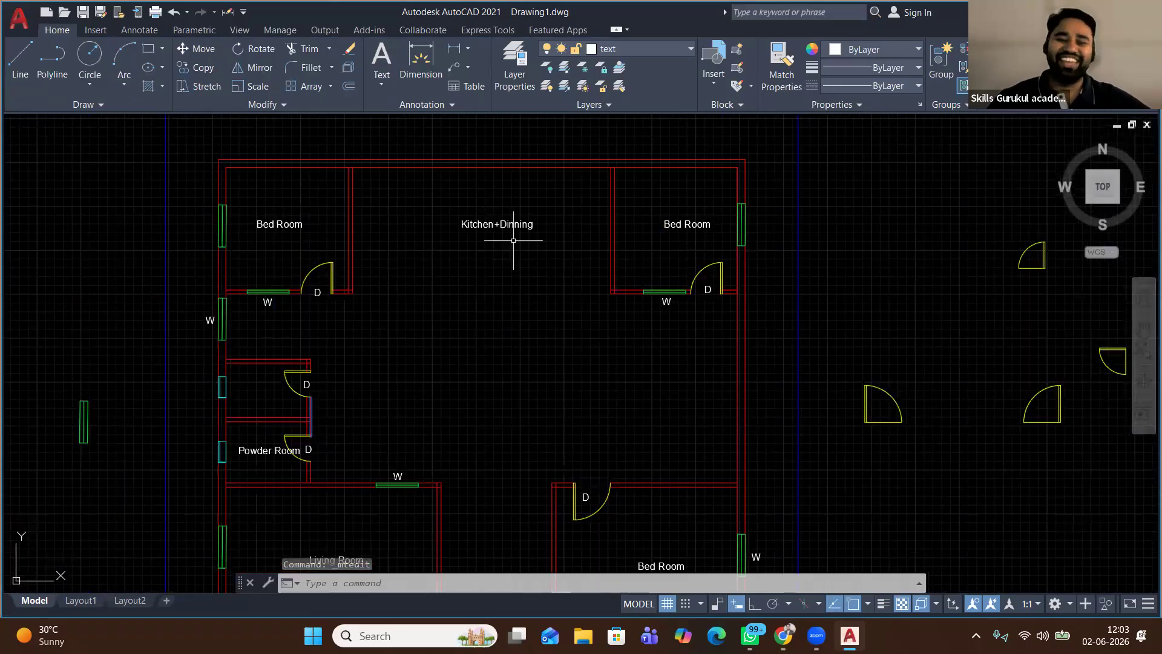
{"action": "scroll", "coordinate": [416, 253], "scroll_direction": "down", "scroll_amount": 2}
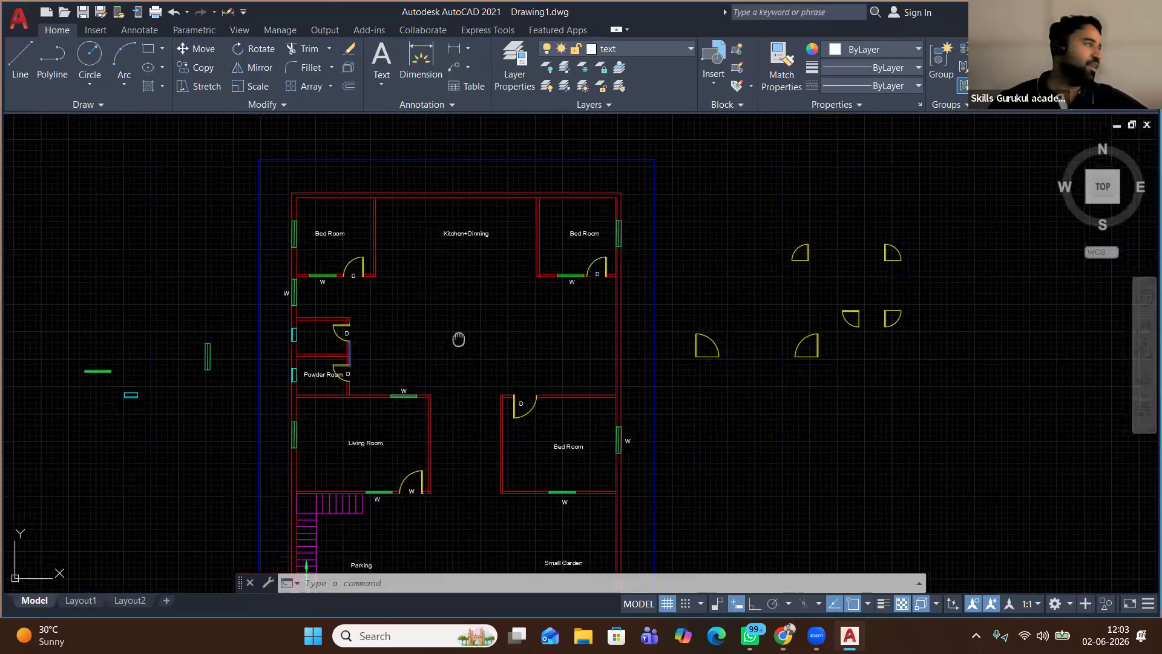
{"action": "middle_click_drag", "start_coordinate": [457, 337], "coordinate": [449, 278]}
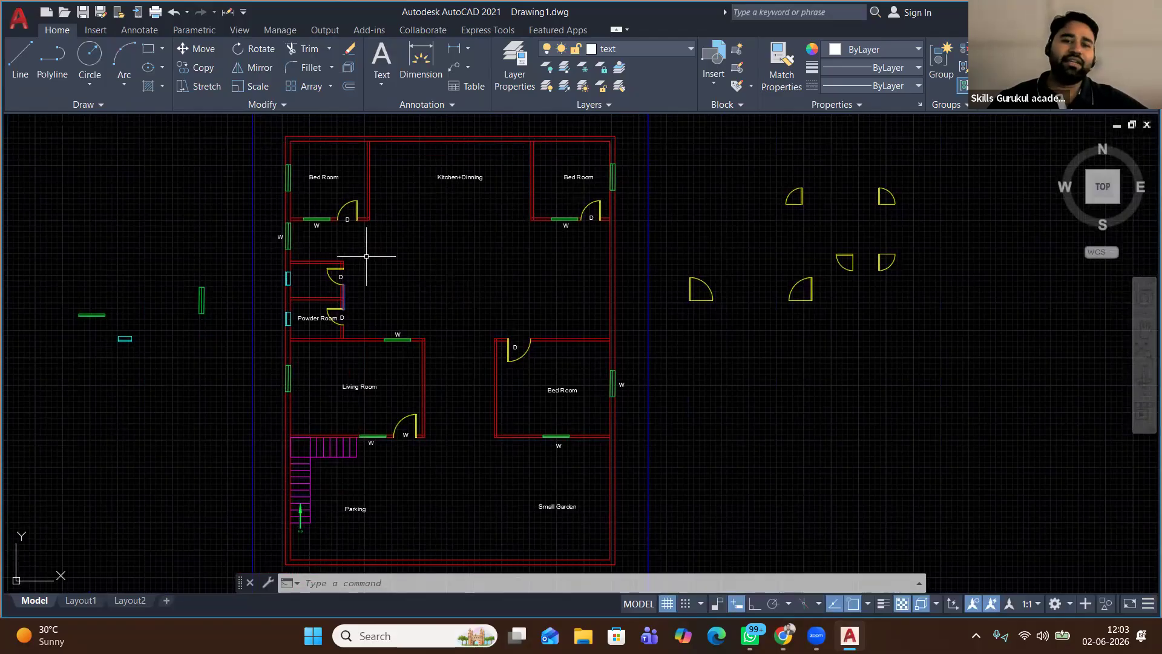
{"action": "left_click", "coordinate": [228, 251]}
{"action": "left_click", "coordinate": [51, 380]}
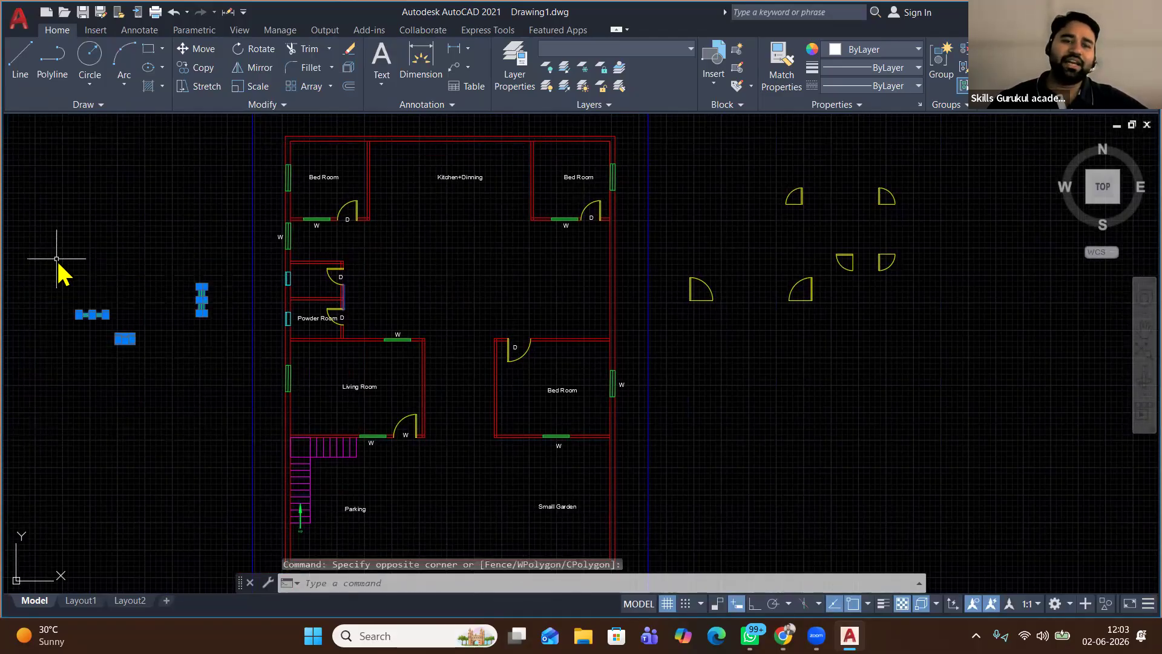
{"action": "right_click", "coordinate": [57, 266]}
{"action": "left_click", "coordinate": [94, 353]}
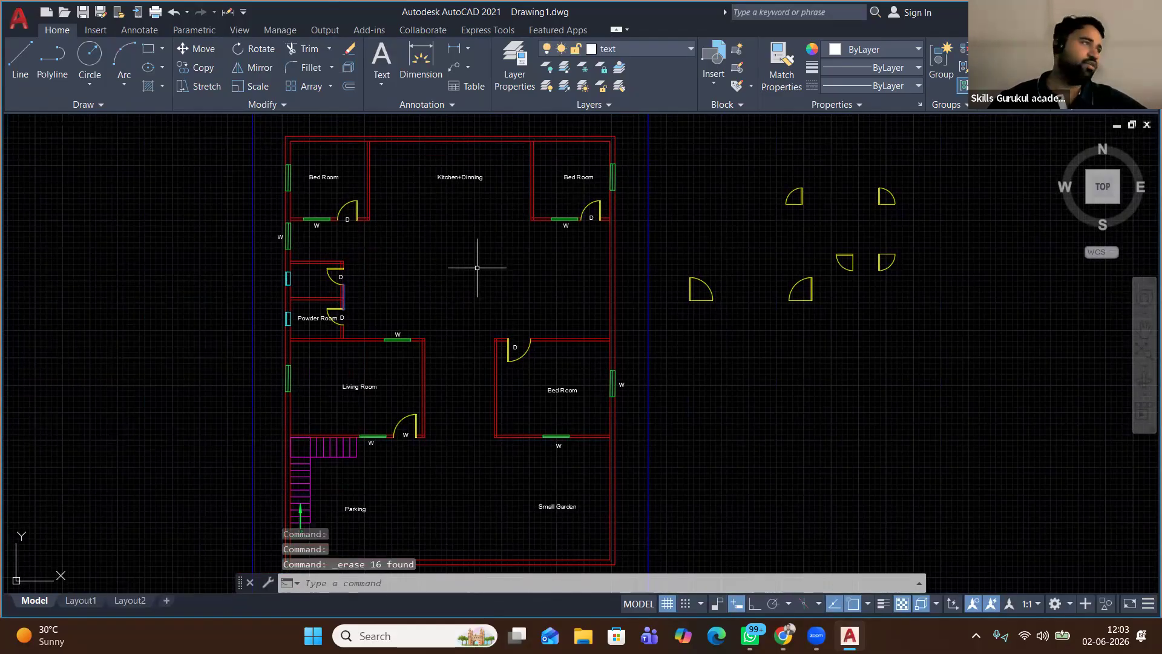
{"action": "scroll", "coordinate": [401, 172], "scroll_direction": "up", "scroll_amount": 4}
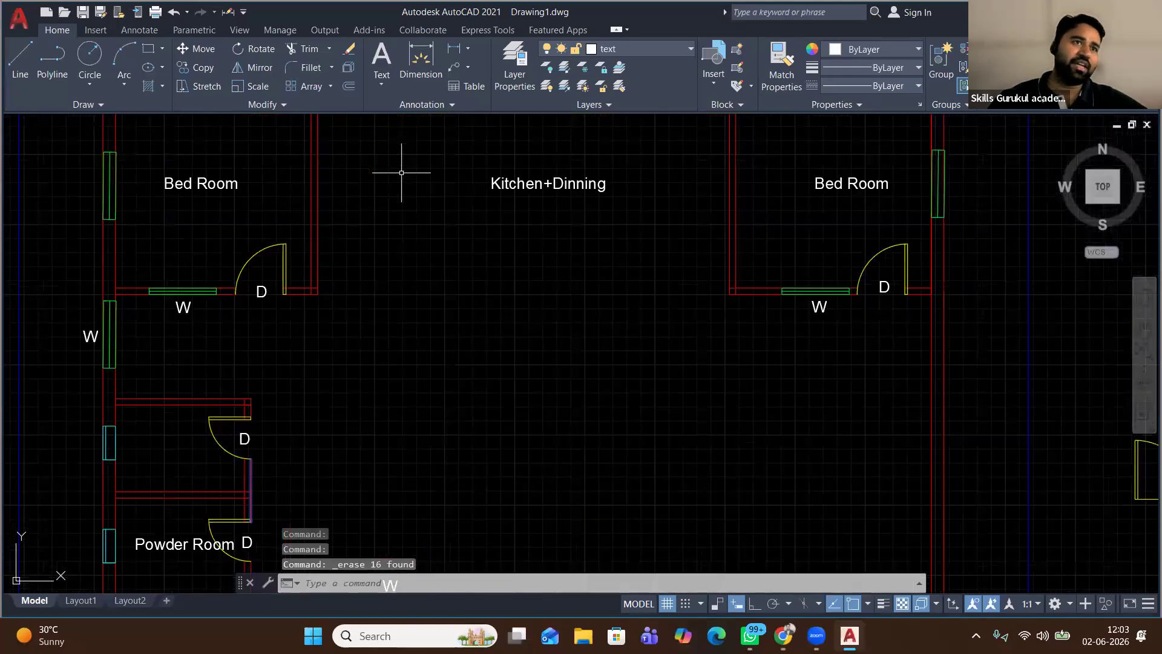
{"action": "scroll", "coordinate": [403, 175], "scroll_direction": "down", "scroll_amount": 2}
{"action": "scroll", "coordinate": [402, 176], "scroll_direction": "down", "scroll_amount": 3}
{"action": "middle_click_drag", "start_coordinate": [378, 194], "coordinate": [383, 259]}
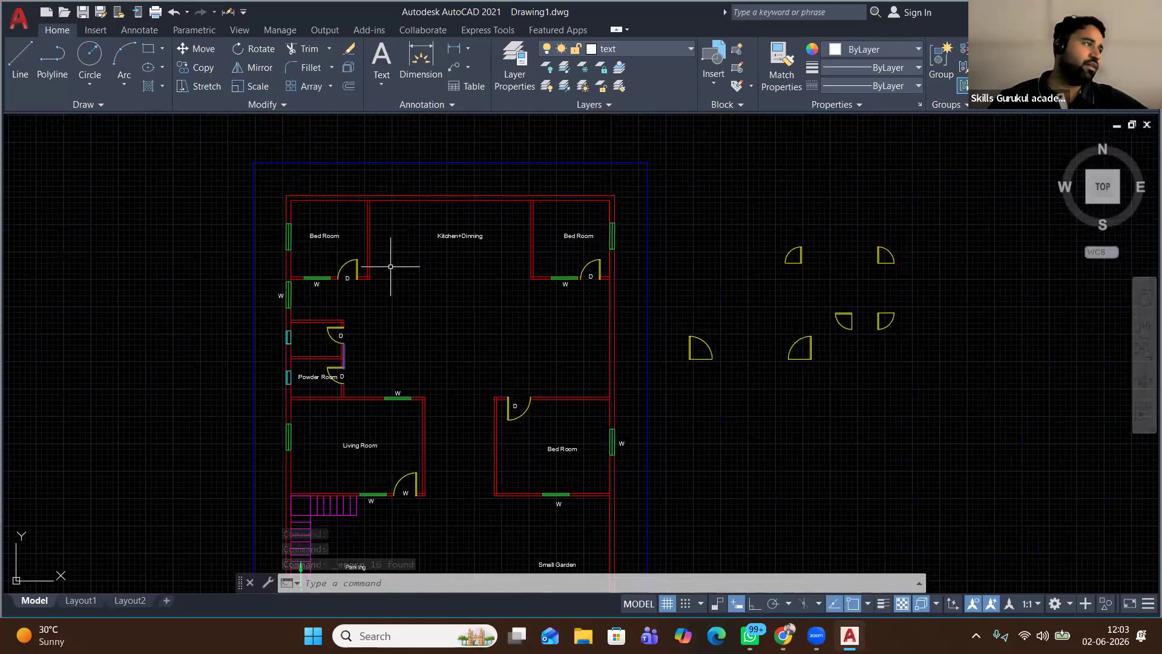
Draw a stepped line with Ortho on from the bedroom wall corner up to the kitchen's top wall
{"action": "left_click", "coordinate": [23, 65]}
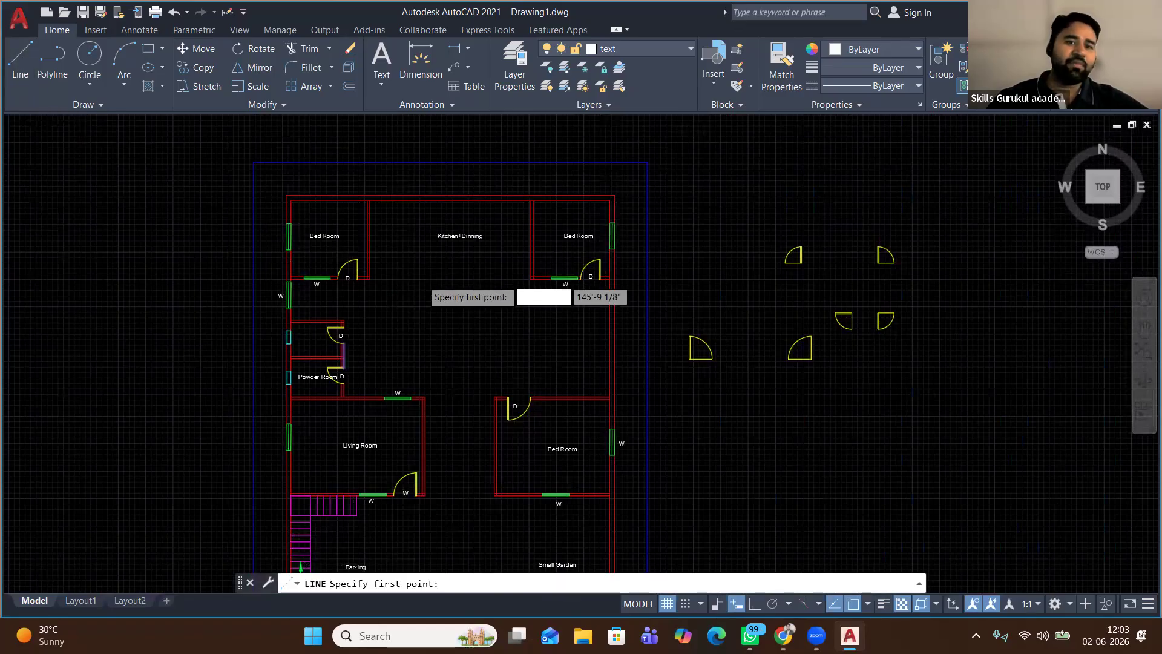
{"action": "scroll", "coordinate": [412, 275], "scroll_direction": "up", "scroll_amount": 4}
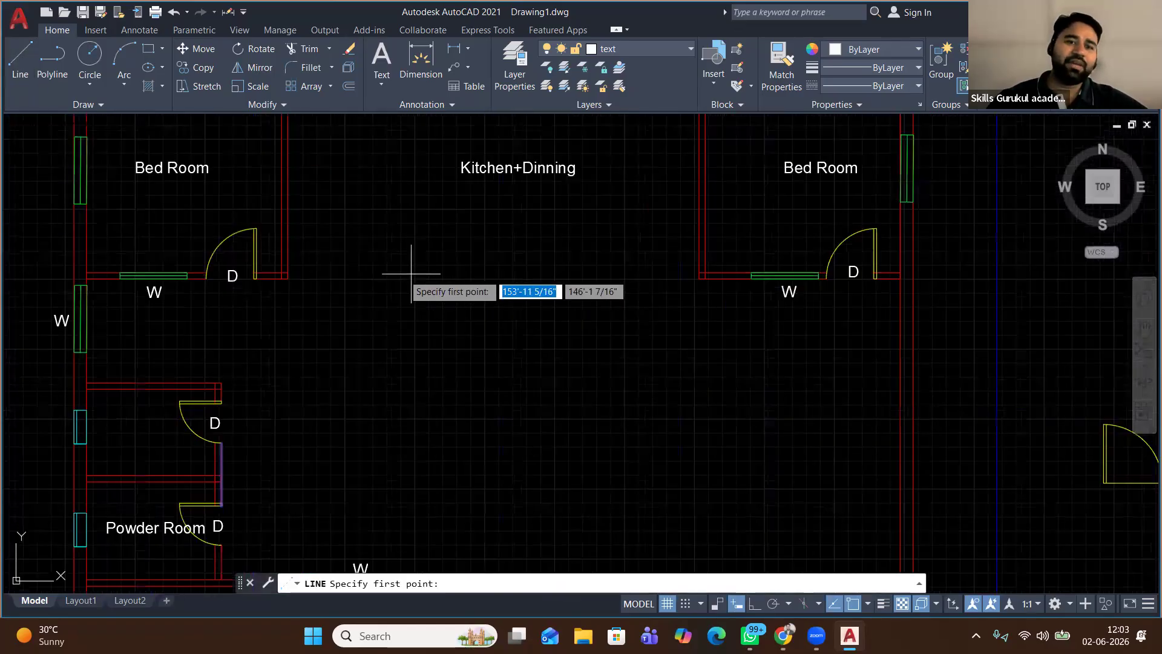
{"action": "left_click", "coordinate": [288, 277]}
{"action": "left_click", "coordinate": [341, 277]}
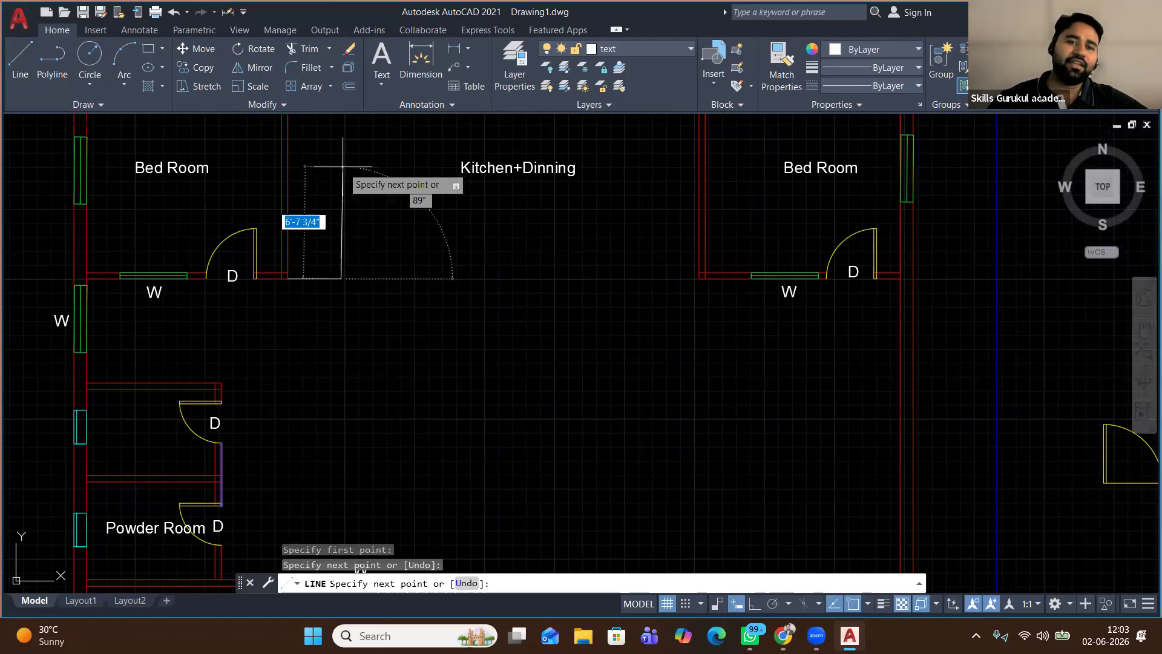
{"action": "middle_click_drag", "start_coordinate": [337, 176], "coordinate": [338, 290]}
{"action": "left_click", "coordinate": [341, 236]}
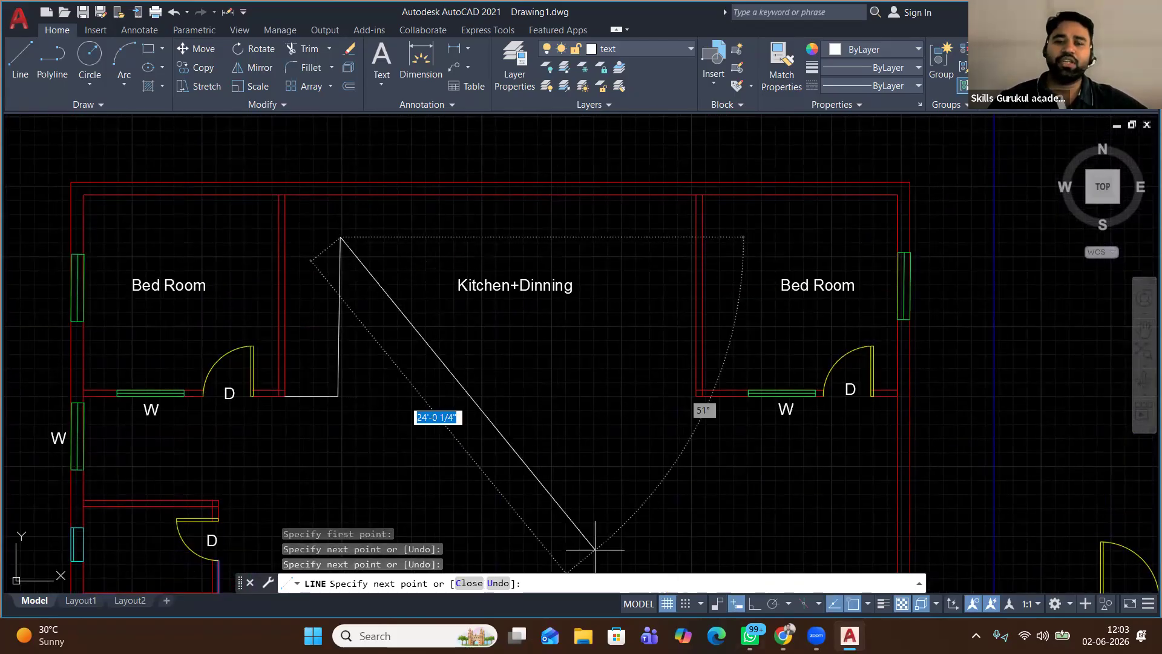
{"action": "key", "text": "F8"}
{"action": "left_click", "coordinate": [447, 236]}
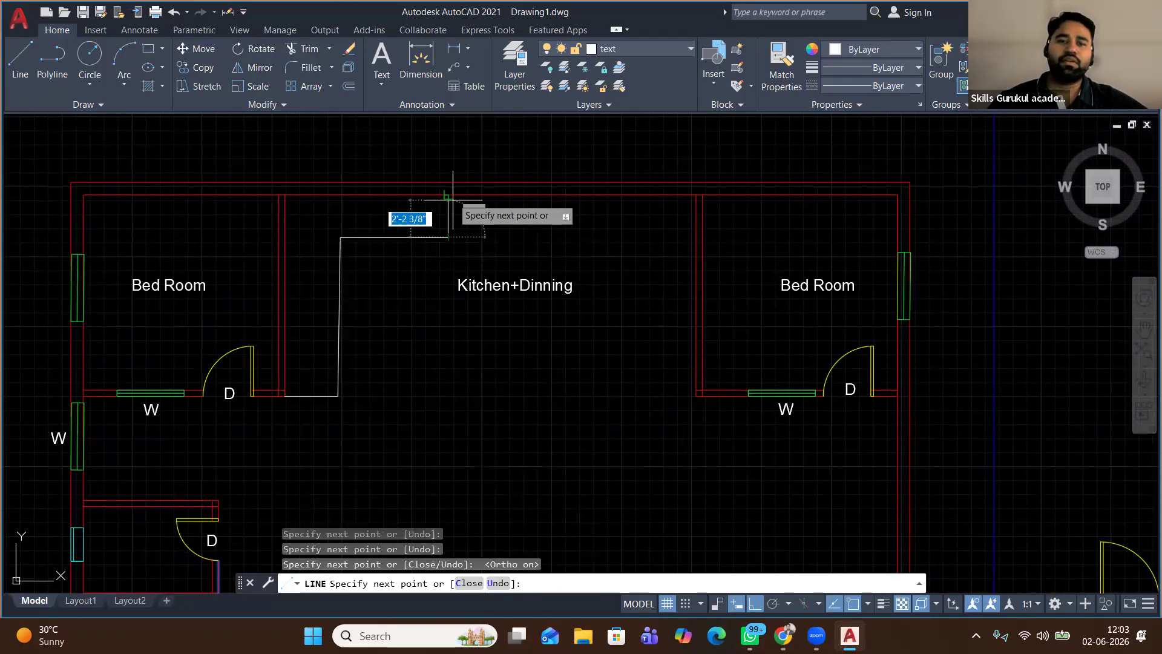
{"action": "left_click", "coordinate": [448, 195]}
{"action": "right_click", "coordinate": [448, 196]}
{"action": "left_click", "coordinate": [462, 203]}
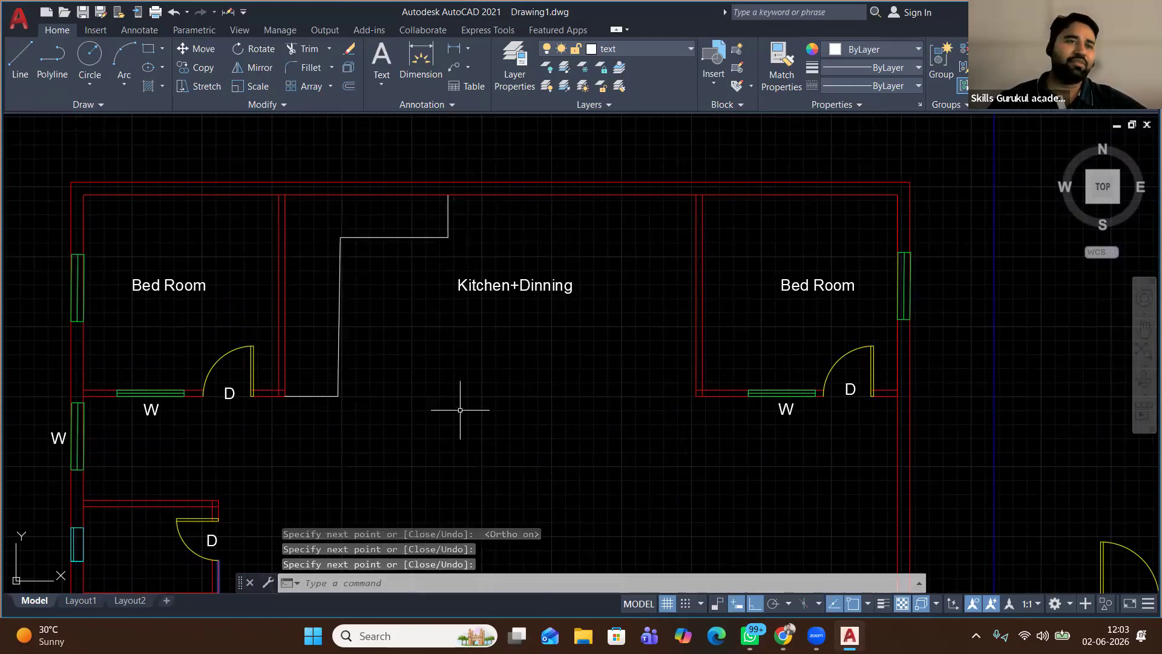
{"action": "scroll", "coordinate": [345, 266], "scroll_direction": "up", "scroll_amount": 6}
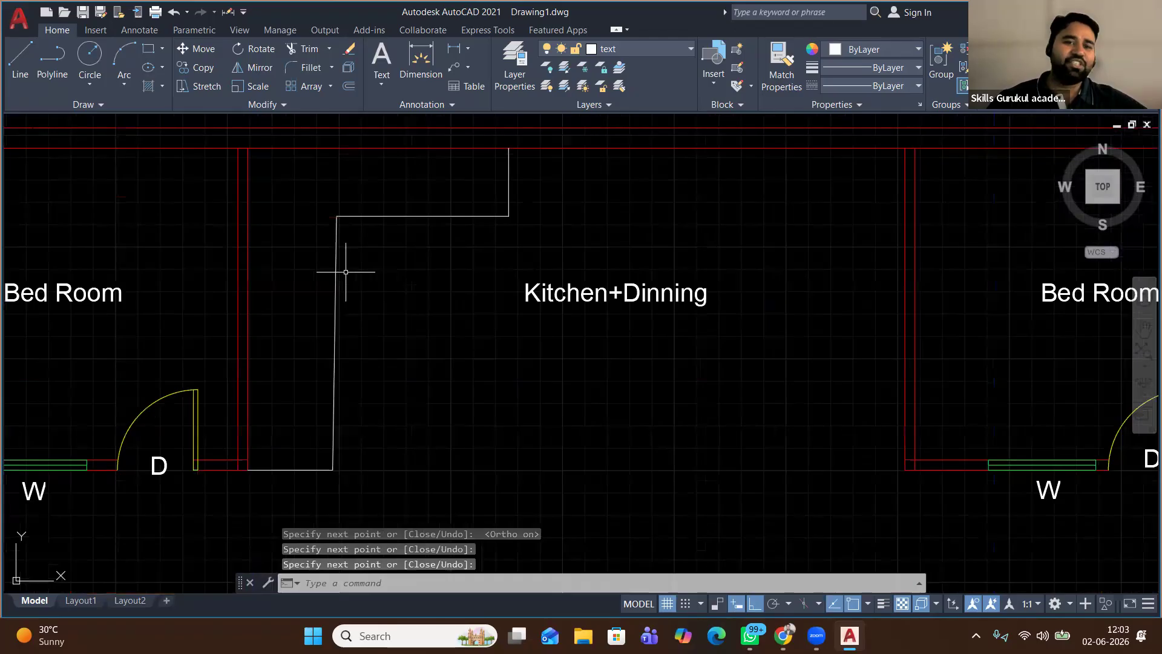
{"action": "scroll", "coordinate": [272, 264], "scroll_direction": "down", "scroll_amount": 3}
{"action": "scroll", "coordinate": [277, 263], "scroll_direction": "down", "scroll_amount": 2}
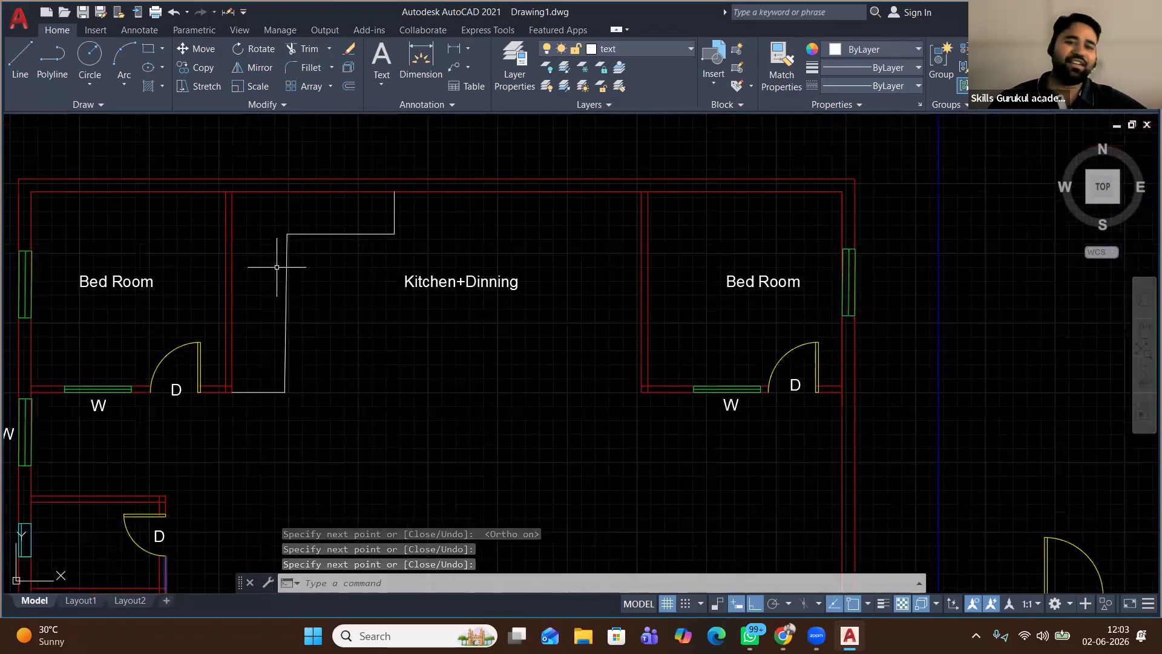
{"action": "scroll", "coordinate": [297, 315], "scroll_direction": "down", "scroll_amount": 2}
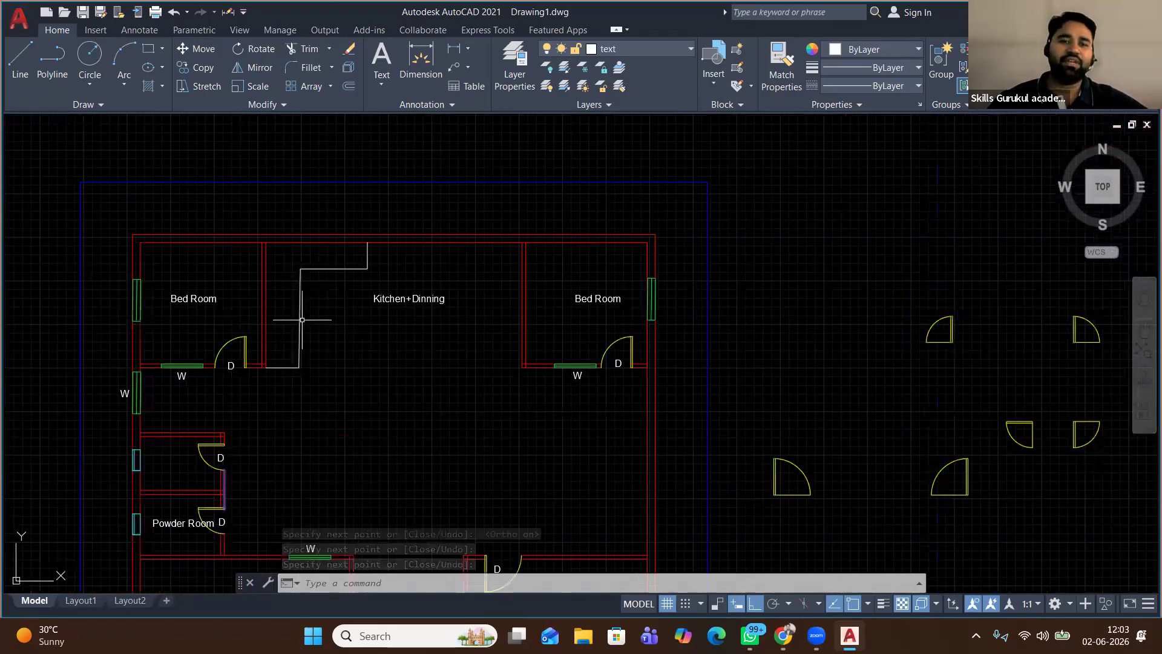
{"action": "scroll", "coordinate": [297, 317], "scroll_direction": "up", "scroll_amount": 2}
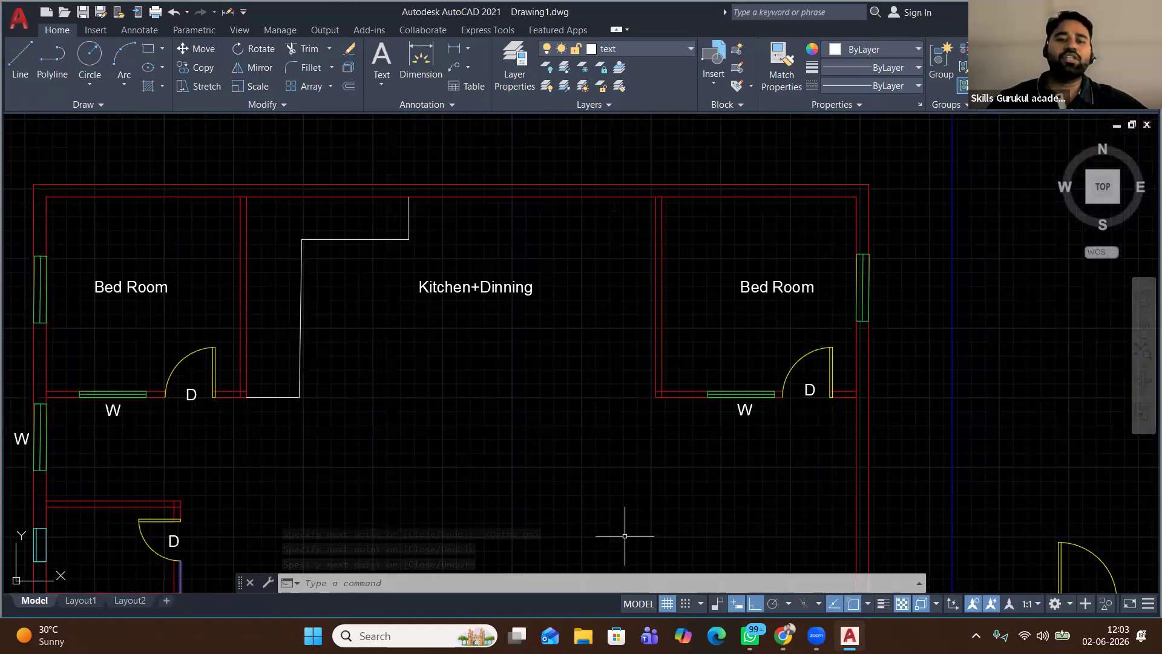
{"action": "scroll", "coordinate": [305, 221], "scroll_direction": "down", "scroll_amount": 2}
{"action": "scroll", "coordinate": [309, 219], "scroll_direction": "down", "scroll_amount": 2}
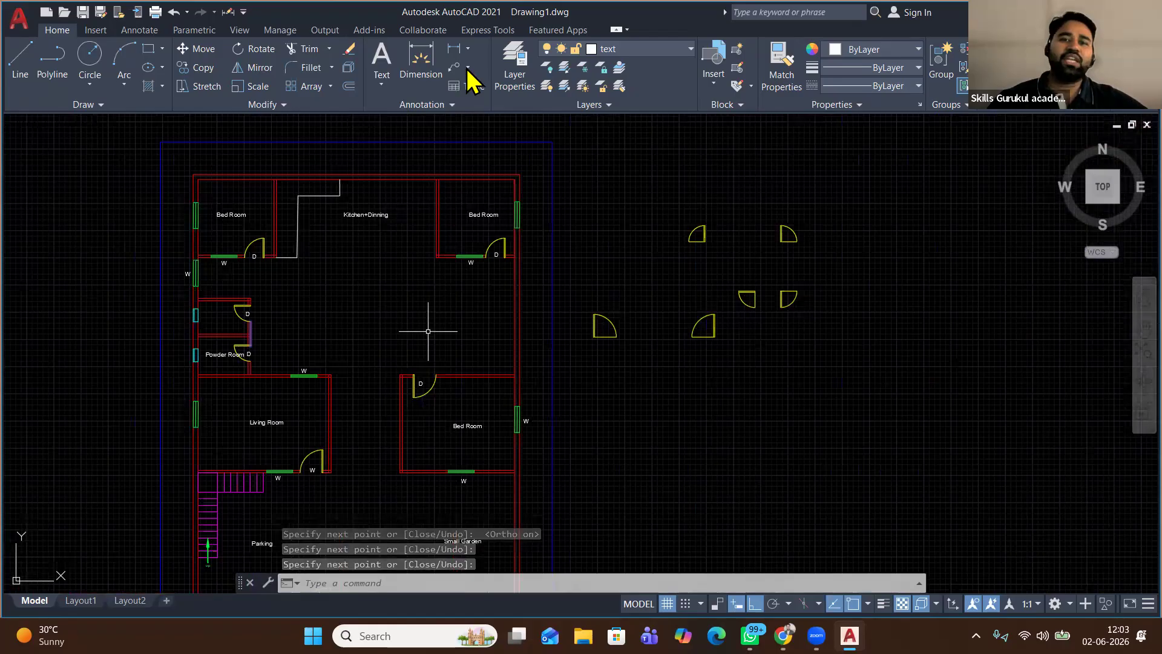
{"action": "middle_click_drag", "start_coordinate": [350, 428], "coordinate": [350, 318]}
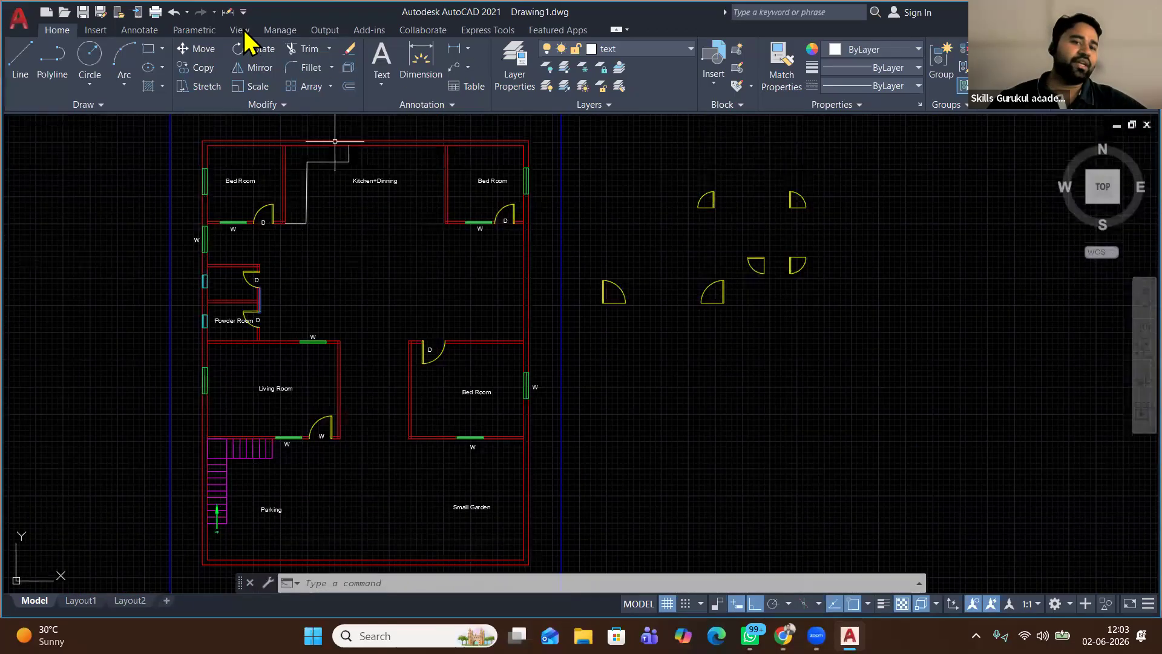
{"action": "left_click", "coordinate": [241, 31]}
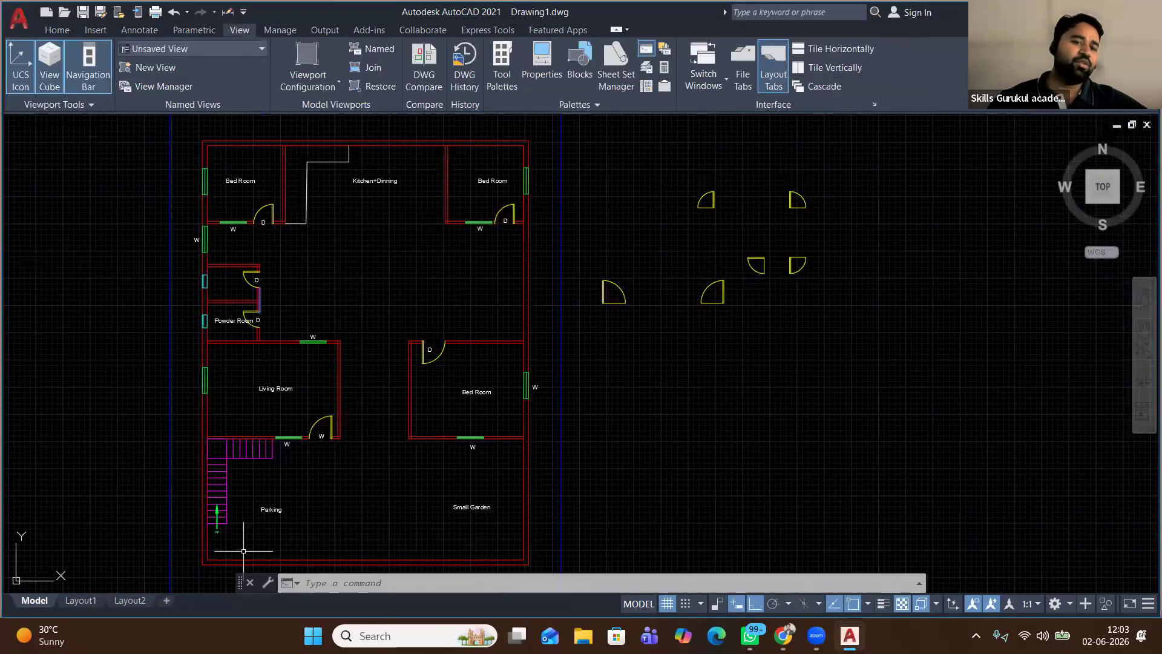
{"action": "scroll", "coordinate": [243, 551], "scroll_direction": "up", "scroll_amount": 2}
{"action": "scroll", "coordinate": [246, 545], "scroll_direction": "up", "scroll_amount": 2}
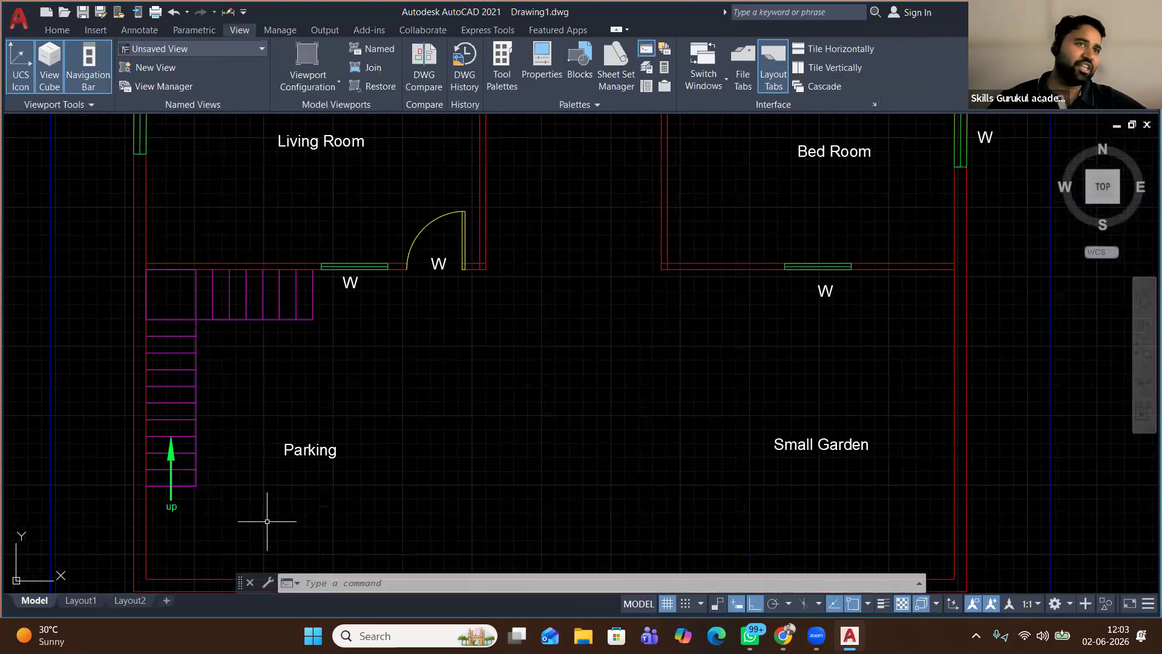
{"action": "scroll", "coordinate": [276, 510], "scroll_direction": "down", "scroll_amount": 2}
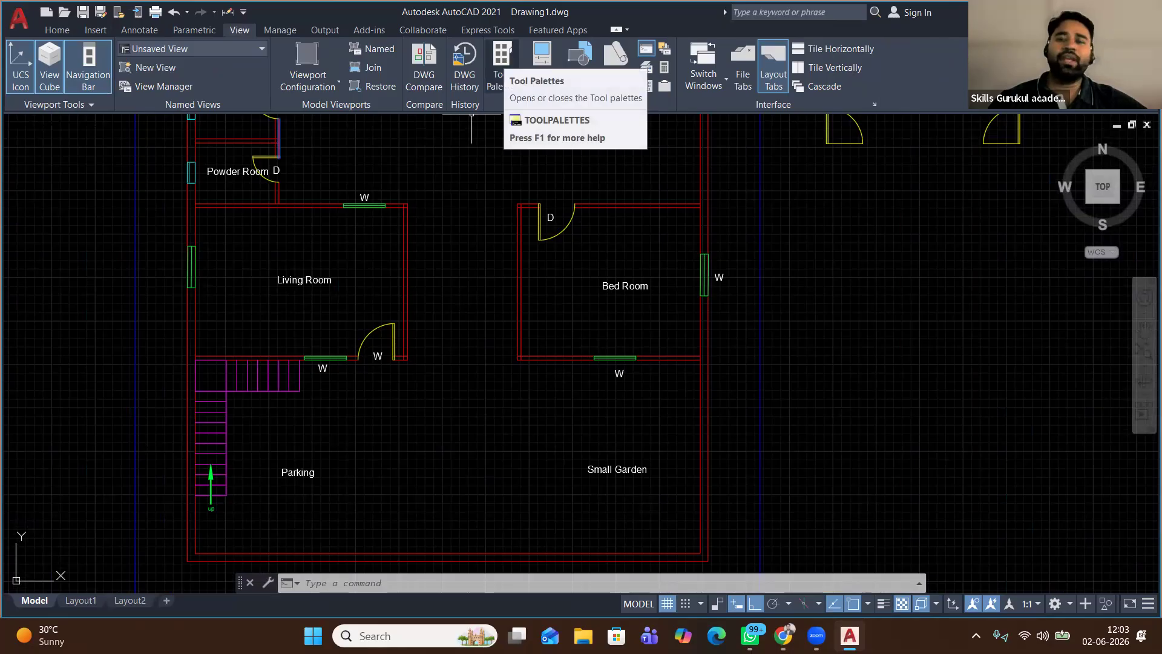
{"action": "left_click", "coordinate": [503, 66]}
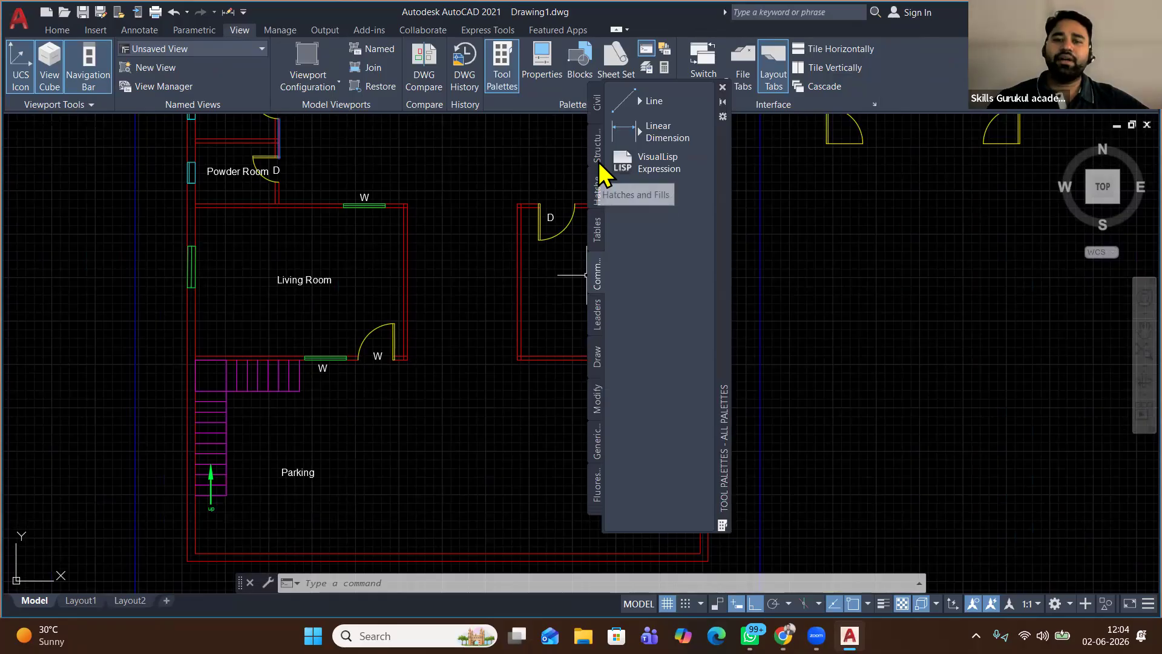
{"action": "left_click", "coordinate": [598, 103]}
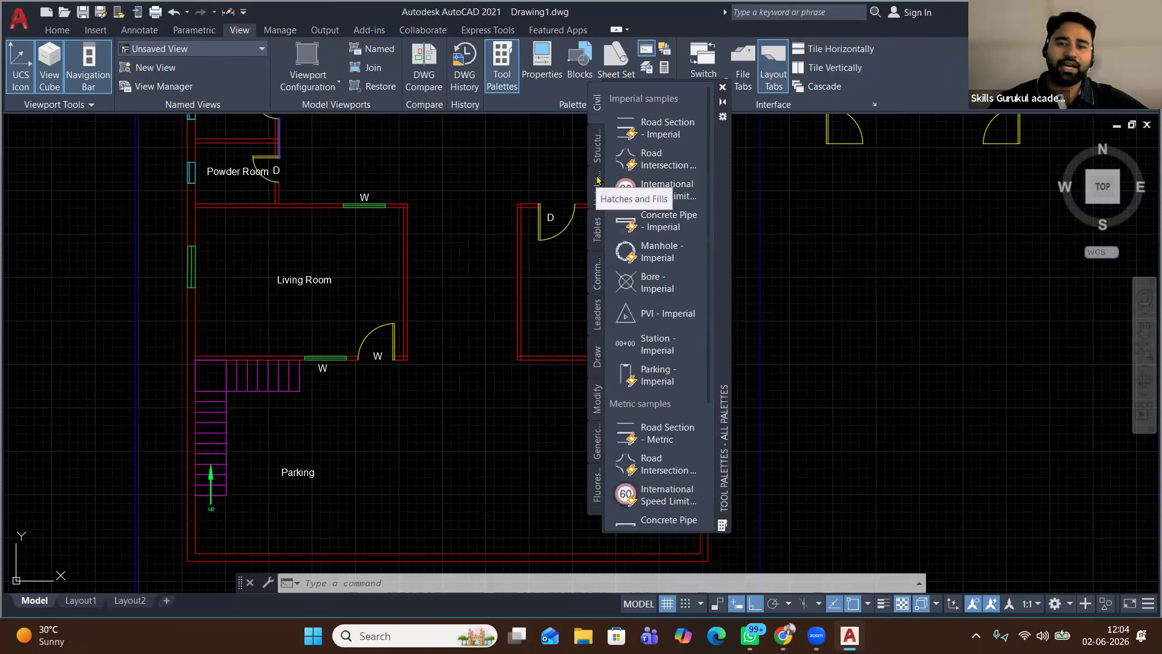
{"action": "left_click", "coordinate": [597, 281]}
{"action": "left_click", "coordinate": [596, 233]}
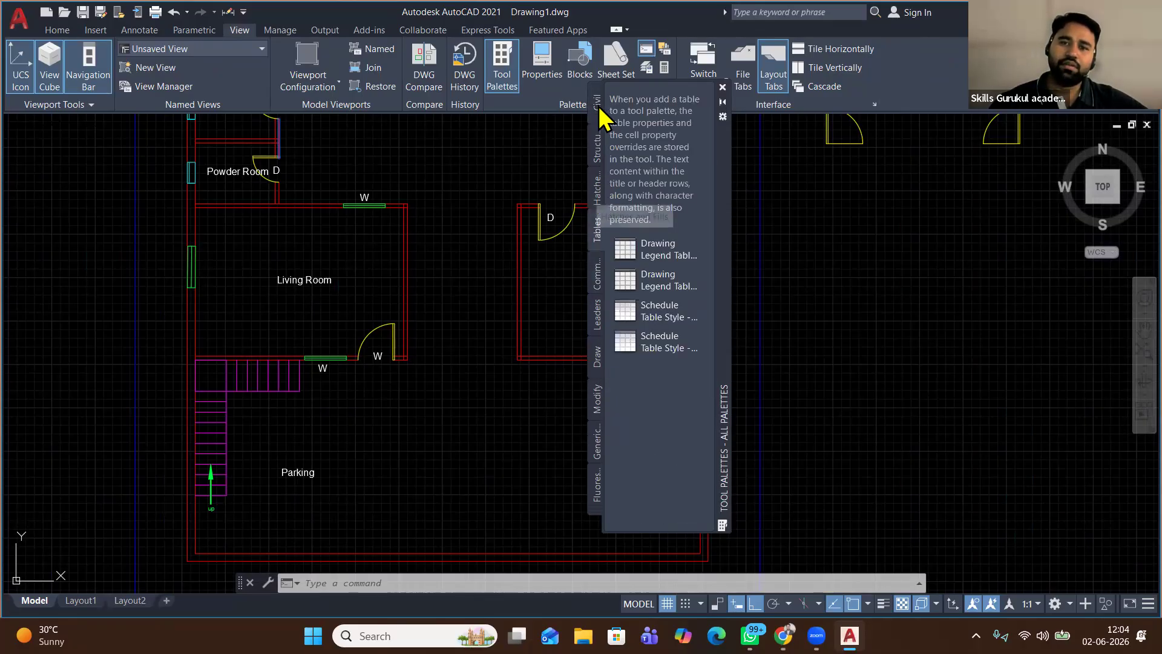
{"action": "left_click", "coordinate": [597, 191]}
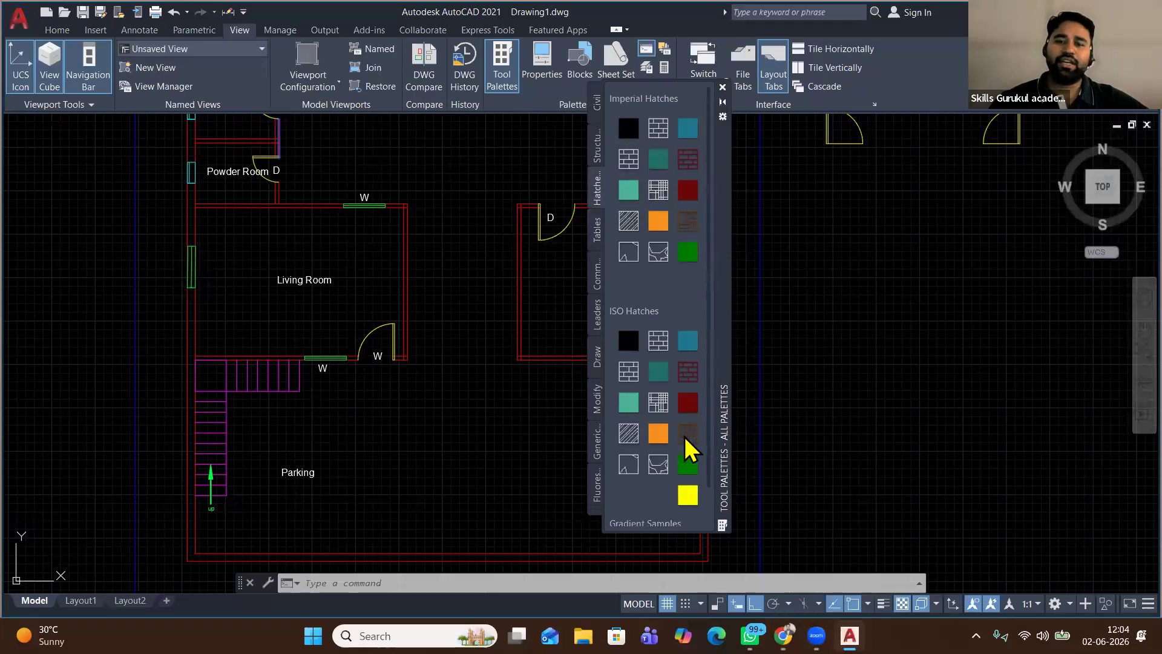
{"action": "scroll", "coordinate": [665, 402], "scroll_direction": "down", "scroll_amount": 1}
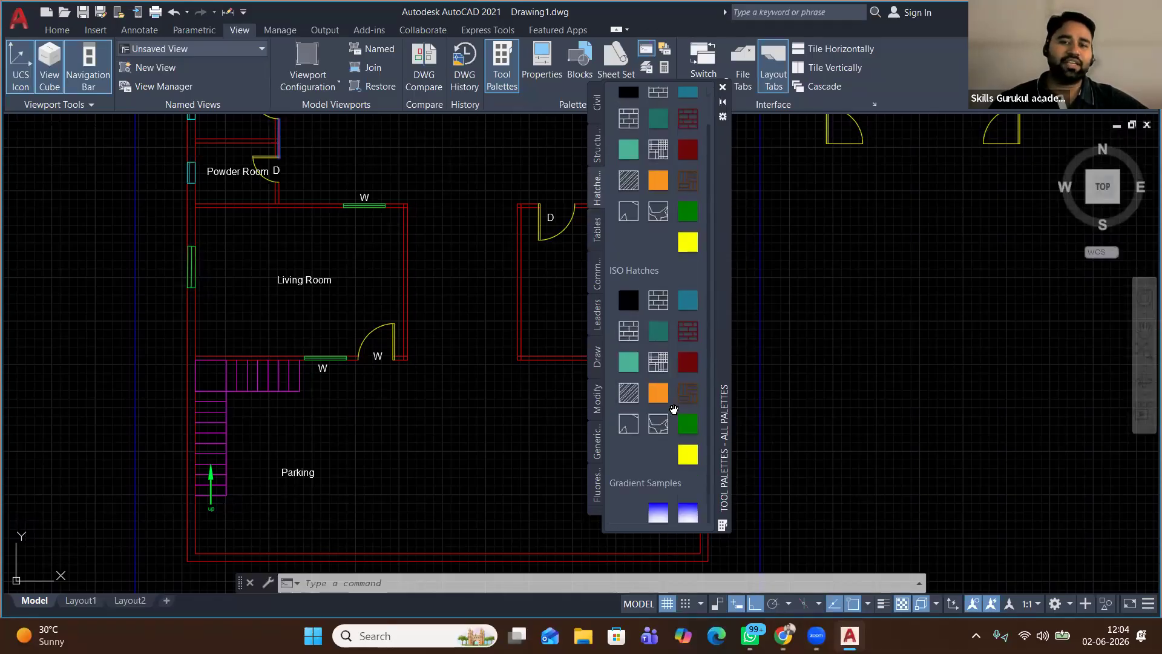
{"action": "scroll", "coordinate": [670, 436], "scroll_direction": "up", "scroll_amount": 1}
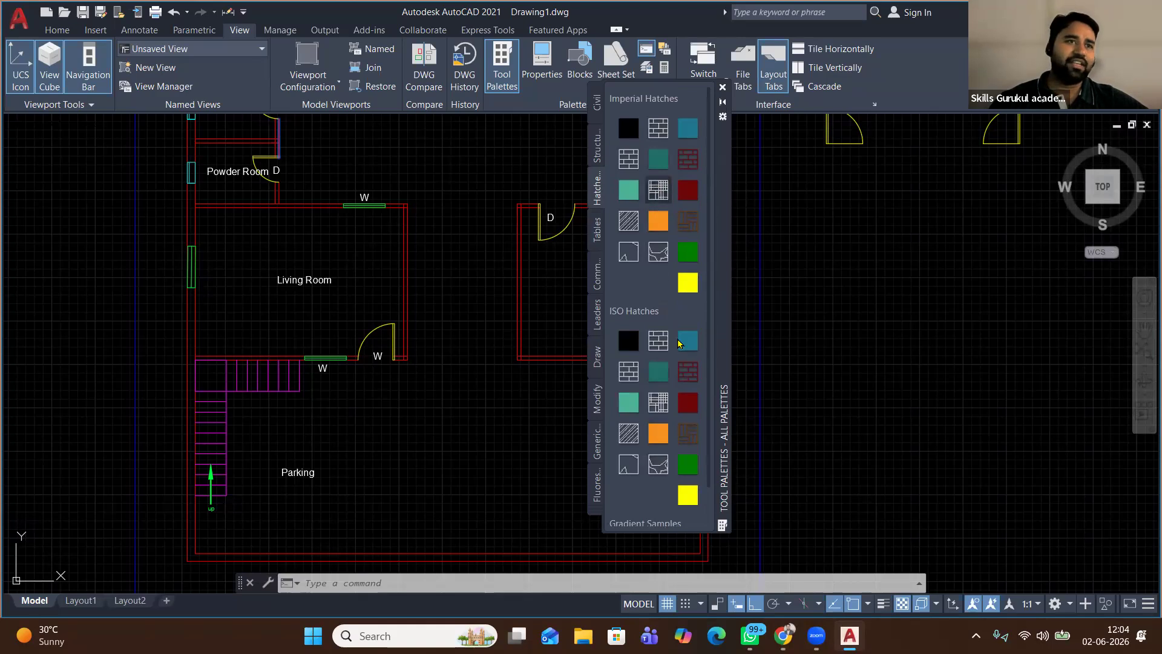
{"action": "scroll", "coordinate": [661, 396], "scroll_direction": "down", "scroll_amount": 1}
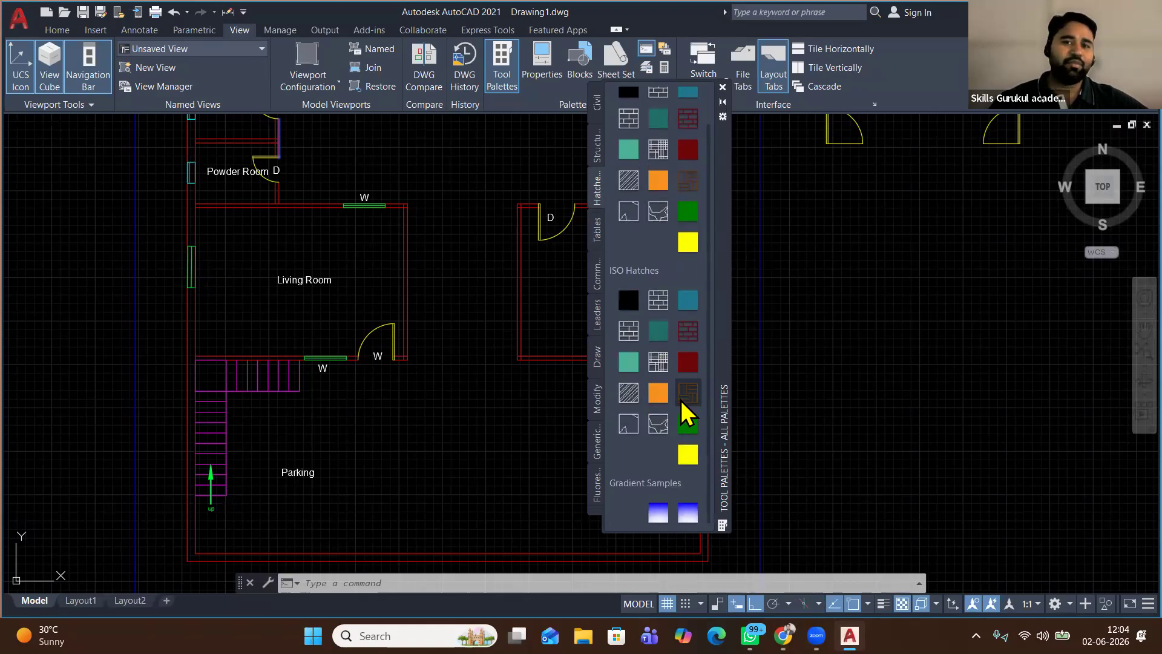
{"action": "left_click", "coordinate": [598, 493]}
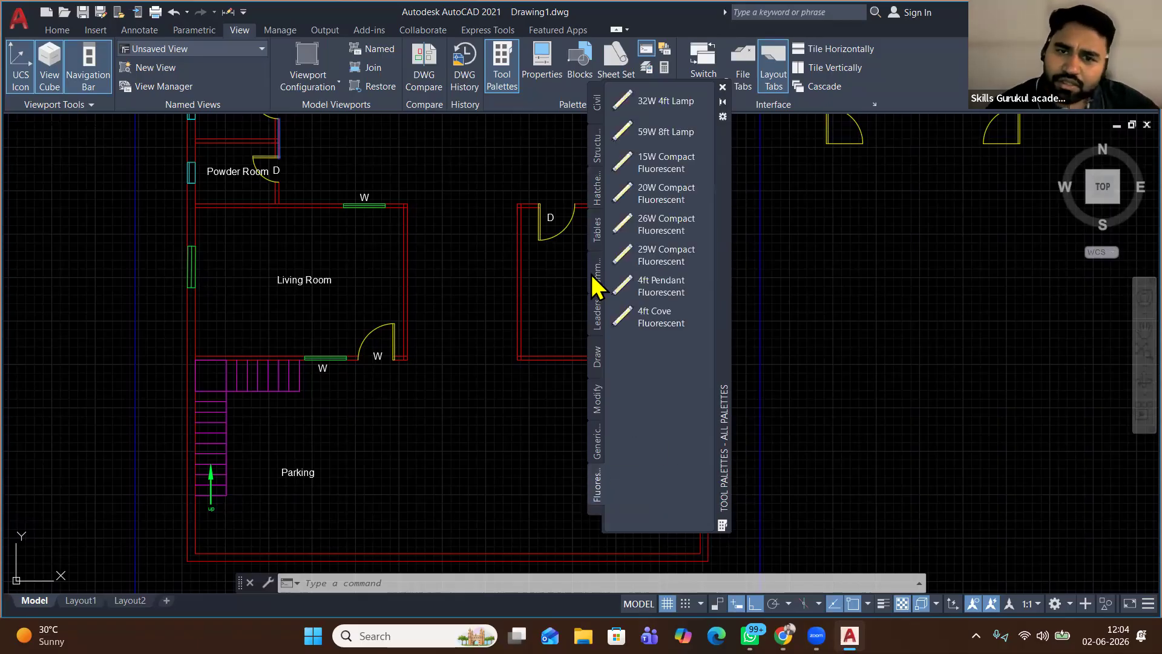
{"action": "left_click", "coordinate": [597, 440]}
{"action": "left_click", "coordinate": [597, 101]}
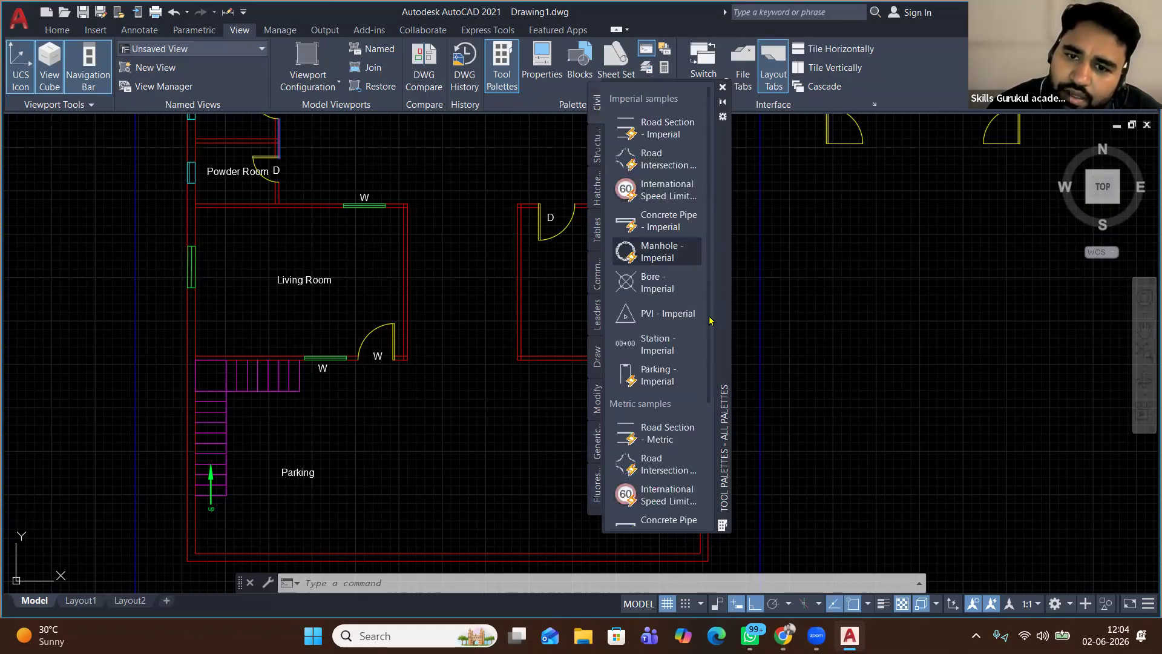
{"action": "scroll", "coordinate": [708, 489], "scroll_direction": "down", "scroll_amount": 3}
{"action": "scroll", "coordinate": [708, 489], "scroll_direction": "down", "scroll_amount": 3}
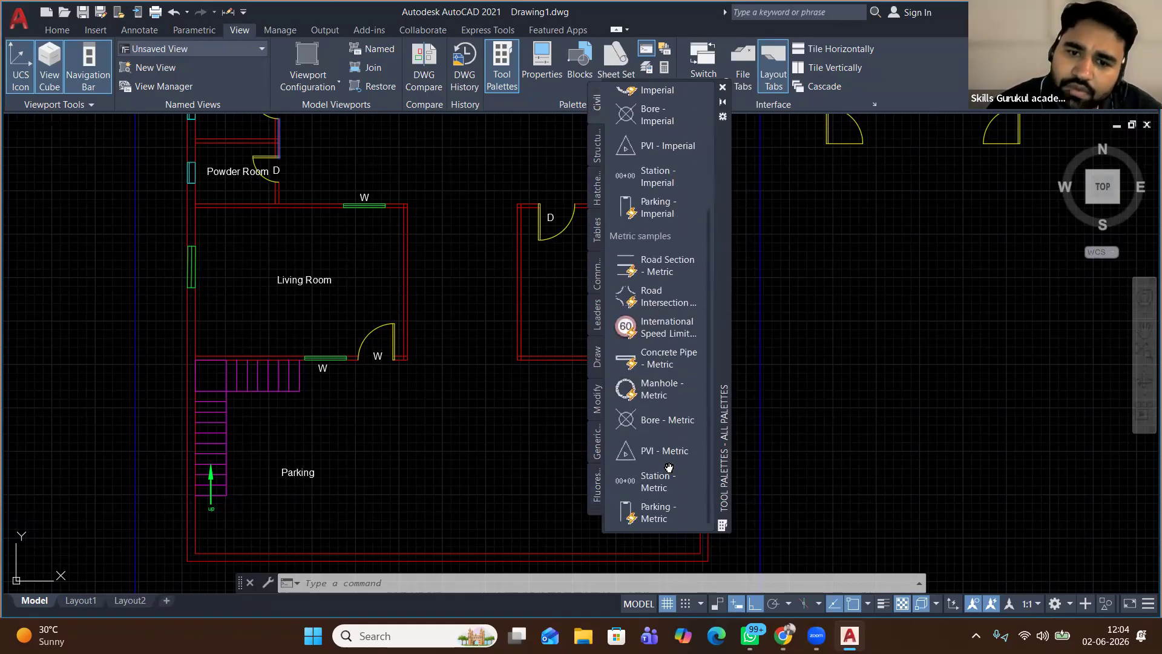
{"action": "left_click", "coordinate": [597, 145]}
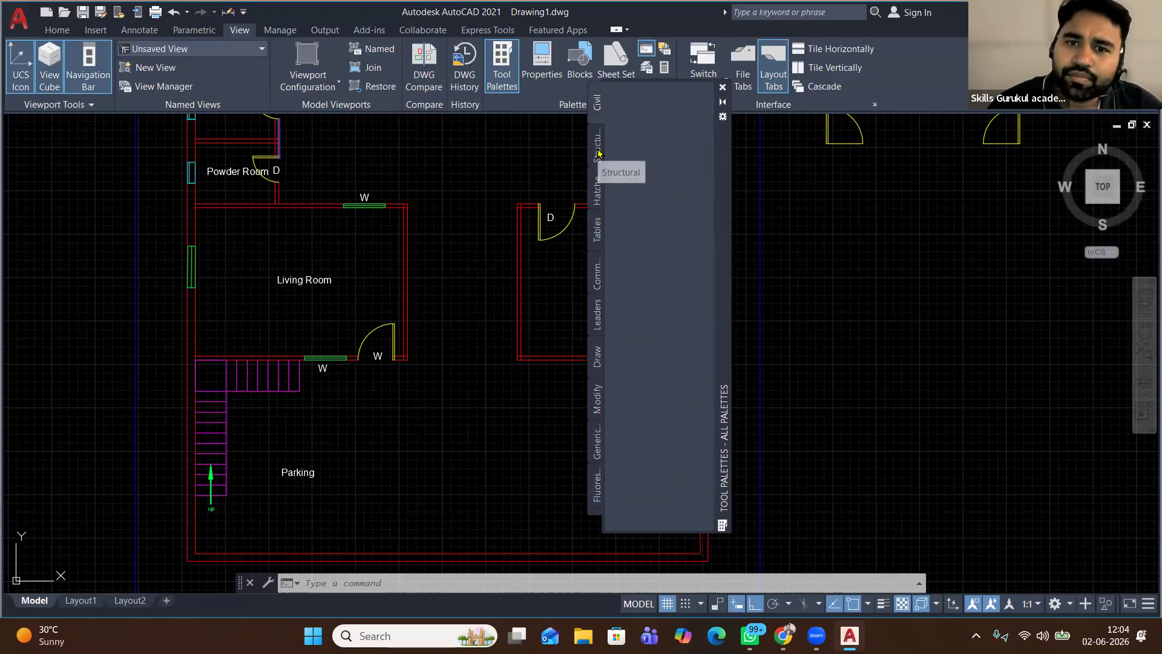
{"action": "left_click", "coordinate": [597, 194]}
{"action": "left_click", "coordinate": [598, 230]}
{"action": "left_click", "coordinate": [597, 273]}
{"action": "left_click", "coordinate": [599, 357]}
{"action": "left_click", "coordinate": [599, 399]}
{"action": "left_click", "coordinate": [597, 452]}
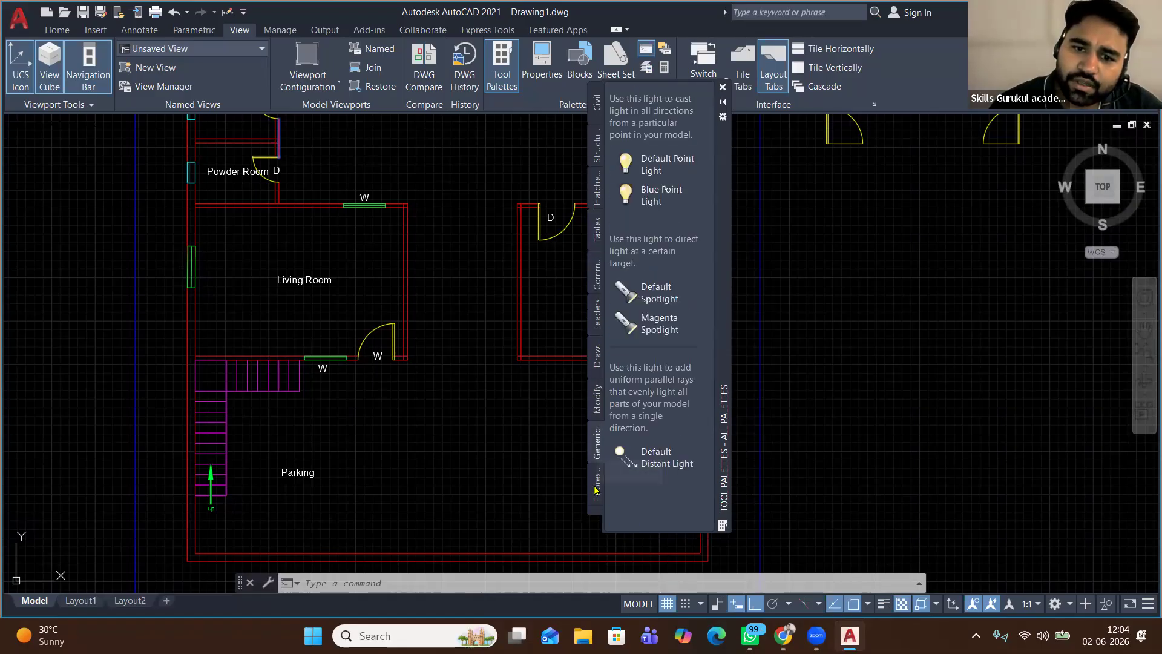
{"action": "left_click", "coordinate": [597, 478]}
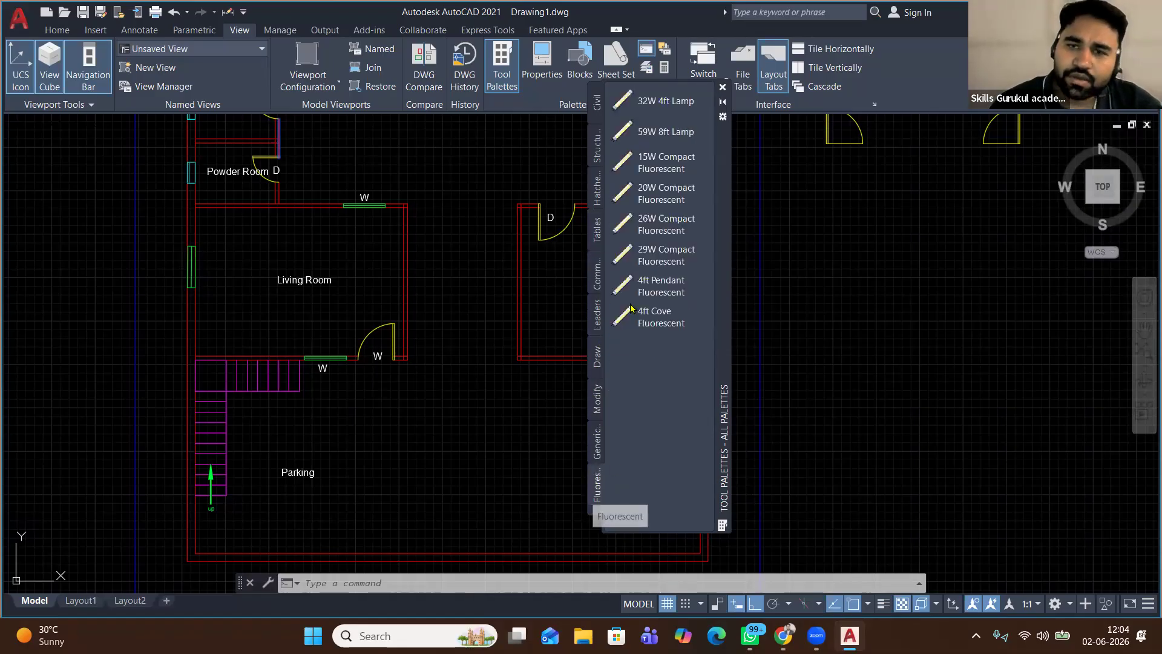
{"action": "left_click", "coordinate": [598, 99]}
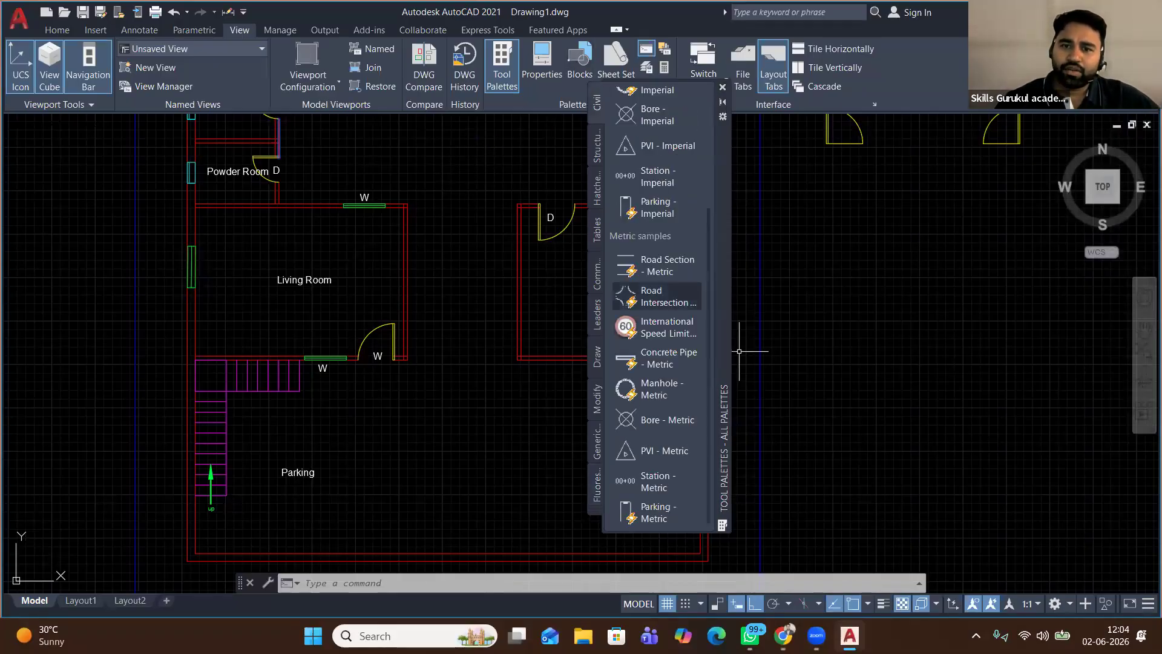
{"action": "scroll", "coordinate": [710, 142], "scroll_direction": "up", "scroll_amount": 3}
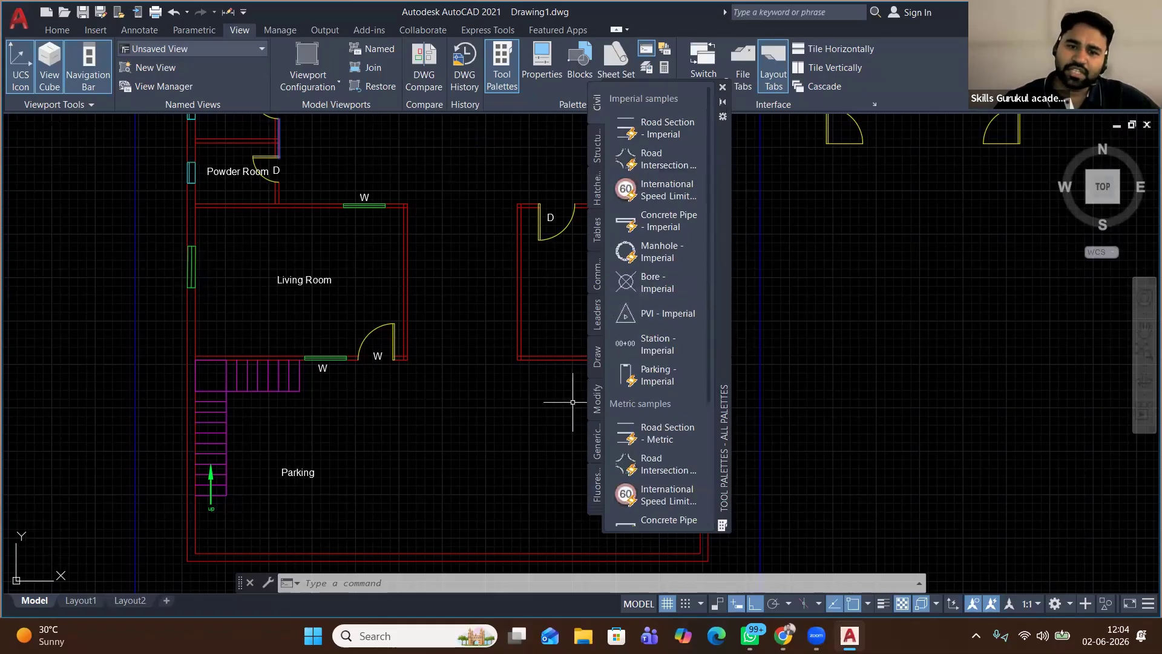
{"action": "scroll", "coordinate": [627, 388], "scroll_direction": "down", "scroll_amount": 3}
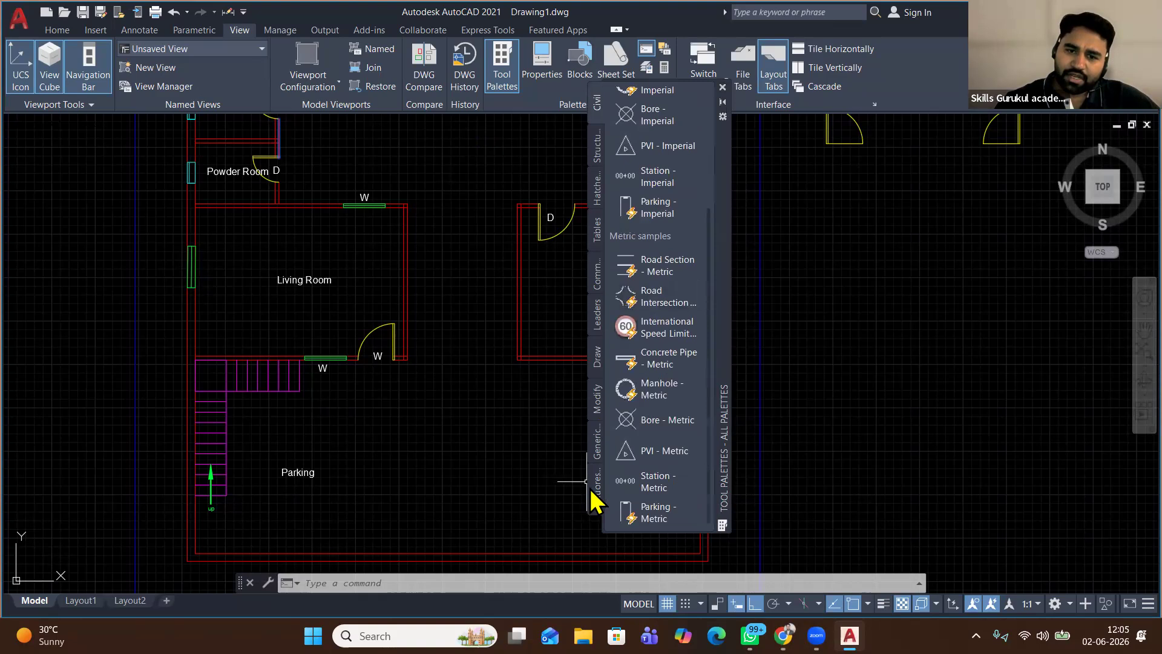
{"action": "left_click", "coordinate": [598, 453]}
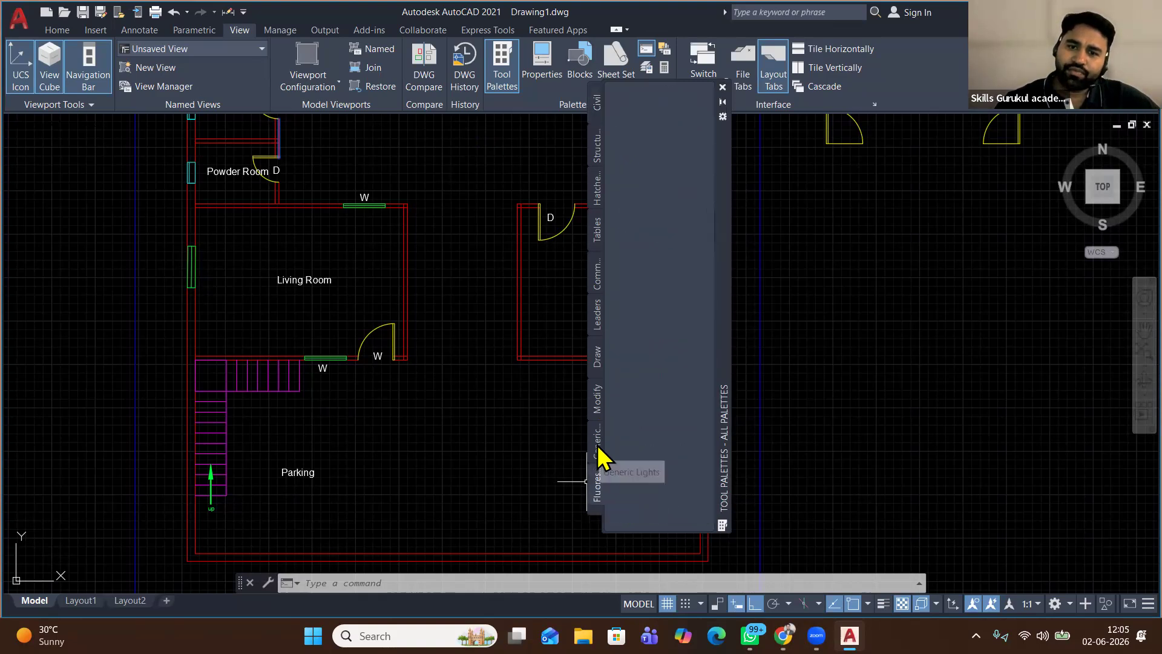
{"action": "left_click", "coordinate": [598, 405]}
{"action": "left_click", "coordinate": [597, 360]}
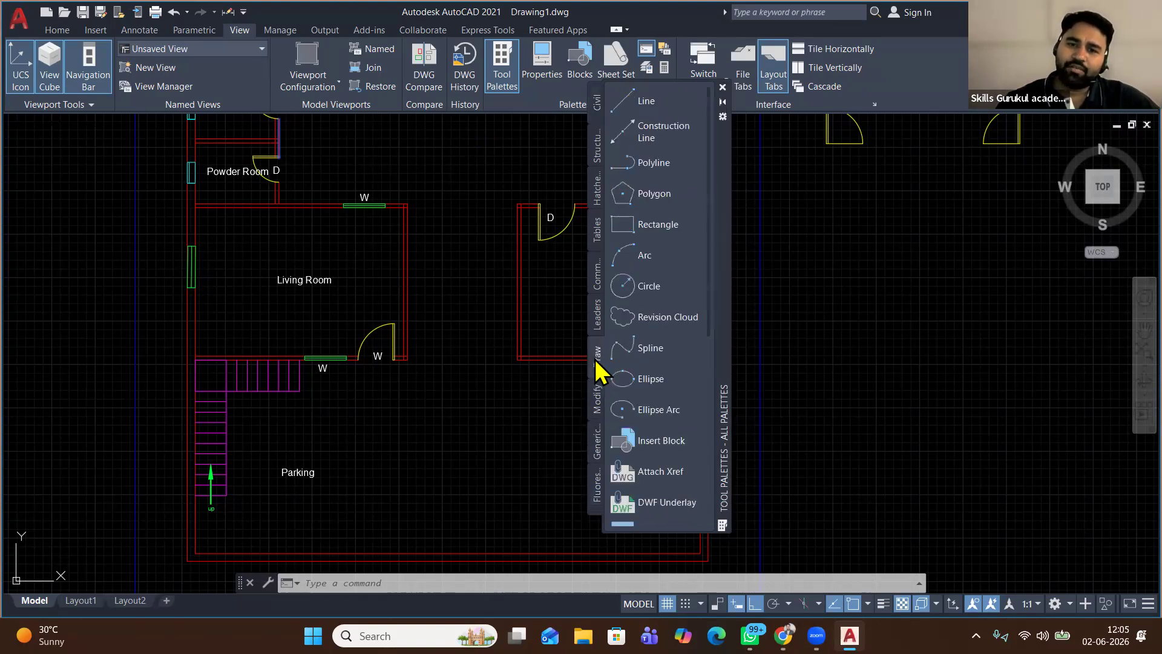
{"action": "left_click", "coordinate": [599, 157]}
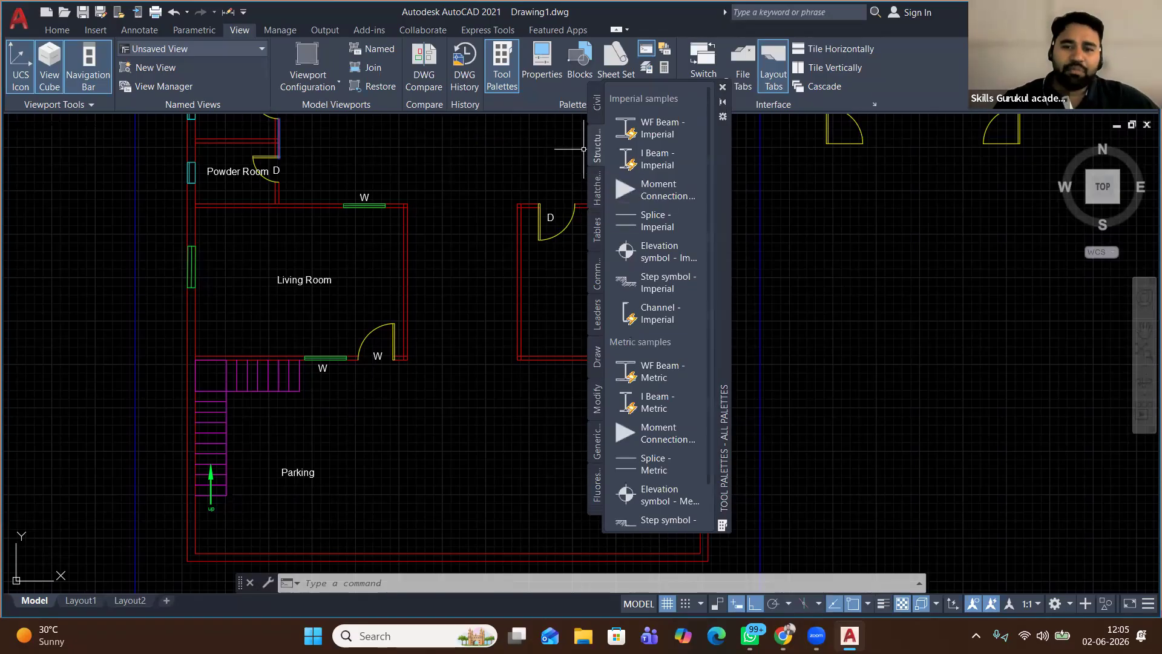
{"action": "left_click", "coordinate": [722, 87]}
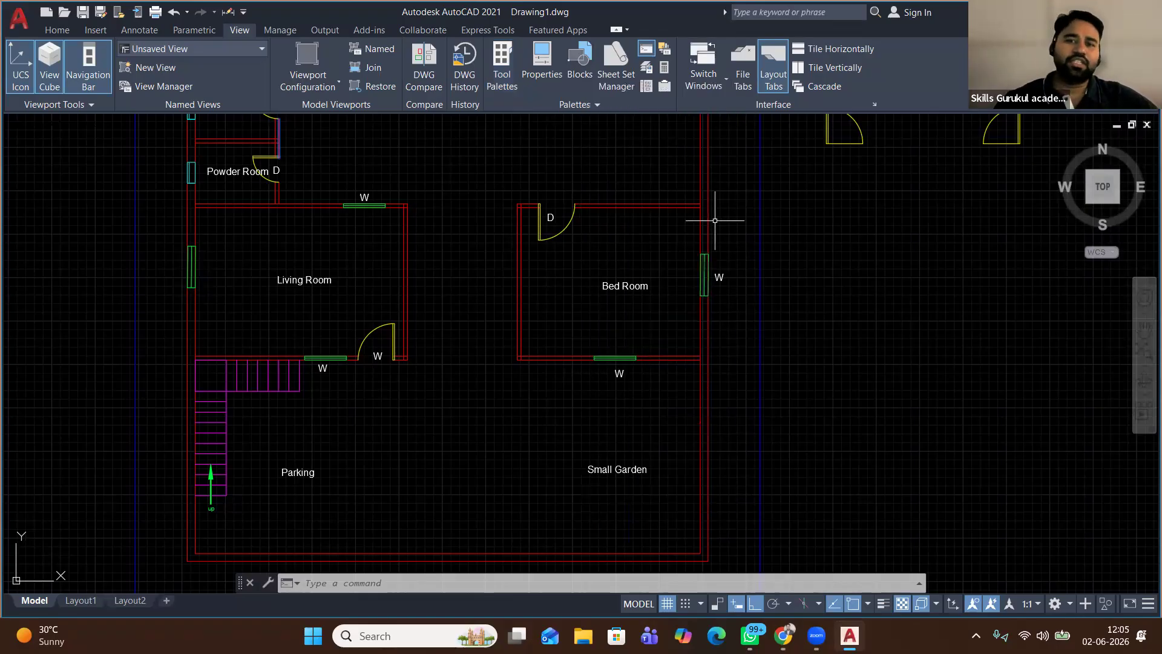
Place the Range-Oven - 30 in block from Kitchens.dwg in the kitchen's top-left corner
{"action": "left_click", "coordinate": [649, 86]}
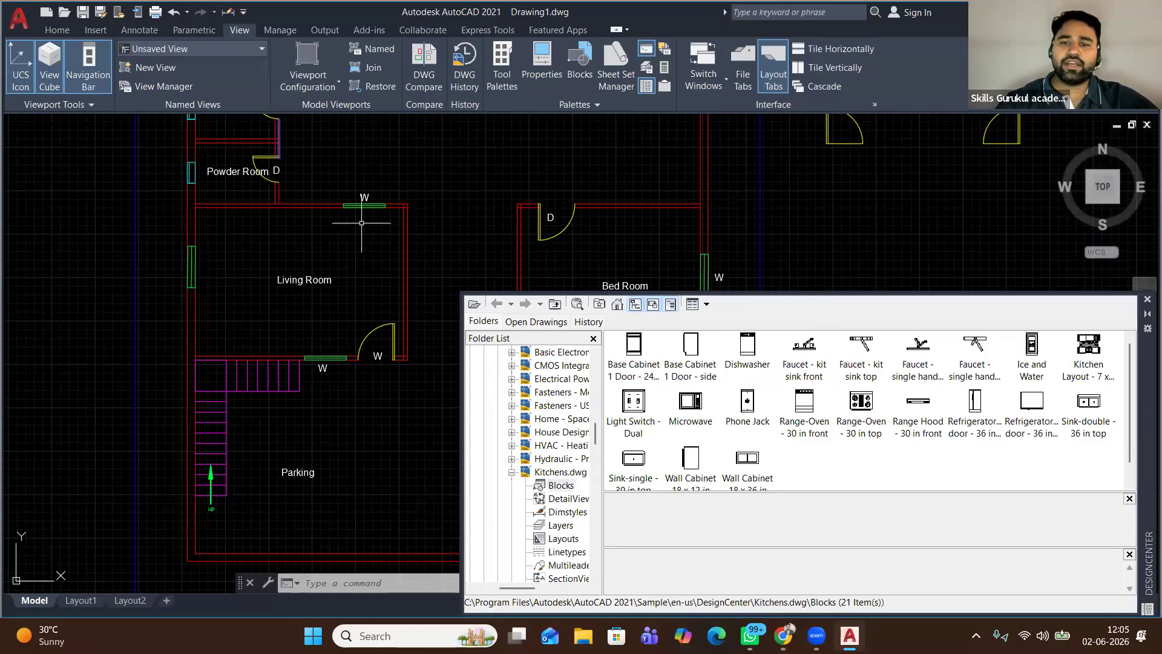
{"action": "scroll", "coordinate": [361, 223], "scroll_direction": "down", "scroll_amount": 2}
{"action": "scroll", "coordinate": [362, 222], "scroll_direction": "down", "scroll_amount": 2}
{"action": "middle_click_drag", "start_coordinate": [407, 193], "coordinate": [394, 290]}
{"action": "scroll", "coordinate": [380, 201], "scroll_direction": "up", "scroll_amount": 2}
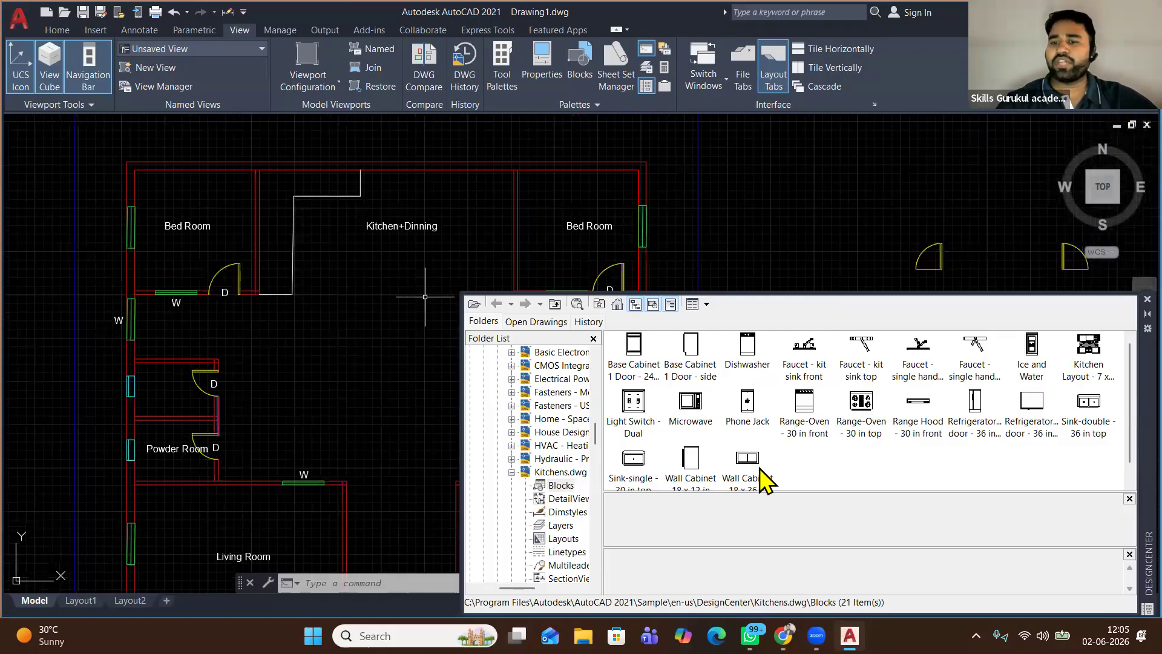
{"action": "left_click", "coordinate": [861, 404]}
{"action": "left_click_drag", "start_coordinate": [340, 281], "coordinate": [274, 235]}
{"action": "left_click_drag", "start_coordinate": [266, 188], "coordinate": [262, 176]}
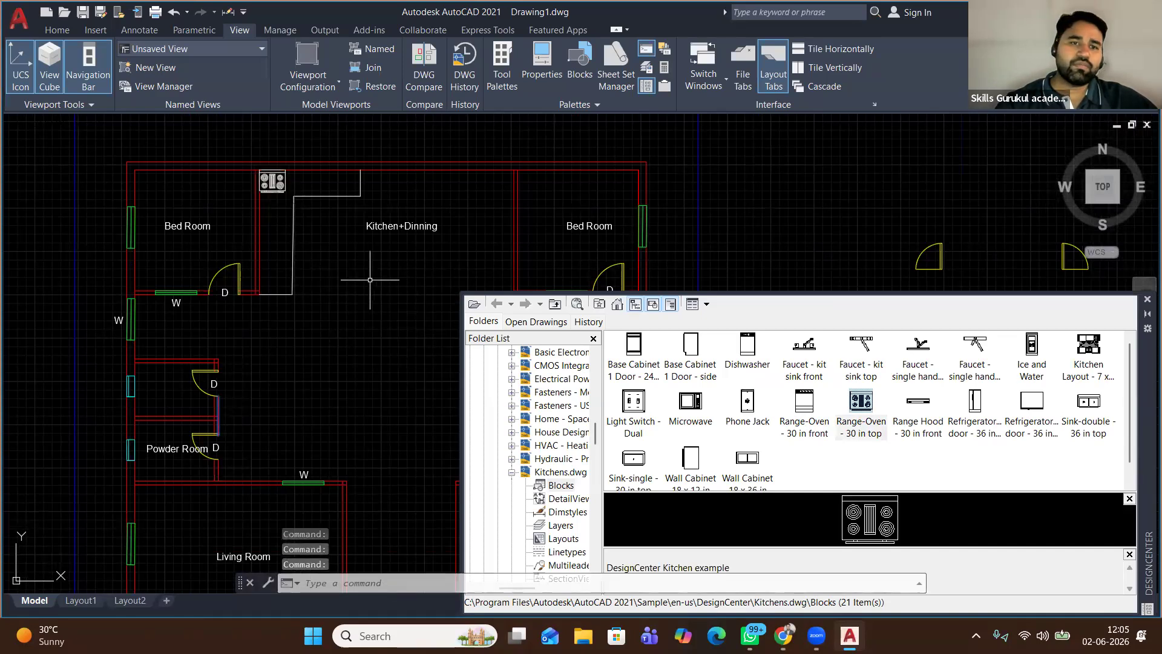
Add a Sink-double beside the range-oven and a Refrigerator along the top wall
{"action": "scroll", "coordinate": [274, 179], "scroll_direction": "up", "scroll_amount": 3}
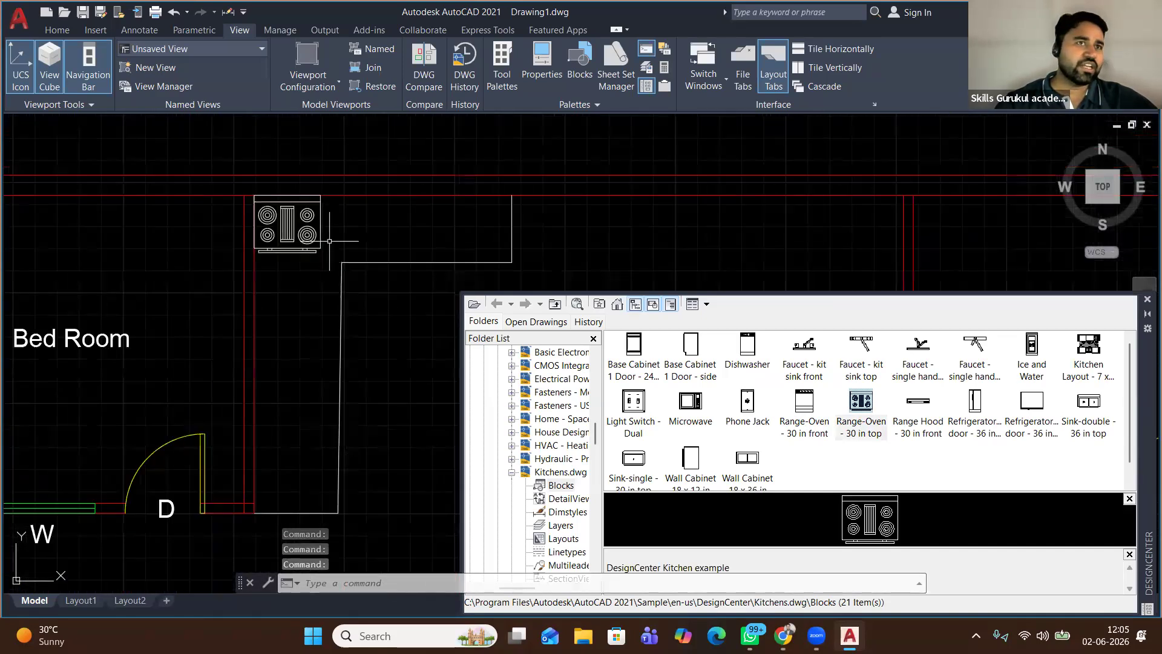
{"action": "scroll", "coordinate": [333, 264], "scroll_direction": "down", "scroll_amount": 2}
{"action": "middle_click_drag", "start_coordinate": [333, 283], "coordinate": [282, 215]}
{"action": "mouse_move", "coordinate": [1089, 445]}
{"action": "left_mouse_down"}
{"action": "mouse_move", "coordinate": [460, 227]}
{"action": "mouse_move", "coordinate": [340, 166]}
{"action": "mouse_move", "coordinate": [351, 159]}
{"action": "left_mouse_up"}
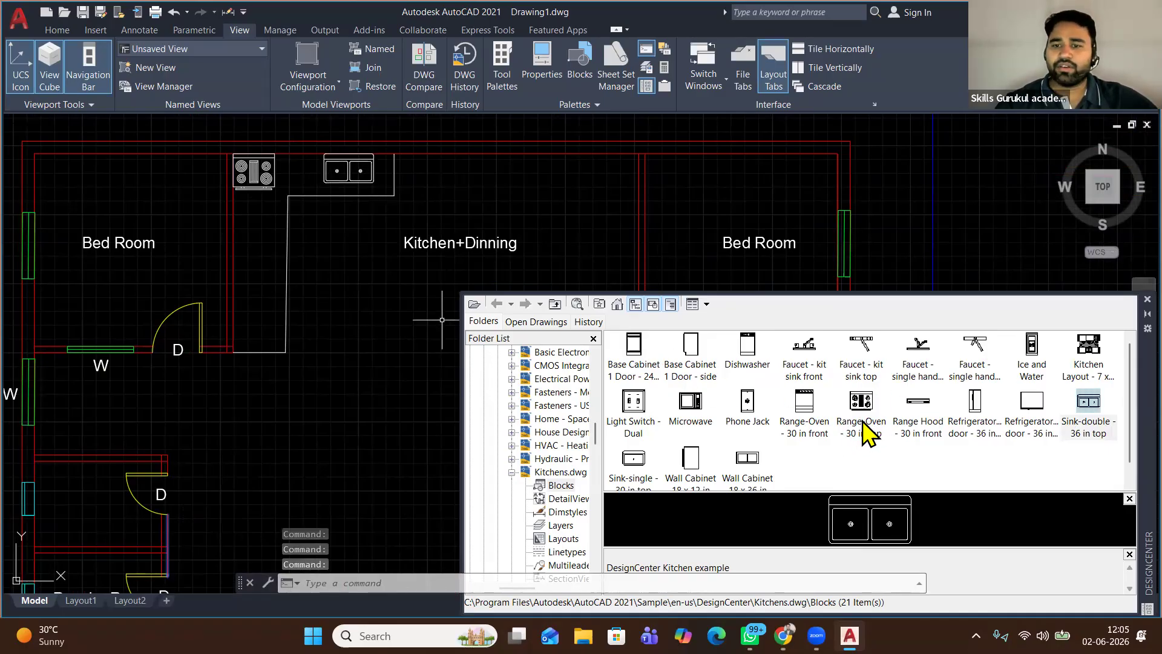
{"action": "scroll", "coordinate": [732, 475], "scroll_direction": "down", "scroll_amount": 1}
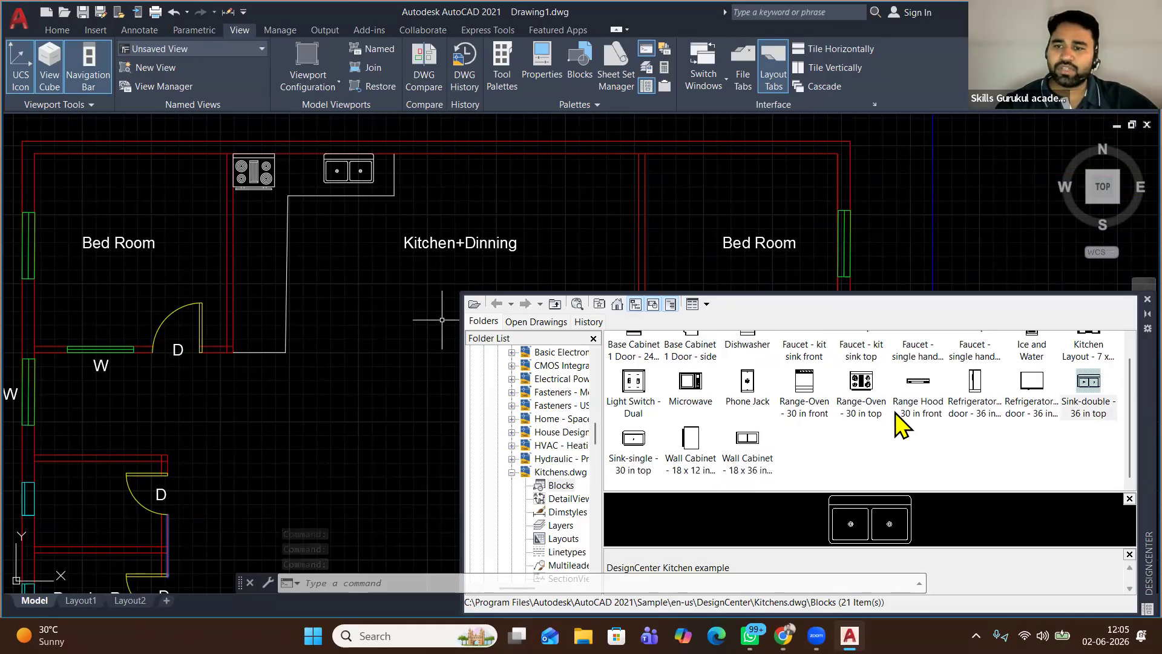
{"action": "mouse_move", "coordinate": [1031, 384]}
{"action": "left_mouse_down"}
{"action": "mouse_move", "coordinate": [599, 182]}
{"action": "mouse_move", "coordinate": [583, 161]}
{"action": "left_mouse_up"}
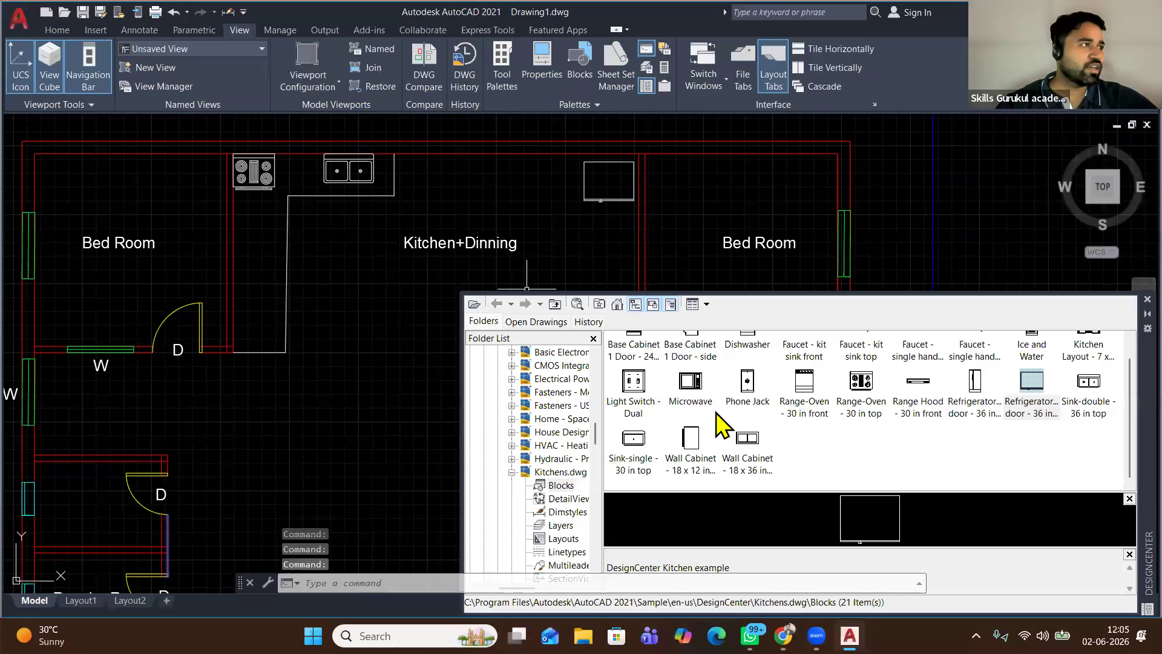
{"action": "scroll", "coordinate": [814, 412], "scroll_direction": "up", "scroll_amount": 1}
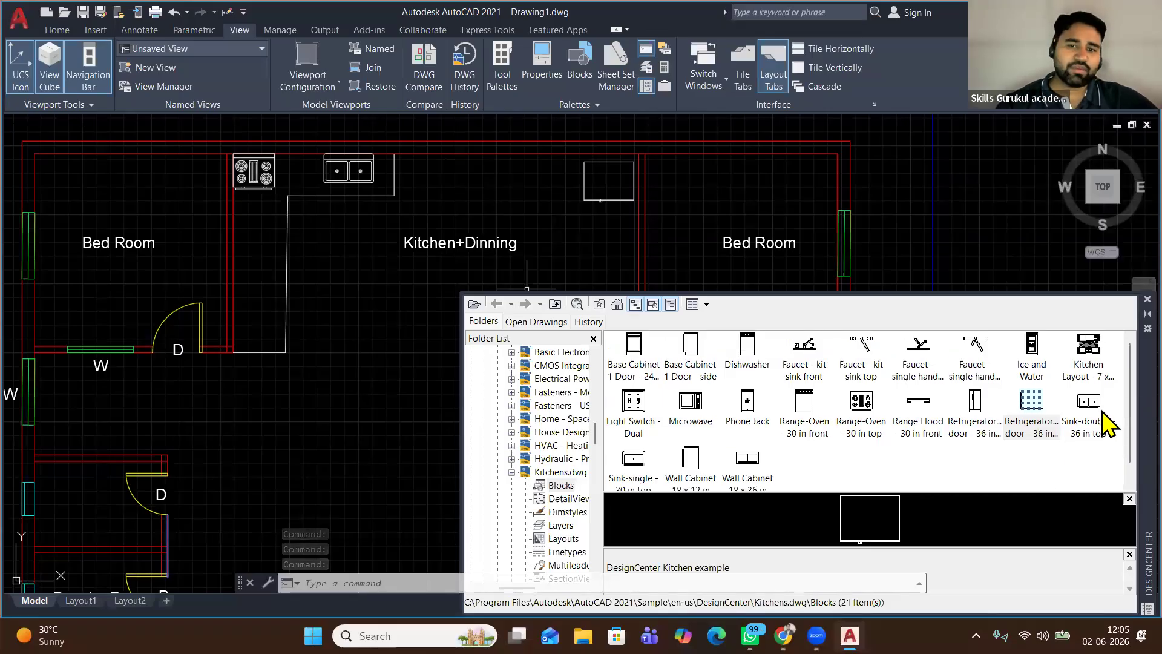
Browse Sample > en-us > Dynamic Blocks and list the Architectural - Imperial.dwg blocks
{"action": "left_click", "coordinate": [618, 304]}
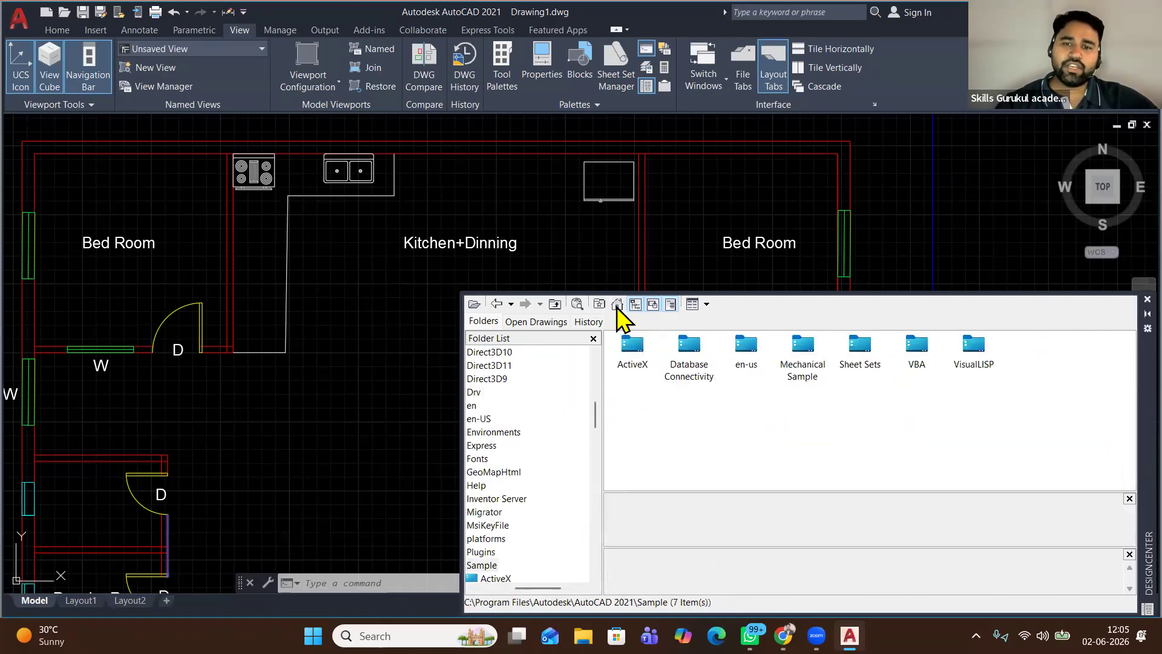
{"action": "left_click", "coordinate": [617, 307]}
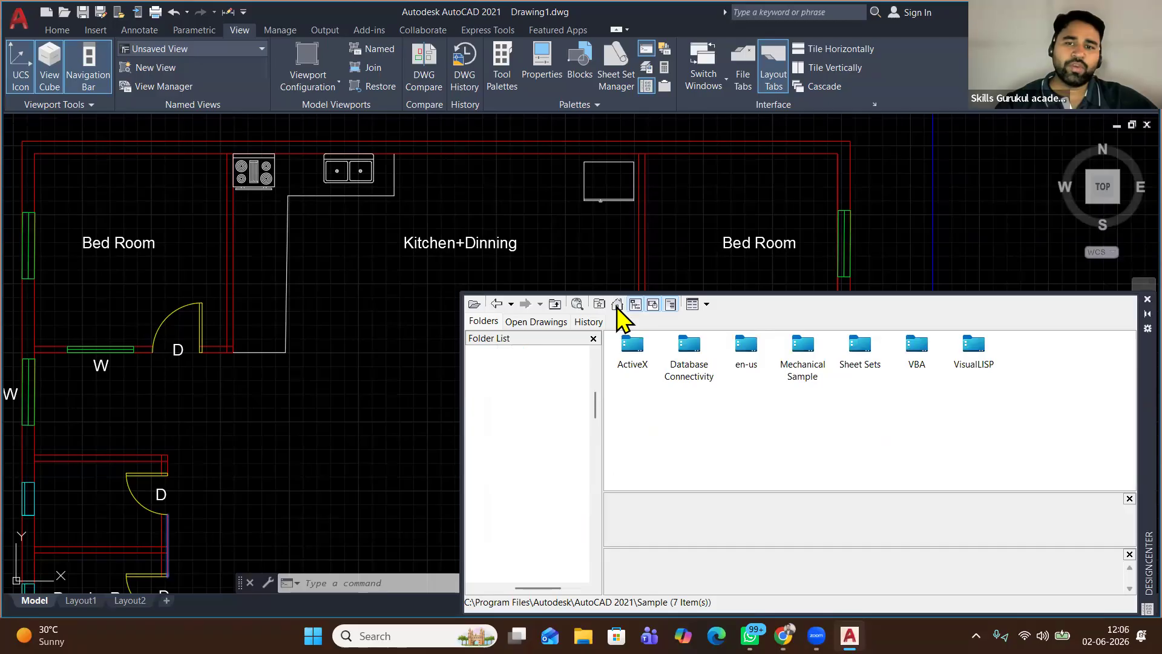
{"action": "double_click", "coordinate": [748, 348]}
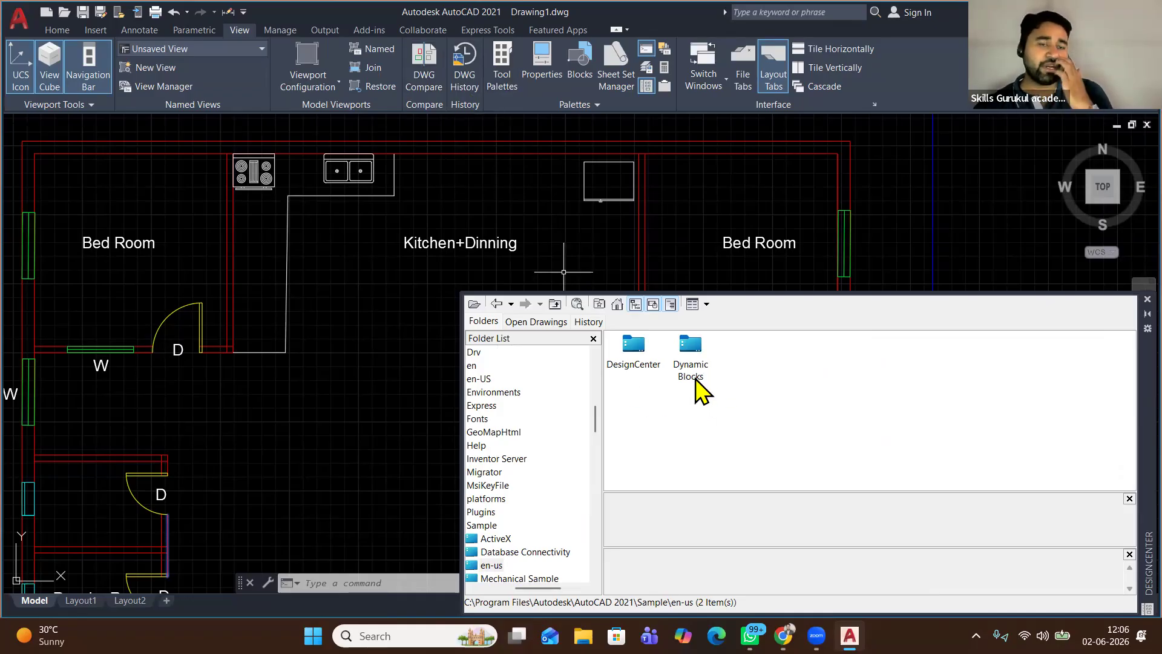
{"action": "double_click", "coordinate": [691, 344]}
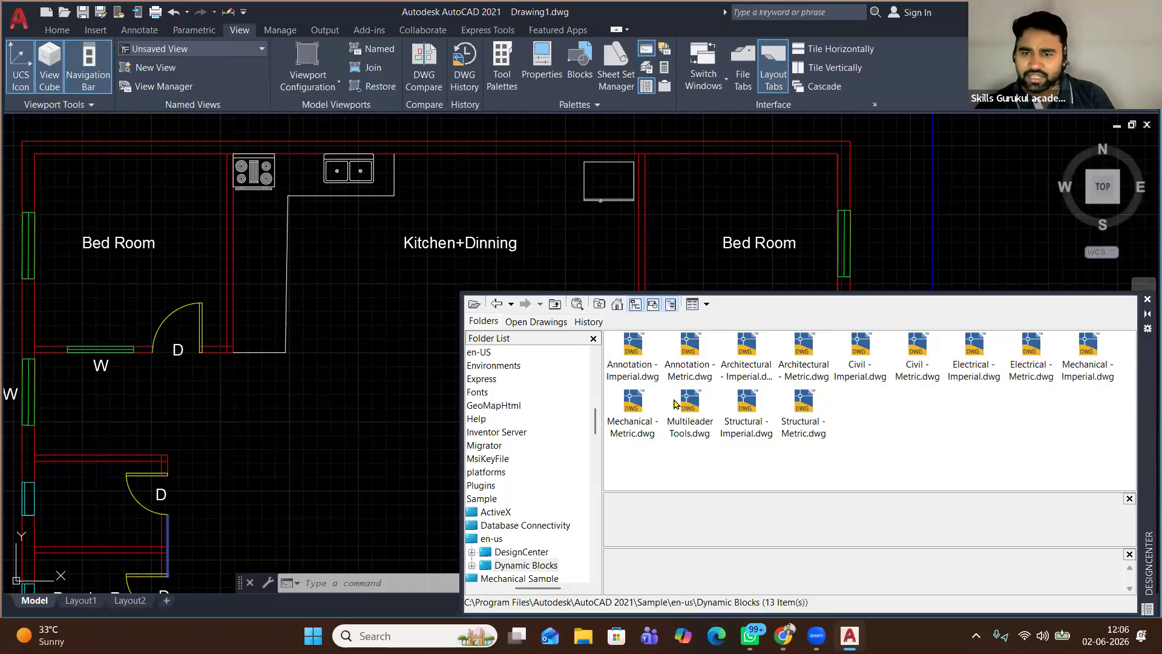
{"action": "double_click", "coordinate": [744, 344]}
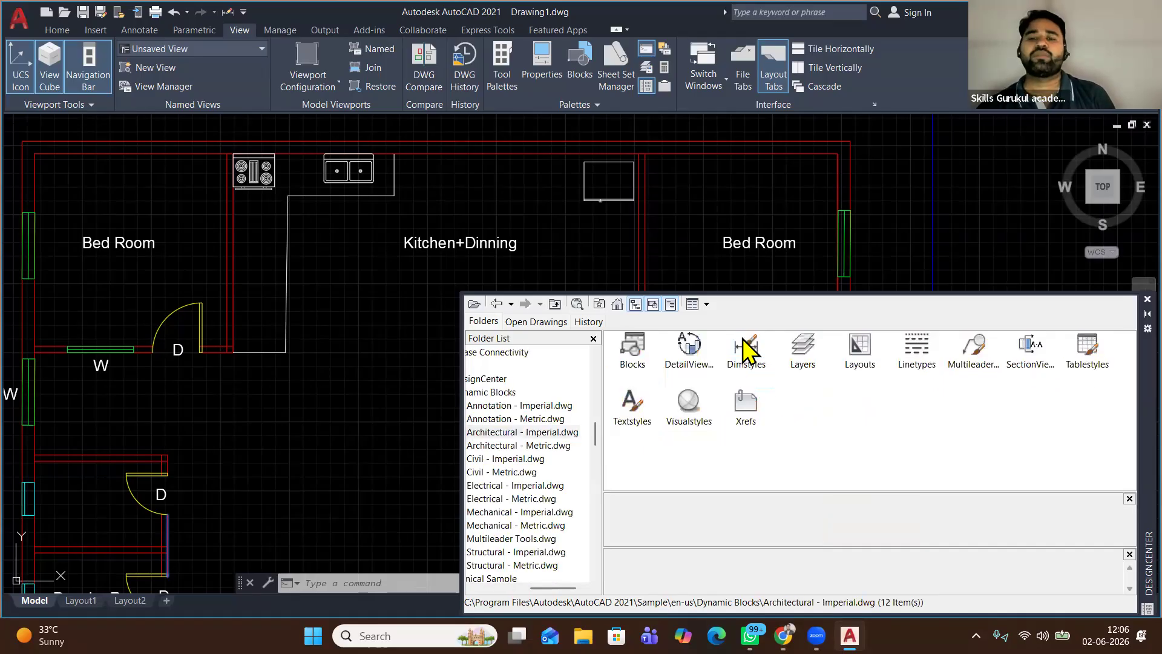
{"action": "double_click", "coordinate": [629, 346]}
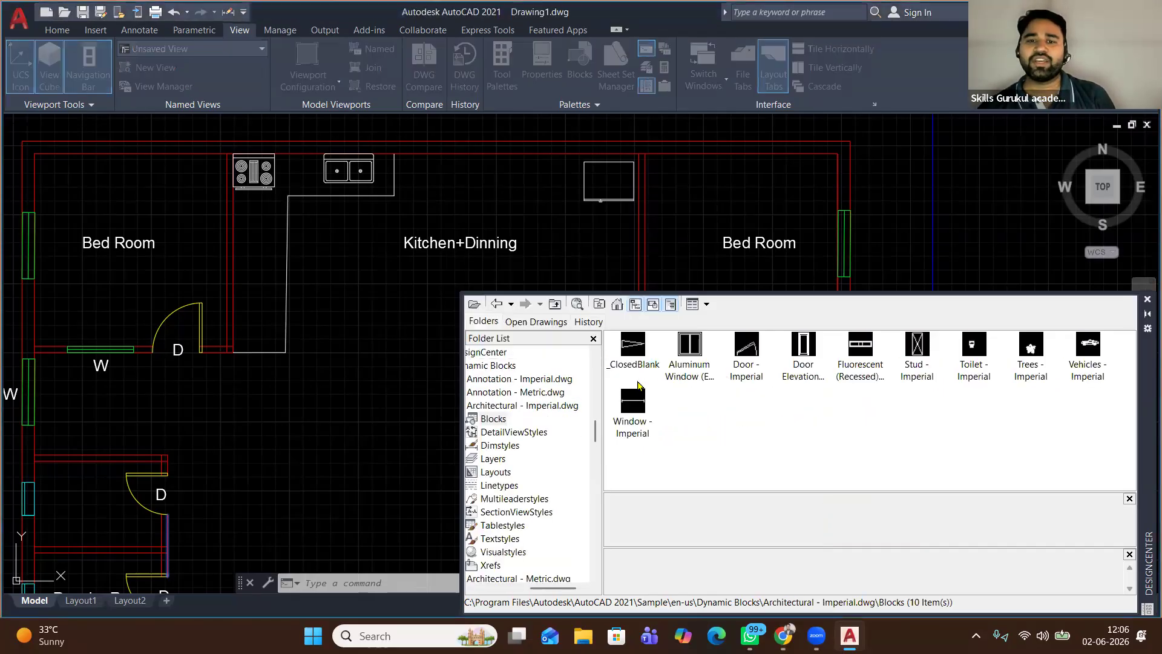
Switch to the Architectural - Metric.dwg blocks in the Dynamic Blocks folder instead
{"action": "left_click", "coordinate": [616, 303]}
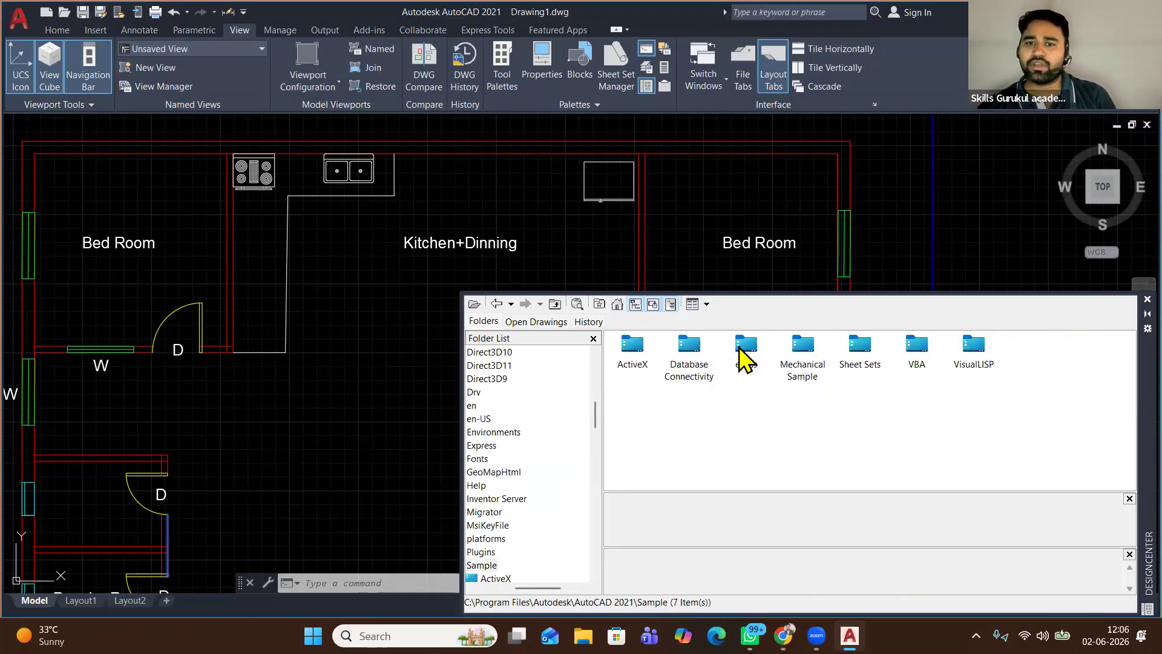
{"action": "double_click", "coordinate": [746, 354]}
{"action": "double_click", "coordinate": [693, 348]}
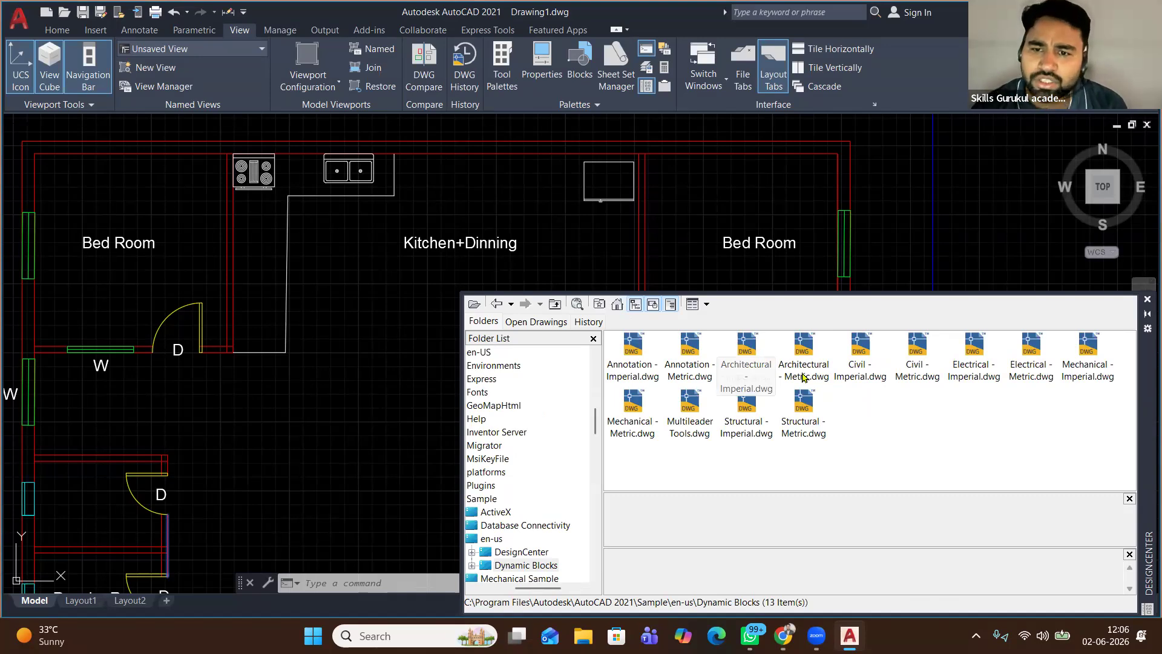
{"action": "double_click", "coordinate": [798, 348]}
{"action": "double_click", "coordinate": [632, 346]}
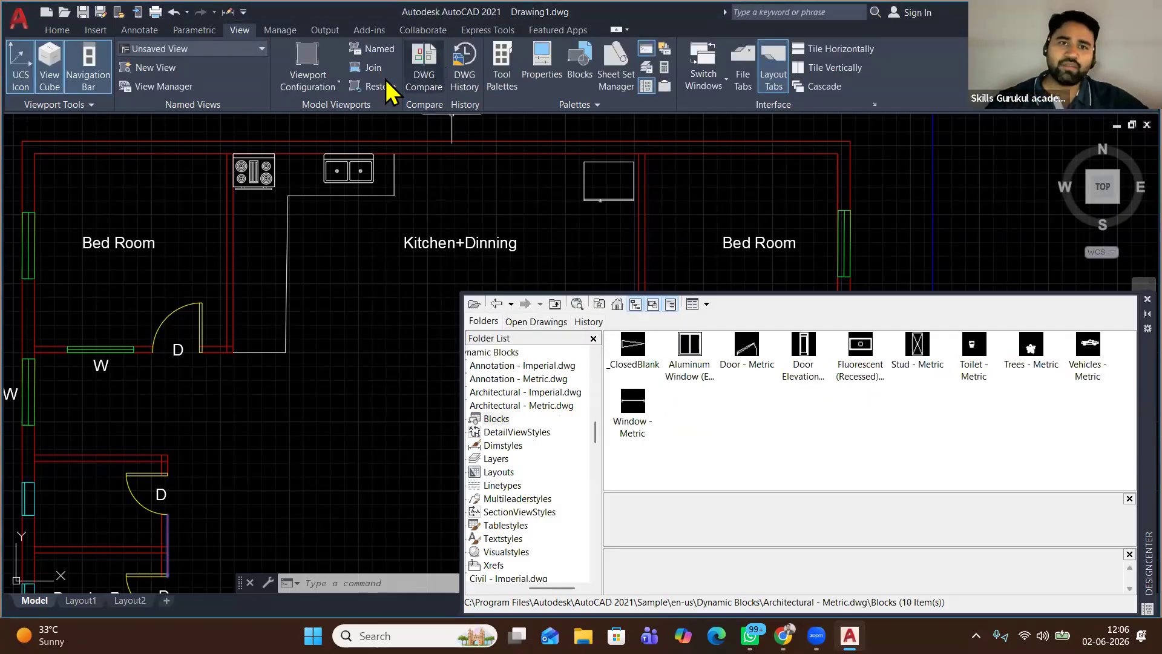
{"action": "left_click", "coordinate": [502, 67]}
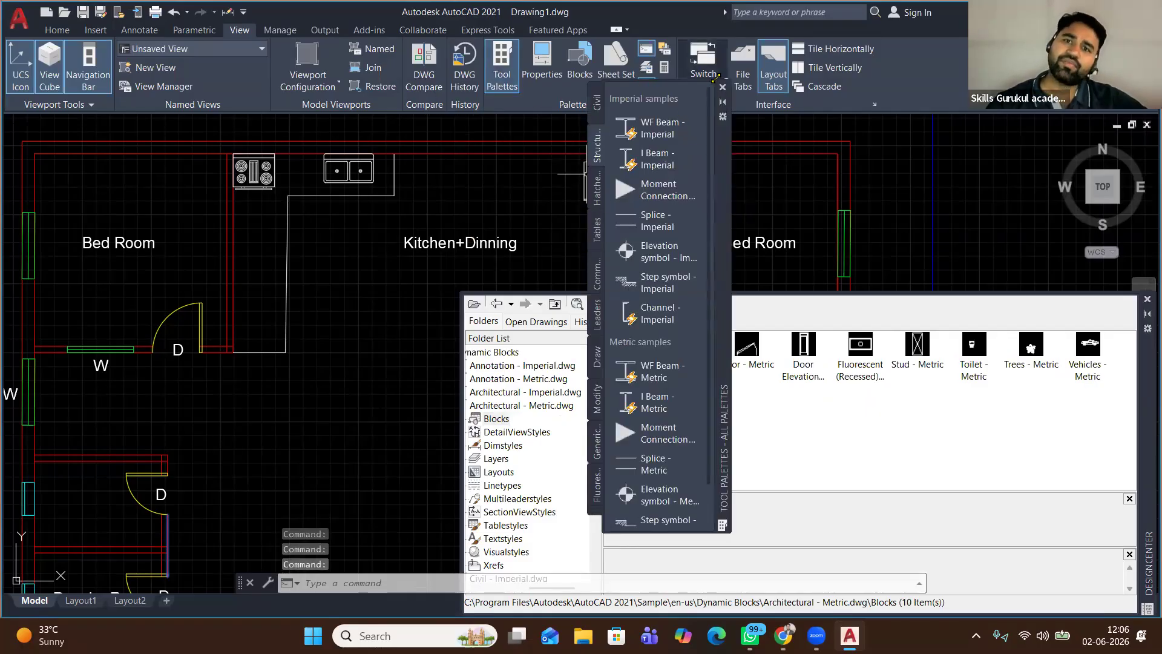
{"action": "key", "text": "ctrl+3"}
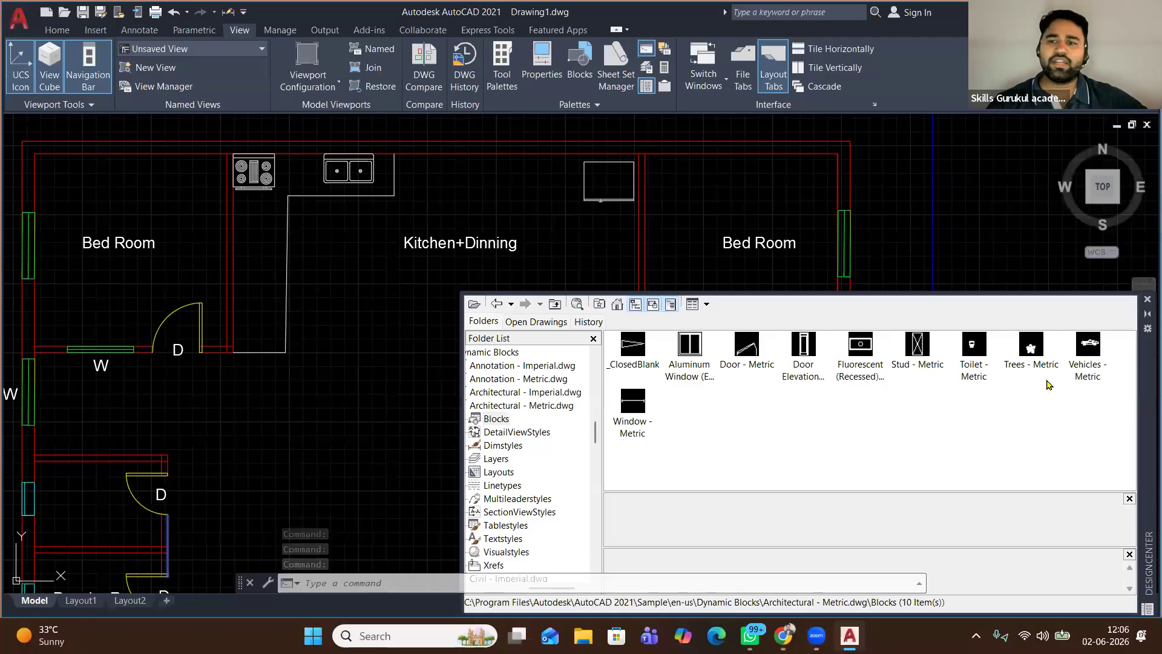
Drag the Vehicles - Metric car and Trees - Metric blocks into the drawing, then close DesignCenter
{"action": "left_click_drag", "start_coordinate": [1071, 360], "coordinate": [792, 410]}
{"action": "left_click_drag", "start_coordinate": [354, 487], "coordinate": [249, 495]}
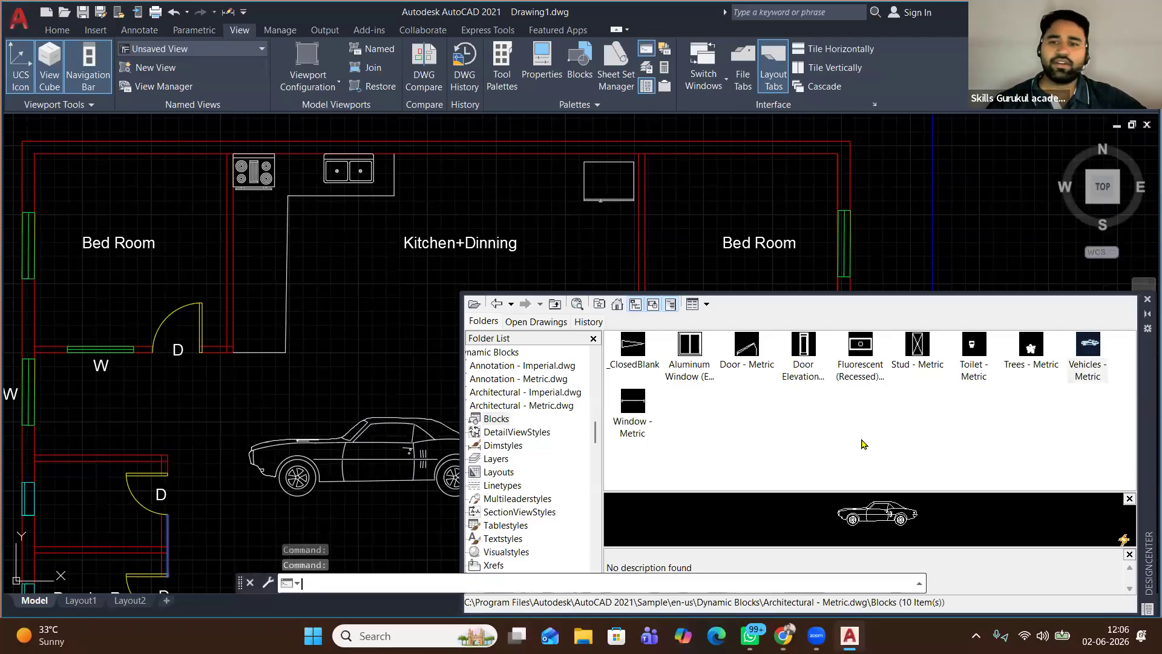
{"action": "left_click_drag", "start_coordinate": [998, 286], "coordinate": [993, 233]}
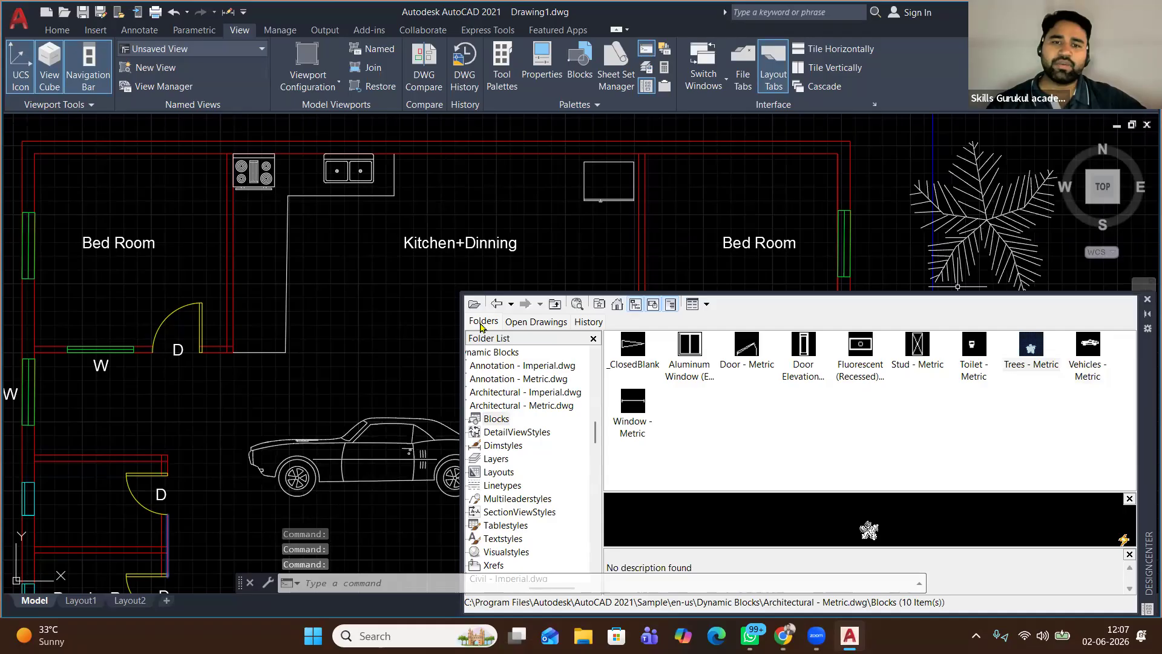
{"action": "left_click", "coordinate": [1146, 299]}
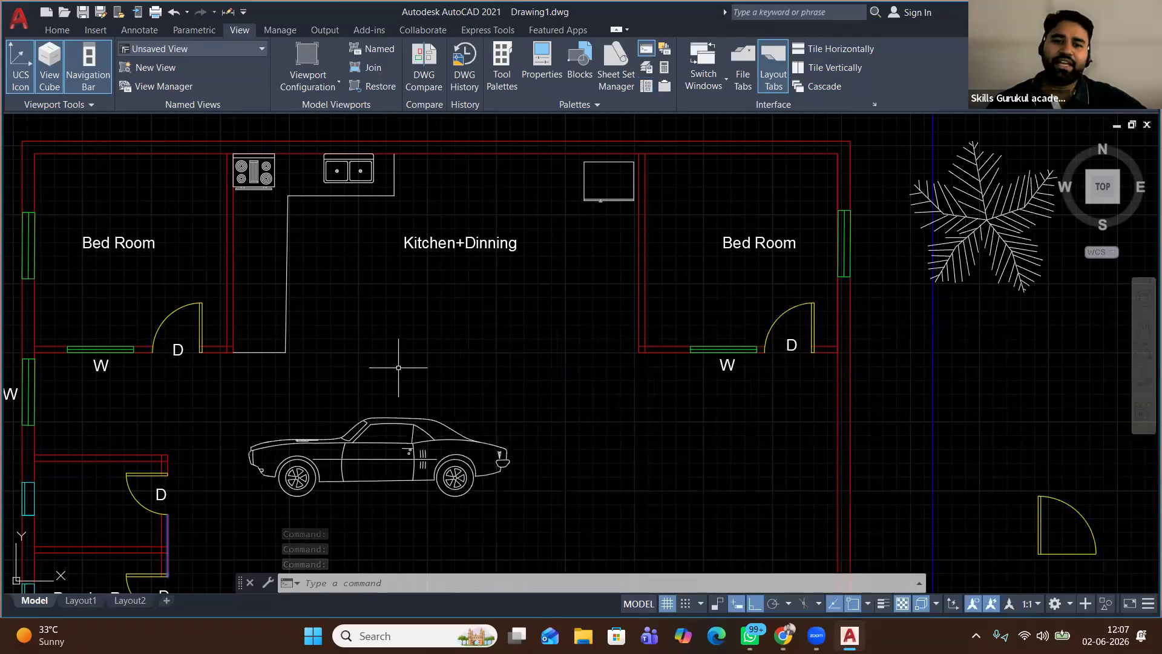
Move the car block down toward the parking area
{"action": "scroll", "coordinate": [391, 381], "scroll_direction": "down", "scroll_amount": 3}
{"action": "middle_click_drag", "start_coordinate": [393, 391], "coordinate": [429, 244]}
{"action": "left_click", "coordinate": [508, 244]}
{"action": "left_click", "coordinate": [410, 286]}
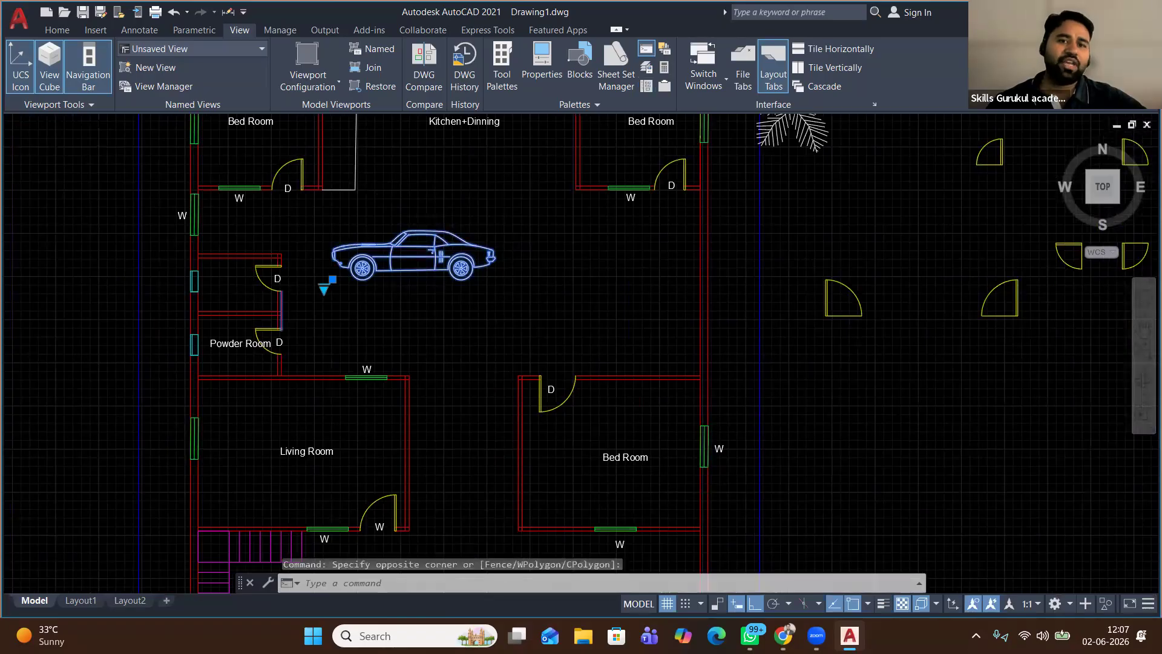
{"action": "scroll", "coordinate": [418, 292], "scroll_direction": "down", "scroll_amount": 4}
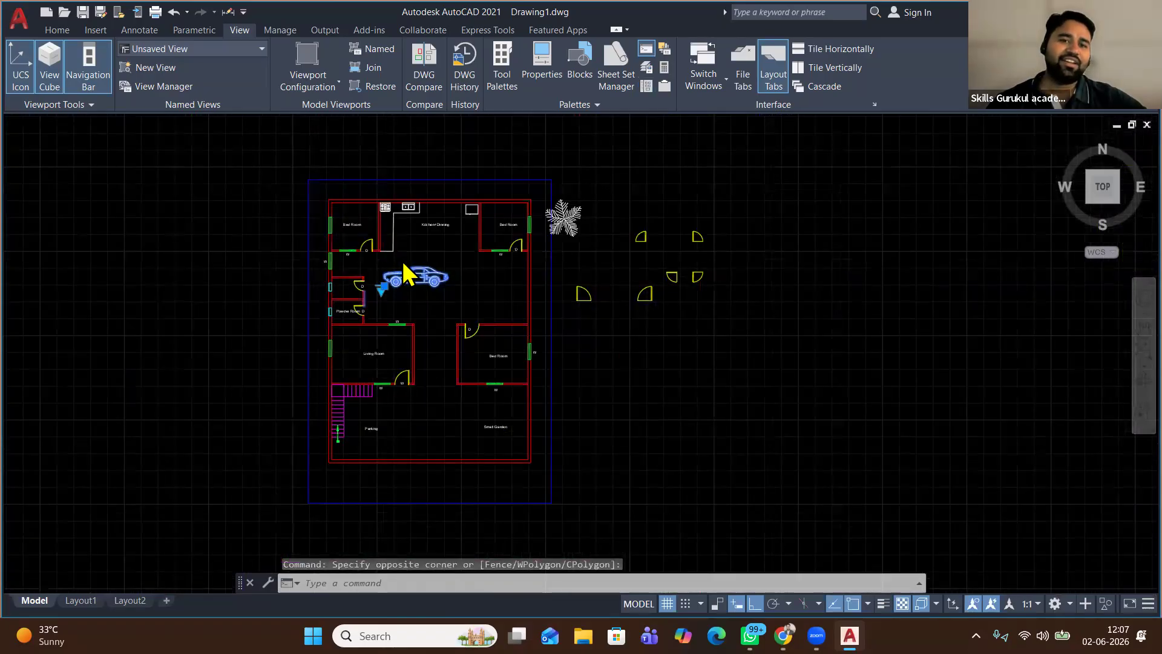
{"action": "scroll", "coordinate": [386, 427], "scroll_direction": "up", "scroll_amount": 4}
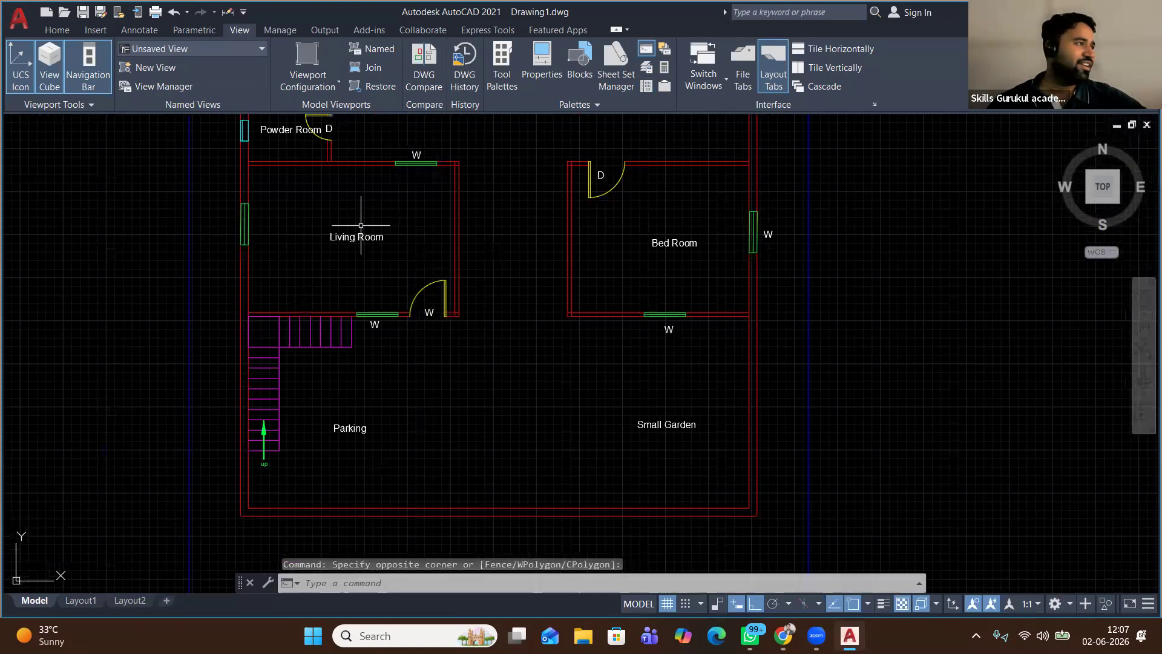
{"action": "middle_click_drag", "start_coordinate": [360, 236], "coordinate": [371, 402]}
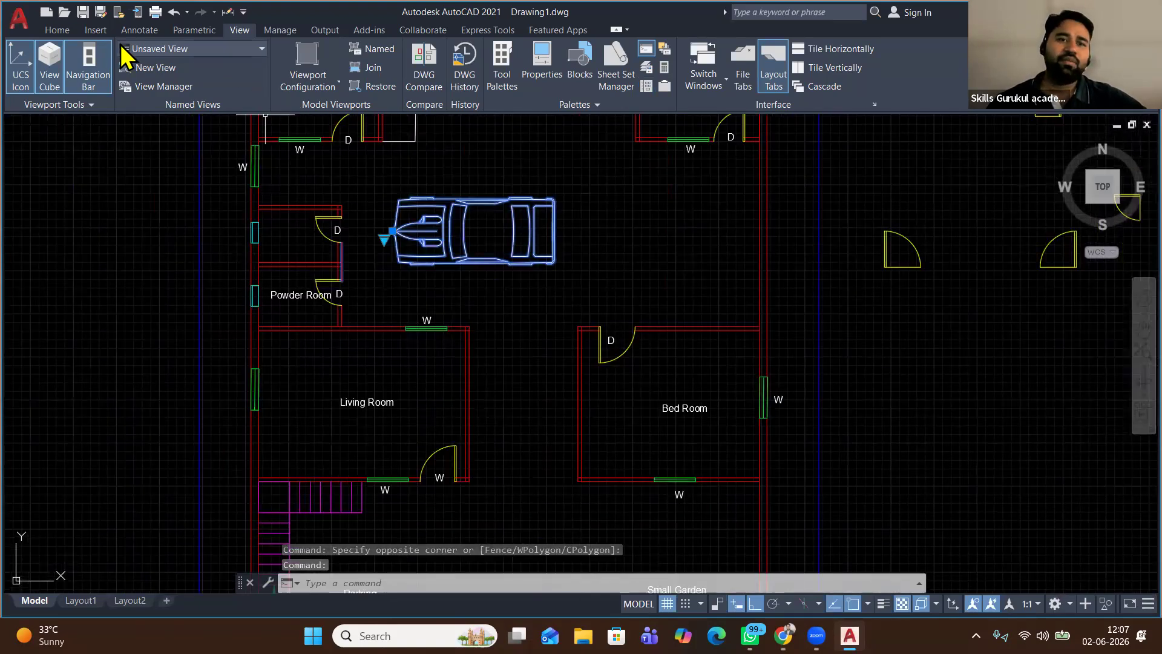
{"action": "left_click", "coordinate": [54, 31]}
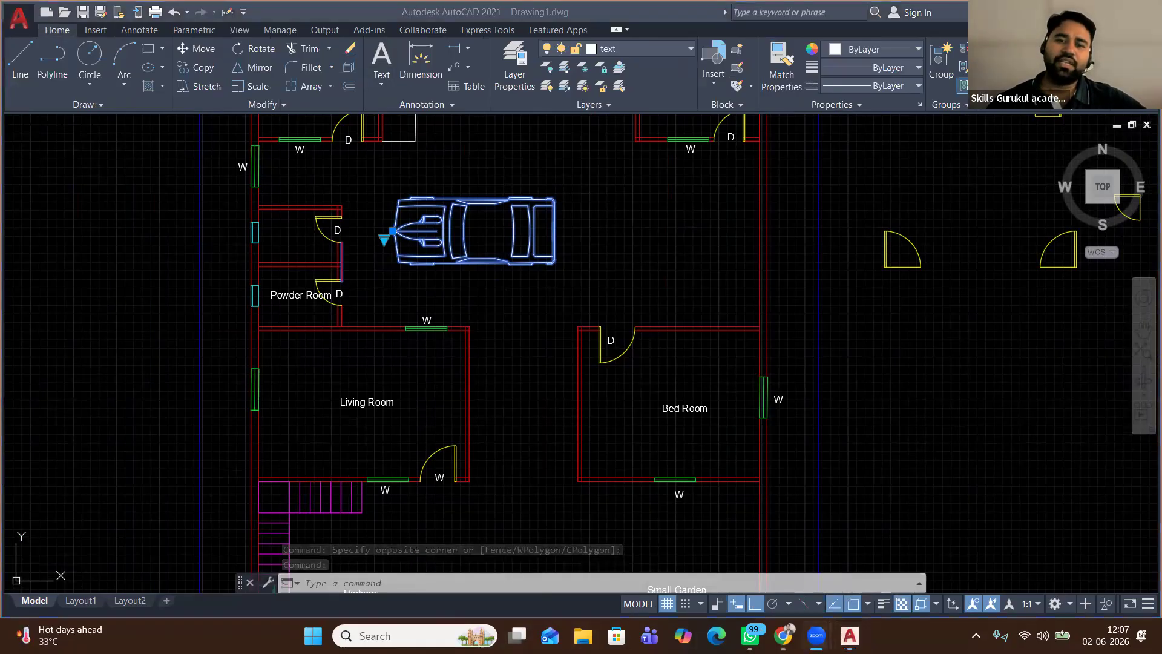
{"action": "left_click", "coordinate": [202, 48]}
{"action": "left_click", "coordinate": [509, 267]}
{"action": "middle_click_drag", "start_coordinate": [461, 442], "coordinate": [461, 248]}
{"action": "left_click", "coordinate": [466, 360]}
Rotate the car 90° about a point beside it
{"action": "left_click", "coordinate": [611, 314]}
{"action": "left_click", "coordinate": [504, 414]}
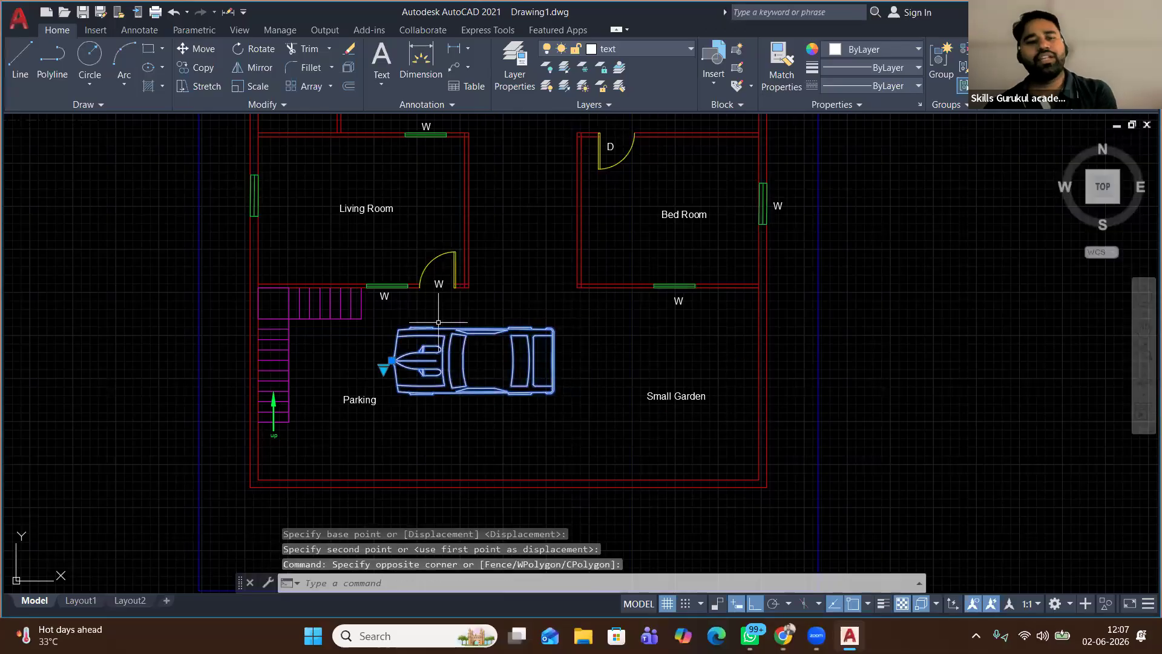
{"action": "left_click", "coordinate": [259, 49]}
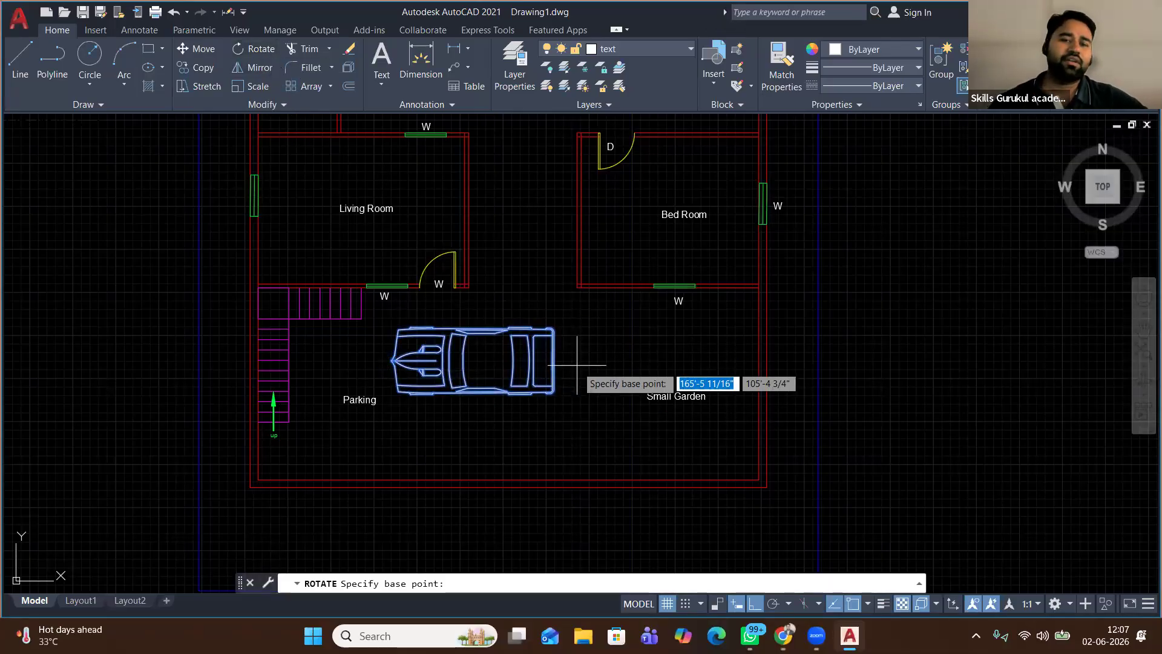
{"action": "left_click", "coordinate": [578, 368]}
{"action": "left_click", "coordinate": [552, 408]}
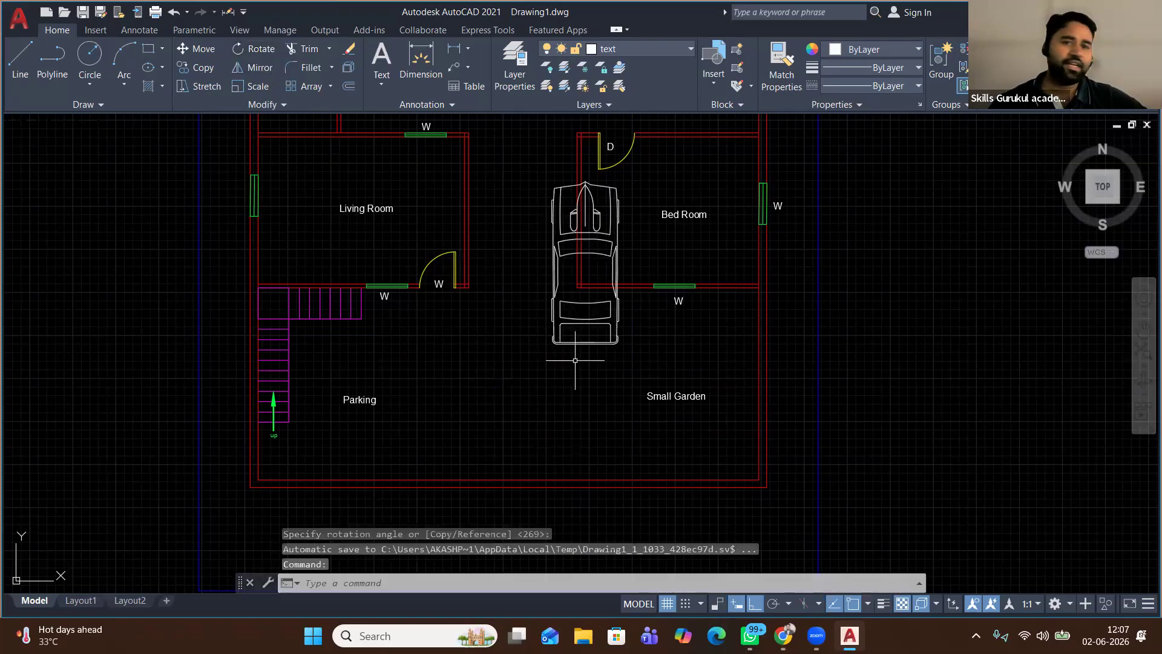
Move the rotated car by its lower-left corner into the Parking area, with Ortho off
{"action": "left_click", "coordinate": [582, 339]}
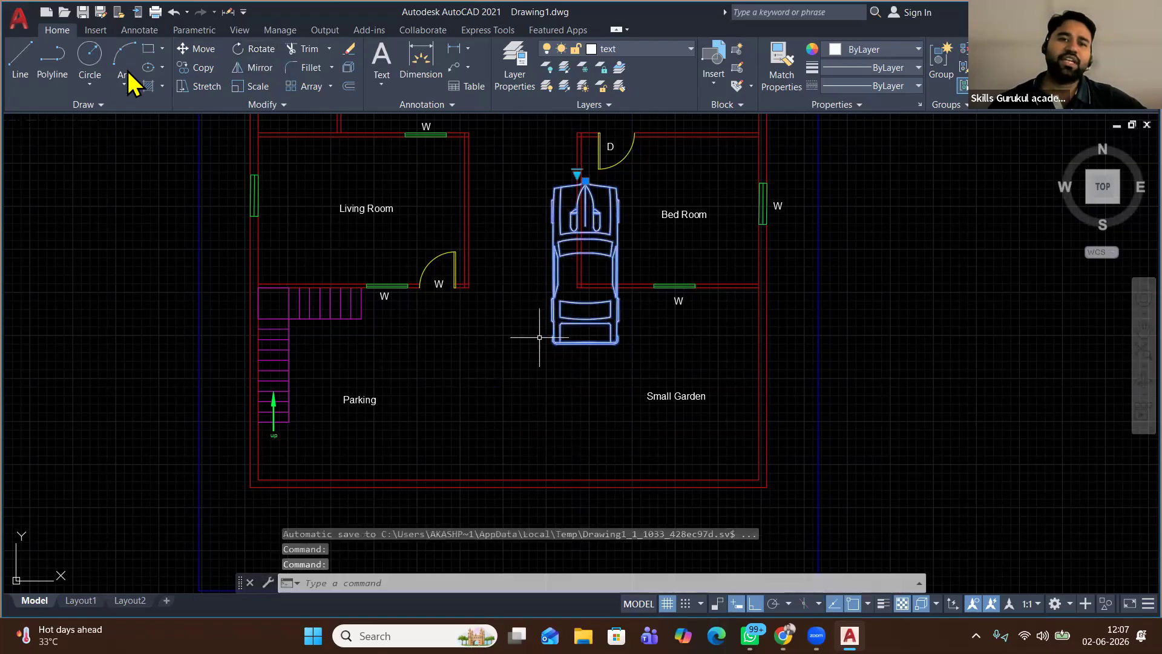
{"action": "left_click", "coordinate": [199, 49]}
{"action": "left_click", "coordinate": [556, 338]}
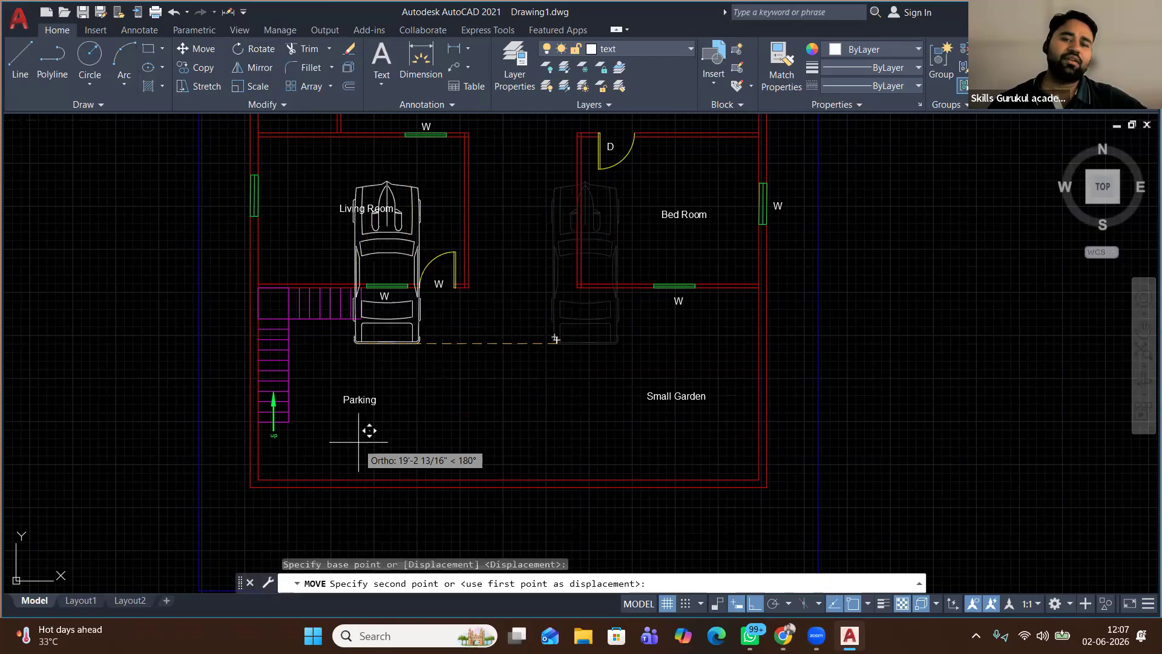
{"action": "key", "text": "F8"}
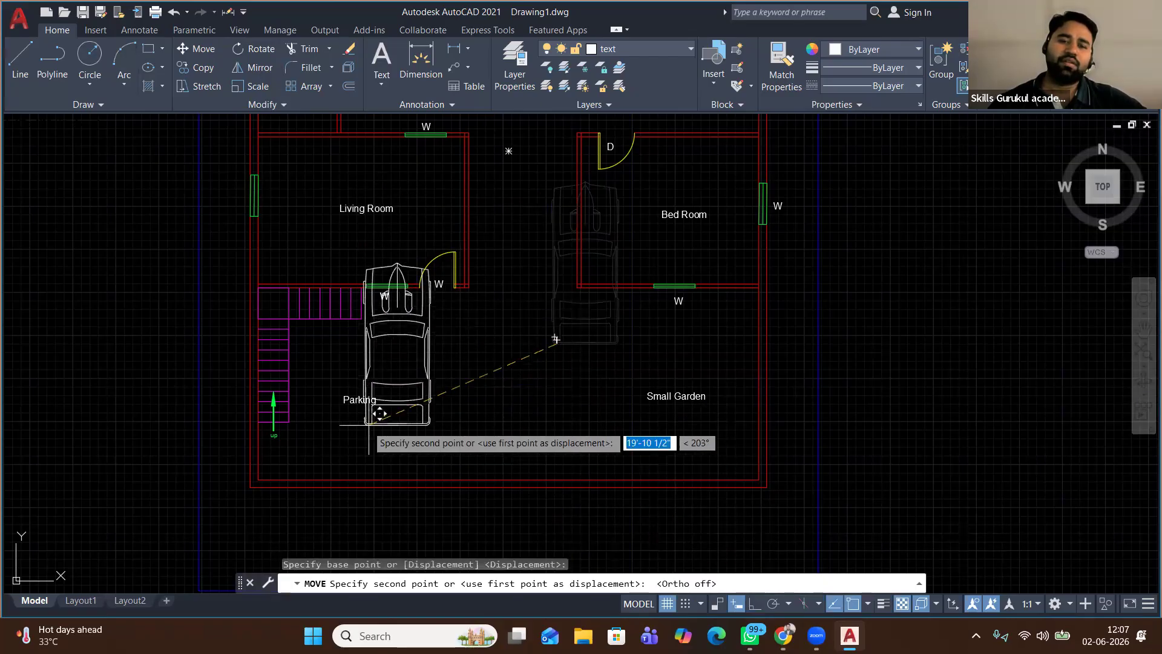
{"action": "left_click", "coordinate": [374, 464]}
Scale the car by 0.8 from its rear
{"action": "left_click", "coordinate": [480, 385]}
{"action": "left_click", "coordinate": [404, 437]}
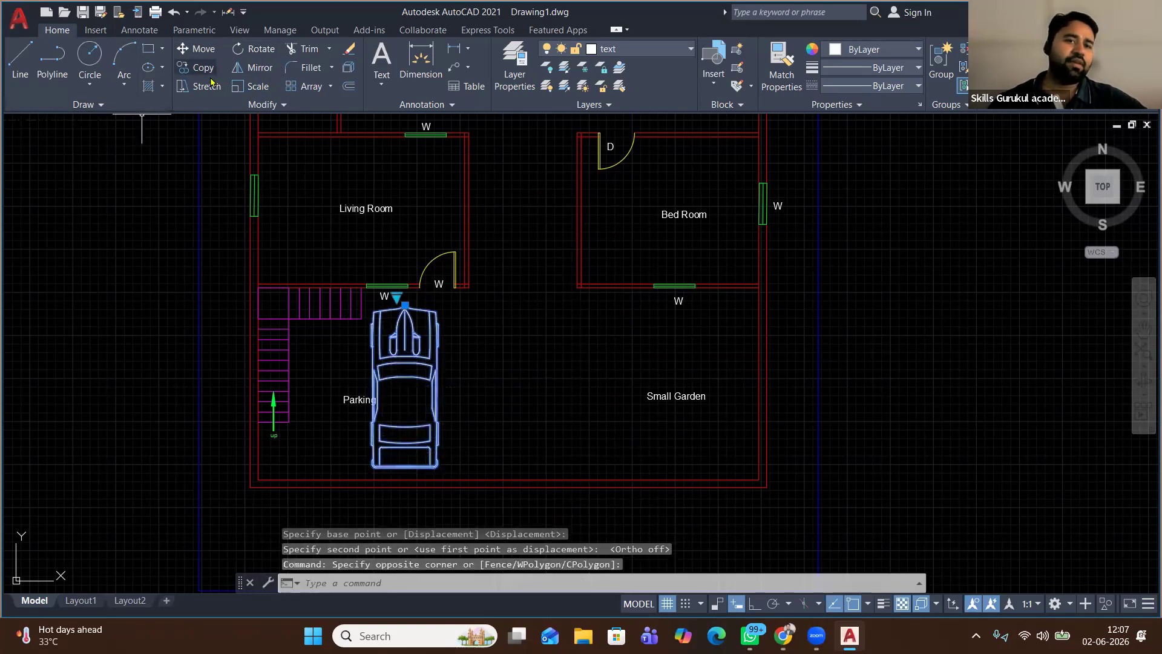
{"action": "left_click", "coordinate": [249, 86]}
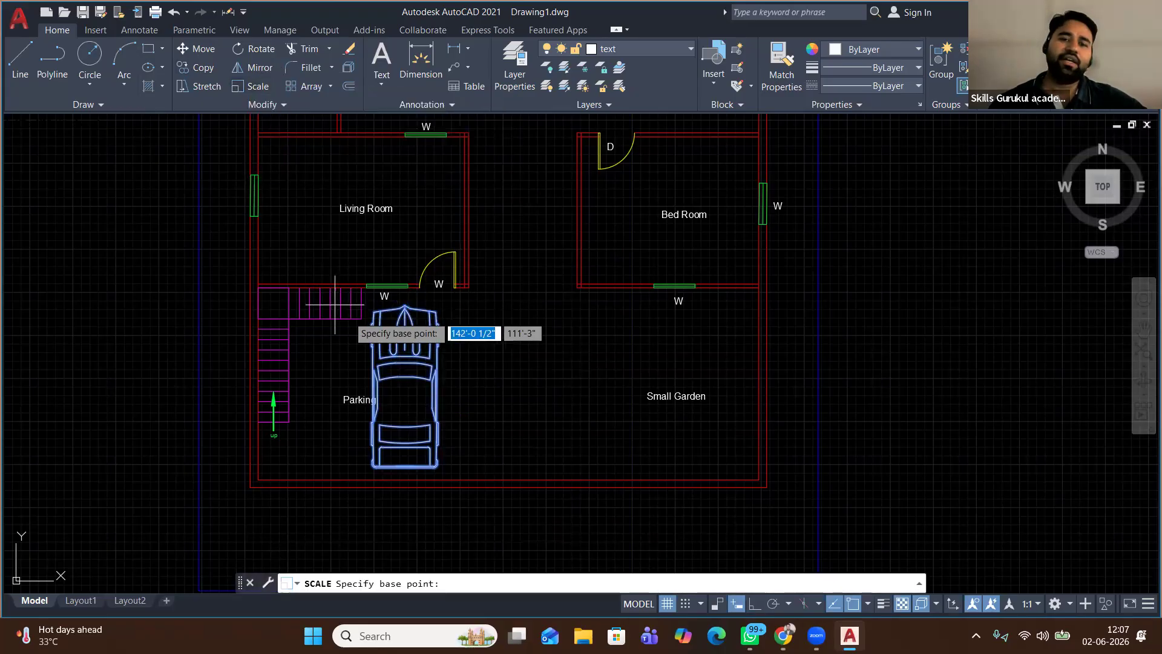
{"action": "left_click", "coordinate": [408, 434]}
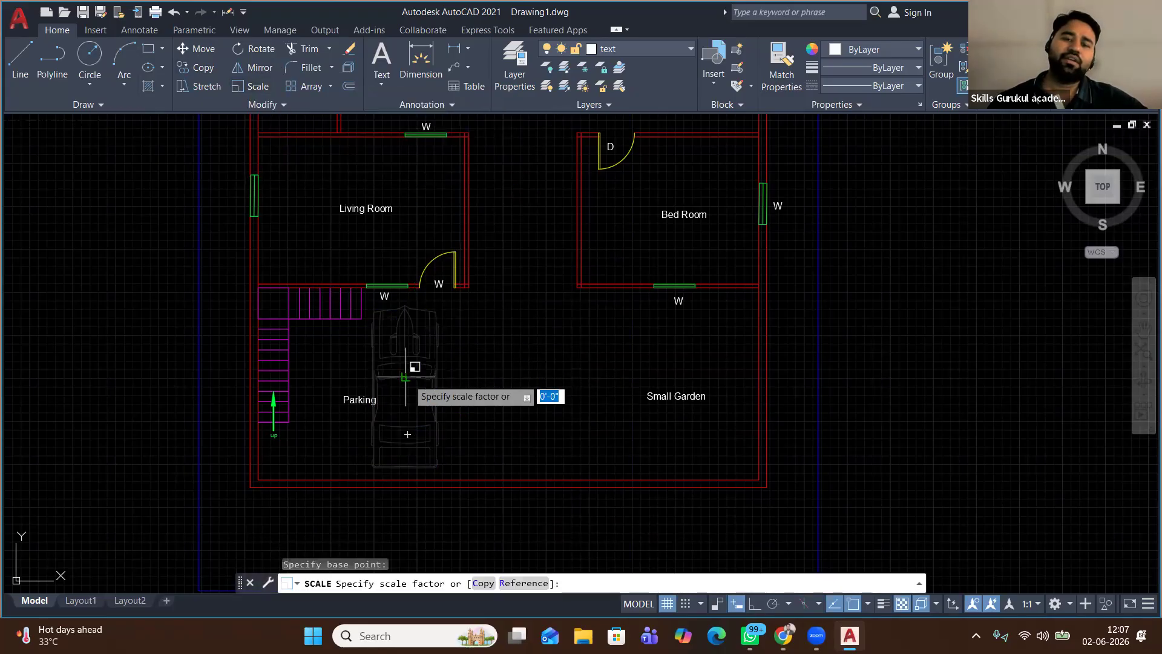
{"action": "type", "text": "0."}
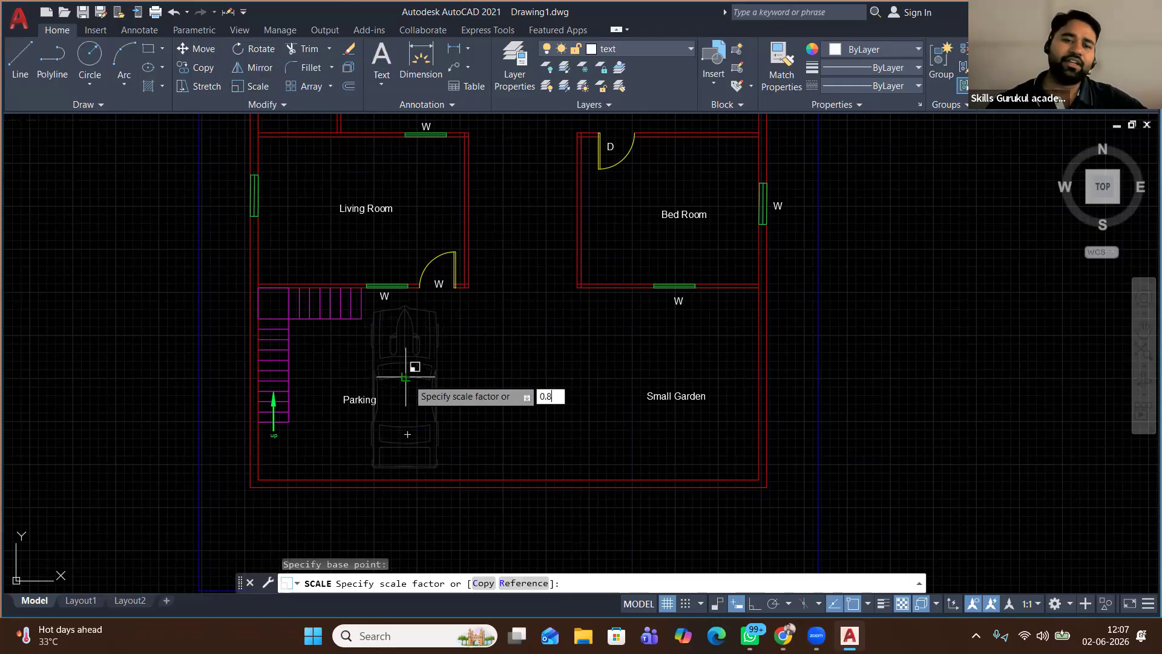
{"action": "type", "text": "8"}
{"action": "key", "text": "Return"}
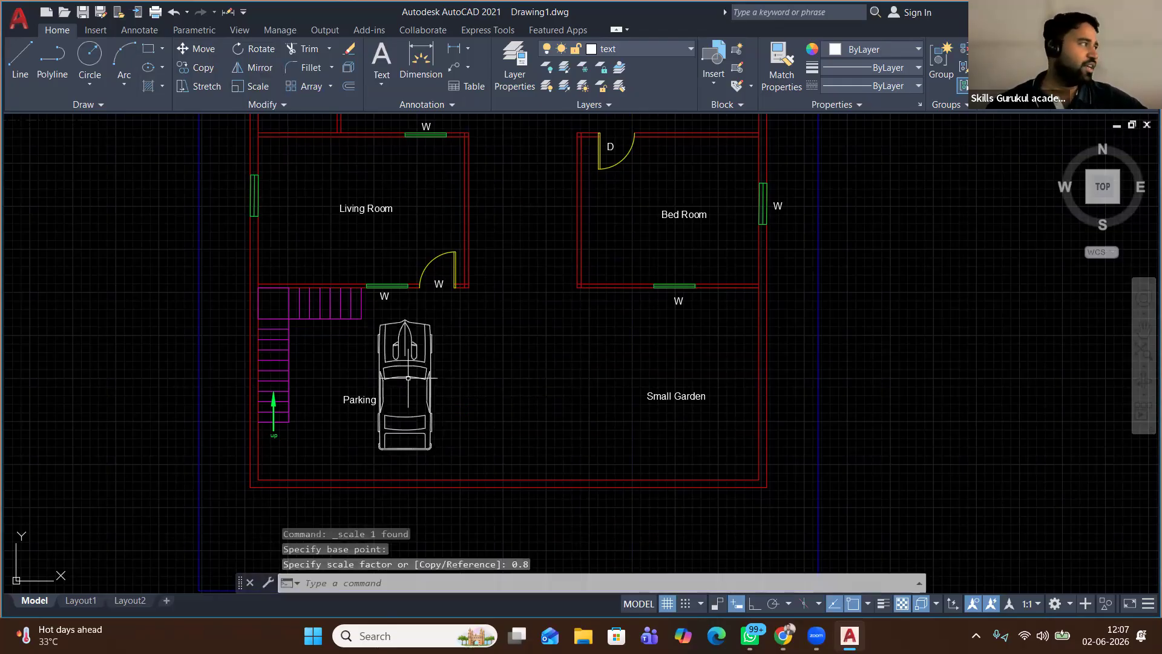
Move the Parking label left beside the staircase
{"action": "scroll", "coordinate": [370, 436], "scroll_direction": "up", "scroll_amount": 4}
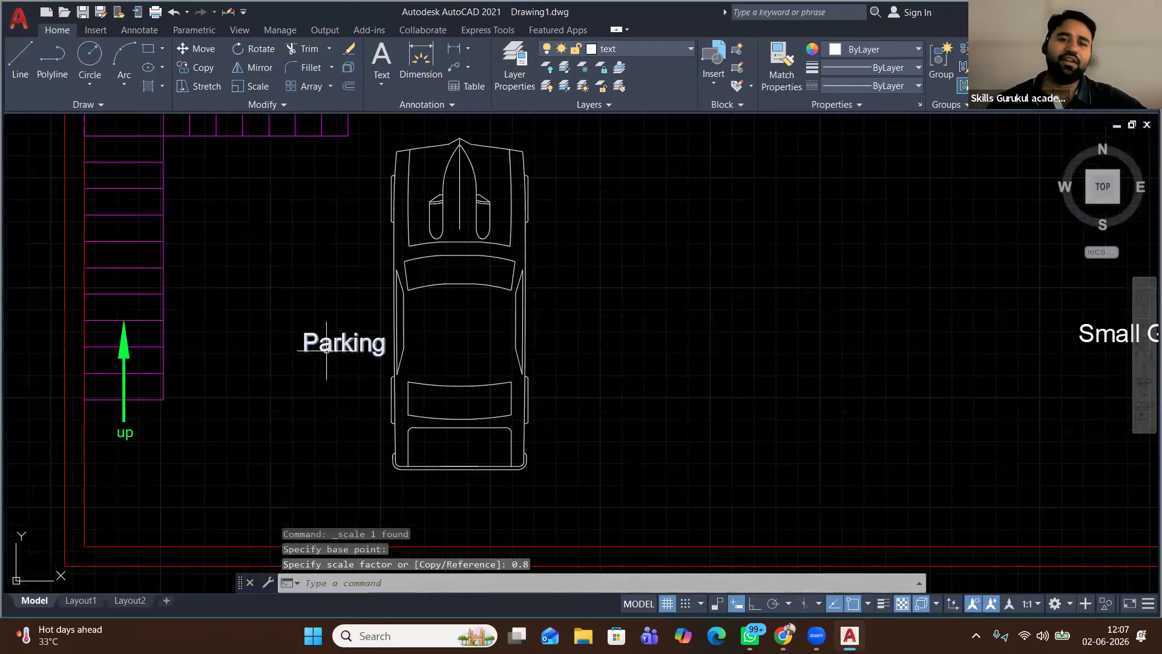
{"action": "left_click", "coordinate": [352, 302]}
{"action": "left_click", "coordinate": [327, 357]}
{"action": "left_click", "coordinate": [200, 48]}
{"action": "left_click", "coordinate": [333, 336]}
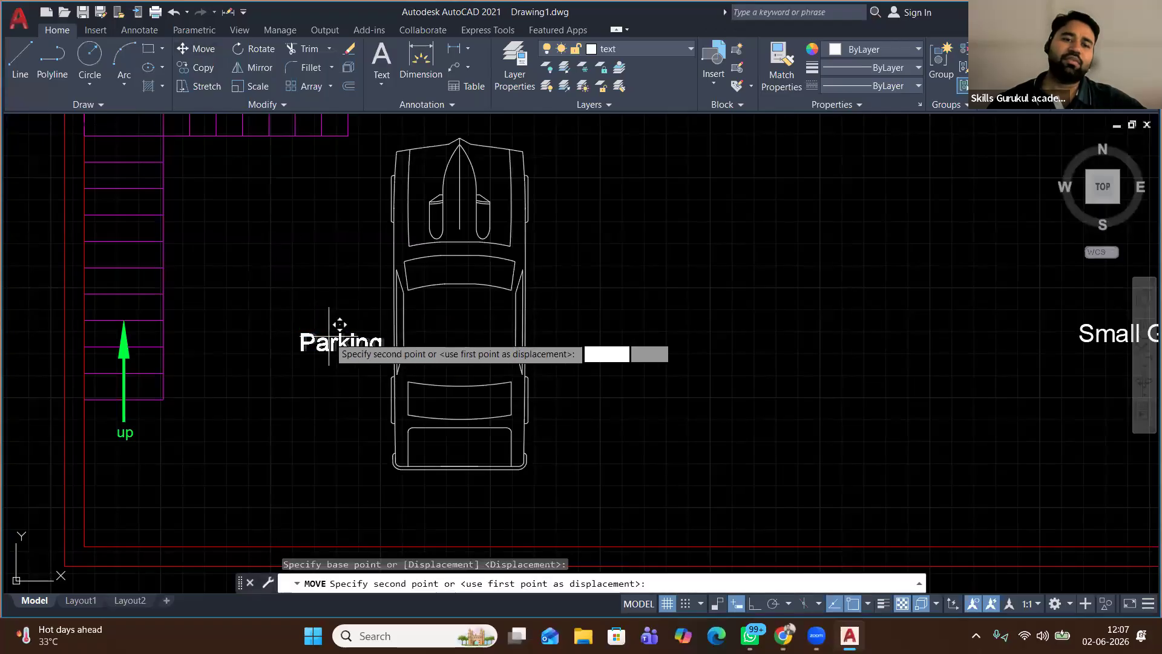
{"action": "left_click", "coordinate": [235, 339]}
{"action": "scroll", "coordinate": [401, 280], "scroll_direction": "down", "scroll_amount": 2}
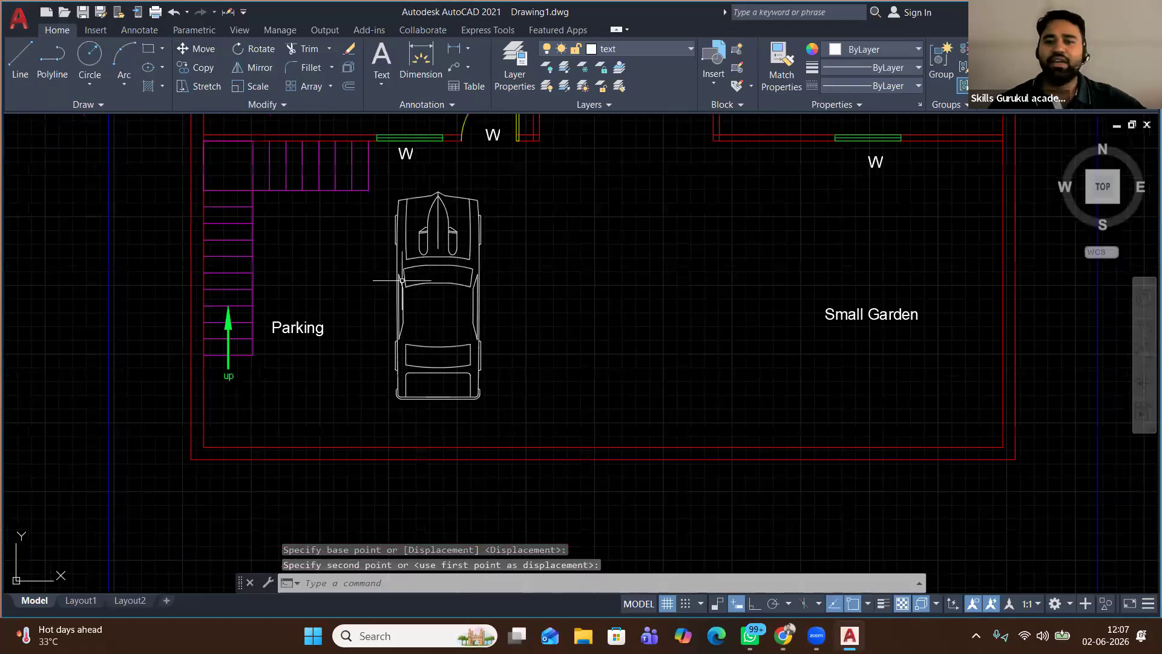
{"action": "scroll", "coordinate": [402, 280], "scroll_direction": "down", "scroll_amount": 2}
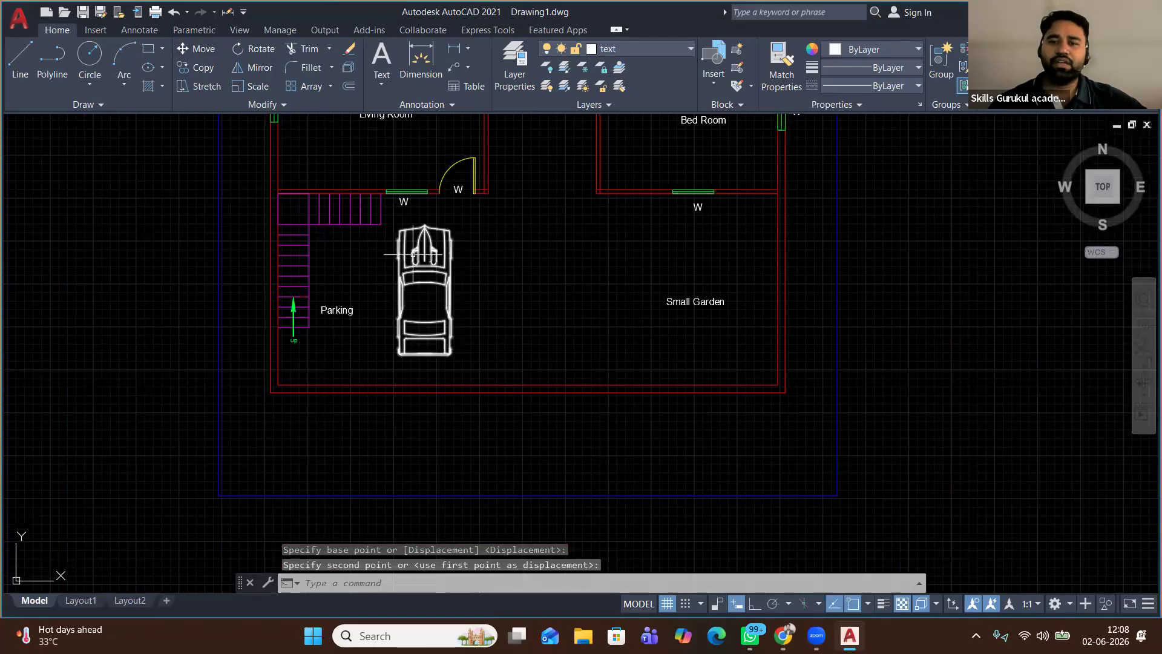
{"action": "scroll", "coordinate": [413, 254], "scroll_direction": "down", "scroll_amount": 2}
{"action": "scroll", "coordinate": [602, 234], "scroll_direction": "up", "scroll_amount": 4}
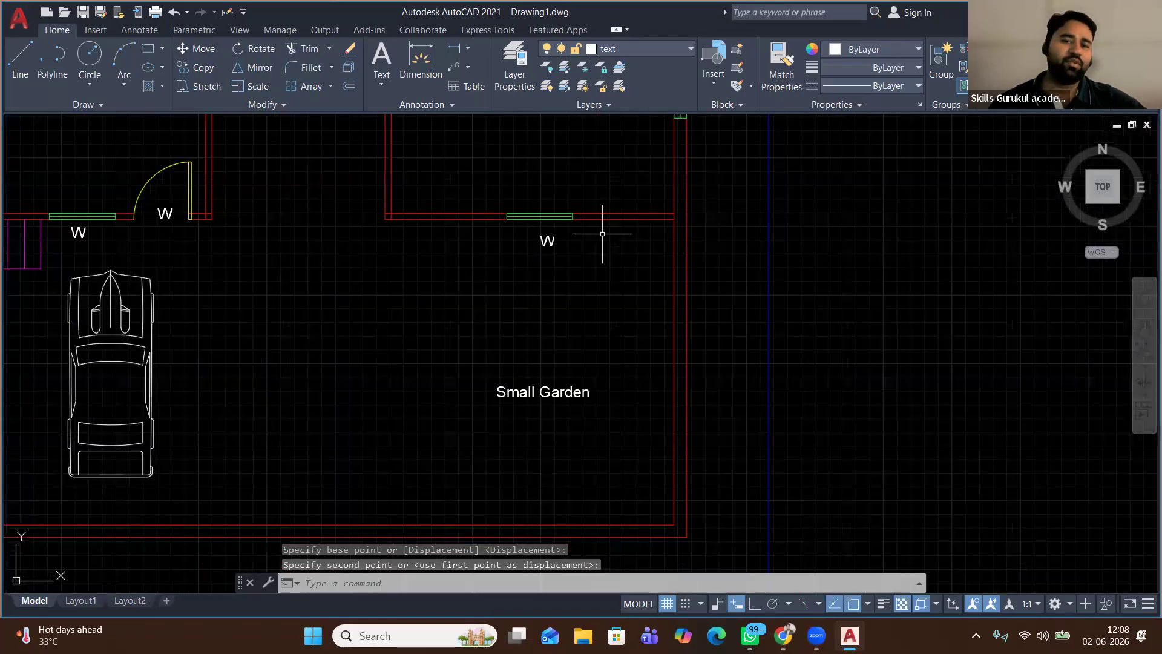
{"action": "scroll", "coordinate": [542, 275], "scroll_direction": "down", "scroll_amount": 2}
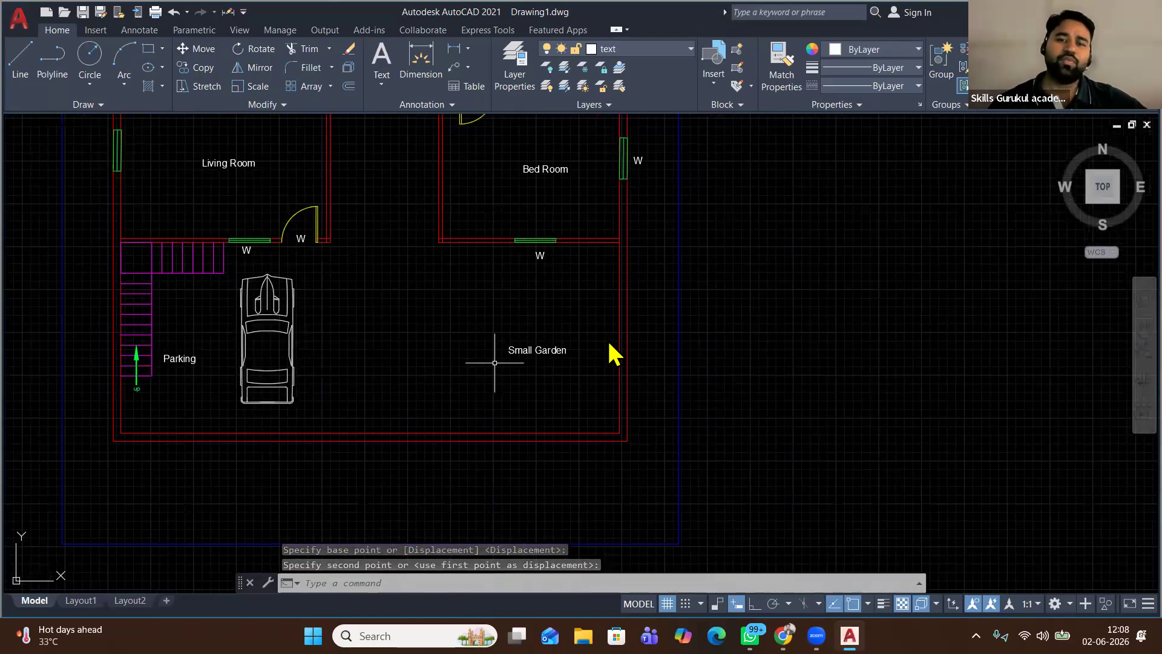
{"action": "scroll", "coordinate": [494, 345], "scroll_direction": "down", "scroll_amount": 3}
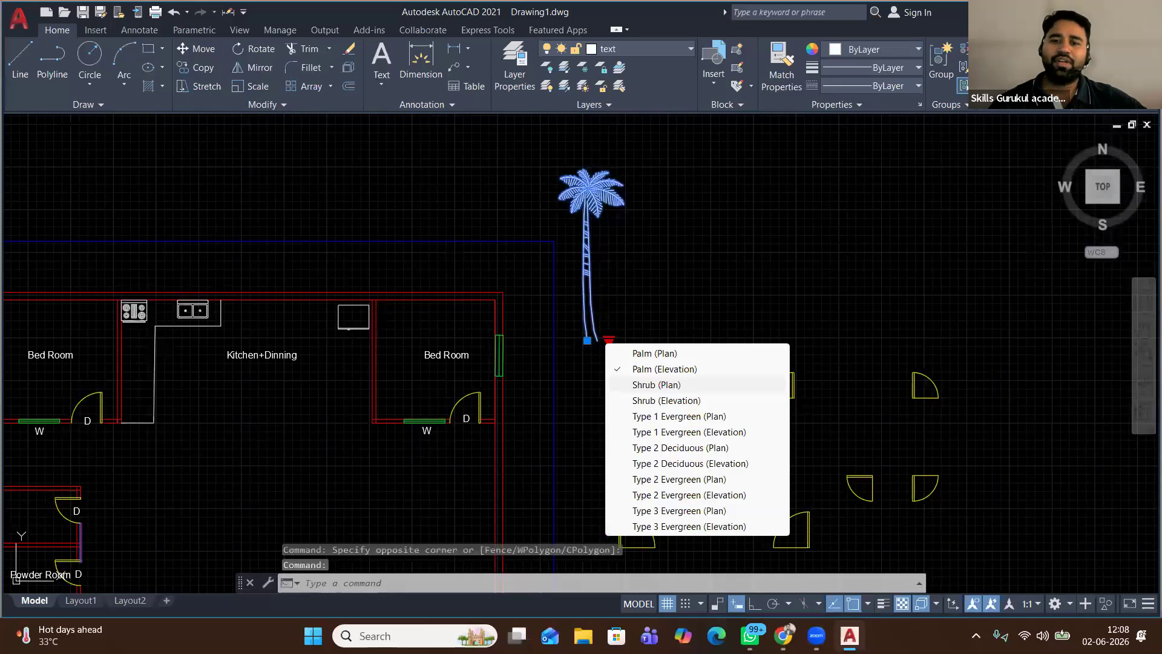
Try the tree's Type 1 Evergreen (Plan) and (Elevation) styles, then erase the tree
{"action": "left_click", "coordinate": [666, 416]}
{"action": "left_click", "coordinate": [609, 341]}
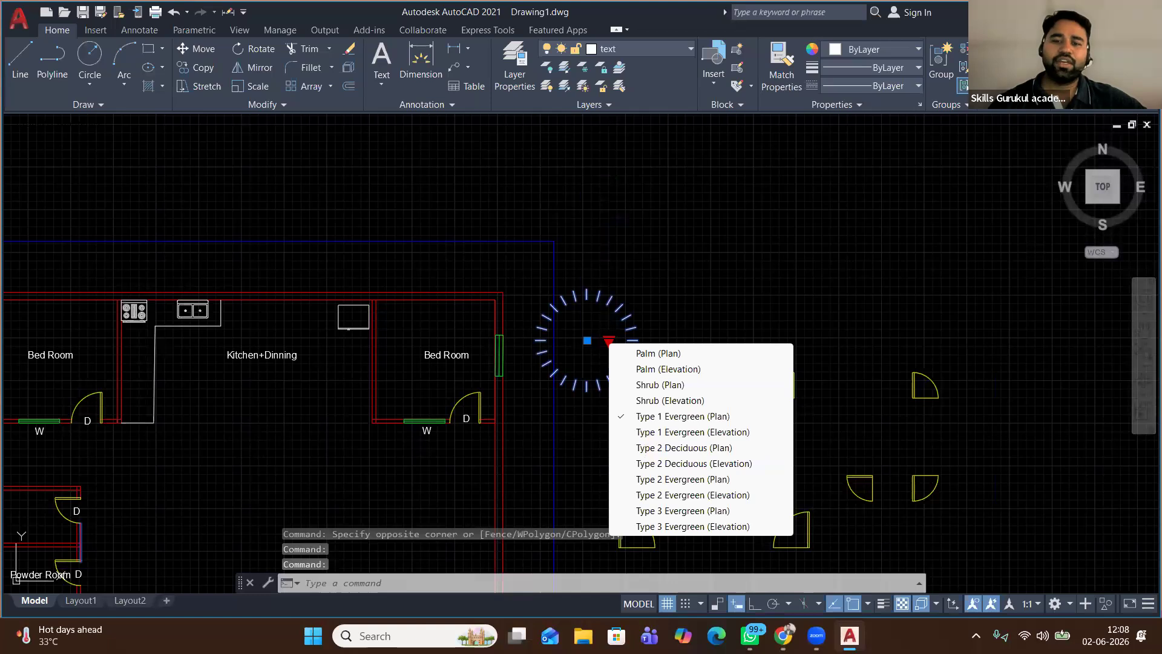
{"action": "left_click", "coordinate": [692, 431]}
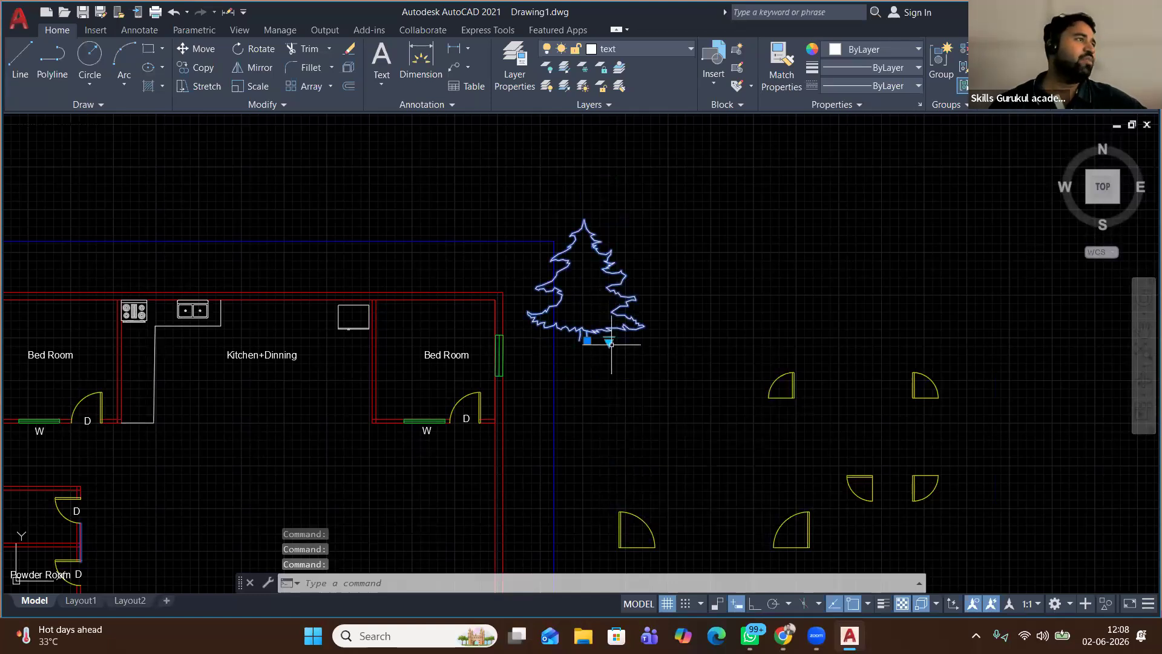
{"action": "right_click", "coordinate": [726, 344]}
{"action": "left_click", "coordinate": [726, 338]}
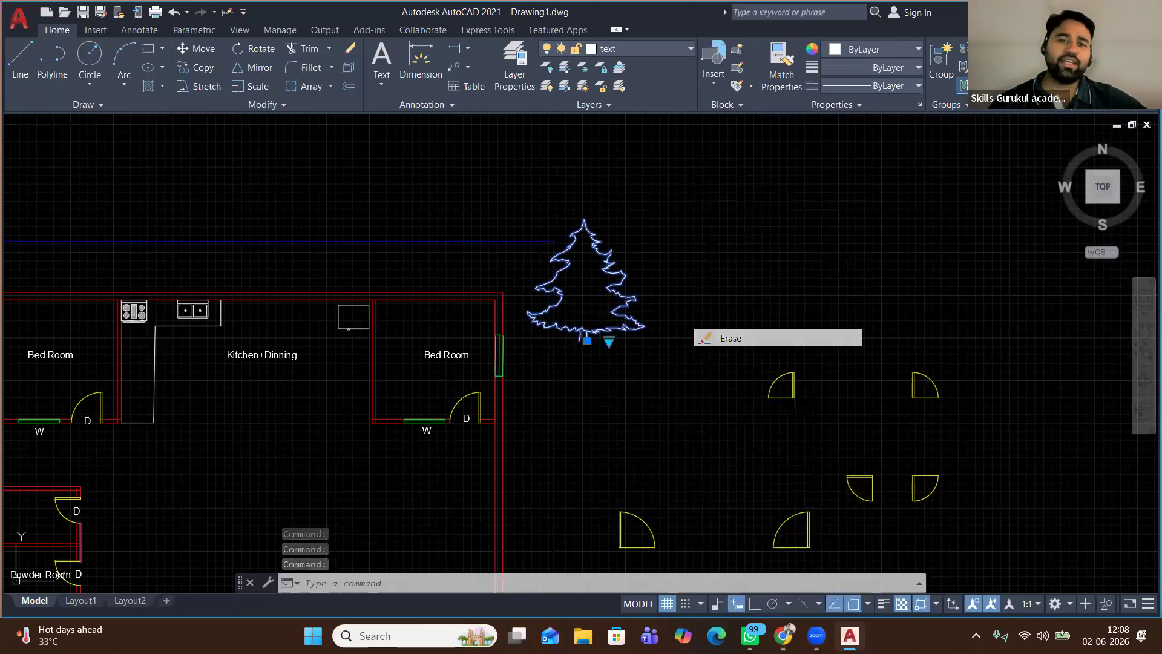
Select the kitchen stove, then zoom out to show the whole floor plan
{"action": "middle_click_drag", "start_coordinate": [313, 334], "coordinate": [529, 301]}
{"action": "scroll", "coordinate": [340, 280], "scroll_direction": "up", "scroll_amount": 3}
{"action": "left_click", "coordinate": [441, 250]}
{"action": "left_click", "coordinate": [378, 320]}
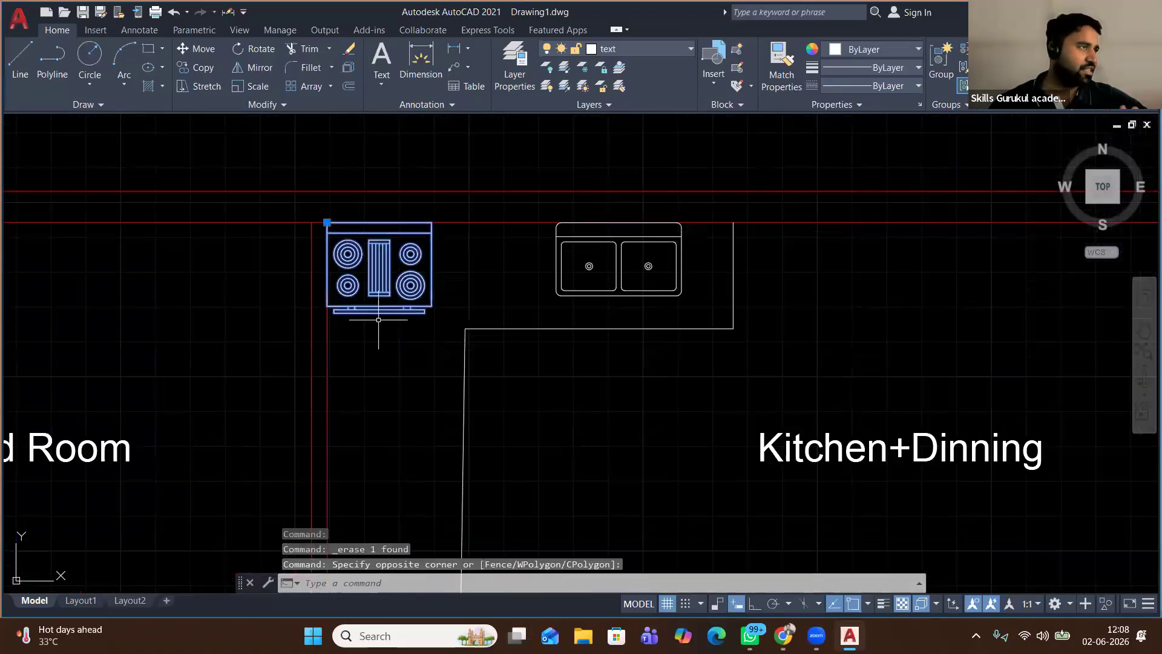
{"action": "scroll", "coordinate": [365, 271], "scroll_direction": "down", "scroll_amount": 4}
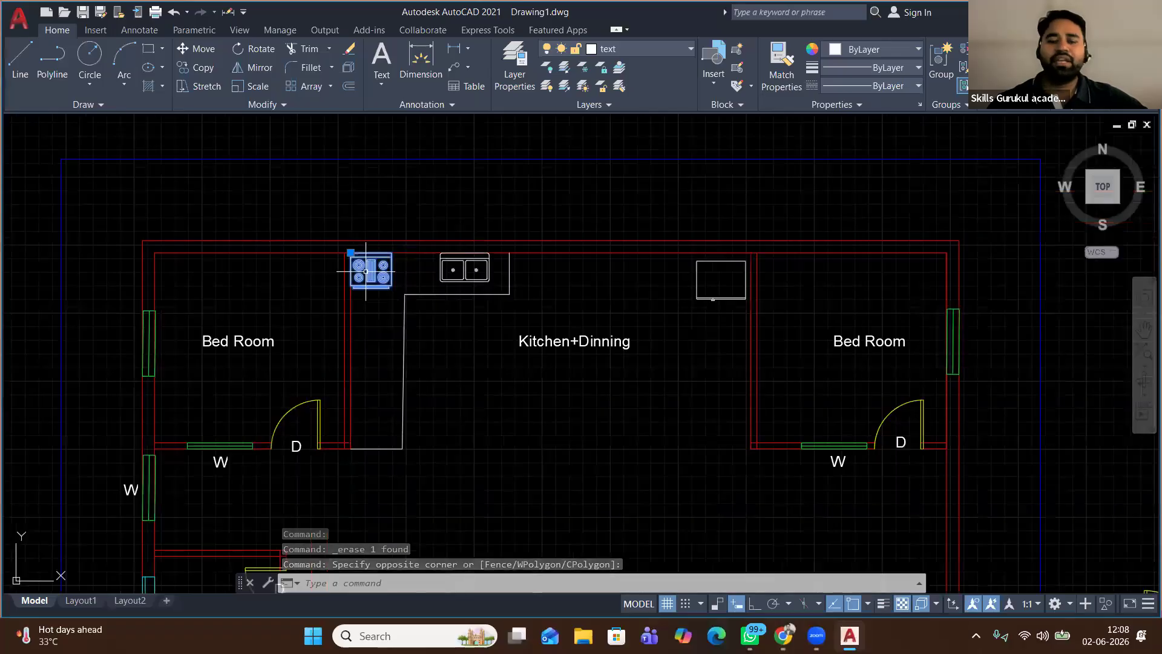
{"action": "scroll", "coordinate": [365, 271], "scroll_direction": "down", "scroll_amount": 2}
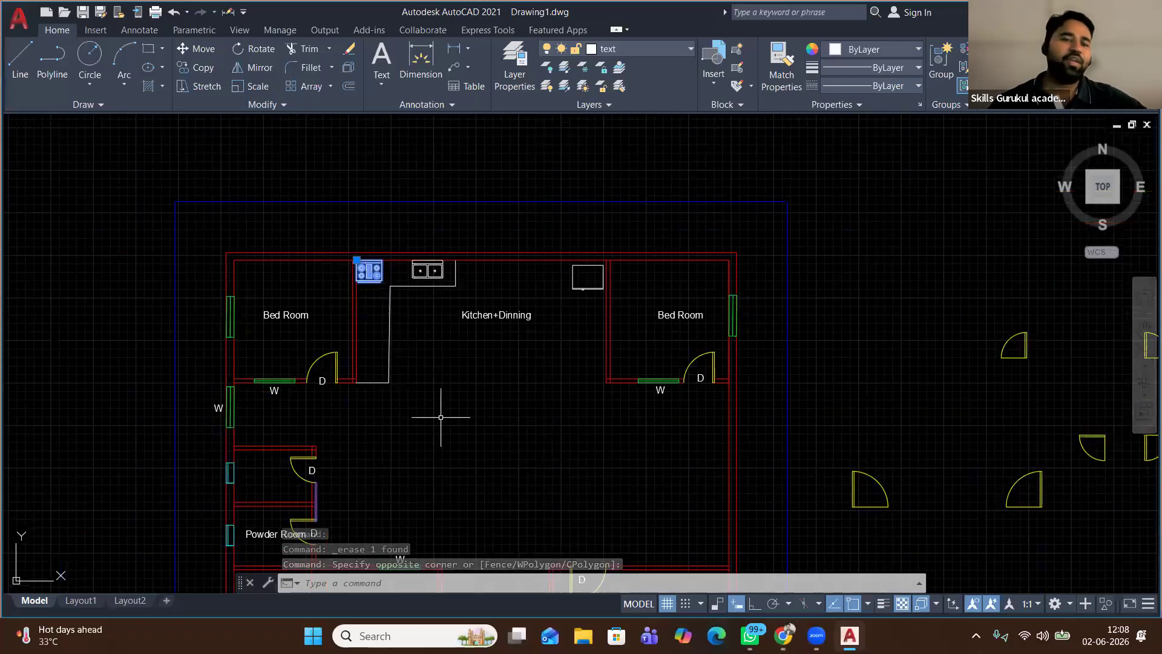
{"action": "middle_click_drag", "start_coordinate": [440, 417], "coordinate": [415, 246]}
{"action": "scroll", "coordinate": [415, 247], "scroll_direction": "down", "scroll_amount": 2}
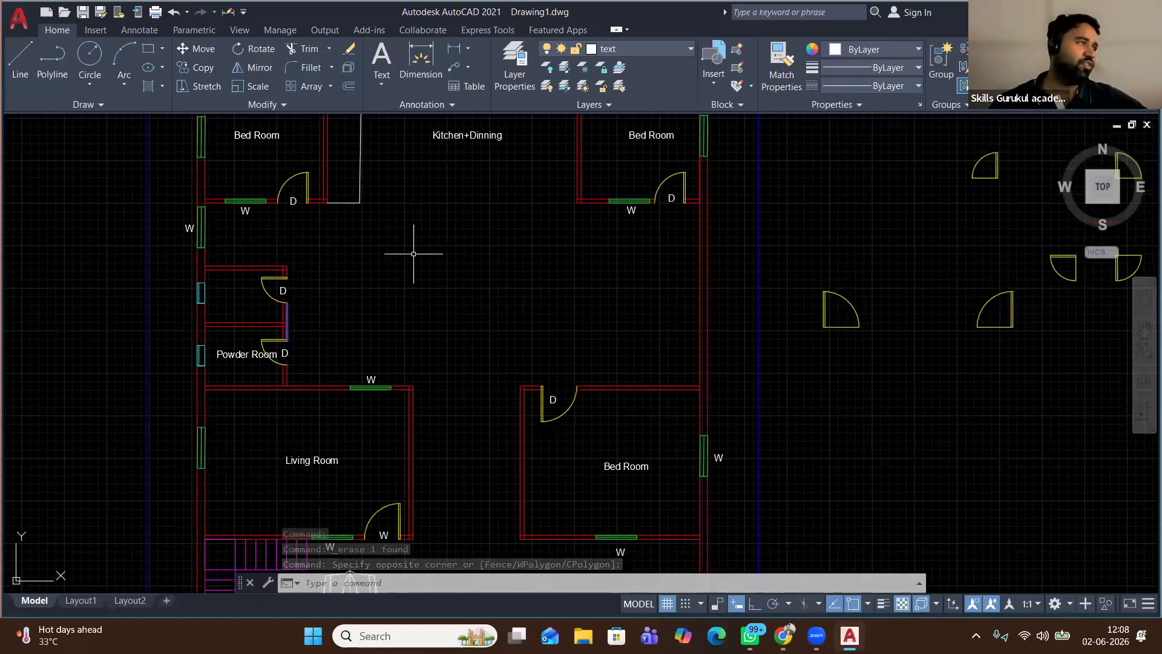
{"action": "left_click", "coordinate": [141, 30]}
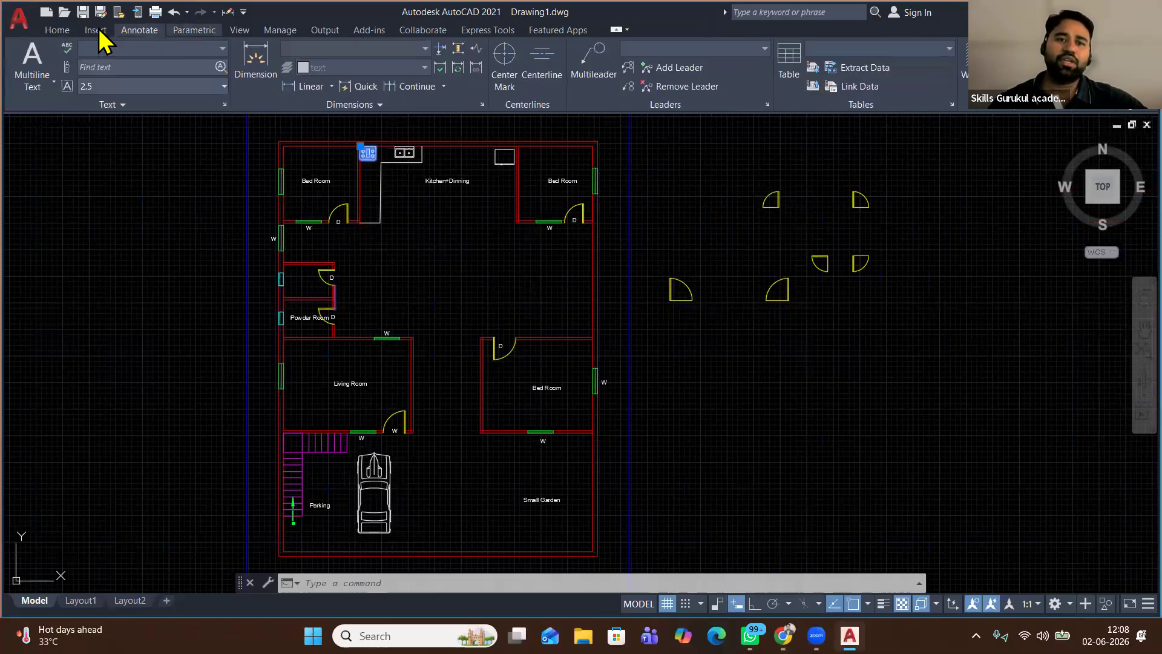
Open DesignCenter and browse to the Blocks of Sample\en-us\DesignCenter\Home - Space Planner.dwg
{"action": "left_click", "coordinate": [241, 31]}
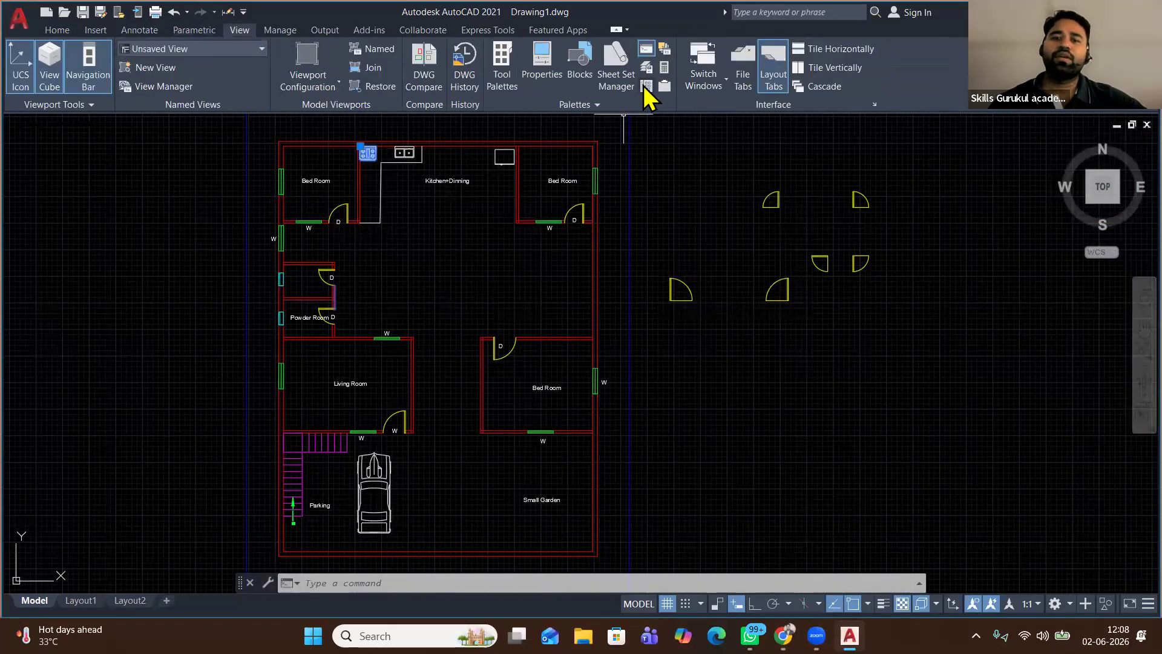
{"action": "left_click", "coordinate": [646, 86]}
{"action": "left_click", "coordinate": [617, 306]}
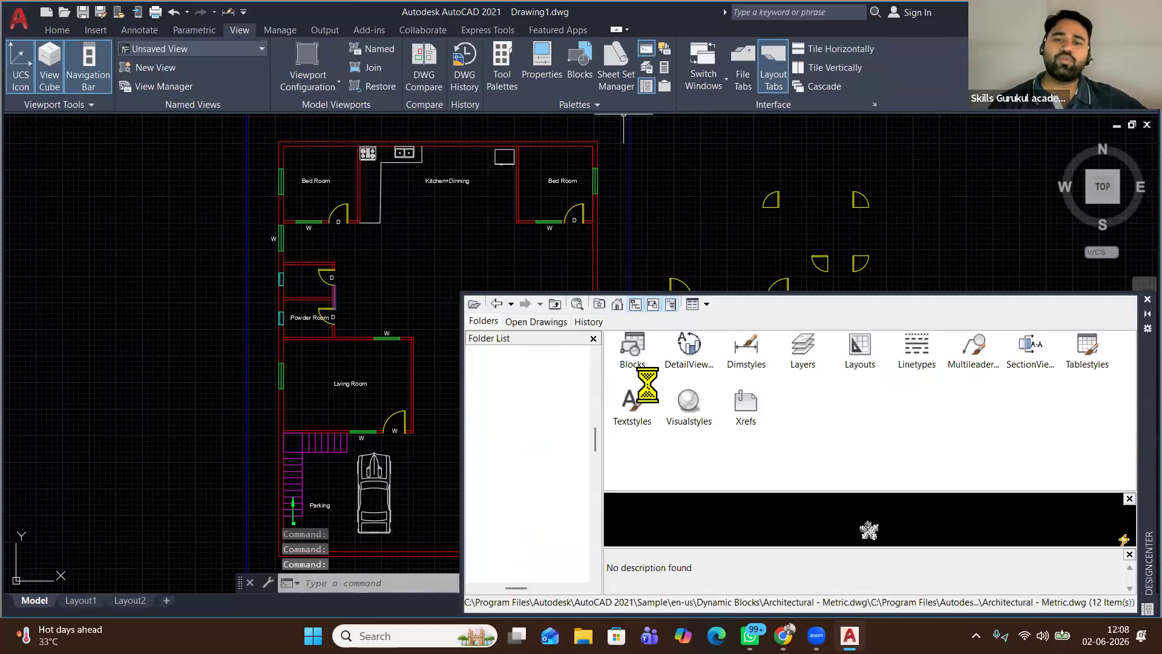
{"action": "double_click", "coordinate": [746, 348]}
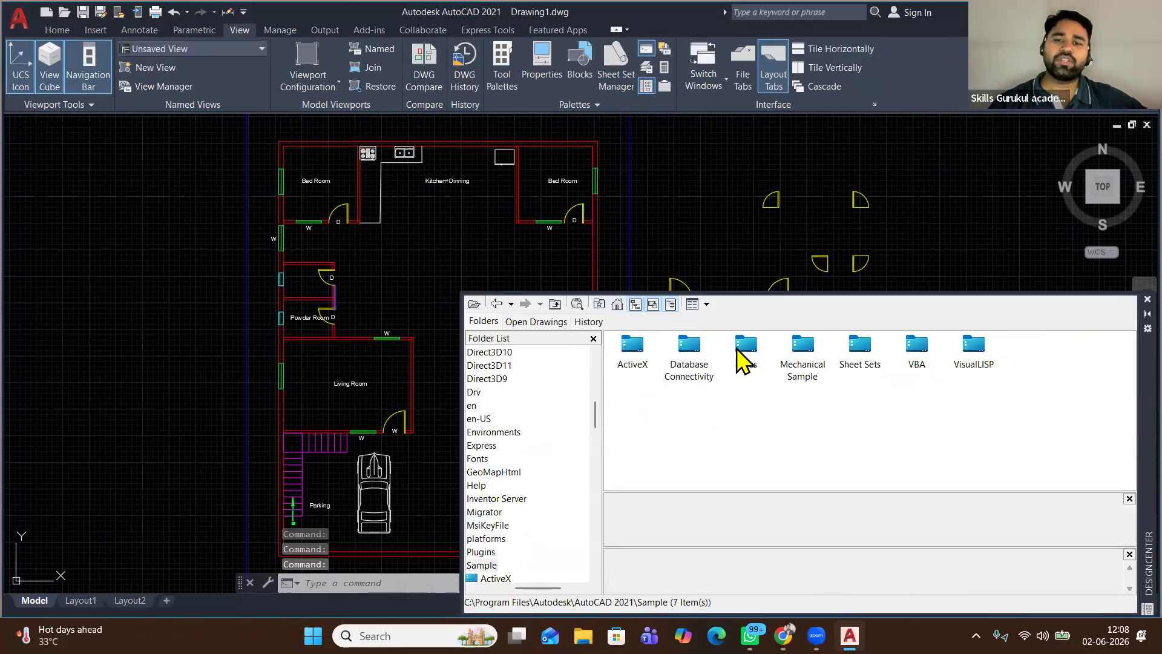
{"action": "double_click", "coordinate": [633, 346]}
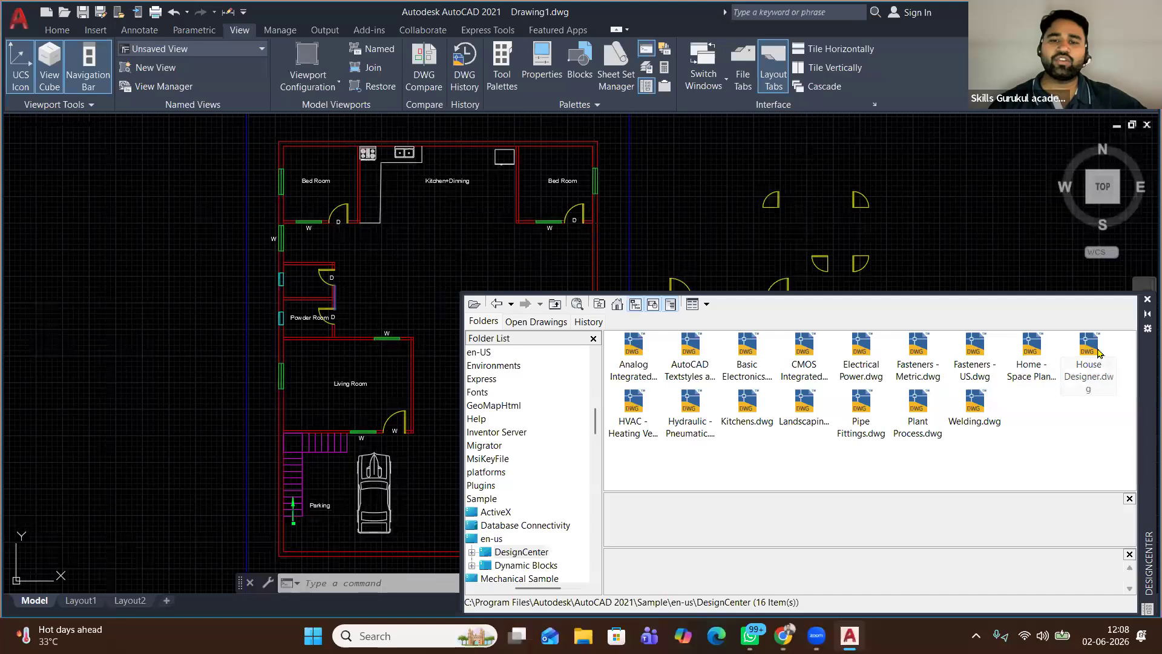
{"action": "double_click", "coordinate": [1032, 351]}
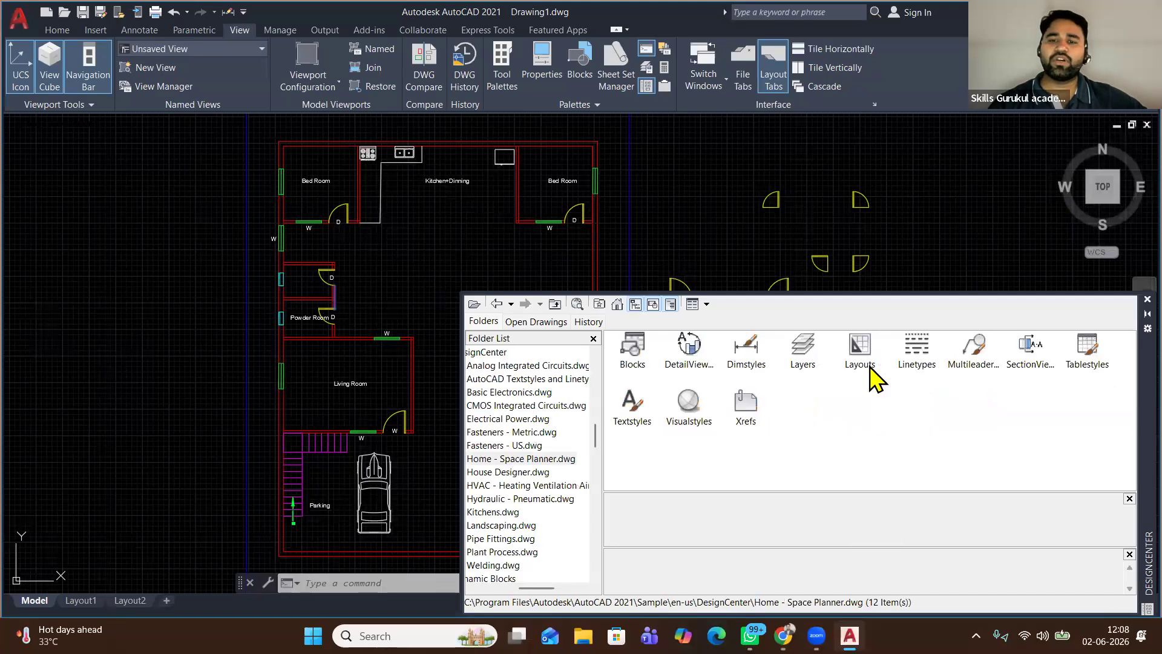
{"action": "left_click", "coordinate": [645, 350]}
{"action": "double_click", "coordinate": [645, 349]}
Drag a queen bed into the top-left Bed Room, and a sofa and table lamp into the Living Room
{"action": "left_click_drag", "start_coordinate": [635, 355], "coordinate": [295, 147]}
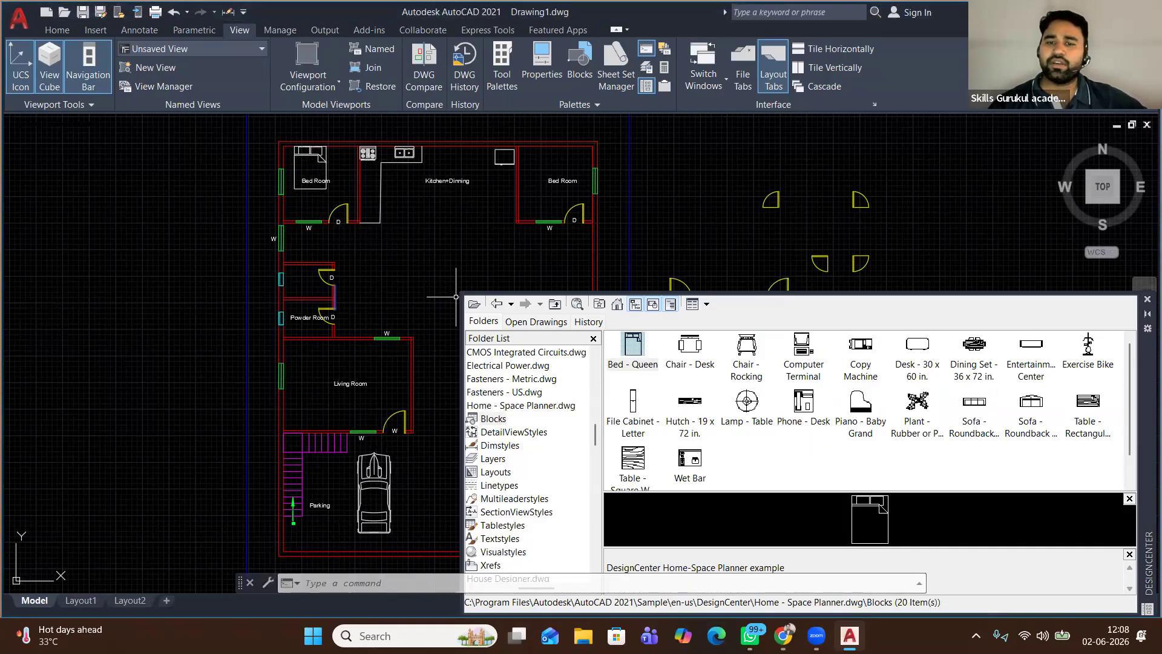
{"action": "middle_click_drag", "start_coordinate": [351, 364], "coordinate": [205, 364]}
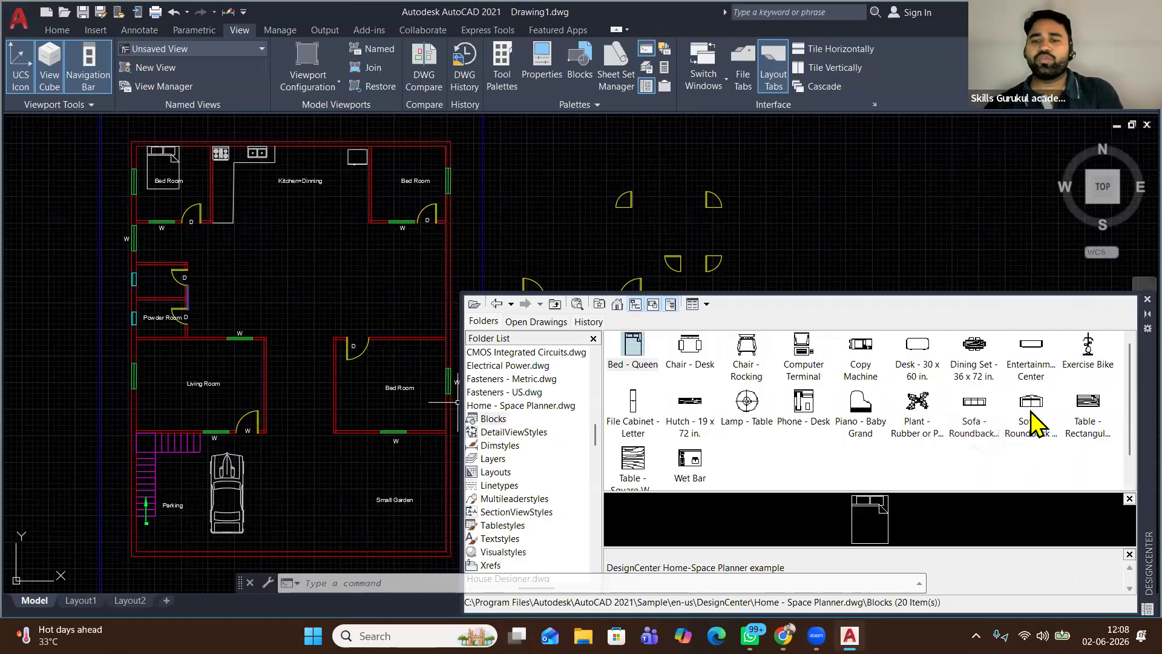
{"action": "left_click_drag", "start_coordinate": [983, 411], "coordinate": [150, 404]}
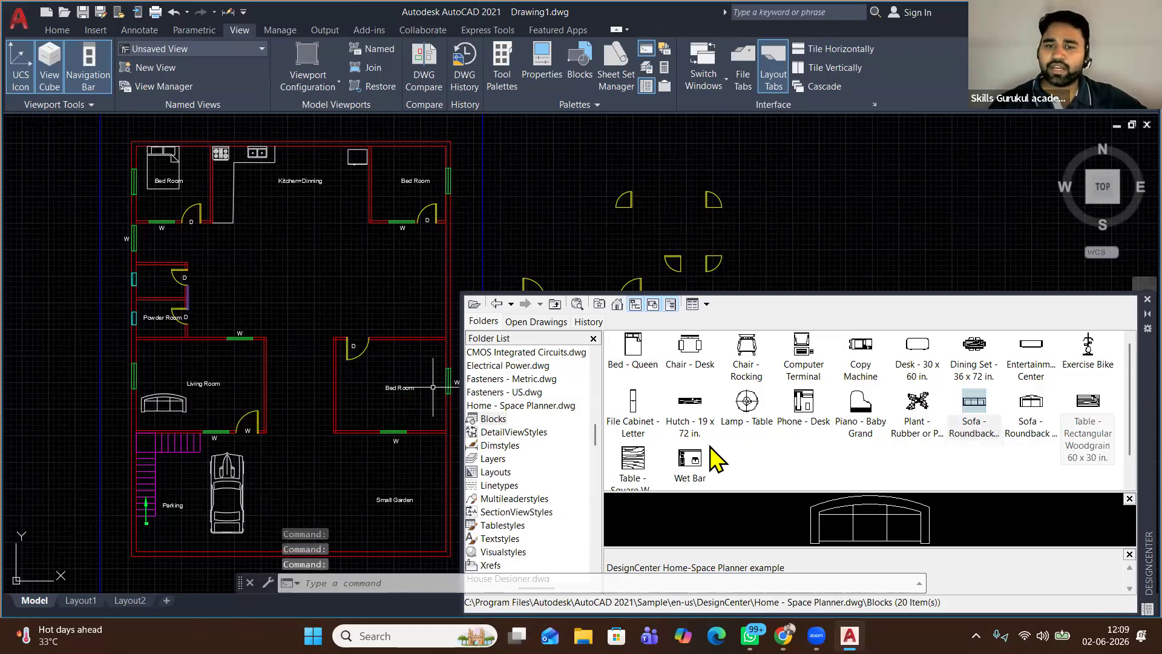
{"action": "left_click_drag", "start_coordinate": [747, 401], "coordinate": [150, 354]}
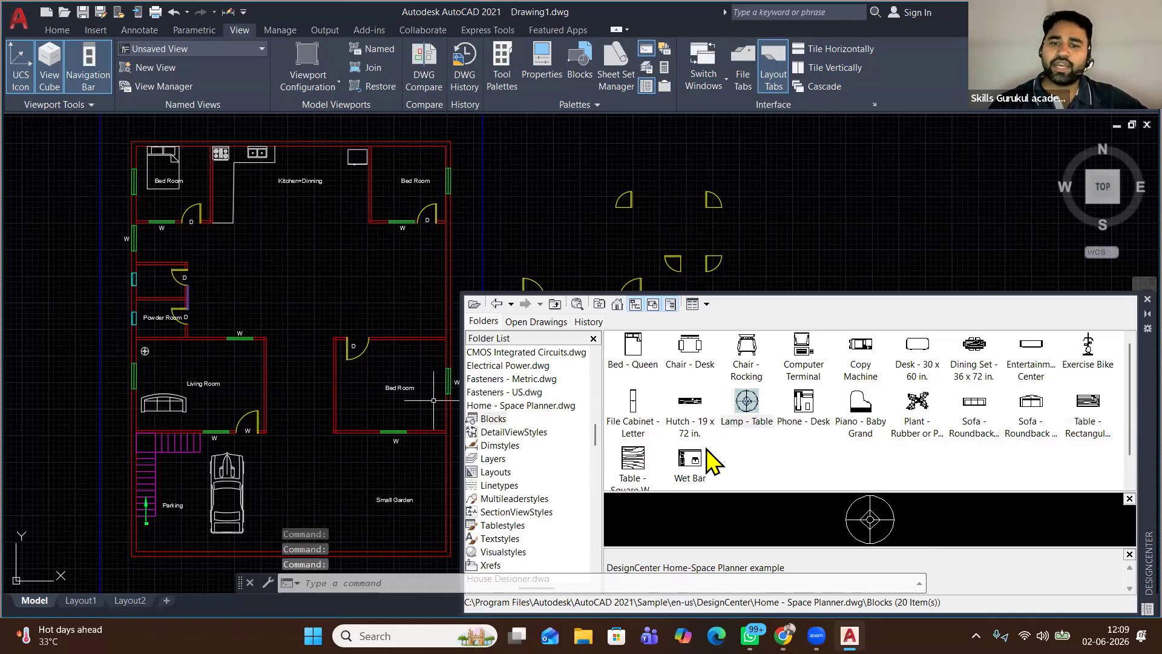
Place the Dining Set - 36 x 72 in. block in the Kitchen+Dinning area
{"action": "scroll", "coordinate": [923, 462], "scroll_direction": "down", "scroll_amount": 1}
{"action": "scroll", "coordinate": [923, 462], "scroll_direction": "up", "scroll_amount": 1}
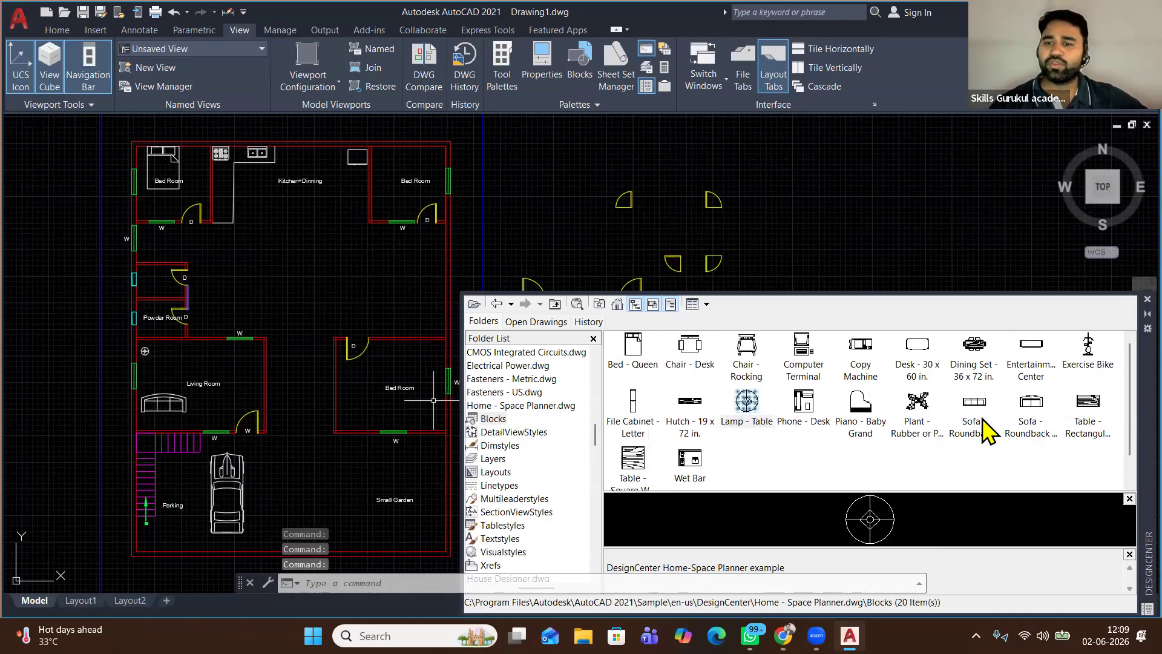
{"action": "left_click_drag", "start_coordinate": [973, 361], "coordinate": [326, 204]}
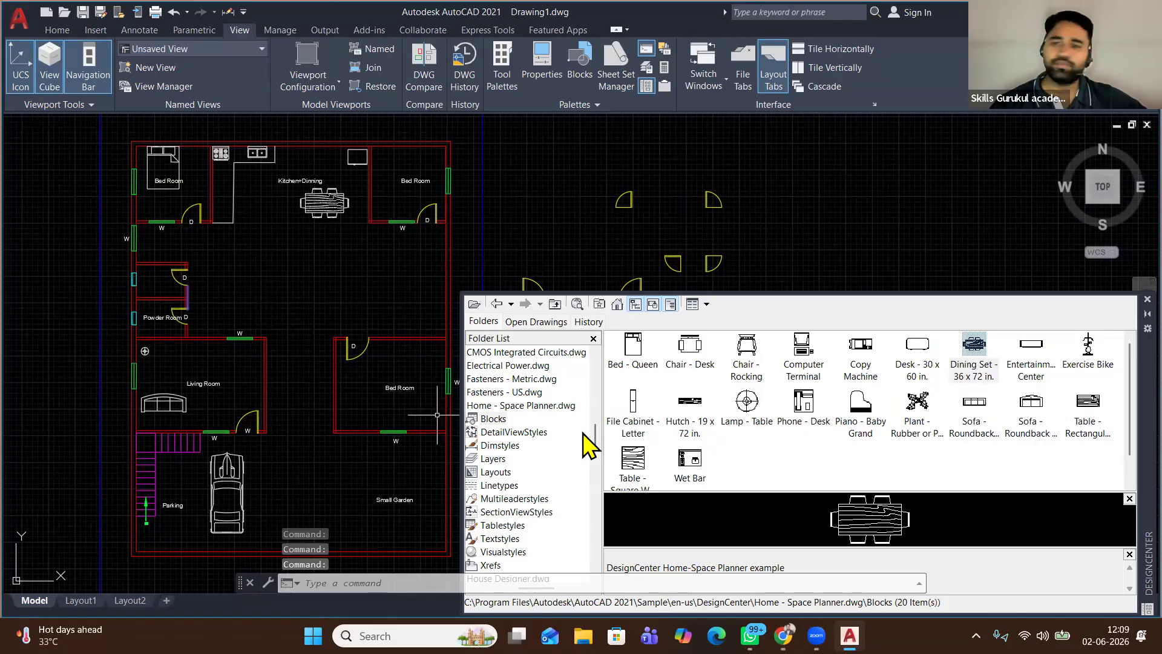
{"action": "scroll", "coordinate": [792, 418], "scroll_direction": "down", "scroll_amount": 1}
{"action": "scroll", "coordinate": [787, 420], "scroll_direction": "up", "scroll_amount": 1}
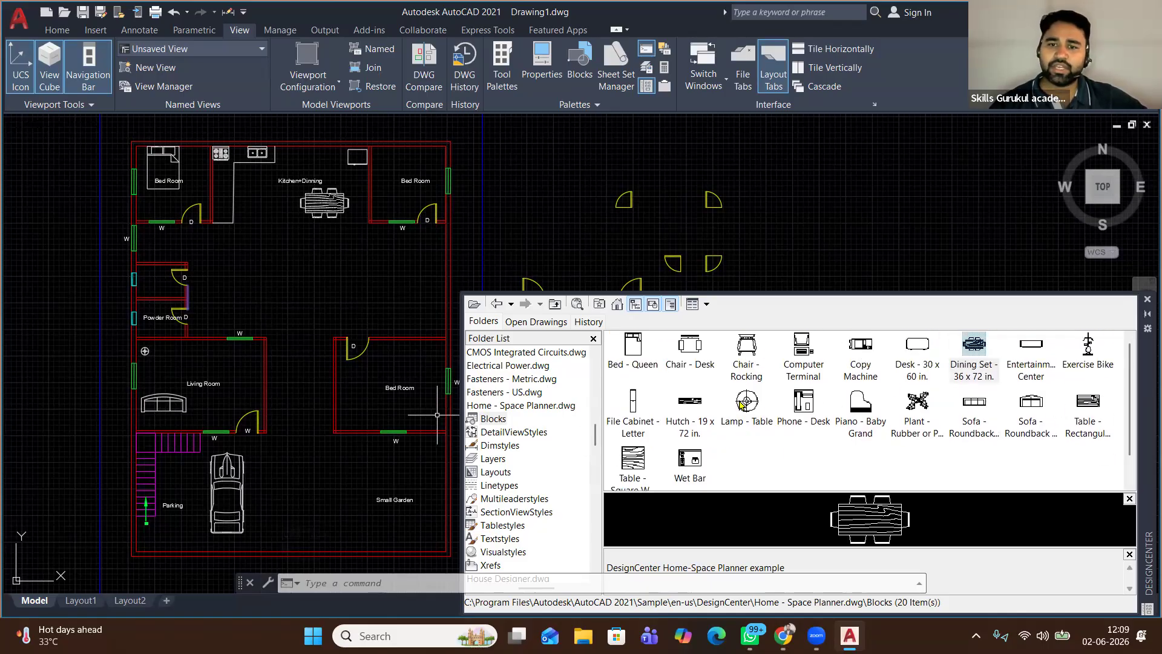
{"action": "left_click", "coordinate": [617, 304]}
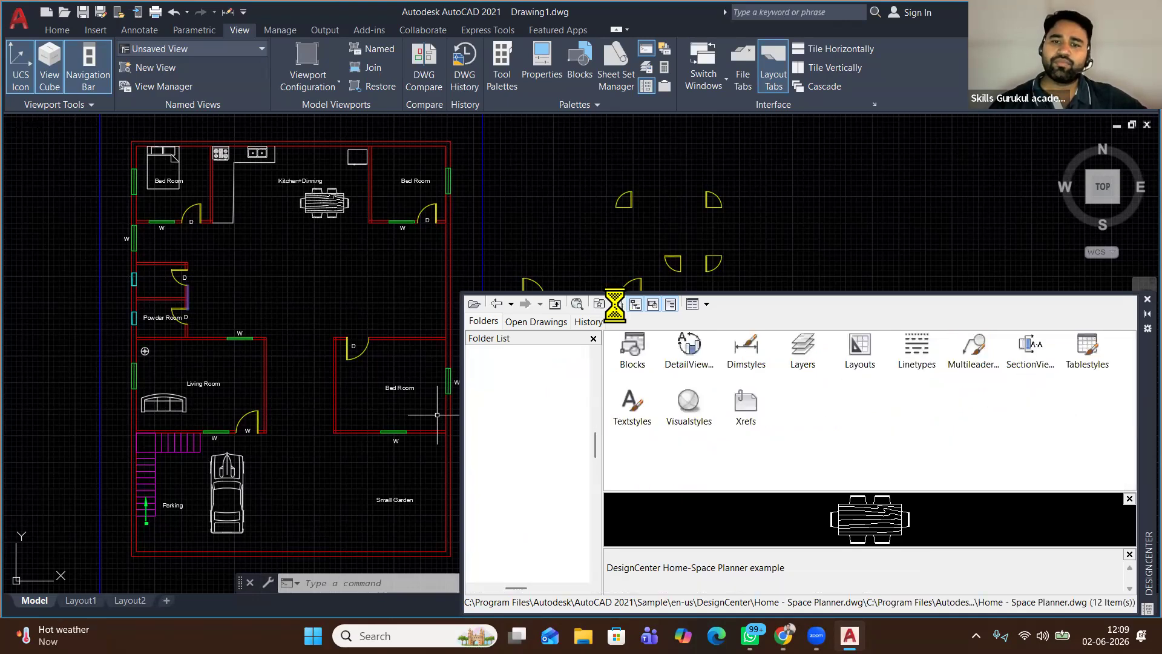
Place a Toilet - top block from House Designer.dwg in the Powder Room, then close DesignCenter
{"action": "left_click", "coordinate": [617, 304]}
{"action": "double_click", "coordinate": [760, 357]}
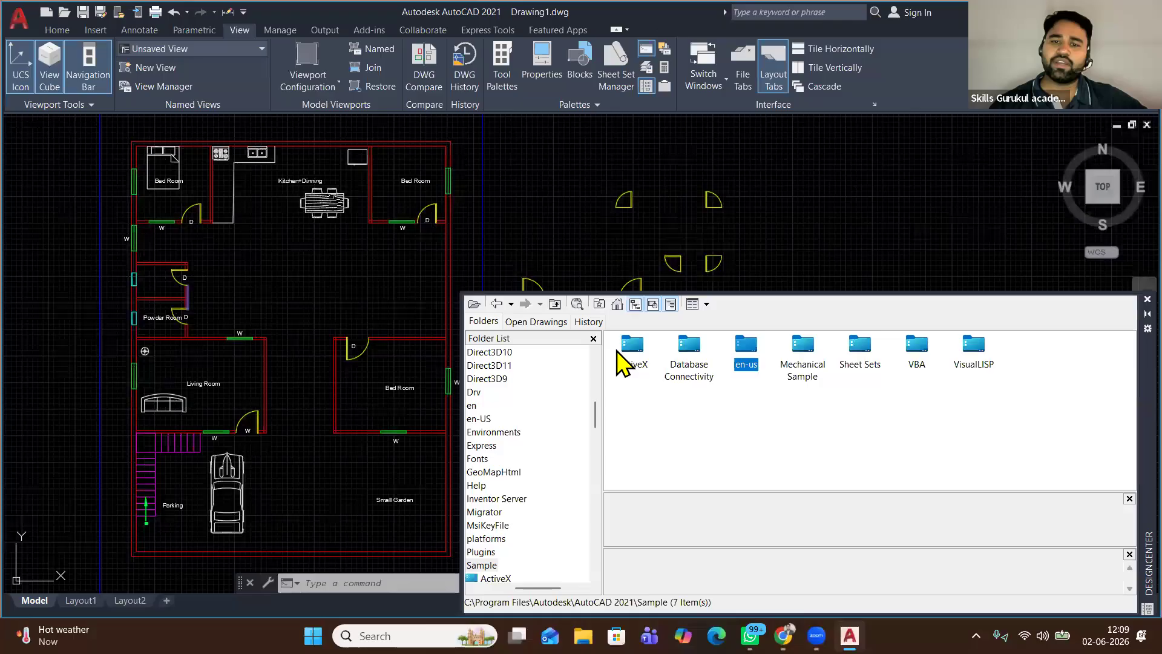
{"action": "double_click", "coordinate": [632, 354]}
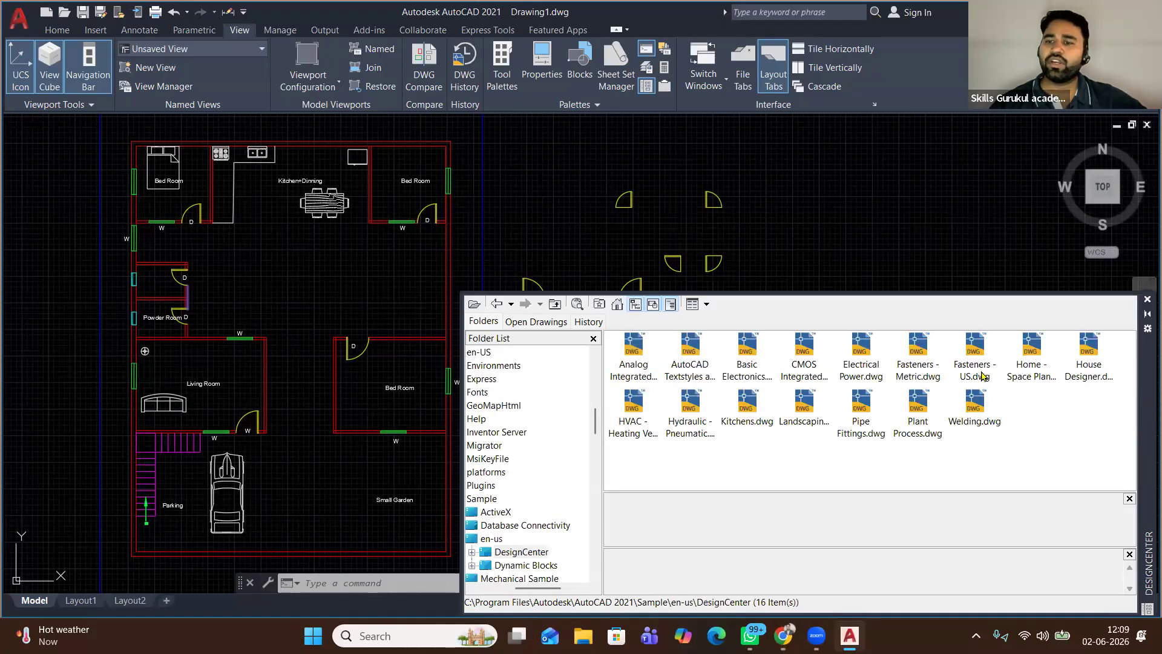
{"action": "double_click", "coordinate": [1088, 348]}
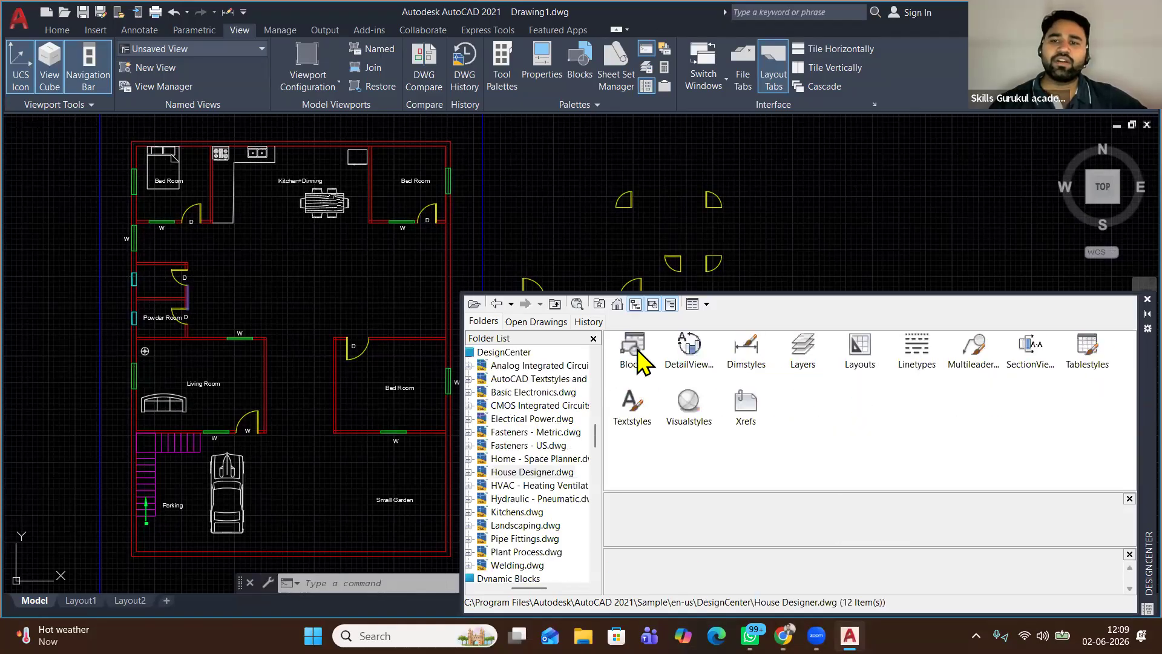
{"action": "double_click", "coordinate": [633, 346]}
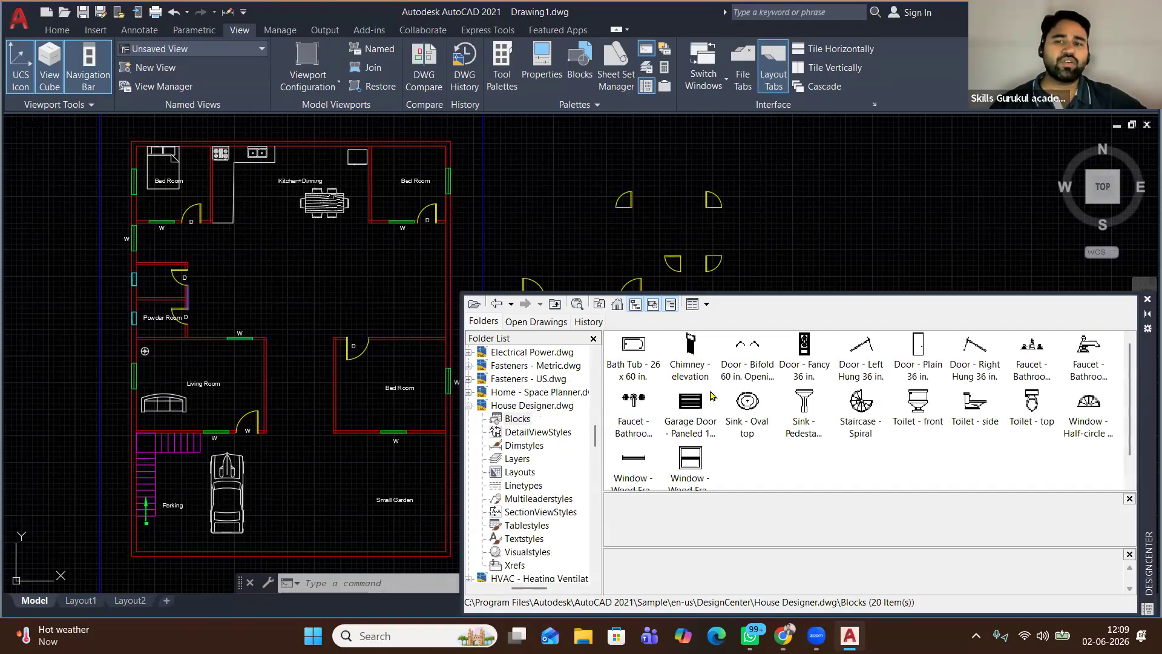
{"action": "mouse_move", "coordinate": [1035, 405]}
{"action": "left_mouse_down"}
{"action": "mouse_move", "coordinate": [332, 322]}
{"action": "mouse_move", "coordinate": [147, 275]}
{"action": "left_mouse_up"}
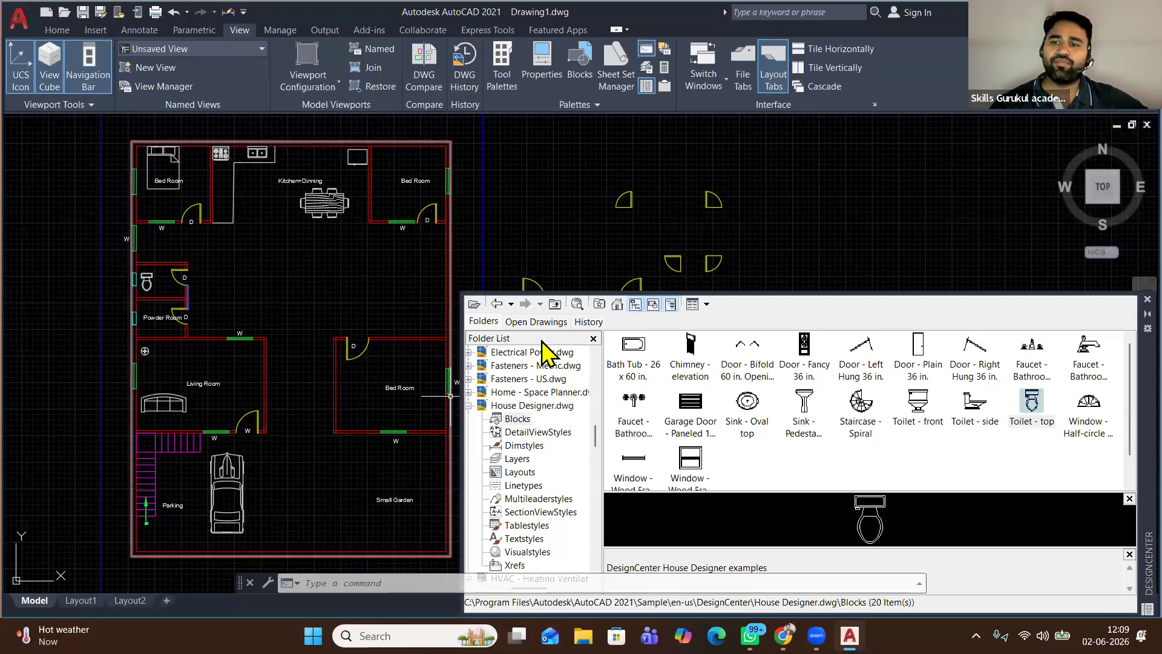
{"action": "left_click", "coordinate": [1147, 298]}
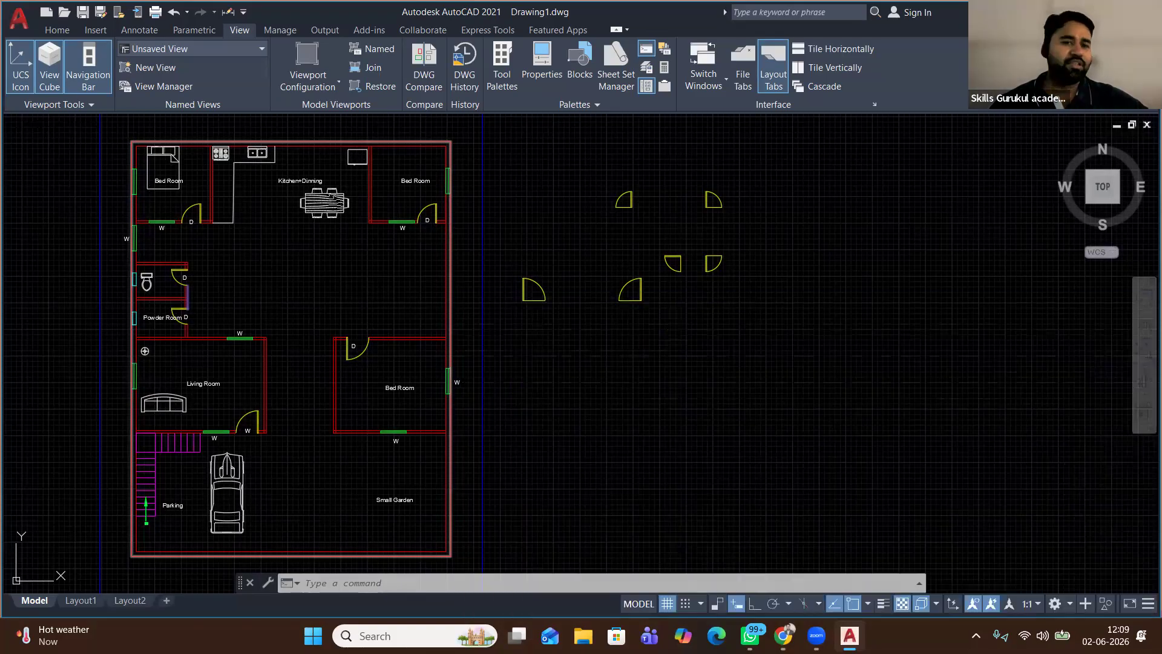
Rotate the toilet 90° and move it flush against the Powder Room's outer wall
{"action": "scroll", "coordinate": [107, 279], "scroll_direction": "up", "scroll_amount": 6}
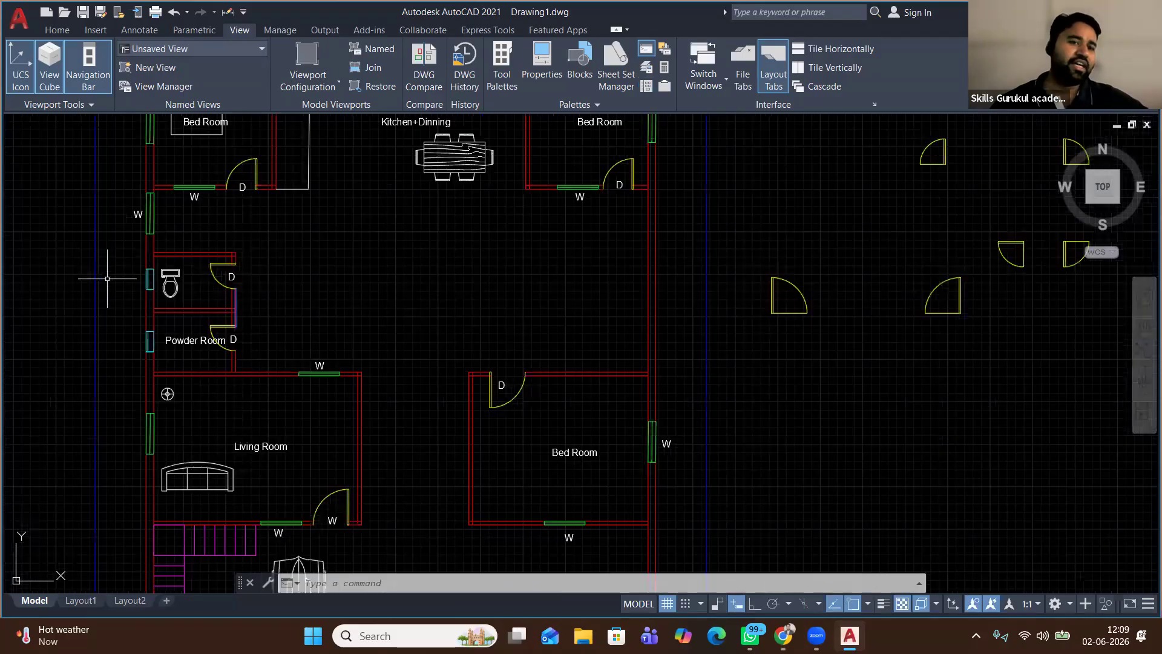
{"action": "left_click", "coordinate": [257, 296]}
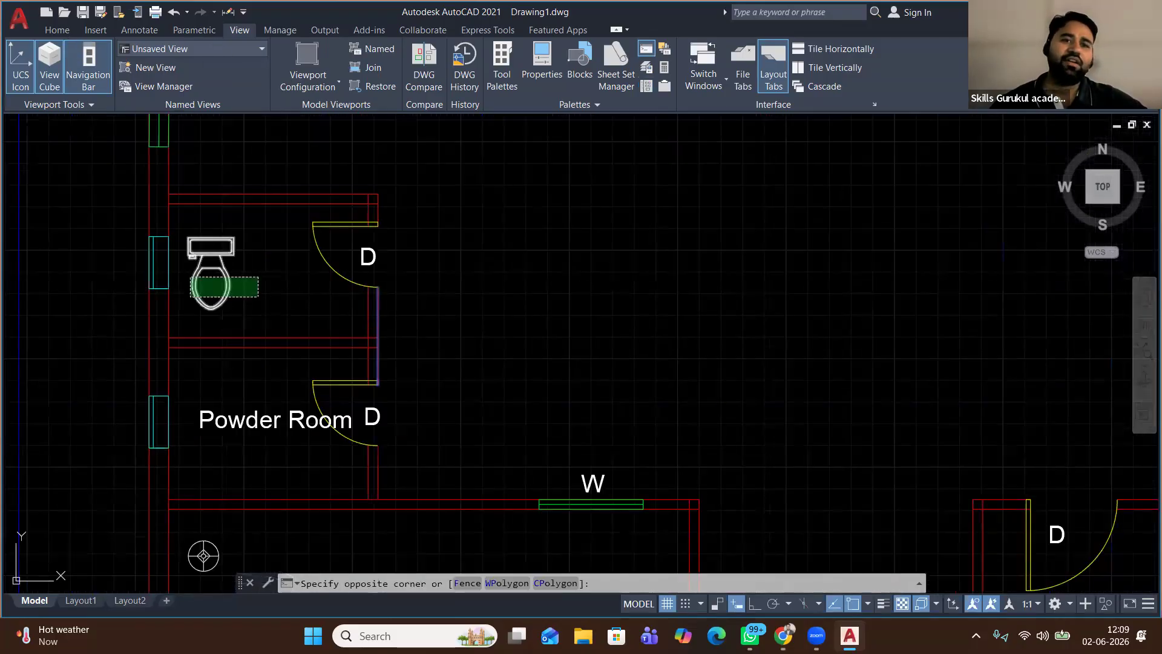
{"action": "left_click", "coordinate": [213, 275]}
{"action": "left_click", "coordinate": [57, 29]}
{"action": "left_click", "coordinate": [261, 51]}
{"action": "left_click", "coordinate": [279, 273]}
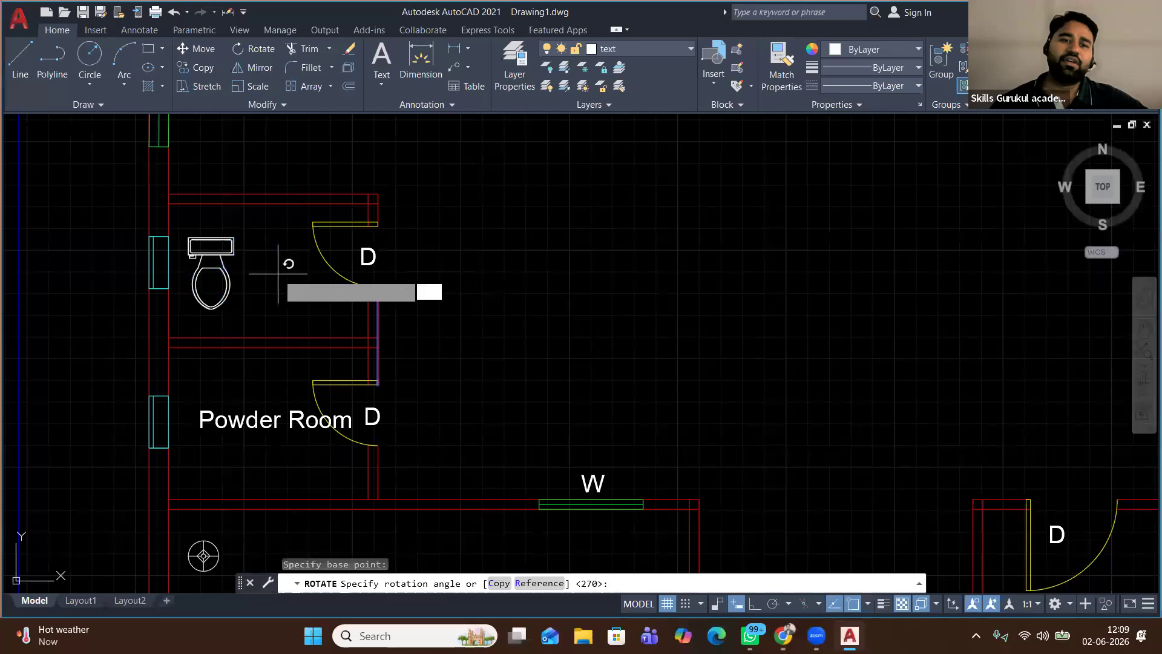
{"action": "left_click", "coordinate": [286, 211]}
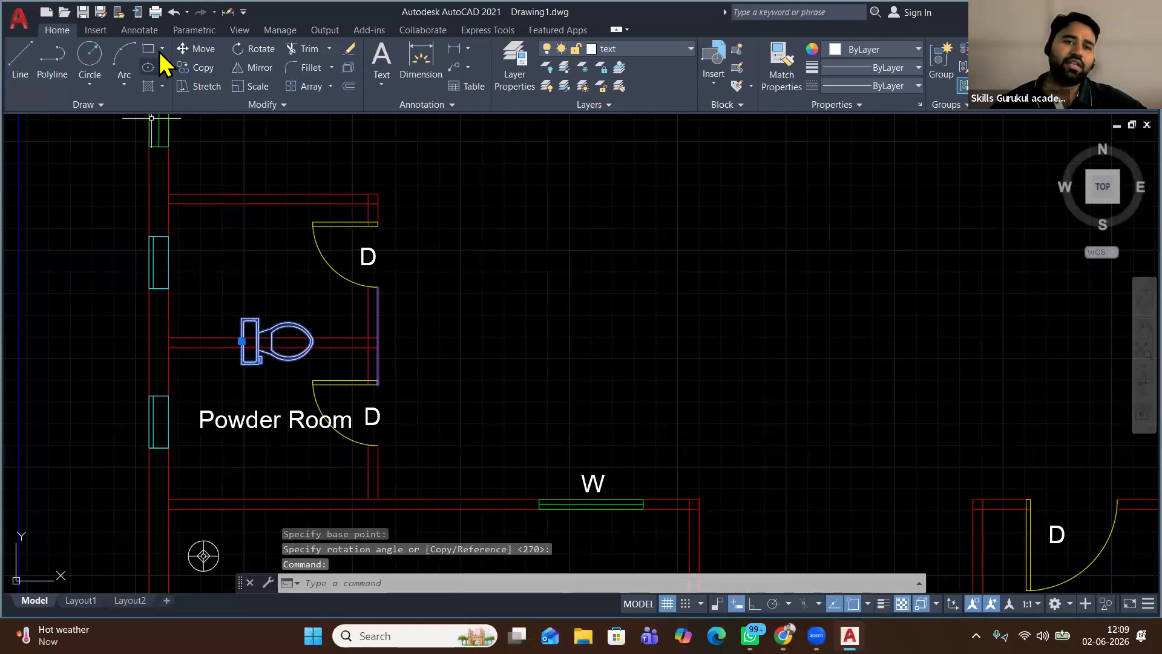
{"action": "left_click", "coordinate": [197, 48]}
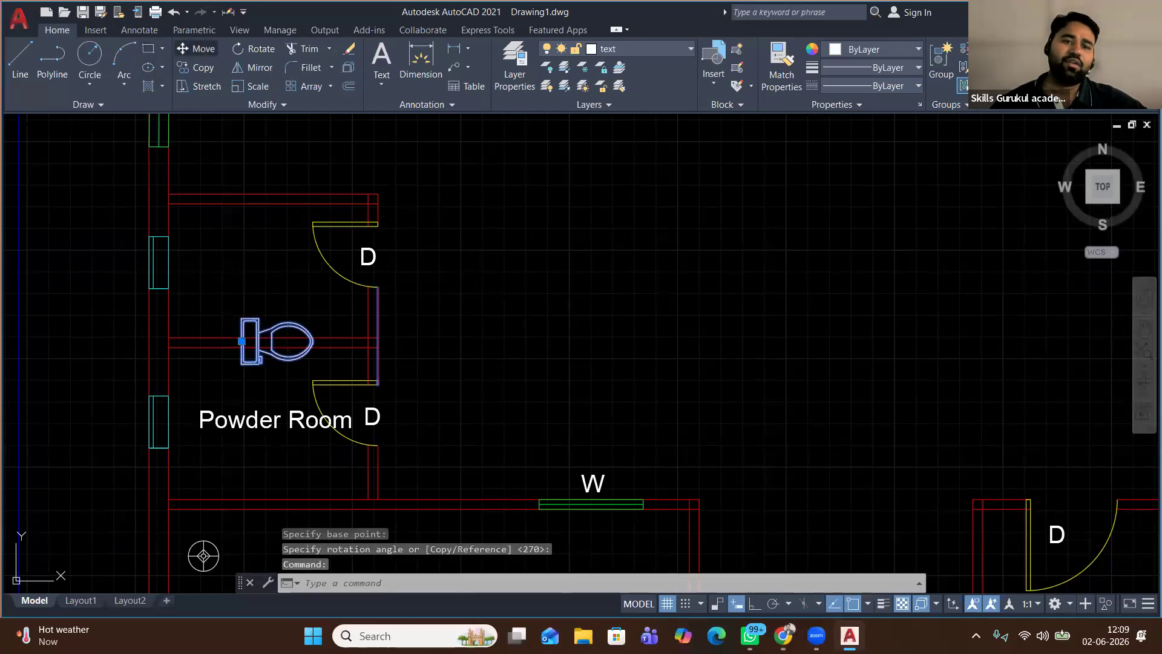
{"action": "left_click", "coordinate": [245, 359]}
{"action": "left_click", "coordinate": [169, 289]}
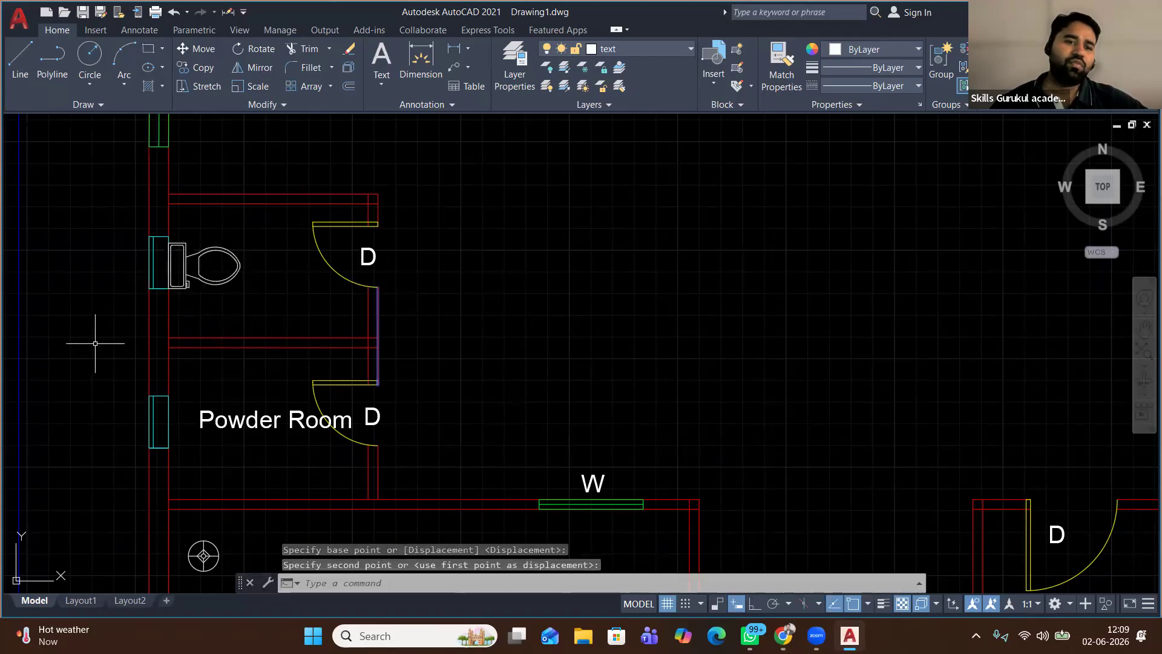
Copy the toilet down into the lower powder room
{"action": "left_click", "coordinate": [245, 282]}
{"action": "left_click", "coordinate": [222, 247]}
{"action": "left_click", "coordinate": [195, 67]}
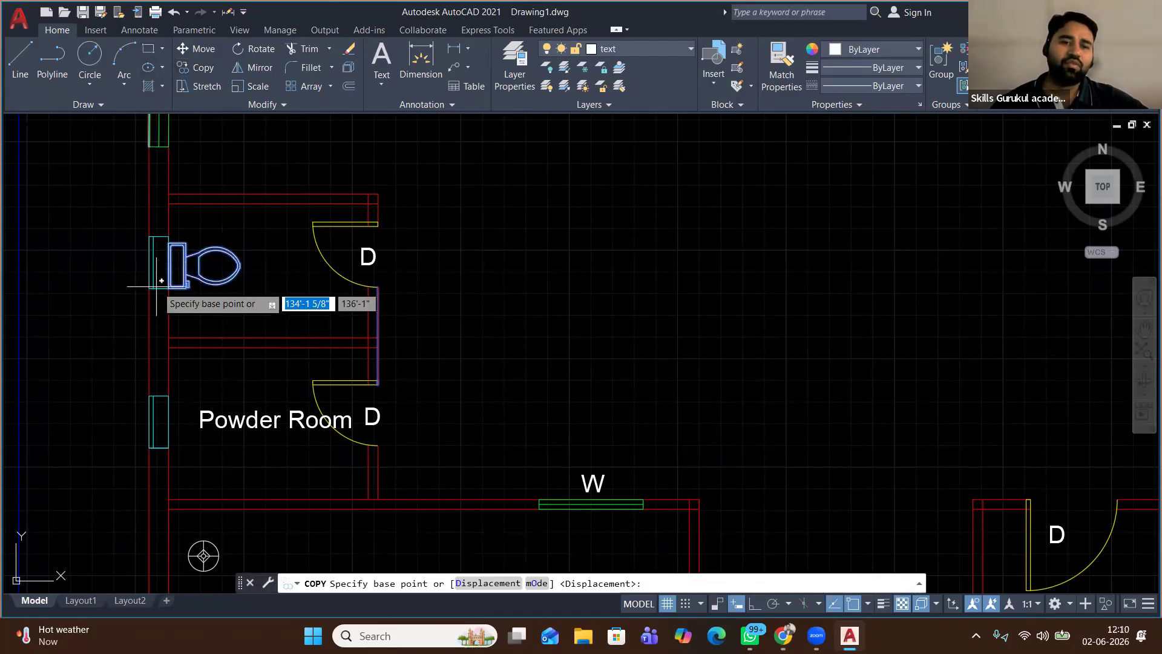
{"action": "left_click", "coordinate": [169, 265]}
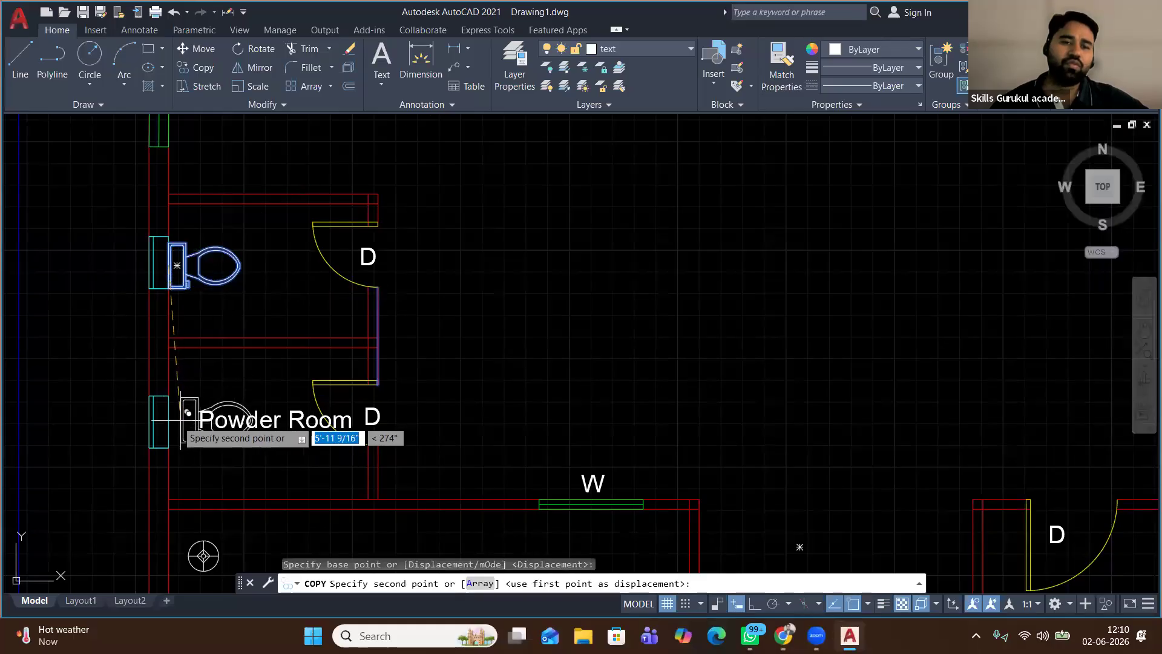
{"action": "left_click", "coordinate": [169, 420]}
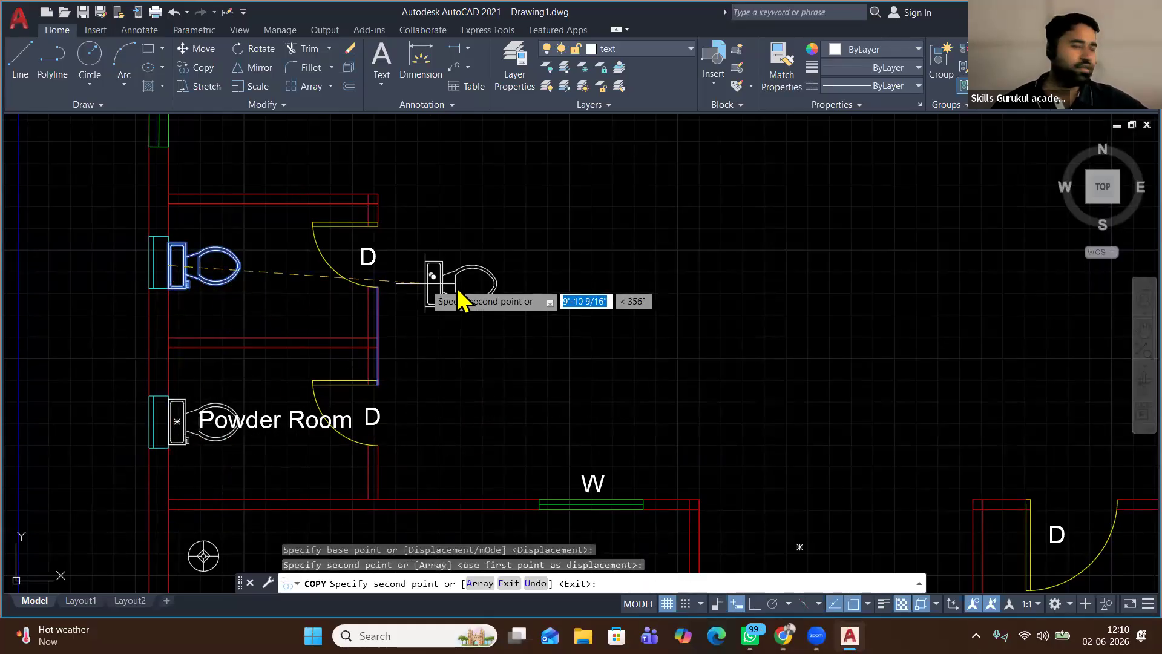
{"action": "right_click", "coordinate": [427, 282]}
{"action": "left_click", "coordinate": [456, 293]}
Shift the Kitchen+Dinning label further left and select the dining table for moving
{"action": "scroll", "coordinate": [501, 267], "scroll_direction": "down", "scroll_amount": 6}
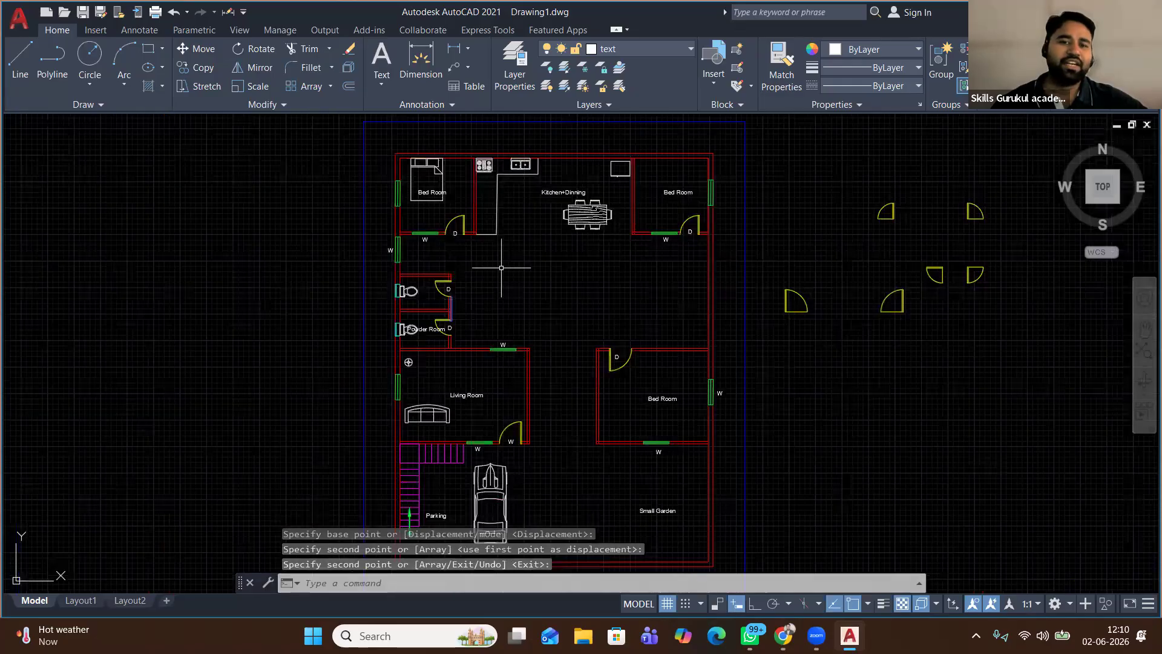
{"action": "middle_click_drag", "start_coordinate": [331, 132], "coordinate": [319, 190]}
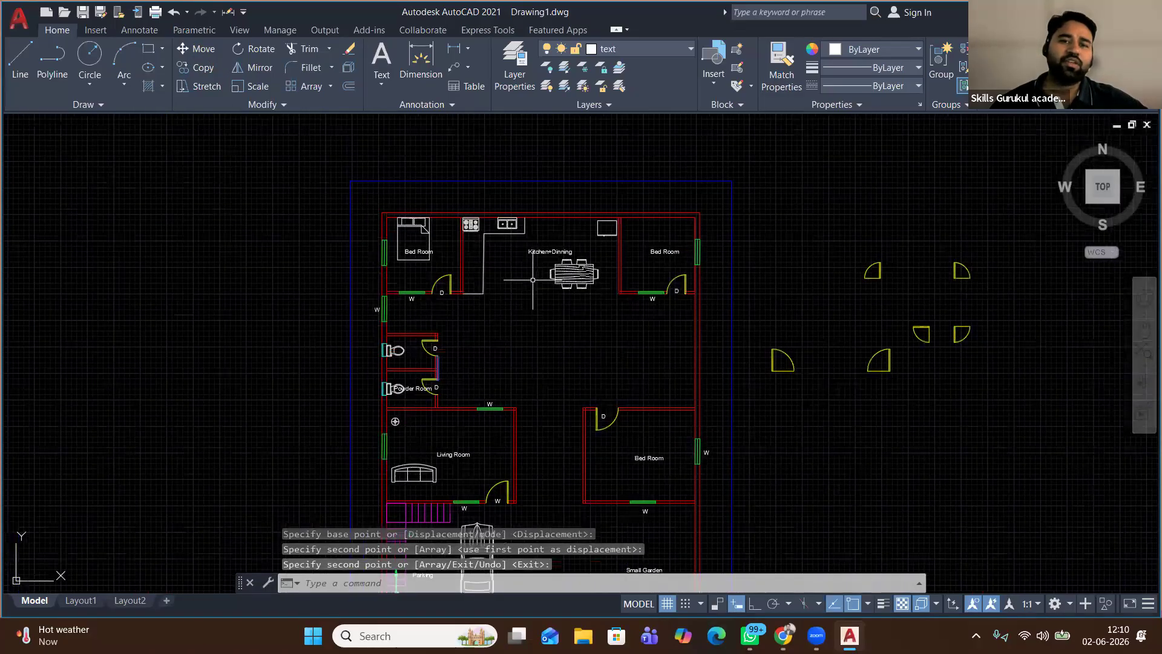
{"action": "scroll", "coordinate": [570, 252], "scroll_direction": "up", "scroll_amount": 6}
{"action": "left_click", "coordinate": [545, 242]}
{"action": "left_click", "coordinate": [197, 48]}
{"action": "left_click", "coordinate": [483, 230]}
{"action": "left_click", "coordinate": [380, 229]}
{"action": "left_click", "coordinate": [609, 417]}
{"action": "left_click", "coordinate": [535, 260]}
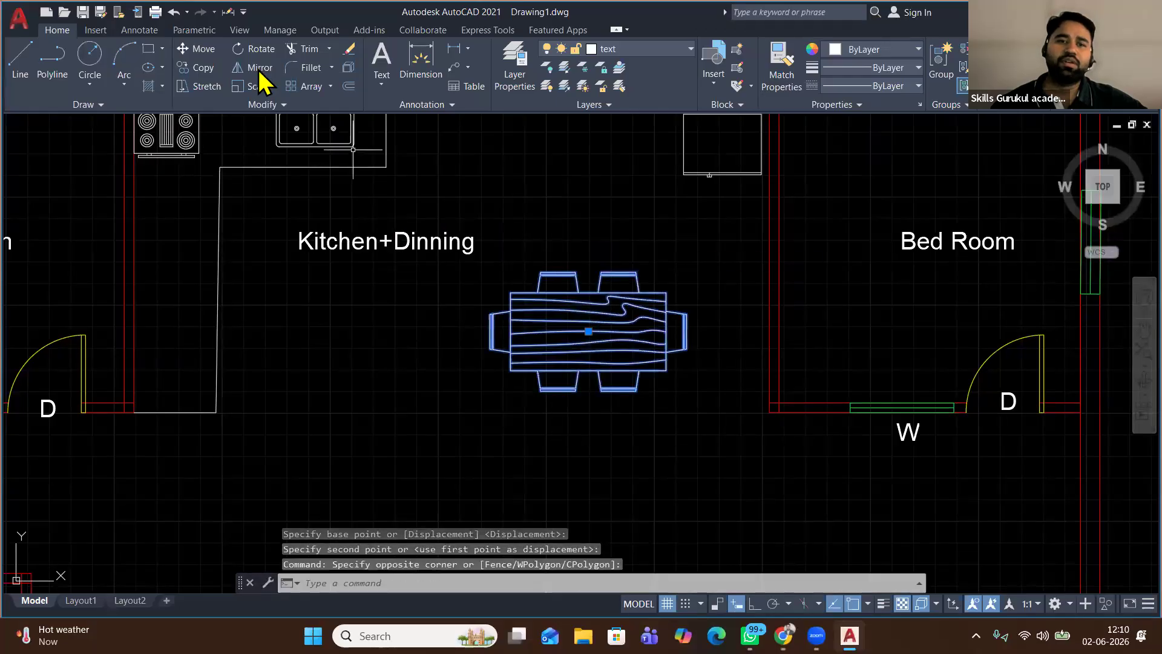
{"action": "left_click", "coordinate": [197, 48]}
Move the dining table higher in the kitchen, beside the Kitchen+Dinning label
{"action": "left_click", "coordinate": [608, 417]}
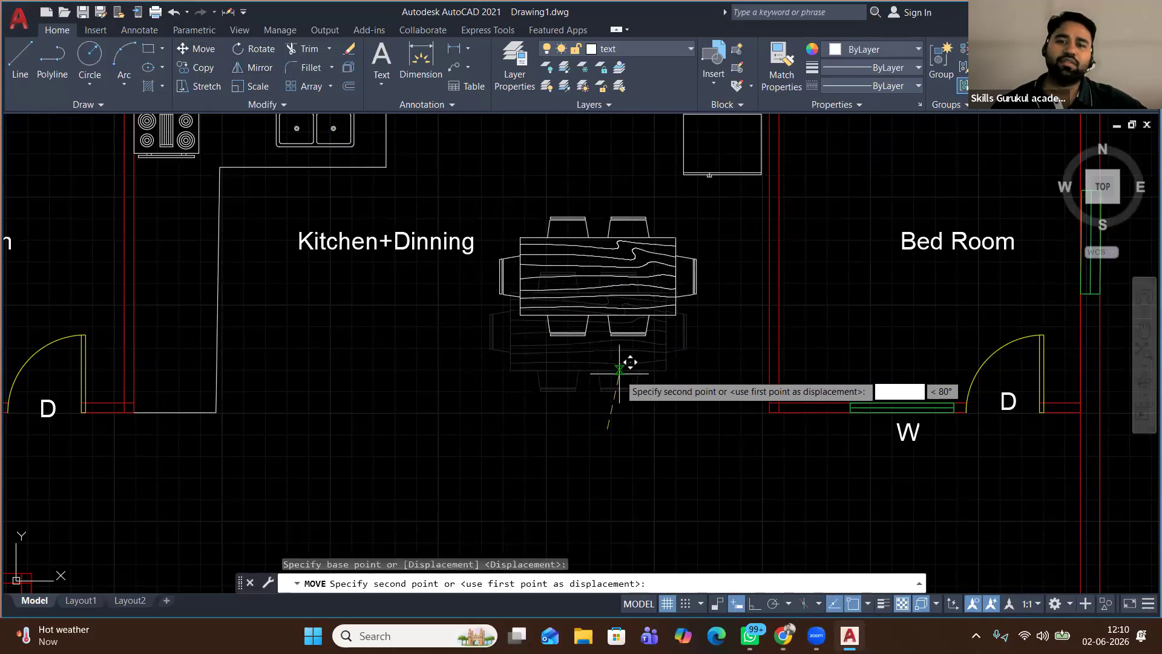
{"action": "left_click", "coordinate": [599, 378]}
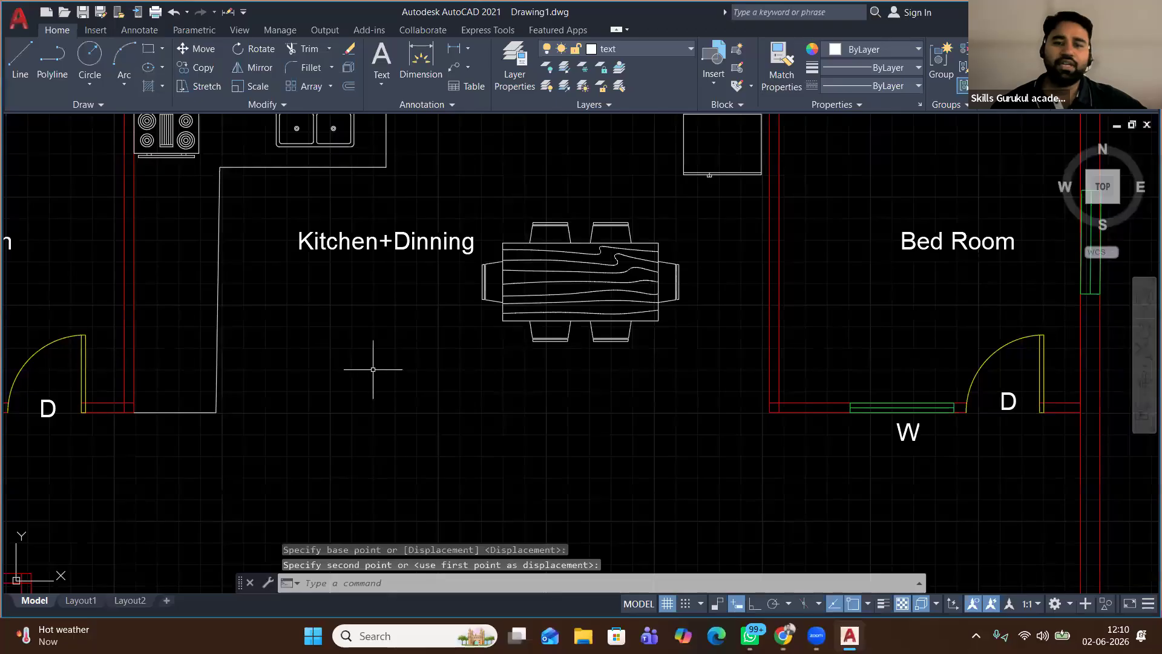
{"action": "scroll", "coordinate": [373, 370], "scroll_direction": "down", "scroll_amount": 4}
{"action": "scroll", "coordinate": [373, 370], "scroll_direction": "down", "scroll_amount": 2}
{"action": "middle_click_drag", "start_coordinate": [429, 463], "coordinate": [428, 324]}
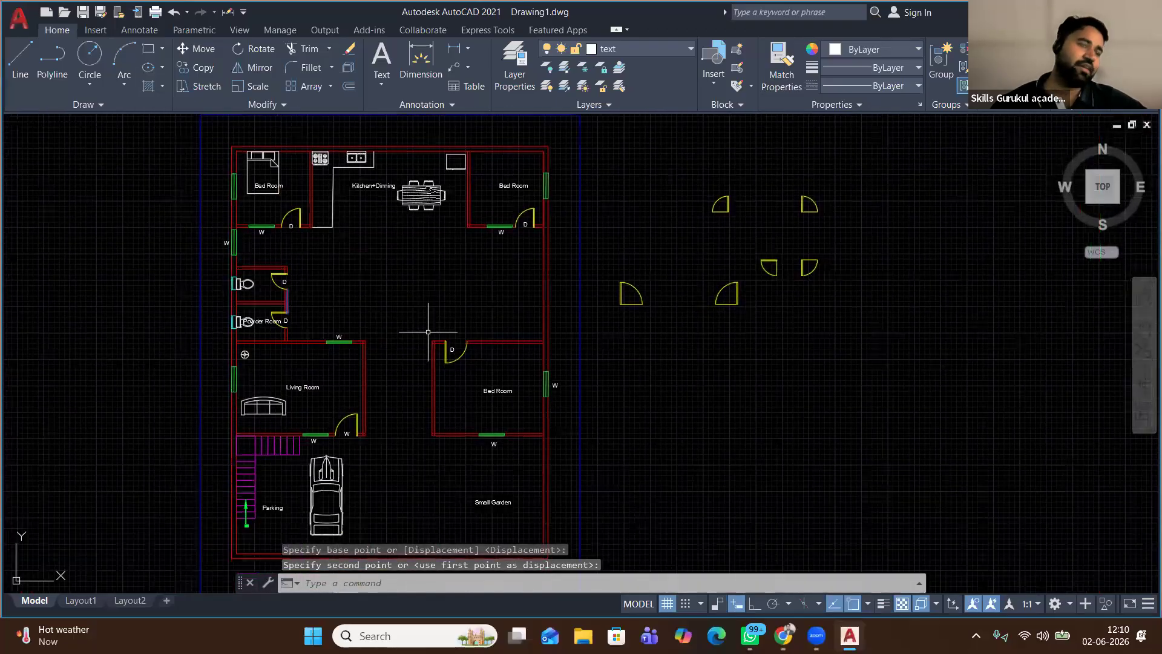
Open the Layer dropdown to review the drawing's layers
{"action": "left_click", "coordinate": [649, 52]}
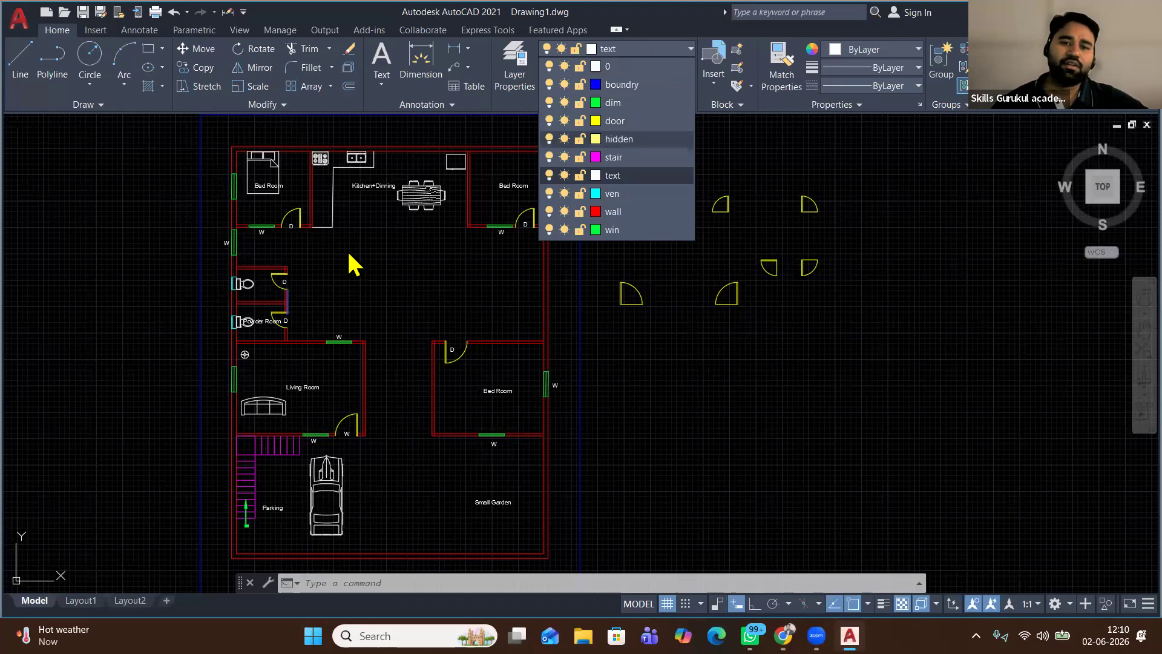
{"action": "scroll", "coordinate": [230, 427], "scroll_direction": "up", "scroll_amount": 6}
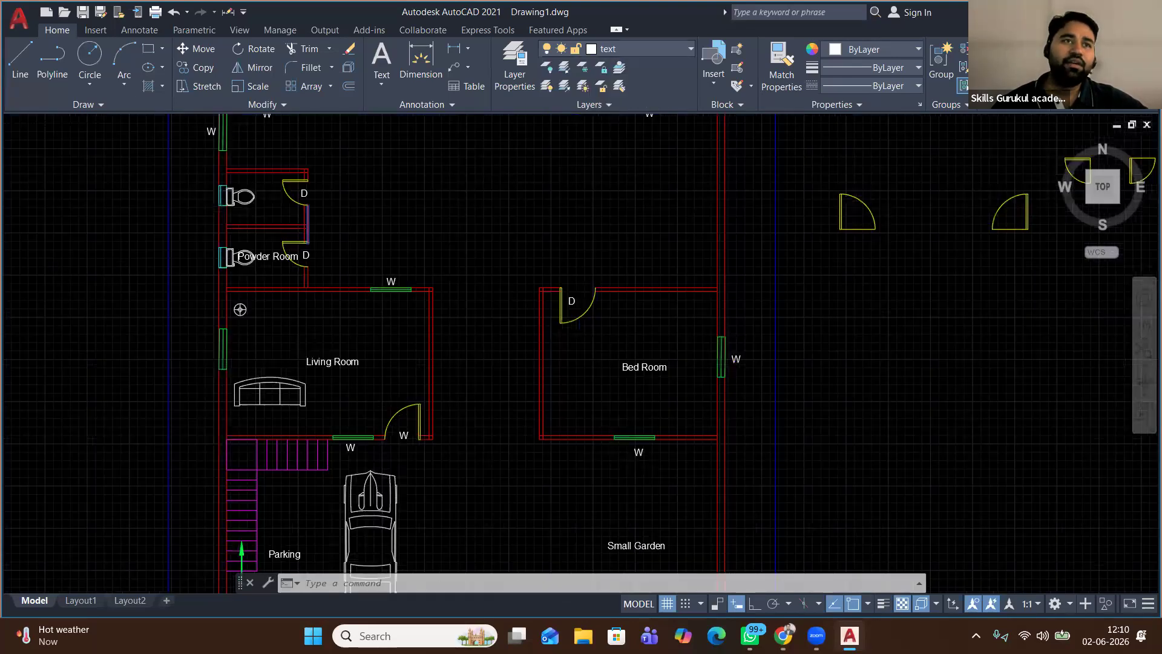
{"action": "scroll", "coordinate": [276, 373], "scroll_direction": "down", "scroll_amount": 2}
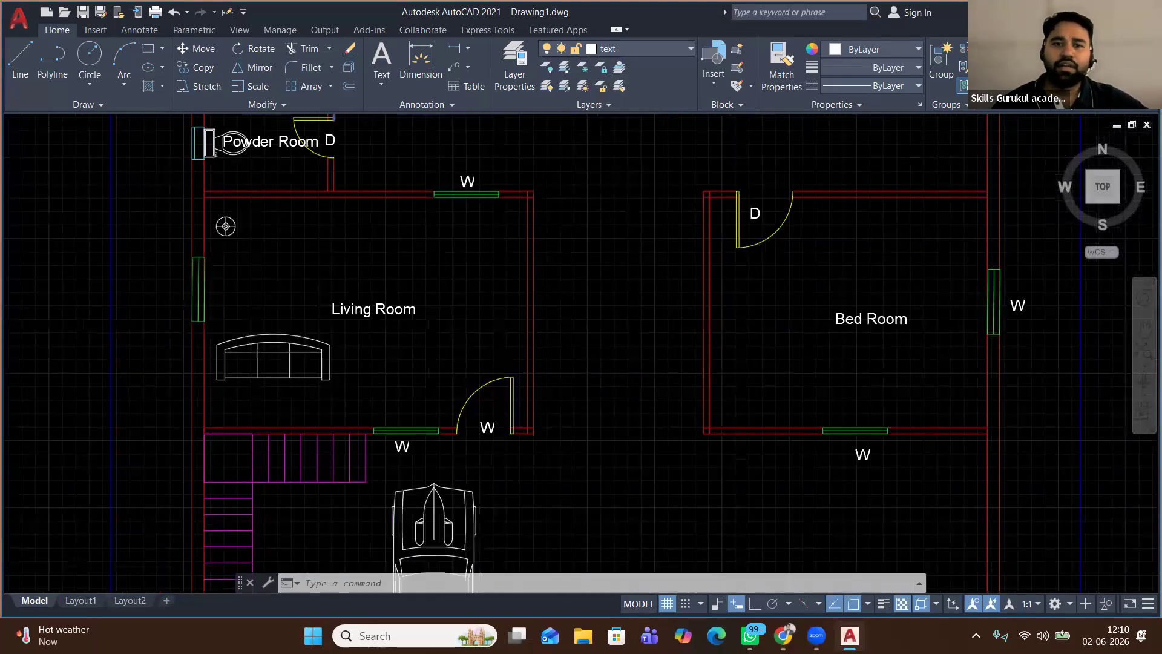
{"action": "scroll", "coordinate": [276, 374], "scroll_direction": "down", "scroll_amount": 2}
{"action": "scroll", "coordinate": [317, 359], "scroll_direction": "down", "scroll_amount": 2}
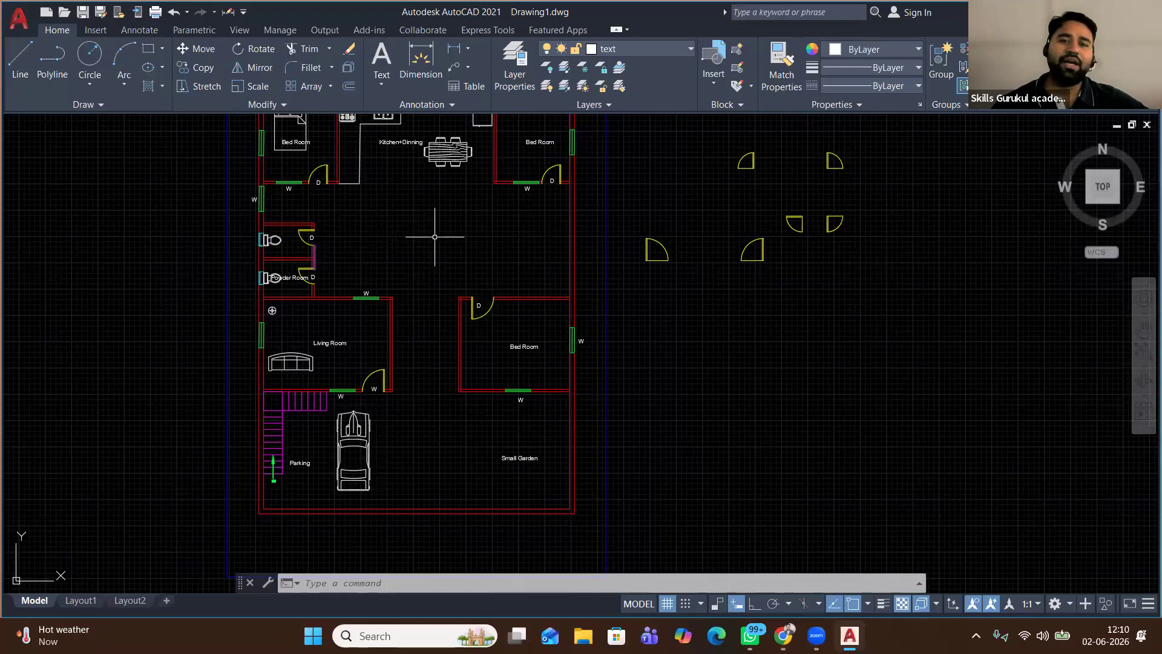
{"action": "middle_click_drag", "start_coordinate": [399, 203], "coordinate": [394, 293]}
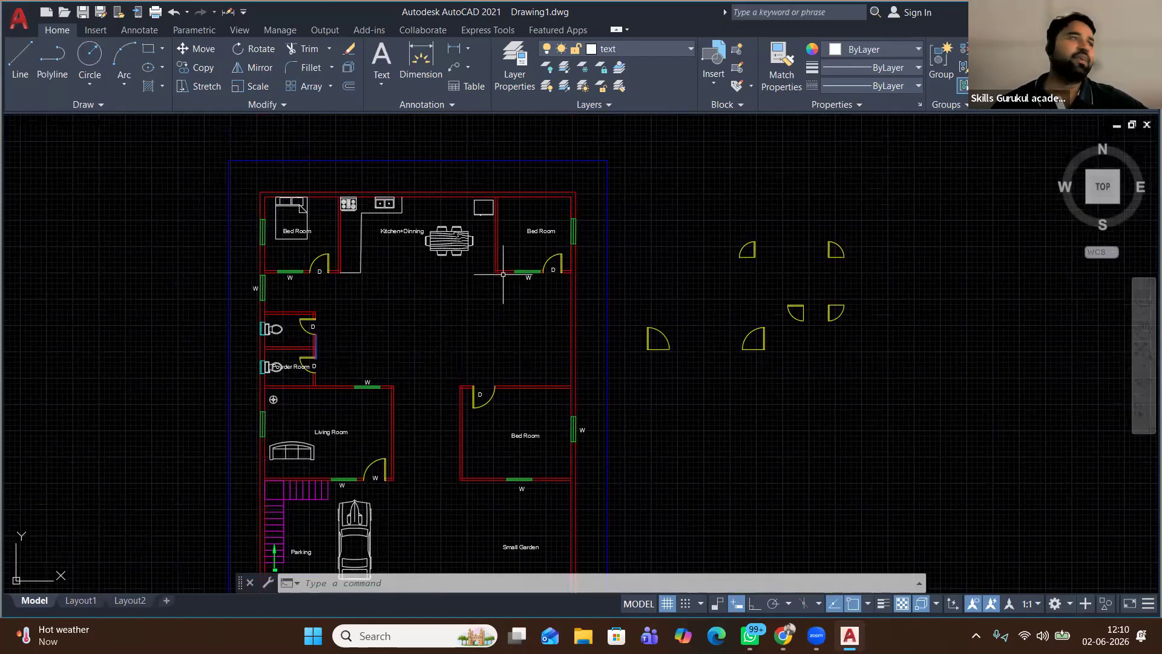
{"action": "middle_click_drag", "start_coordinate": [440, 285], "coordinate": [448, 261]}
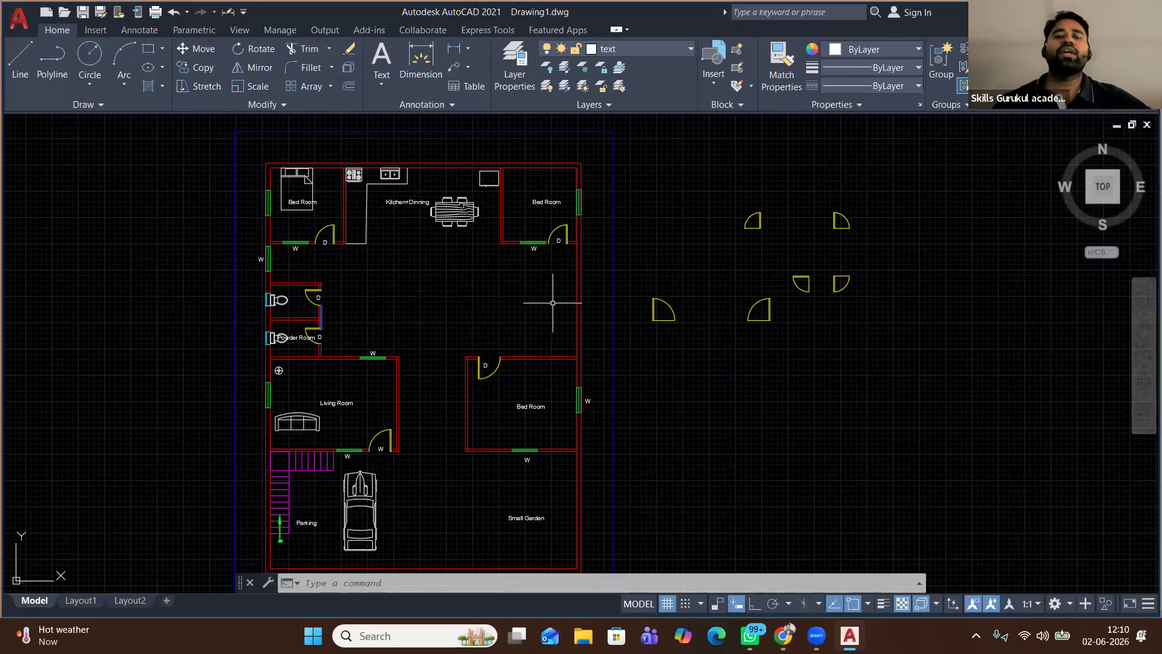
{"action": "scroll", "coordinate": [553, 303], "scroll_direction": "up", "scroll_amount": 2}
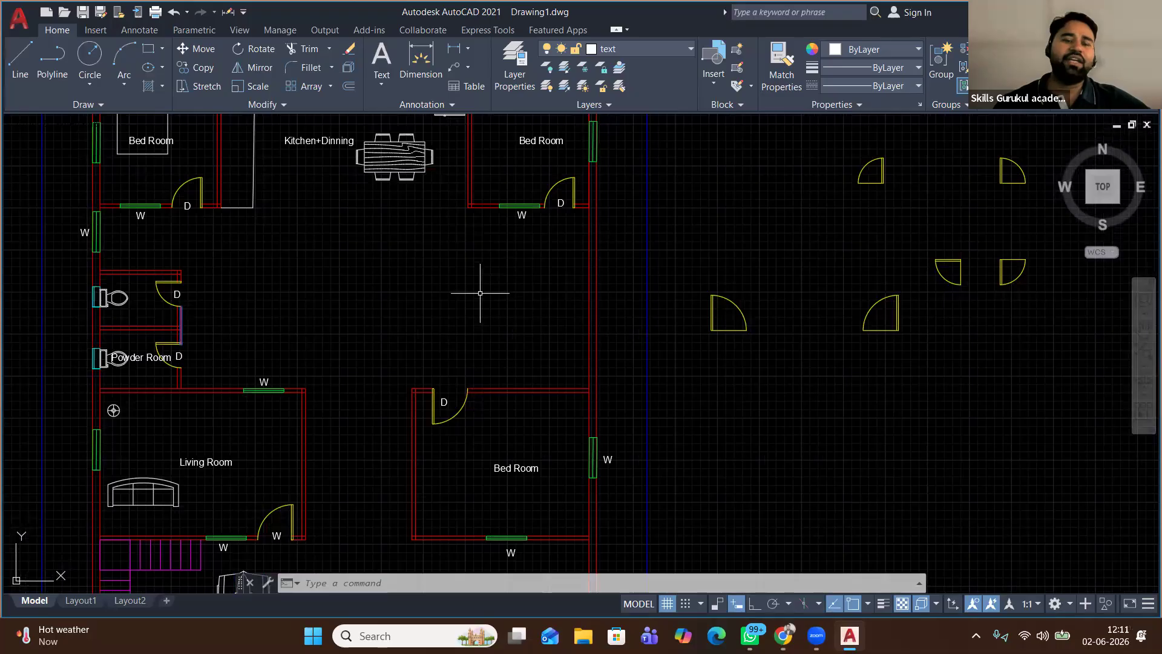
{"action": "scroll", "coordinate": [479, 292], "scroll_direction": "down", "scroll_amount": 2}
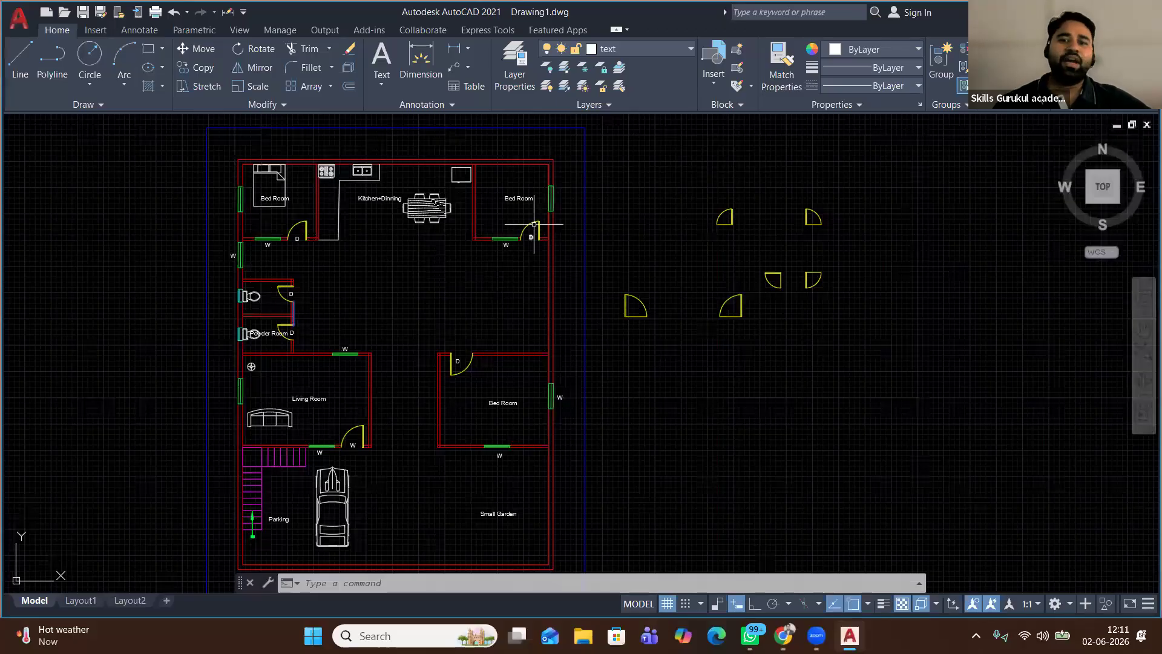
{"action": "scroll", "coordinate": [534, 224], "scroll_direction": "up", "scroll_amount": 2}
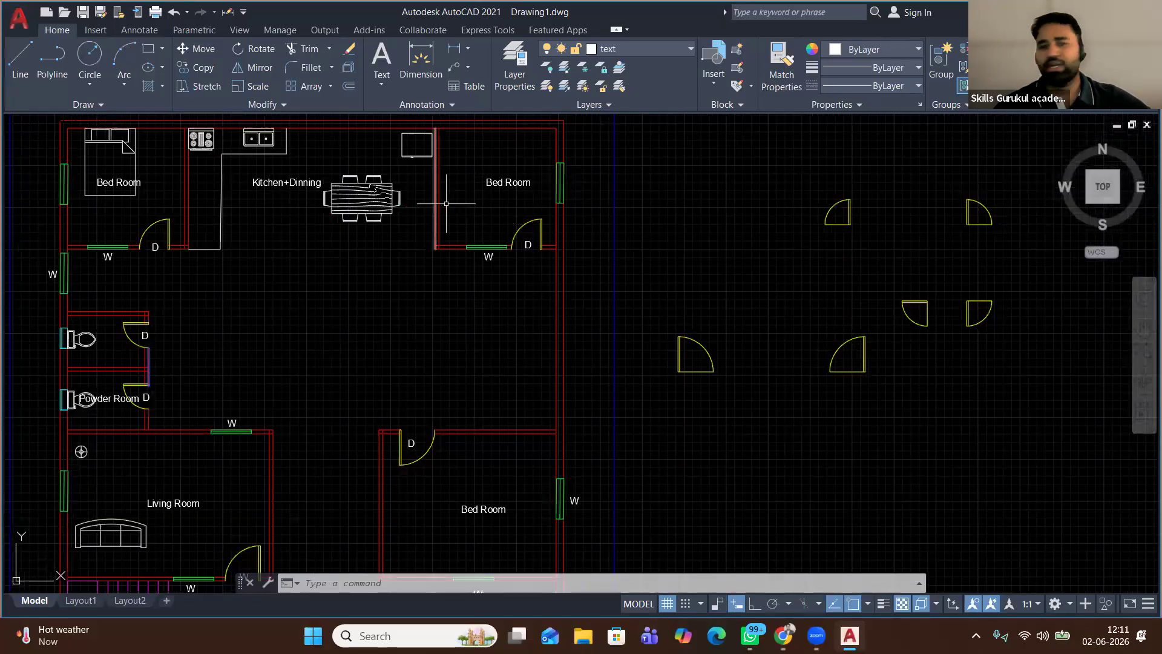
{"action": "scroll", "coordinate": [466, 187], "scroll_direction": "up", "scroll_amount": 2}
{"action": "scroll", "coordinate": [460, 200], "scroll_direction": "up", "scroll_amount": 2}
{"action": "middle_click_drag", "start_coordinate": [441, 251], "coordinate": [442, 266]}
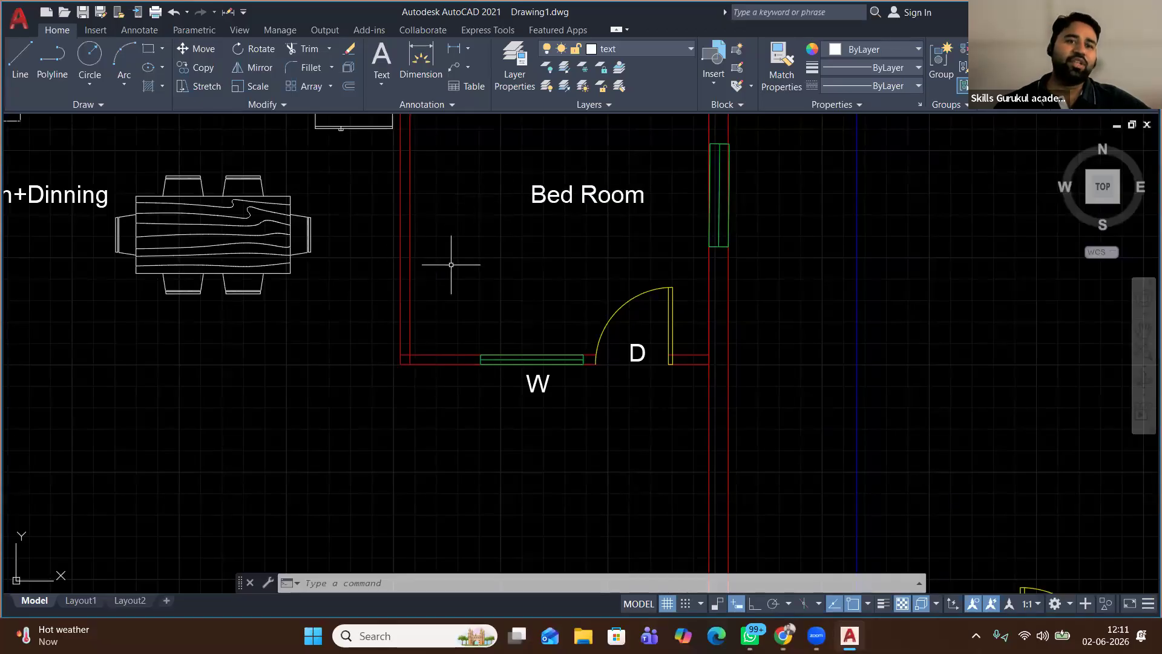
{"action": "scroll", "coordinate": [457, 259], "scroll_direction": "down", "scroll_amount": 2}
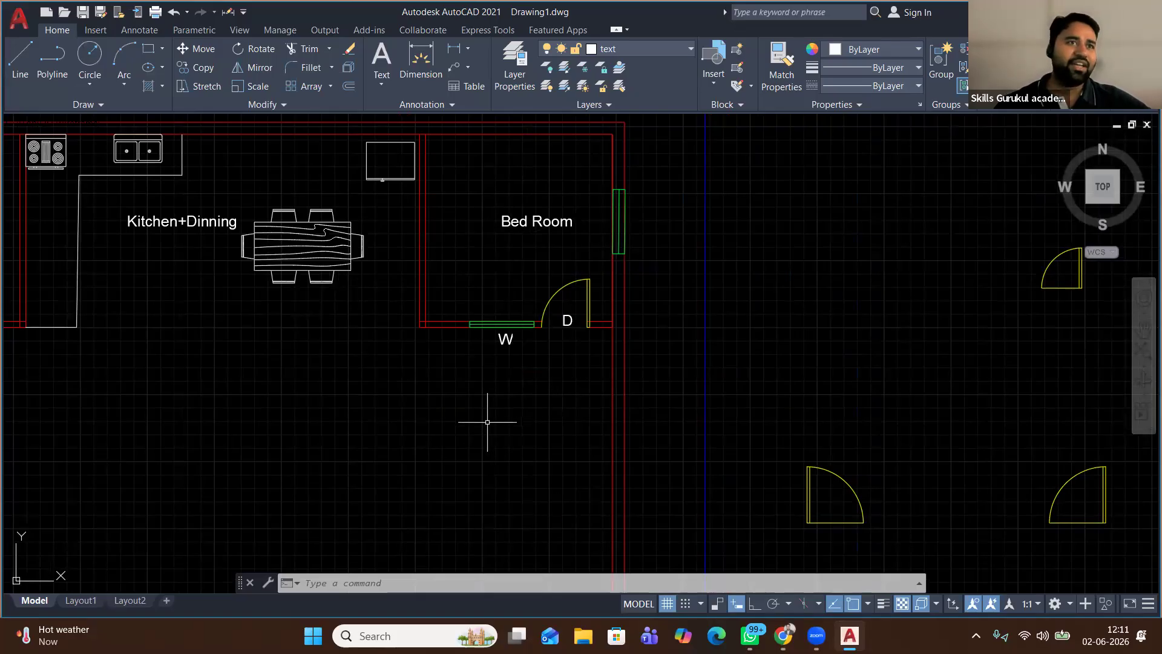
{"action": "middle_click_drag", "start_coordinate": [487, 422], "coordinate": [466, 342]}
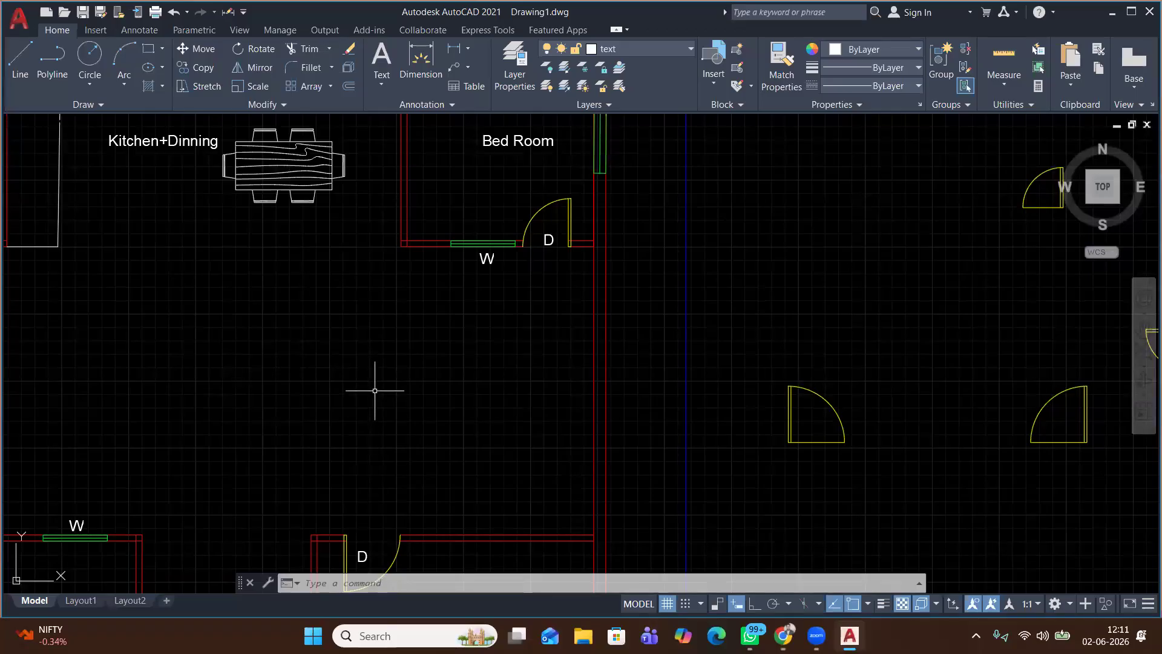
{"action": "scroll", "coordinate": [375, 390], "scroll_direction": "down", "scroll_amount": 1}
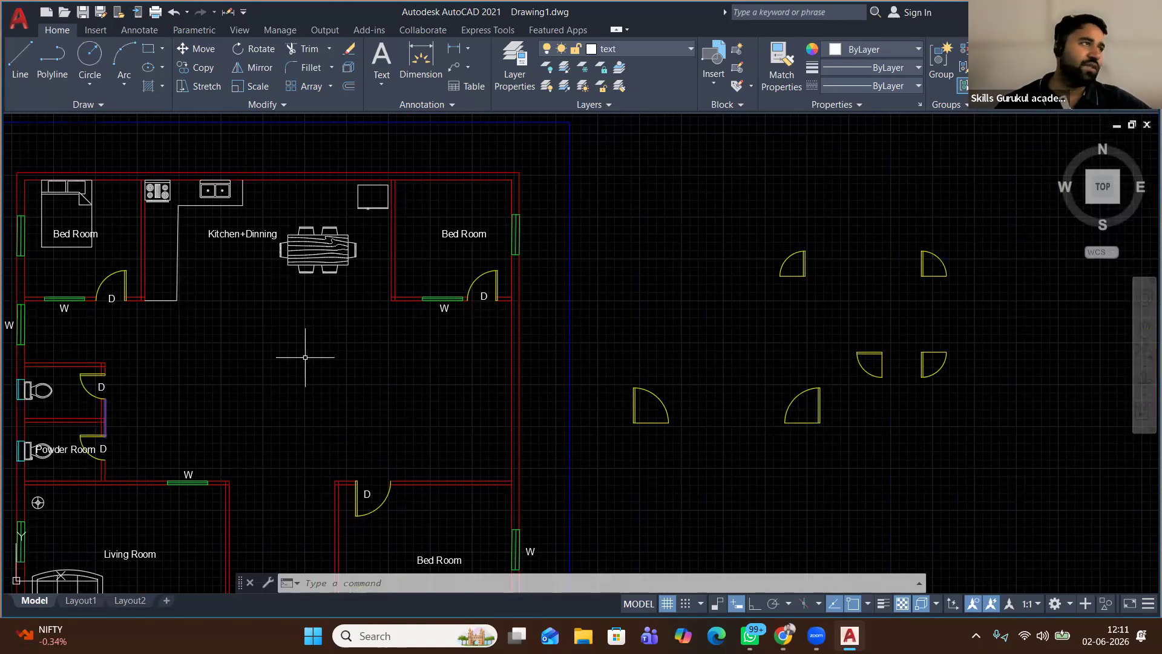
{"action": "scroll", "coordinate": [305, 357], "scroll_direction": "down", "scroll_amount": 4}
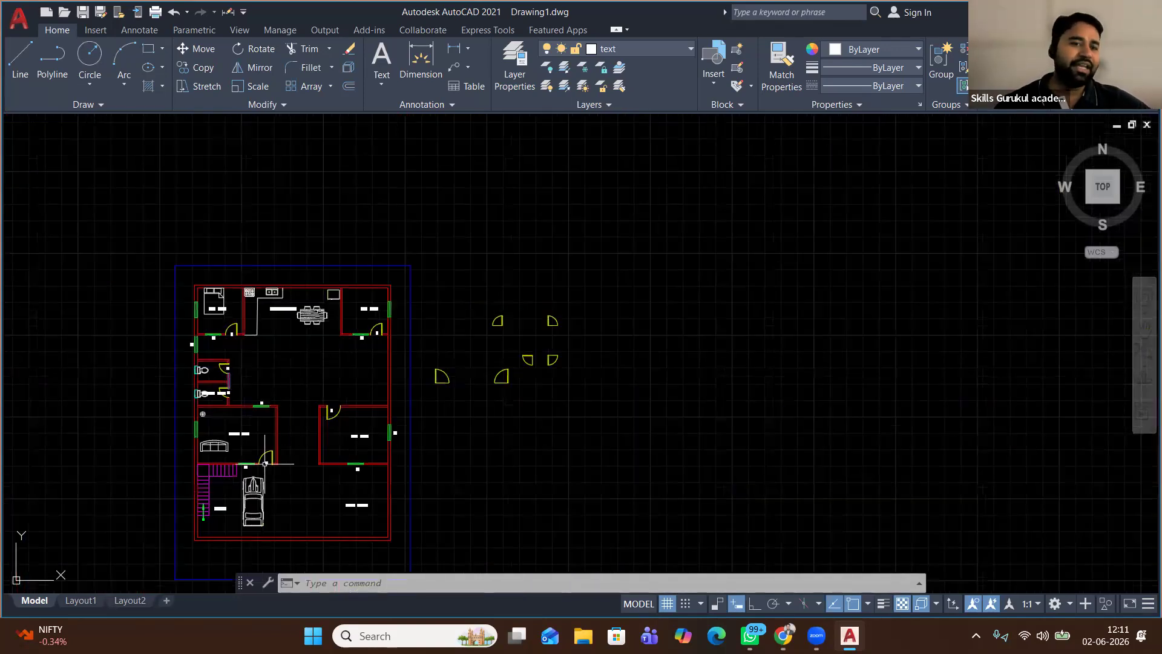
{"action": "scroll", "coordinate": [266, 463], "scroll_direction": "up", "scroll_amount": 4}
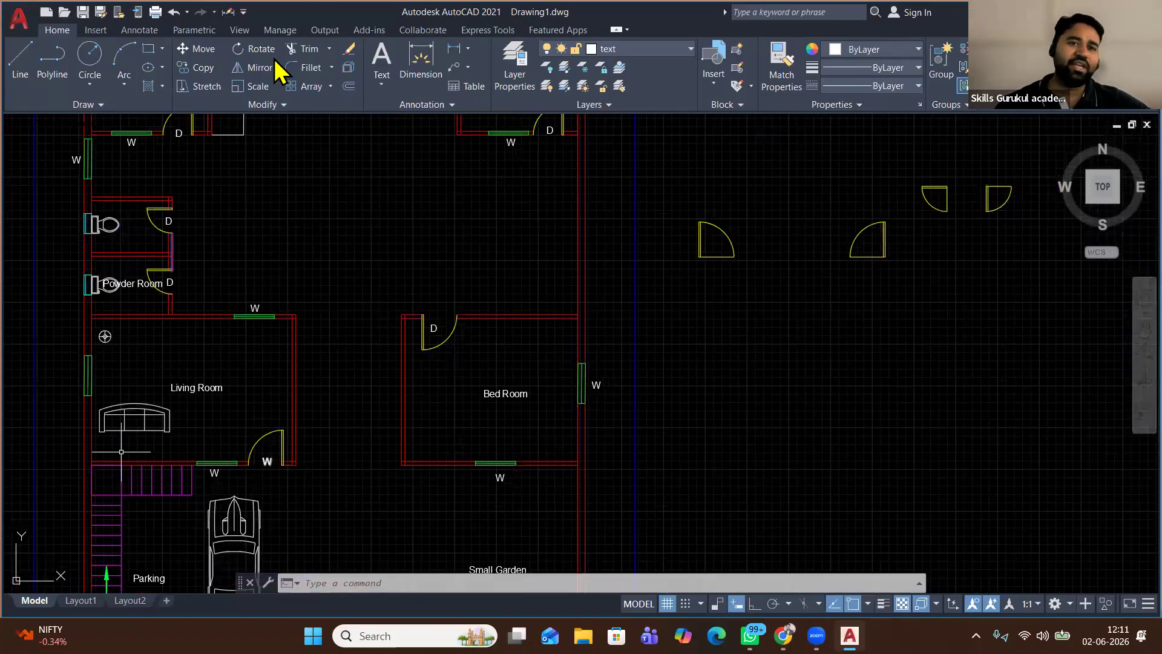
Rotate the living-room sofa 90° upright with Ortho on
{"action": "left_click", "coordinate": [124, 431]}
{"action": "left_click", "coordinate": [254, 50]}
{"action": "left_click", "coordinate": [153, 414]}
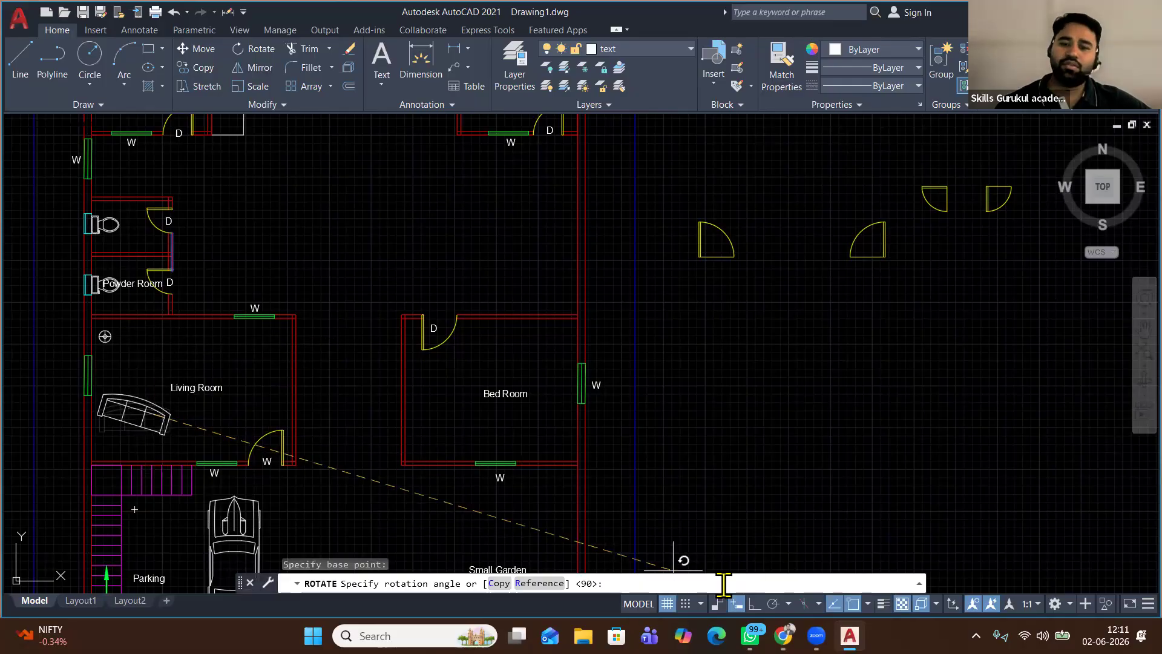
{"action": "key", "text": "F8"}
{"action": "left_click", "coordinate": [228, 233]}
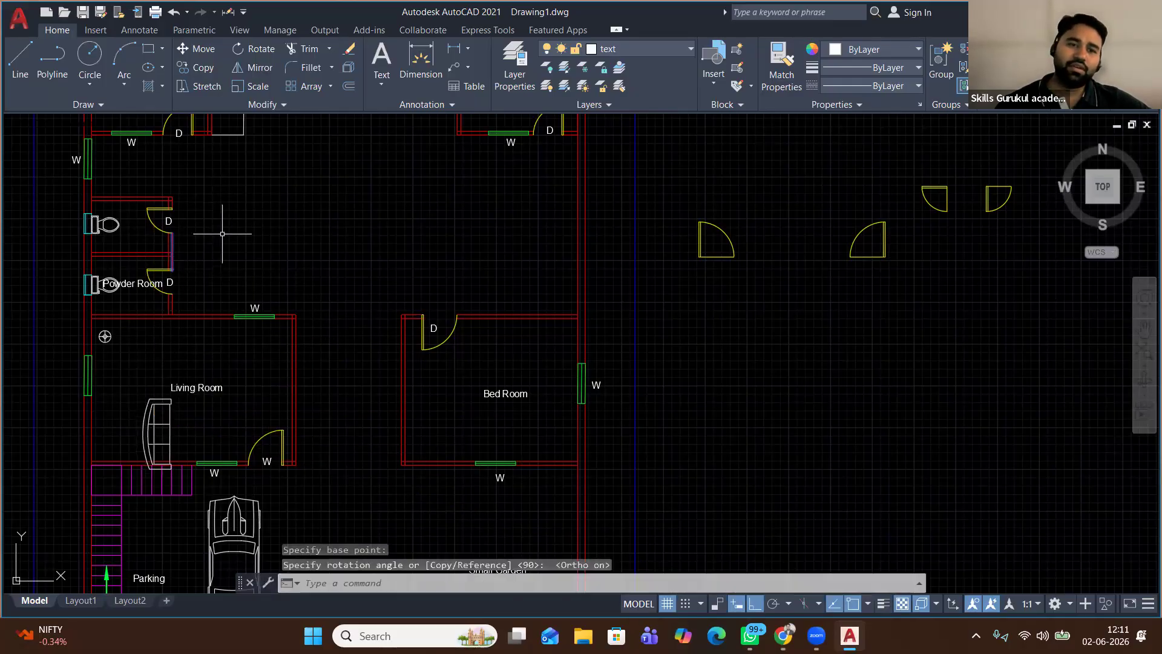
Move the rotated sofa against the living room's left wall with Ortho off
{"action": "left_click", "coordinate": [124, 393]}
{"action": "left_click", "coordinate": [182, 475]}
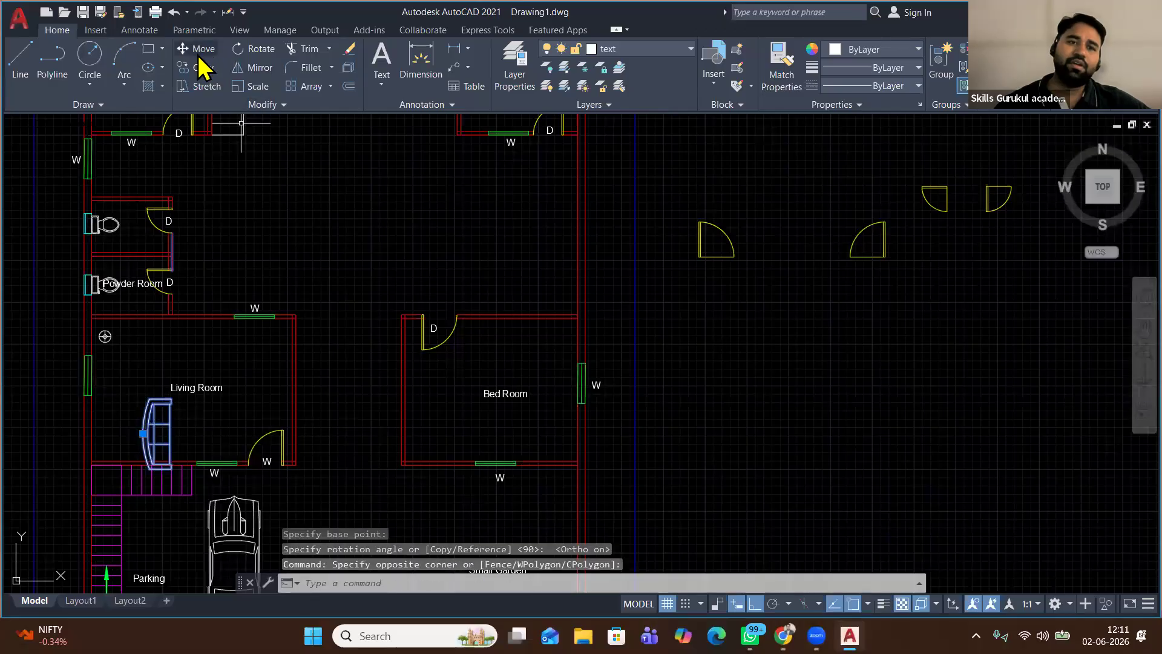
{"action": "left_click", "coordinate": [196, 49]}
{"action": "left_click", "coordinate": [154, 433]}
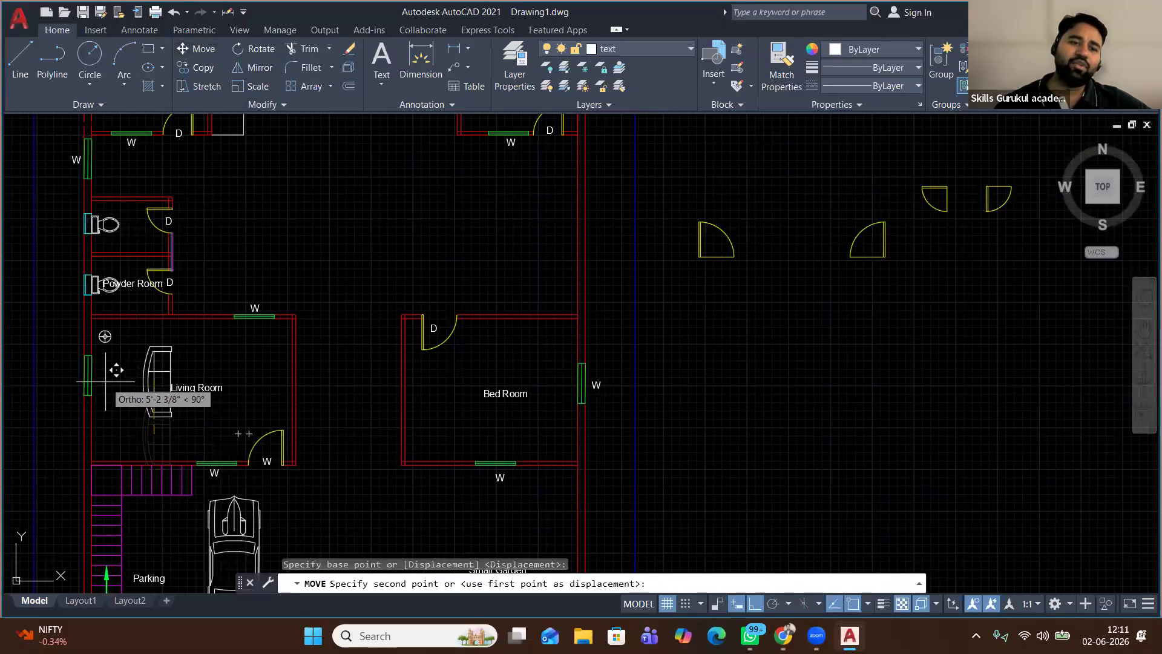
{"action": "key", "text": "F8"}
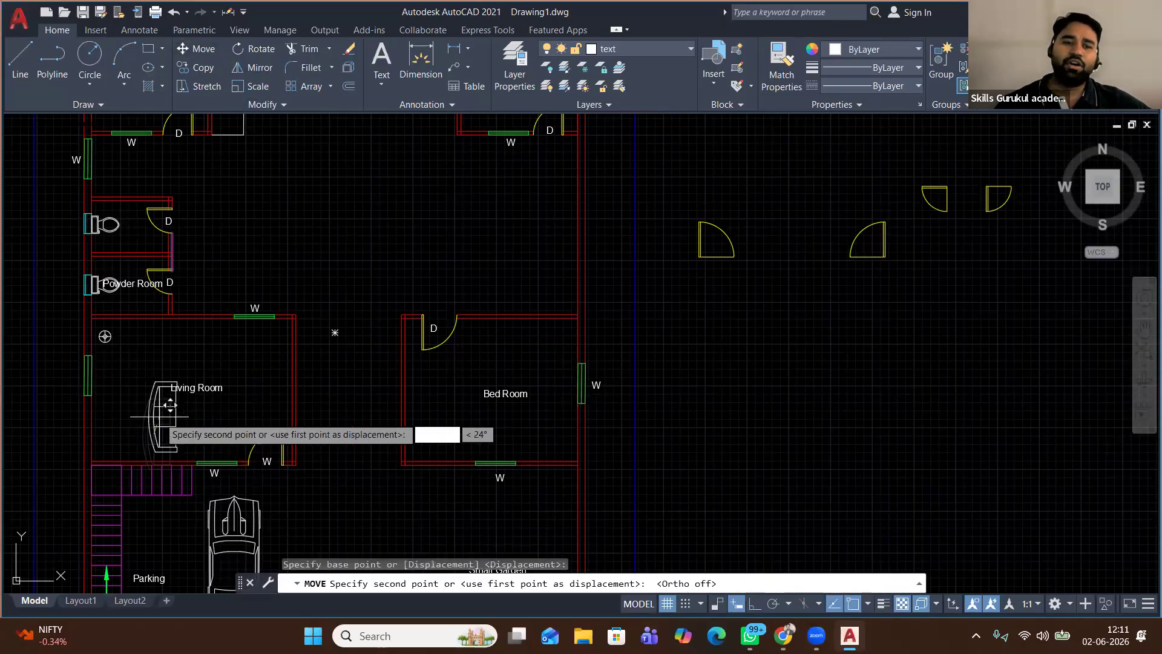
{"action": "left_click", "coordinate": [105, 385]}
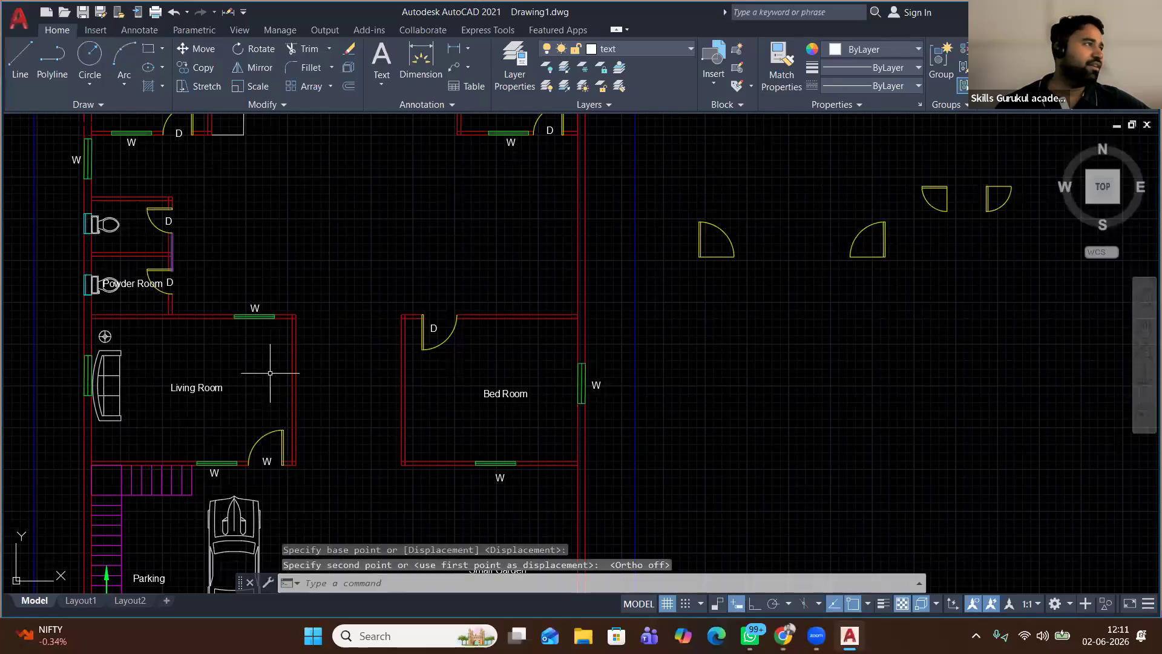
Create a new layer named 'blocks' in Layer Properties, keeping its colour white
{"action": "left_click", "coordinate": [514, 66]}
{"action": "left_click", "coordinate": [336, 202]}
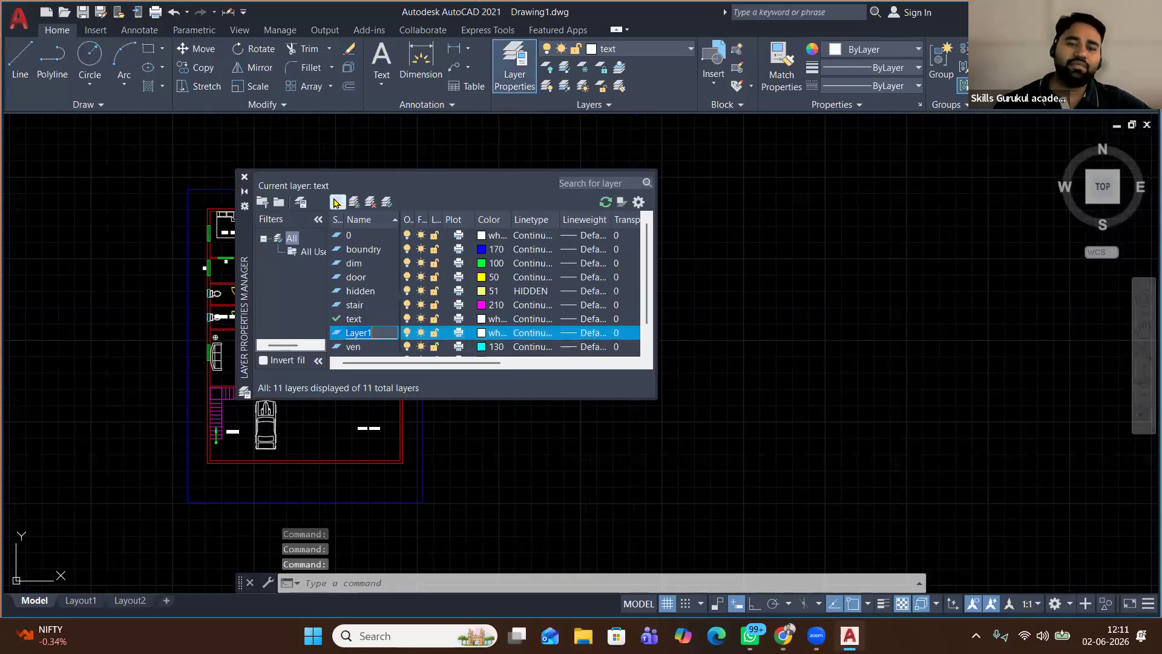
{"action": "type", "text": "blo"}
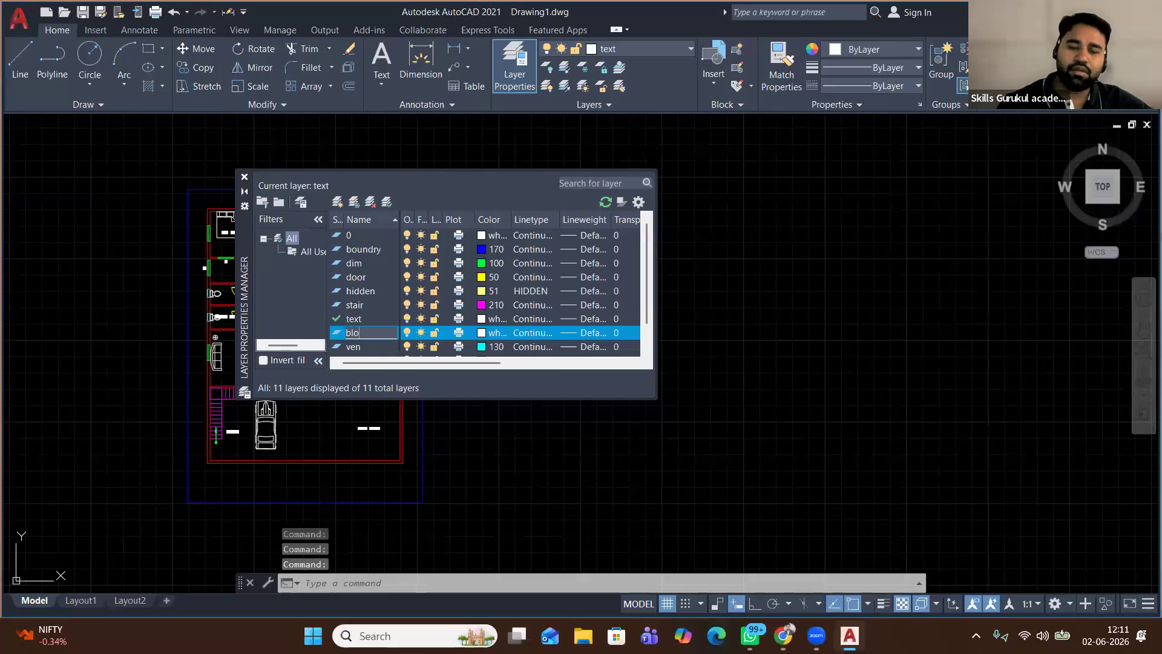
{"action": "type", "text": "cks"}
{"action": "key", "text": "Return"}
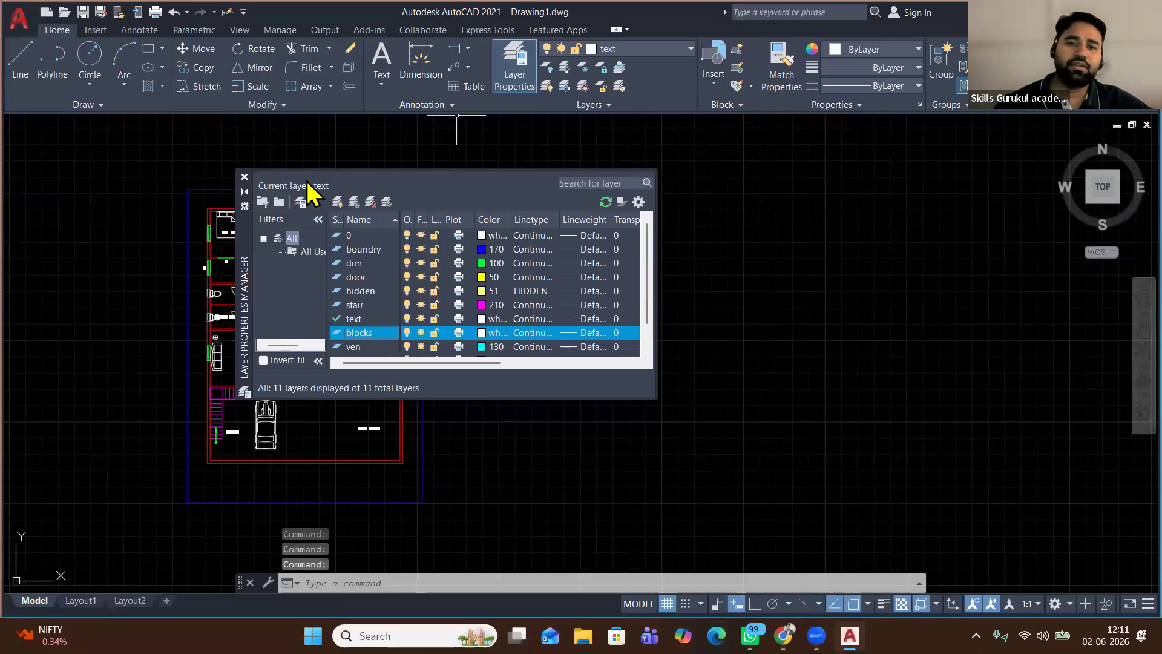
{"action": "left_click", "coordinate": [482, 332]}
{"action": "left_click", "coordinate": [714, 178]}
{"action": "left_click", "coordinate": [244, 176]}
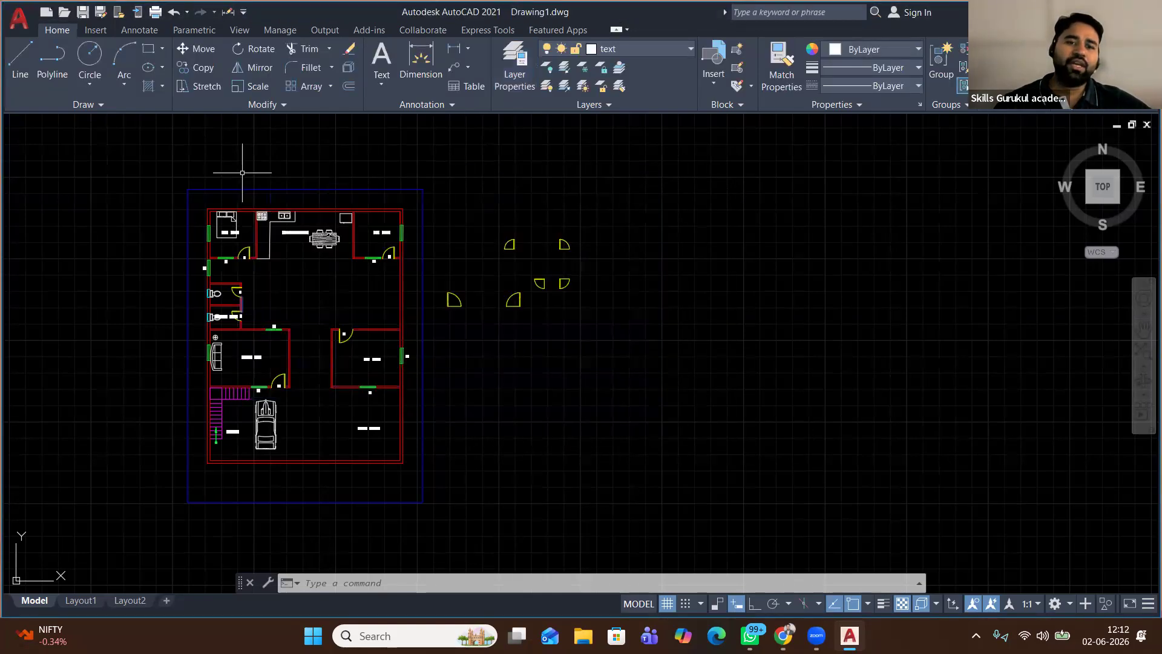
Select the bed and all similar blocks, then add both toilets to the selection
{"action": "scroll", "coordinate": [234, 223], "scroll_direction": "up", "scroll_amount": 6}
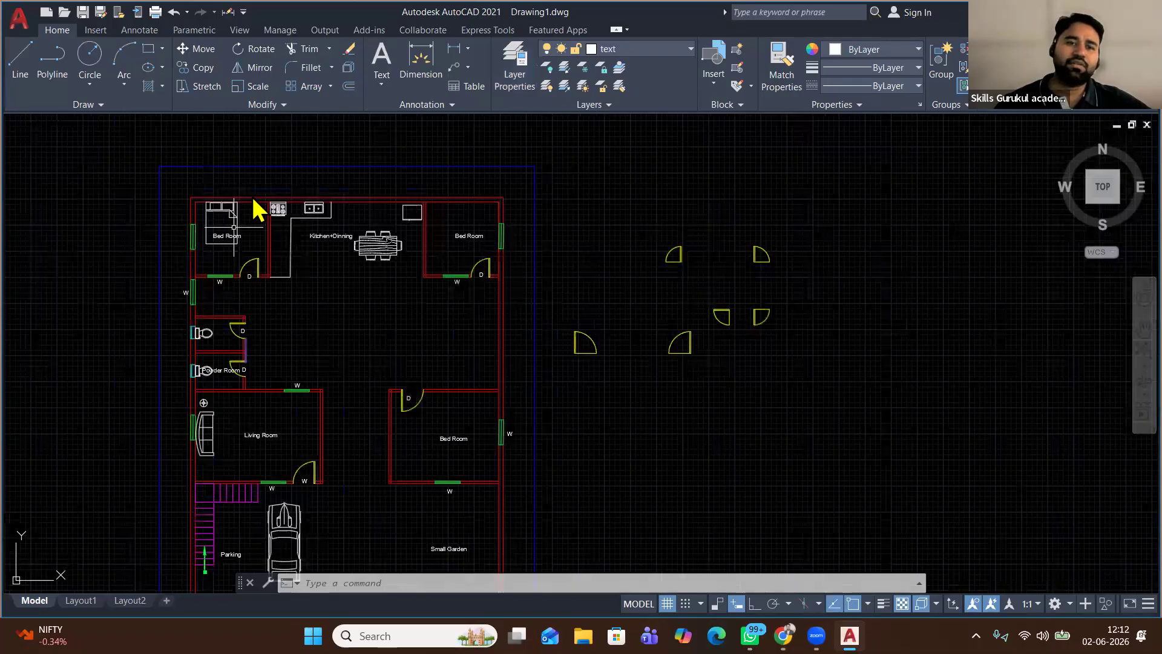
{"action": "left_click", "coordinate": [262, 240]}
{"action": "left_click", "coordinate": [181, 197]}
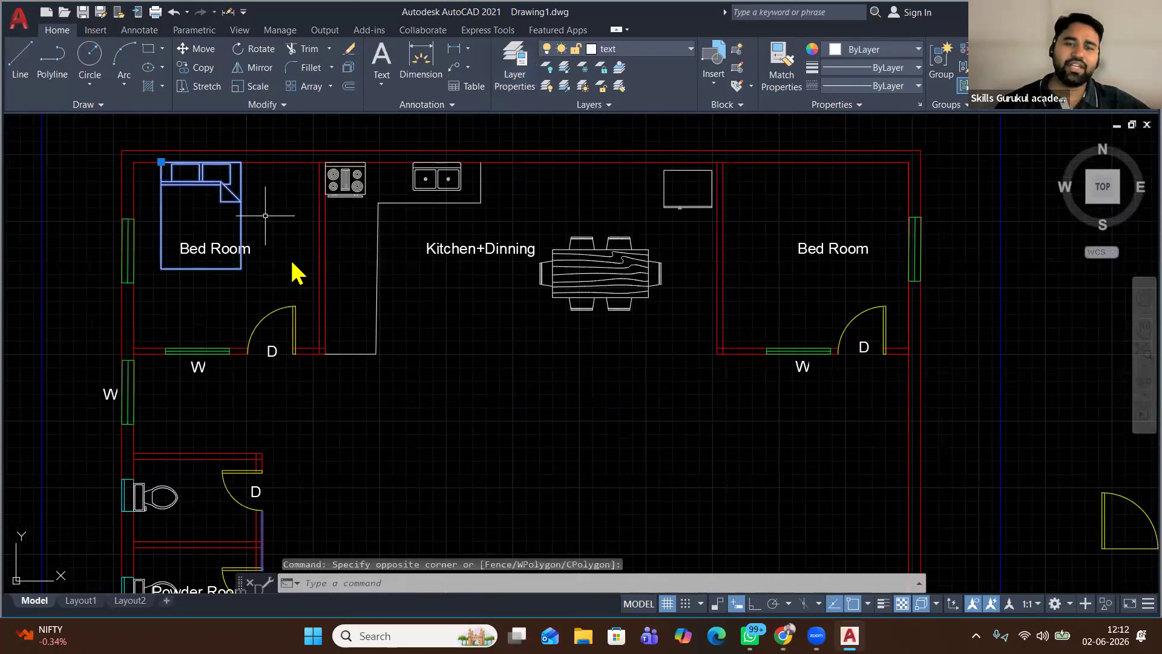
{"action": "right_click", "coordinate": [270, 266]}
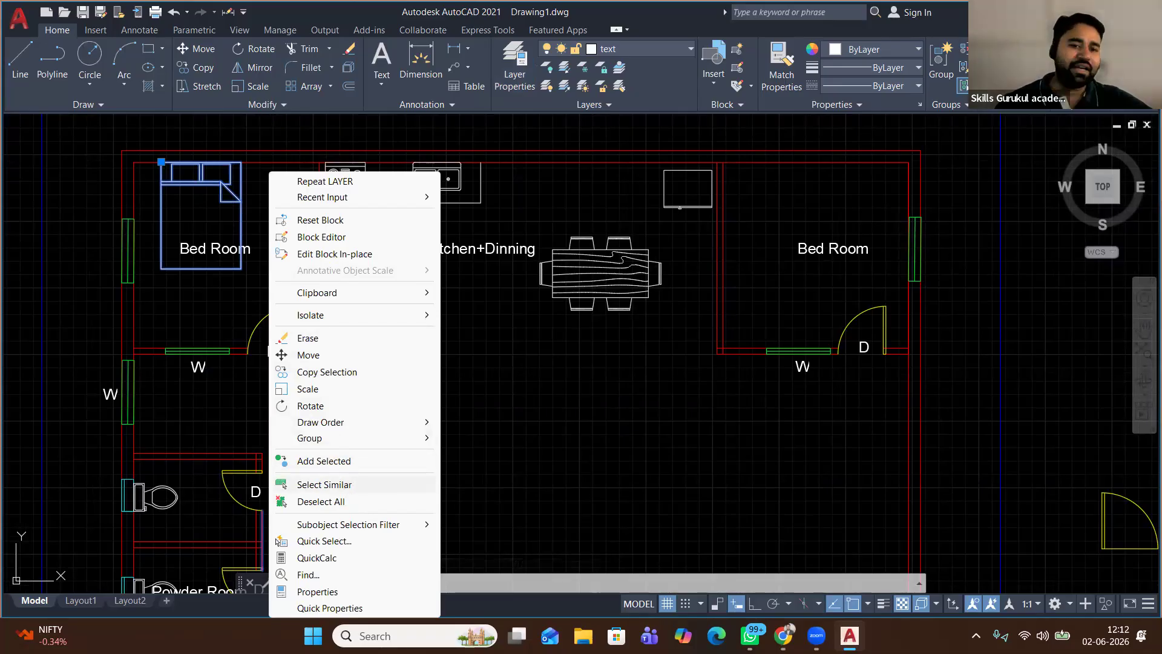
{"action": "left_click", "coordinate": [341, 485]}
{"action": "scroll", "coordinate": [364, 316], "scroll_direction": "down", "scroll_amount": 2}
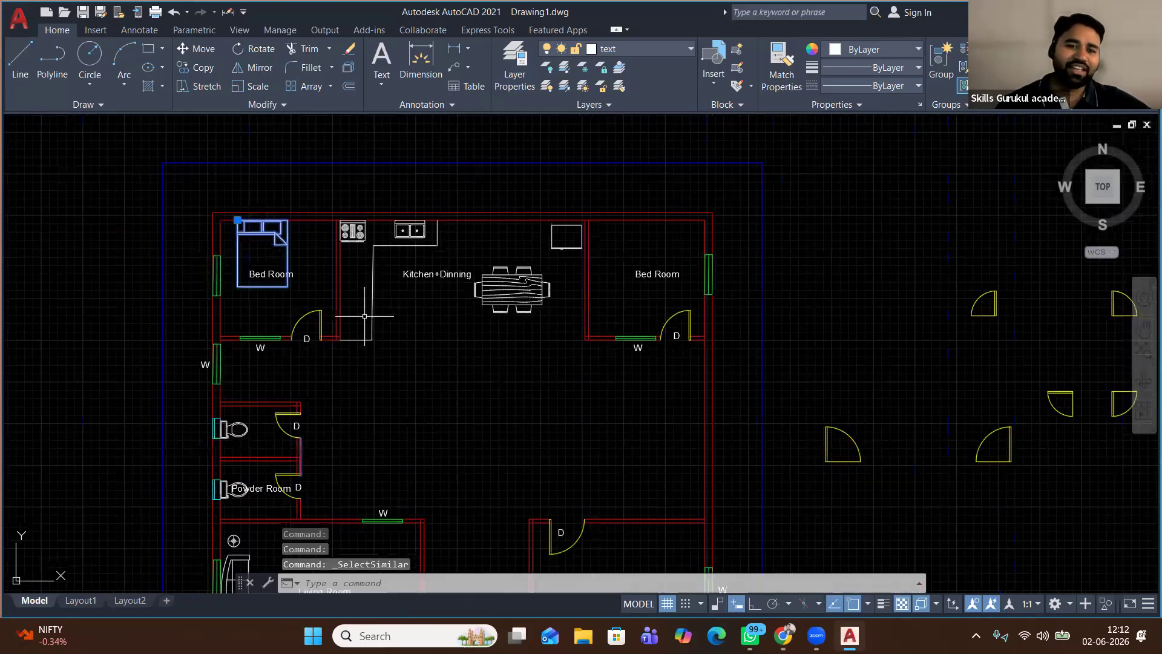
{"action": "scroll", "coordinate": [364, 316], "scroll_direction": "down", "scroll_amount": 2}
{"action": "middle_click_drag", "start_coordinate": [364, 320], "coordinate": [349, 196]}
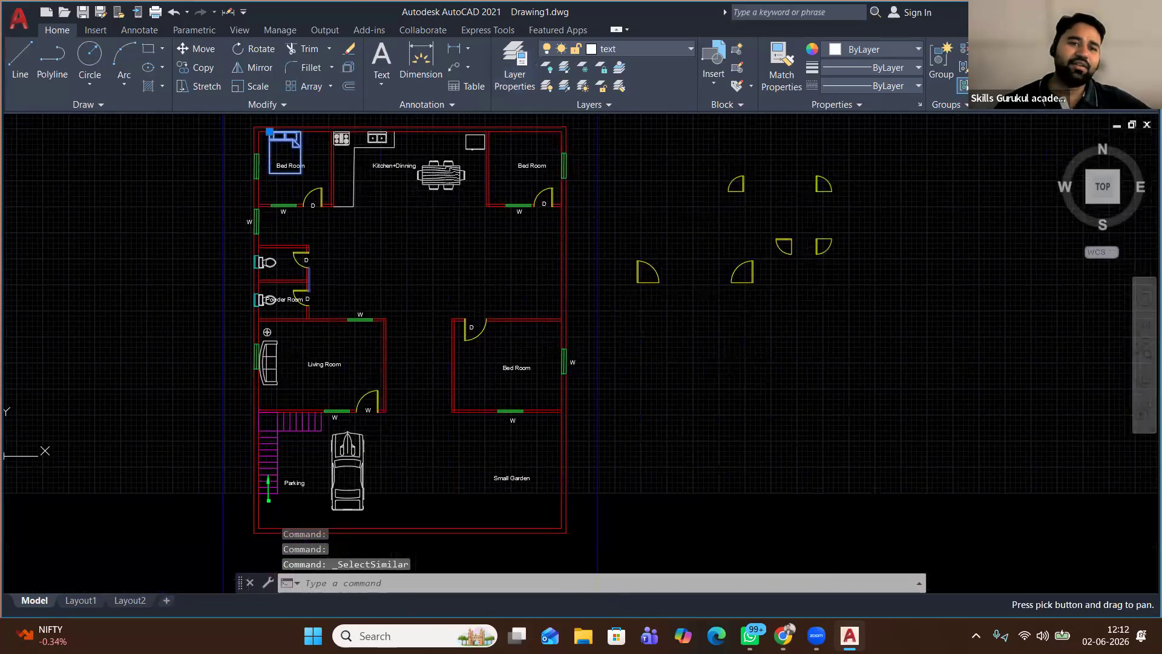
{"action": "scroll", "coordinate": [292, 271], "scroll_direction": "up", "scroll_amount": 4}
{"action": "left_click", "coordinate": [249, 247]}
{"action": "left_click", "coordinate": [136, 197]}
{"action": "left_click", "coordinate": [105, 489]}
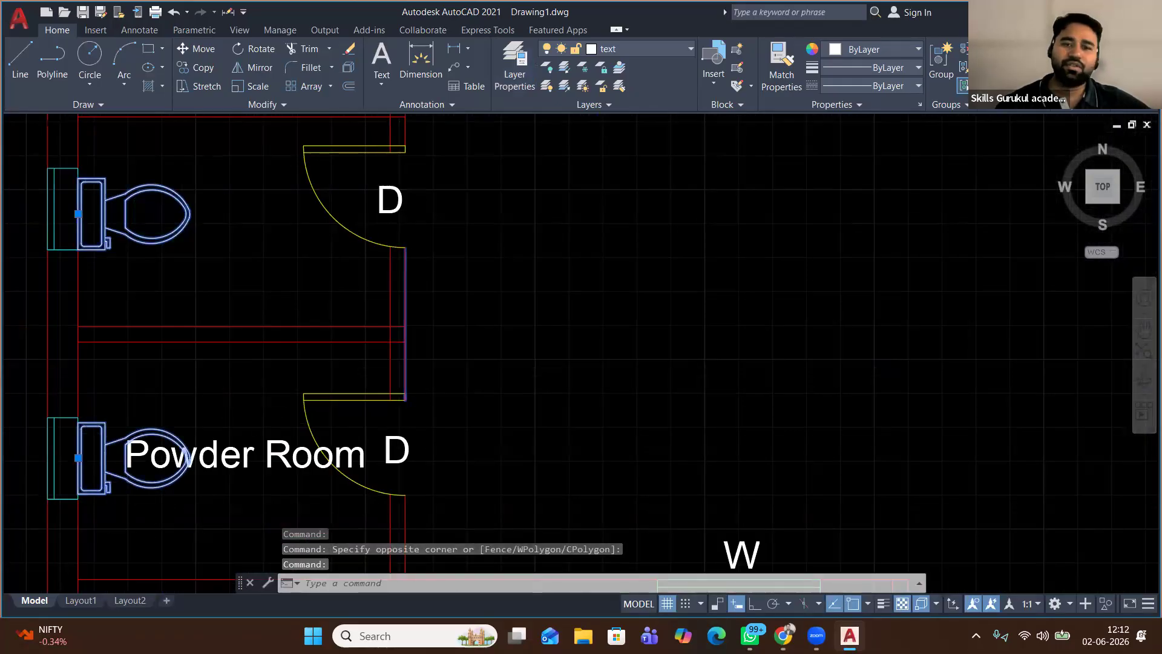
Add the dining table, kitchen sink and stove, removing the stray kitchen wall line
{"action": "scroll", "coordinate": [257, 404], "scroll_direction": "down", "scroll_amount": 3}
{"action": "left_click", "coordinate": [525, 242]}
{"action": "left_click", "coordinate": [511, 189]}
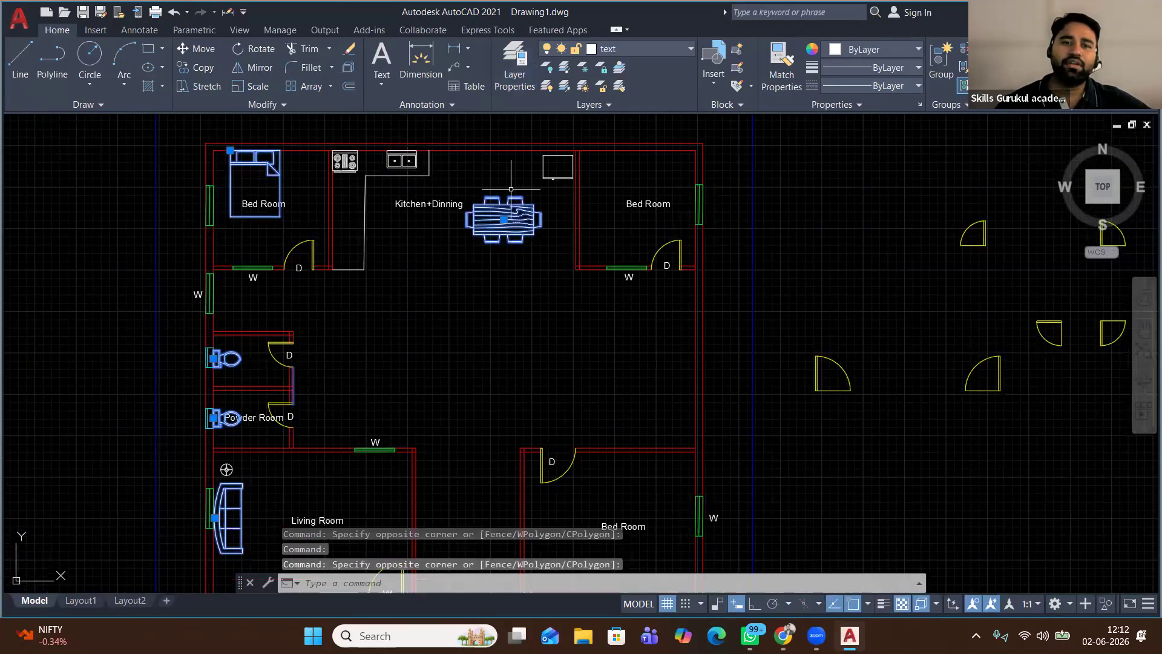
{"action": "scroll", "coordinate": [396, 162], "scroll_direction": "up", "scroll_amount": 3}
{"action": "left_click", "coordinate": [397, 162]}
{"action": "left_click", "coordinate": [365, 200]}
{"action": "left_click", "coordinate": [180, 204]}
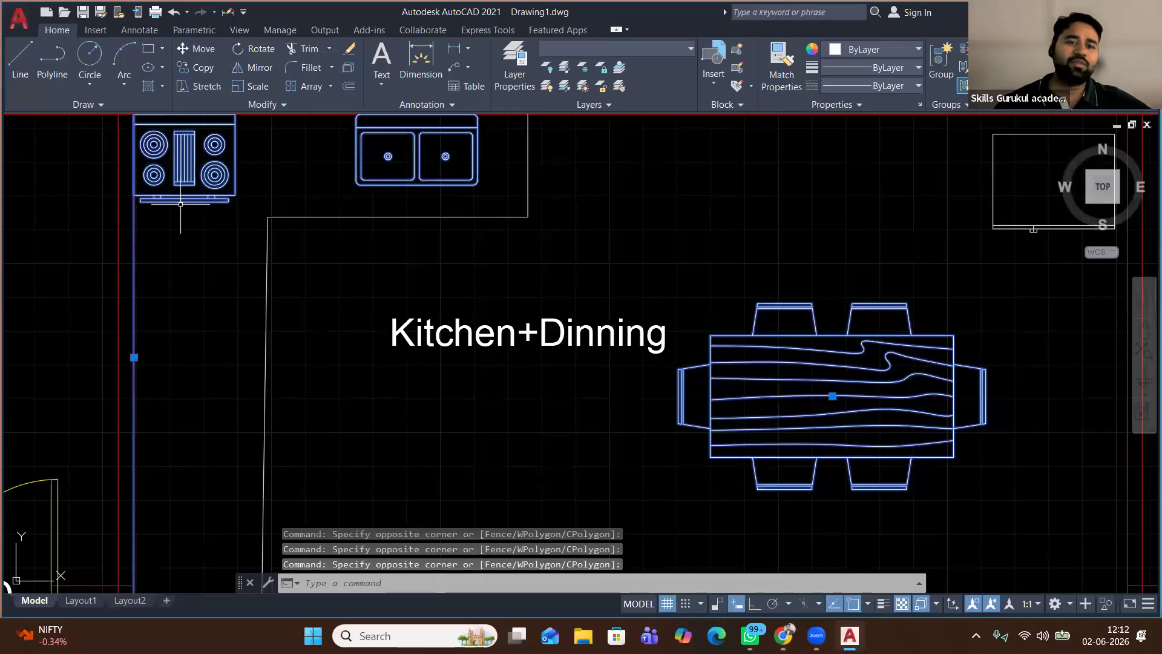
{"action": "scroll", "coordinate": [202, 262], "scroll_direction": "down", "scroll_amount": 5}
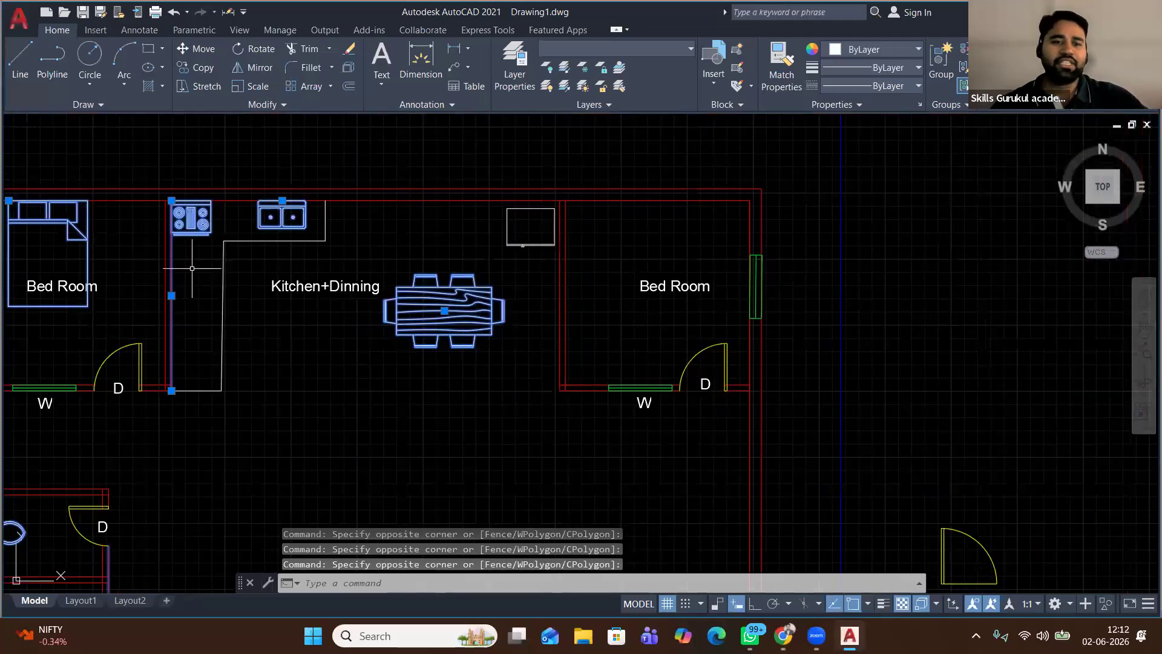
{"action": "scroll", "coordinate": [177, 320], "scroll_direction": "up", "scroll_amount": 4}
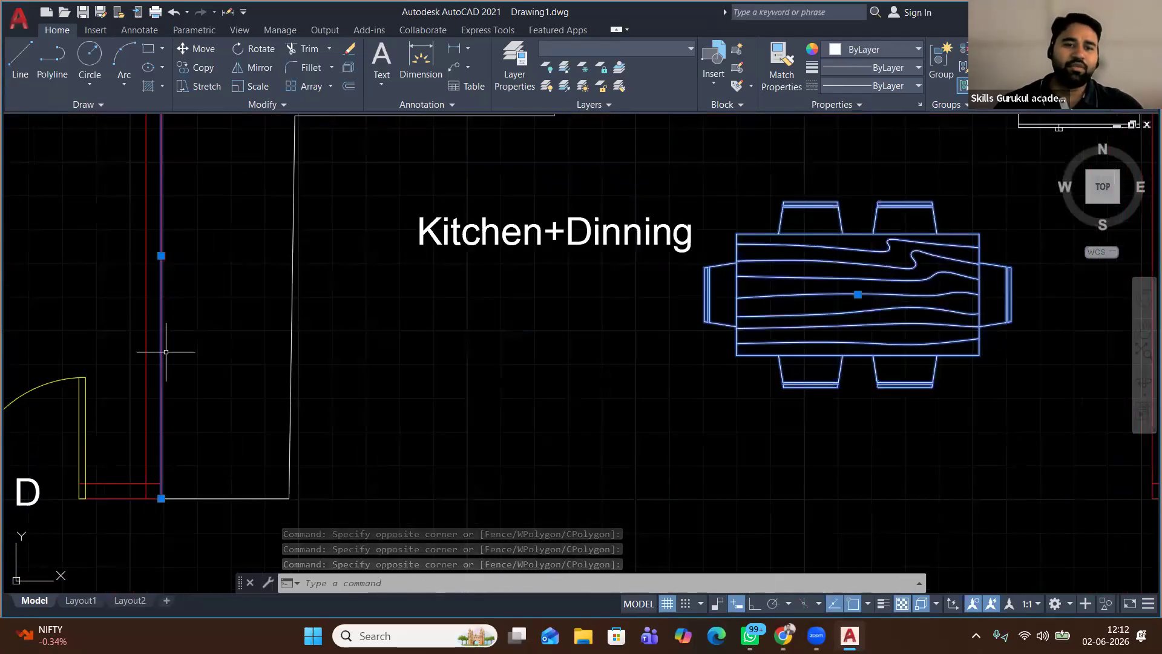
{"action": "left_click", "coordinate": [161, 350], "text": "shift"}
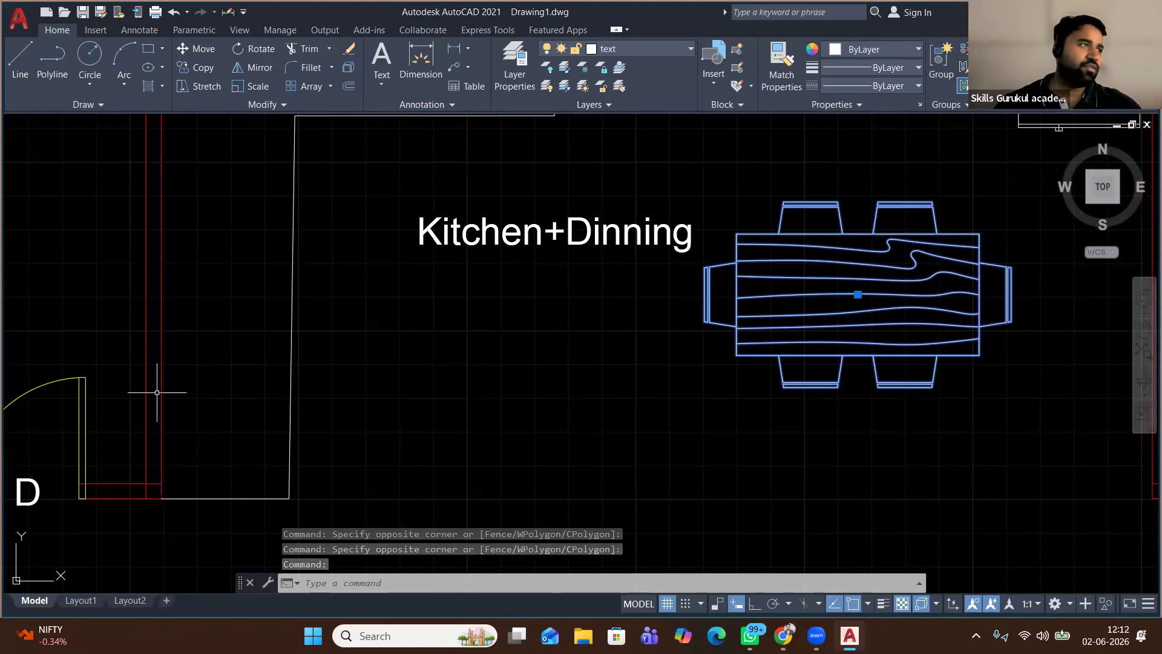
Add the TV to the furniture selection and bring up the layer list
{"action": "scroll", "coordinate": [240, 330], "scroll_direction": "down", "scroll_amount": 4}
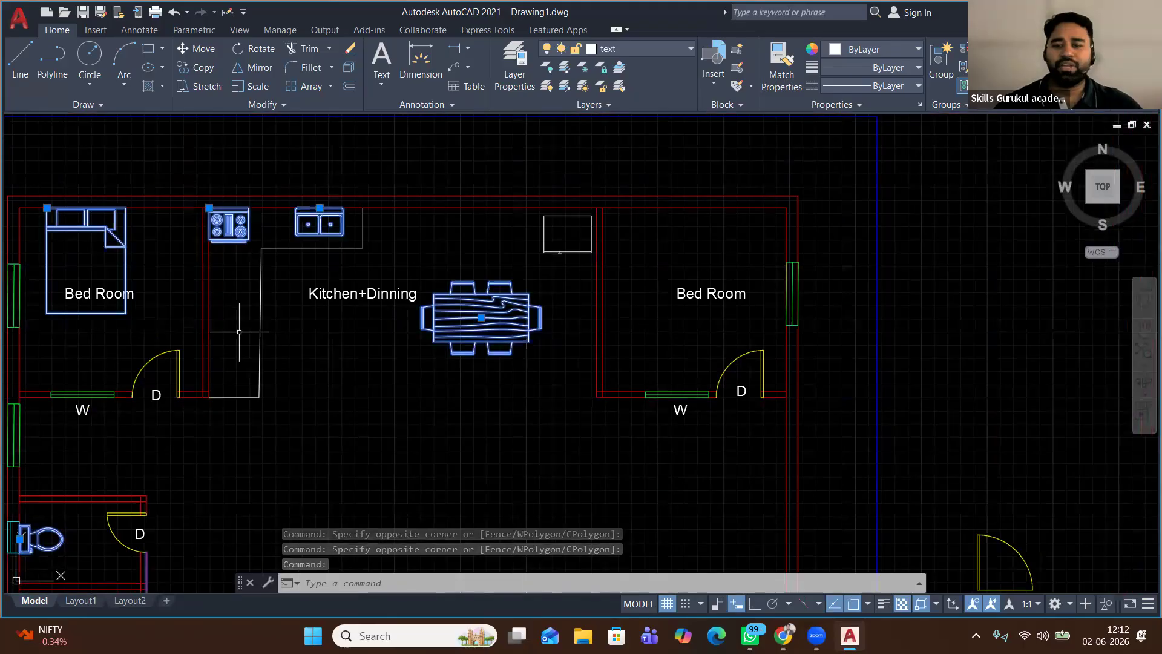
{"action": "scroll", "coordinate": [240, 332], "scroll_direction": "down", "scroll_amount": 2}
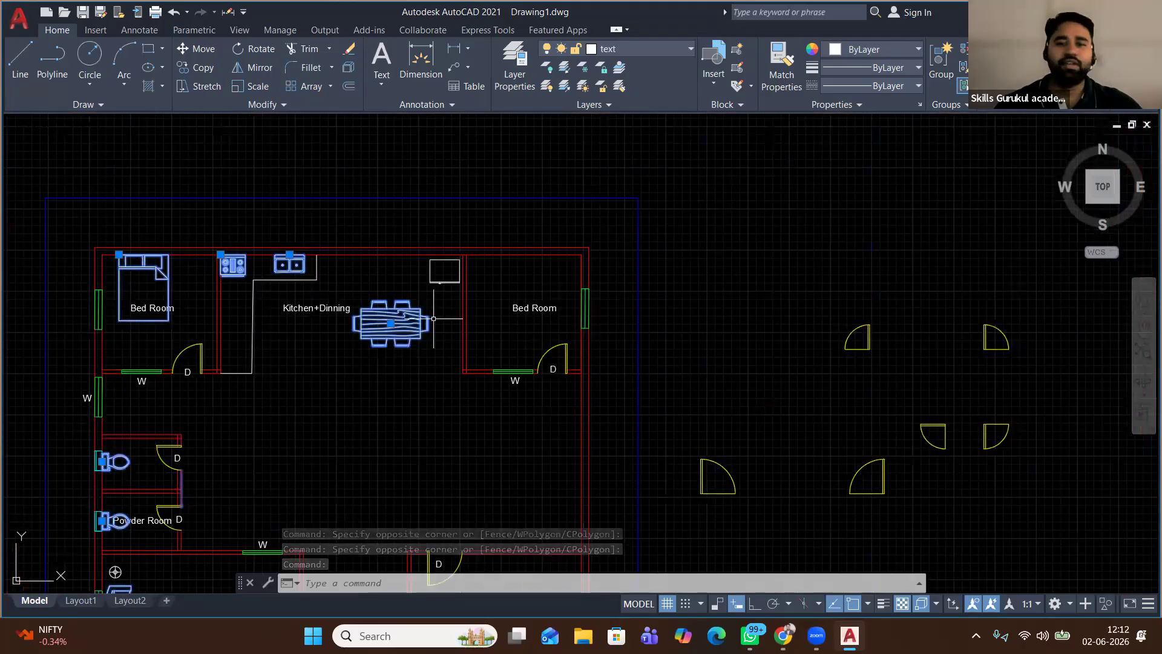
{"action": "scroll", "coordinate": [444, 279], "scroll_direction": "up", "scroll_amount": 4}
{"action": "left_click", "coordinate": [442, 268]}
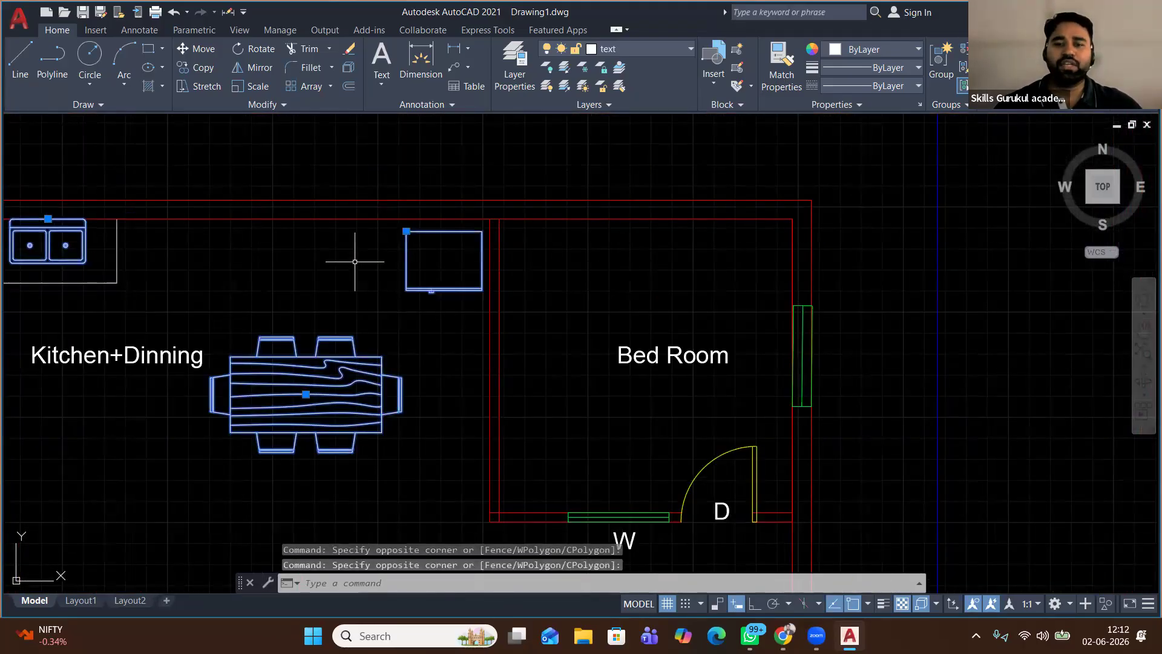
{"action": "scroll", "coordinate": [354, 261], "scroll_direction": "down", "scroll_amount": 2}
{"action": "scroll", "coordinate": [510, 333], "scroll_direction": "down", "scroll_amount": 2}
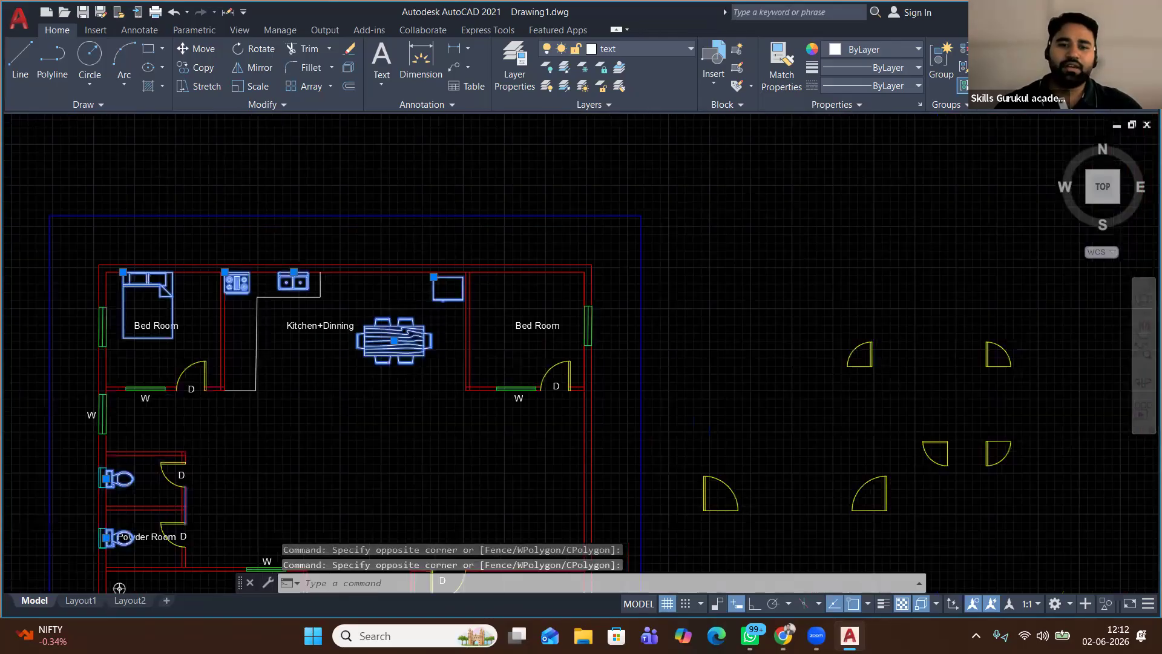
{"action": "scroll", "coordinate": [491, 272], "scroll_direction": "down", "scroll_amount": 4}
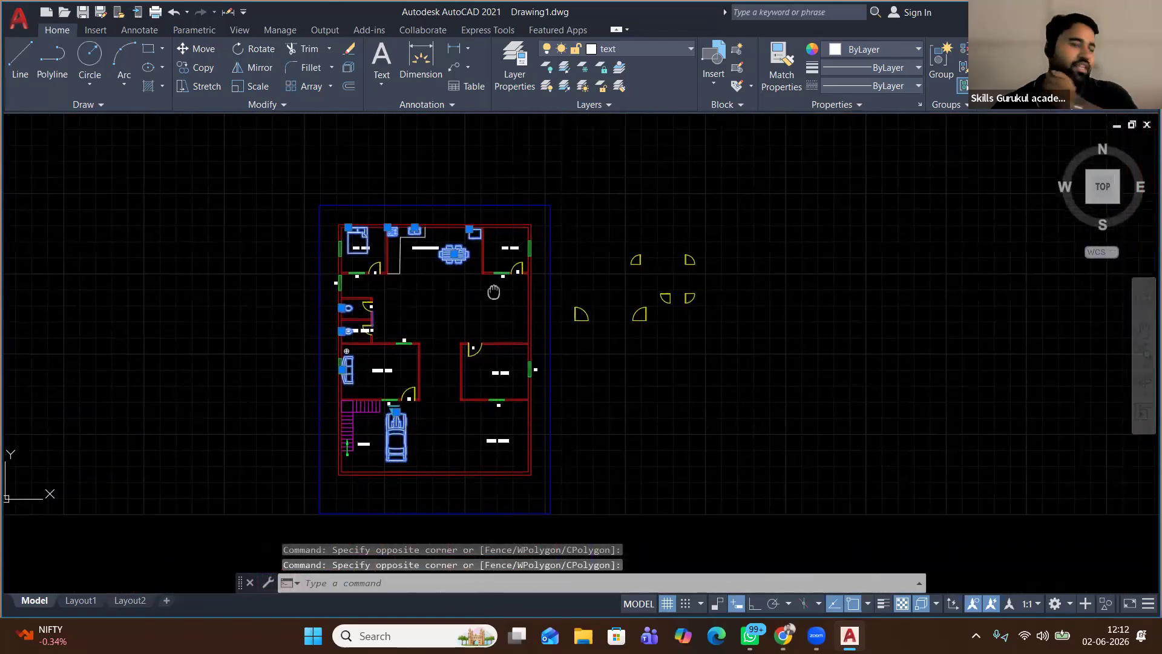
{"action": "scroll", "coordinate": [490, 443], "scroll_direction": "up", "scroll_amount": 2}
{"action": "middle_click_drag", "start_coordinate": [352, 292], "coordinate": [373, 446]}
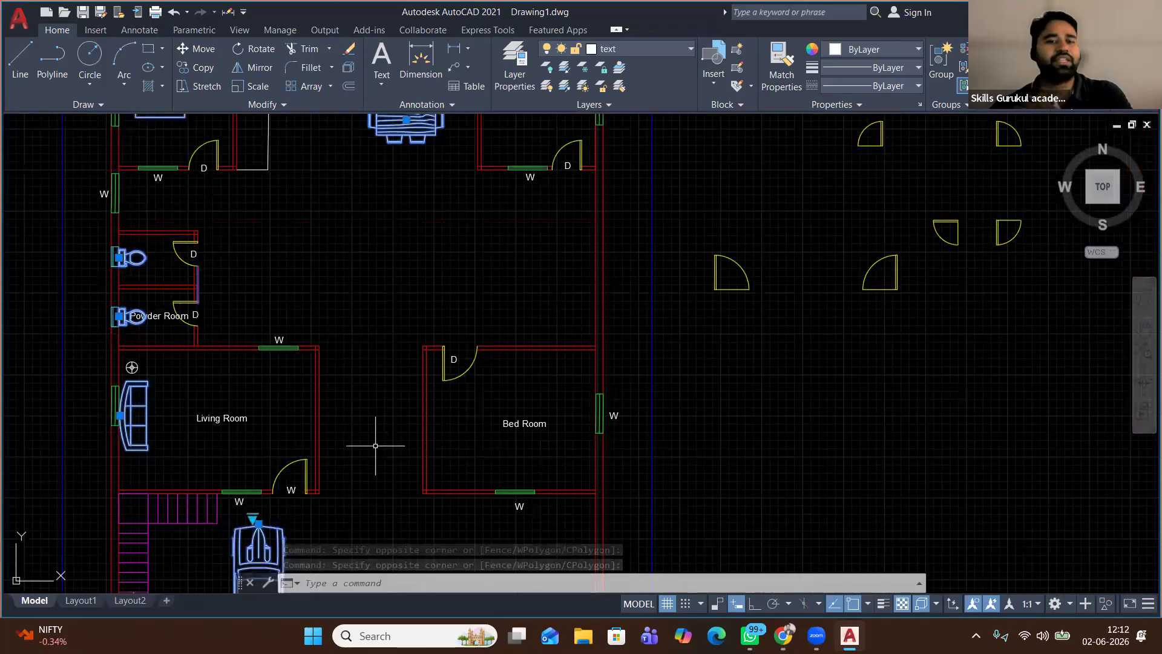
{"action": "middle_click_drag", "start_coordinate": [335, 298], "coordinate": [332, 401]}
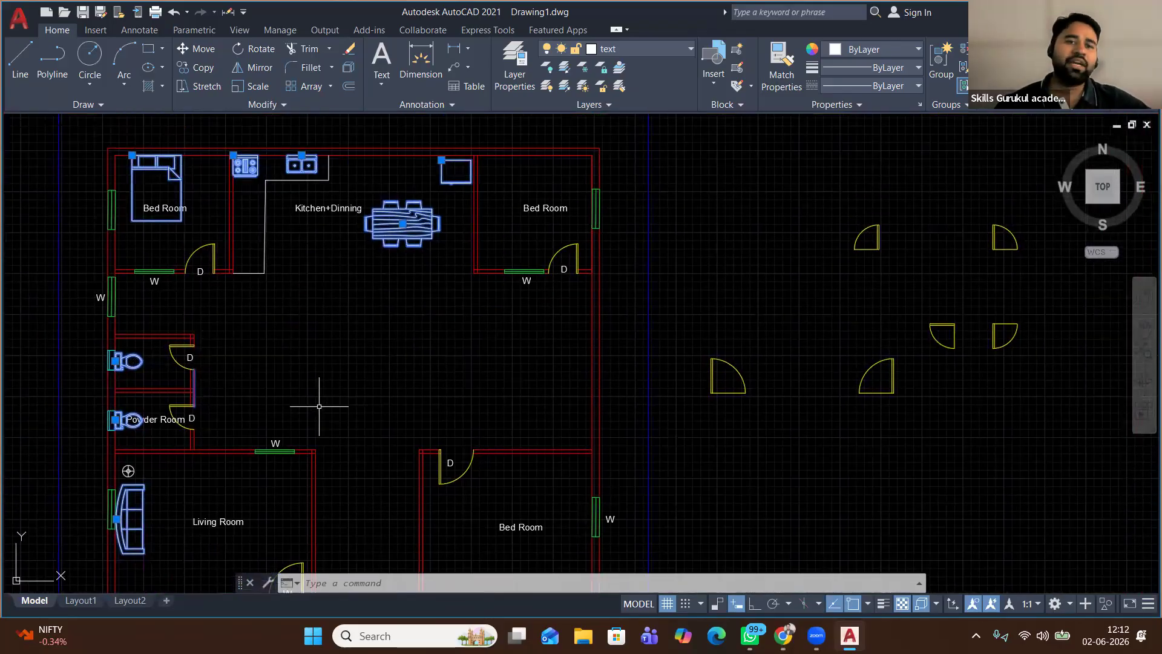
{"action": "left_click", "coordinate": [661, 49]}
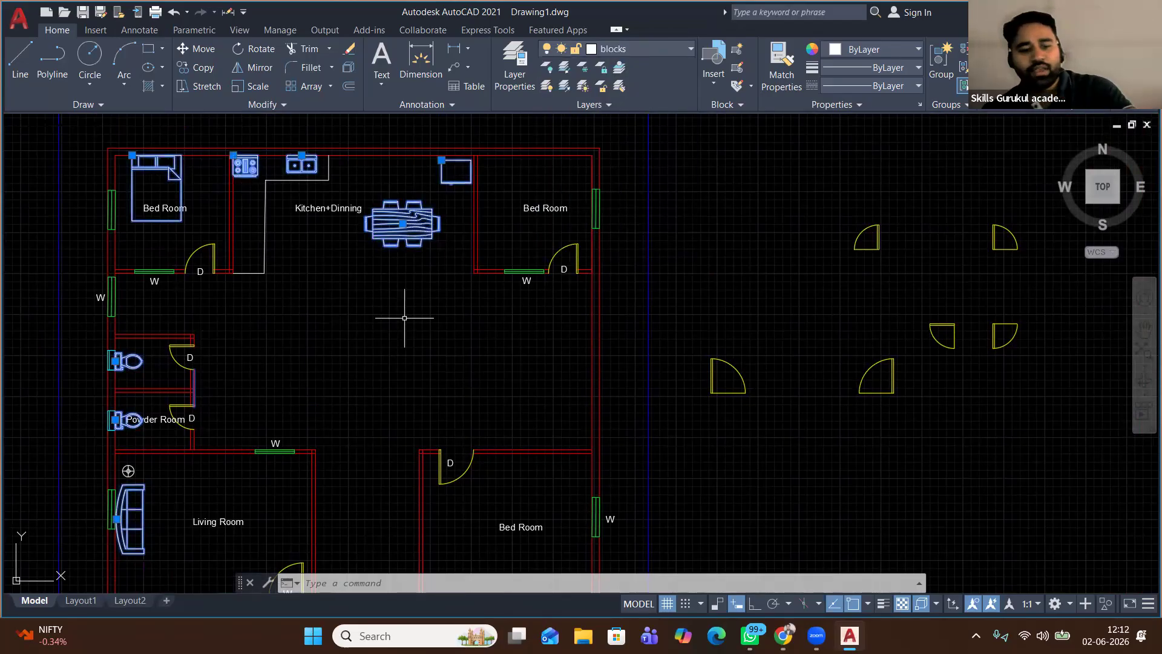
Clear the furniture selection and set dim as the current layer from the Layer list
{"action": "key", "text": "Escape"}
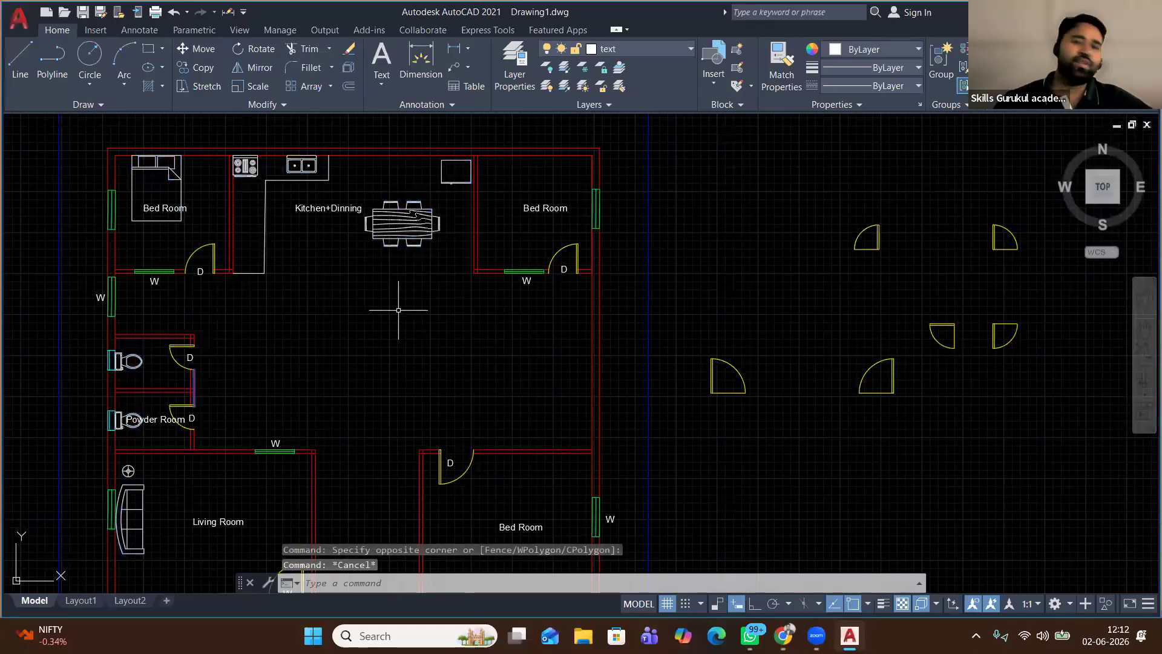
{"action": "left_click", "coordinate": [648, 48]}
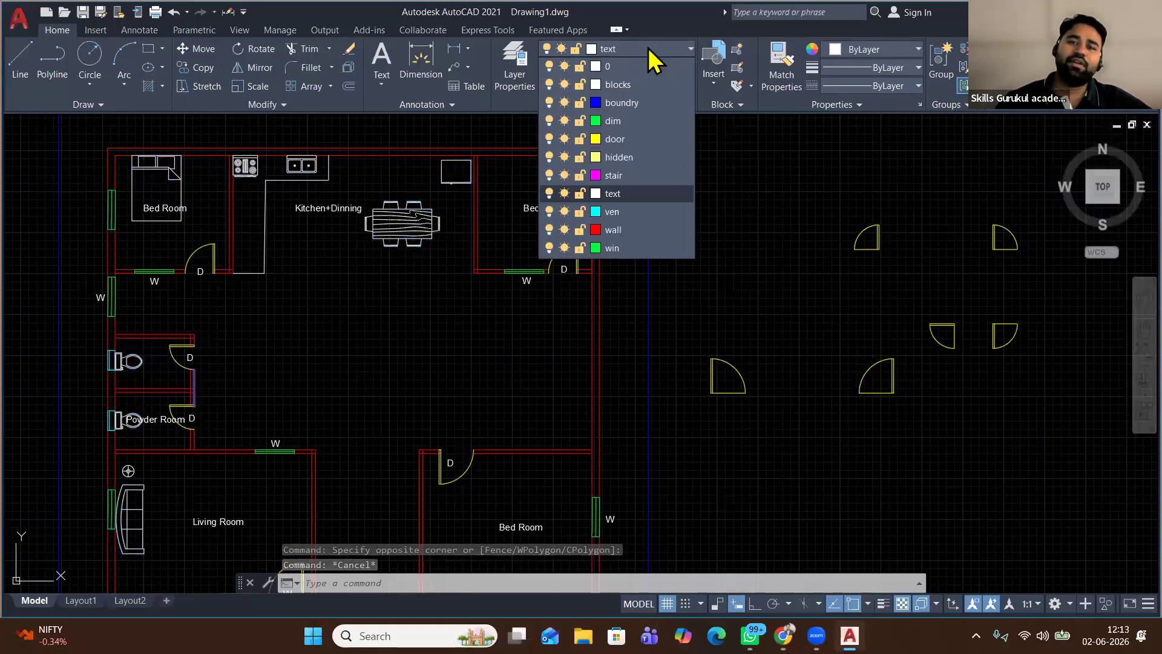
{"action": "left_click", "coordinate": [636, 122]}
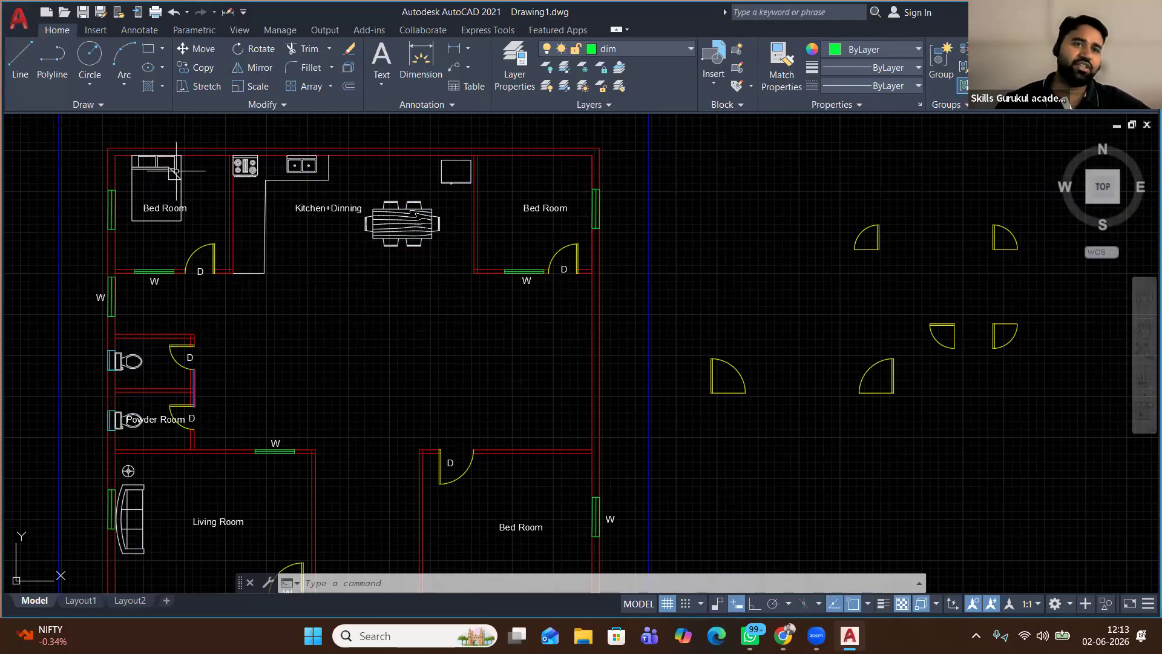
Draw a 600 linear dimension between the top-left and top-right wall corners, placed above the wall
{"action": "left_click", "coordinate": [469, 49]}
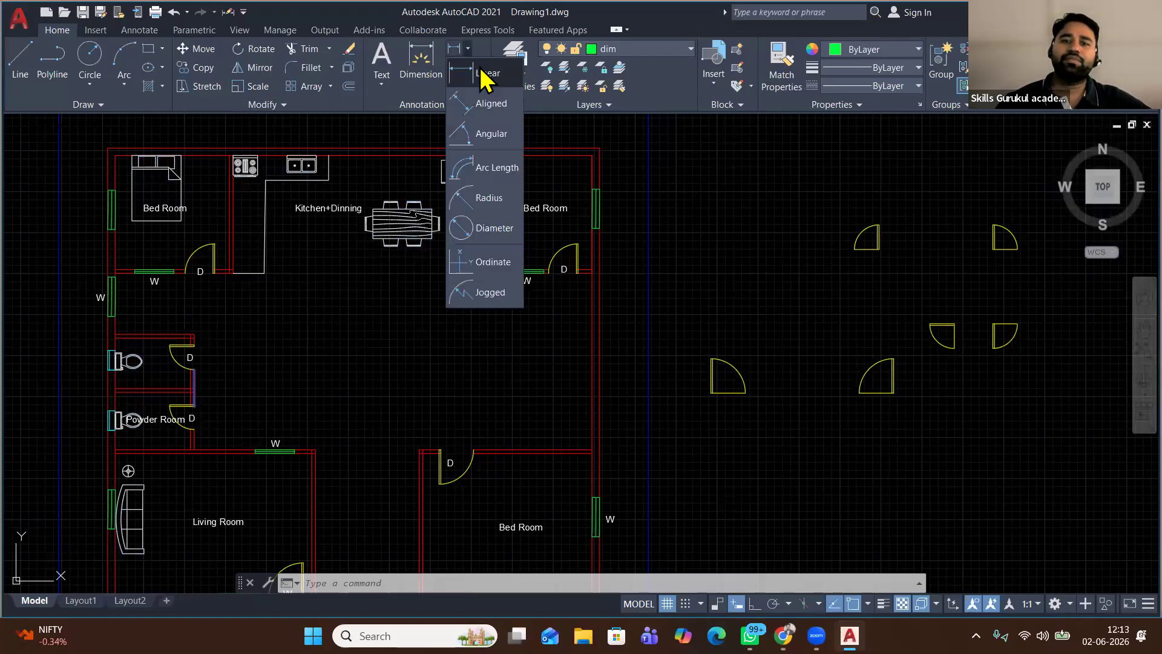
{"action": "left_click", "coordinate": [486, 74]}
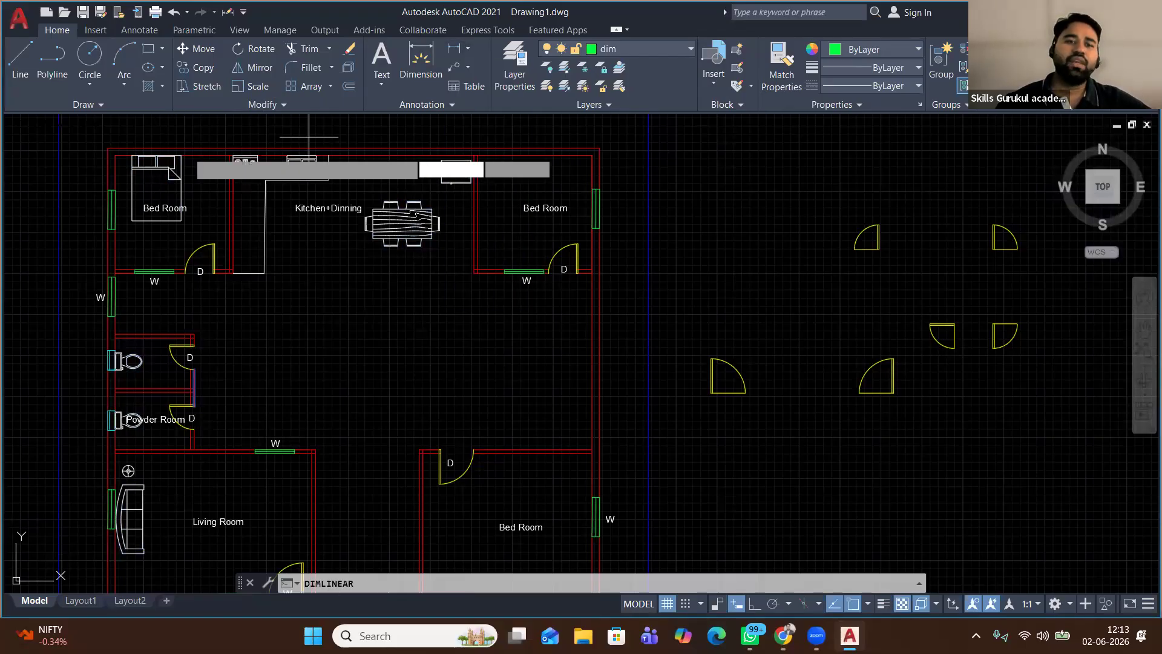
{"action": "left_click", "coordinate": [106, 147]}
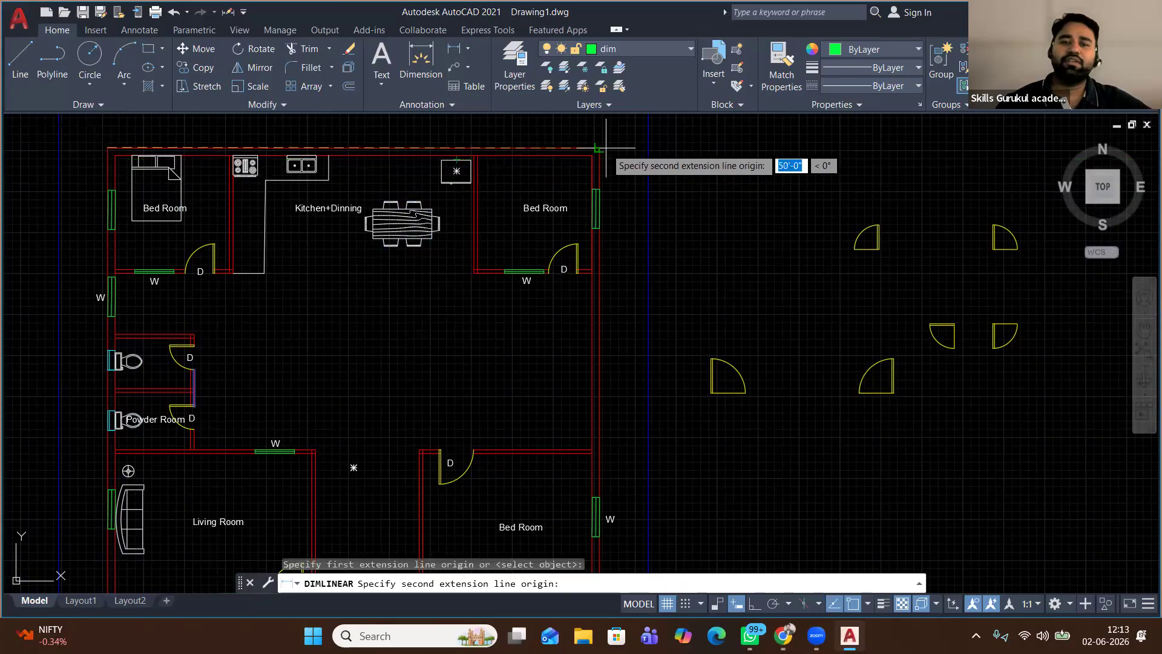
{"action": "left_click", "coordinate": [754, 603]}
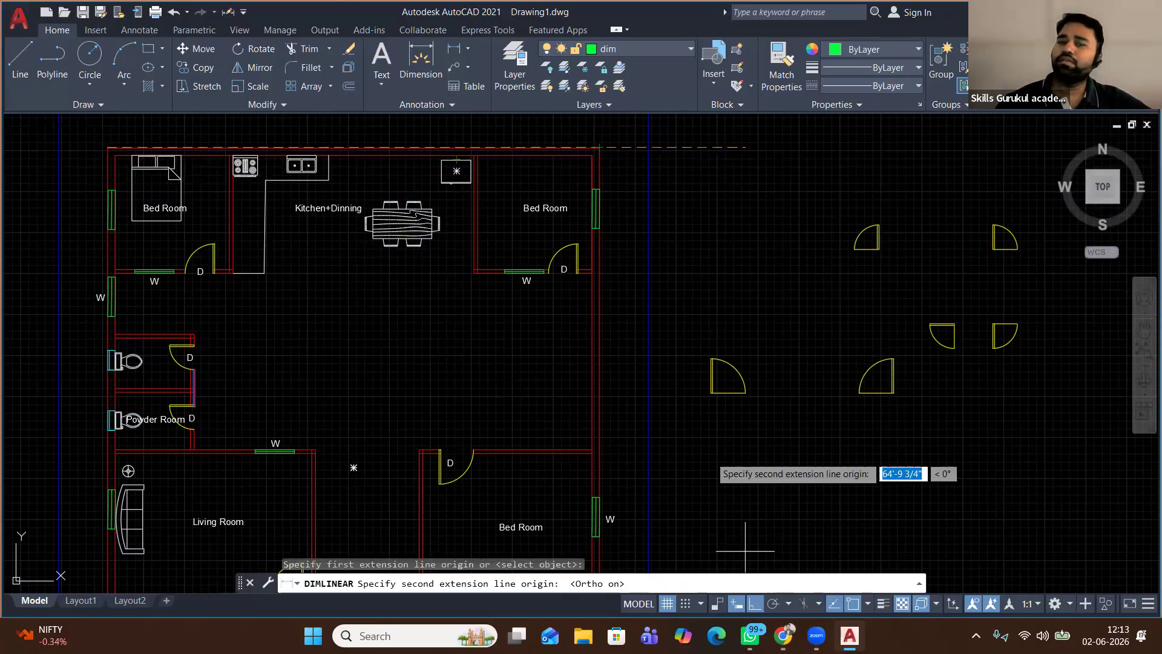
{"action": "left_click", "coordinate": [583, 155]}
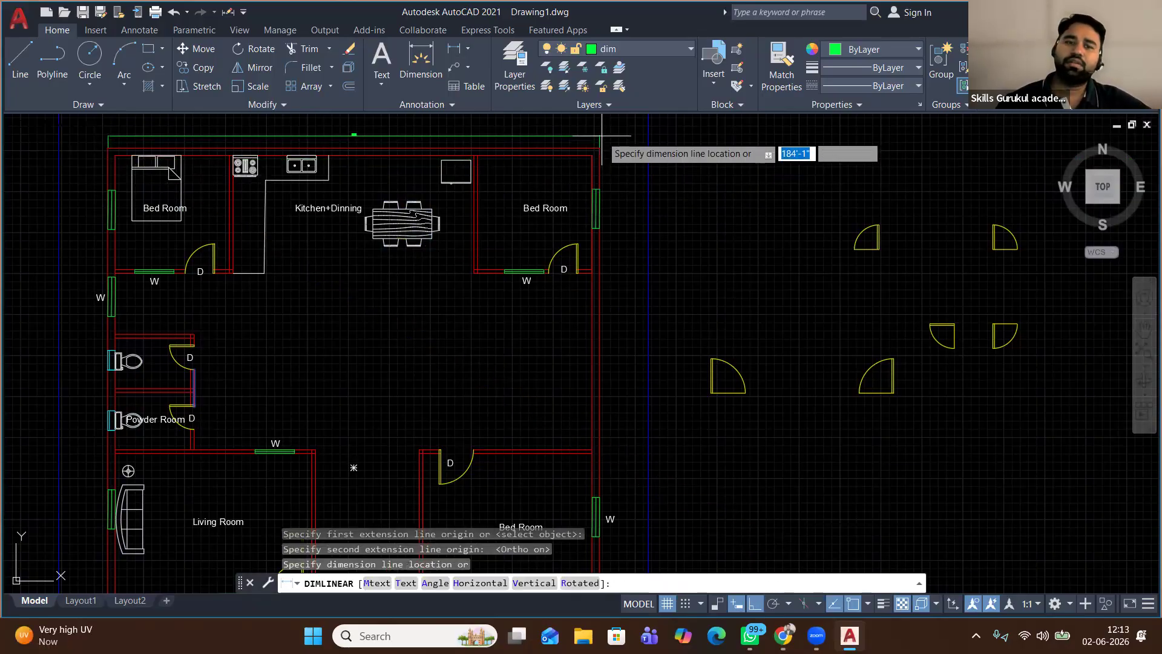
{"action": "left_click", "coordinate": [603, 129]}
{"action": "scroll", "coordinate": [355, 121], "scroll_direction": "up", "scroll_amount": 5}
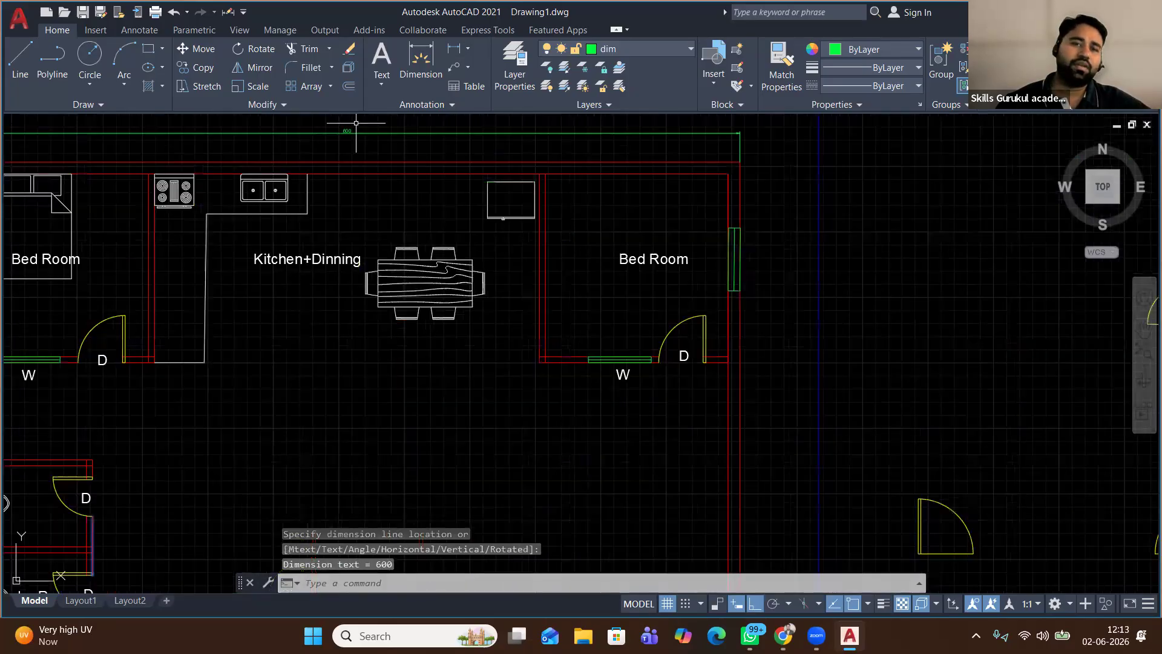
{"action": "middle_click_drag", "start_coordinate": [354, 121], "coordinate": [373, 206]}
{"action": "scroll", "coordinate": [367, 217], "scroll_direction": "up", "scroll_amount": 2}
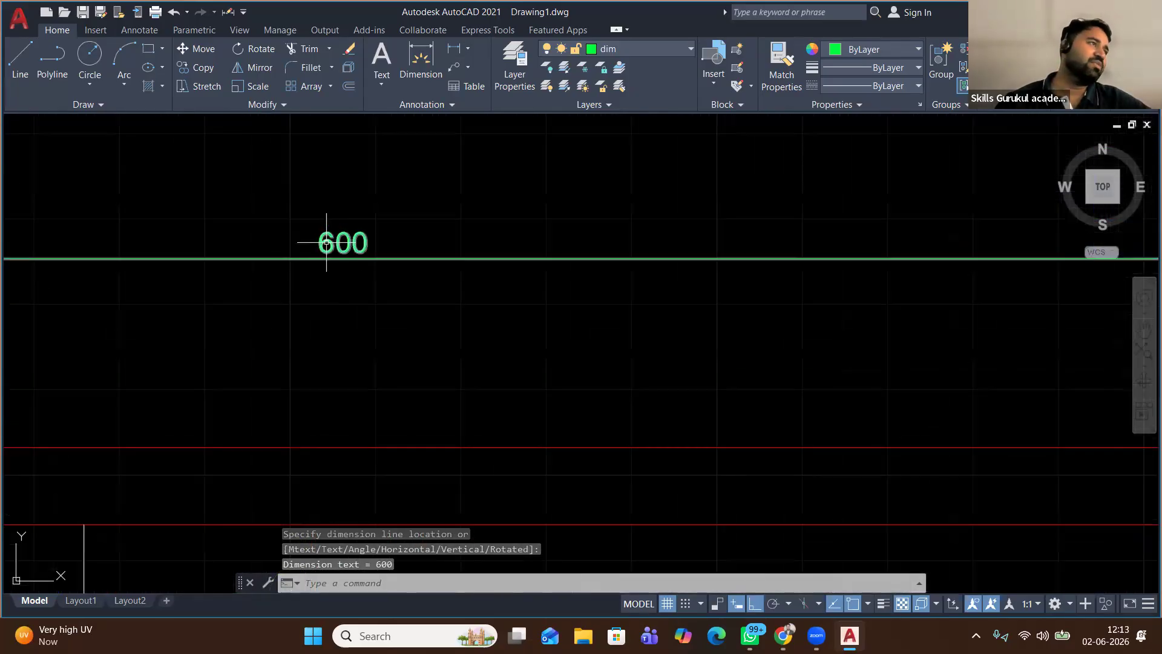
{"action": "scroll", "coordinate": [327, 245], "scroll_direction": "down", "scroll_amount": 5}
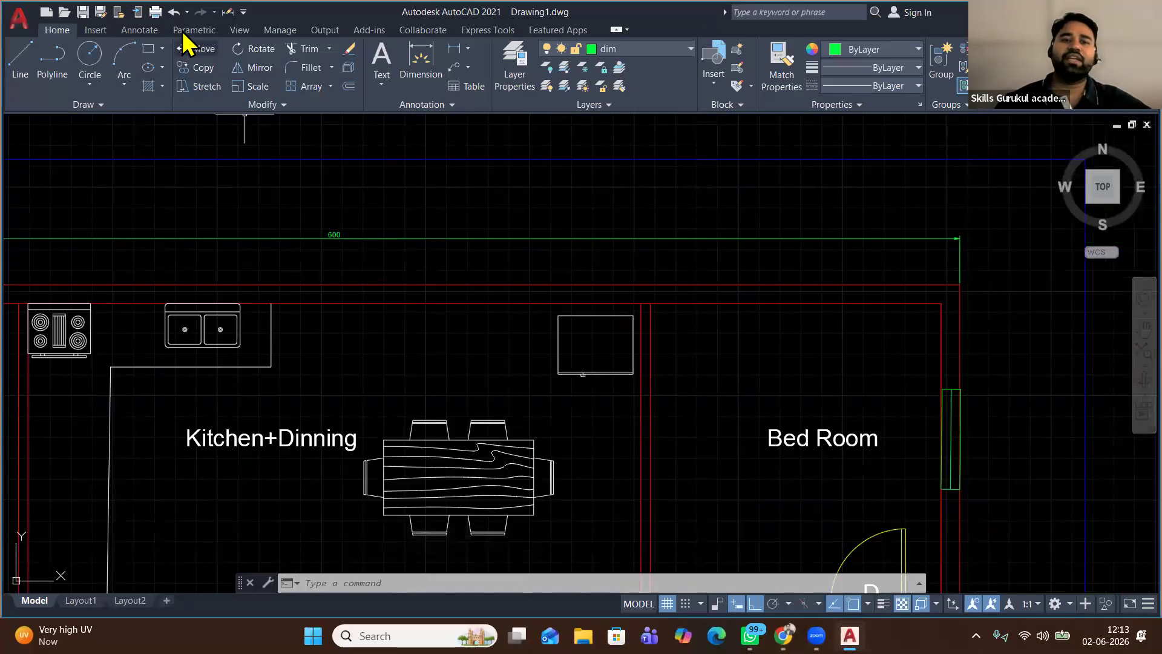
{"action": "left_click", "coordinate": [144, 31]}
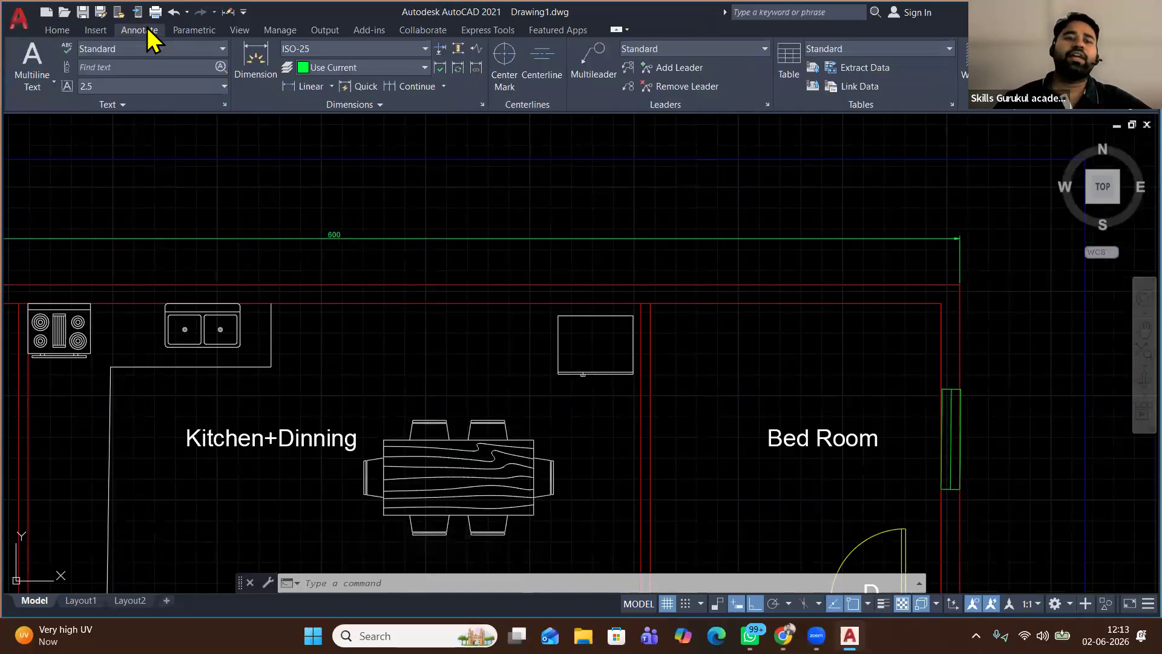
Open the ISO-25 dimension style for editing and set its primary units to Architectural
{"action": "left_click", "coordinate": [339, 49]}
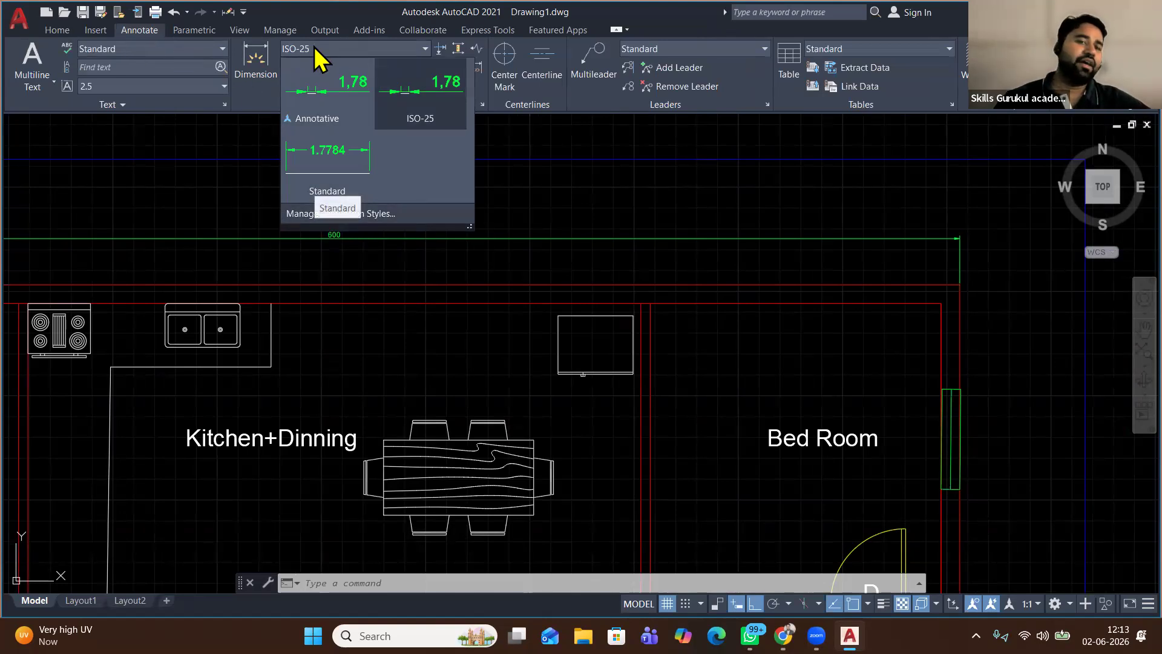
{"action": "left_click", "coordinate": [368, 213]}
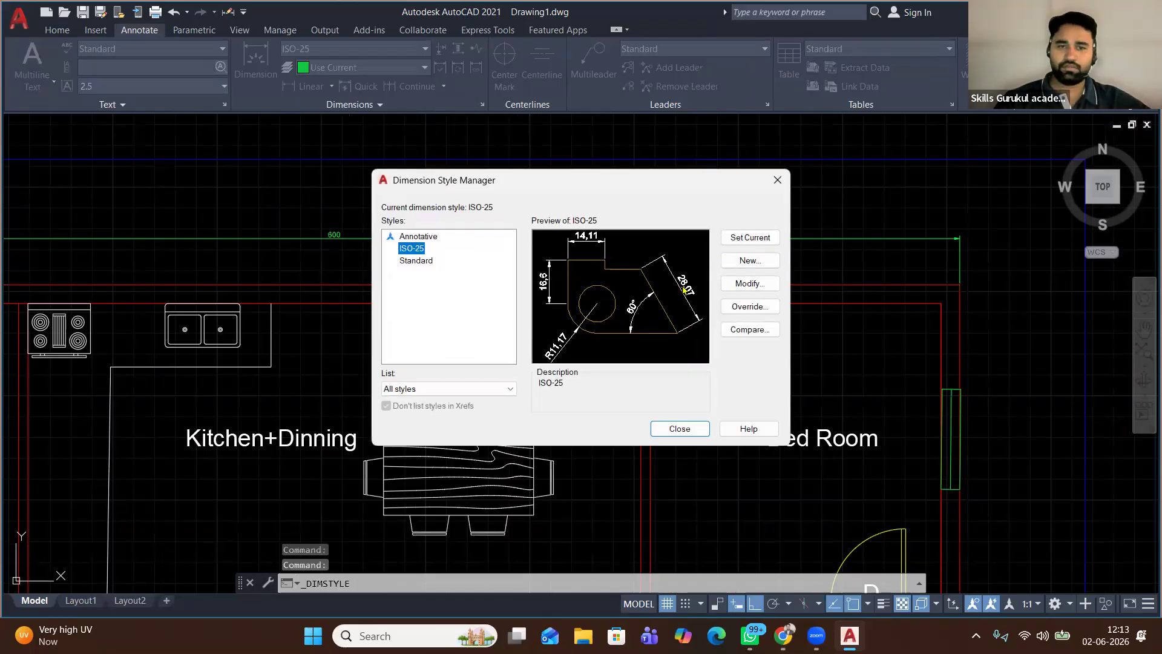
{"action": "left_click", "coordinate": [742, 285]}
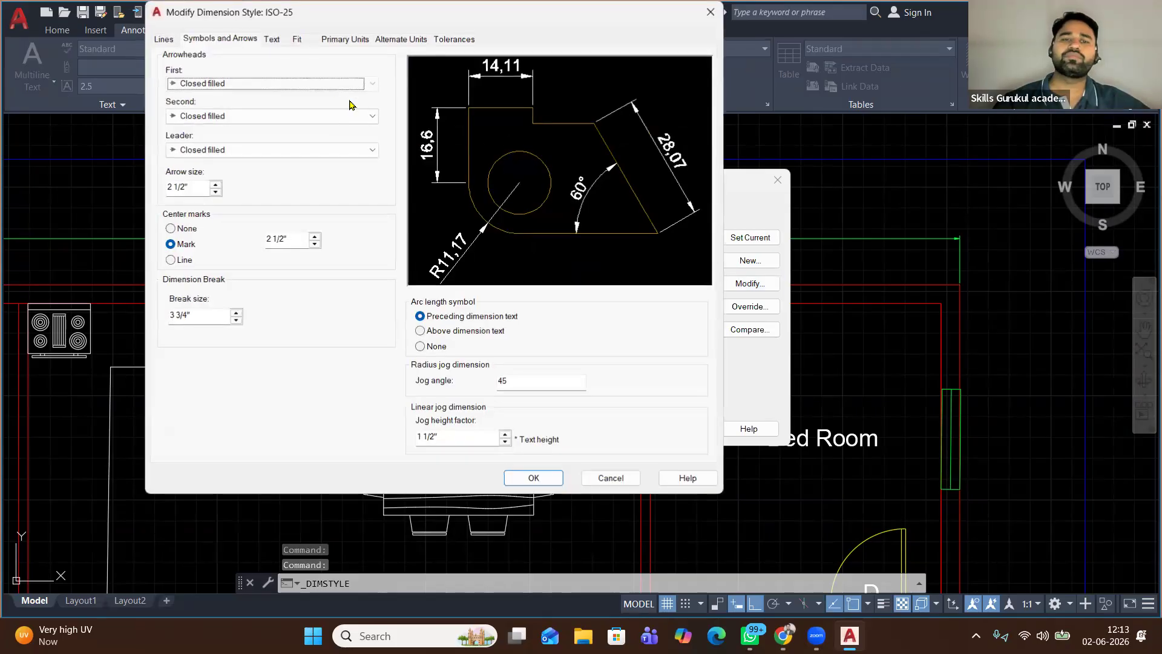
{"action": "left_click", "coordinate": [343, 39]}
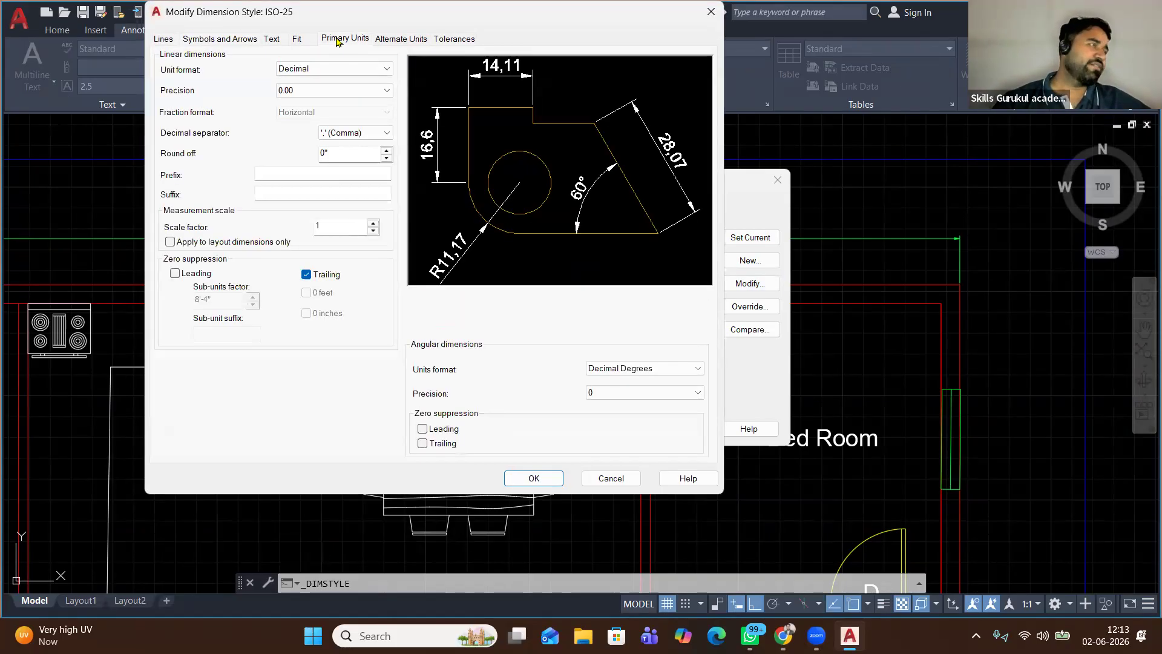
{"action": "left_click", "coordinate": [330, 70]}
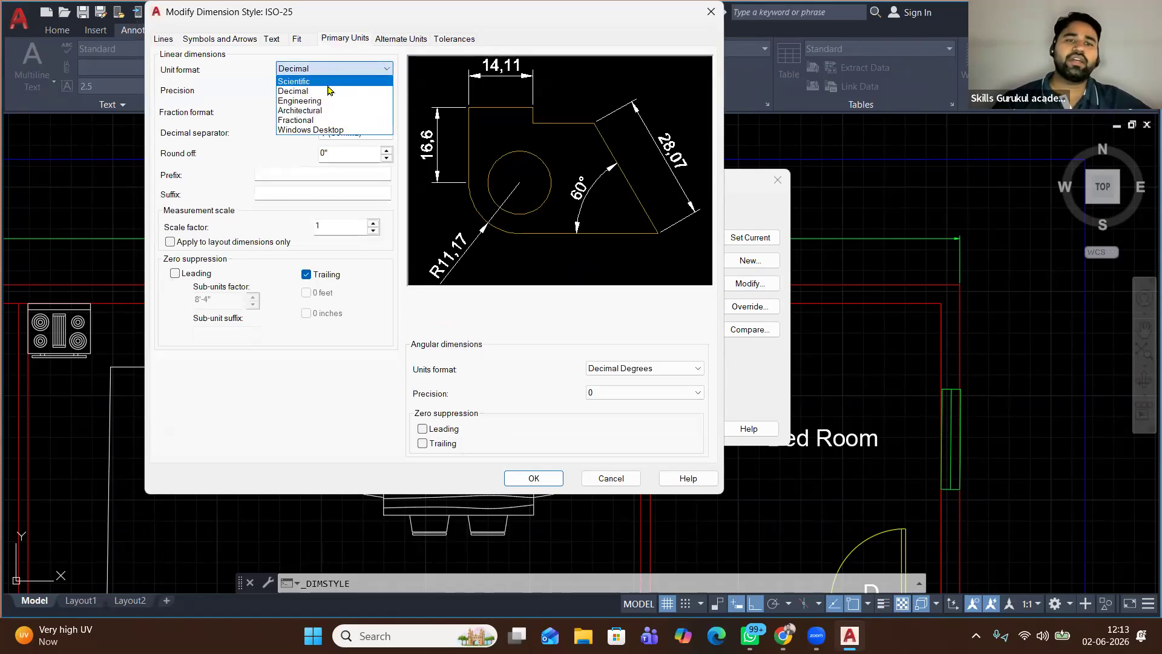
{"action": "left_click", "coordinate": [331, 116]}
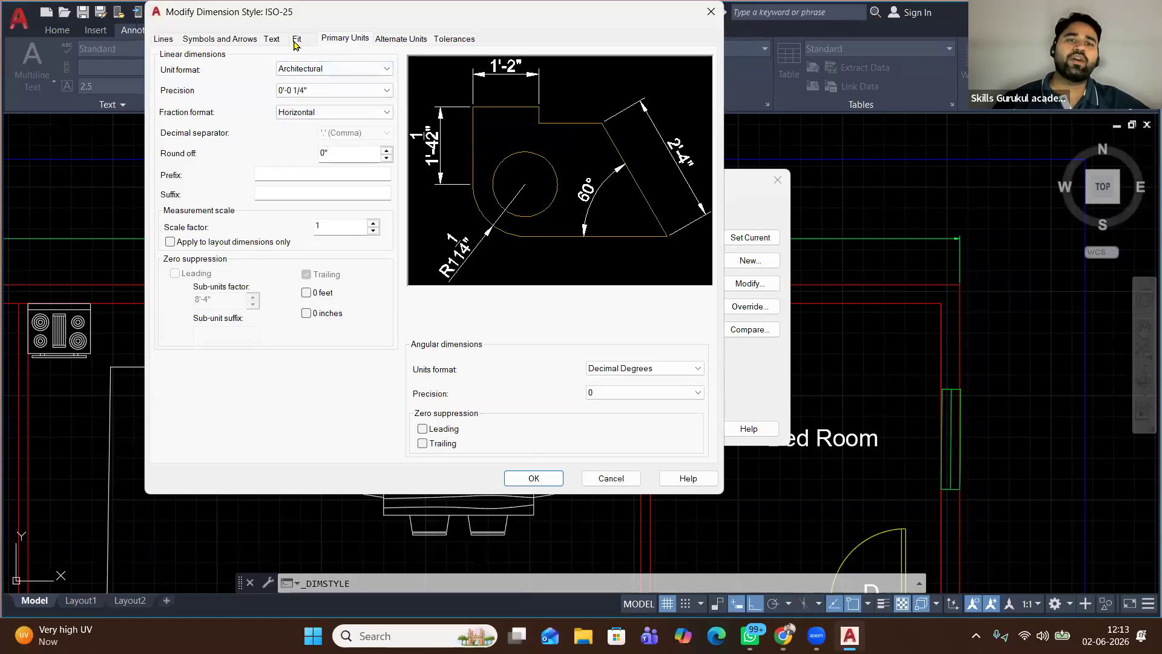
Give ISO-25 a 1' arrow size and 1' text height, then confirm and close the style manager
{"action": "left_click", "coordinate": [205, 40]}
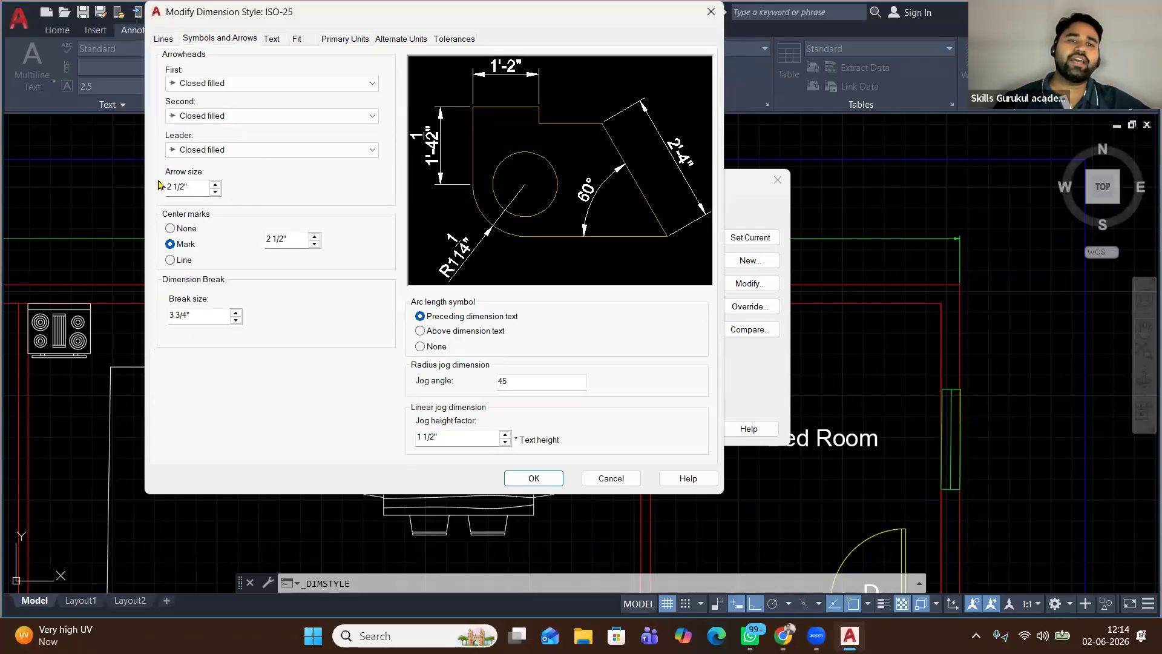
{"action": "type", "text": "1/"}
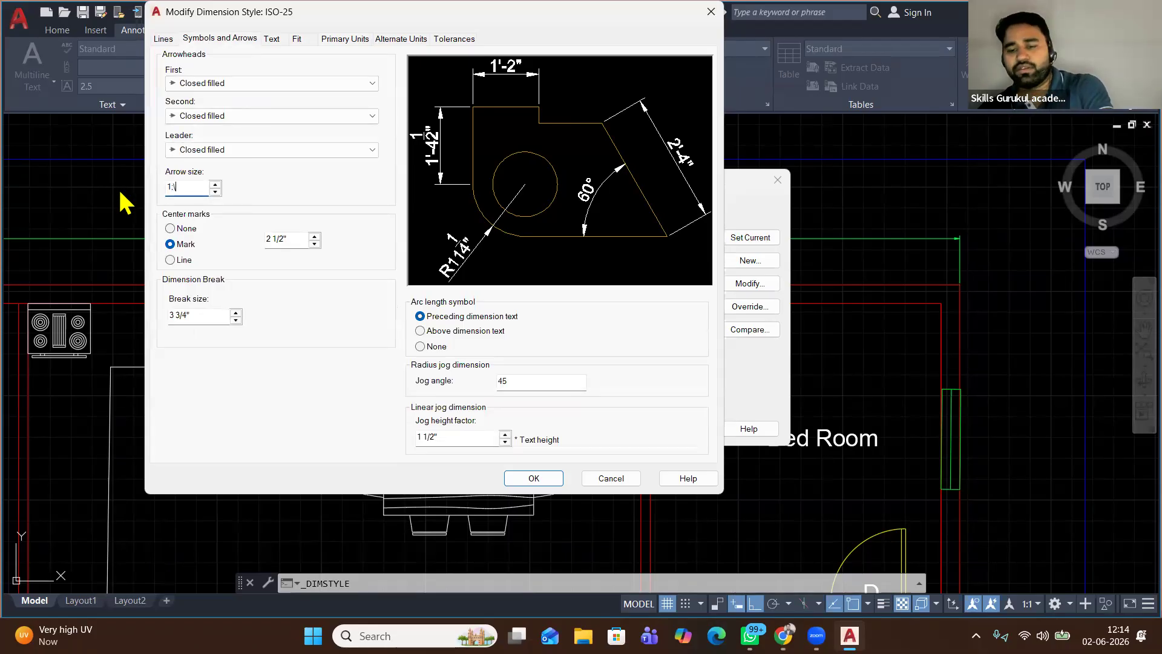
{"action": "type", "text": "'"}
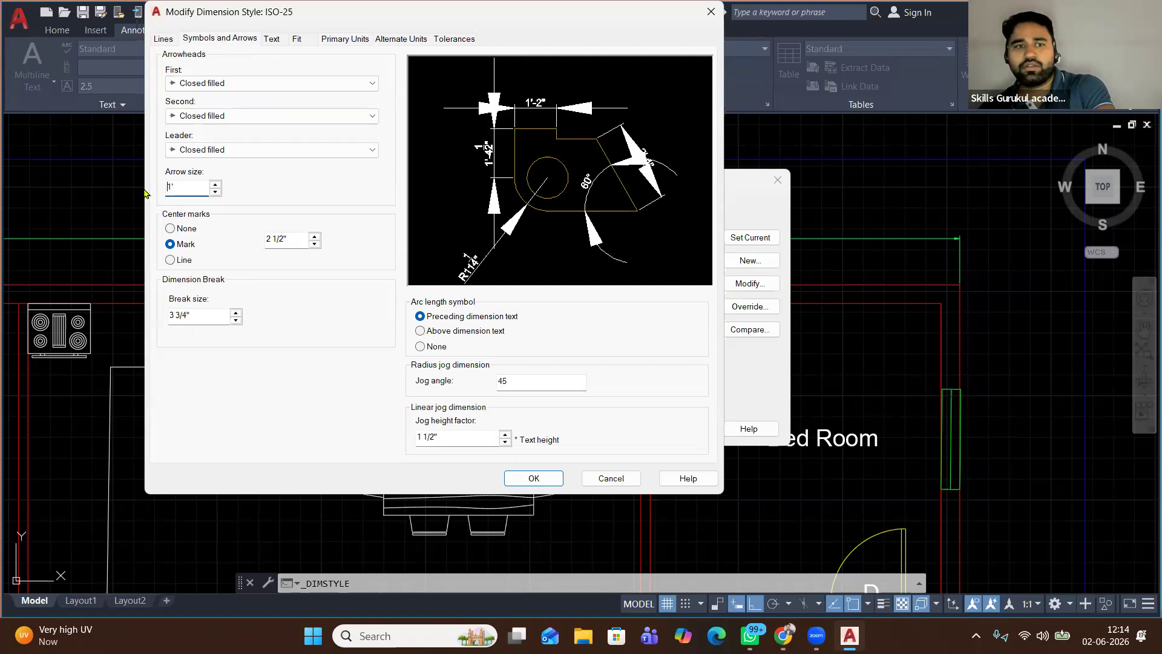
{"action": "left_click", "coordinate": [163, 39]}
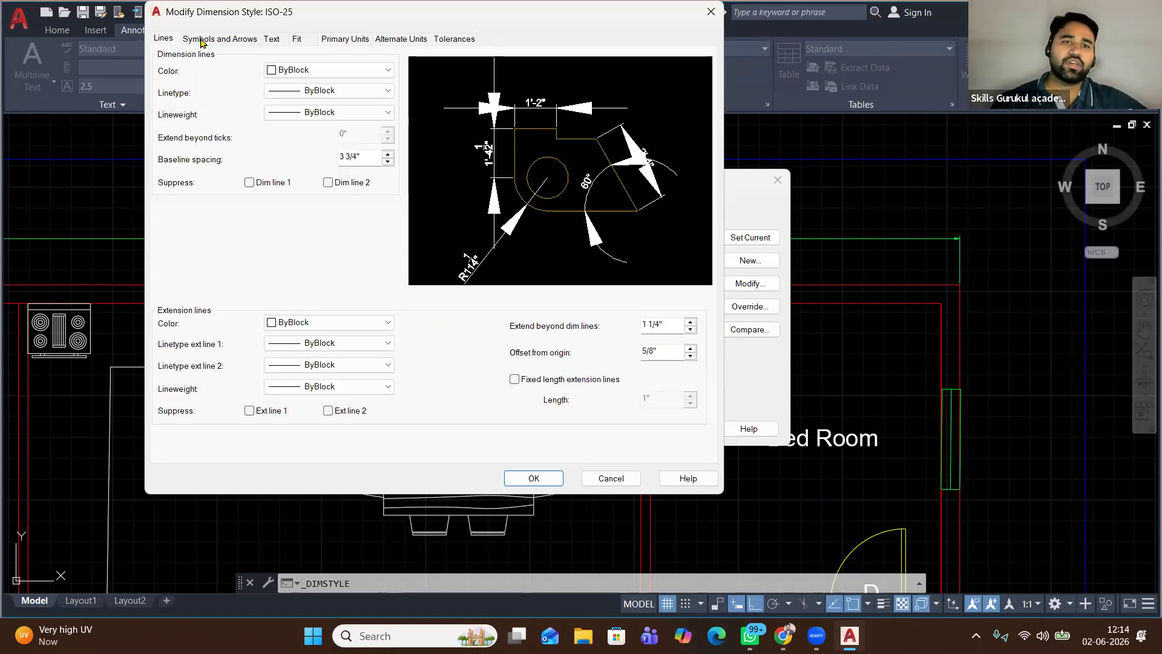
{"action": "left_click", "coordinate": [271, 39]}
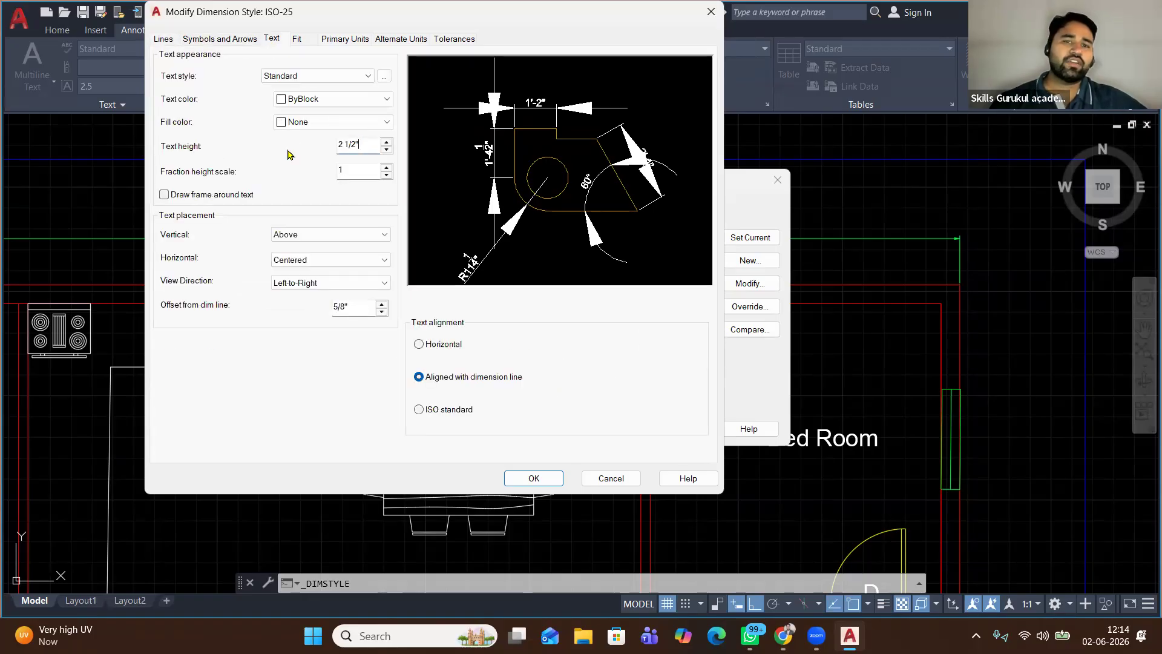
{"action": "key", "text": "ctrl+a"}
{"action": "type", "text": "1"}
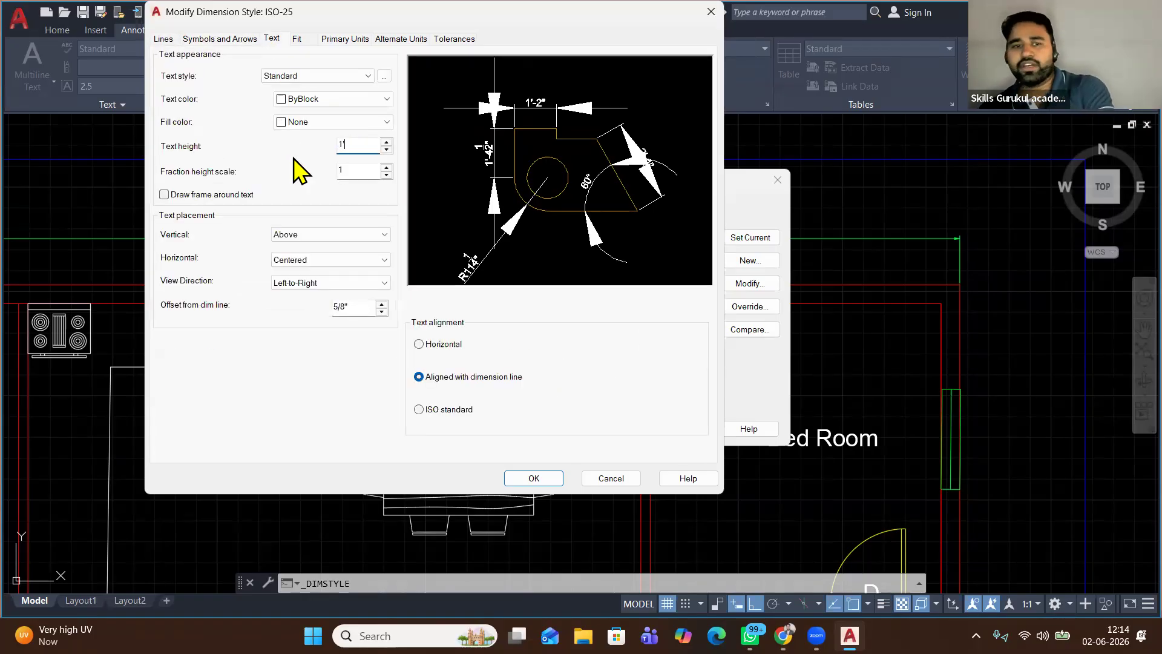
{"action": "left_click", "coordinate": [532, 479]}
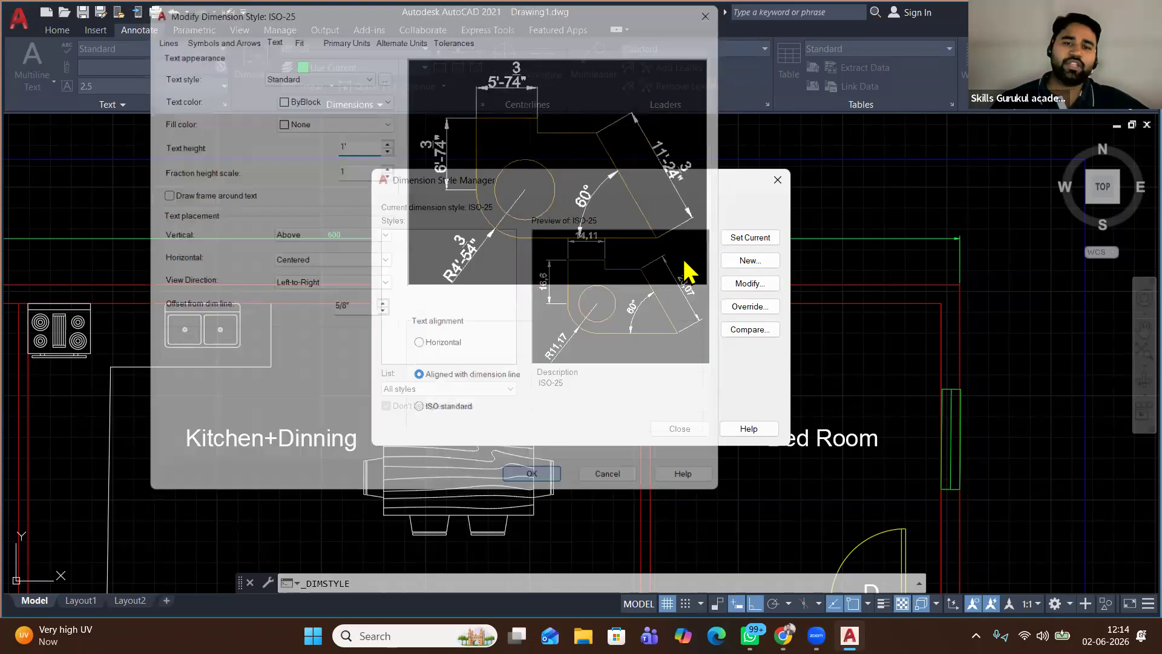
{"action": "left_click", "coordinate": [679, 428]}
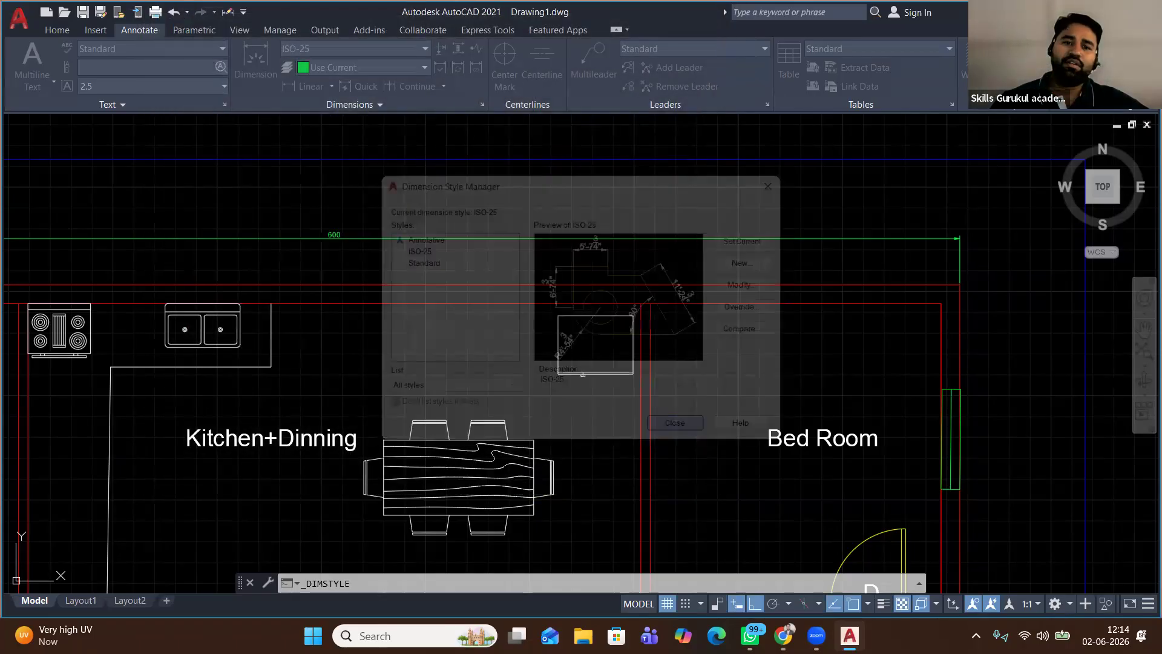
Dimension from the top-right wall corner to the garden's bottom-right corner, placing the 65' dimension right of the plan
{"action": "scroll", "coordinate": [343, 228], "scroll_direction": "down", "scroll_amount": 2}
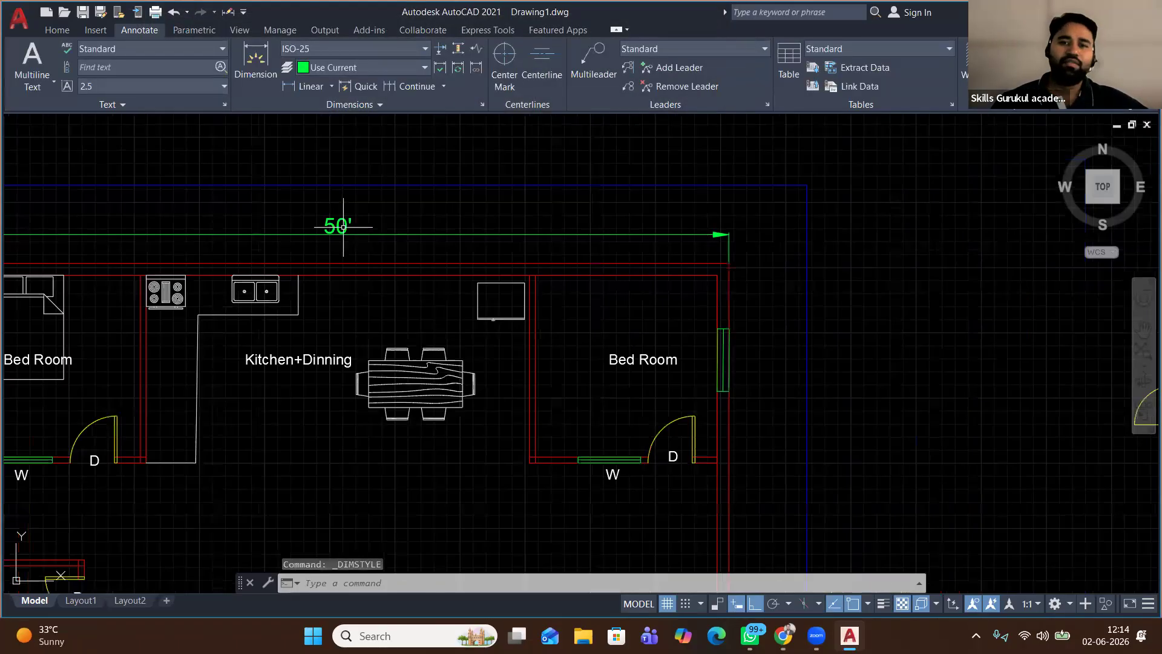
{"action": "scroll", "coordinate": [339, 227], "scroll_direction": "down", "scroll_amount": 2}
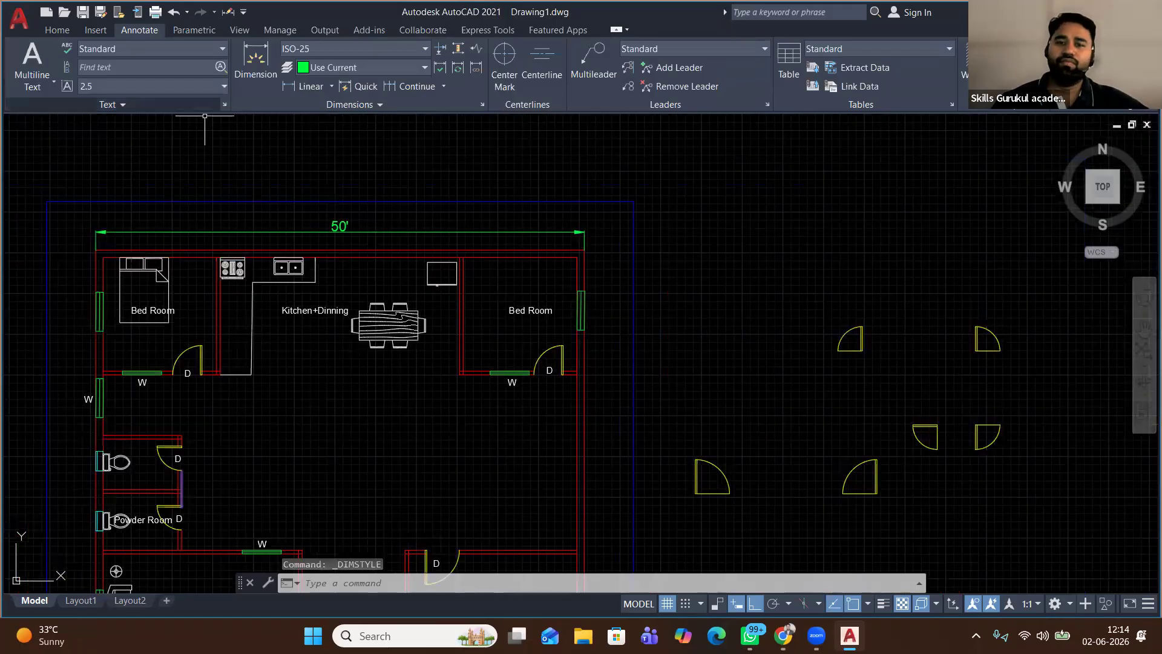
{"action": "left_click", "coordinate": [304, 86]}
{"action": "left_click", "coordinate": [584, 250]}
{"action": "middle_click_drag", "start_coordinate": [595, 389], "coordinate": [586, 207]}
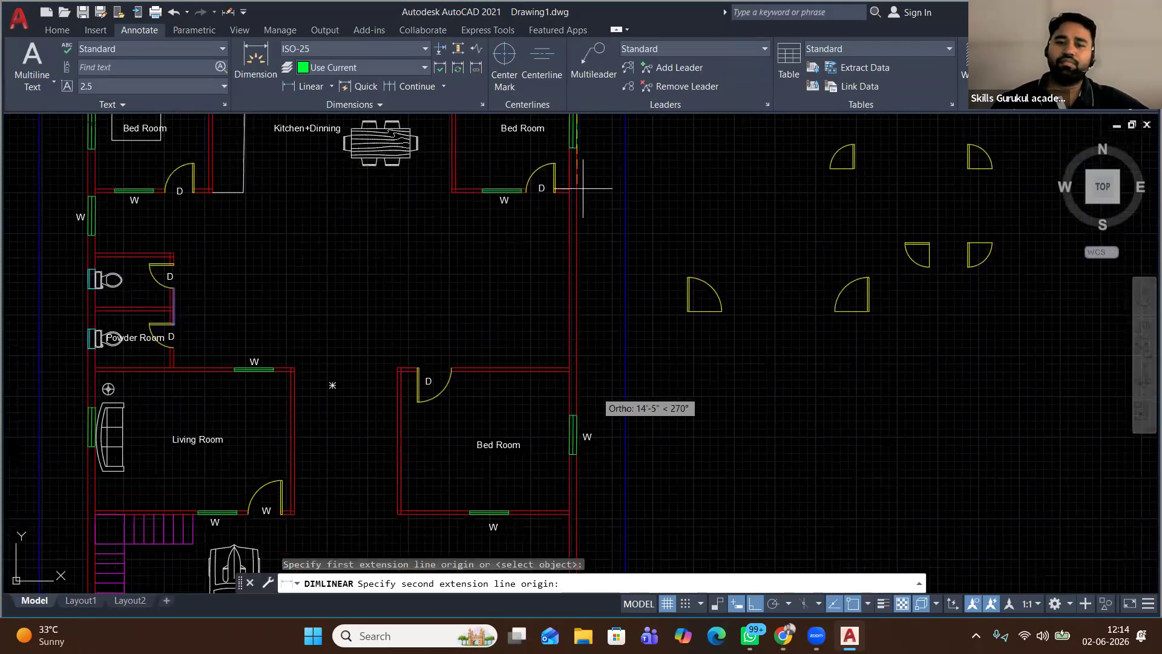
{"action": "scroll", "coordinate": [579, 189], "scroll_direction": "down", "scroll_amount": 3}
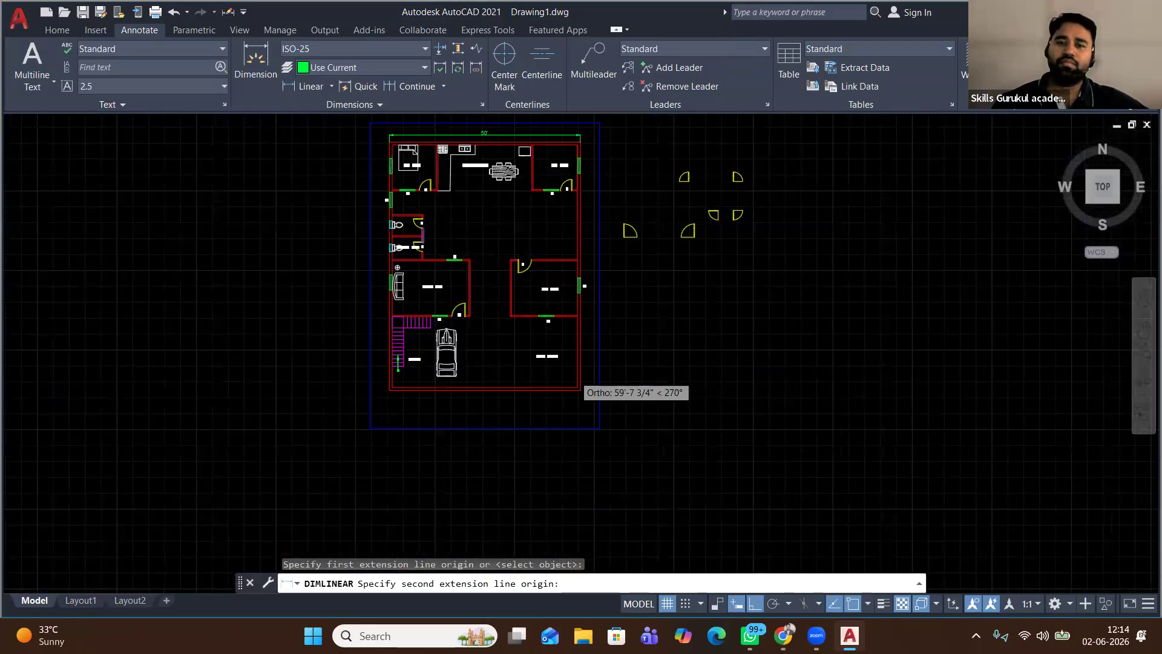
{"action": "scroll", "coordinate": [578, 388], "scroll_direction": "up", "scroll_amount": 5}
{"action": "left_click", "coordinate": [586, 390]}
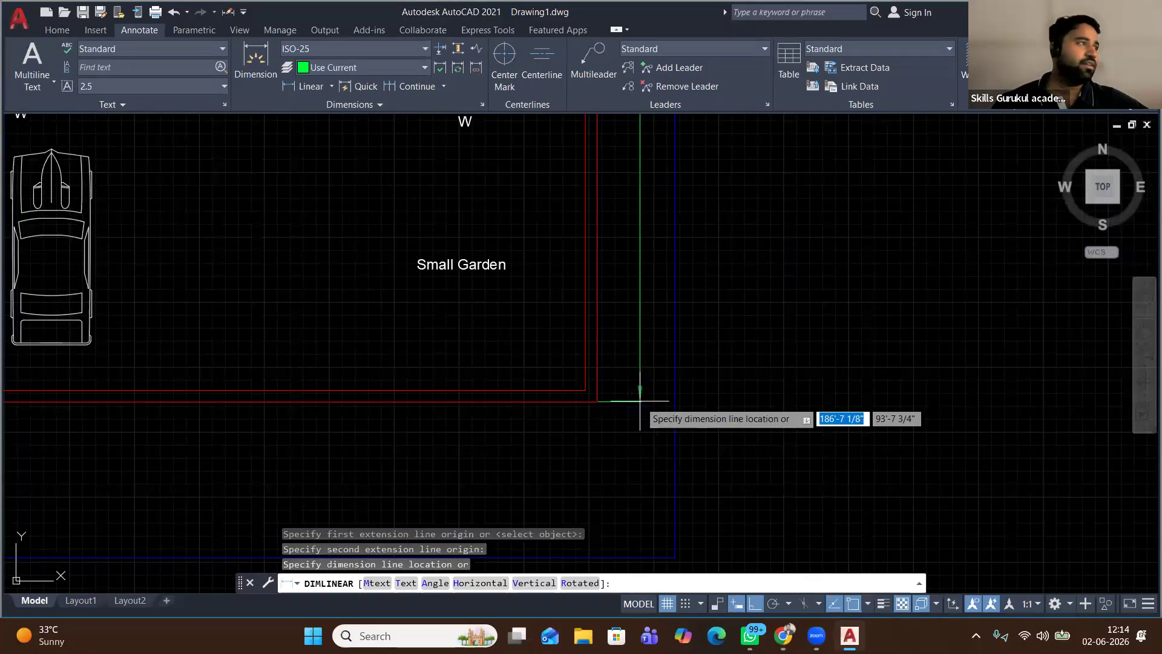
{"action": "left_click", "coordinate": [629, 396]}
{"action": "scroll", "coordinate": [602, 402], "scroll_direction": "down", "scroll_amount": 3}
{"action": "scroll", "coordinate": [601, 202], "scroll_direction": "up", "scroll_amount": 5}
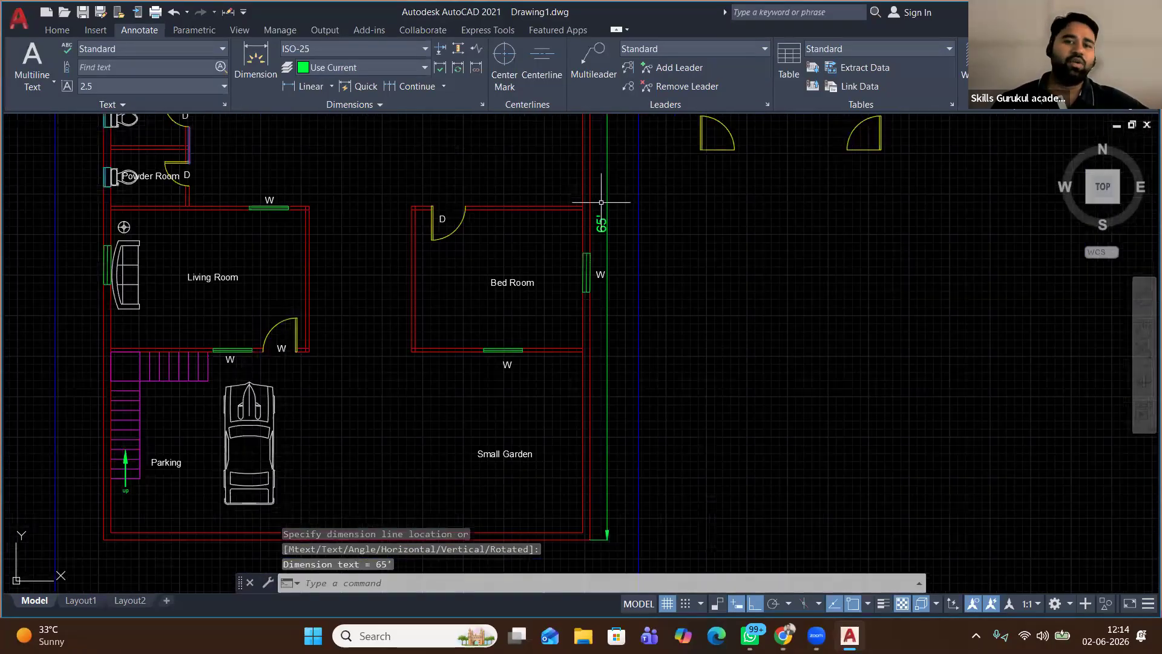
{"action": "scroll", "coordinate": [602, 206], "scroll_direction": "down", "scroll_amount": 3}
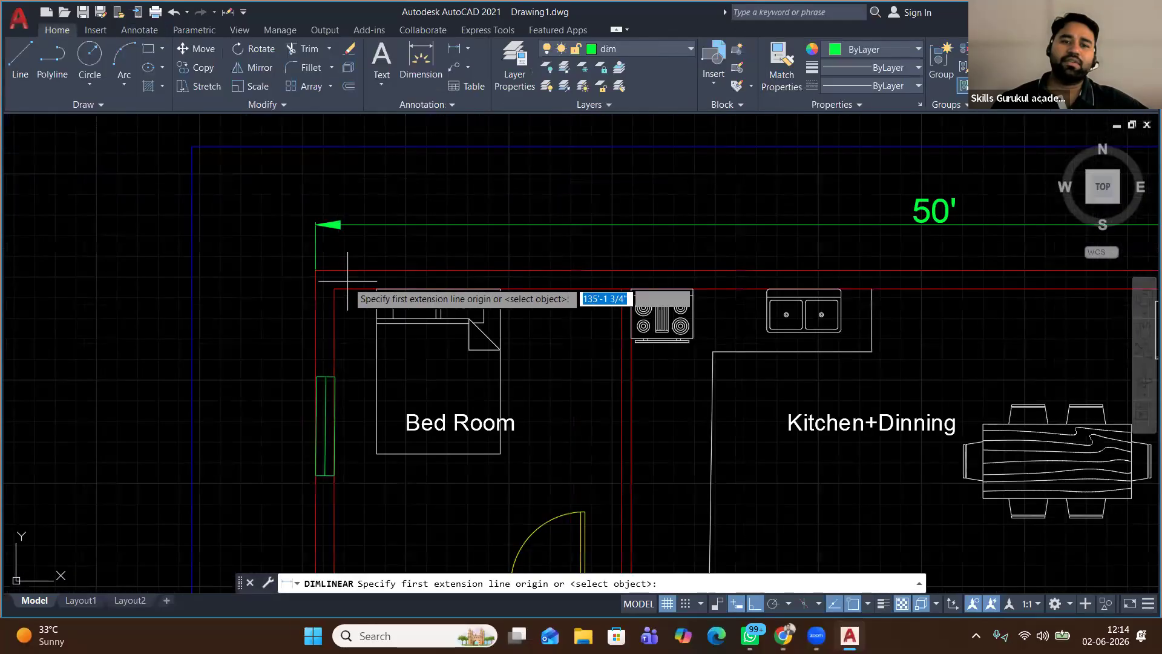
Dimension the left bedroom's width (11'-7½") above the plan
{"action": "left_click", "coordinate": [334, 289]}
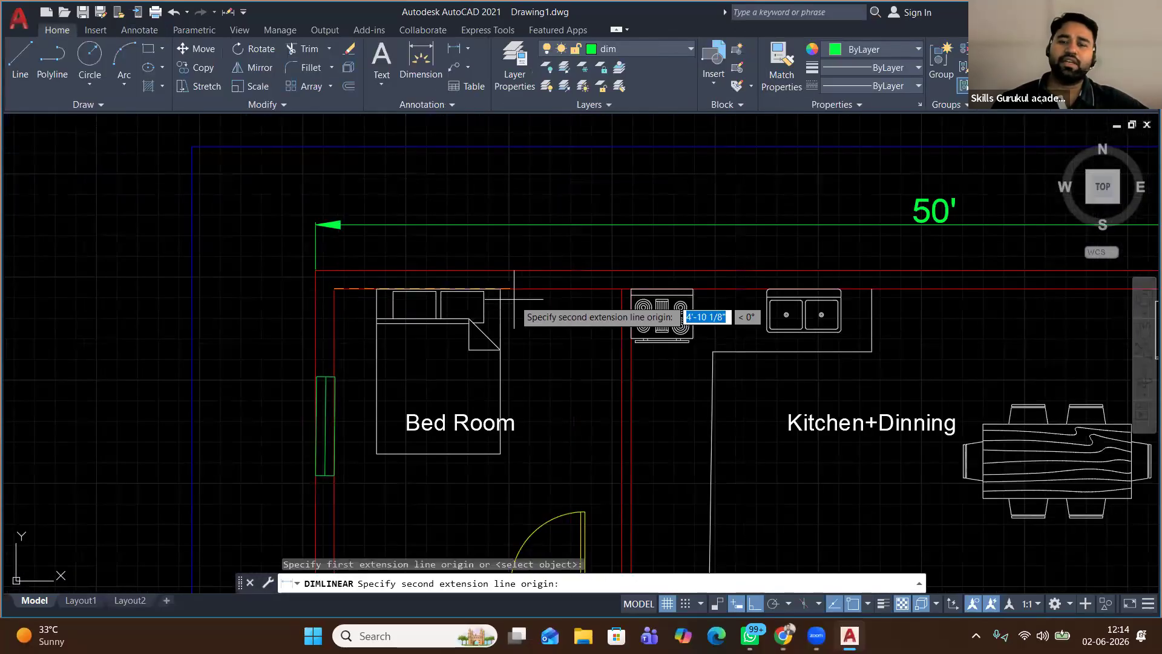
{"action": "left_click", "coordinate": [621, 289]}
{"action": "left_click", "coordinate": [512, 262]}
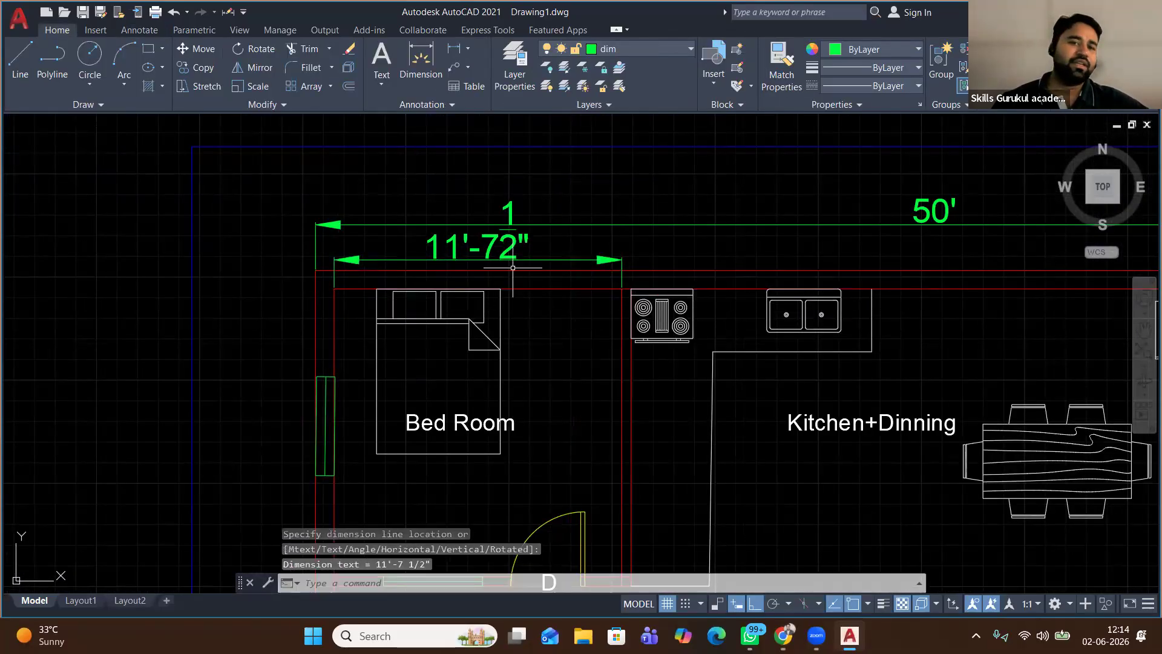
{"action": "scroll", "coordinate": [362, 224], "scroll_direction": "down", "scroll_amount": 1}
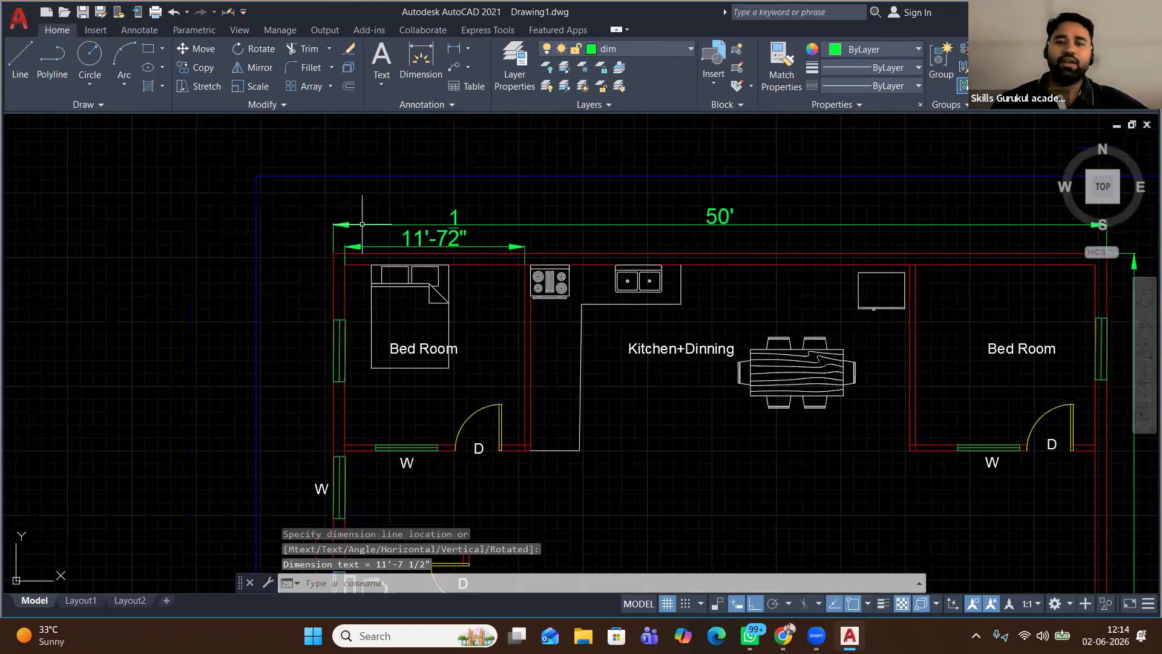
{"action": "scroll", "coordinate": [362, 224], "scroll_direction": "down", "scroll_amount": 1}
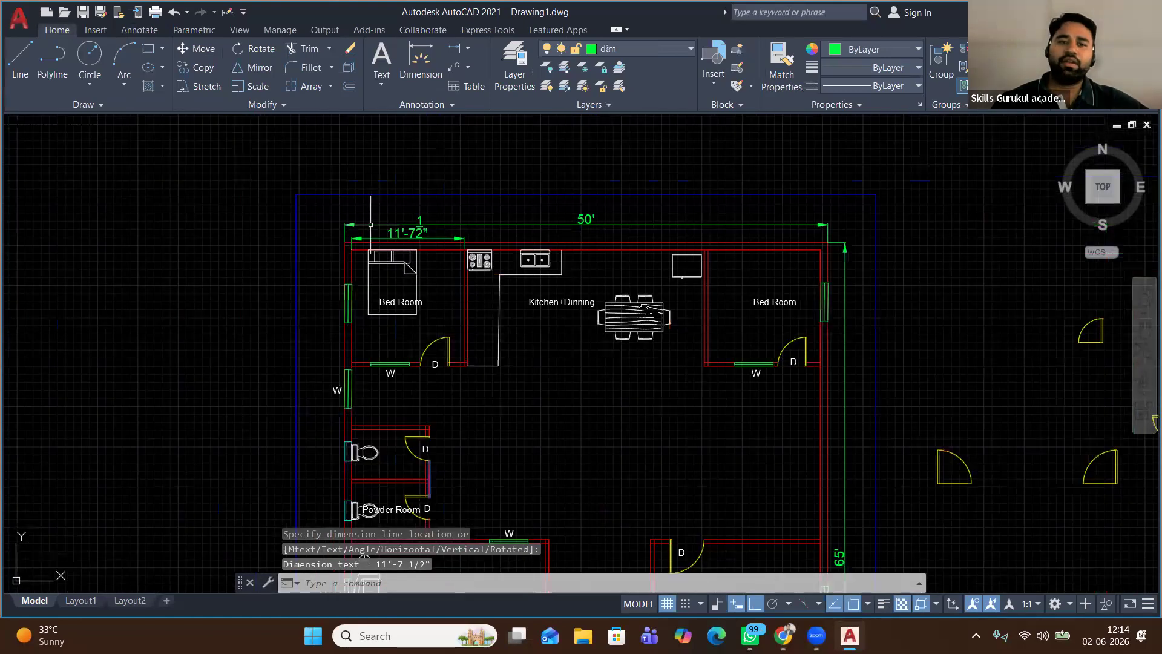
{"action": "scroll", "coordinate": [545, 275], "scroll_direction": "up", "scroll_amount": 3}
Add the 24'-6" Kitchen+Dinning width dimension above the plan
{"action": "key", "text": "Return"}
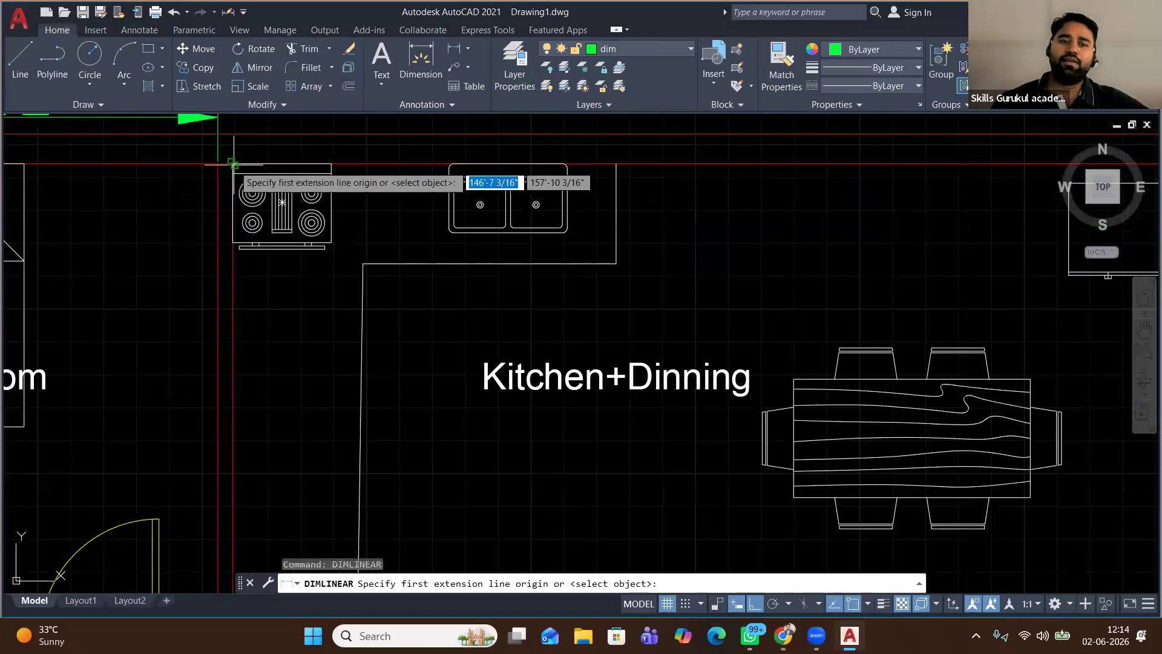
{"action": "left_click", "coordinate": [231, 164]}
{"action": "scroll", "coordinate": [596, 185], "scroll_direction": "down", "scroll_amount": 2}
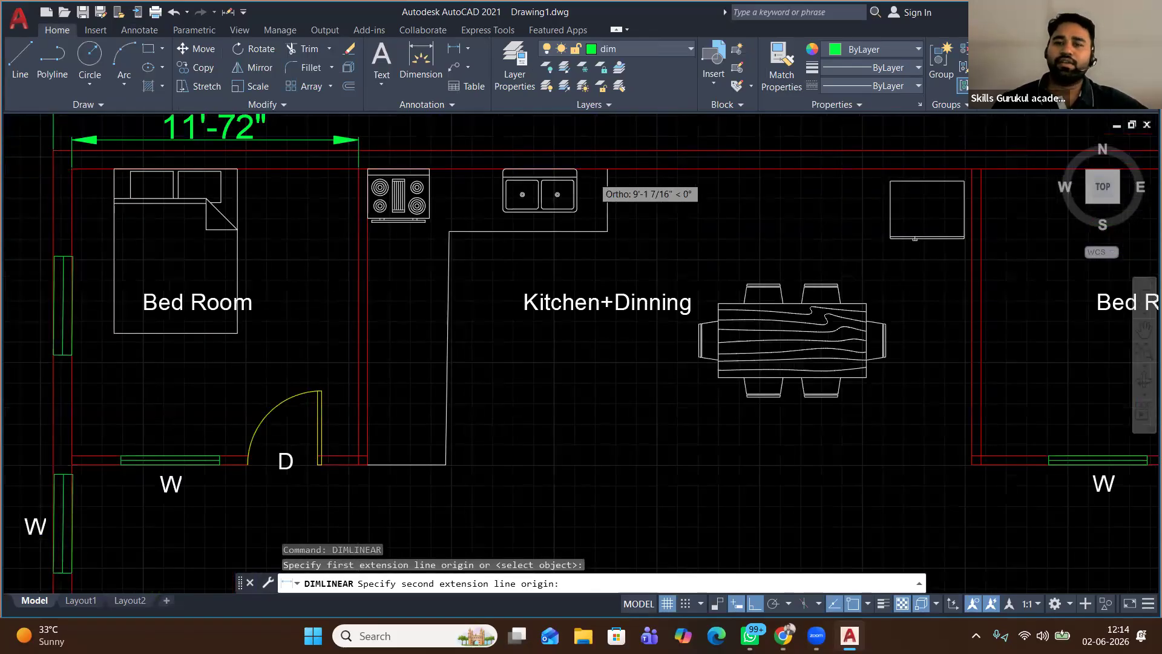
{"action": "scroll", "coordinate": [593, 176], "scroll_direction": "down", "scroll_amount": 2}
{"action": "left_click", "coordinate": [829, 173]}
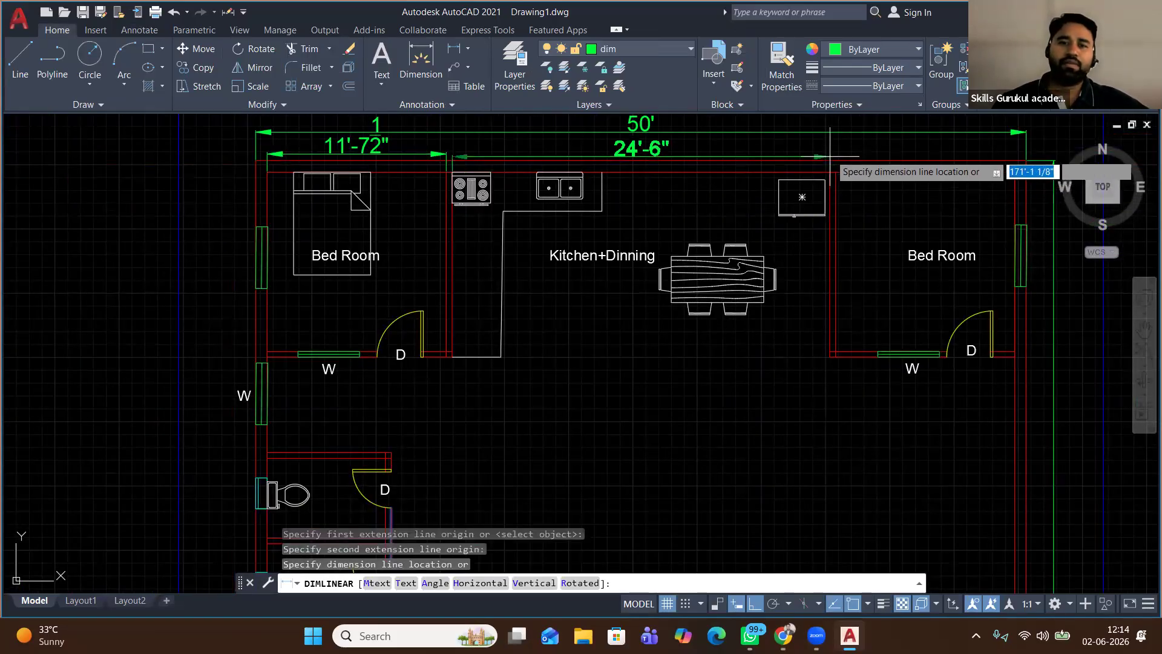
{"action": "left_click", "coordinate": [829, 157]}
Dimension the right bedroom's width (11'-7½") above it, then shift the view toward the Living Room
{"action": "middle_click_drag", "start_coordinate": [637, 206], "coordinate": [371, 238]}
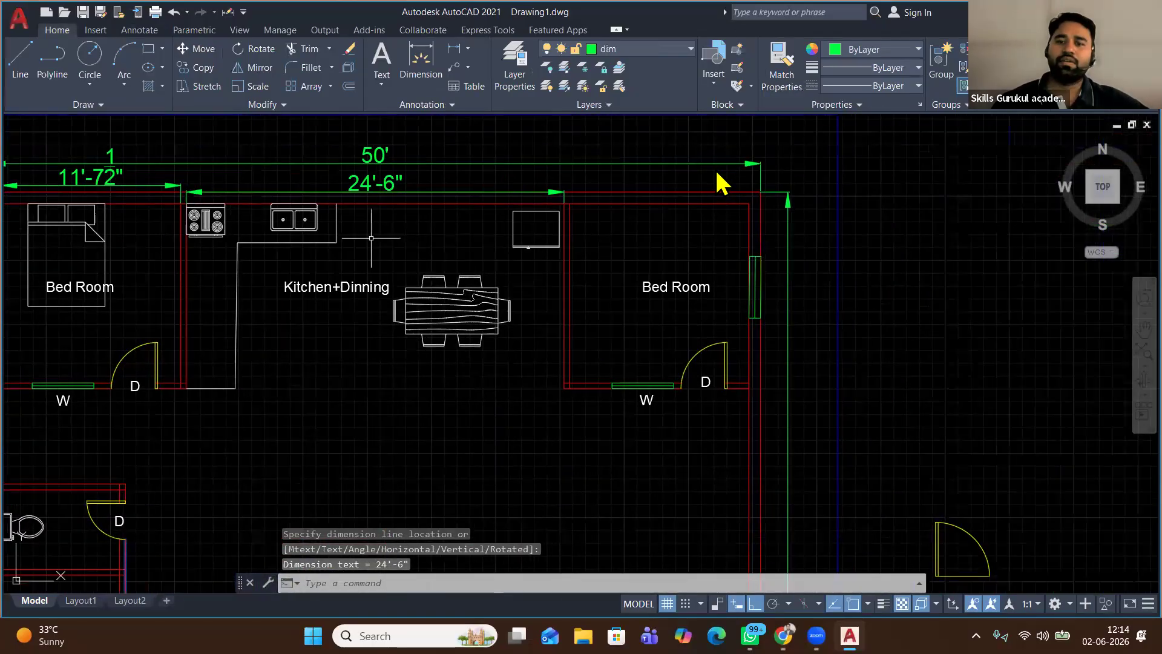
{"action": "right_click", "coordinate": [677, 156]}
{"action": "left_click", "coordinate": [715, 168]}
{"action": "left_click", "coordinate": [569, 203]}
{"action": "left_click", "coordinate": [749, 204]}
{"action": "left_click", "coordinate": [752, 183]}
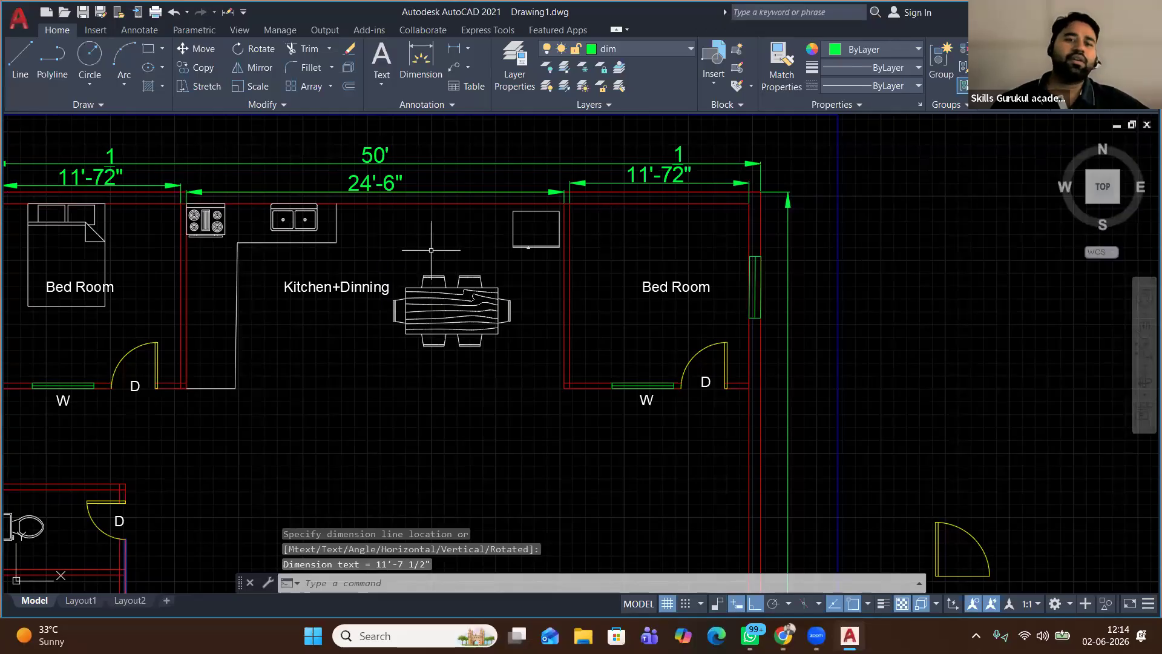
{"action": "scroll", "coordinate": [431, 250], "scroll_direction": "down", "scroll_amount": 2}
{"action": "middle_click_drag", "start_coordinate": [372, 296], "coordinate": [385, 219]}
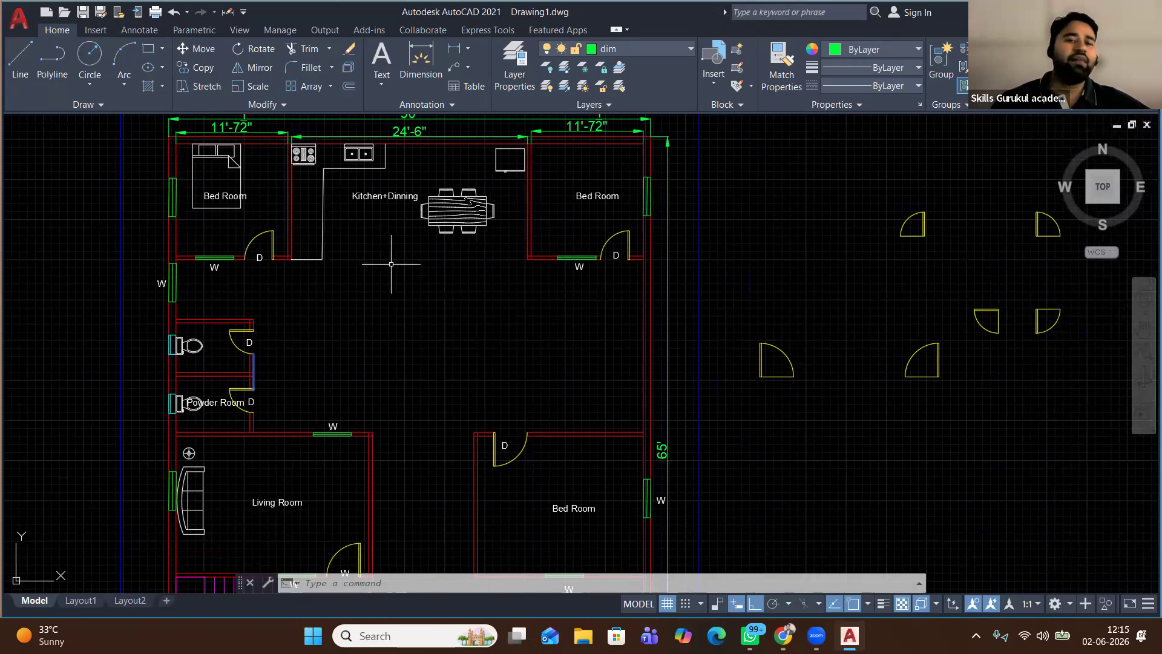
{"action": "scroll", "coordinate": [391, 264], "scroll_direction": "down", "scroll_amount": 2}
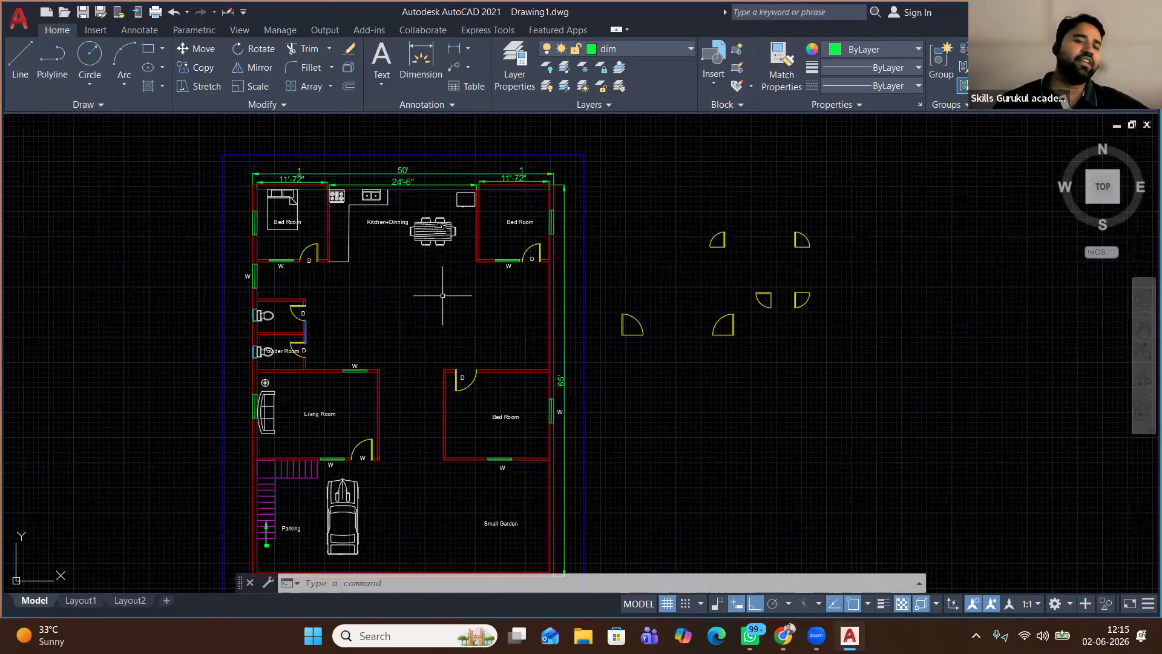
{"action": "middle_click_drag", "start_coordinate": [442, 296], "coordinate": [446, 192]}
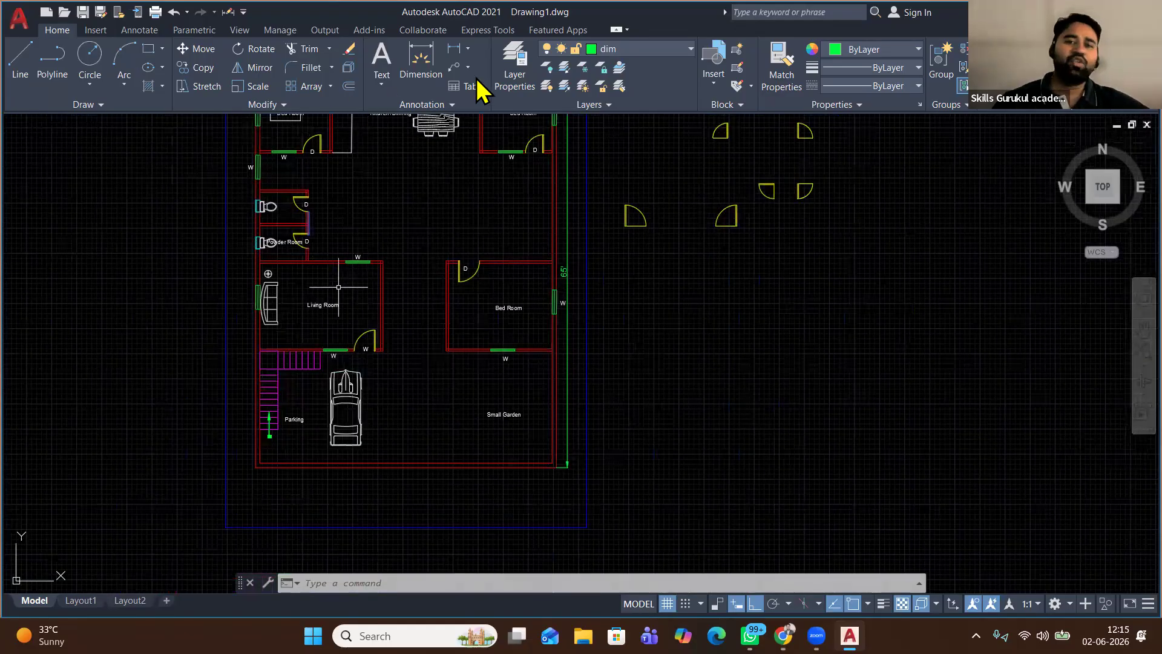
{"action": "scroll", "coordinate": [329, 297], "scroll_direction": "up", "scroll_amount": 1}
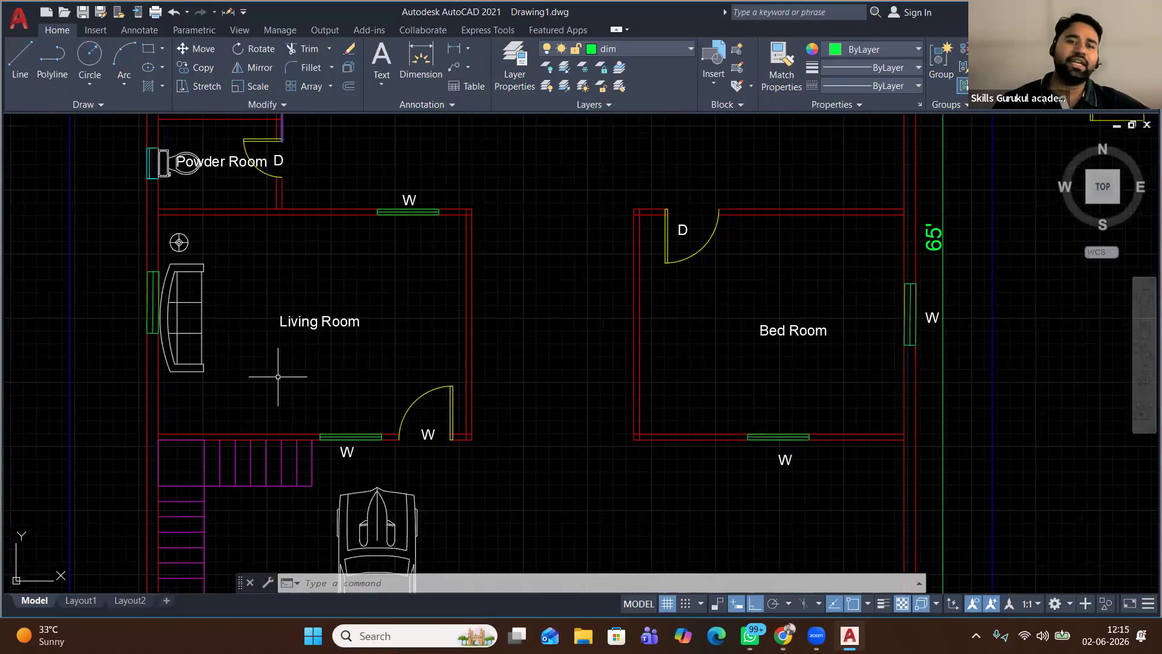
Dimension the Living Room's top width (20'-04") and its 14'-3" left-side height
{"action": "key", "text": "Return"}
{"action": "left_click", "coordinate": [159, 214]}
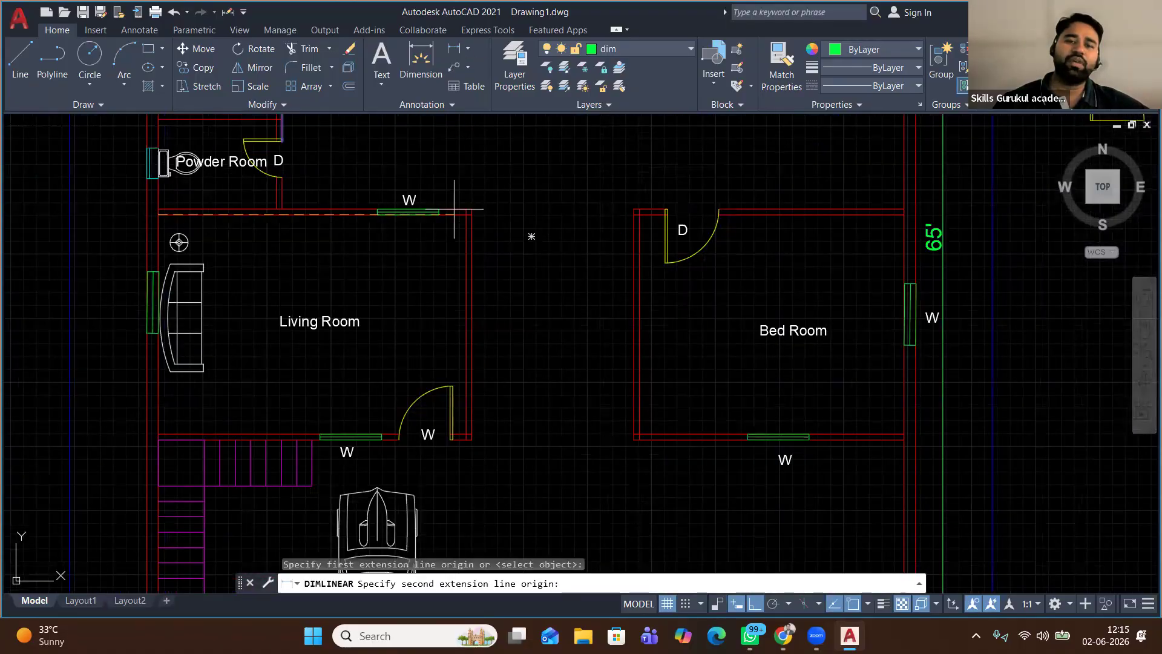
{"action": "left_click", "coordinate": [466, 214]}
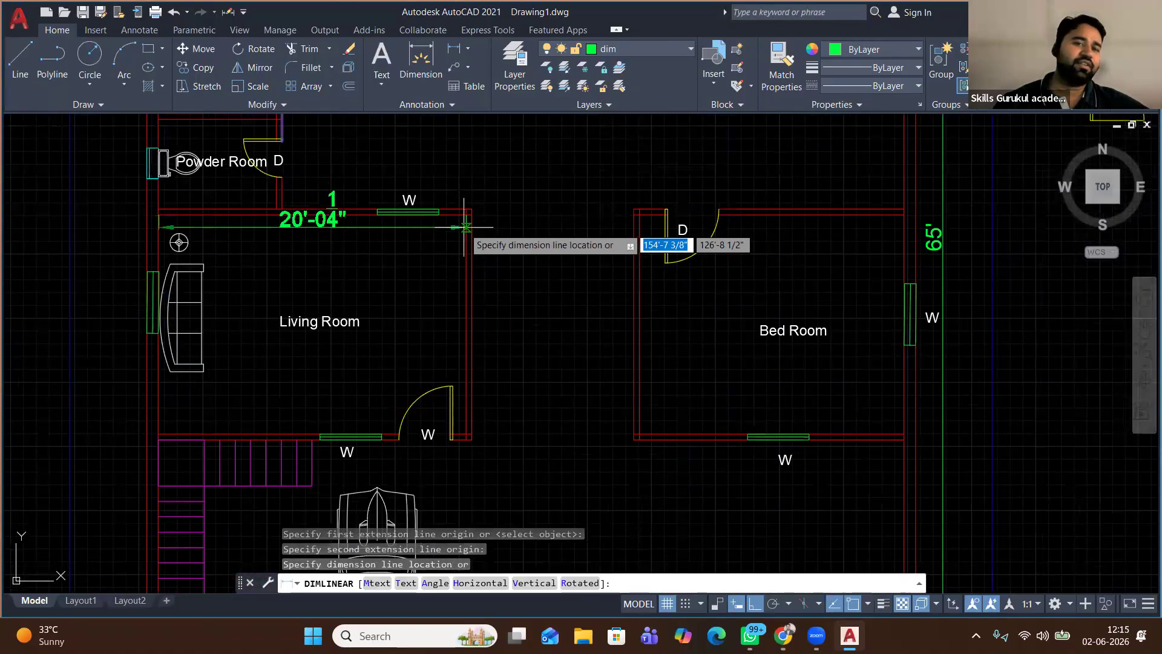
{"action": "left_click", "coordinate": [464, 229]}
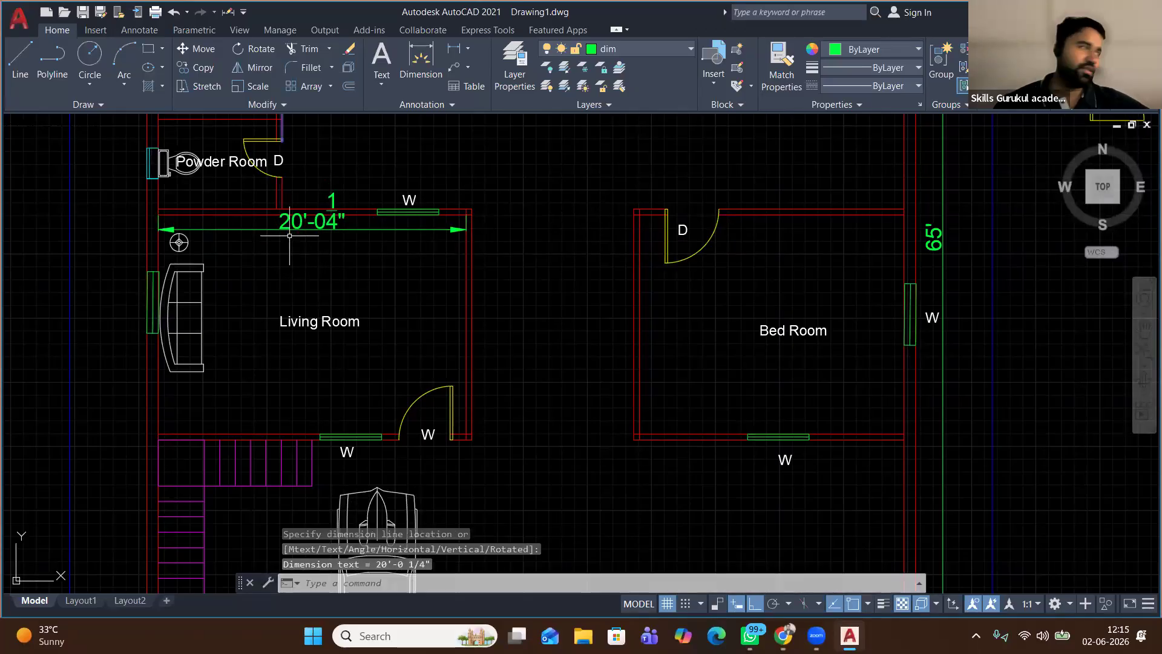
{"action": "right_click", "coordinate": [392, 141]}
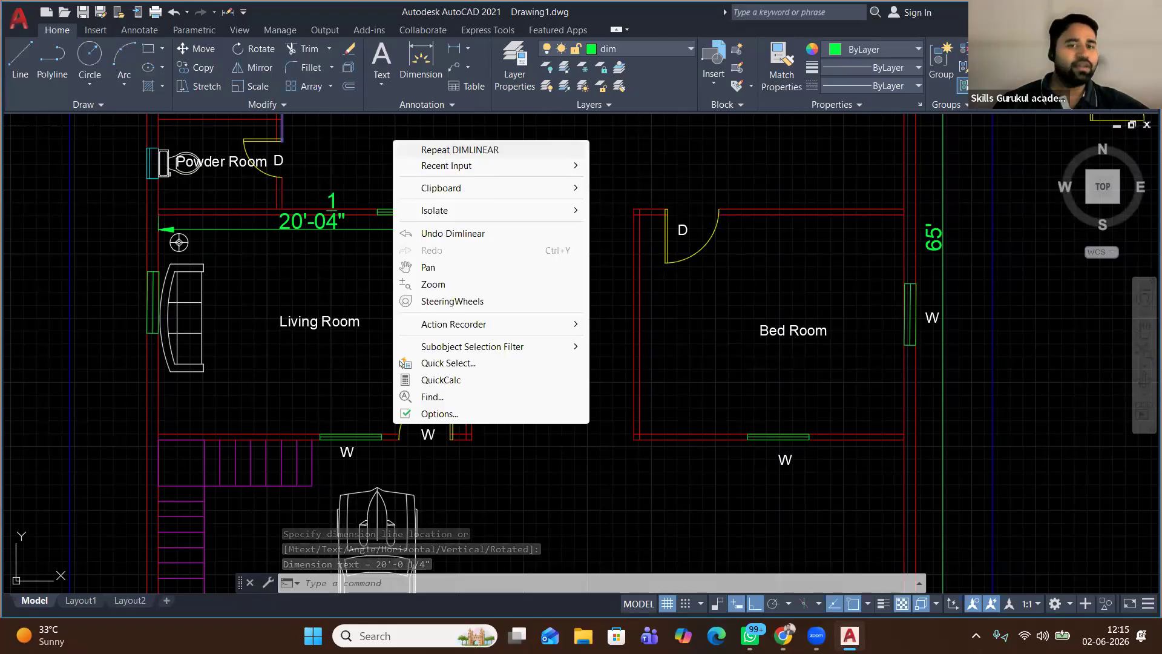
{"action": "left_click", "coordinate": [418, 148]}
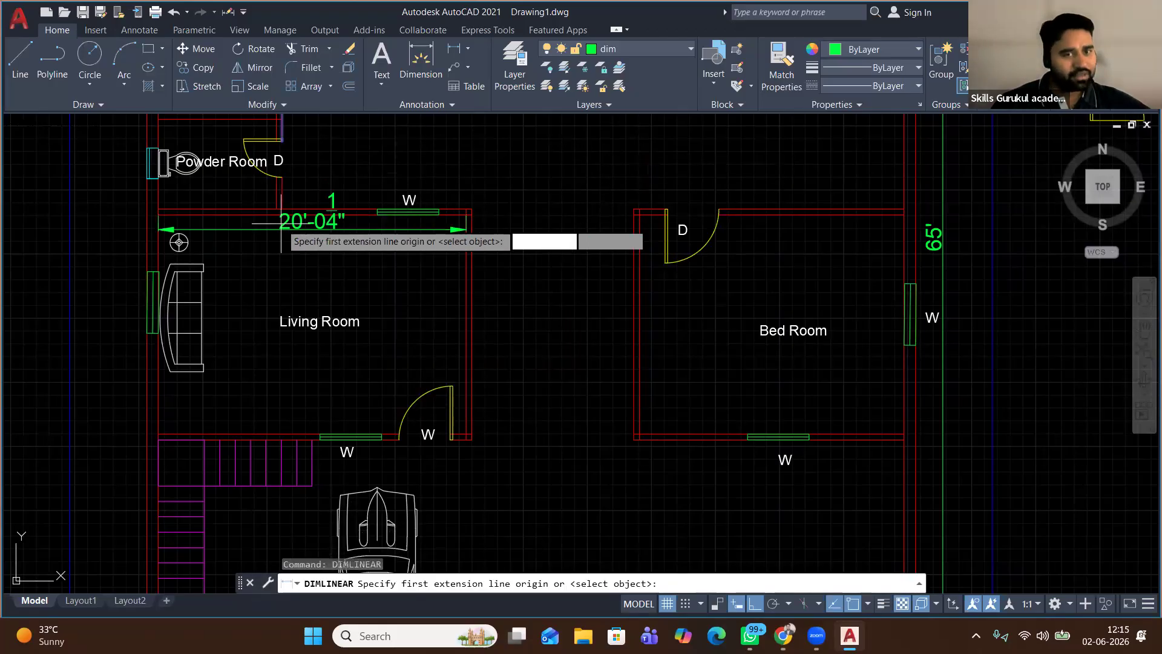
{"action": "left_click", "coordinate": [158, 214]}
{"action": "left_click", "coordinate": [160, 434]}
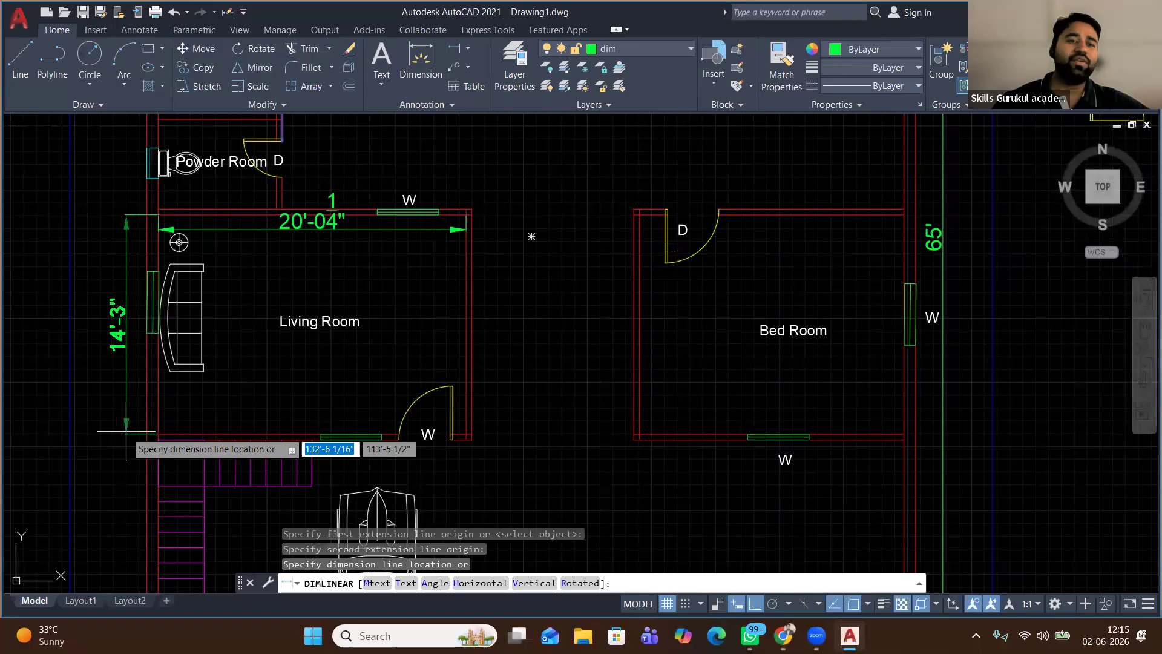
{"action": "left_click", "coordinate": [118, 431]}
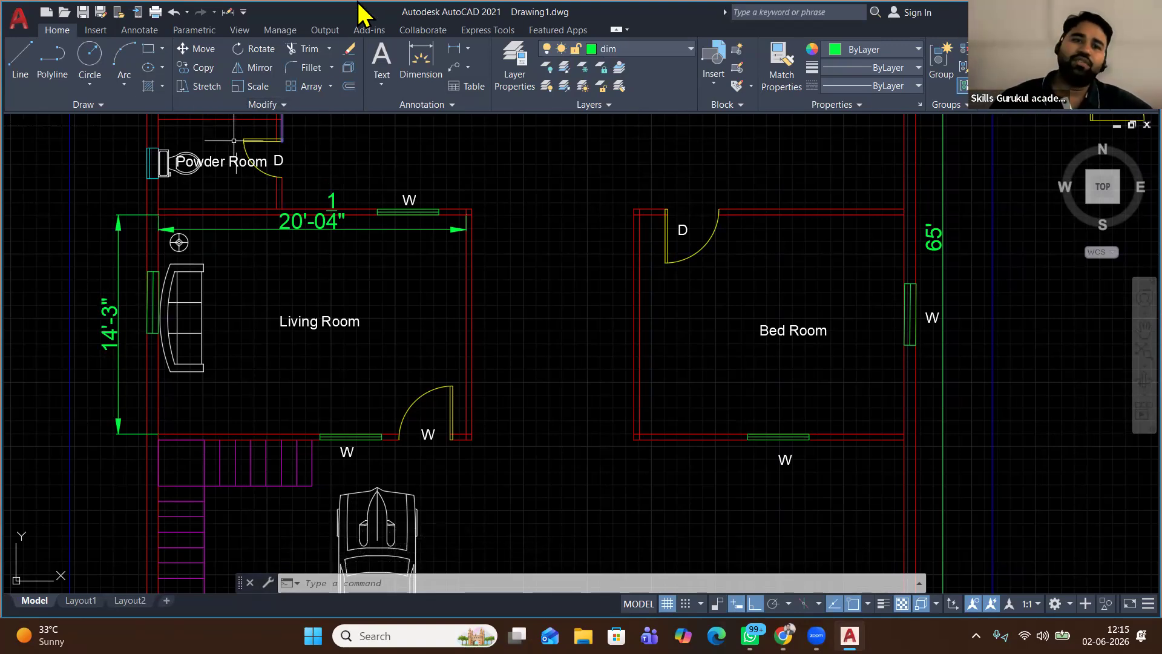
Change the ISO-25 style's primary unit precision to 0'-0" and close the style manager
{"action": "left_click", "coordinate": [137, 30]}
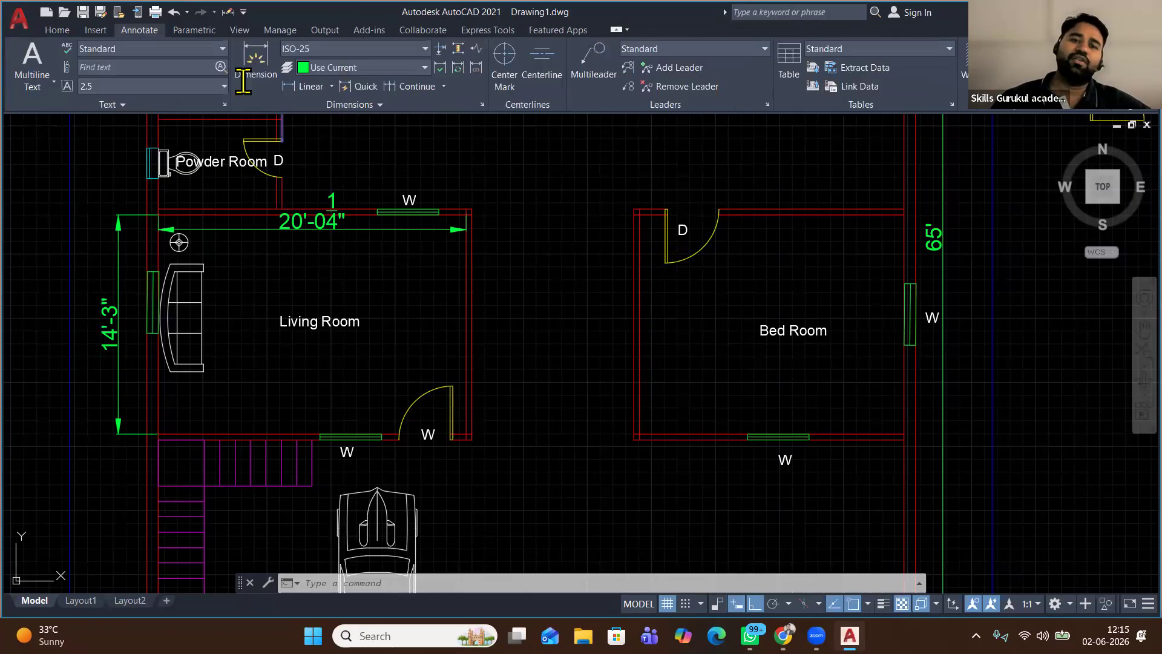
{"action": "left_click", "coordinate": [381, 49]}
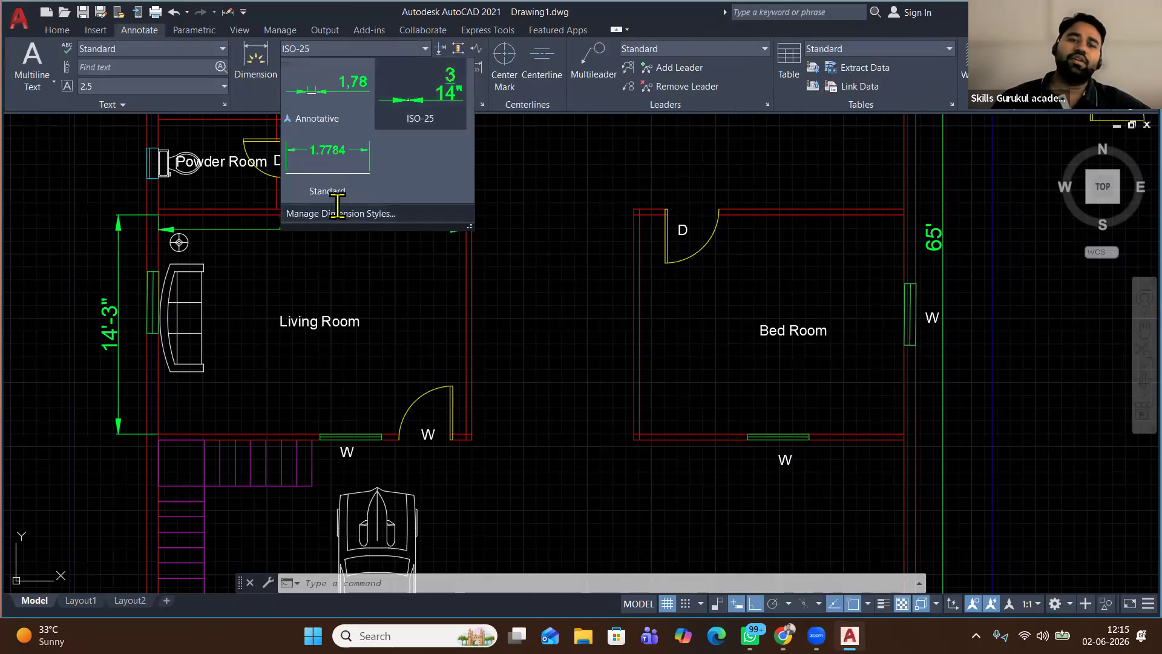
{"action": "left_click", "coordinate": [339, 214]}
{"action": "left_click", "coordinate": [746, 282]}
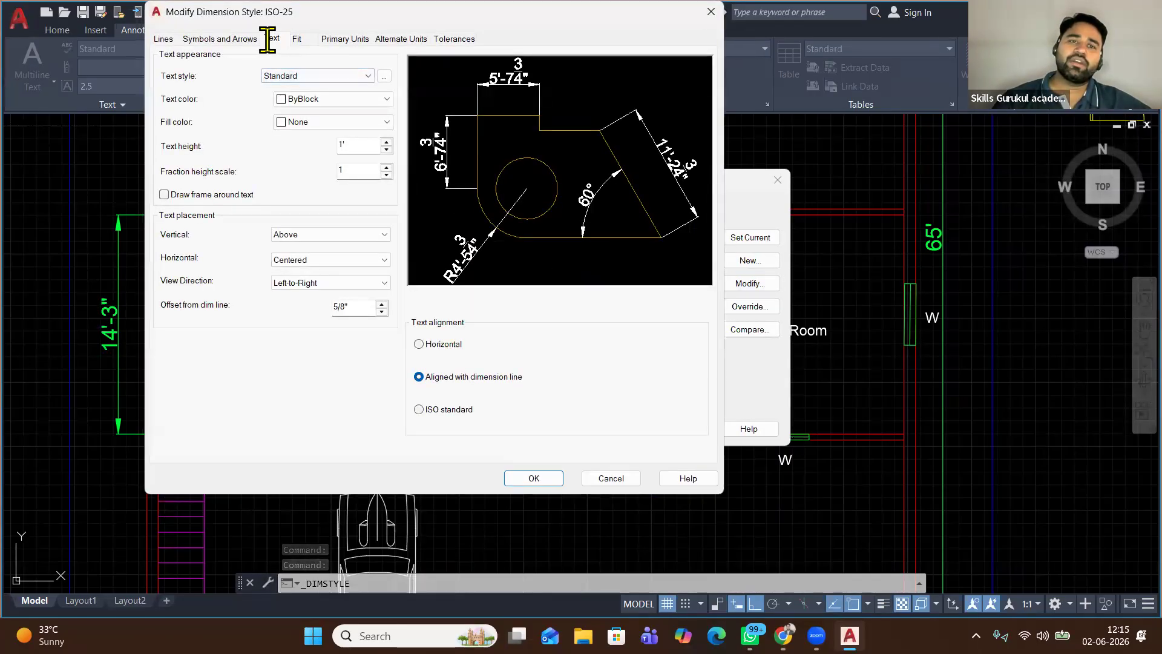
{"action": "left_click", "coordinate": [225, 39]}
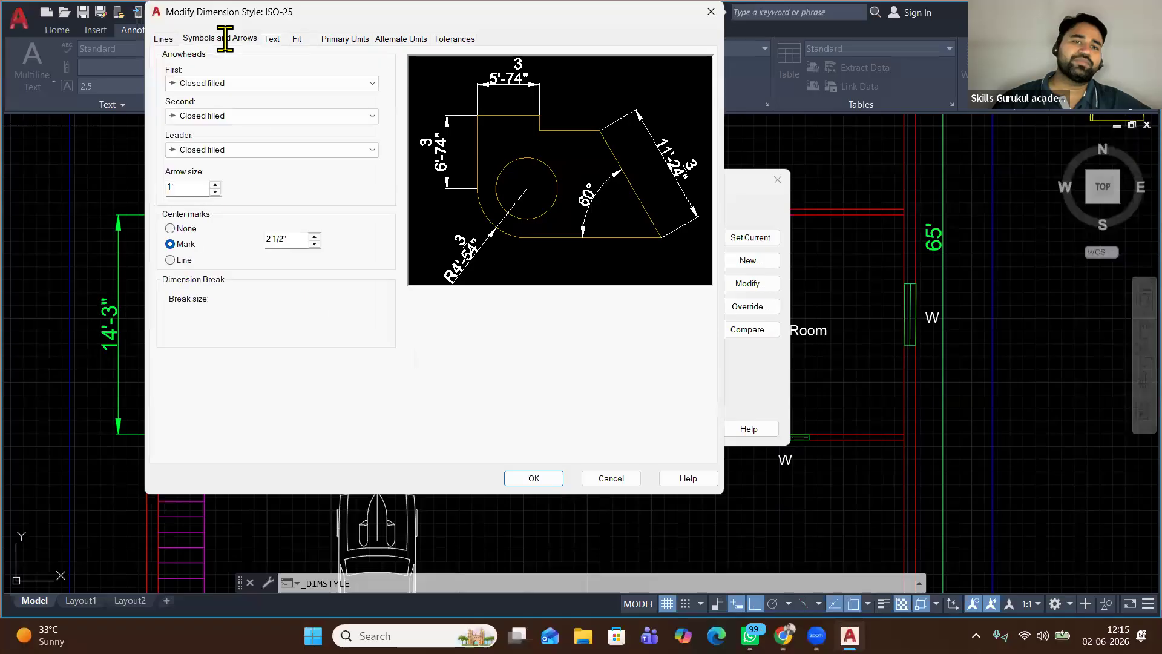
{"action": "left_click", "coordinate": [351, 39]}
{"action": "left_click", "coordinate": [319, 91]}
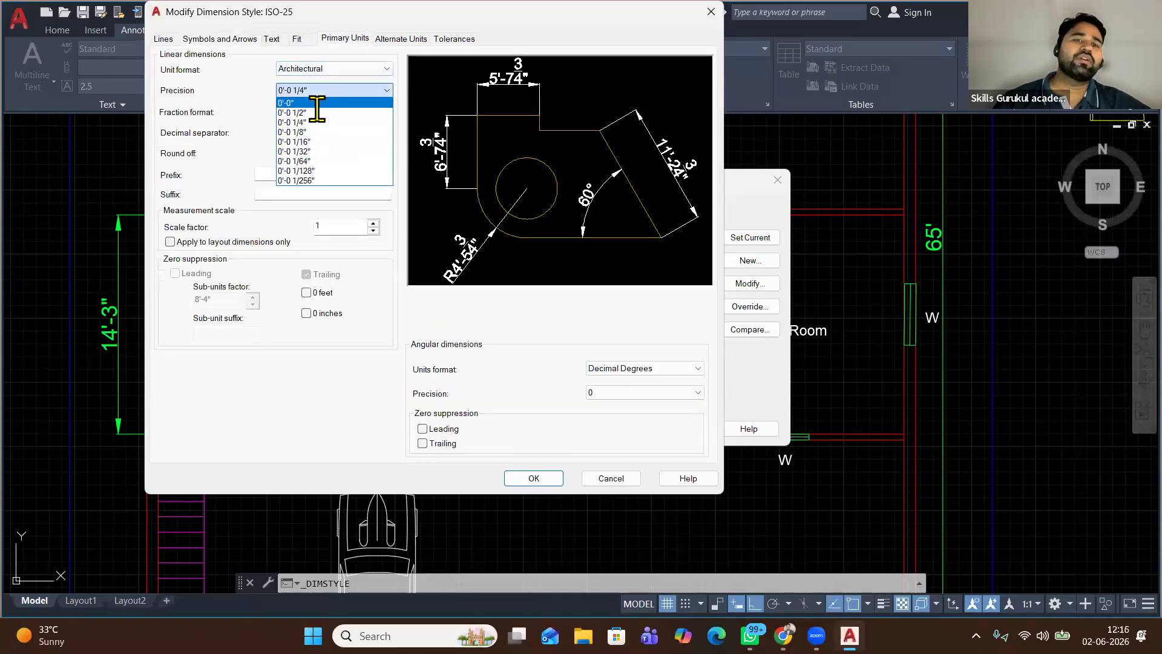
{"action": "left_click", "coordinate": [315, 102]}
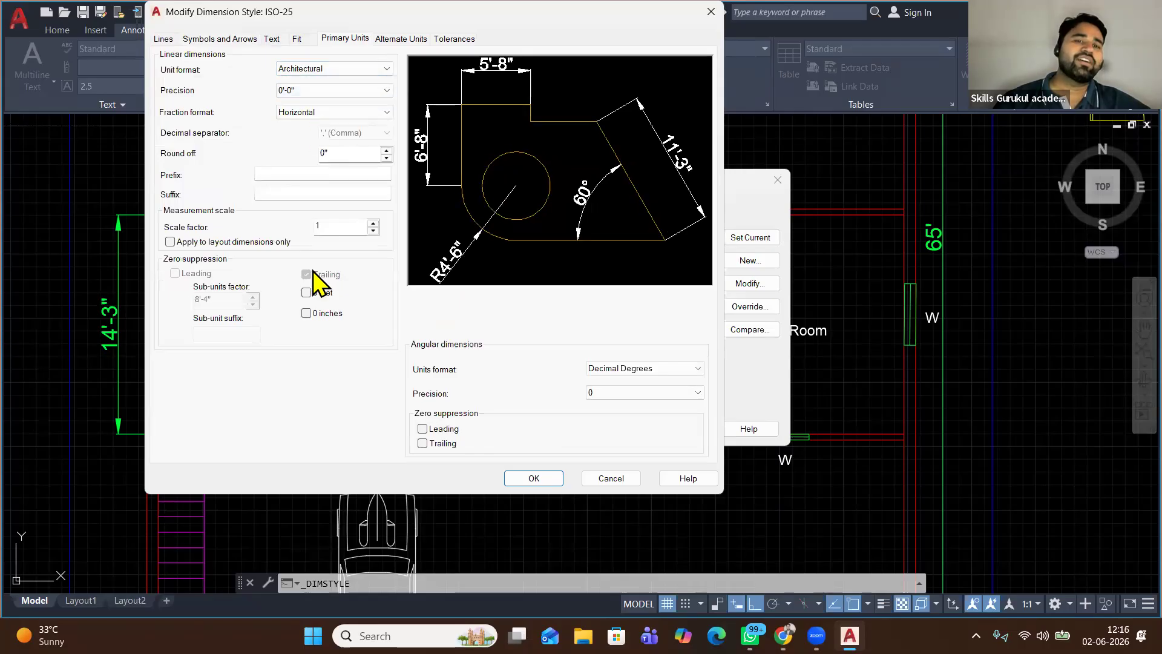
{"action": "left_click", "coordinate": [533, 477]}
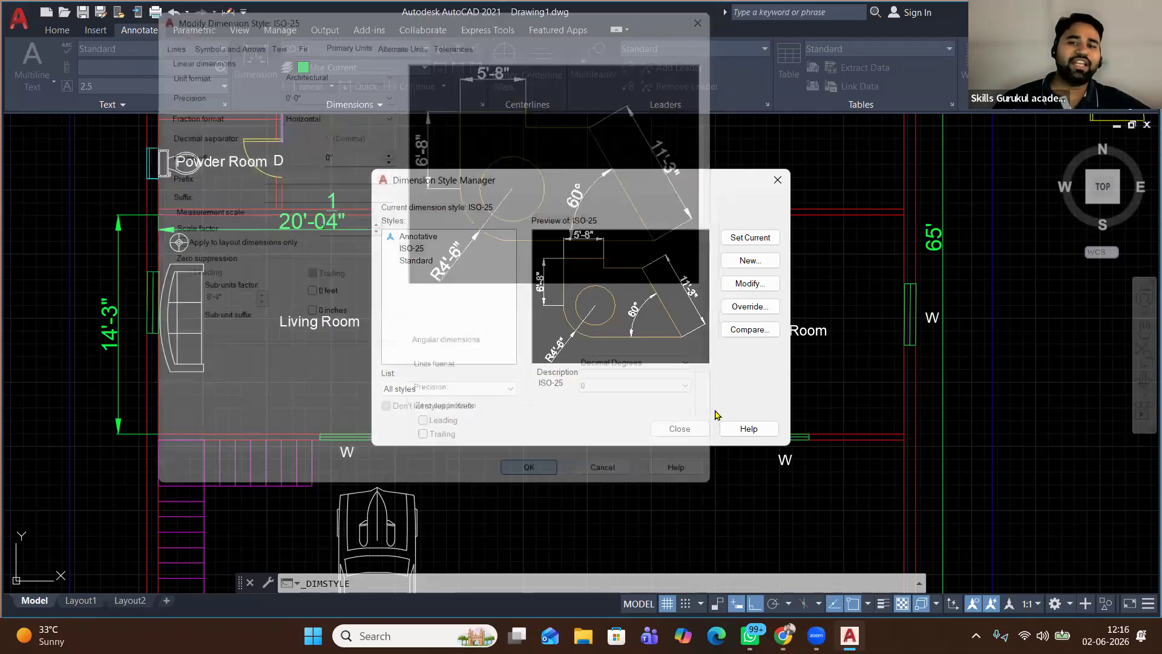
{"action": "left_click", "coordinate": [679, 429]}
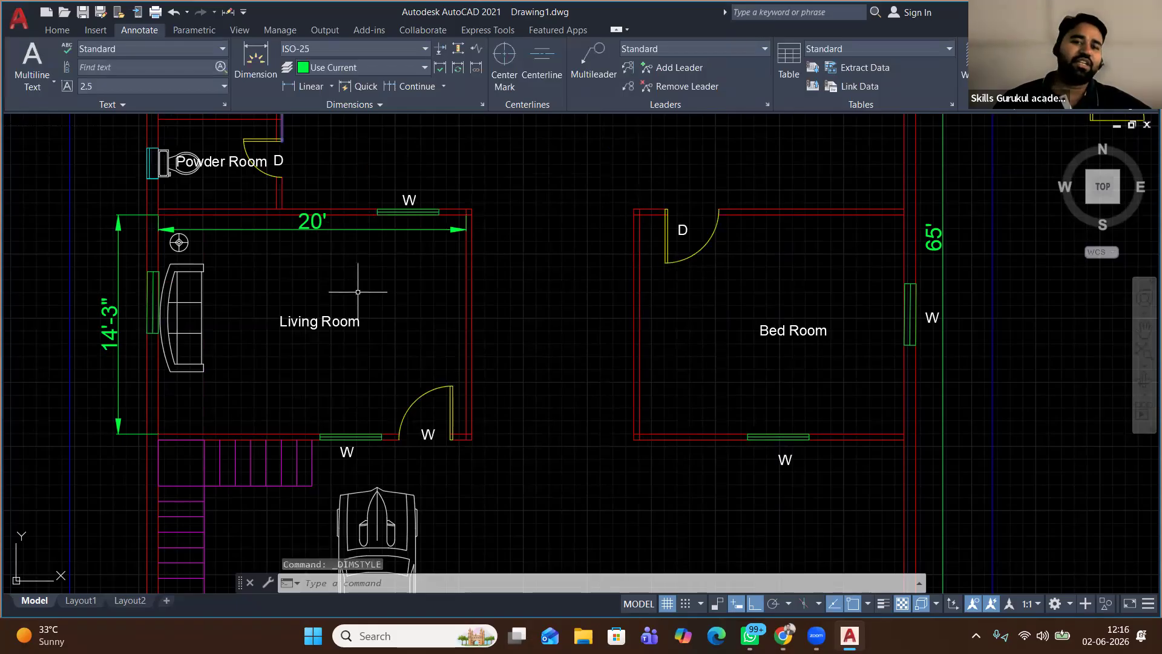
Zoom and pan to show the whole plan, with the Home ribbon tools active
{"action": "scroll", "coordinate": [357, 291], "scroll_direction": "down", "scroll_amount": 2}
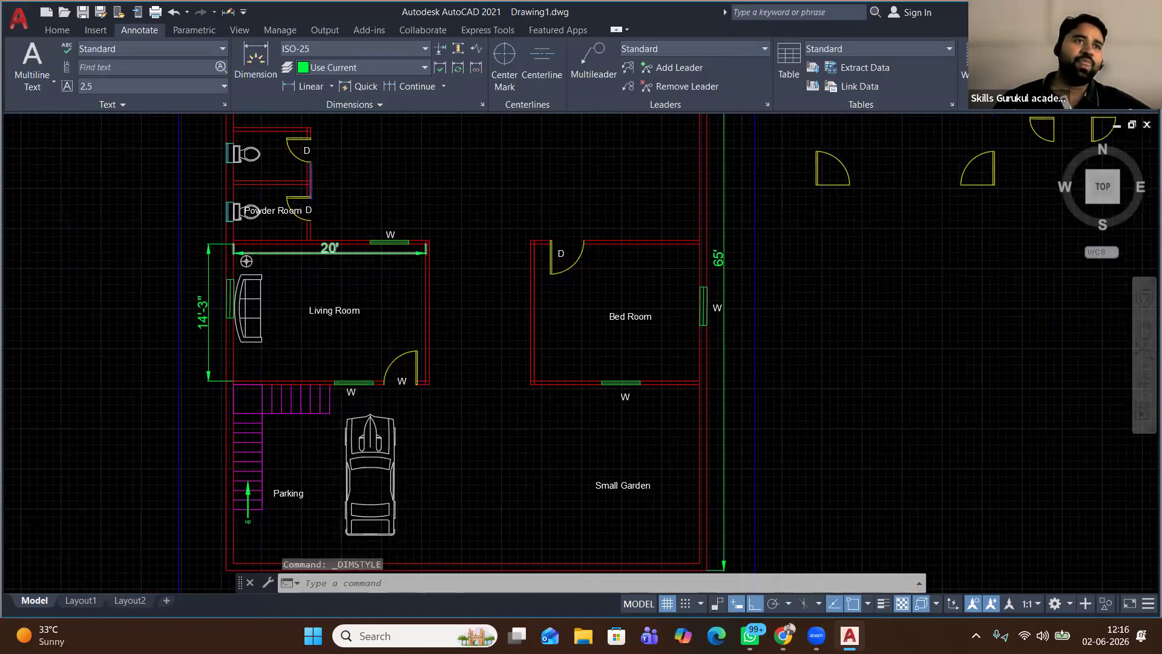
{"action": "scroll", "coordinate": [326, 250], "scroll_direction": "down", "scroll_amount": 4}
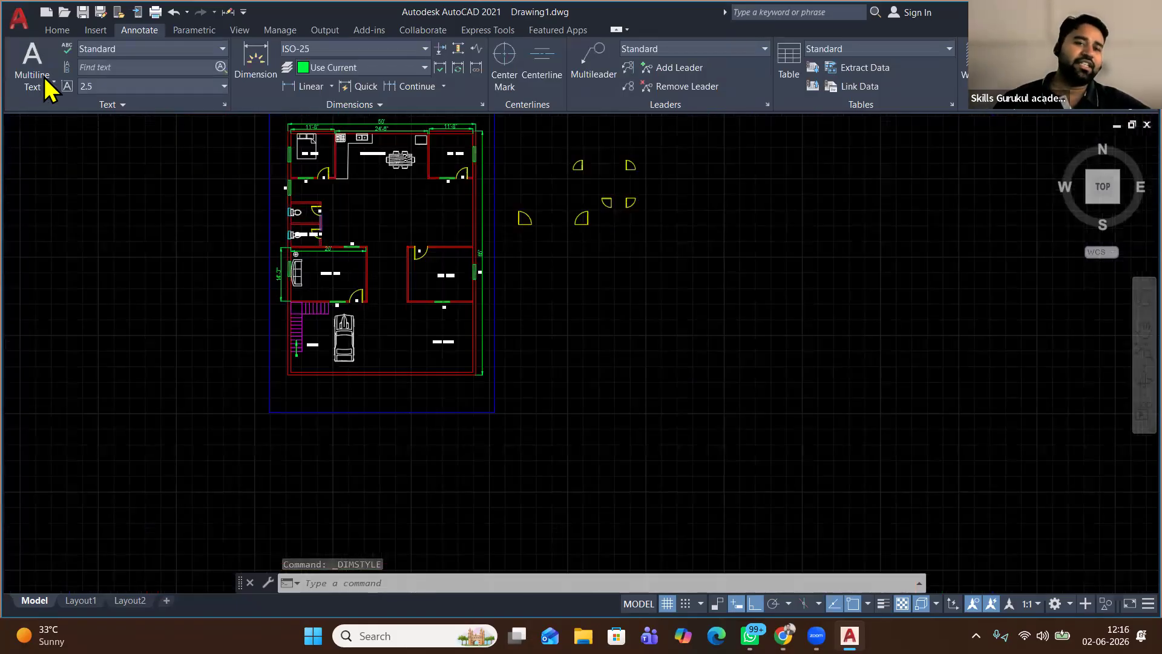
{"action": "scroll", "coordinate": [336, 357], "scroll_direction": "up", "scroll_amount": 1}
{"action": "scroll", "coordinate": [336, 365], "scroll_direction": "up", "scroll_amount": 1}
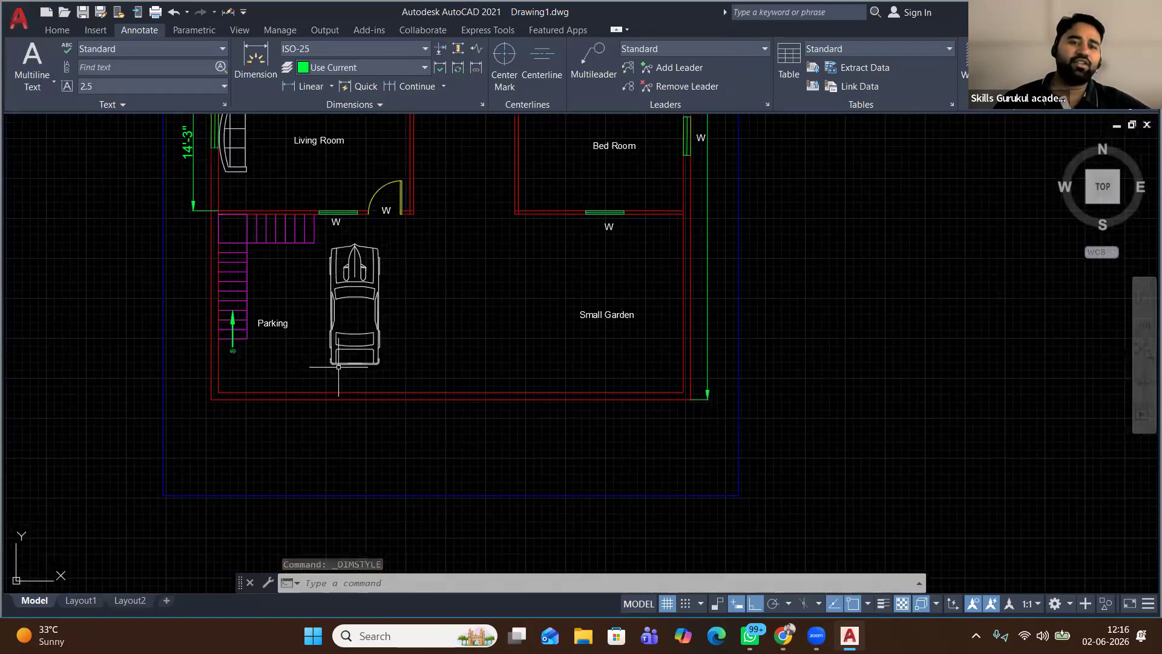
{"action": "middle_click_drag", "start_coordinate": [291, 230], "coordinate": [297, 441]}
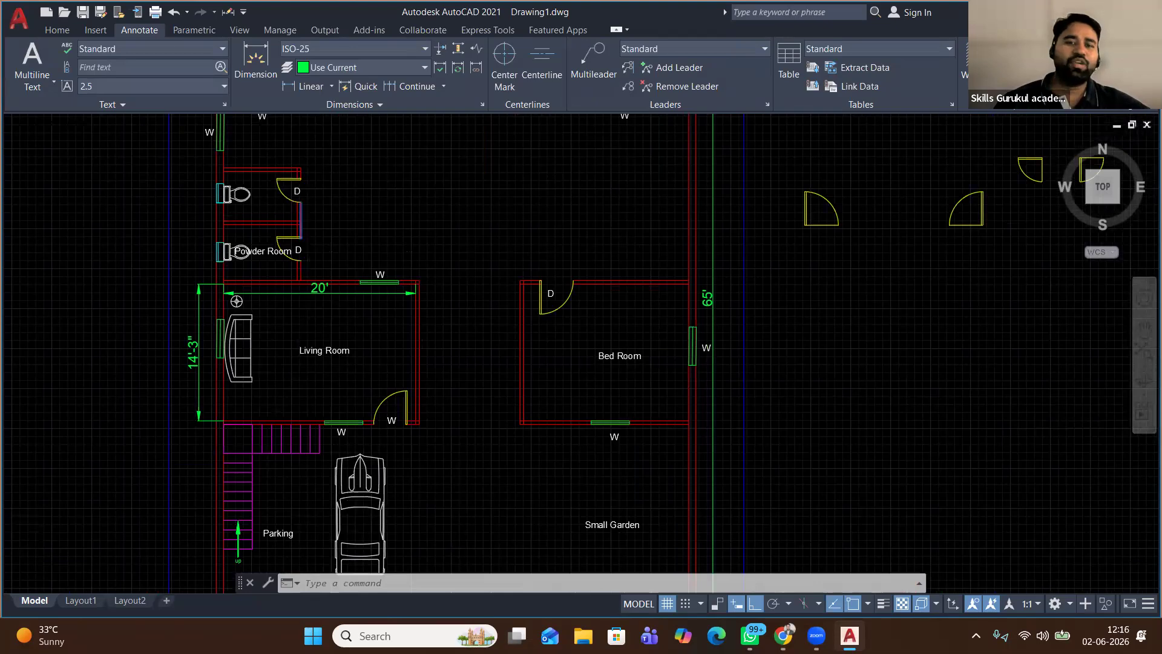
{"action": "scroll", "coordinate": [305, 287], "scroll_direction": "down", "scroll_amount": 2}
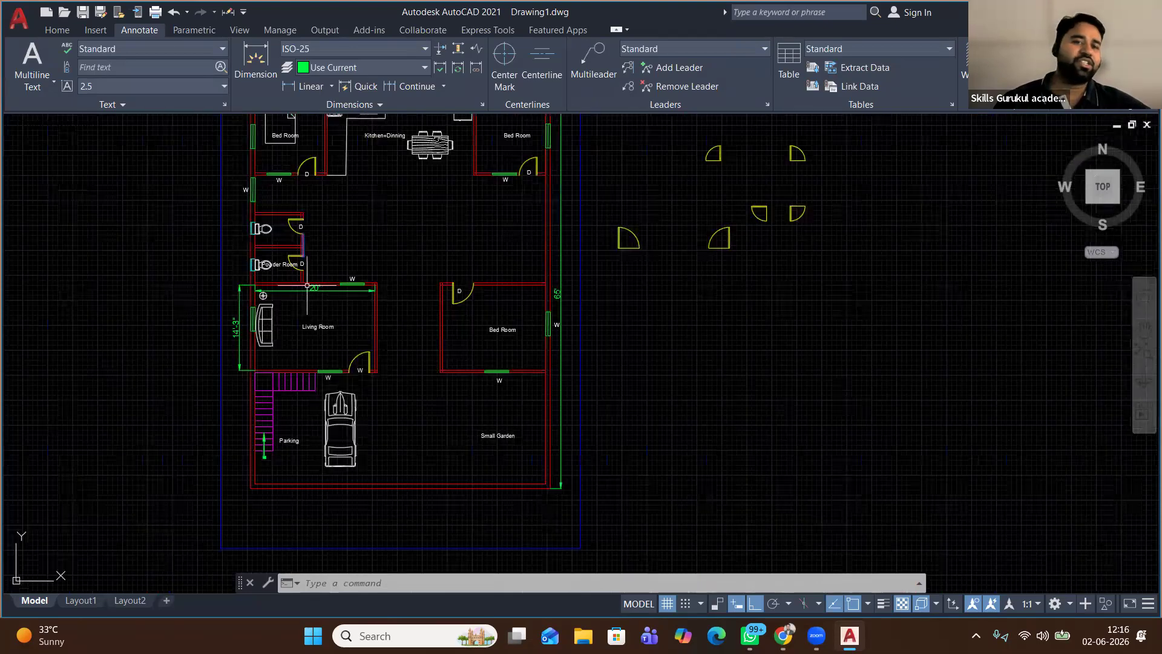
{"action": "left_click", "coordinate": [56, 30]}
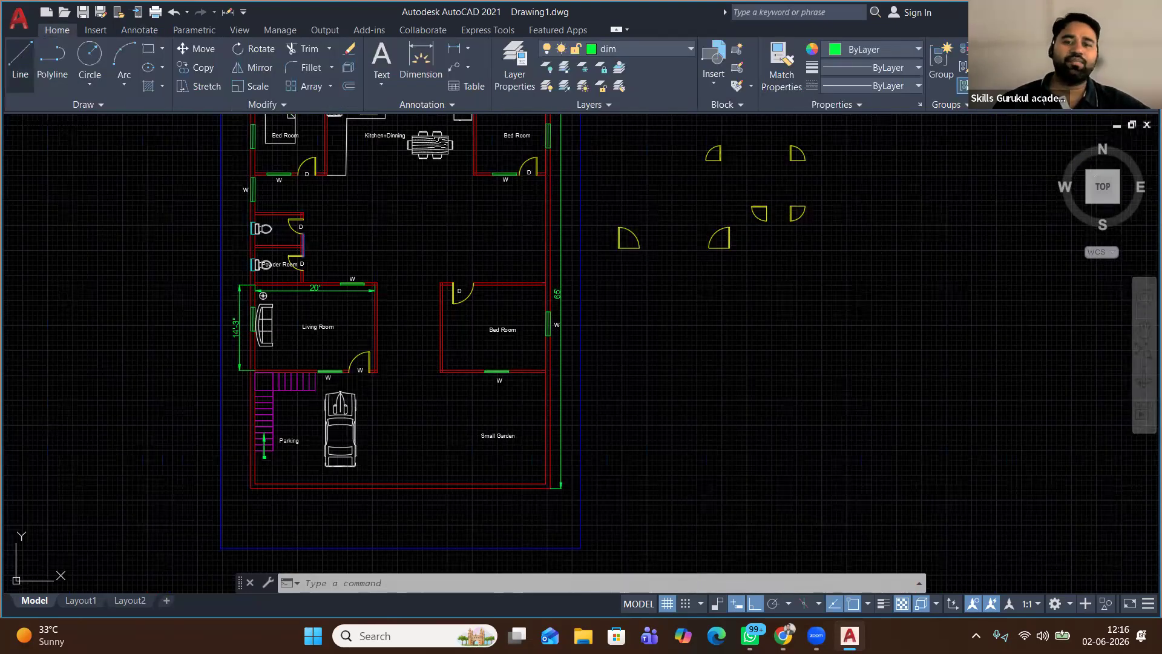
Draw a 10' by 10' line outline from the Bed Room's top-right corner back to the outer wall
{"action": "left_click", "coordinate": [20, 61]}
{"action": "scroll", "coordinate": [538, 248], "scroll_direction": "up", "scroll_amount": 4}
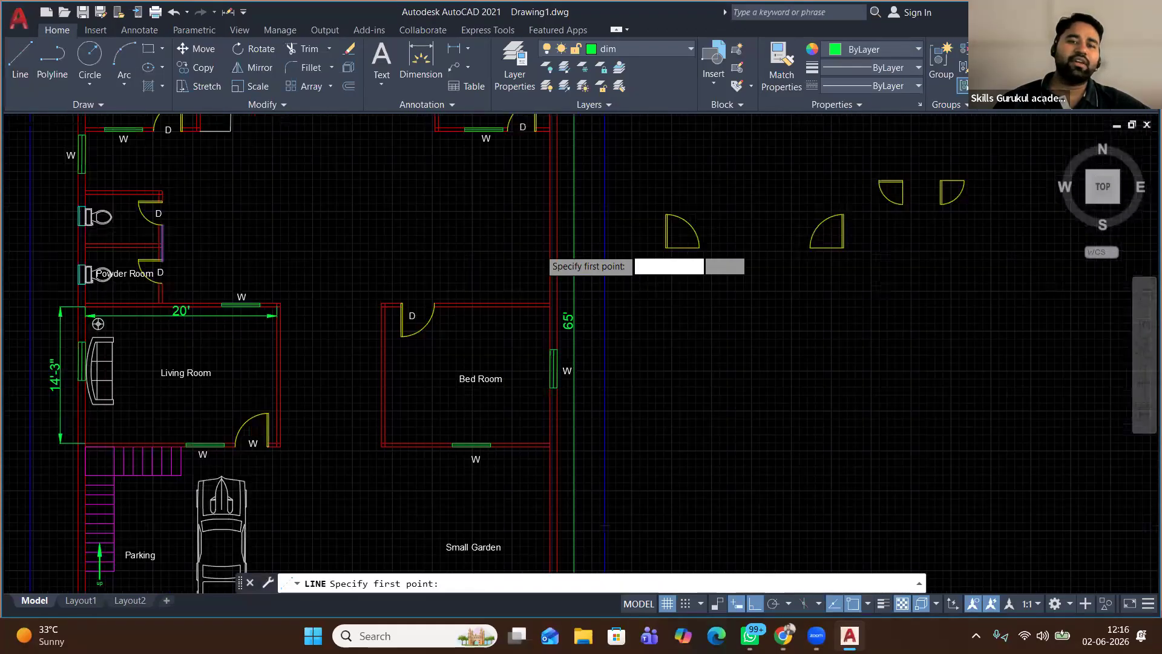
{"action": "left_click", "coordinate": [556, 334]}
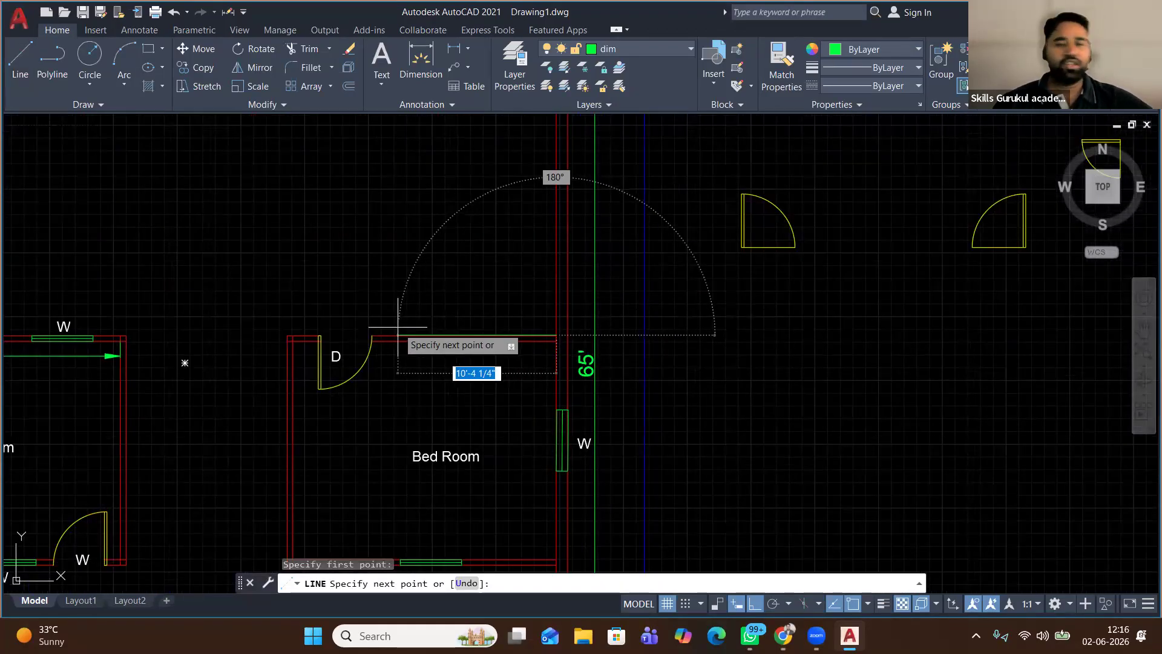
{"action": "type", "text": "10"}
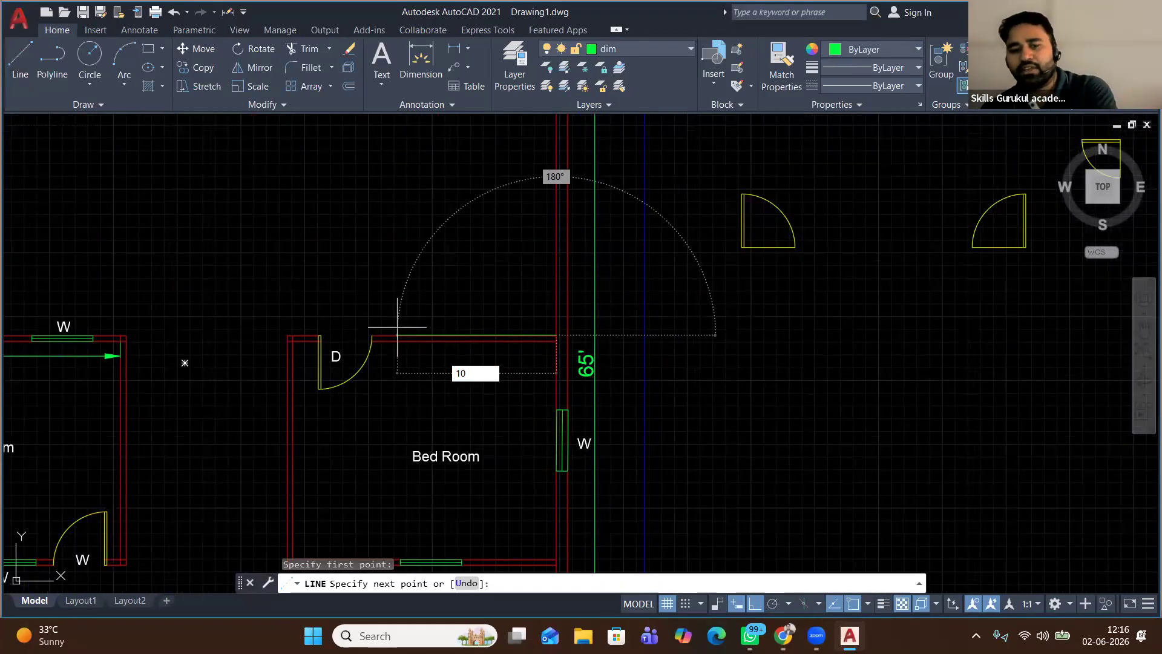
{"action": "type", "text": "'"}
{"action": "key", "text": "Return"}
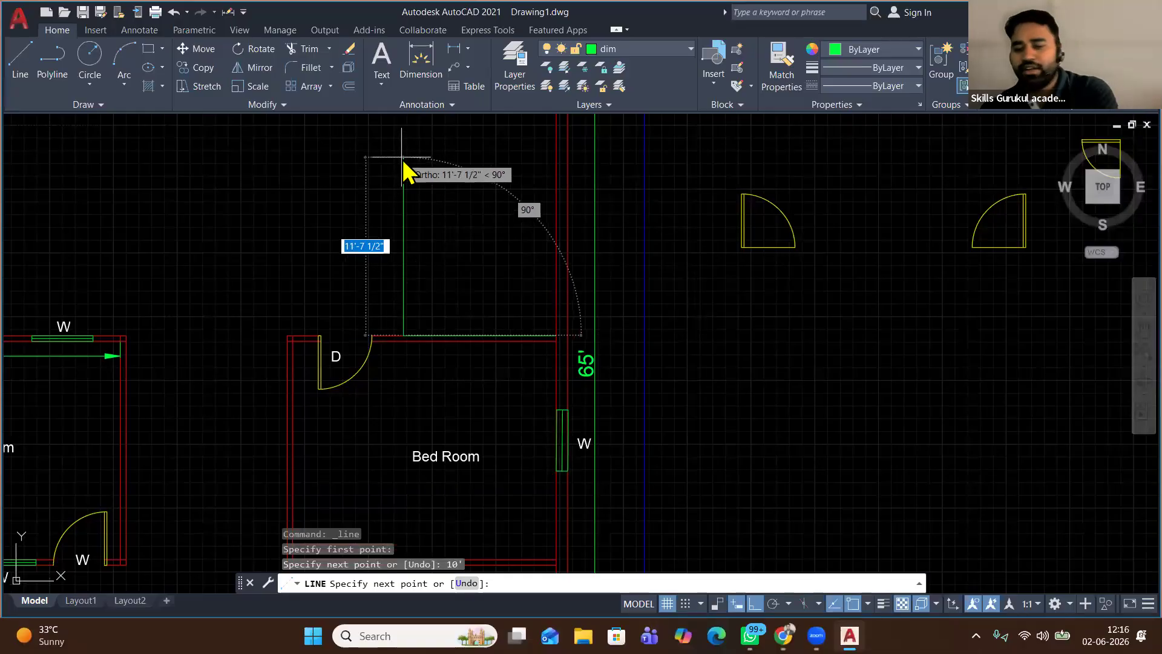
{"action": "type", "text": "10'"}
{"action": "key", "text": "Return"}
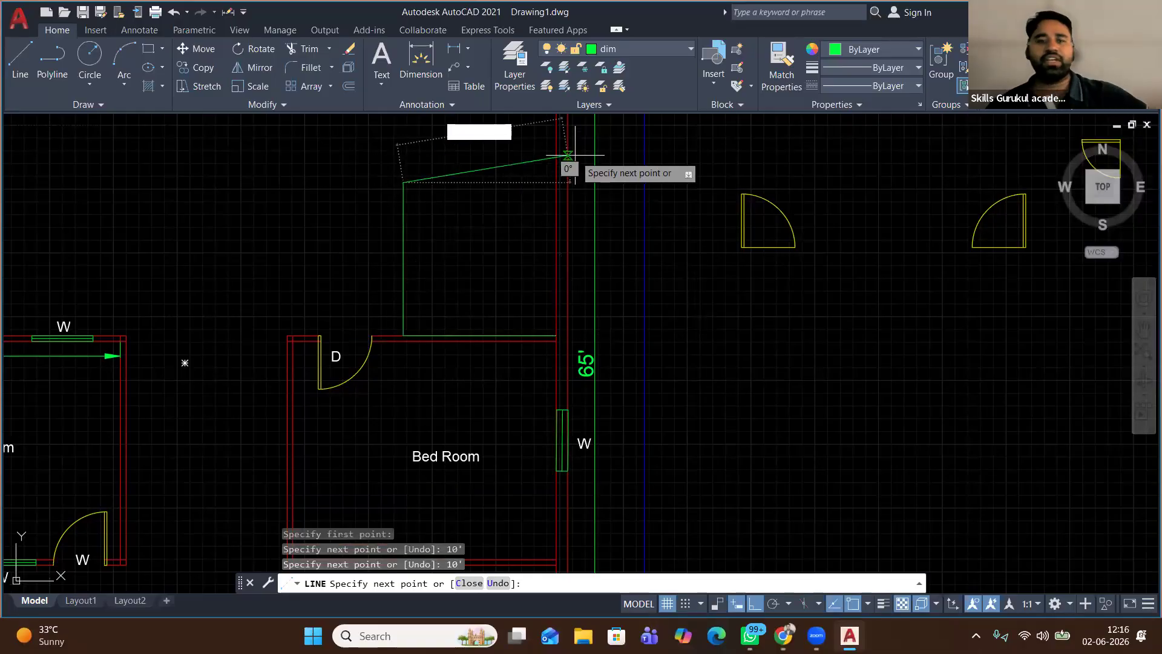
{"action": "right_click", "coordinate": [514, 151]}
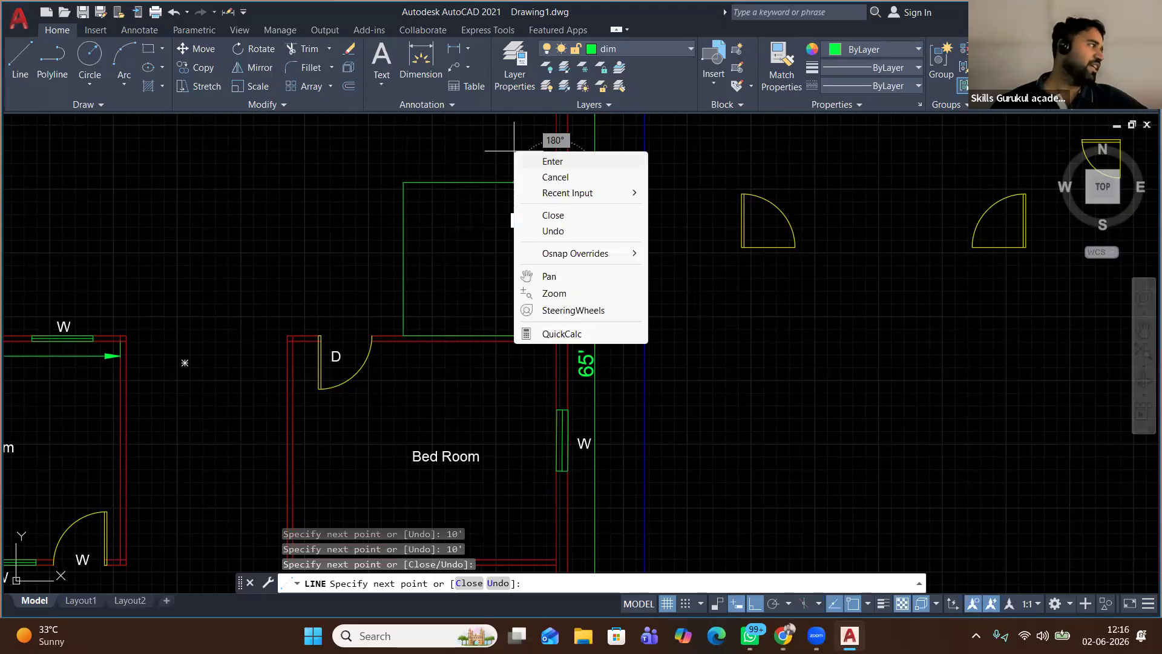
{"action": "left_click", "coordinate": [552, 161]}
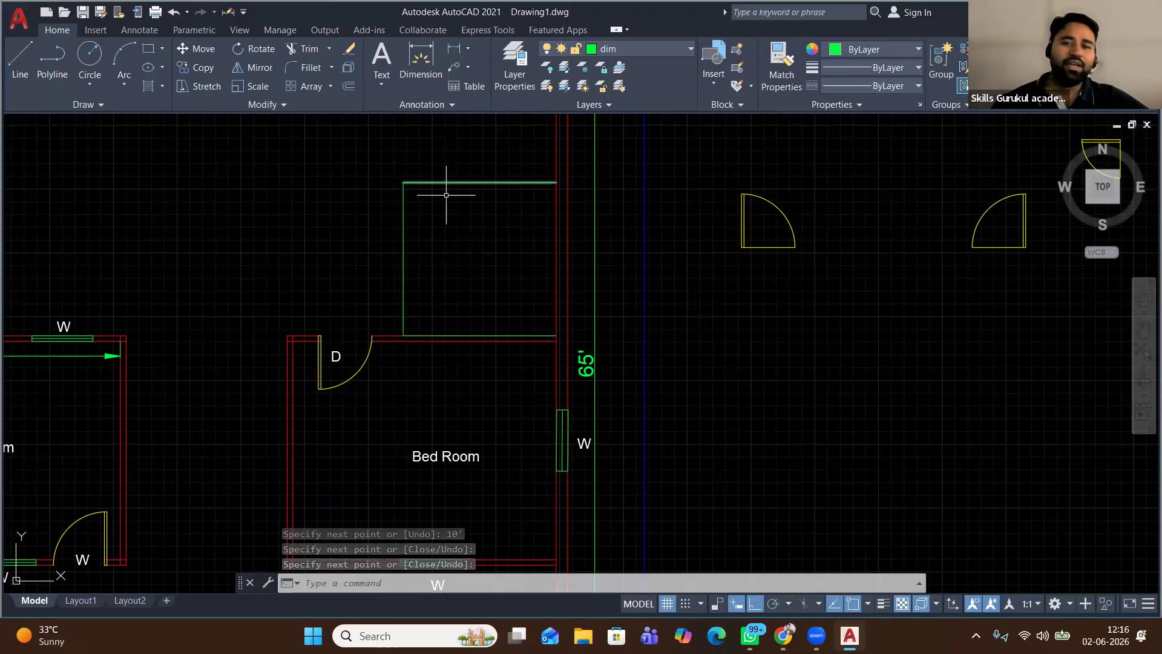
Put the new outline lines on the 'wall' layer and erase the duplicate line over the bedroom wall
{"action": "left_click", "coordinate": [475, 160]}
{"action": "left_click", "coordinate": [369, 223]}
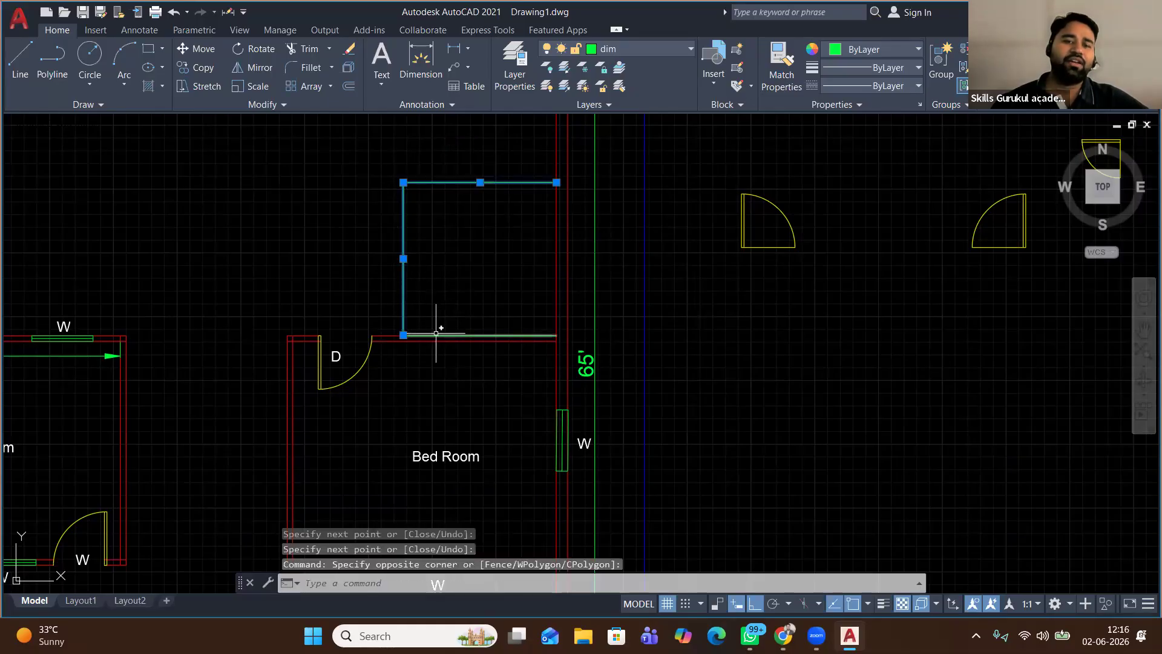
{"action": "left_click", "coordinate": [659, 46]}
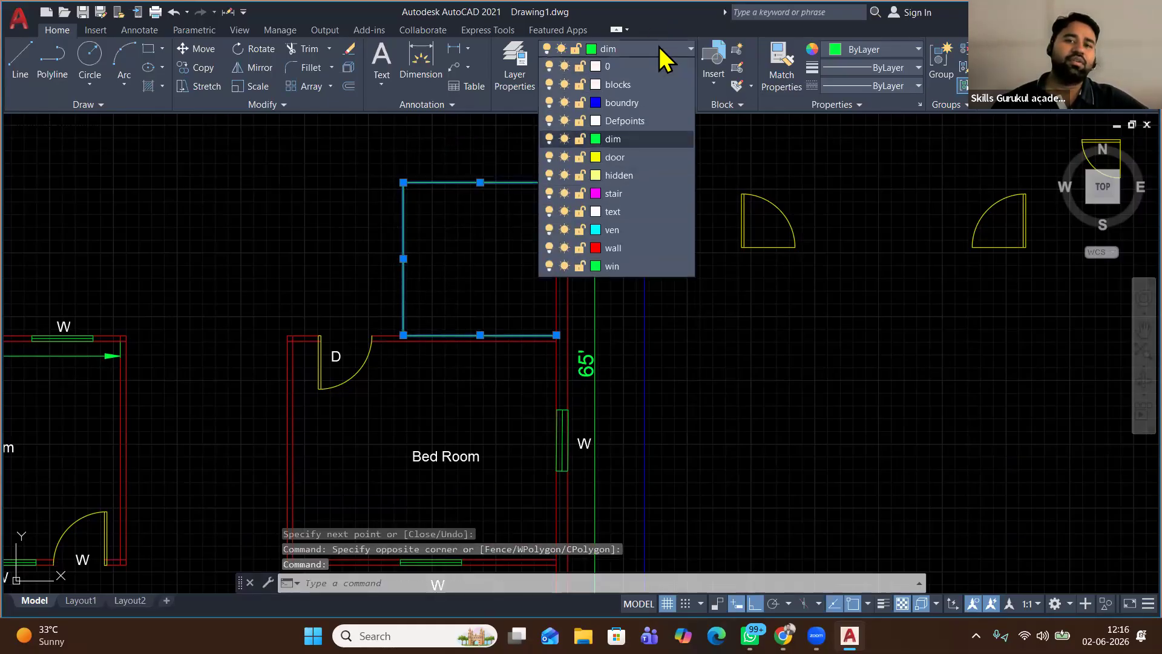
{"action": "left_click", "coordinate": [563, 248]}
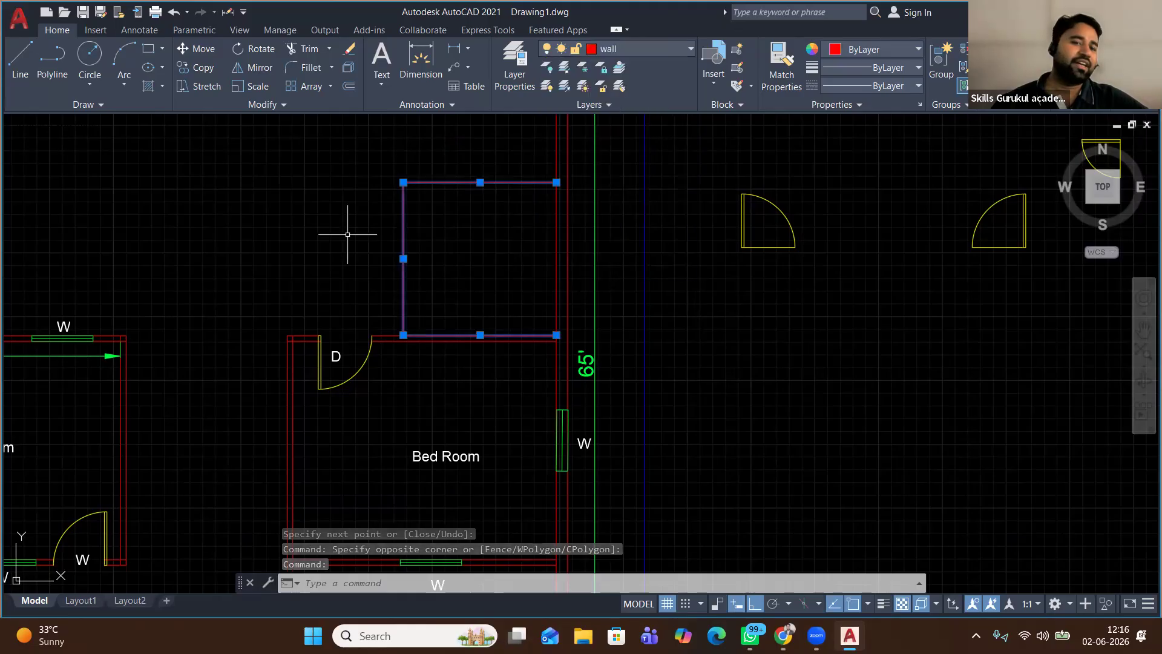
{"action": "key", "text": "Escape"}
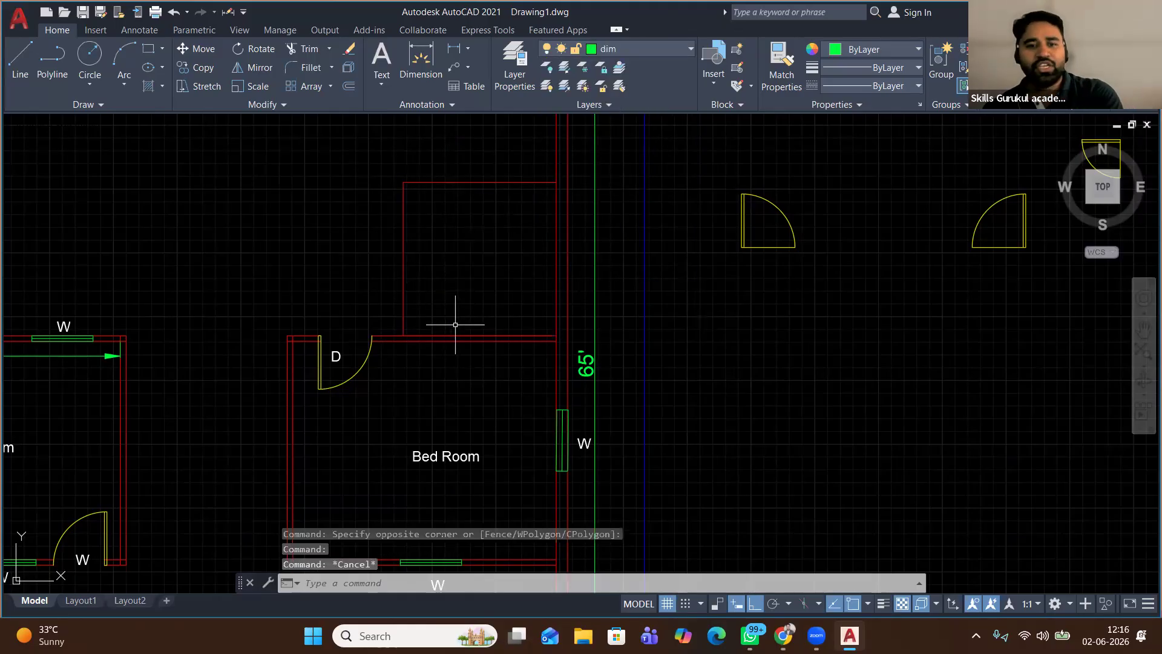
{"action": "left_click", "coordinate": [462, 333]}
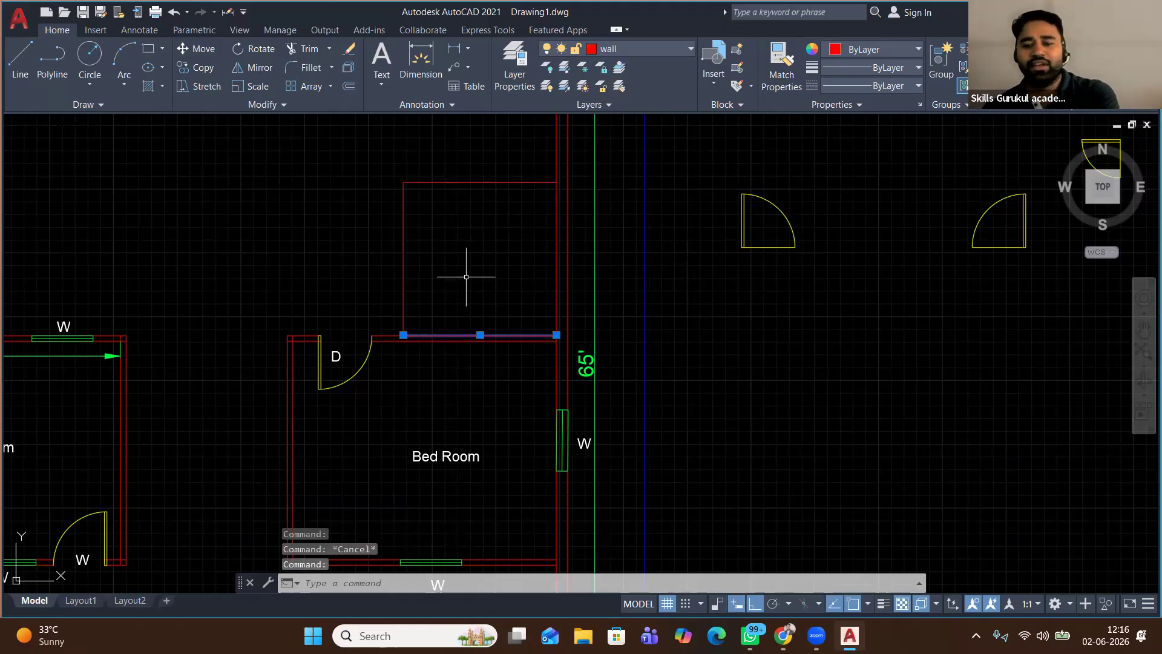
{"action": "key", "text": "Delete"}
{"action": "left_click", "coordinate": [466, 182]}
{"action": "left_click", "coordinate": [373, 118]}
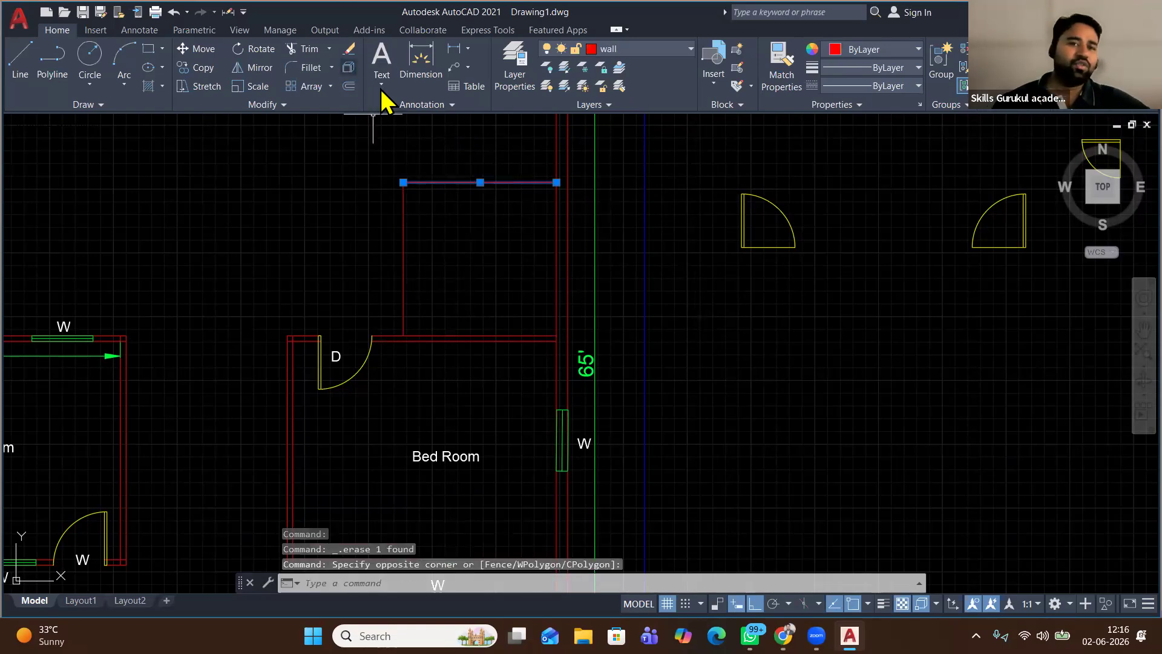
{"action": "left_click", "coordinate": [348, 86]}
Offset the enclosure lines 4.5 inches inward to form double walls
{"action": "left_click", "coordinate": [455, 133]}
{"action": "type", "text": "1"}
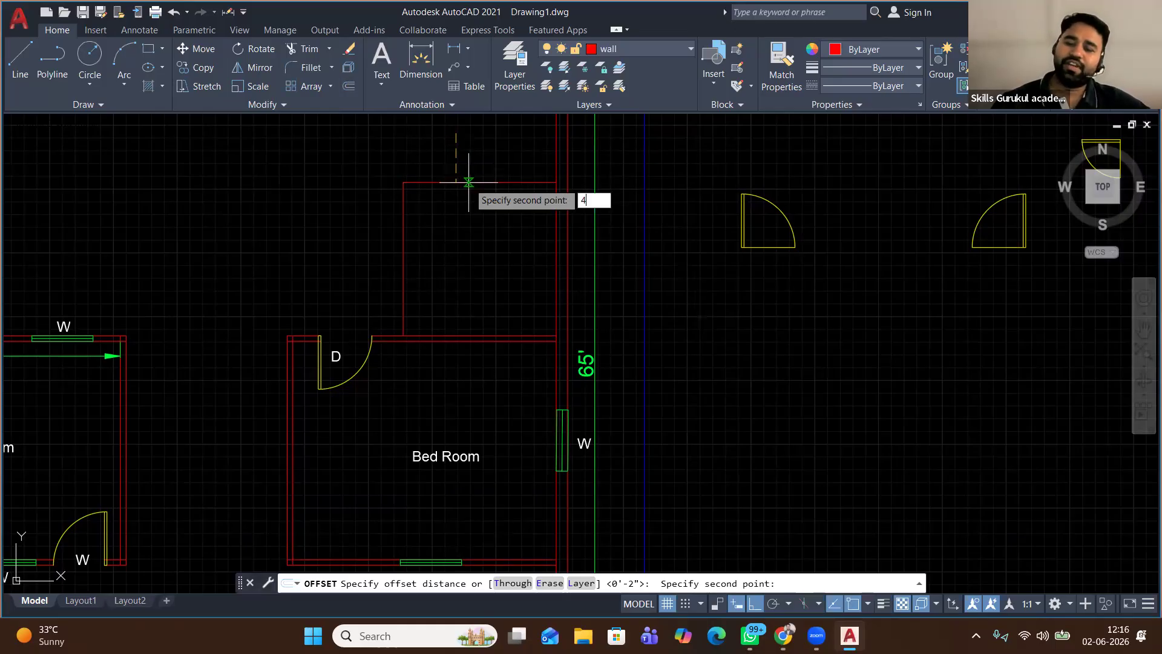
{"action": "type", "text": ".5"}
{"action": "key", "text": "Return"}
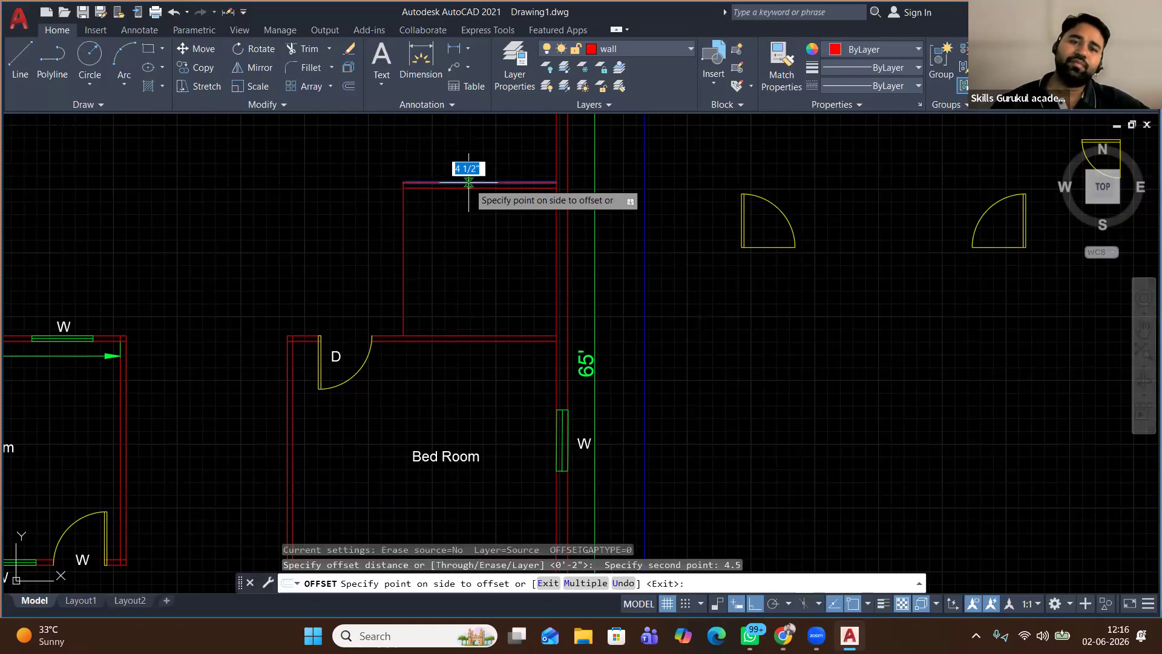
{"action": "left_click", "coordinate": [451, 262]}
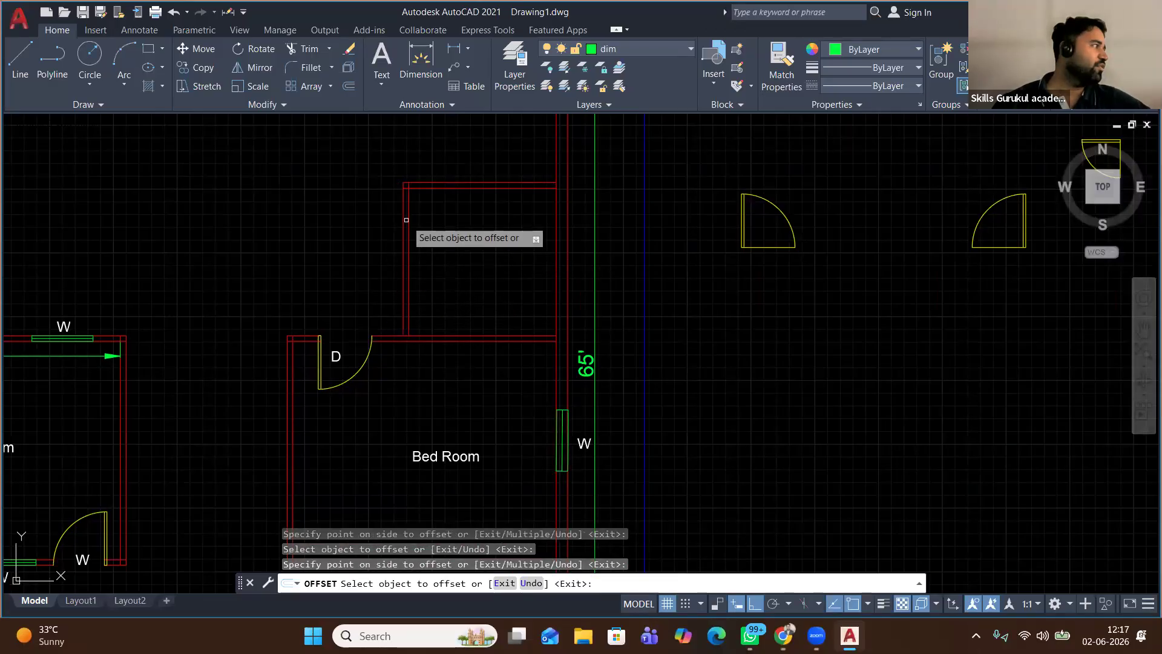
{"action": "right_click", "coordinate": [244, 155]}
{"action": "left_click", "coordinate": [272, 166]}
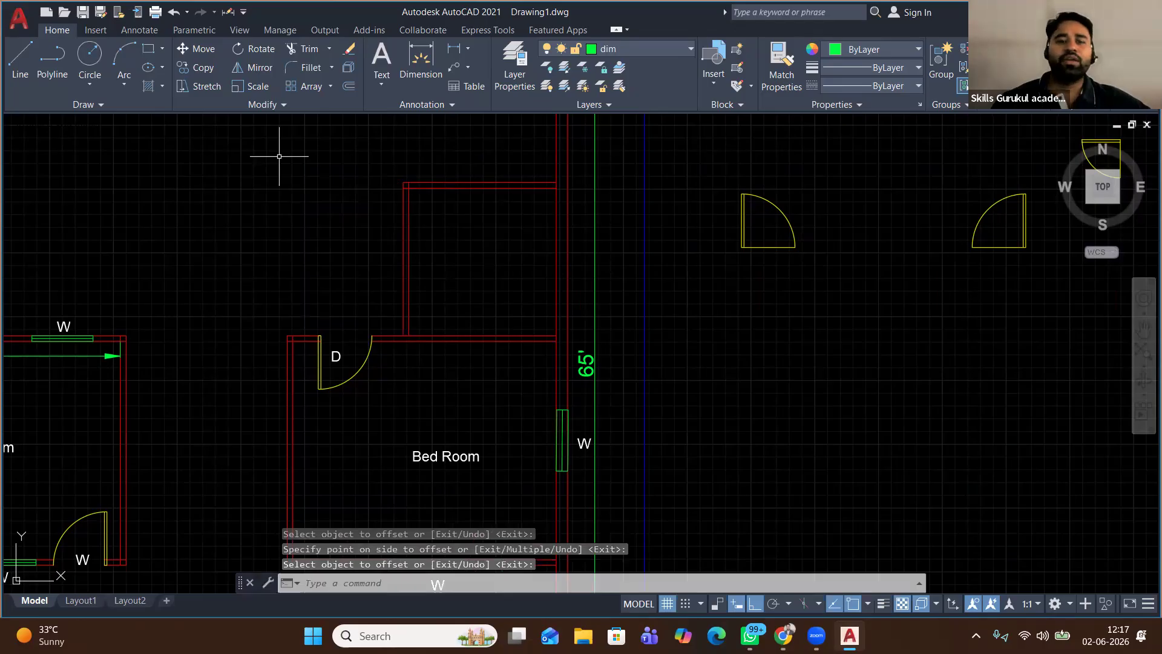
{"action": "scroll", "coordinate": [279, 156], "scroll_direction": "down", "scroll_amount": 3}
{"action": "scroll", "coordinate": [279, 156], "scroll_direction": "down", "scroll_amount": 3}
Erase the 24 loose door-swing symbols right of the plan and zoom back to the Living Room
{"action": "middle_click_drag", "start_coordinate": [397, 205], "coordinate": [410, 306]}
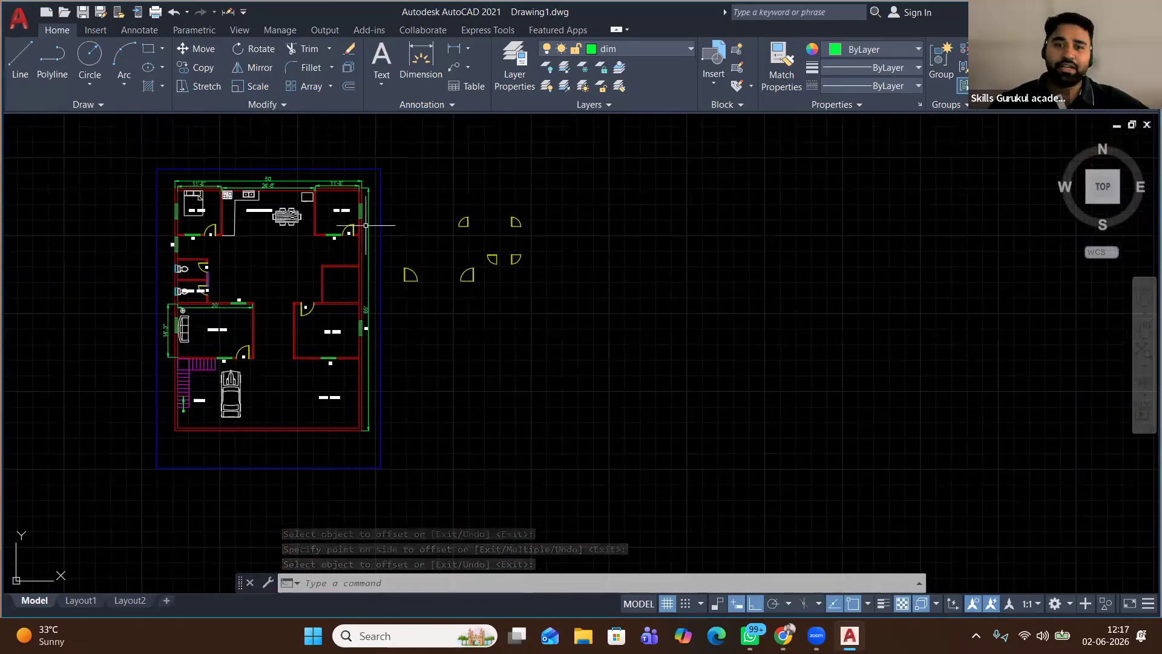
{"action": "left_click", "coordinate": [577, 172]}
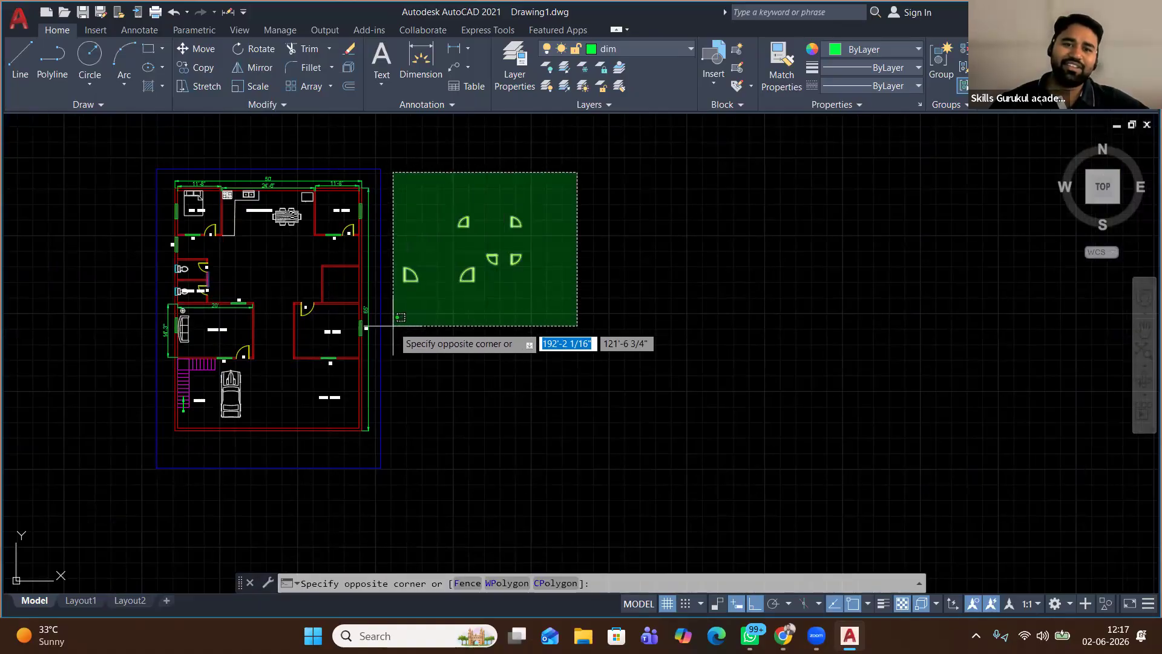
{"action": "left_click", "coordinate": [394, 327]}
{"action": "right_click", "coordinate": [425, 183]}
{"action": "left_click", "coordinate": [464, 275]}
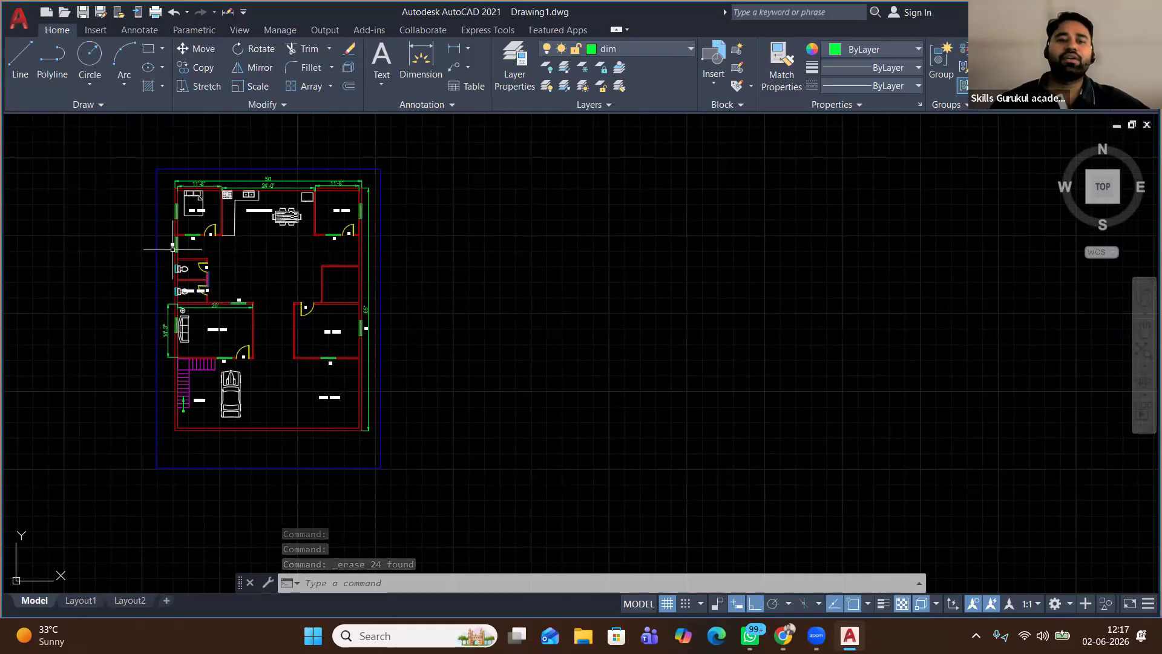
{"action": "scroll", "coordinate": [173, 249], "scroll_direction": "up", "scroll_amount": 2}
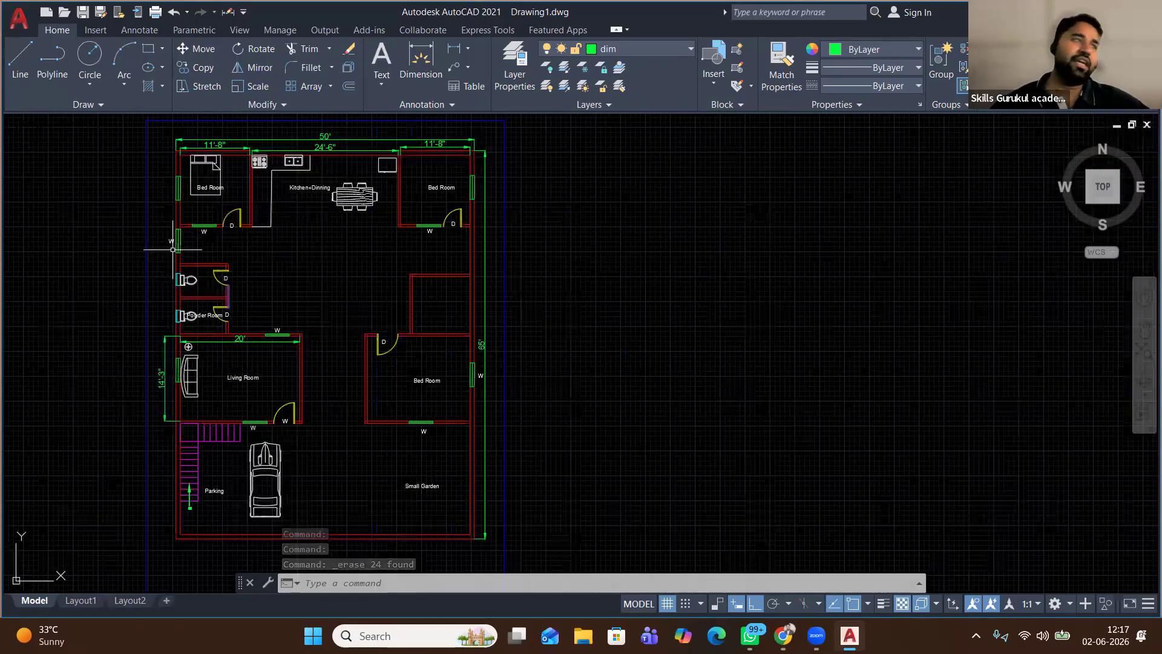
{"action": "scroll", "coordinate": [173, 248], "scroll_direction": "up", "scroll_amount": 2}
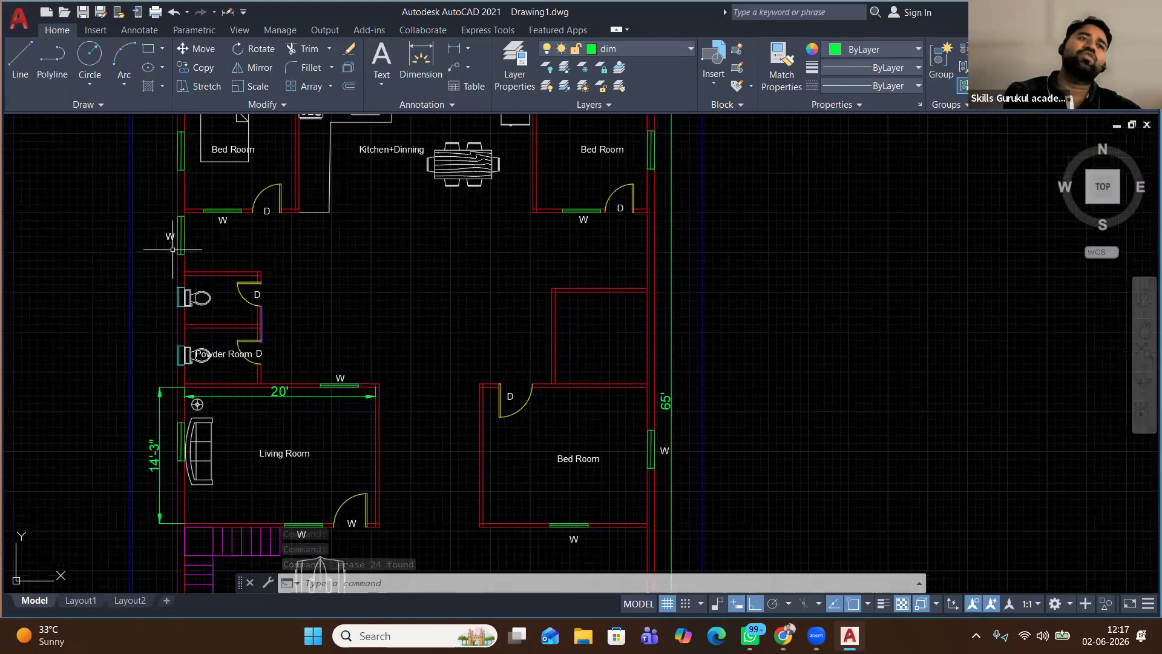
{"action": "middle_click_drag", "start_coordinate": [185, 255], "coordinate": [301, 270]}
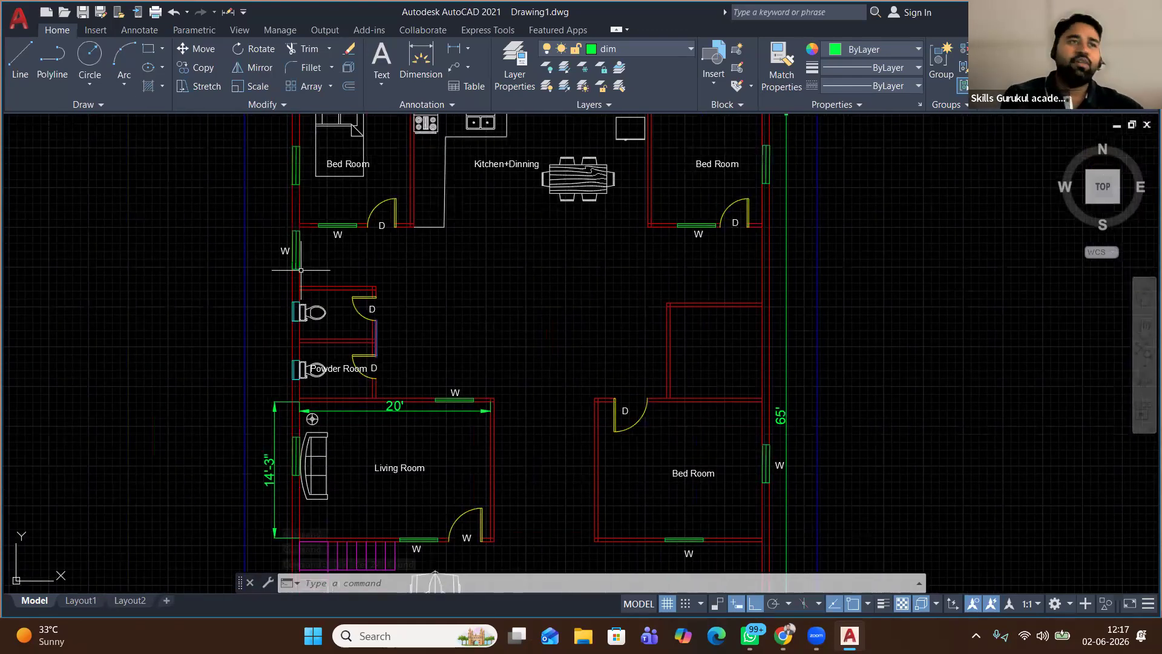
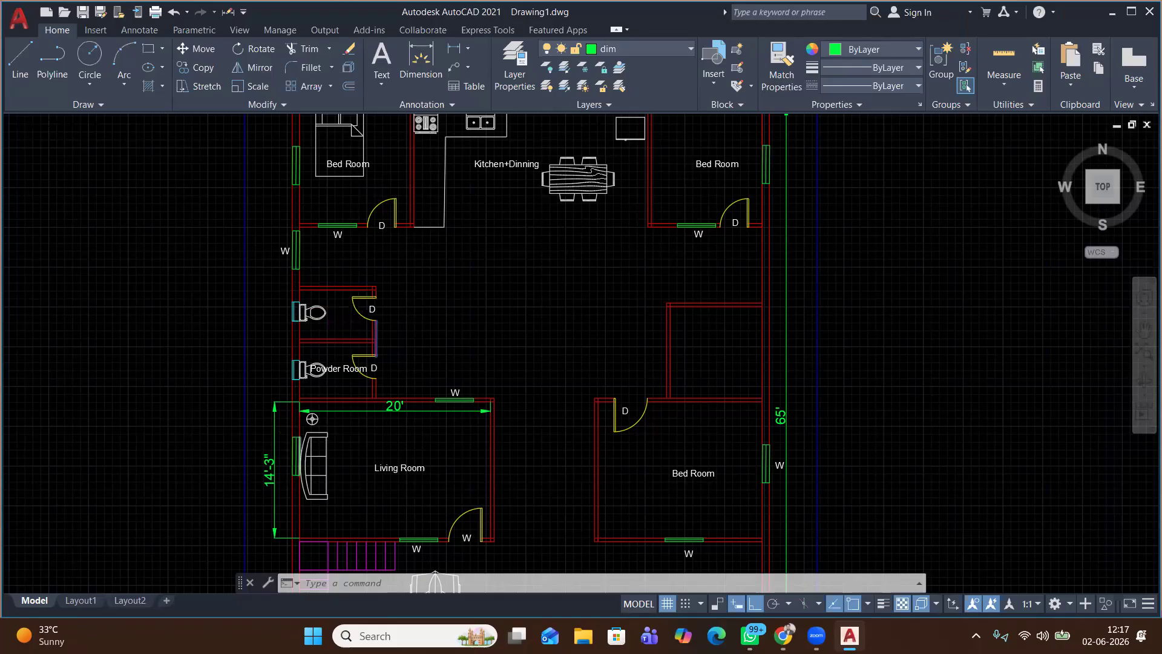
Start a line at the powder room wall corner, then cancel it without drawing anything
{"action": "scroll", "coordinate": [299, 438], "scroll_direction": "up", "scroll_amount": 2}
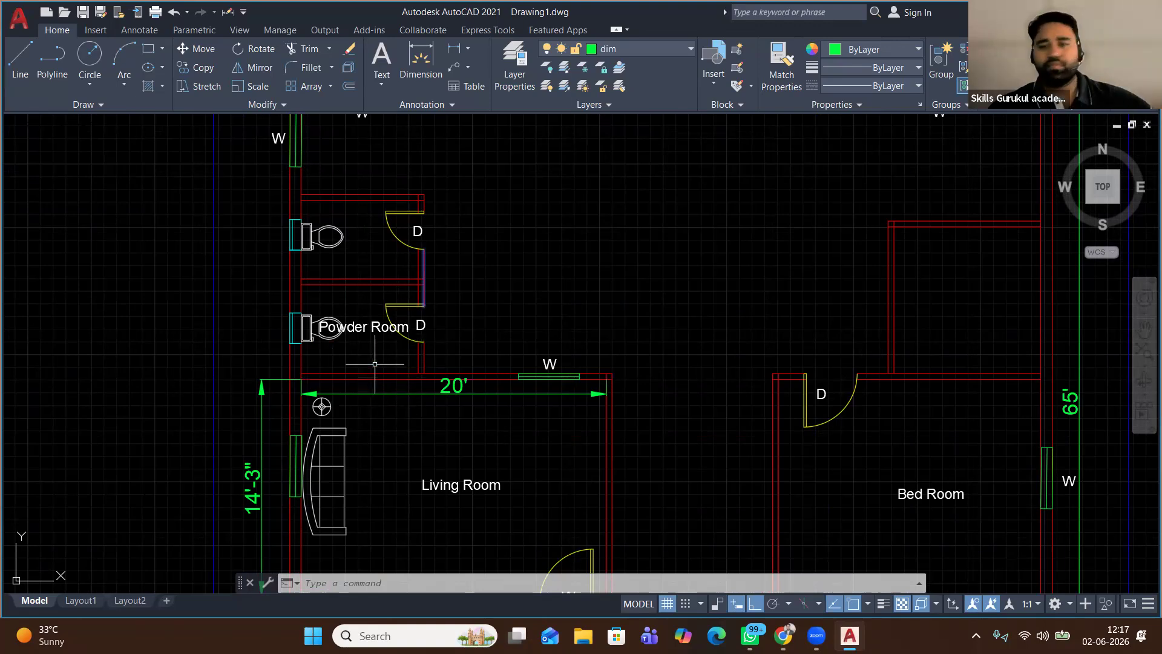
{"action": "scroll", "coordinate": [556, 267], "scroll_direction": "down", "scroll_amount": 2}
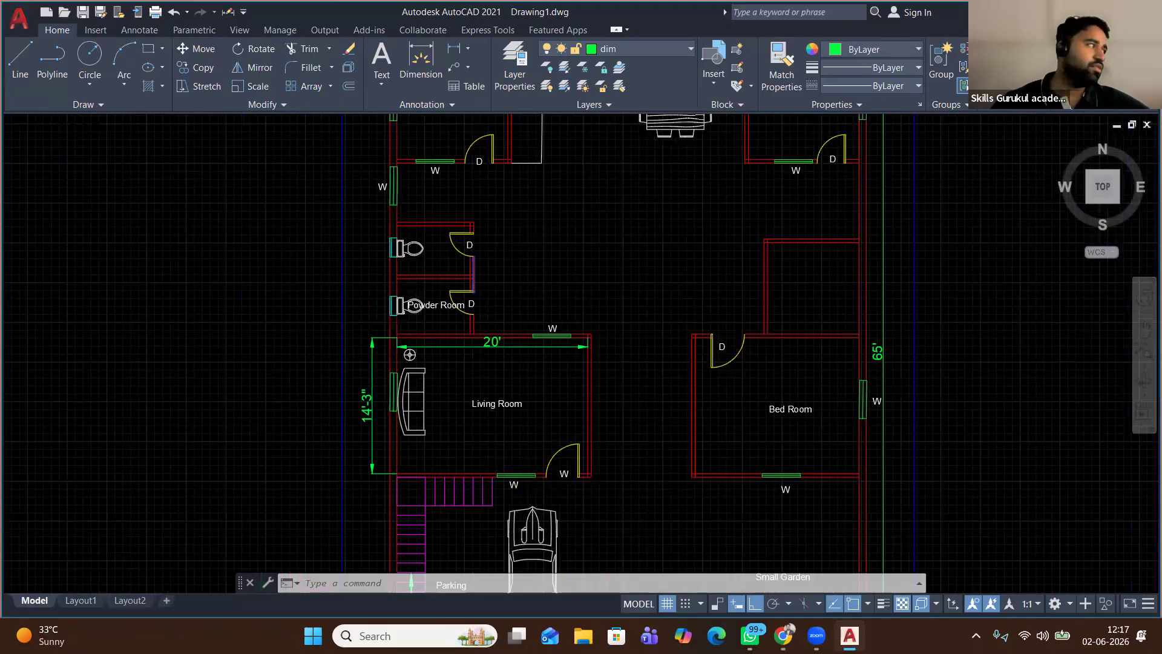
{"action": "scroll", "coordinate": [416, 323], "scroll_direction": "up", "scroll_amount": 6}
{"action": "scroll", "coordinate": [351, 282], "scroll_direction": "down", "scroll_amount": 2}
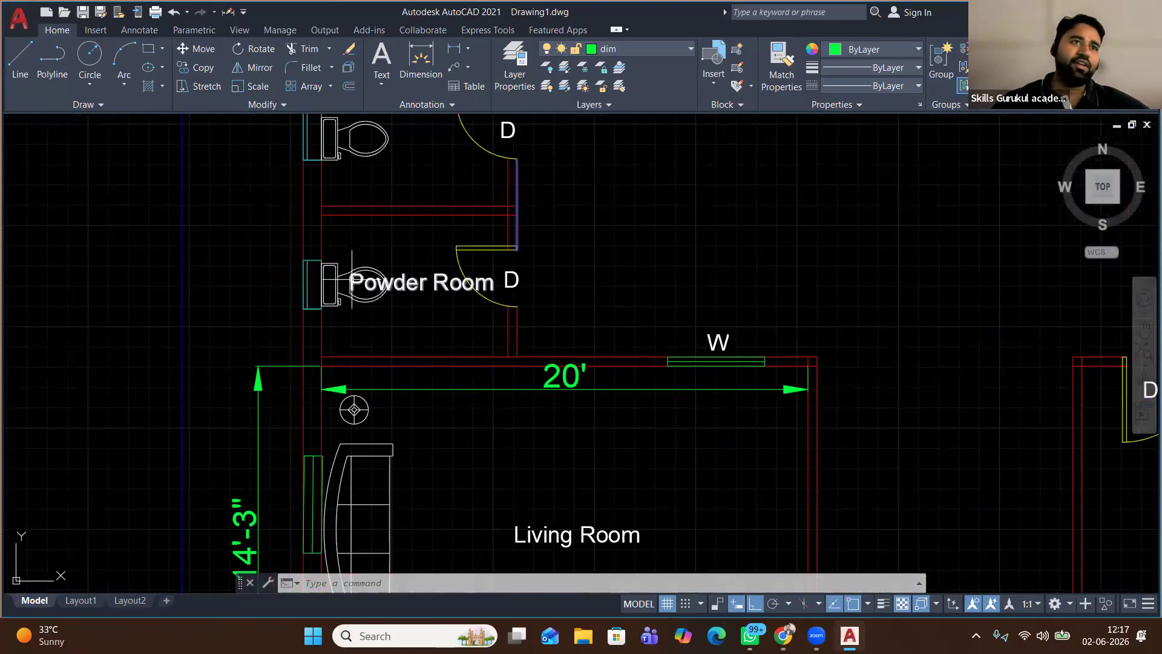
{"action": "scroll", "coordinate": [478, 284], "scroll_direction": "down", "scroll_amount": 2}
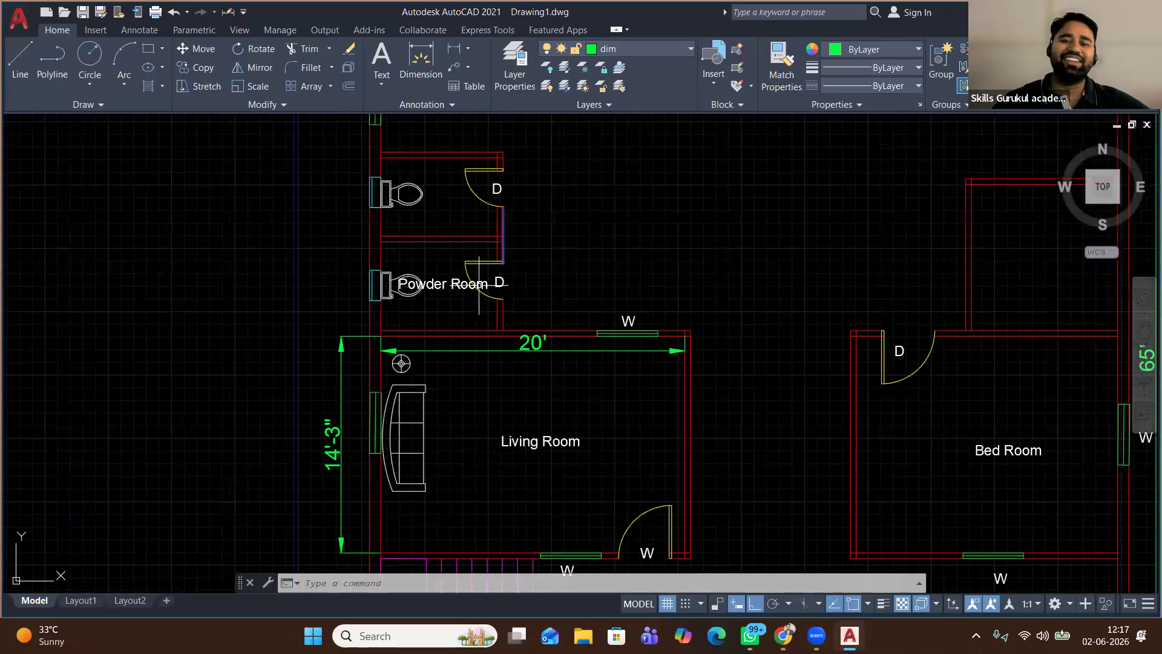
{"action": "scroll", "coordinate": [479, 284], "scroll_direction": "down", "scroll_amount": 2}
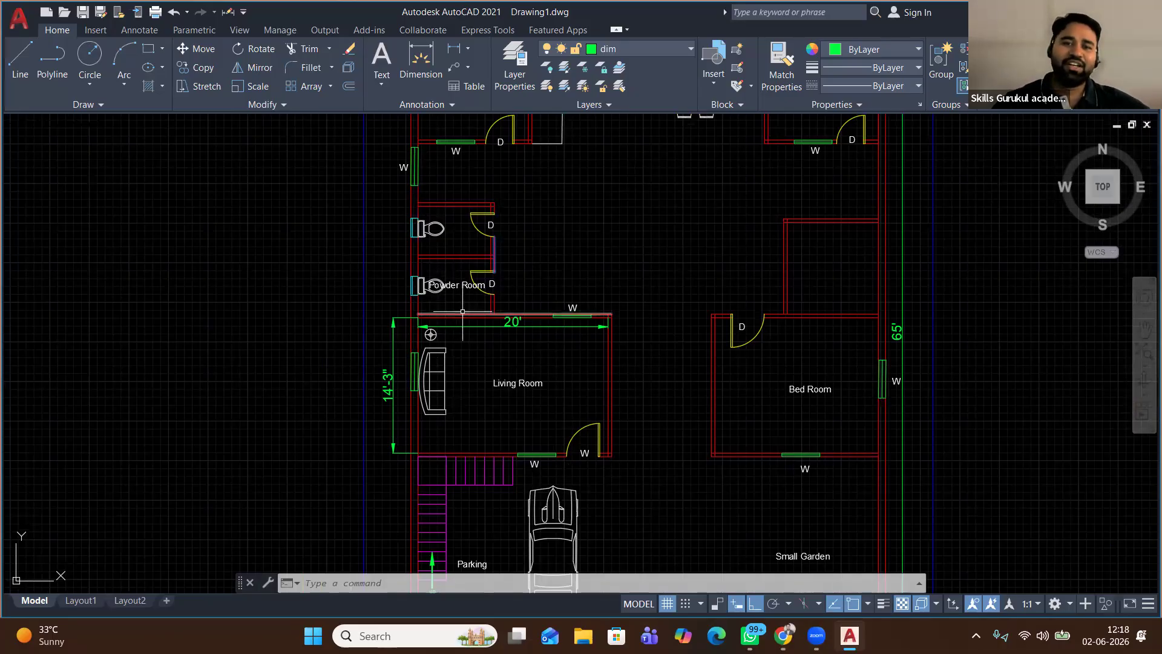
{"action": "scroll", "coordinate": [462, 311], "scroll_direction": "down", "scroll_amount": 3}
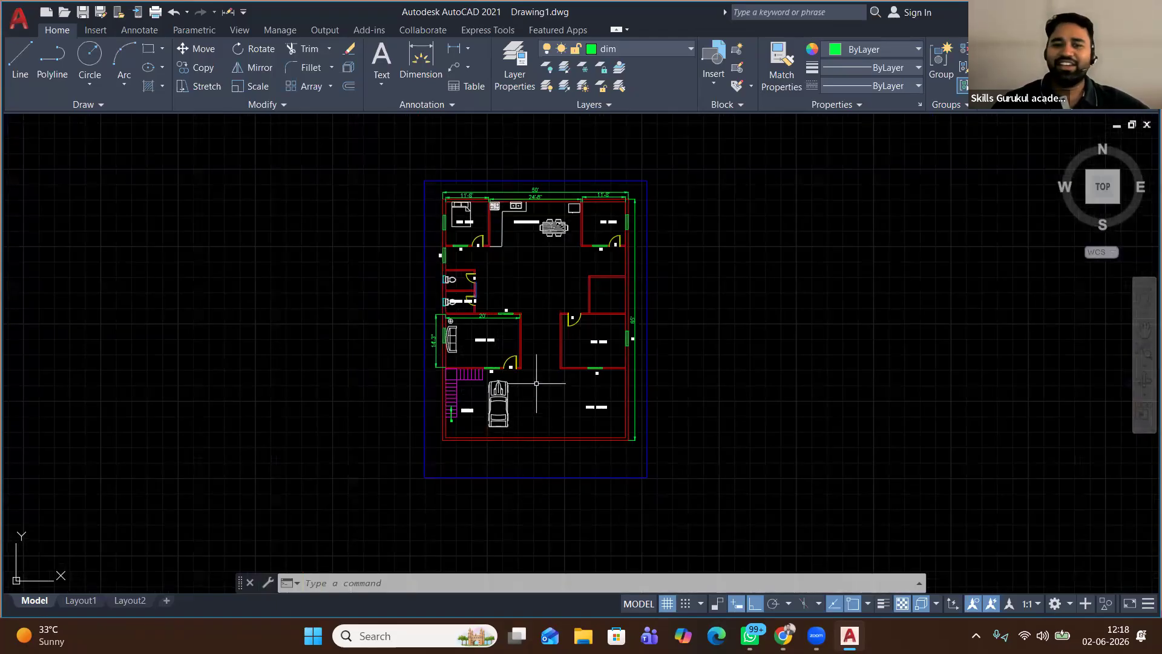
{"action": "scroll", "coordinate": [528, 374], "scroll_direction": "up", "scroll_amount": 6}
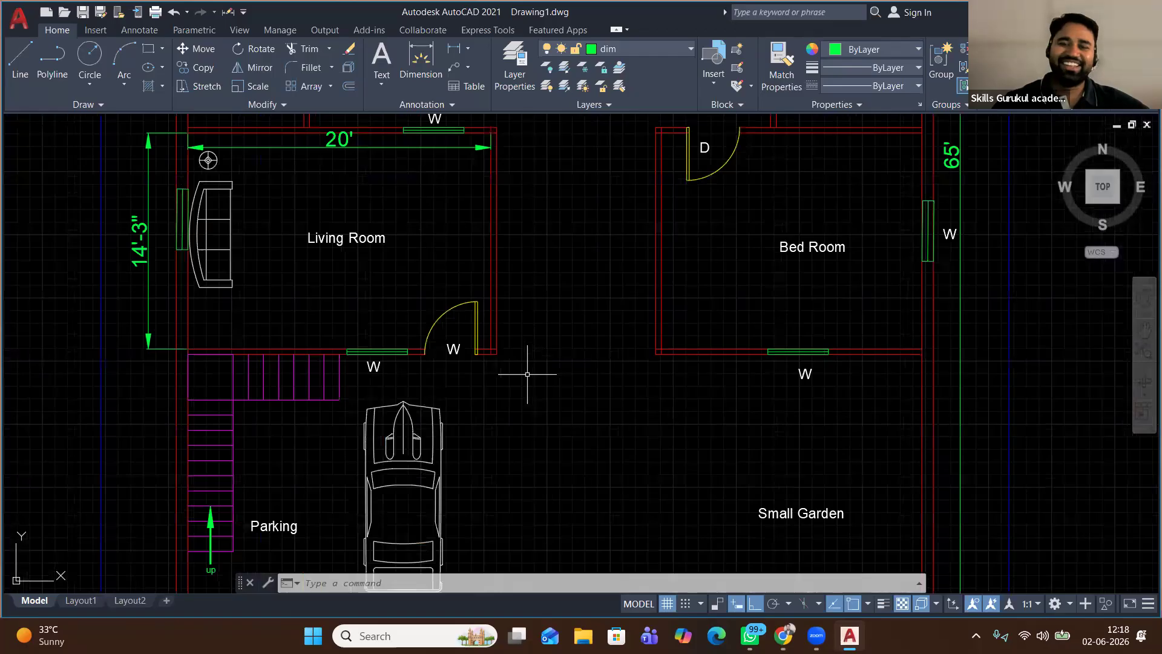
{"action": "scroll", "coordinate": [527, 374], "scroll_direction": "down", "scroll_amount": 5}
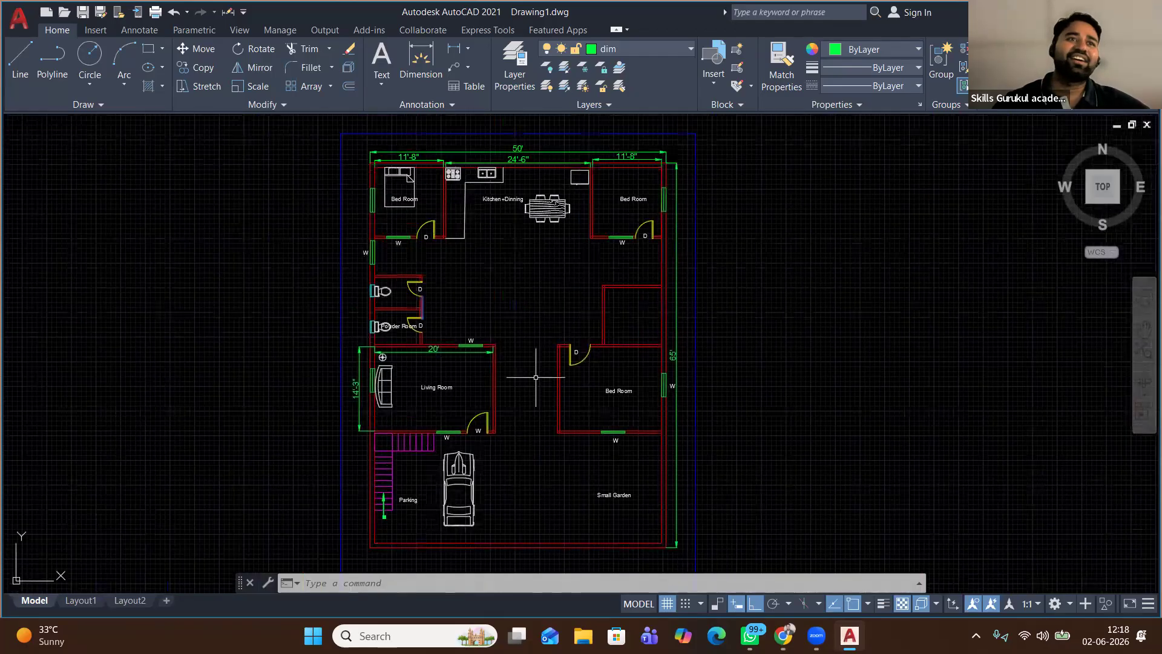
{"action": "scroll", "coordinate": [386, 297], "scroll_direction": "up", "scroll_amount": 6}
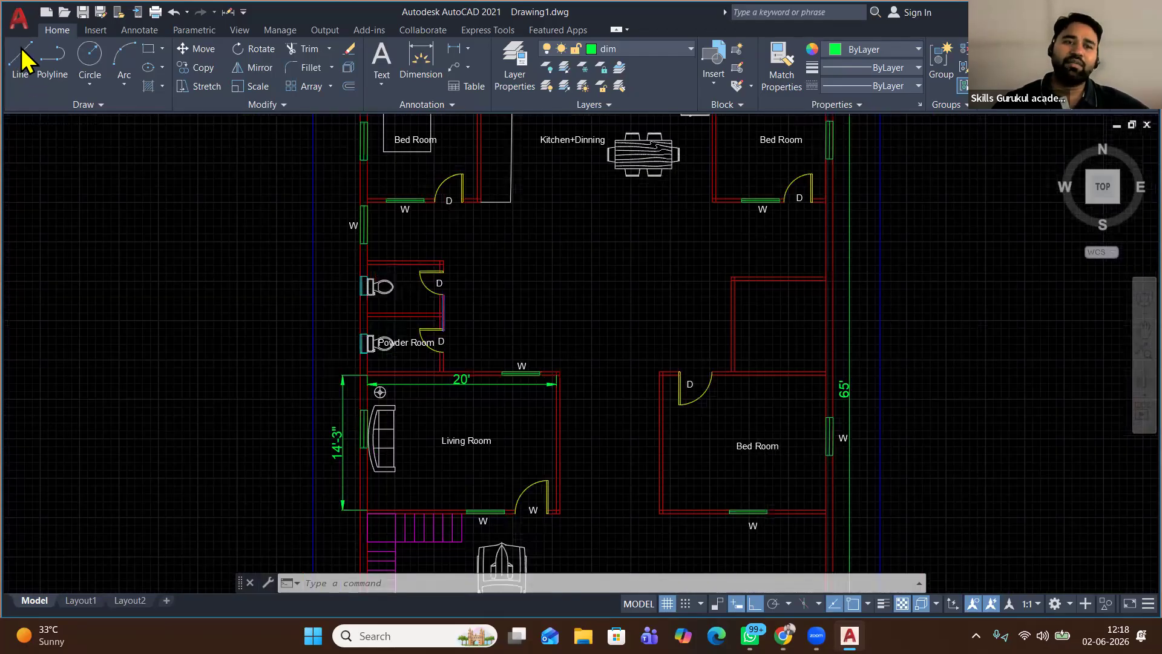
{"action": "left_click", "coordinate": [20, 57]}
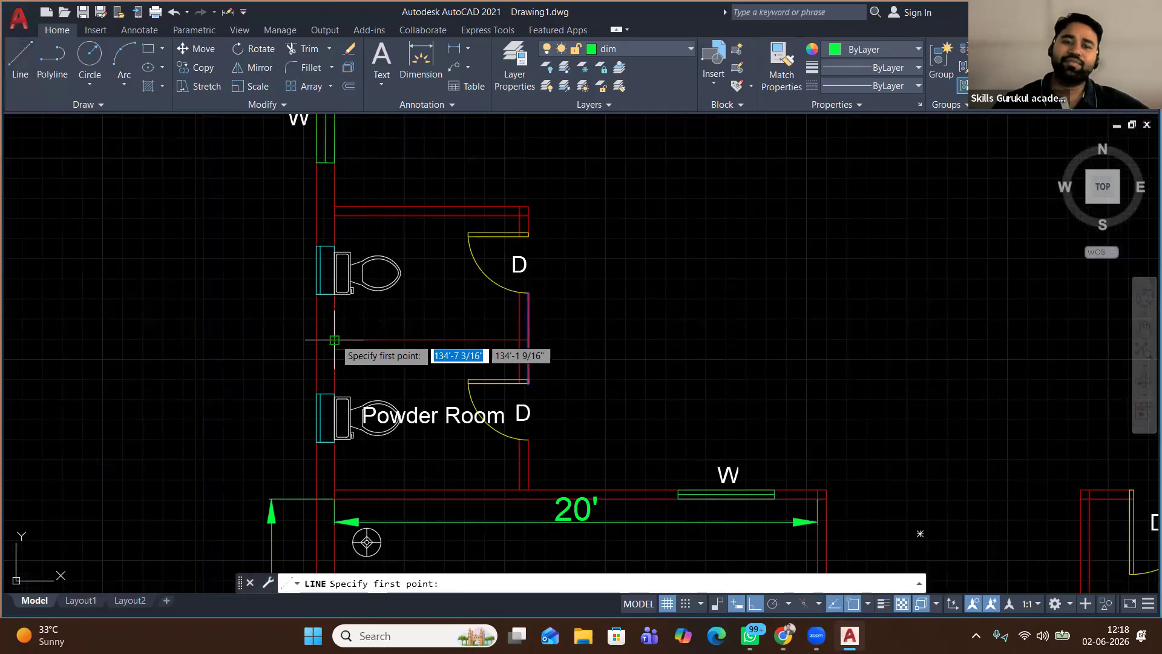
{"action": "left_click", "coordinate": [335, 340]}
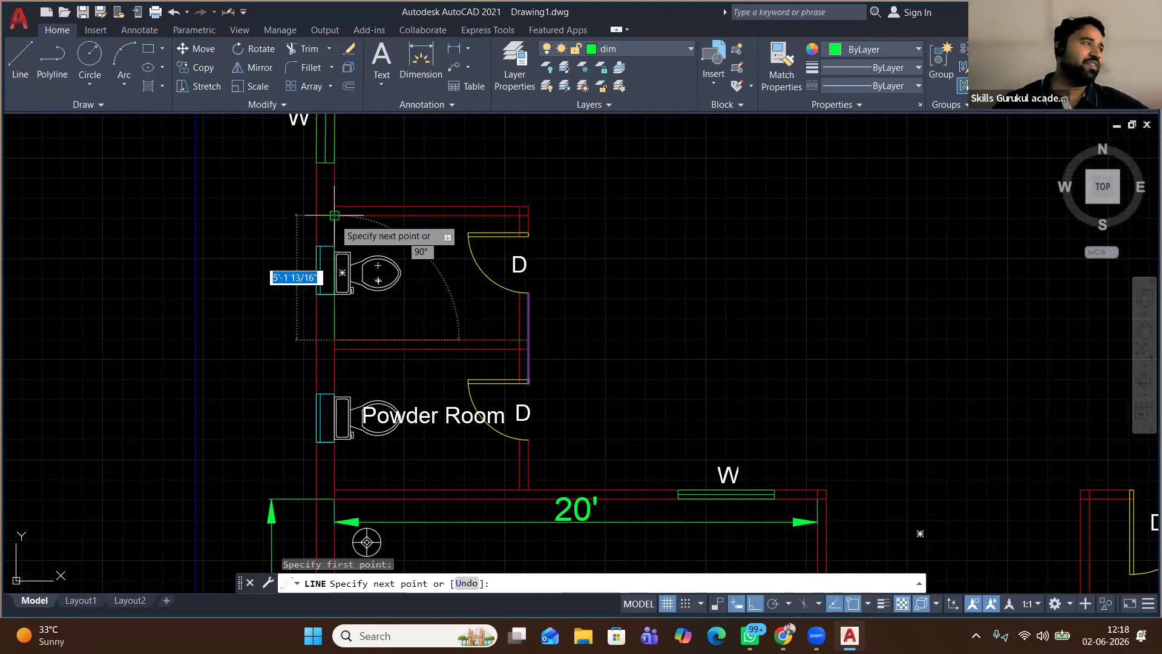
{"action": "right_click", "coordinate": [456, 188]}
{"action": "left_click", "coordinate": [478, 195]}
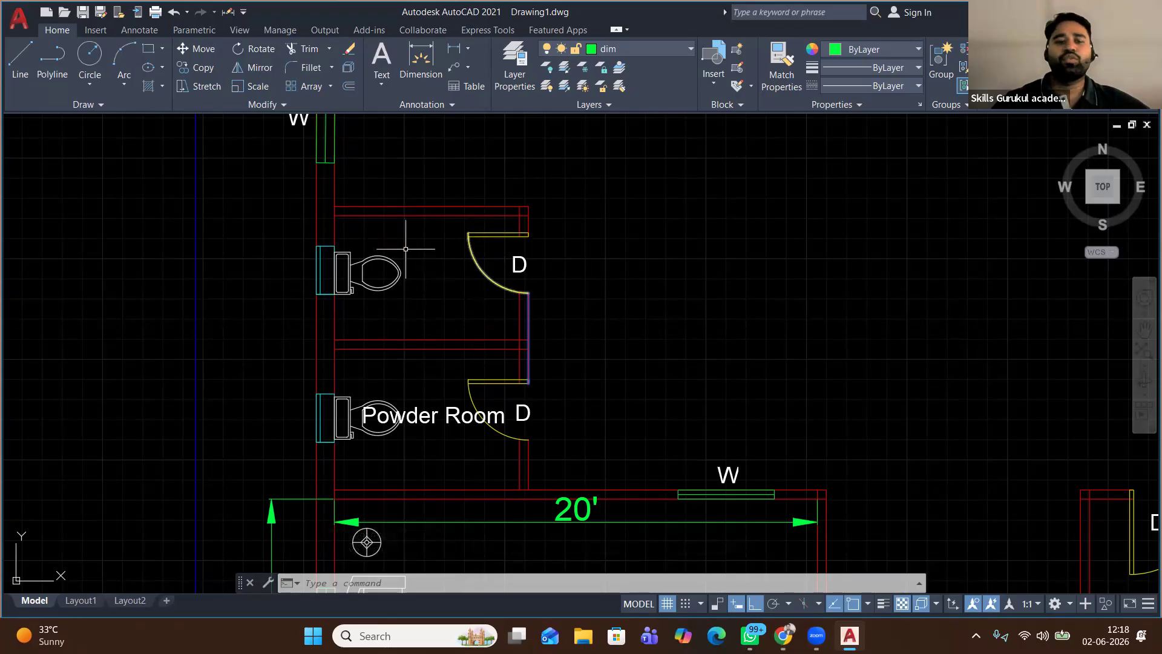
Turn off the win, ven, text, stair, hidden, door, boundry, blocks and dim layers
{"action": "scroll", "coordinate": [408, 271], "scroll_direction": "down", "scroll_amount": 4}
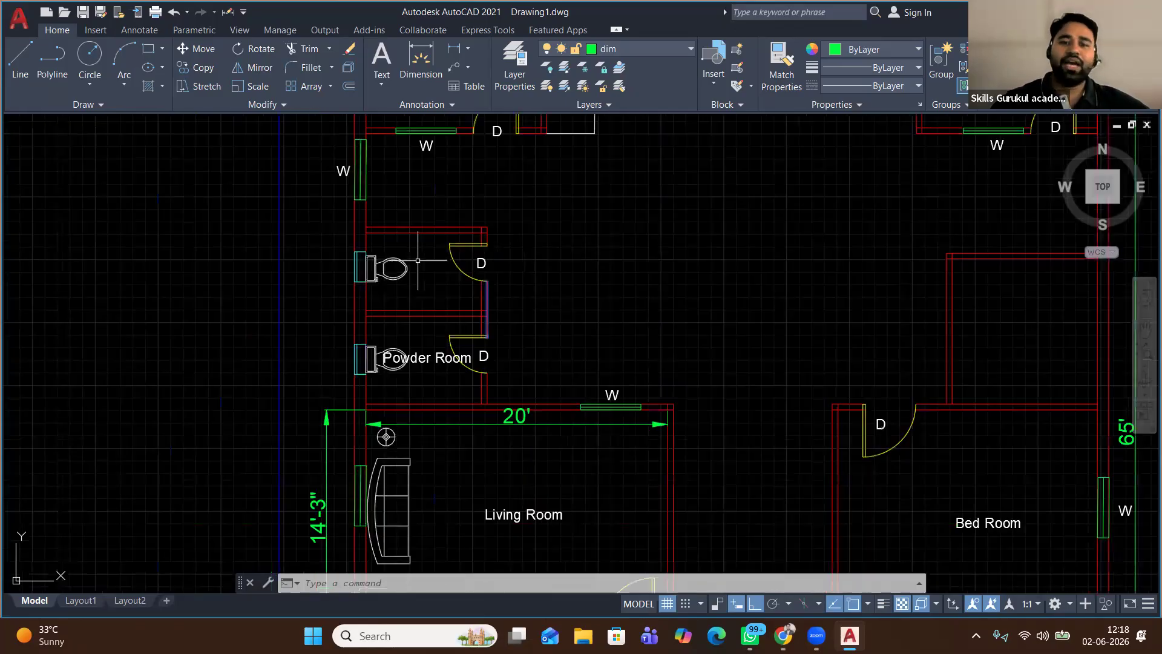
{"action": "scroll", "coordinate": [418, 260], "scroll_direction": "down", "scroll_amount": 2}
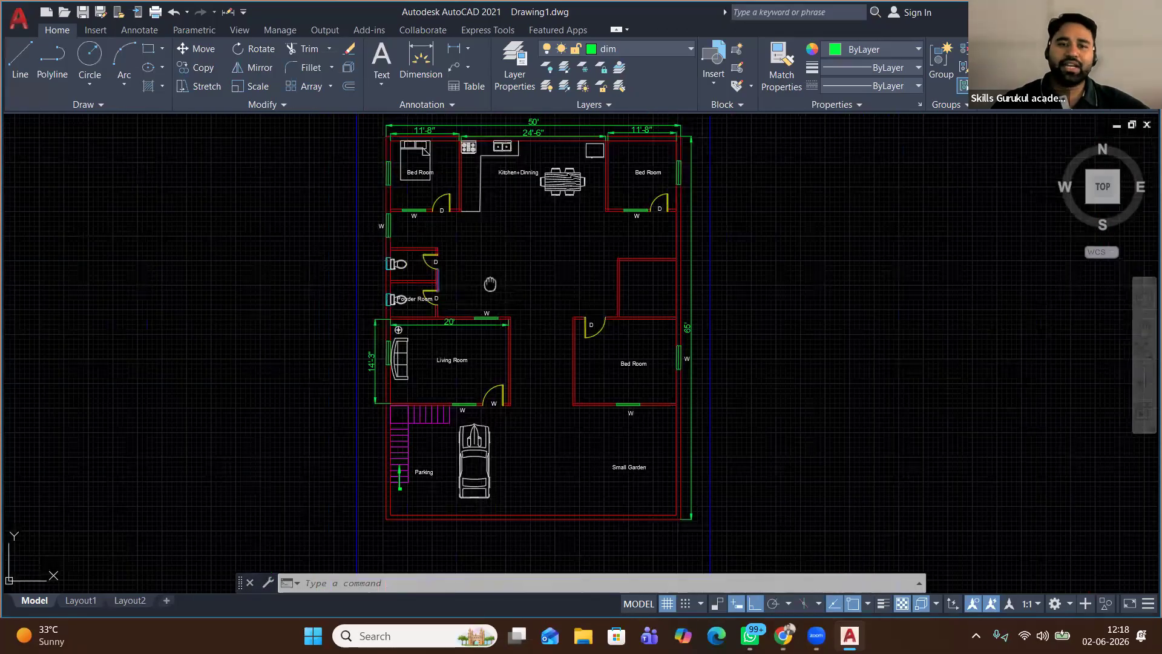
{"action": "middle_click_drag", "start_coordinate": [490, 284], "coordinate": [445, 320]}
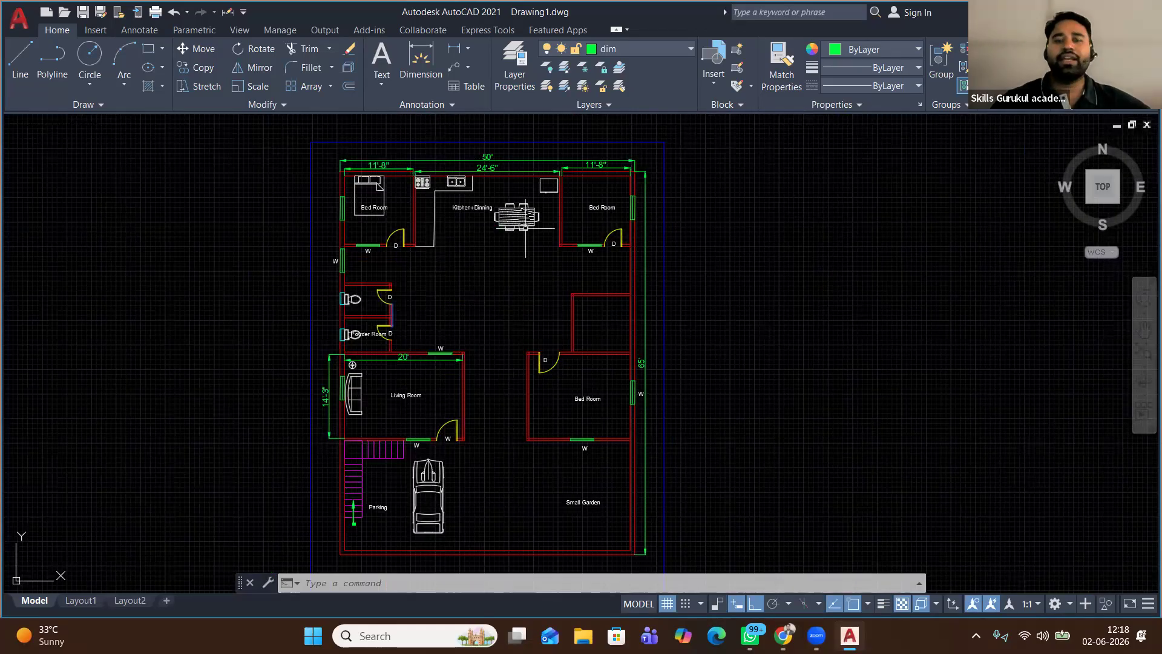
{"action": "left_click", "coordinate": [659, 49]}
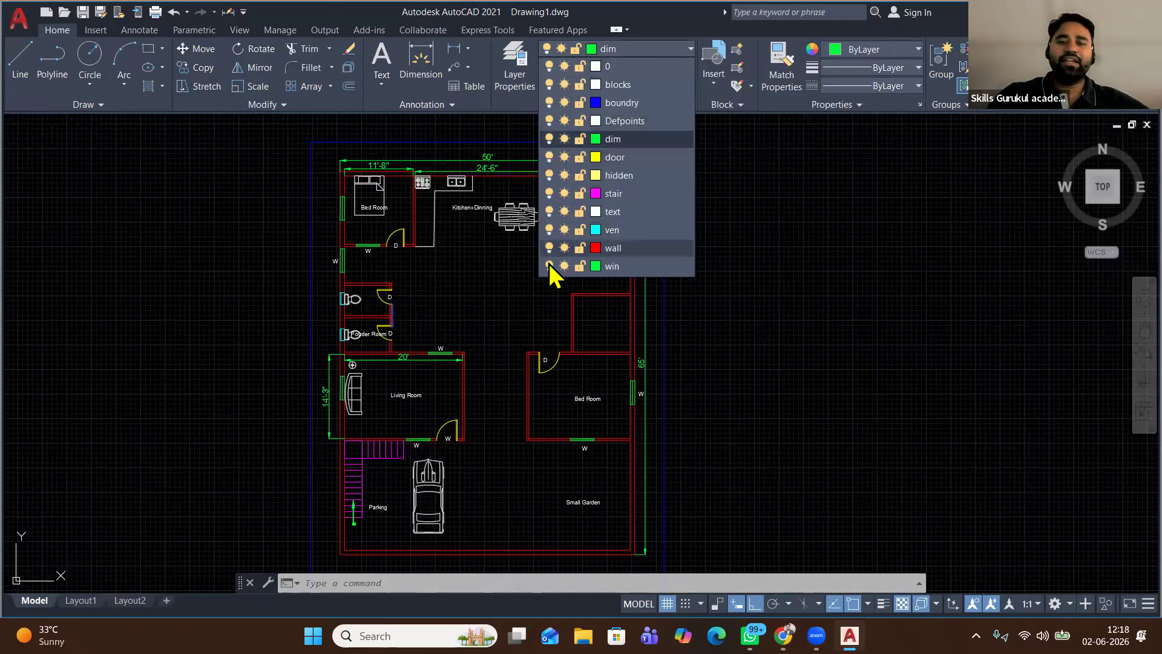
{"action": "left_click", "coordinate": [549, 266]}
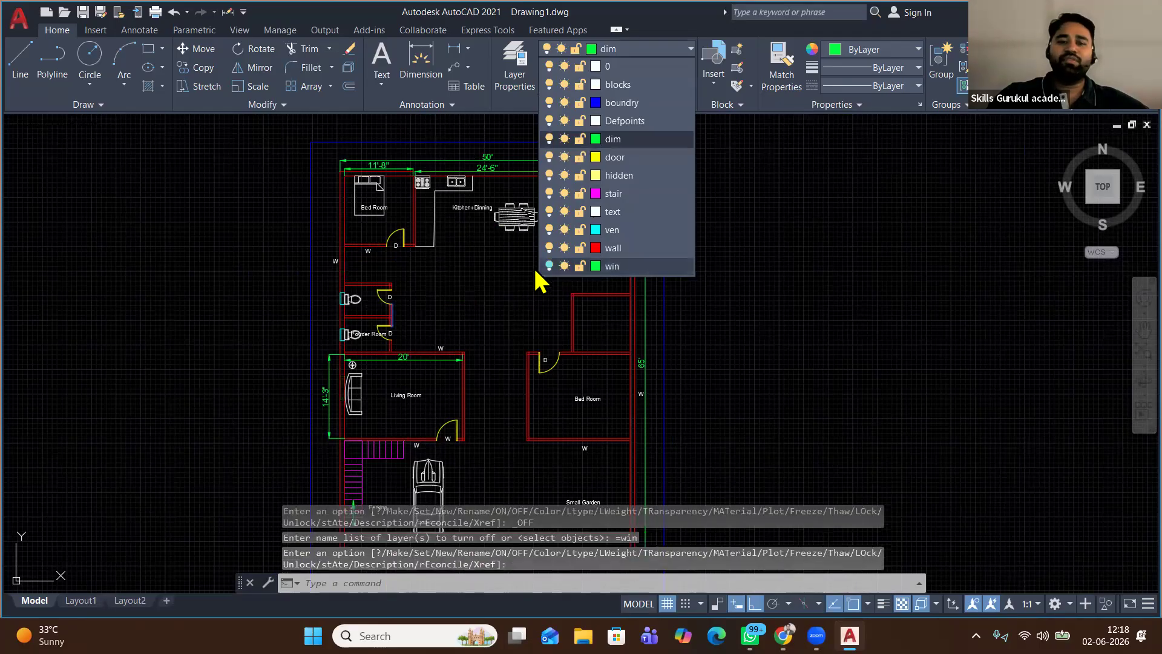
{"action": "left_click", "coordinate": [549, 230]}
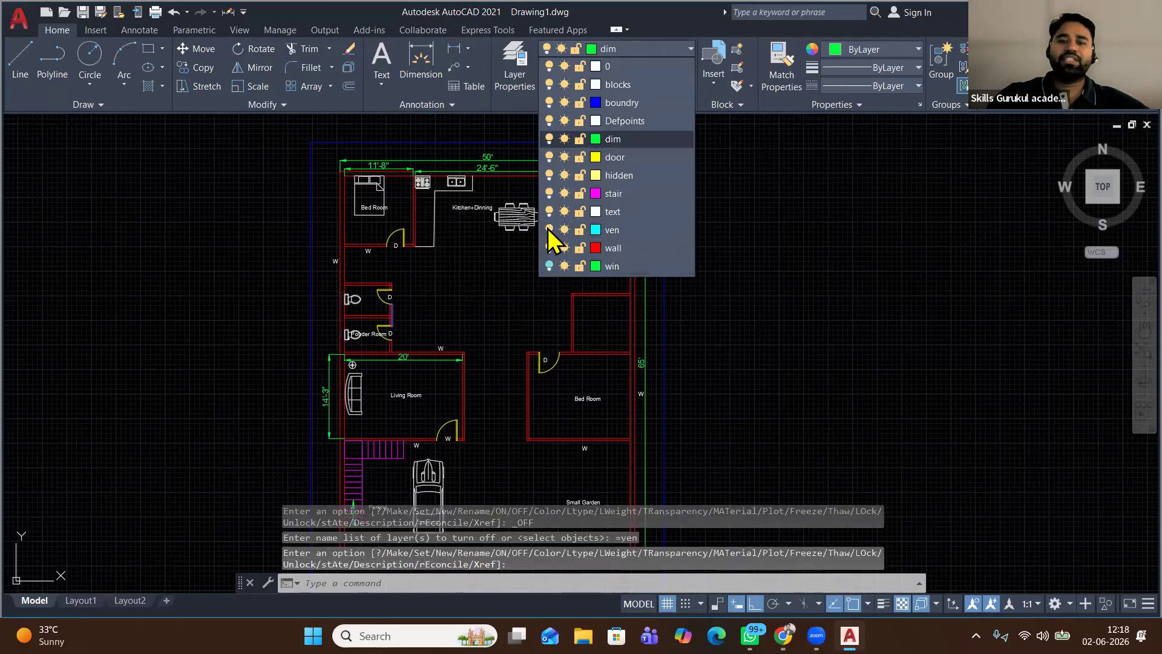
{"action": "left_click", "coordinate": [549, 212]}
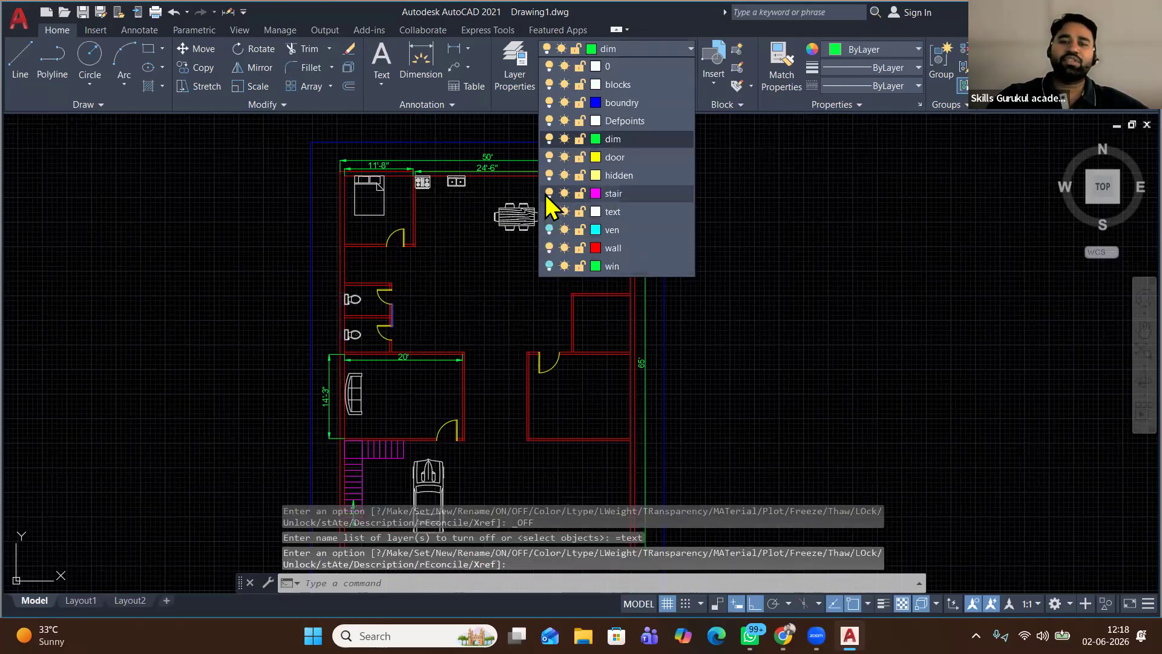
{"action": "left_click", "coordinate": [549, 193]}
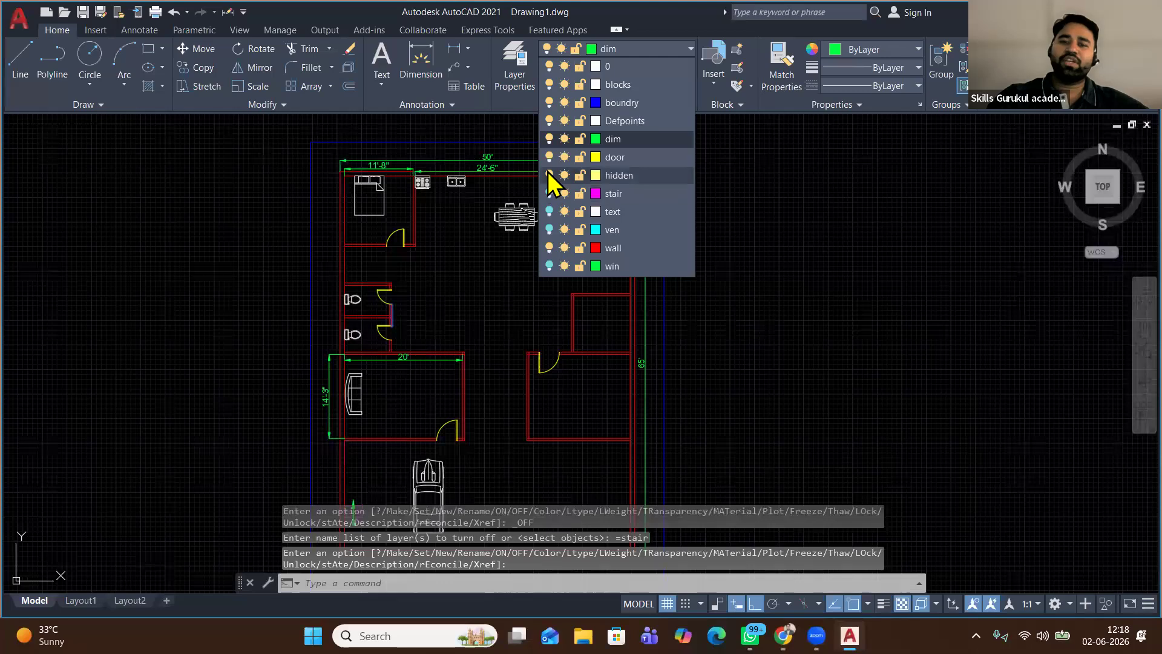
{"action": "left_click", "coordinate": [549, 176]}
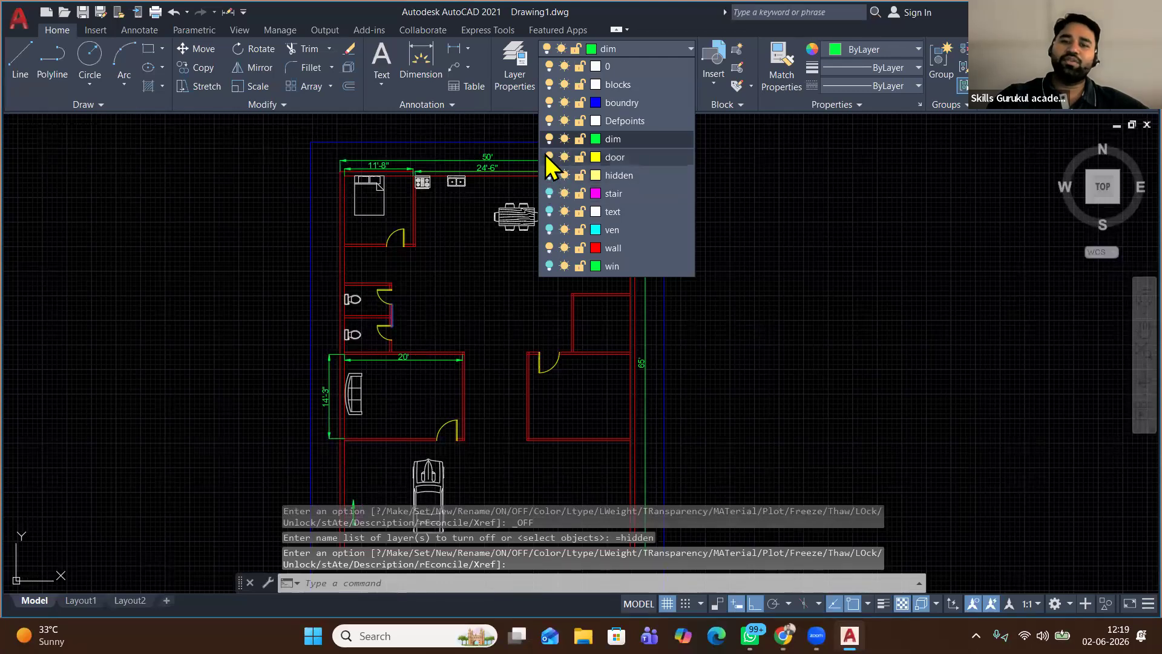
{"action": "left_click", "coordinate": [549, 158]}
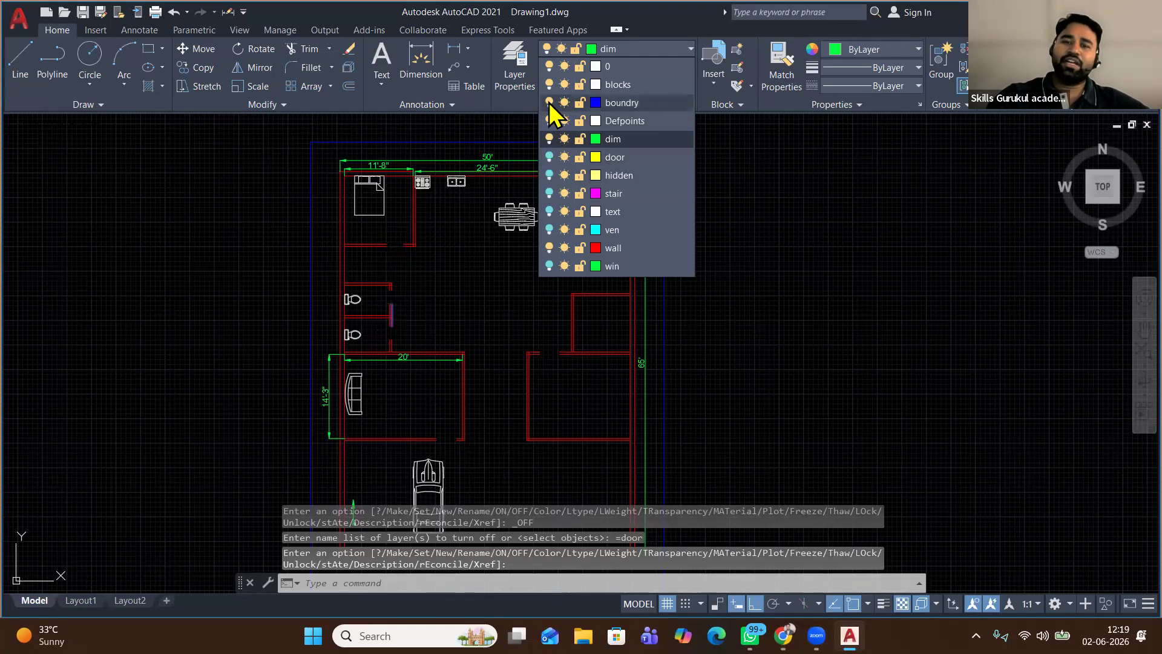
{"action": "left_click", "coordinate": [549, 103]}
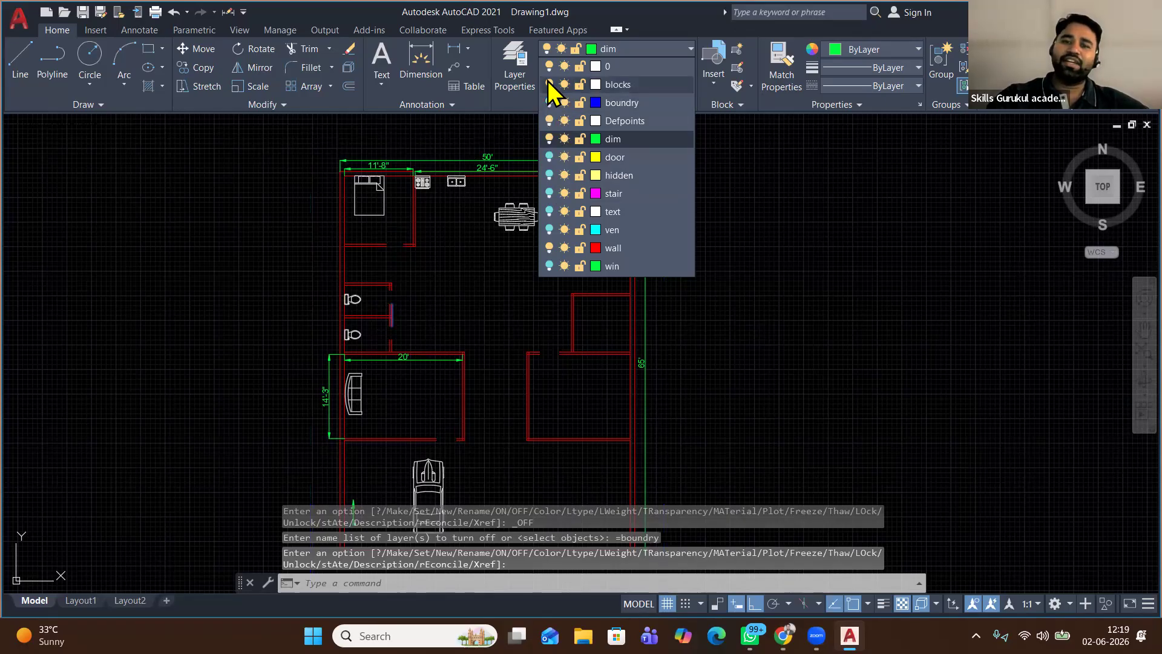
{"action": "left_click", "coordinate": [549, 84]}
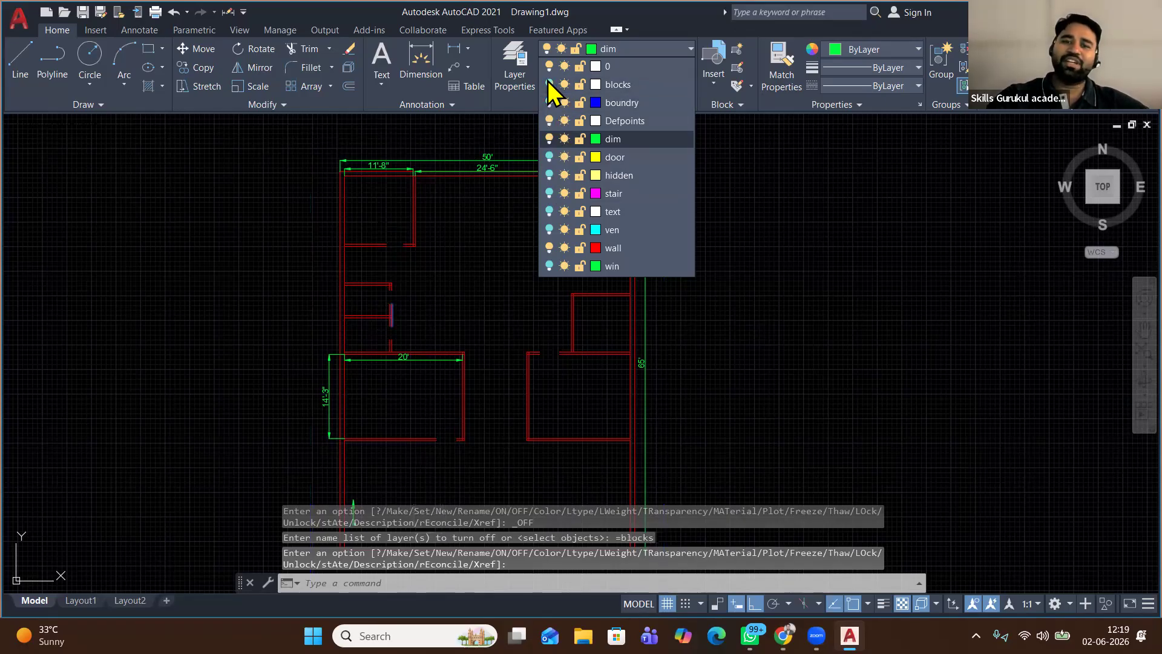
{"action": "left_click", "coordinate": [549, 138]}
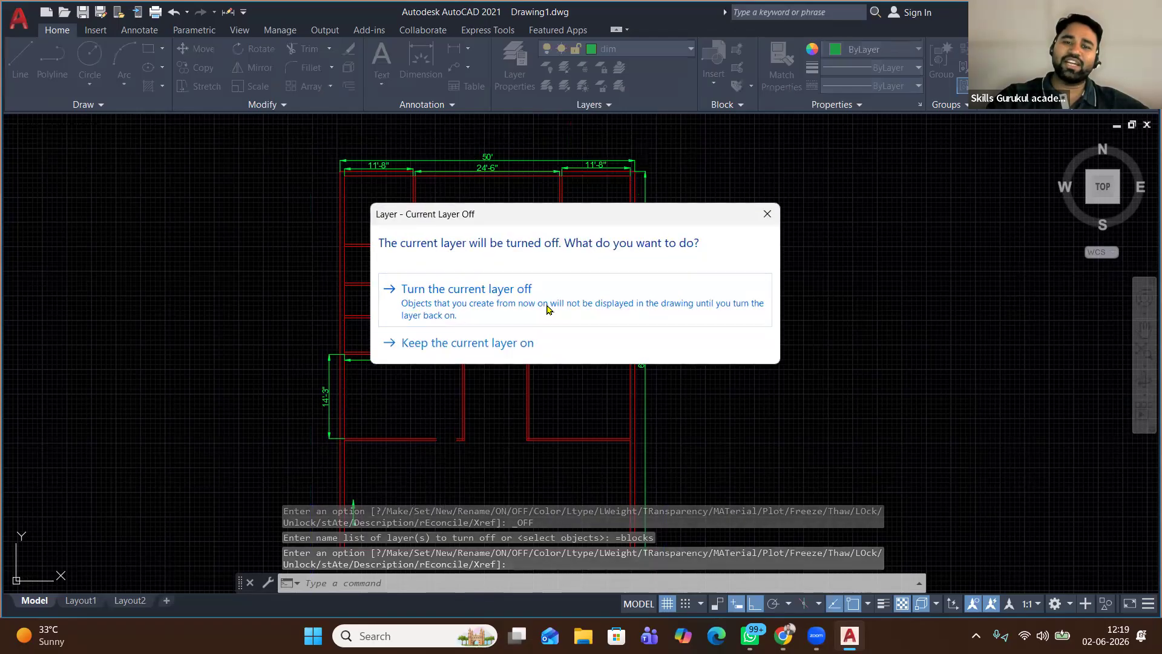
{"action": "left_click", "coordinate": [547, 308]}
Make wall the current layer and recentre the red wall outline
{"action": "left_click", "coordinate": [650, 55]}
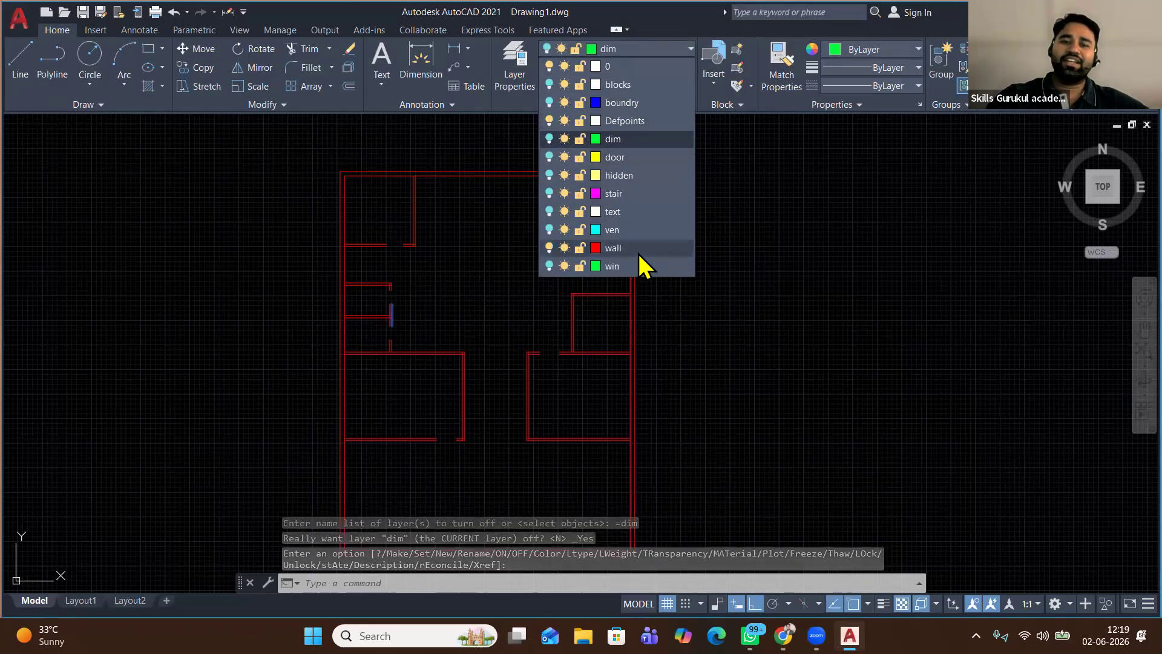
{"action": "left_click", "coordinate": [638, 253]}
{"action": "middle_click_drag", "start_coordinate": [492, 262], "coordinate": [474, 231]}
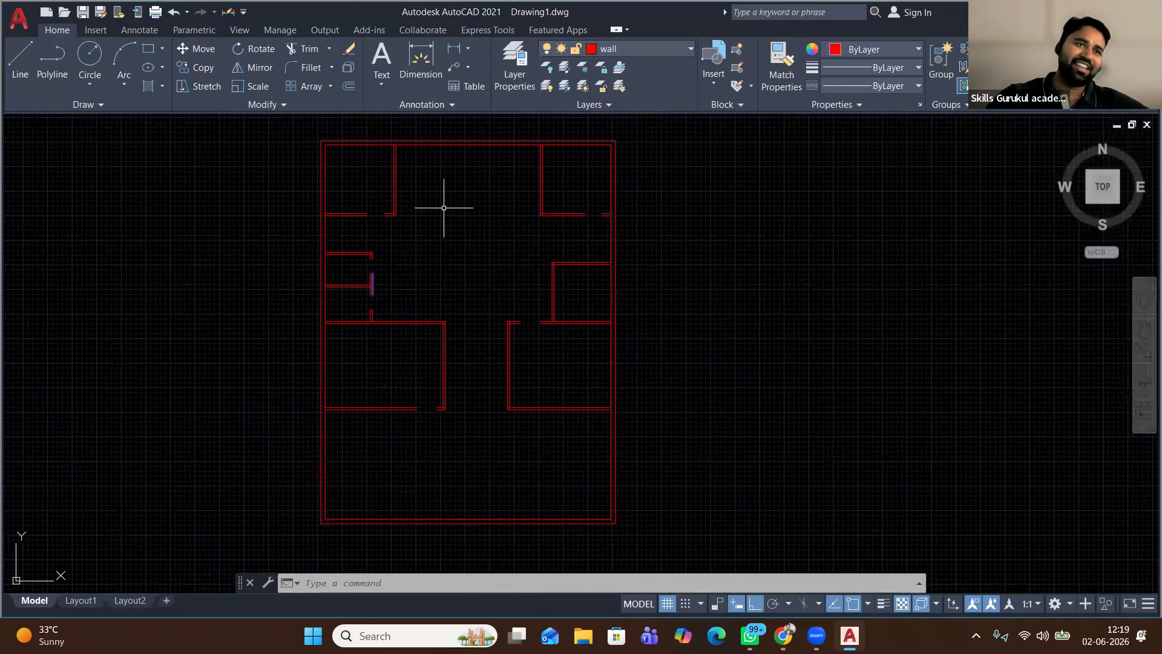
{"action": "scroll", "coordinate": [410, 262], "scroll_direction": "down", "scroll_amount": 2}
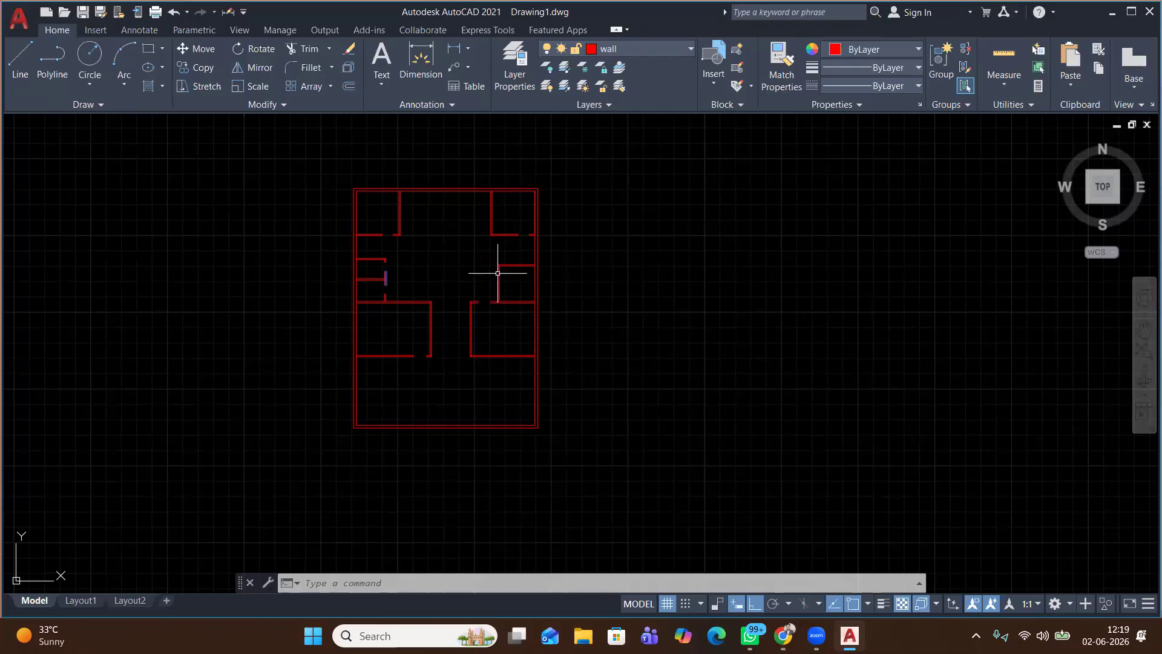
{"action": "scroll", "coordinate": [500, 270], "scroll_direction": "up", "scroll_amount": 2}
{"action": "scroll", "coordinate": [500, 270], "scroll_direction": "up", "scroll_amount": 2}
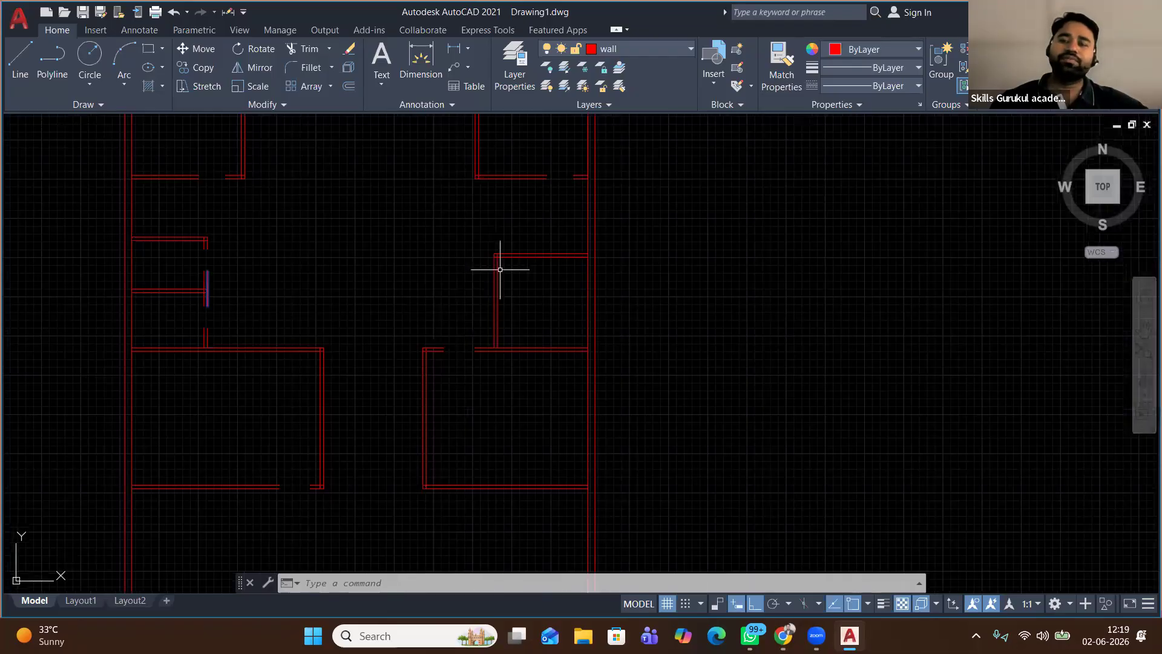
{"action": "middle_click_drag", "start_coordinate": [524, 262], "coordinate": [501, 317]}
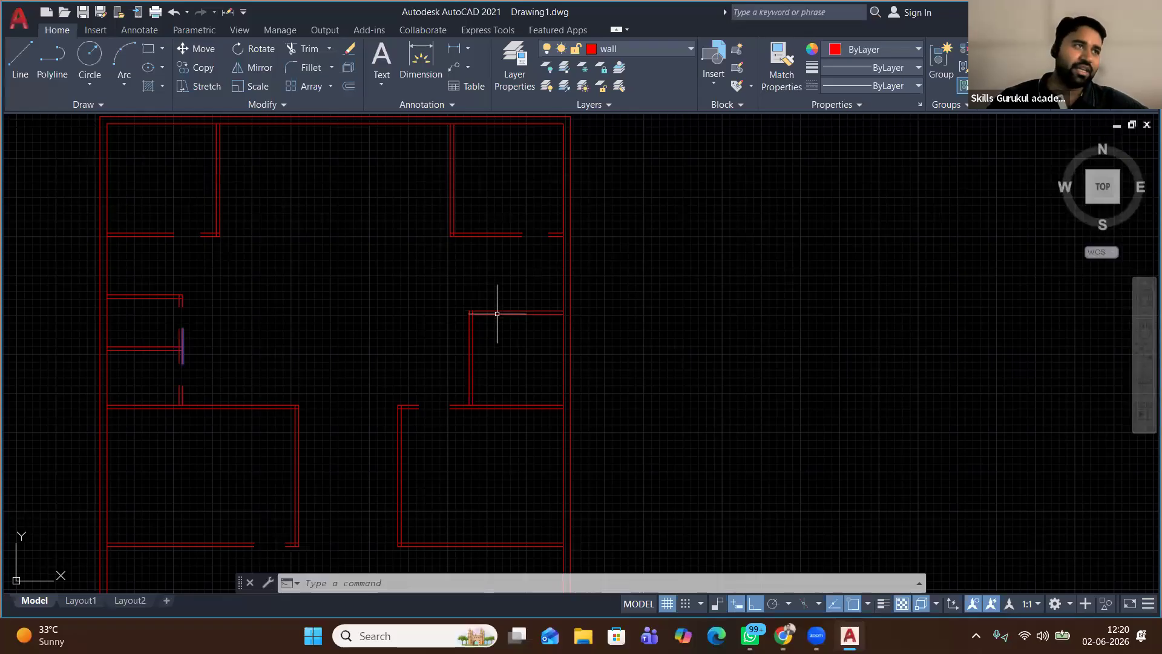
{"action": "scroll", "coordinate": [512, 273], "scroll_direction": "up", "scroll_amount": 4}
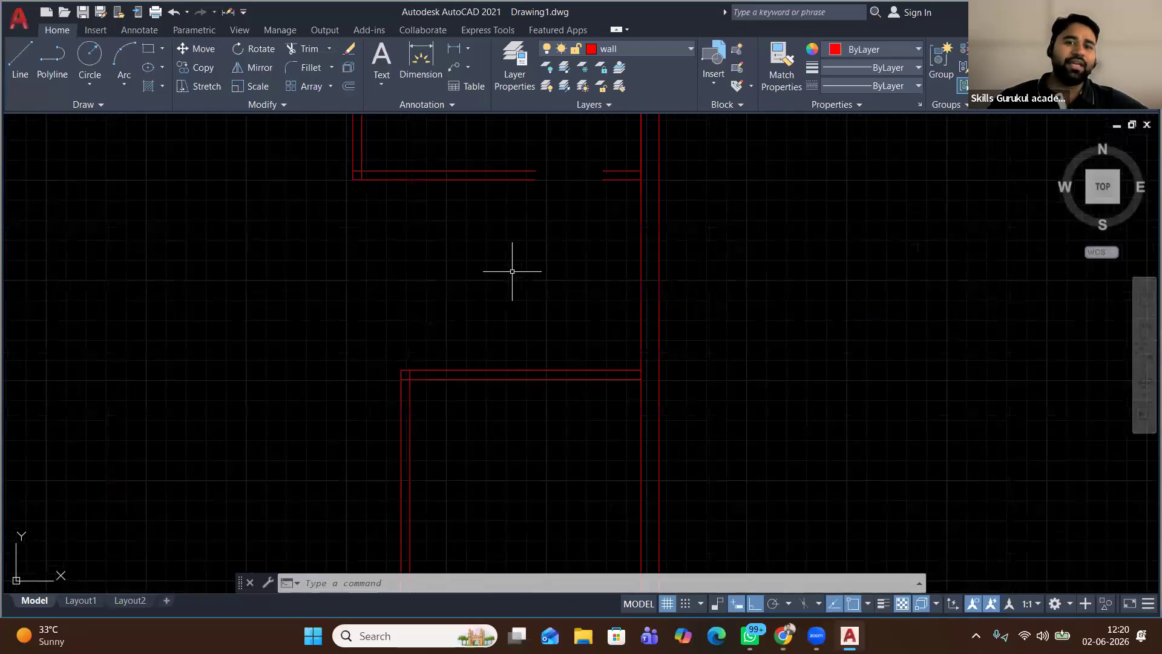
Offset the lower room's top wall line 5' upward to start the new wall
{"action": "left_click", "coordinate": [551, 368]}
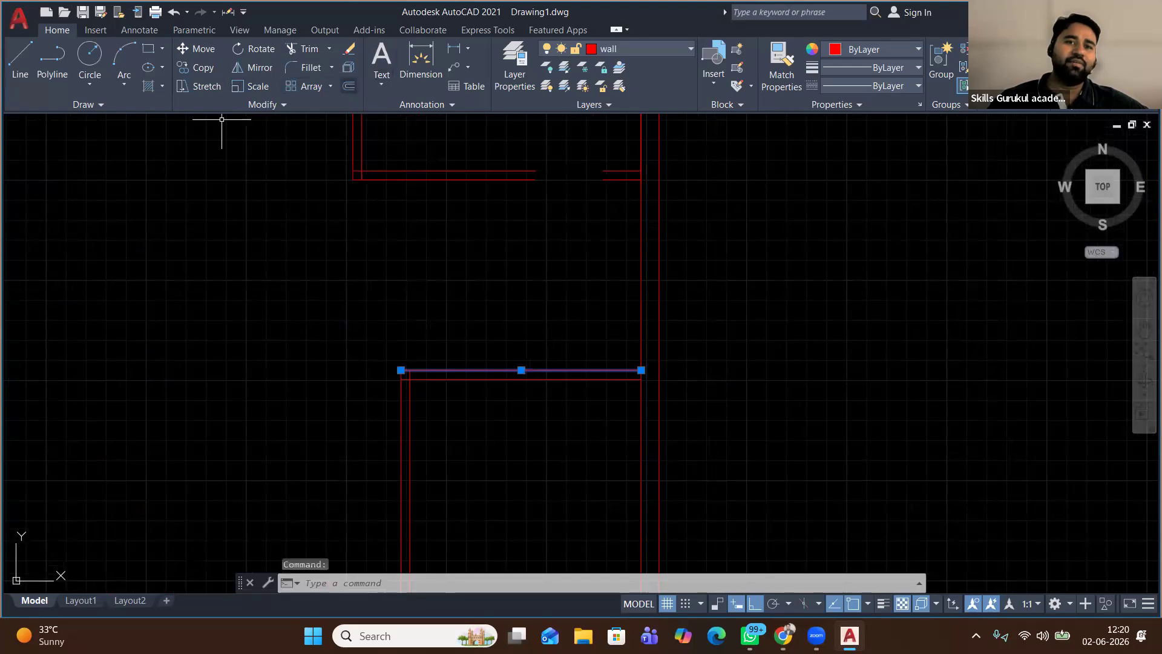
{"action": "left_click", "coordinate": [349, 86]}
{"action": "left_click", "coordinate": [511, 413]}
{"action": "type", "text": "3'"}
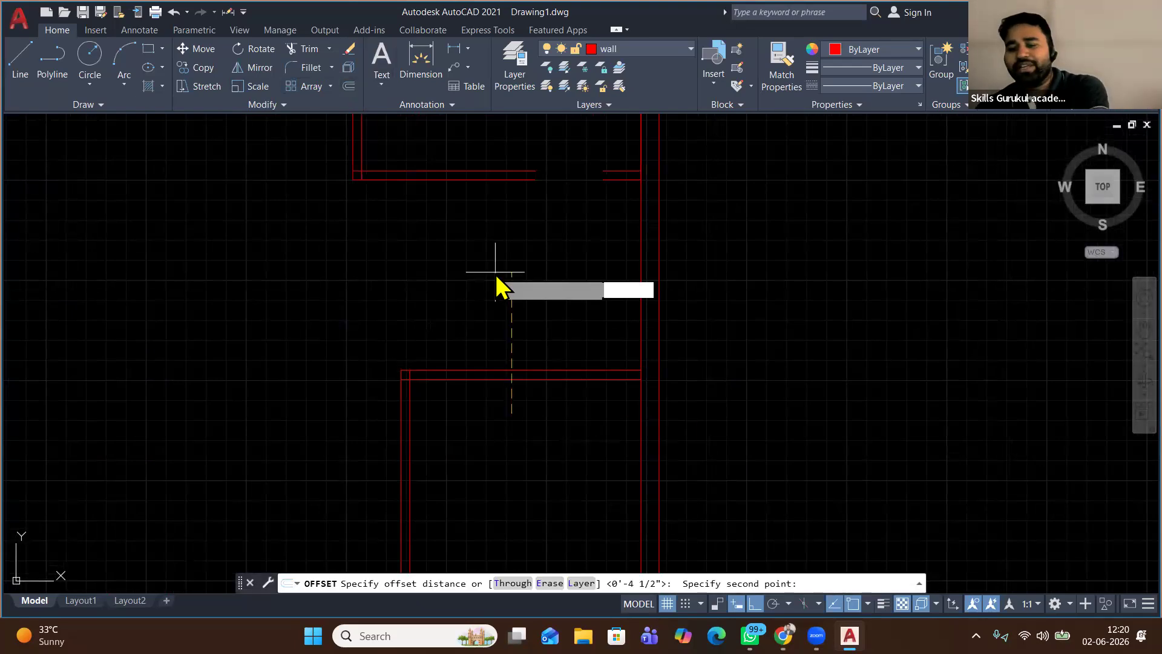
{"action": "key", "text": "Return"}
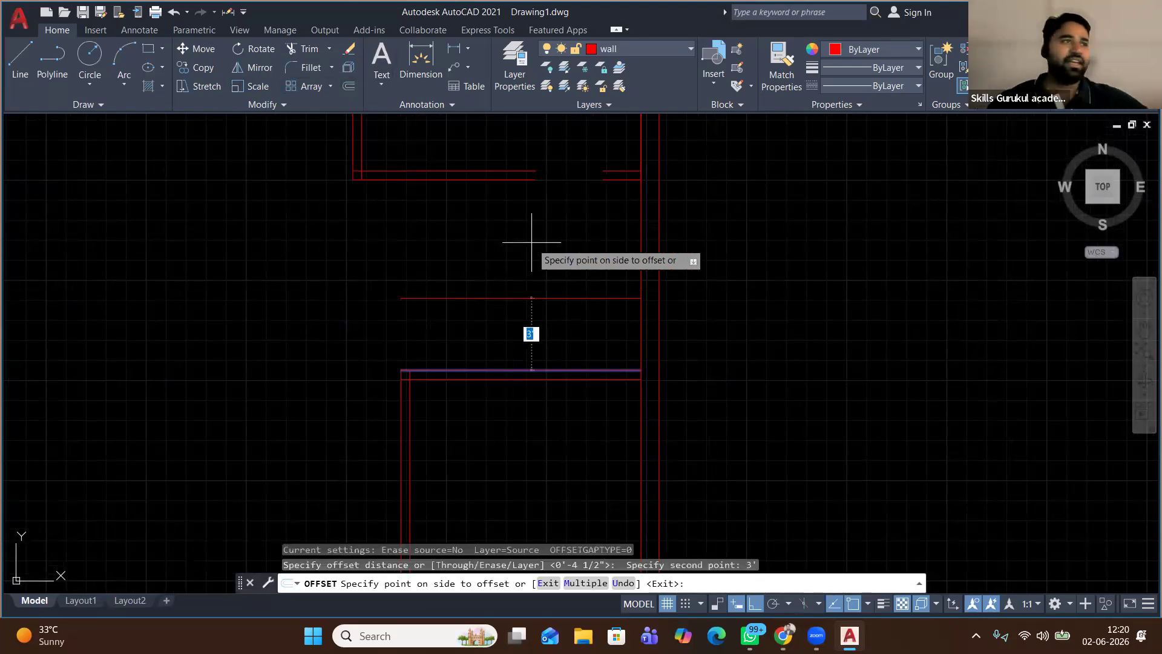
{"action": "type", "text": "5'"}
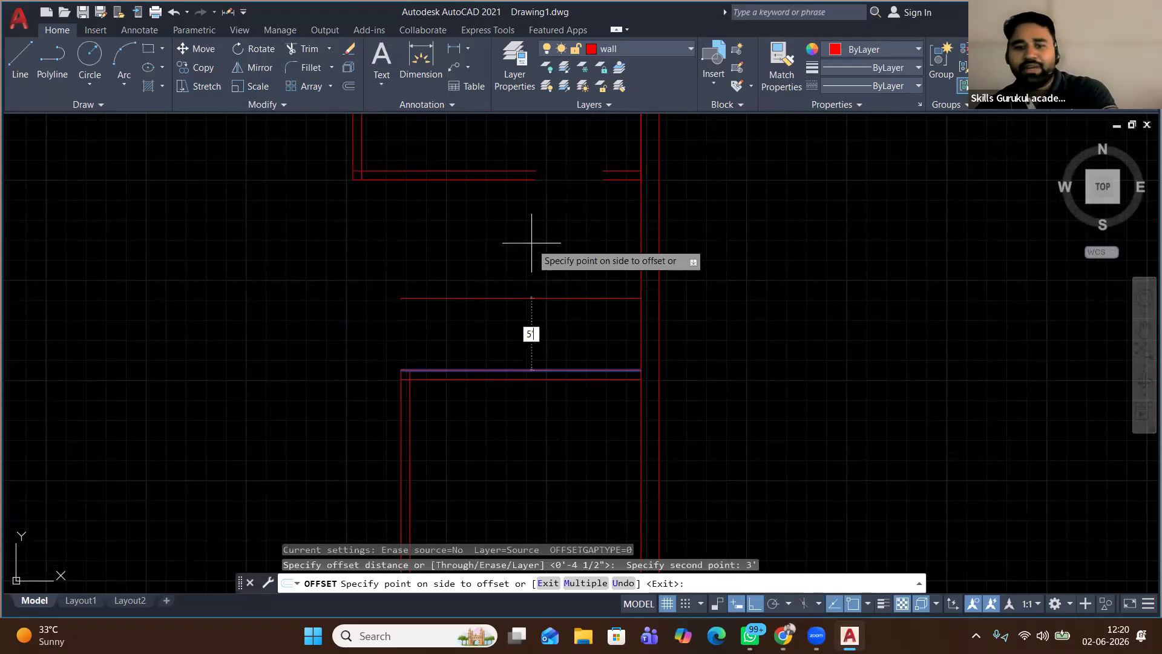
{"action": "key", "text": "Return"}
{"action": "right_click", "coordinate": [470, 288]}
{"action": "left_click", "coordinate": [504, 299]}
Offset the new line 4.5" to give the wall its thickness
{"action": "left_click", "coordinate": [523, 216]}
{"action": "left_click", "coordinate": [446, 293]}
{"action": "key", "text": "Return"}
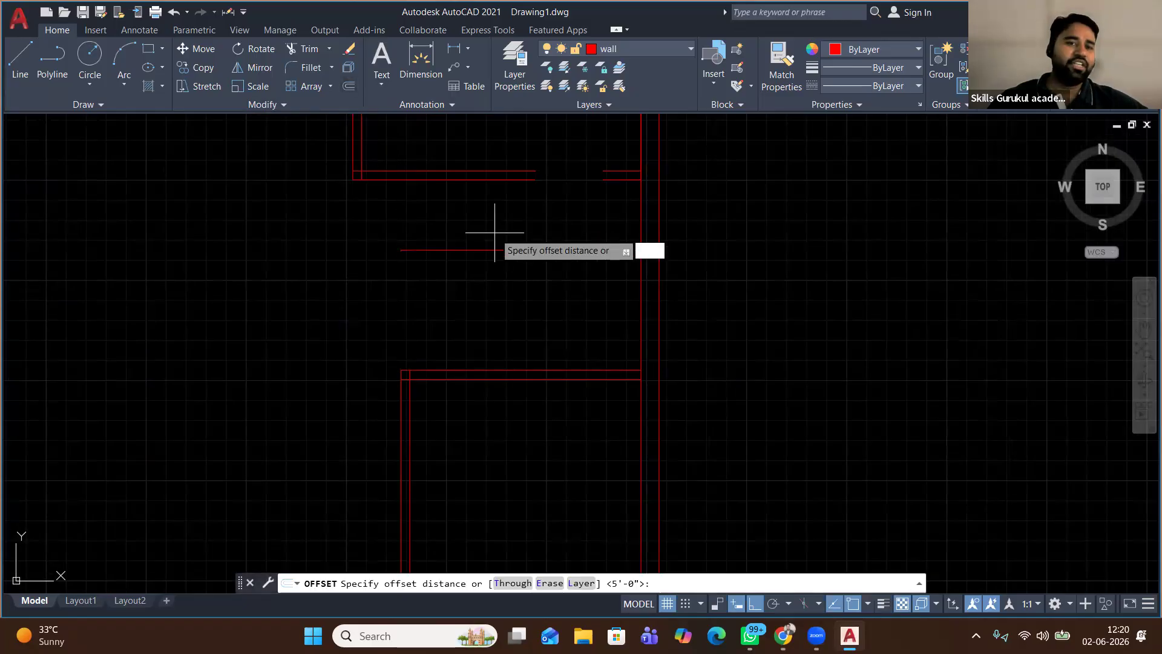
{"action": "left_click", "coordinate": [490, 227]}
{"action": "type", "text": "4.5"}
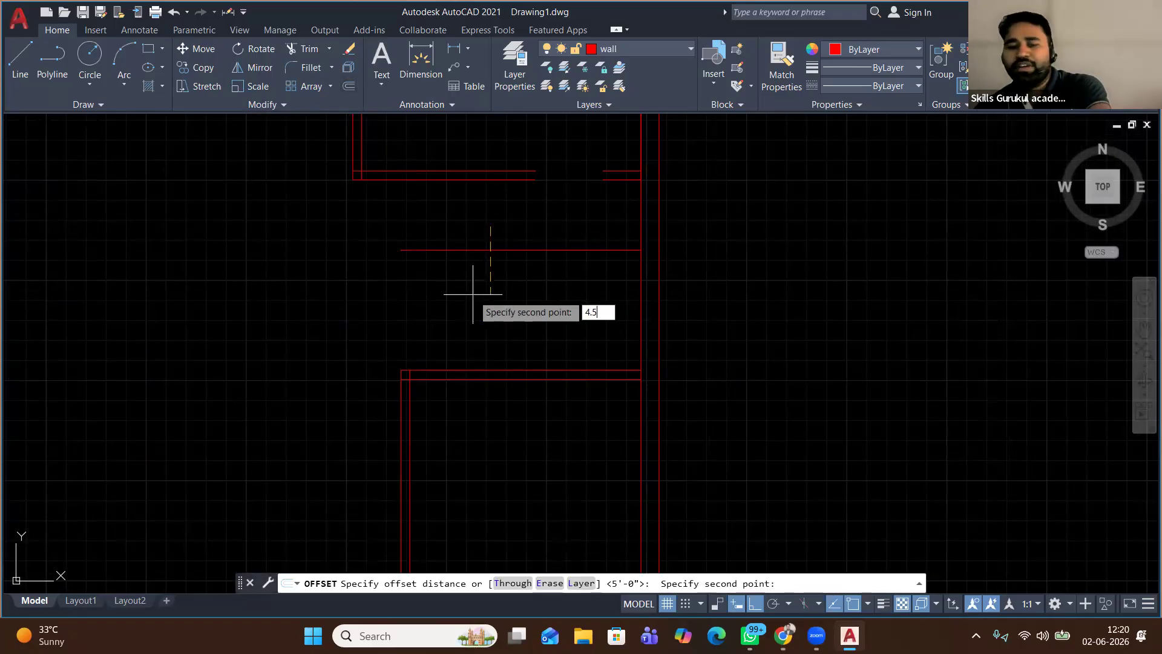
{"action": "key", "text": "Return"}
{"action": "left_click", "coordinate": [472, 294]}
{"action": "right_click", "coordinate": [484, 292]}
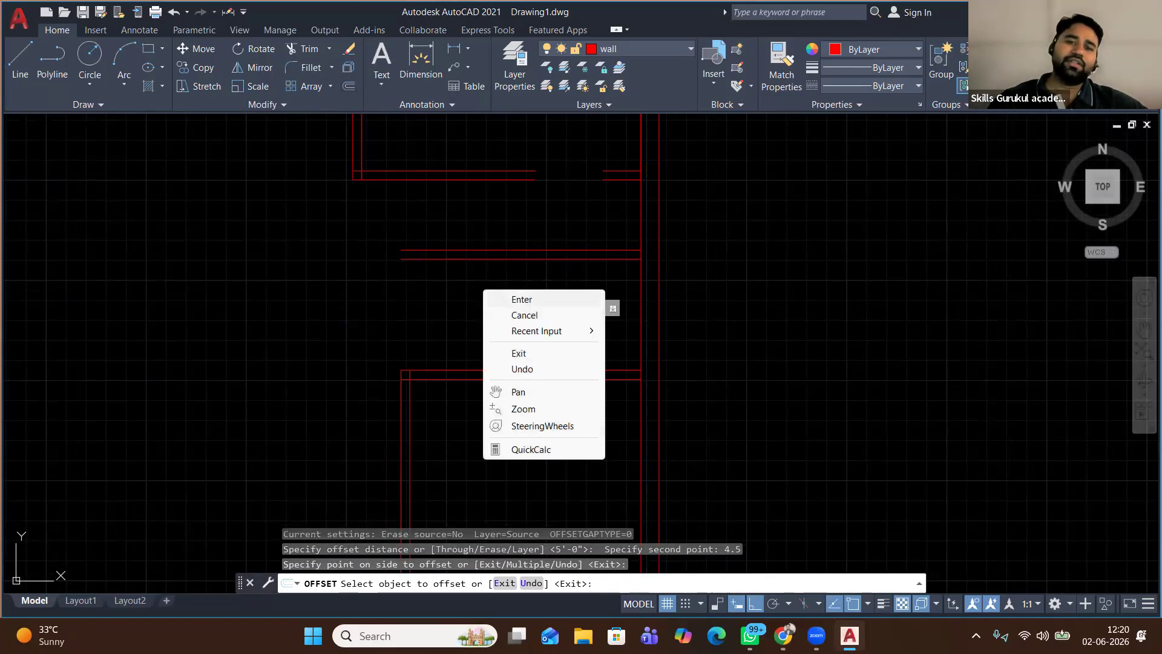
{"action": "left_click", "coordinate": [502, 299]}
{"action": "left_click", "coordinate": [20, 61]}
{"action": "scroll", "coordinate": [394, 254], "scroll_direction": "up", "scroll_amount": 3}
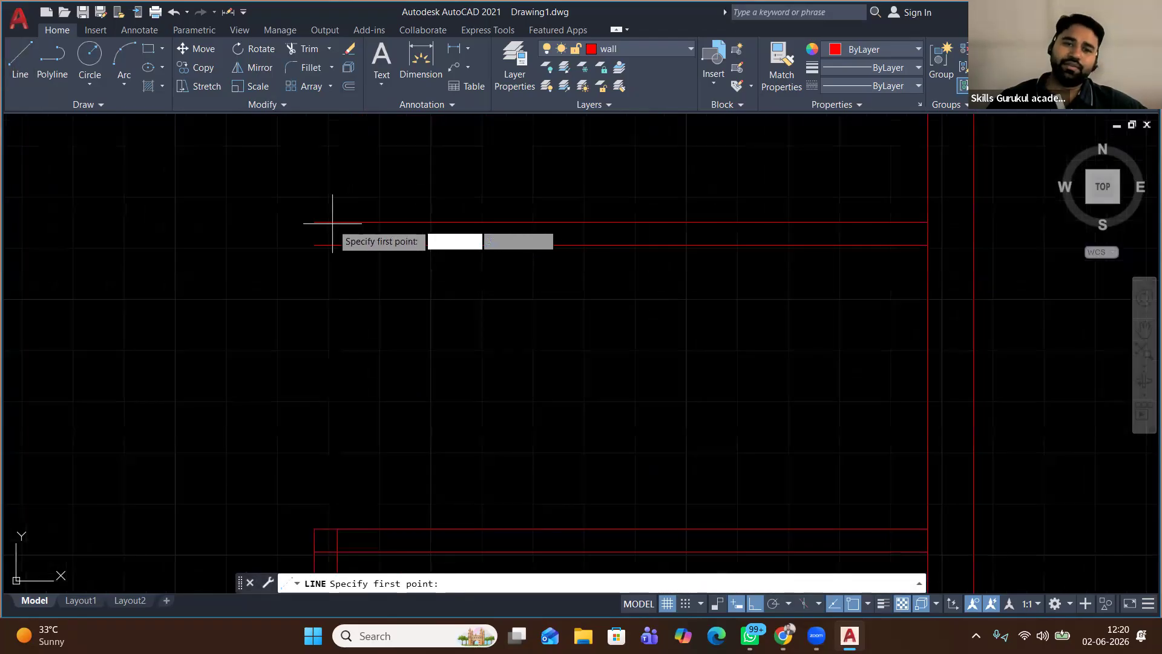
Draw a short vertical line joining the two wall lines' endpoints, then zoom out
{"action": "left_click", "coordinate": [314, 244]}
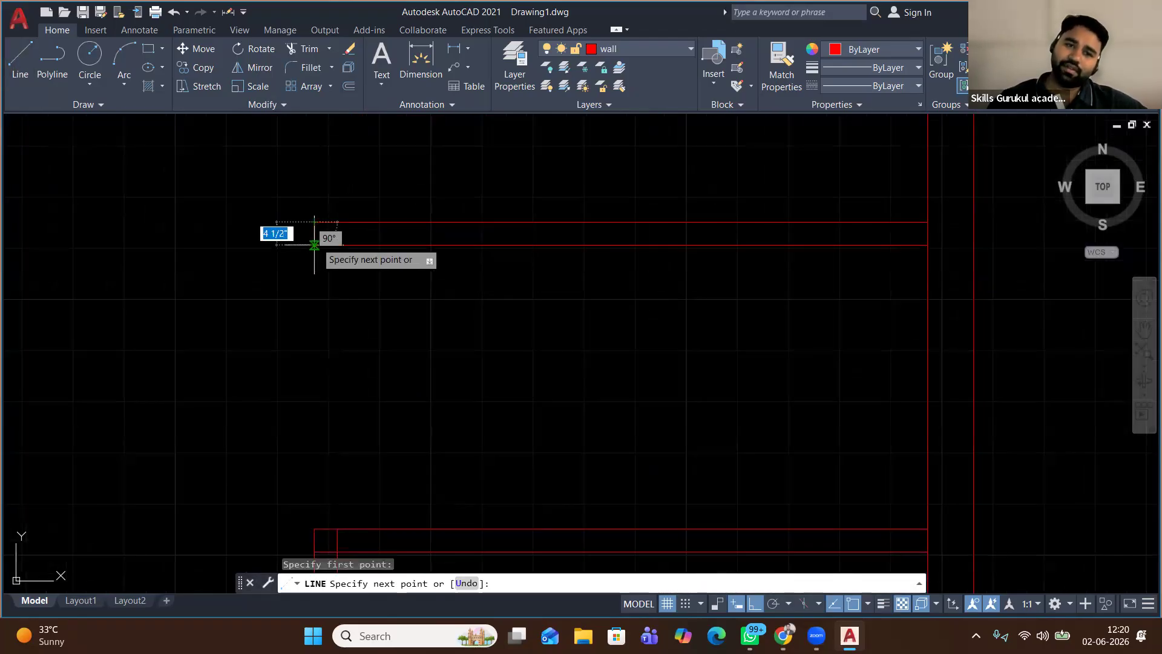
{"action": "left_click", "coordinate": [314, 222]}
{"action": "key", "text": "Return"}
{"action": "scroll", "coordinate": [291, 192], "scroll_direction": "down", "scroll_amount": 3}
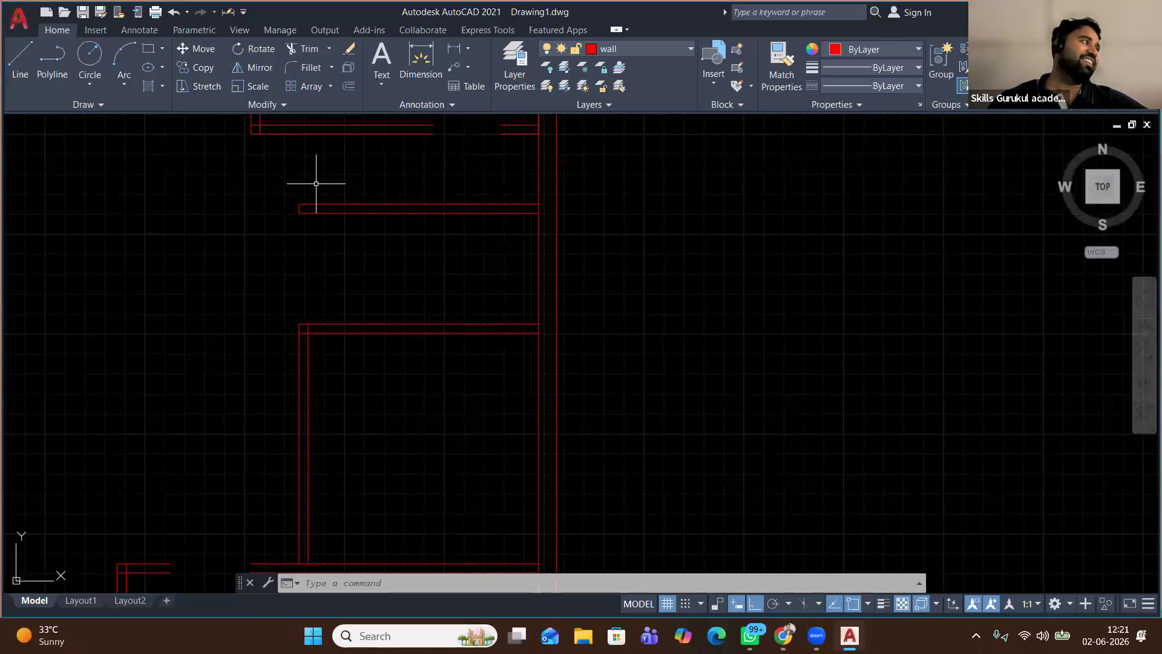
{"action": "scroll", "coordinate": [388, 172], "scroll_direction": "down", "scroll_amount": 2}
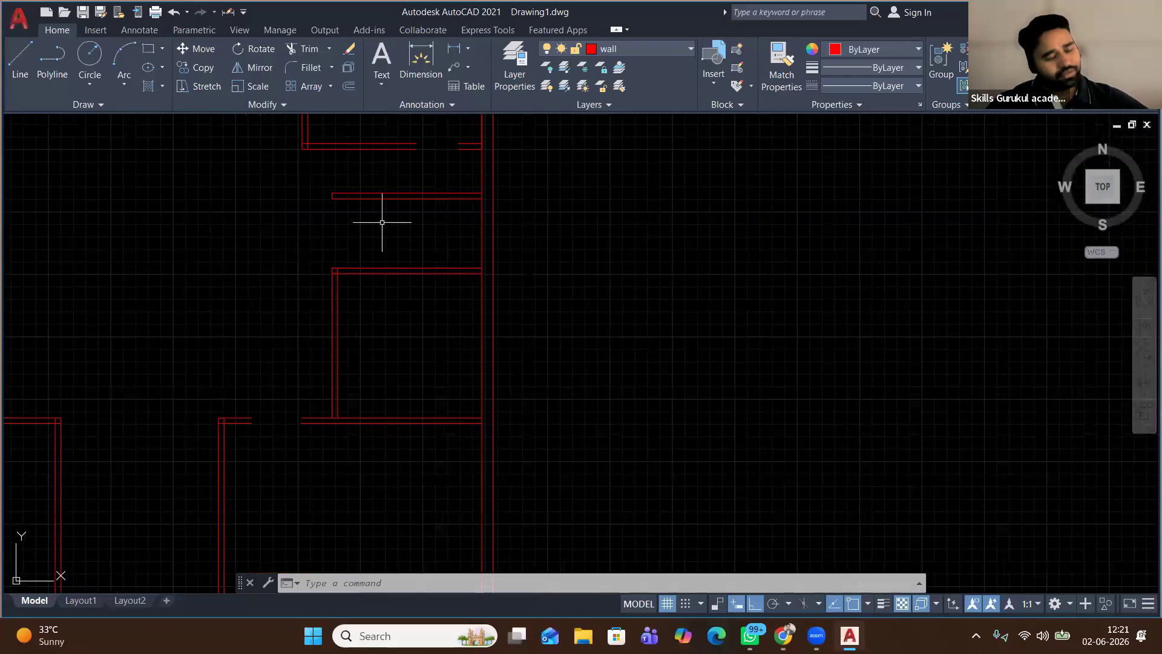
{"action": "scroll", "coordinate": [385, 209], "scroll_direction": "down", "scroll_amount": 2}
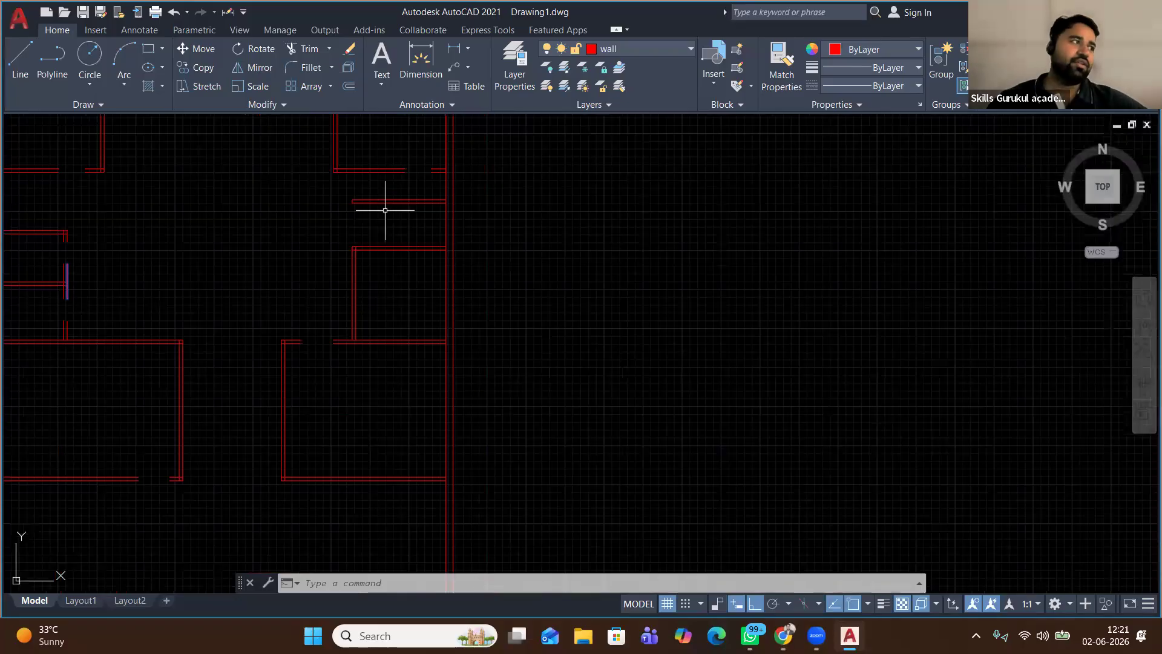
{"action": "scroll", "coordinate": [385, 210], "scroll_direction": "down", "scroll_amount": 2}
{"action": "left_click", "coordinate": [663, 50]}
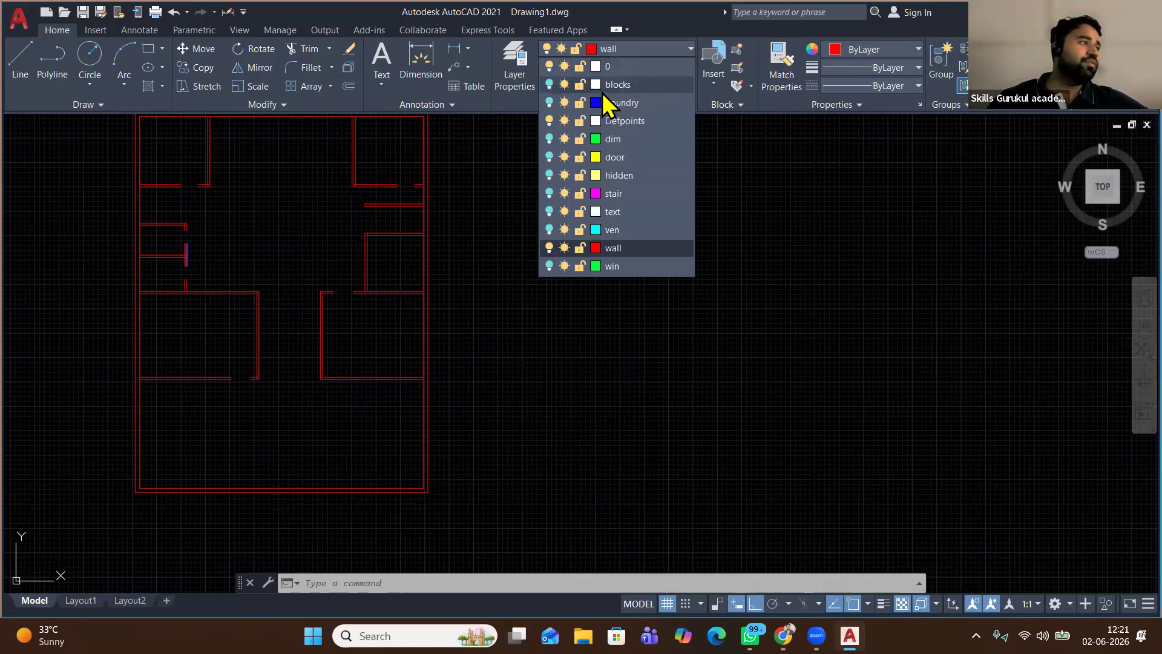
Turn the blocks, boundry, dim, door, hidden, stair, ven and win layers back on and centre the plan
{"action": "left_click", "coordinate": [550, 89]}
{"action": "left_click", "coordinate": [551, 103]}
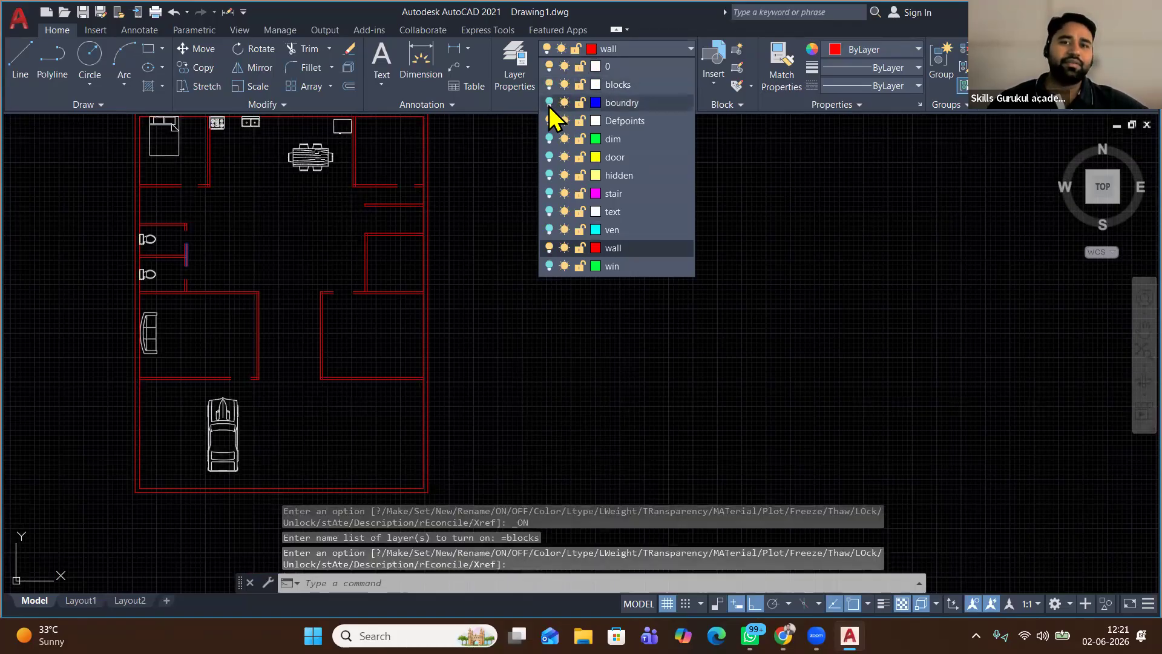
{"action": "left_click", "coordinate": [549, 140]}
{"action": "left_click", "coordinate": [549, 158]}
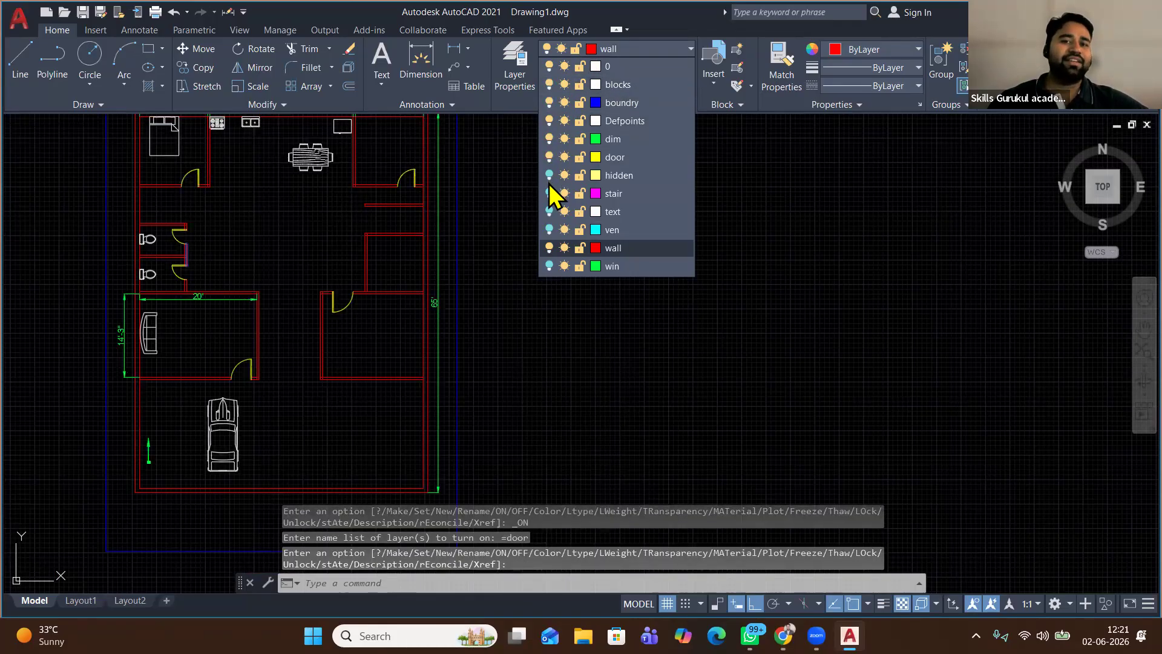
{"action": "left_click", "coordinate": [549, 175]}
{"action": "left_click", "coordinate": [549, 211]}
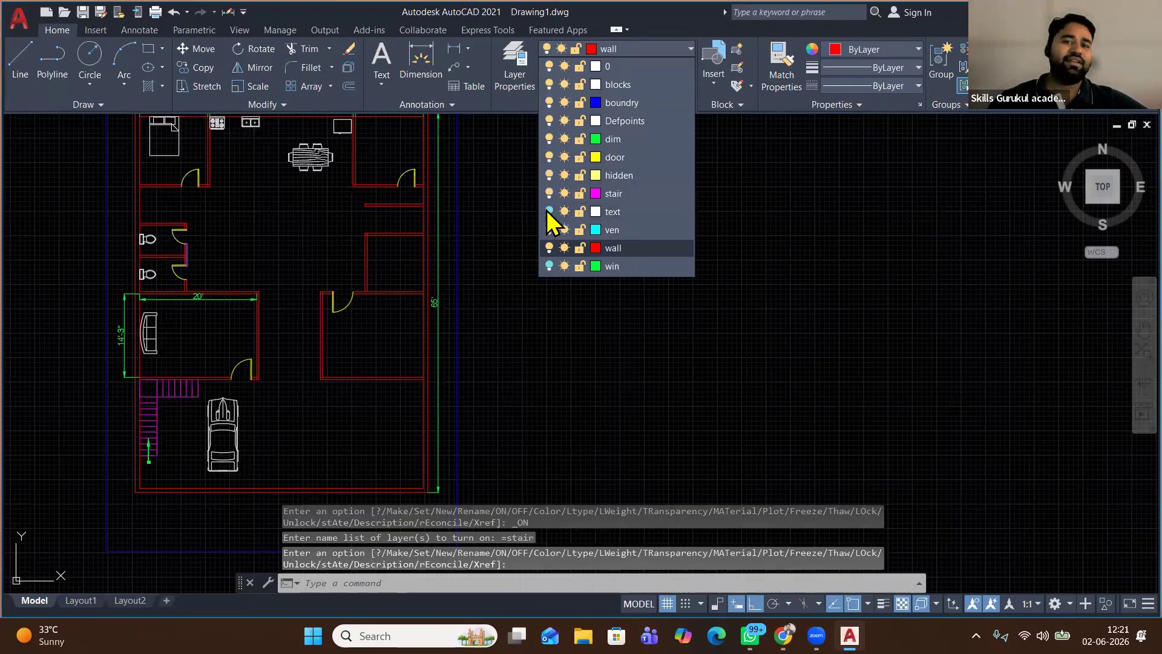
{"action": "left_click", "coordinate": [549, 229]}
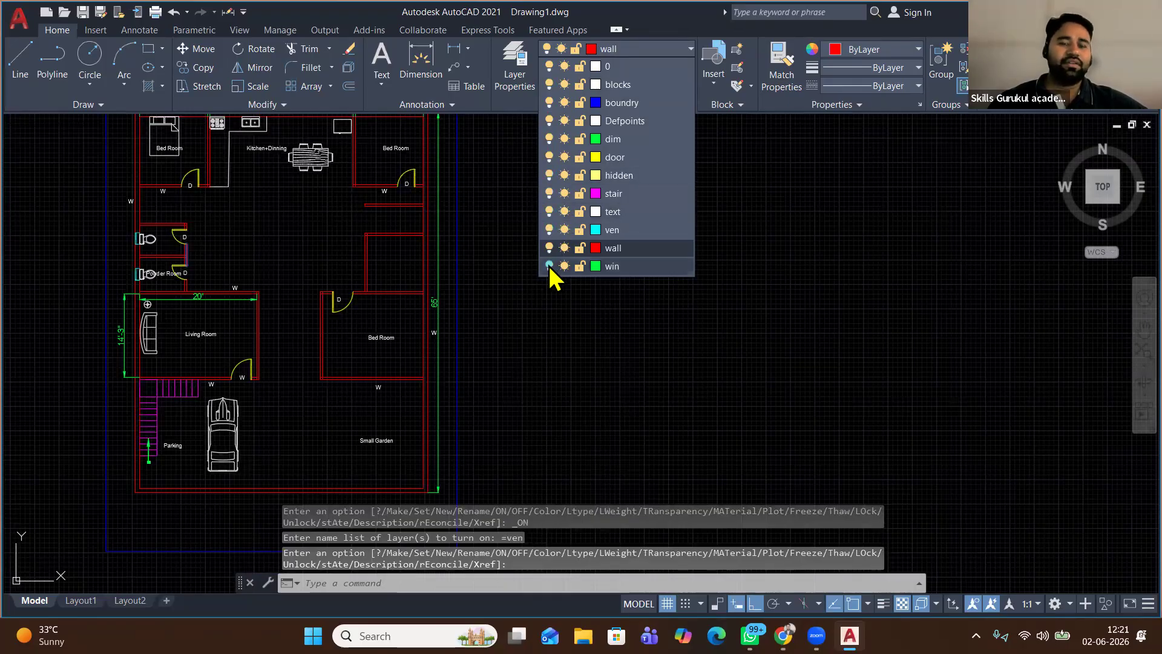
{"action": "left_click", "coordinate": [550, 266]}
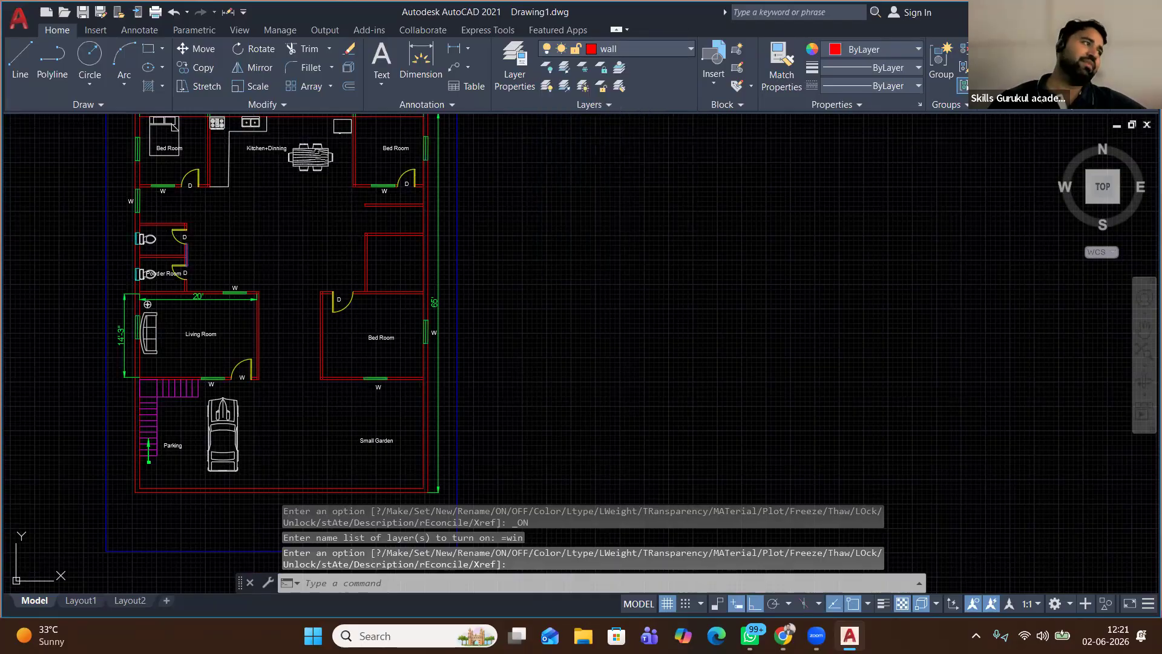
{"action": "middle_click_drag", "start_coordinate": [510, 197], "coordinate": [512, 201]}
{"action": "middle_click_drag", "start_coordinate": [516, 207], "coordinate": [543, 294]}
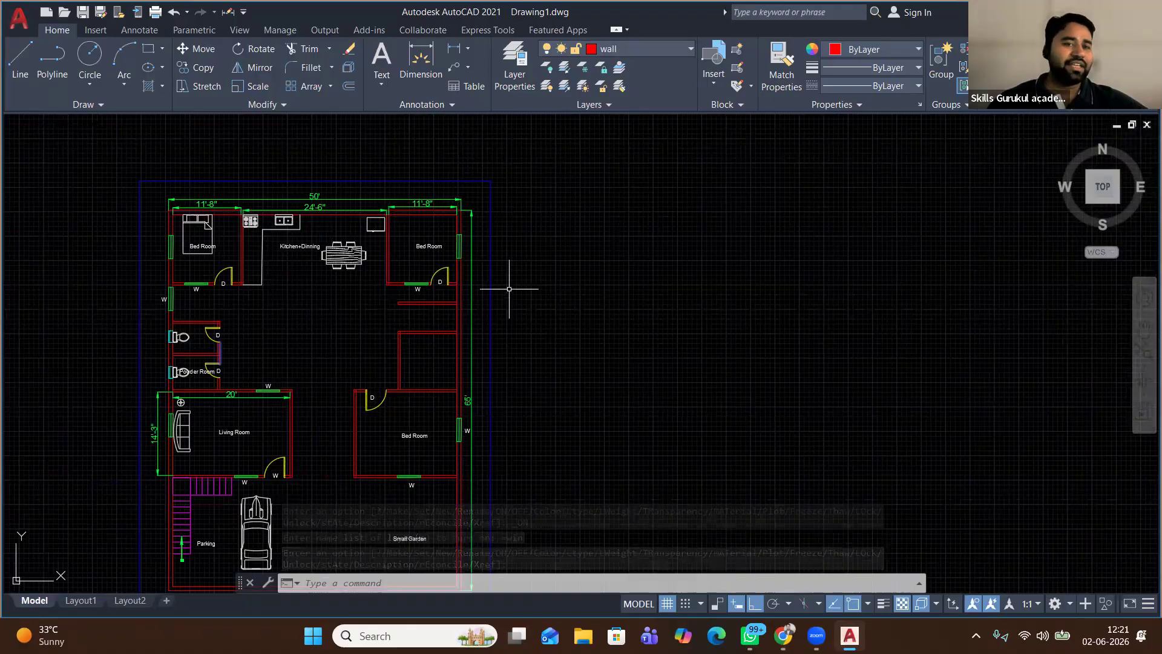
{"action": "scroll", "coordinate": [202, 224], "scroll_direction": "up", "scroll_amount": 4}
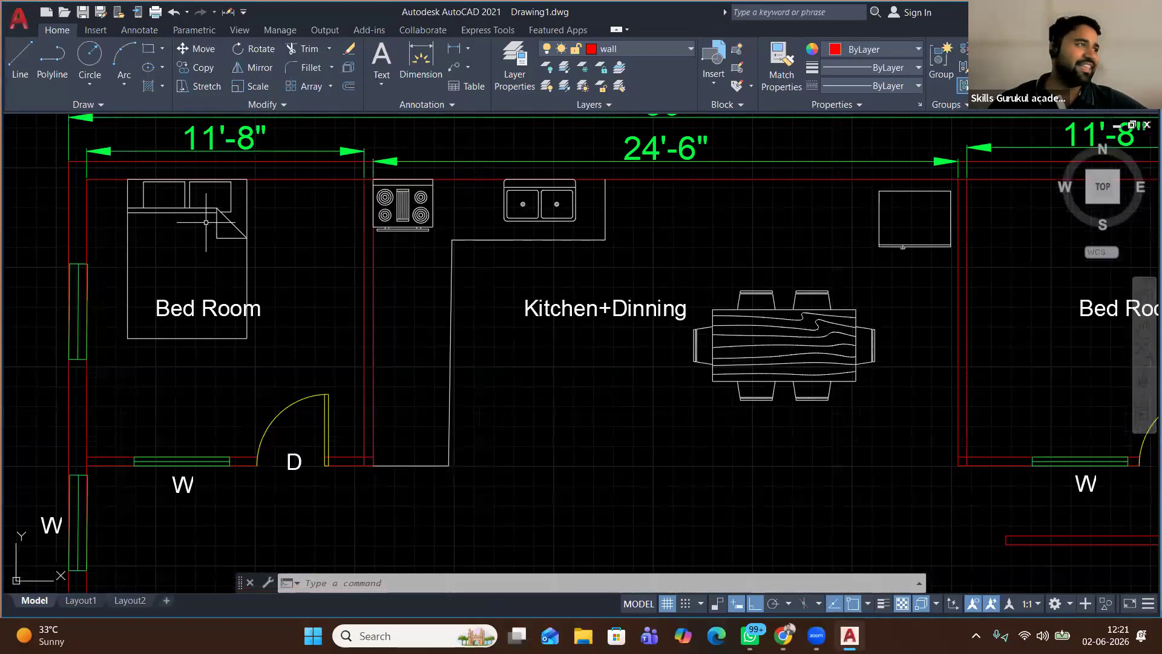
{"action": "scroll", "coordinate": [223, 194], "scroll_direction": "down", "scroll_amount": 4}
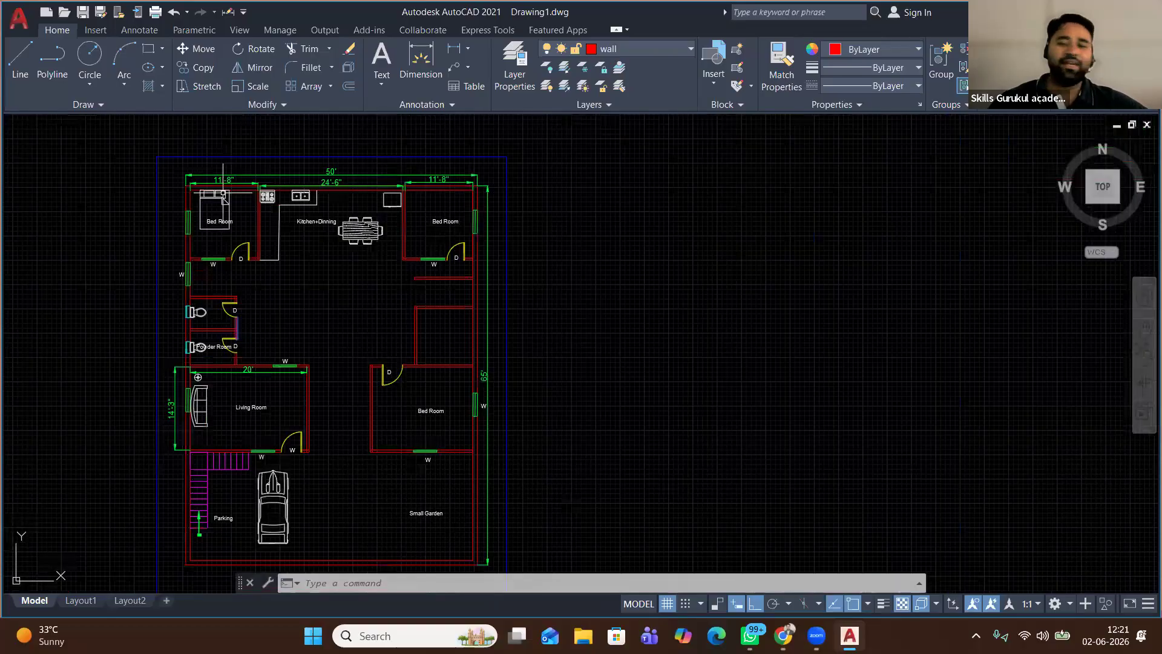
{"action": "middle_click_drag", "start_coordinate": [370, 352], "coordinate": [416, 306]}
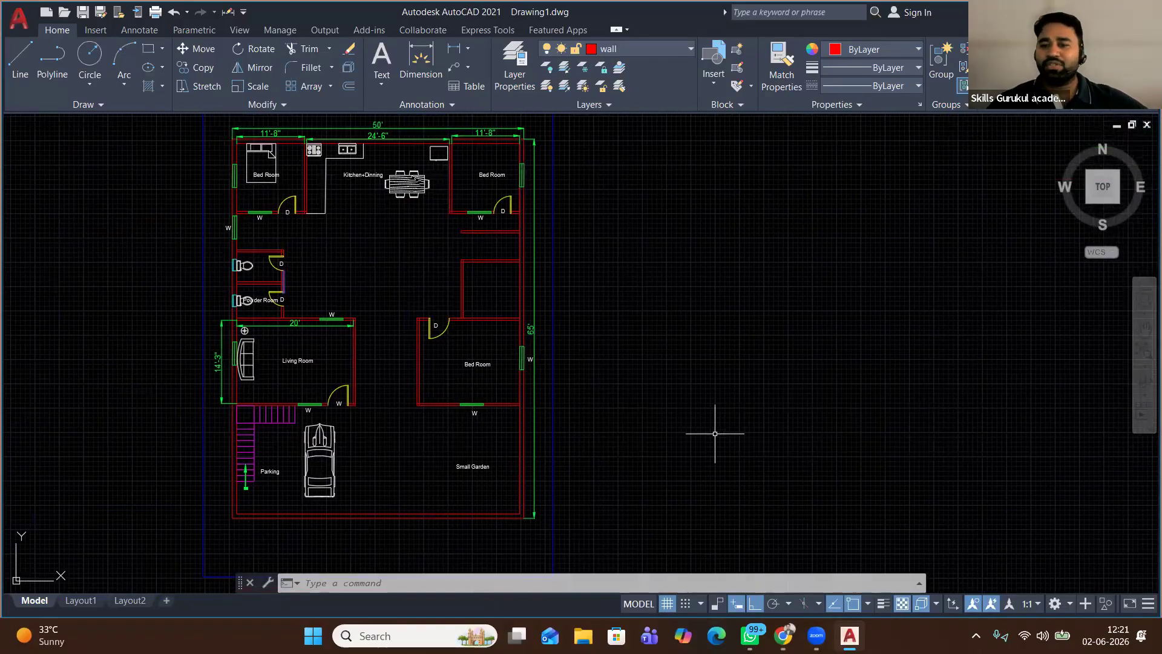
{"action": "middle_click_drag", "start_coordinate": [629, 366], "coordinate": [680, 371]}
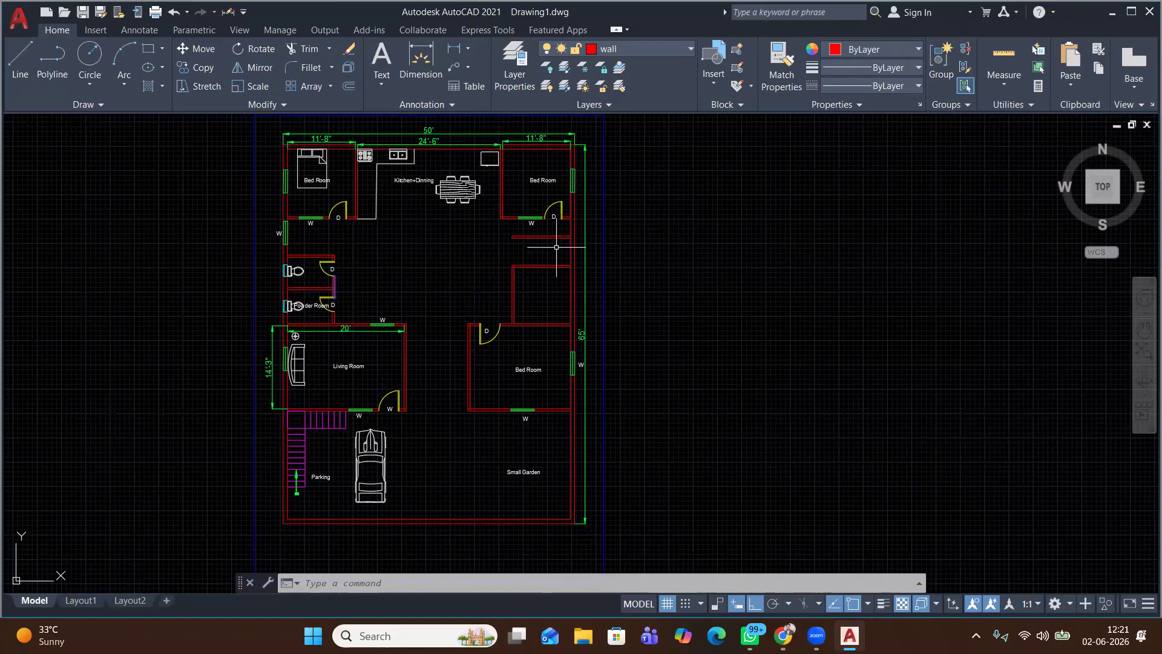
On the Annotate tab, review the ISO-25, Annotative and Standard dimension styles
{"action": "left_click", "coordinate": [139, 31]}
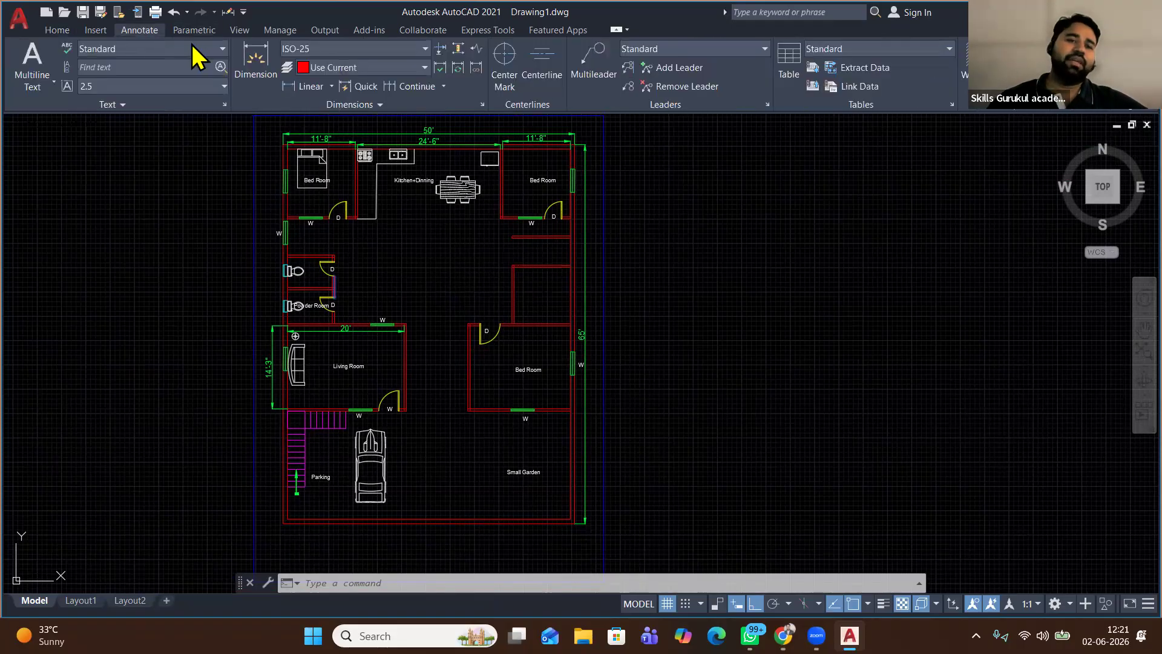
{"action": "left_click", "coordinate": [380, 52]}
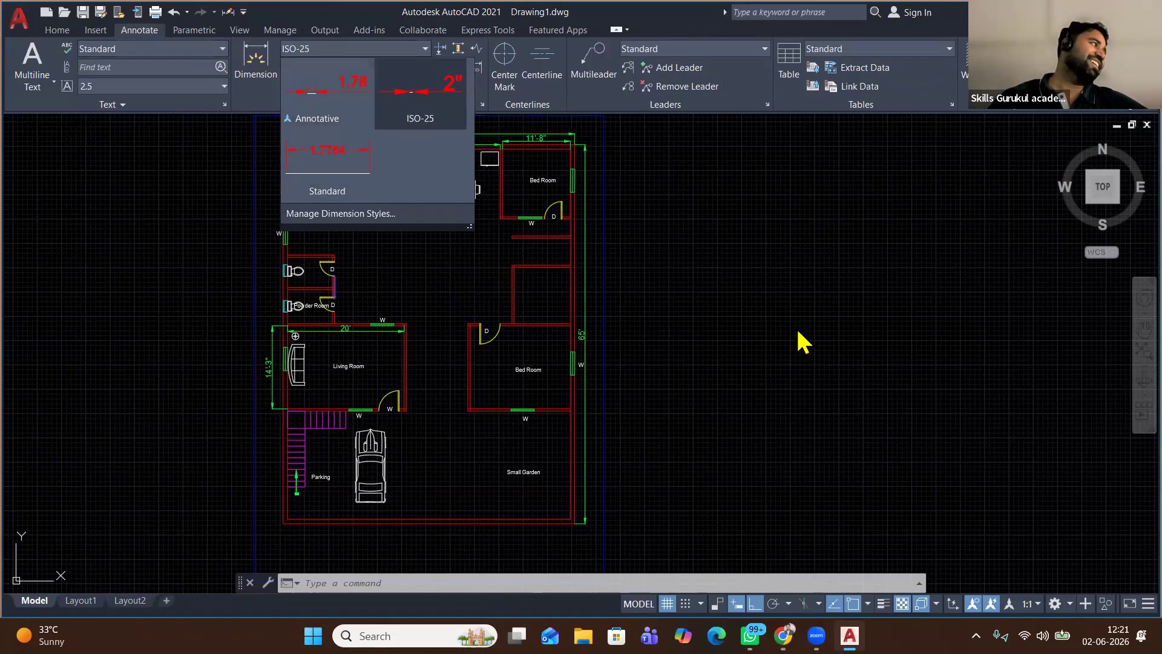
{"action": "left_click", "coordinate": [781, 238]}
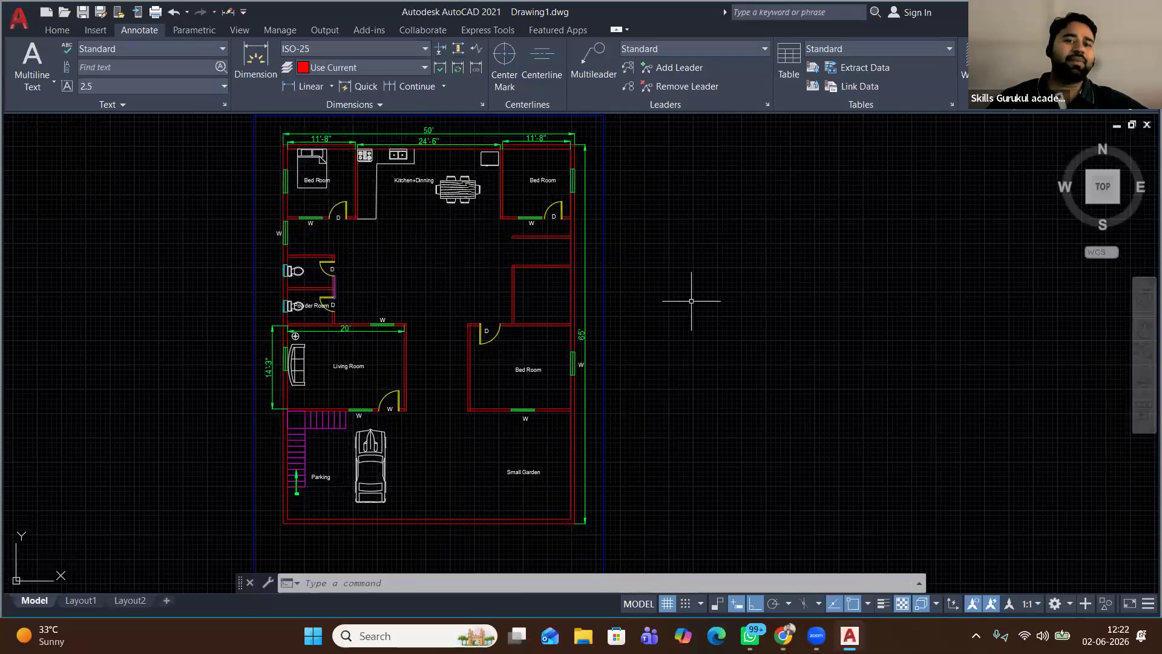
{"action": "left_click", "coordinate": [582, 635]}
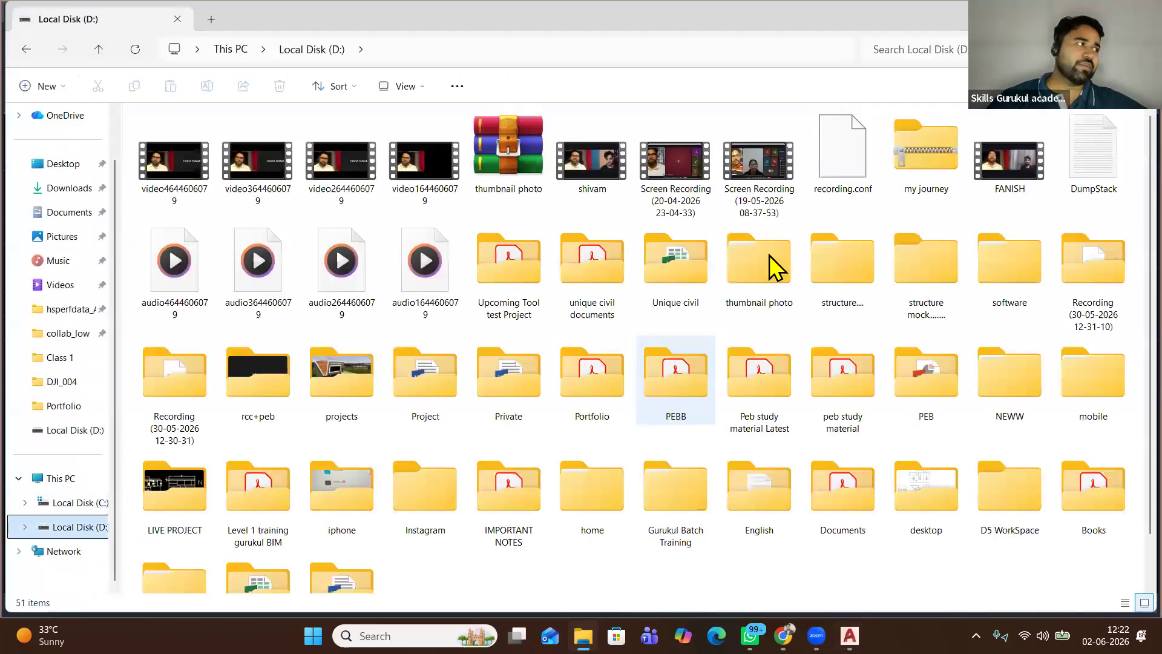
Search Local Disk (D:) for 'dwg' and open the B+G+9 apartment drawing
{"action": "left_click", "coordinate": [936, 57]}
{"action": "type", "text": "dwg"}
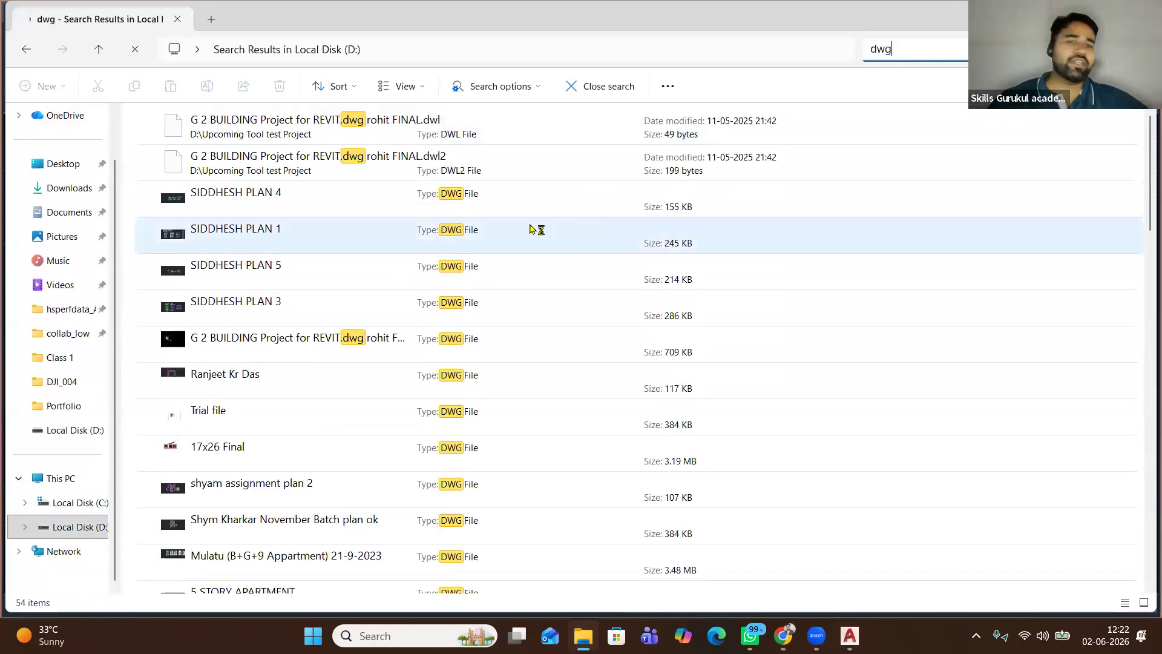
{"action": "scroll", "coordinate": [396, 267], "scroll_direction": "down", "scroll_amount": 1}
{"action": "scroll", "coordinate": [394, 267], "scroll_direction": "down", "scroll_amount": 2}
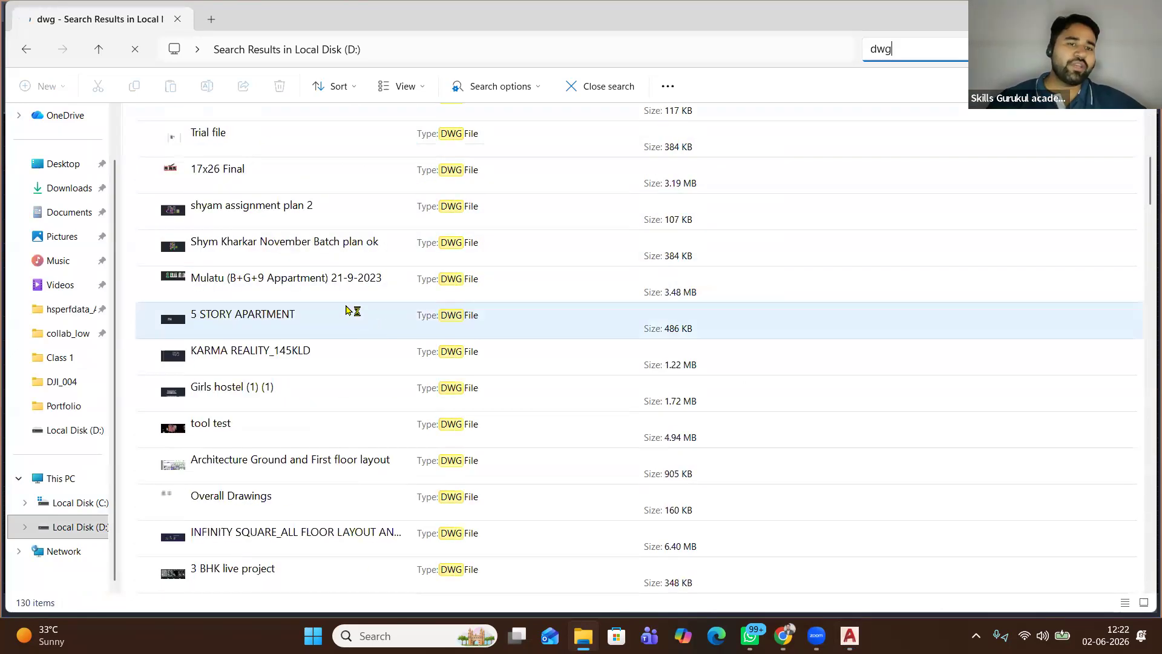
{"action": "double_click", "coordinate": [329, 283]}
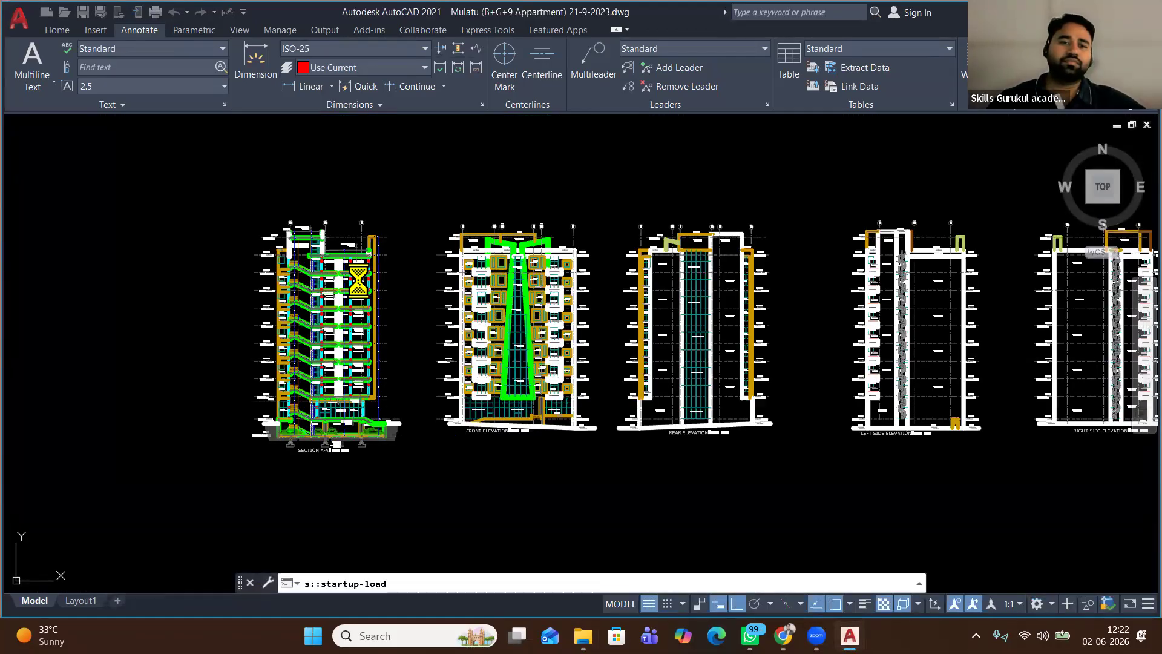
Check the B+G+9 drawing's dimension style list and close it unchanged
{"action": "middle_click_drag", "start_coordinate": [383, 303], "coordinate": [211, 303]}
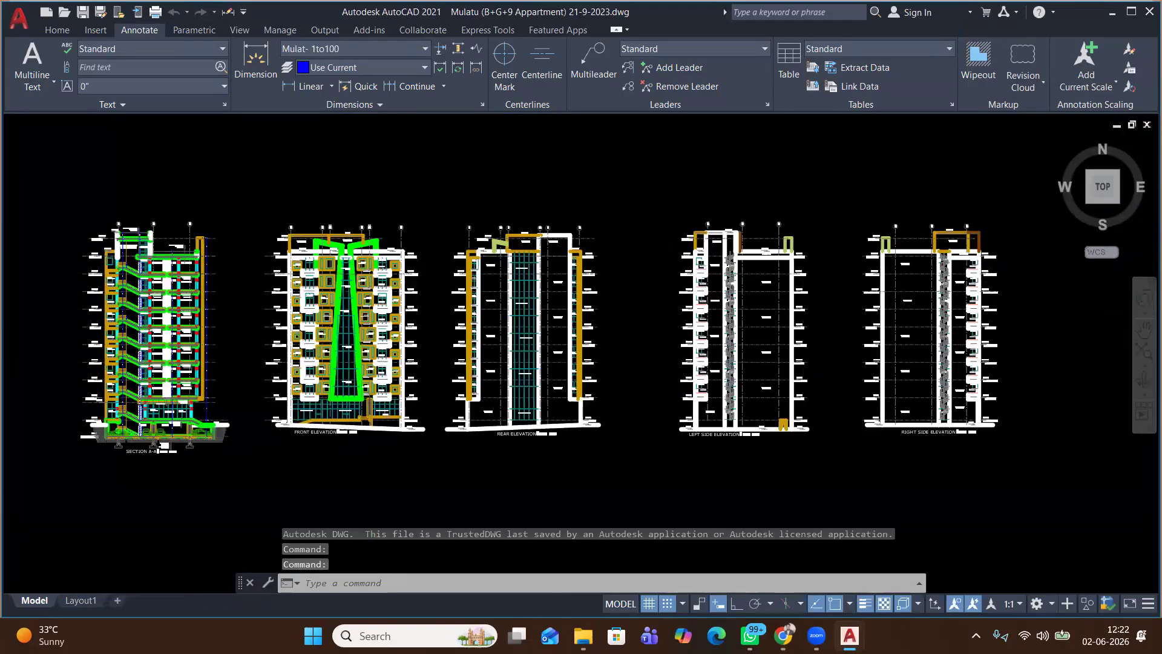
{"action": "left_click", "coordinate": [392, 51]}
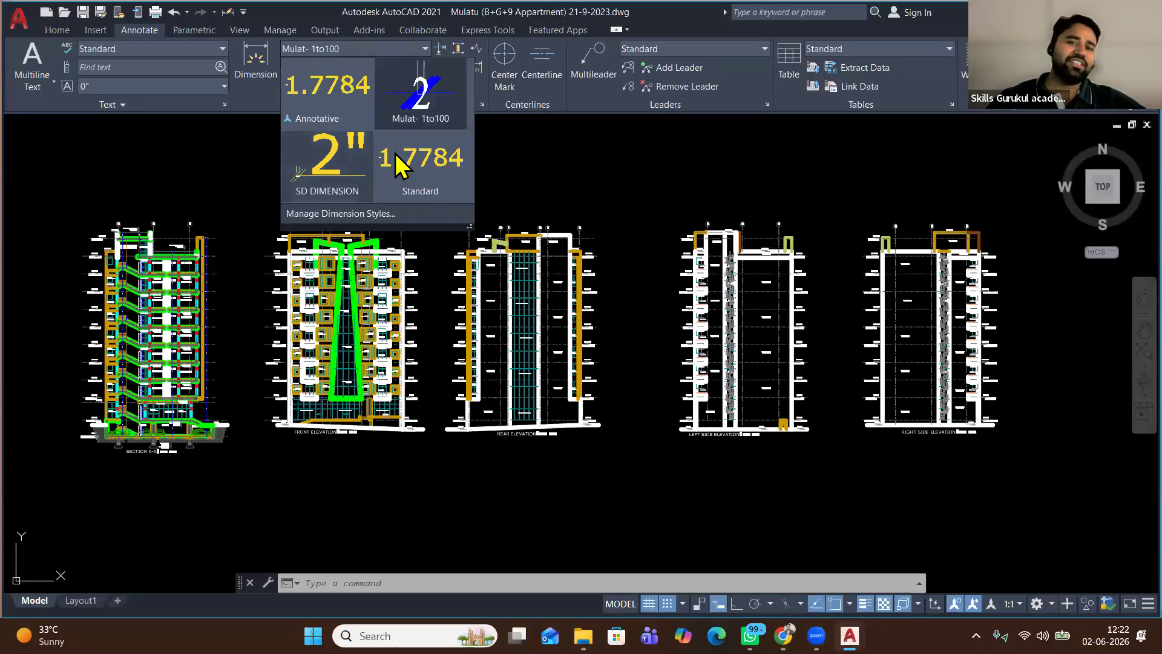
{"action": "left_click", "coordinate": [545, 150]}
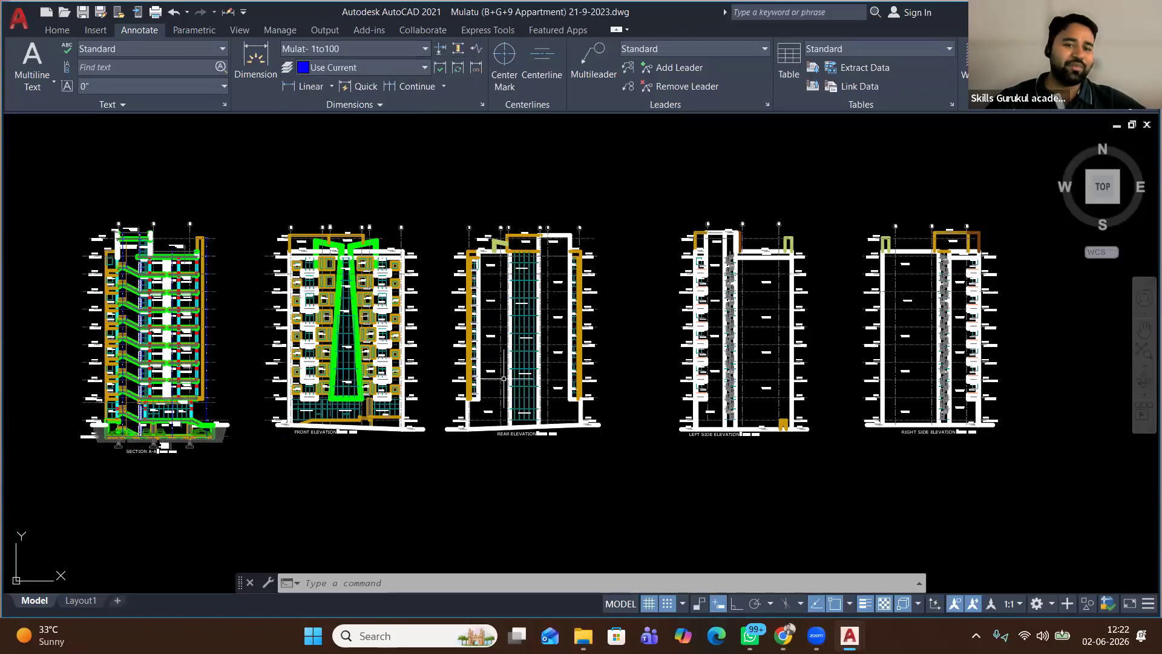
Open INFINITY SQUARE_ALL FLOOR LAYOUT AND DETAILS_R4 from the dwg search results
{"action": "left_click", "coordinate": [511, 586]}
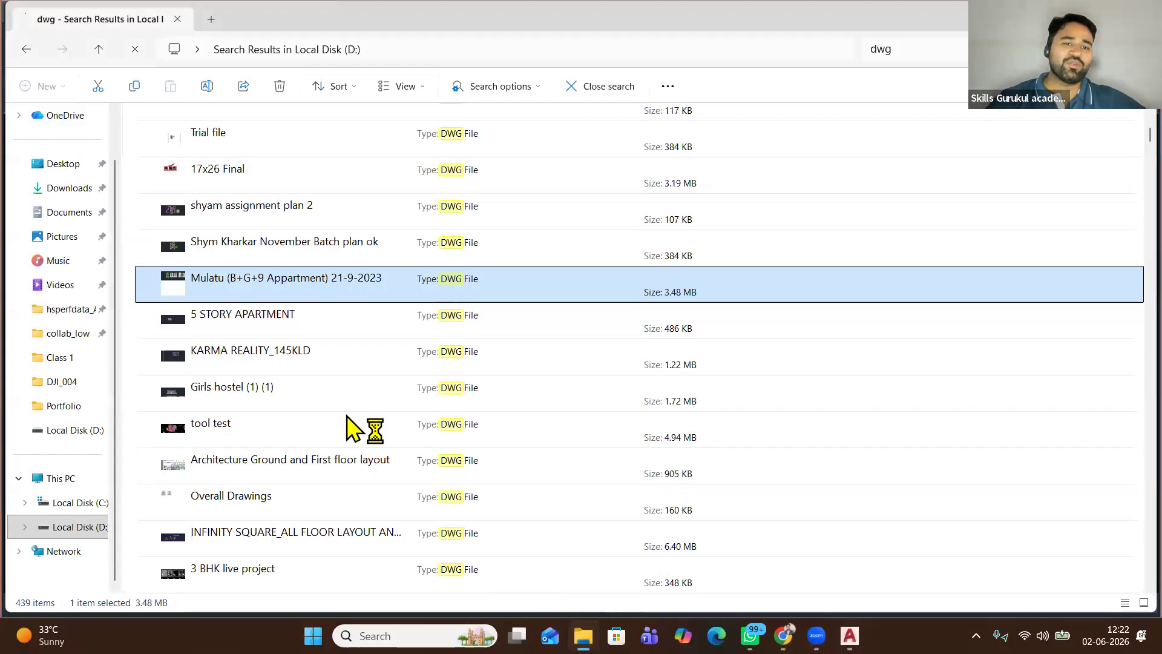
{"action": "scroll", "coordinate": [342, 412], "scroll_direction": "down", "scroll_amount": 3}
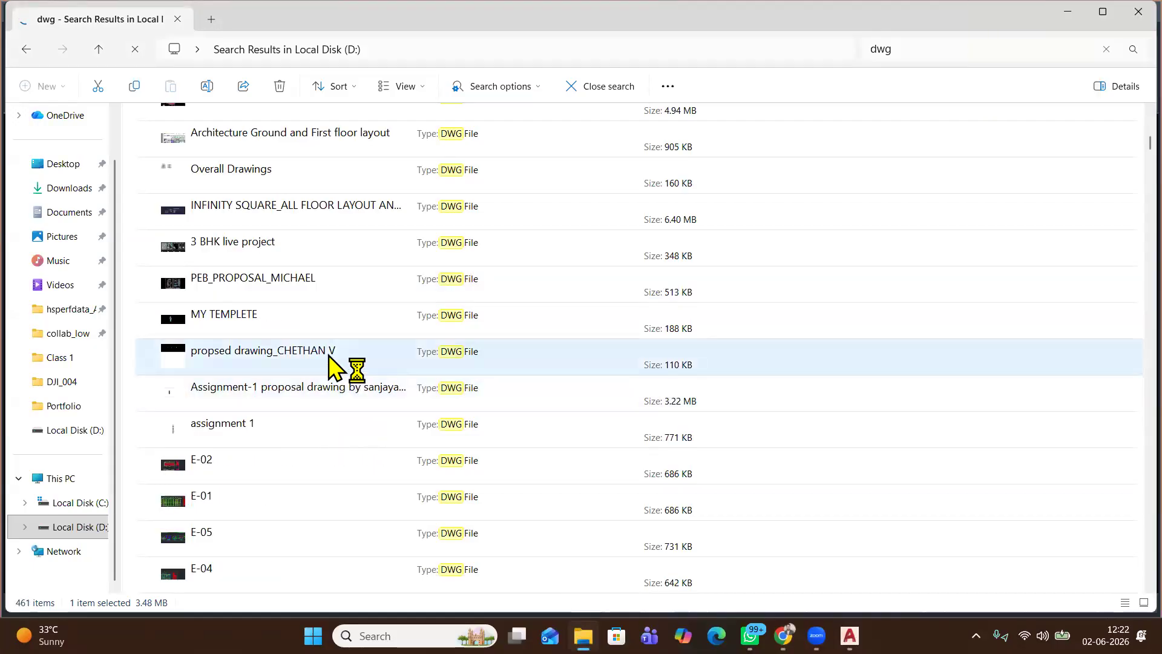
{"action": "double_click", "coordinate": [337, 207]}
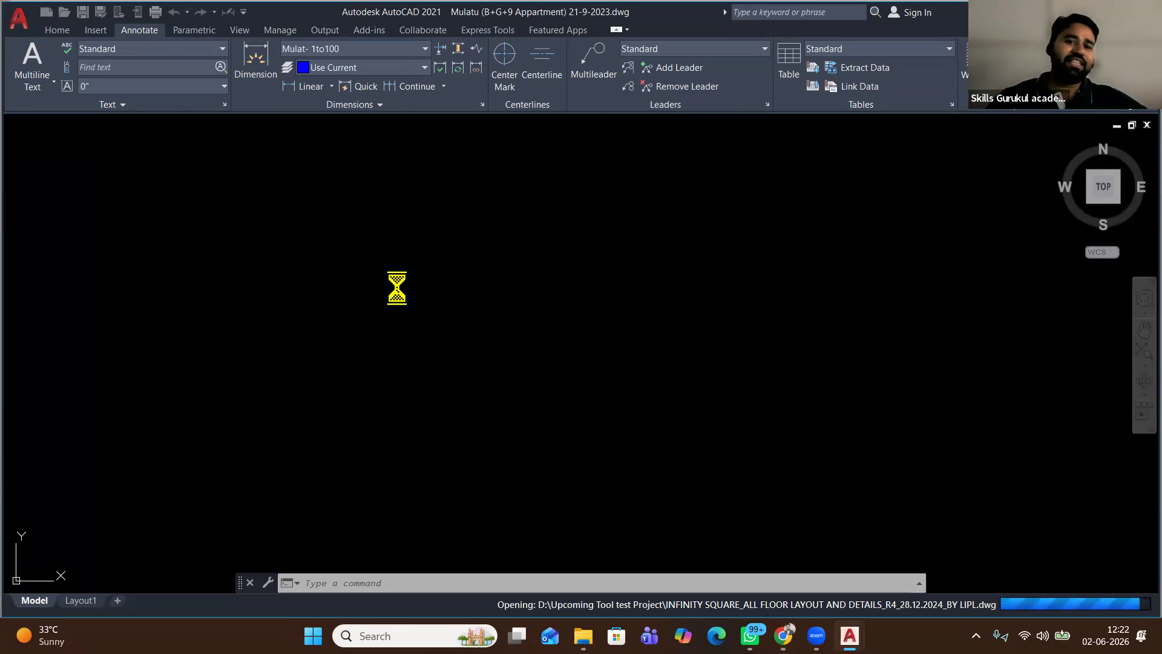
Dismiss the Proxy Information notice and zoom into the G+6 beam layout near column C47
{"action": "left_click", "coordinate": [660, 372]}
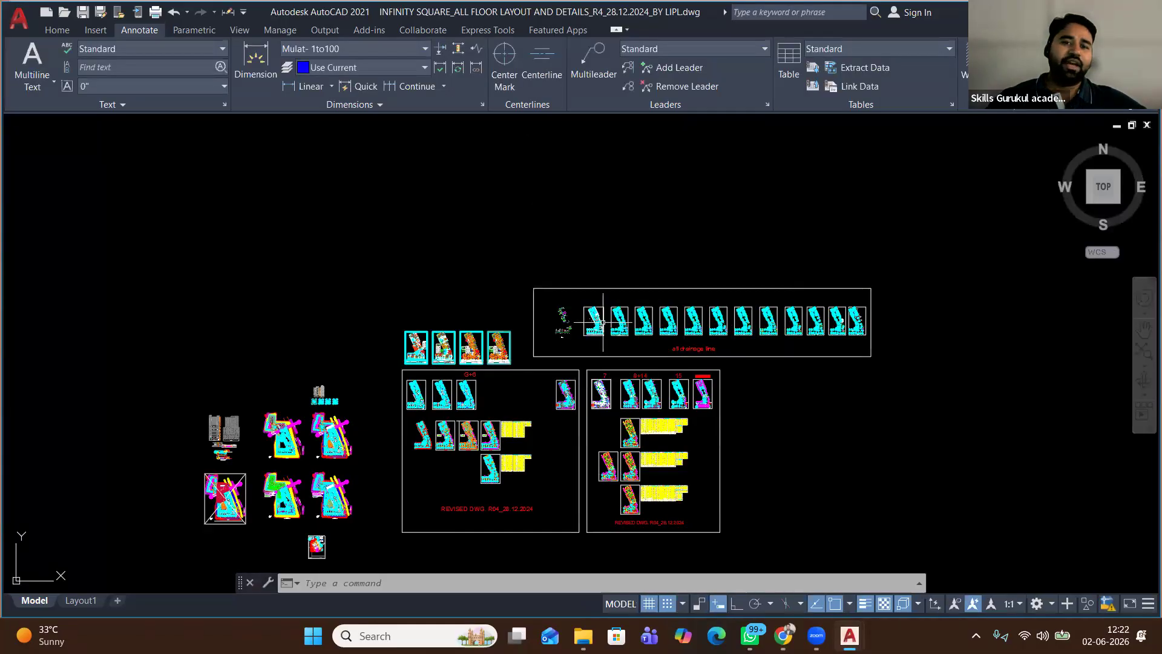
{"action": "middle_click_drag", "start_coordinate": [493, 306], "coordinate": [373, 237]}
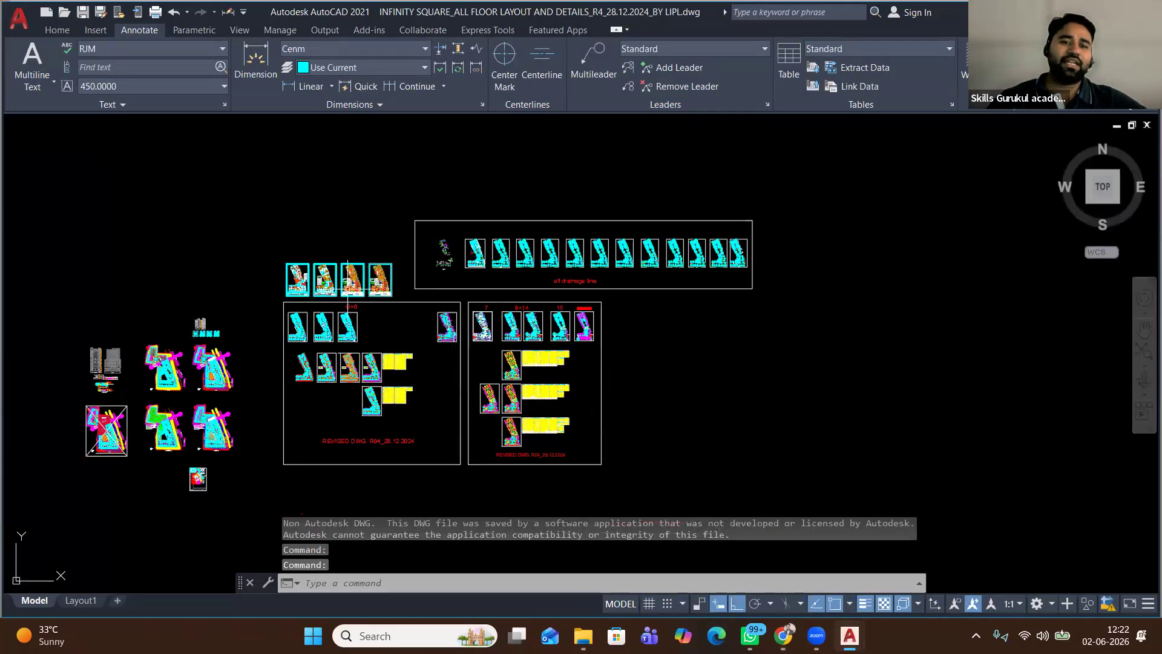
{"action": "scroll", "coordinate": [340, 333], "scroll_direction": "up", "scroll_amount": 2}
{"action": "scroll", "coordinate": [338, 333], "scroll_direction": "up", "scroll_amount": 4}
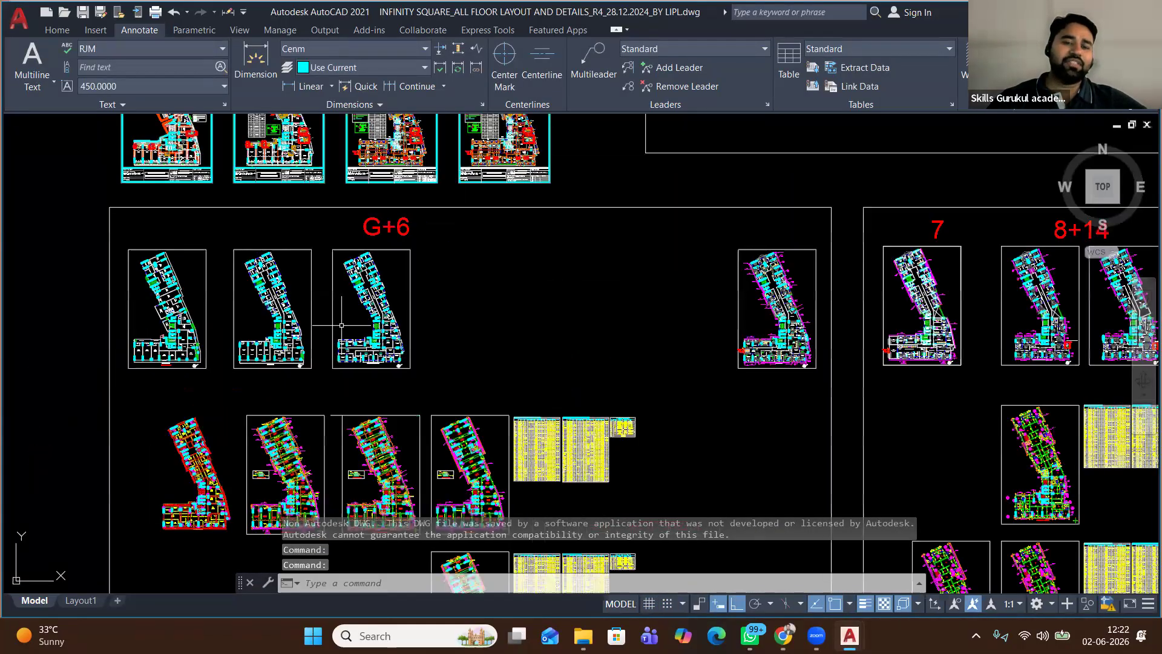
{"action": "scroll", "coordinate": [342, 325], "scroll_direction": "up", "scroll_amount": 6}
{"action": "scroll", "coordinate": [368, 330], "scroll_direction": "down", "scroll_amount": 10}
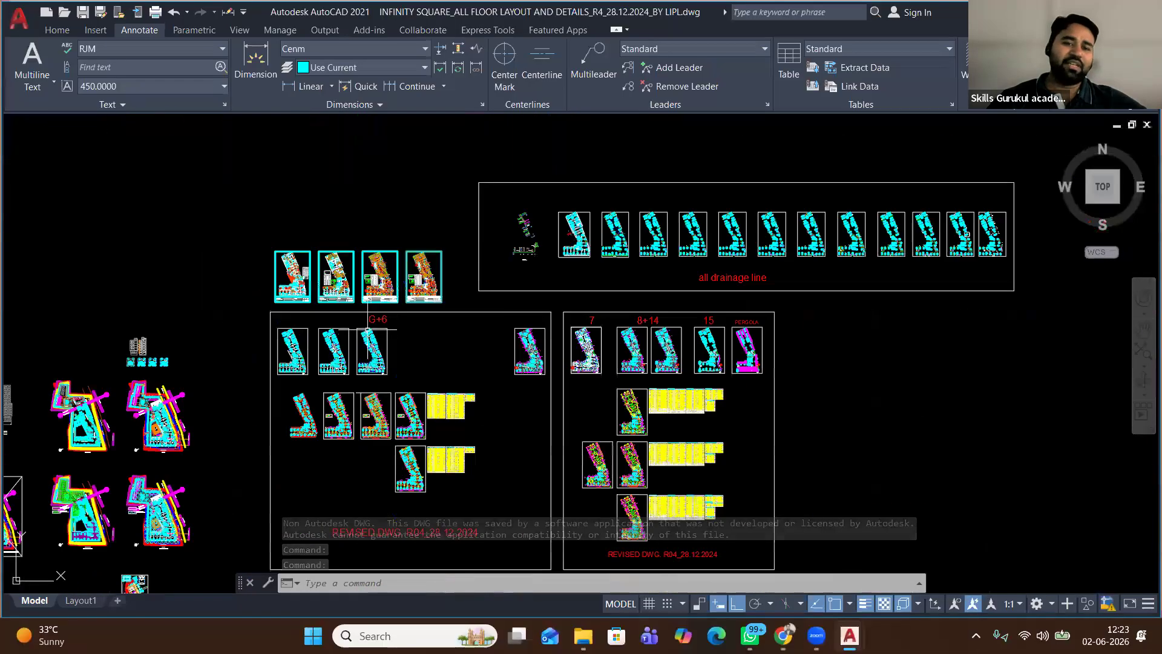
{"action": "scroll", "coordinate": [369, 329], "scroll_direction": "up", "scroll_amount": 12}
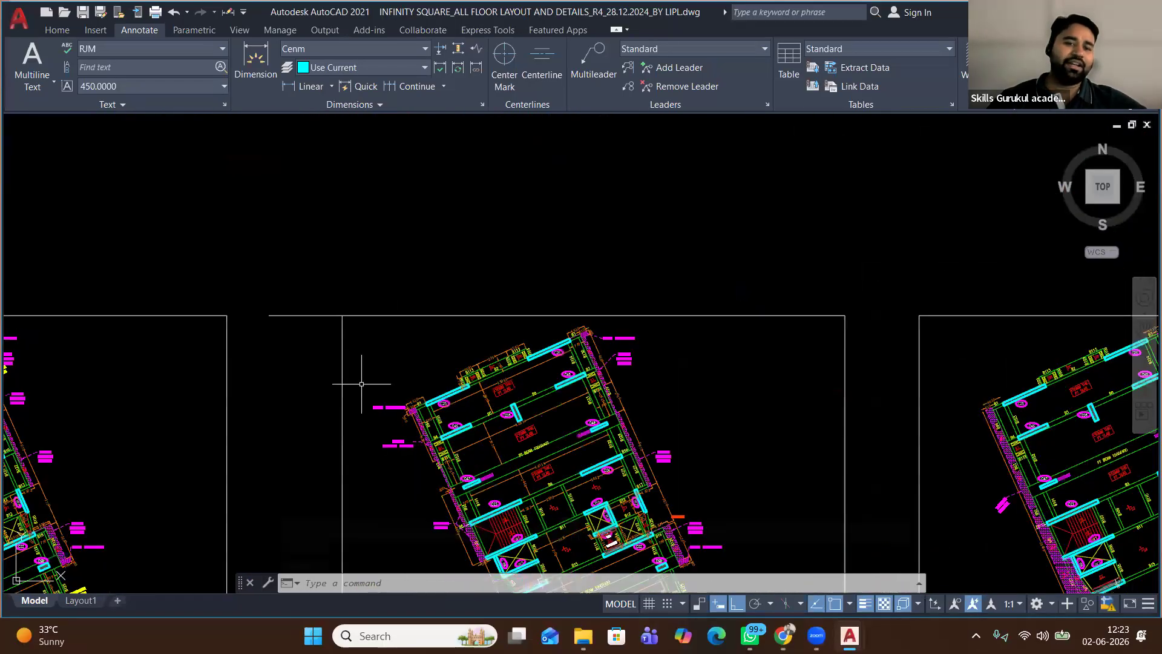
{"action": "scroll", "coordinate": [361, 384], "scroll_direction": "up", "scroll_amount": 8}
{"action": "middle_click_drag", "start_coordinate": [596, 324], "coordinate": [424, 185]}
{"action": "scroll", "coordinate": [427, 194], "scroll_direction": "down", "scroll_amount": 2}
{"action": "middle_click_drag", "start_coordinate": [511, 333], "coordinate": [245, 237]}
{"action": "scroll", "coordinate": [467, 354], "scroll_direction": "down", "scroll_amount": 2}
{"action": "scroll", "coordinate": [467, 354], "scroll_direction": "down", "scroll_amount": 4}
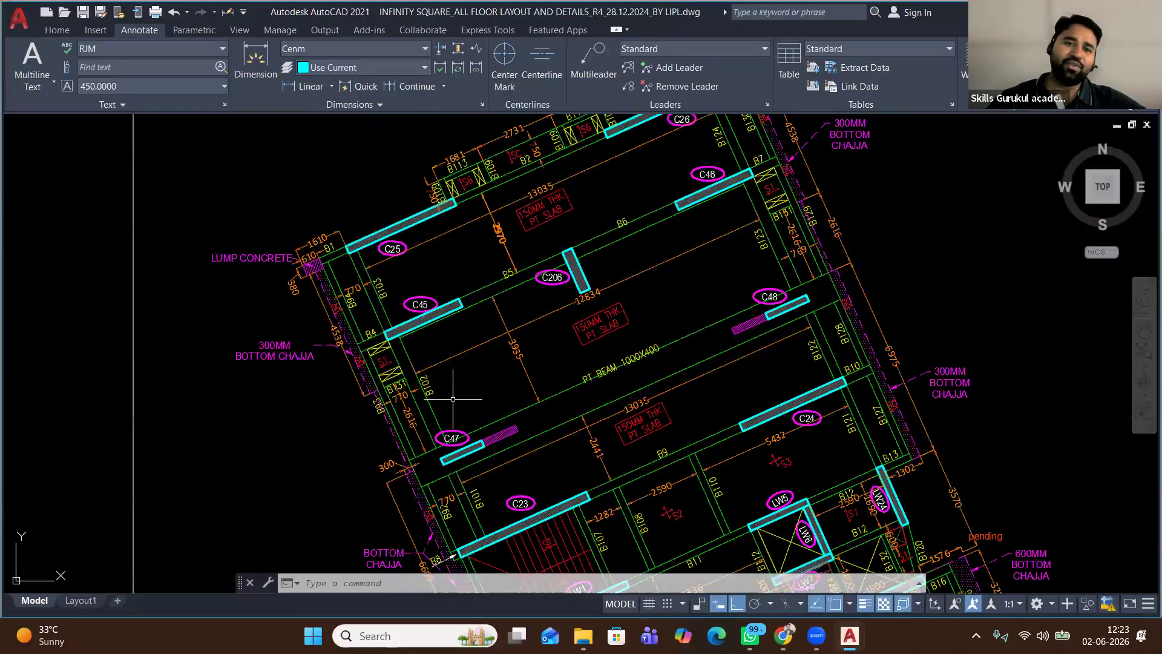
{"action": "scroll", "coordinate": [451, 391], "scroll_direction": "up", "scroll_amount": 8}
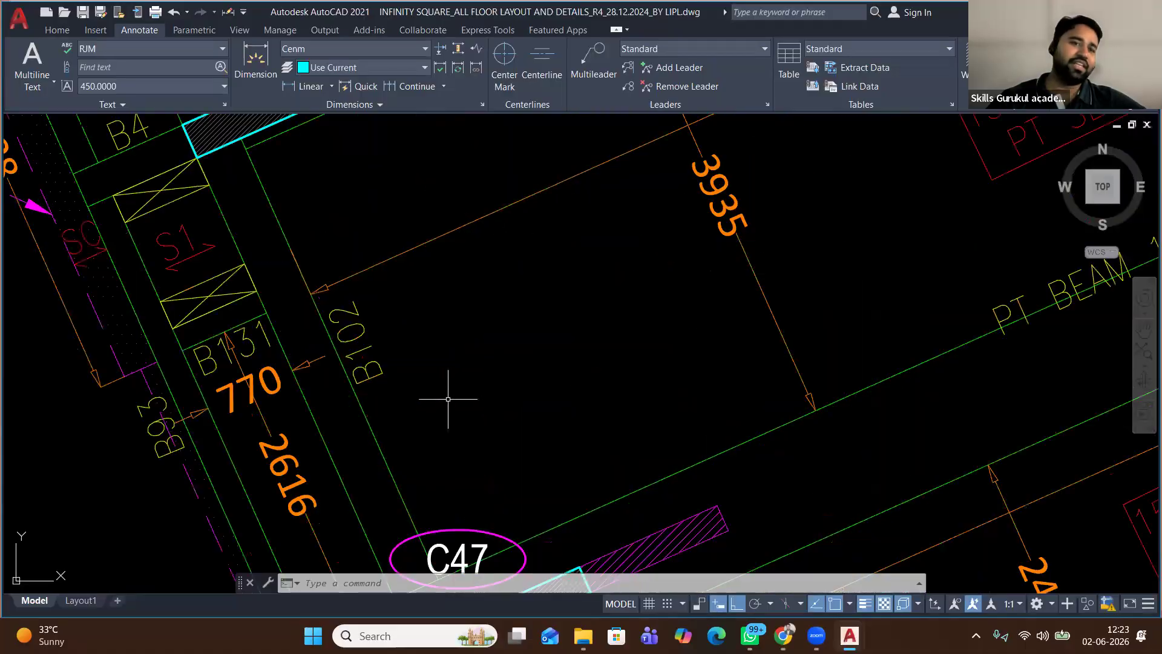
{"action": "left_click", "coordinate": [393, 53]}
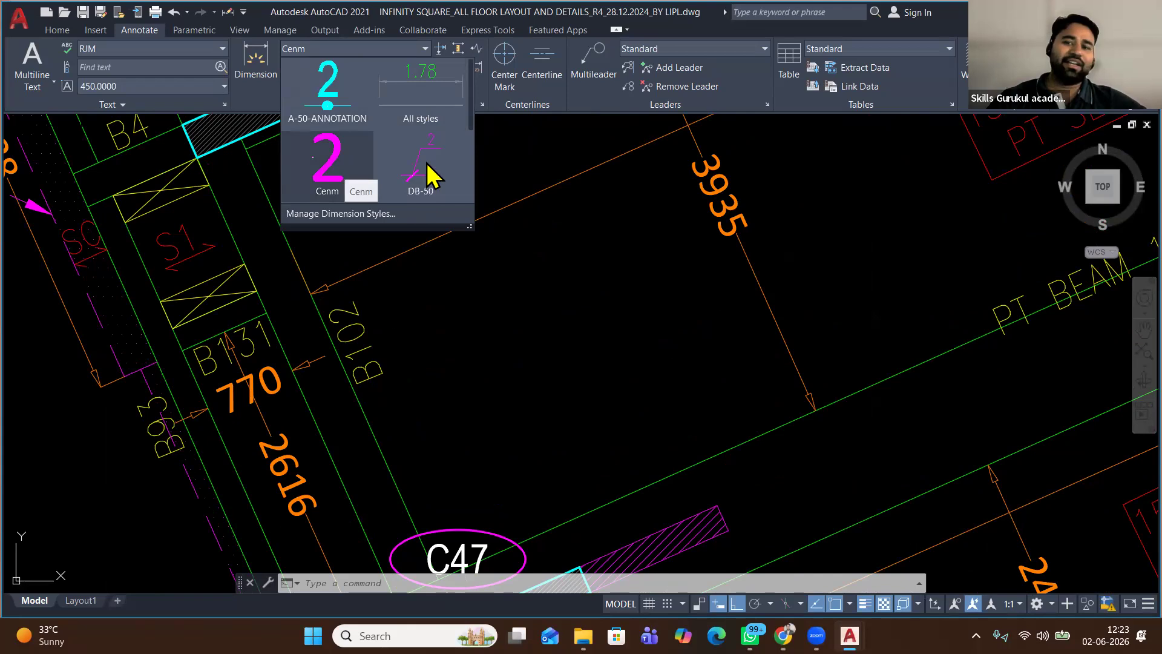
{"action": "scroll", "coordinate": [418, 179], "scroll_direction": "down", "scroll_amount": 3}
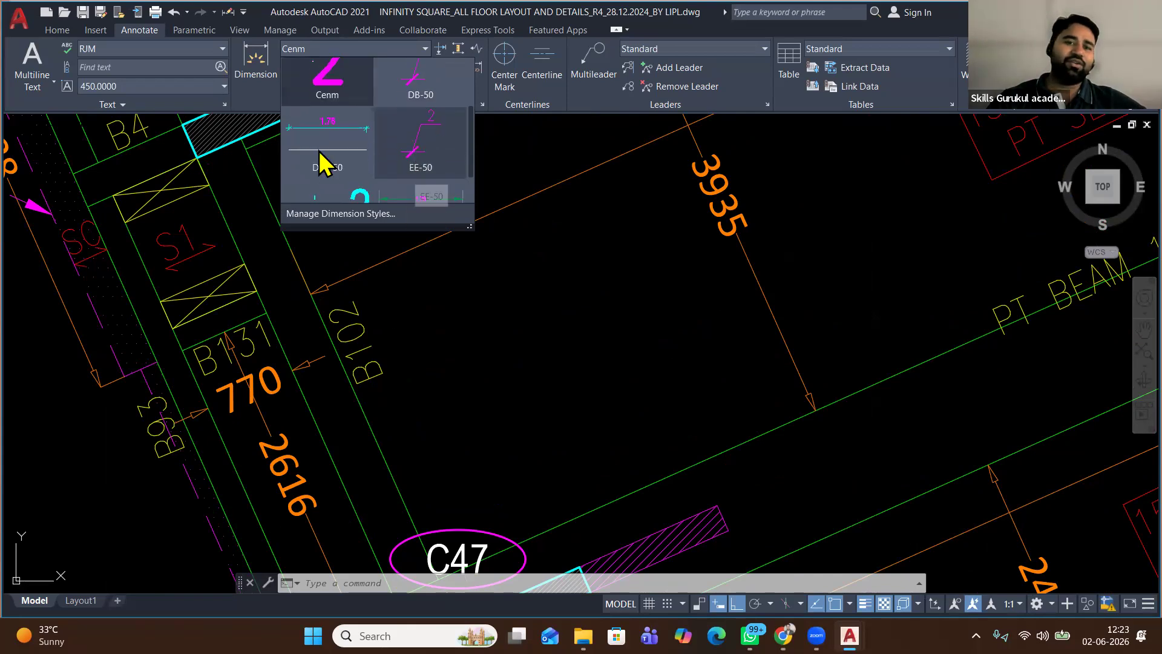
{"action": "scroll", "coordinate": [403, 161], "scroll_direction": "down", "scroll_amount": 2}
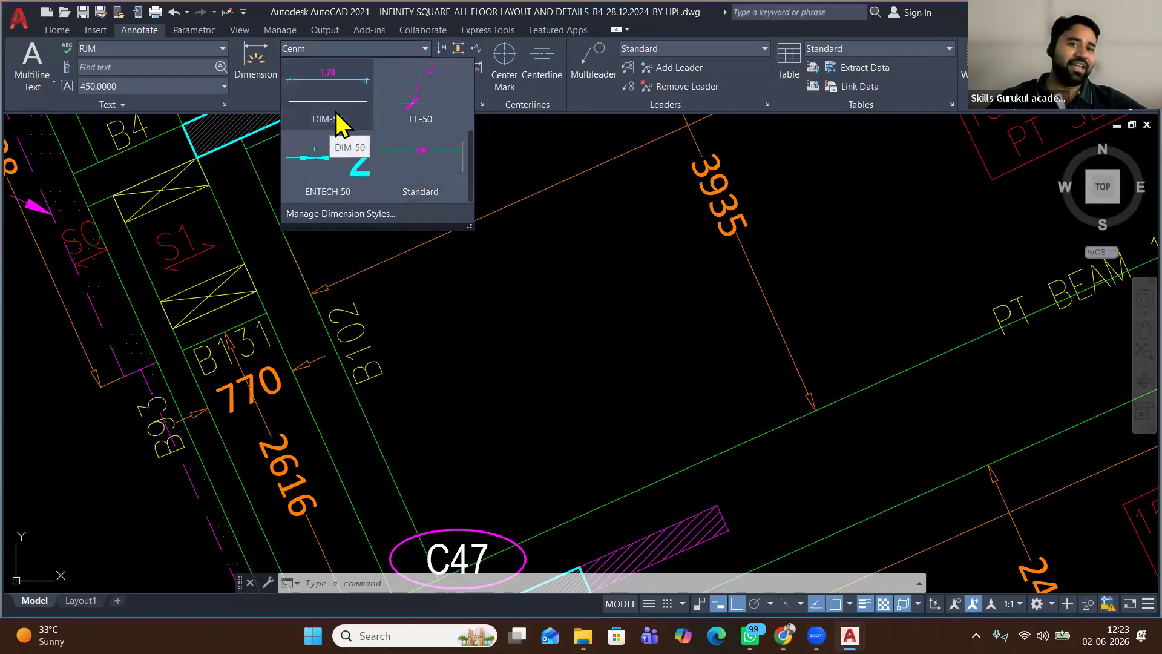
{"action": "scroll", "coordinate": [363, 127], "scroll_direction": "up", "scroll_amount": 1}
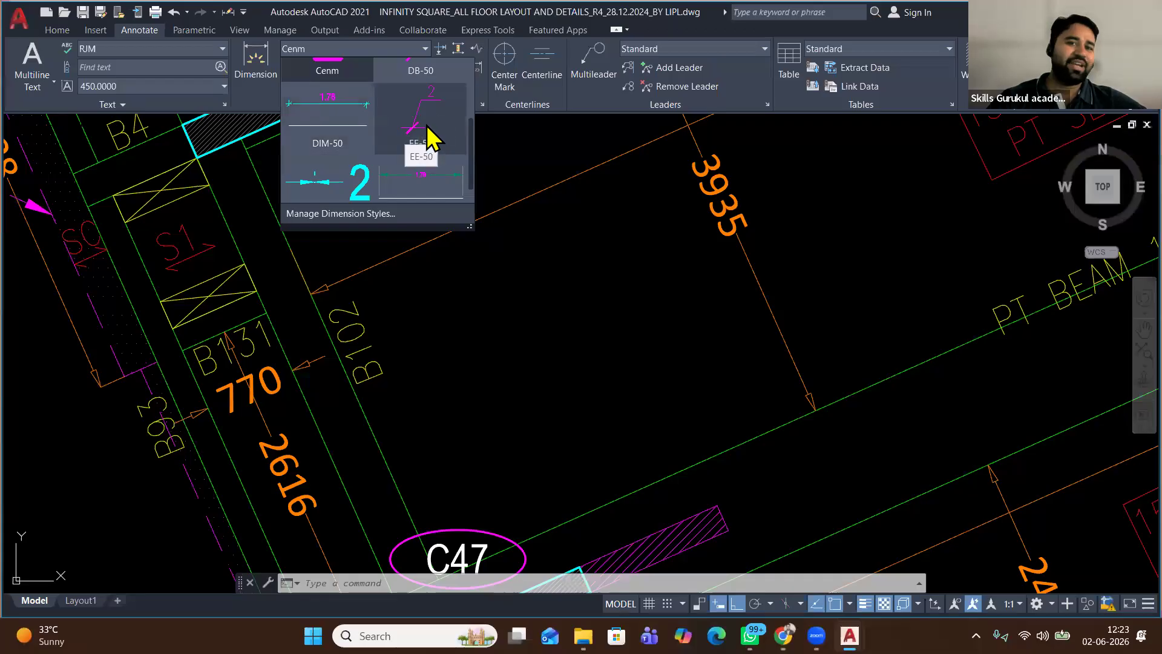
{"action": "scroll", "coordinate": [427, 134], "scroll_direction": "down", "scroll_amount": 1}
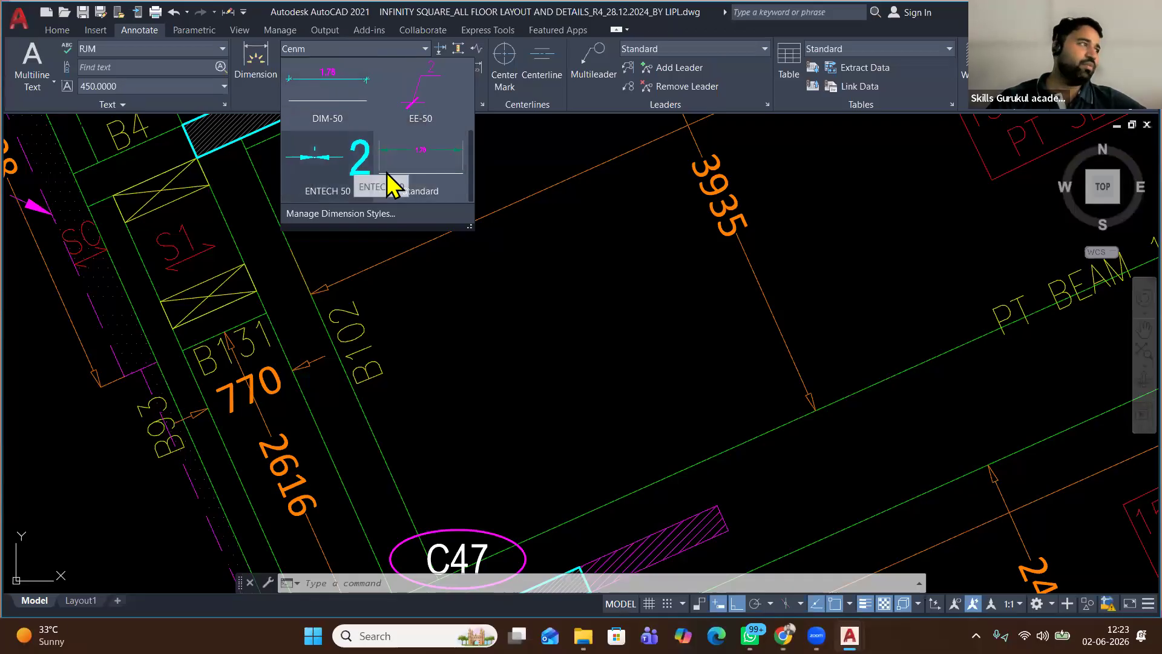
{"action": "left_click", "coordinate": [569, 247]}
{"action": "scroll", "coordinate": [451, 272], "scroll_direction": "down", "scroll_amount": 3}
{"action": "scroll", "coordinate": [399, 321], "scroll_direction": "up", "scroll_amount": 5}
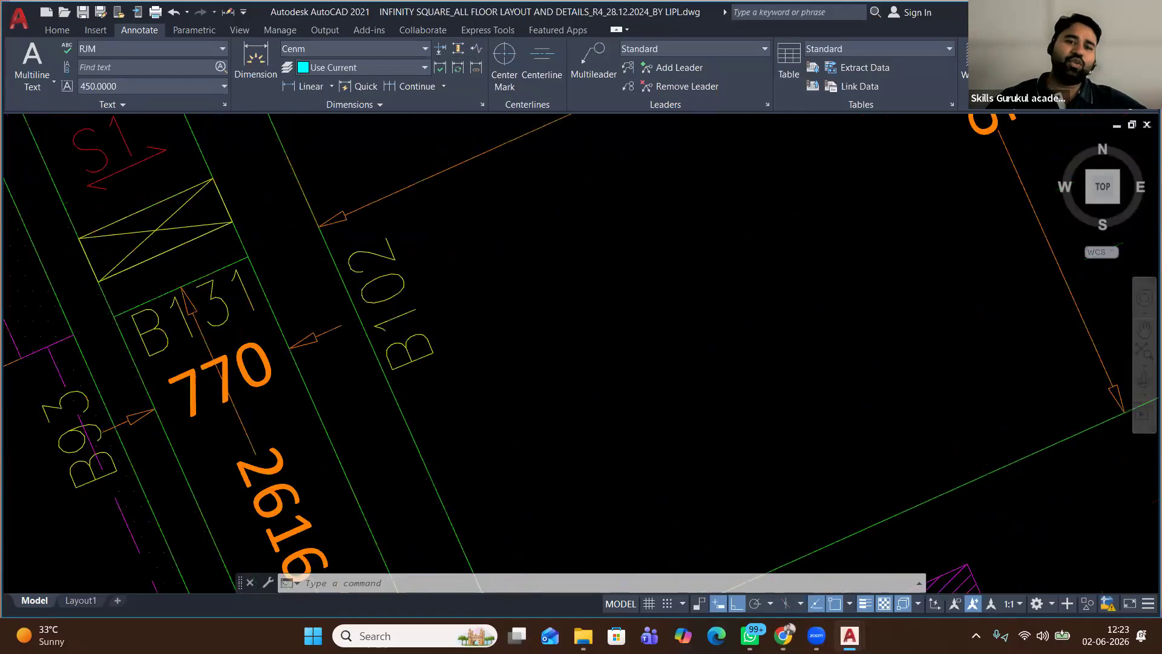
{"action": "scroll", "coordinate": [421, 371], "scroll_direction": "down", "scroll_amount": 2}
{"action": "middle_click_drag", "start_coordinate": [342, 478], "coordinate": [346, 337]}
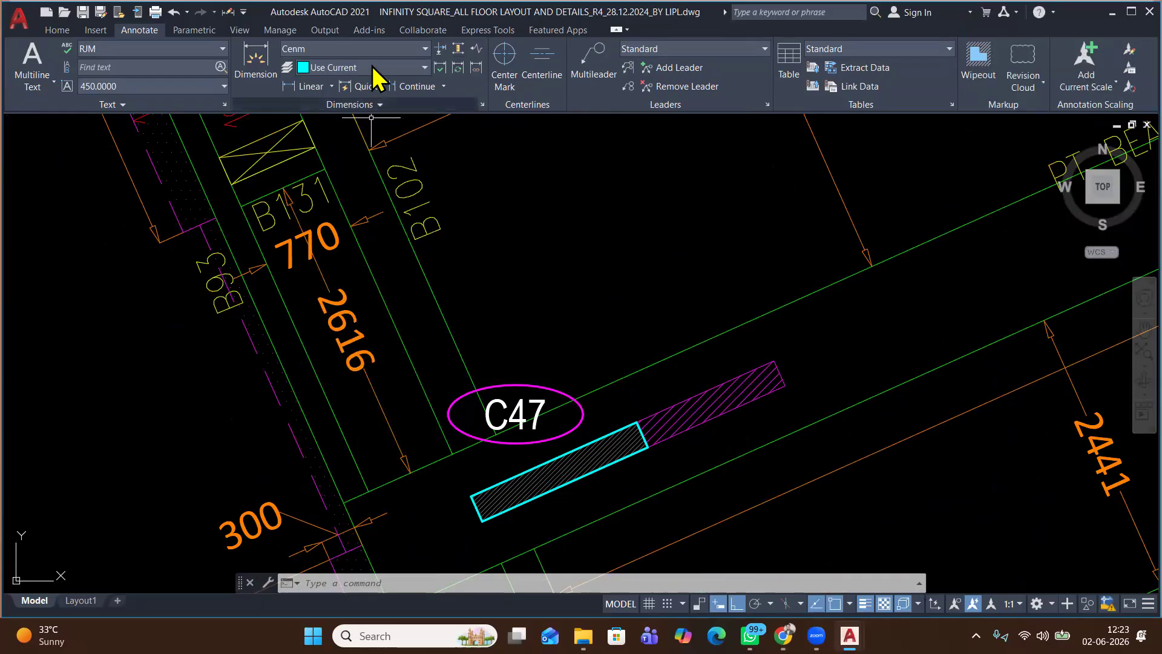
{"action": "left_click", "coordinate": [347, 49]}
Create dimension style 'type 1' from Cenm with yellow dimension lines and tolerance left at None
{"action": "left_click", "coordinate": [437, 196]}
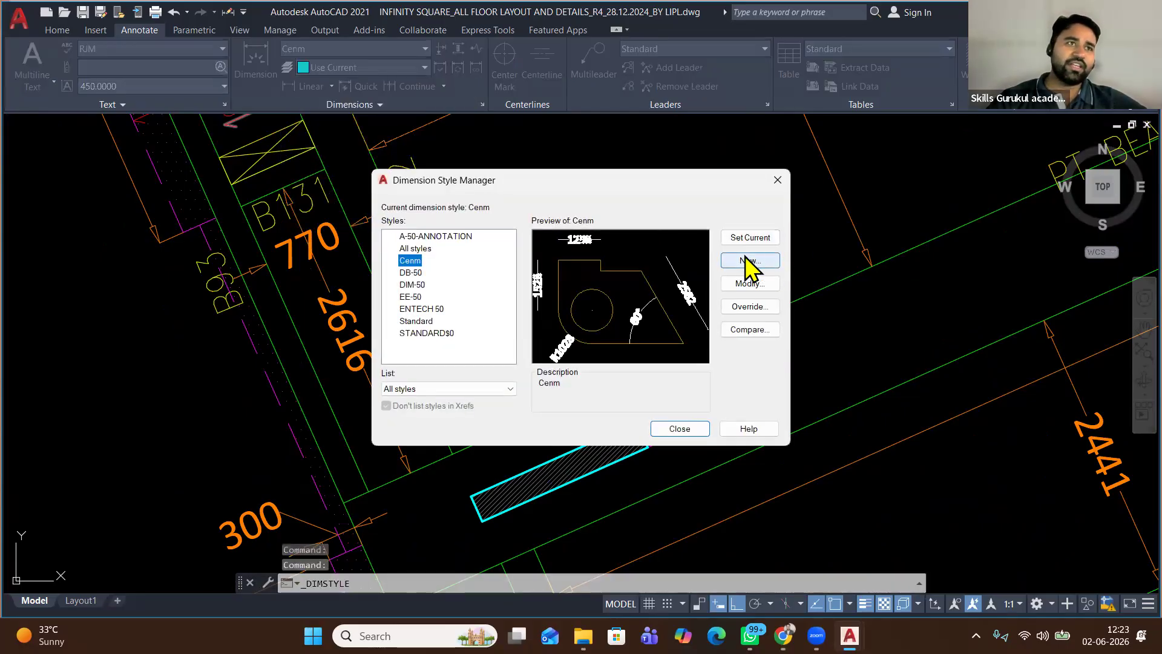
{"action": "left_click", "coordinate": [748, 260]}
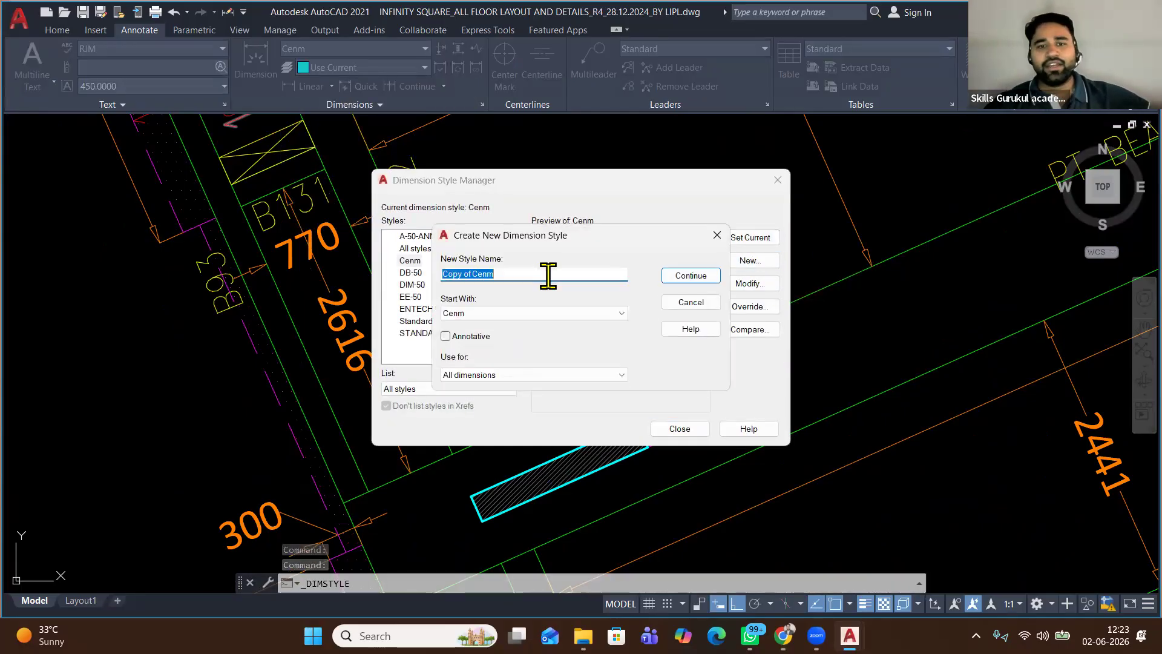
{"action": "type", "text": "type 1"}
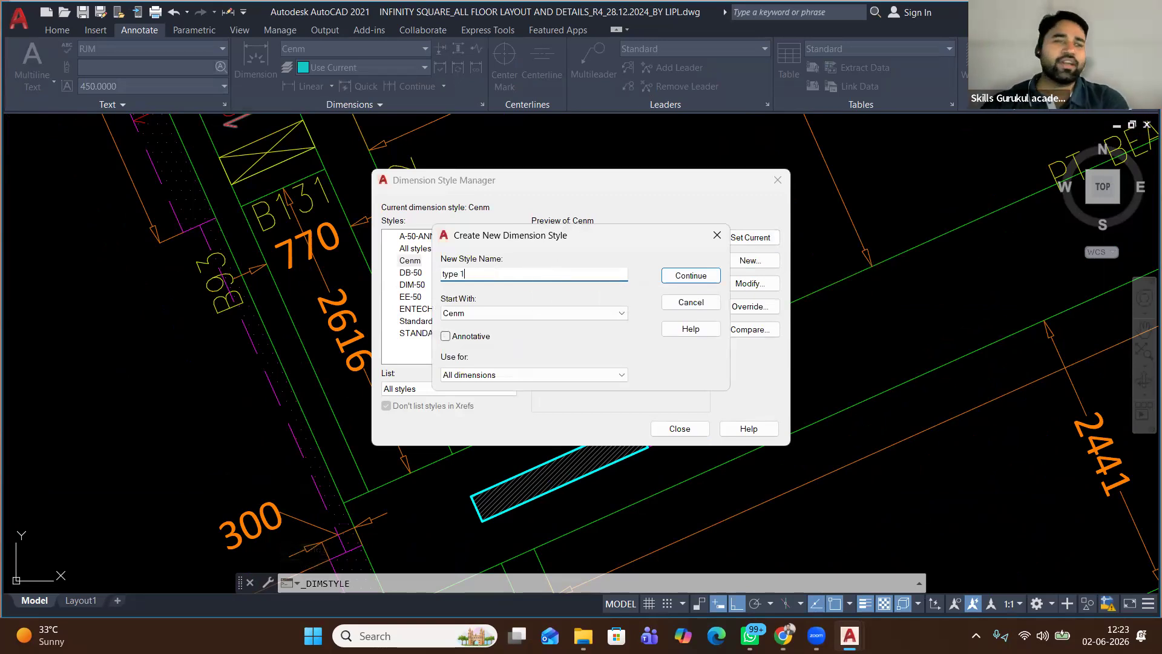
{"action": "left_click", "coordinate": [686, 275]}
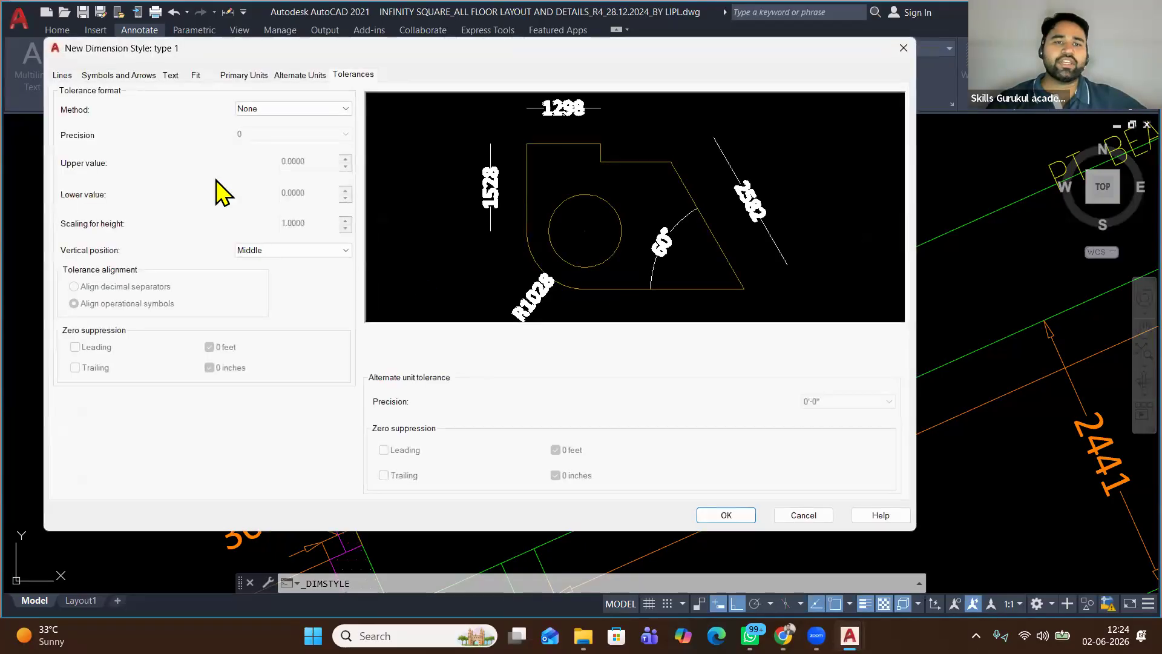
{"action": "left_click", "coordinate": [296, 109]}
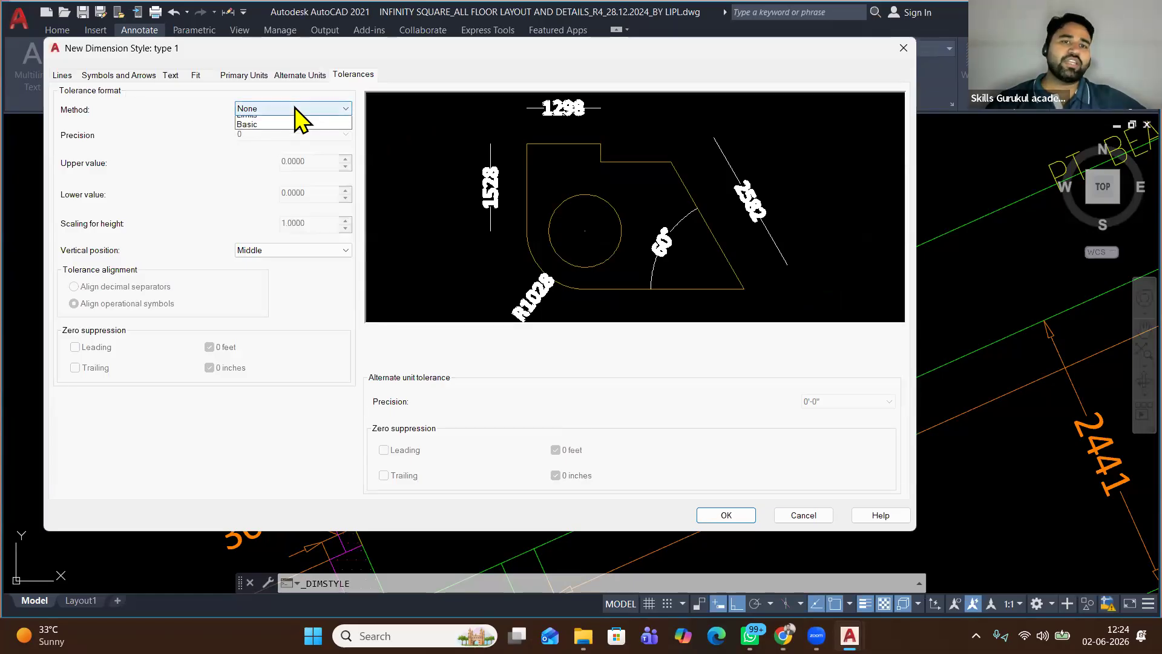
{"action": "left_click", "coordinate": [296, 108]}
{"action": "left_click", "coordinate": [62, 75]}
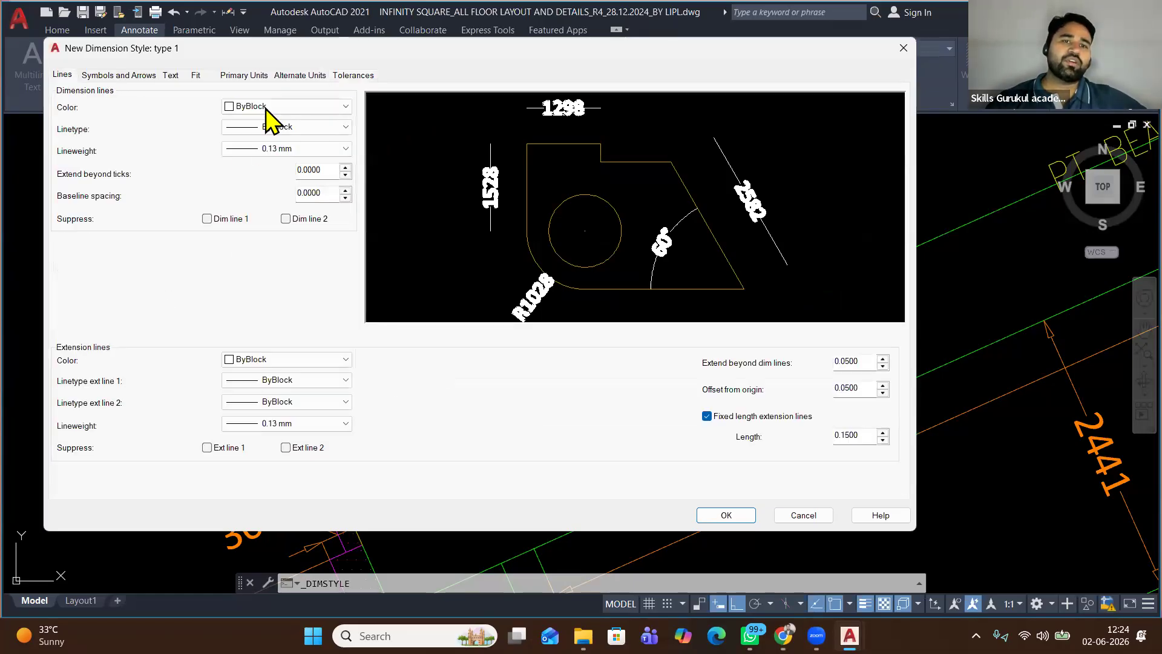
{"action": "left_click", "coordinate": [267, 108]}
{"action": "left_click", "coordinate": [255, 157]}
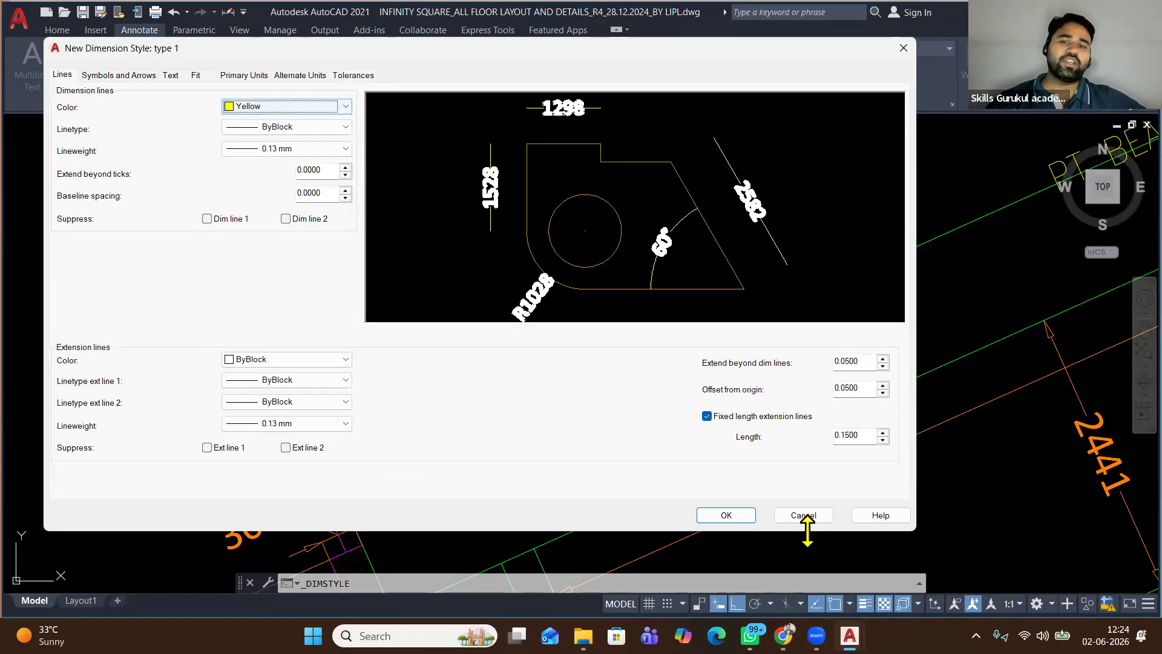
{"action": "left_click", "coordinate": [726, 515]}
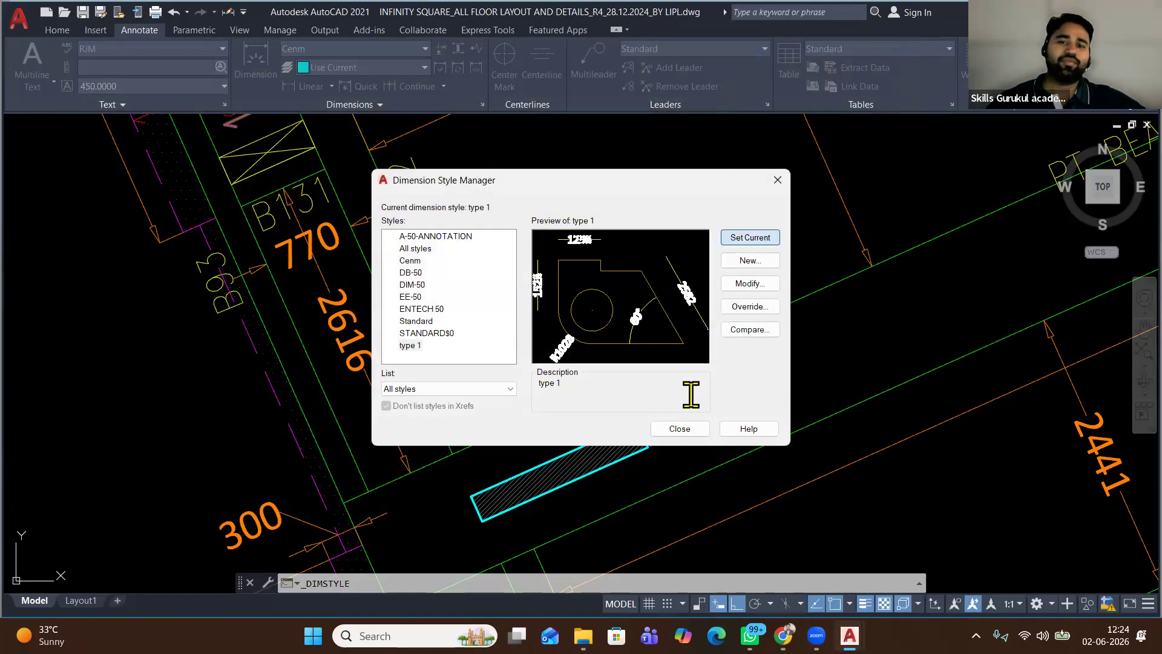
Add dimension style 'type 2' from type 1 with green dimension lines and a Box first arrowhead
{"action": "left_click", "coordinate": [750, 260]}
{"action": "type", "text": "type"}
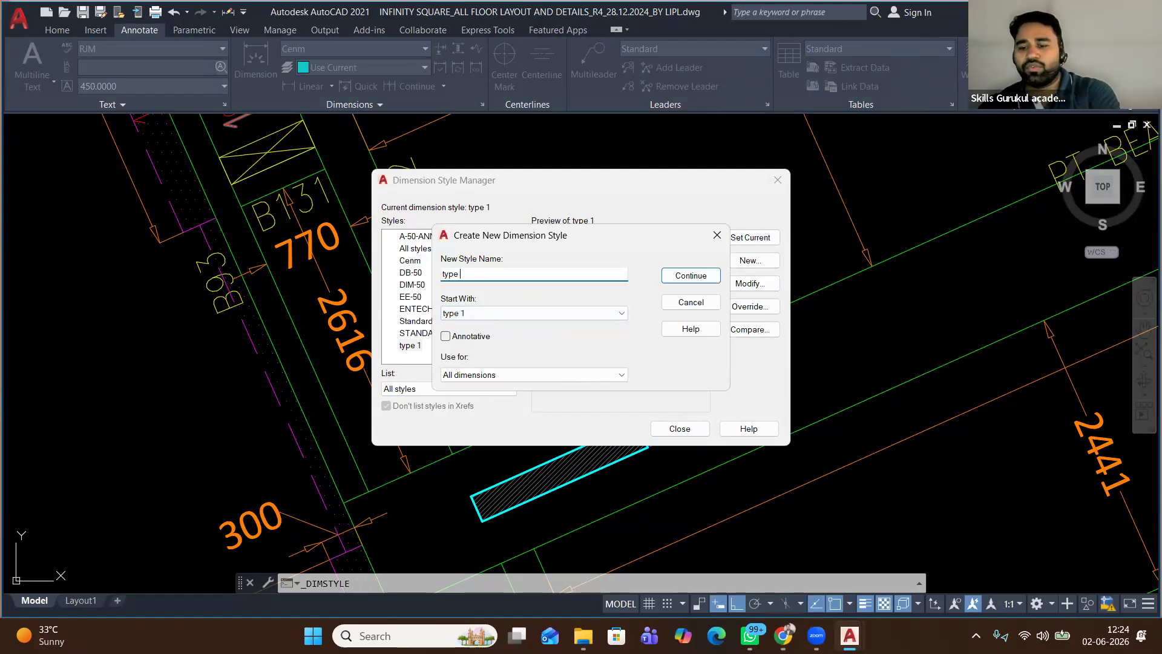
{"action": "left_click", "coordinate": [690, 275]}
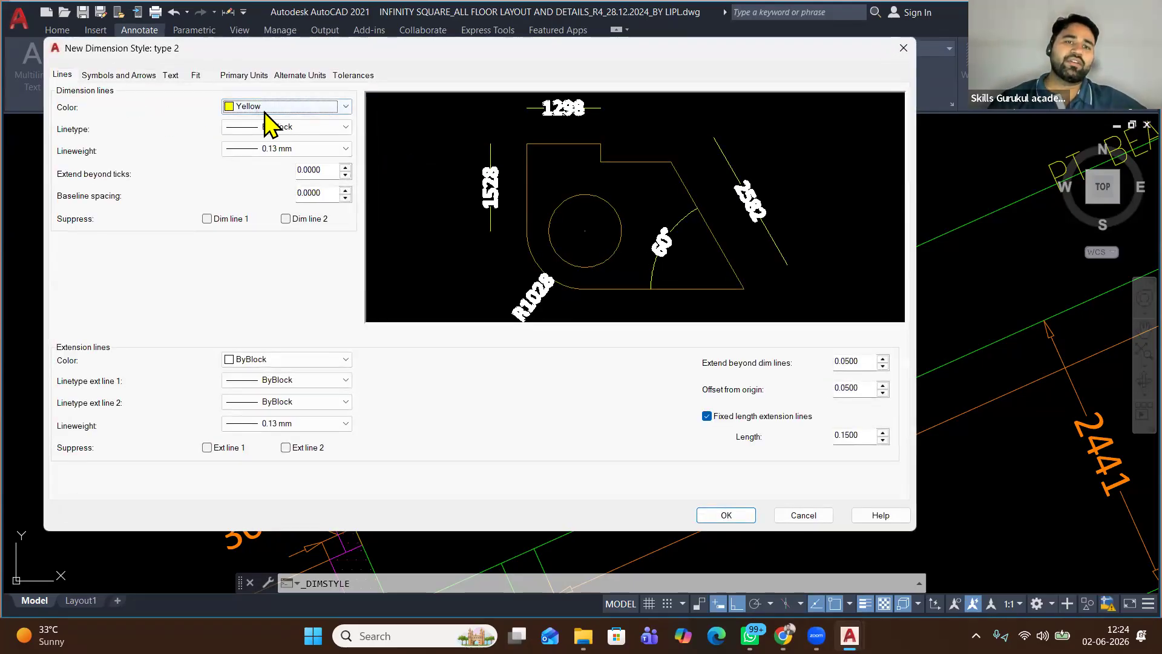
{"action": "left_click", "coordinate": [296, 108]}
{"action": "left_click", "coordinate": [298, 183]}
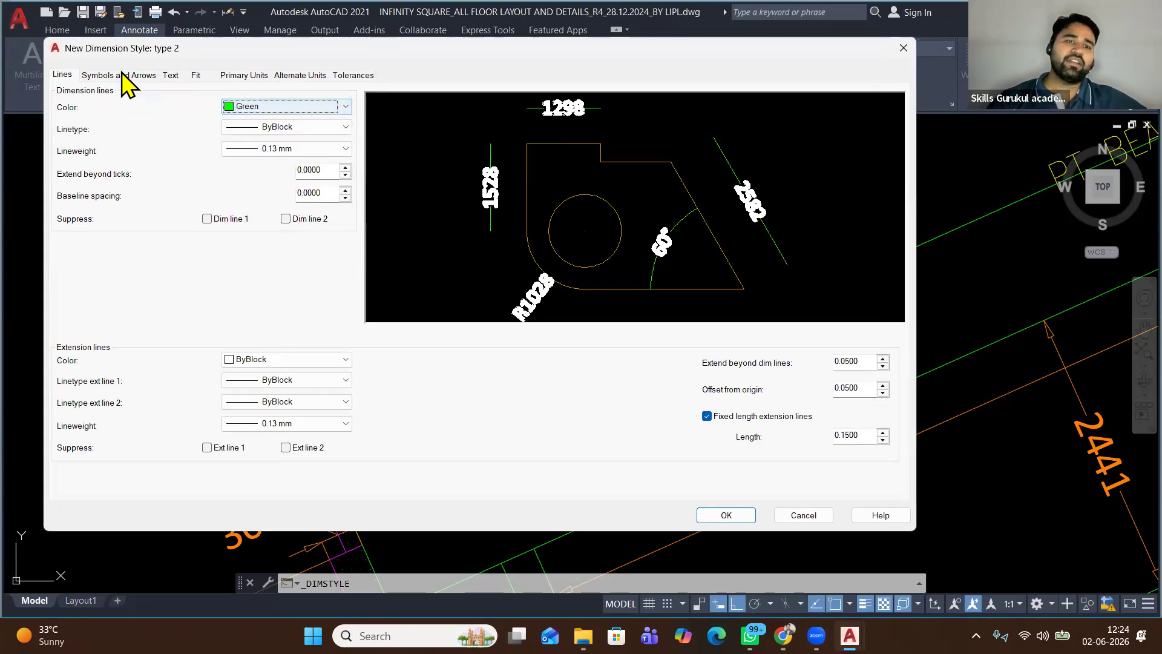
{"action": "left_click", "coordinate": [121, 75]}
{"action": "left_click", "coordinate": [242, 120]}
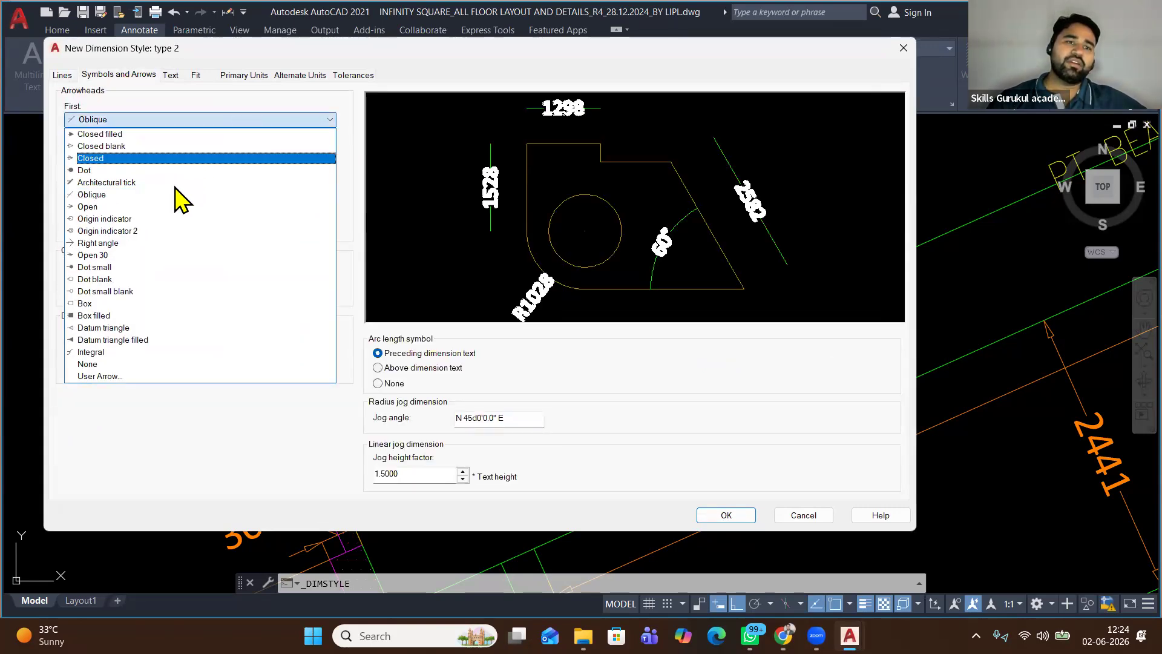
{"action": "left_click", "coordinate": [173, 304]}
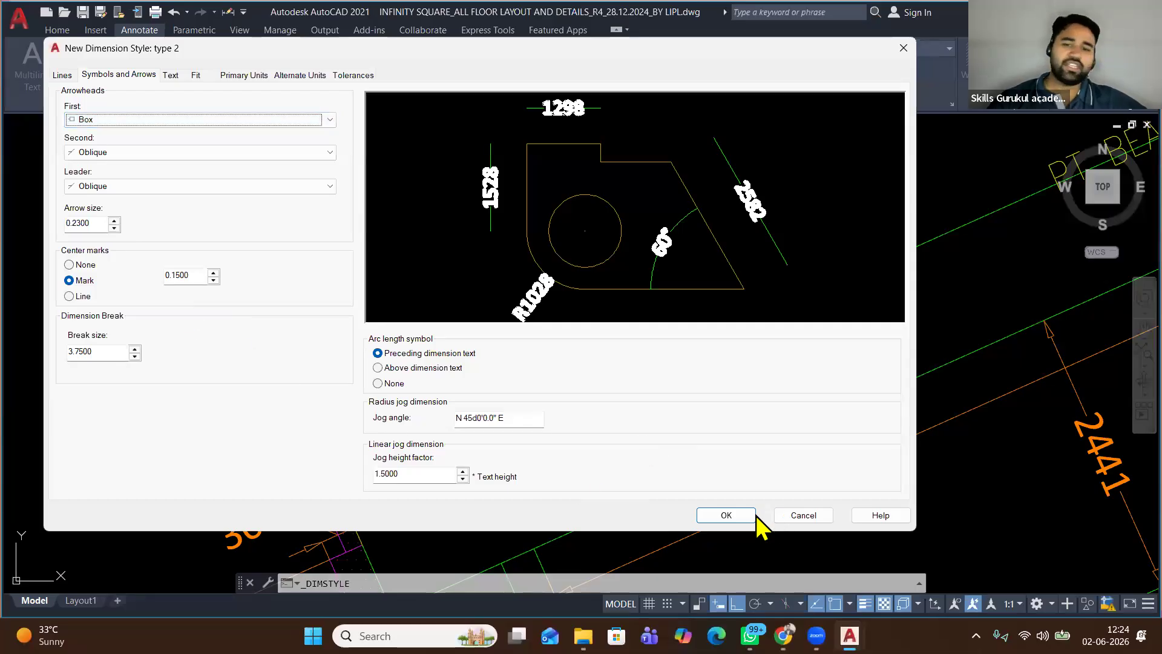
{"action": "left_click", "coordinate": [734, 515]}
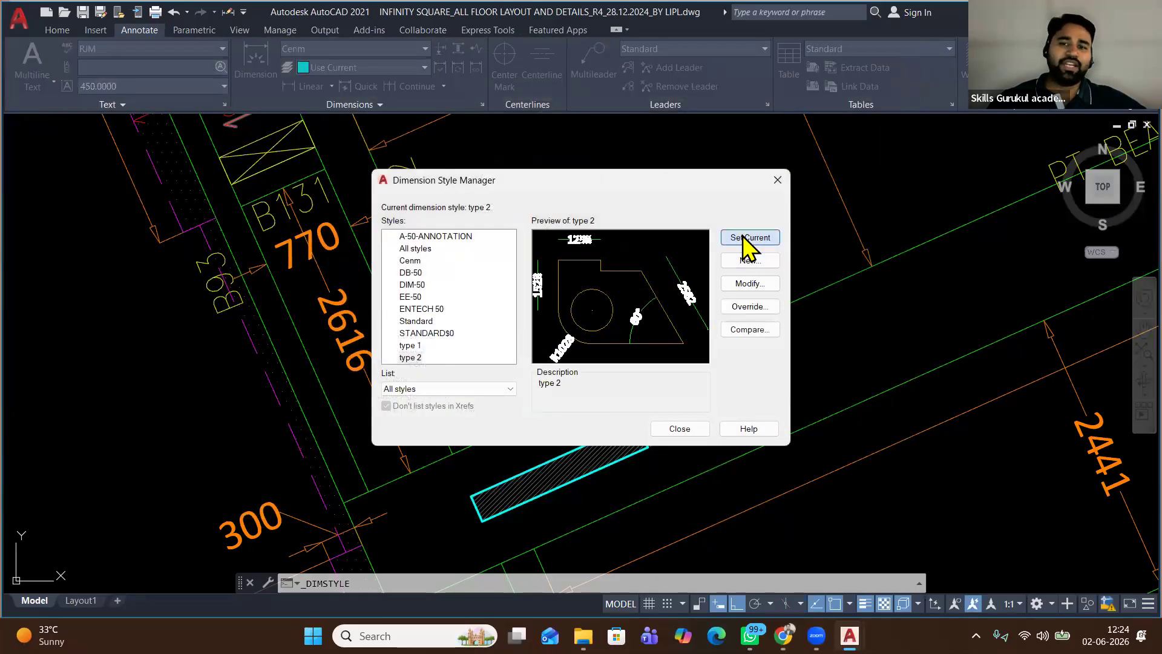
{"action": "left_click", "coordinate": [680, 428]}
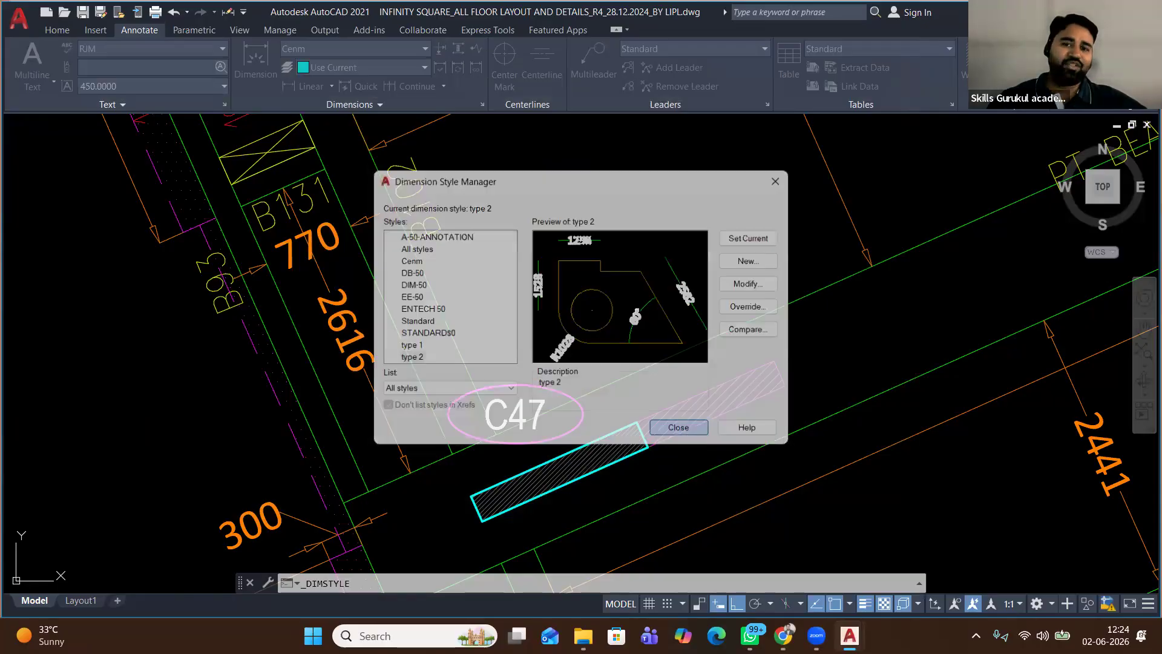
Make type 1 the current dimension style and place a 3320 linear dimension beside the plan
{"action": "scroll", "coordinate": [553, 314], "scroll_direction": "down", "scroll_amount": 6}
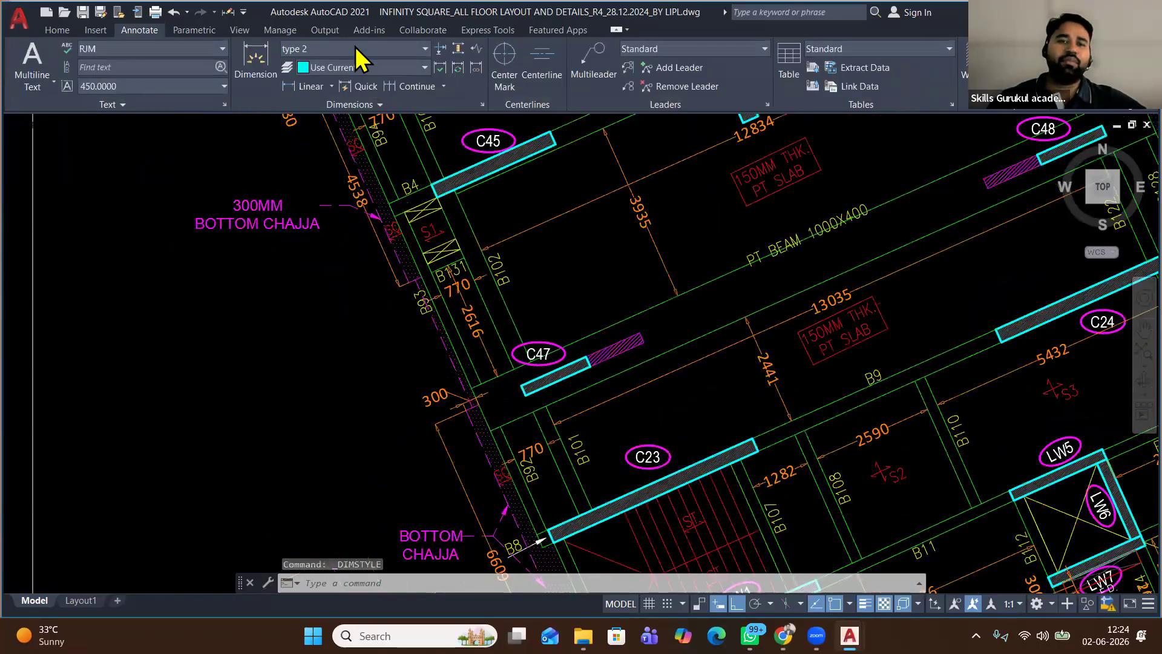
{"action": "left_click", "coordinate": [357, 51]}
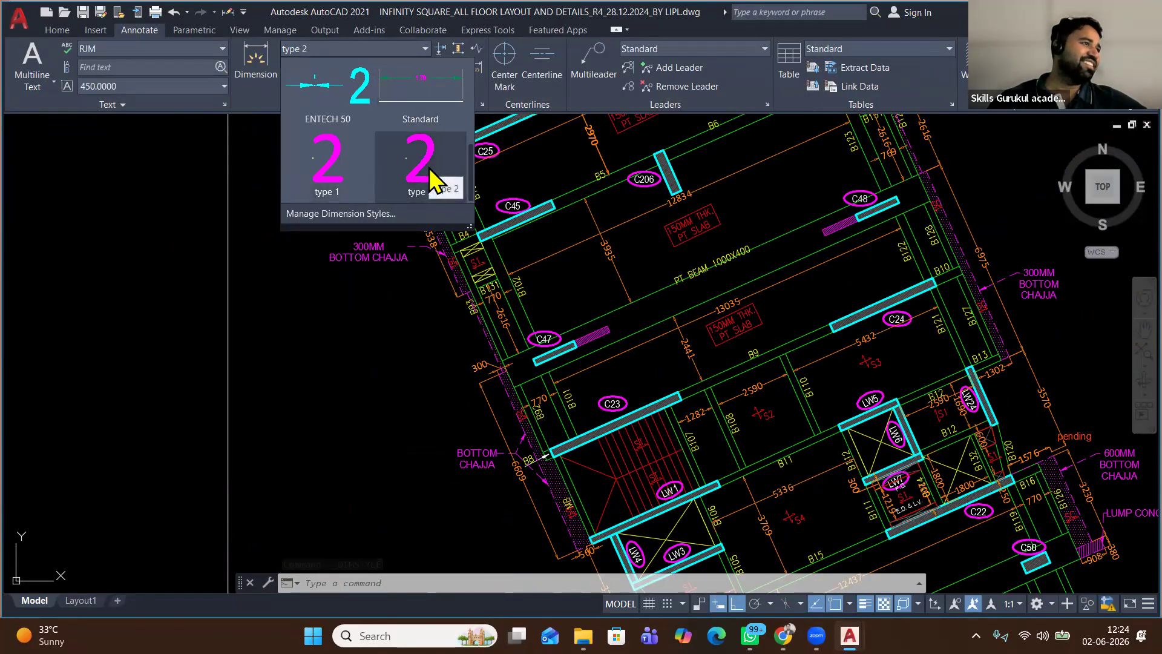
{"action": "scroll", "coordinate": [431, 179], "scroll_direction": "up", "scroll_amount": 4}
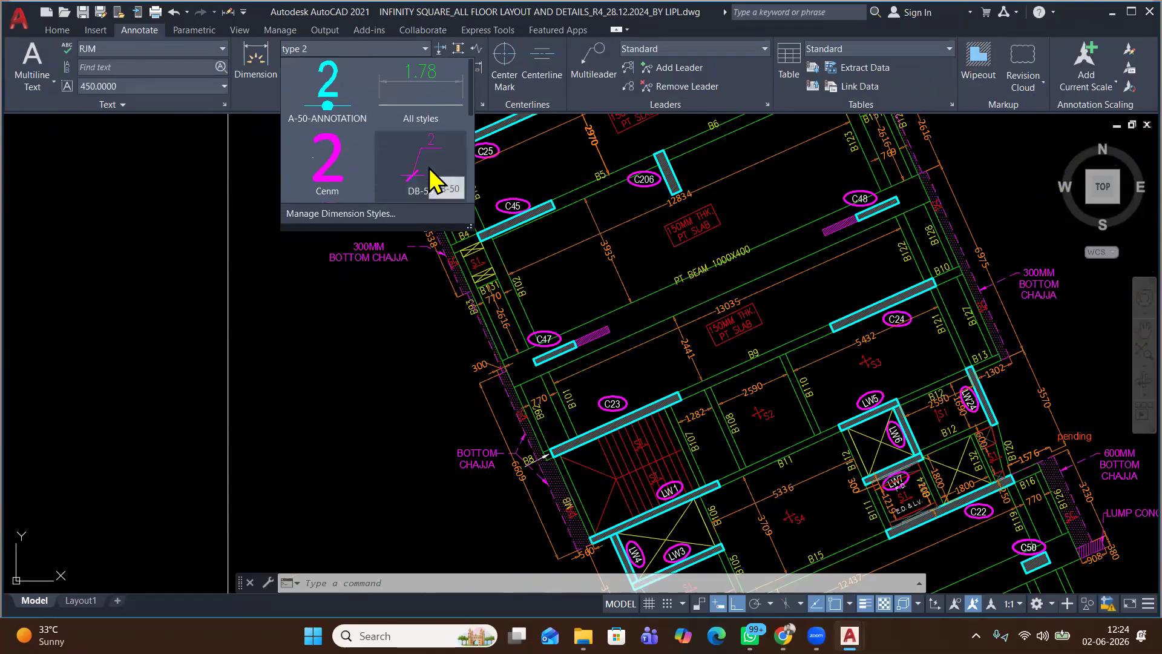
{"action": "scroll", "coordinate": [430, 177], "scroll_direction": "down", "scroll_amount": 4}
{"action": "left_click", "coordinate": [332, 178]}
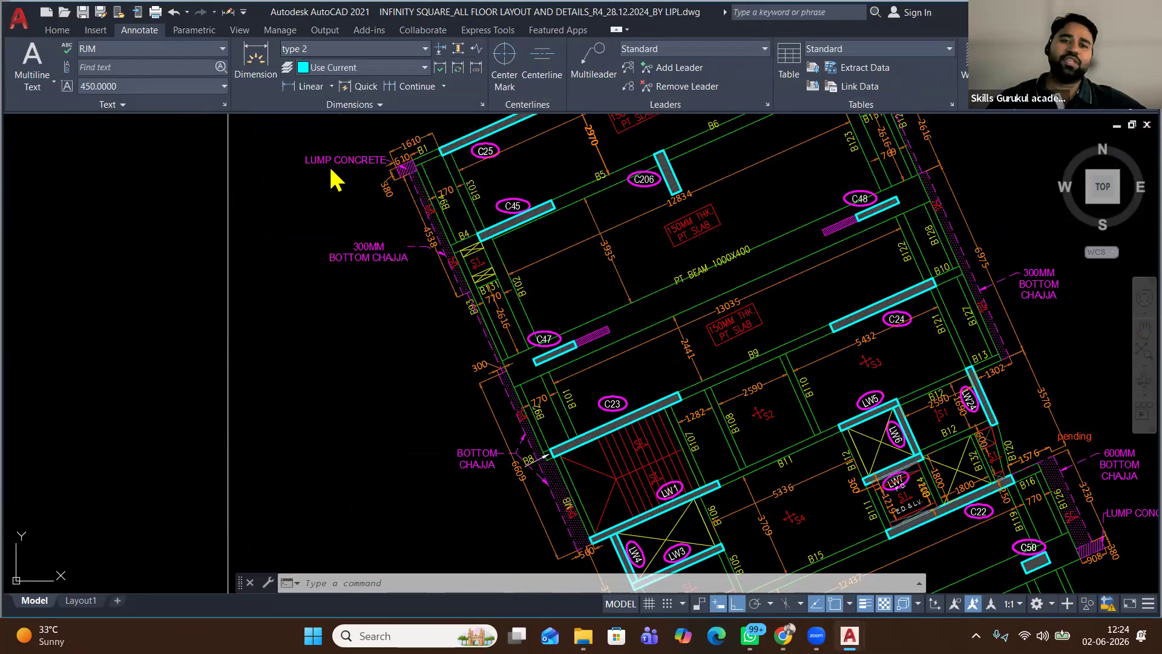
{"action": "left_click", "coordinate": [310, 88]}
{"action": "middle_click_drag", "start_coordinate": [174, 222], "coordinate": [418, 256]}
{"action": "left_click", "coordinate": [339, 256]}
{"action": "left_click", "coordinate": [243, 256]}
{"action": "left_click", "coordinate": [242, 219]}
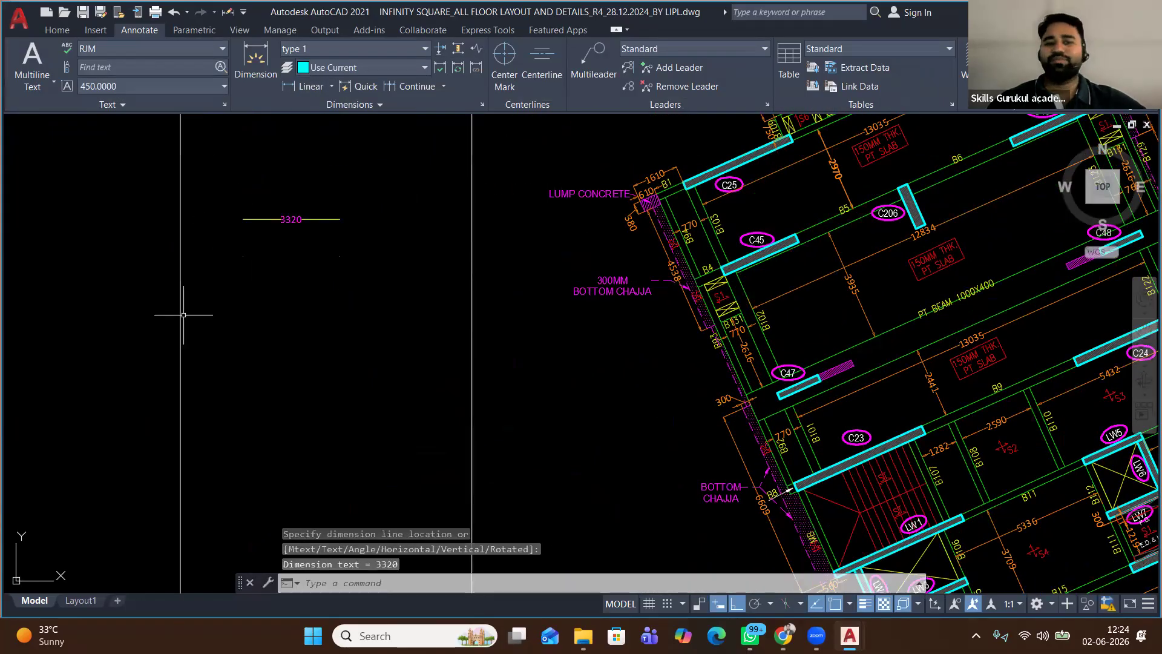
Switch to the DB-50 dimension style and place a second linear dimension of 2994
{"action": "scroll", "coordinate": [319, 236], "scroll_direction": "up", "scroll_amount": 6}
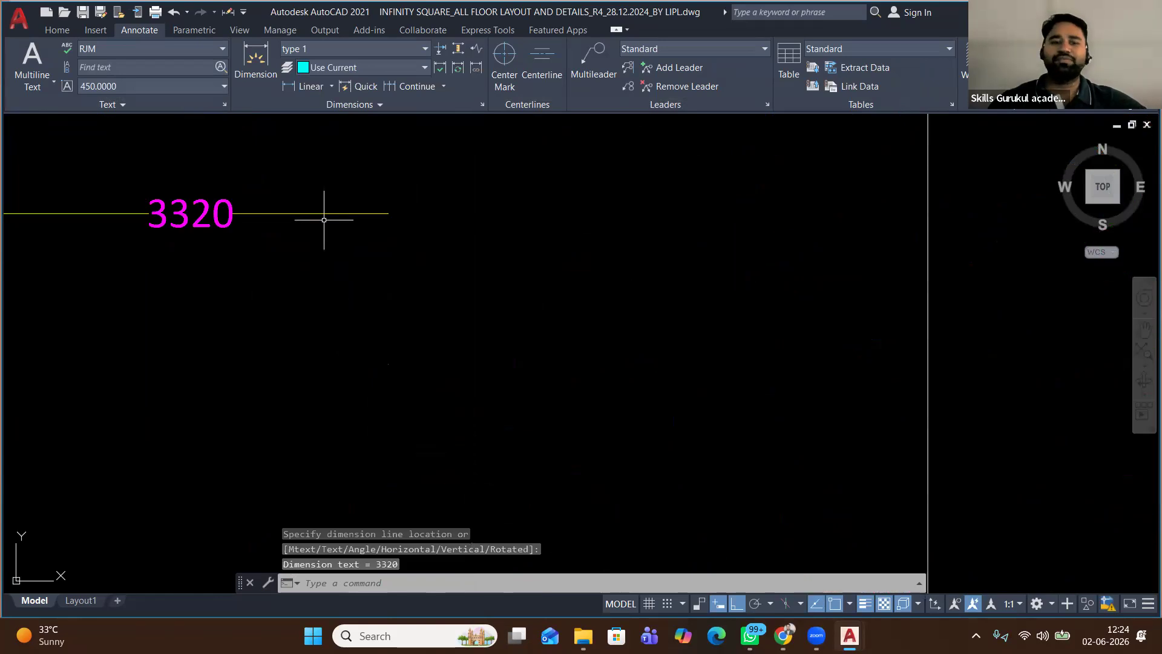
{"action": "scroll", "coordinate": [323, 219], "scroll_direction": "down", "scroll_amount": 3}
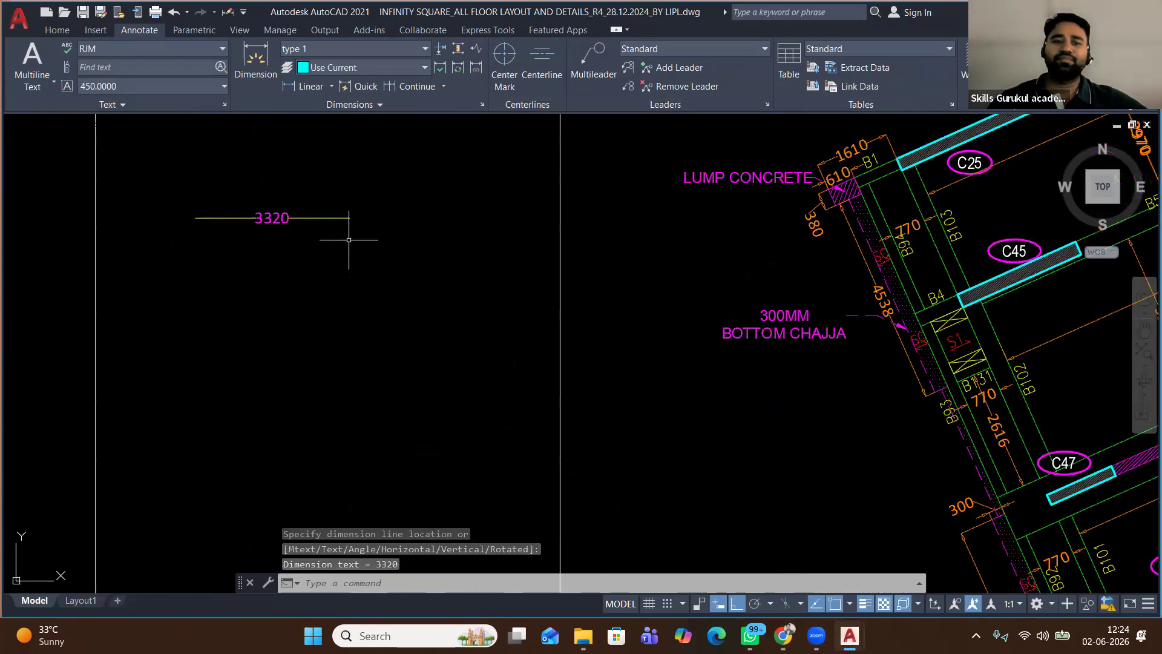
{"action": "left_click", "coordinate": [388, 49]}
{"action": "scroll", "coordinate": [363, 121], "scroll_direction": "down", "scroll_amount": 3}
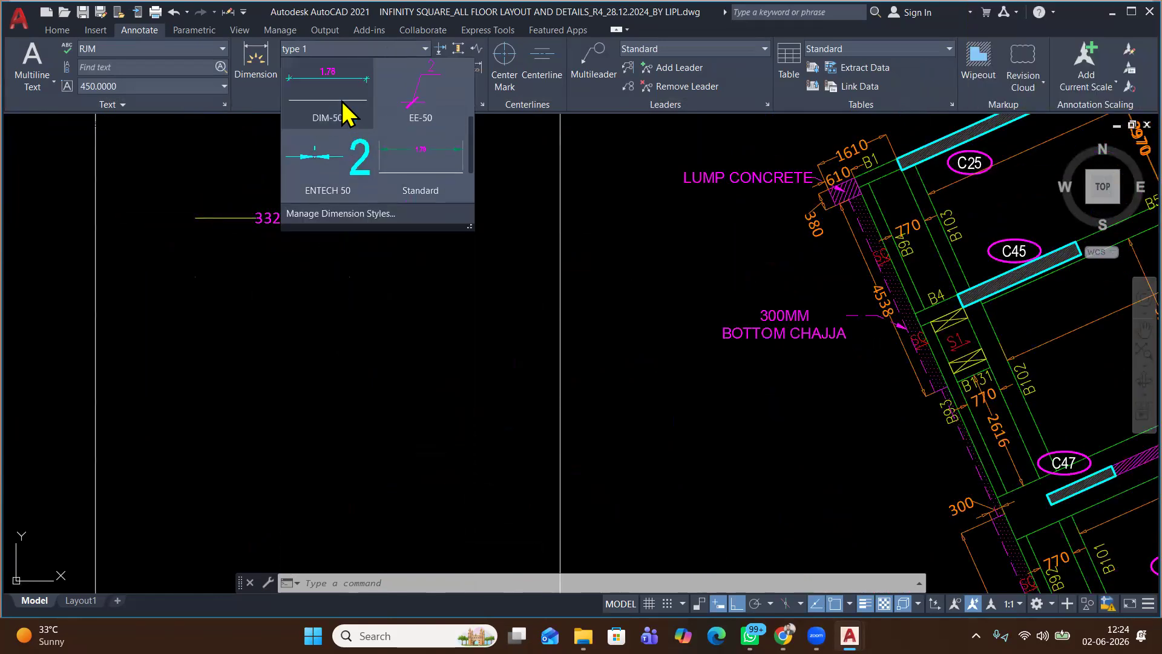
{"action": "left_click", "coordinate": [415, 108]}
{"action": "left_click", "coordinate": [306, 86]}
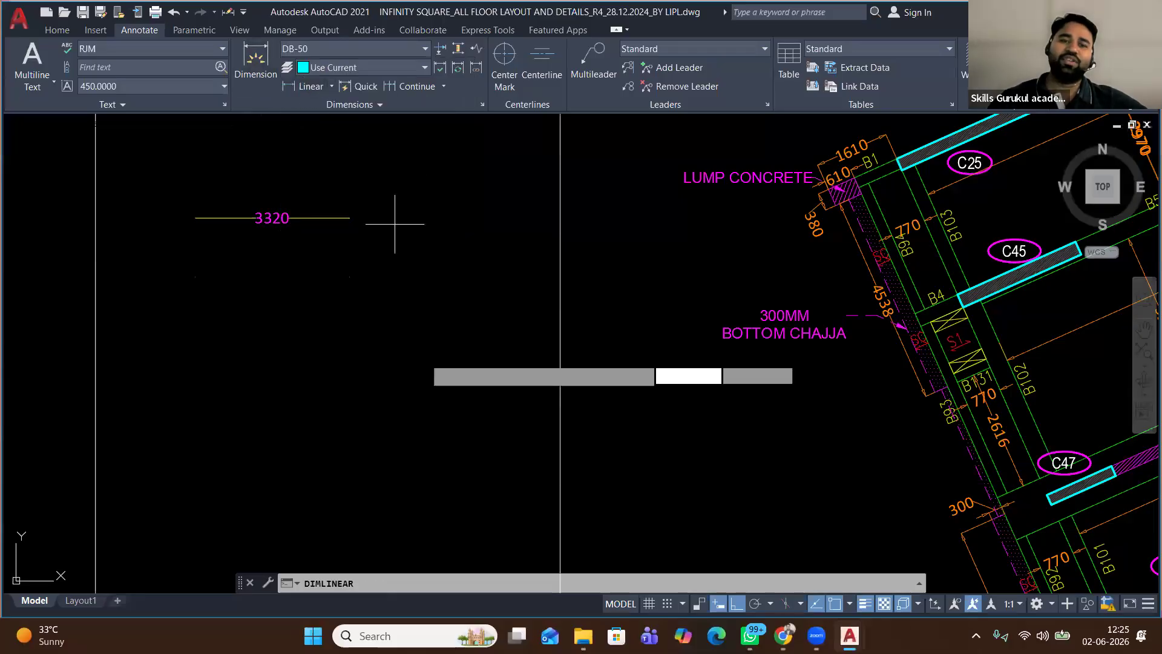
{"action": "left_click", "coordinate": [341, 392]}
{"action": "left_click", "coordinate": [481, 393]}
{"action": "left_click", "coordinate": [364, 423]}
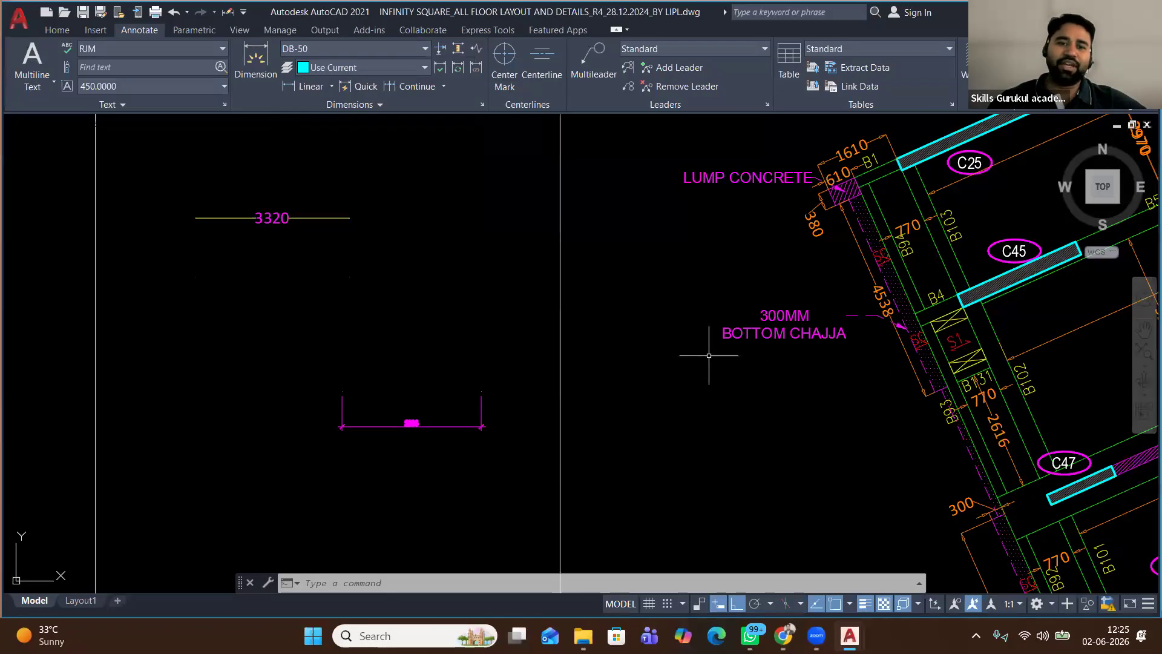
{"action": "scroll", "coordinate": [391, 269], "scroll_direction": "down", "scroll_amount": 4}
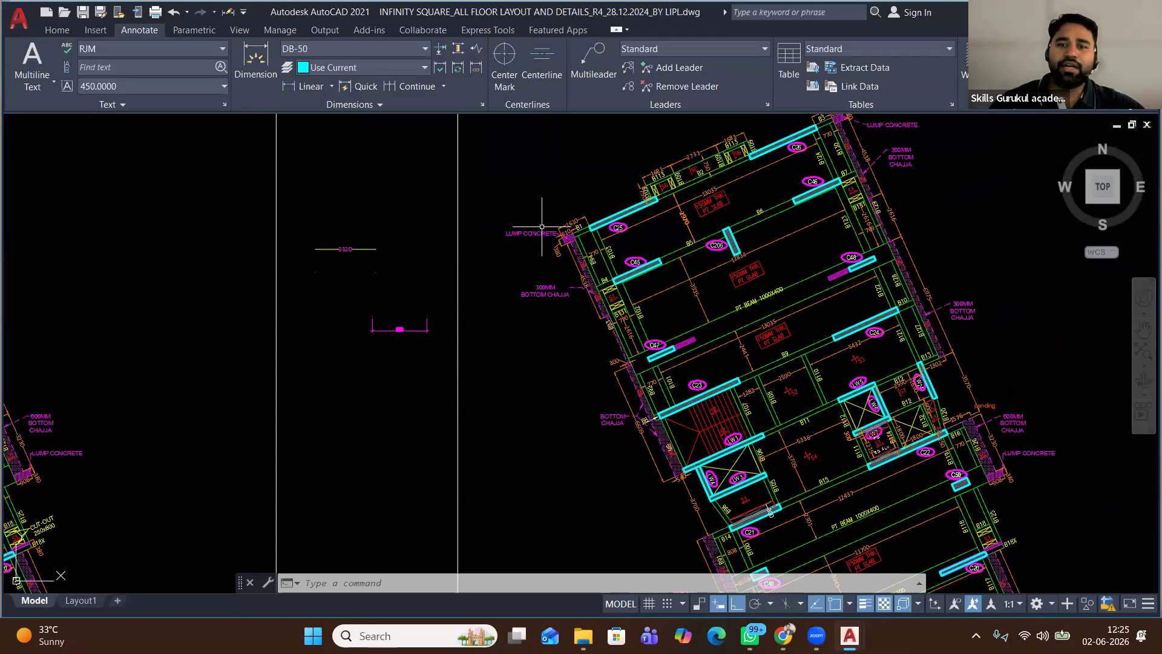
Zoom and pan across the other floor layout sheets, then return to File Explorer's dwg search results
{"action": "scroll", "coordinate": [571, 272], "scroll_direction": "down", "scroll_amount": 3}
{"action": "middle_click_drag", "start_coordinate": [654, 458], "coordinate": [576, 334]}
{"action": "scroll", "coordinate": [577, 334], "scroll_direction": "down", "scroll_amount": 4}
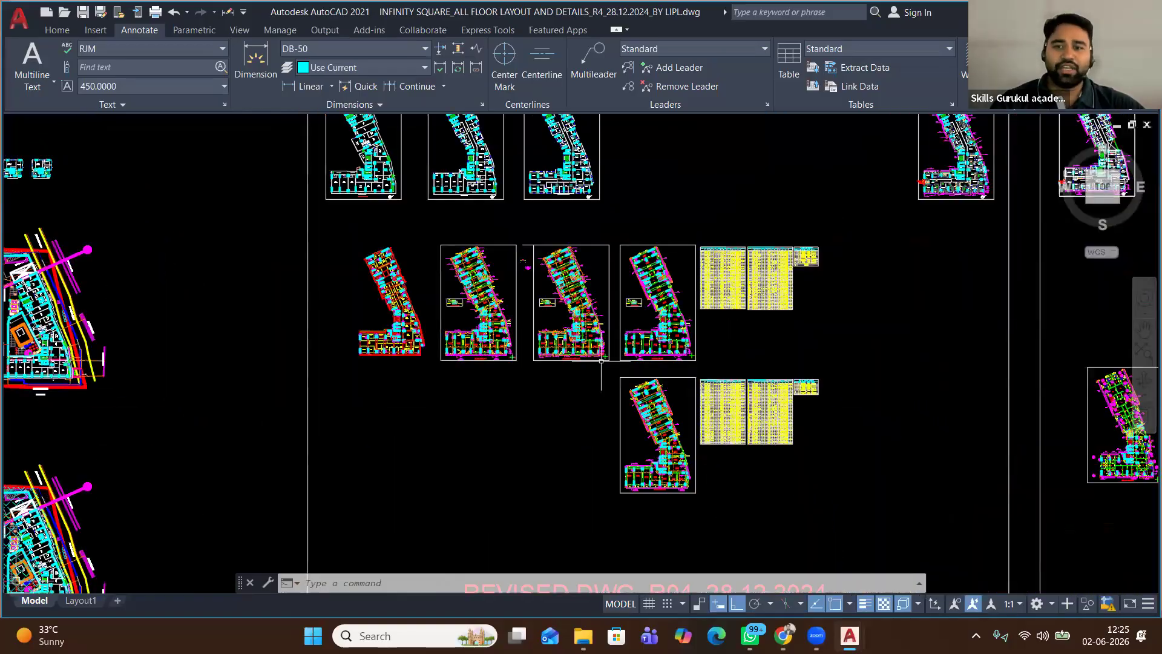
{"action": "scroll", "coordinate": [601, 362], "scroll_direction": "down", "scroll_amount": 5}
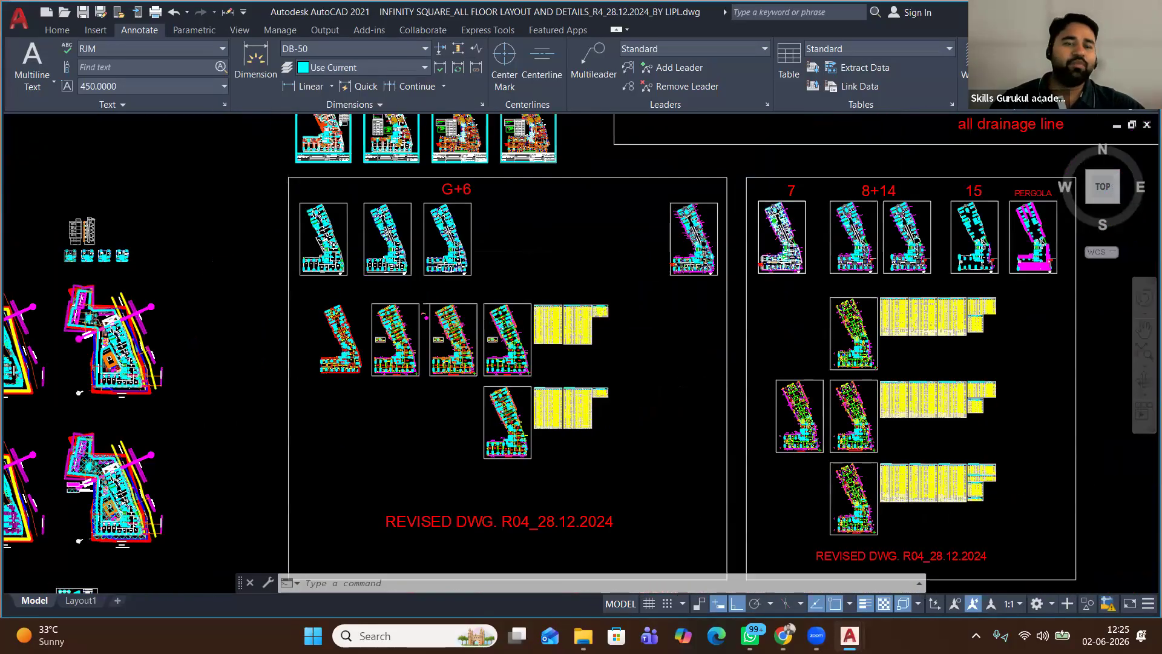
{"action": "scroll", "coordinate": [564, 392], "scroll_direction": "down", "scroll_amount": 3}
{"action": "scroll", "coordinate": [542, 443], "scroll_direction": "up", "scroll_amount": 8}
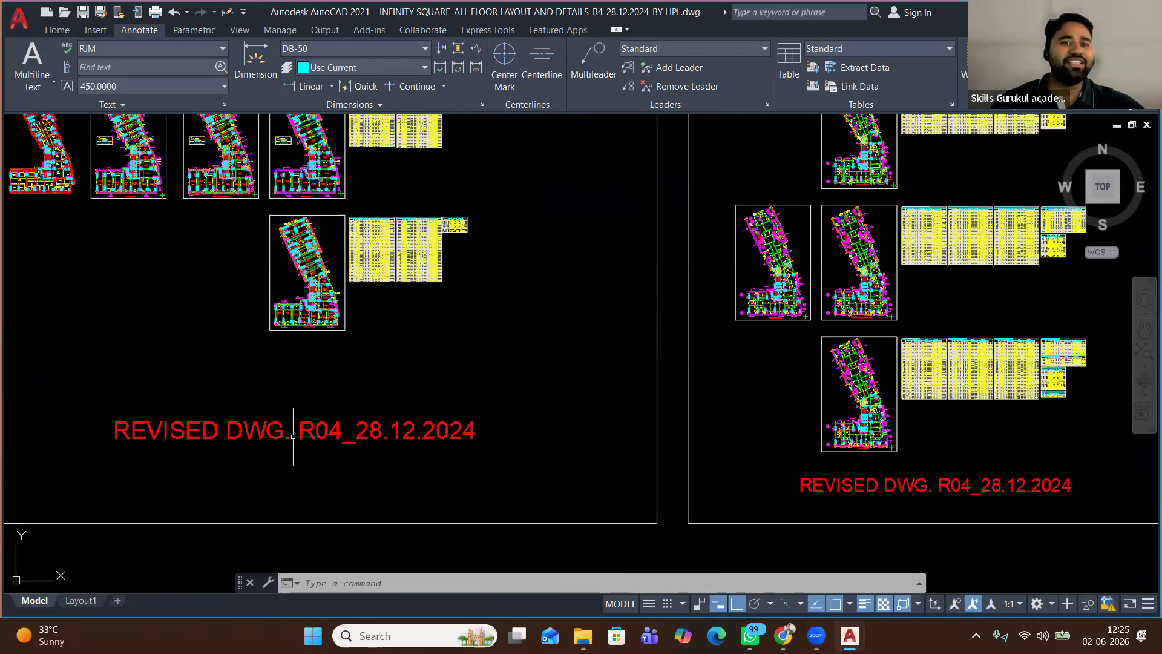
{"action": "scroll", "coordinate": [302, 233], "scroll_direction": "up", "scroll_amount": 4}
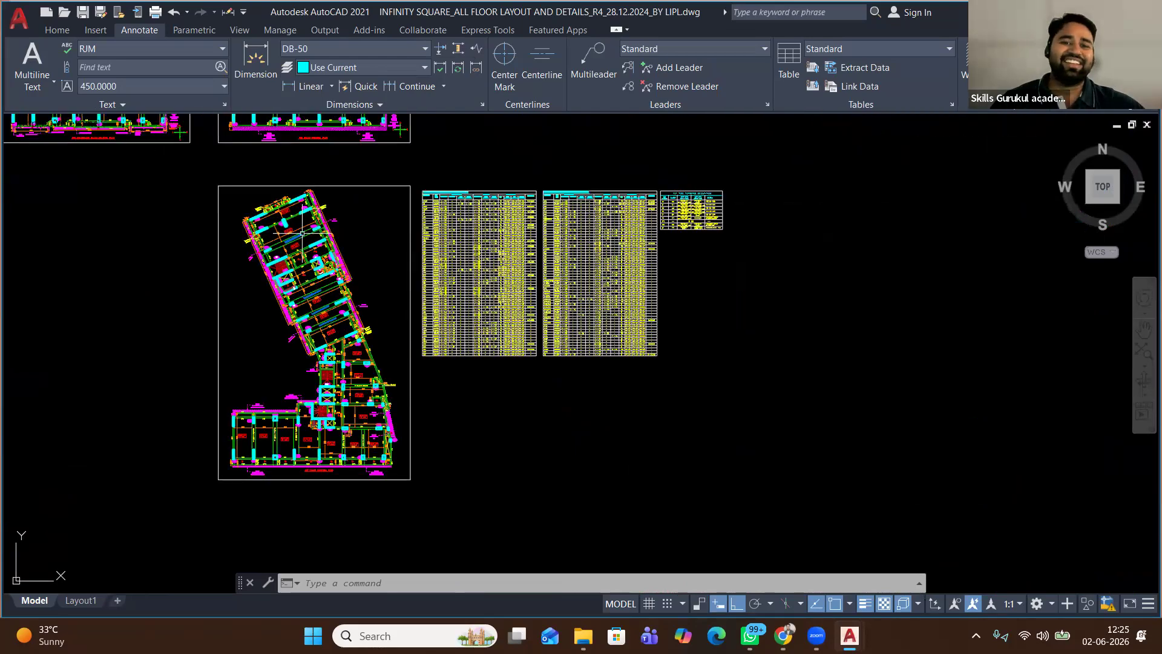
{"action": "scroll", "coordinate": [302, 233], "scroll_direction": "up", "scroll_amount": 2}
{"action": "scroll", "coordinate": [302, 232], "scroll_direction": "up", "scroll_amount": 1}
{"action": "scroll", "coordinate": [302, 232], "scroll_direction": "down", "scroll_amount": 1}
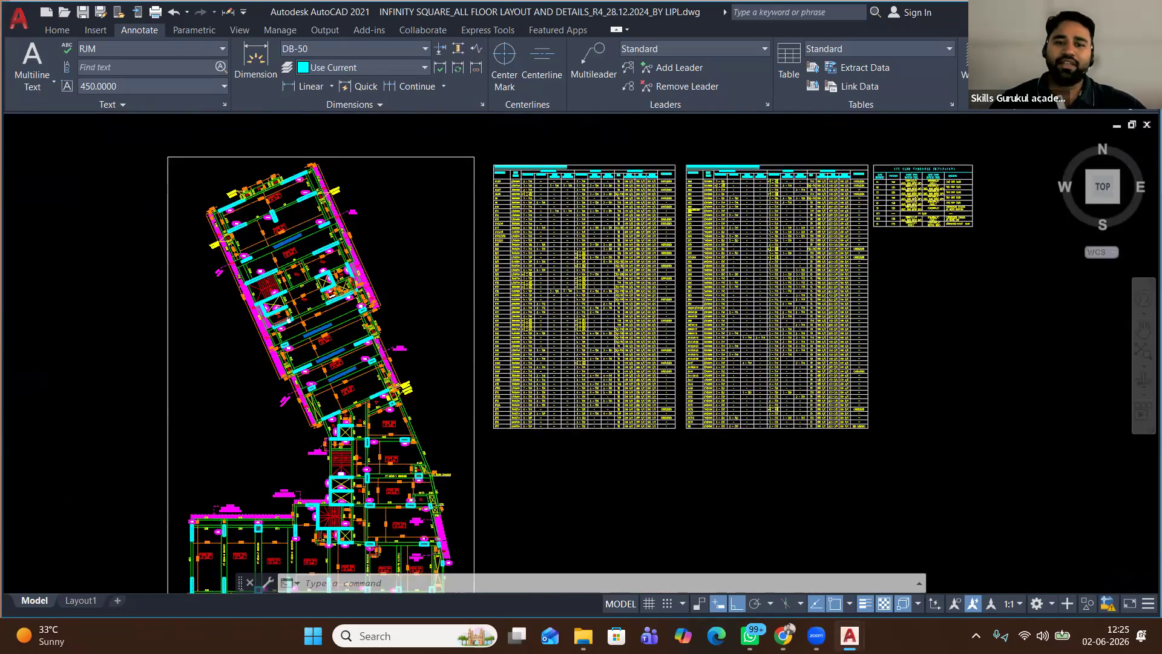
{"action": "scroll", "coordinate": [292, 229], "scroll_direction": "down", "scroll_amount": 10}
{"action": "left_click", "coordinate": [583, 635]}
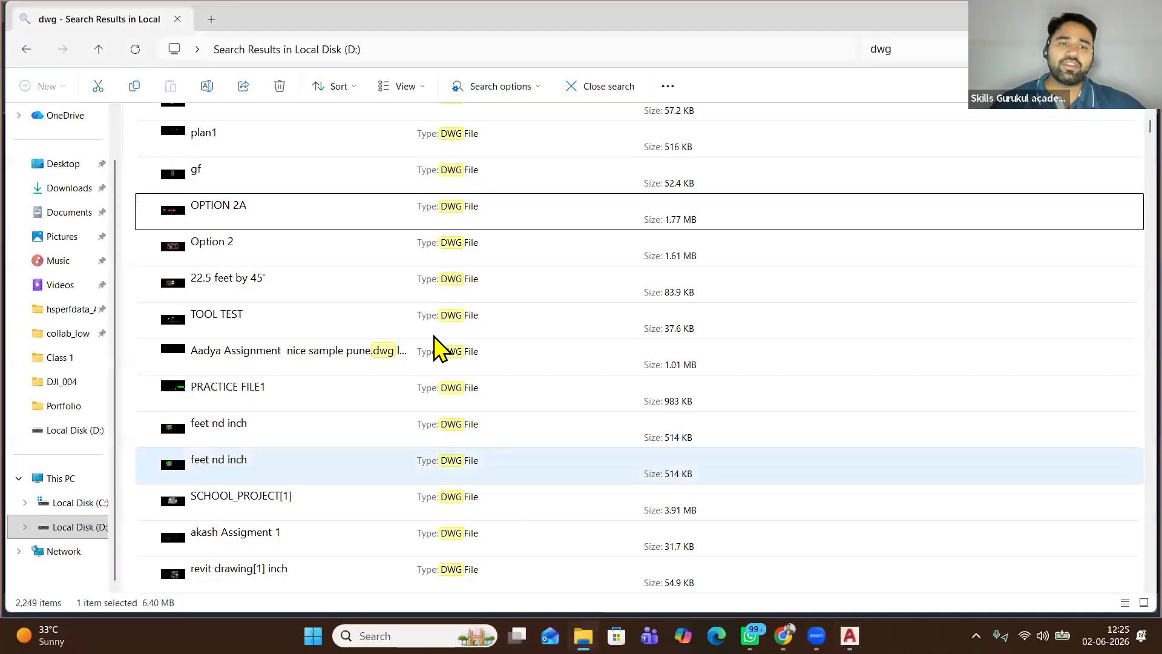
Scroll through the dwg search results to find the INFINITY SQUARE drawing
{"action": "scroll", "coordinate": [441, 347], "scroll_direction": "up", "scroll_amount": 10}
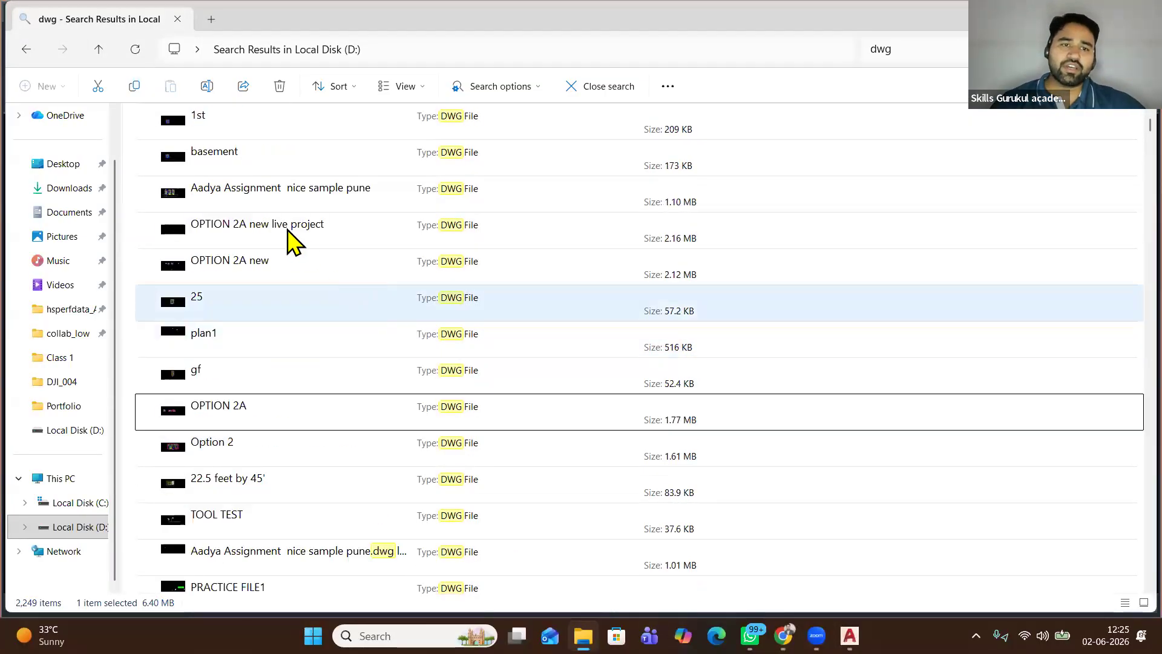
{"action": "scroll", "coordinate": [297, 357], "scroll_direction": "up", "scroll_amount": 4}
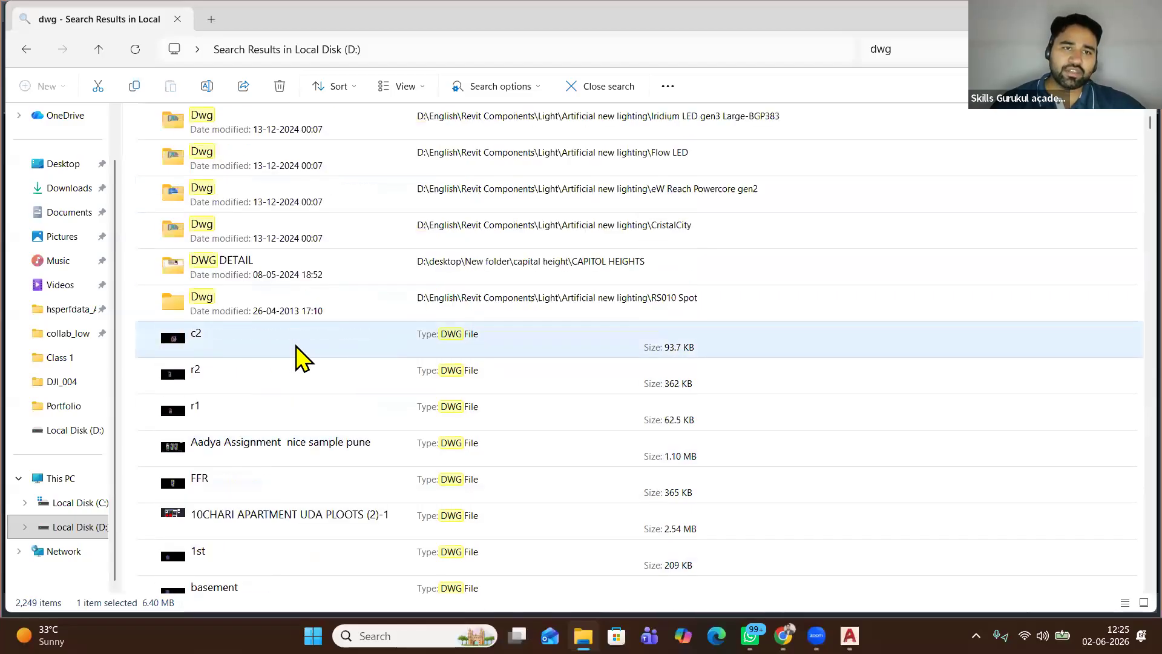
{"action": "scroll", "coordinate": [296, 357], "scroll_direction": "down", "scroll_amount": 7}
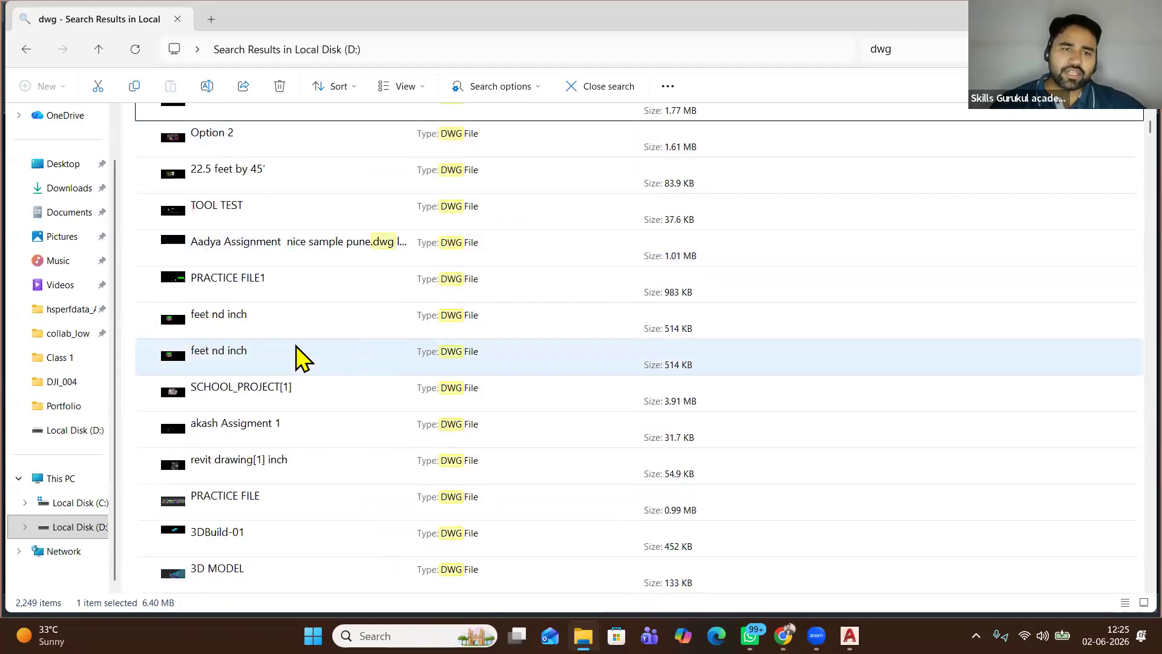
{"action": "scroll", "coordinate": [297, 357], "scroll_direction": "down", "scroll_amount": 8}
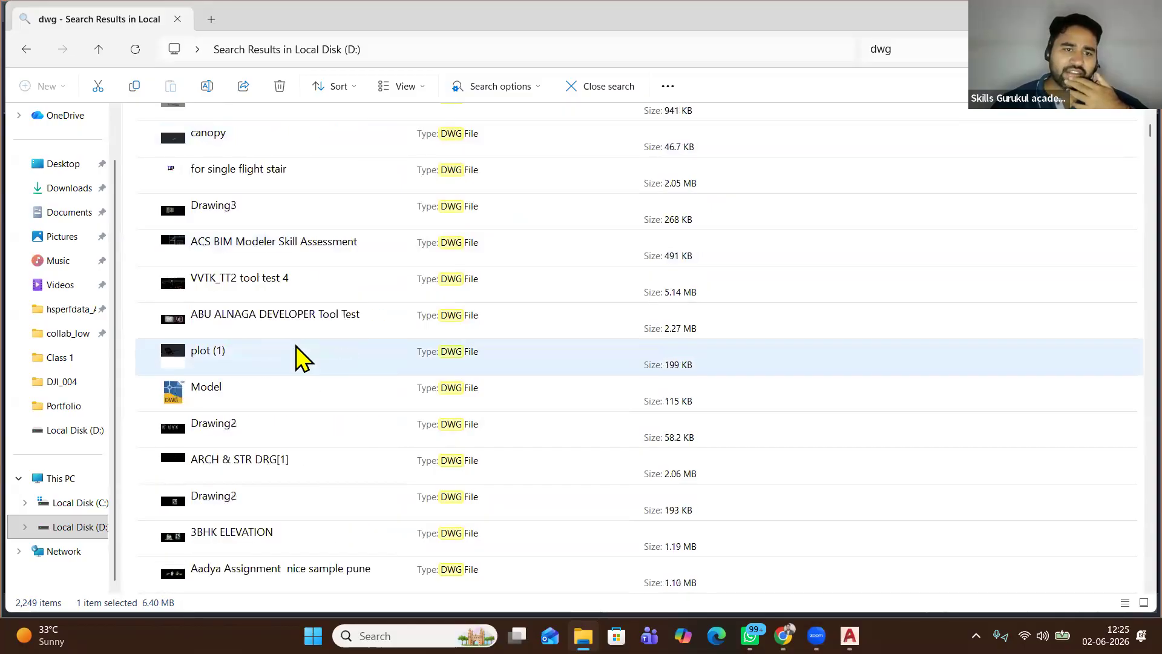
{"action": "scroll", "coordinate": [297, 357], "scroll_direction": "down", "scroll_amount": 6}
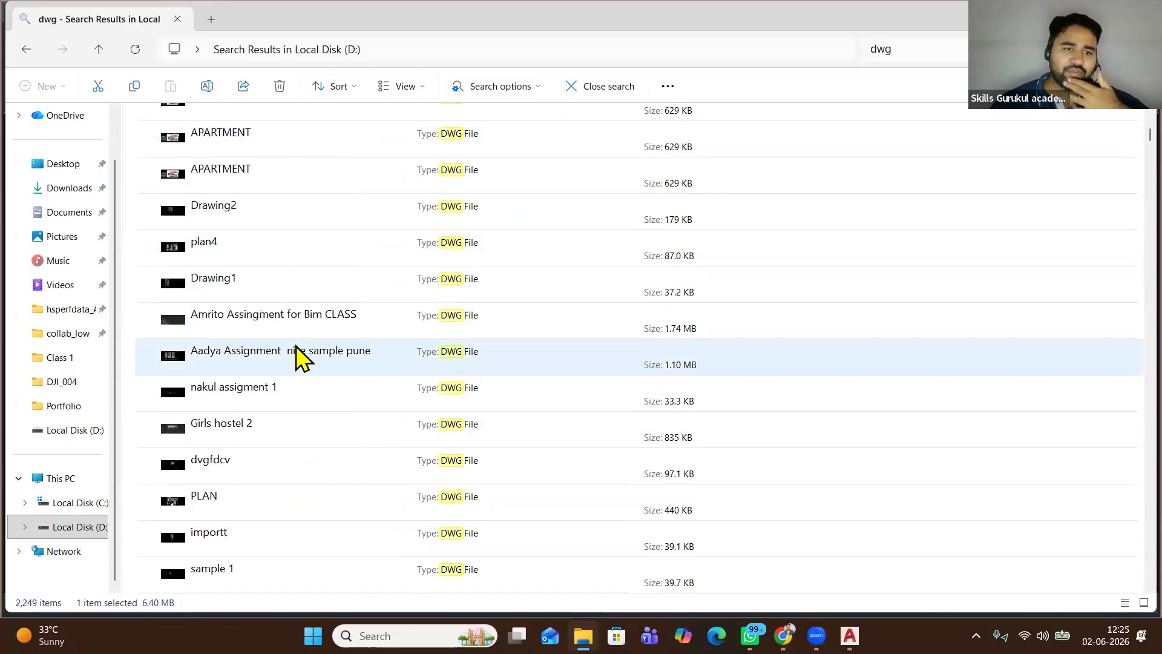
{"action": "scroll", "coordinate": [299, 359], "scroll_direction": "down", "scroll_amount": 3}
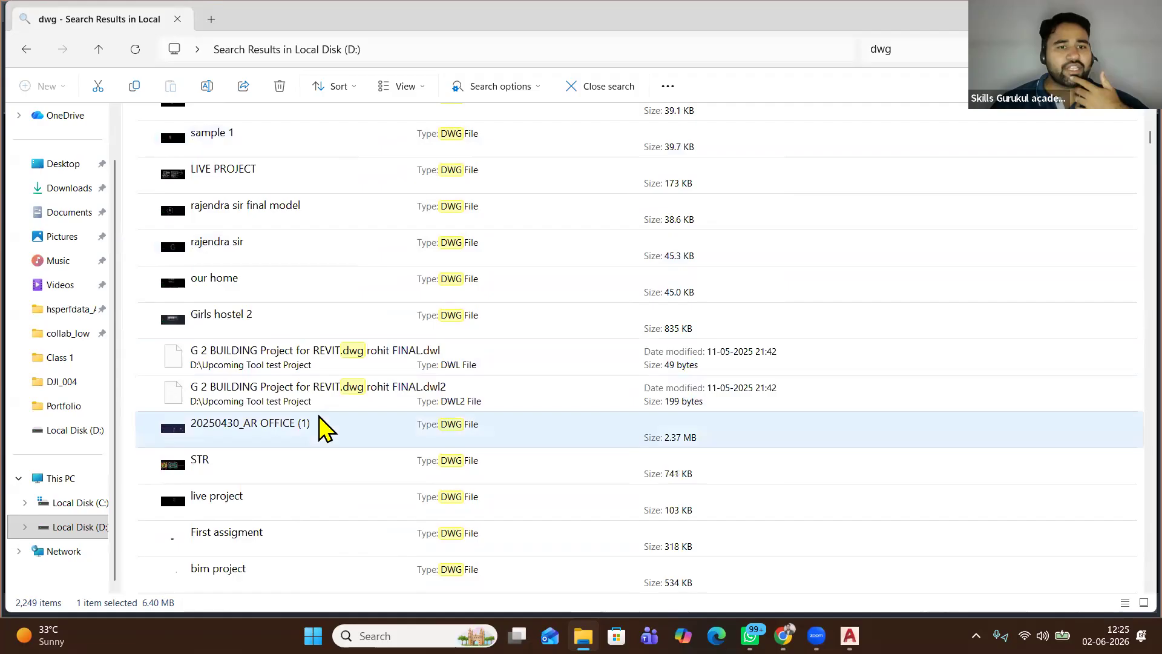
{"action": "scroll", "coordinate": [325, 428], "scroll_direction": "down", "scroll_amount": 2}
{"action": "scroll", "coordinate": [325, 429], "scroll_direction": "down", "scroll_amount": 3}
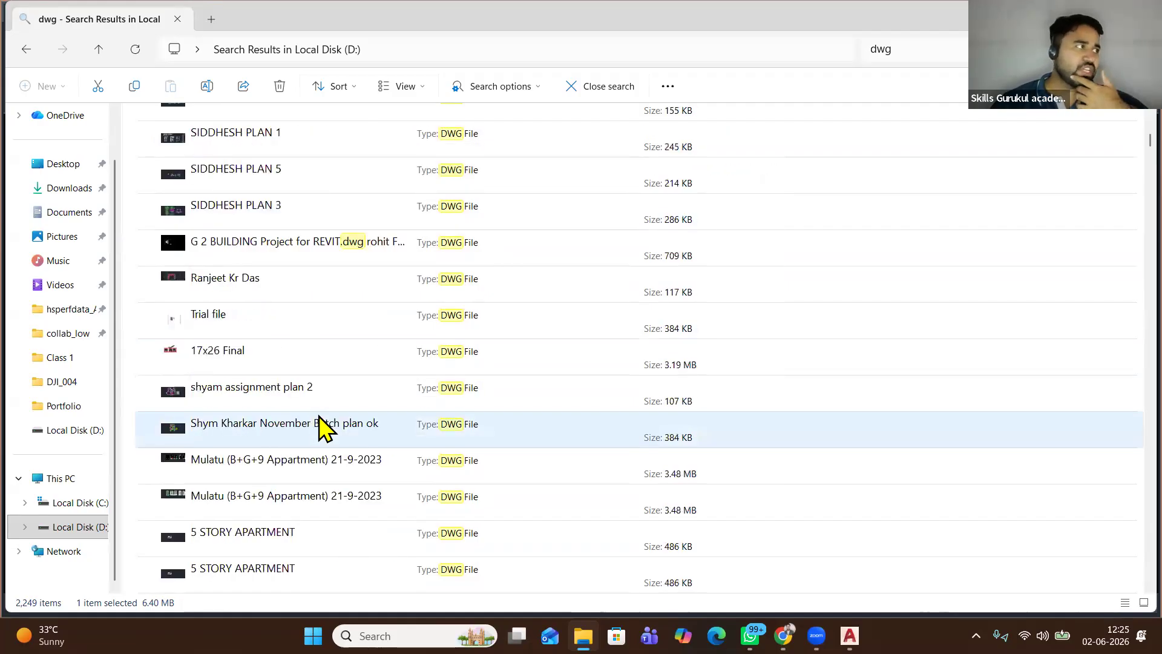
{"action": "scroll", "coordinate": [325, 429], "scroll_direction": "down", "scroll_amount": 3}
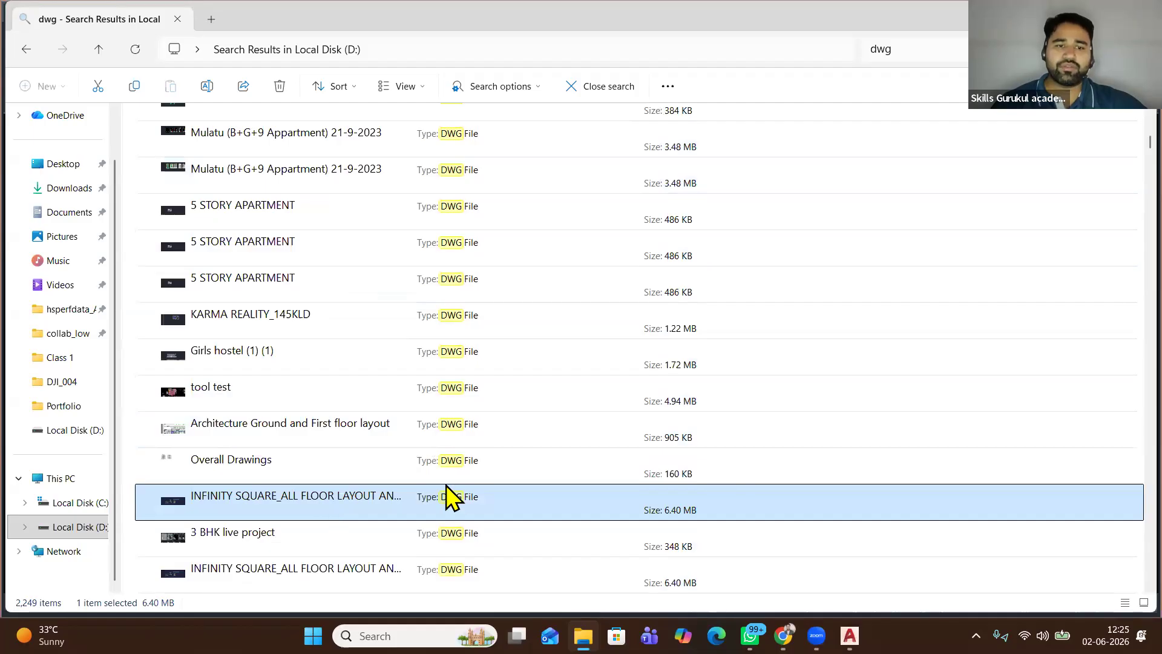
Open the INFINITY SQUARE file's location, Upcoming Tool test Project, and switch to Large thumbnails view
{"action": "right_click", "coordinate": [446, 486]}
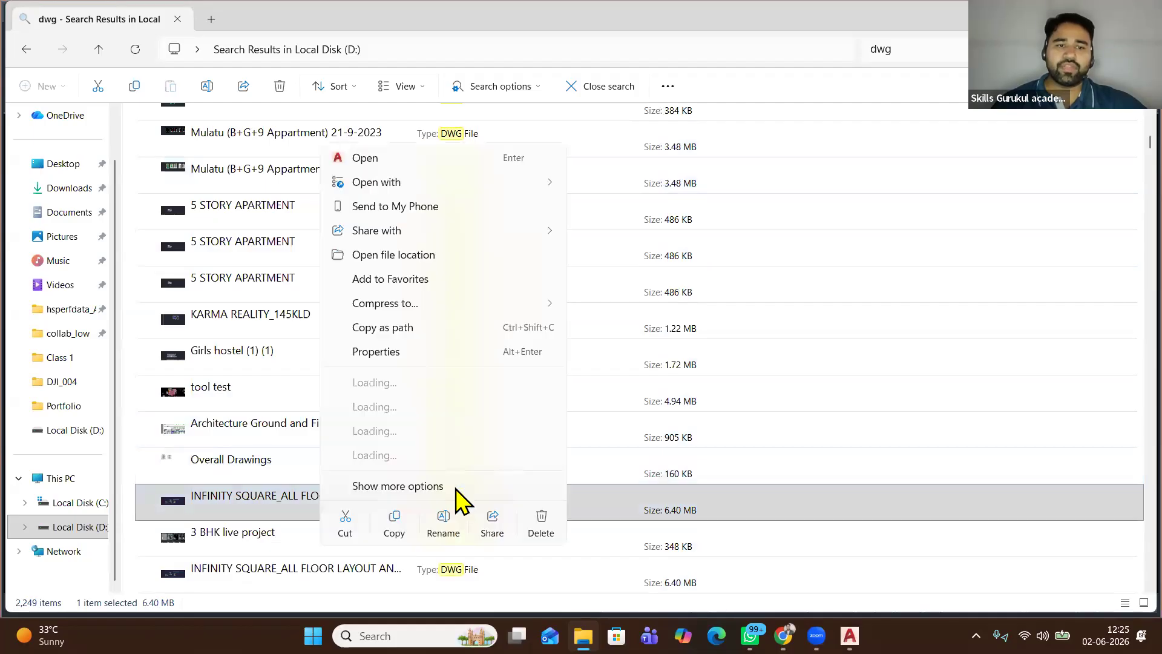
{"action": "left_click", "coordinate": [415, 486]}
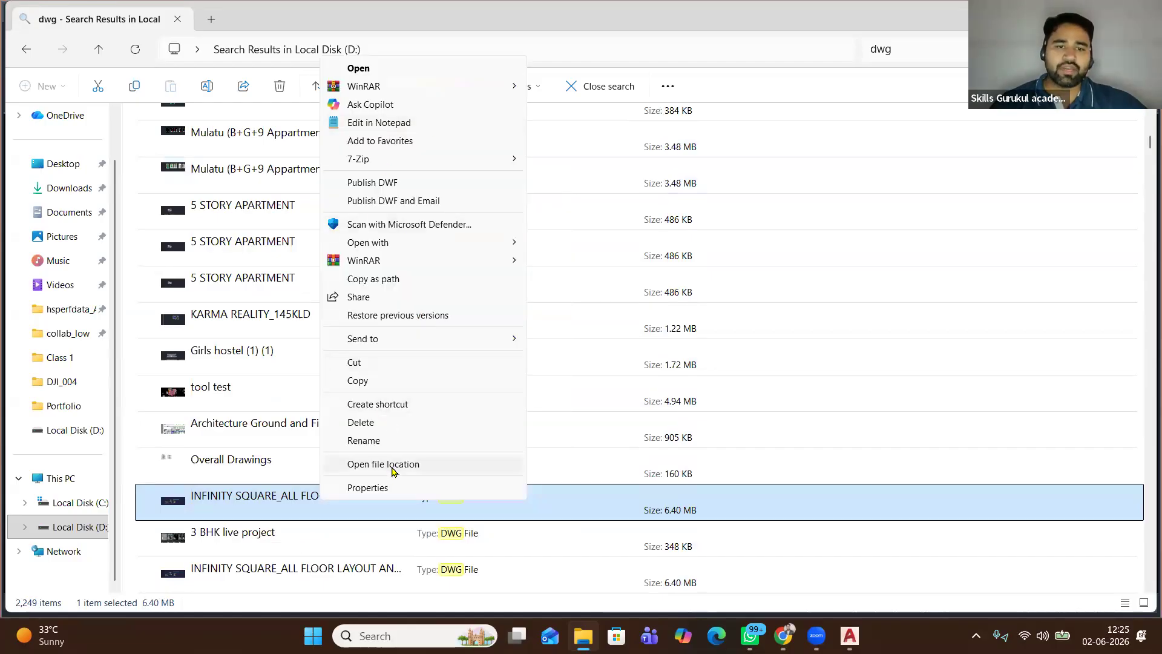
{"action": "left_click", "coordinate": [391, 465]}
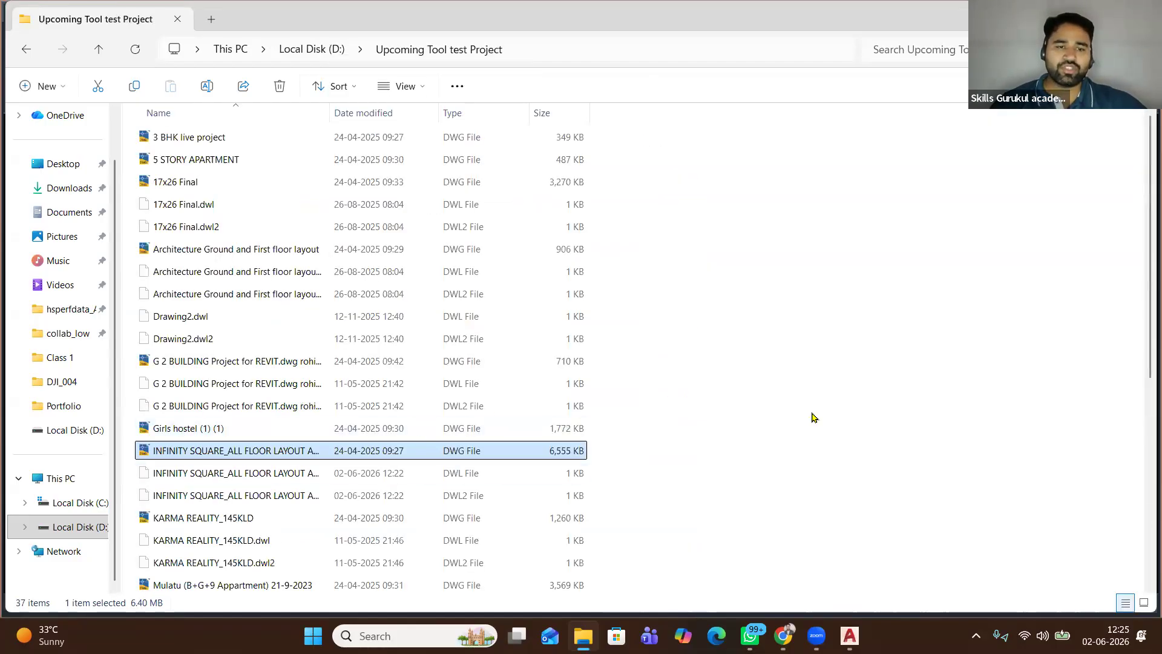
{"action": "scroll", "coordinate": [813, 417], "scroll_direction": "down", "scroll_amount": 4}
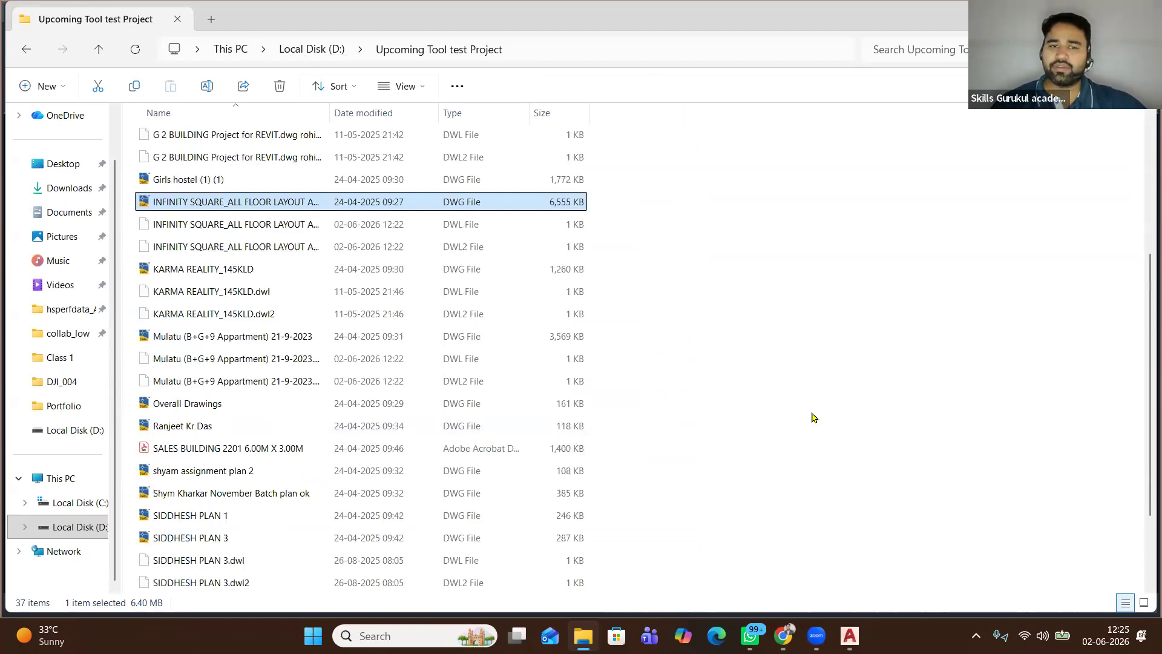
{"action": "left_click", "coordinate": [1143, 602]}
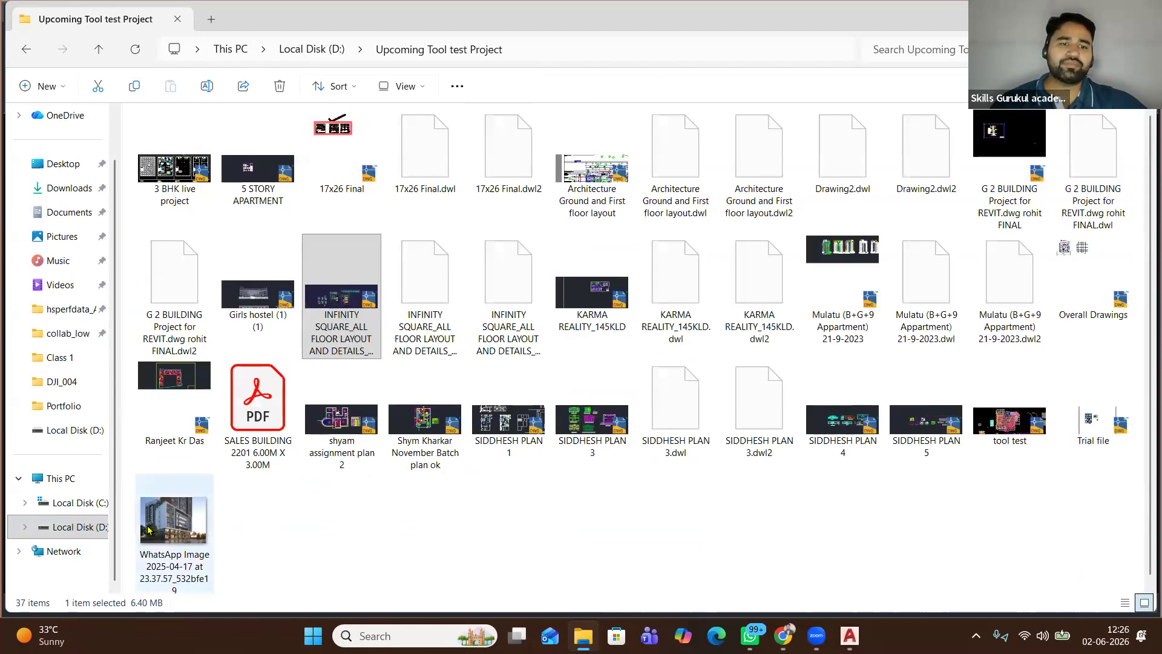
View the WhatsApp building render image, then close the Photos preview
{"action": "left_click", "coordinate": [148, 531]}
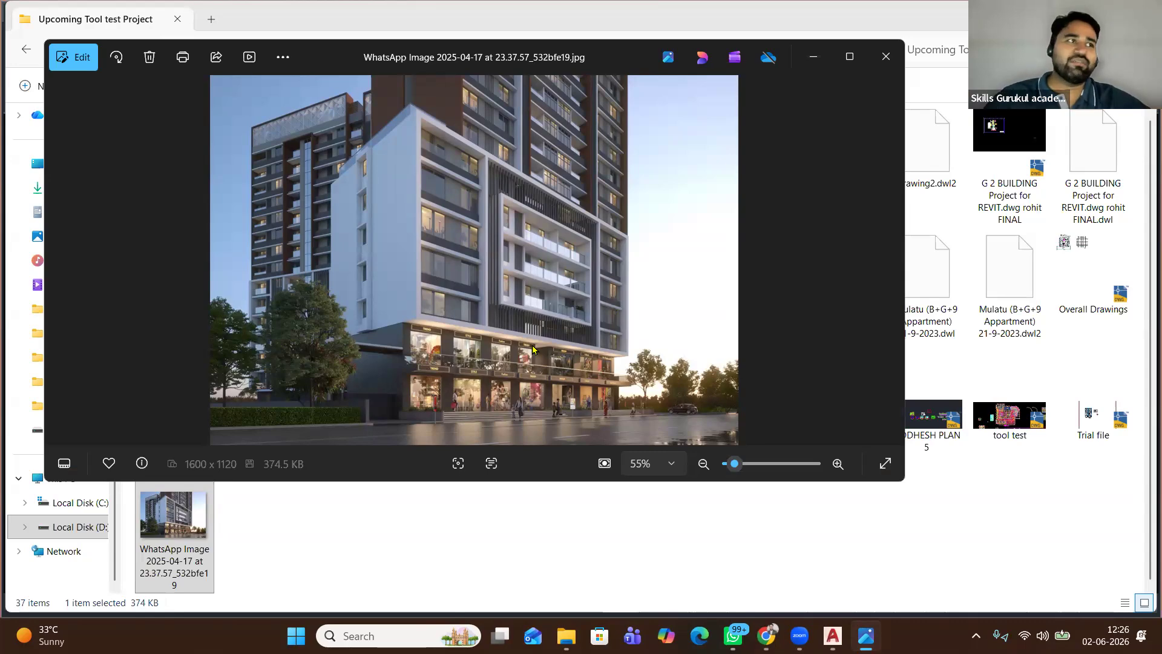
{"action": "left_click", "coordinate": [884, 58]}
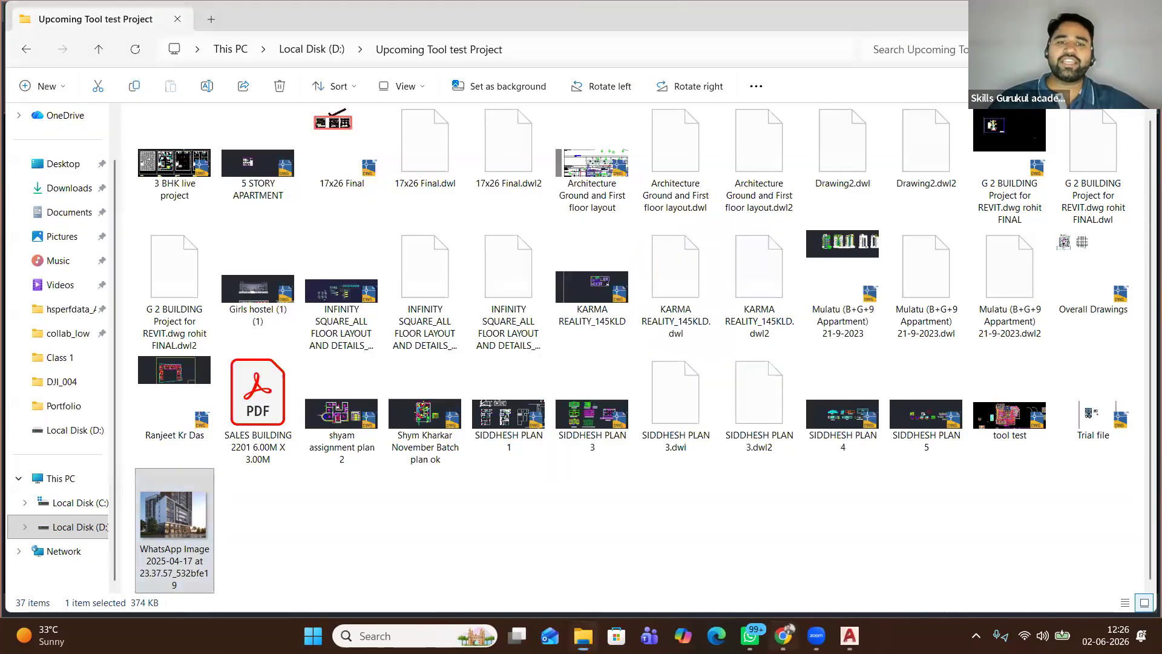
Search Google Images for '41 city hub' and preview the first Krisala Developers image
{"action": "key", "text": "alt+Tab"}
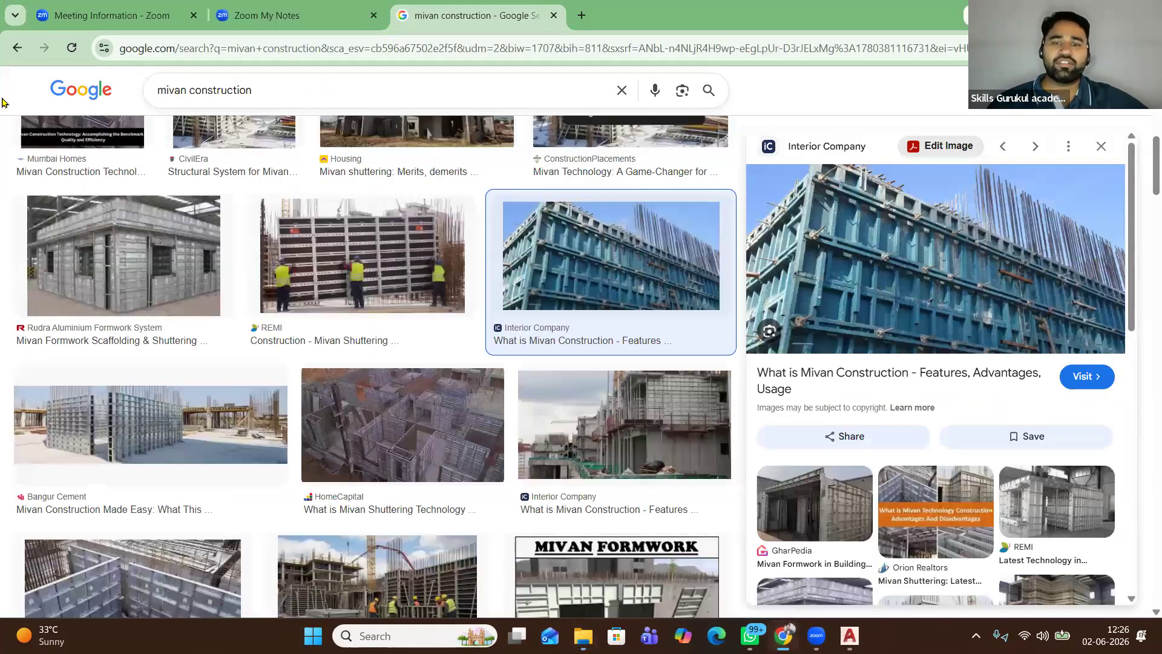
{"action": "key", "text": "slash"}
{"action": "type", "text": "41 city"}
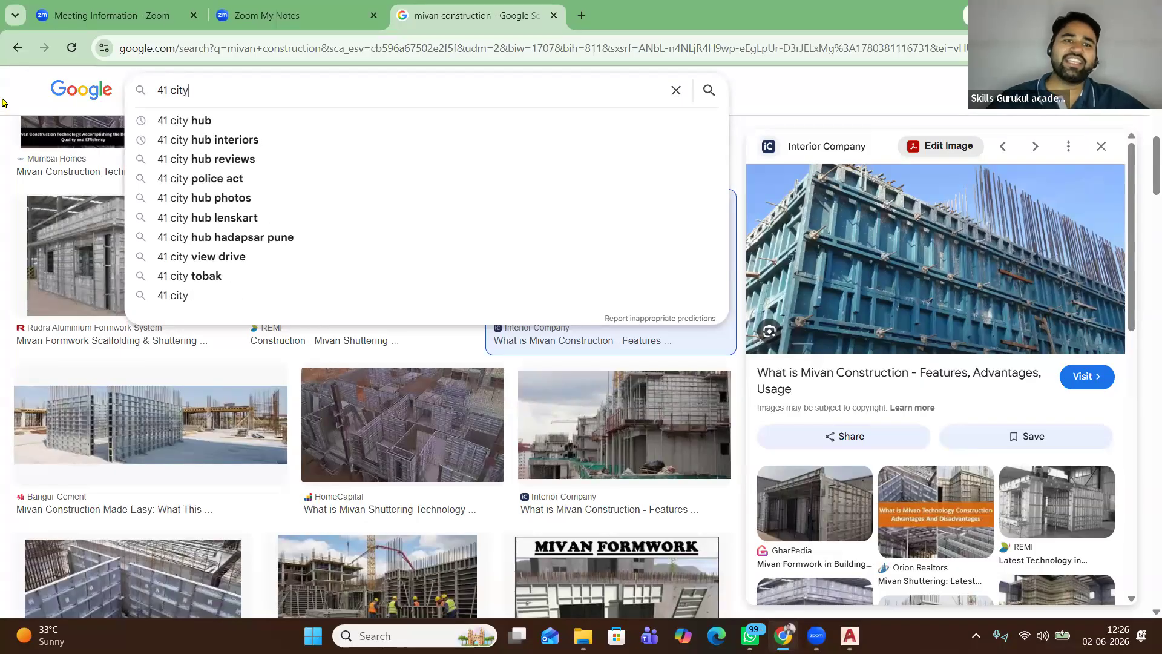
{"action": "left_click", "coordinate": [253, 121]}
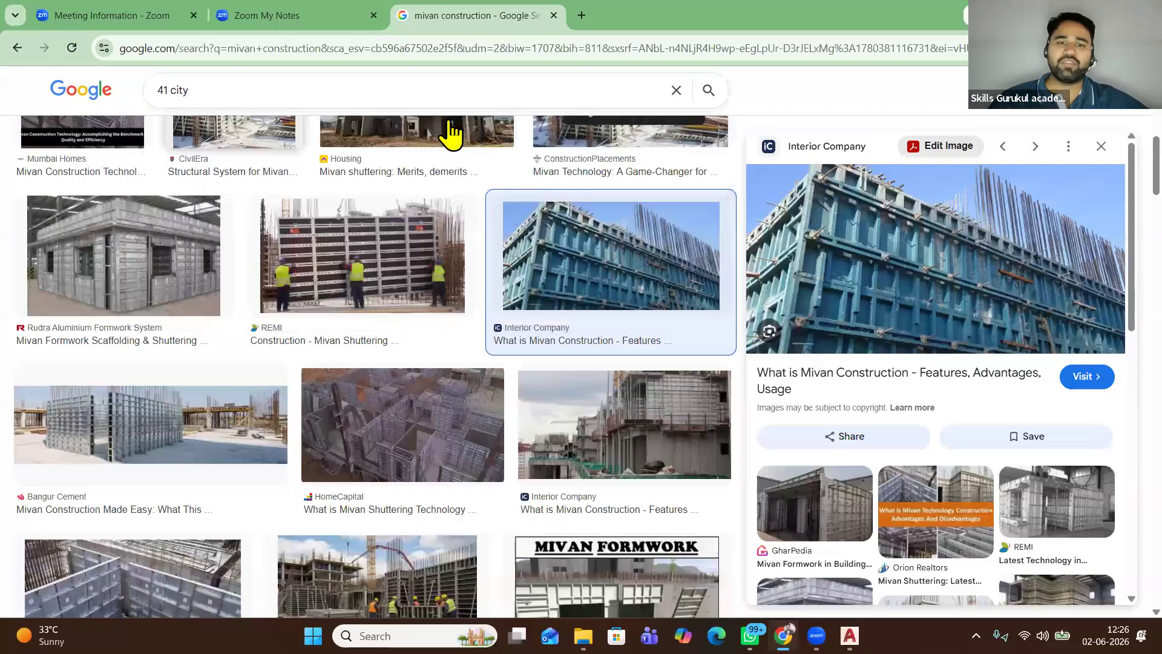
{"action": "left_click", "coordinate": [187, 298]}
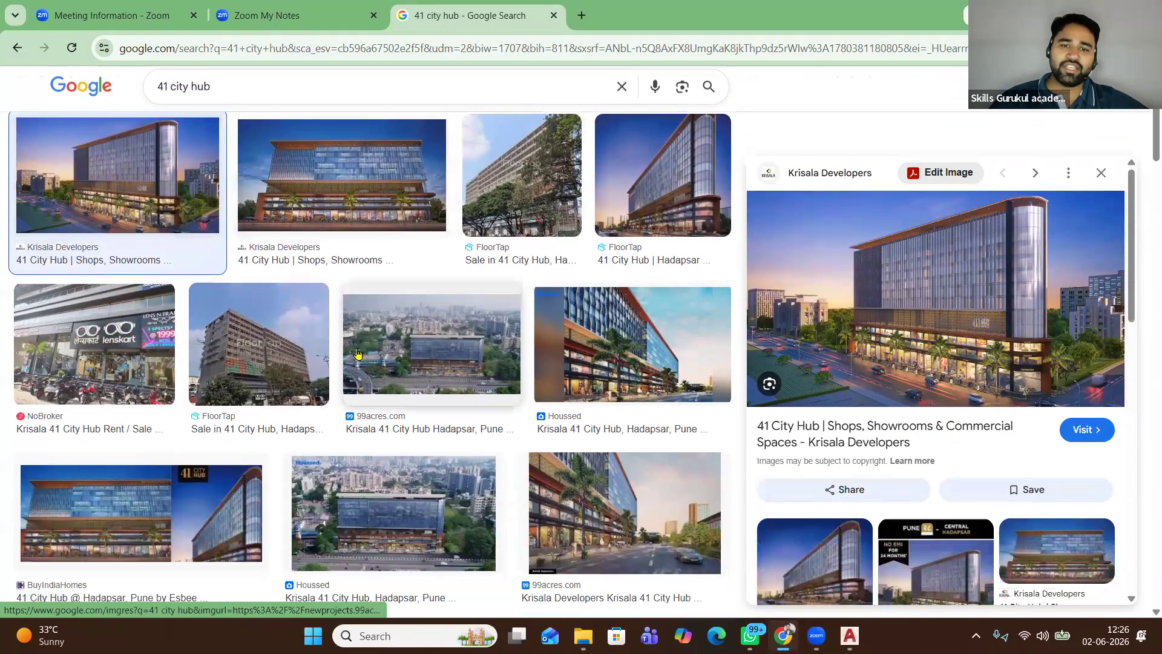
Browse the image results, preview the FloorTap building photo, then return to the project folder
{"action": "scroll", "coordinate": [348, 401], "scroll_direction": "down", "scroll_amount": 4}
{"action": "scroll", "coordinate": [348, 401], "scroll_direction": "down", "scroll_amount": 6}
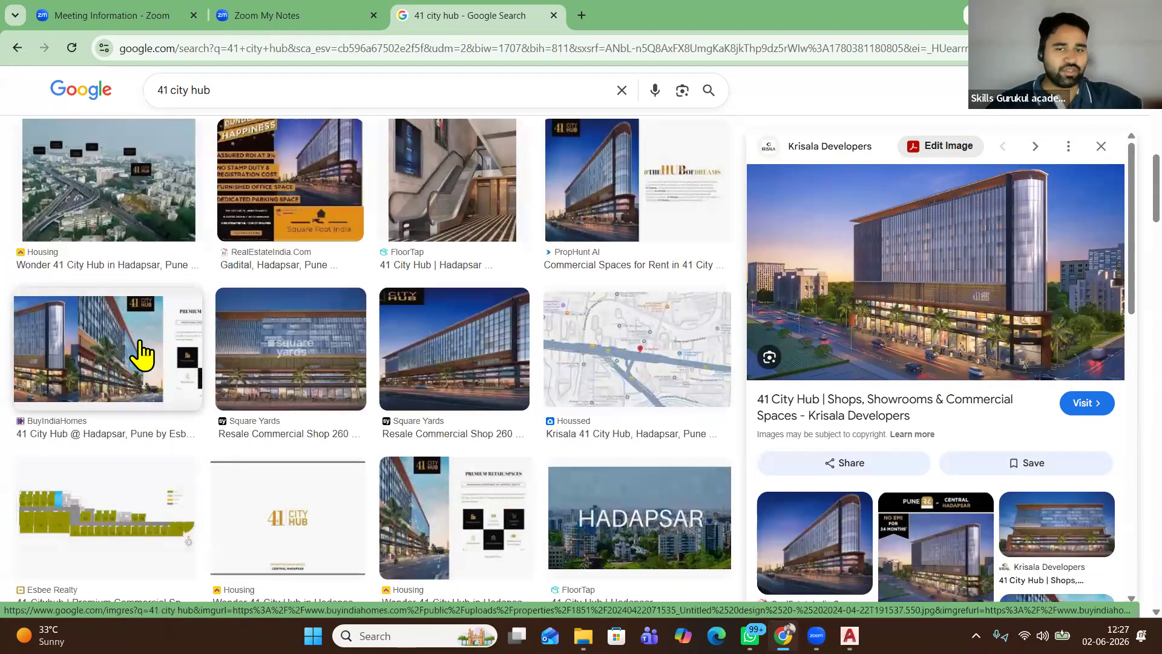
{"action": "scroll", "coordinate": [687, 475], "scroll_direction": "down", "scroll_amount": 4}
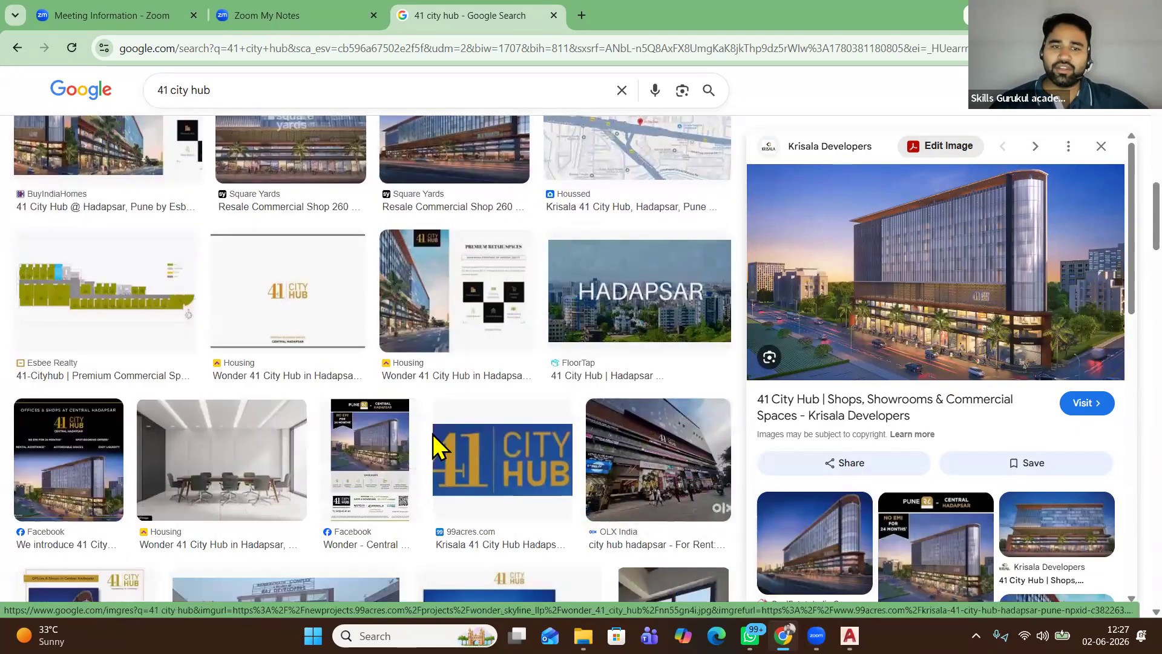
{"action": "scroll", "coordinate": [436, 448], "scroll_direction": "down", "scroll_amount": 5}
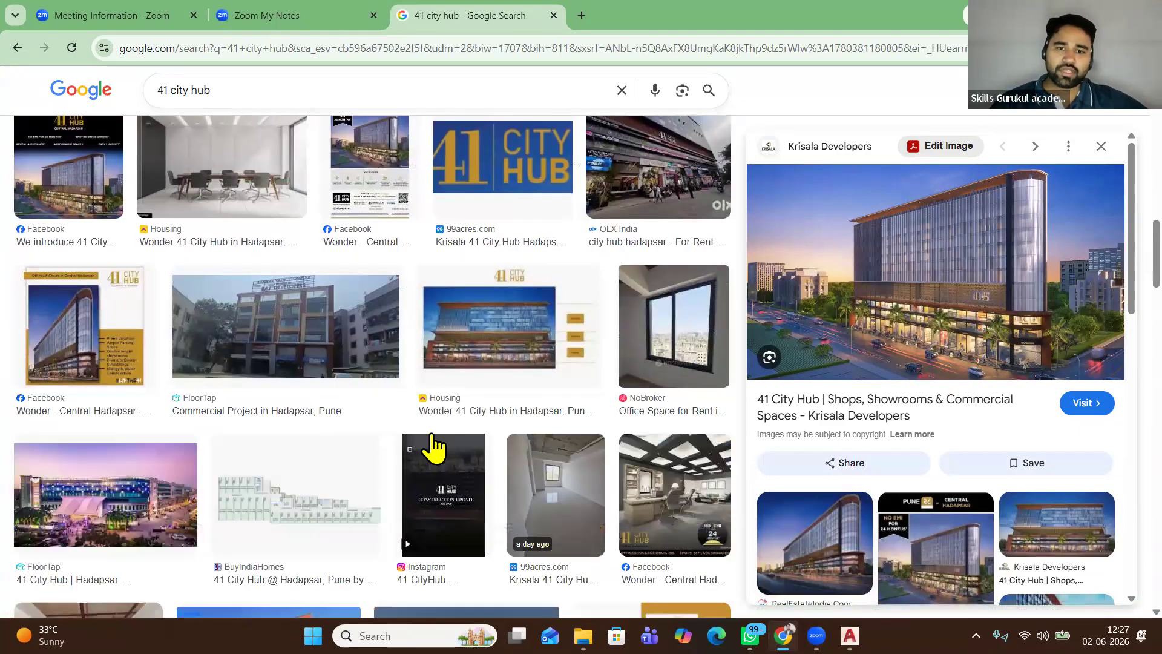
{"action": "scroll", "coordinate": [434, 447], "scroll_direction": "down", "scroll_amount": 6}
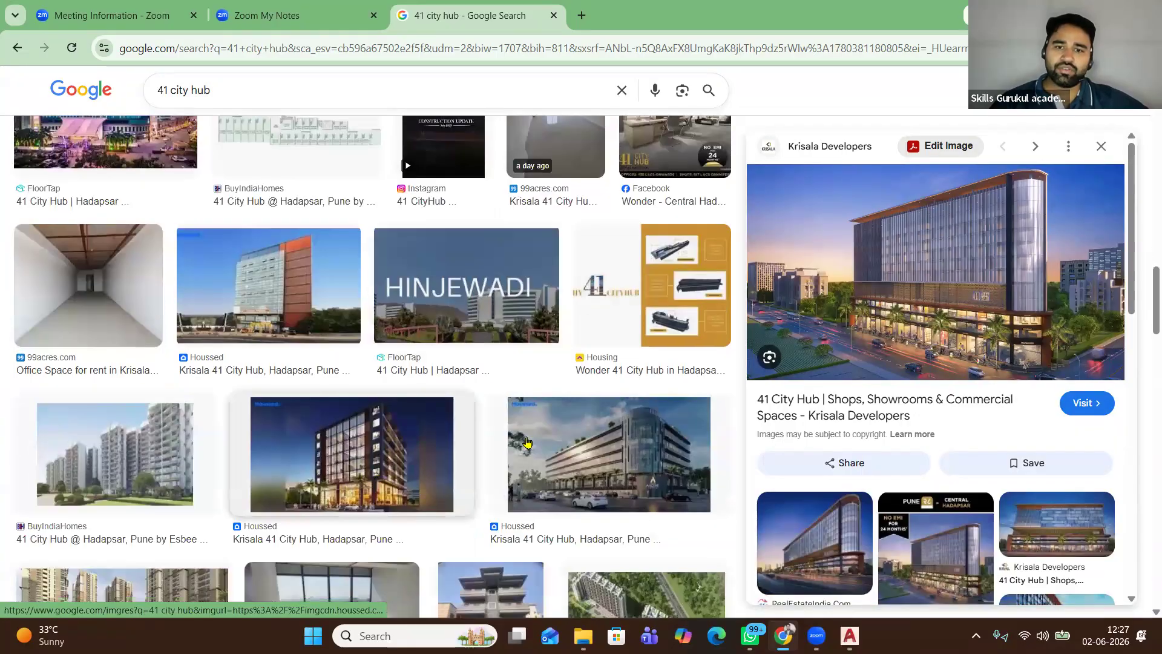
{"action": "scroll", "coordinate": [742, 478], "scroll_direction": "down", "scroll_amount": 8}
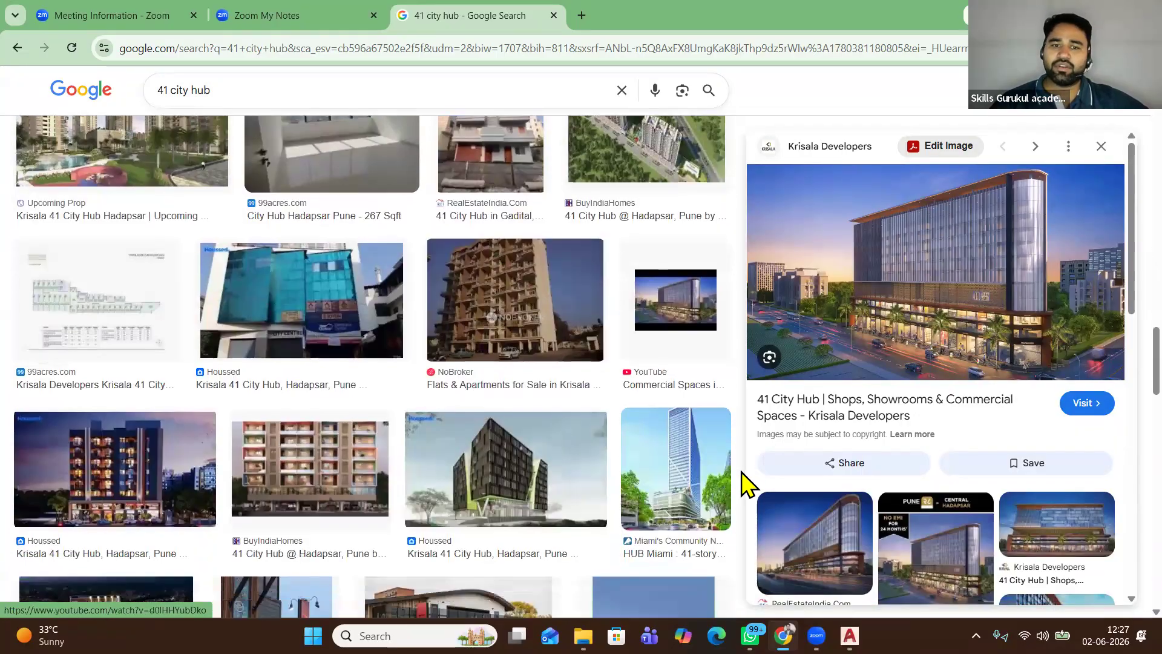
{"action": "scroll", "coordinate": [742, 478], "scroll_direction": "down", "scroll_amount": 3}
{"action": "scroll", "coordinate": [1003, 398], "scroll_direction": "down", "scroll_amount": 6}
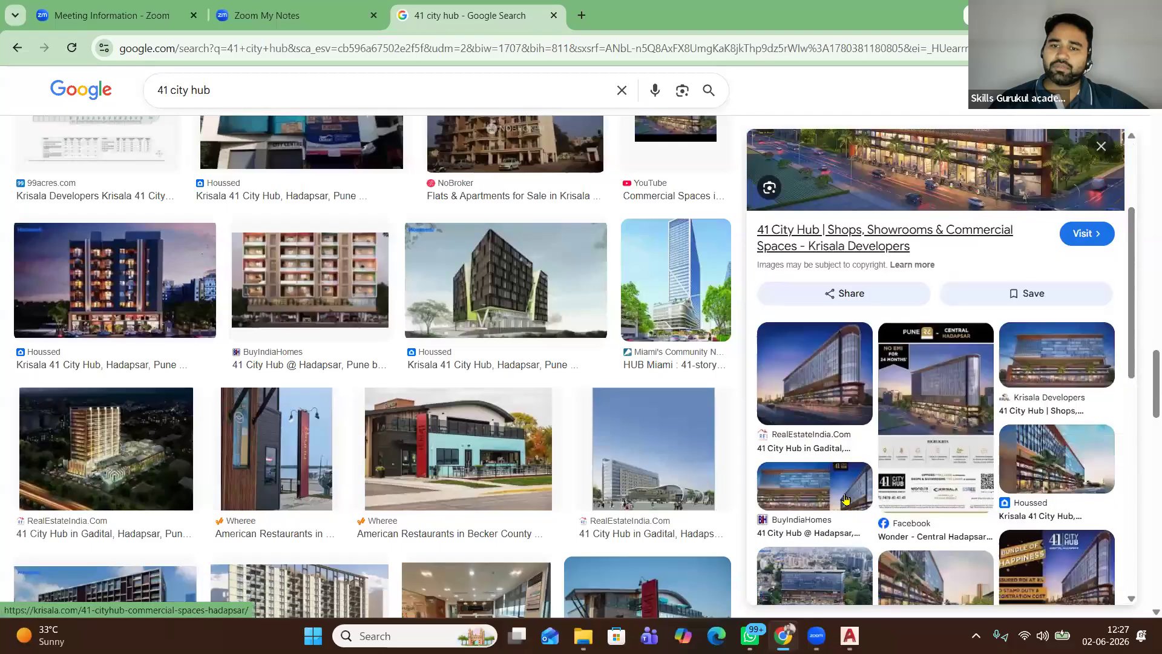
{"action": "scroll", "coordinate": [526, 438], "scroll_direction": "up", "scroll_amount": 5}
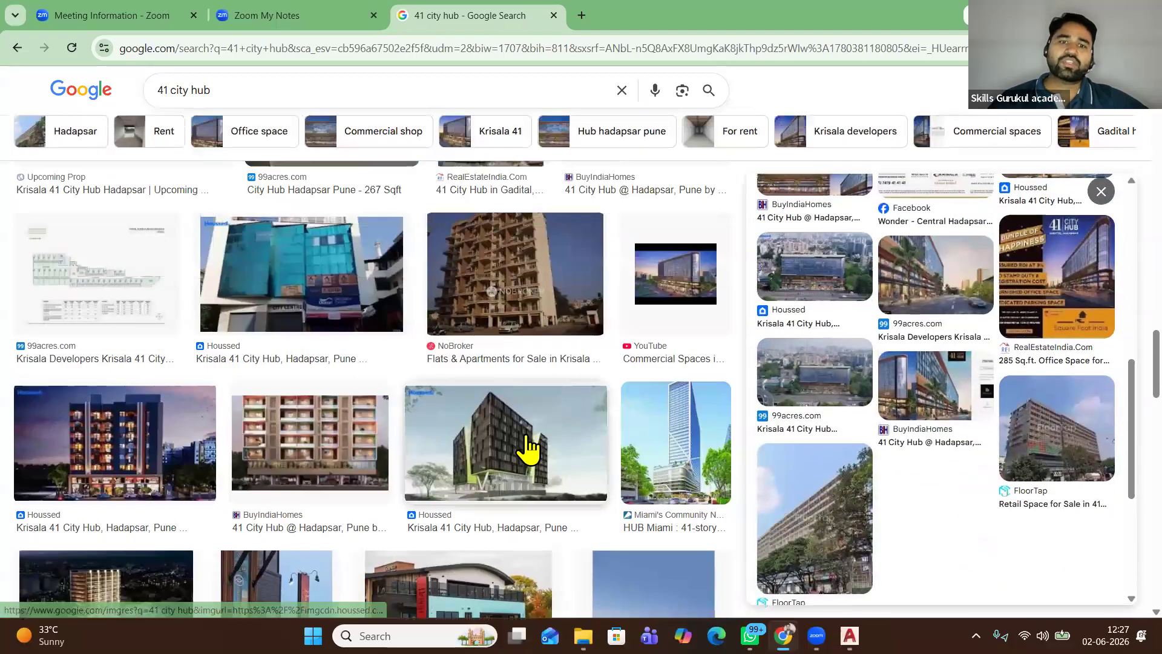
{"action": "scroll", "coordinate": [526, 448], "scroll_direction": "down", "scroll_amount": 10}
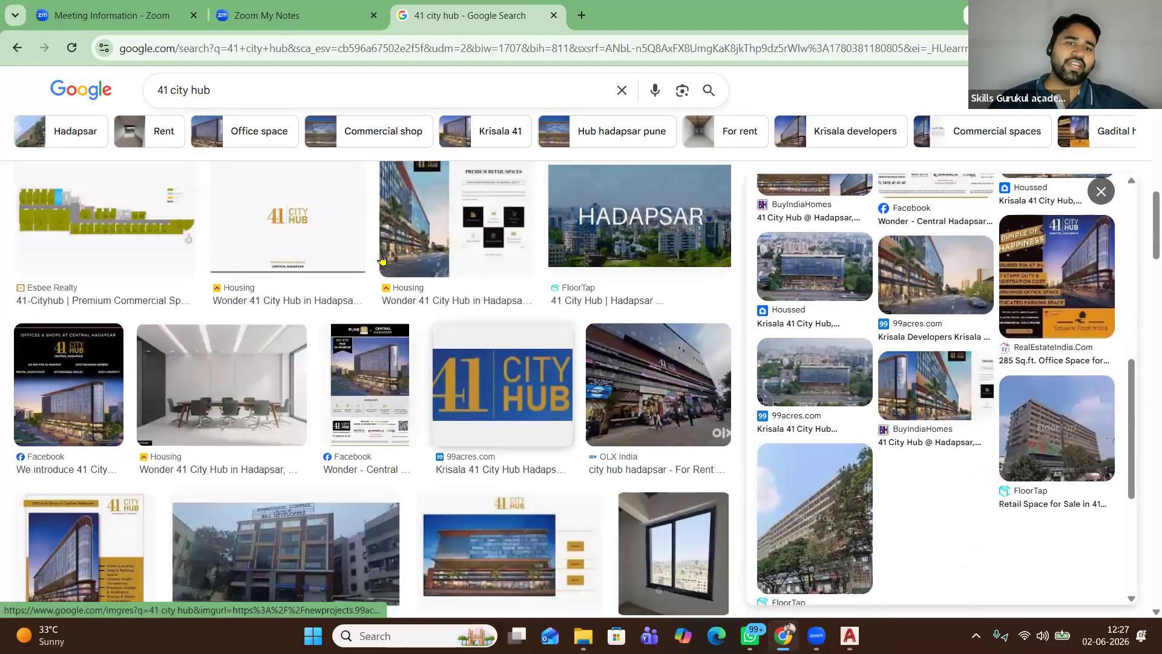
{"action": "scroll", "coordinate": [384, 255], "scroll_direction": "up", "scroll_amount": 6}
{"action": "scroll", "coordinate": [373, 301], "scroll_direction": "up", "scroll_amount": 9}
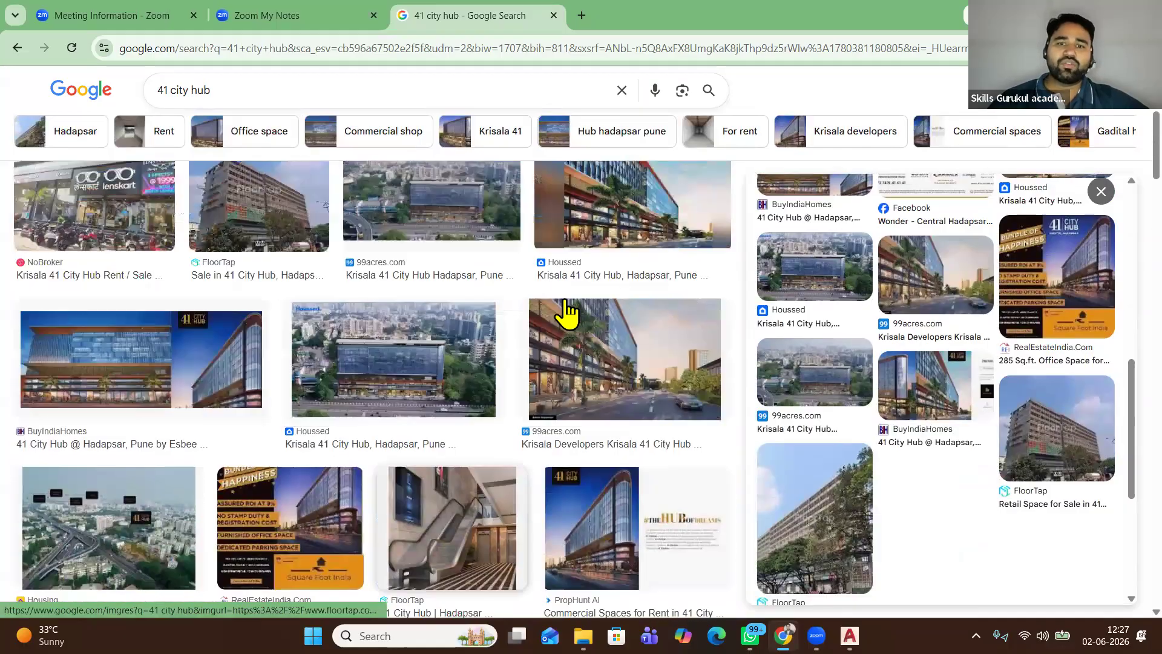
{"action": "scroll", "coordinate": [287, 257], "scroll_direction": "up", "scroll_amount": 1}
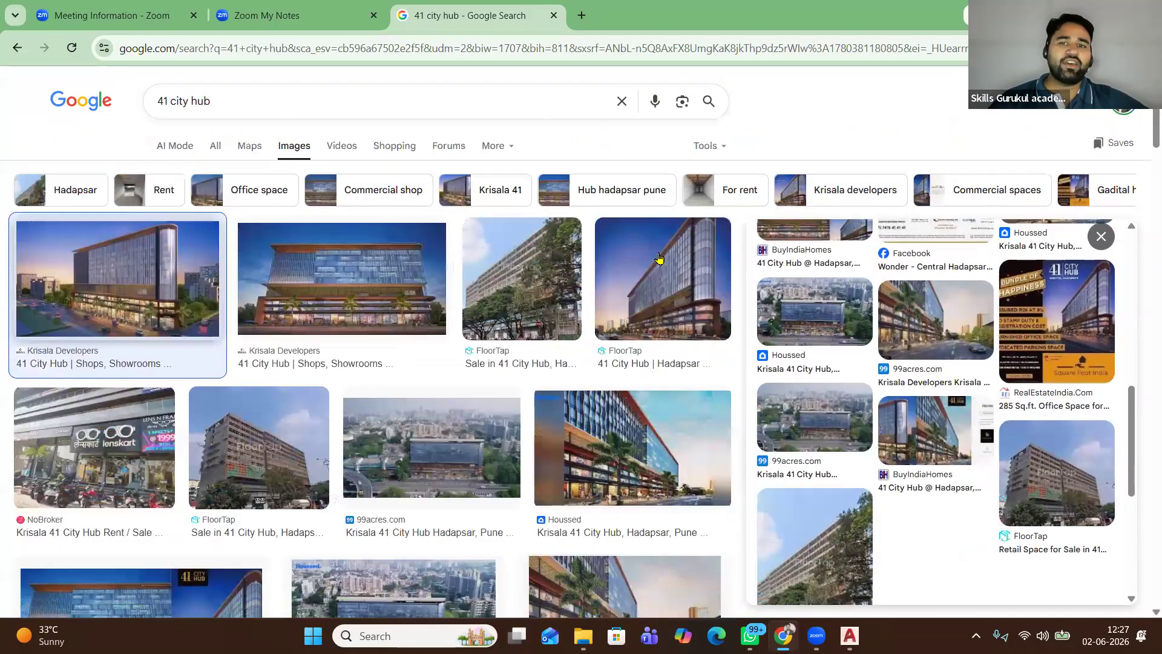
{"action": "left_click", "coordinate": [287, 259]}
{"action": "key", "text": "Right"}
{"action": "key", "text": "Right"}
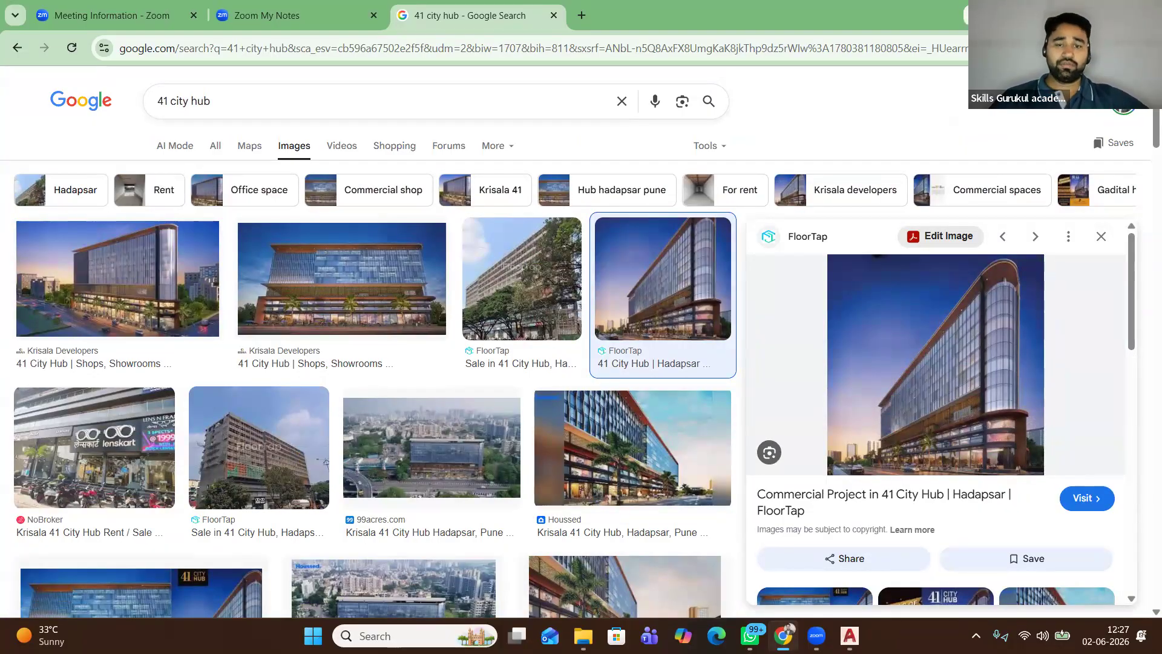
{"action": "key", "text": "alt+Tab"}
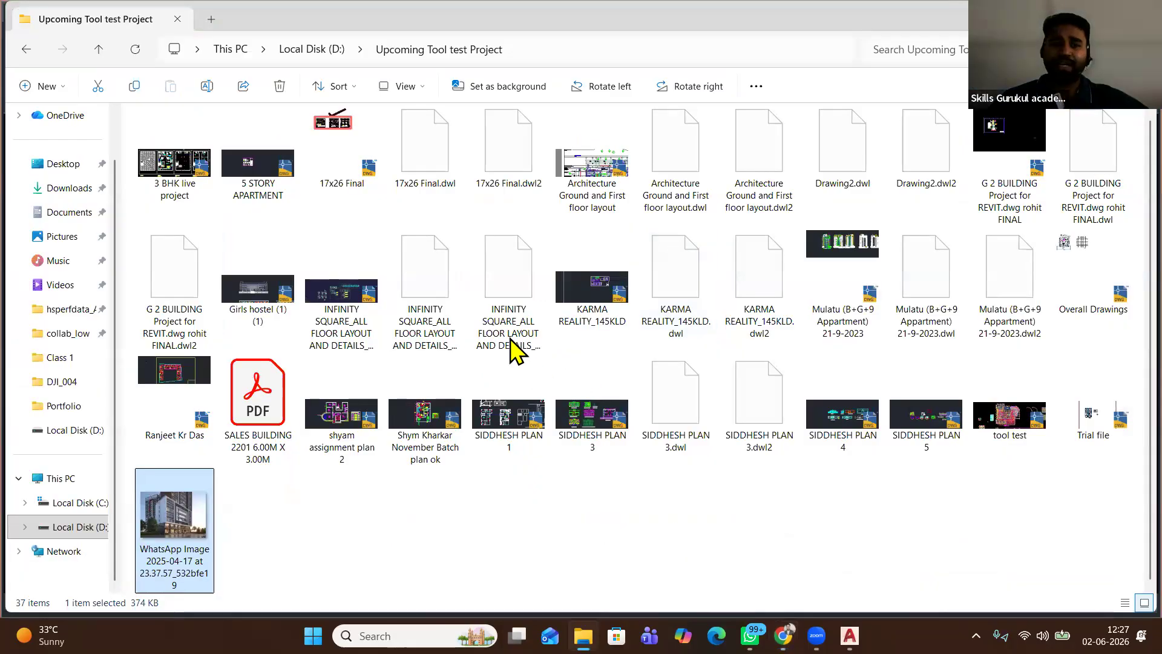
Glance over the INFINITY SQUARE drawing sheets in AutoCAD
{"action": "key", "text": "alt+Tab"}
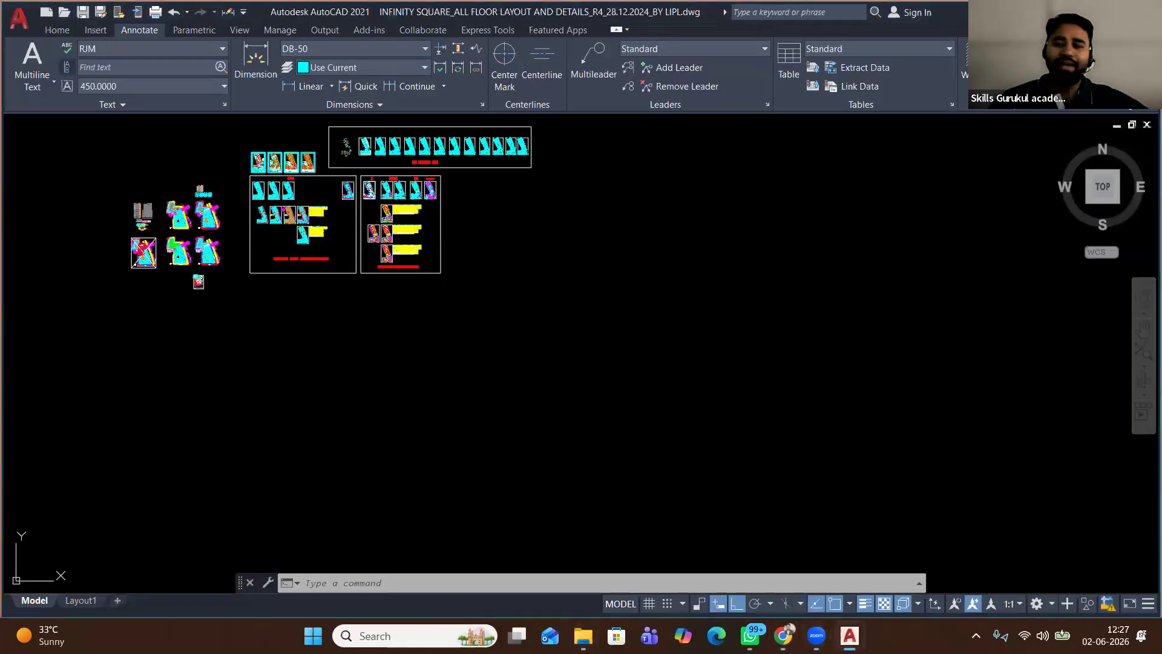
{"action": "middle_click_drag", "start_coordinate": [494, 203], "coordinate": [520, 375]}
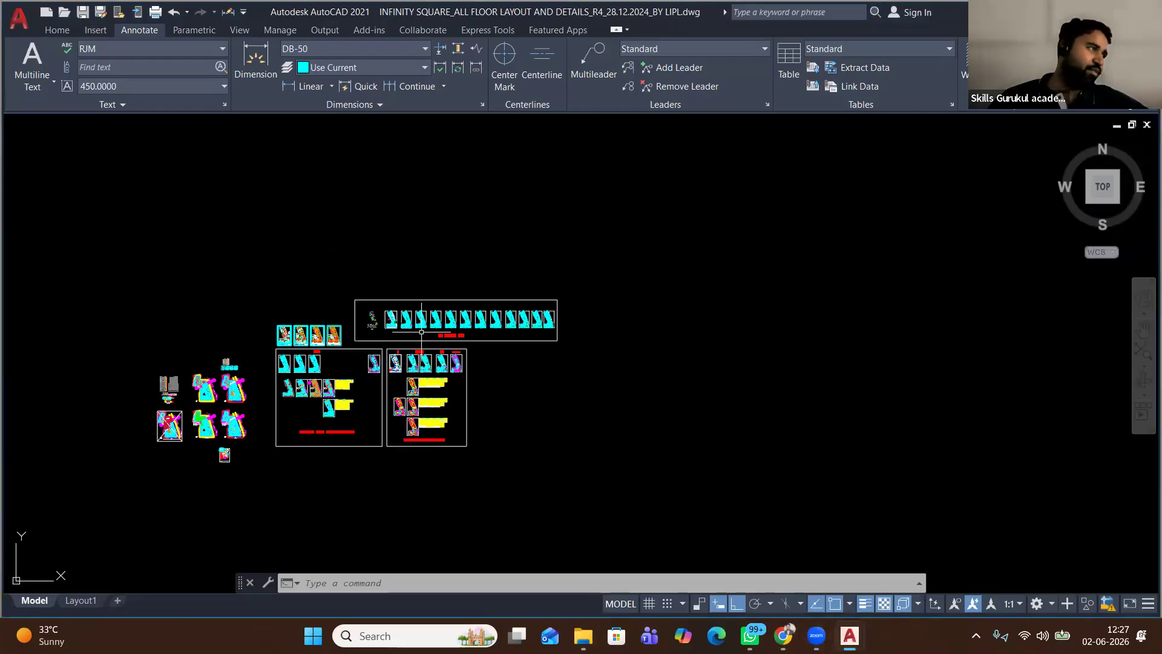
{"action": "scroll", "coordinate": [419, 331], "scroll_direction": "down", "scroll_amount": 2}
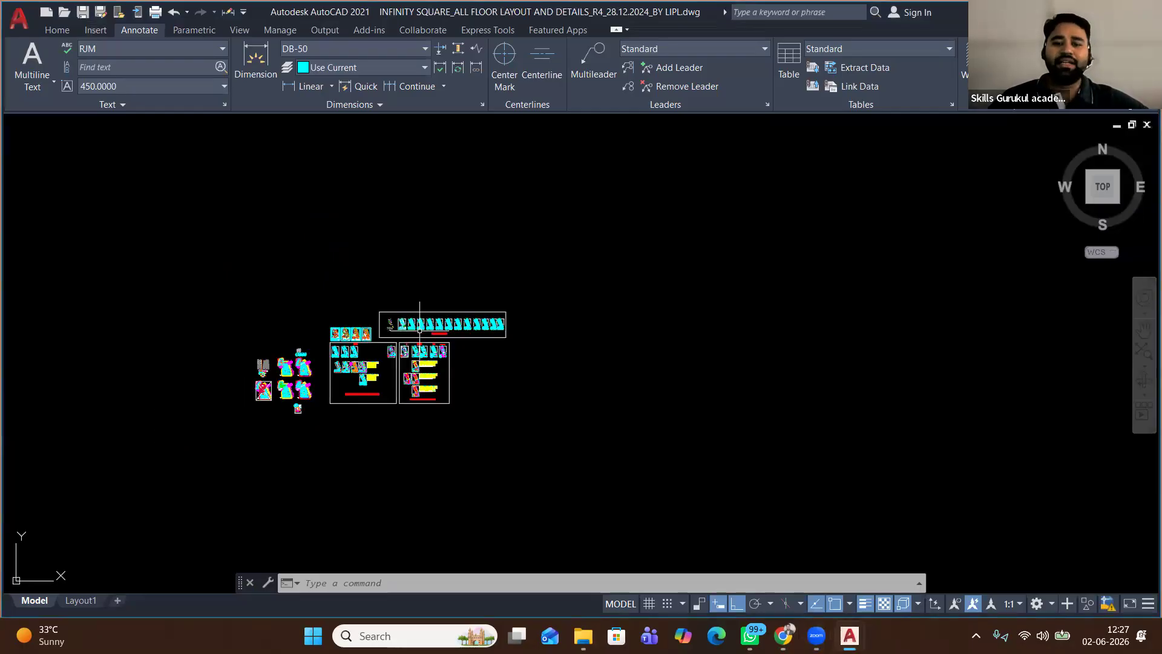
Go from Local Disk (D:) into Level 1 training gurukul BIM > Class 1 and open the Civil WORKBOOK Final PDF
{"action": "left_click", "coordinate": [582, 636]}
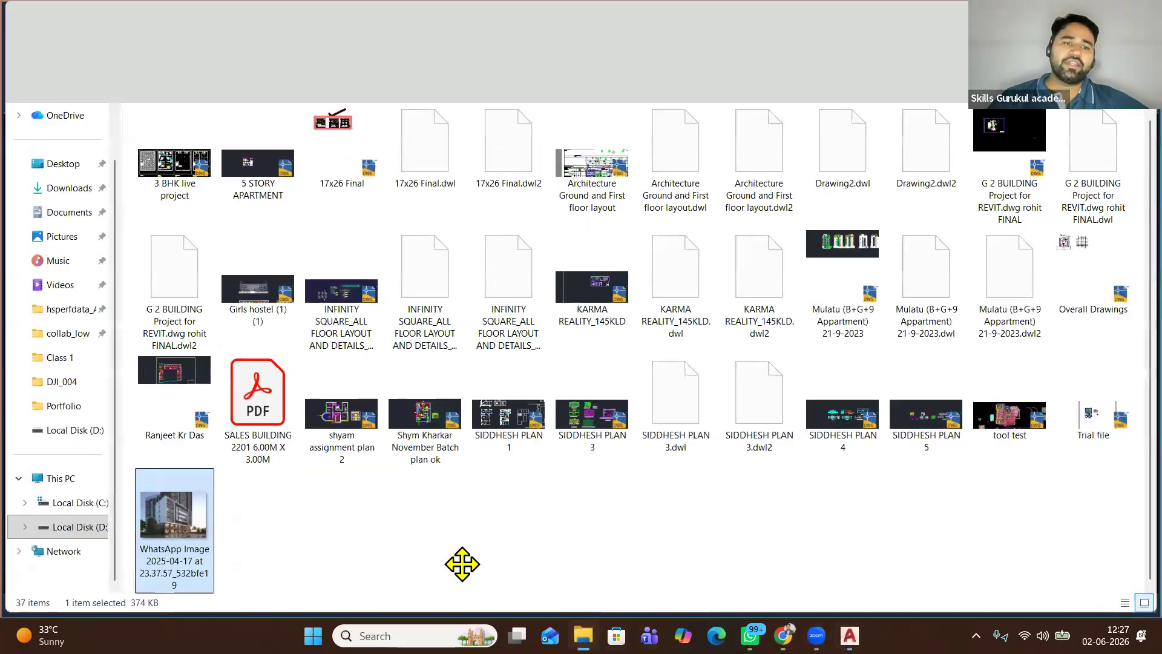
{"action": "left_click", "coordinate": [75, 527]}
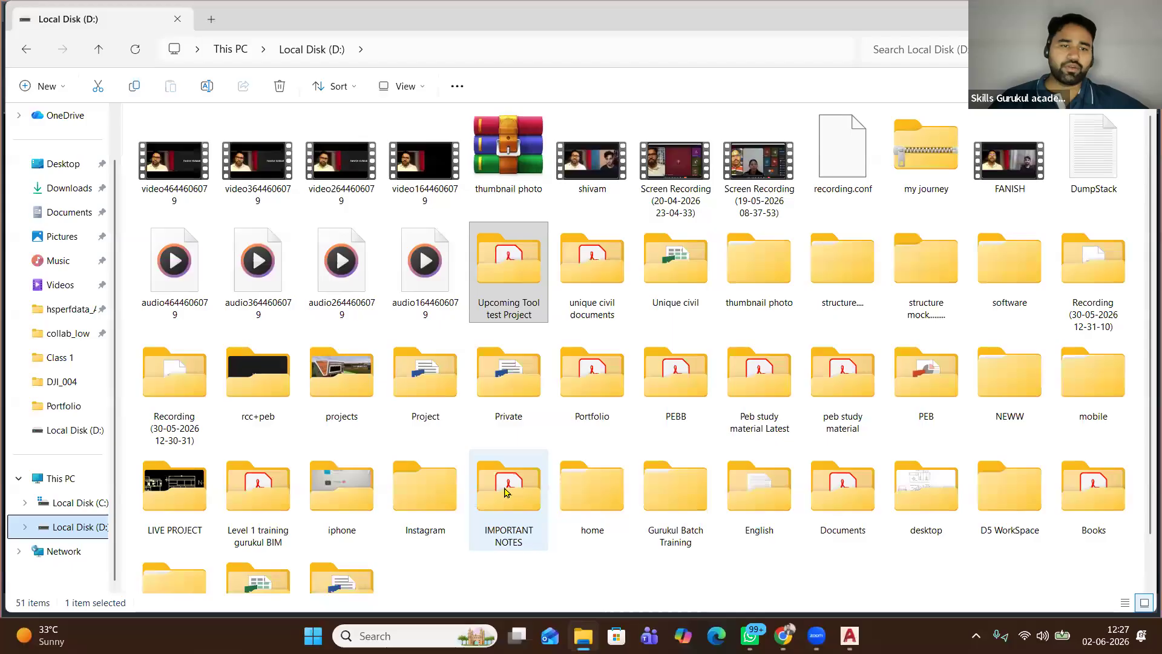
{"action": "double_click", "coordinate": [233, 479]}
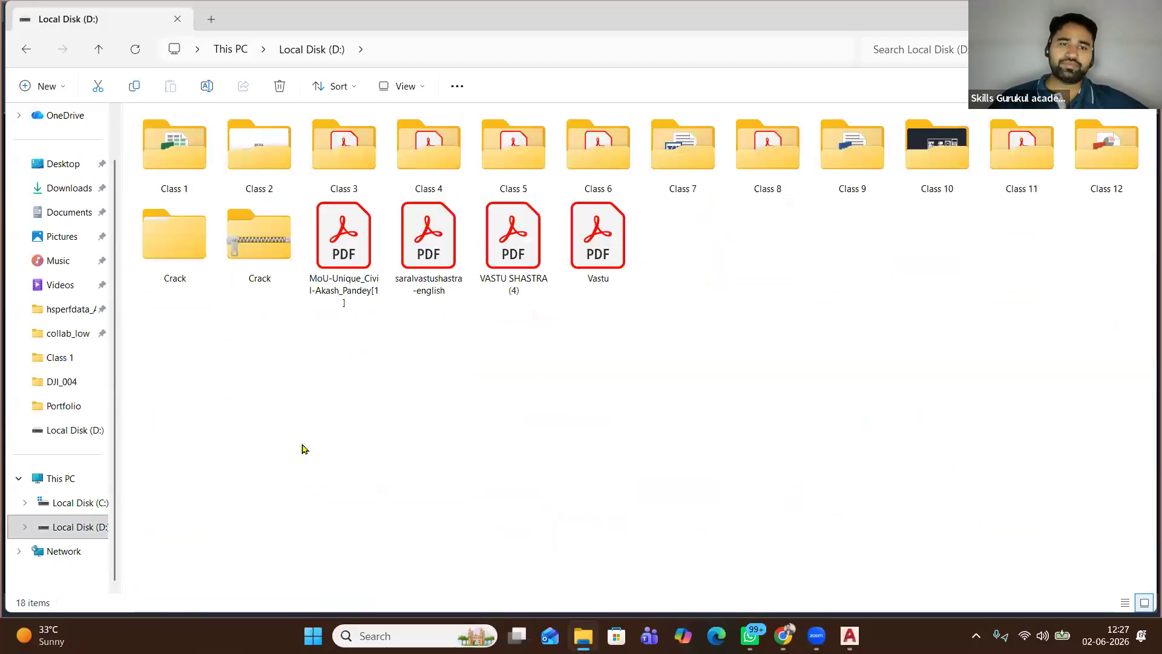
{"action": "double_click", "coordinate": [147, 152]}
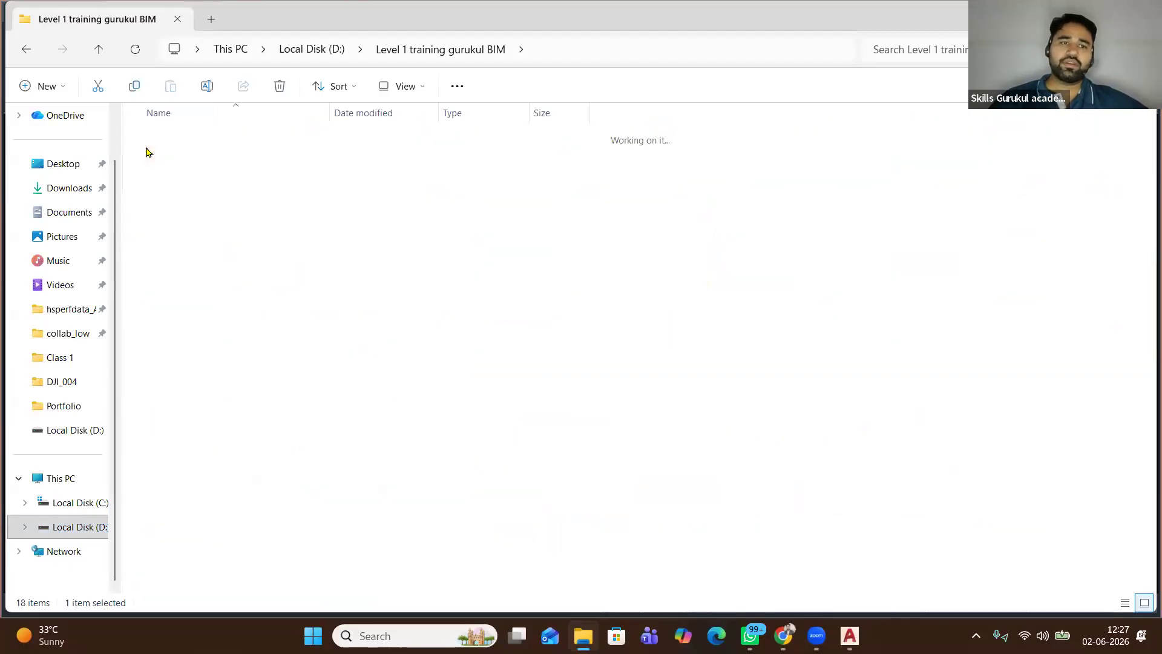
{"action": "left_click", "coordinate": [213, 137]}
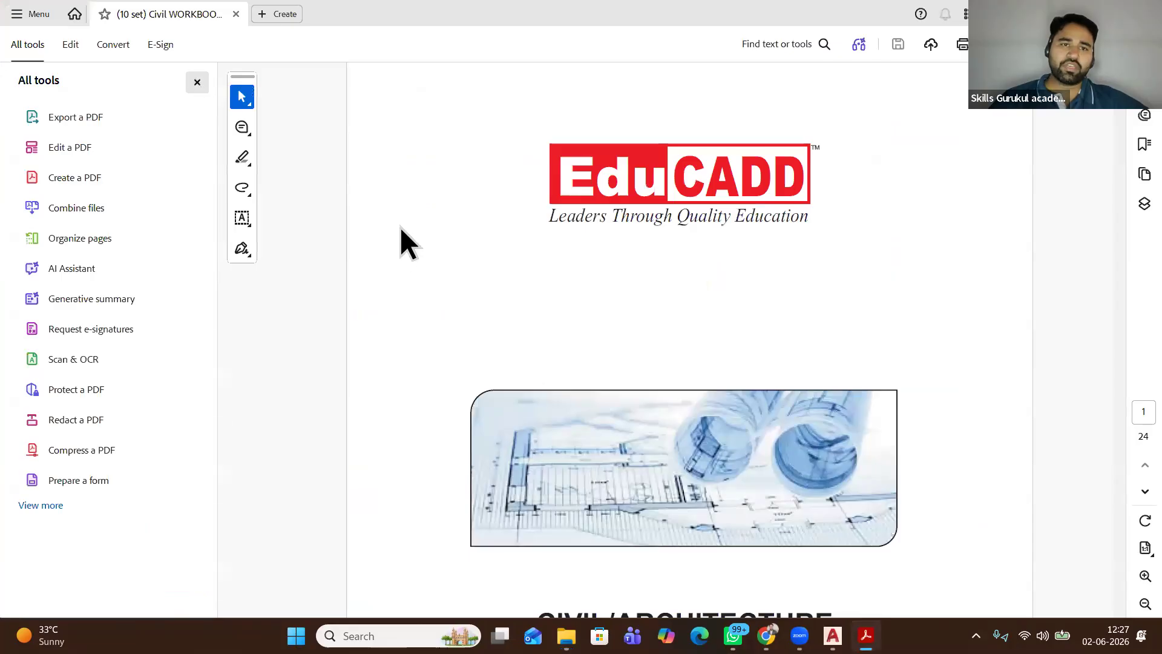
Move through the Civil workbook to page 12's house floor plan with kitchen and dining
{"action": "scroll", "coordinate": [394, 203], "scroll_direction": "down", "scroll_amount": 15}
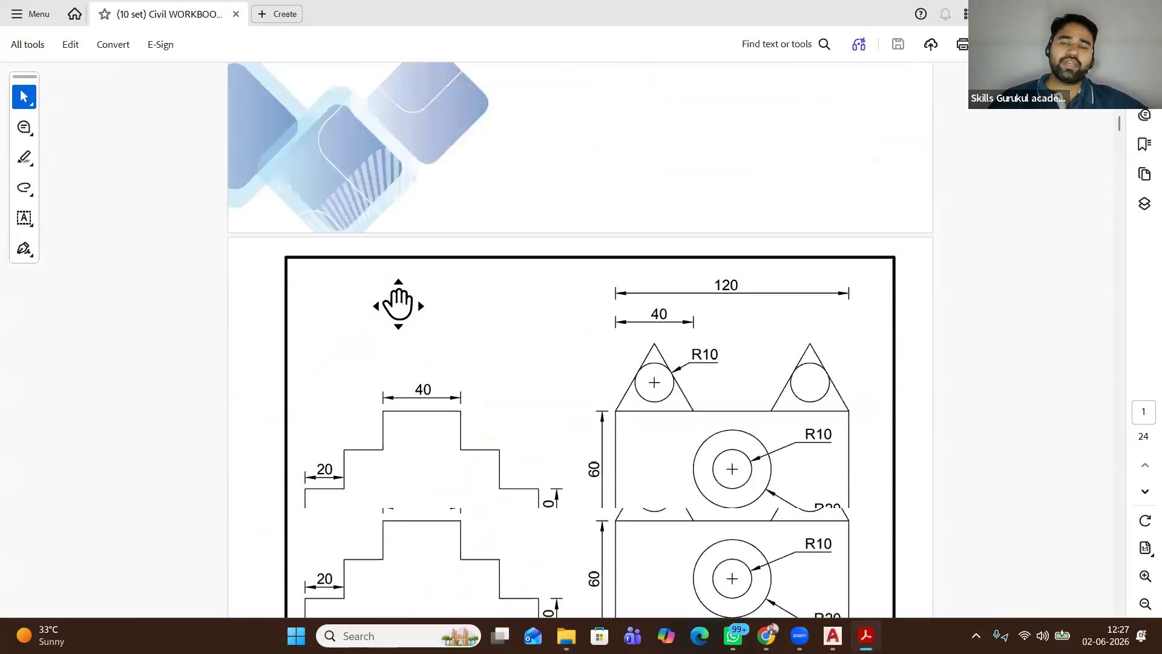
{"action": "scroll", "coordinate": [398, 304], "scroll_direction": "down", "scroll_amount": 15}
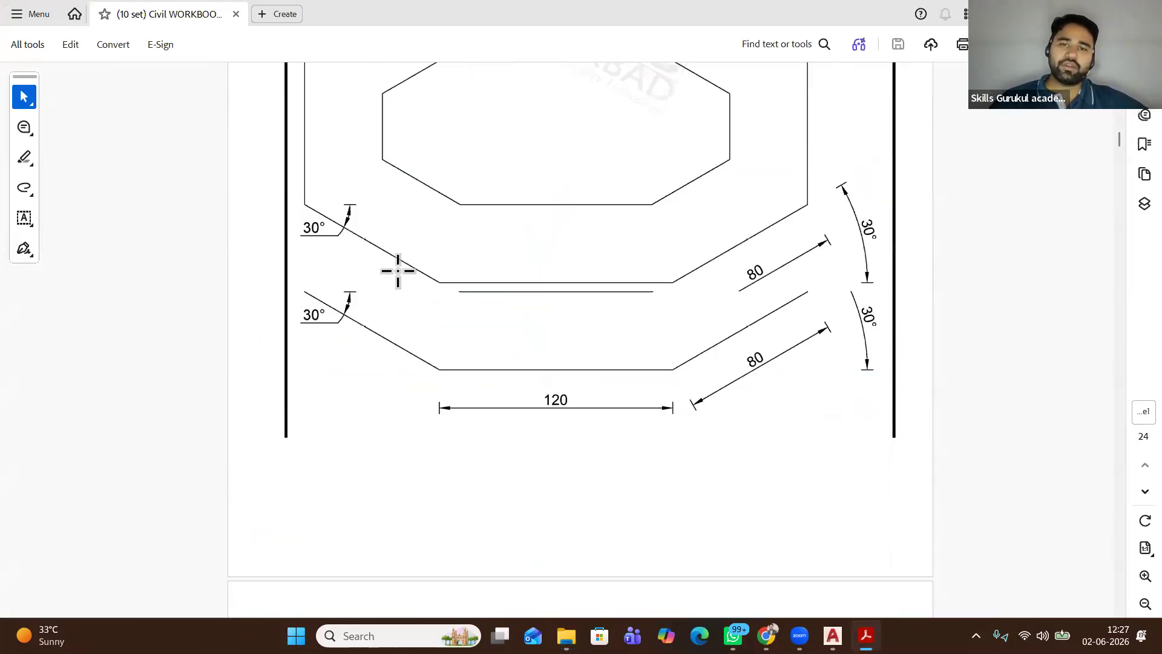
{"action": "scroll", "coordinate": [398, 271], "scroll_direction": "down", "scroll_amount": 5}
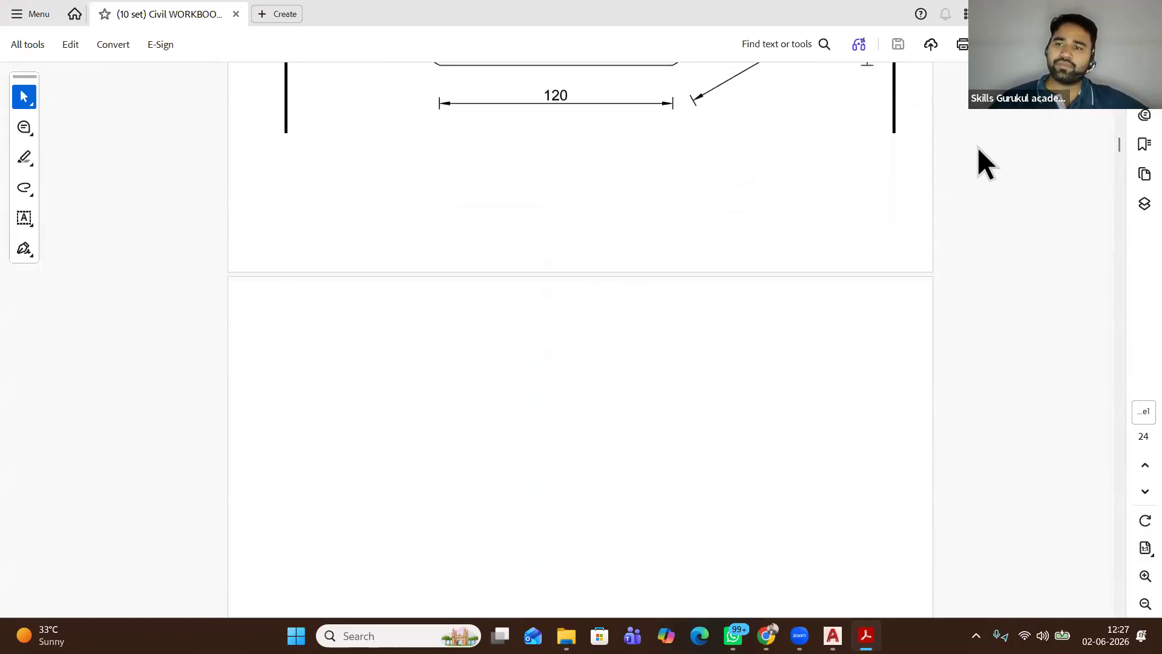
{"action": "left_click", "coordinate": [1117, 335]}
{"action": "left_click_drag", "start_coordinate": [1115, 335], "coordinate": [1106, 385]}
{"action": "scroll", "coordinate": [663, 200], "scroll_direction": "up", "scroll_amount": 4}
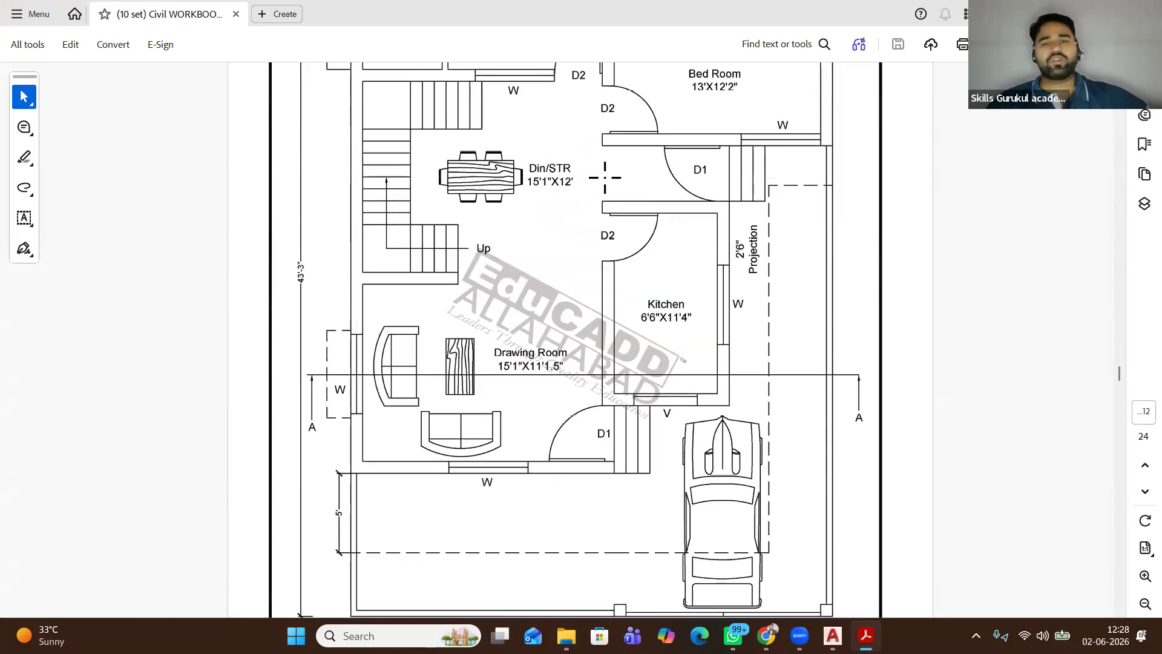
Scroll past page 12's ground floor plan and door/window schedule to the following pages
{"action": "scroll", "coordinate": [603, 176], "scroll_direction": "down", "scroll_amount": 1, "text": "ctrl"}
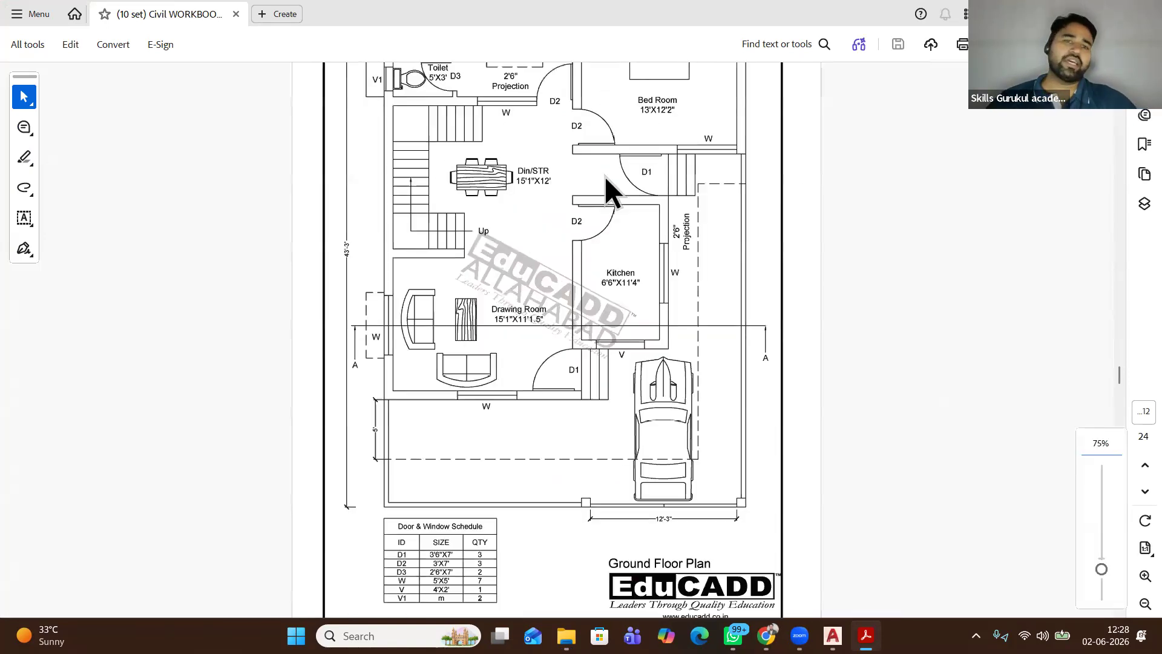
{"action": "scroll", "coordinate": [606, 177], "scroll_direction": "up", "scroll_amount": 2}
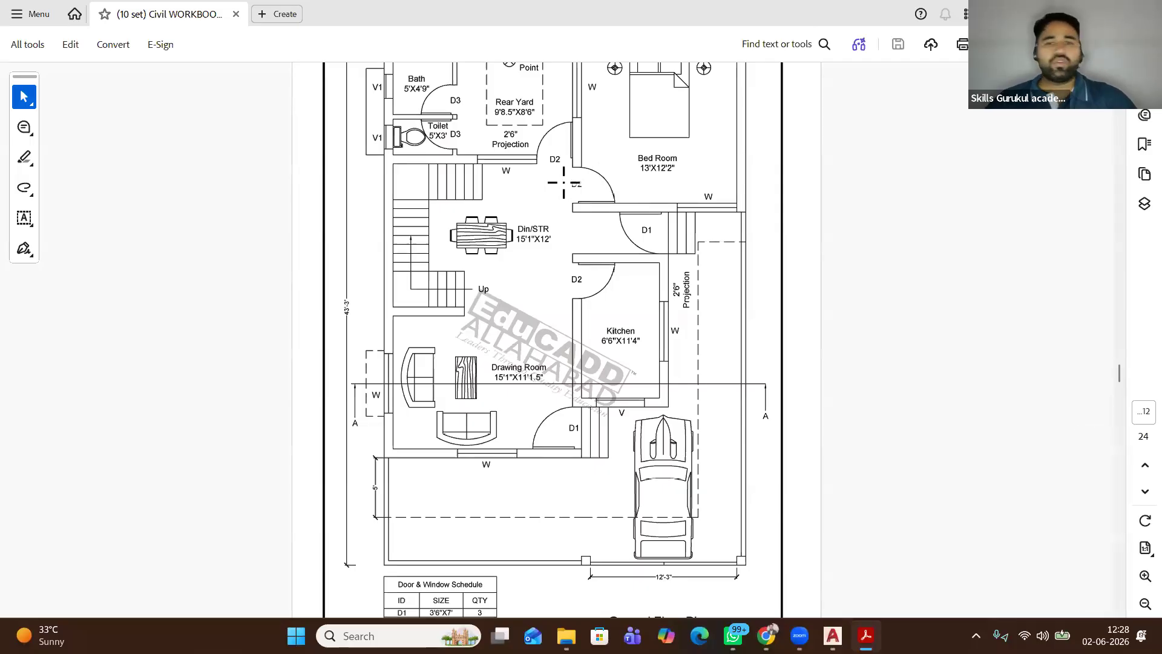
{"action": "scroll", "coordinate": [554, 182], "scroll_direction": "up", "scroll_amount": 2}
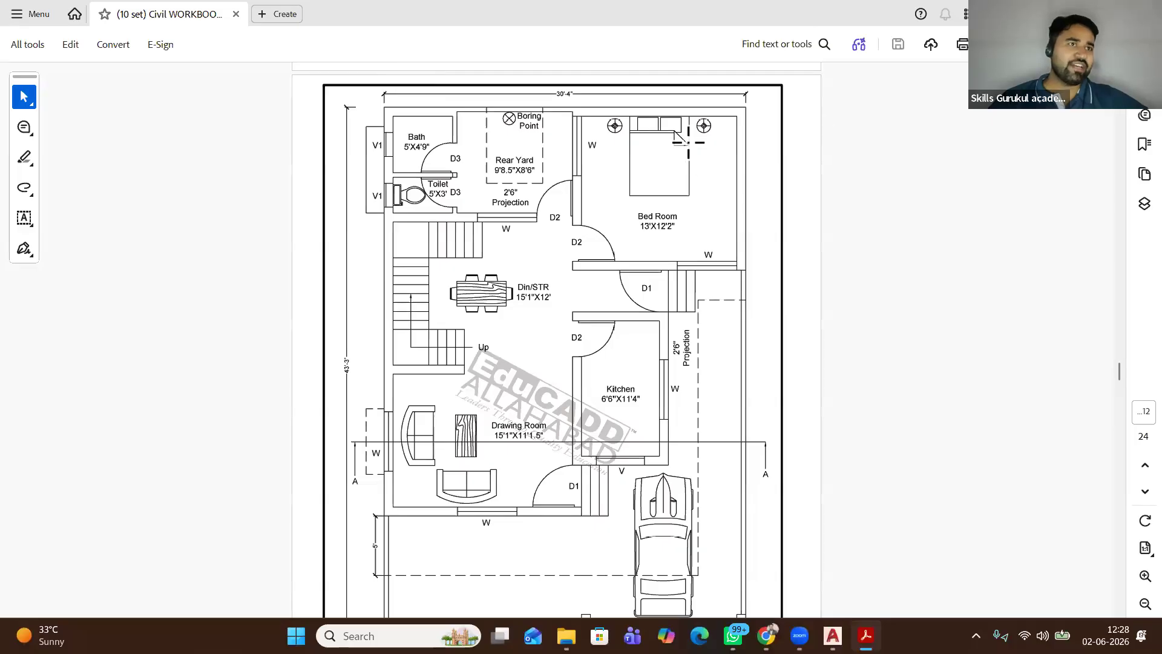
{"action": "scroll", "coordinate": [687, 140], "scroll_direction": "down", "scroll_amount": 3}
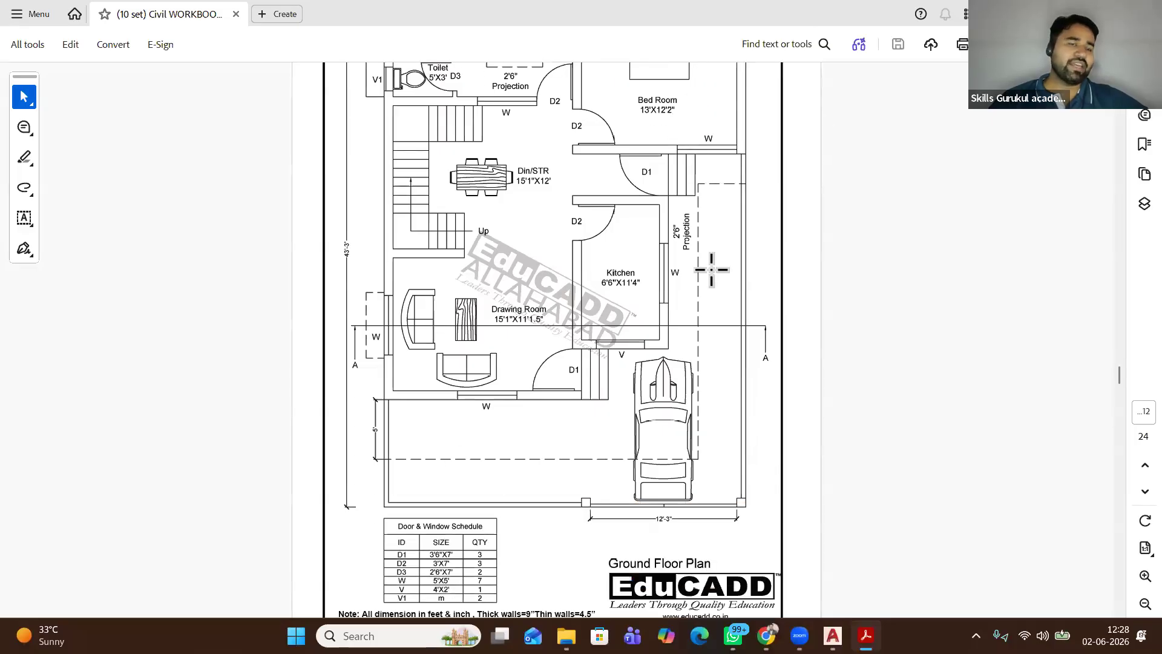
{"action": "scroll", "coordinate": [711, 269], "scroll_direction": "up", "scroll_amount": 2}
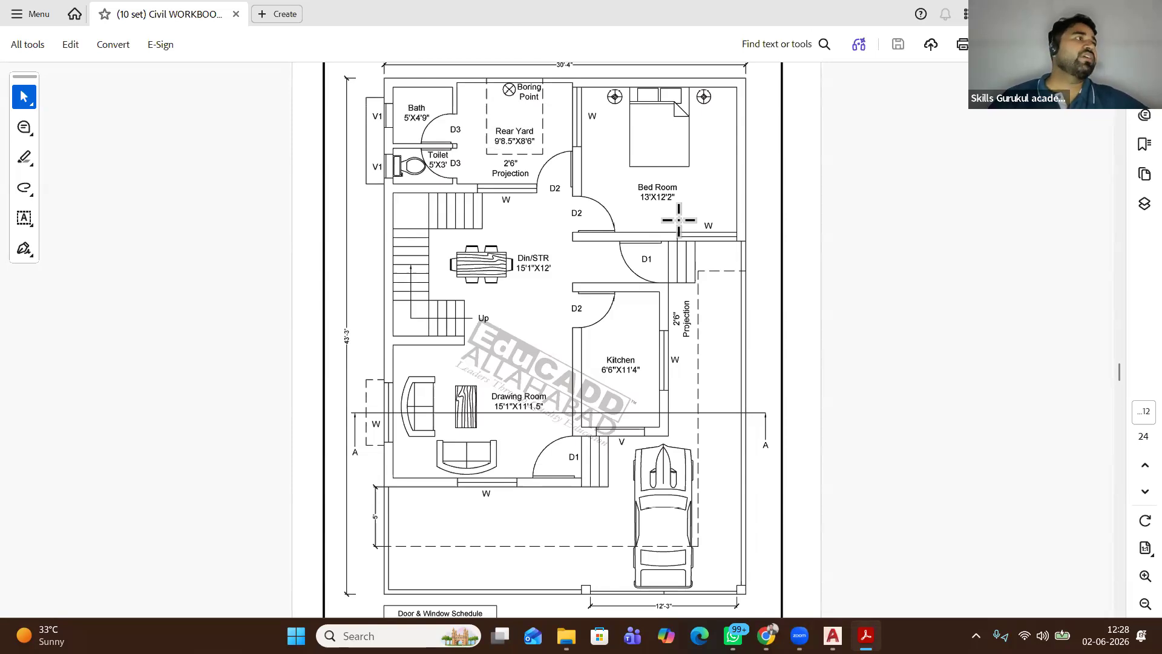
{"action": "scroll", "coordinate": [678, 220], "scroll_direction": "up", "scroll_amount": 3}
{"action": "scroll", "coordinate": [678, 220], "scroll_direction": "down", "scroll_amount": 3}
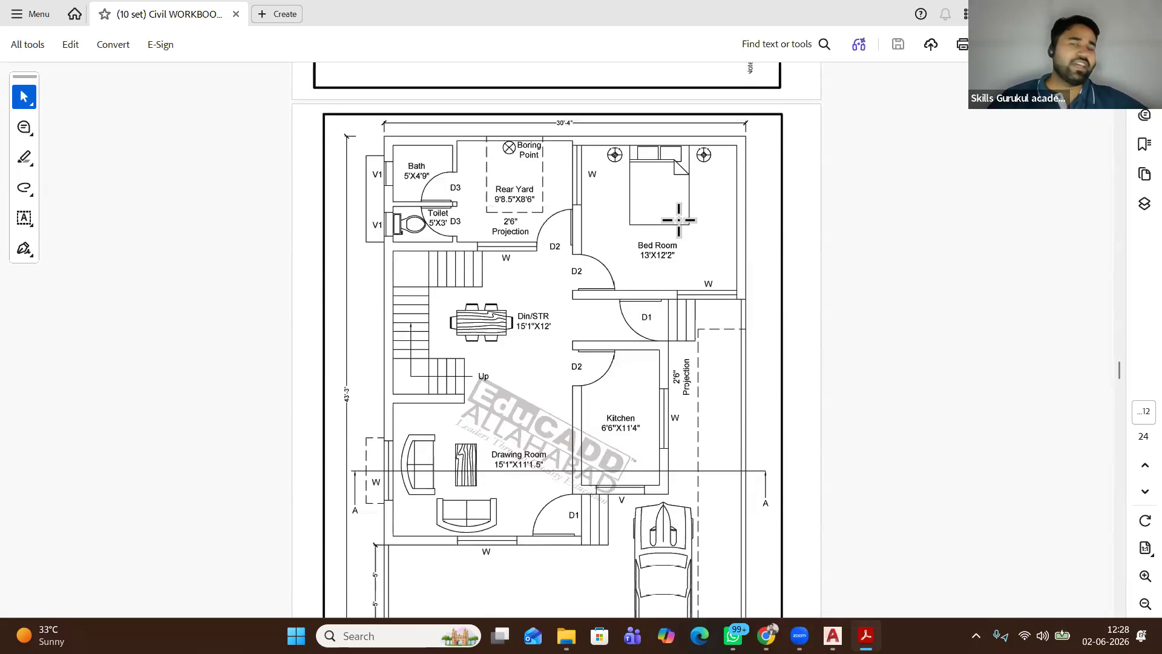
{"action": "scroll", "coordinate": [530, 266], "scroll_direction": "down", "scroll_amount": 10}
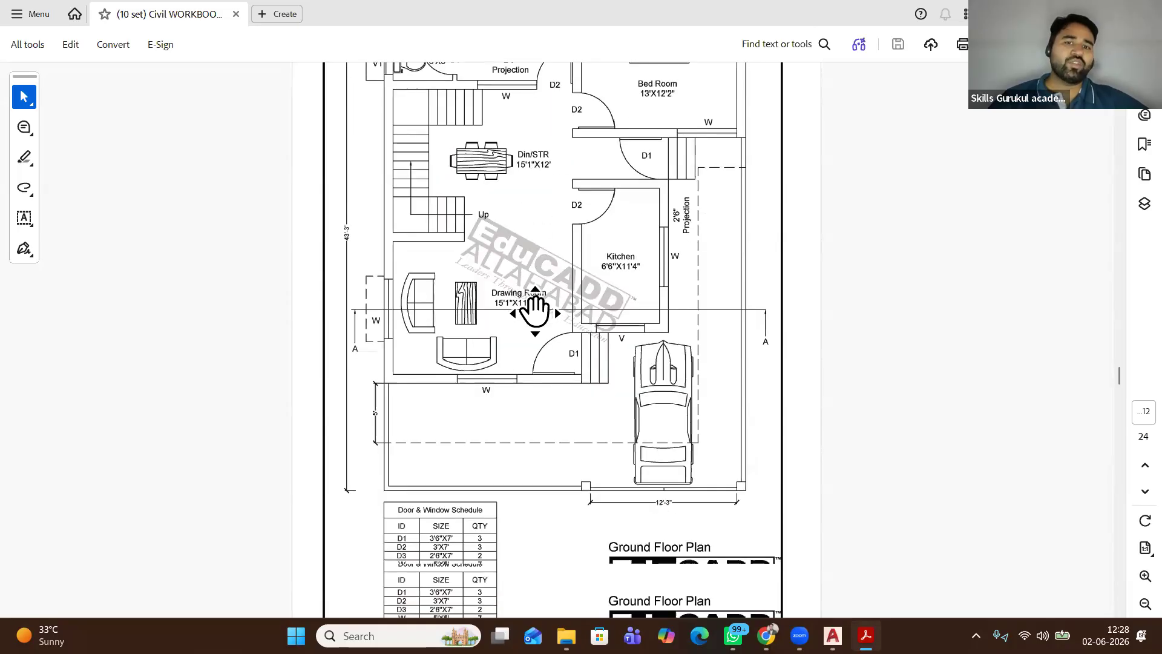
{"action": "scroll", "coordinate": [536, 349], "scroll_direction": "down", "scroll_amount": 8}
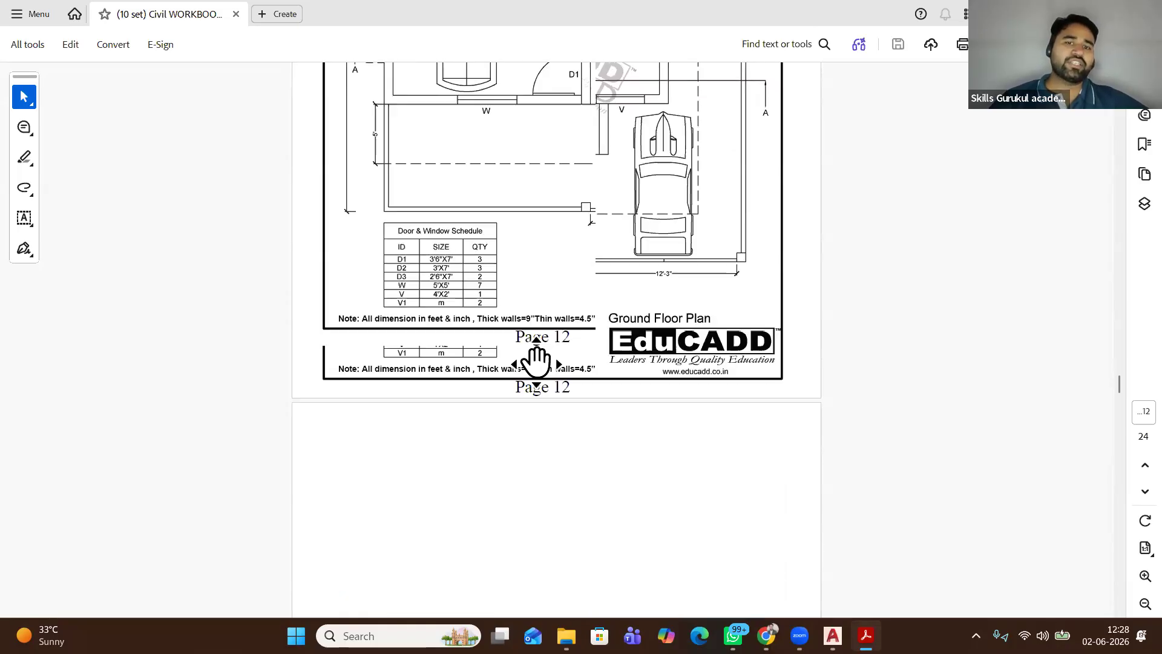
{"action": "scroll", "coordinate": [539, 364], "scroll_direction": "down", "scroll_amount": 10}
{"action": "scroll", "coordinate": [539, 364], "scroll_direction": "down", "scroll_amount": 15}
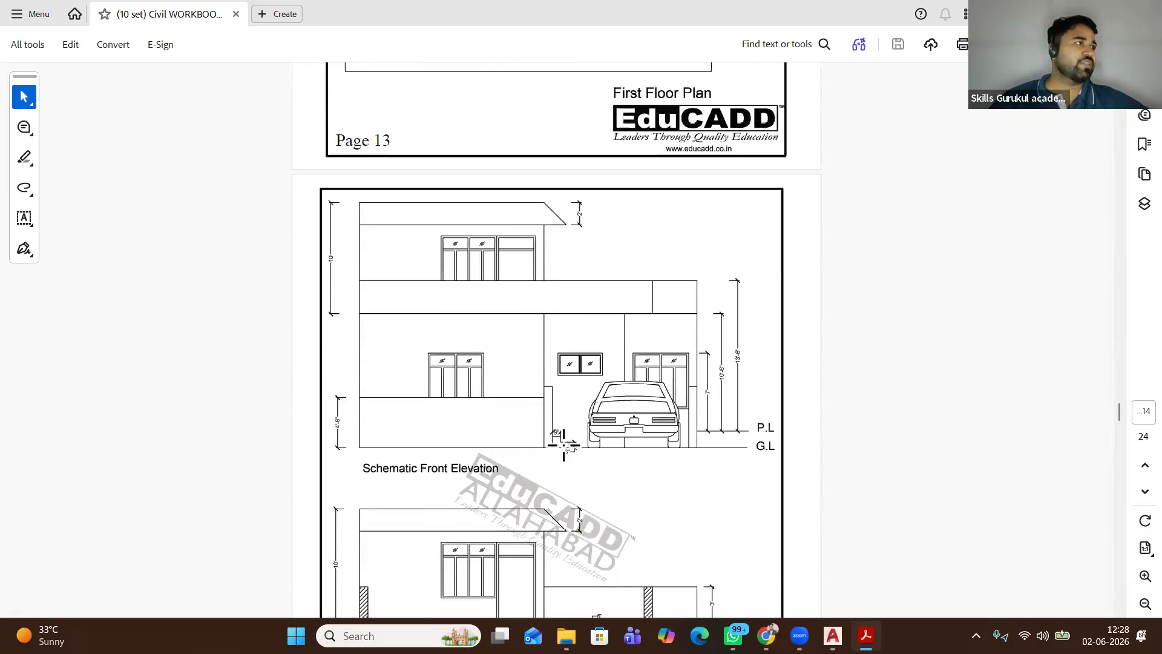
Check the front elevation and Section A-A, then scroll back to page 12's ground floor plan
{"action": "scroll", "coordinate": [561, 444], "scroll_direction": "down", "scroll_amount": 11}
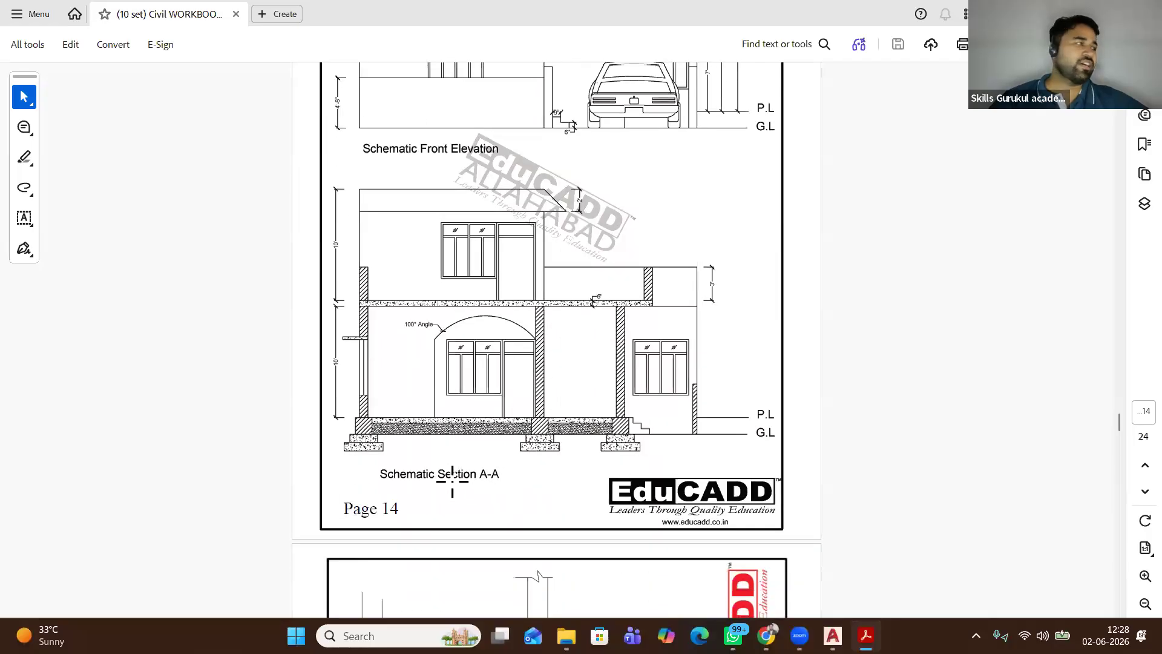
{"action": "scroll", "coordinate": [544, 427], "scroll_direction": "up", "scroll_amount": 9}
{"action": "scroll", "coordinate": [540, 409], "scroll_direction": "up", "scroll_amount": 20}
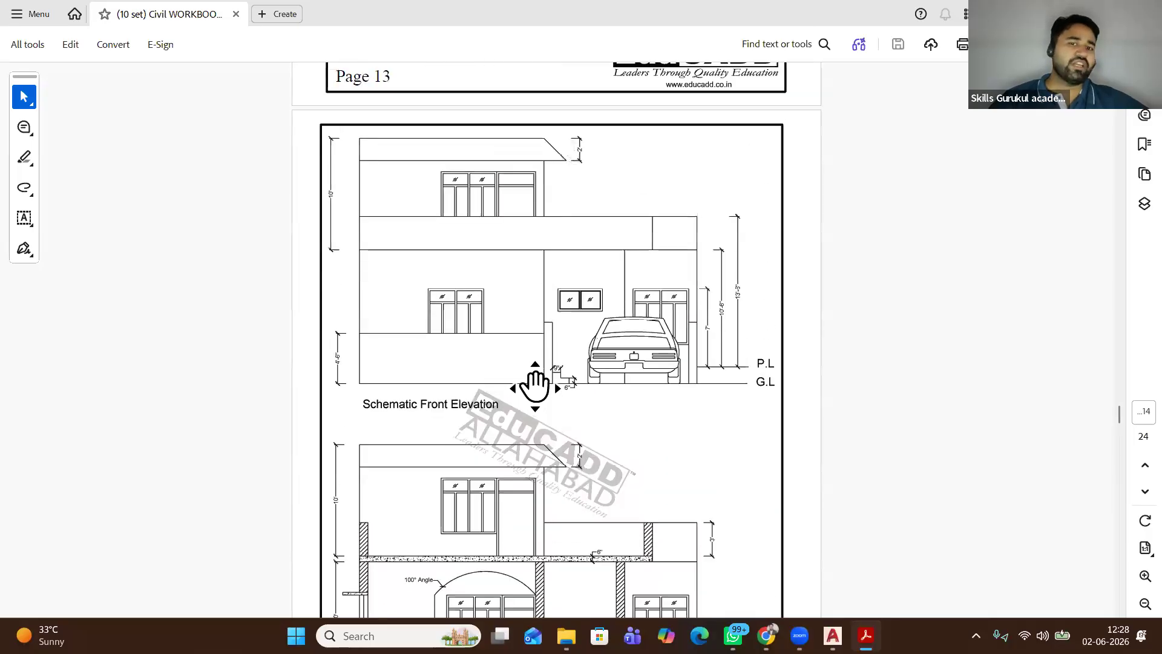
{"action": "scroll", "coordinate": [534, 382], "scroll_direction": "up", "scroll_amount": 3}
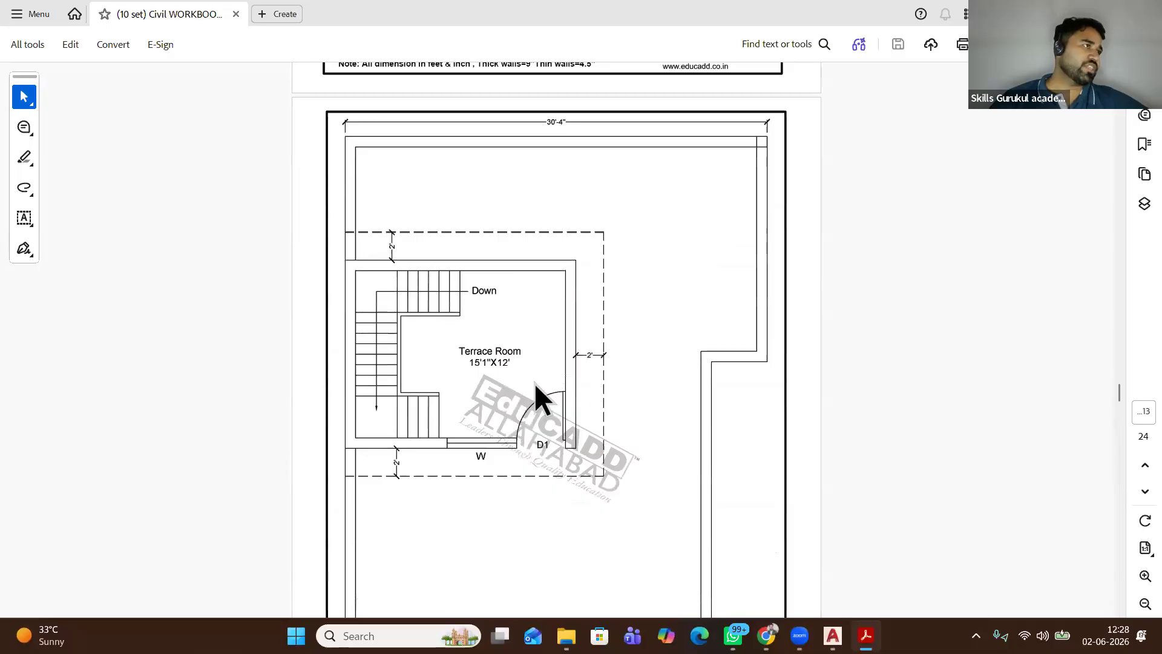
{"action": "scroll", "coordinate": [552, 295], "scroll_direction": "up", "scroll_amount": 20}
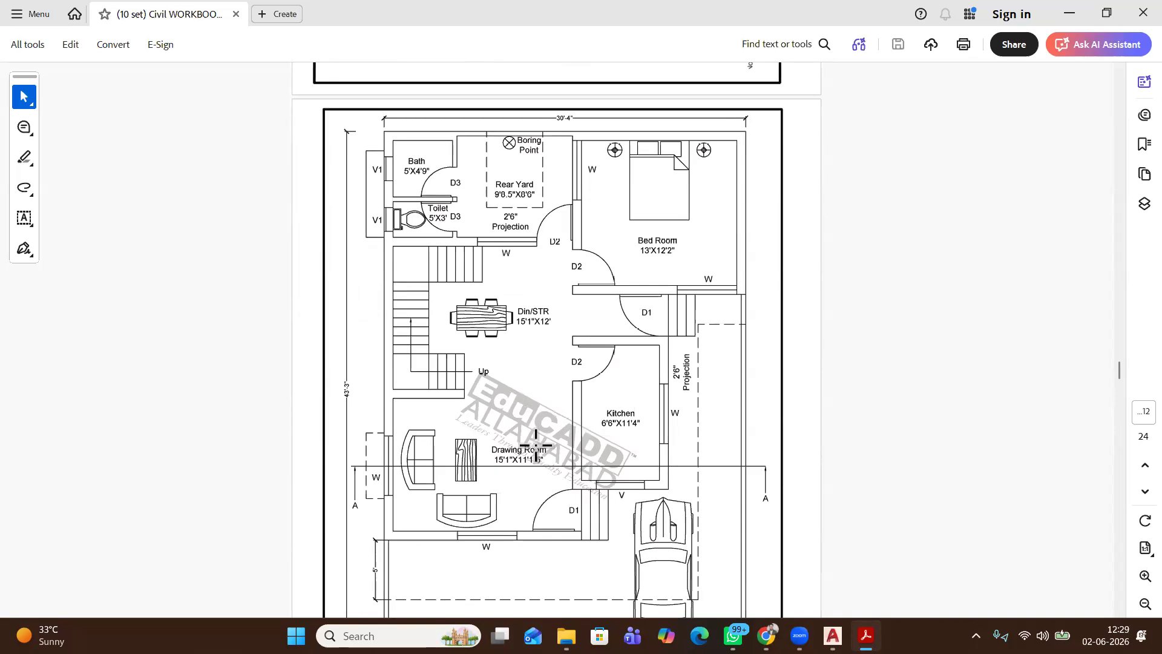
{"action": "scroll", "coordinate": [535, 446], "scroll_direction": "down", "scroll_amount": 1}
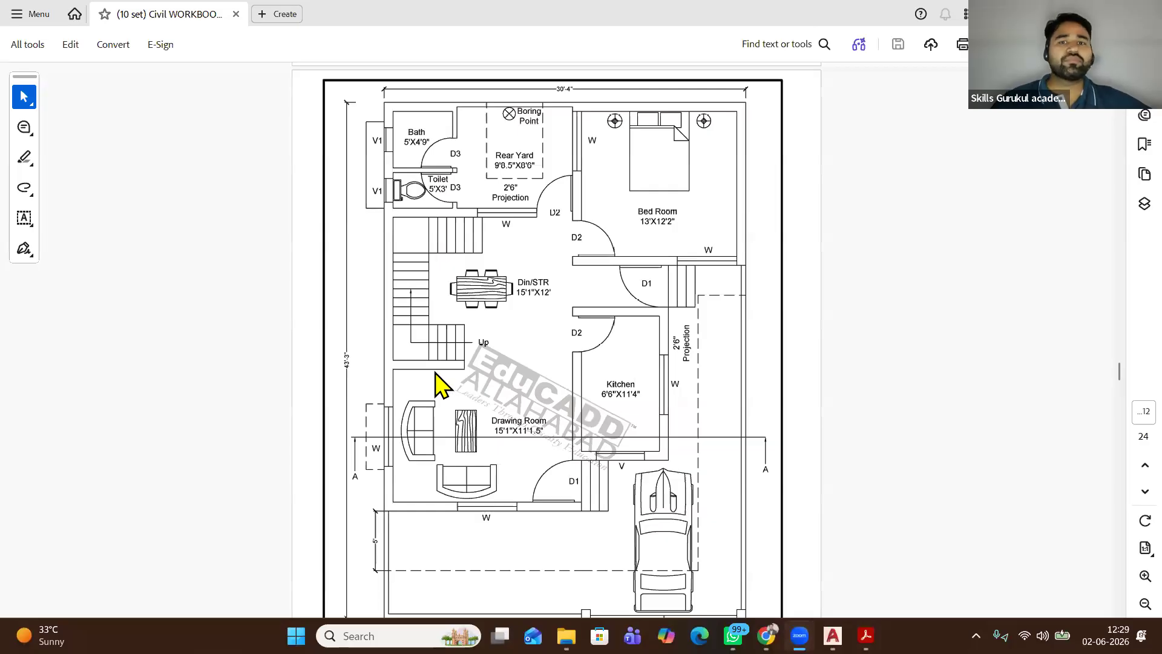
{"action": "scroll", "coordinate": [433, 384], "scroll_direction": "down", "scroll_amount": 1}
{"action": "scroll", "coordinate": [366, 228], "scroll_direction": "up", "scroll_amount": 4}
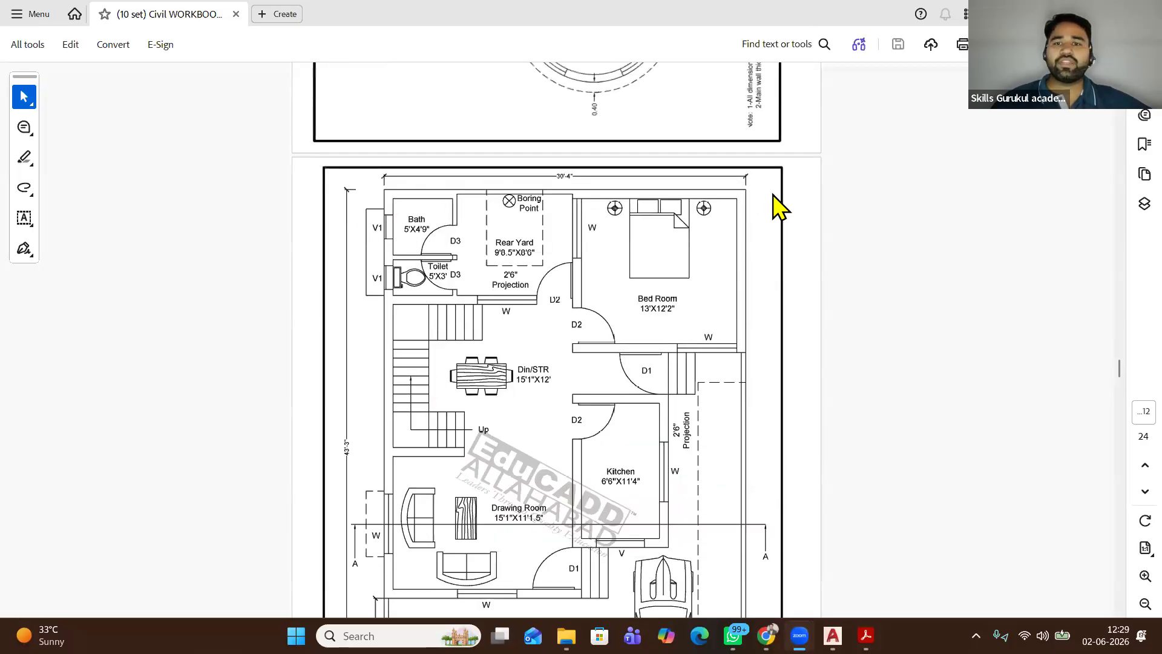
{"action": "scroll", "coordinate": [354, 193], "scroll_direction": "down", "scroll_amount": 3}
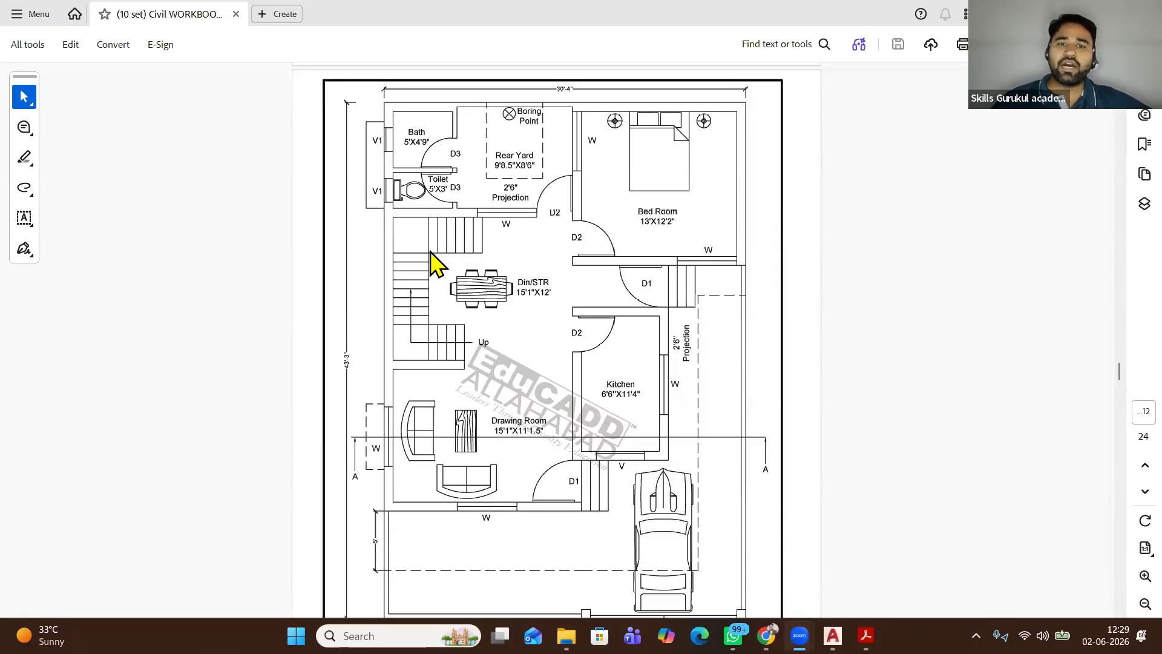
{"action": "scroll", "coordinate": [387, 485], "scroll_direction": "down", "scroll_amount": 5}
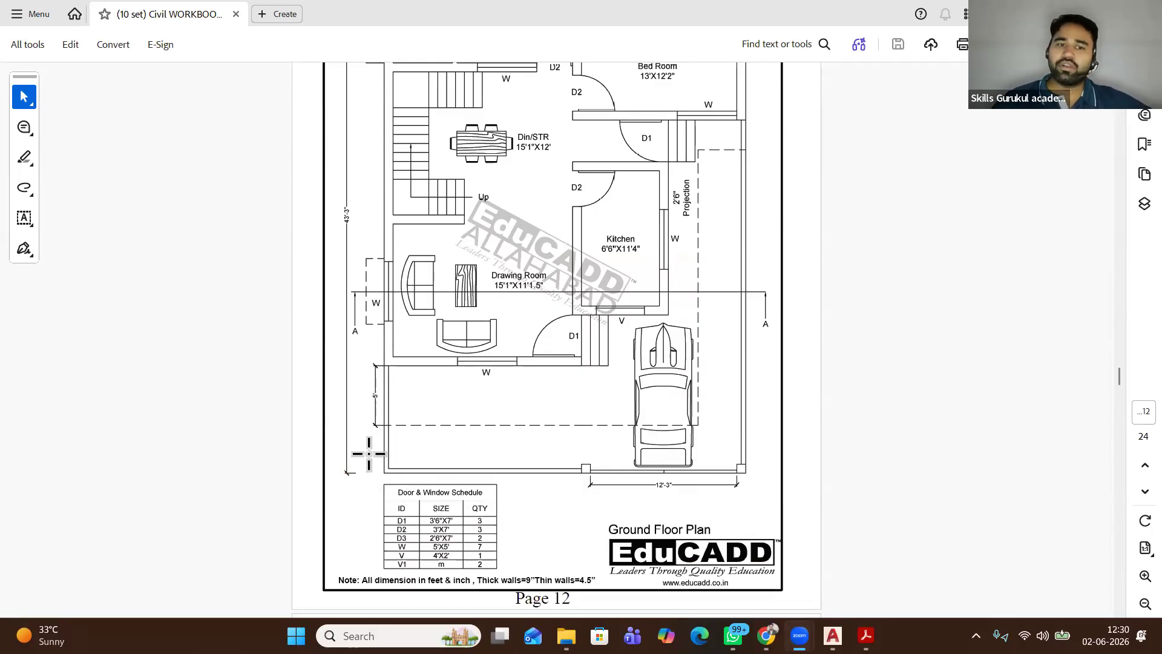
{"action": "scroll", "coordinate": [421, 458], "scroll_direction": "up", "scroll_amount": 7}
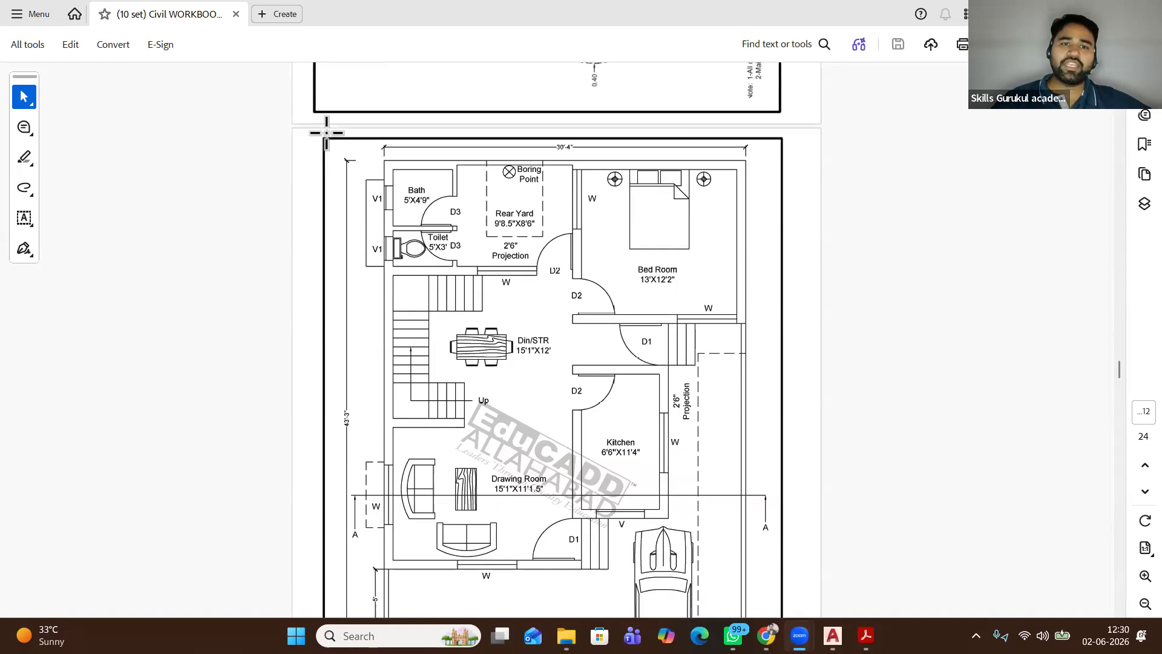
{"action": "left_click_drag", "start_coordinate": [325, 136], "coordinate": [810, 540]}
{"action": "scroll", "coordinate": [515, 403], "scroll_direction": "down", "scroll_amount": 8}
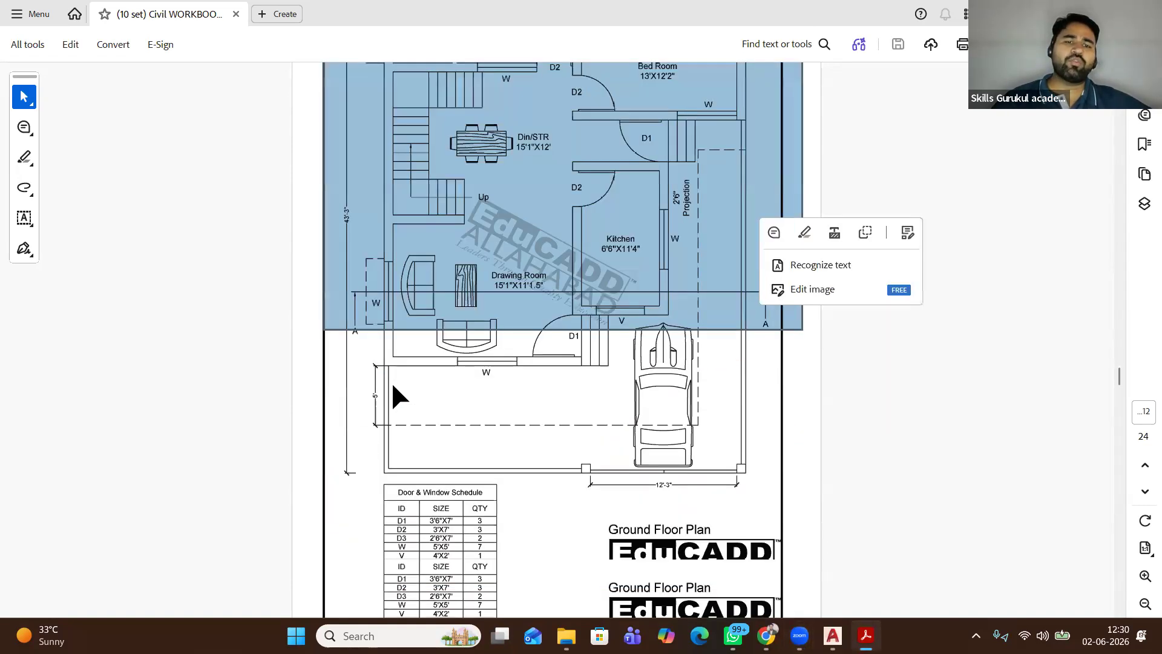
{"action": "scroll", "coordinate": [316, 506], "scroll_direction": "down", "scroll_amount": 5}
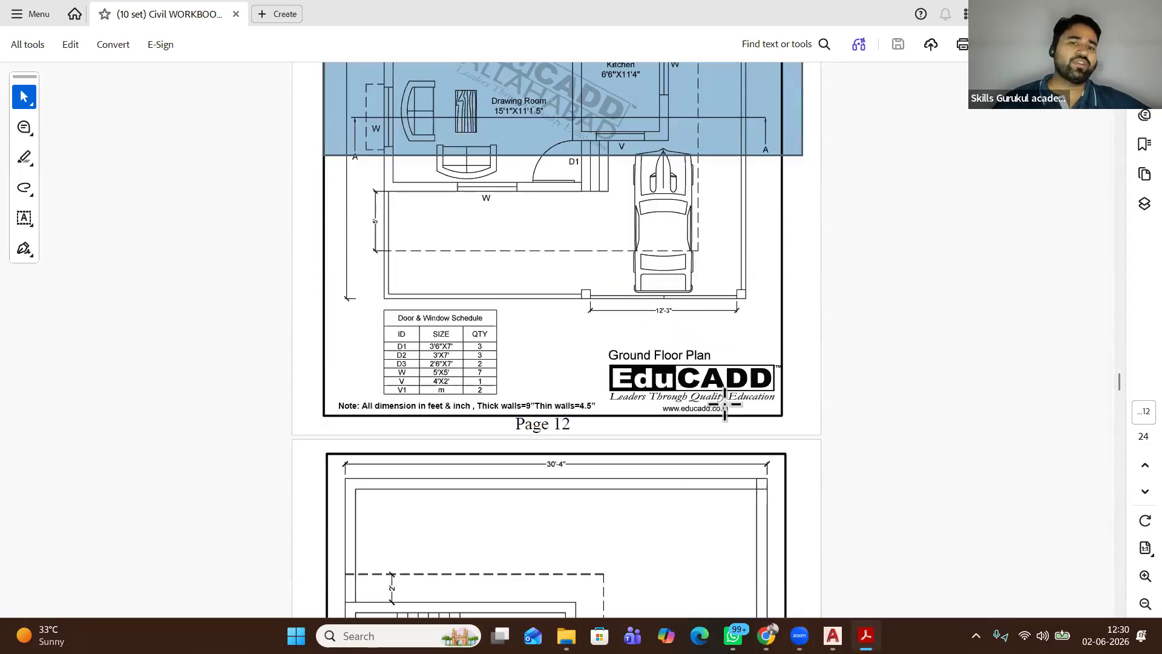
{"action": "scroll", "coordinate": [726, 407], "scroll_direction": "up", "scroll_amount": 5}
{"action": "scroll", "coordinate": [684, 413], "scroll_direction": "up", "scroll_amount": 3}
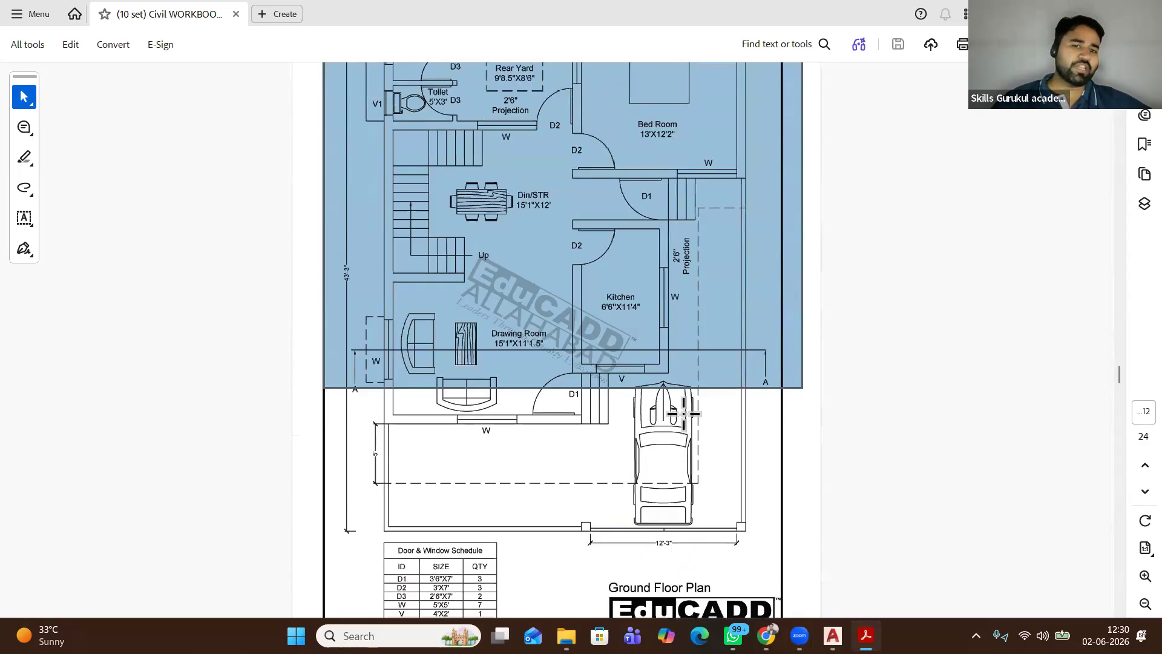
{"action": "left_click", "coordinate": [431, 274]}
{"action": "scroll", "coordinate": [431, 274], "scroll_direction": "up", "scroll_amount": 3}
{"action": "left_click_drag", "start_coordinate": [365, 87], "coordinate": [752, 596]}
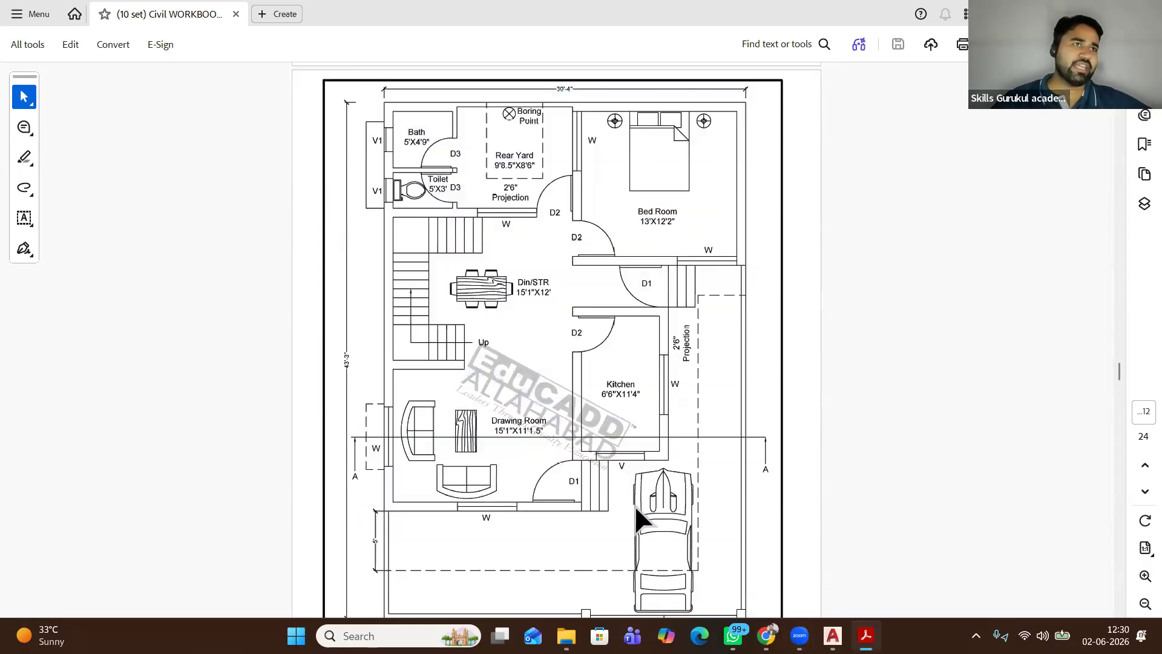
{"action": "left_click", "coordinate": [531, 356]}
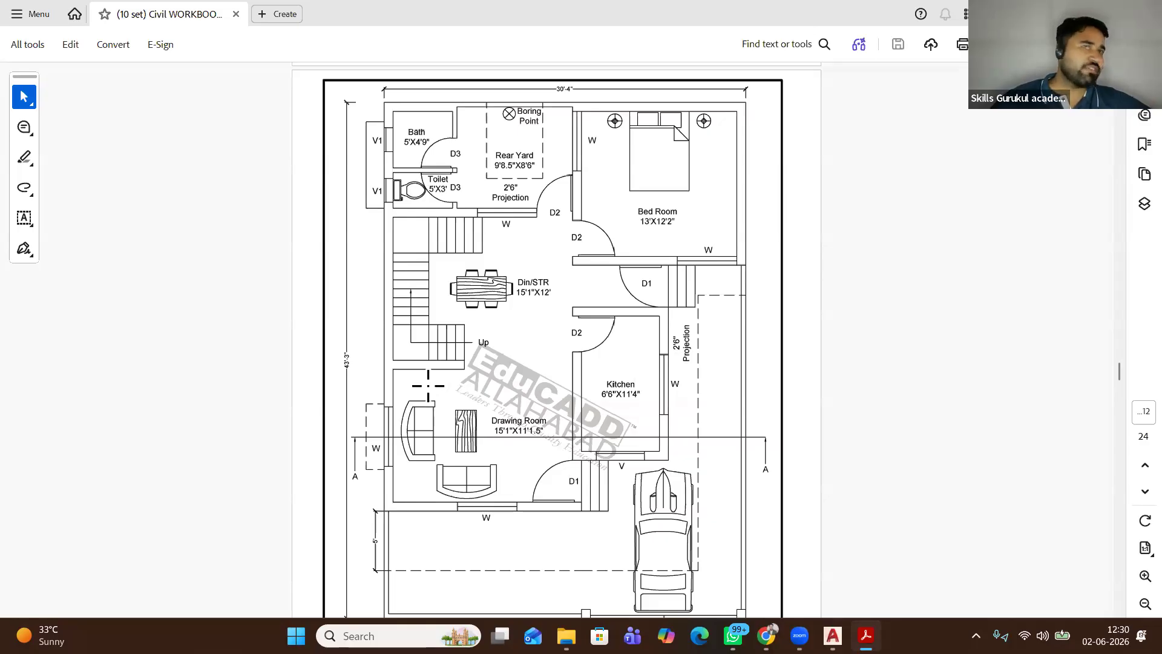
{"action": "left_click_drag", "start_coordinate": [391, 107], "coordinate": [443, 217]}
{"action": "left_click_drag", "start_coordinate": [509, 368], "coordinate": [712, 583]}
{"action": "left_click", "coordinate": [593, 445]}
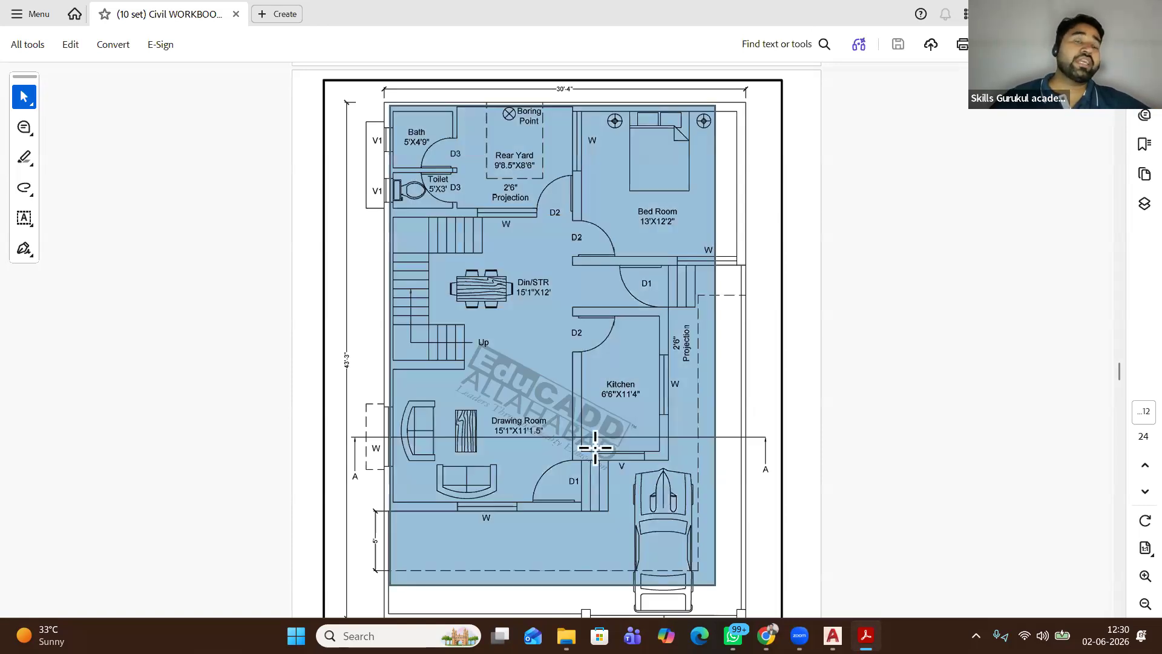
{"action": "left_click", "coordinate": [582, 442]}
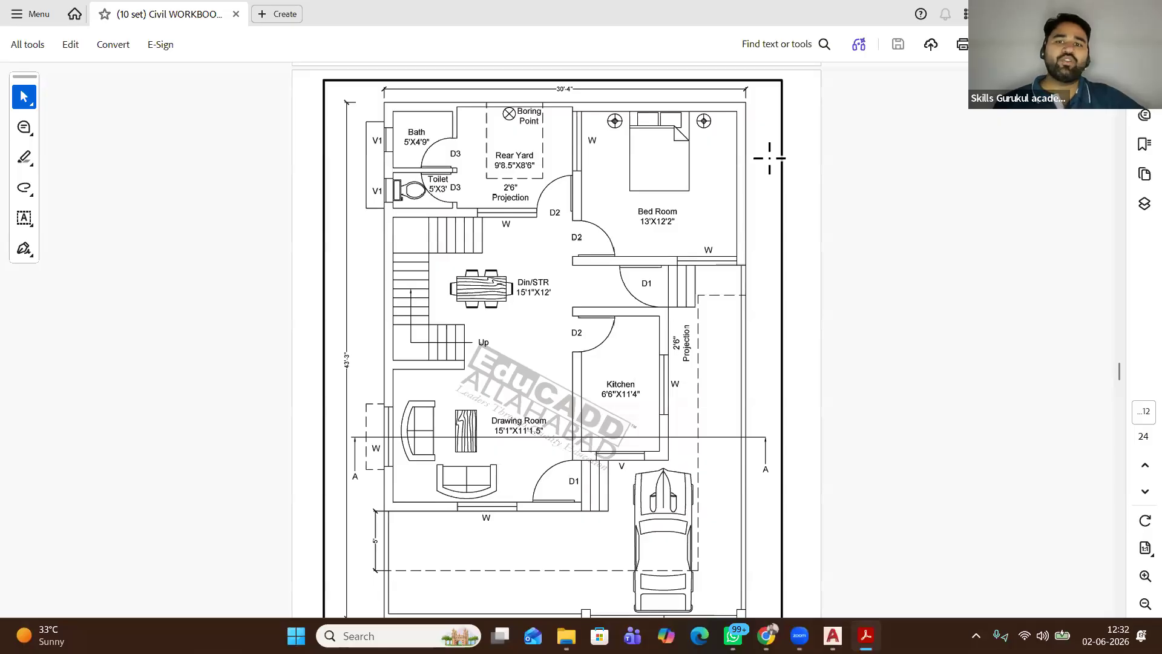
Box-select the bedroom's right wall and top window, then switch to Drawing1.dwg in AutoCAD
{"action": "left_click_drag", "start_coordinate": [736, 160], "coordinate": [748, 210]}
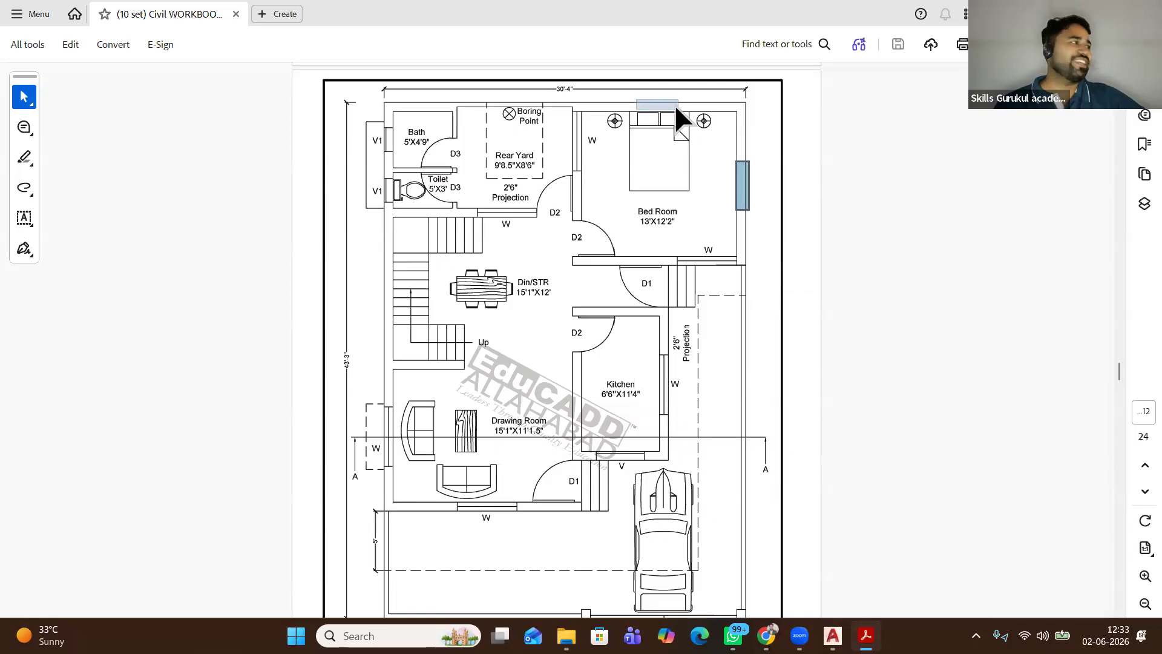
{"action": "left_click_drag", "start_coordinate": [676, 107], "coordinate": [679, 112]}
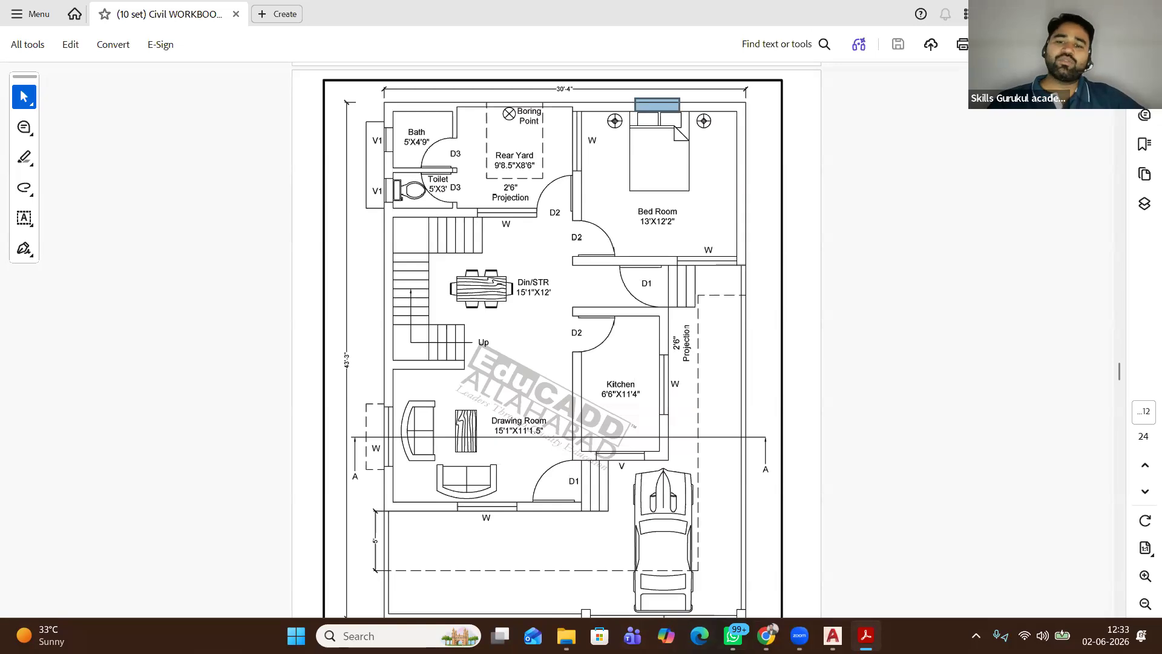
{"action": "mouse_move", "coordinate": [833, 635]}
{"action": "left_click", "coordinate": [702, 572]}
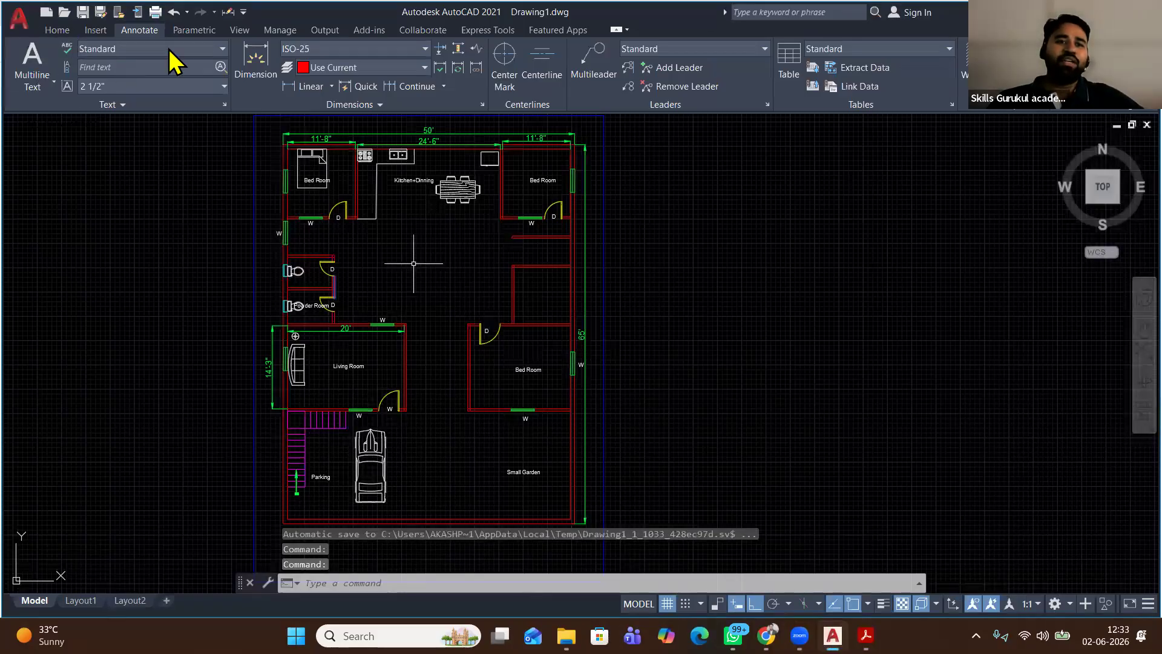
Draw a large red rectangular wall outline beside the existing ground floor plan
{"action": "scroll", "coordinate": [414, 264], "scroll_direction": "down", "scroll_amount": 2}
{"action": "middle_click_drag", "start_coordinate": [414, 263], "coordinate": [319, 262]}
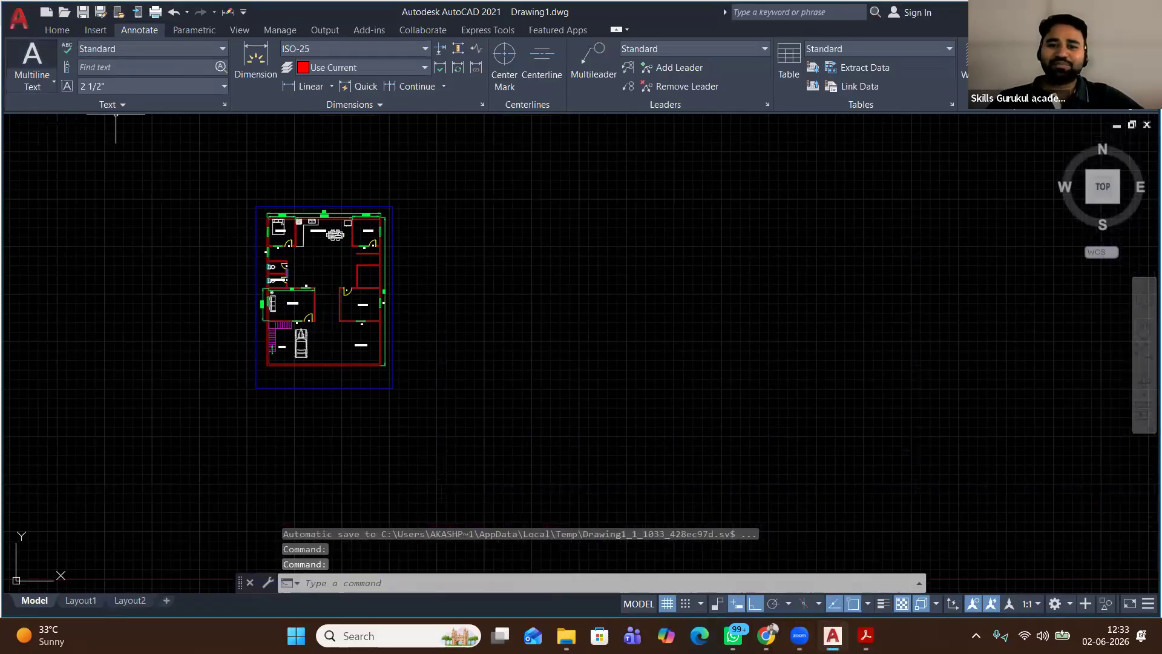
{"action": "left_click", "coordinate": [57, 29]}
{"action": "left_click", "coordinate": [148, 48]}
{"action": "left_click", "coordinate": [540, 211]}
{"action": "left_click", "coordinate": [643, 399]}
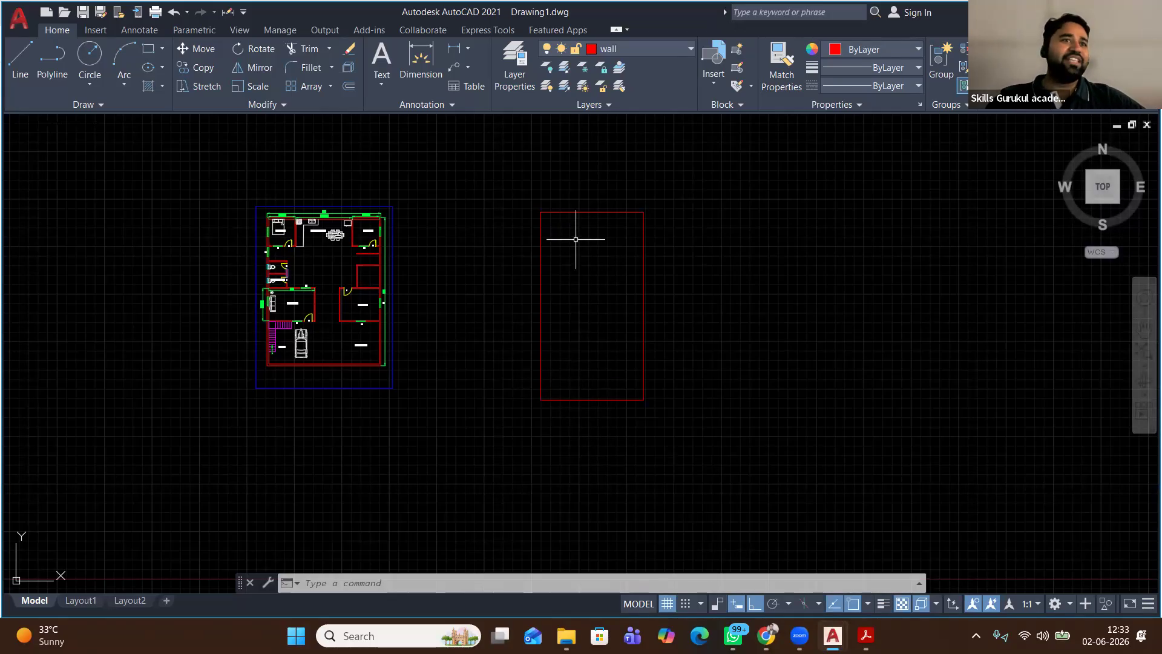
Draw a small rectangle on the top edge of the big rectangle
{"action": "left_click", "coordinate": [149, 50]}
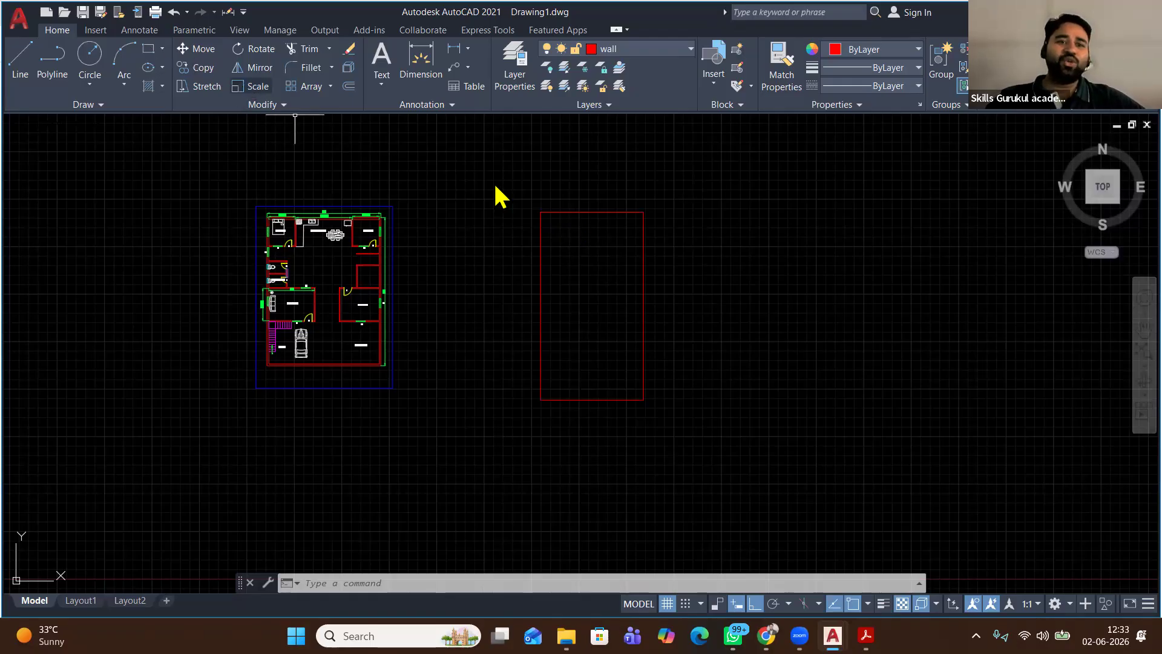
{"action": "scroll", "coordinate": [557, 210], "scroll_direction": "up", "scroll_amount": 2}
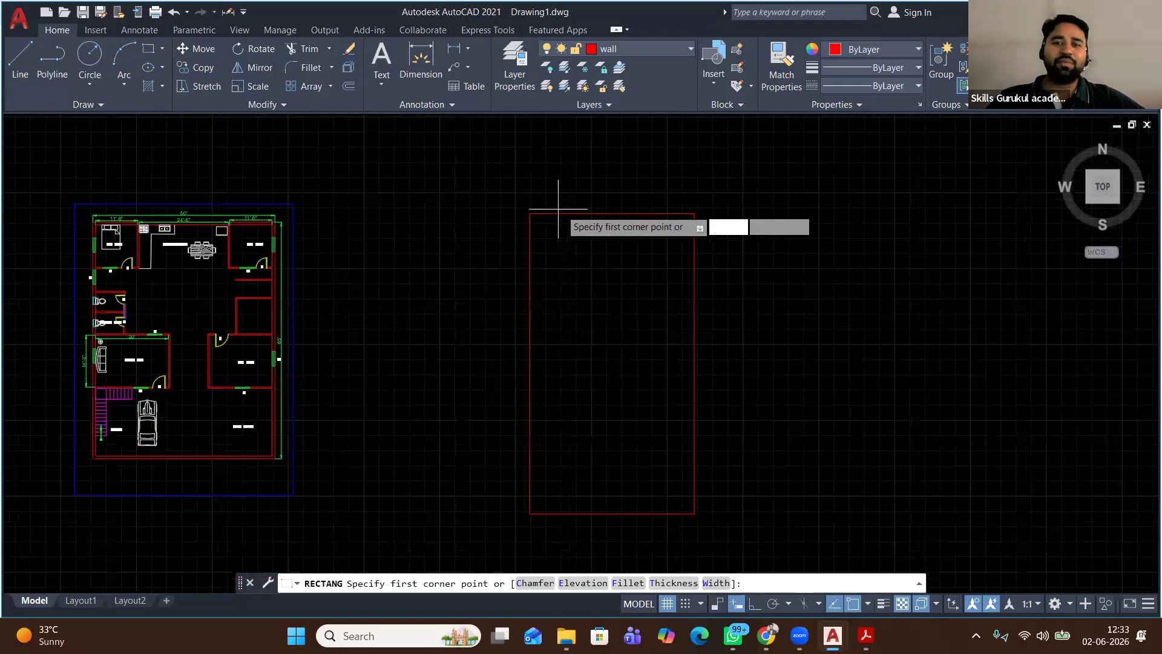
{"action": "scroll", "coordinate": [558, 208], "scroll_direction": "up", "scroll_amount": 2}
{"action": "left_click", "coordinate": [613, 216]}
{"action": "left_click", "coordinate": [646, 225]}
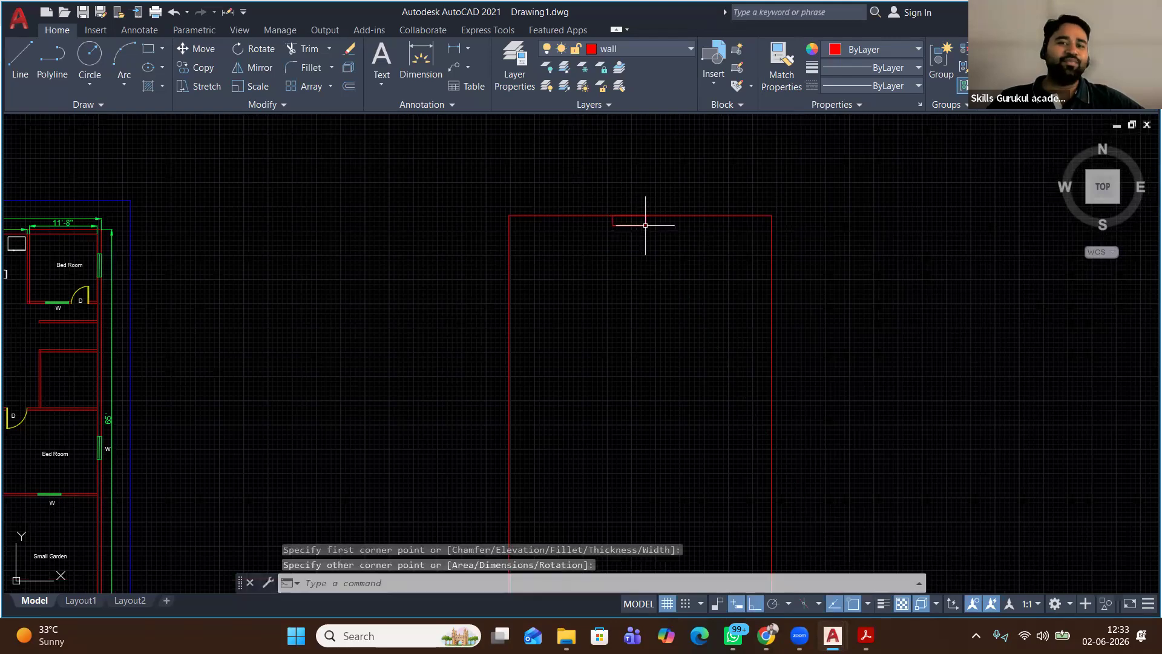
Switch to Chrome's Google Images results for '41 city hub'
{"action": "scroll", "coordinate": [550, 202], "scroll_direction": "down", "scroll_amount": 4}
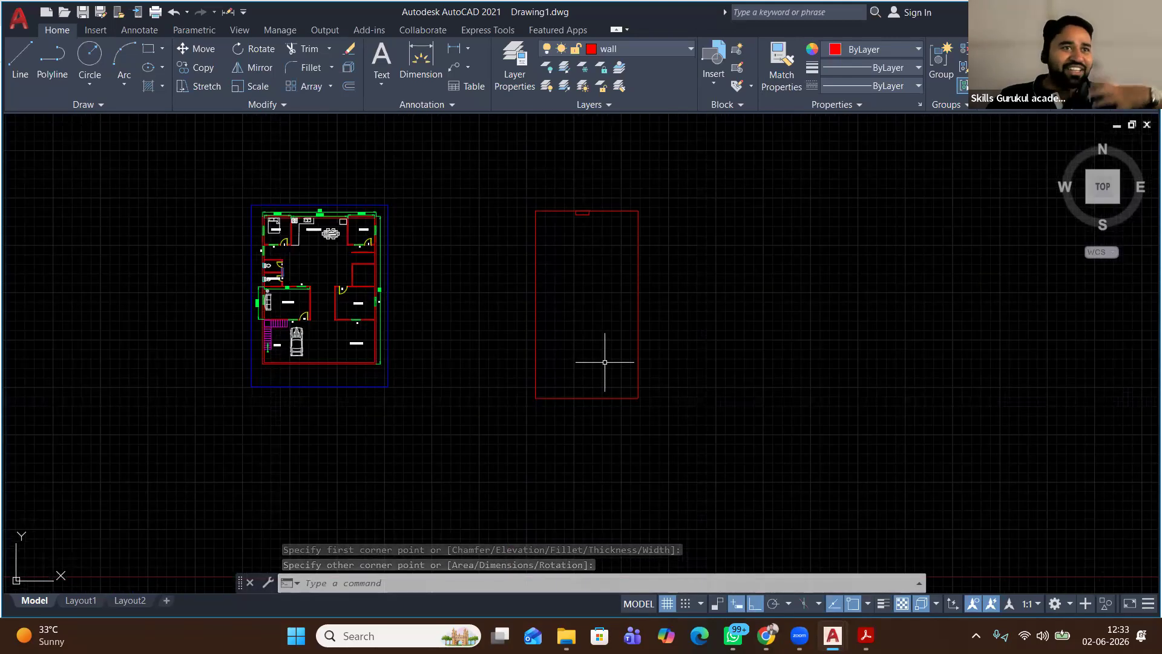
{"action": "scroll", "coordinate": [574, 192], "scroll_direction": "up", "scroll_amount": 2}
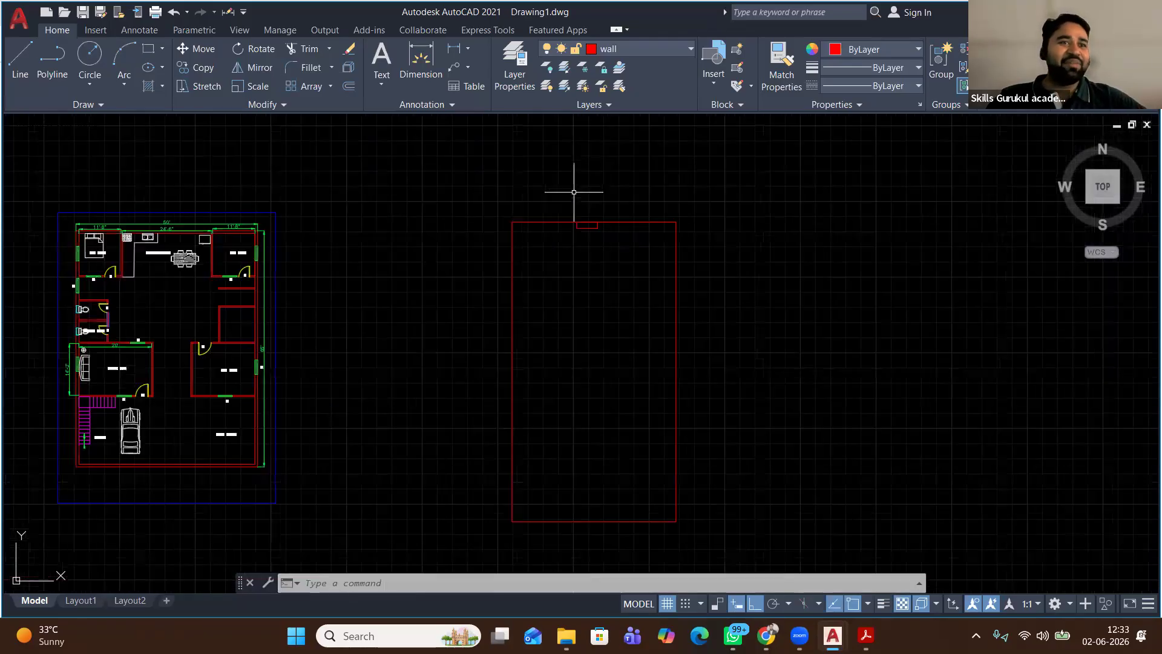
{"action": "scroll", "coordinate": [574, 192], "scroll_direction": "up", "scroll_amount": 2}
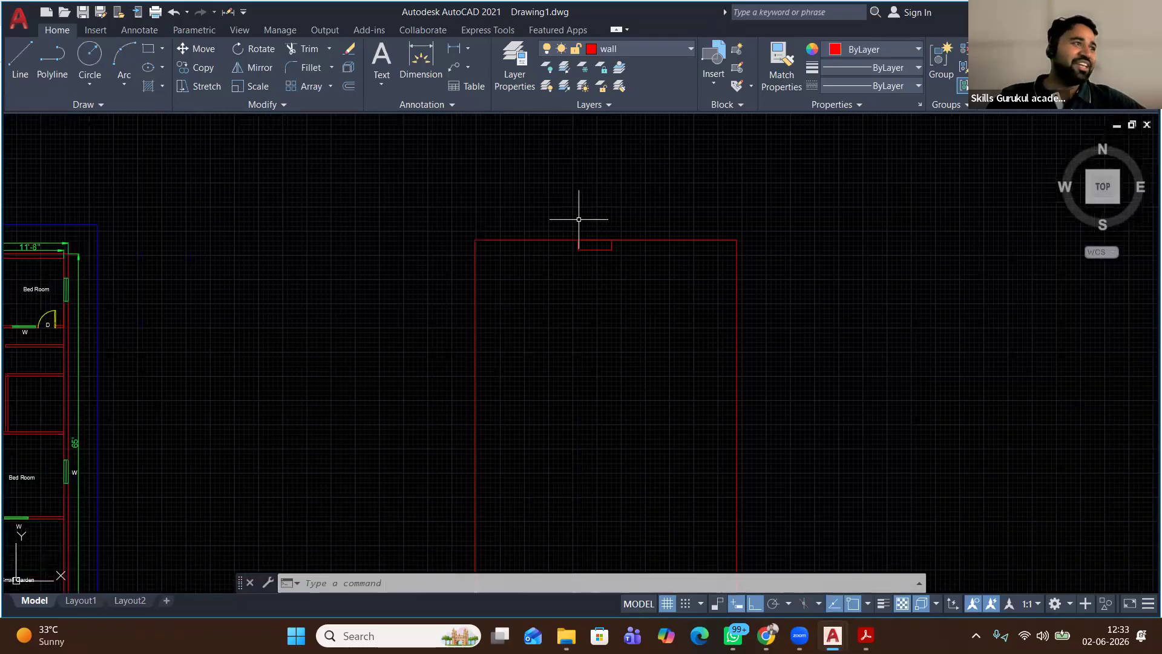
{"action": "scroll", "coordinate": [579, 219], "scroll_direction": "down", "scroll_amount": 2}
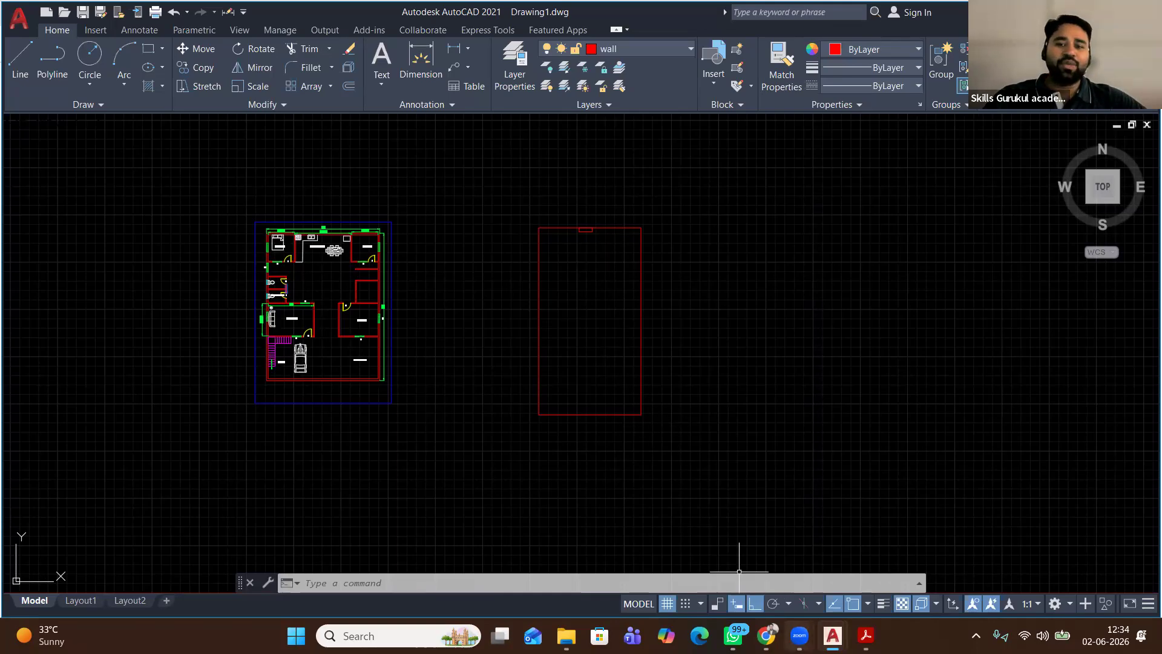
{"action": "left_click", "coordinate": [766, 636]}
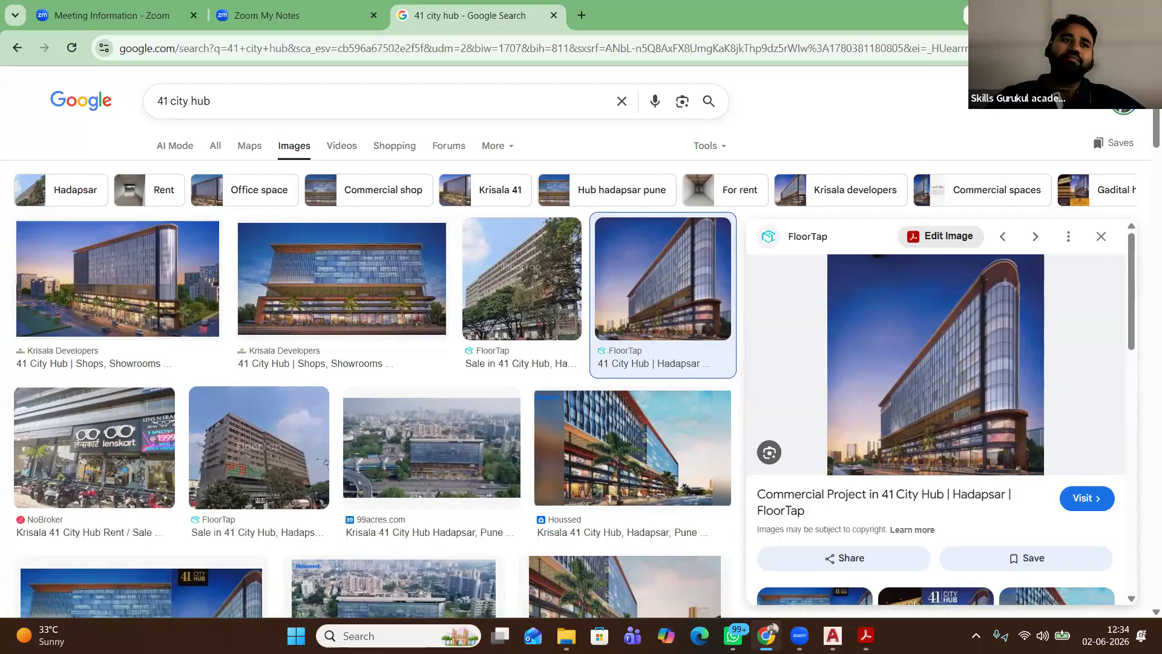
Switch from Chrome back to the AutoCAD Drawing1.dwg window with Alt+Tab
{"action": "key", "text": "alt+Tab"}
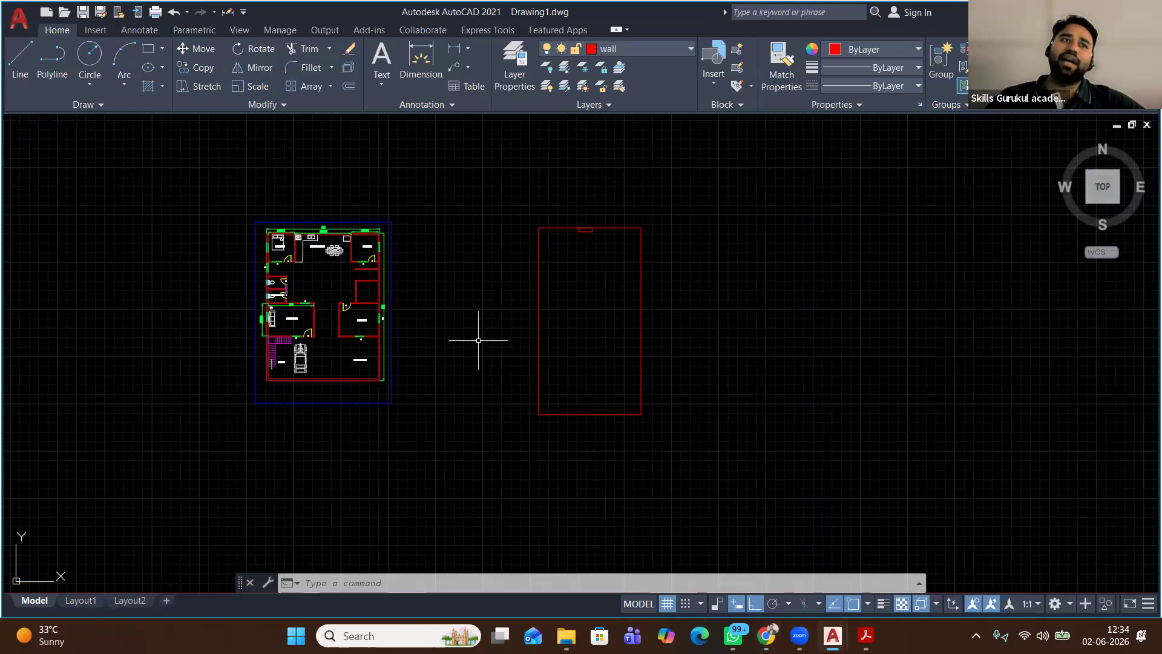
Draw a wide rectangle below the main outline, level with its bottom edge
{"action": "middle_click_drag", "start_coordinate": [547, 335], "coordinate": [531, 307]}
{"action": "left_click", "coordinate": [148, 51]}
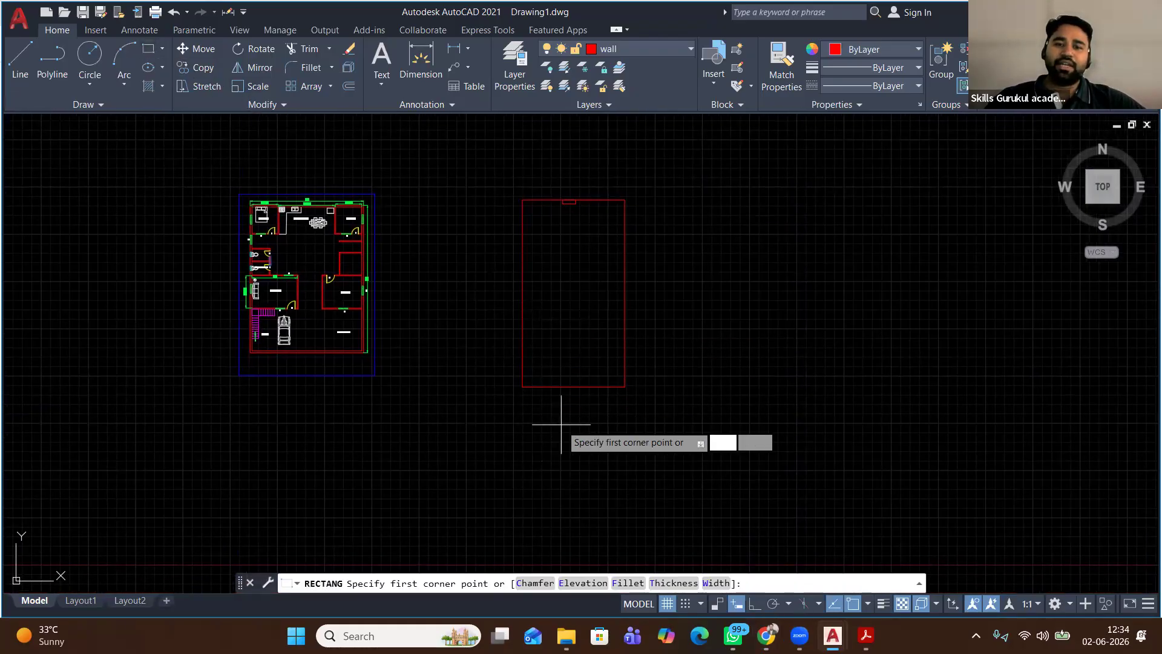
{"action": "scroll", "coordinate": [580, 403], "scroll_direction": "up", "scroll_amount": 2}
{"action": "scroll", "coordinate": [581, 401], "scroll_direction": "up", "scroll_amount": 2}
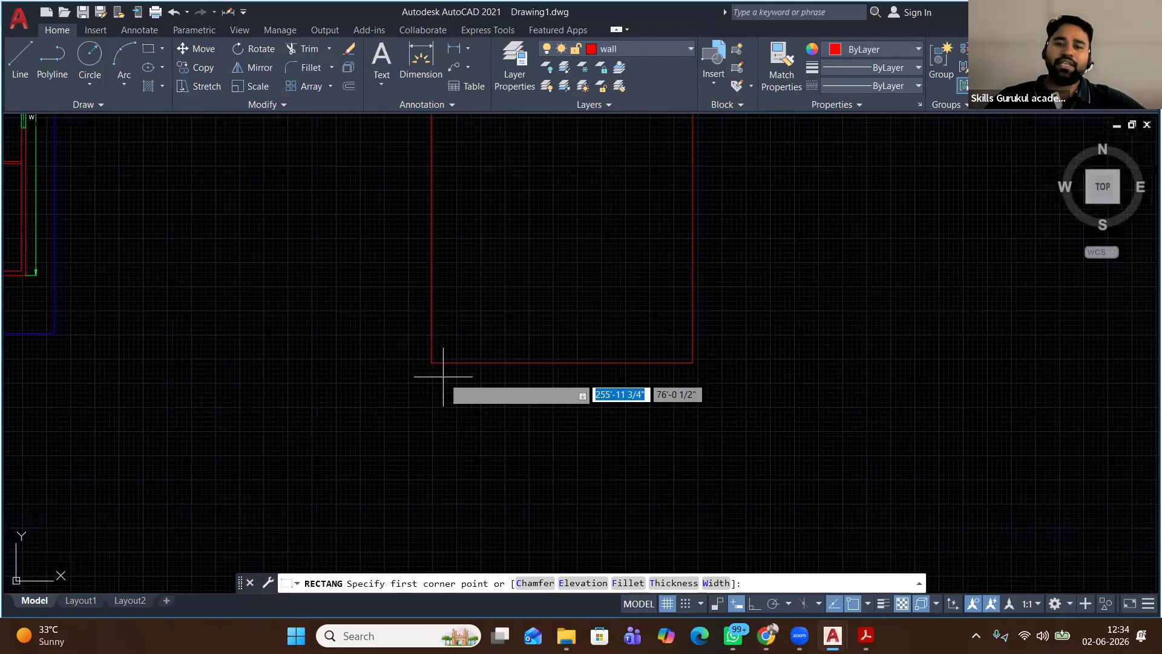
{"action": "left_click", "coordinate": [839, 360]}
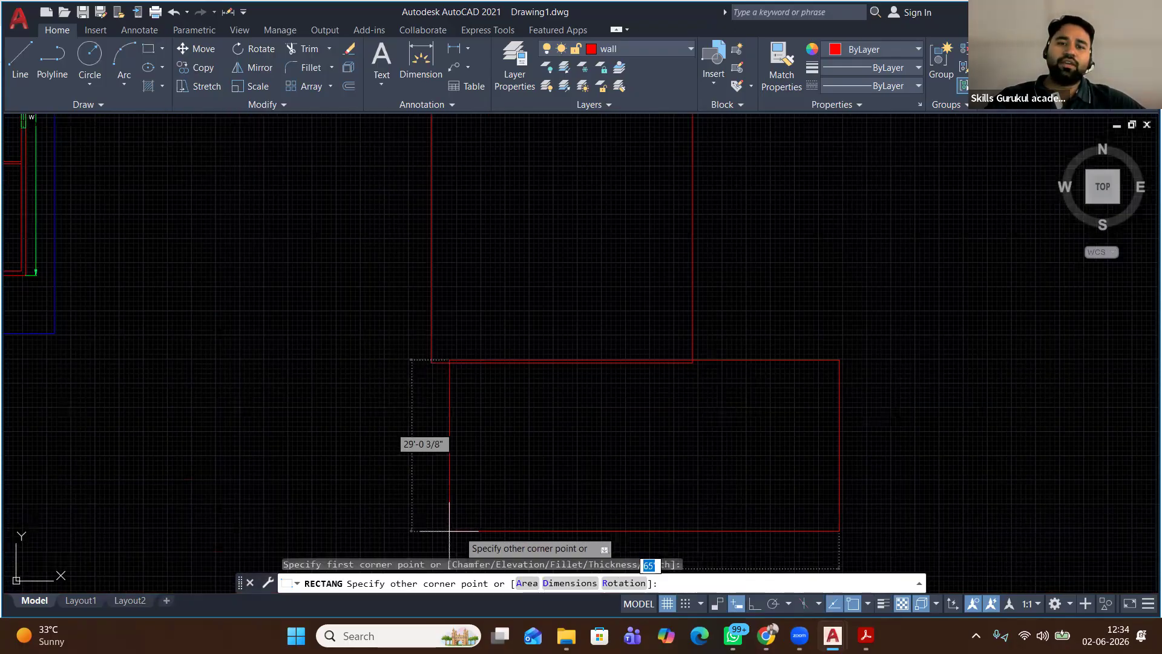
{"action": "left_click", "coordinate": [316, 485]}
Draw a tall narrow rectangle up the outline's left side from the wide one's corner
{"action": "key", "text": "Return"}
{"action": "left_click", "coordinate": [315, 360]}
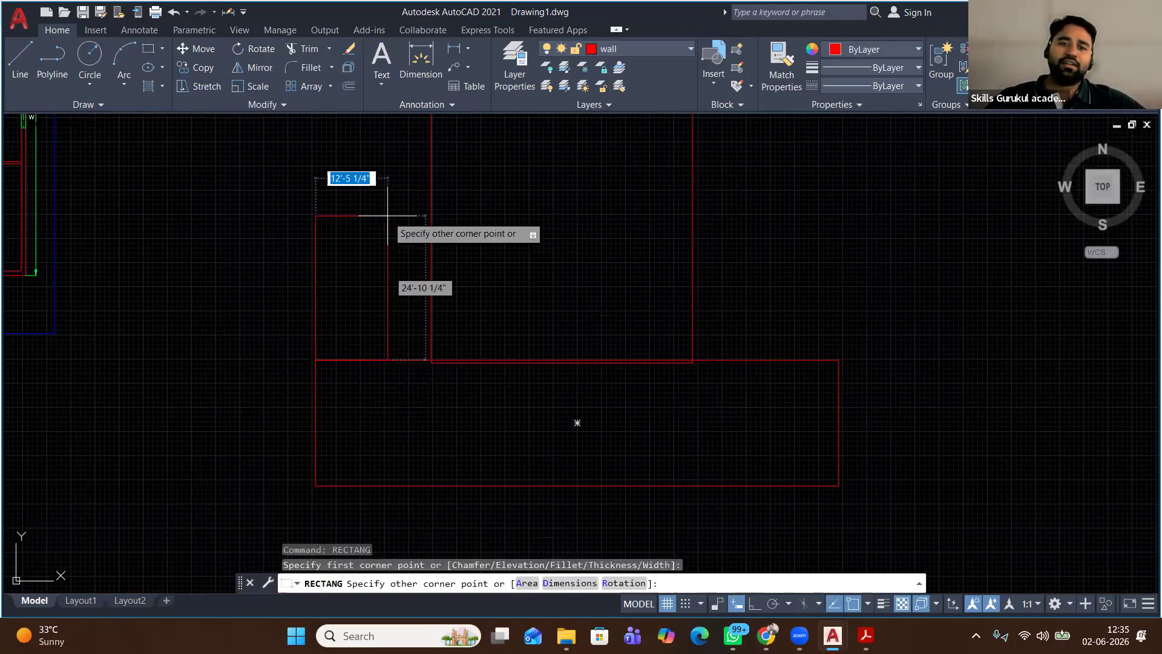
{"action": "scroll", "coordinate": [388, 216], "scroll_direction": "down", "scroll_amount": 4}
{"action": "scroll", "coordinate": [388, 215], "scroll_direction": "down", "scroll_amount": 2}
{"action": "middle_click_drag", "start_coordinate": [387, 216], "coordinate": [385, 324]}
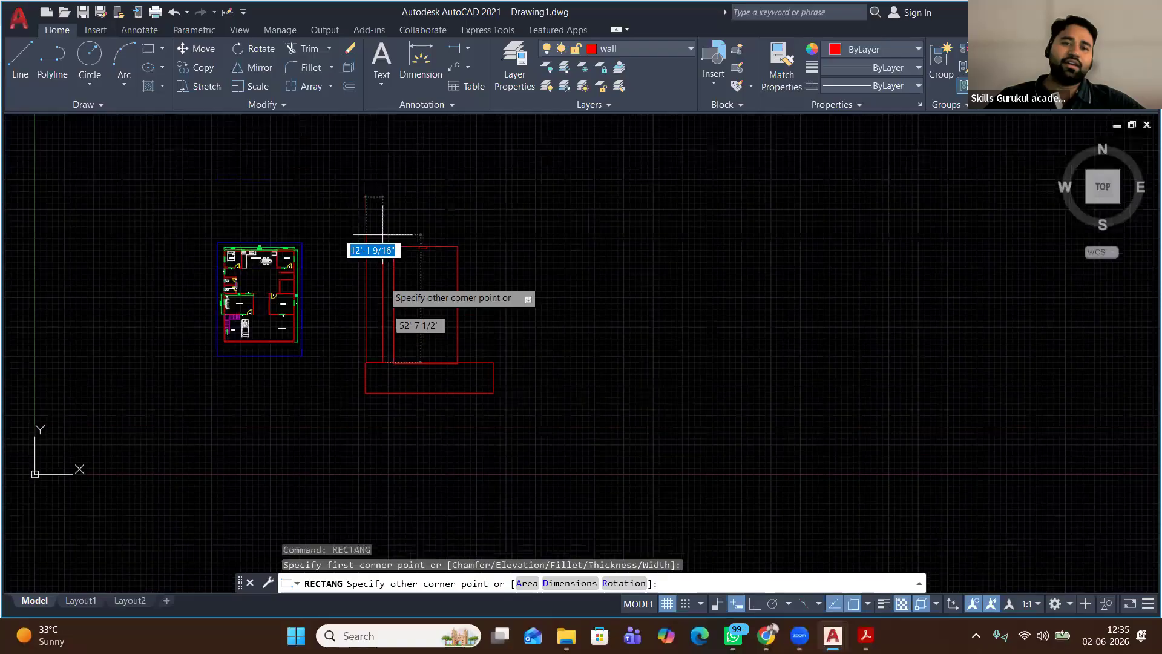
{"action": "left_click", "coordinate": [394, 143]}
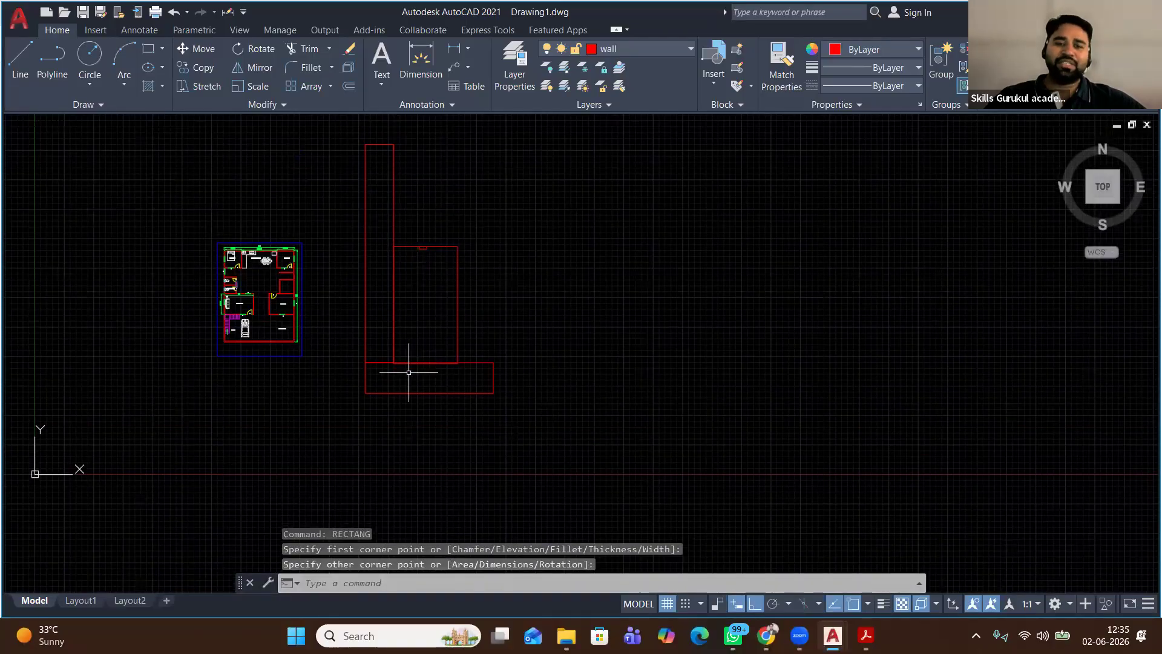
{"action": "scroll", "coordinate": [439, 378], "scroll_direction": "up", "scroll_amount": 4}
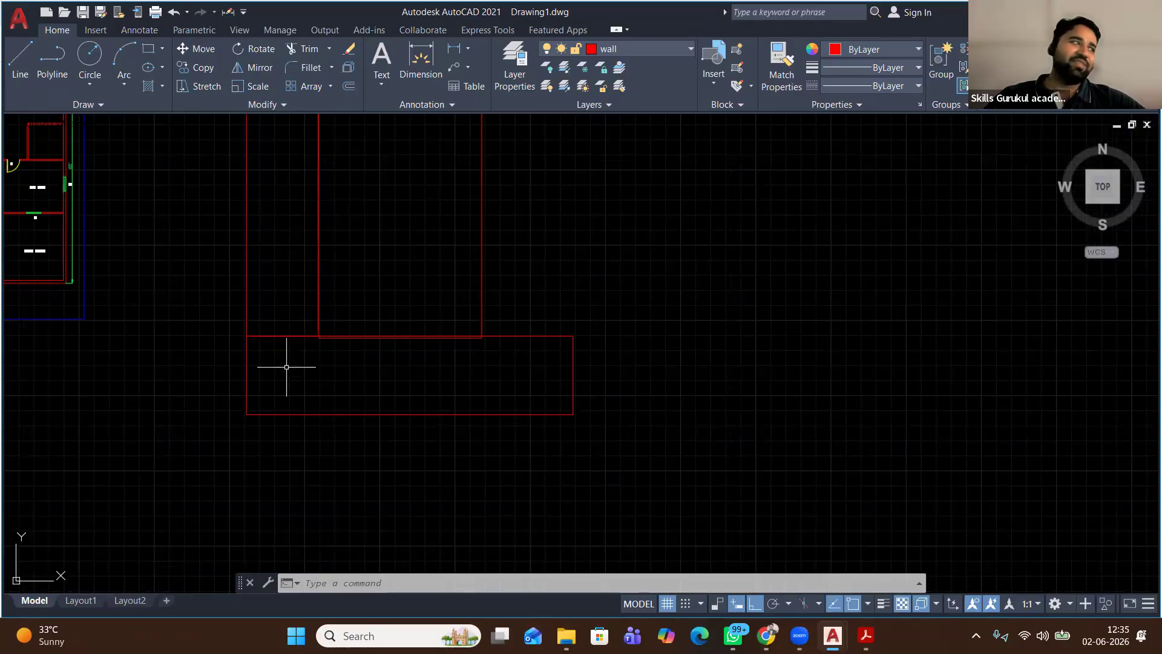
Trim the overlapping segments between the rectangles, using all lines as cutting edges
{"action": "left_click", "coordinate": [308, 49]}
{"action": "right_click", "coordinate": [400, 239]}
{"action": "left_click", "coordinate": [423, 242]}
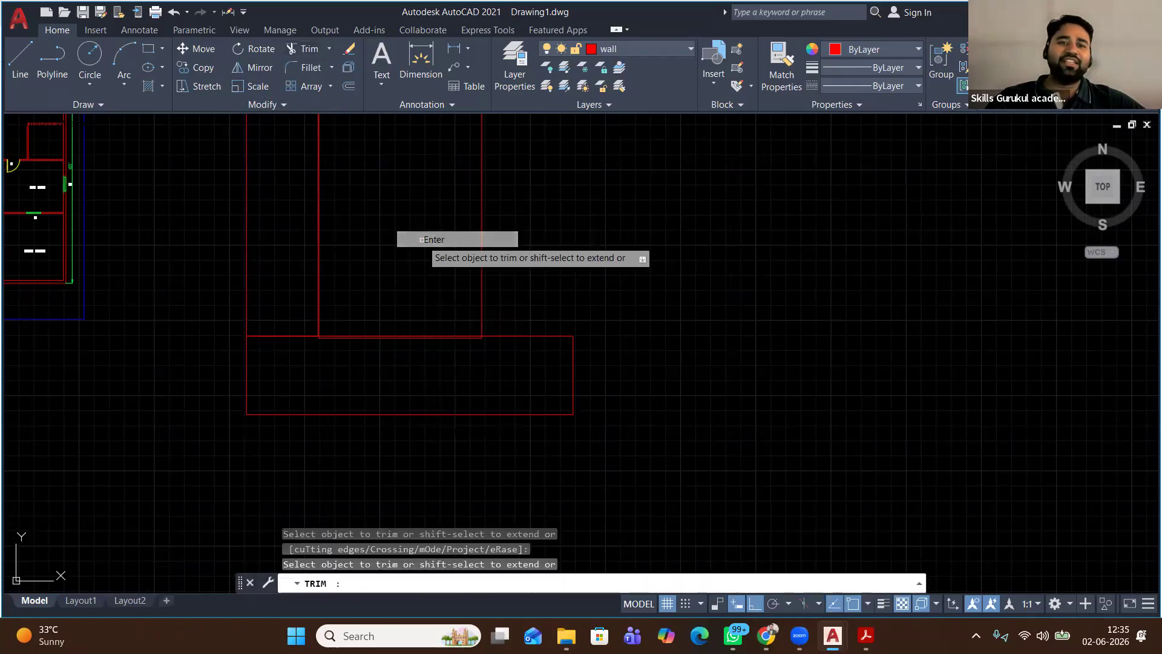
{"action": "left_click_drag", "start_coordinate": [295, 362], "coordinate": [270, 274]}
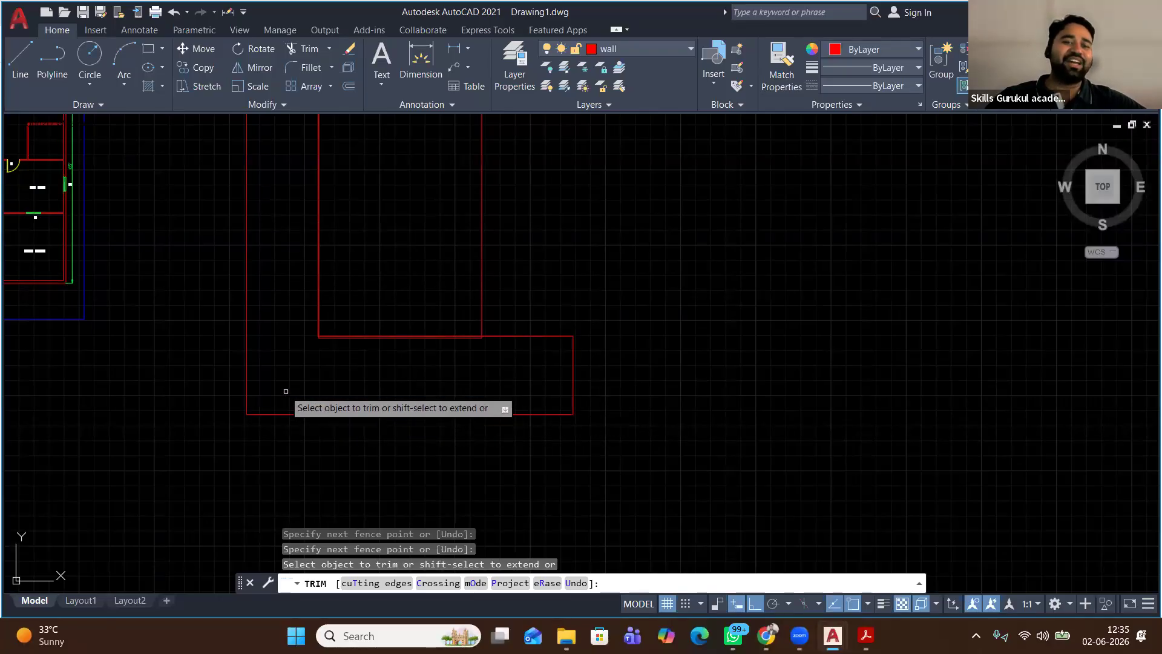
{"action": "right_click", "coordinate": [282, 190]}
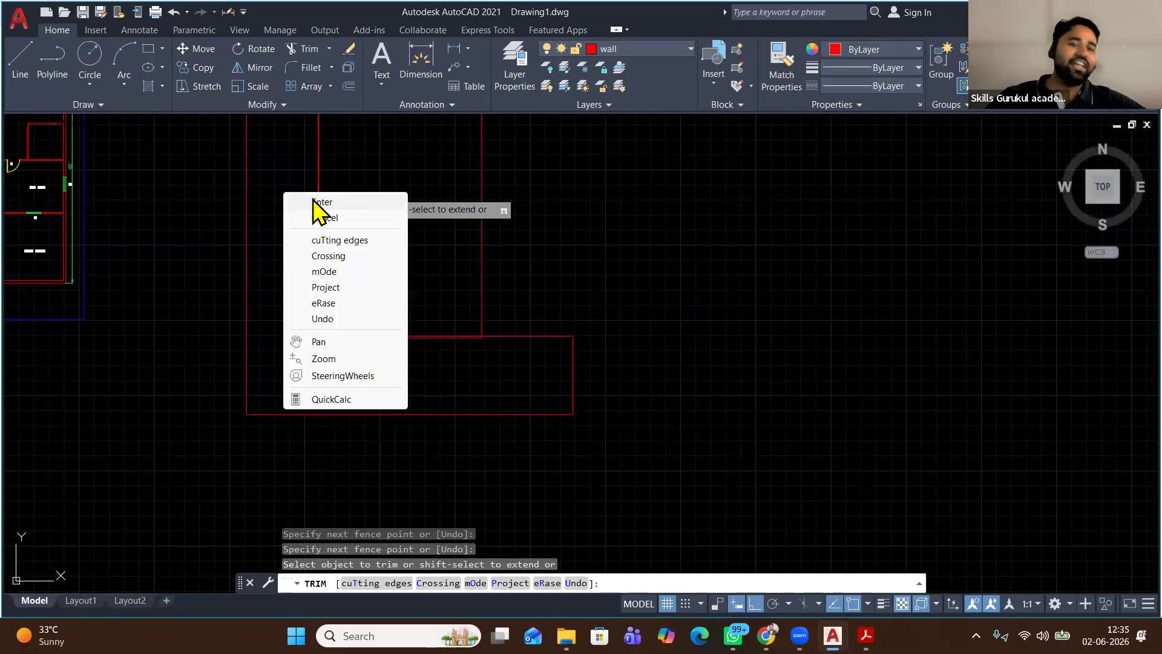
{"action": "left_click", "coordinate": [317, 199]}
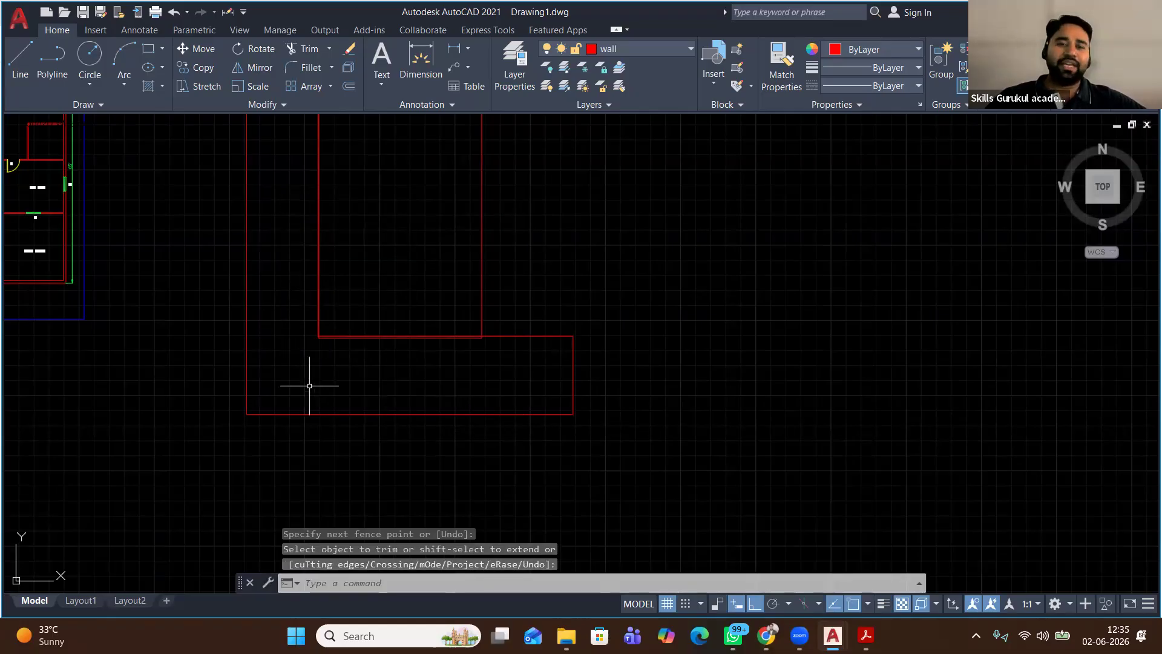
Draw a small tall rectangle at the L-shape's inner corner
{"action": "left_click", "coordinate": [147, 48]}
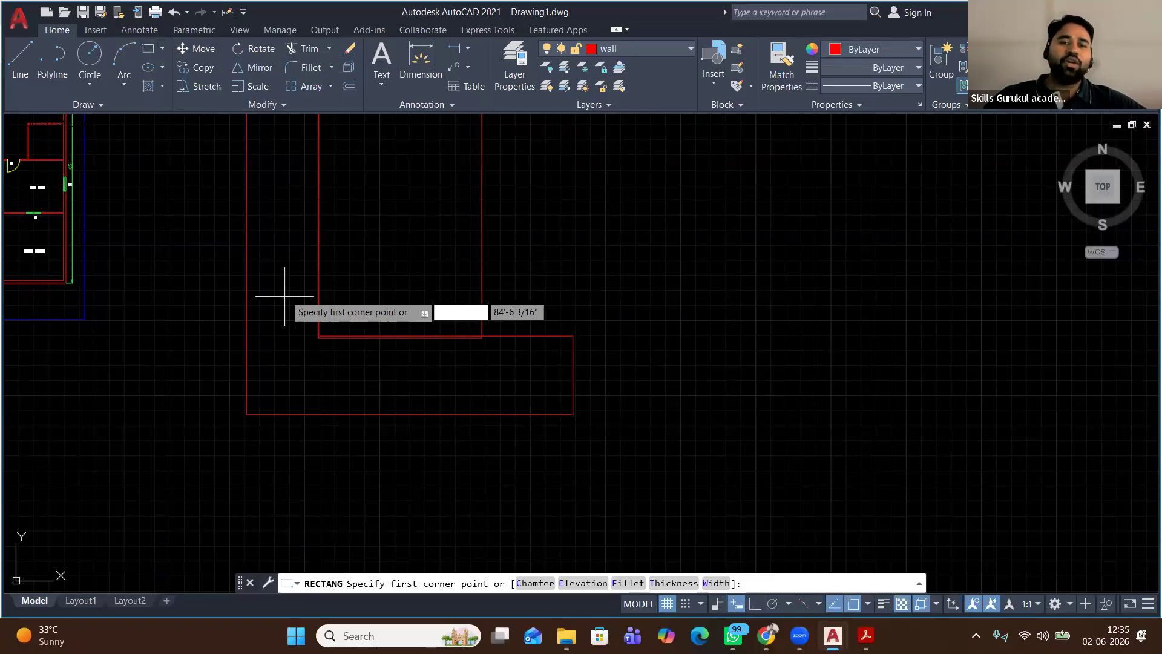
{"action": "left_click", "coordinate": [298, 219]}
{"action": "left_click", "coordinate": [332, 348]}
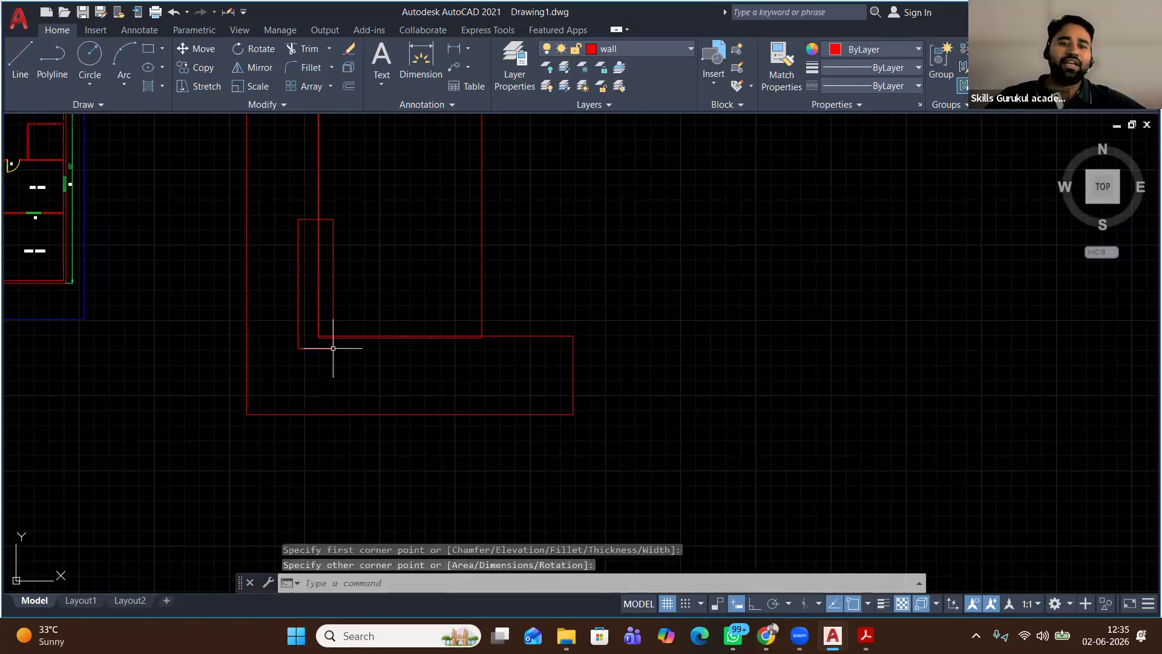
Draw a flat rectangle across the inner corner, then select both small rectangles
{"action": "right_click", "coordinate": [404, 271]}
{"action": "left_click", "coordinate": [417, 269]}
{"action": "left_click", "coordinate": [286, 316]}
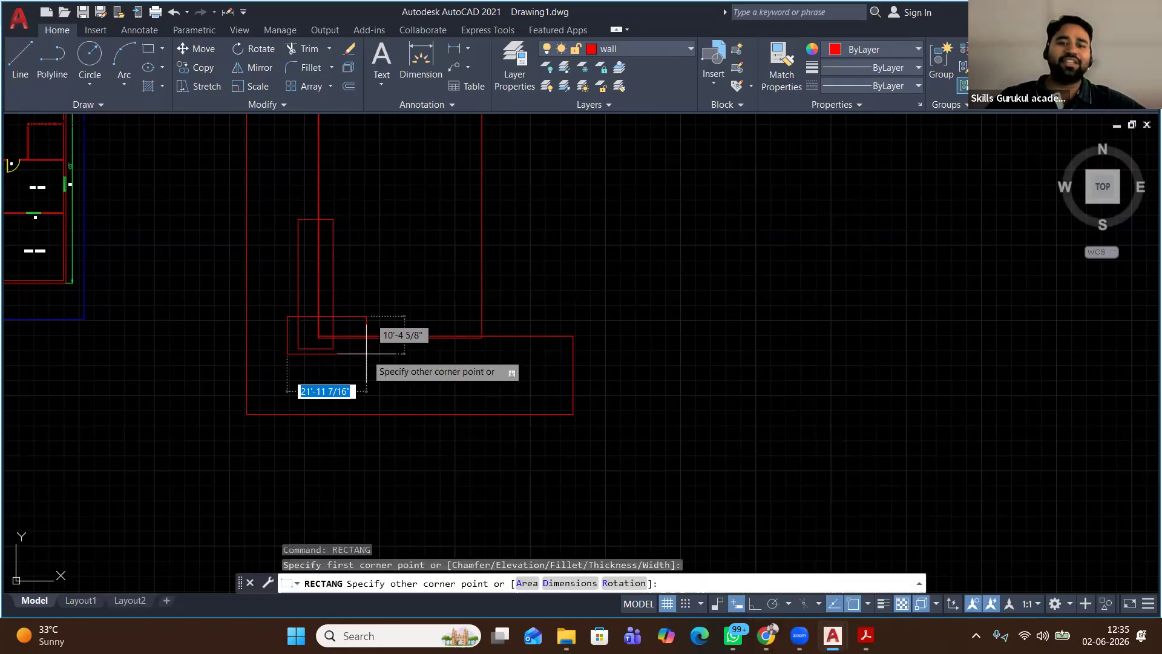
{"action": "left_click", "coordinate": [411, 356]}
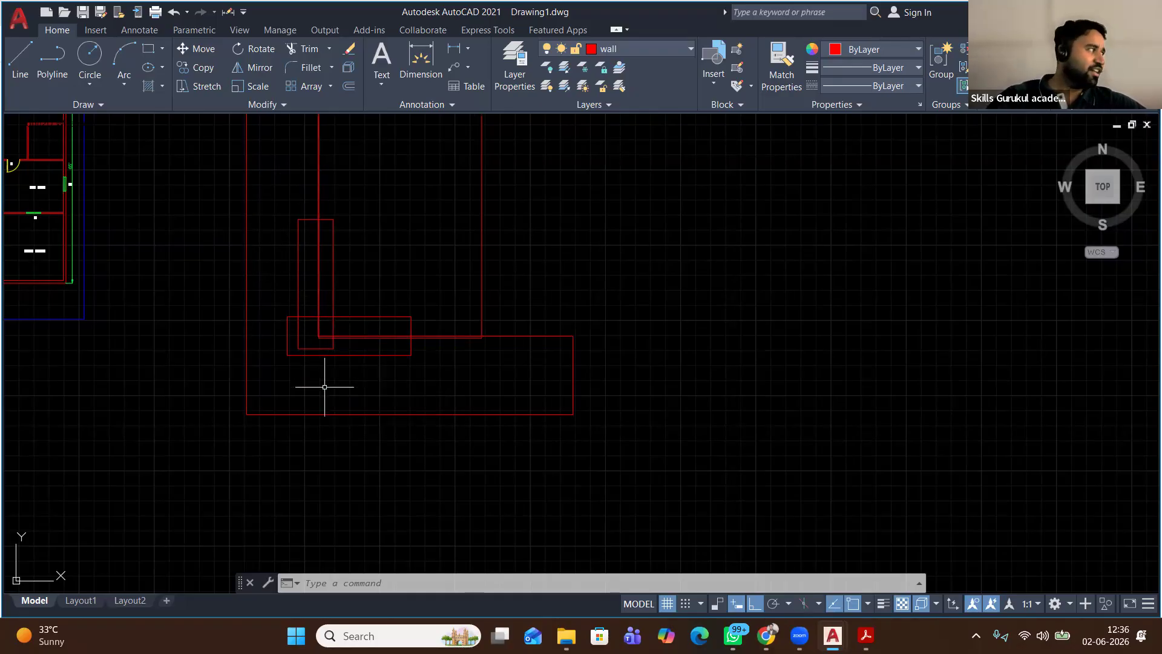
{"action": "left_click", "coordinate": [307, 296]}
{"action": "left_click", "coordinate": [276, 347]}
{"action": "right_click", "coordinate": [367, 251]}
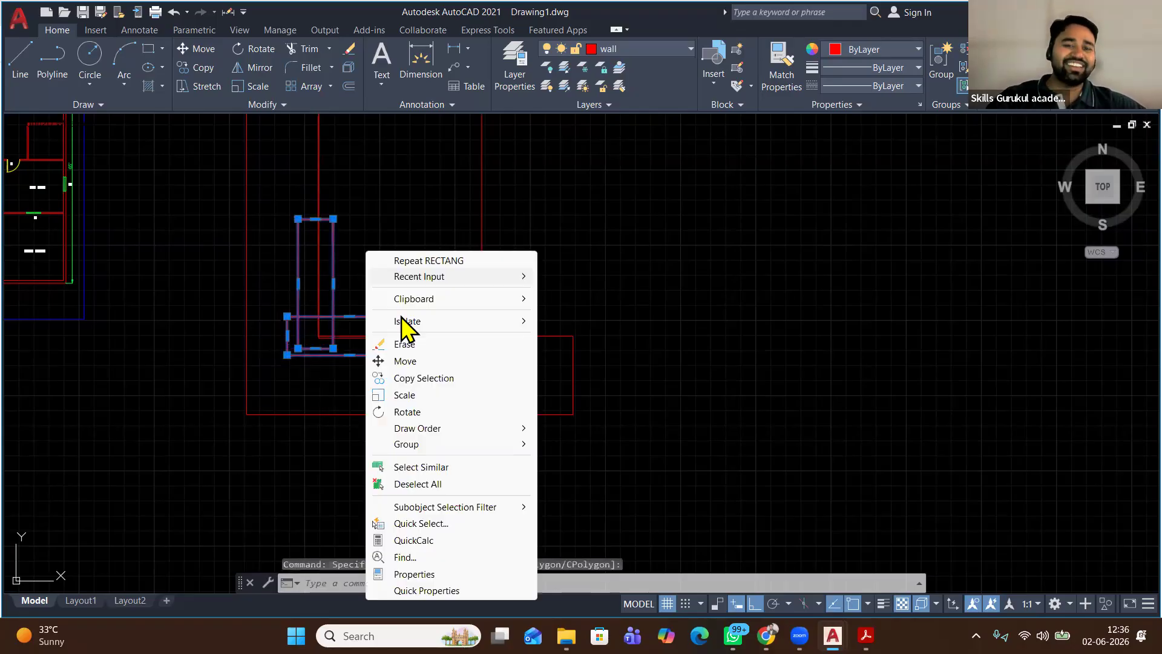
Erase the two selected small corner rectangles
{"action": "left_click", "coordinate": [404, 344]}
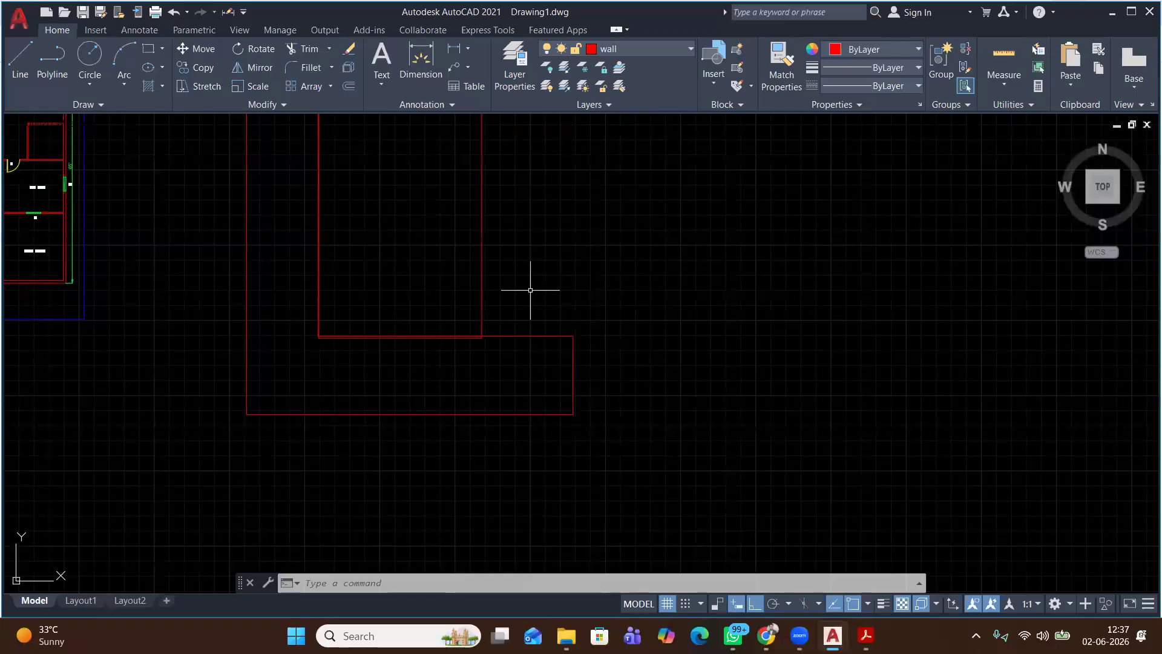
Zoom and pan to review the red outline, then switch to the floor plan PDF
{"action": "scroll", "coordinate": [530, 290], "scroll_direction": "down", "scroll_amount": 2}
{"action": "scroll", "coordinate": [530, 289], "scroll_direction": "down", "scroll_amount": 3}
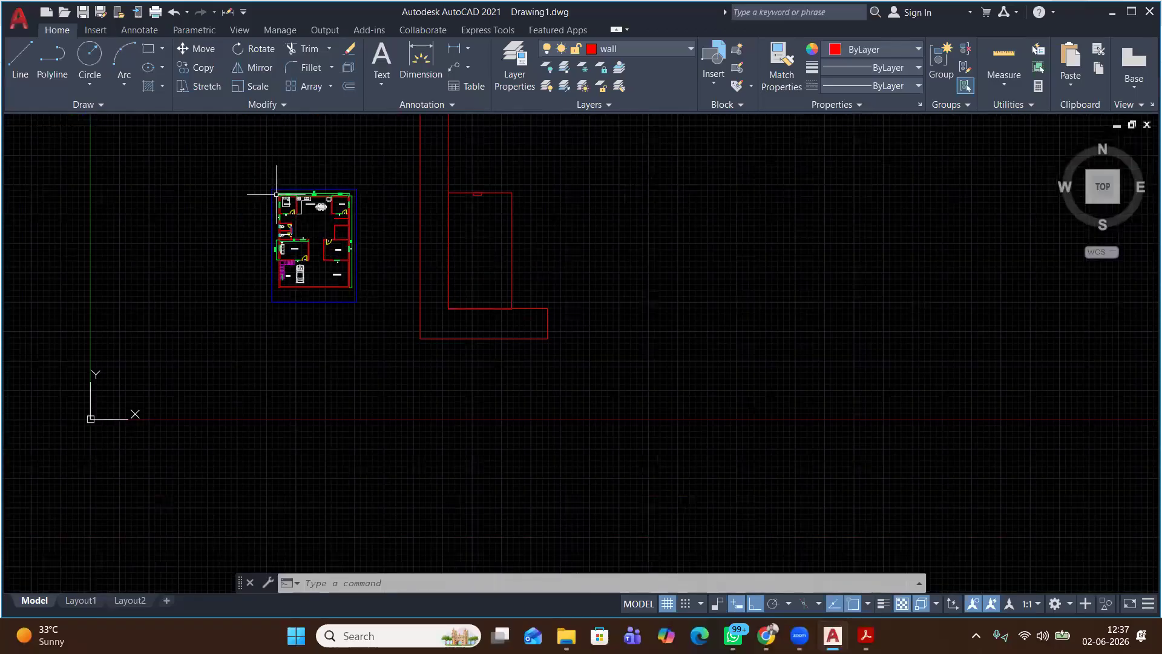
{"action": "scroll", "coordinate": [280, 194], "scroll_direction": "up", "scroll_amount": 3}
{"action": "scroll", "coordinate": [204, 146], "scroll_direction": "up", "scroll_amount": 2}
{"action": "middle_click_drag", "start_coordinate": [204, 147], "coordinate": [218, 179]}
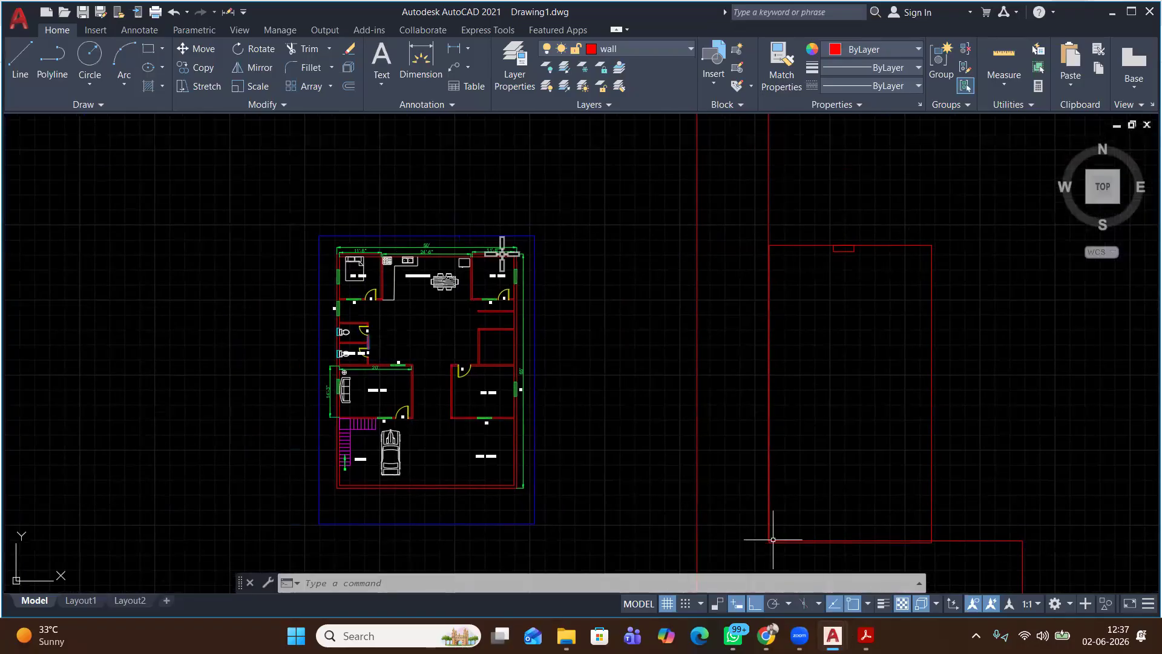
{"action": "left_click", "coordinate": [865, 635]}
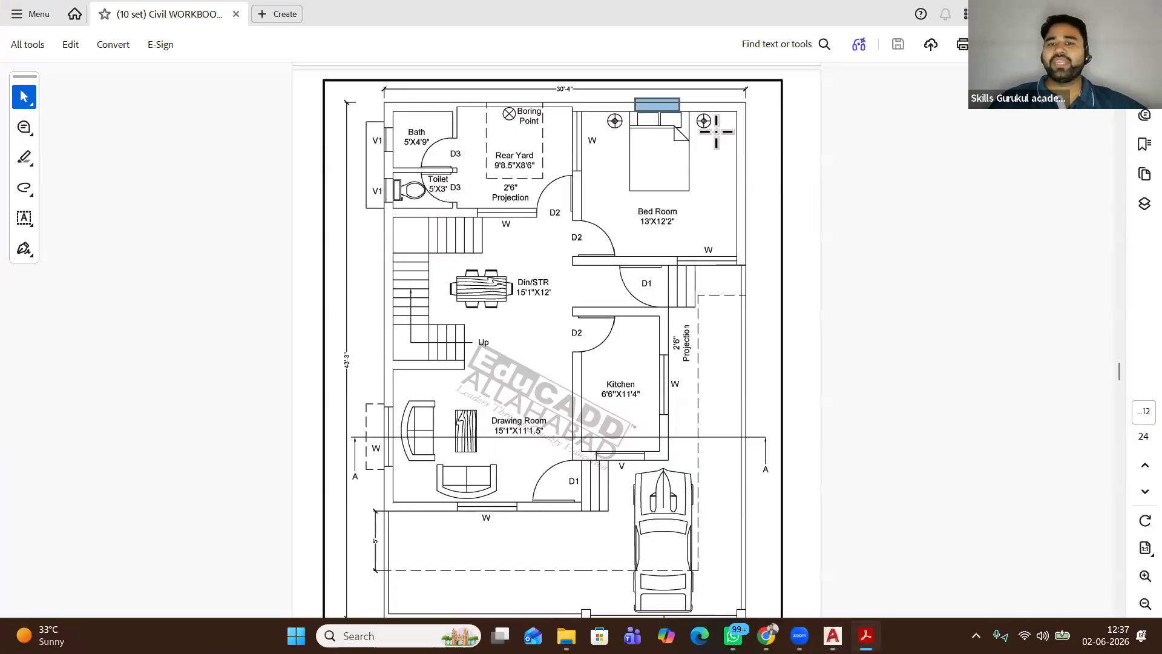
Mark the bedroom's right wall and the top wall above the Bath on the plan
{"action": "left_click", "coordinate": [735, 192]}
{"action": "left_click_drag", "start_coordinate": [752, 332], "coordinate": [737, 356]}
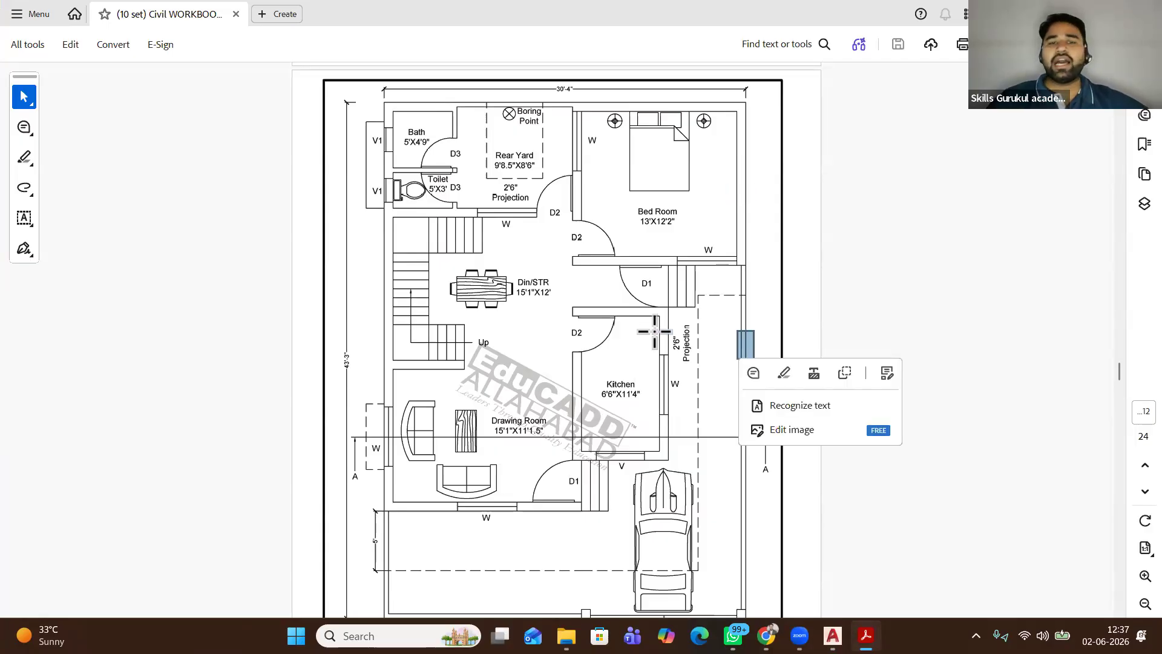
{"action": "left_click_drag", "start_coordinate": [441, 93], "coordinate": [390, 115]}
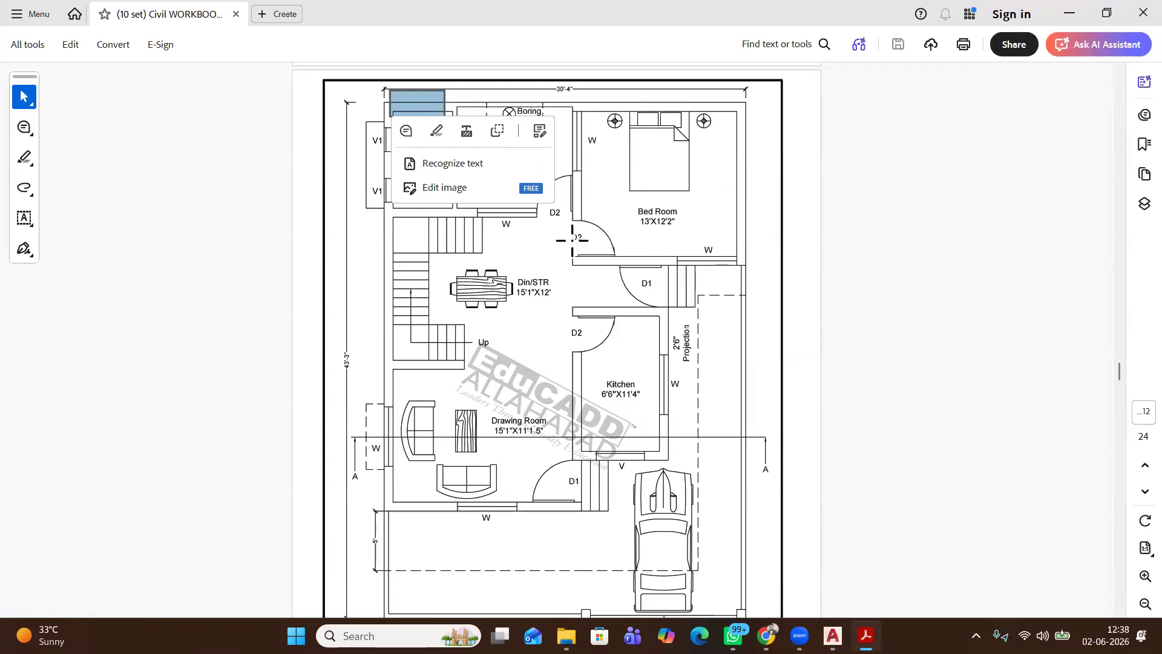
{"action": "scroll", "coordinate": [572, 240], "scroll_direction": "down", "scroll_amount": 3}
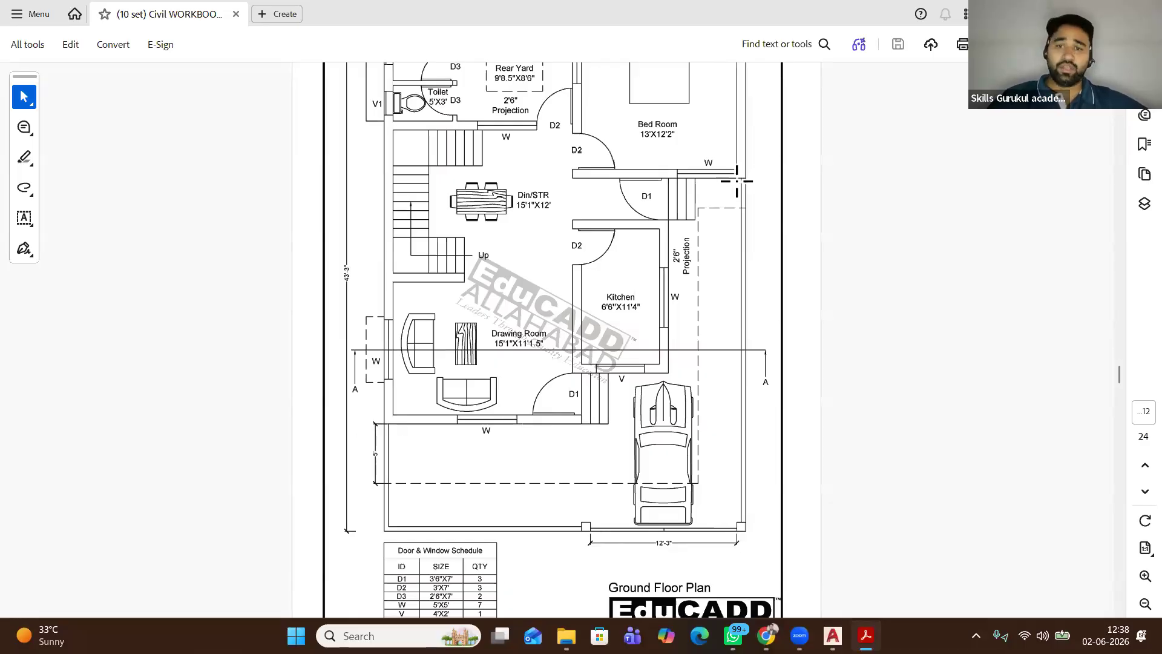
{"action": "scroll", "coordinate": [765, 172], "scroll_direction": "up", "scroll_amount": 2}
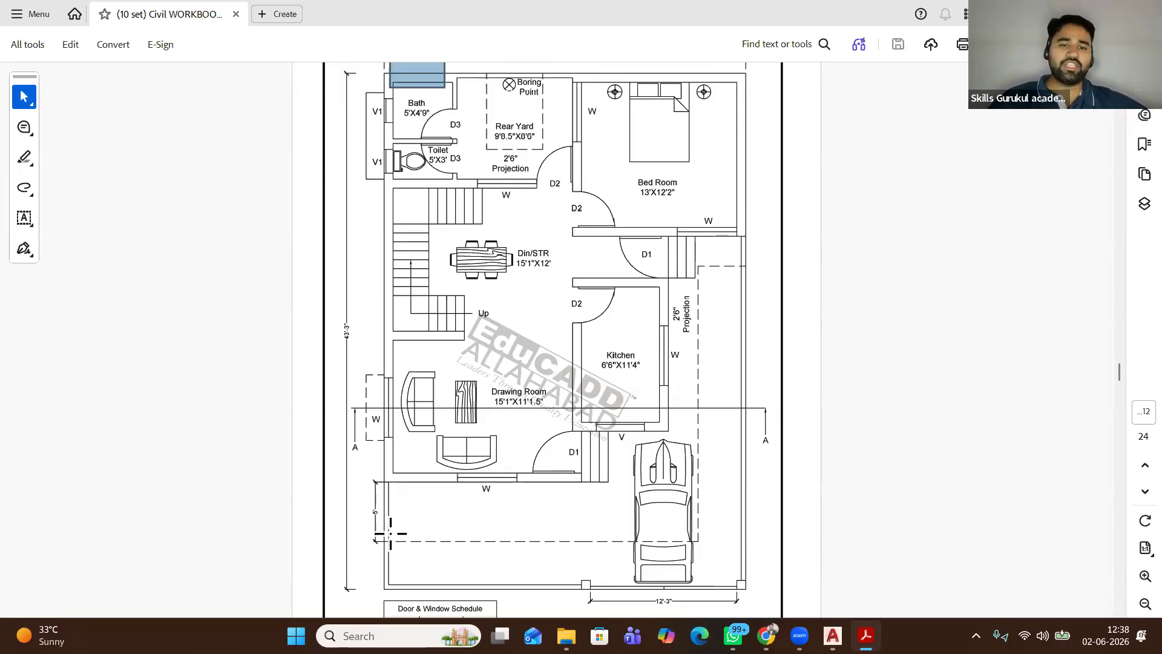
Mark the lower dashed parking line, clear it, and mark the car's front area
{"action": "left_click_drag", "start_coordinate": [390, 535], "coordinate": [699, 546]}
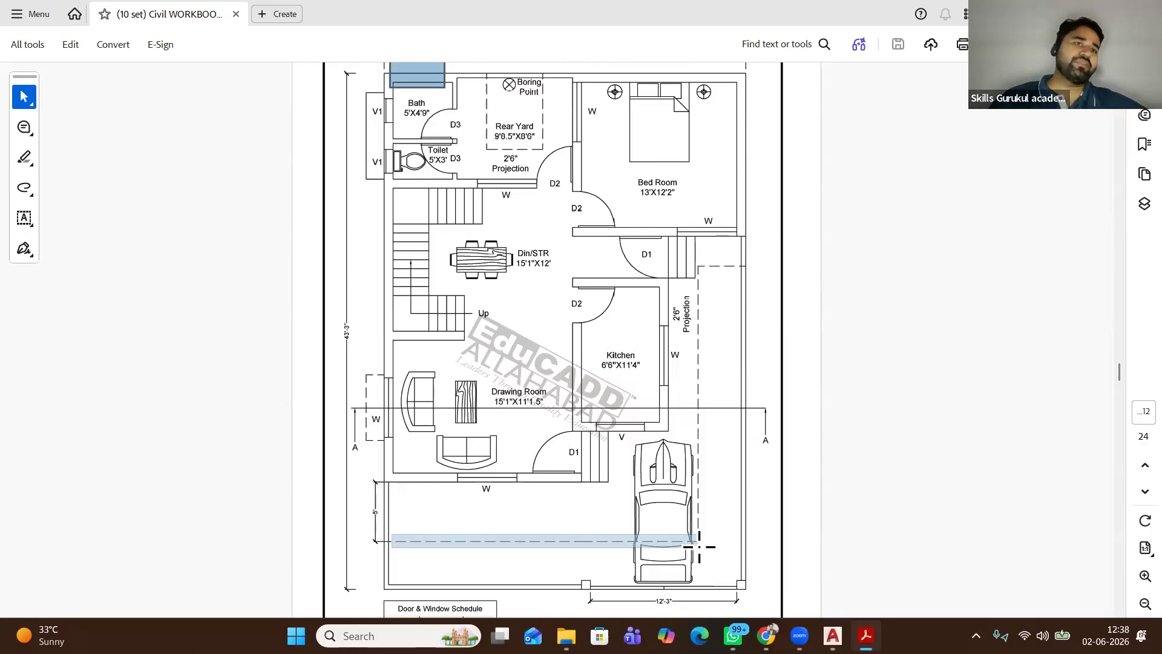
{"action": "left_click_drag", "start_coordinate": [699, 546], "coordinate": [694, 539]}
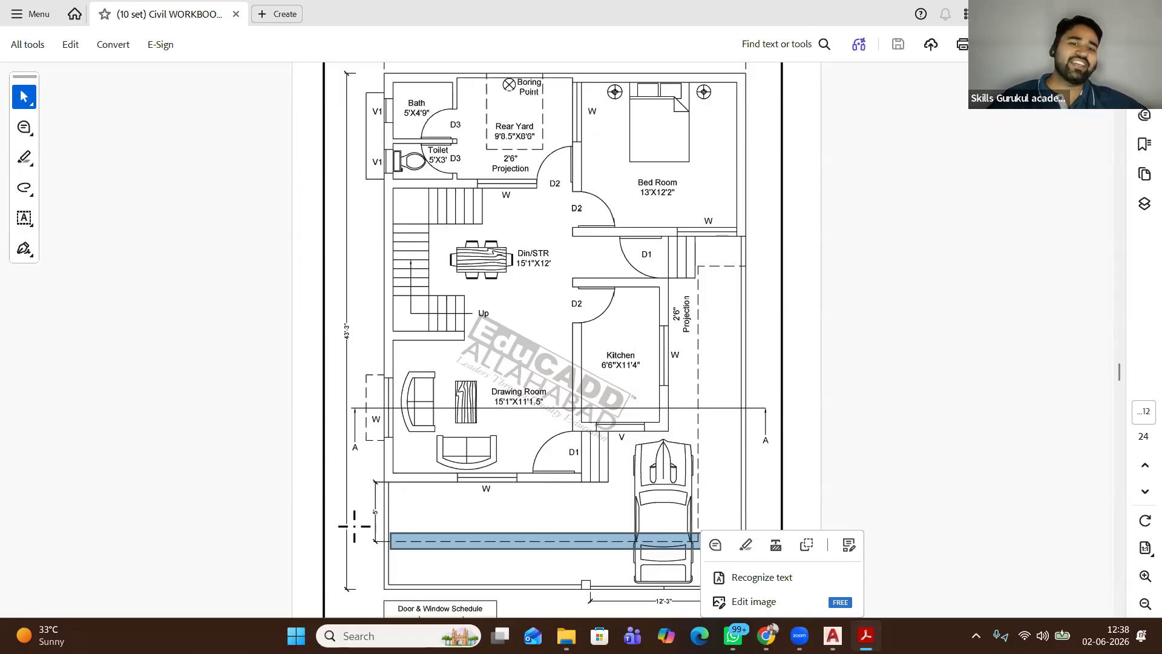
{"action": "left_click", "coordinate": [454, 502]}
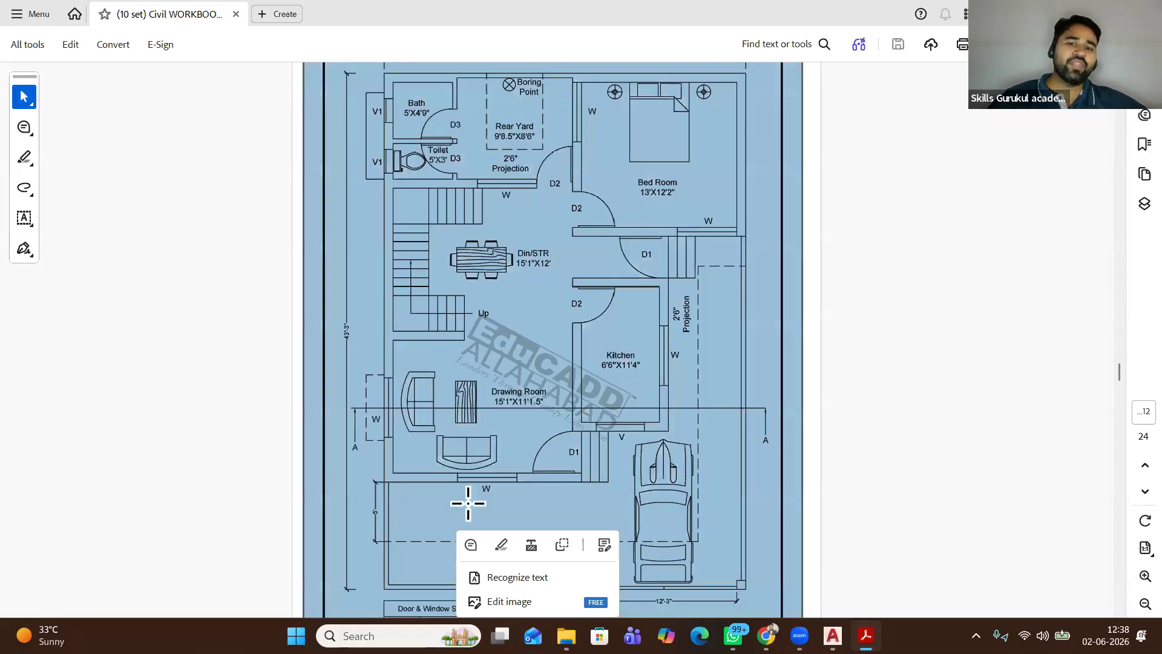
{"action": "left_click", "coordinate": [683, 554]}
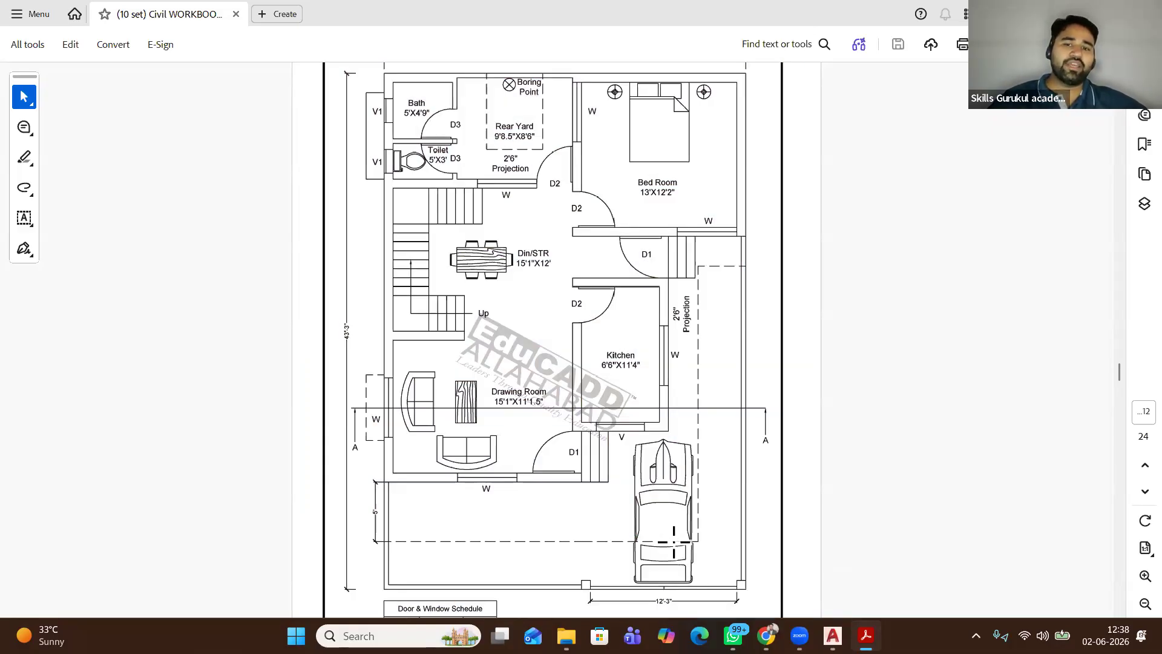
{"action": "left_click_drag", "start_coordinate": [640, 444], "coordinate": [688, 494]}
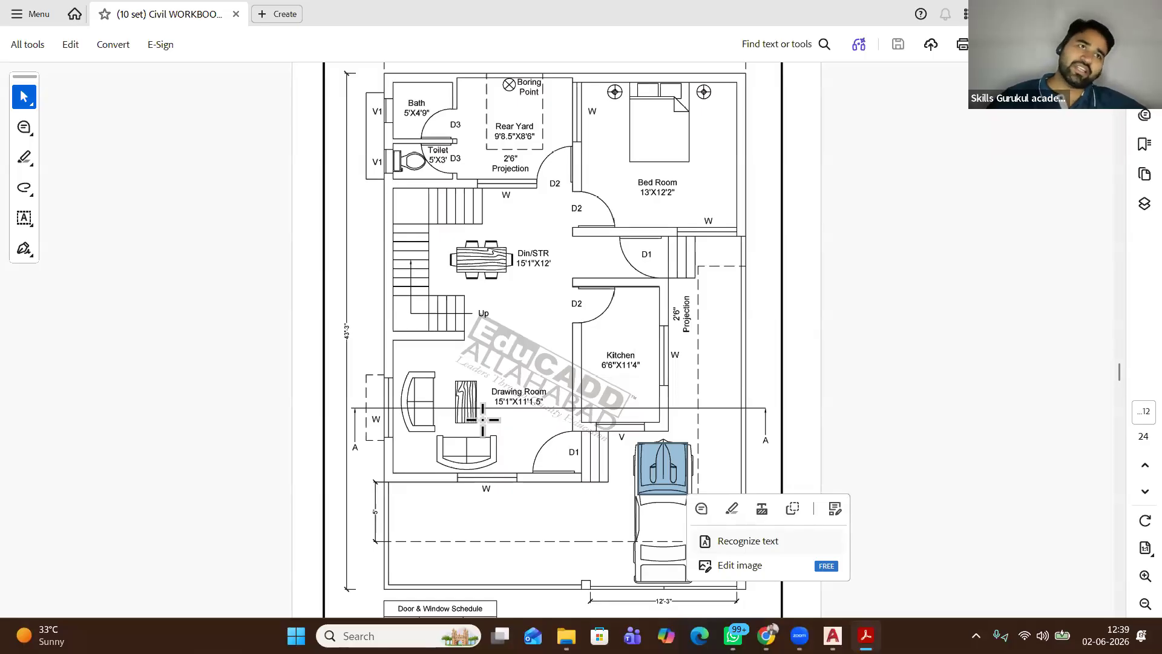
Skim workbook pages 12–15, ending on the page 13 plan with the 15'1" by 12' Terrace Room
{"action": "scroll", "coordinate": [503, 424], "scroll_direction": "down", "scroll_amount": 5}
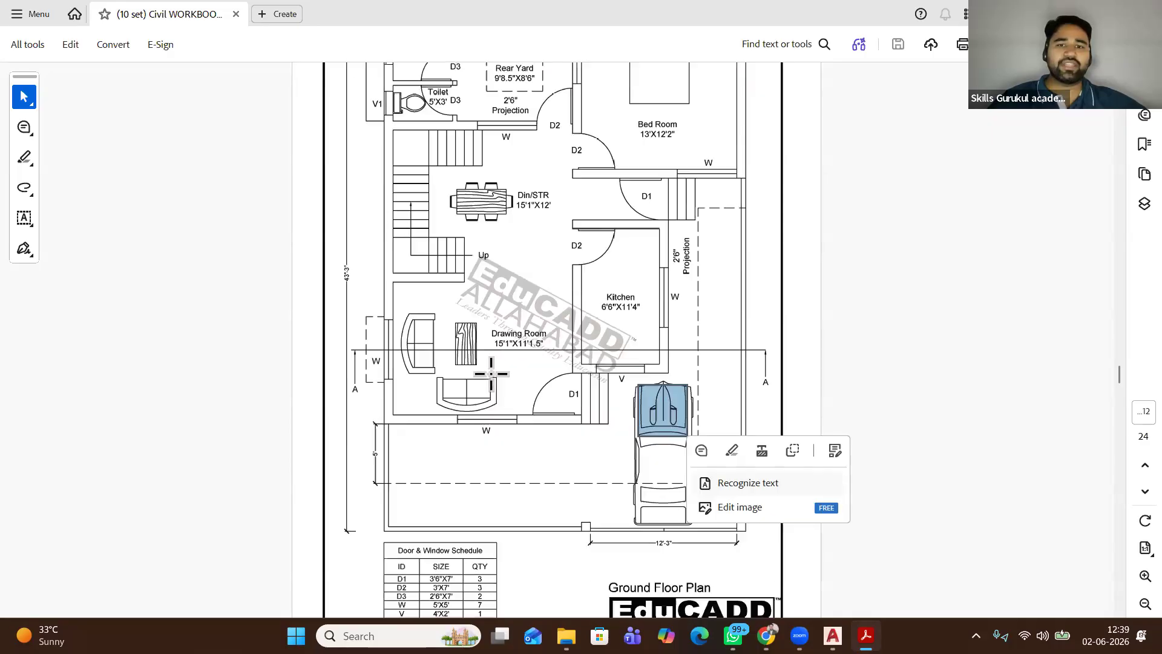
{"action": "scroll", "coordinate": [500, 442], "scroll_direction": "down", "scroll_amount": 13}
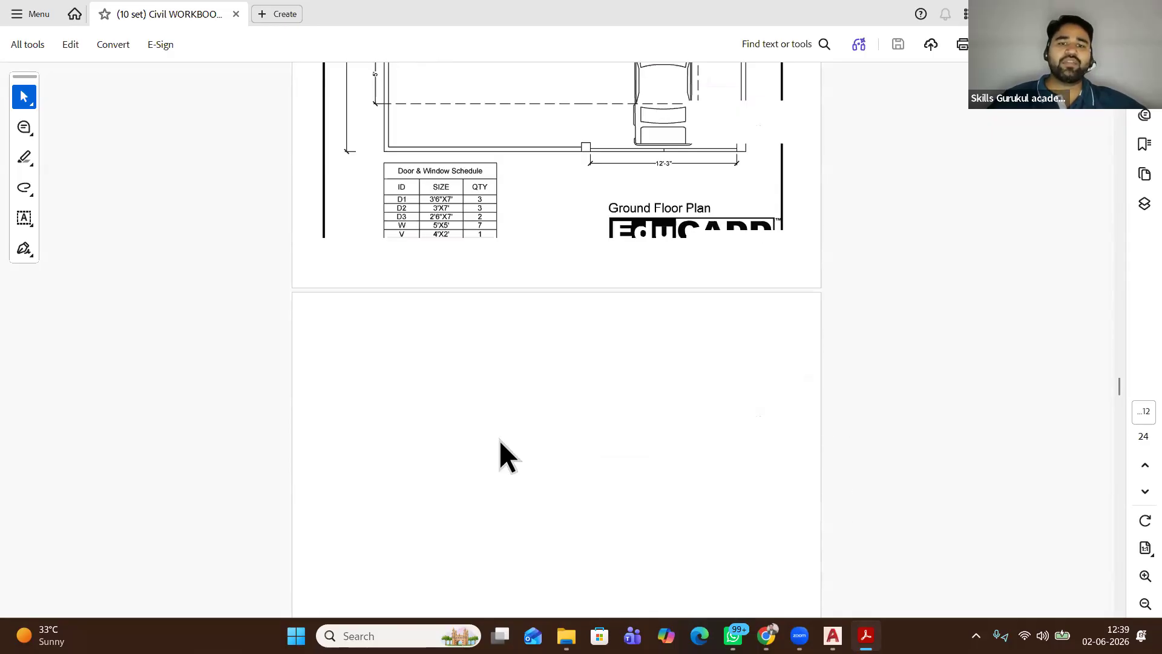
{"action": "scroll", "coordinate": [499, 436], "scroll_direction": "down", "scroll_amount": 8}
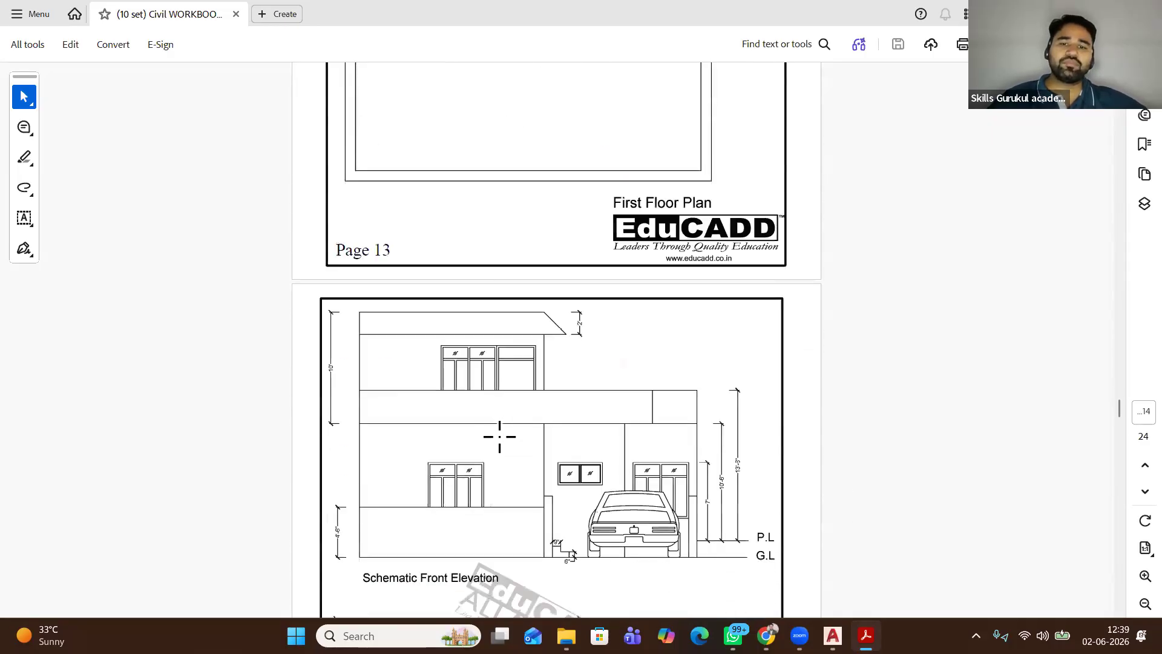
{"action": "scroll", "coordinate": [499, 436], "scroll_direction": "up", "scroll_amount": 4}
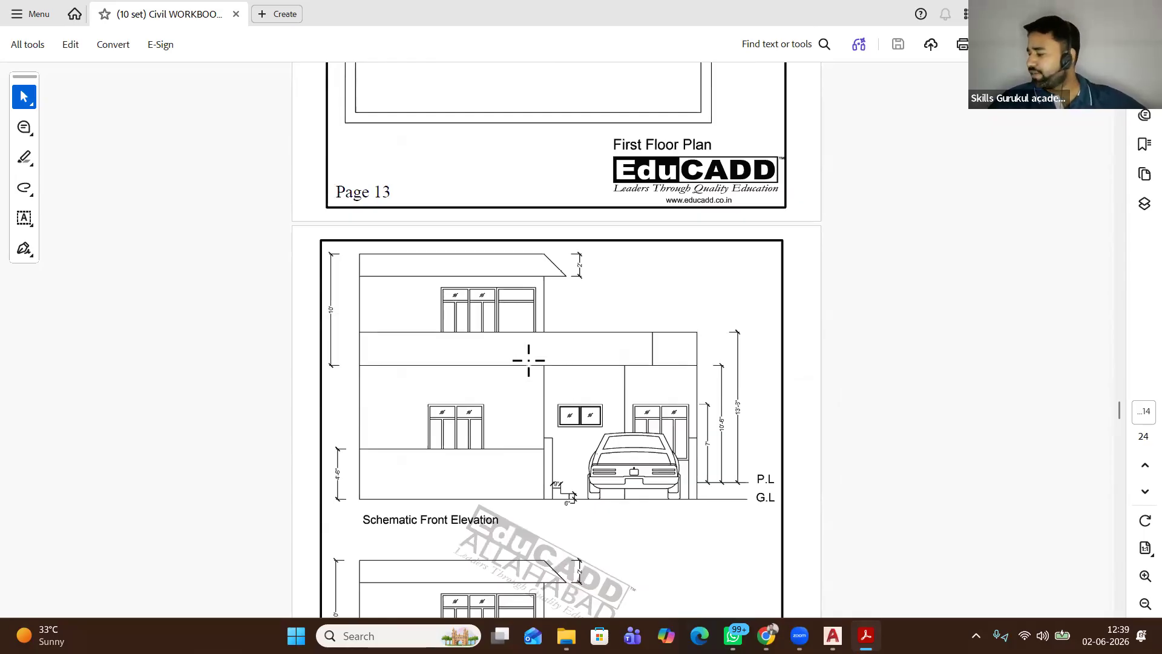
{"action": "scroll", "coordinate": [524, 363], "scroll_direction": "up", "scroll_amount": 1}
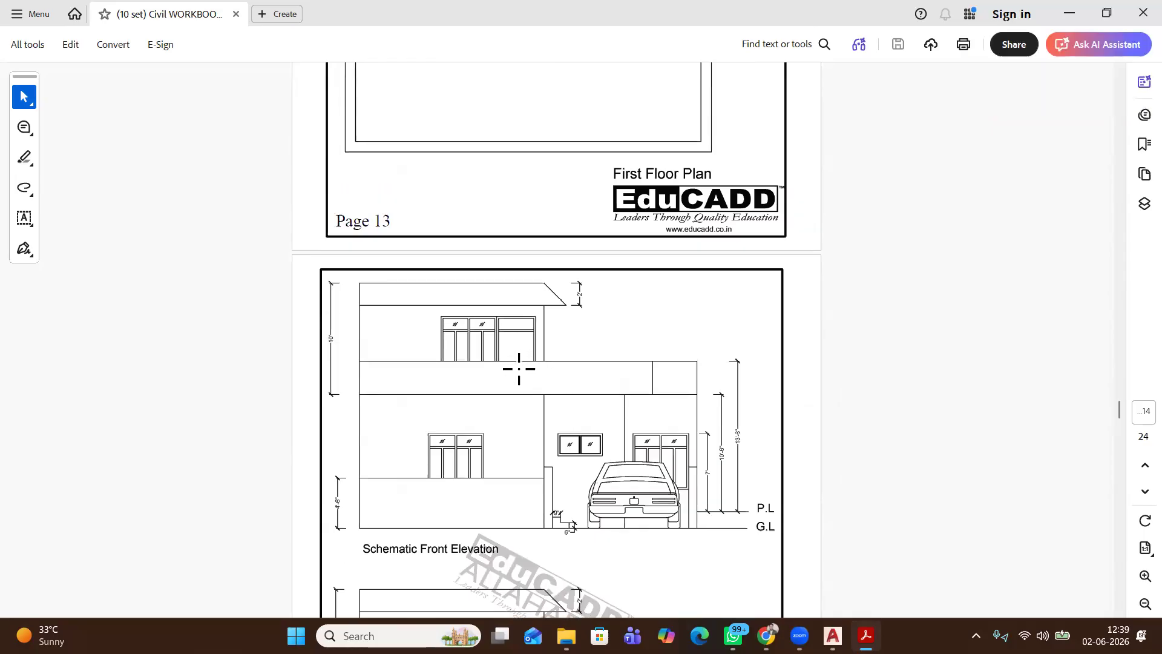
{"action": "scroll", "coordinate": [518, 368], "scroll_direction": "up", "scroll_amount": 1}
{"action": "scroll", "coordinate": [519, 368], "scroll_direction": "down", "scroll_amount": 2}
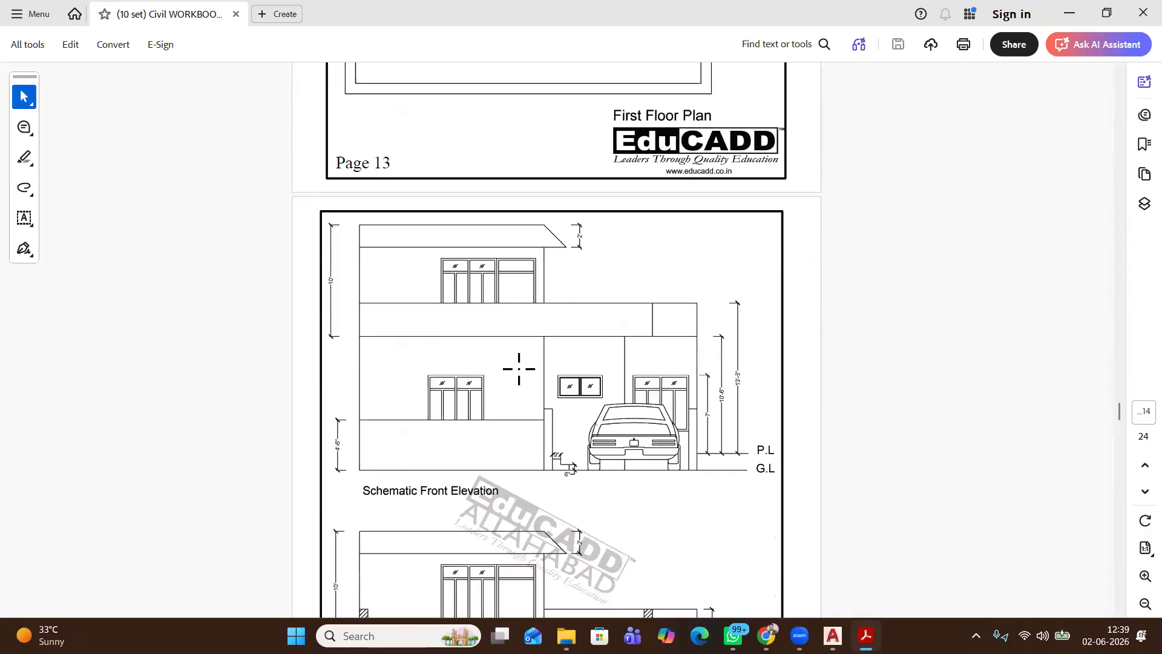
{"action": "middle_click", "coordinate": [518, 368]}
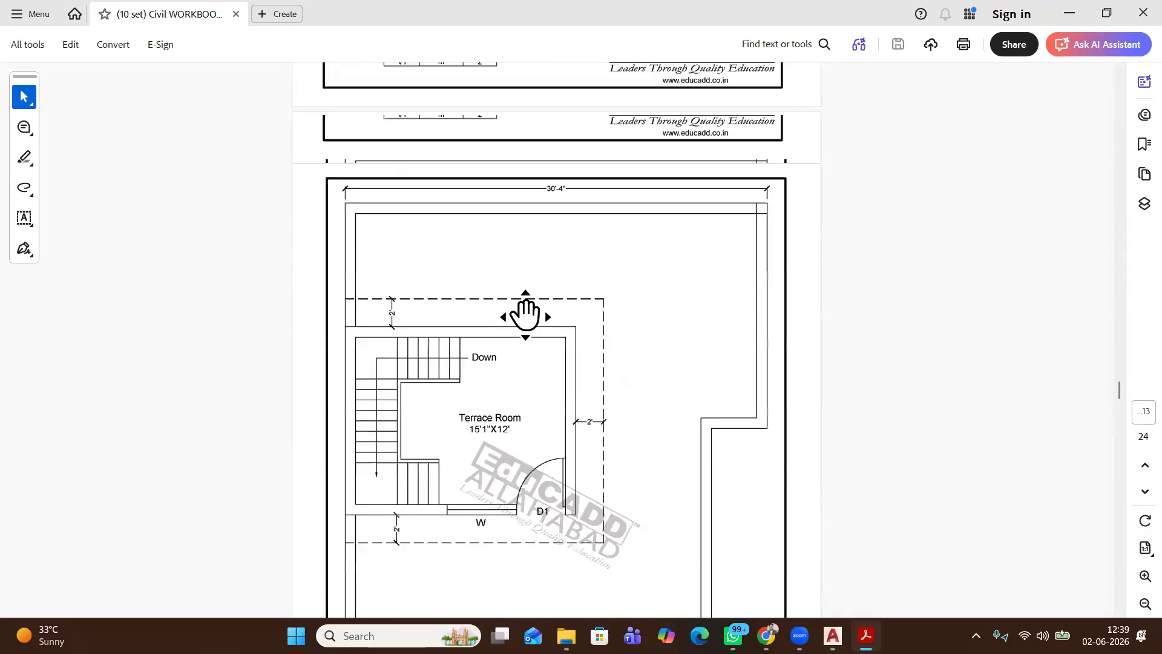
{"action": "left_click", "coordinate": [525, 315]}
{"action": "scroll", "coordinate": [526, 316], "scroll_direction": "up", "scroll_amount": 6}
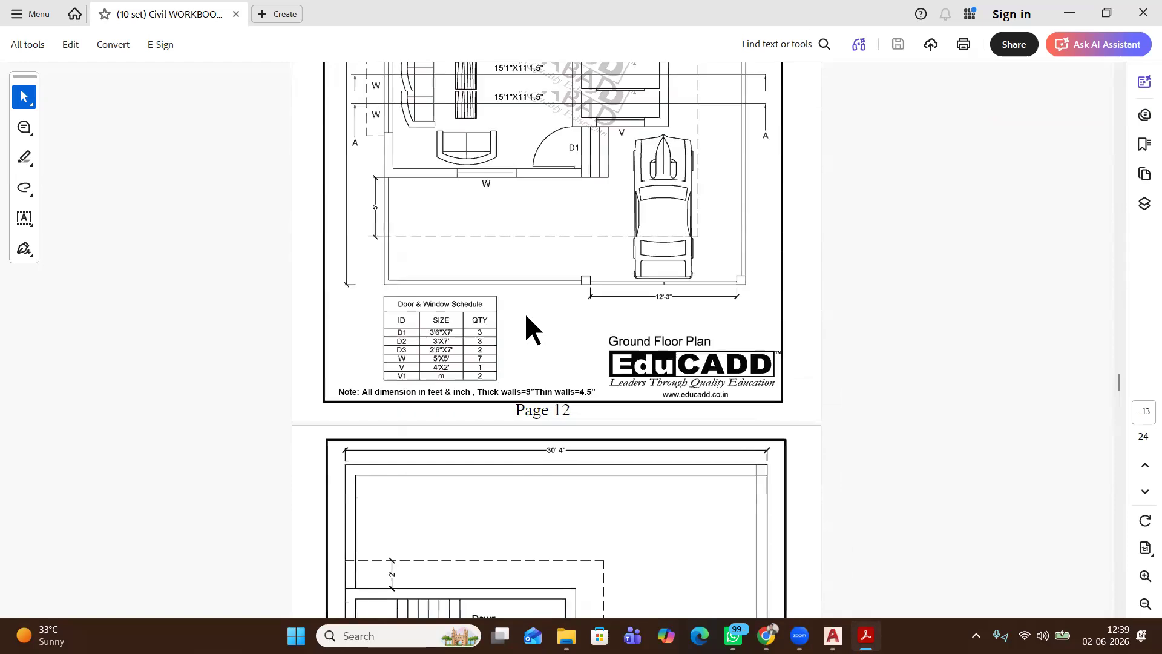
{"action": "scroll", "coordinate": [526, 316], "scroll_direction": "up", "scroll_amount": 5}
{"action": "middle_click", "coordinate": [524, 312]}
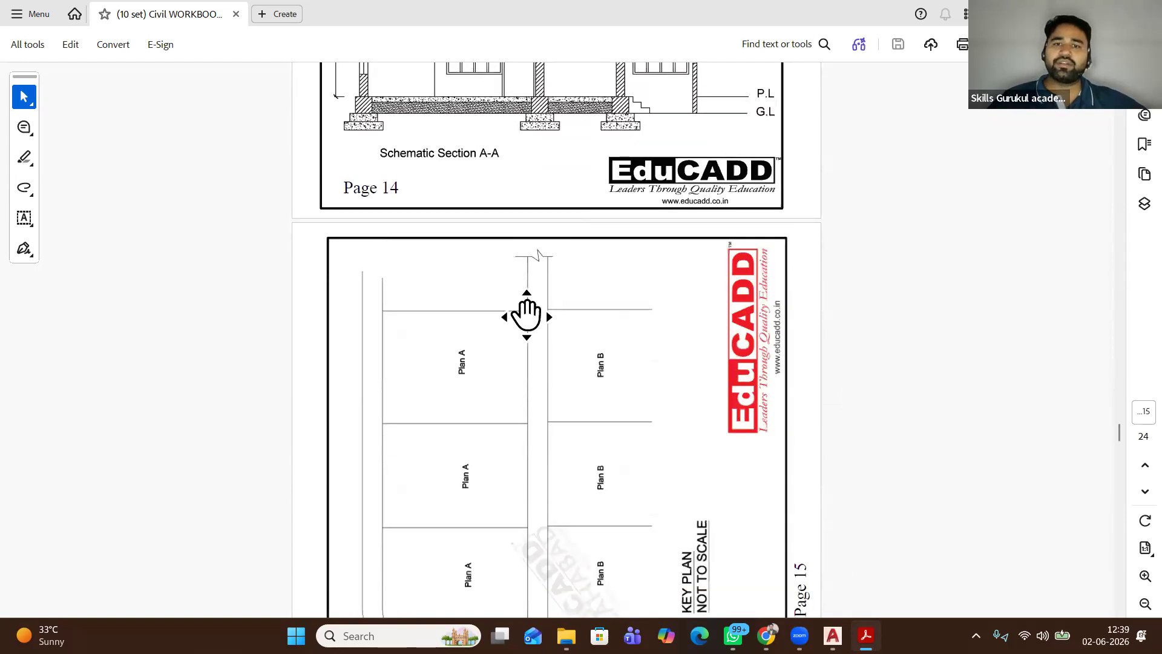
{"action": "scroll", "coordinate": [525, 311], "scroll_direction": "up", "scroll_amount": 12}
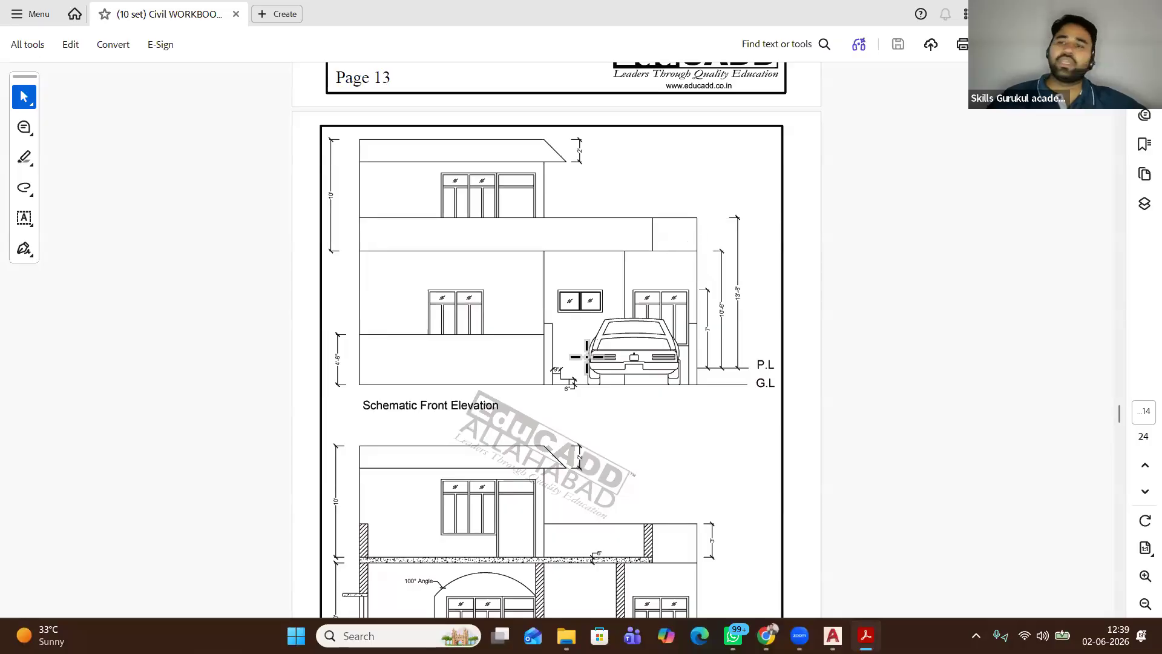
{"action": "scroll", "coordinate": [550, 345], "scroll_direction": "up", "scroll_amount": 6}
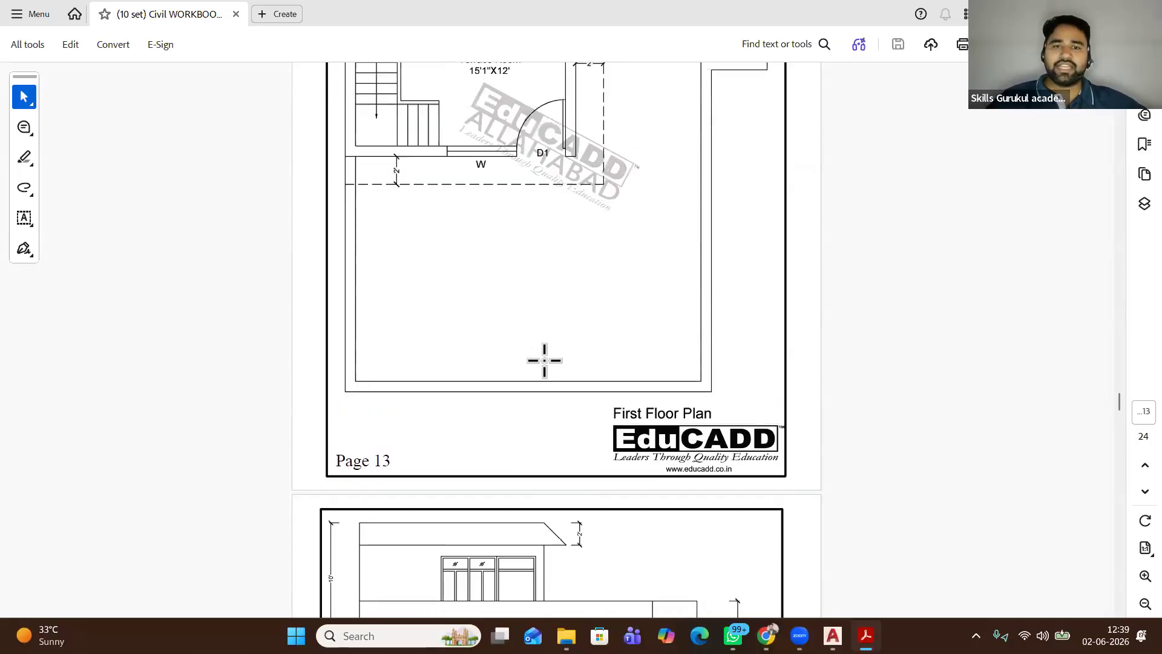
{"action": "scroll", "coordinate": [549, 348], "scroll_direction": "up", "scroll_amount": 5}
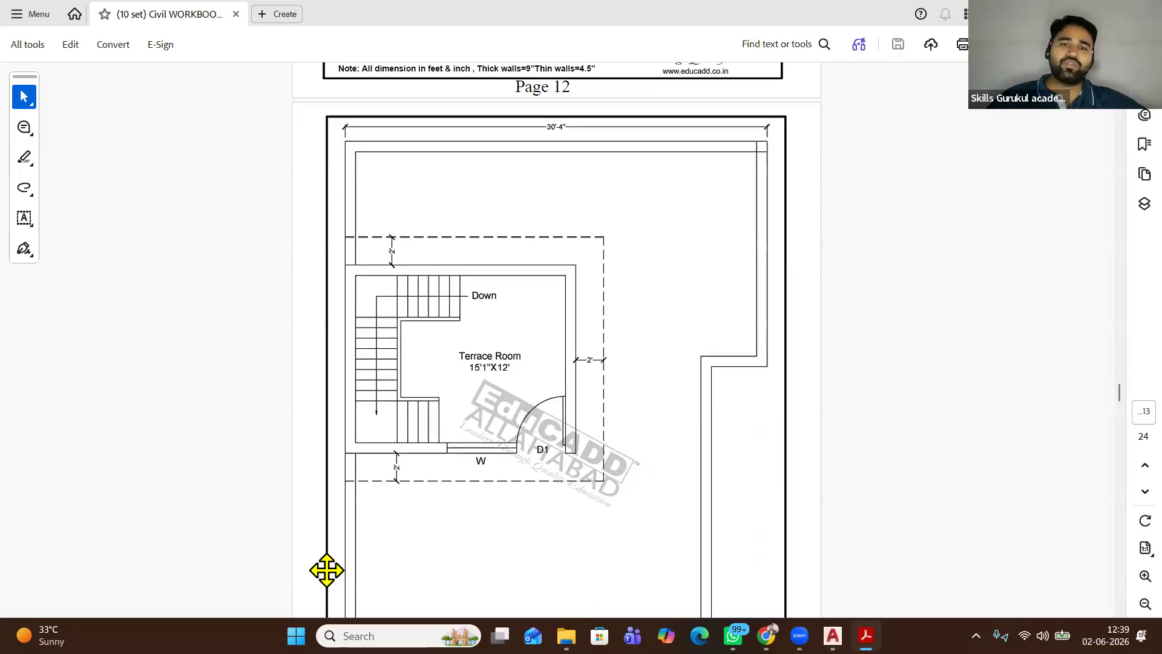
{"action": "scroll", "coordinate": [586, 267], "scroll_direction": "down", "scroll_amount": 6}
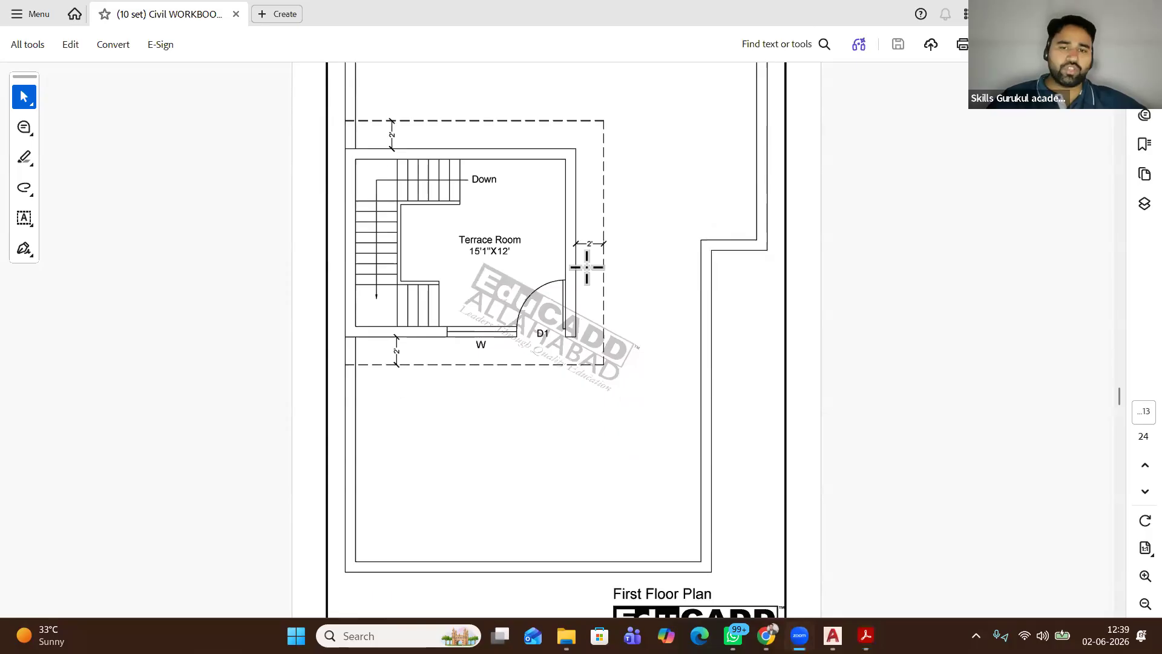
{"action": "scroll", "coordinate": [586, 267], "scroll_direction": "down", "scroll_amount": 8}
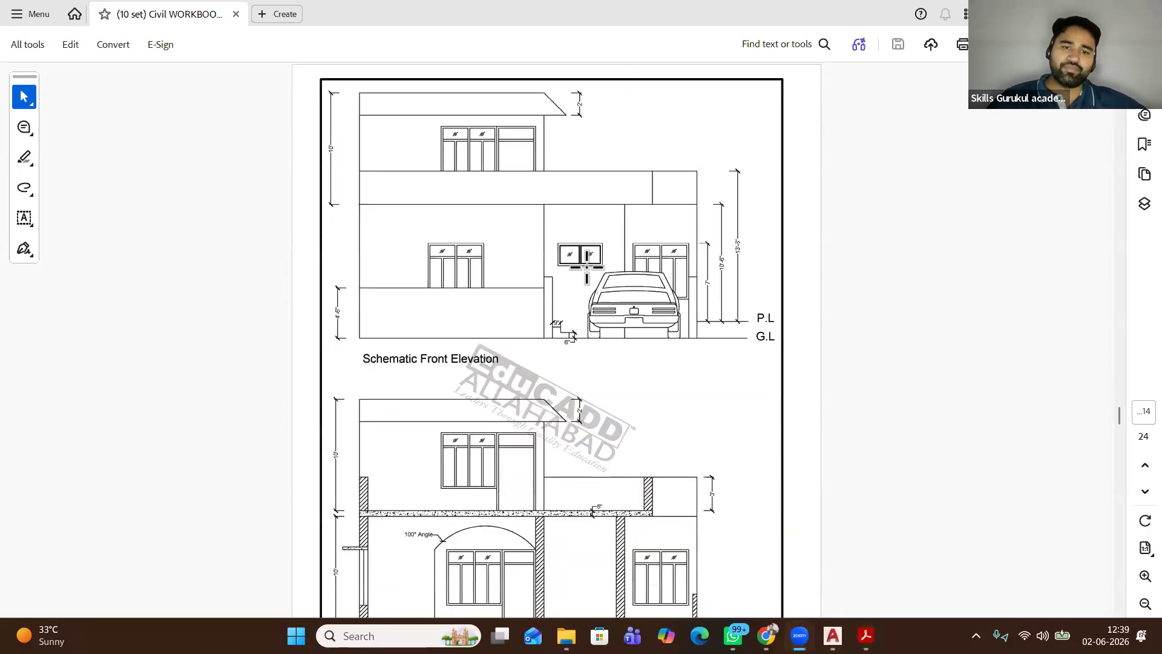
{"action": "scroll", "coordinate": [578, 230], "scroll_direction": "up", "scroll_amount": 3}
{"action": "scroll", "coordinate": [579, 230], "scroll_direction": "up", "scroll_amount": 8}
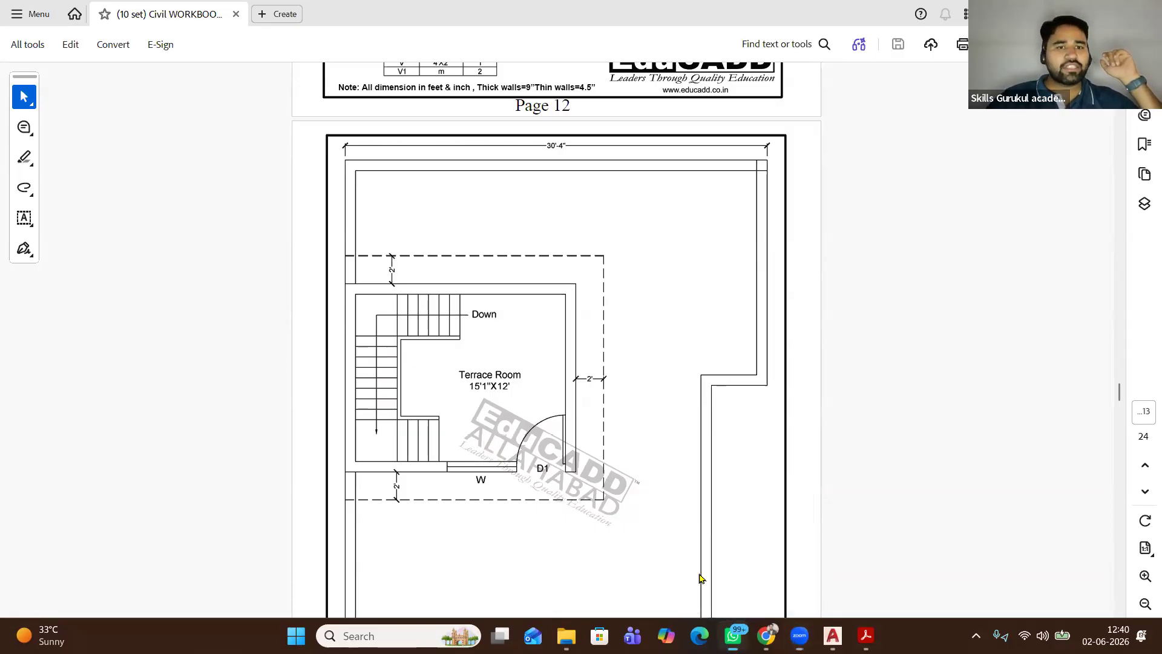
Bring WhatsApp forward and scroll the Chats list to a contact's chat with a forwarded offer letter PDF
{"action": "left_click", "coordinate": [732, 636]}
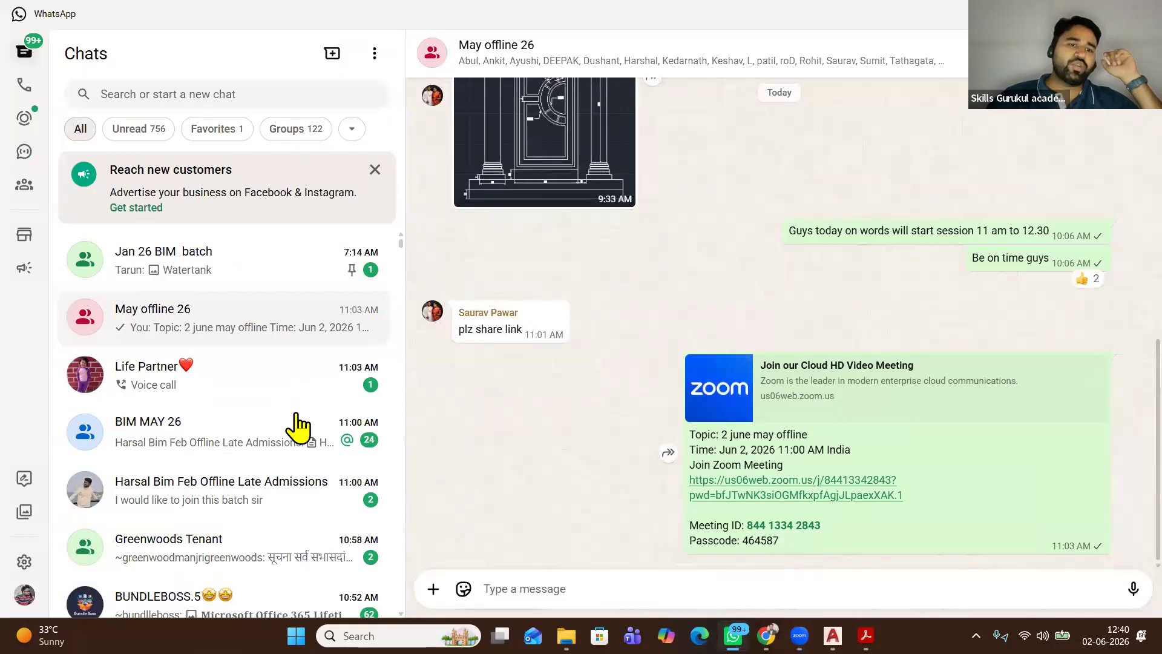
{"action": "scroll", "coordinate": [257, 423], "scroll_direction": "down", "scroll_amount": 1}
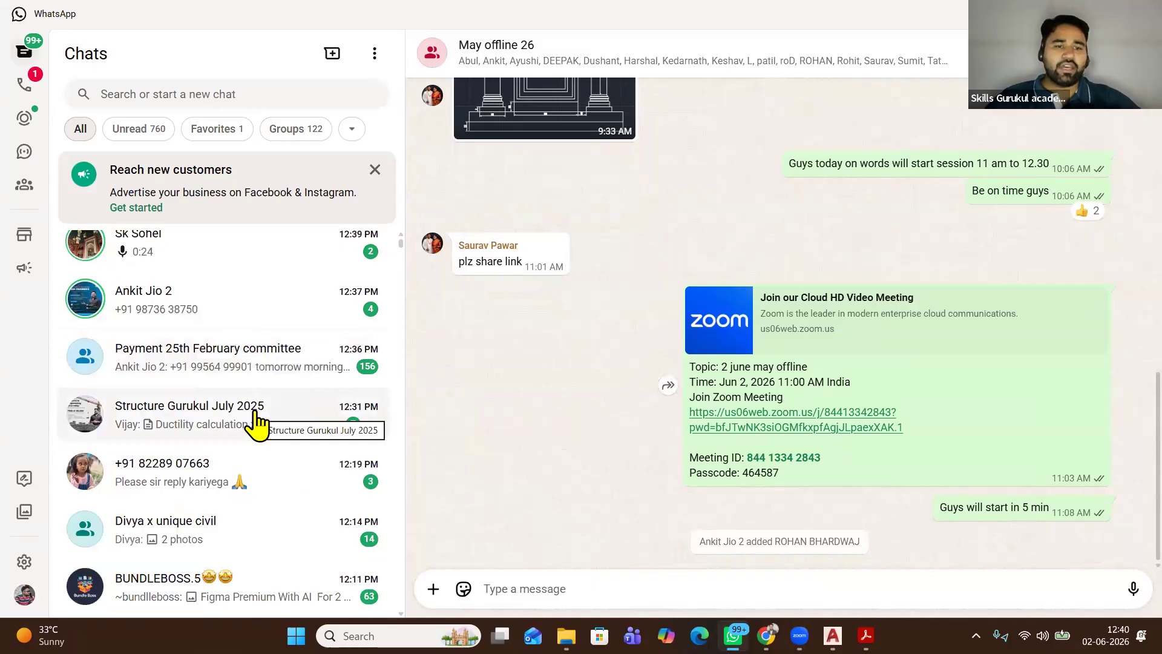
{"action": "scroll", "coordinate": [266, 463], "scroll_direction": "down", "scroll_amount": 2}
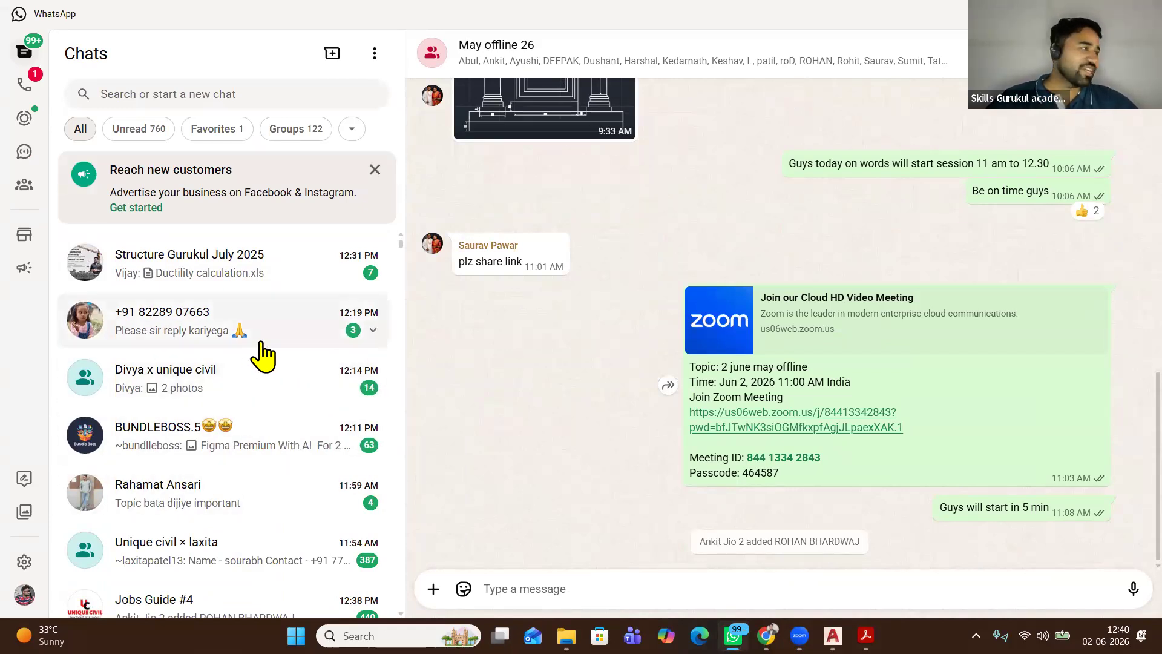
{"action": "scroll", "coordinate": [264, 457], "scroll_direction": "down", "scroll_amount": 5}
{"action": "scroll", "coordinate": [264, 460], "scroll_direction": "down", "scroll_amount": 5}
{"action": "scroll", "coordinate": [264, 462], "scroll_direction": "up", "scroll_amount": 8}
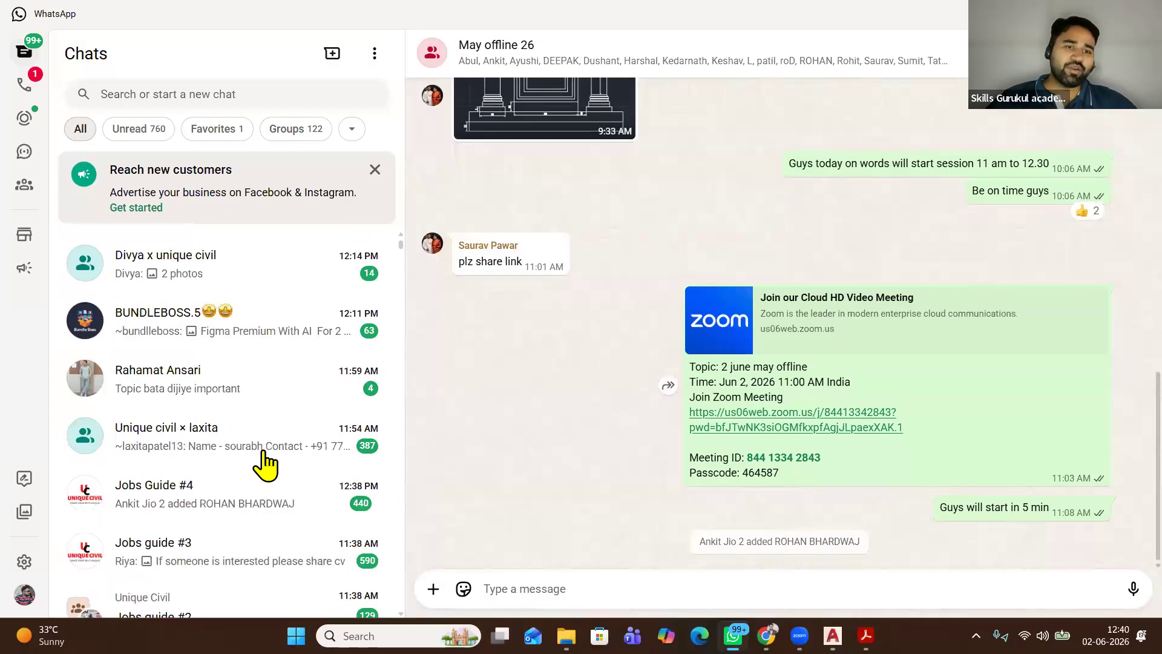
{"action": "scroll", "coordinate": [266, 465], "scroll_direction": "up", "scroll_amount": 6}
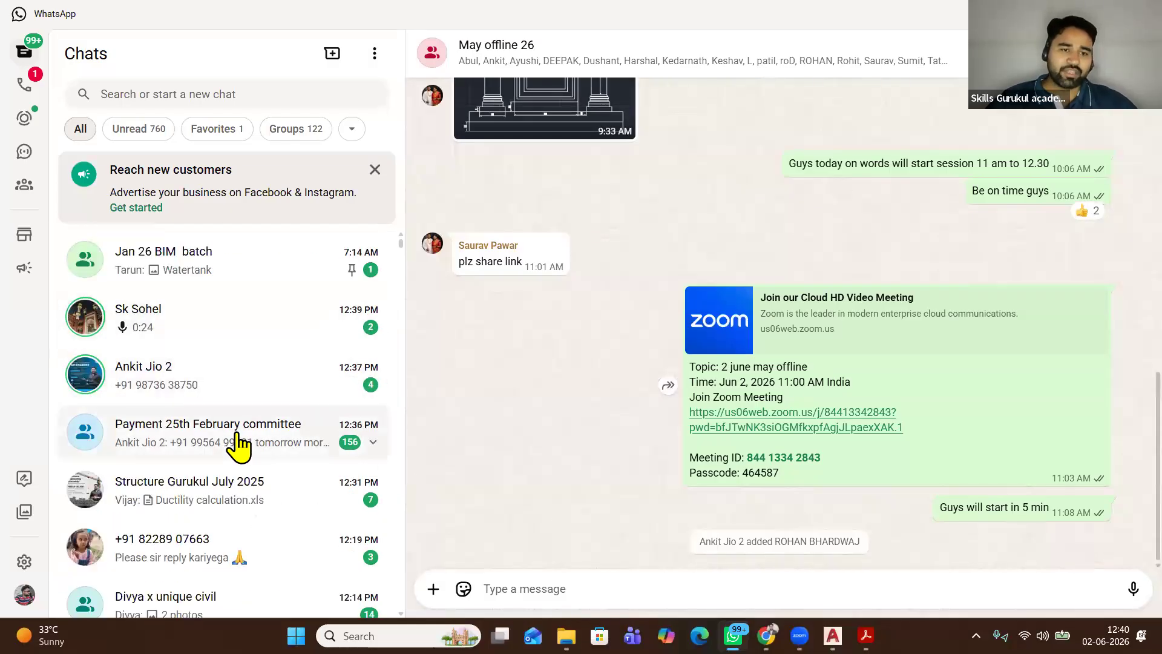
{"action": "scroll", "coordinate": [240, 445], "scroll_direction": "down", "scroll_amount": 8}
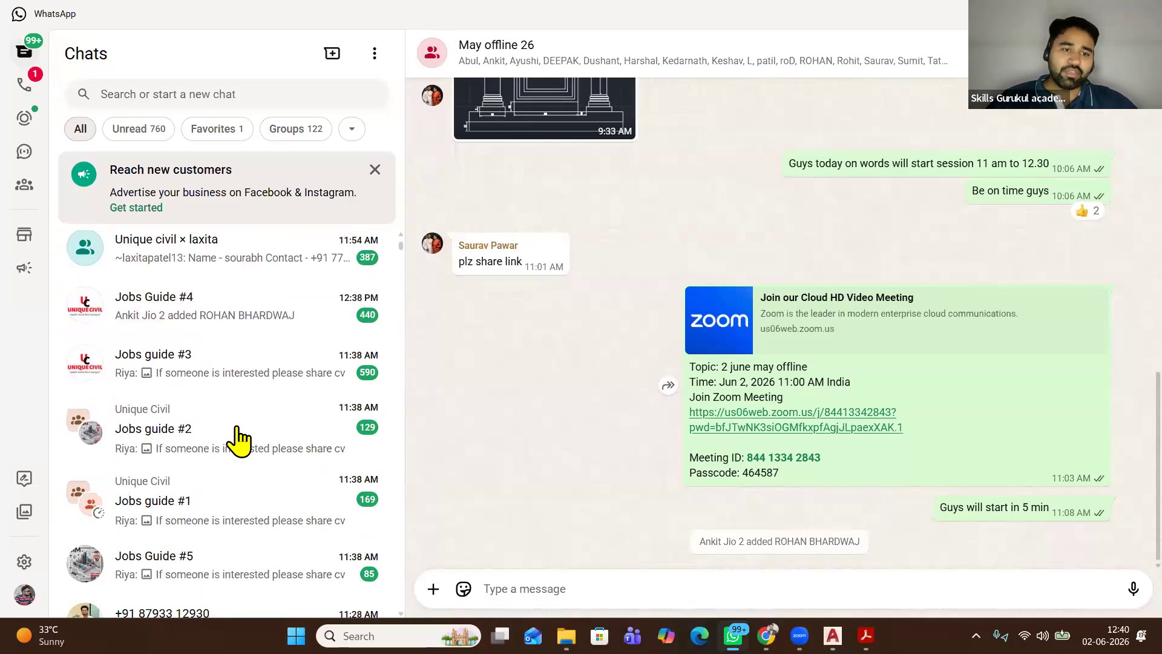
{"action": "scroll", "coordinate": [240, 440], "scroll_direction": "down", "scroll_amount": 7}
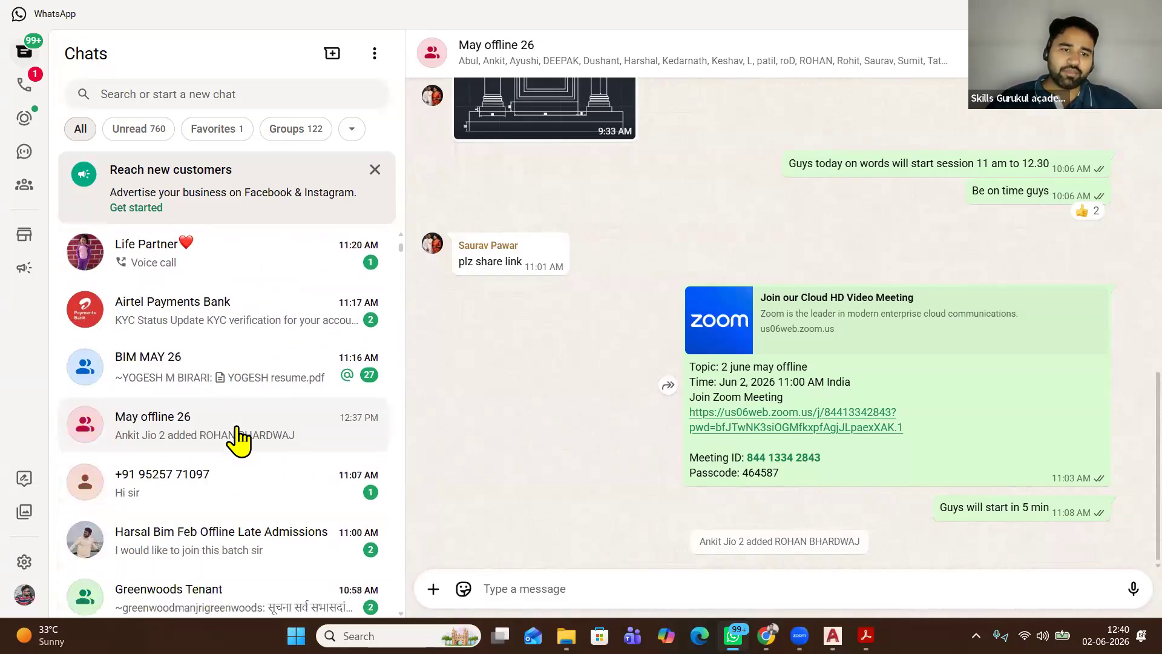
{"action": "scroll", "coordinate": [236, 393], "scroll_direction": "down", "scroll_amount": 2}
{"action": "scroll", "coordinate": [230, 412], "scroll_direction": "down", "scroll_amount": 1}
{"action": "scroll", "coordinate": [232, 409], "scroll_direction": "down", "scroll_amount": 3}
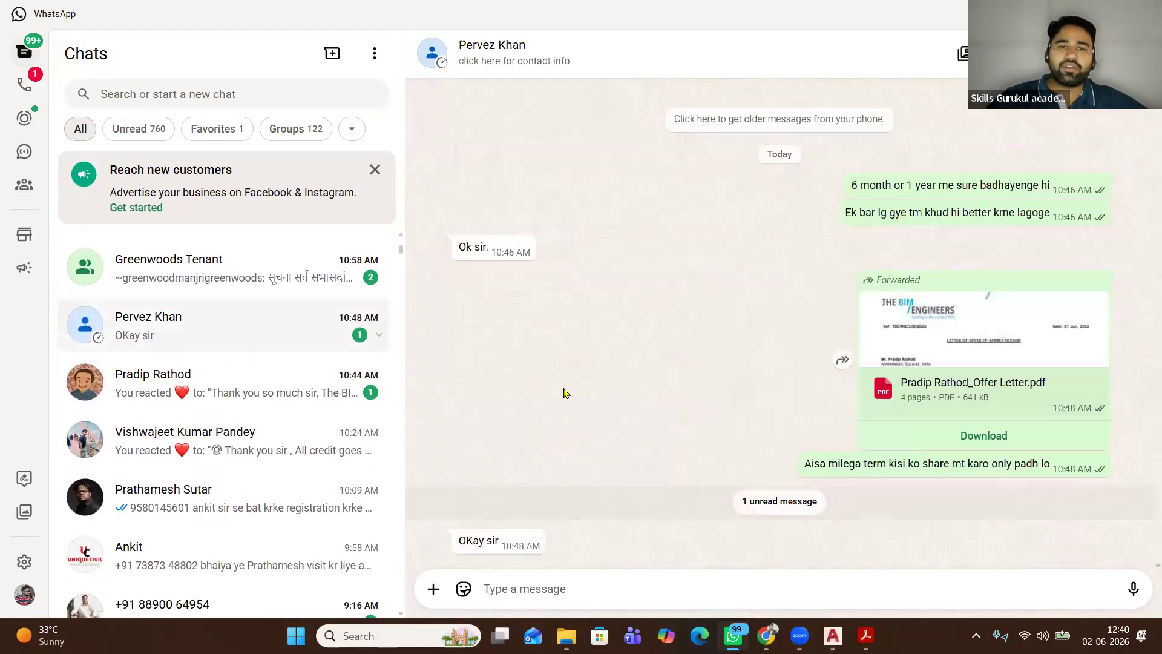
Open the WhatsApp chat where an offer letter was shared and skim its messages
{"action": "left_click", "coordinate": [194, 390]}
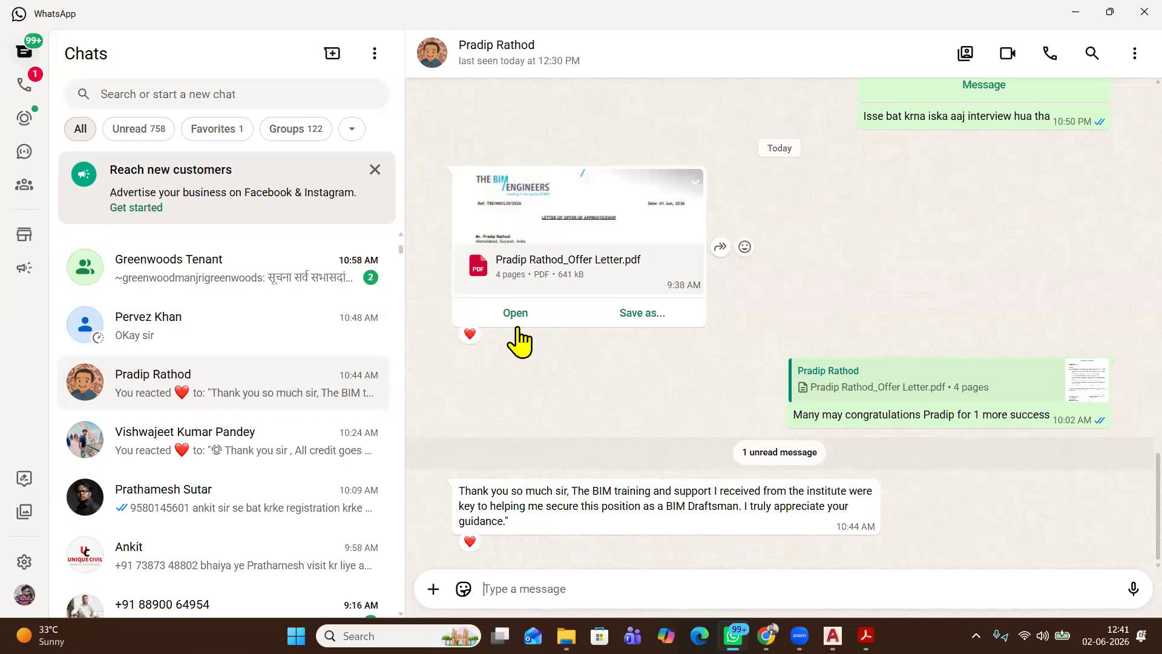
{"action": "scroll", "coordinate": [233, 408], "scroll_direction": "down", "scroll_amount": 1}
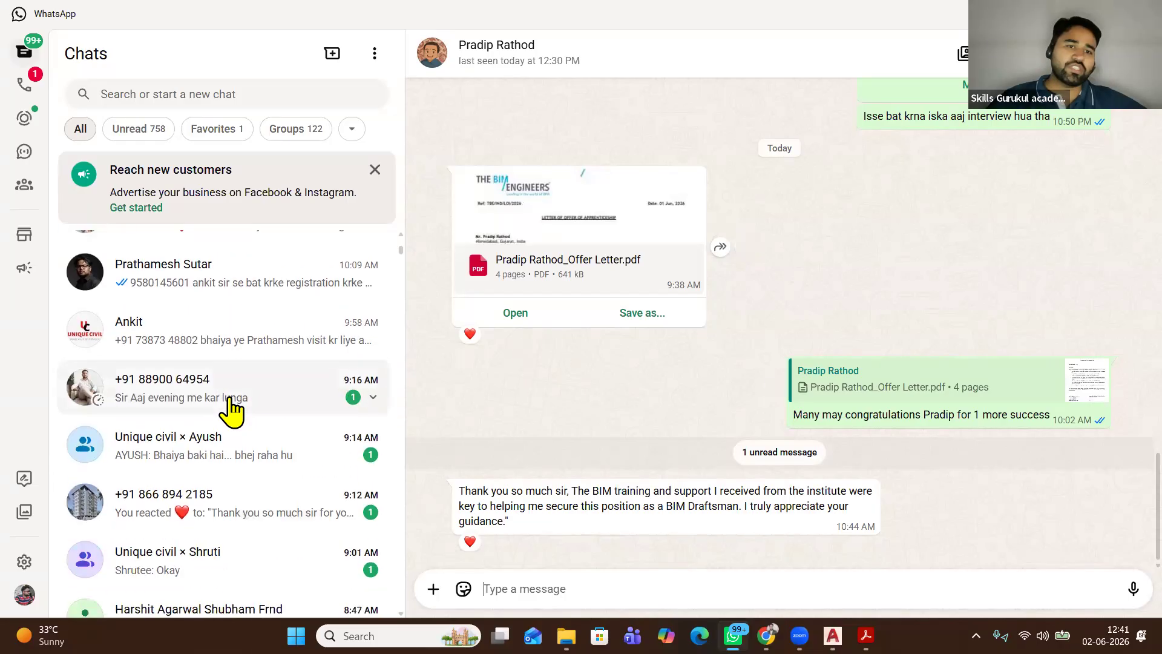
{"action": "scroll", "coordinate": [230, 387], "scroll_direction": "up", "scroll_amount": 2}
Switch to another student's conversation and scroll back through its earlier messages
{"action": "left_click", "coordinate": [239, 370]}
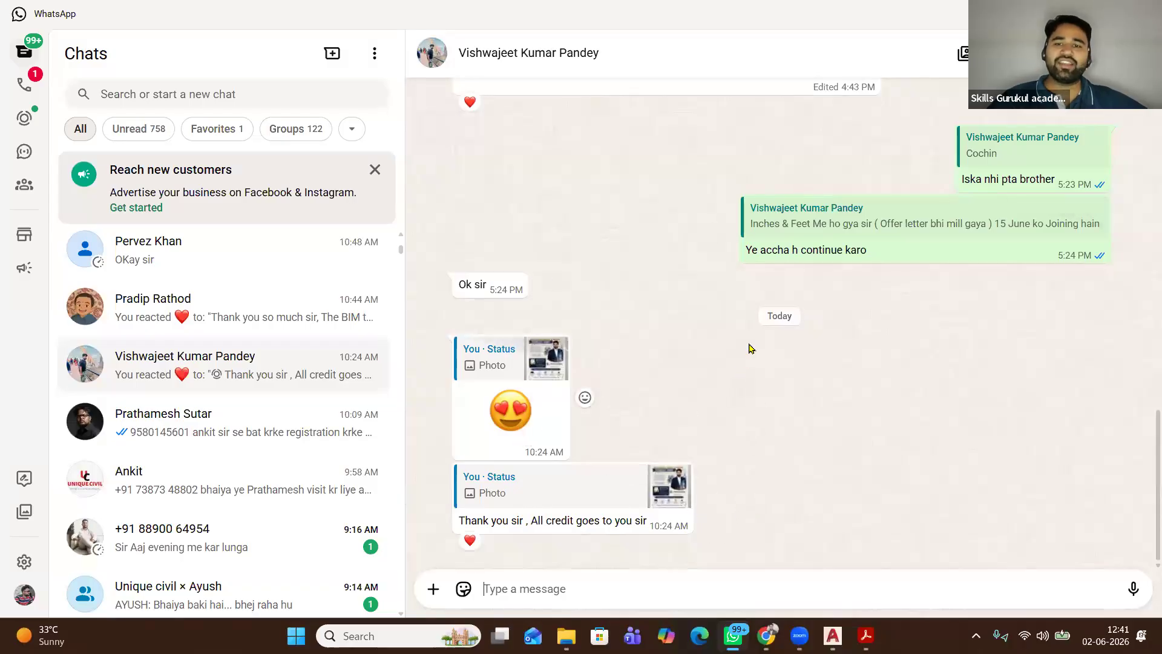
{"action": "scroll", "coordinate": [747, 357], "scroll_direction": "up", "scroll_amount": 5}
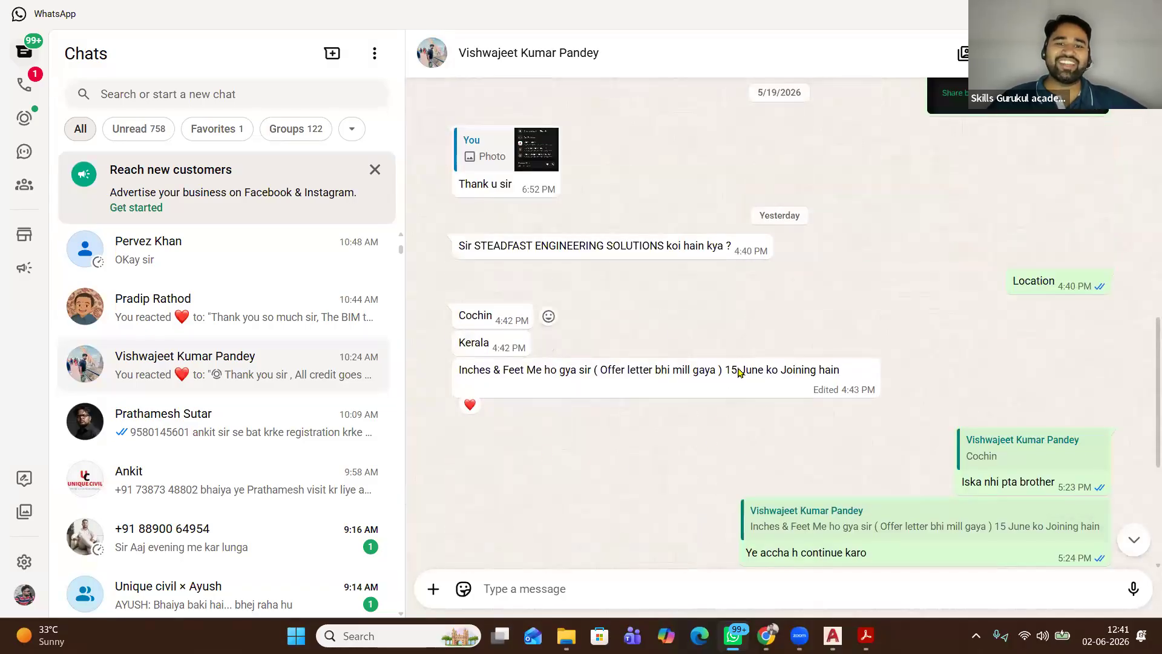
{"action": "scroll", "coordinate": [605, 416], "scroll_direction": "down", "scroll_amount": 4}
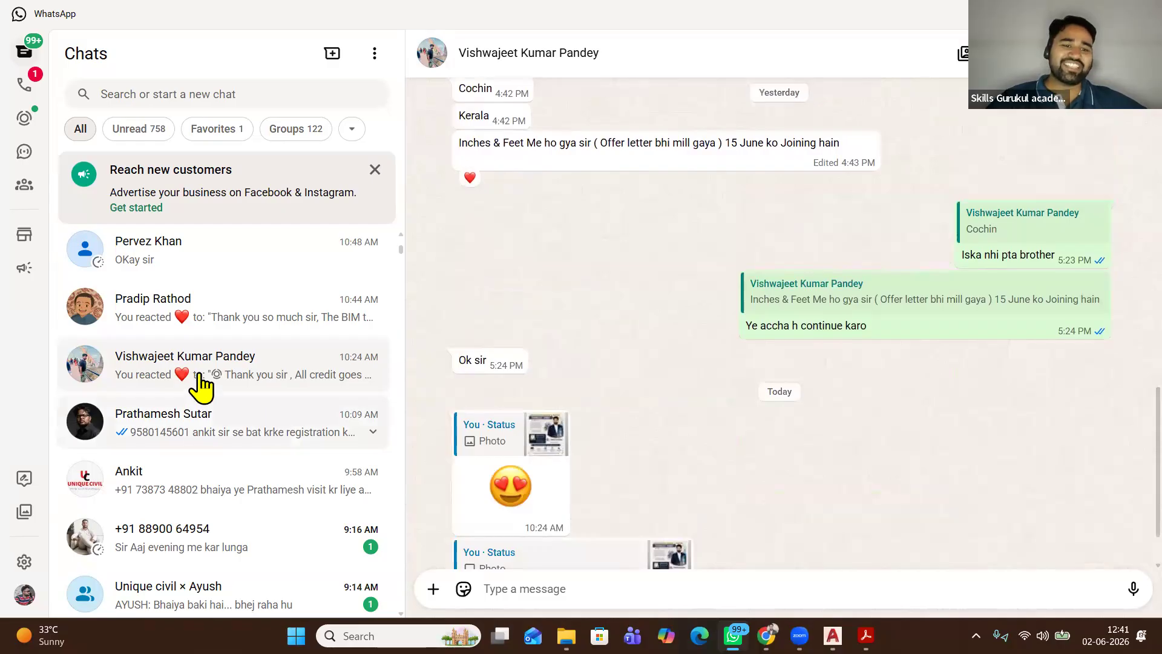
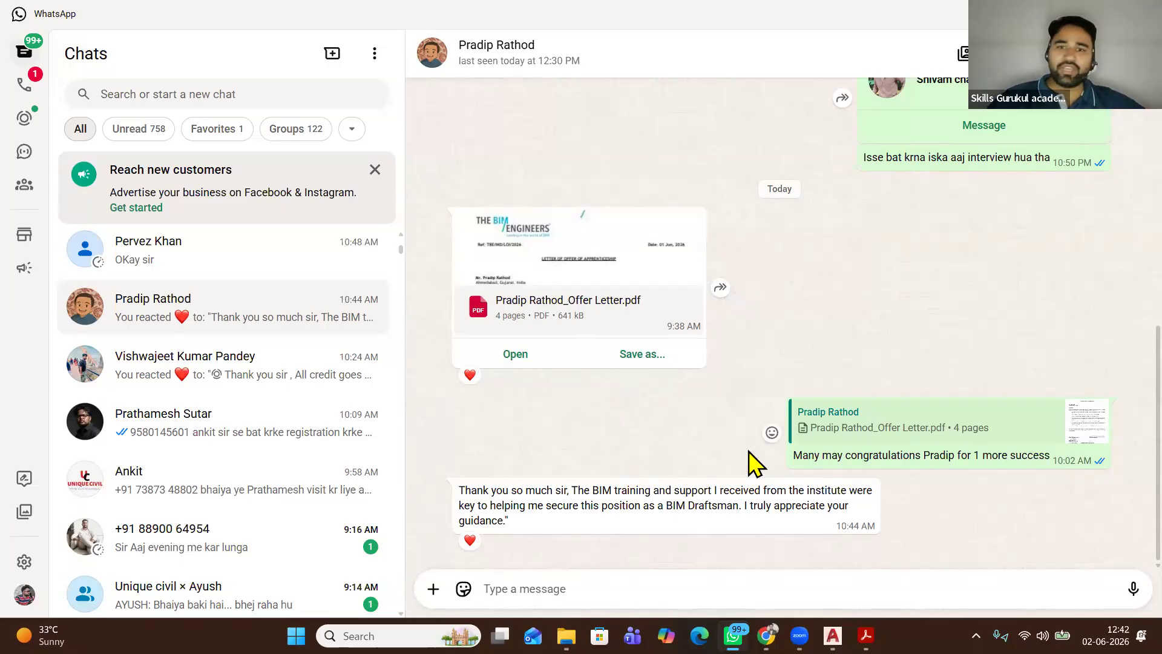
Scroll up through the student's earlier messages and back down to the latest
{"action": "scroll", "coordinate": [544, 429], "scroll_direction": "up", "scroll_amount": 3}
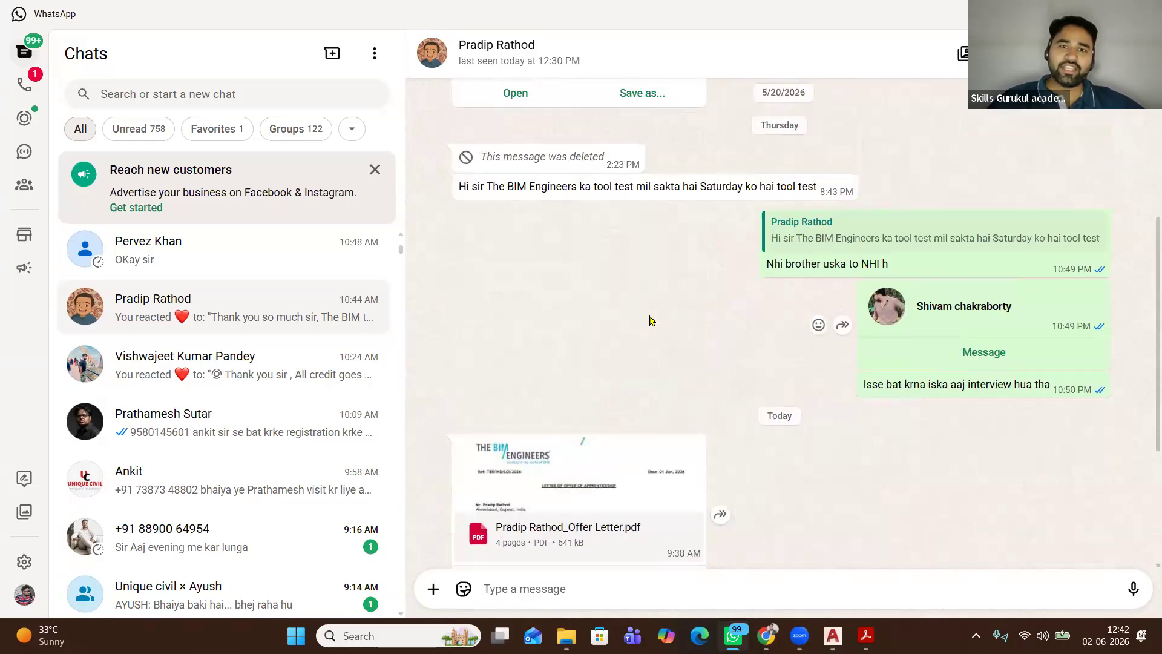
{"action": "scroll", "coordinate": [636, 337], "scroll_direction": "up", "scroll_amount": 4}
{"action": "scroll", "coordinate": [619, 346], "scroll_direction": "up", "scroll_amount": 5}
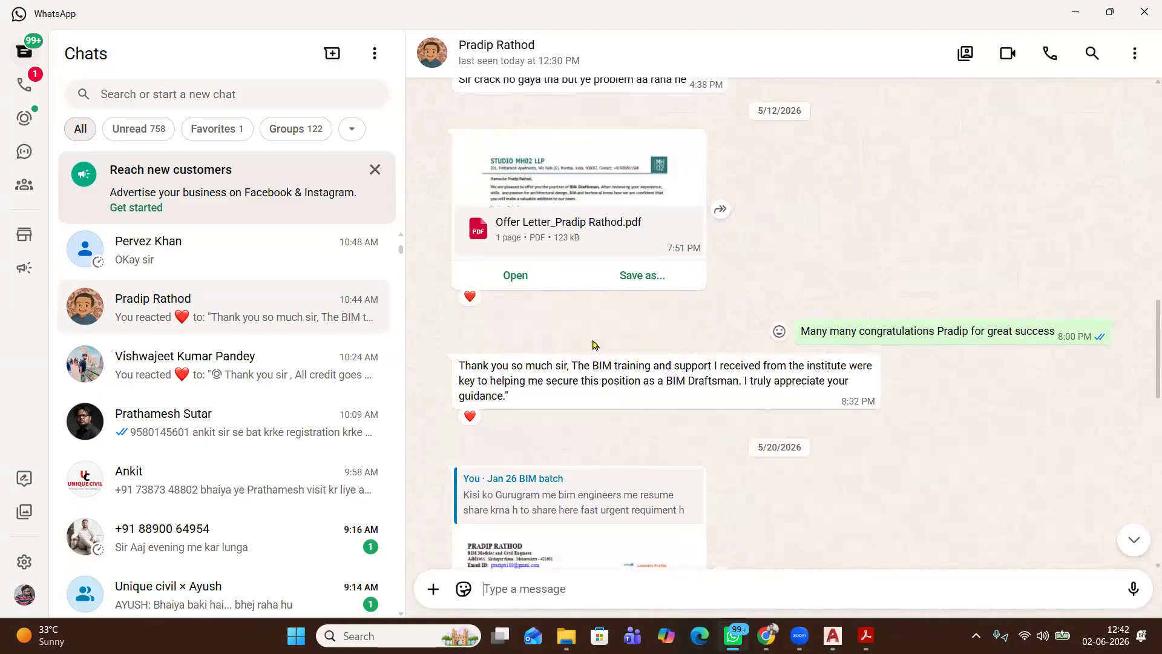
{"action": "scroll", "coordinate": [592, 344], "scroll_direction": "up", "scroll_amount": 6}
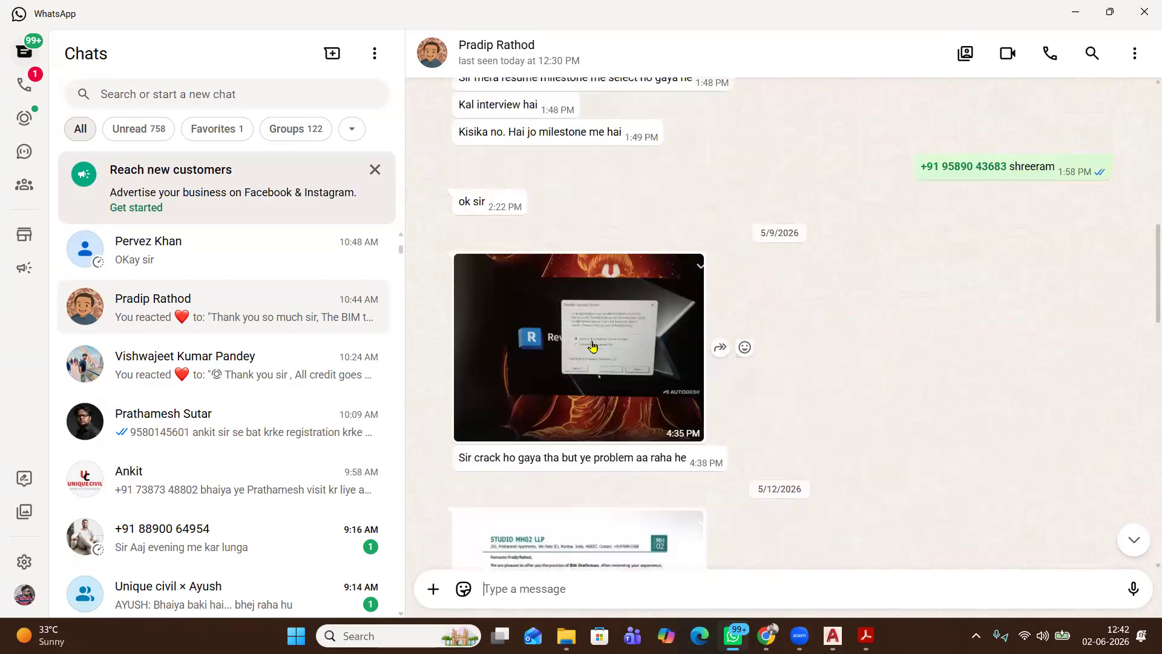
{"action": "scroll", "coordinate": [592, 345], "scroll_direction": "up", "scroll_amount": 4}
{"action": "scroll", "coordinate": [593, 345], "scroll_direction": "up", "scroll_amount": 2}
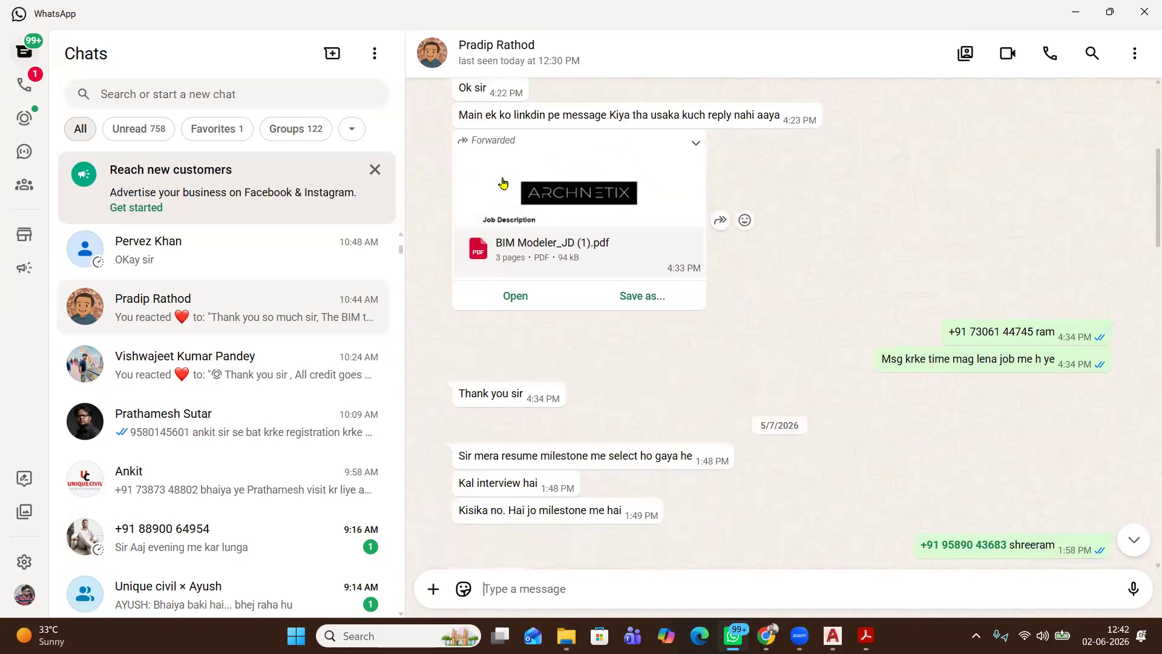
{"action": "scroll", "coordinate": [578, 224], "scroll_direction": "up", "scroll_amount": 4}
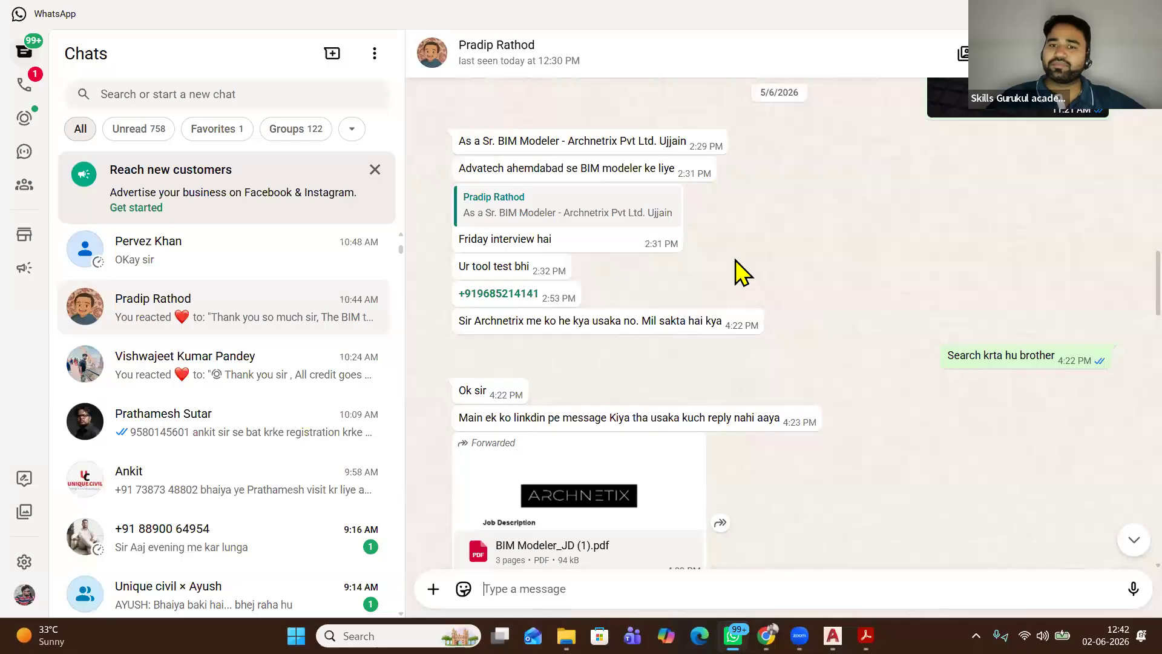
{"action": "scroll", "coordinate": [742, 273], "scroll_direction": "up", "scroll_amount": 3}
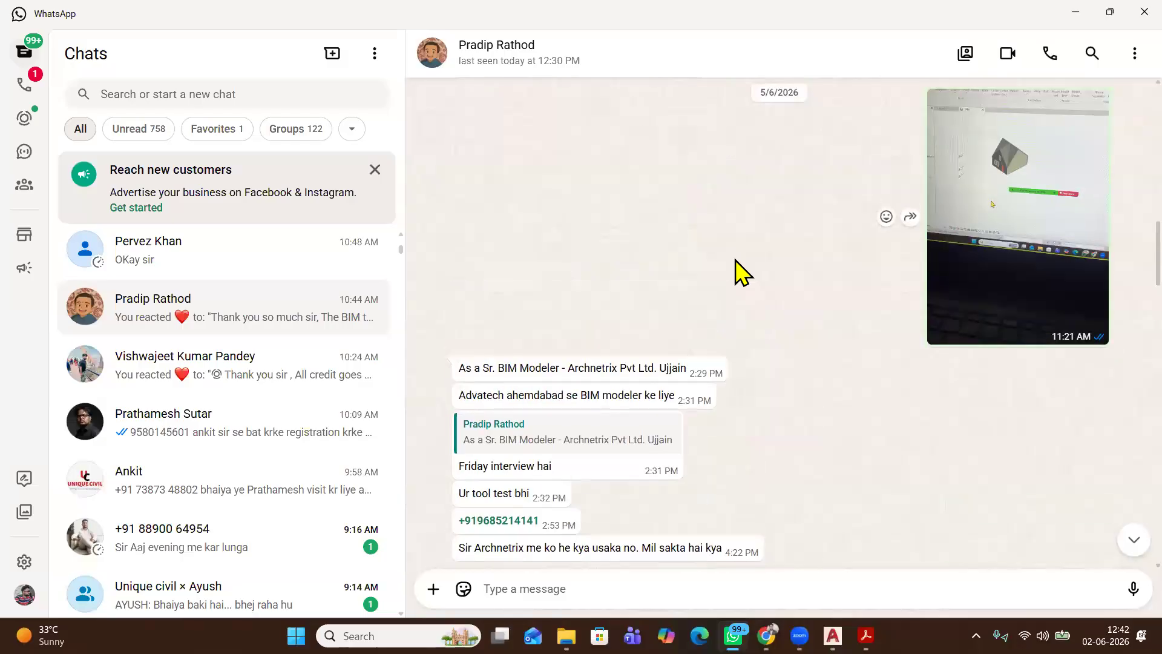
{"action": "scroll", "coordinate": [742, 273], "scroll_direction": "up", "scroll_amount": 2}
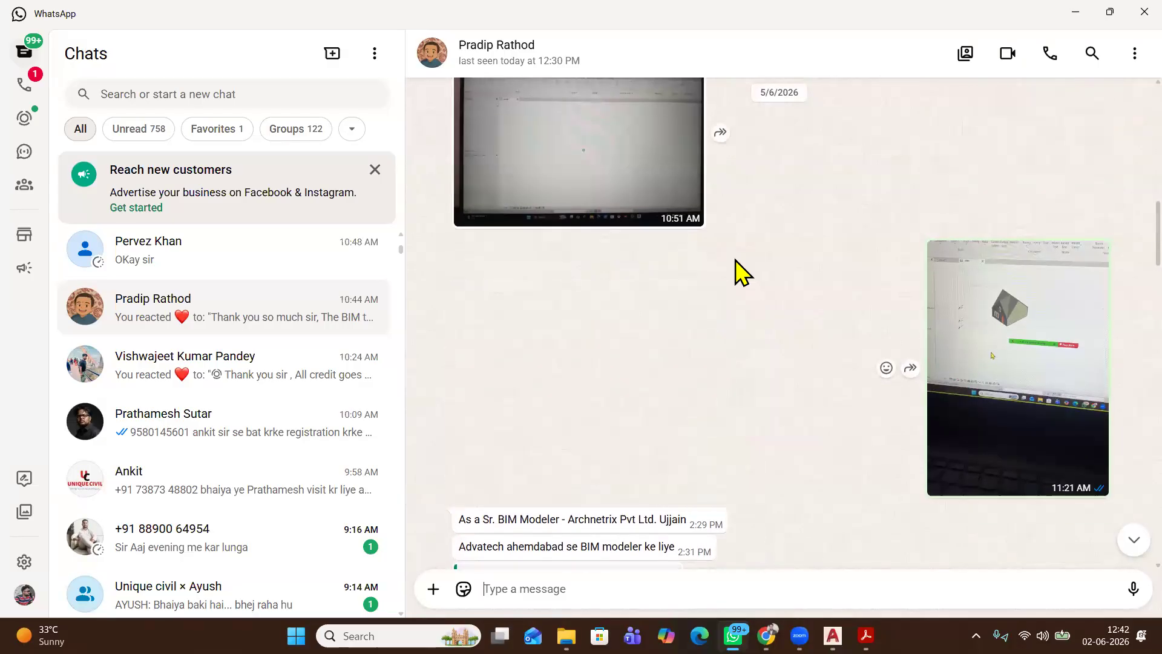
{"action": "scroll", "coordinate": [741, 274], "scroll_direction": "up", "scroll_amount": 2}
{"action": "scroll", "coordinate": [735, 260], "scroll_direction": "up", "scroll_amount": 6}
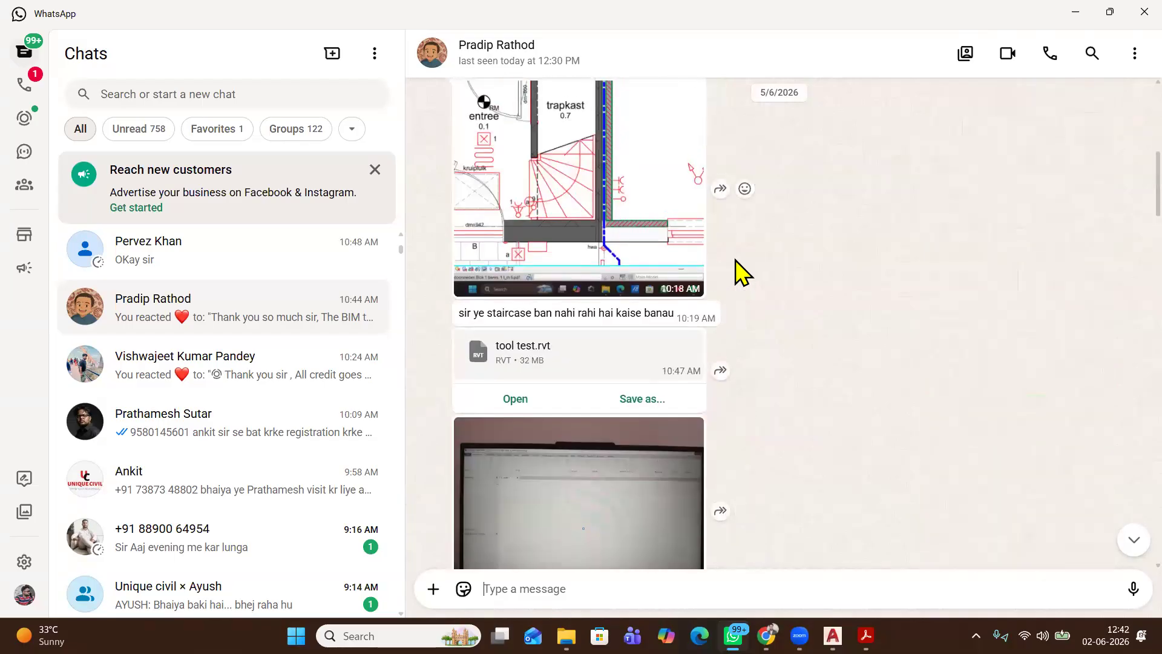
{"action": "scroll", "coordinate": [736, 260], "scroll_direction": "up", "scroll_amount": 3}
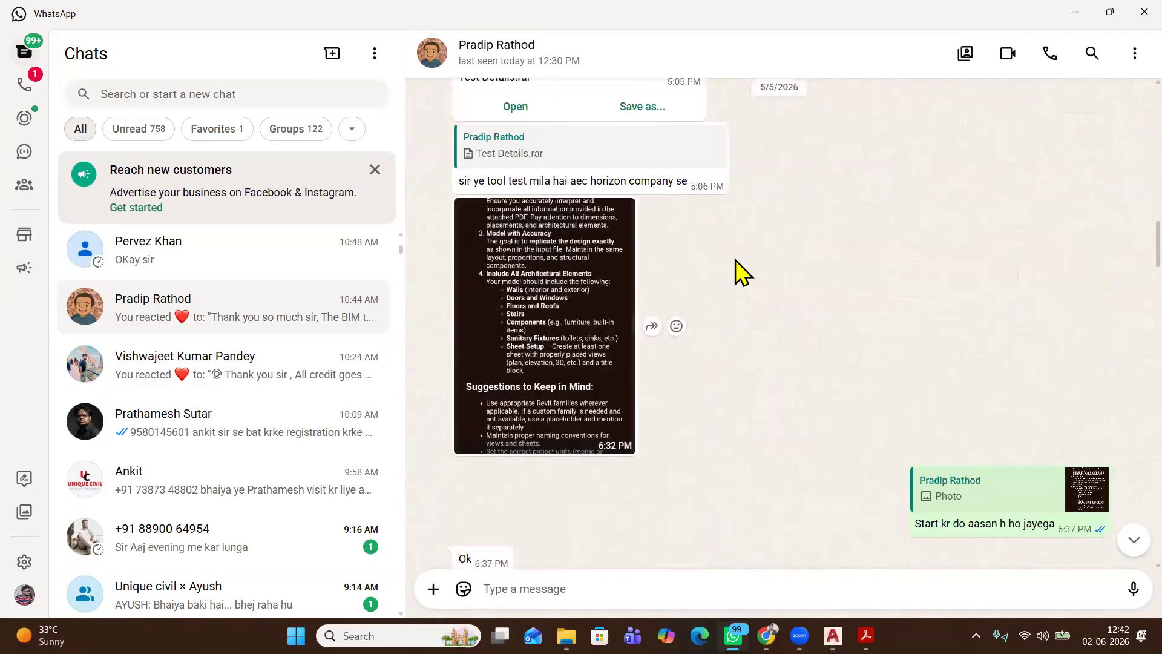
{"action": "scroll", "coordinate": [651, 348], "scroll_direction": "up", "scroll_amount": 4}
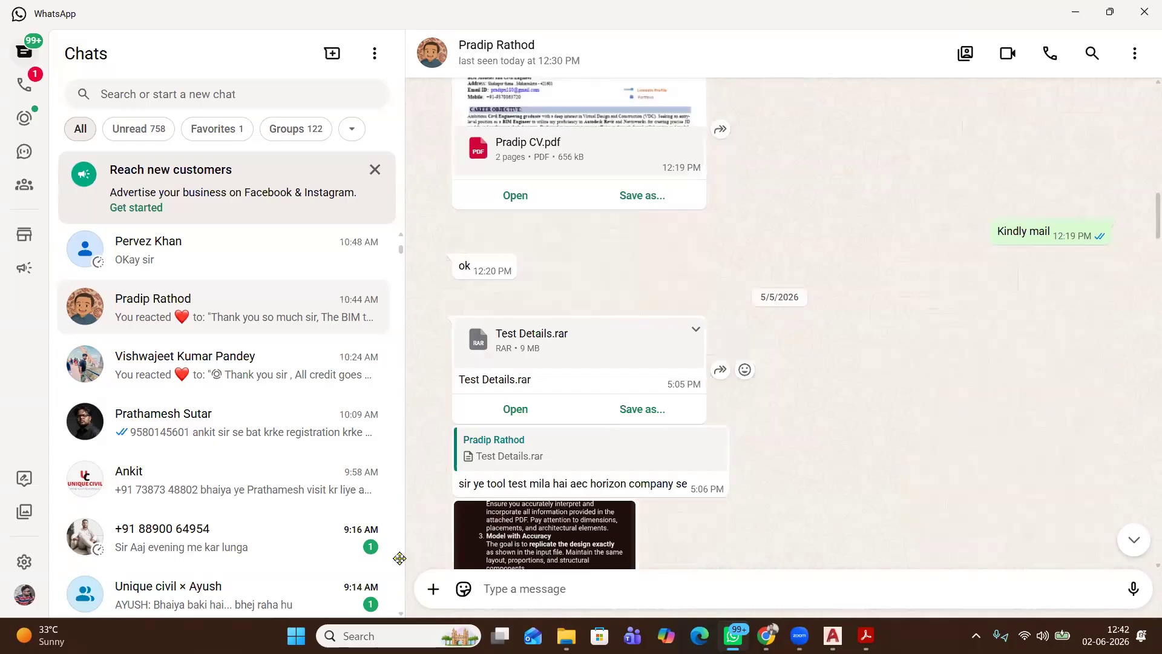
{"action": "scroll", "coordinate": [400, 557], "scroll_direction": "up", "scroll_amount": 1}
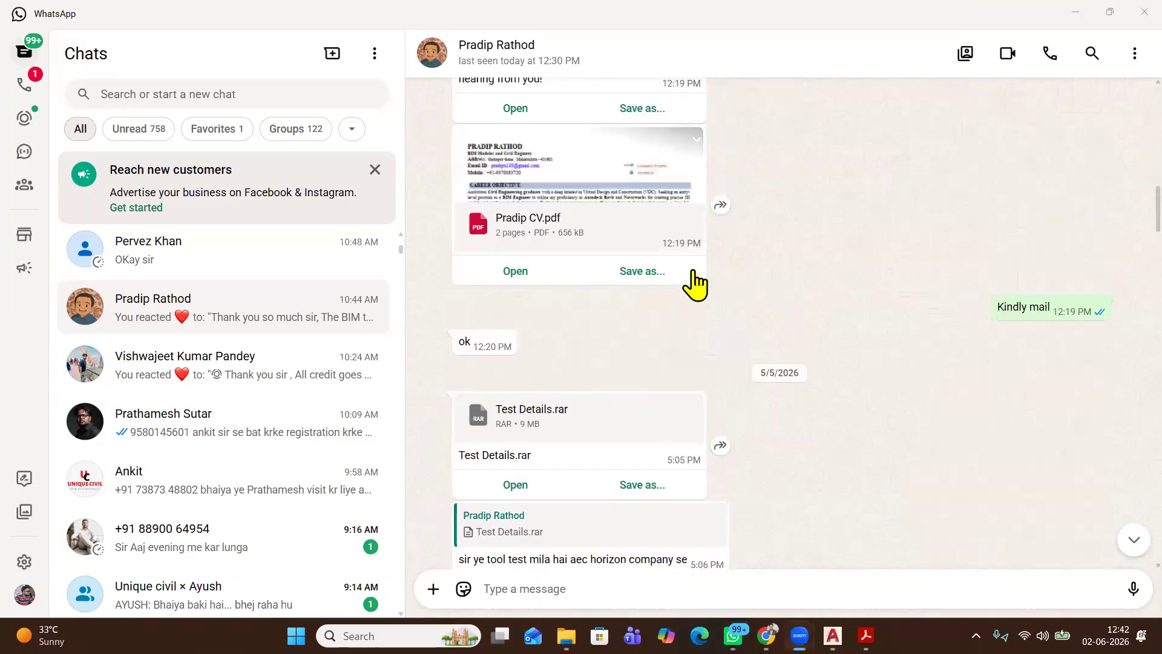
{"action": "scroll", "coordinate": [688, 292], "scroll_direction": "up", "scroll_amount": 1}
{"action": "scroll", "coordinate": [688, 292], "scroll_direction": "up", "scroll_amount": 2}
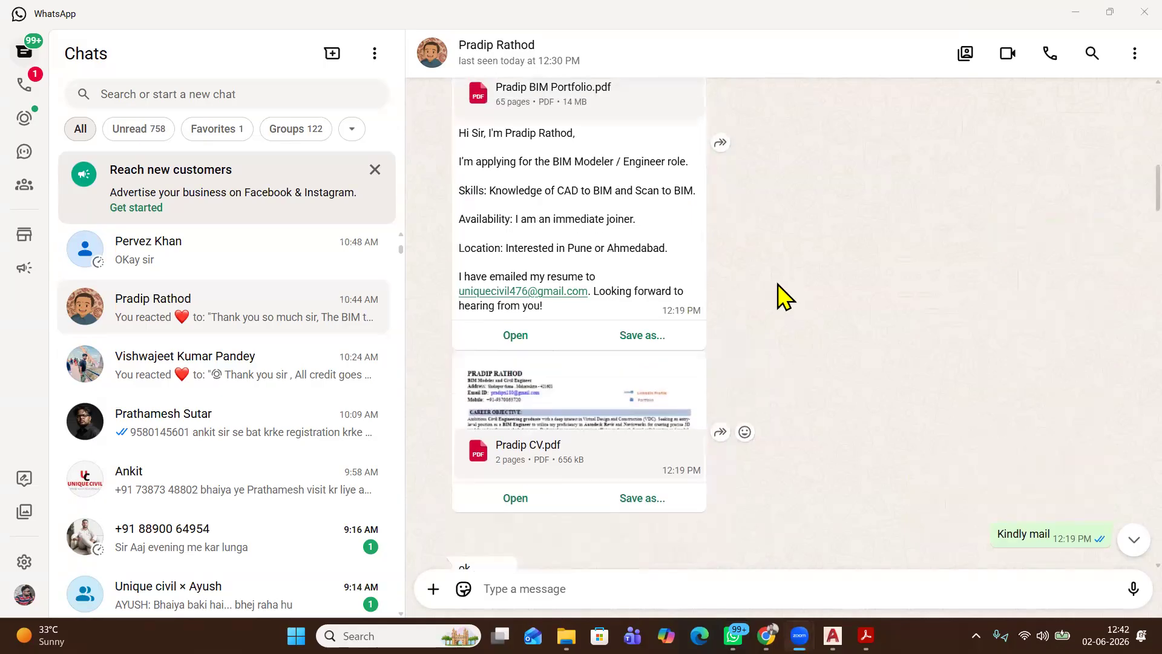
{"action": "scroll", "coordinate": [781, 295], "scroll_direction": "up", "scroll_amount": 1}
{"action": "scroll", "coordinate": [780, 296], "scroll_direction": "up", "scroll_amount": 4}
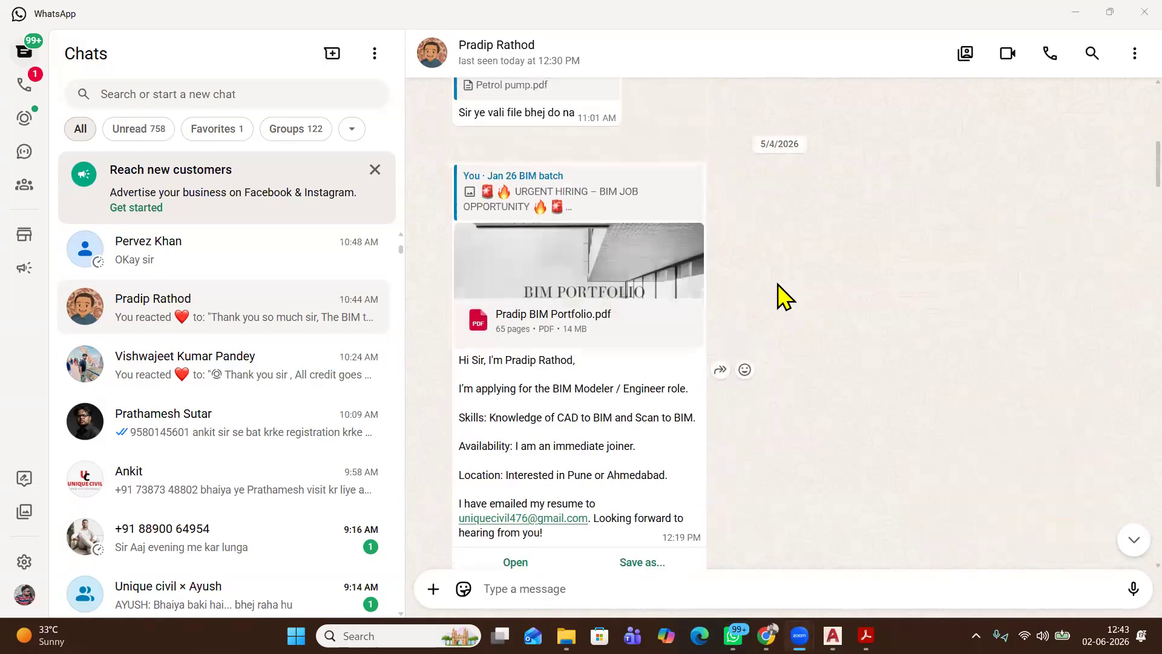
{"action": "scroll", "coordinate": [696, 295], "scroll_direction": "up", "scroll_amount": 3}
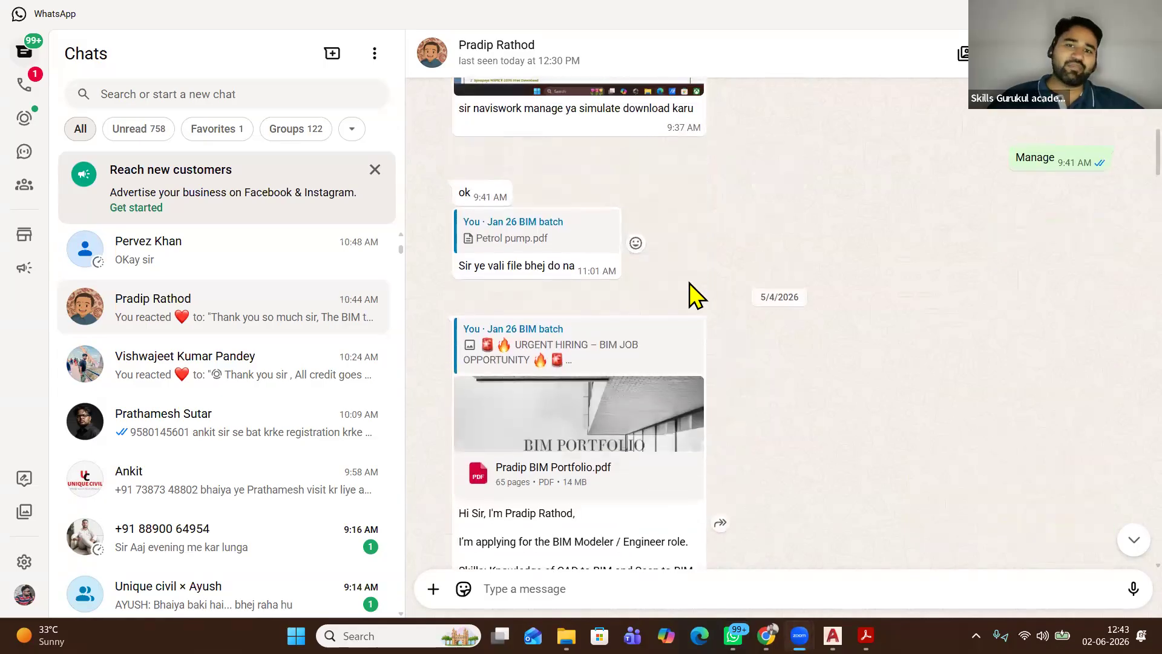
{"action": "scroll", "coordinate": [696, 294], "scroll_direction": "up", "scroll_amount": 3}
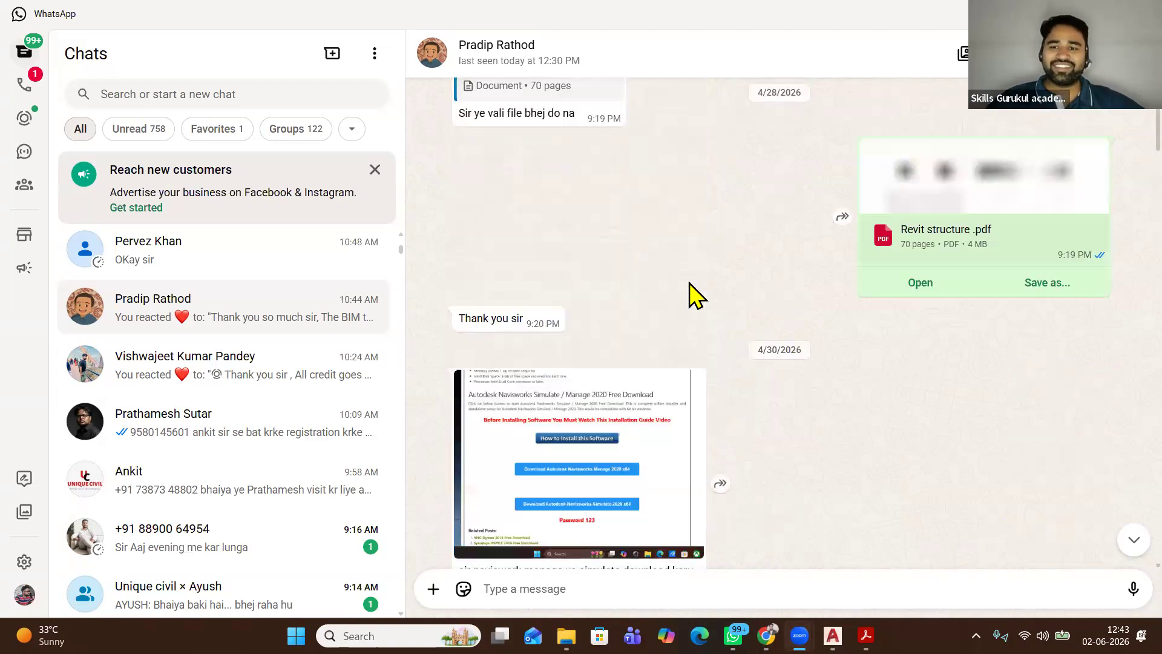
{"action": "scroll", "coordinate": [696, 294], "scroll_direction": "up", "scroll_amount": 3}
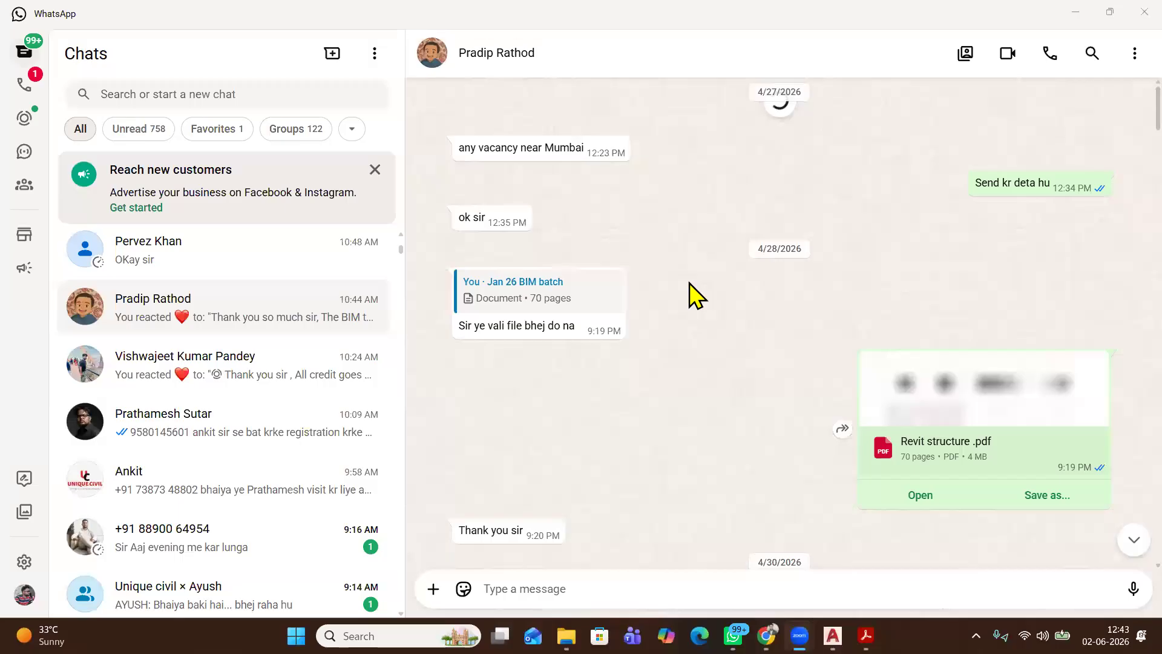
{"action": "scroll", "coordinate": [689, 283], "scroll_direction": "down", "scroll_amount": 5}
{"action": "scroll", "coordinate": [692, 295], "scroll_direction": "down", "scroll_amount": 8}
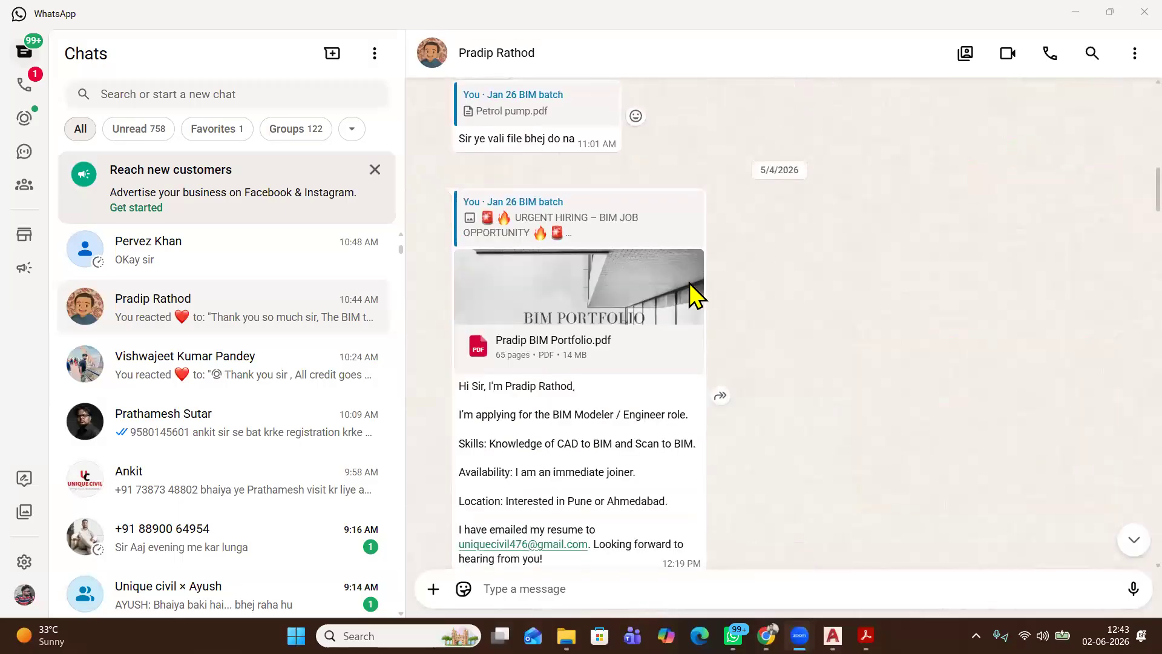
{"action": "scroll", "coordinate": [696, 295], "scroll_direction": "down", "scroll_amount": 3}
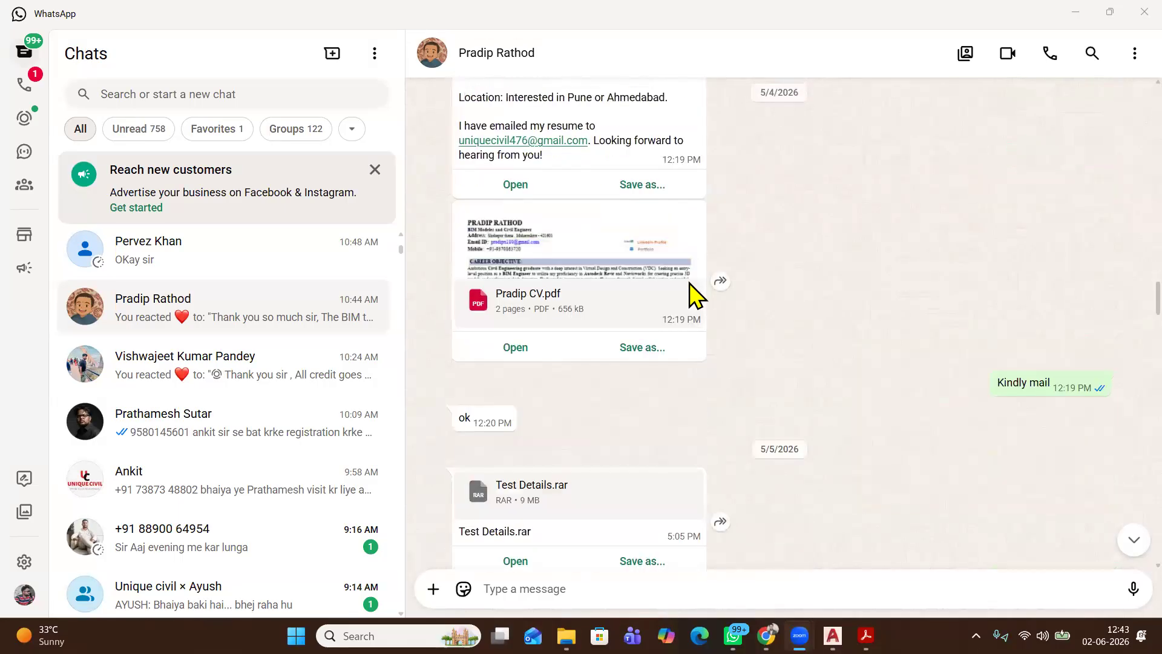
{"action": "scroll", "coordinate": [696, 295], "scroll_direction": "down", "scroll_amount": 4}
{"action": "scroll", "coordinate": [696, 295], "scroll_direction": "down", "scroll_amount": 5}
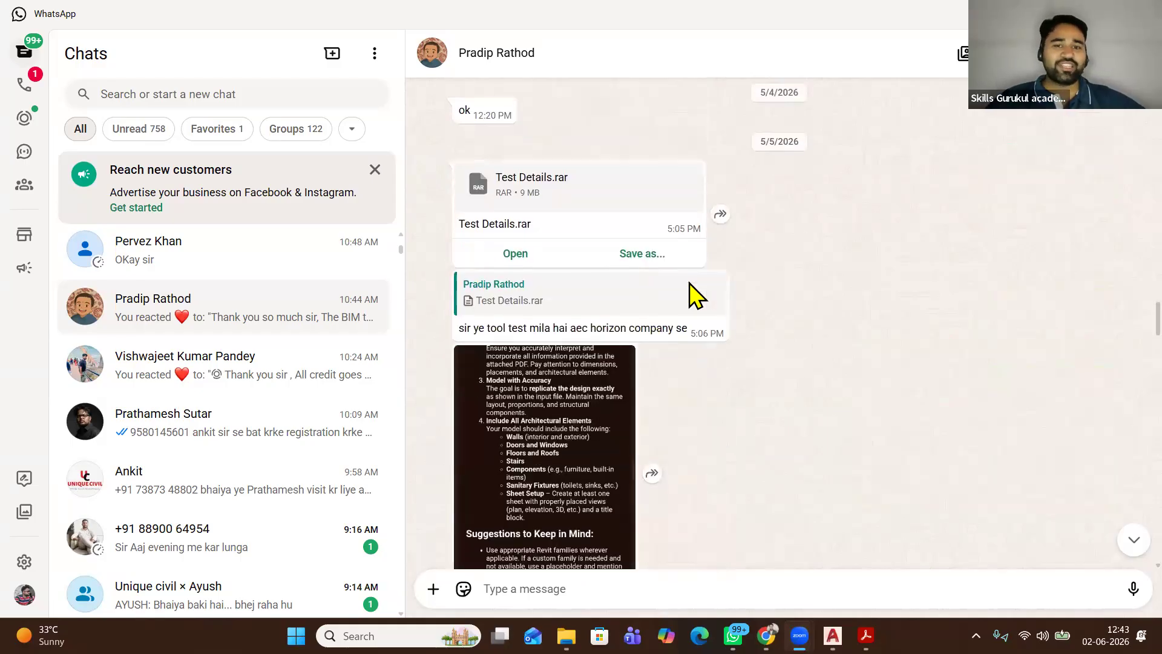
{"action": "scroll", "coordinate": [696, 295], "scroll_direction": "down", "scroll_amount": 9}
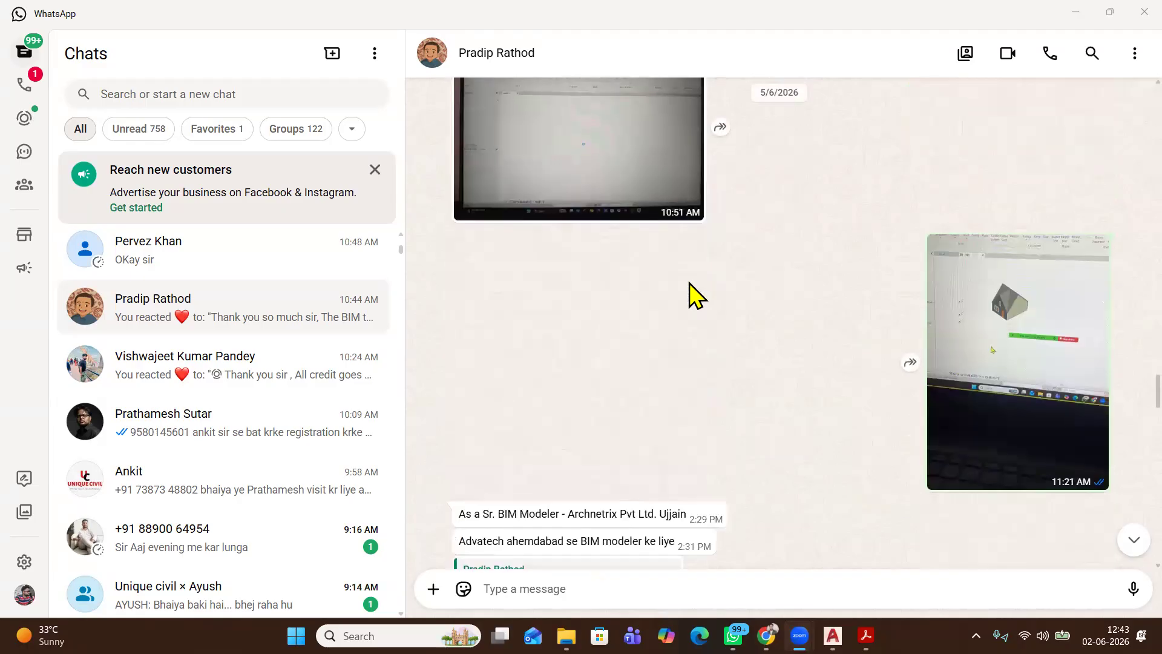
{"action": "scroll", "coordinate": [696, 295], "scroll_direction": "down", "scroll_amount": 6}
{"action": "scroll", "coordinate": [695, 294], "scroll_direction": "down", "scroll_amount": 8}
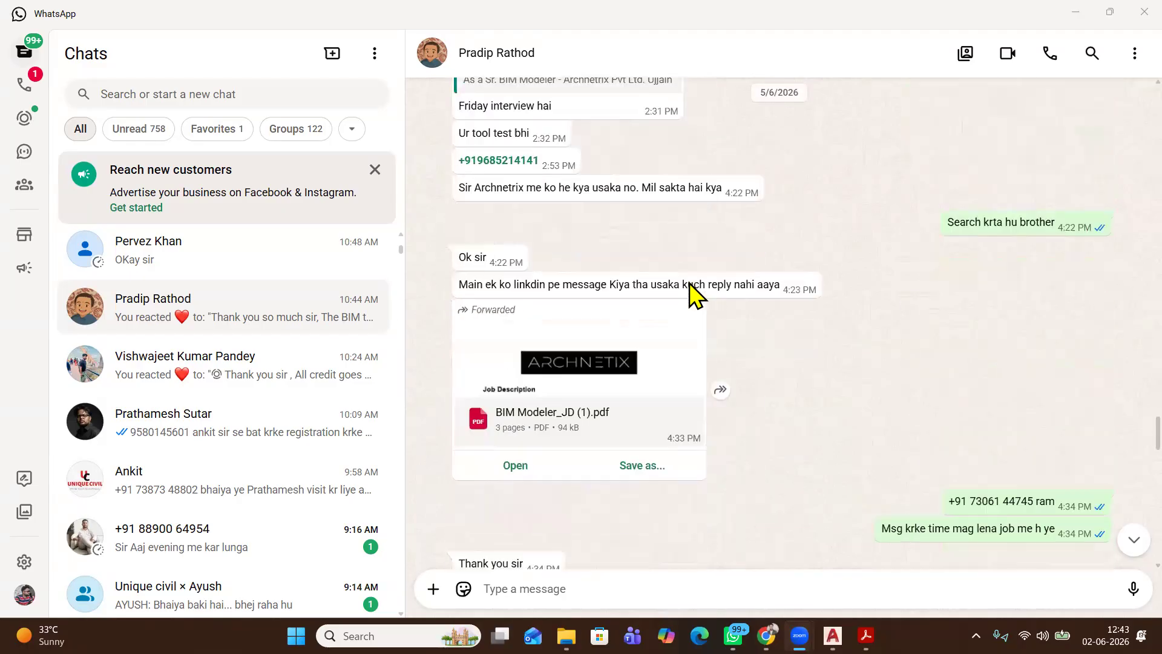
{"action": "scroll", "coordinate": [696, 295], "scroll_direction": "down", "scroll_amount": 3}
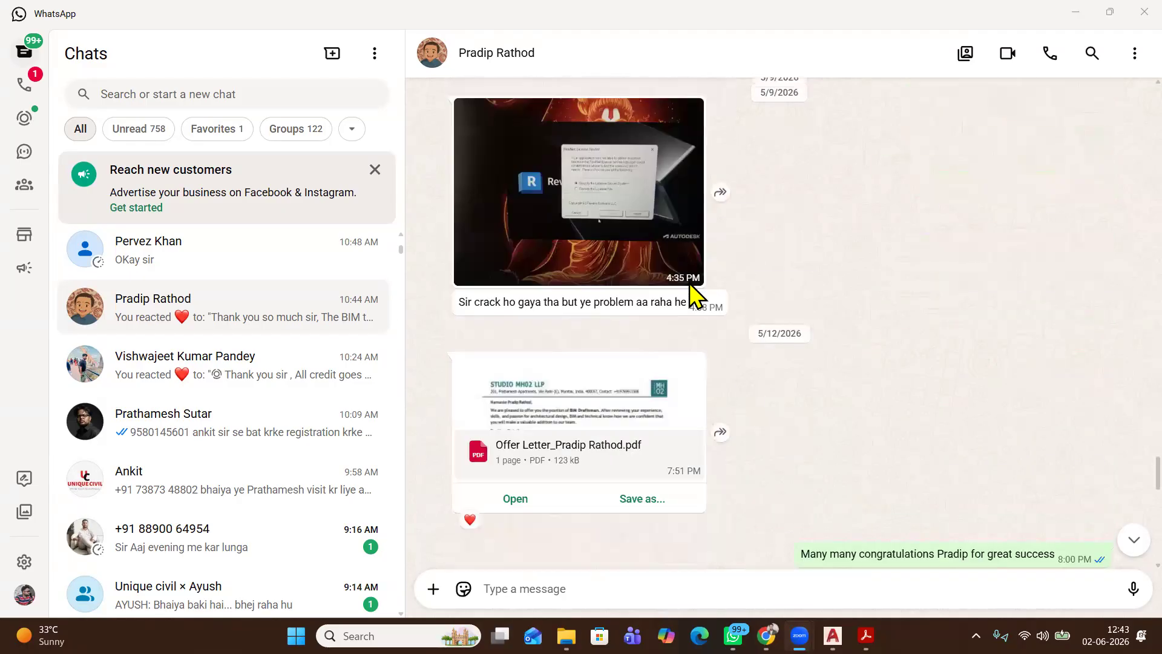
{"action": "scroll", "coordinate": [696, 295], "scroll_direction": "down", "scroll_amount": 4}
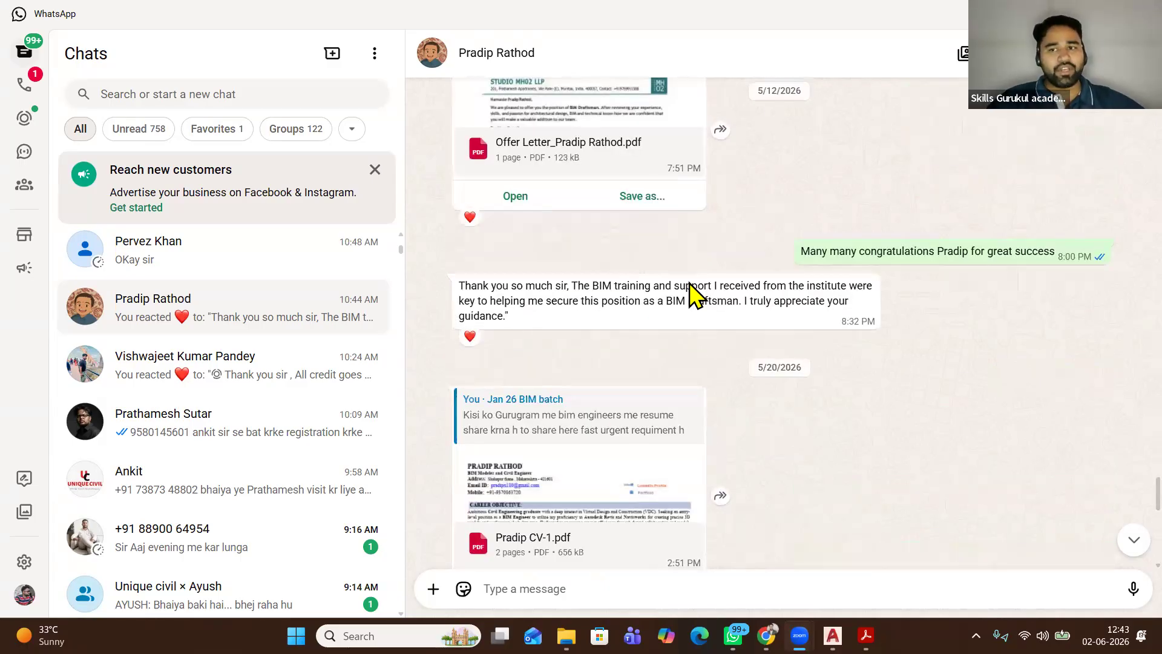
{"action": "scroll", "coordinate": [696, 295], "scroll_direction": "down", "scroll_amount": 4}
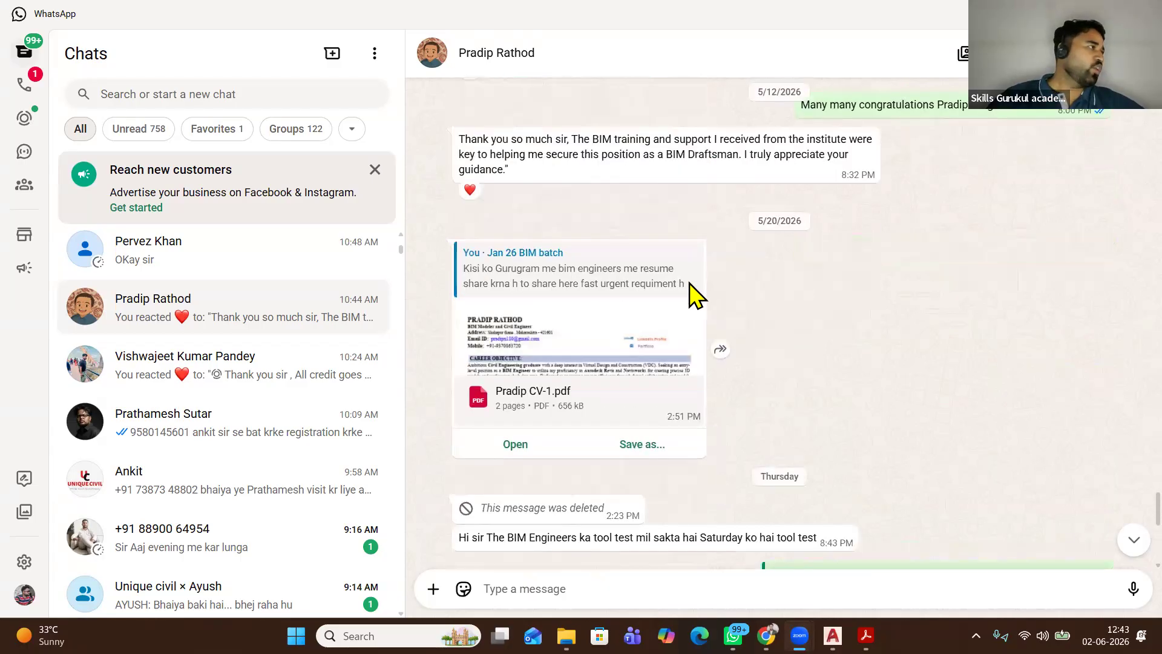
{"action": "scroll", "coordinate": [696, 294], "scroll_direction": "down", "scroll_amount": 3}
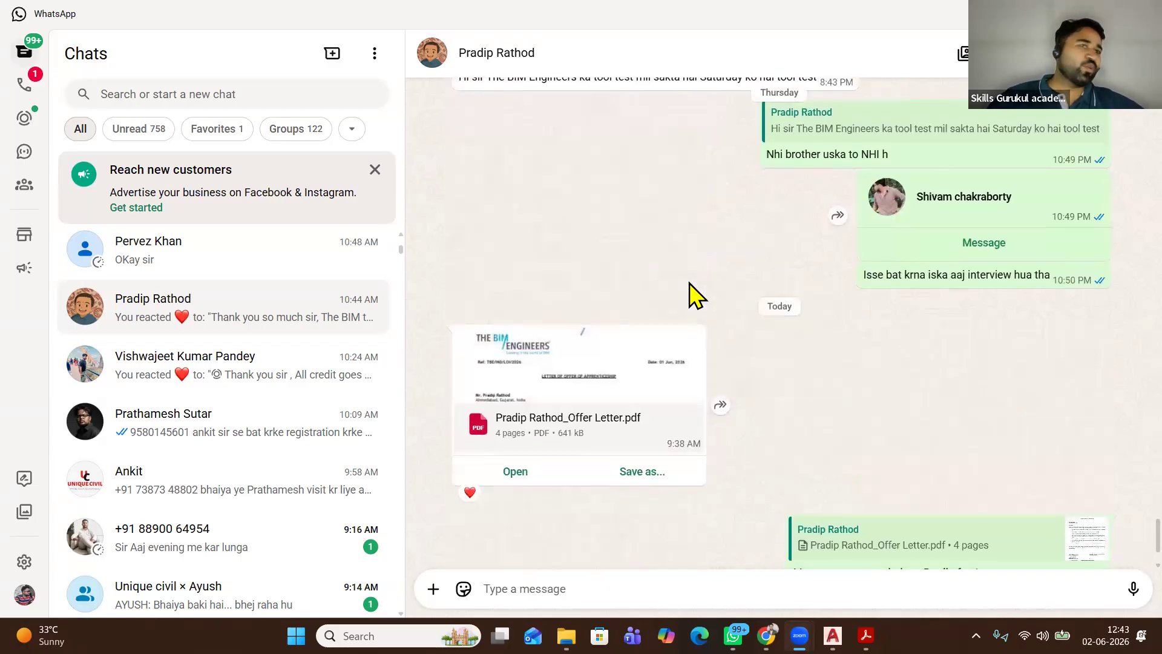
{"action": "scroll", "coordinate": [696, 294], "scroll_direction": "down", "scroll_amount": 2}
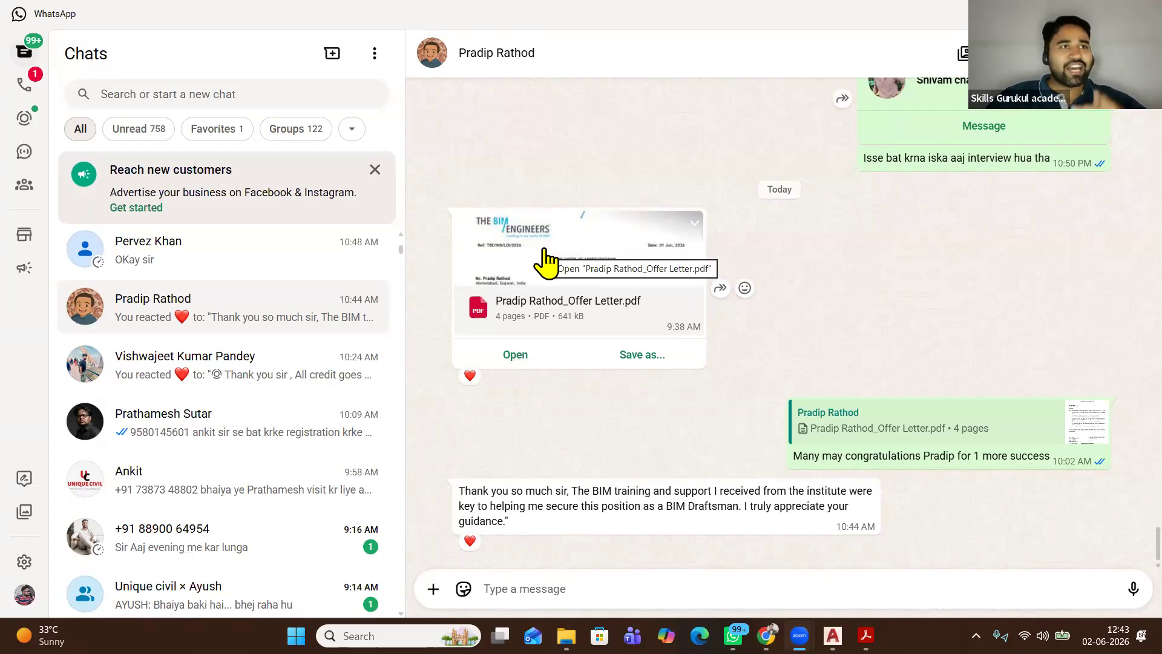
Search the chats by the recruiter's name and open the matching Cadbricks HR chat
{"action": "left_click", "coordinate": [257, 96]}
{"action": "type", "text": "c"}
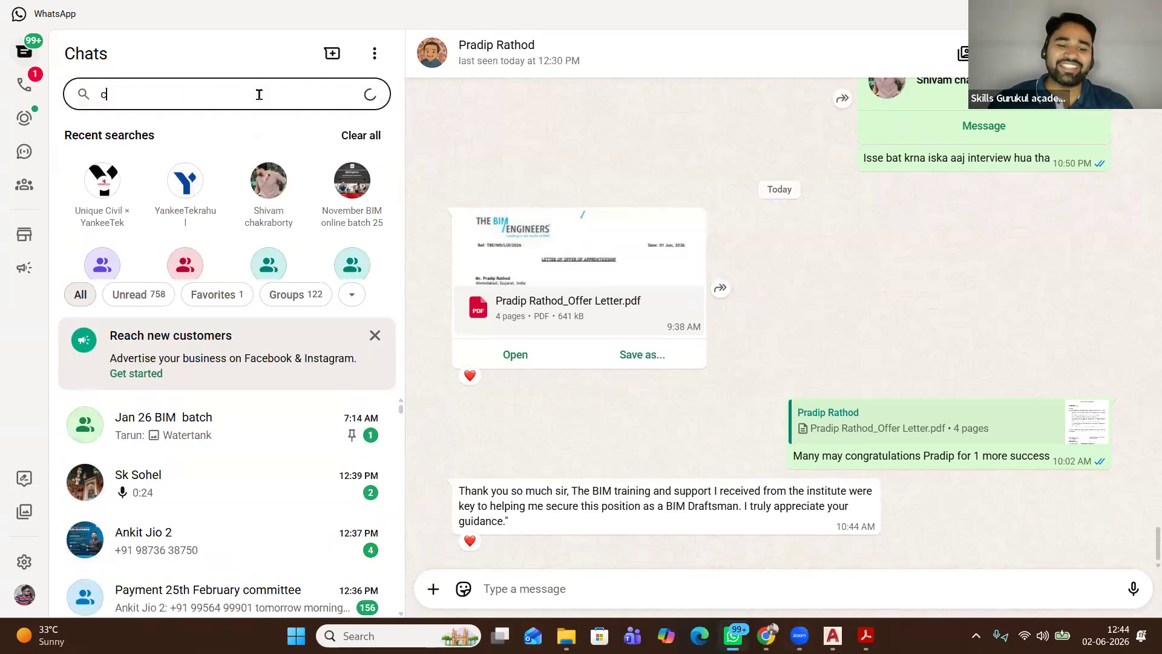
{"action": "type", "text": "ad"}
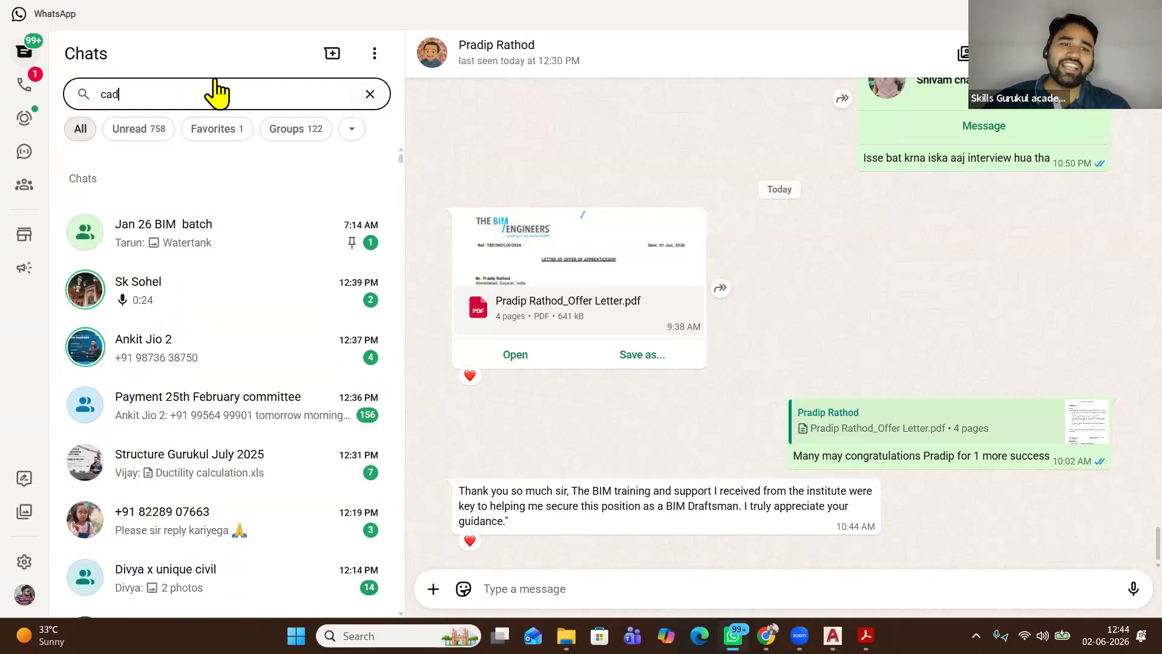
{"action": "left_click", "coordinate": [369, 94]}
{"action": "left_click", "coordinate": [254, 93]}
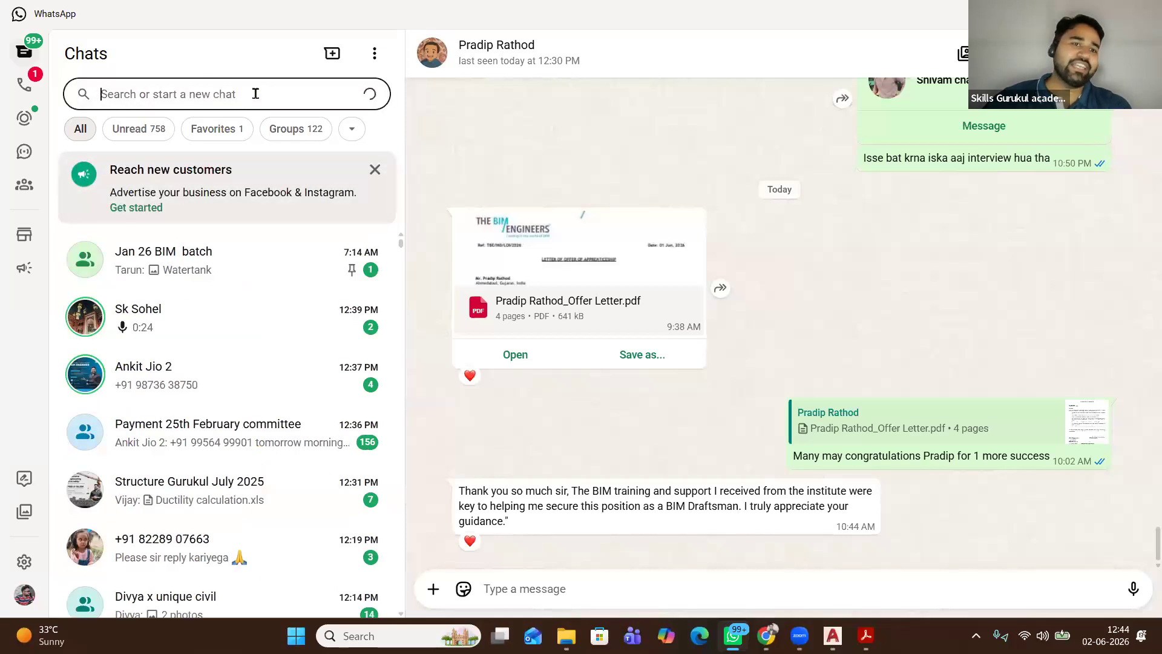
{"action": "type", "text": "hima"}
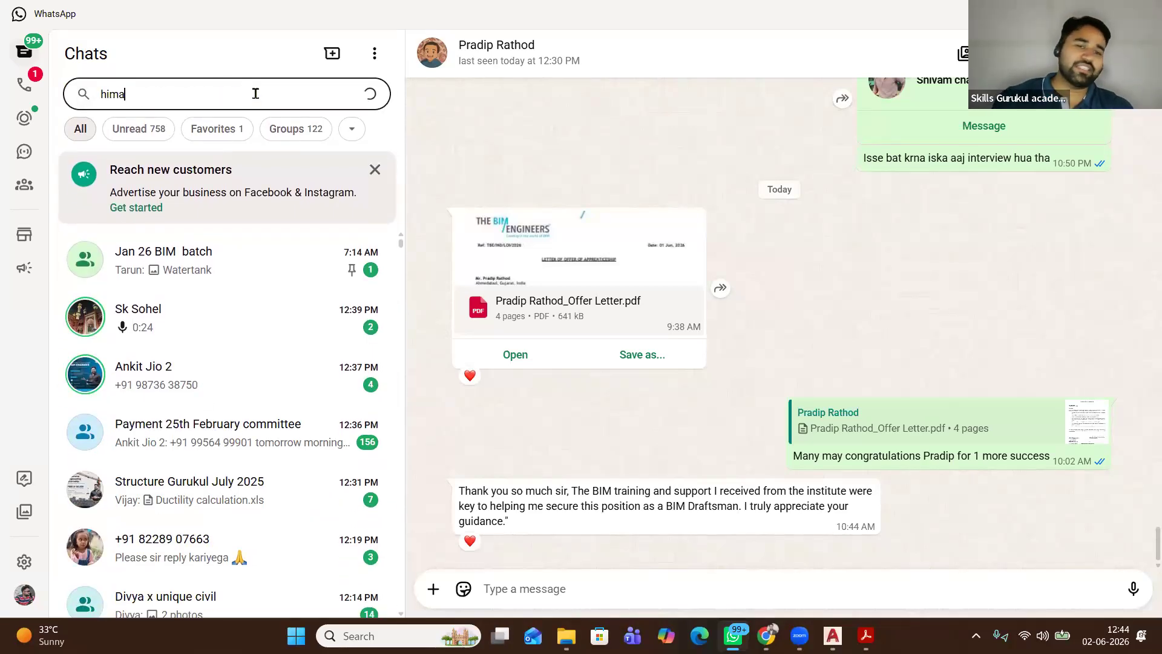
{"action": "type", "text": "nshi"}
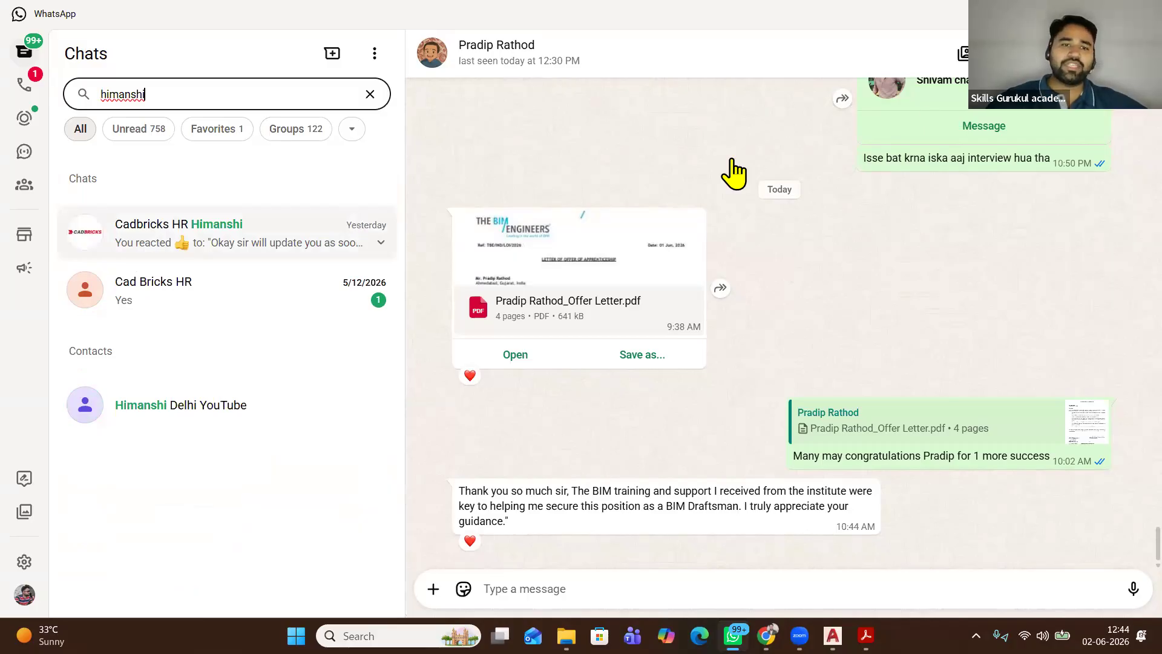
{"action": "key", "text": "Return"}
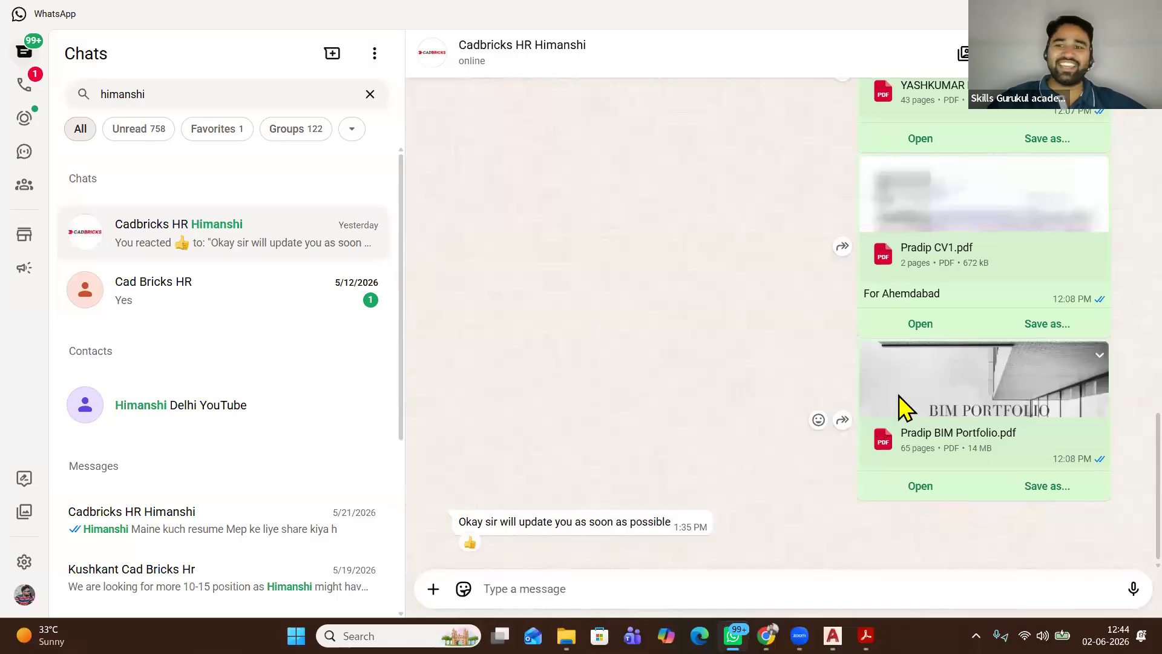
Review the shared CV and portfolio PDFs, then open the 91-page Portfolio PDF in Acrobat
{"action": "scroll", "coordinate": [899, 406], "scroll_direction": "up", "scroll_amount": 3}
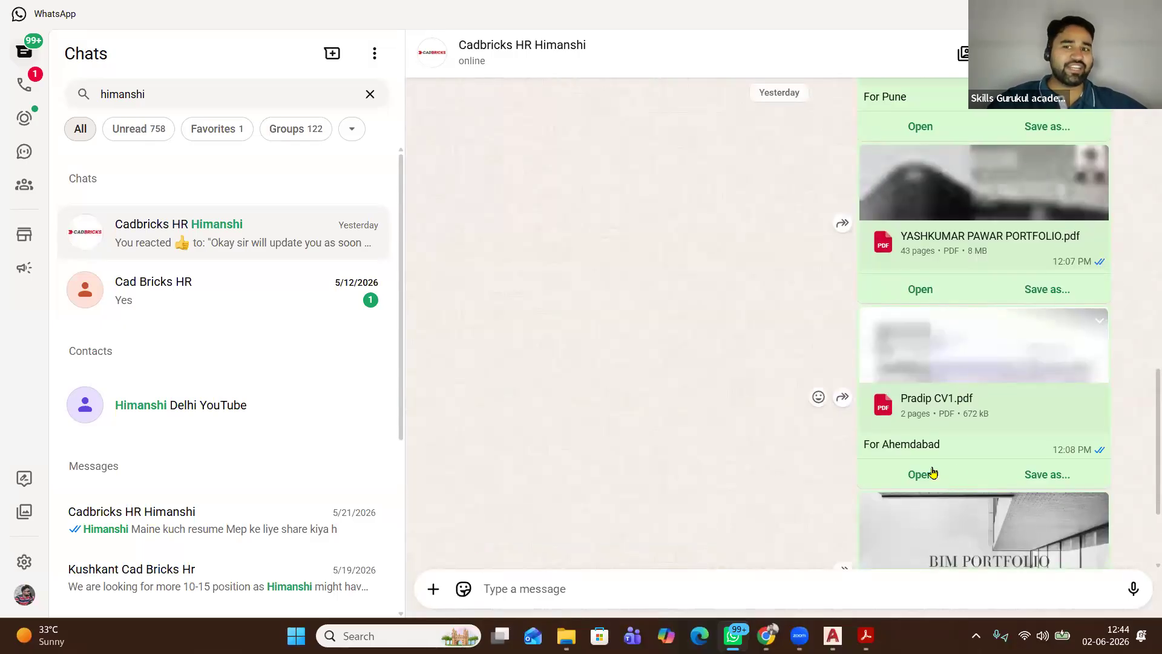
{"action": "scroll", "coordinate": [932, 472], "scroll_direction": "up", "scroll_amount": 4}
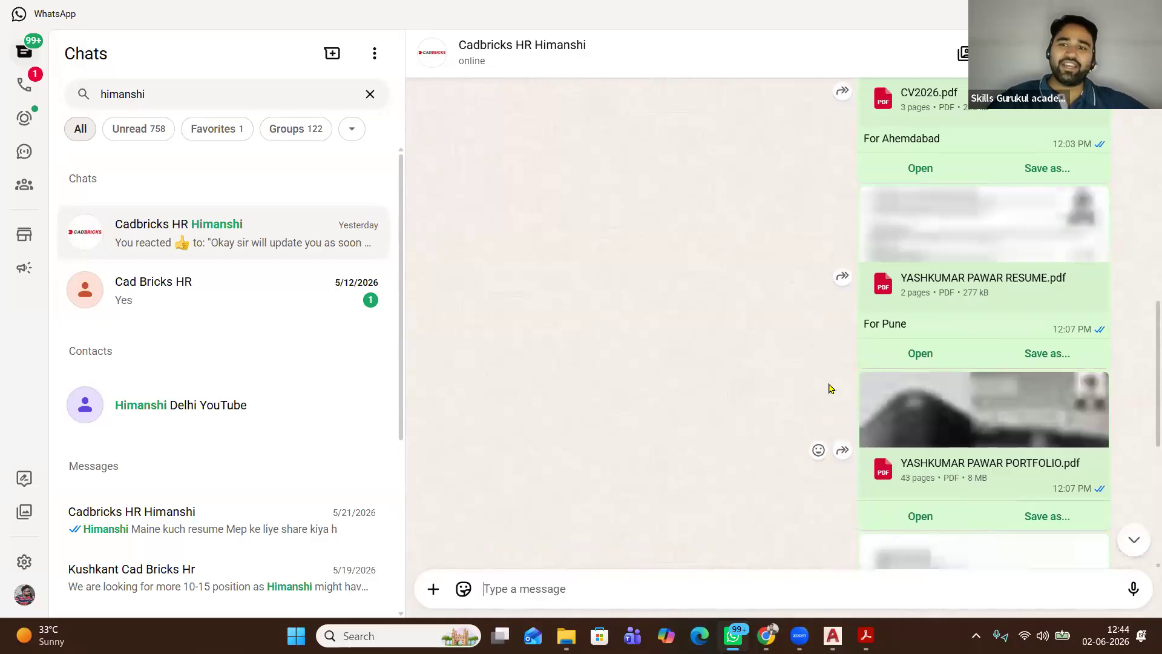
{"action": "scroll", "coordinate": [847, 366], "scroll_direction": "up", "scroll_amount": 3}
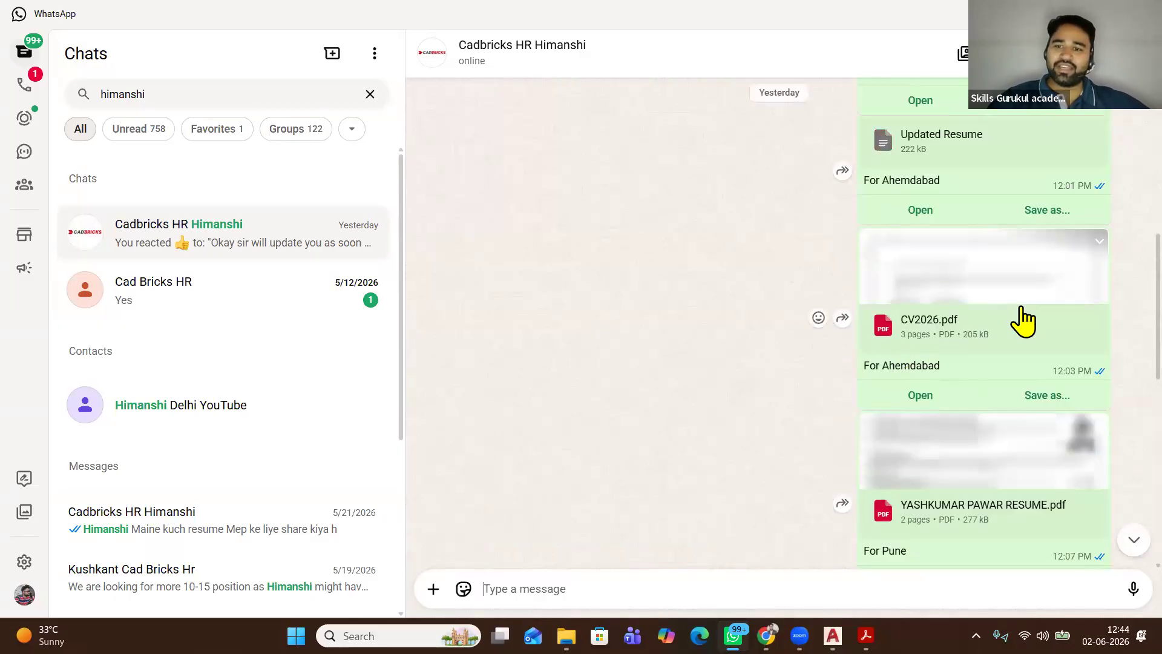
{"action": "scroll", "coordinate": [965, 302], "scroll_direction": "up", "scroll_amount": 2}
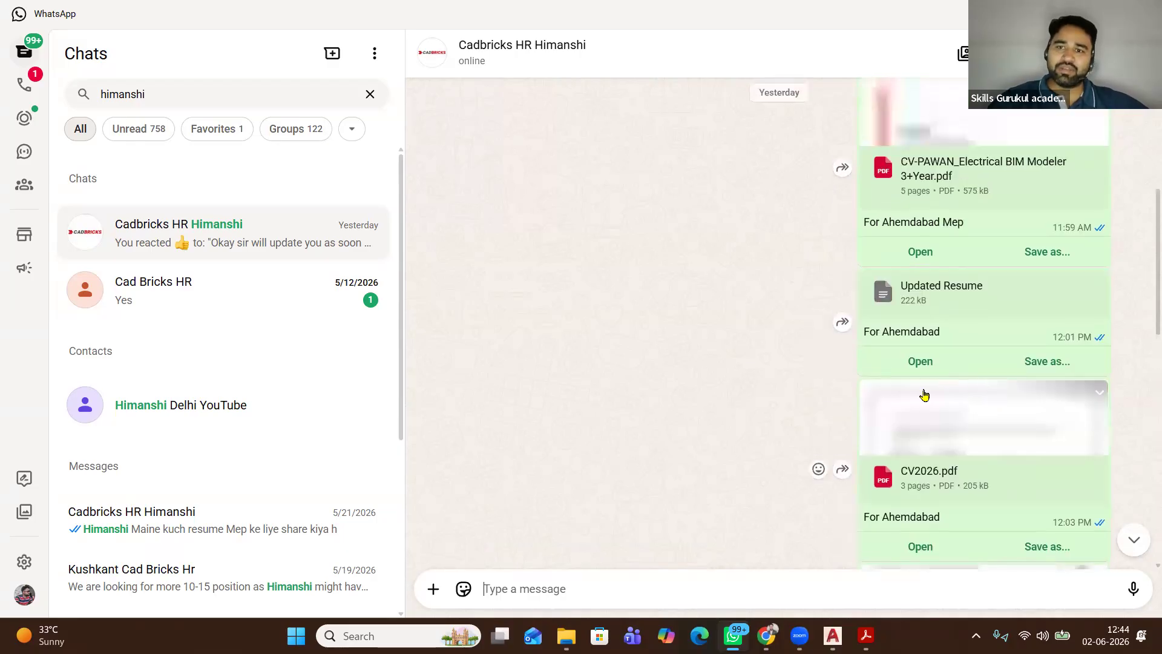
{"action": "scroll", "coordinate": [953, 235], "scroll_direction": "up", "scroll_amount": 10}
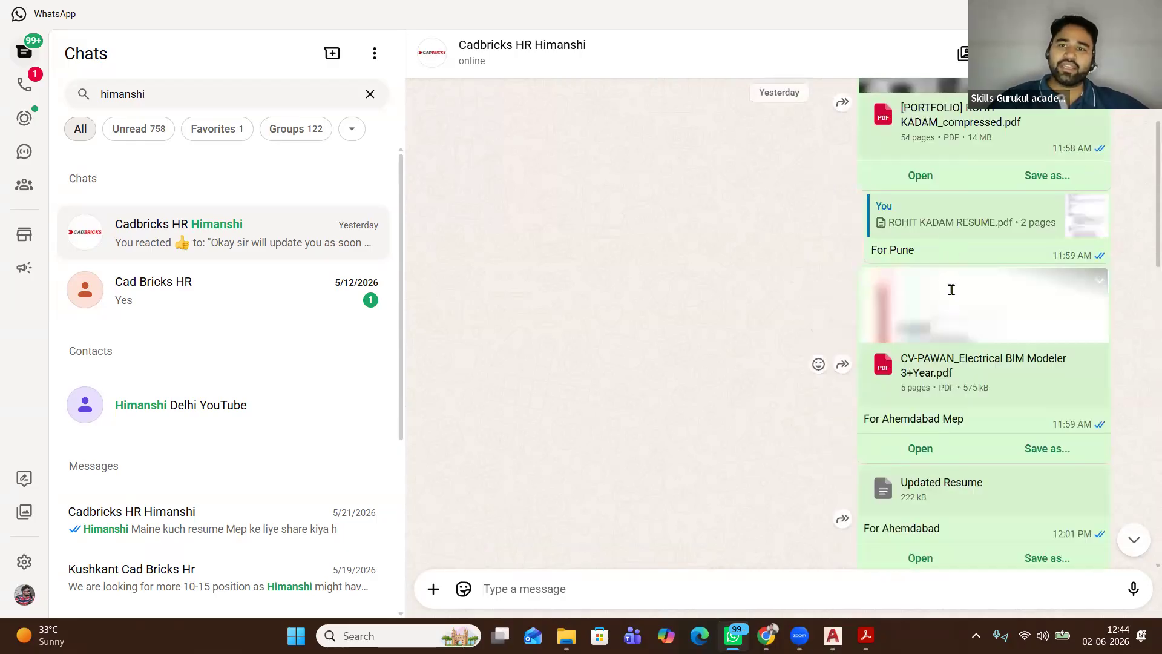
{"action": "scroll", "coordinate": [941, 315], "scroll_direction": "down", "scroll_amount": 3}
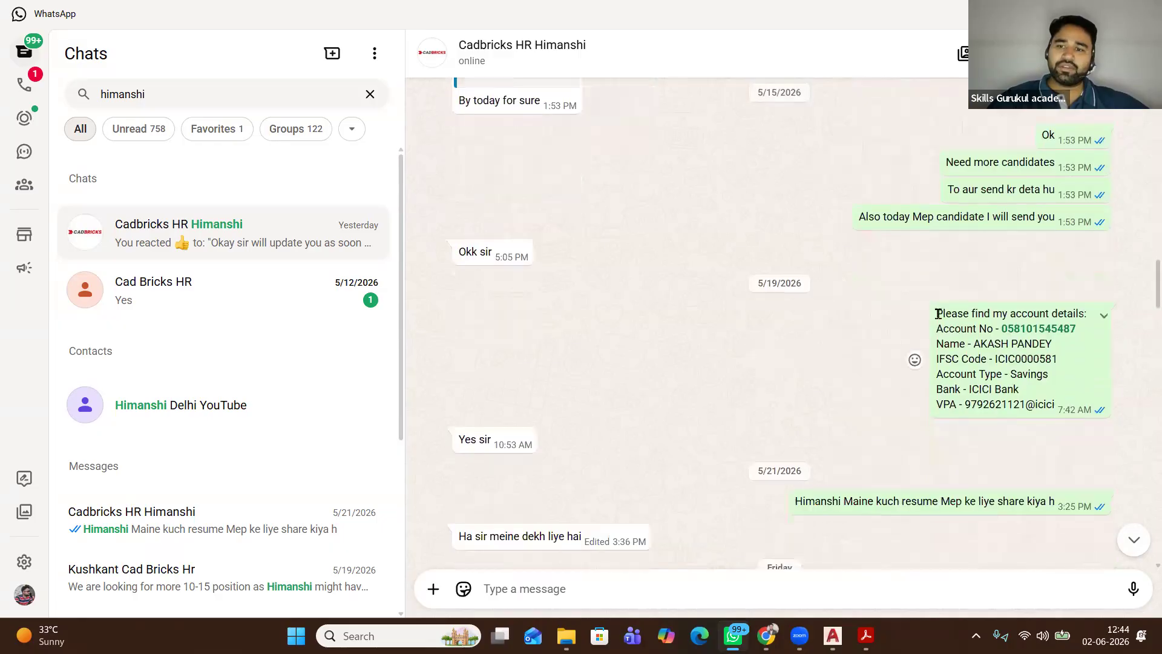
{"action": "scroll", "coordinate": [939, 319], "scroll_direction": "down", "scroll_amount": 7}
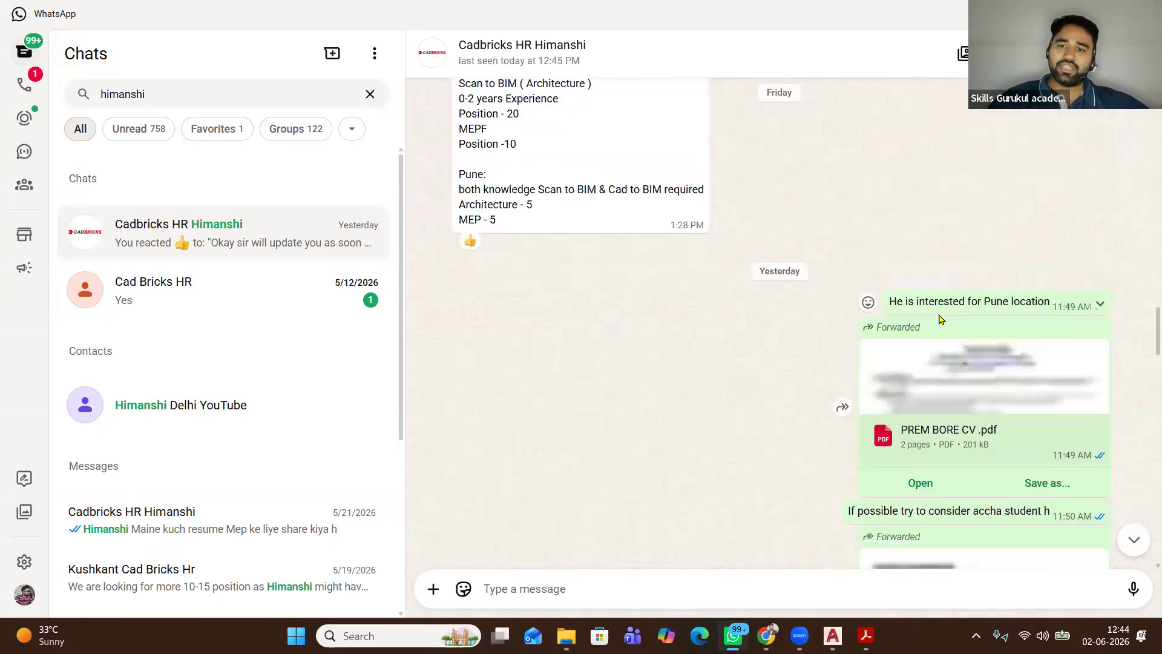
{"action": "scroll", "coordinate": [949, 341], "scroll_direction": "down", "scroll_amount": 1}
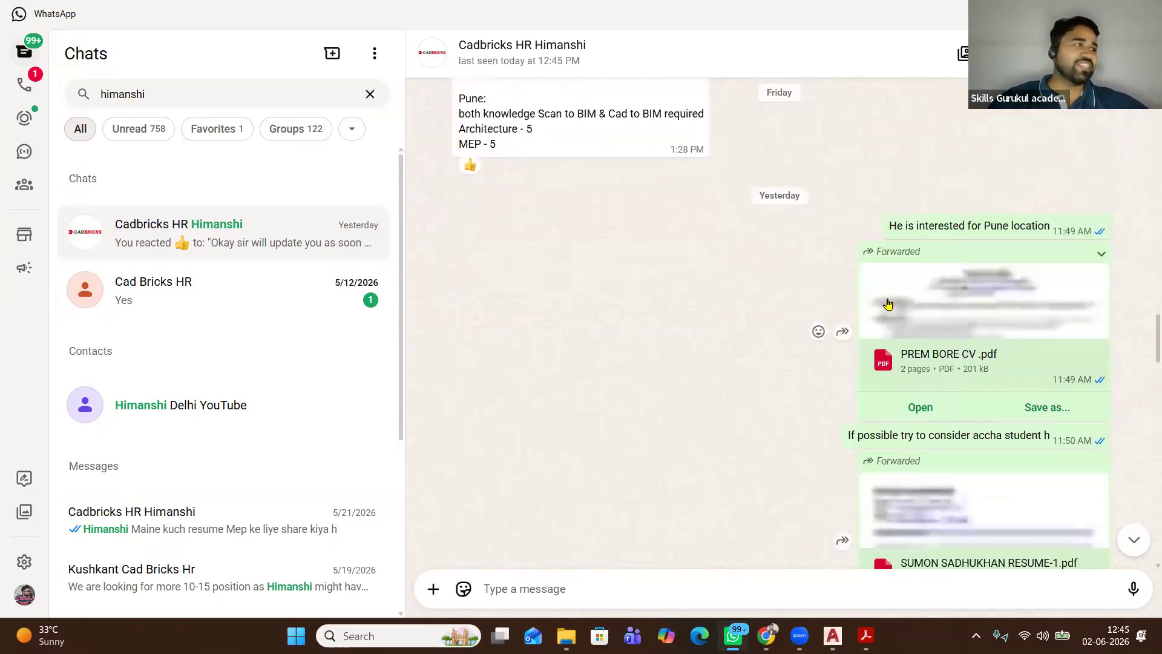
{"action": "scroll", "coordinate": [889, 305], "scroll_direction": "down", "scroll_amount": 1}
{"action": "scroll", "coordinate": [890, 305], "scroll_direction": "down", "scroll_amount": 2}
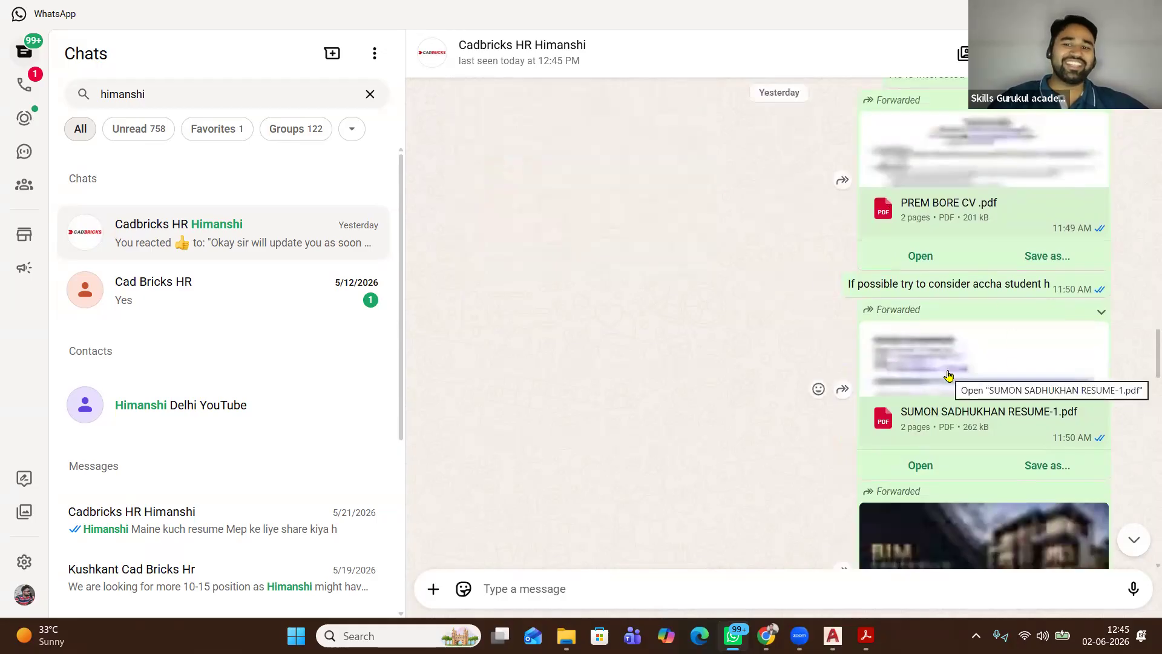
{"action": "scroll", "coordinate": [950, 376], "scroll_direction": "down", "scroll_amount": 1}
{"action": "scroll", "coordinate": [956, 328], "scroll_direction": "down", "scroll_amount": 1}
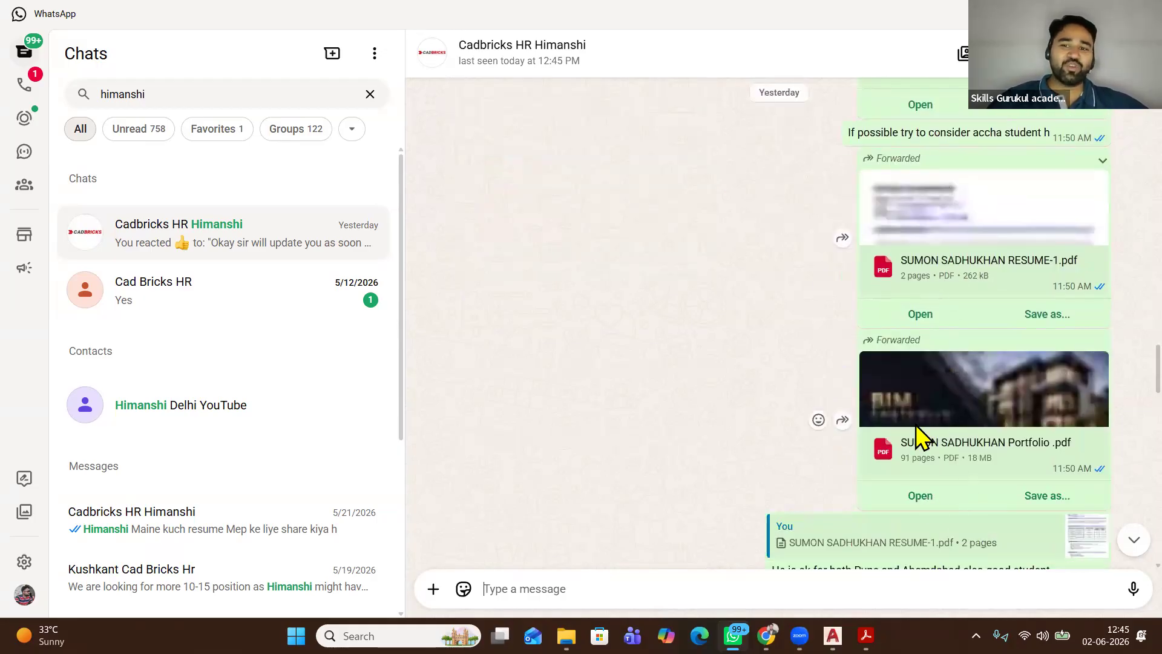
{"action": "left_click", "coordinate": [915, 496]}
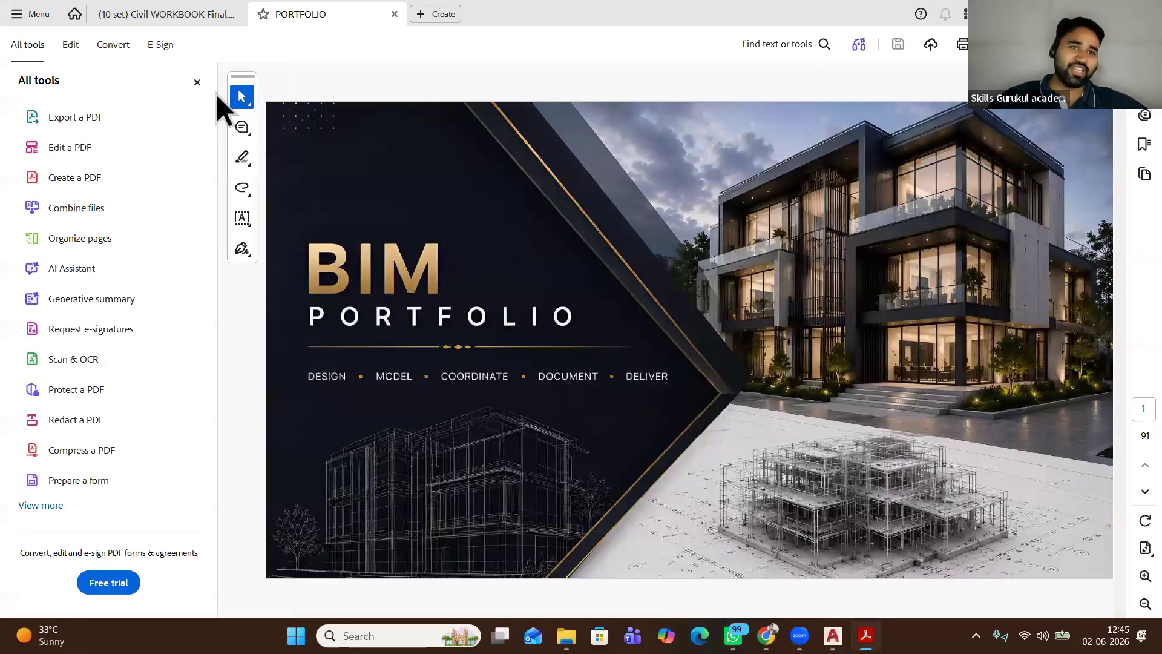
Close the All tools panel and scroll through the portfolio's opening elevations and renders
{"action": "left_click", "coordinate": [196, 82]}
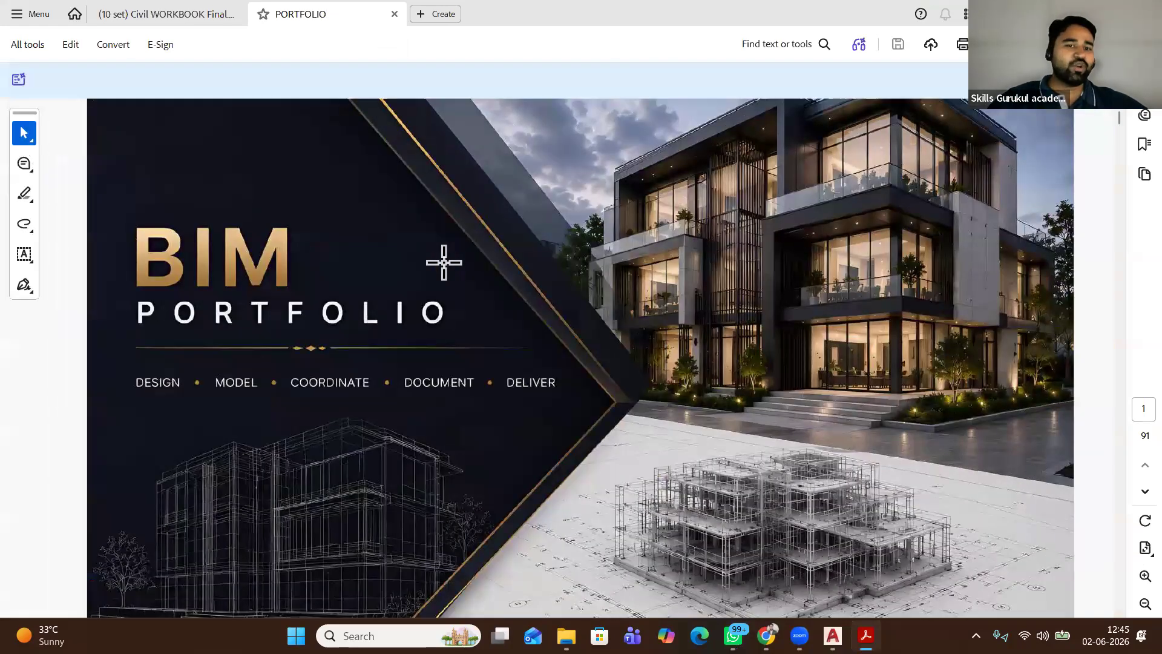
{"action": "scroll", "coordinate": [443, 262], "scroll_direction": "down", "scroll_amount": 4}
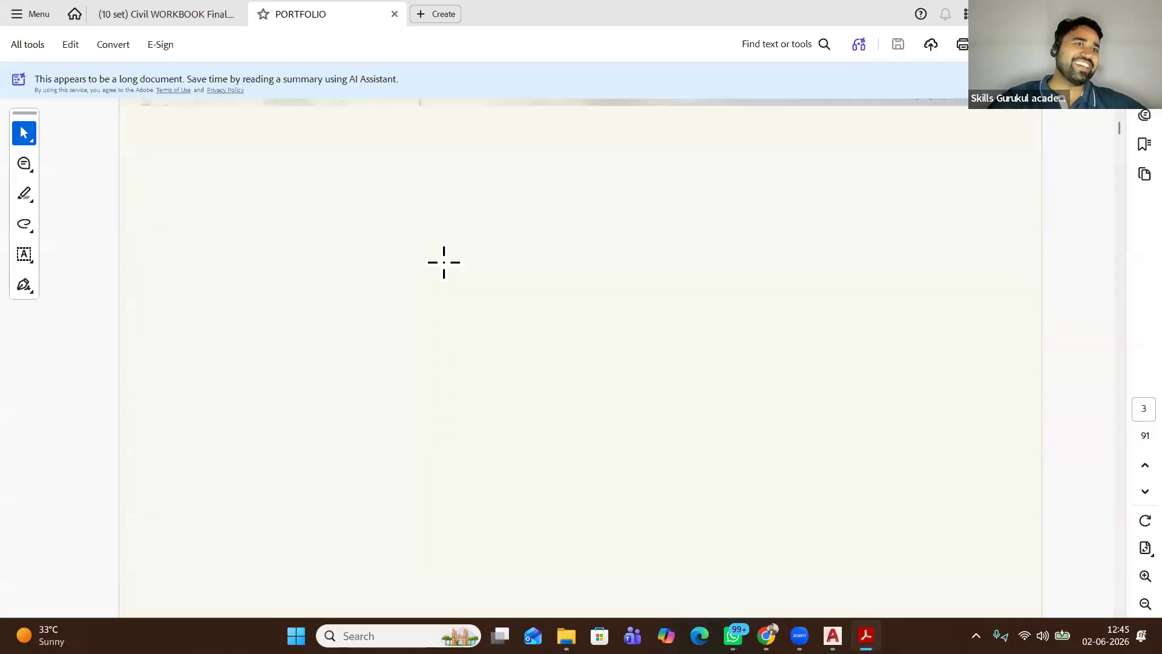
{"action": "scroll", "coordinate": [443, 262], "scroll_direction": "down", "scroll_amount": 4}
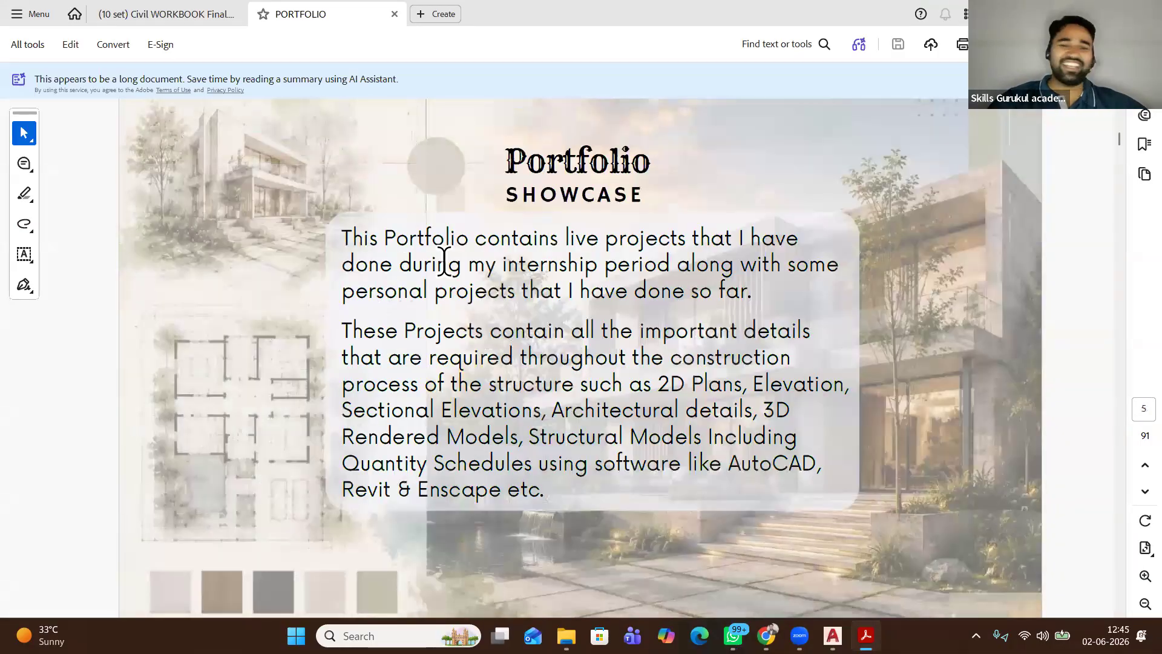
{"action": "scroll", "coordinate": [445, 262], "scroll_direction": "down", "scroll_amount": 3}
{"action": "scroll", "coordinate": [561, 236], "scroll_direction": "down", "scroll_amount": 3}
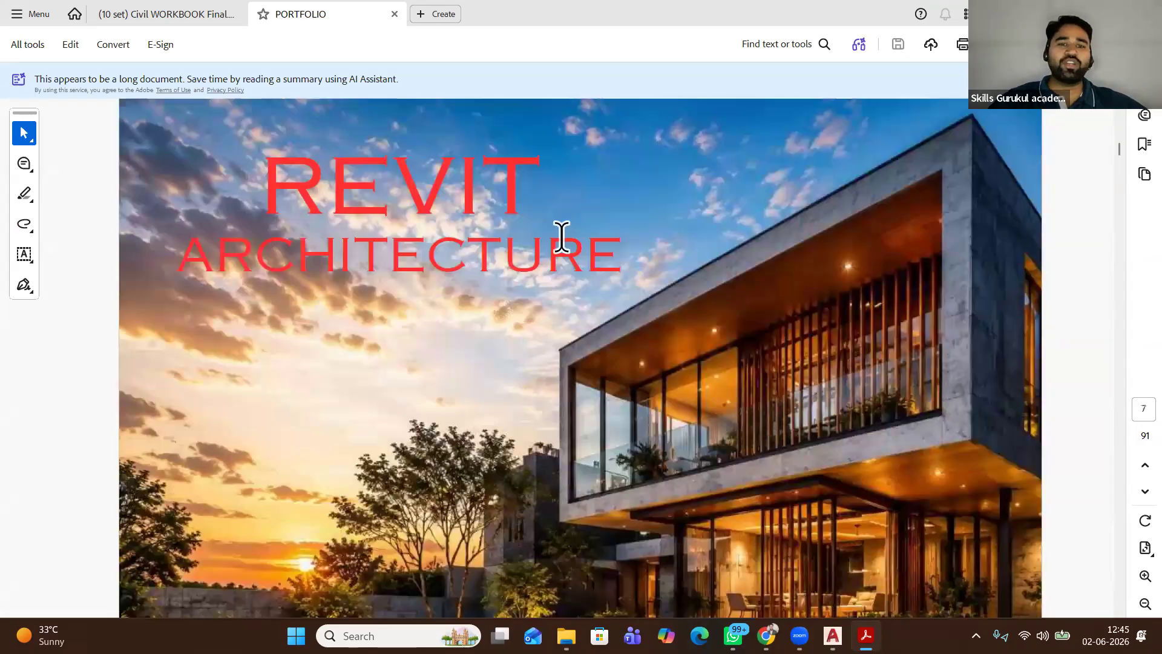
{"action": "scroll", "coordinate": [562, 236], "scroll_direction": "down", "scroll_amount": 2}
{"action": "scroll", "coordinate": [562, 237], "scroll_direction": "down", "scroll_amount": 4}
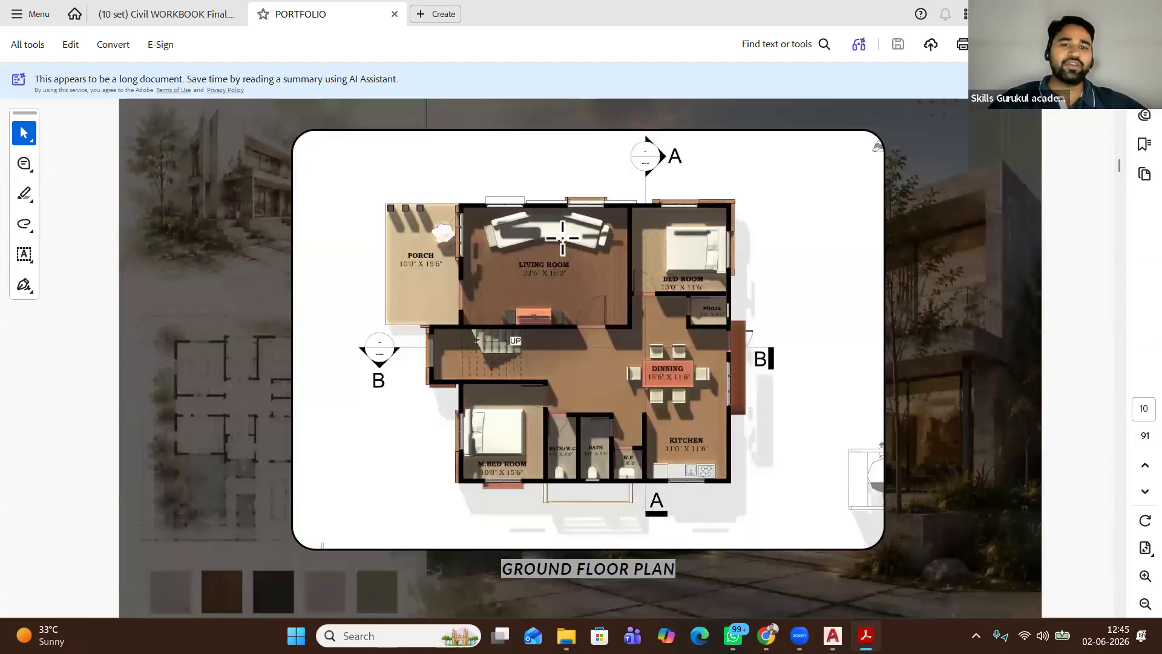
{"action": "scroll", "coordinate": [562, 237], "scroll_direction": "down", "scroll_amount": 6}
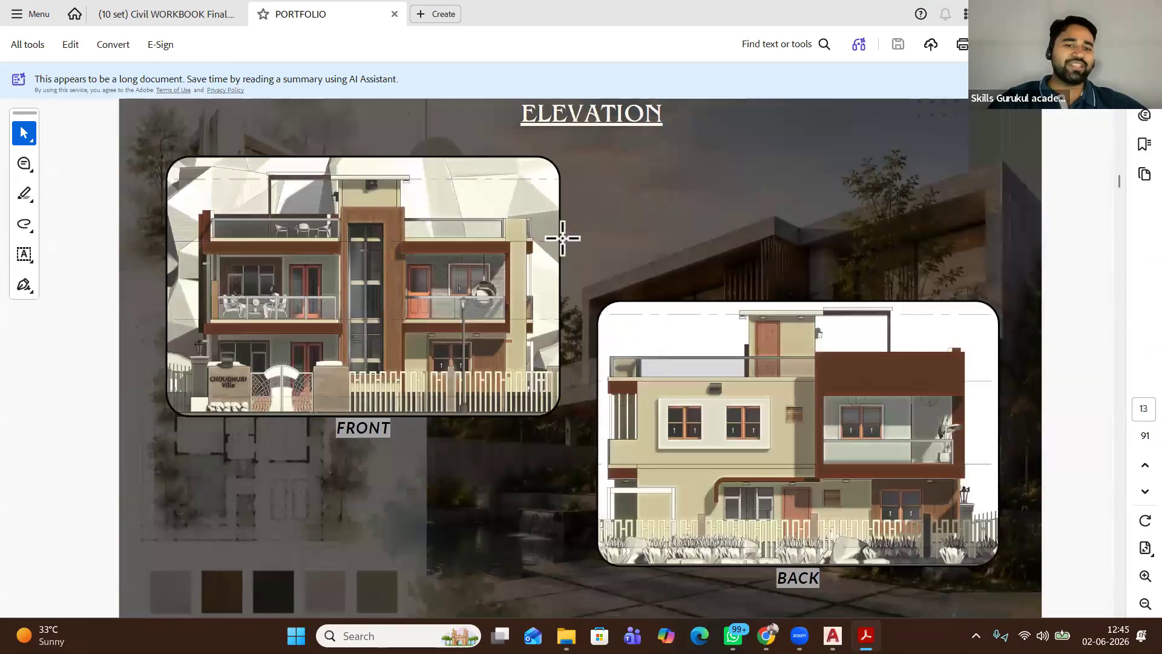
{"action": "scroll", "coordinate": [562, 238], "scroll_direction": "down", "scroll_amount": 2}
{"action": "scroll", "coordinate": [563, 237], "scroll_direction": "down", "scroll_amount": 2}
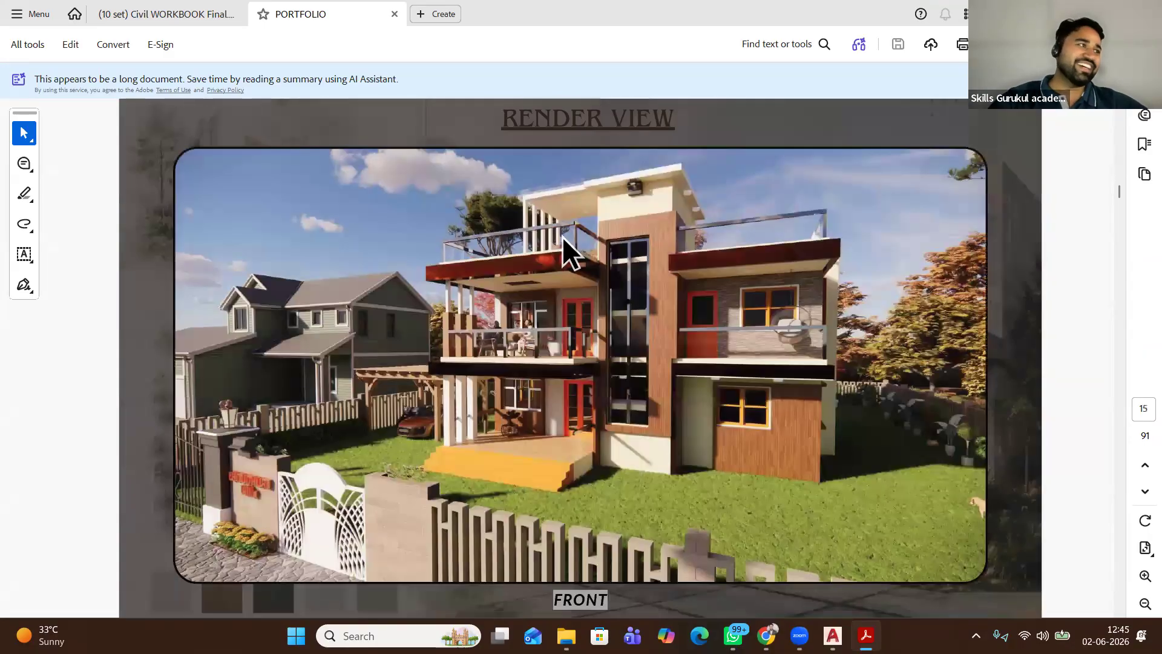
Continue past isometric views, door/window schedules and floor plans to page 29
{"action": "scroll", "coordinate": [562, 236], "scroll_direction": "down", "scroll_amount": 2}
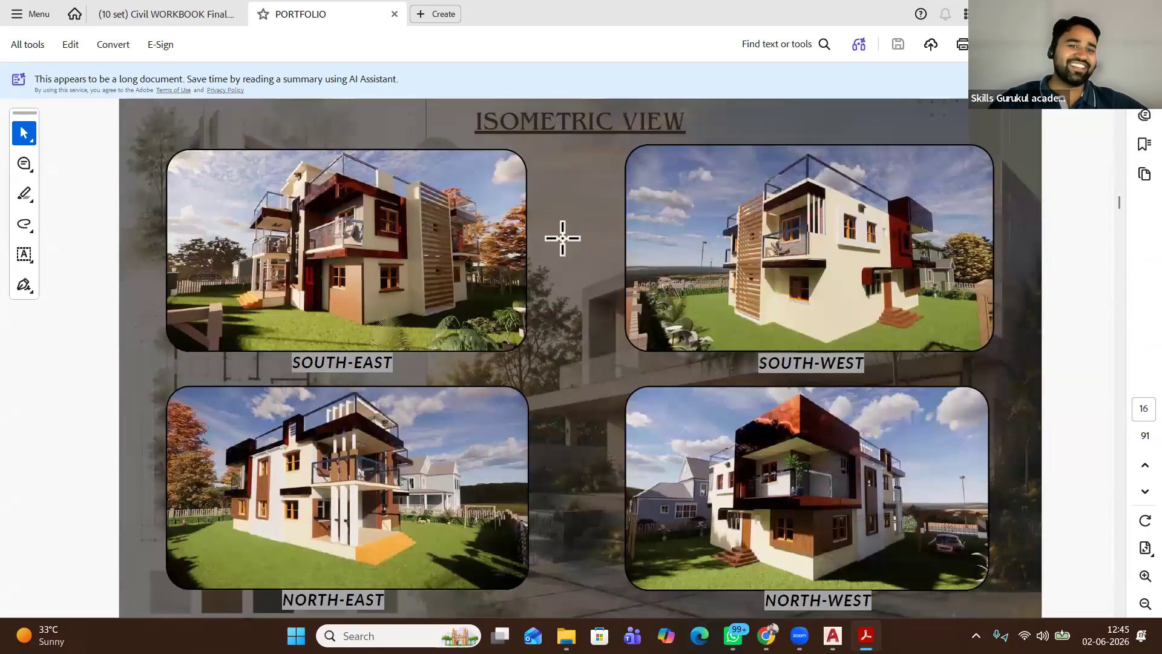
{"action": "scroll", "coordinate": [562, 237], "scroll_direction": "down", "scroll_amount": 4}
{"action": "scroll", "coordinate": [562, 237], "scroll_direction": "down", "scroll_amount": 2}
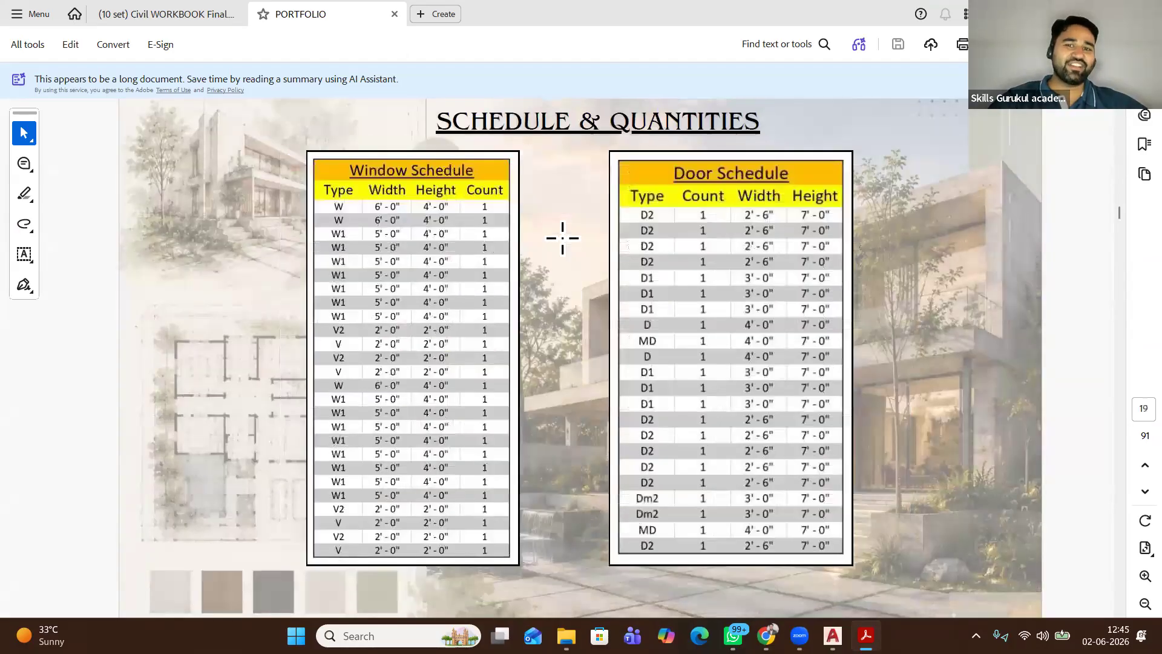
{"action": "scroll", "coordinate": [563, 237], "scroll_direction": "down", "scroll_amount": 2}
{"action": "scroll", "coordinate": [561, 236], "scroll_direction": "down", "scroll_amount": 6}
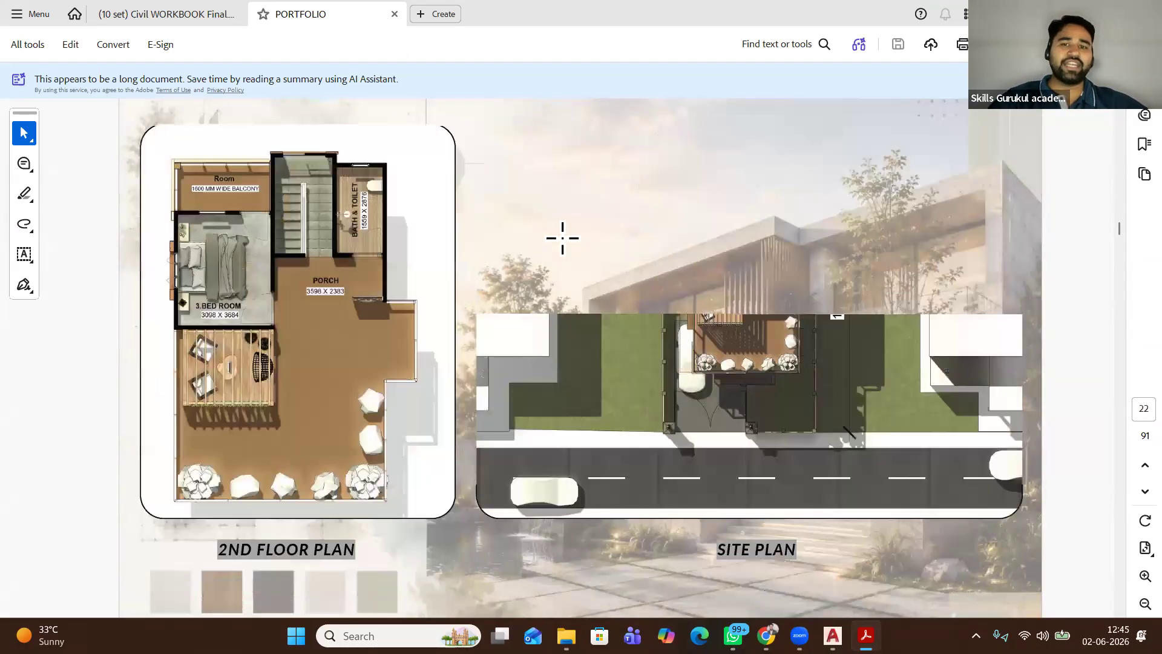
{"action": "scroll", "coordinate": [562, 236], "scroll_direction": "down", "scroll_amount": 2}
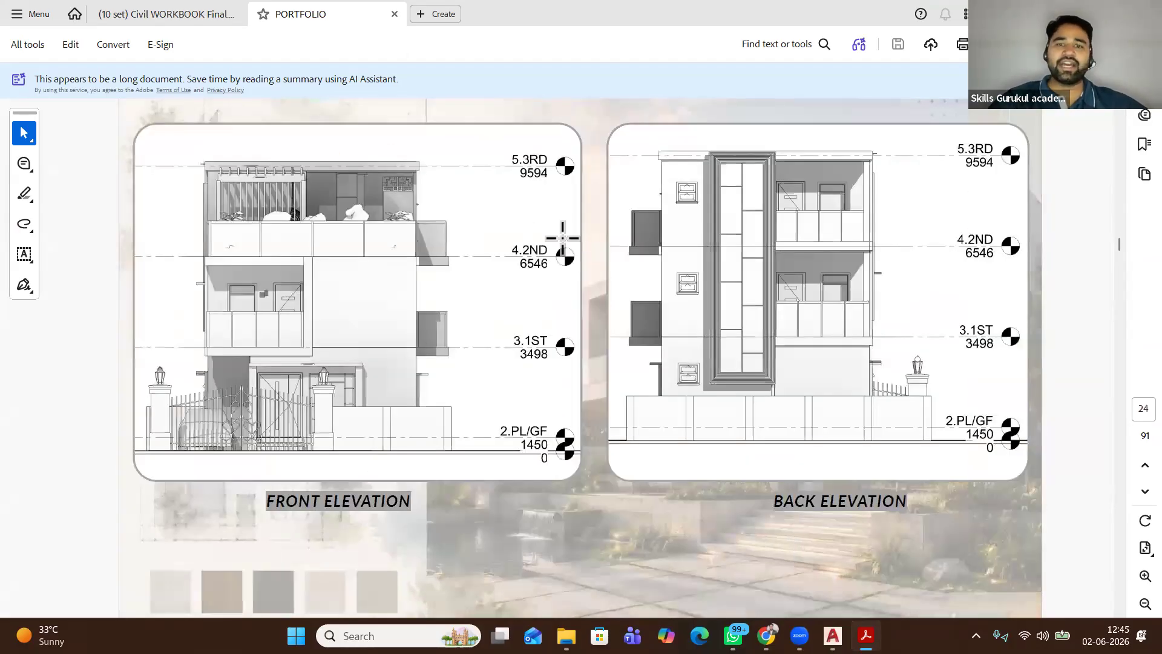
{"action": "scroll", "coordinate": [561, 236], "scroll_direction": "down", "scroll_amount": 4}
{"action": "scroll", "coordinate": [561, 236], "scroll_direction": "up", "scroll_amount": 1}
{"action": "scroll", "coordinate": [562, 236], "scroll_direction": "down", "scroll_amount": 3}
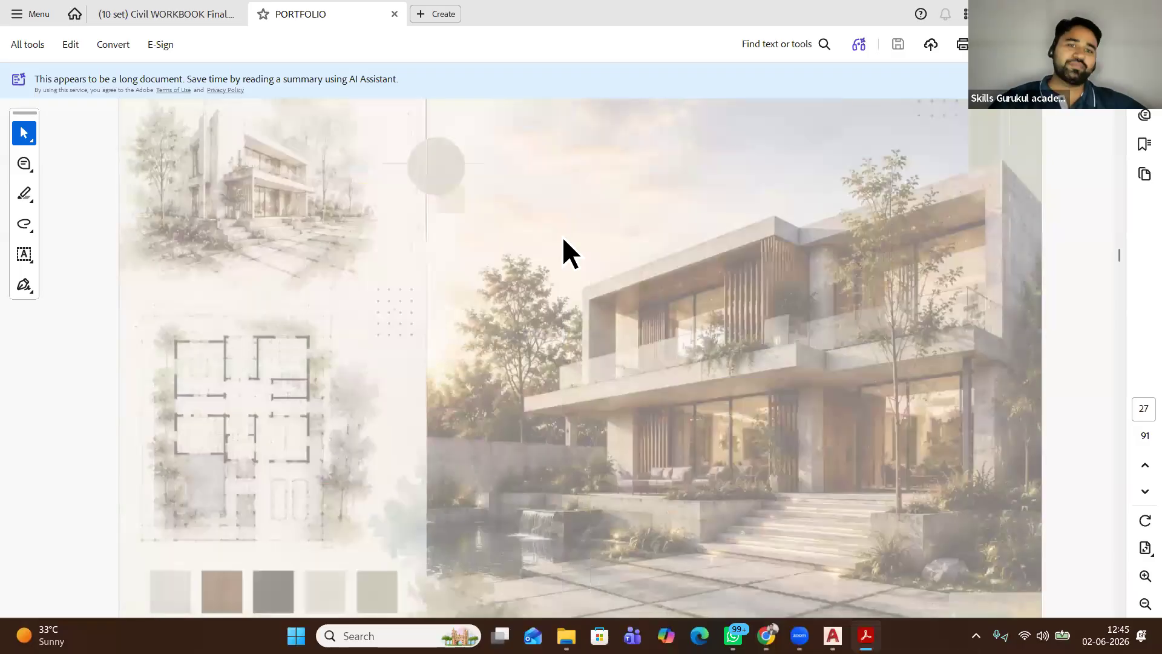
{"action": "scroll", "coordinate": [562, 238], "scroll_direction": "down", "scroll_amount": 1}
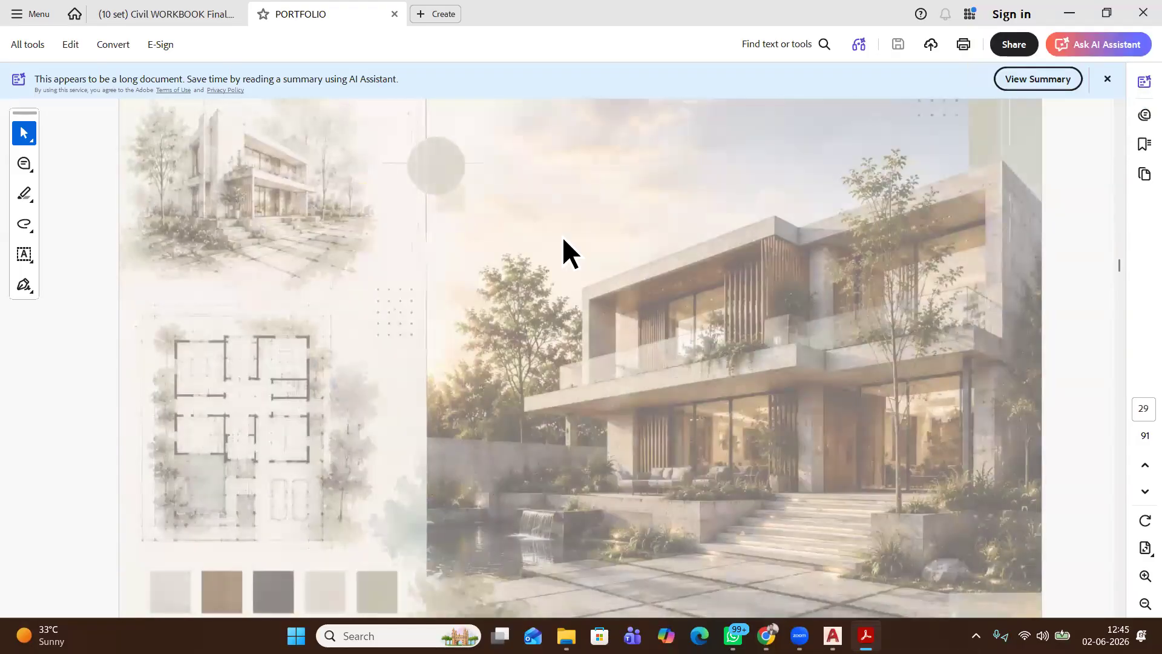
Page on from the sectional elevations through the hotel day/night renders
{"action": "scroll", "coordinate": [561, 236], "scroll_direction": "down", "scroll_amount": 3}
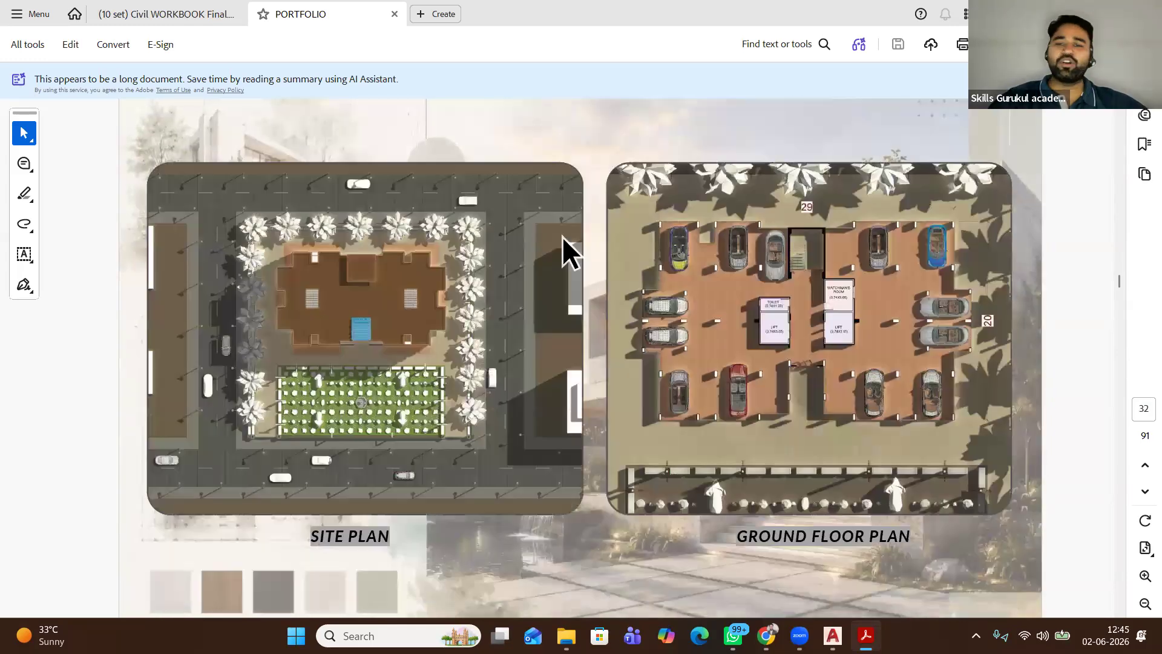
{"action": "scroll", "coordinate": [561, 236], "scroll_direction": "down", "scroll_amount": 1}
{"action": "scroll", "coordinate": [562, 237], "scroll_direction": "down", "scroll_amount": 1}
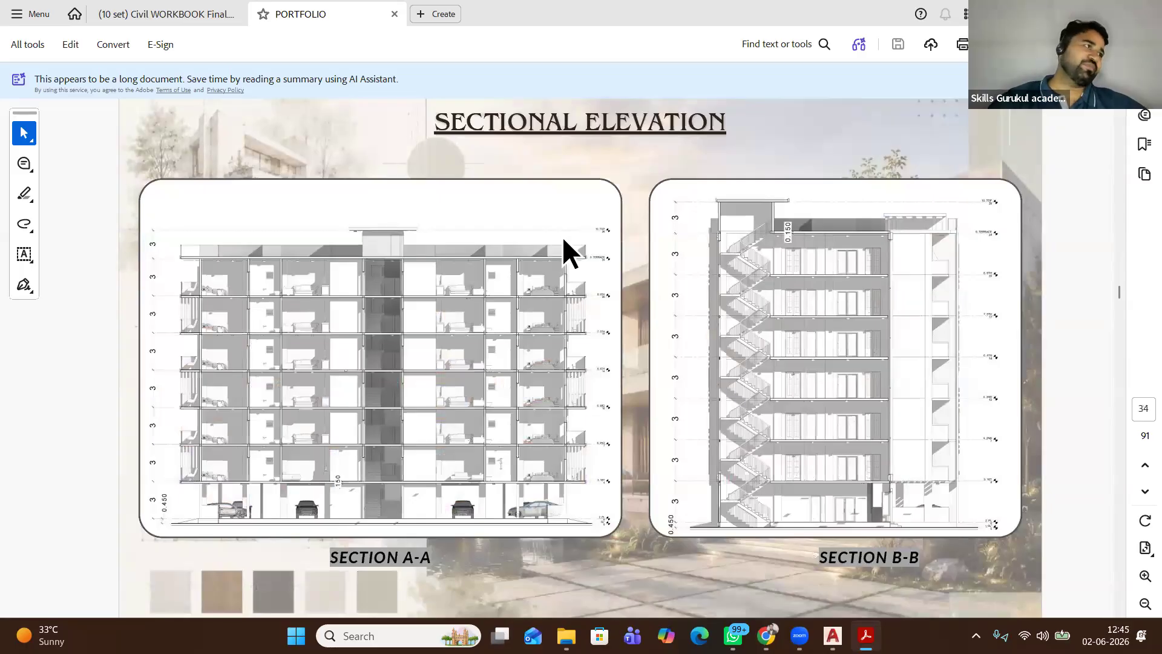
{"action": "scroll", "coordinate": [563, 251], "scroll_direction": "down", "scroll_amount": 1}
{"action": "scroll", "coordinate": [562, 238], "scroll_direction": "down", "scroll_amount": 2}
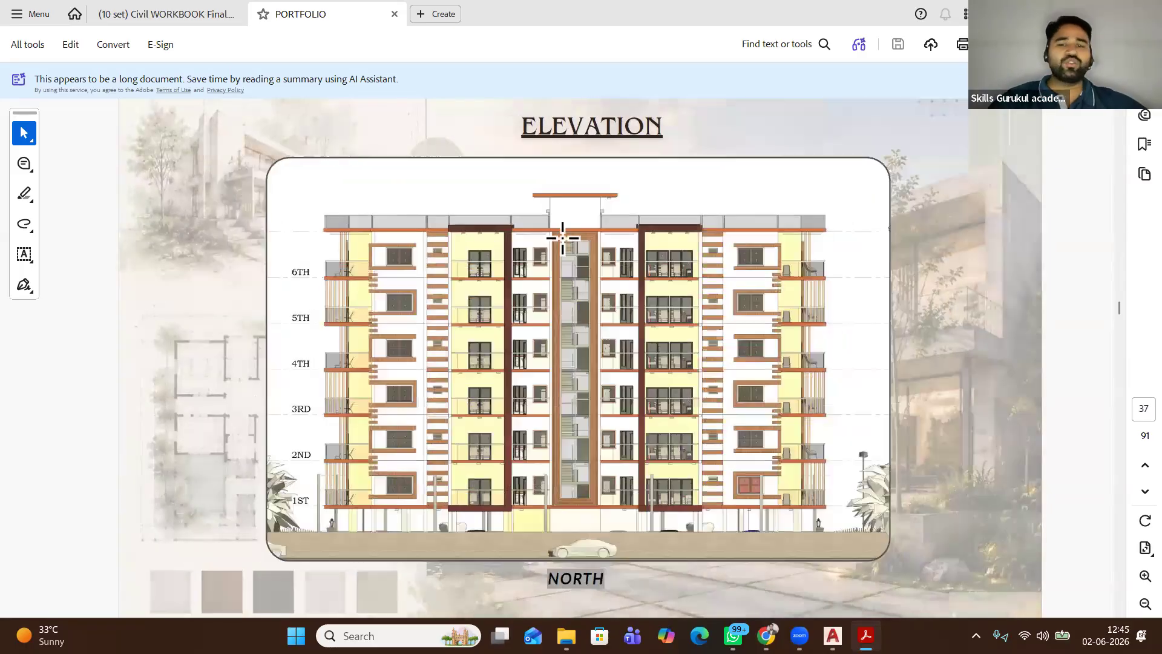
{"action": "scroll", "coordinate": [562, 238], "scroll_direction": "down", "scroll_amount": 1}
{"action": "scroll", "coordinate": [562, 238], "scroll_direction": "down", "scroll_amount": 2}
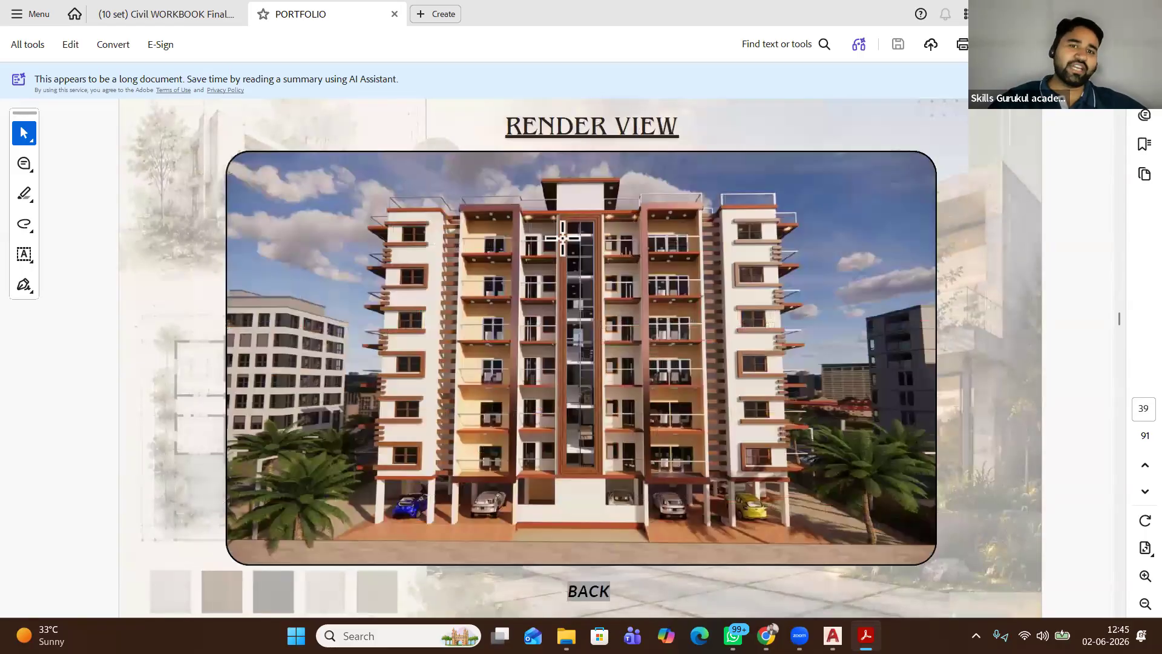
{"action": "scroll", "coordinate": [562, 238], "scroll_direction": "down", "scroll_amount": 1}
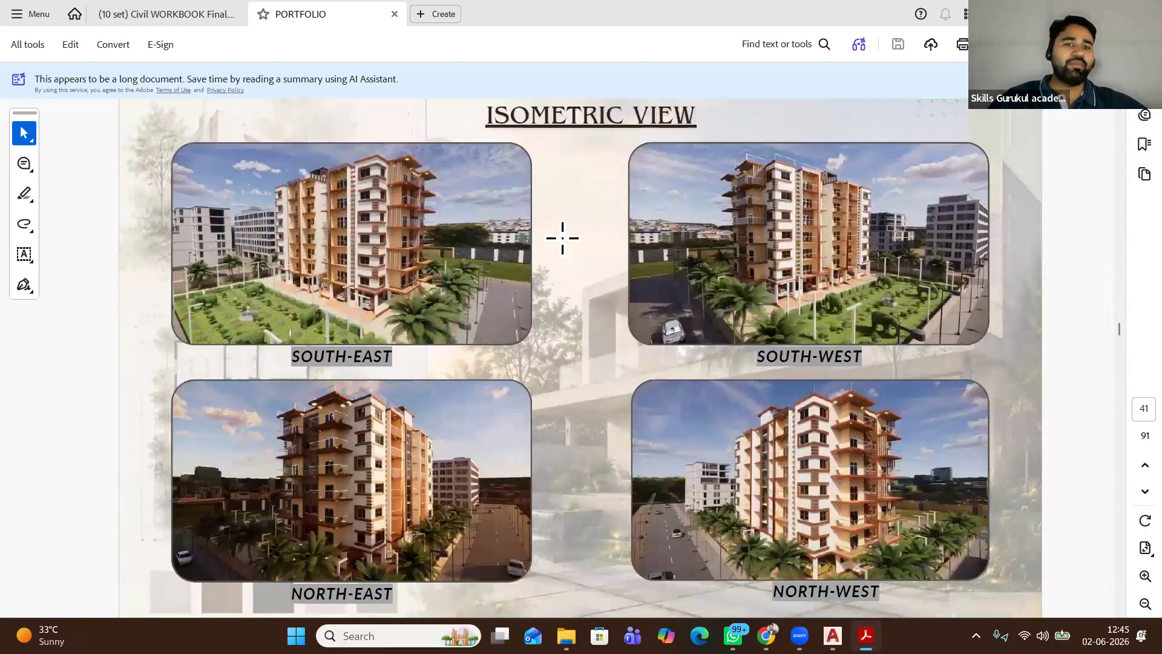
Continue past the point-cloud vs BIM rear elevations to the page 67 render, then close the PDF
{"action": "scroll", "coordinate": [562, 238], "scroll_direction": "down", "scroll_amount": 1}
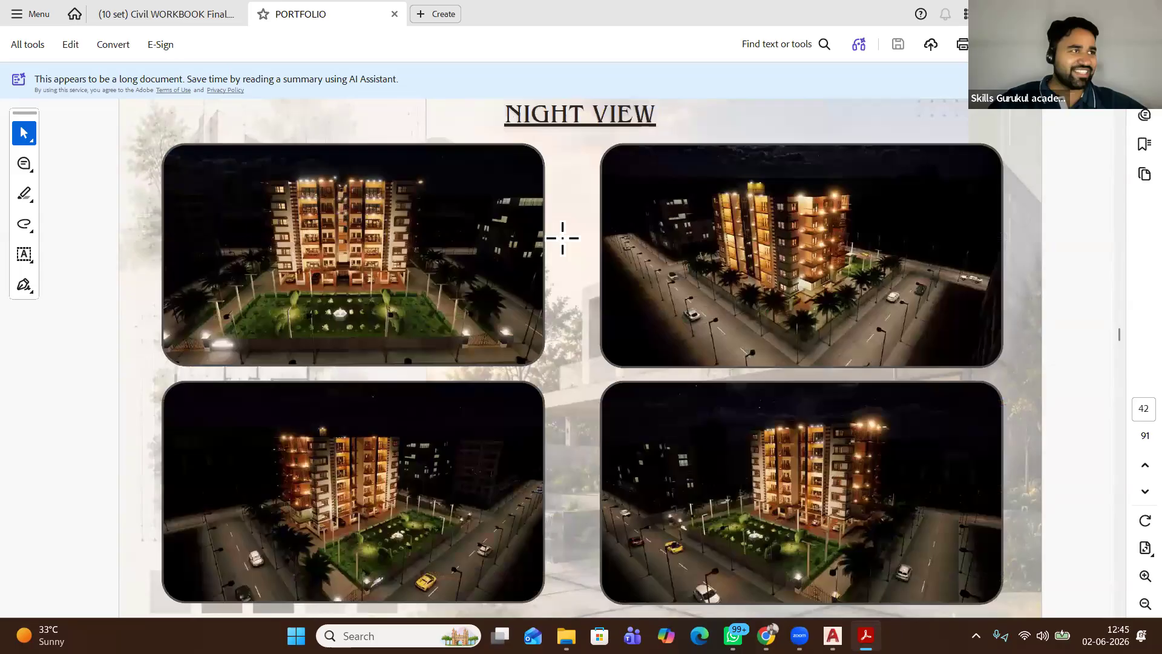
{"action": "scroll", "coordinate": [562, 237], "scroll_direction": "down", "scroll_amount": 1}
{"action": "scroll", "coordinate": [562, 238], "scroll_direction": "down", "scroll_amount": 4}
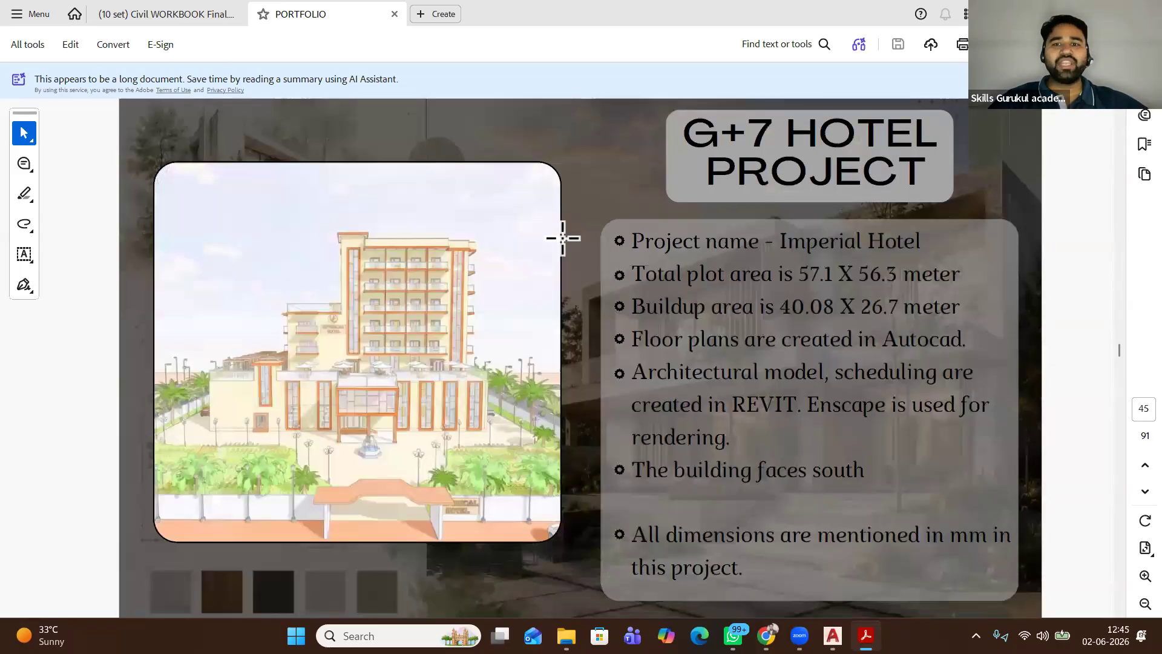
{"action": "scroll", "coordinate": [562, 238], "scroll_direction": "down", "scroll_amount": 5}
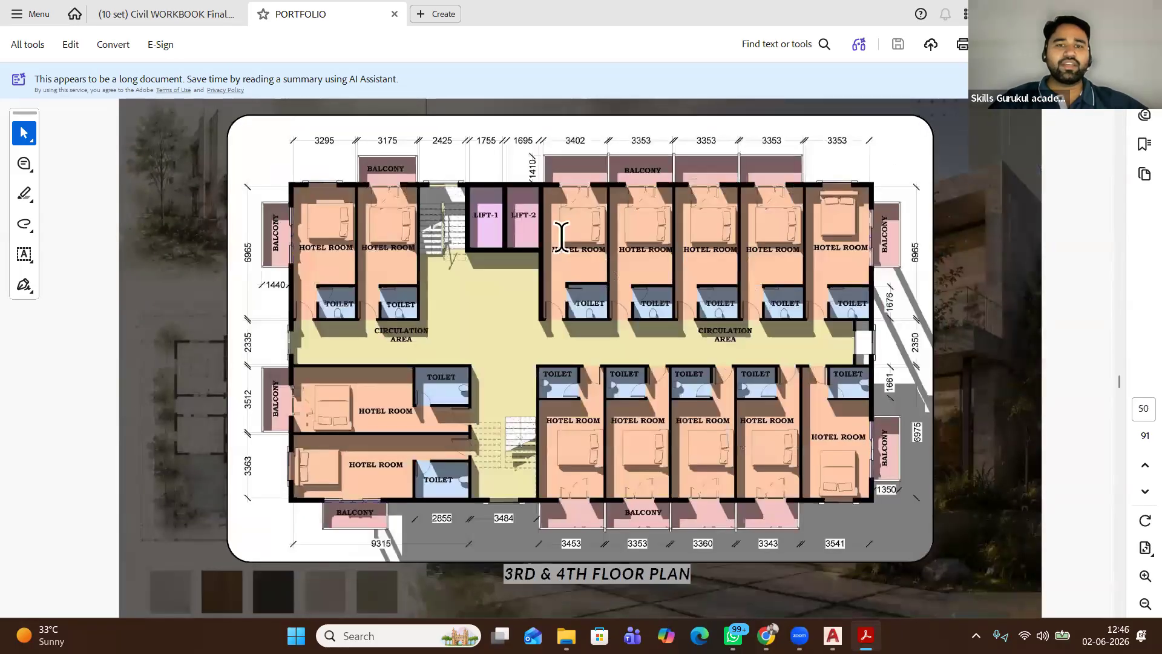
{"action": "scroll", "coordinate": [561, 236], "scroll_direction": "down", "scroll_amount": 4}
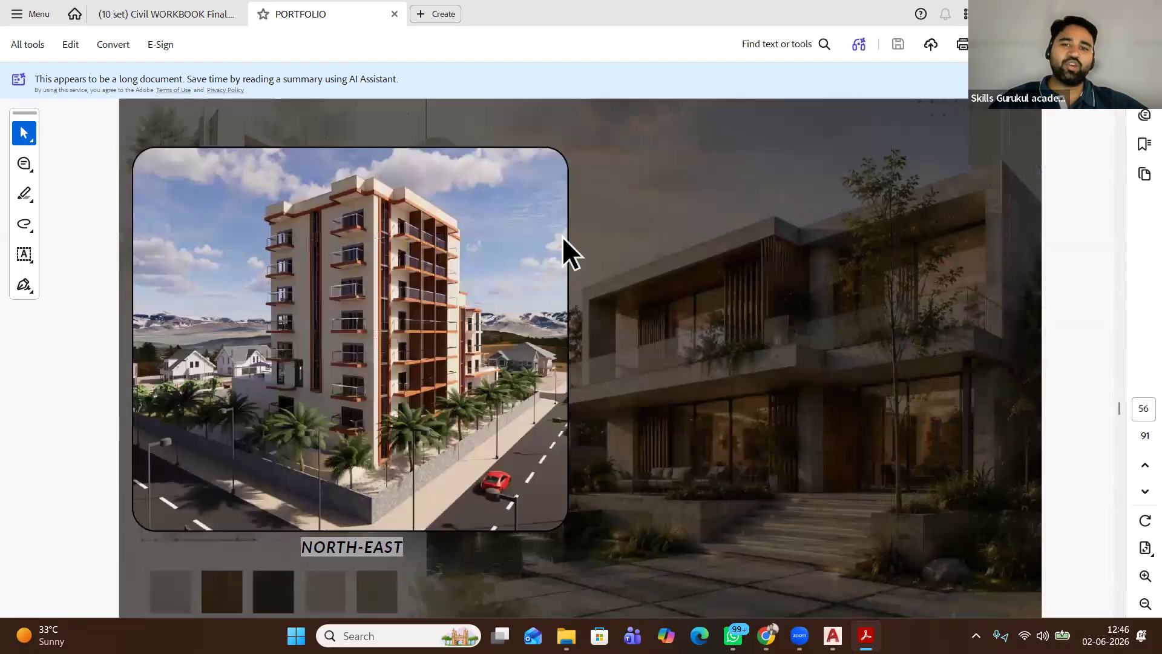
{"action": "scroll", "coordinate": [562, 236], "scroll_direction": "down", "scroll_amount": 6}
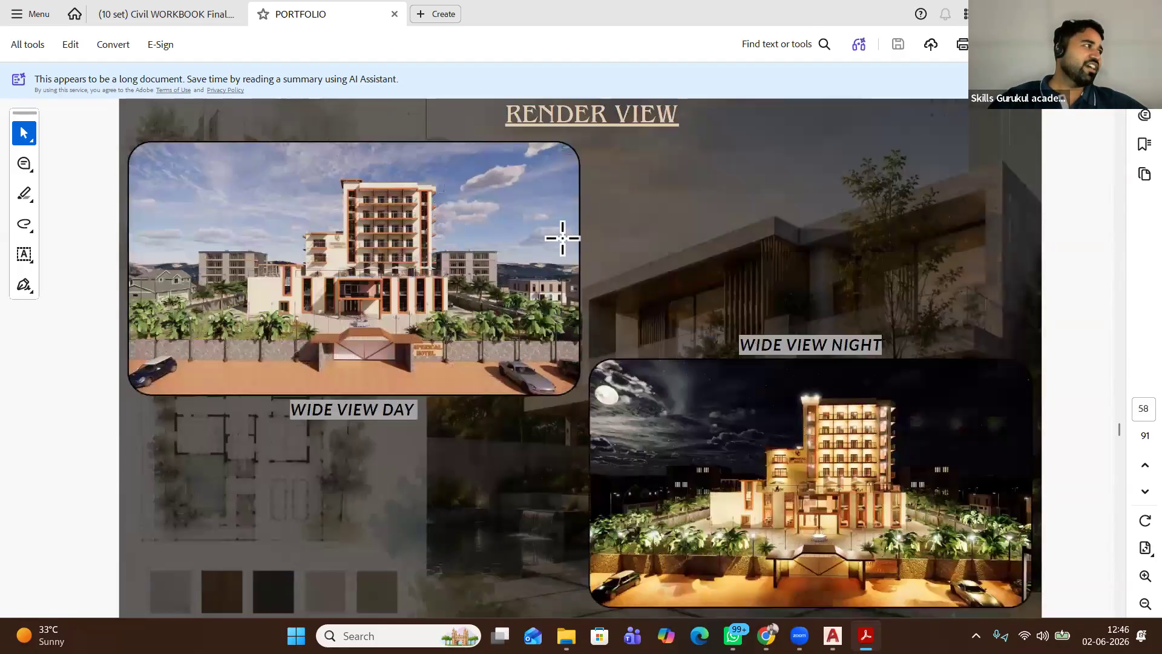
{"action": "scroll", "coordinate": [611, 234], "scroll_direction": "down", "scroll_amount": 3}
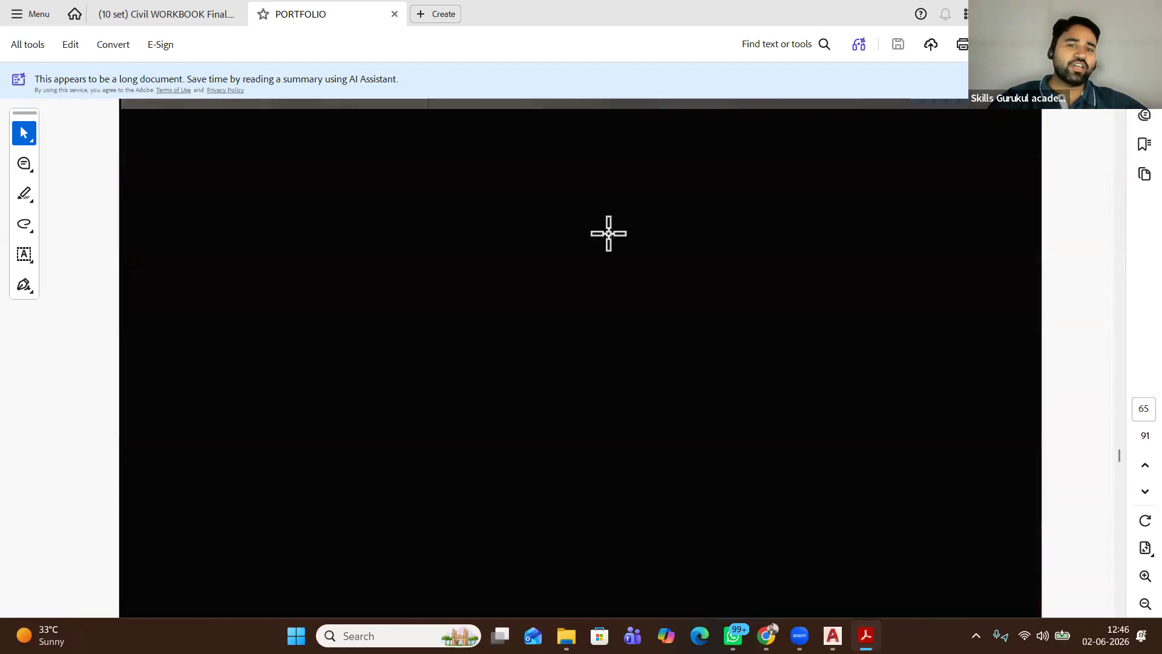
{"action": "scroll", "coordinate": [608, 233], "scroll_direction": "down", "scroll_amount": 2}
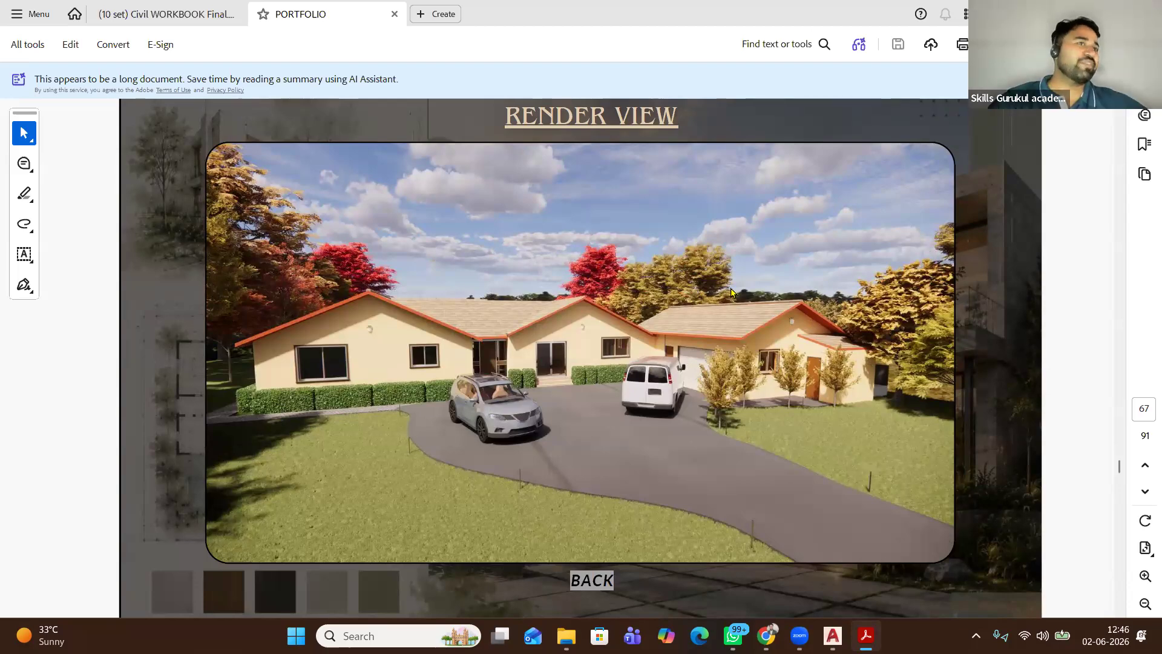
{"action": "key", "text": "alt+F4"}
Scroll to the bottom of the HR chat and open the 65-page BIM Portfolio PDF
{"action": "scroll", "coordinate": [720, 311], "scroll_direction": "down", "scroll_amount": 7}
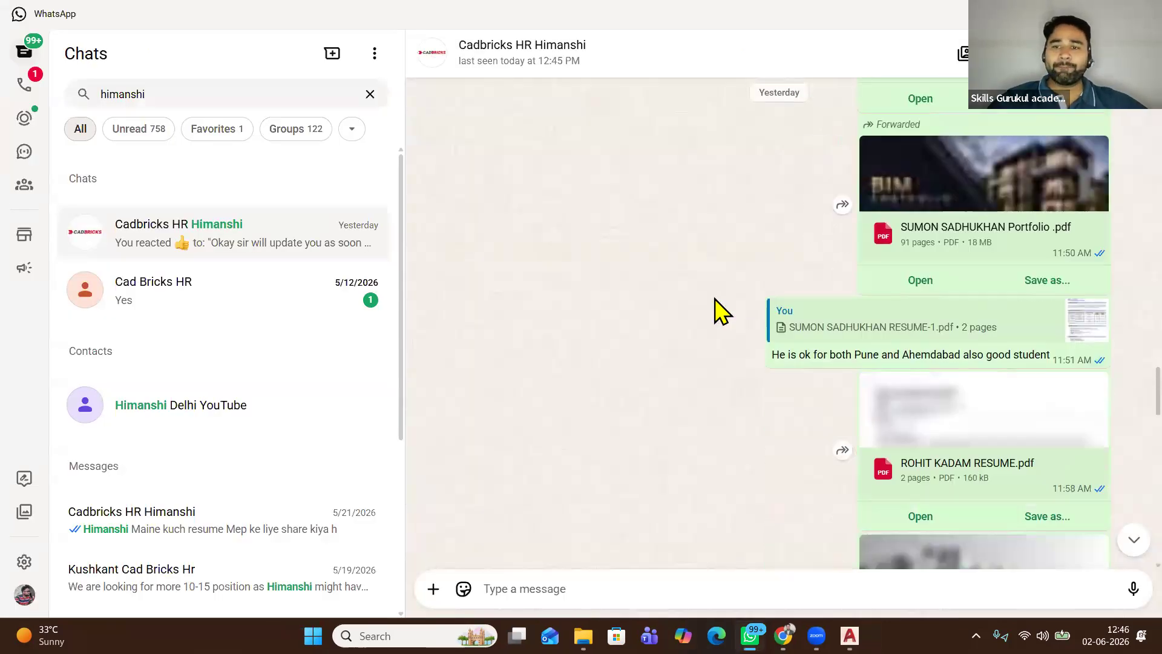
{"action": "scroll", "coordinate": [726, 310], "scroll_direction": "down", "scroll_amount": 2}
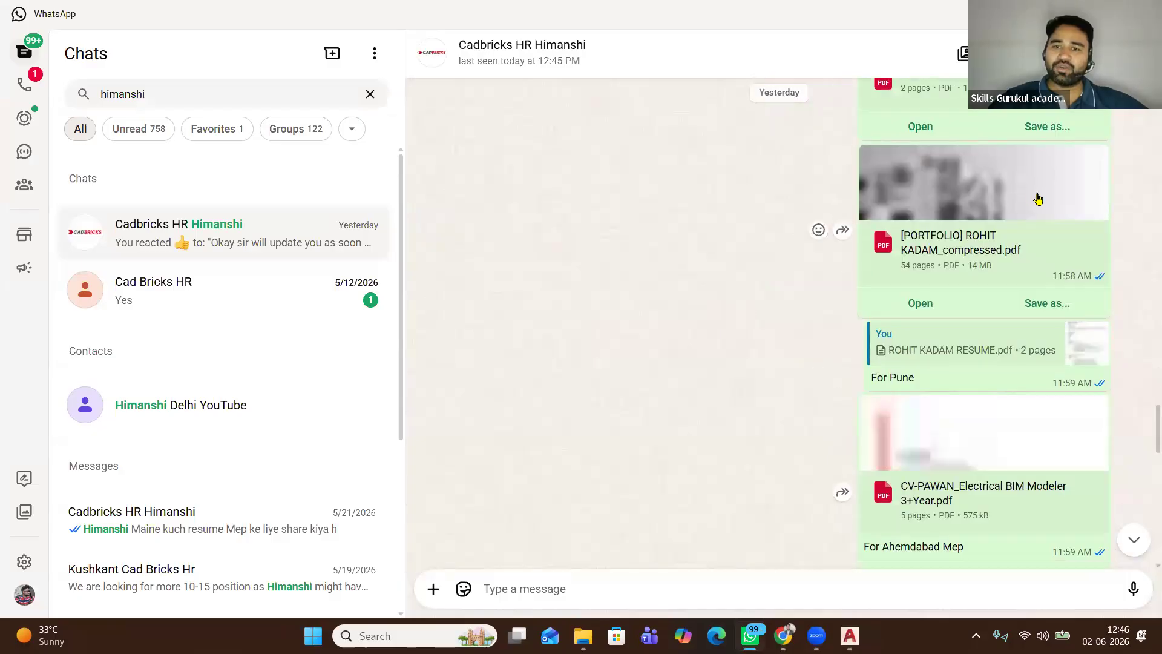
{"action": "scroll", "coordinate": [993, 224], "scroll_direction": "up", "scroll_amount": 2}
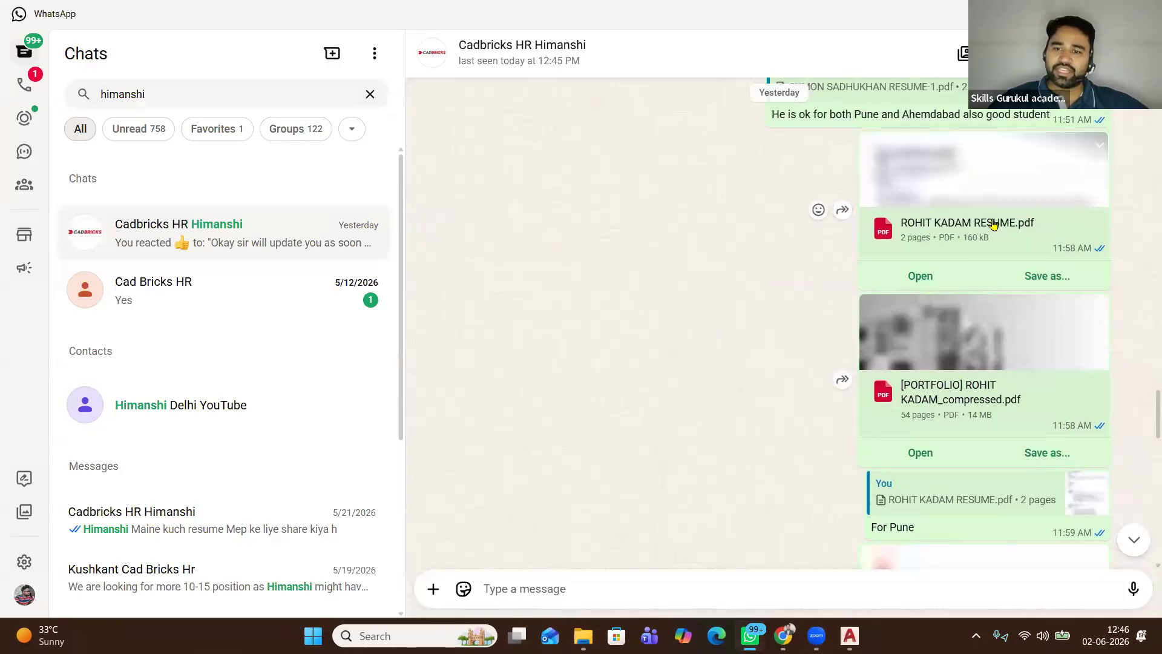
{"action": "scroll", "coordinate": [993, 224], "scroll_direction": "down", "scroll_amount": 6}
{"action": "scroll", "coordinate": [993, 223], "scroll_direction": "down", "scroll_amount": 7}
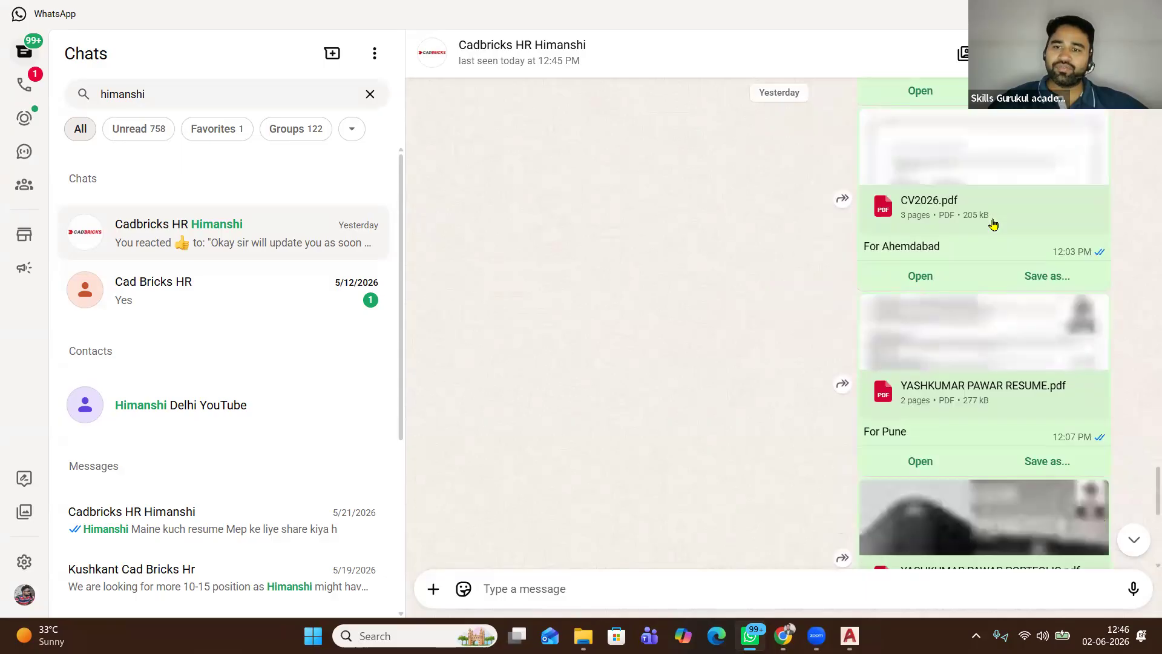
{"action": "scroll", "coordinate": [993, 224], "scroll_direction": "down", "scroll_amount": 6}
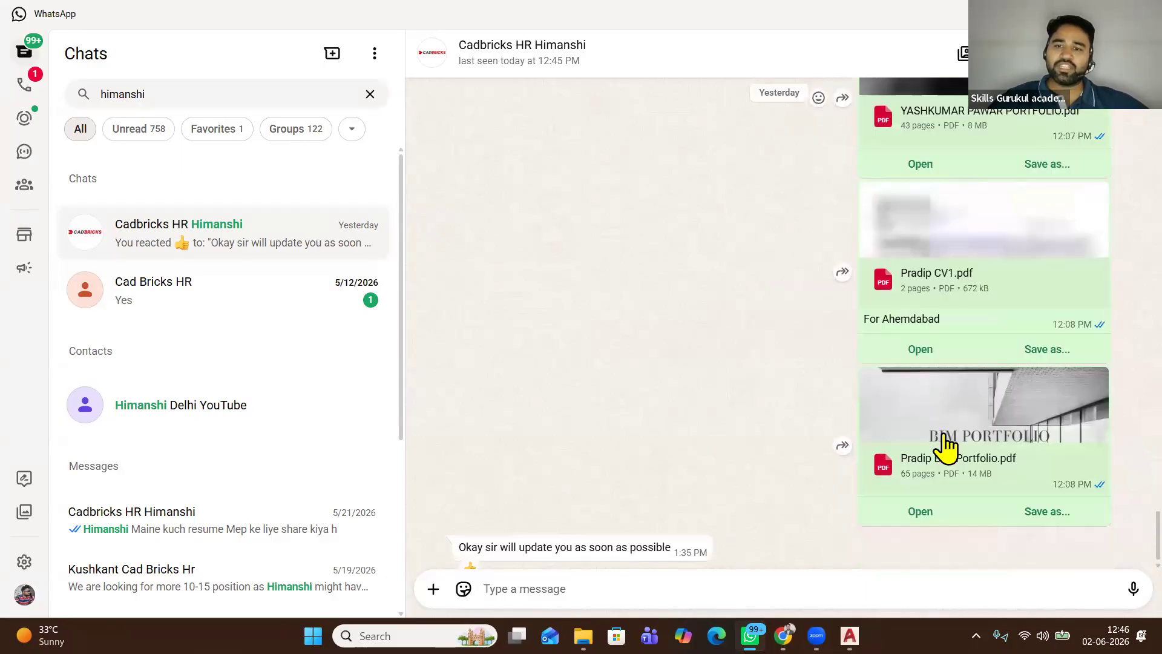
{"action": "left_click", "coordinate": [921, 486]}
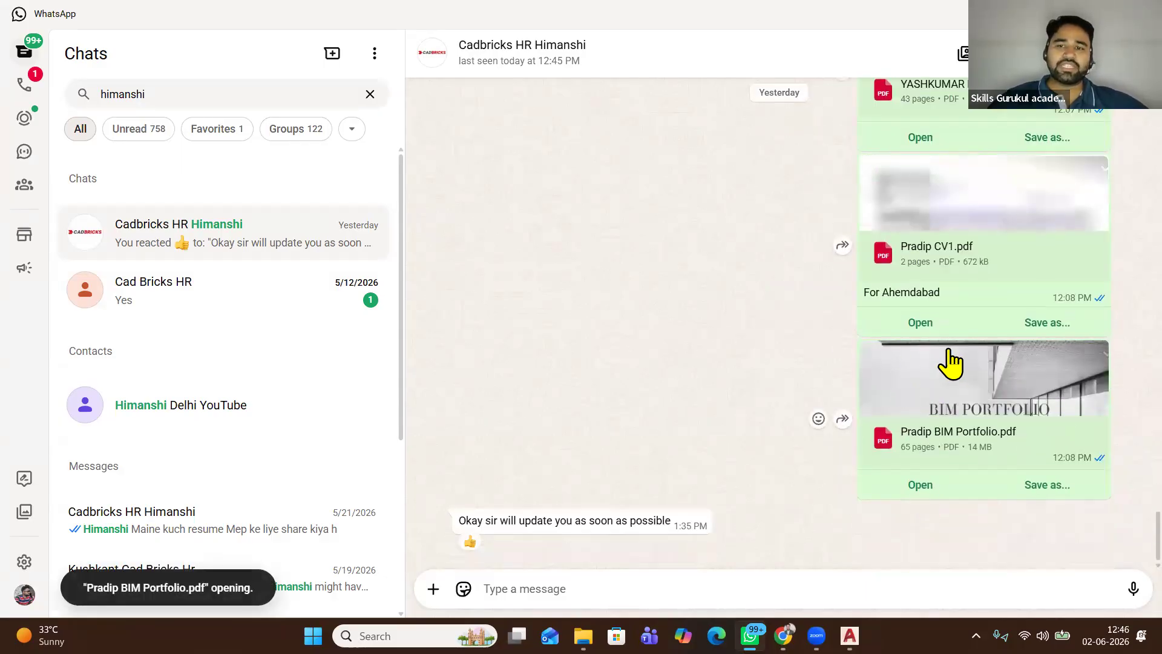
{"action": "scroll", "coordinate": [798, 350], "scroll_direction": "up", "scroll_amount": 5}
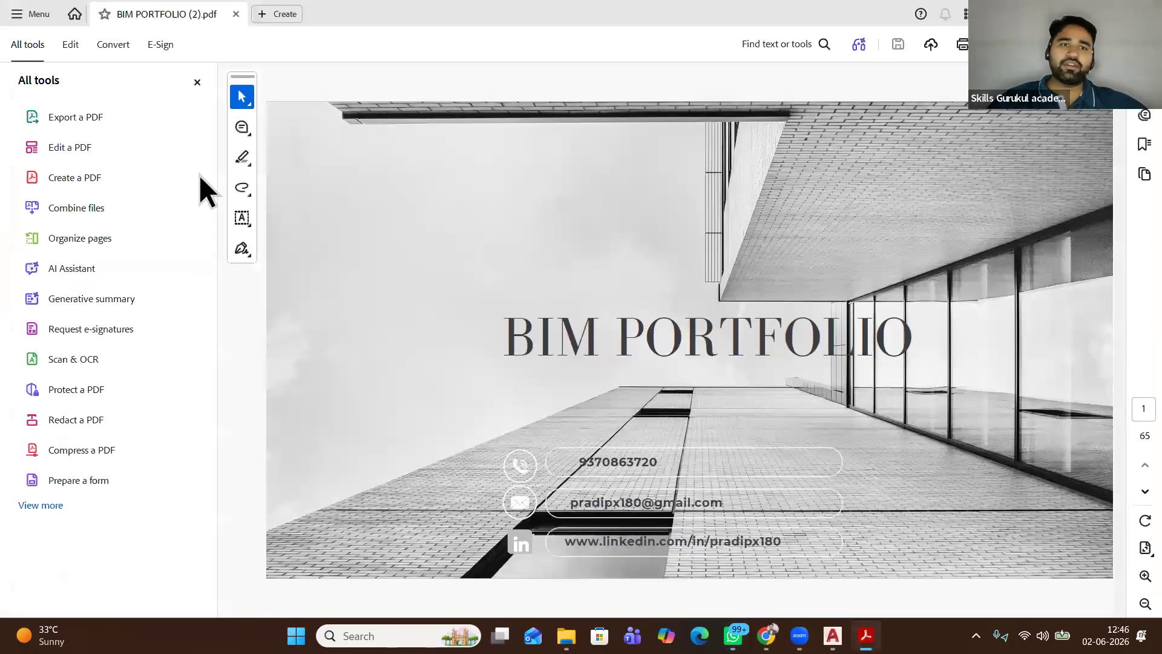
Hide the tools panel and scroll through the portfolio's 3D rendered views from page 23
{"action": "left_click", "coordinate": [197, 82]}
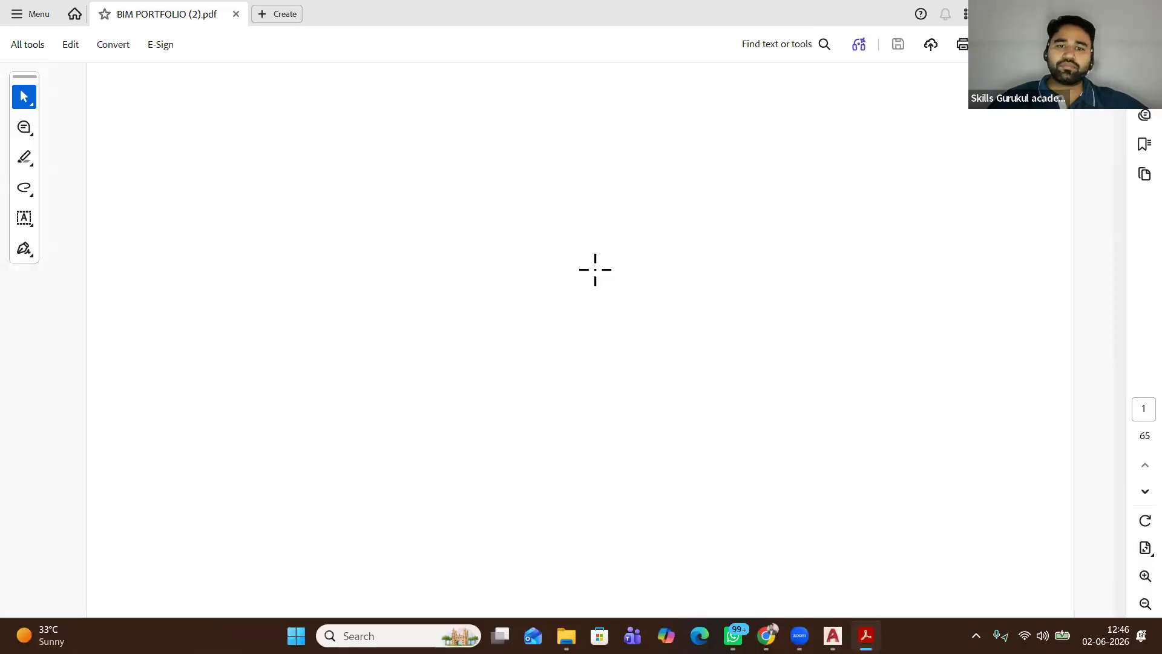
{"action": "scroll", "coordinate": [566, 262], "scroll_direction": "down", "scroll_amount": 2}
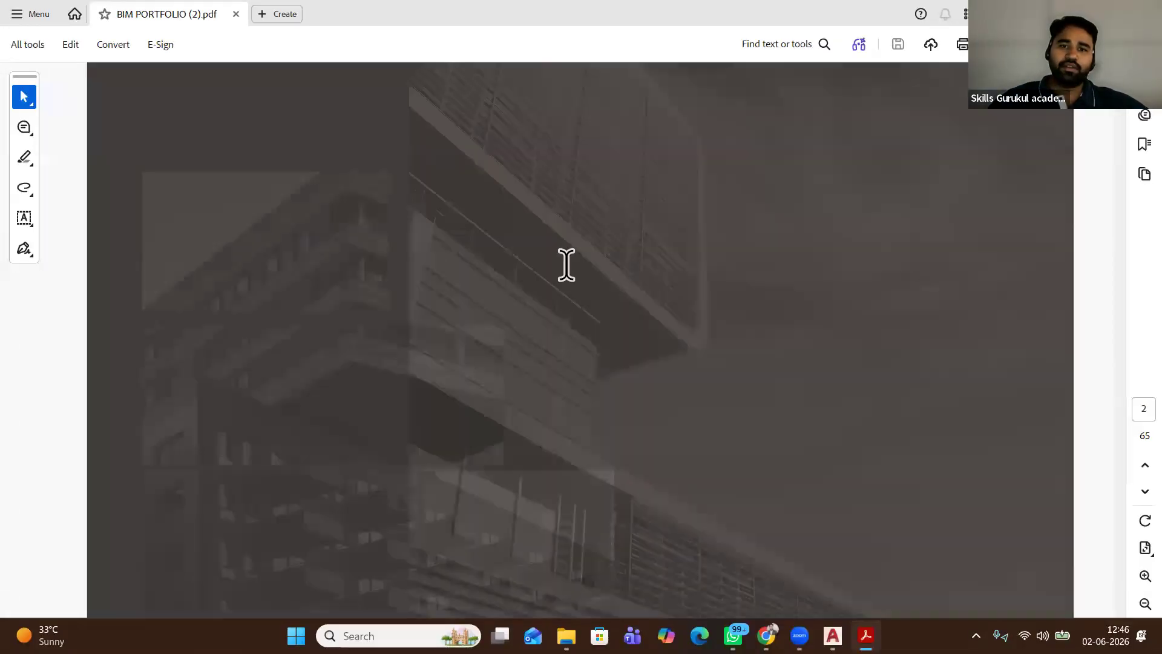
{"action": "scroll", "coordinate": [564, 397], "scroll_direction": "down", "scroll_amount": 2}
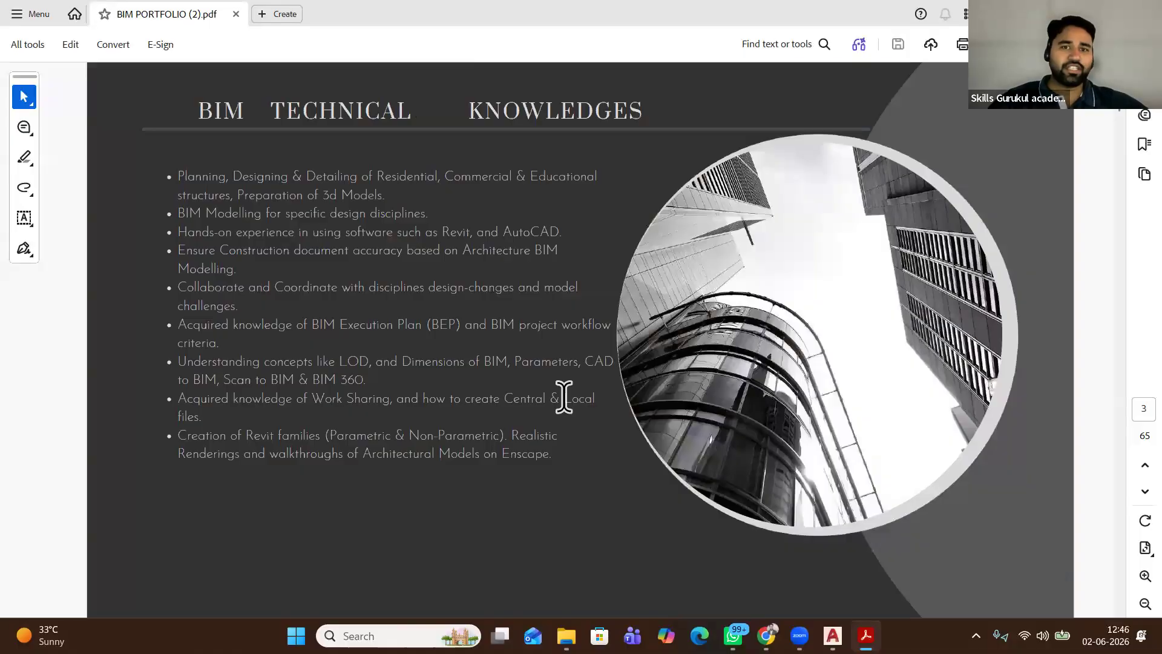
{"action": "scroll", "coordinate": [564, 397], "scroll_direction": "down", "scroll_amount": 2}
{"action": "scroll", "coordinate": [564, 397], "scroll_direction": "down", "scroll_amount": 2}
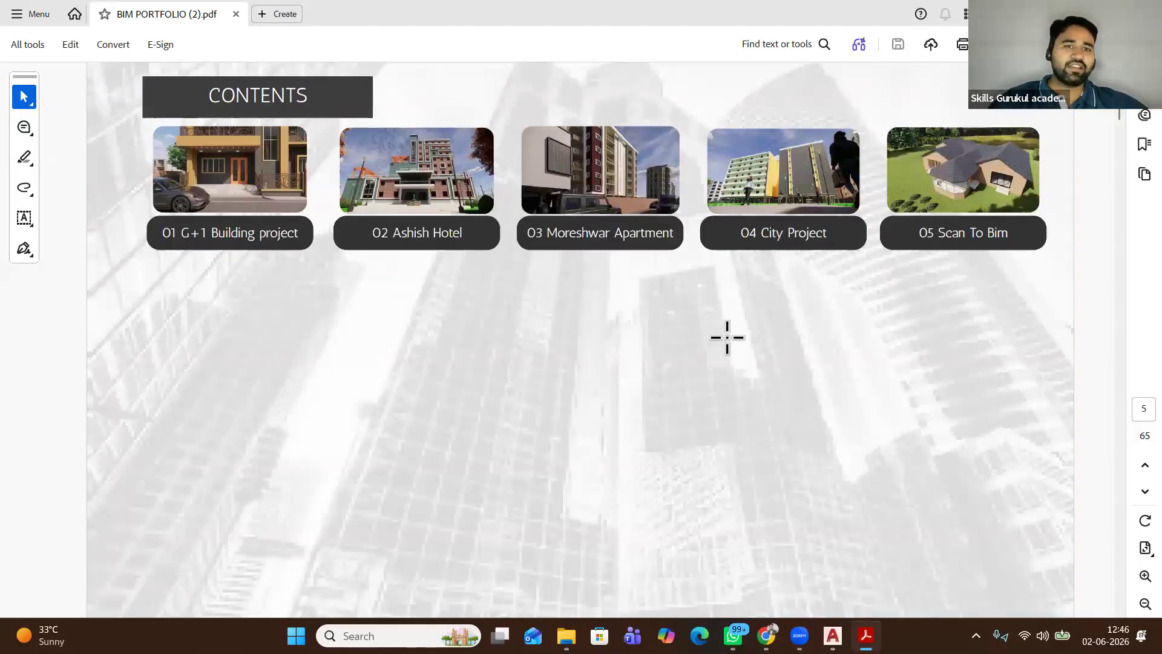
{"action": "scroll", "coordinate": [611, 347], "scroll_direction": "down", "scroll_amount": 2}
{"action": "scroll", "coordinate": [612, 346], "scroll_direction": "down", "scroll_amount": 4}
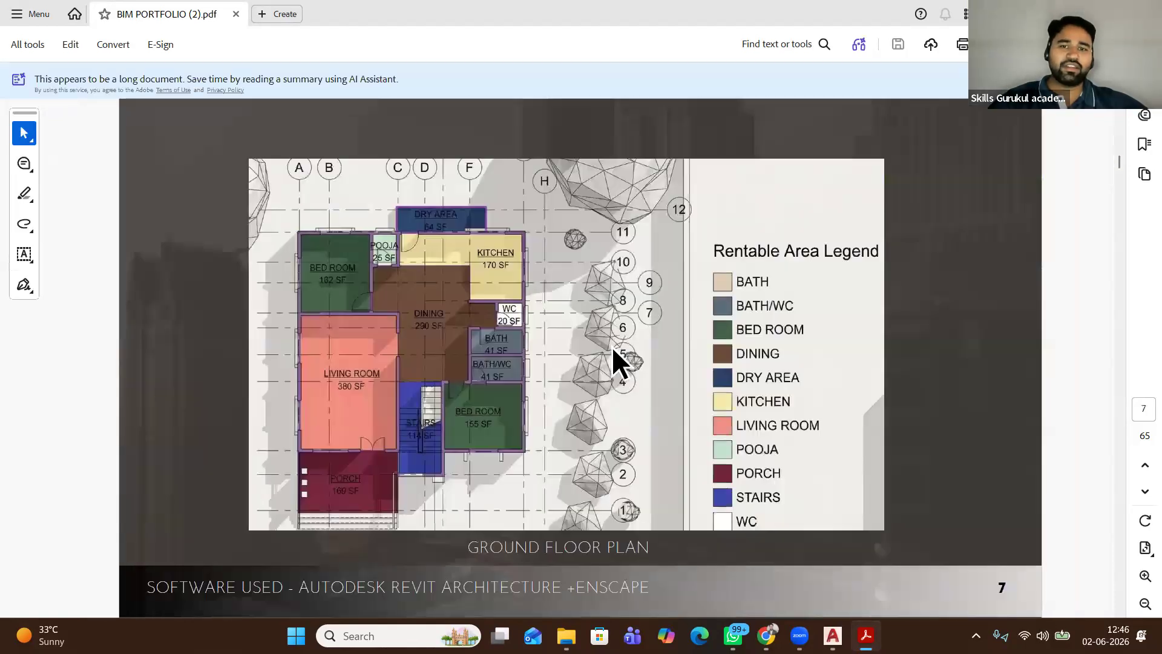
{"action": "scroll", "coordinate": [611, 348], "scroll_direction": "down", "scroll_amount": 2}
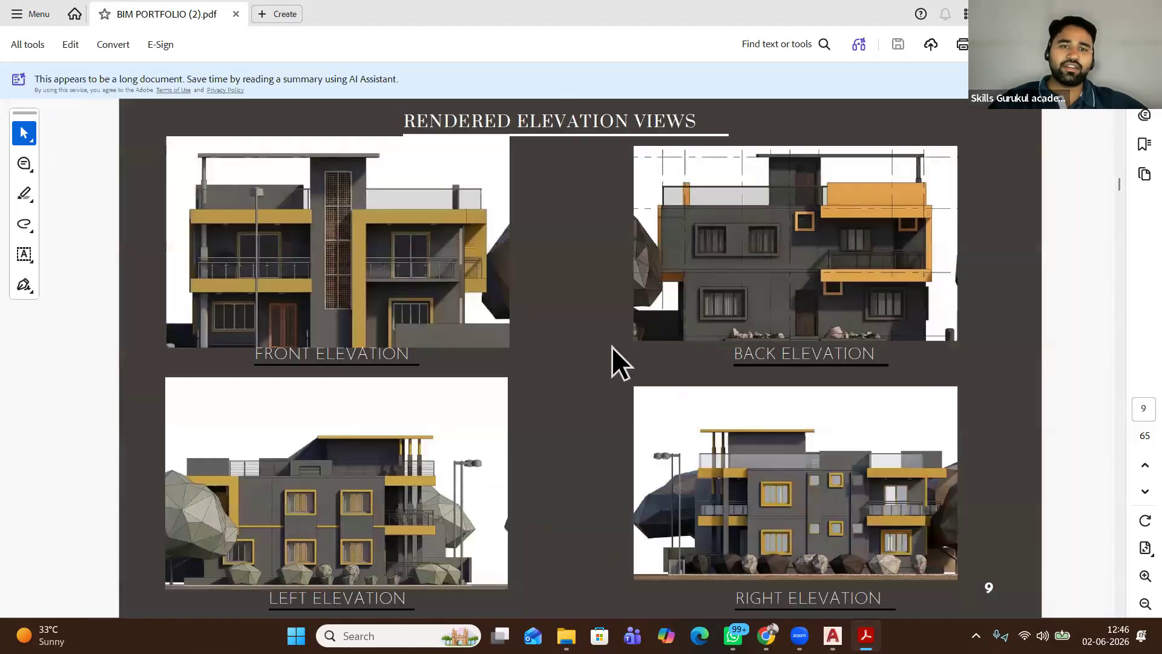
{"action": "scroll", "coordinate": [611, 346], "scroll_direction": "down", "scroll_amount": 2}
Continue through the renders to page 30, then bring up the '41 city hub' image results in Chrome
{"action": "scroll", "coordinate": [611, 346], "scroll_direction": "down", "scroll_amount": 4}
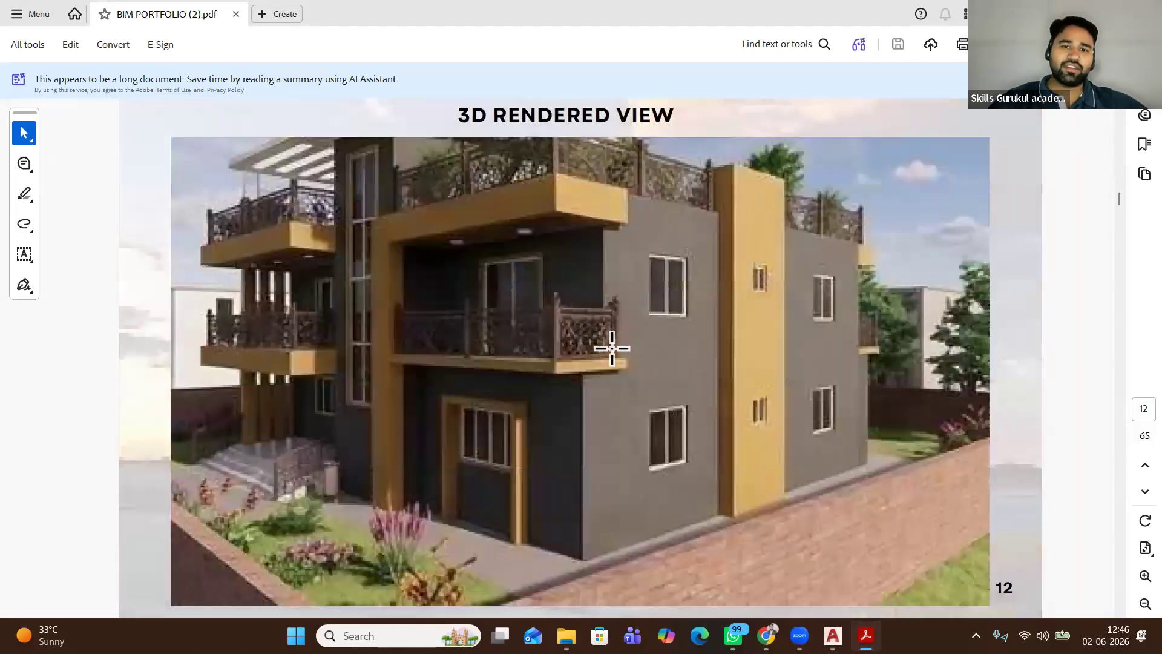
{"action": "scroll", "coordinate": [612, 347], "scroll_direction": "down", "scroll_amount": 4}
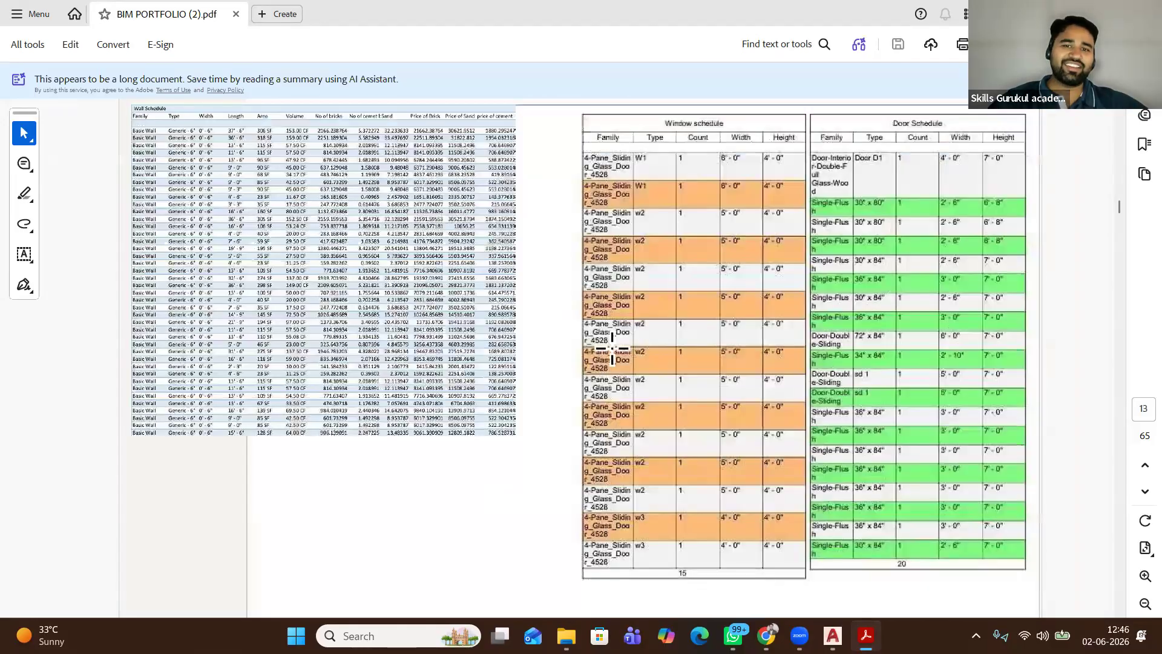
{"action": "scroll", "coordinate": [612, 346], "scroll_direction": "down", "scroll_amount": 8}
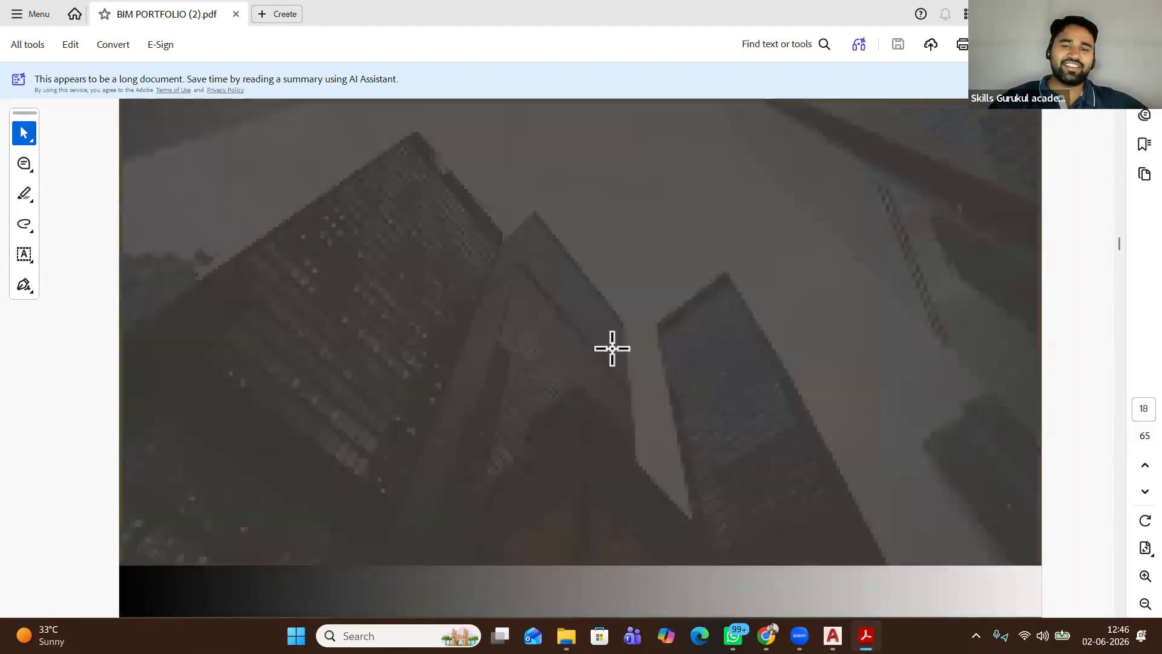
{"action": "scroll", "coordinate": [612, 346], "scroll_direction": "down", "scroll_amount": 8}
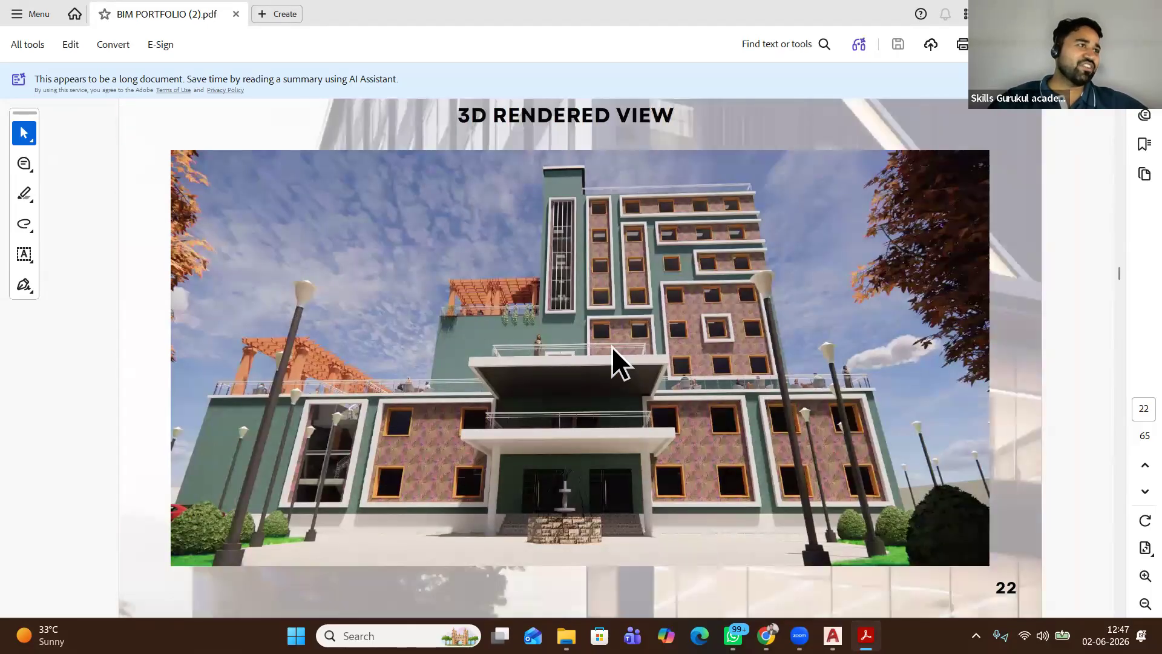
{"action": "scroll", "coordinate": [612, 346], "scroll_direction": "down", "scroll_amount": 2}
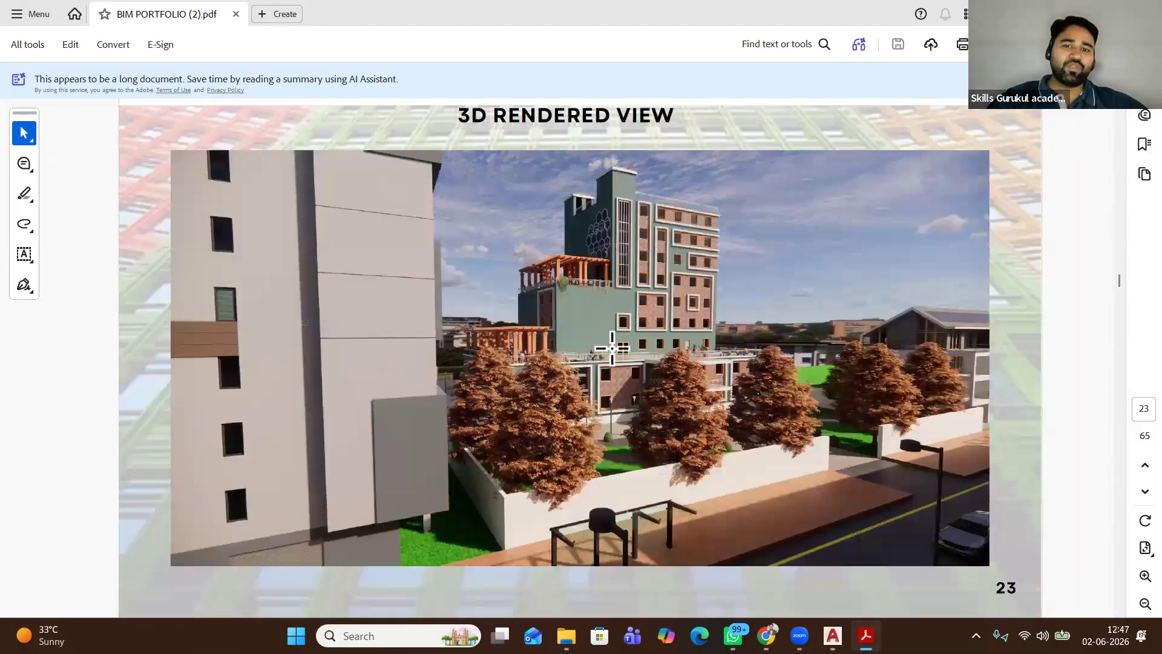
{"action": "scroll", "coordinate": [611, 347], "scroll_direction": "down", "scroll_amount": 2}
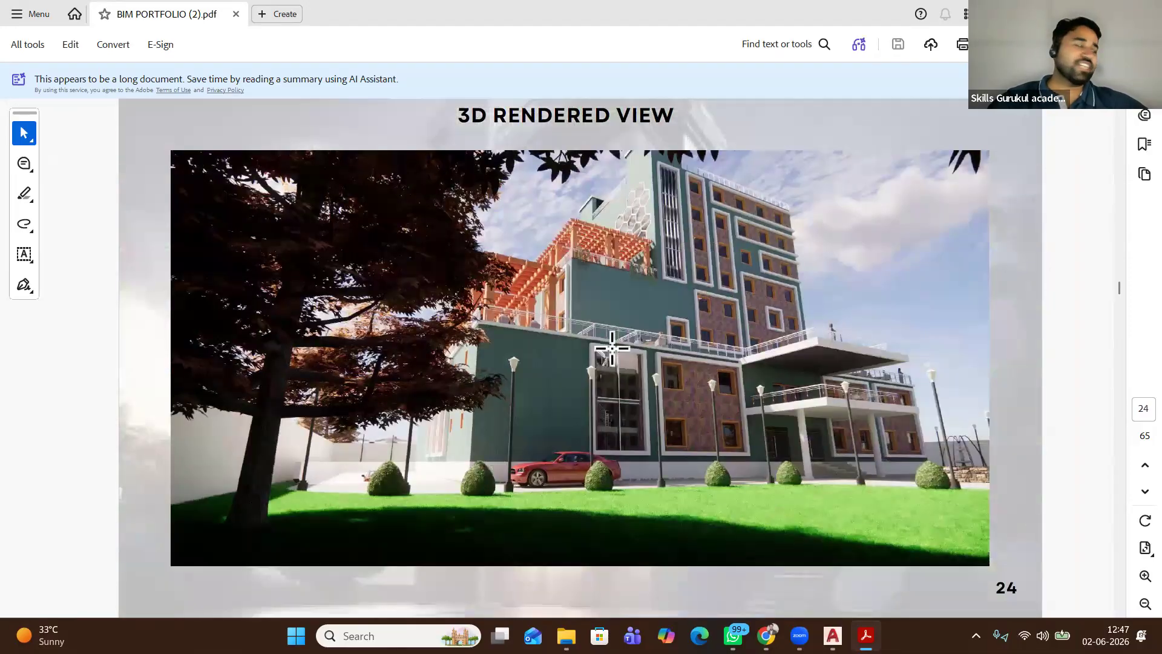
{"action": "scroll", "coordinate": [612, 348], "scroll_direction": "down", "scroll_amount": 6}
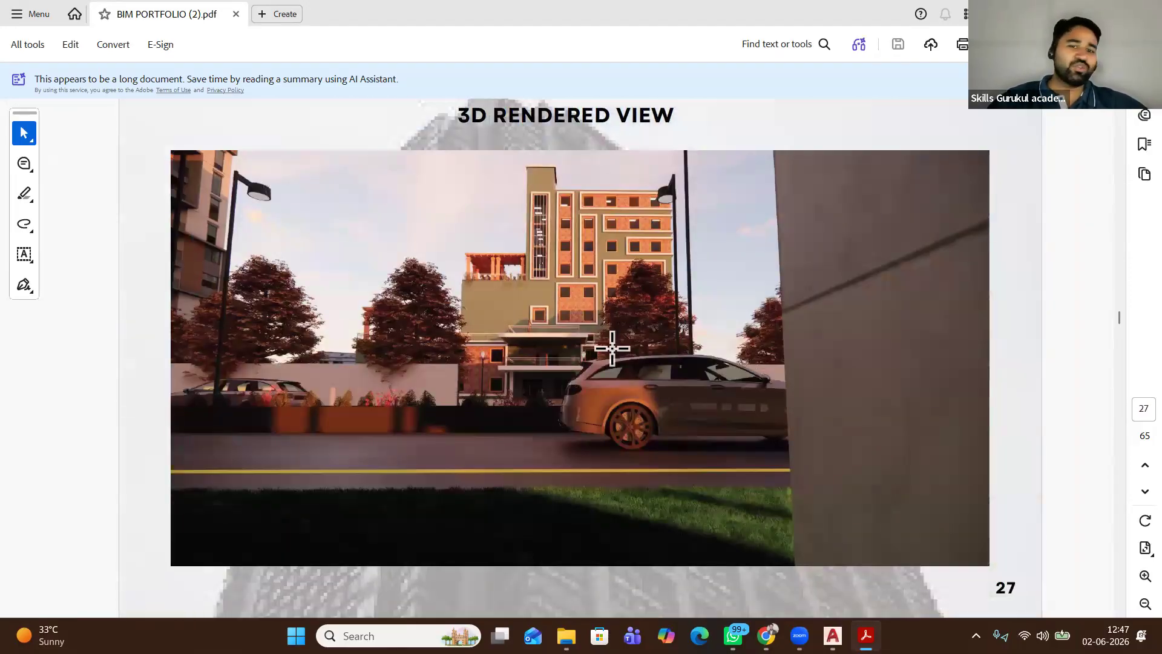
{"action": "scroll", "coordinate": [746, 563], "scroll_direction": "down", "scroll_amount": 2}
{"action": "scroll", "coordinate": [747, 563], "scroll_direction": "down", "scroll_amount": 4}
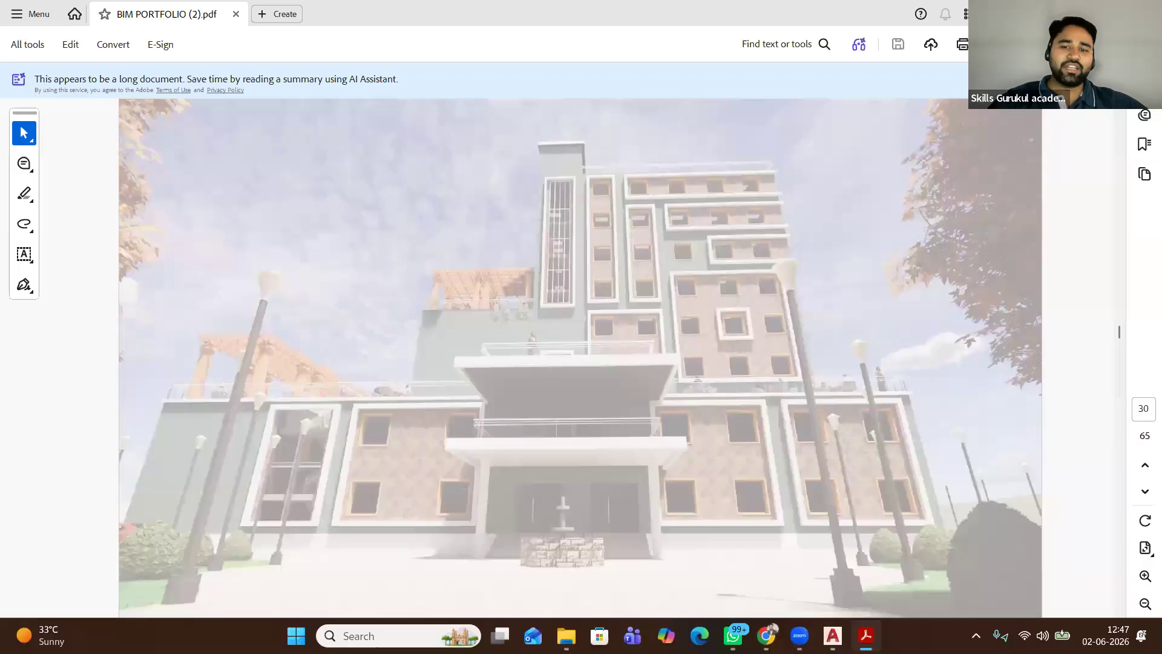
{"action": "left_click", "coordinate": [766, 634]}
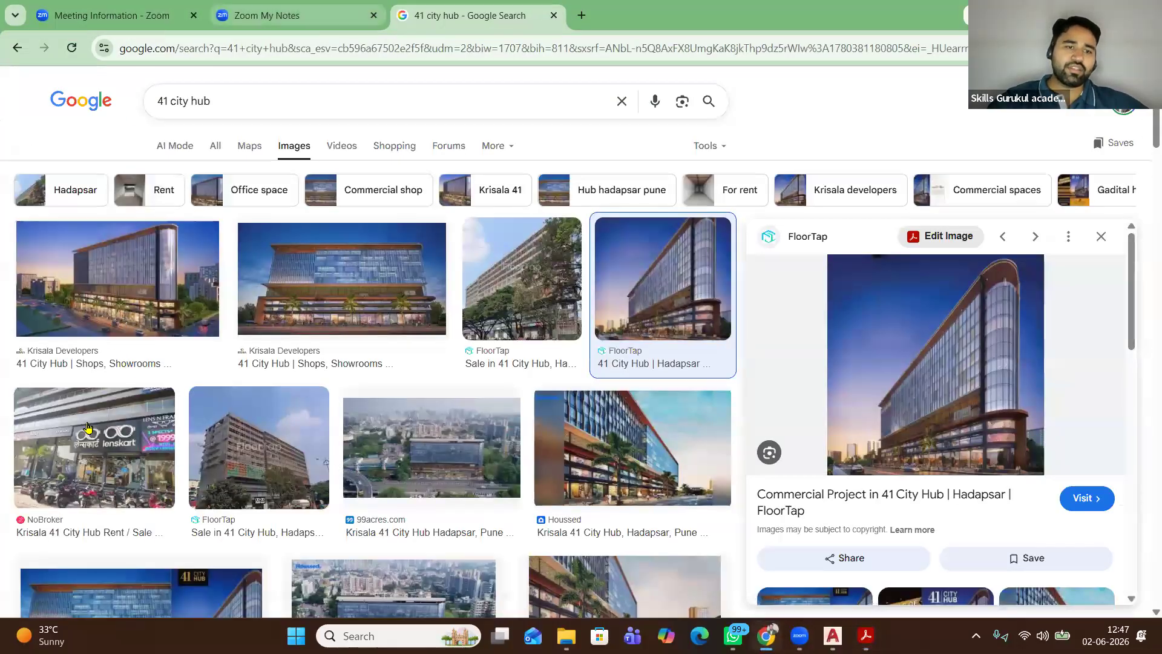
Show Zoom's Recordings & Transcripts list, then minimise Chrome to return to the portfolio PDF
{"action": "left_click", "coordinate": [112, 15]}
{"action": "scroll", "coordinate": [71, 319], "scroll_direction": "down", "scroll_amount": 2}
{"action": "left_click", "coordinate": [90, 421]}
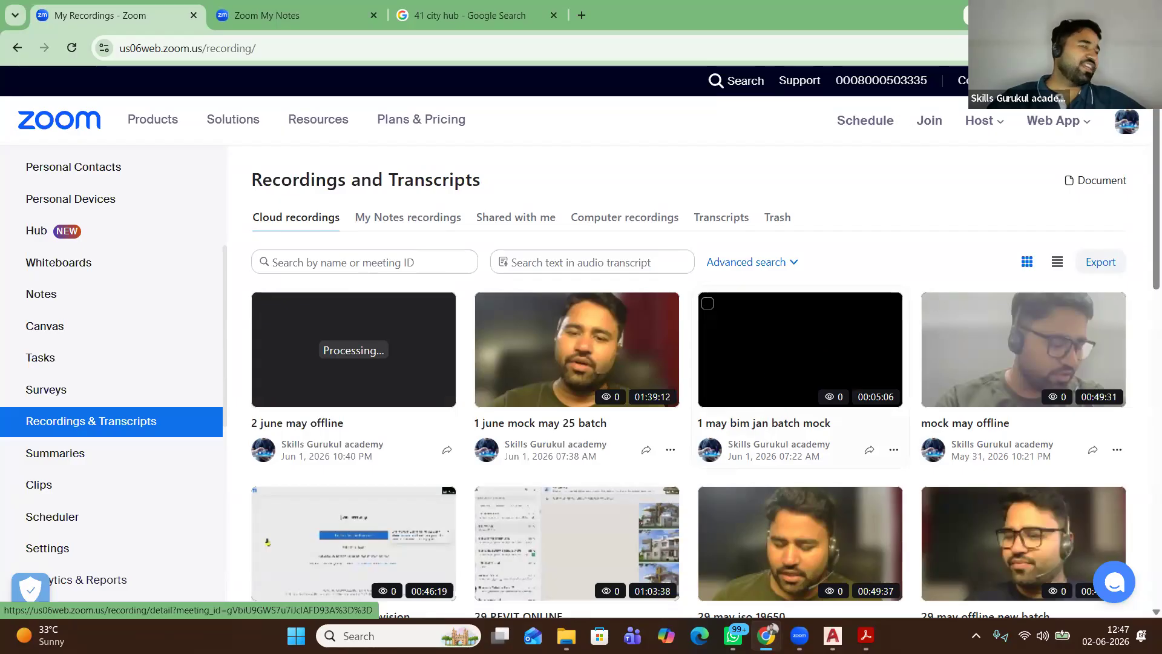
{"action": "left_click", "coordinate": [1075, 14]}
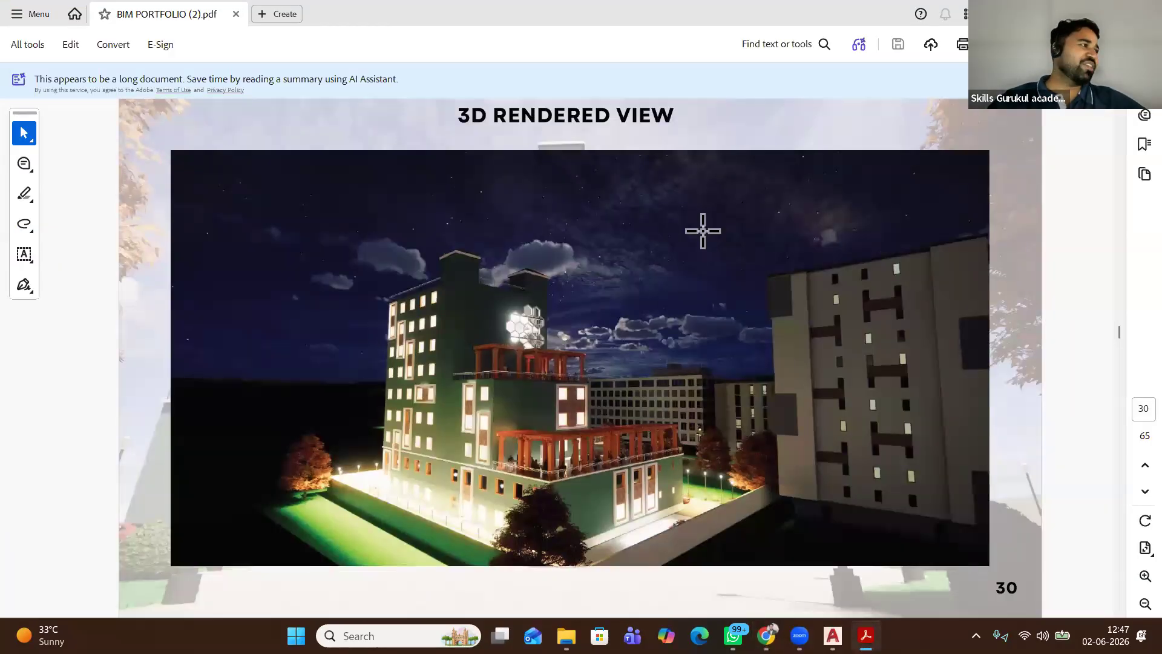
Scroll the BIM portfolio PDF from page 30 down to the THANK YOU page 65
{"action": "scroll", "coordinate": [702, 231], "scroll_direction": "down", "scroll_amount": 2}
{"action": "scroll", "coordinate": [703, 230], "scroll_direction": "down", "scroll_amount": 2}
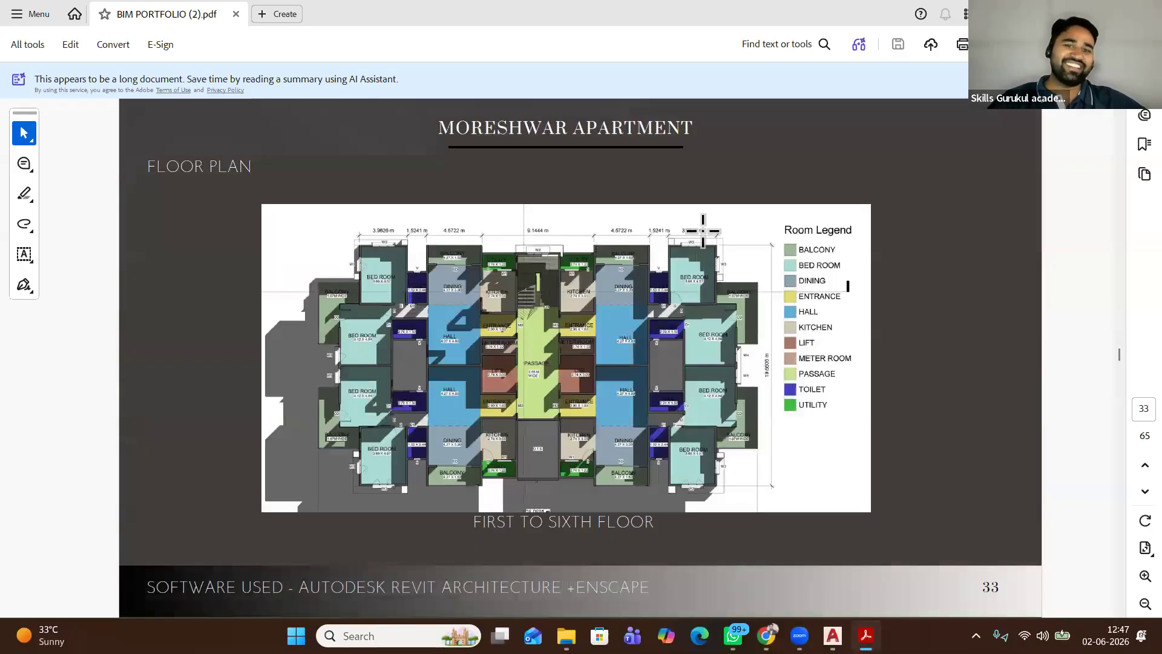
{"action": "scroll", "coordinate": [703, 230], "scroll_direction": "down", "scroll_amount": 4}
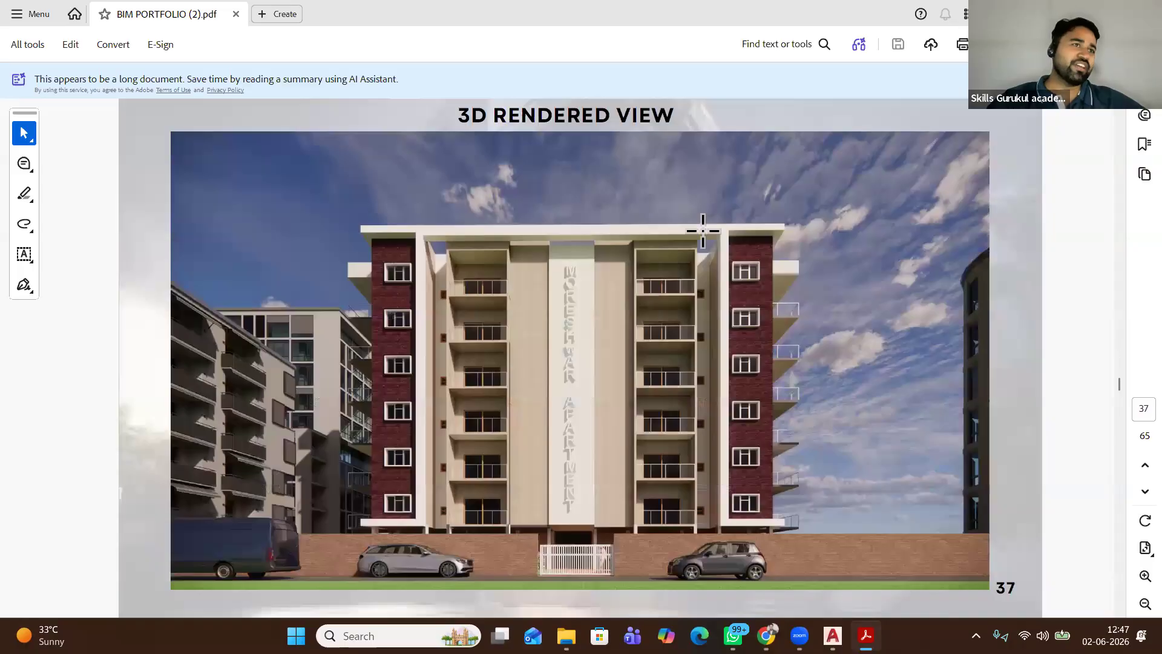
{"action": "scroll", "coordinate": [703, 230], "scroll_direction": "down", "scroll_amount": 1}
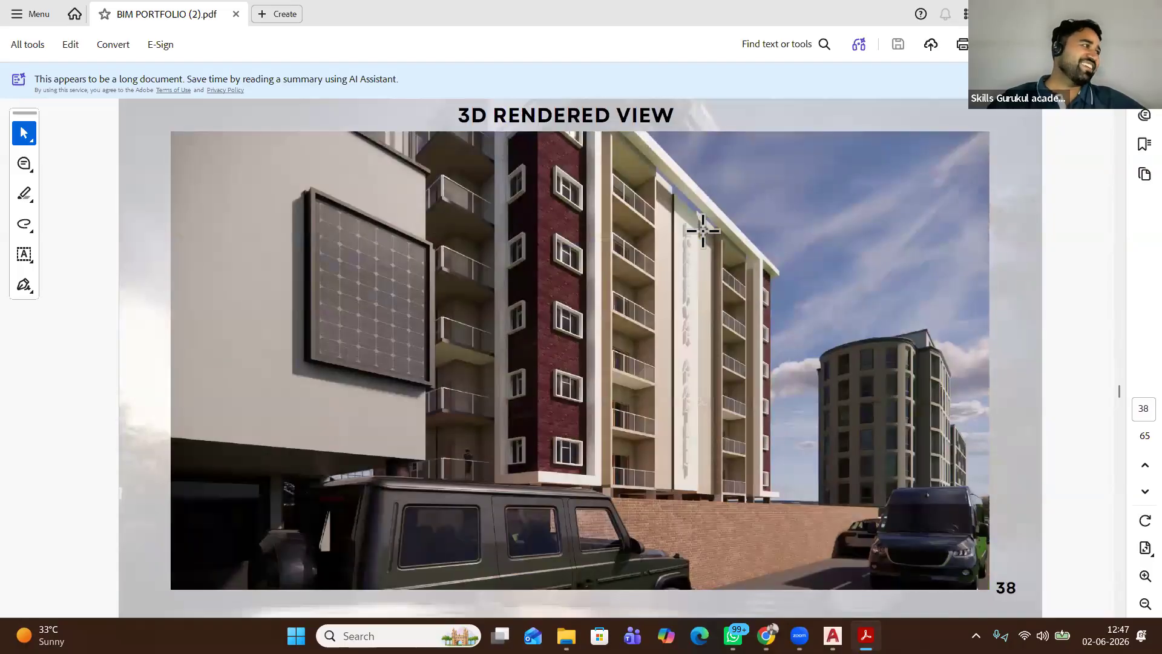
{"action": "scroll", "coordinate": [703, 230], "scroll_direction": "down", "scroll_amount": 1}
{"action": "scroll", "coordinate": [703, 230], "scroll_direction": "down", "scroll_amount": 2}
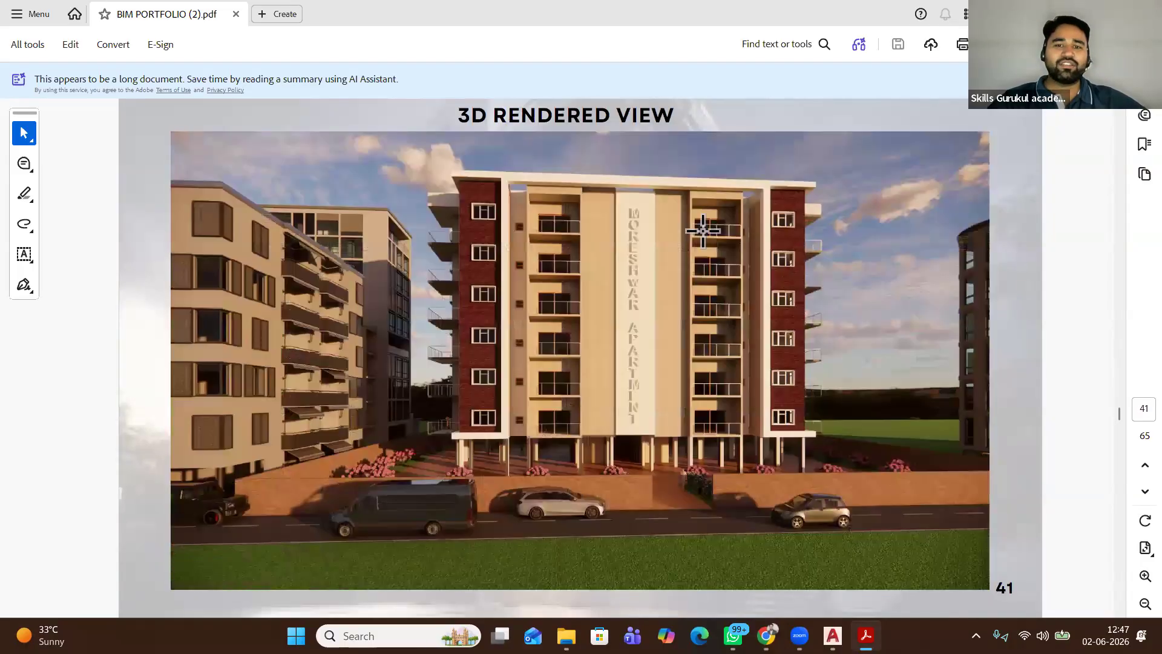
{"action": "scroll", "coordinate": [702, 230], "scroll_direction": "down", "scroll_amount": 1}
{"action": "scroll", "coordinate": [702, 231], "scroll_direction": "down", "scroll_amount": 2}
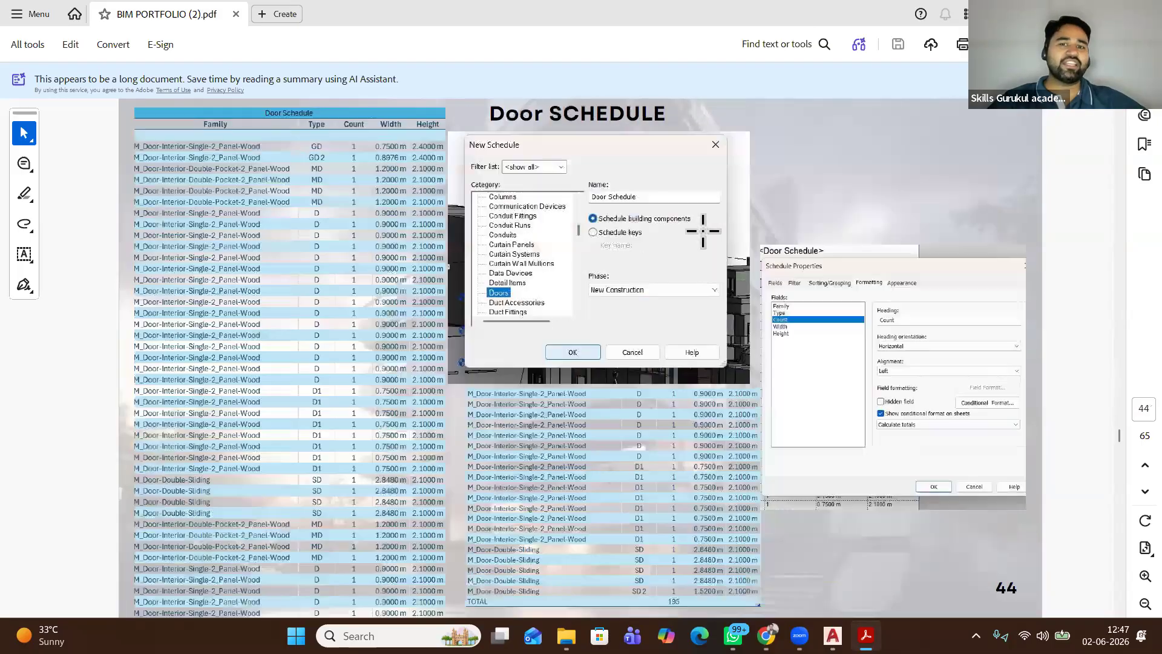
{"action": "scroll", "coordinate": [703, 230], "scroll_direction": "down", "scroll_amount": 1}
{"action": "scroll", "coordinate": [703, 230], "scroll_direction": "down", "scroll_amount": 4}
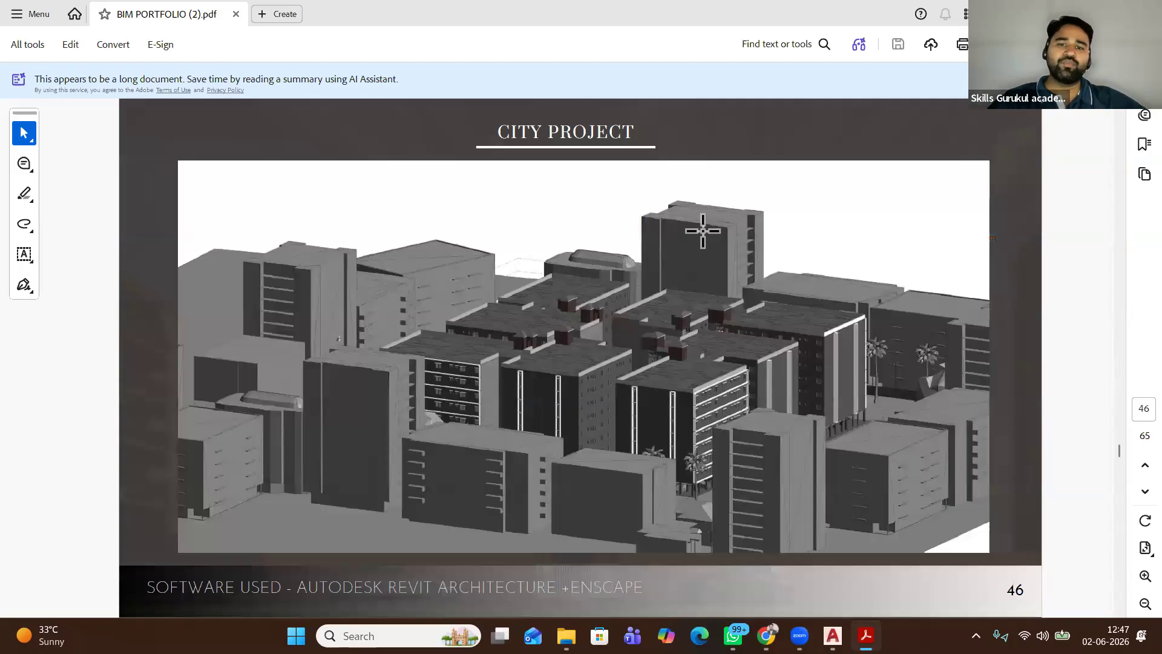
{"action": "scroll", "coordinate": [702, 231], "scroll_direction": "down", "scroll_amount": 4}
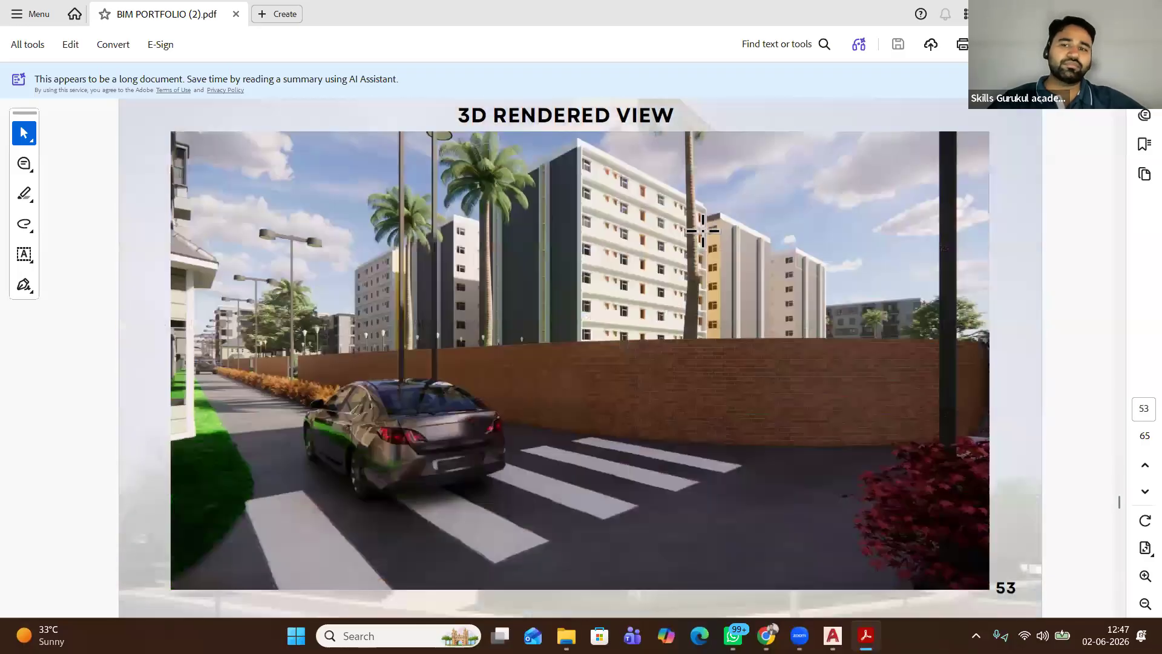
{"action": "scroll", "coordinate": [702, 231], "scroll_direction": "down", "scroll_amount": 4}
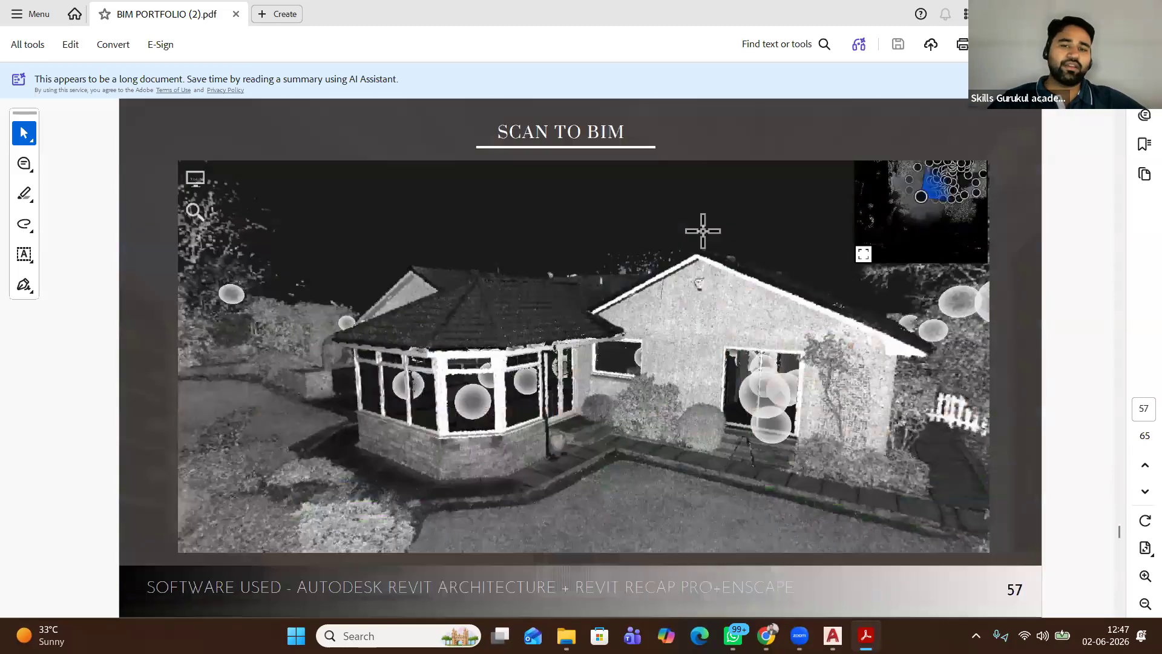
{"action": "scroll", "coordinate": [702, 230], "scroll_direction": "down", "scroll_amount": 1}
{"action": "scroll", "coordinate": [703, 230], "scroll_direction": "up", "scroll_amount": 1}
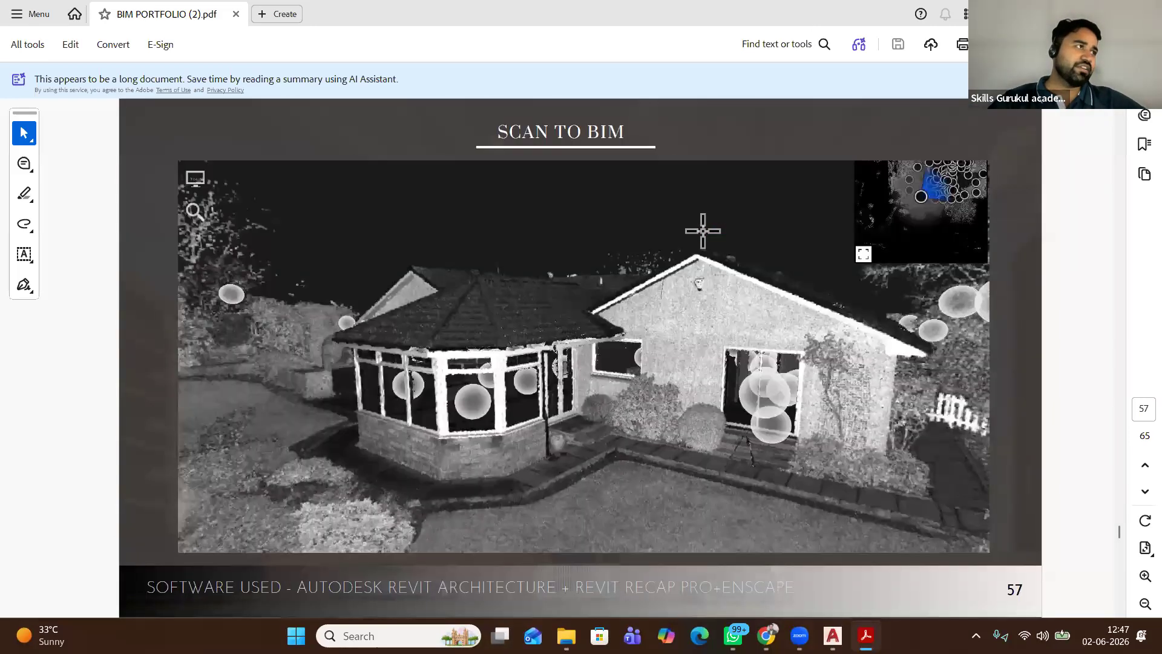
{"action": "scroll", "coordinate": [702, 230], "scroll_direction": "down", "scroll_amount": 4}
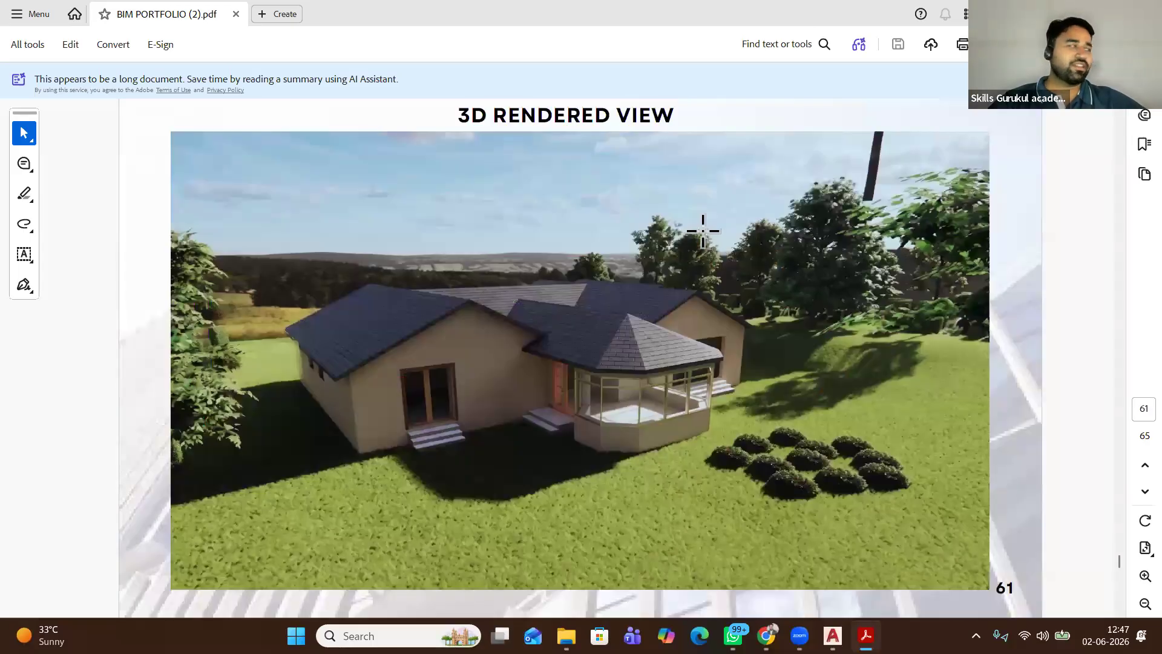
{"action": "scroll", "coordinate": [703, 231], "scroll_direction": "down", "scroll_amount": 1}
{"action": "scroll", "coordinate": [702, 231], "scroll_direction": "down", "scroll_amount": 1}
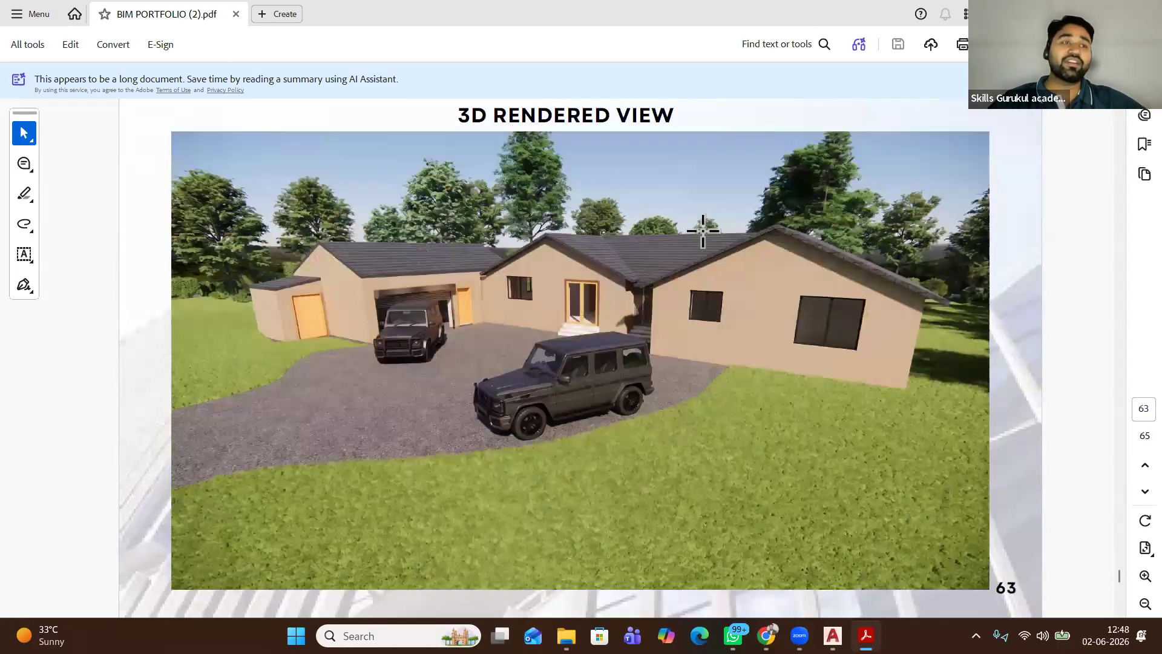
{"action": "scroll", "coordinate": [702, 231], "scroll_direction": "down", "scroll_amount": 1}
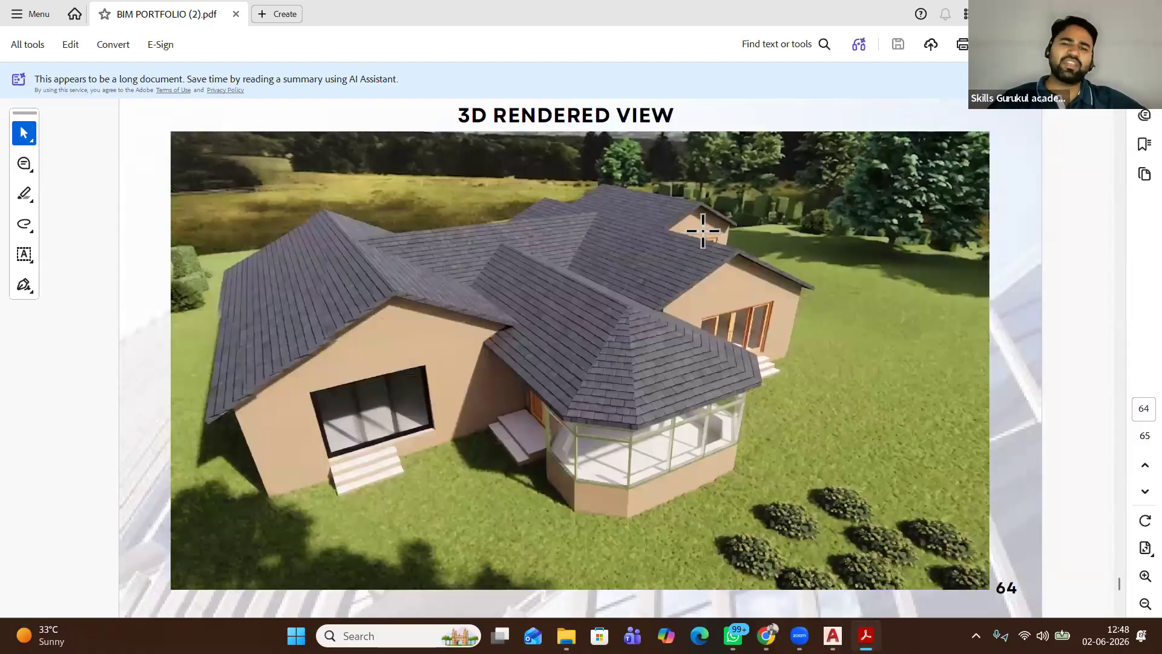
{"action": "scroll", "coordinate": [703, 230], "scroll_direction": "down", "scroll_amount": 1}
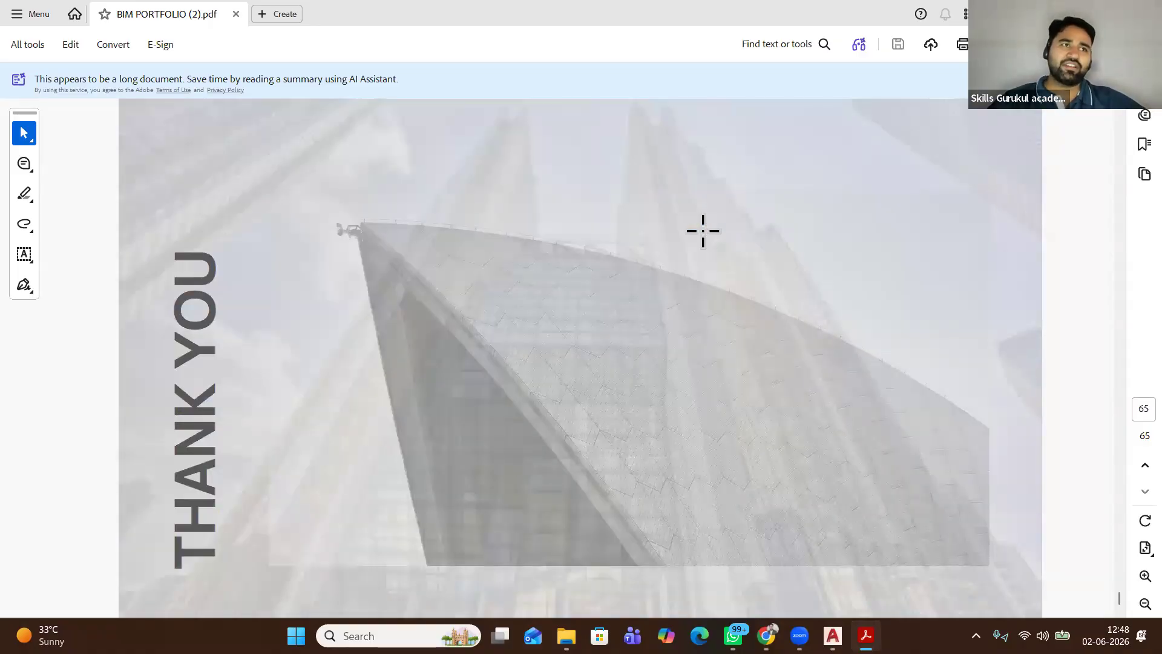
Scroll back up to page 48, then close Acrobat to return to WhatsApp
{"action": "scroll", "coordinate": [703, 230], "scroll_direction": "up", "scroll_amount": 2}
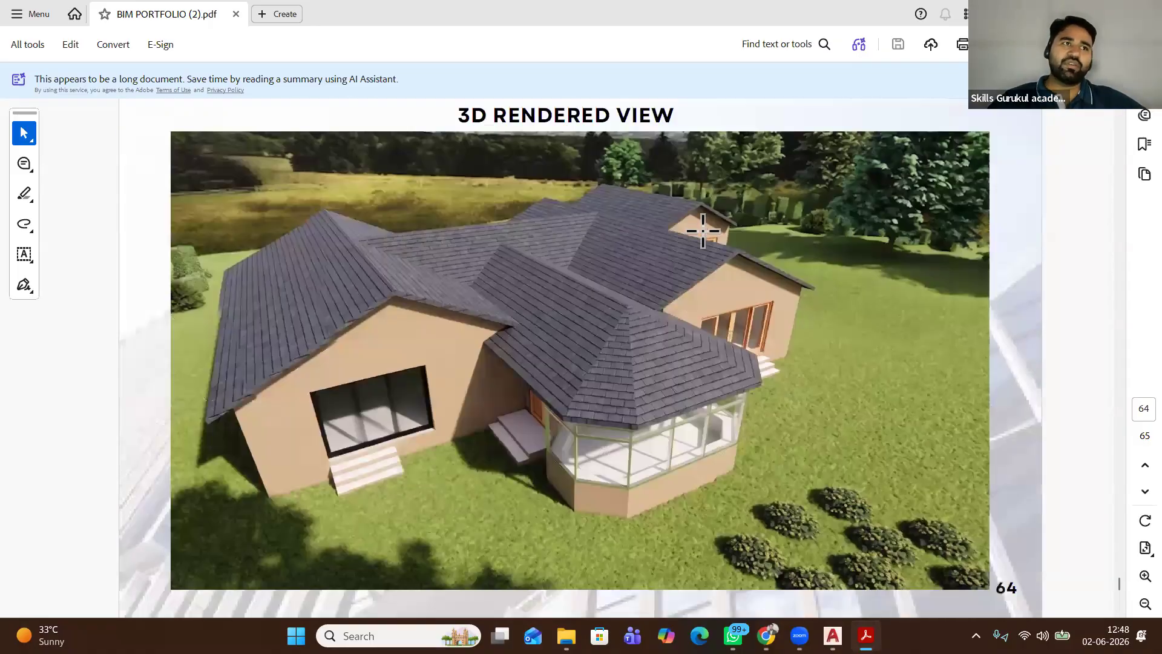
{"action": "scroll", "coordinate": [702, 230], "scroll_direction": "up", "scroll_amount": 4}
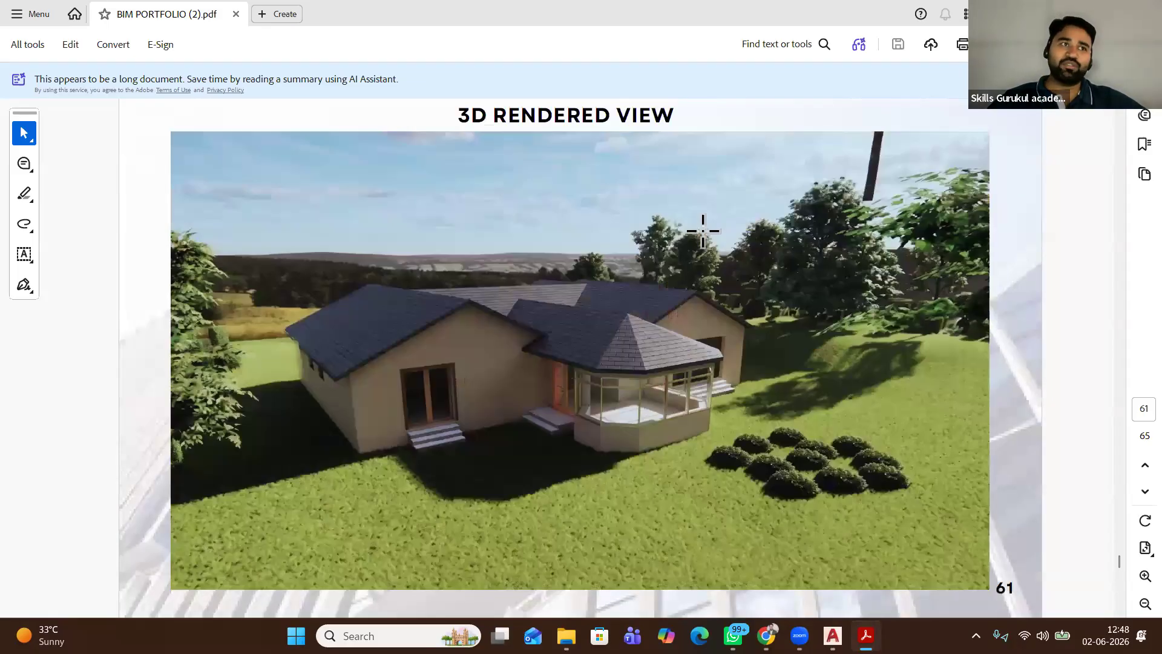
{"action": "scroll", "coordinate": [696, 223], "scroll_direction": "up", "scroll_amount": 5}
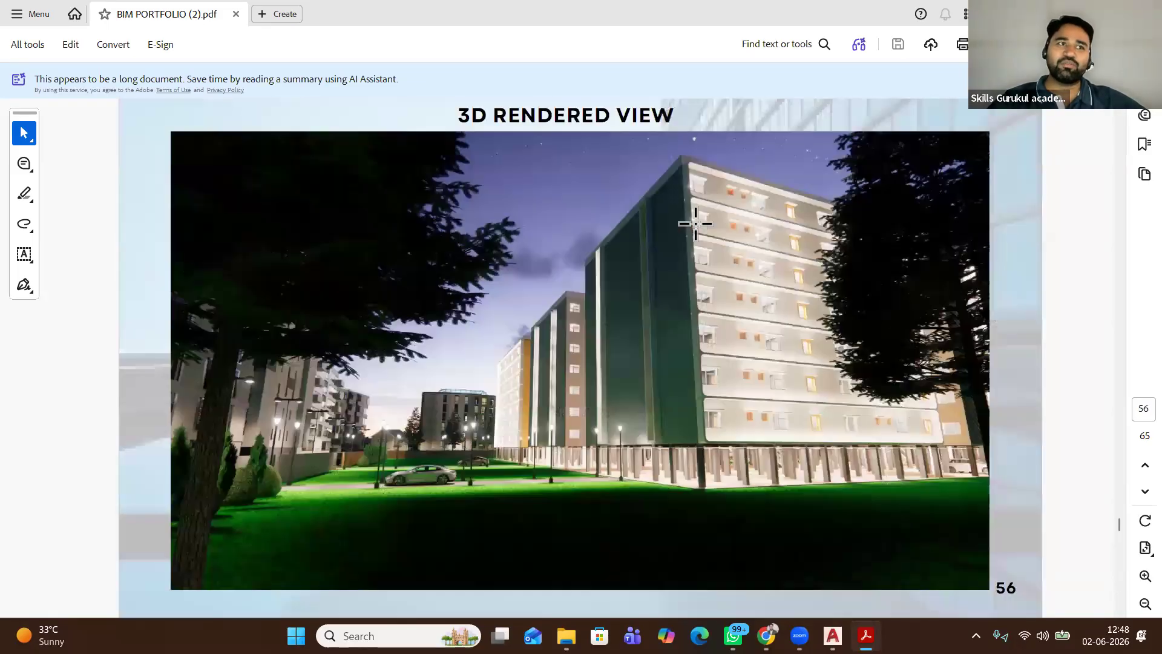
{"action": "scroll", "coordinate": [696, 223], "scroll_direction": "up", "scroll_amount": 3}
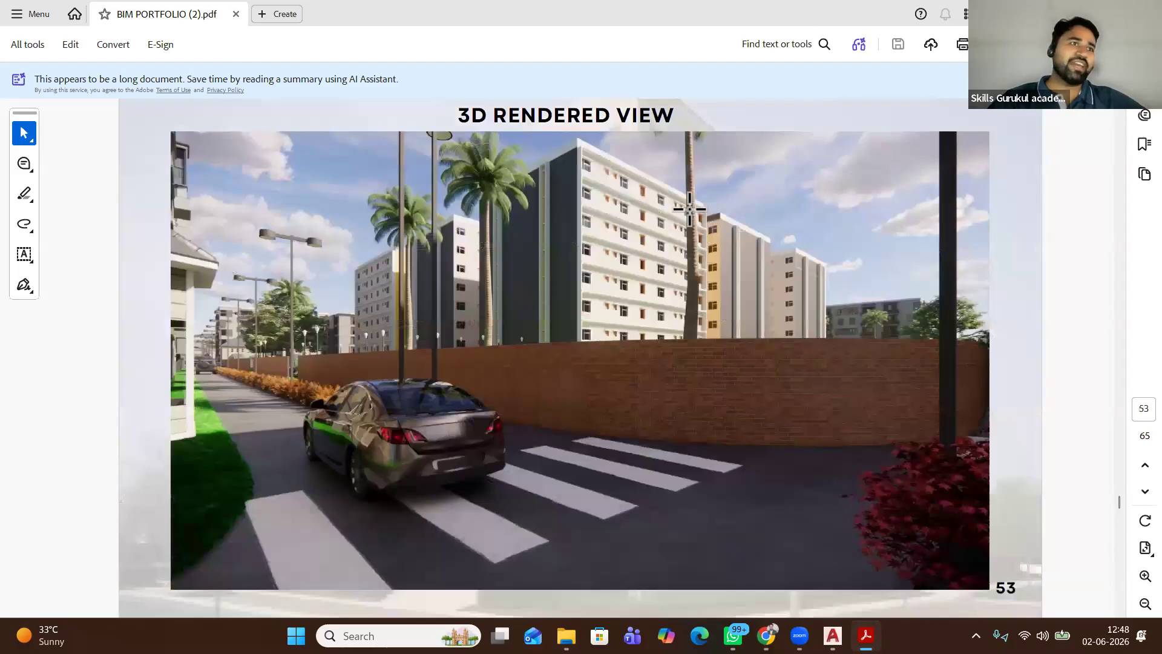
{"action": "scroll", "coordinate": [689, 208], "scroll_direction": "up", "scroll_amount": 4}
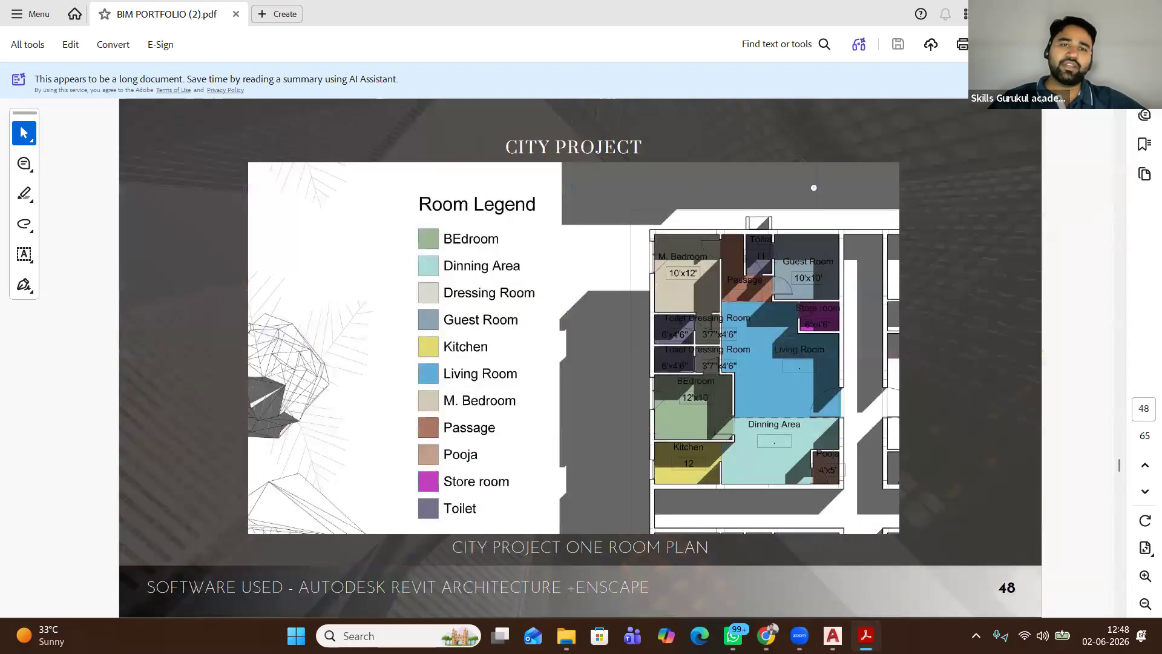
{"action": "key", "text": "alt+F4"}
{"action": "scroll", "coordinate": [853, 446], "scroll_direction": "down", "scroll_amount": 3}
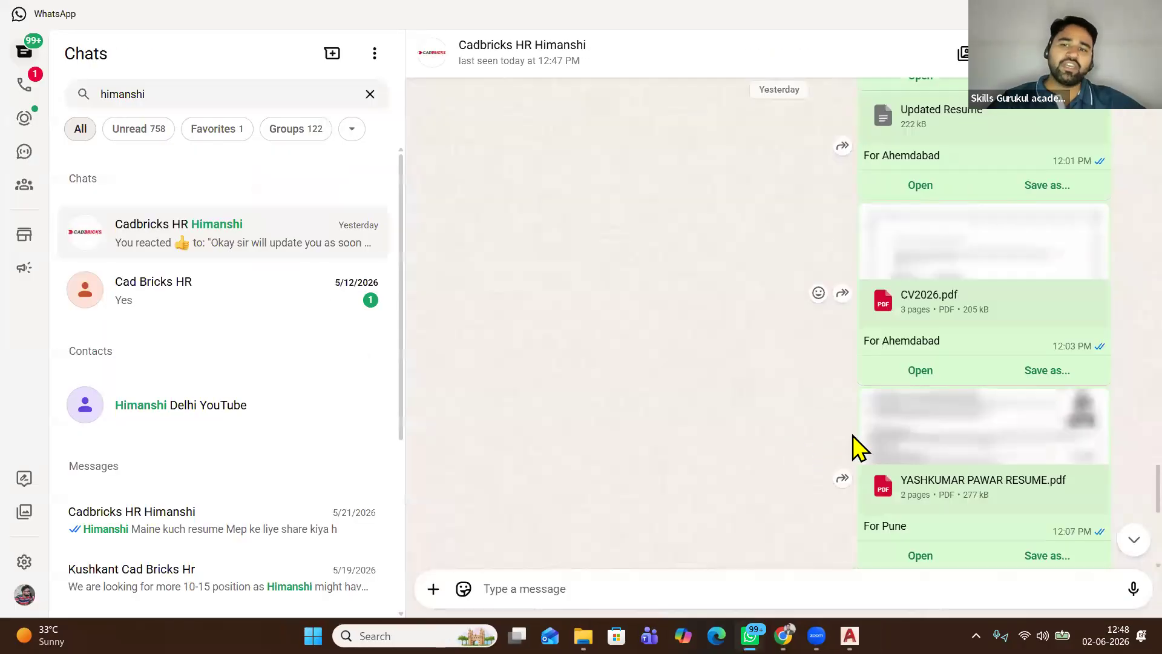
Scroll to the latest HR chat messages, then bring Chrome's Zoom recordings page forward
{"action": "scroll", "coordinate": [881, 418], "scroll_direction": "down", "scroll_amount": 3}
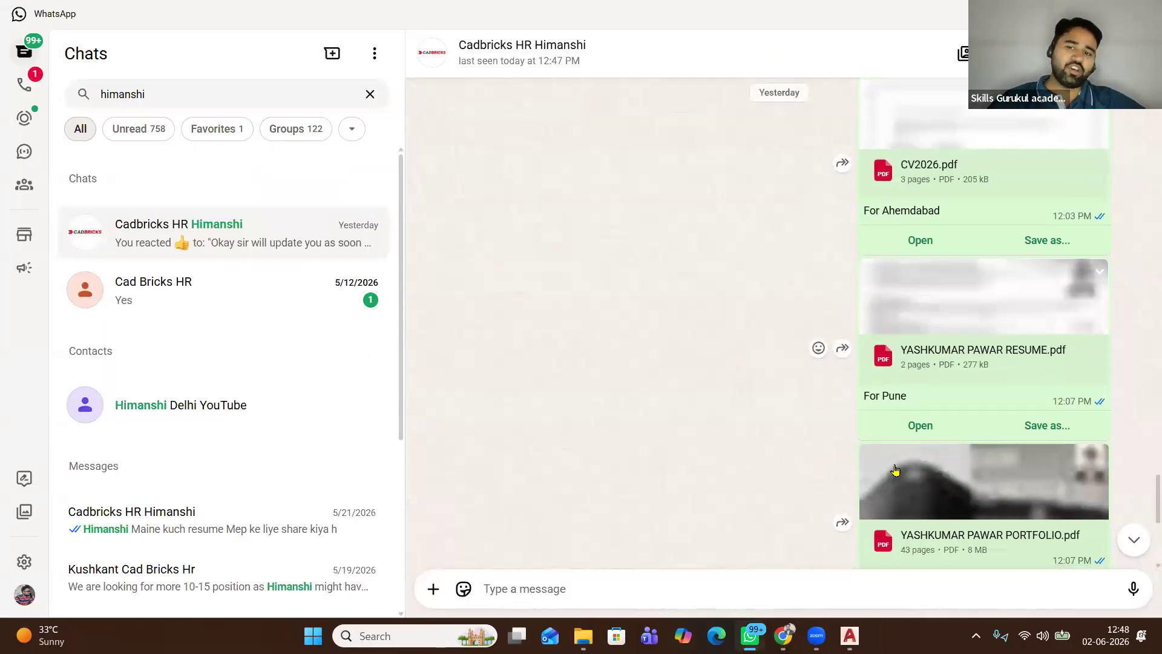
{"action": "scroll", "coordinate": [911, 421], "scroll_direction": "down", "scroll_amount": 3}
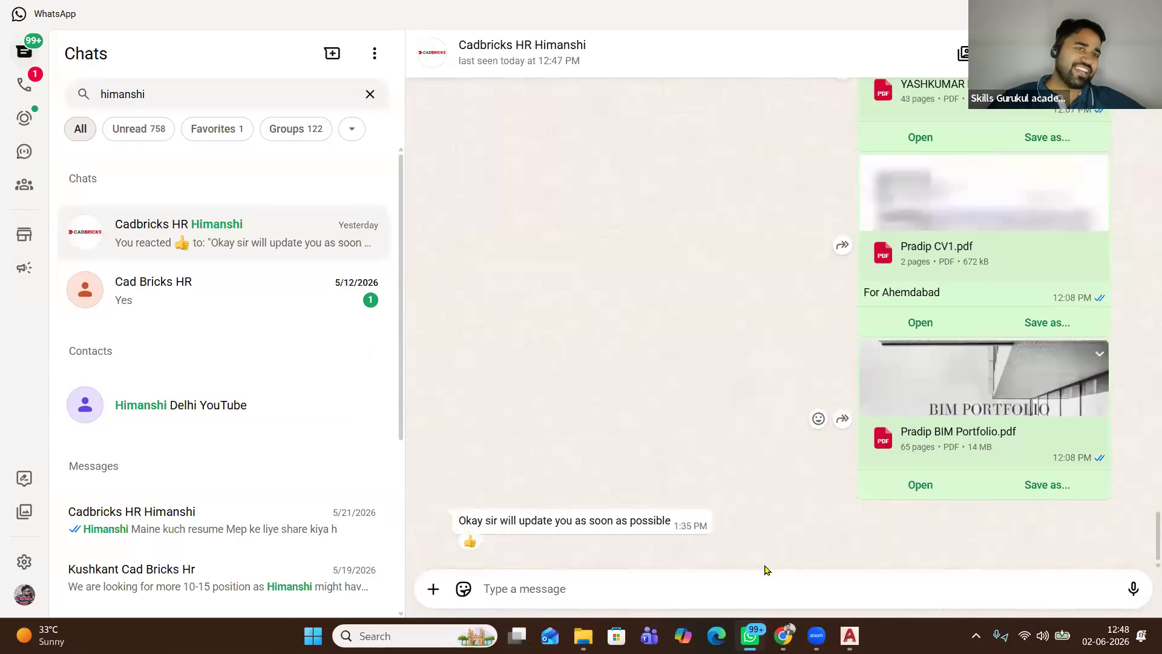
{"action": "left_click", "coordinate": [783, 635]}
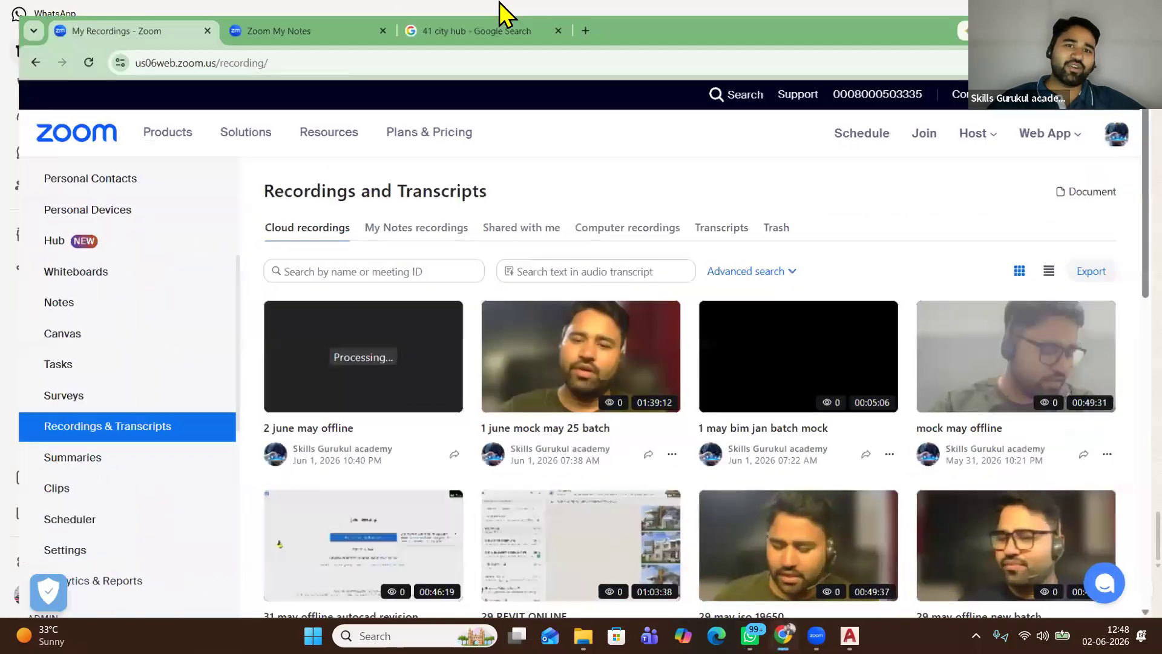
Open a new tab on the Google homepage and go to the Gmail inbox
{"action": "left_click", "coordinate": [515, 15]}
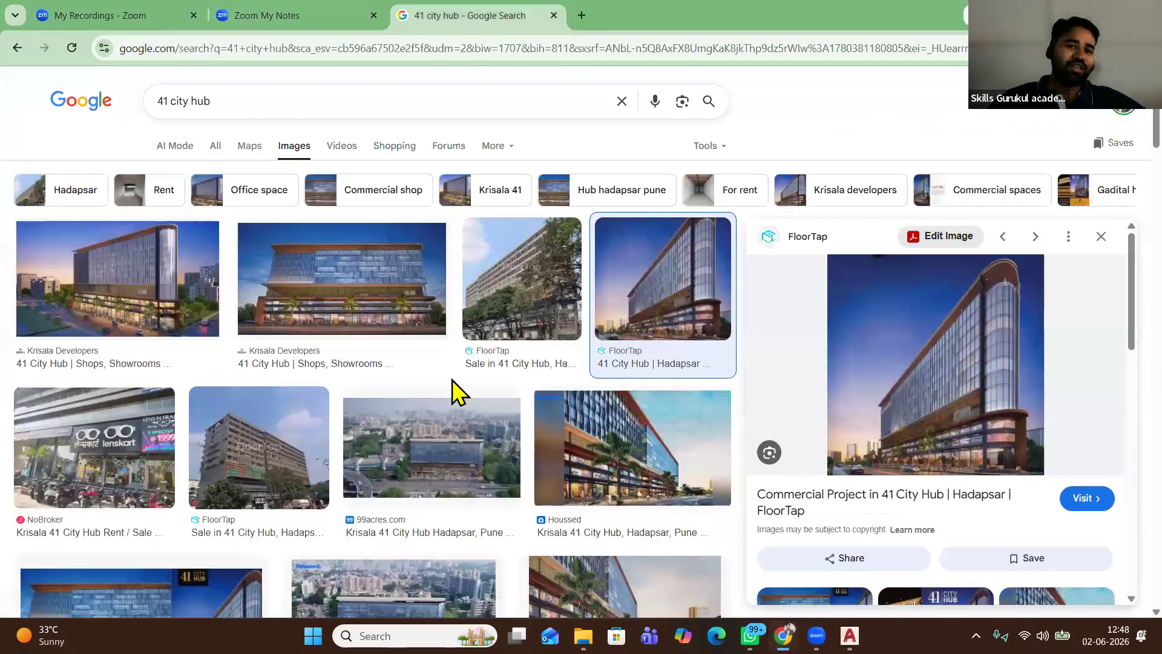
{"action": "key", "text": "ctrl+t"}
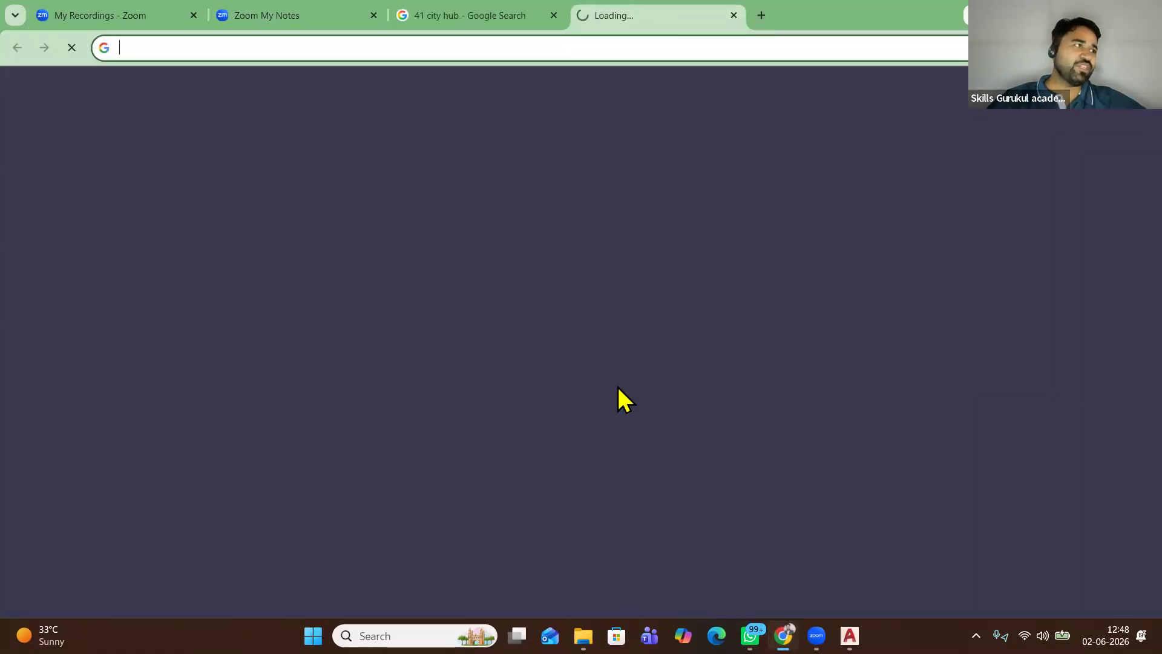
{"action": "left_click", "coordinate": [624, 390]}
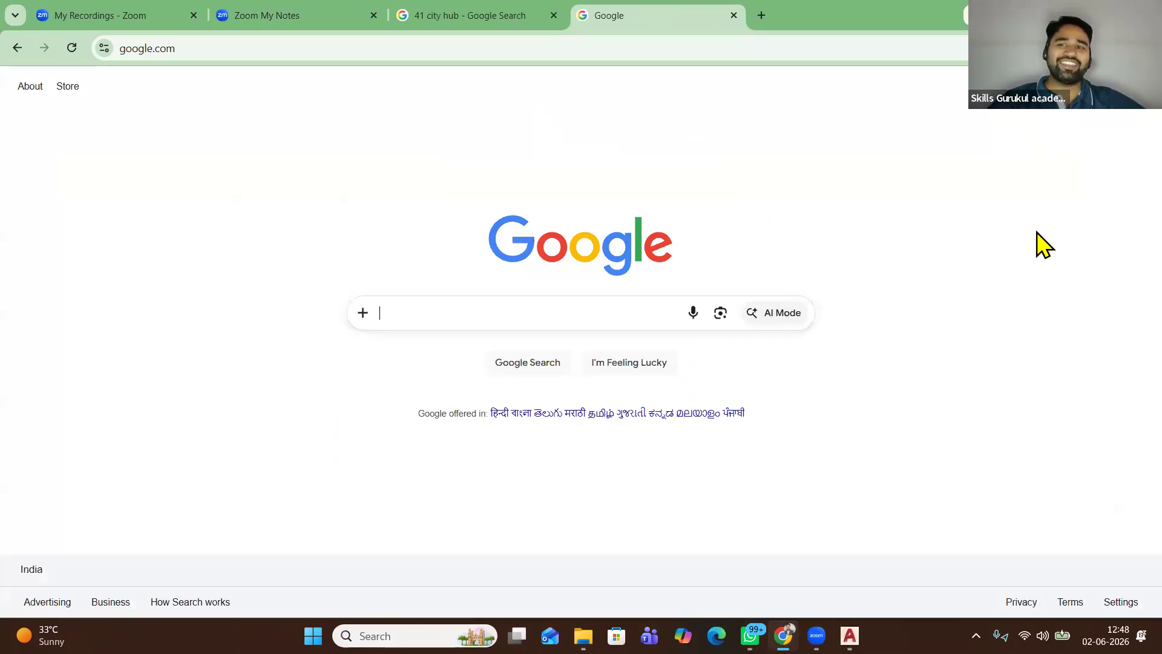
{"action": "left_click", "coordinate": [1000, 90]}
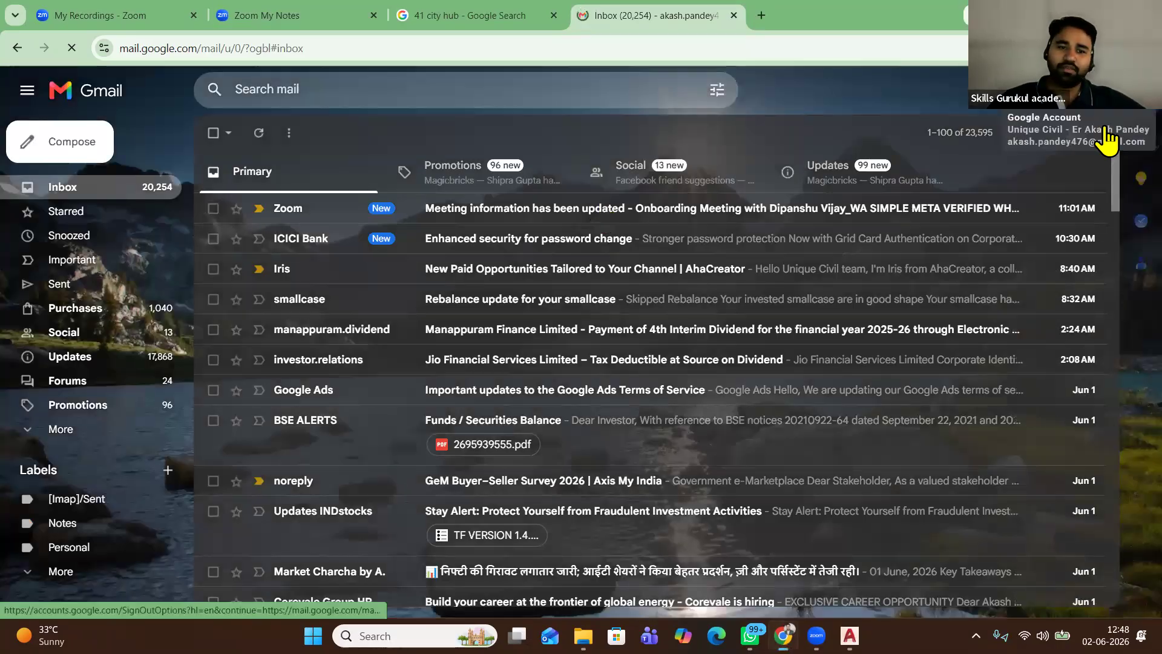
Switch to the second Gmail account's inbox in its own tab
{"action": "left_click", "coordinate": [1129, 104]}
{"action": "left_click", "coordinate": [995, 363]}
{"action": "left_click", "coordinate": [666, 14]}
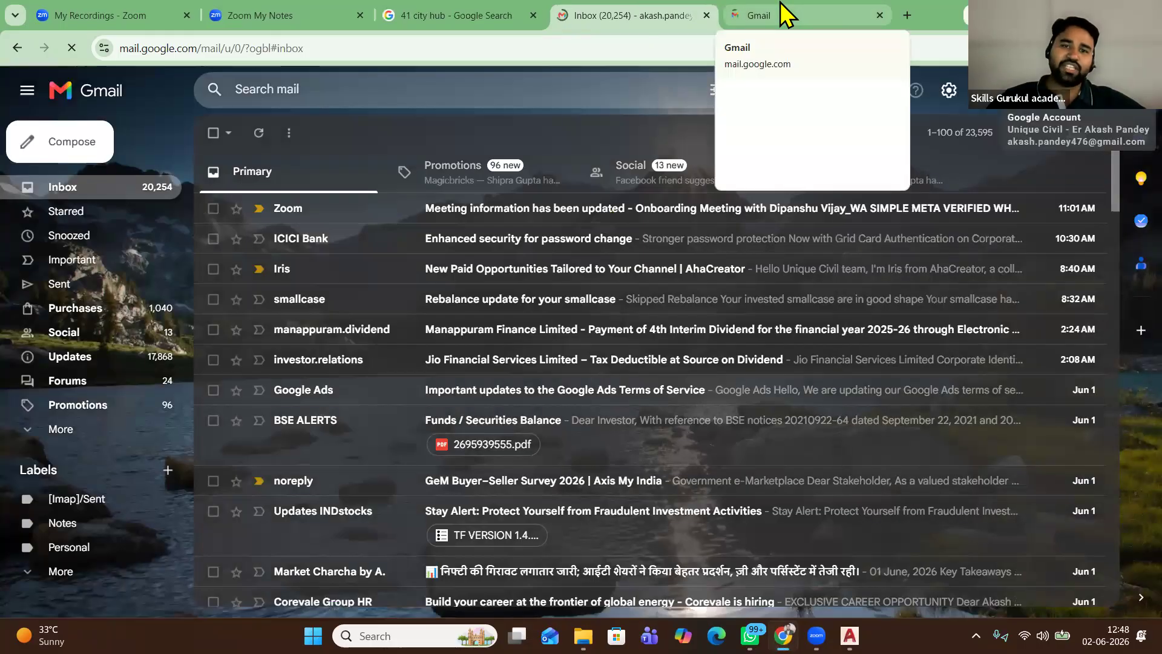
{"action": "left_click", "coordinate": [779, 14]}
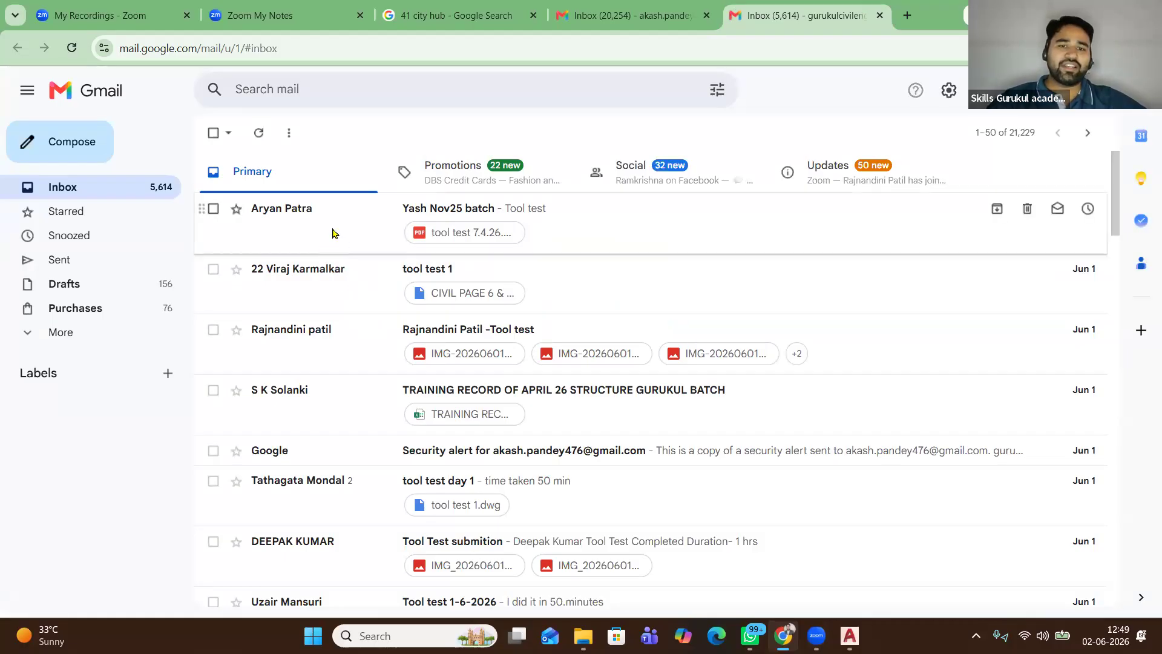
On the next inbox page, open the jan 2026 batch tool test email and preview 3D V.jpg
{"action": "scroll", "coordinate": [332, 236], "scroll_direction": "down", "scroll_amount": 3}
{"action": "scroll", "coordinate": [338, 317], "scroll_direction": "down", "scroll_amount": 15}
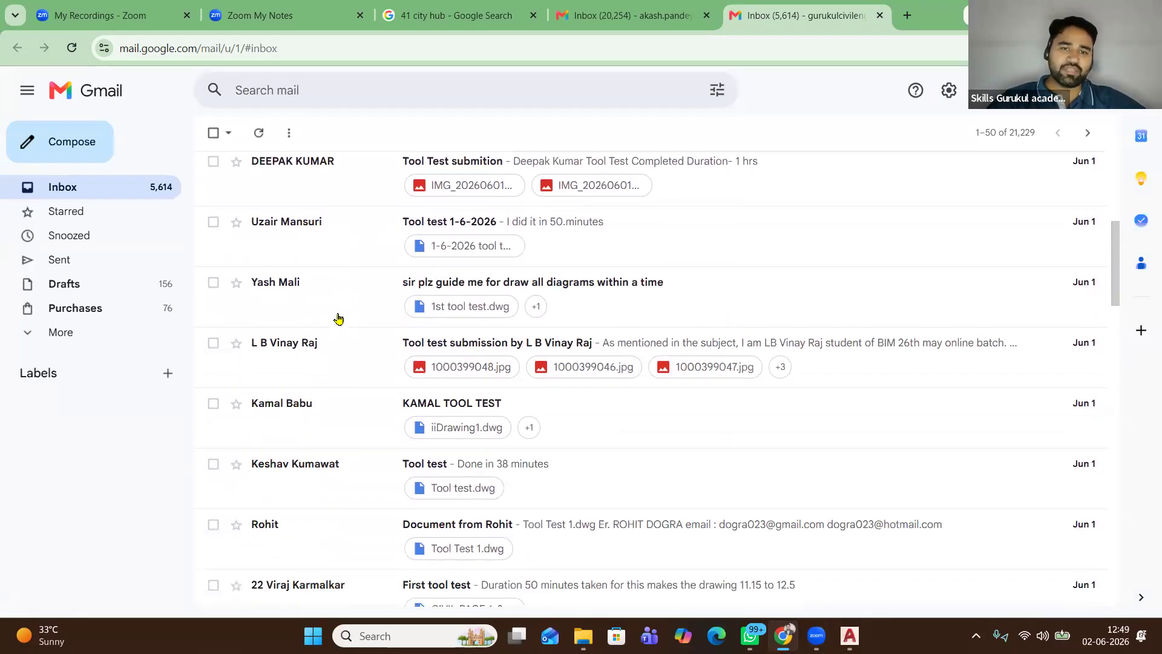
{"action": "scroll", "coordinate": [338, 317], "scroll_direction": "down", "scroll_amount": 15}
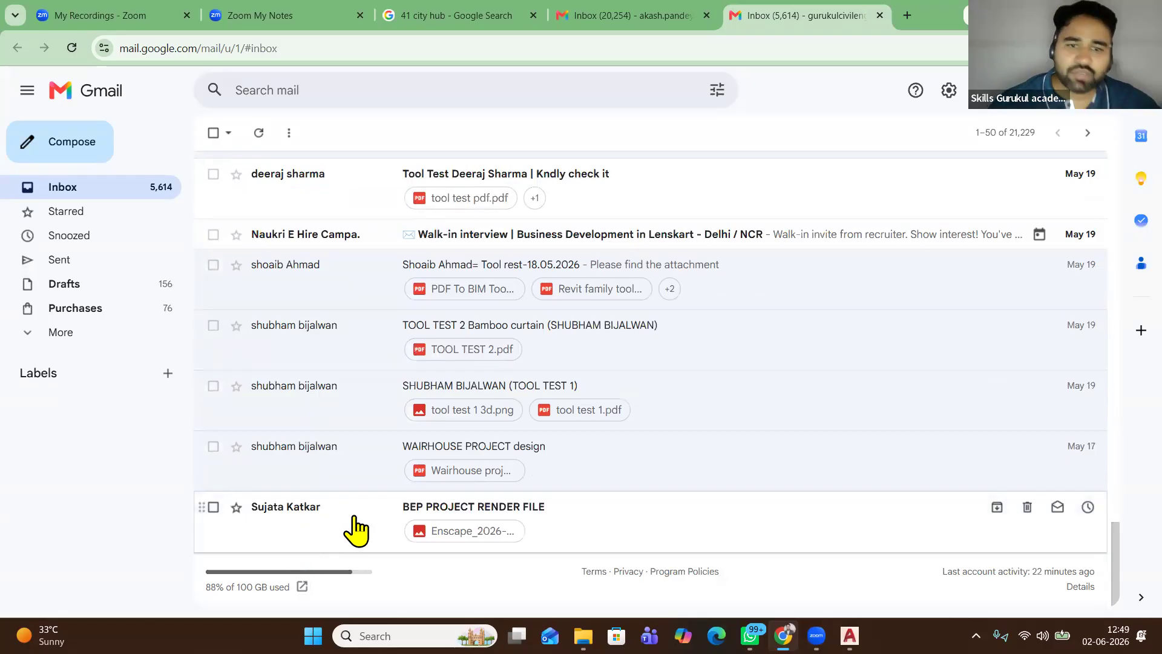
{"action": "left_click", "coordinate": [1071, 138]}
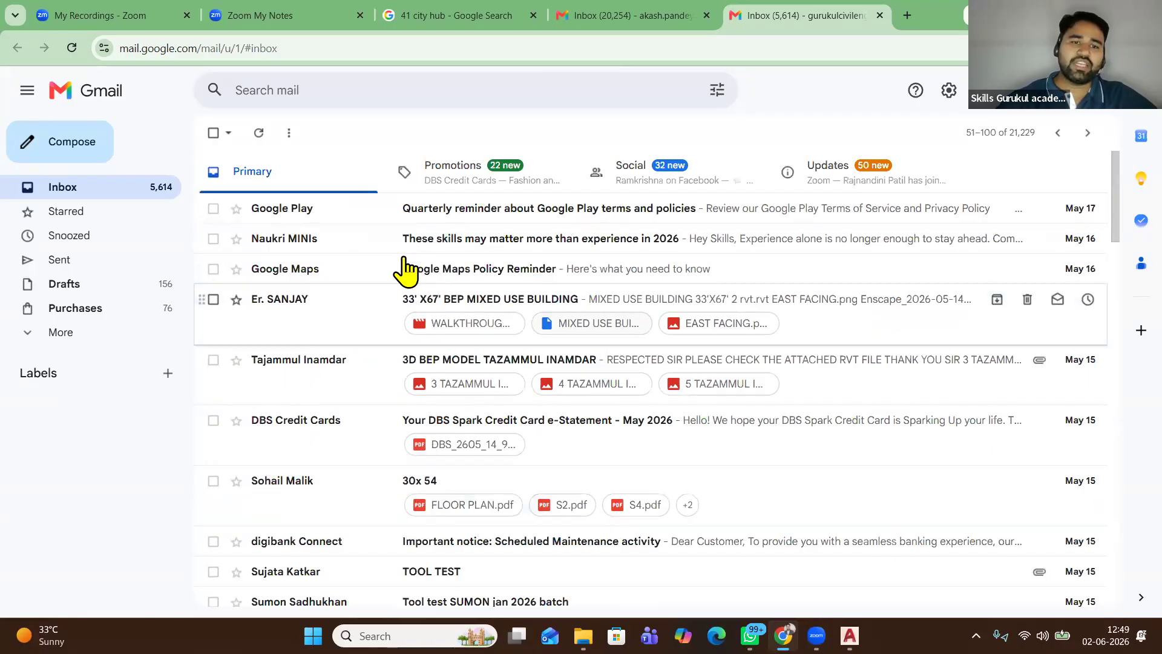
{"action": "scroll", "coordinate": [357, 357], "scroll_direction": "down", "scroll_amount": 4}
{"action": "scroll", "coordinate": [357, 366], "scroll_direction": "down", "scroll_amount": 1}
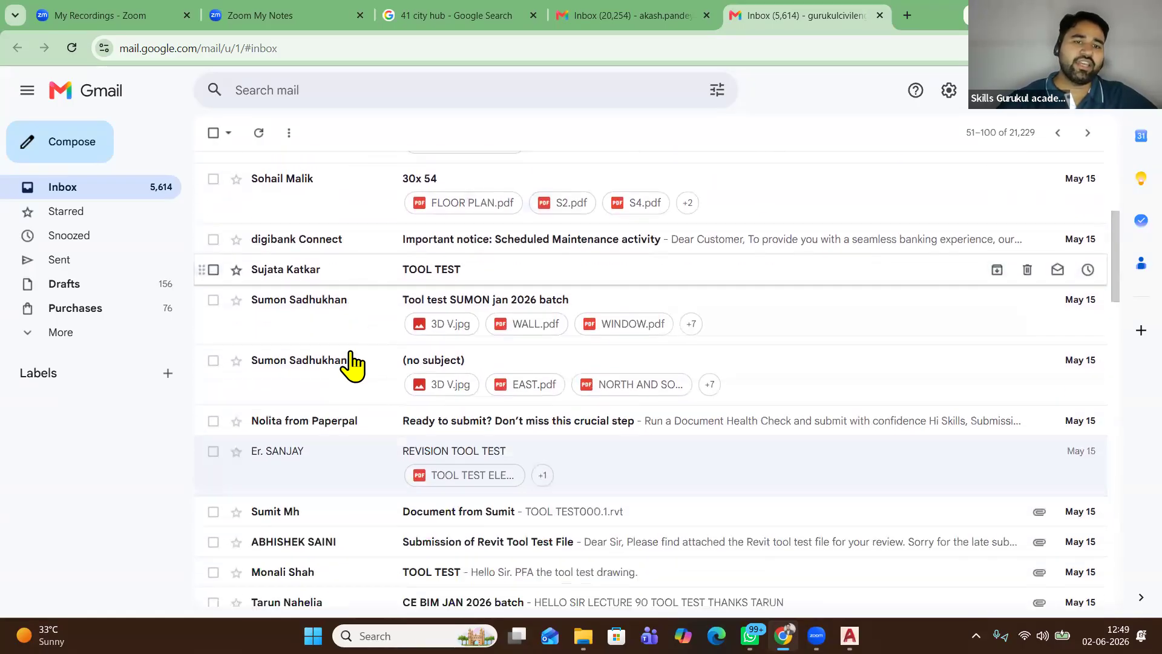
{"action": "left_click", "coordinate": [322, 327]}
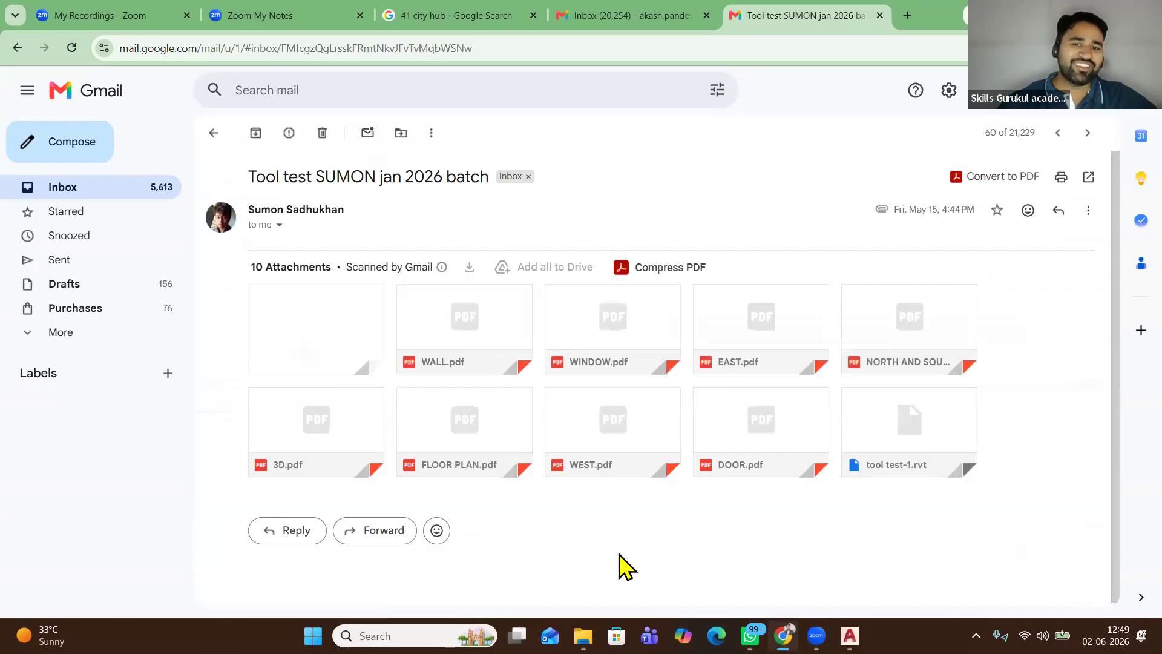
{"action": "left_click", "coordinate": [337, 312]}
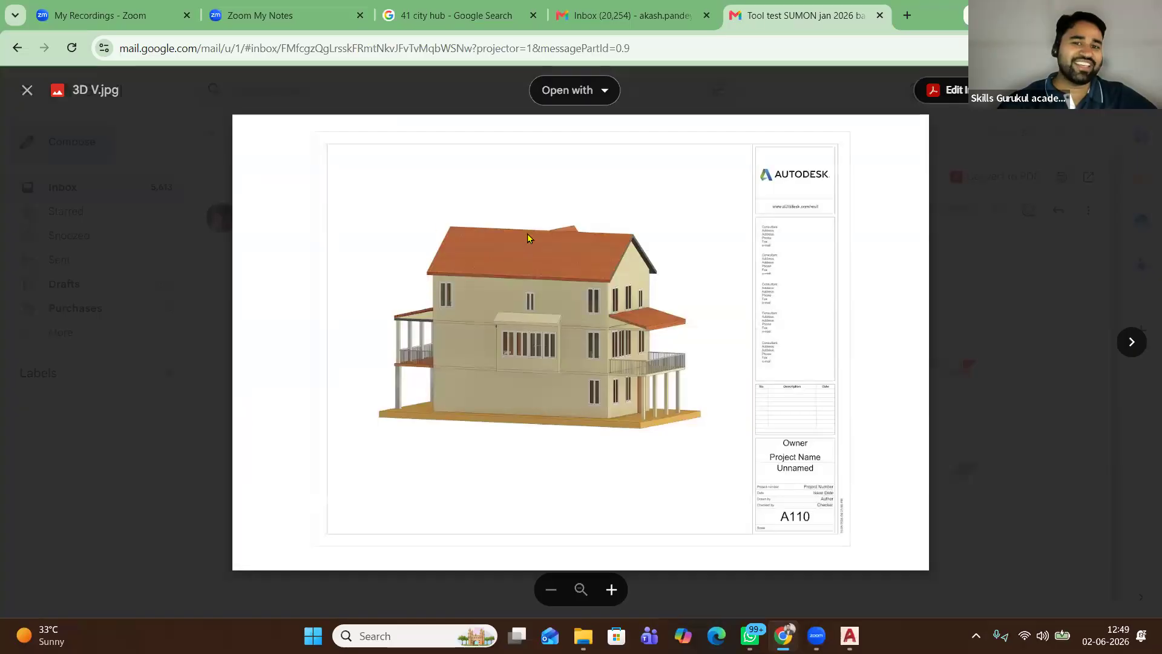
{"action": "left_click", "coordinate": [38, 100]}
{"action": "left_click", "coordinate": [217, 134]}
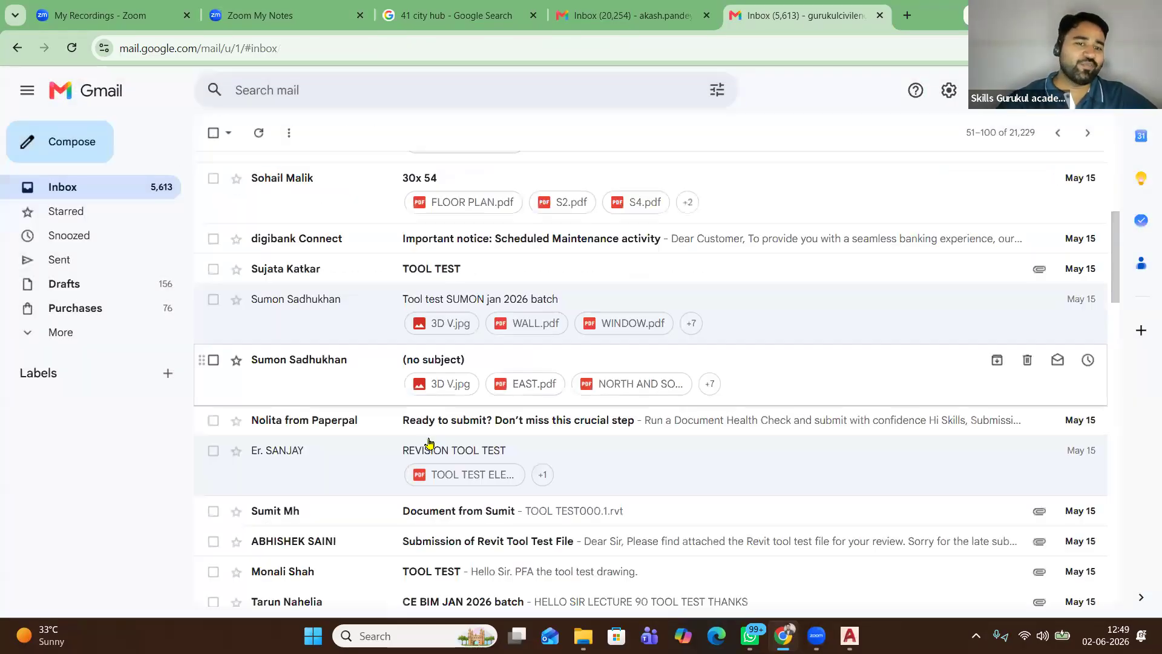
Open the tool test email with two attachments, including the 2.2 MB merged PDF
{"action": "scroll", "coordinate": [429, 443], "scroll_direction": "down", "scroll_amount": 3}
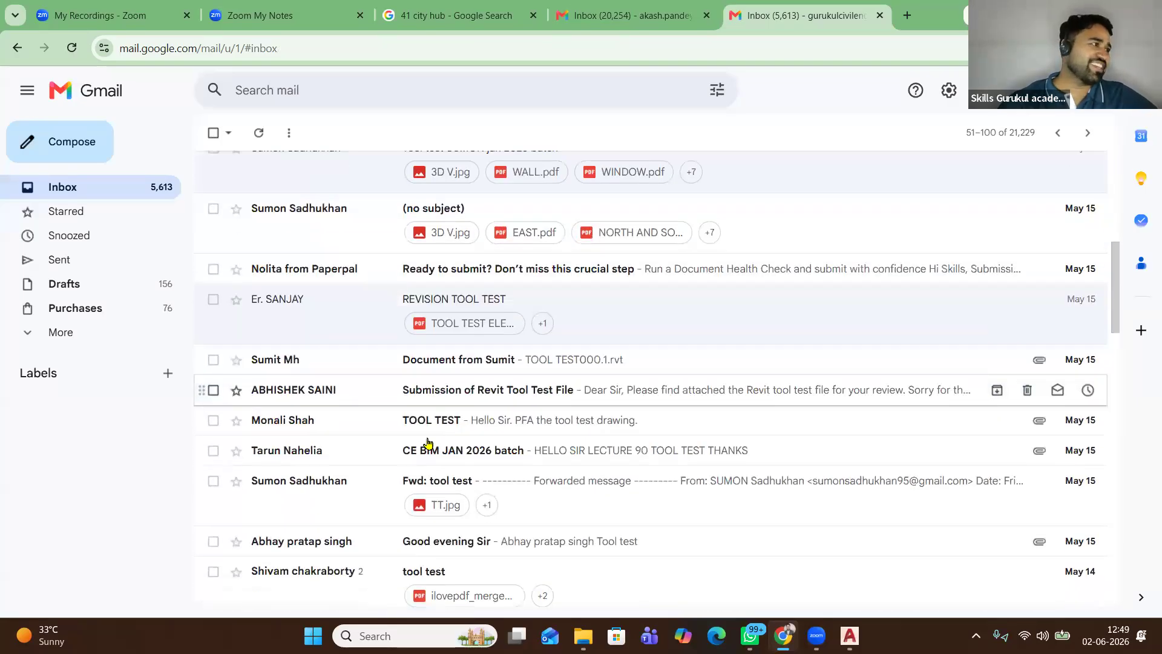
{"action": "scroll", "coordinate": [424, 440], "scroll_direction": "down", "scroll_amount": 2}
{"action": "scroll", "coordinate": [374, 440], "scroll_direction": "down", "scroll_amount": 2}
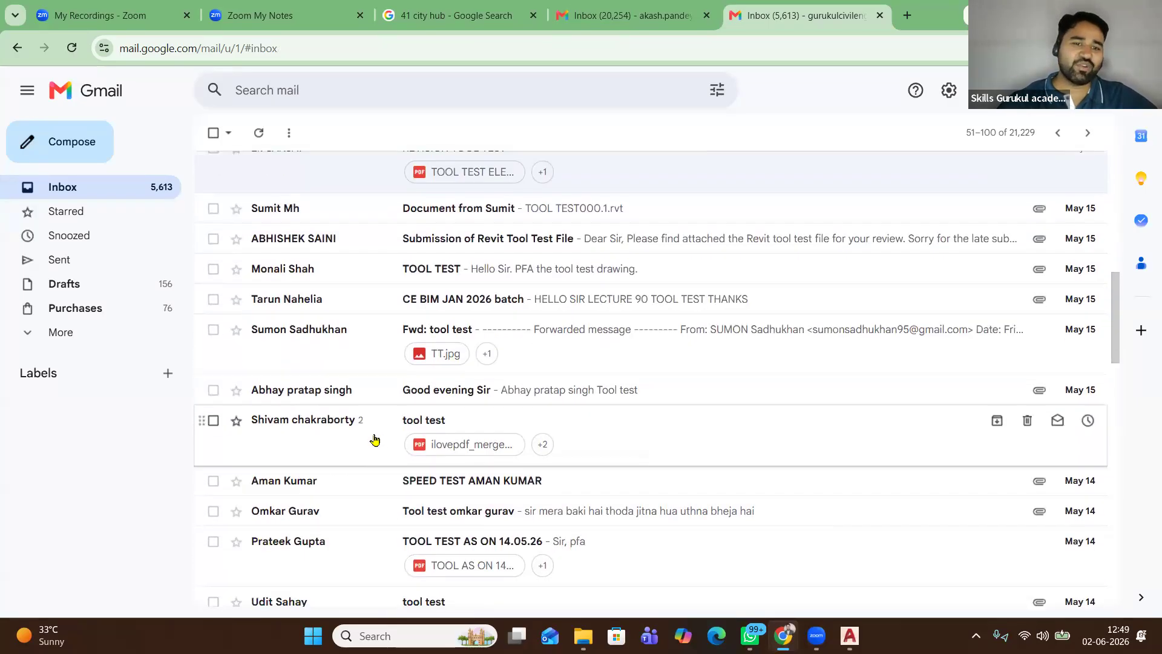
{"action": "scroll", "coordinate": [368, 428], "scroll_direction": "down", "scroll_amount": 1}
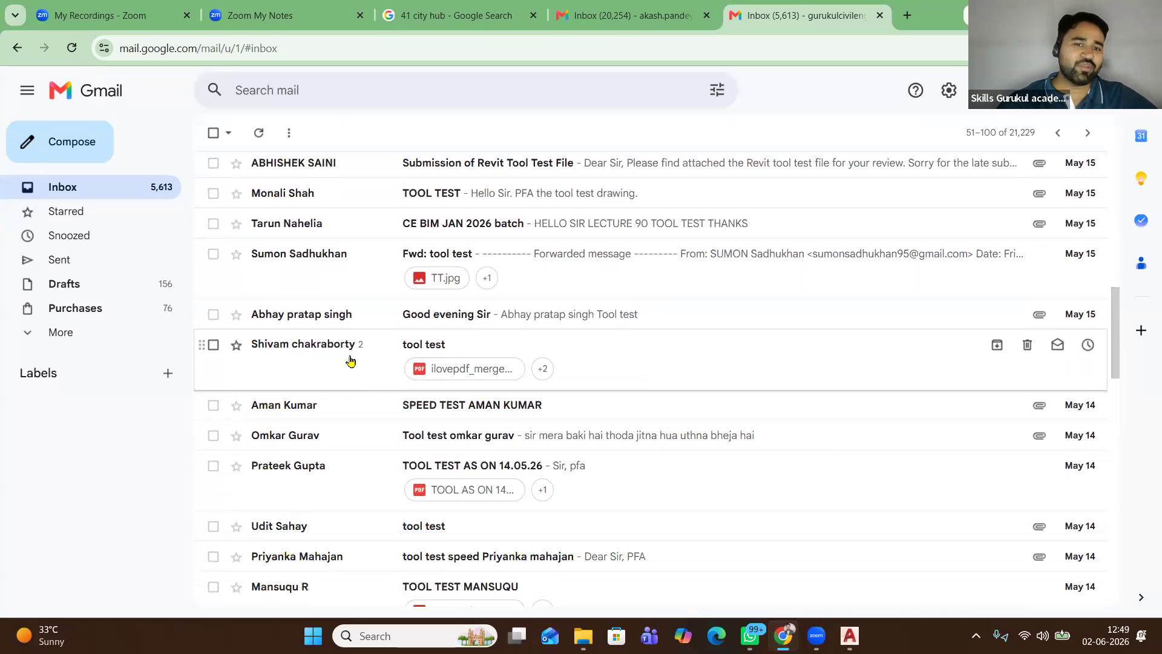
{"action": "left_click", "coordinate": [351, 360]}
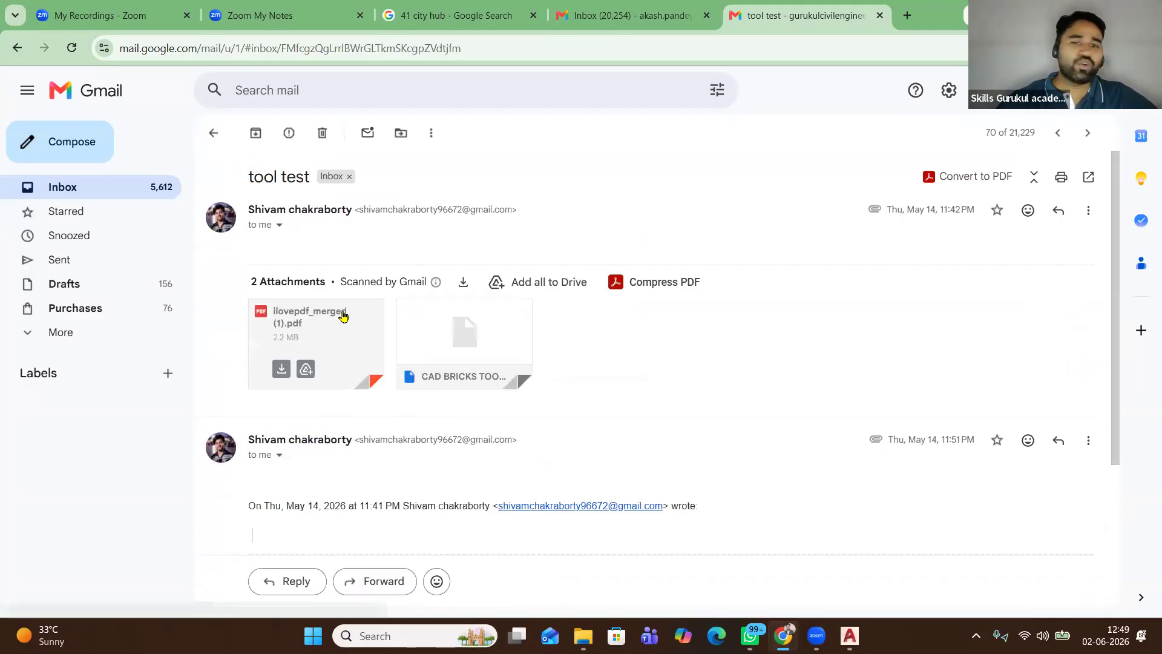
{"action": "scroll", "coordinate": [392, 492], "scroll_direction": "down", "scroll_amount": 2}
{"action": "scroll", "coordinate": [389, 488], "scroll_direction": "up", "scroll_amount": 2}
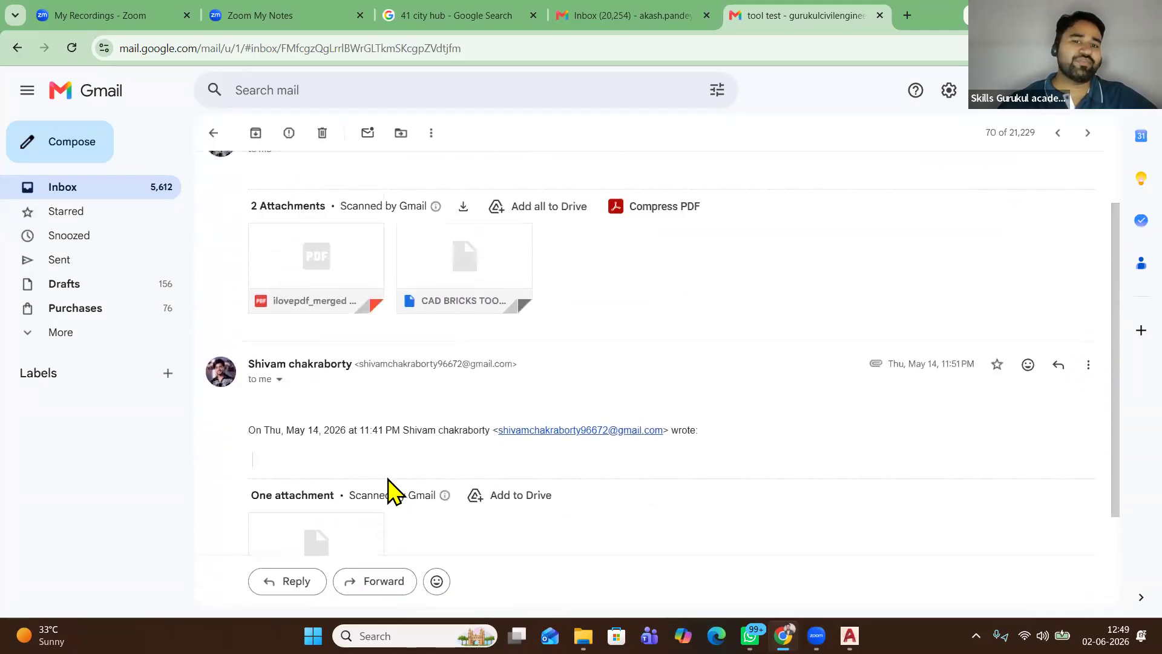
{"action": "scroll", "coordinate": [334, 399], "scroll_direction": "up", "scroll_amount": 1}
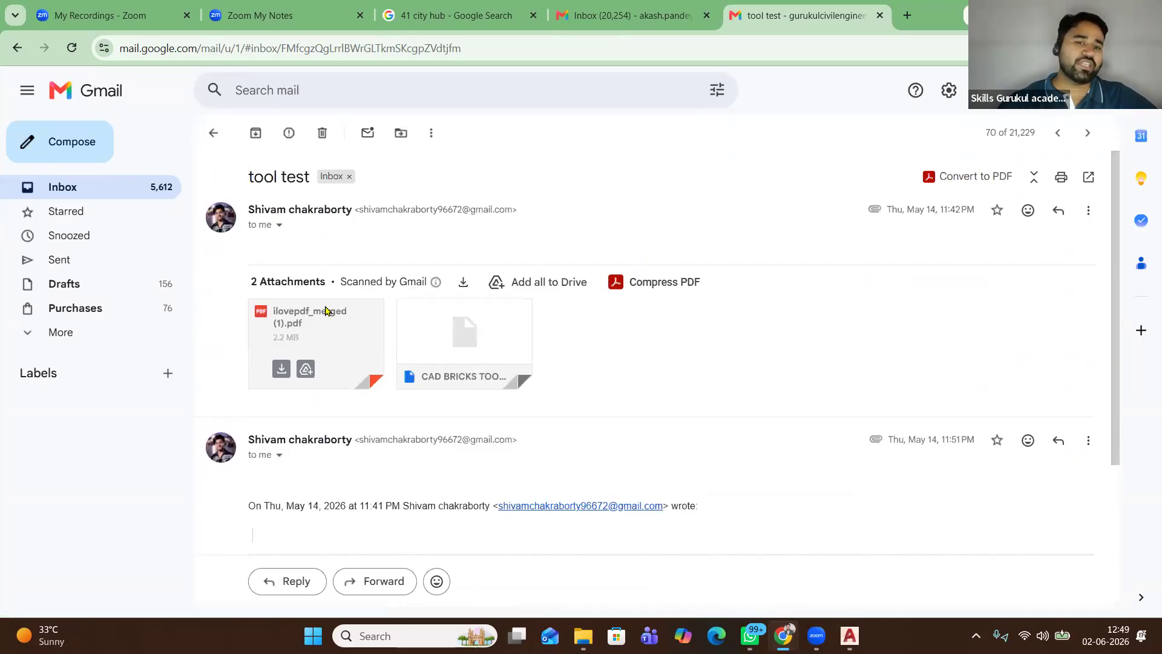
Open the merged PDF attachment and scroll through its floor plan sheets
{"action": "left_click", "coordinate": [325, 311]}
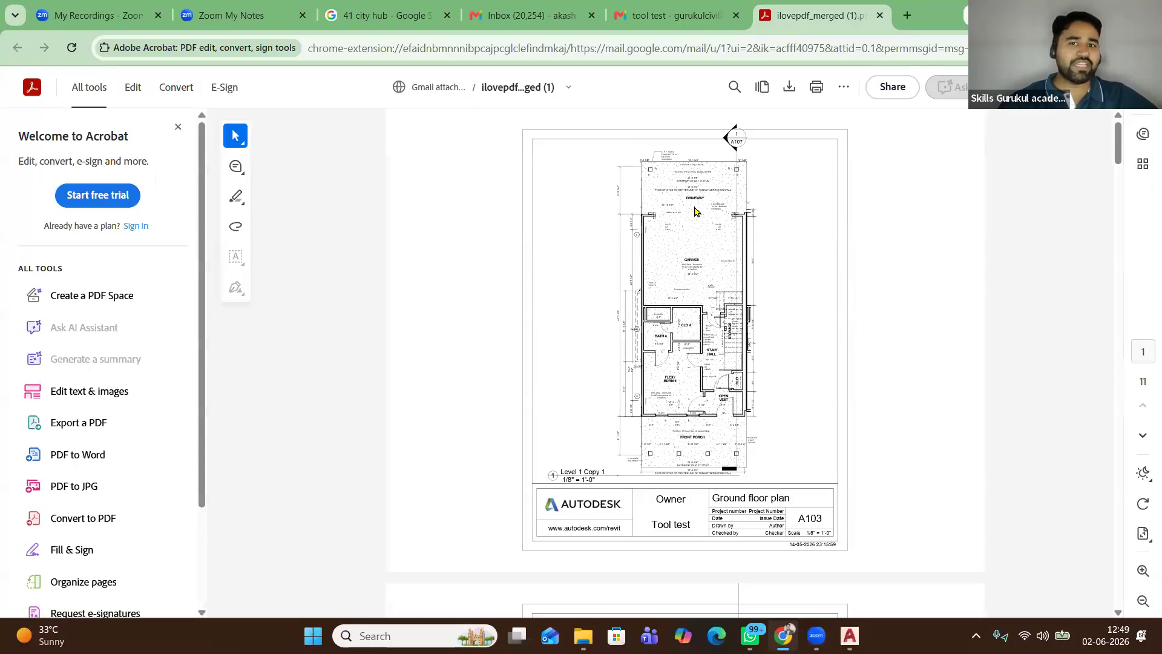
{"action": "scroll", "coordinate": [695, 210], "scroll_direction": "down", "scroll_amount": 10}
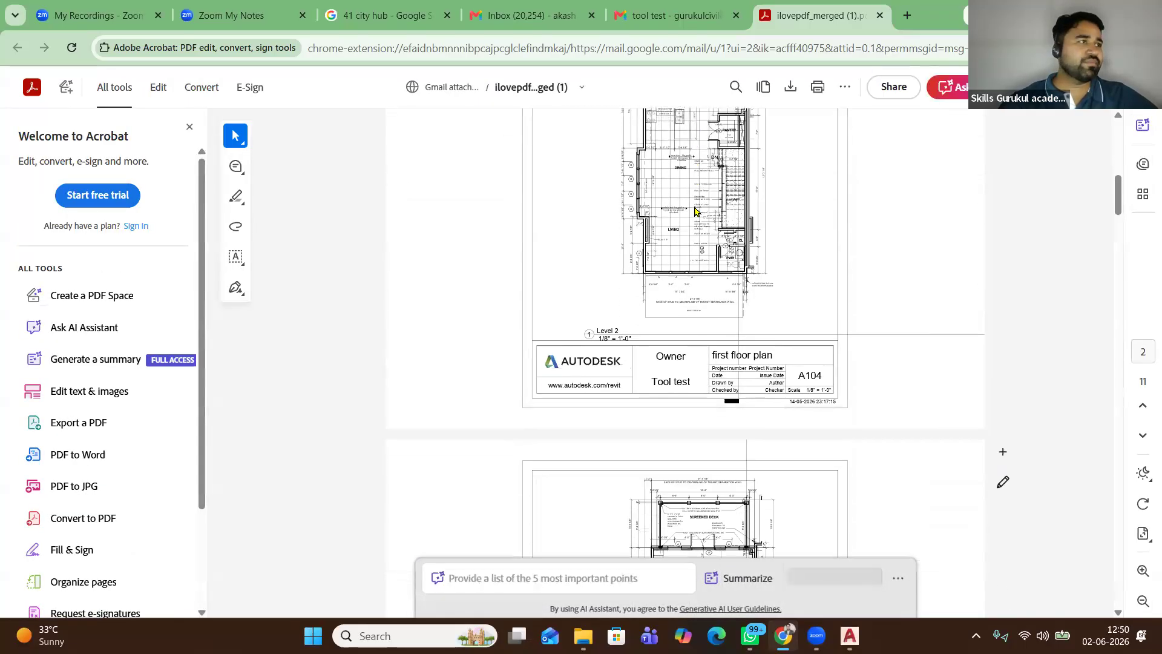
{"action": "scroll", "coordinate": [695, 210], "scroll_direction": "down", "scroll_amount": 10}
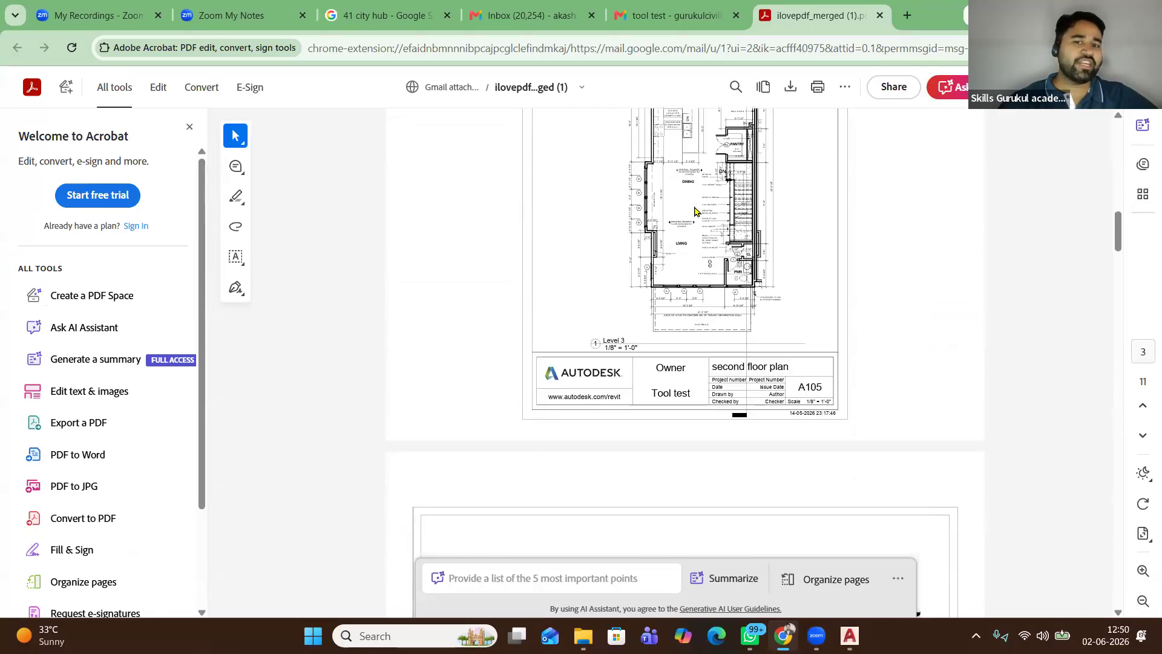
{"action": "scroll", "coordinate": [695, 211], "scroll_direction": "down", "scroll_amount": 10}
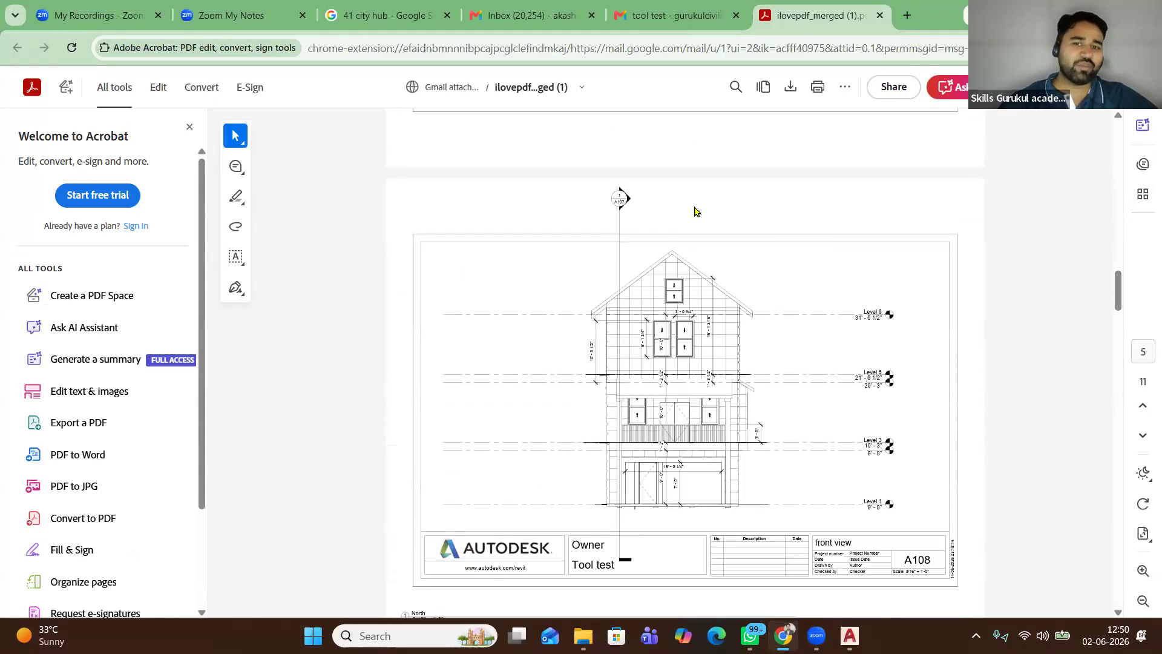
{"action": "scroll", "coordinate": [694, 210], "scroll_direction": "down", "scroll_amount": 10}
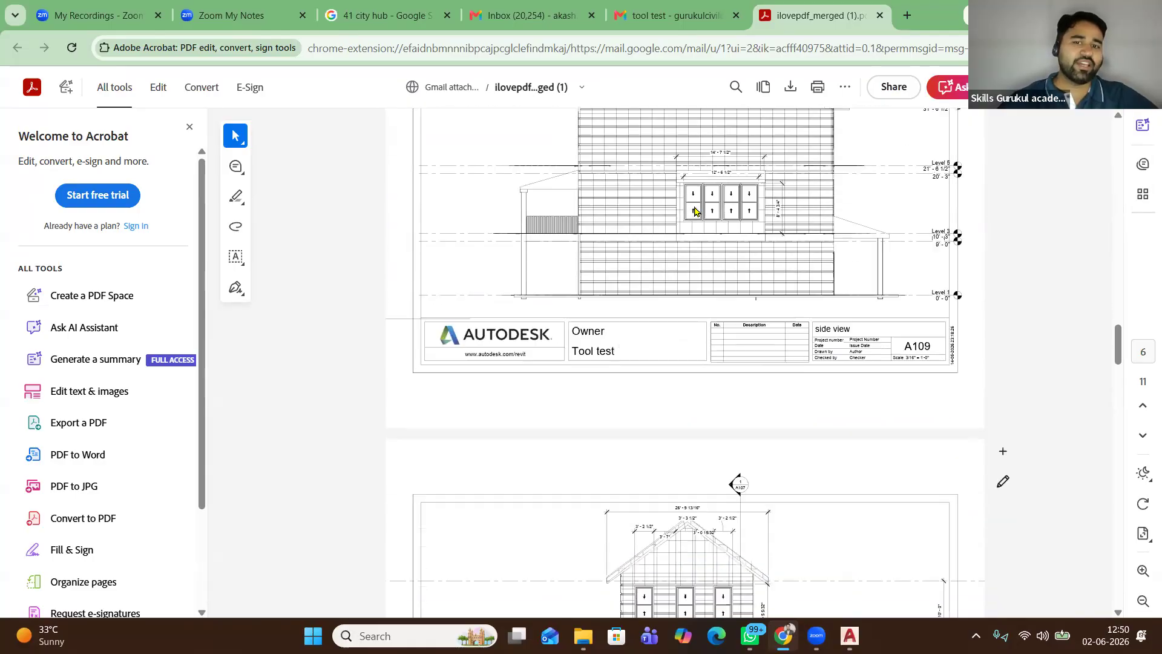
{"action": "scroll", "coordinate": [695, 211], "scroll_direction": "down", "scroll_amount": 10}
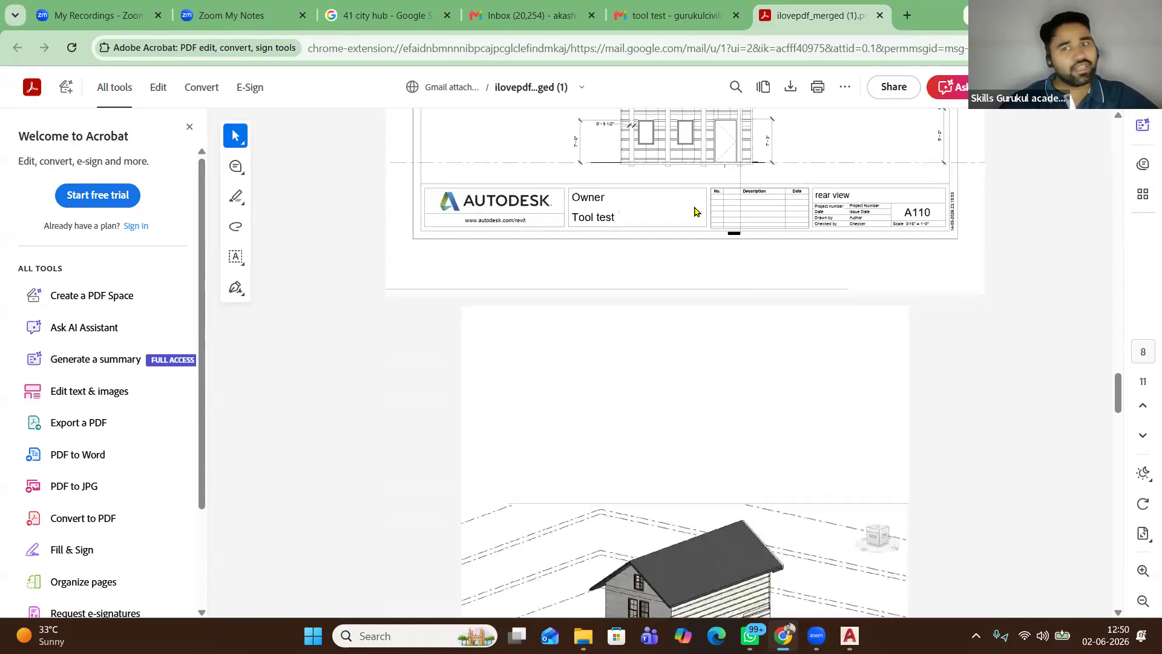
{"action": "scroll", "coordinate": [695, 210], "scroll_direction": "down", "scroll_amount": 4}
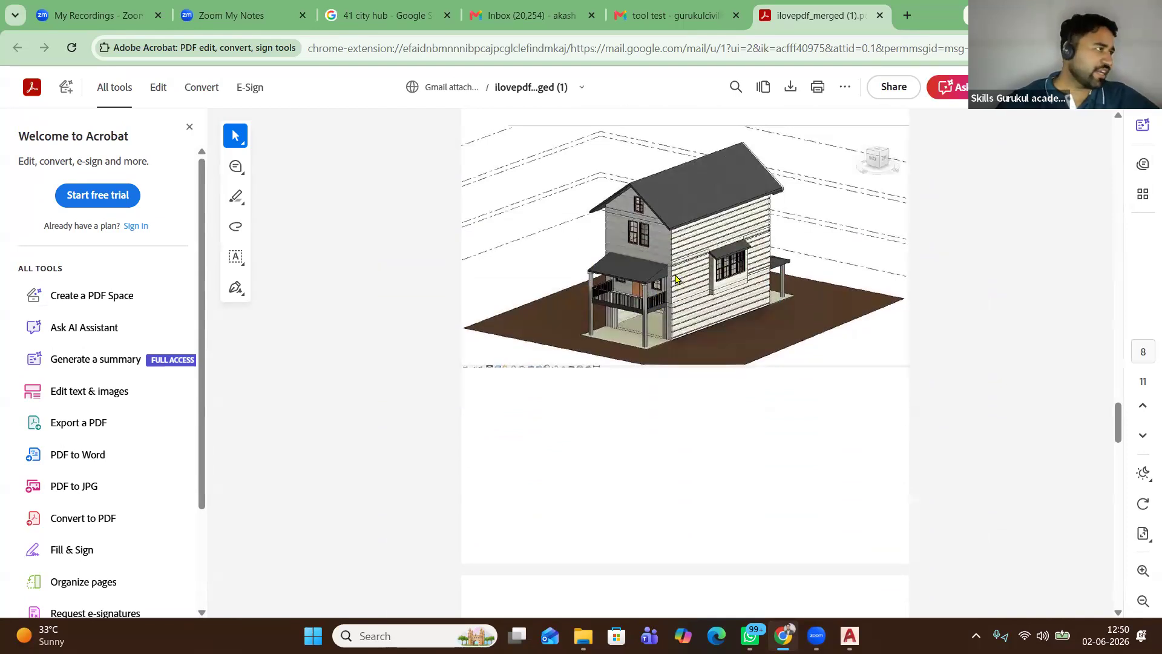
{"action": "scroll", "coordinate": [675, 278], "scroll_direction": "down", "scroll_amount": 1}
{"action": "scroll", "coordinate": [646, 196], "scroll_direction": "up", "scroll_amount": 2}
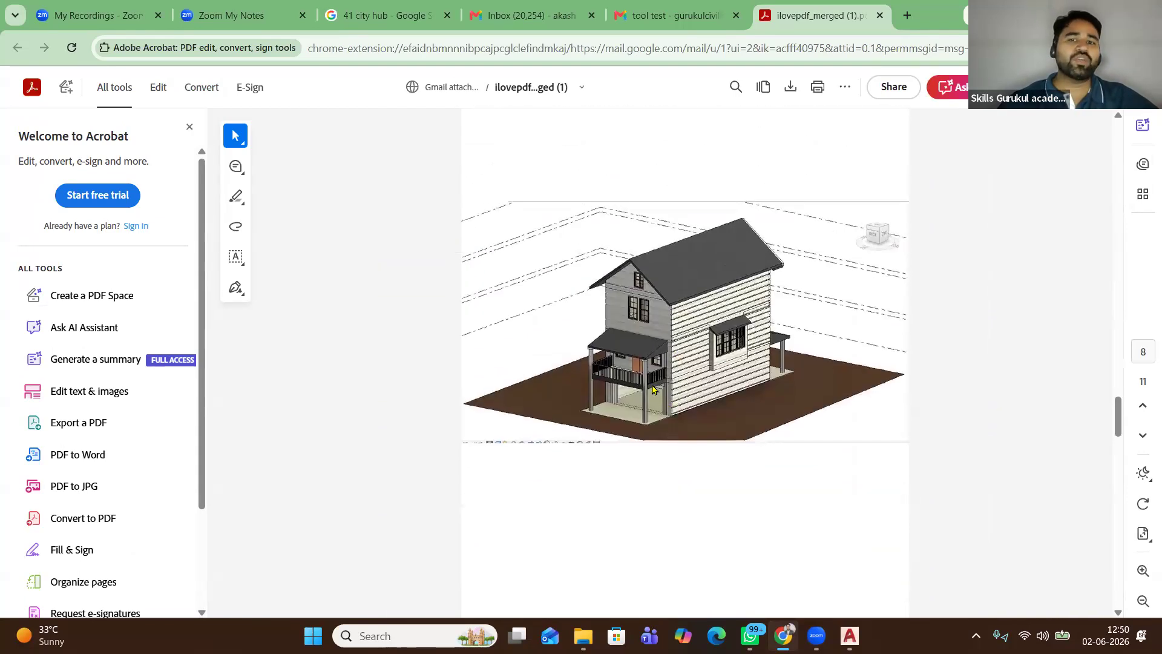
{"action": "scroll", "coordinate": [652, 385], "scroll_direction": "down", "scroll_amount": 15}
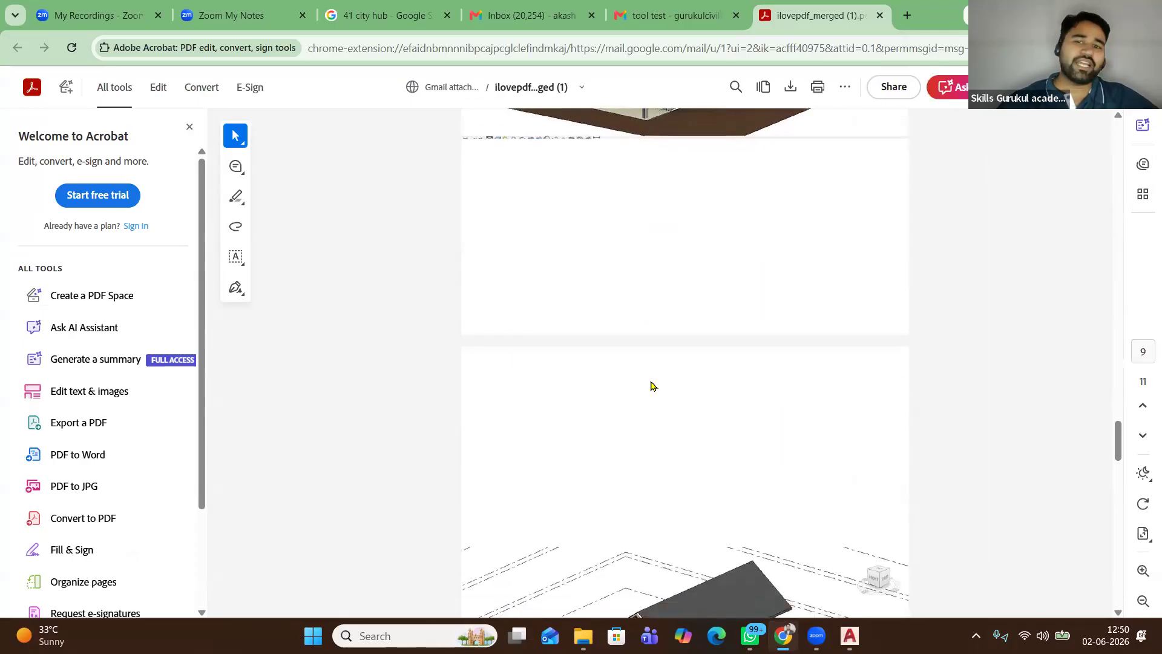
{"action": "scroll", "coordinate": [635, 383], "scroll_direction": "down", "scroll_amount": 6}
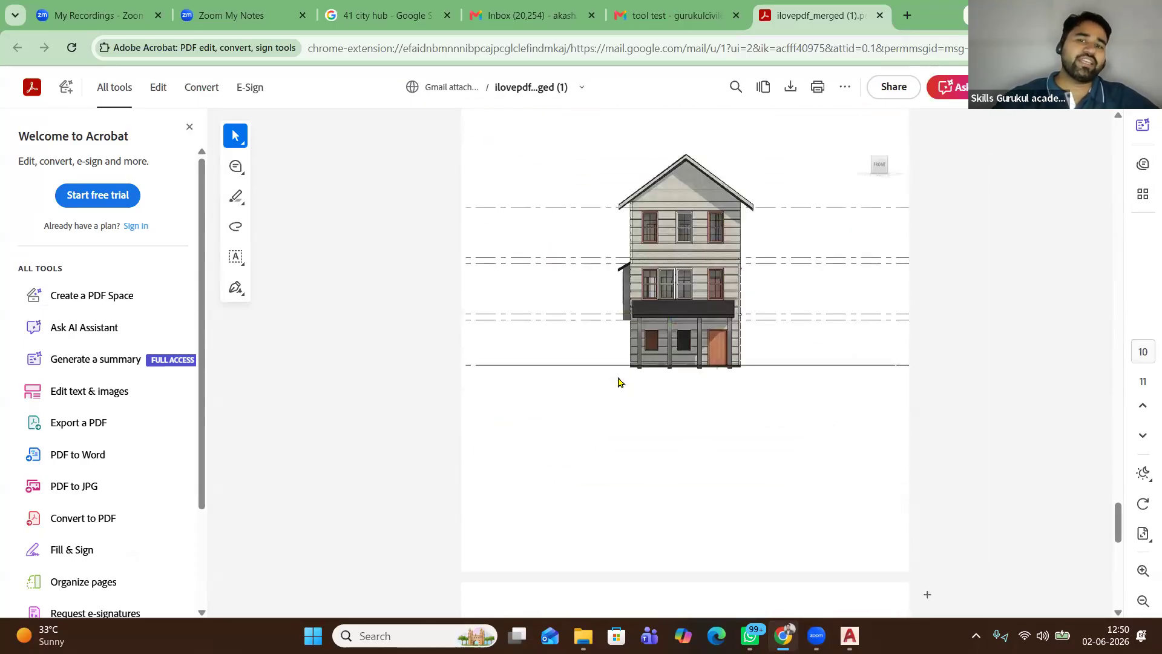
{"action": "scroll", "coordinate": [617, 380], "scroll_direction": "down", "scroll_amount": 7}
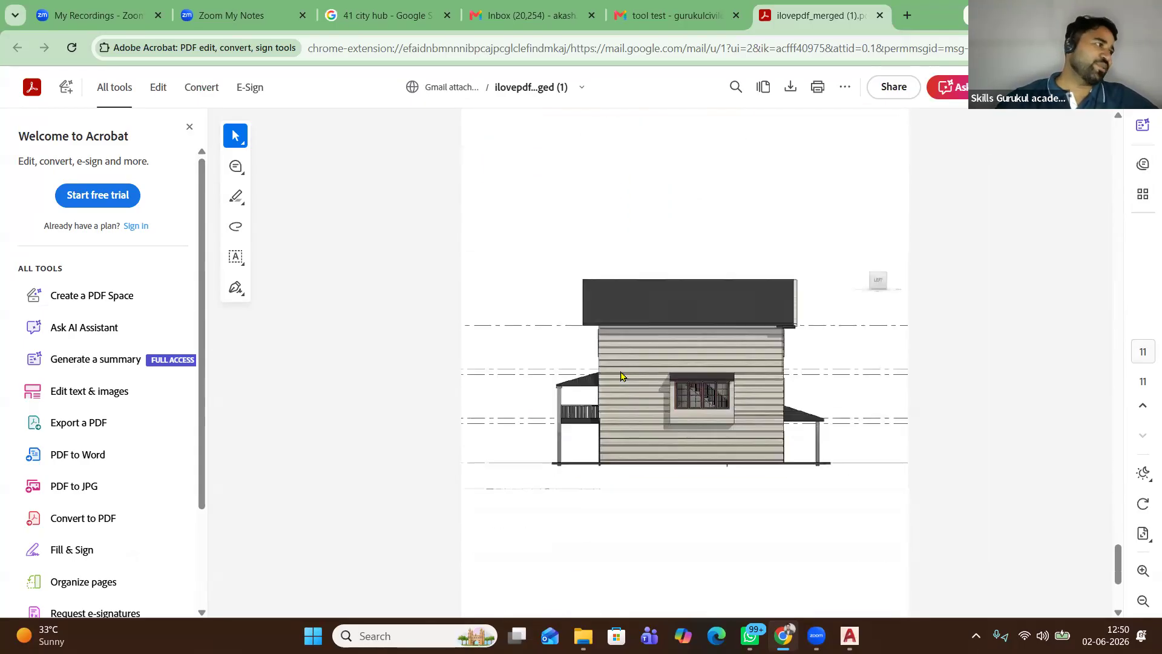
{"action": "scroll", "coordinate": [620, 377], "scroll_direction": "down", "scroll_amount": 4}
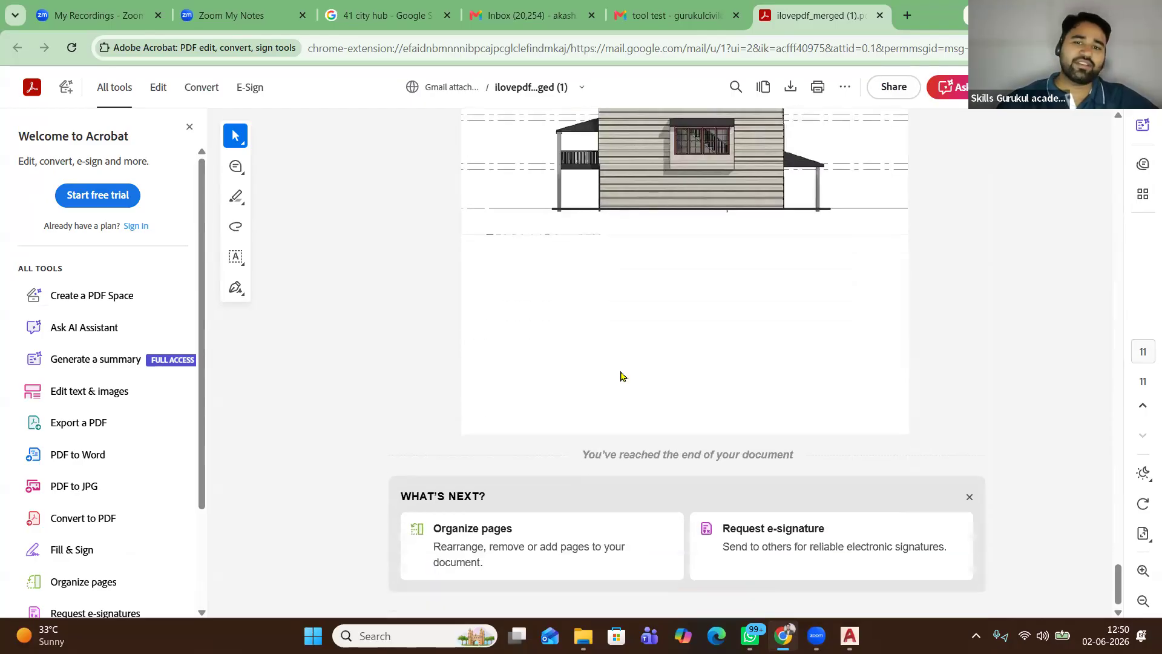
{"action": "scroll", "coordinate": [620, 377], "scroll_direction": "up", "scroll_amount": 5}
{"action": "scroll", "coordinate": [620, 377], "scroll_direction": "up", "scroll_amount": 15}
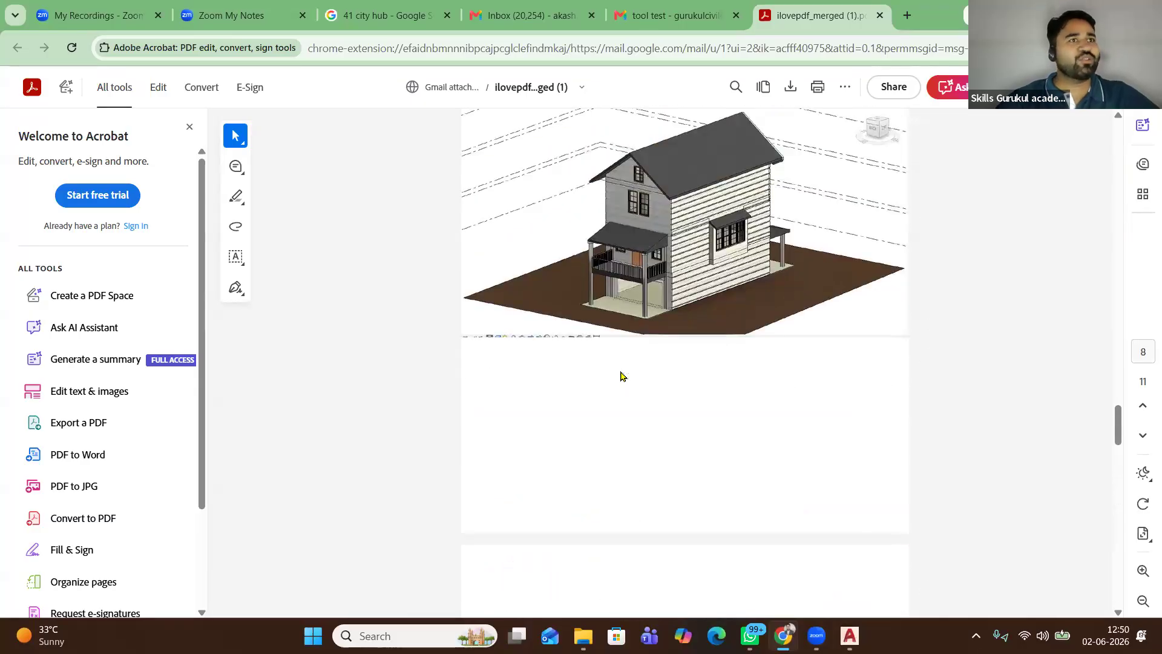
{"action": "scroll", "coordinate": [620, 377], "scroll_direction": "up", "scroll_amount": 10}
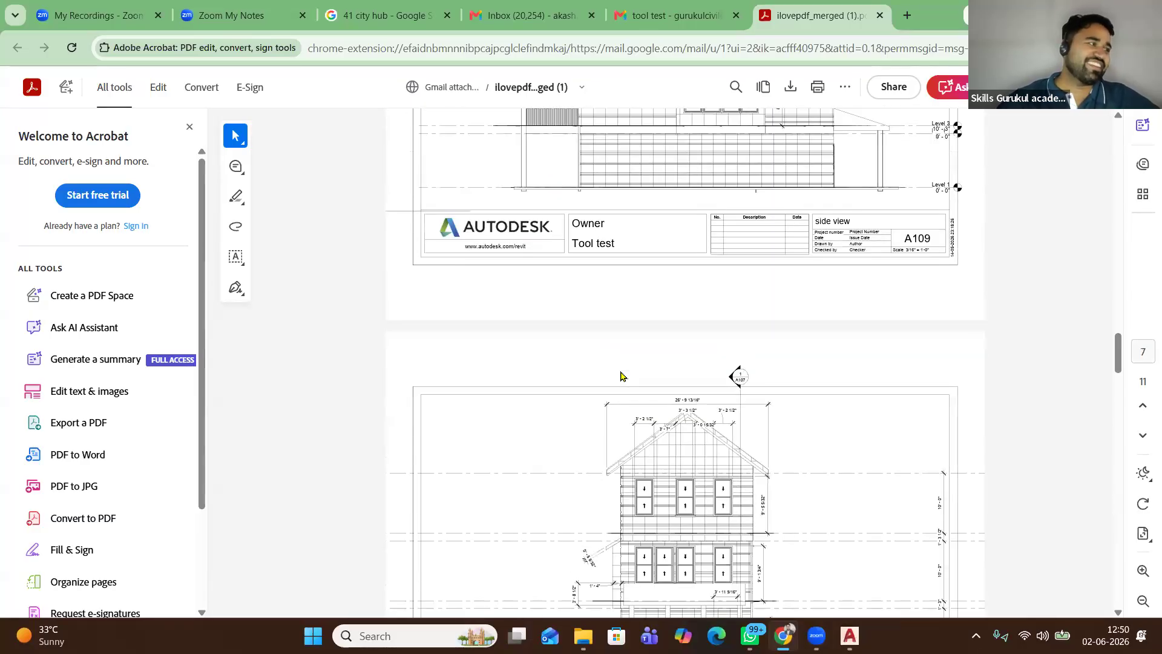
{"action": "scroll", "coordinate": [620, 377], "scroll_direction": "up", "scroll_amount": 20}
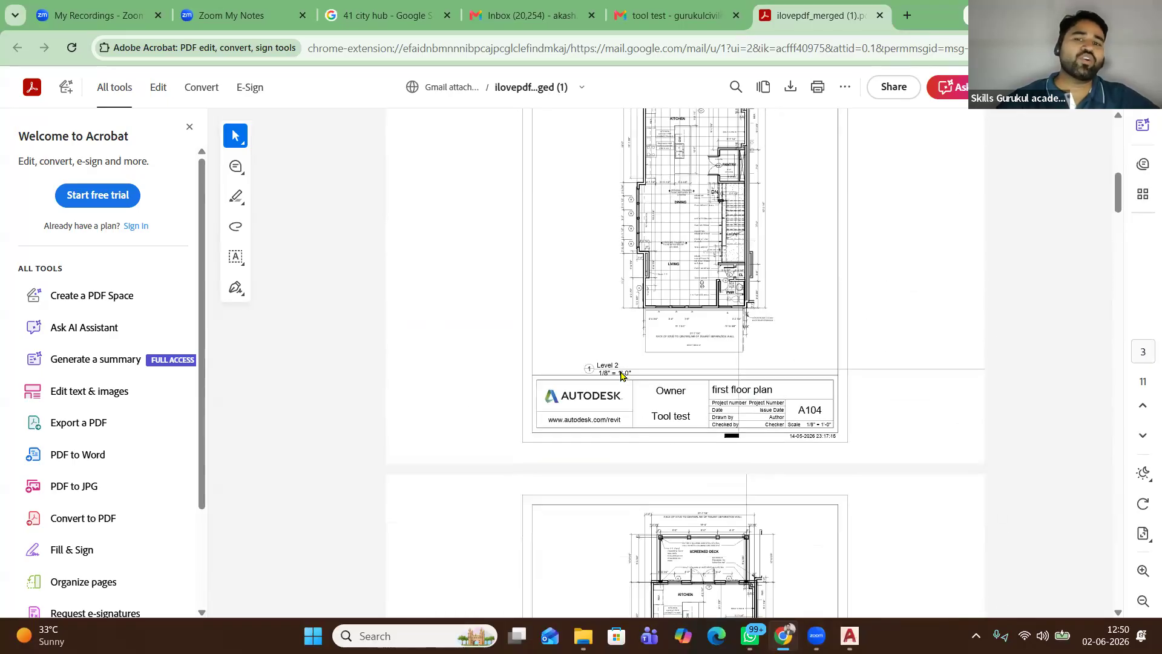
{"action": "scroll", "coordinate": [621, 376], "scroll_direction": "up", "scroll_amount": 3}
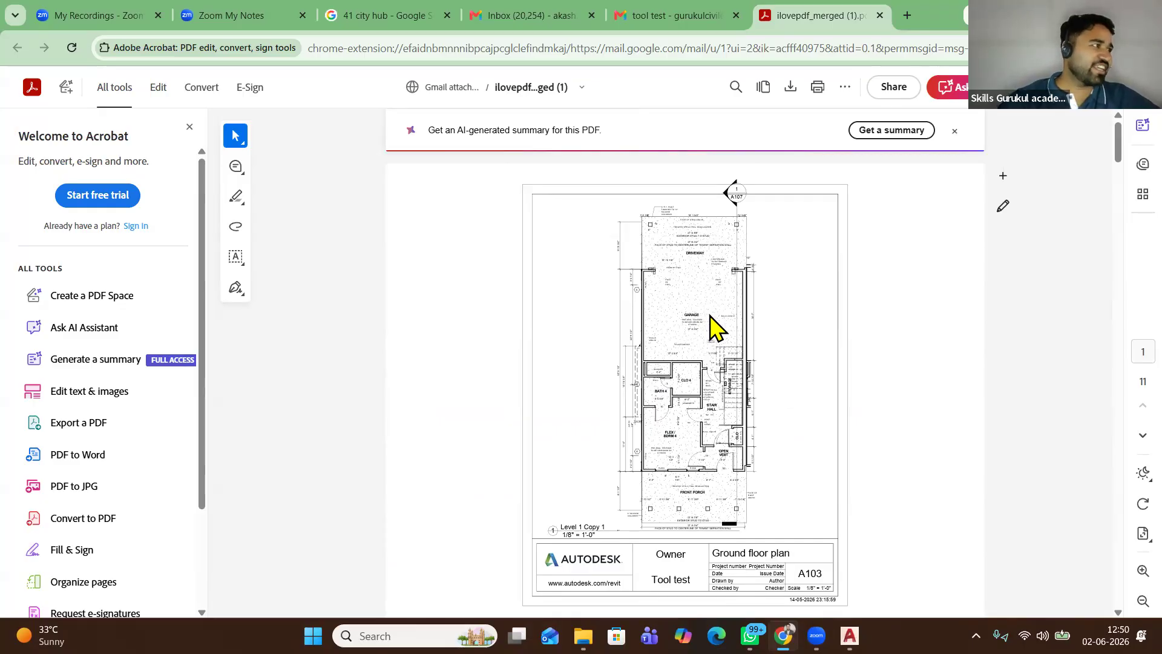
Scroll on to the 3D house view, then minimize the browser to show WhatsApp
{"action": "scroll", "coordinate": [716, 327], "scroll_direction": "down", "scroll_amount": 6}
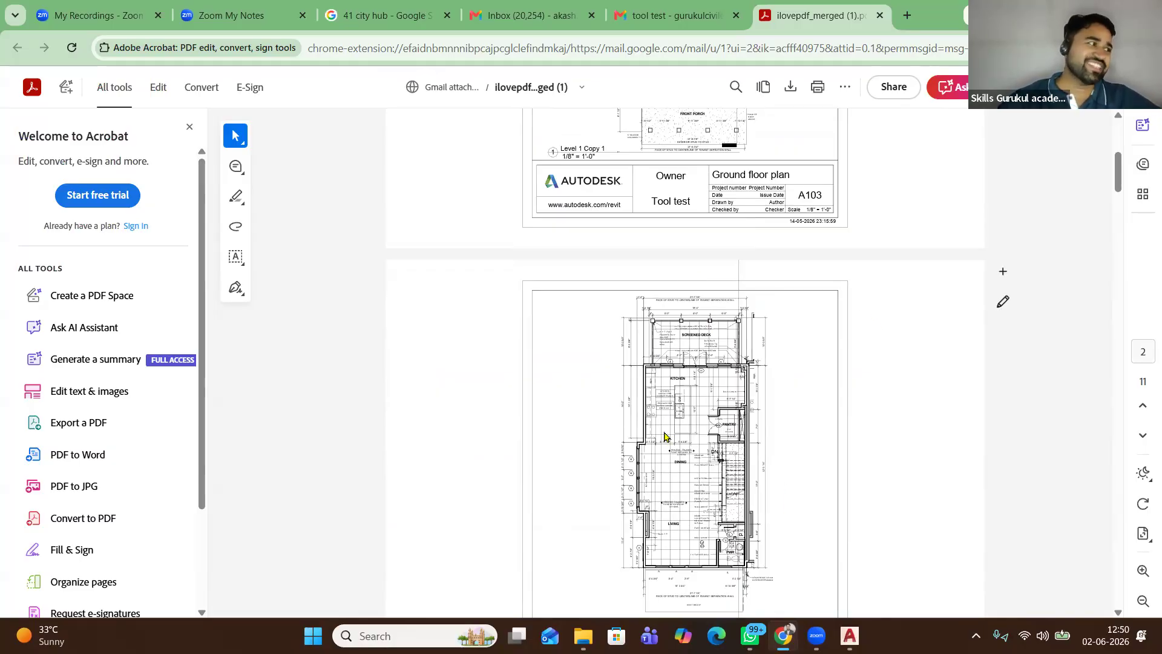
{"action": "scroll", "coordinate": [665, 435], "scroll_direction": "down", "scroll_amount": 10}
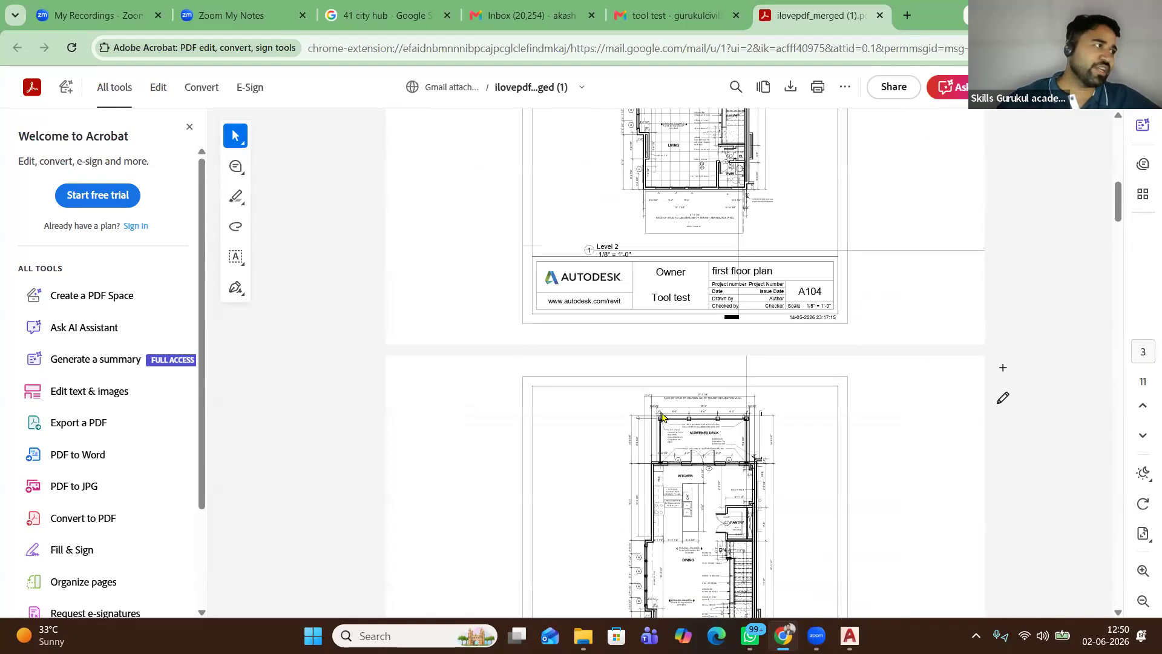
{"action": "scroll", "coordinate": [662, 415], "scroll_direction": "down", "scroll_amount": 20}
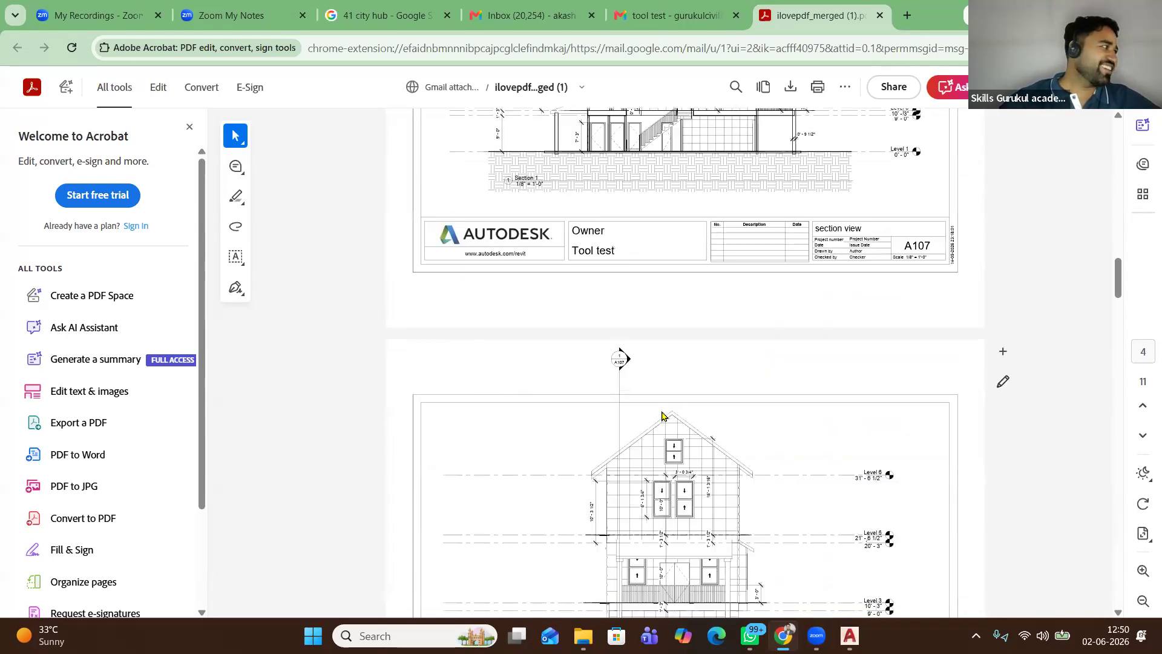
{"action": "scroll", "coordinate": [620, 430], "scroll_direction": "down", "scroll_amount": 15}
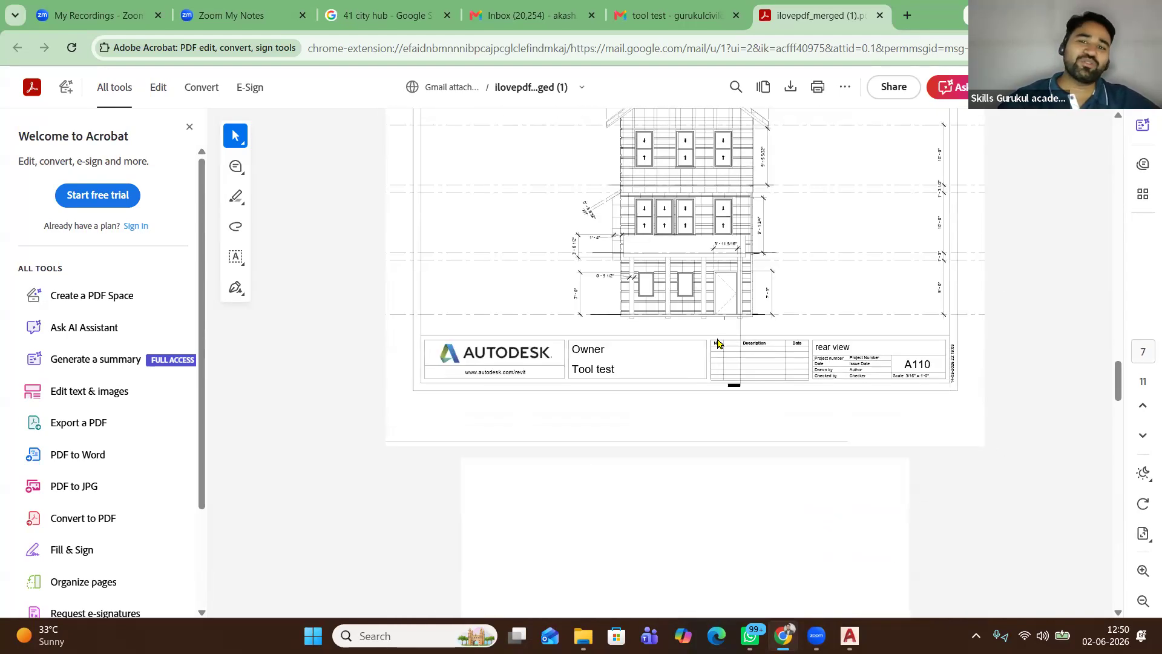
{"action": "scroll", "coordinate": [718, 343], "scroll_direction": "down", "scroll_amount": 5}
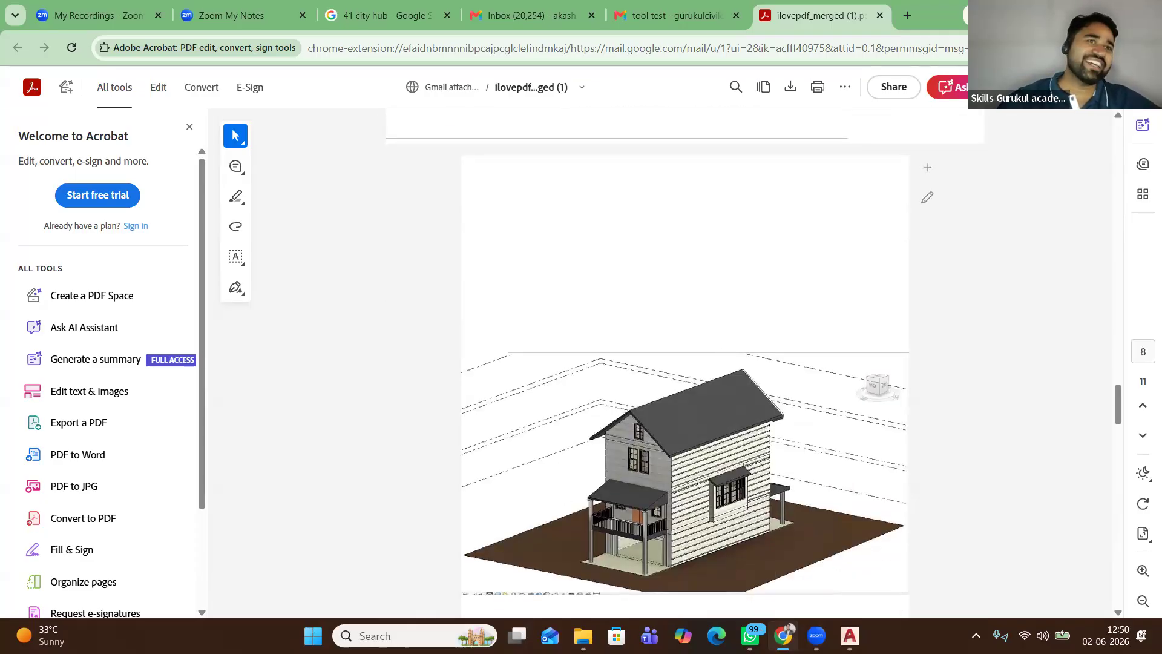
{"action": "left_click", "coordinate": [1075, 12]}
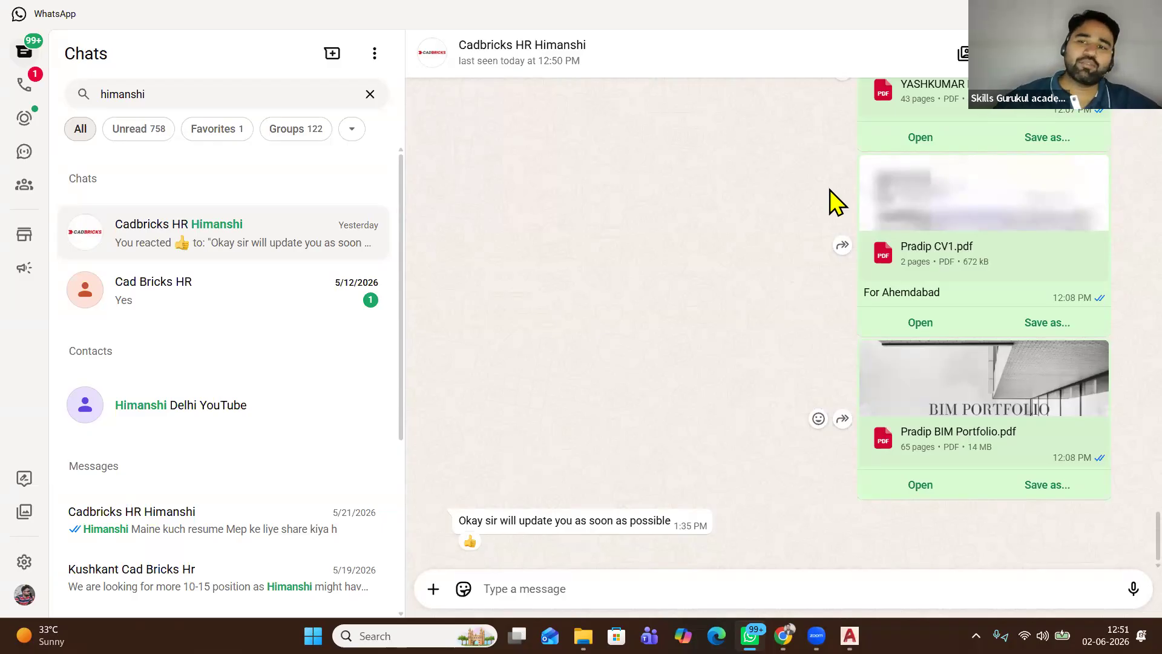
Clear the contact search, open the Jan 26 BIM batch group and show its 52-member info
{"action": "left_click", "coordinate": [370, 94]}
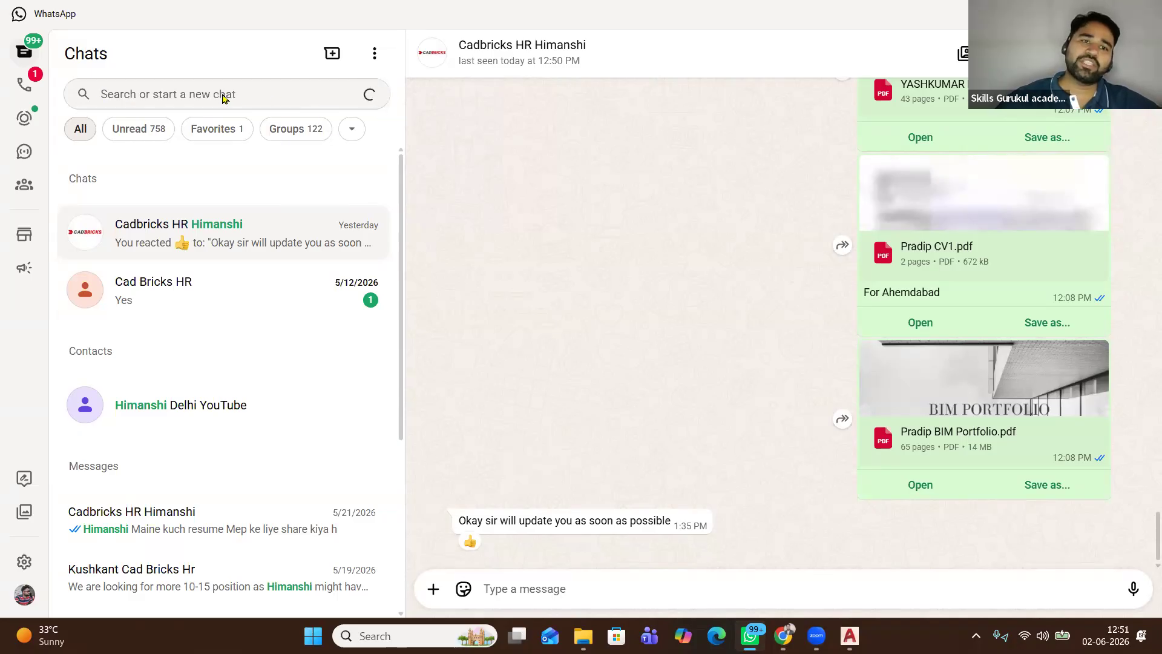
{"action": "left_click", "coordinate": [267, 94]}
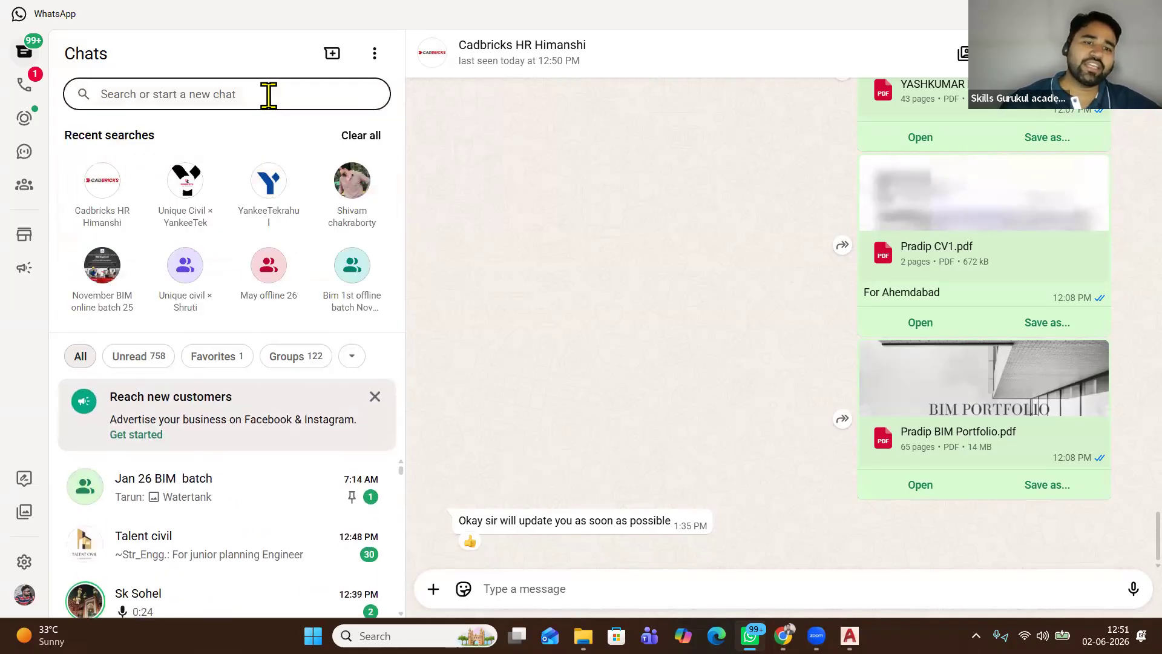
{"action": "left_click", "coordinate": [292, 485]}
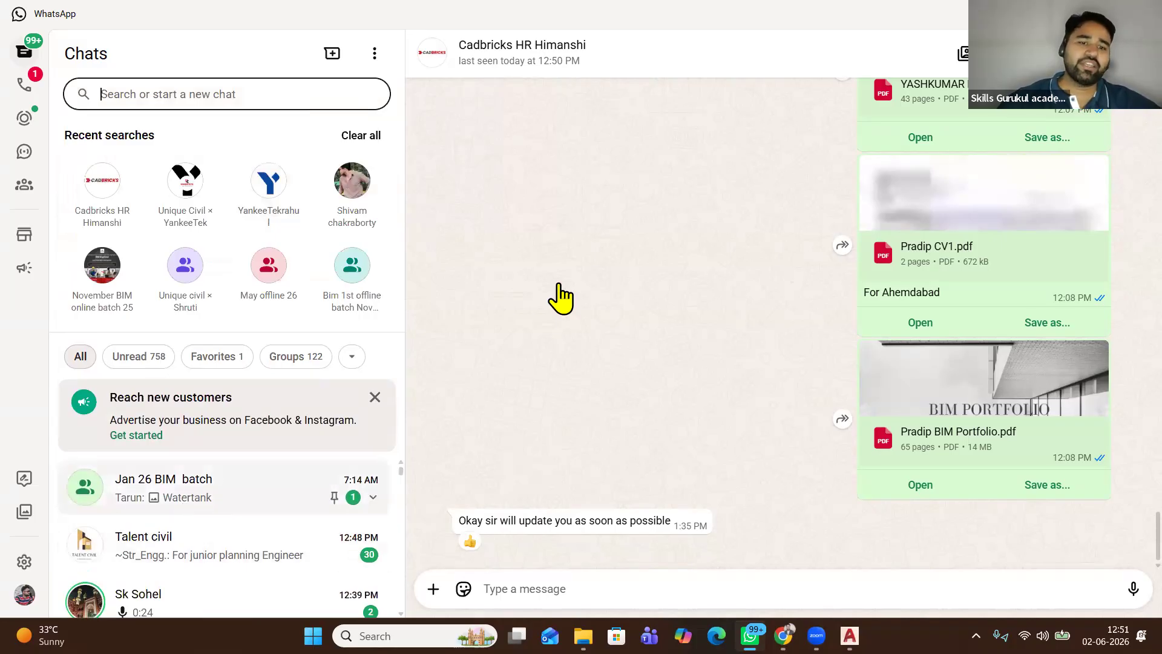
{"action": "left_click", "coordinate": [567, 64]}
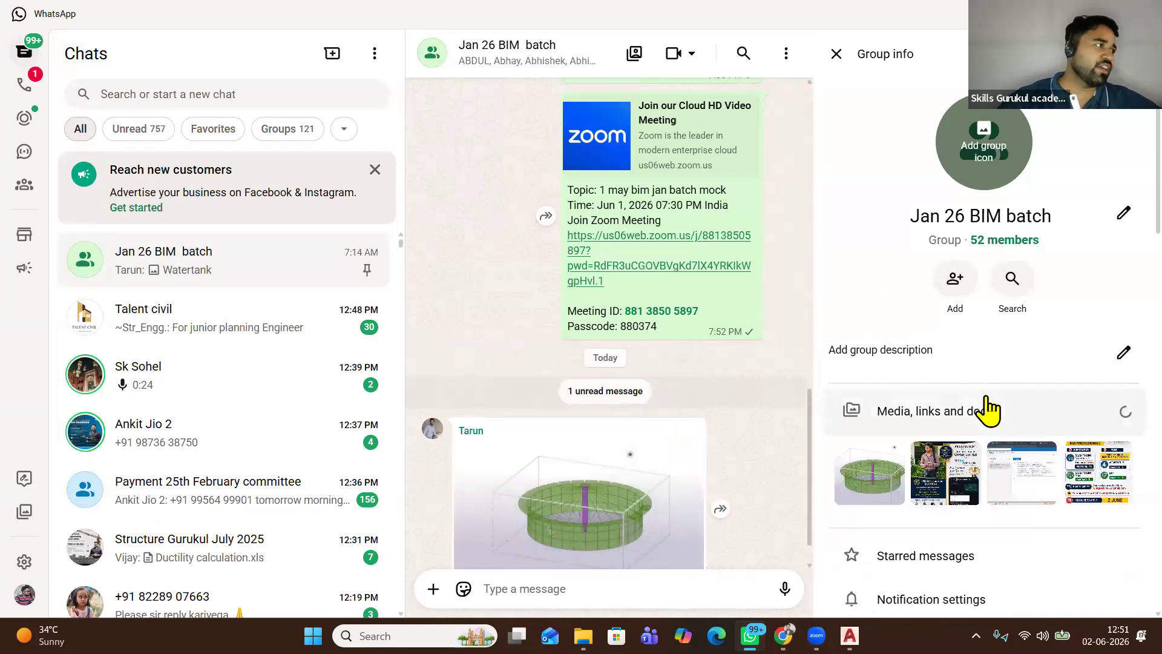
Scroll through the group members, close group info, and return from AutoCAD to the chat
{"action": "scroll", "coordinate": [988, 411], "scroll_direction": "down", "scroll_amount": 1}
{"action": "scroll", "coordinate": [989, 409], "scroll_direction": "down", "scroll_amount": 10}
{"action": "scroll", "coordinate": [981, 408], "scroll_direction": "down", "scroll_amount": 6}
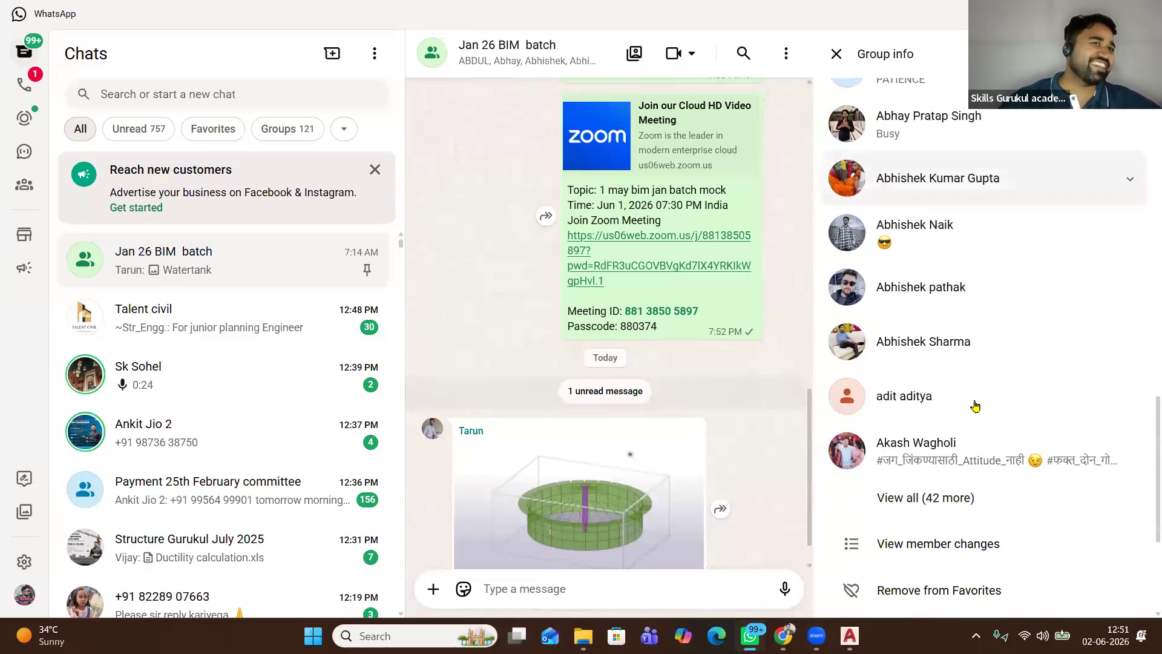
{"action": "scroll", "coordinate": [904, 158], "scroll_direction": "down", "scroll_amount": 3}
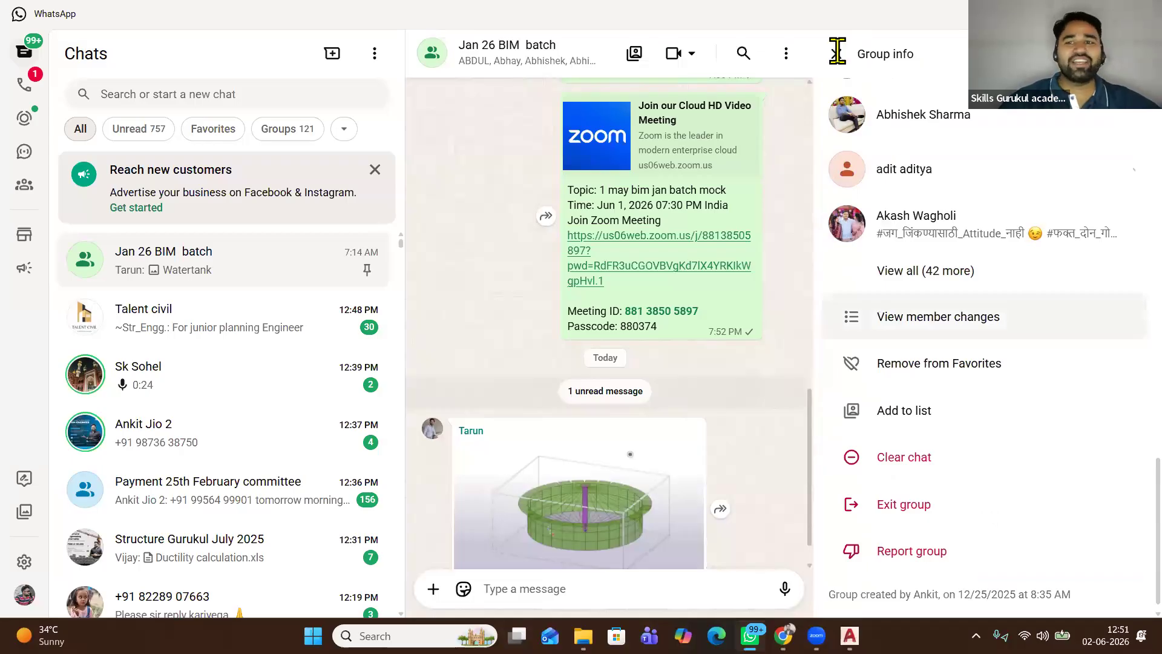
{"action": "key", "text": "Escape"}
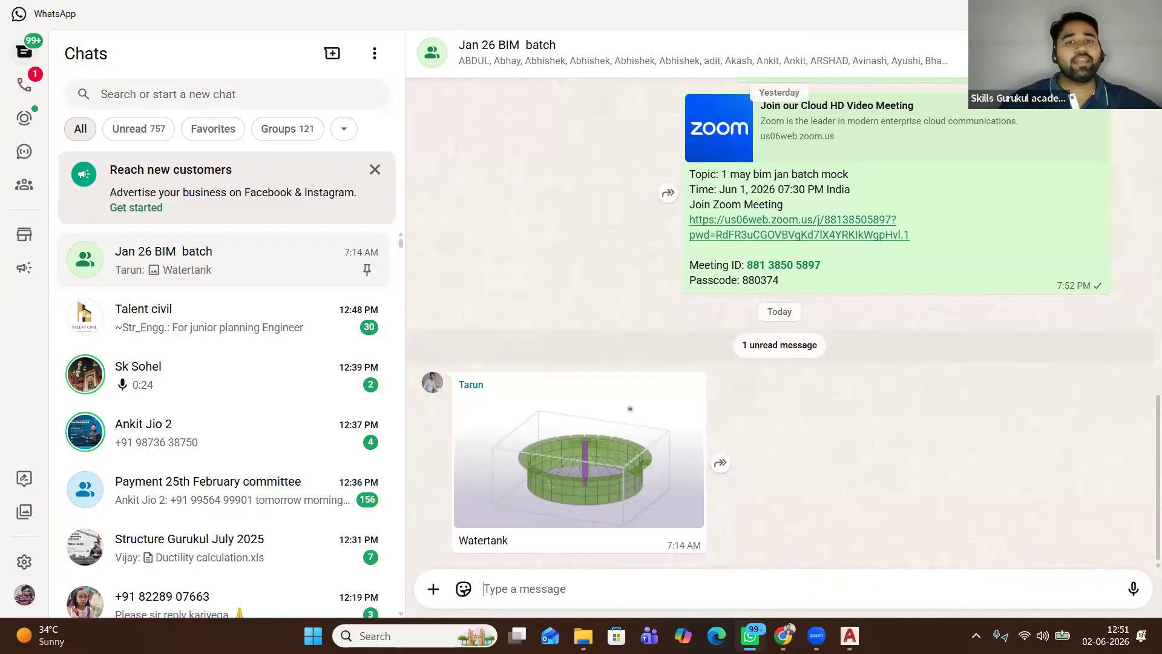
{"action": "key", "text": "alt+F4"}
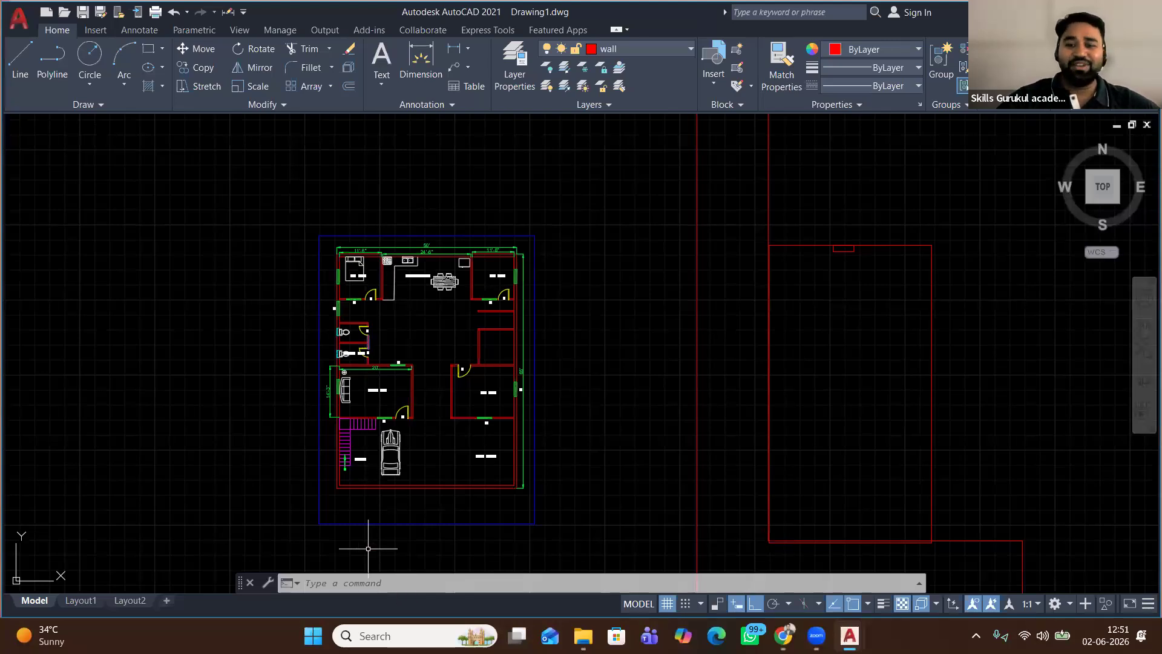
{"action": "key", "text": "alt+Tab"}
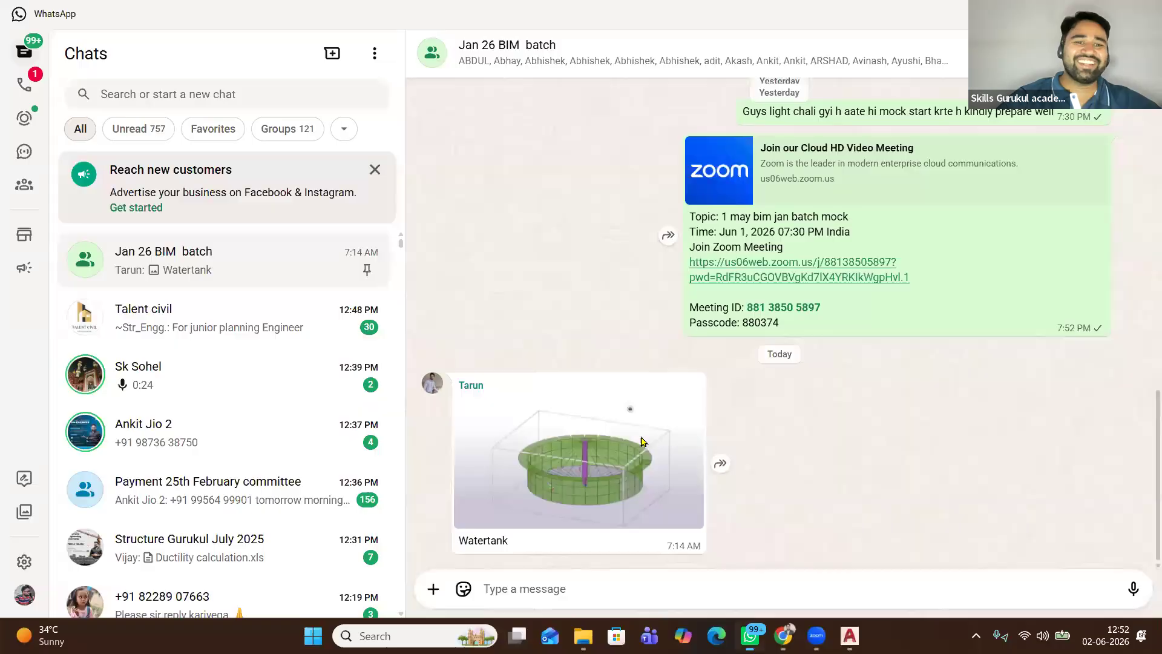
Search a contact by name and open their chat showing 'Manual and excel course.zip'
{"action": "scroll", "coordinate": [267, 441], "scroll_direction": "down", "scroll_amount": 3}
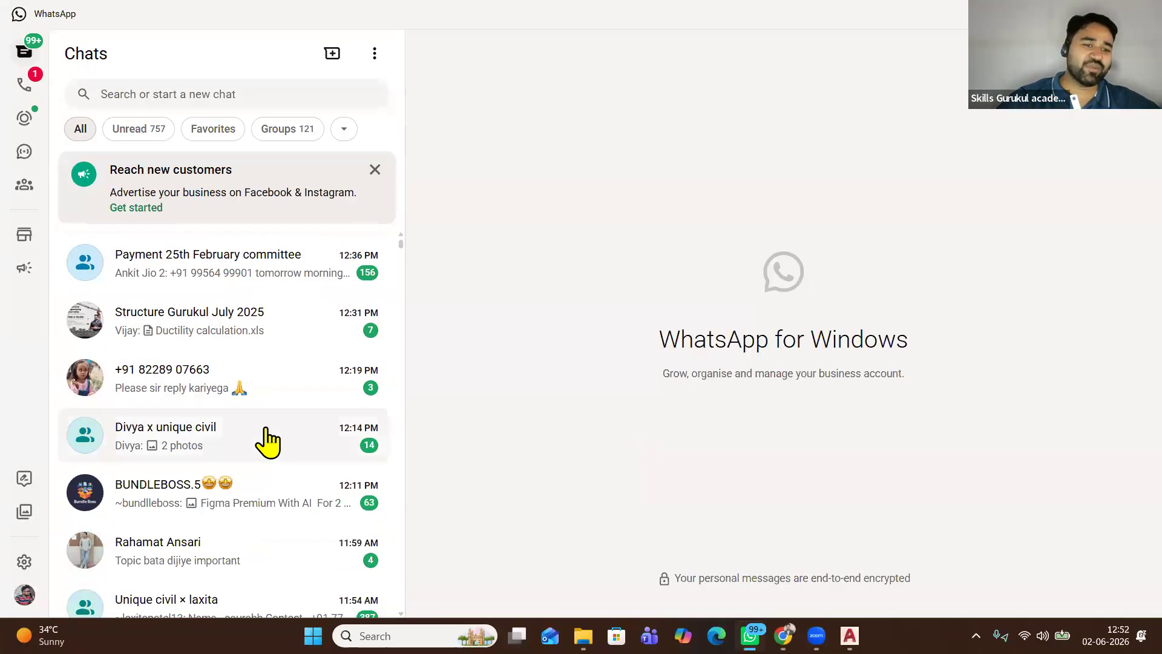
{"action": "left_click", "coordinate": [223, 99]}
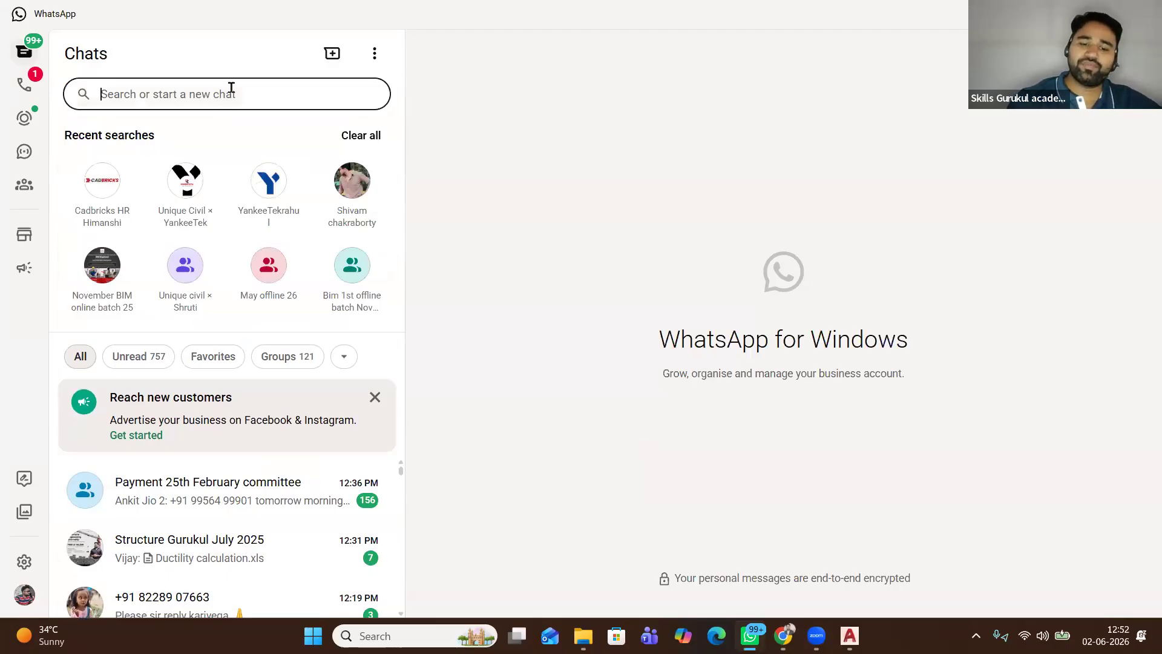
{"action": "type", "text": "hi"}
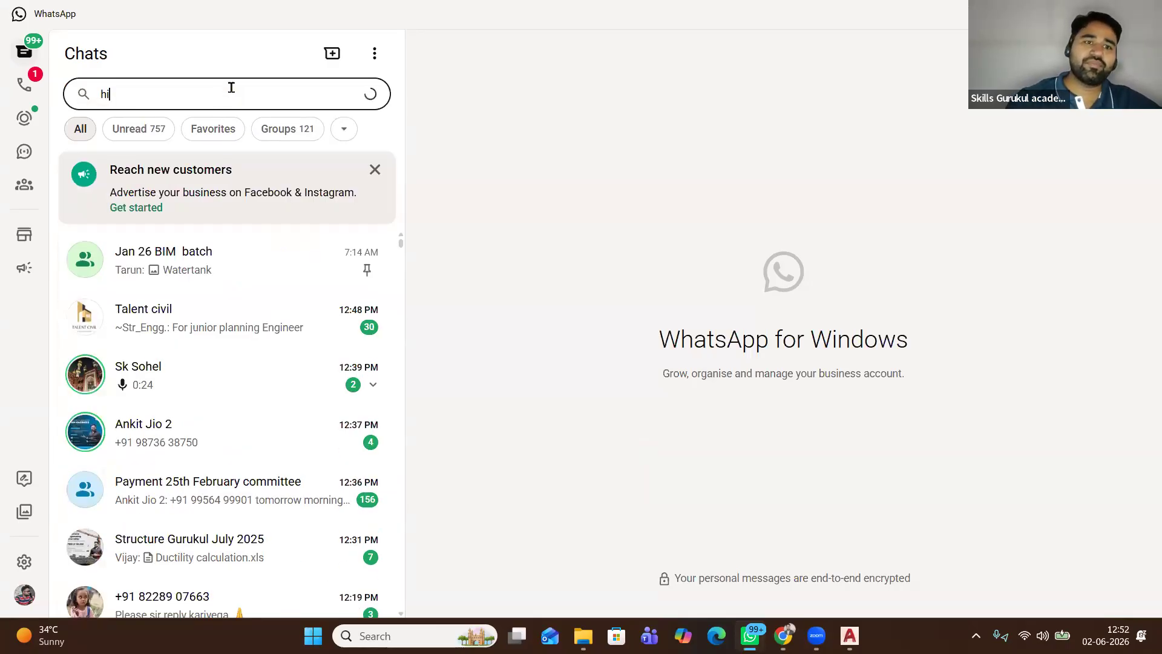
{"action": "type", "text": "ma"}
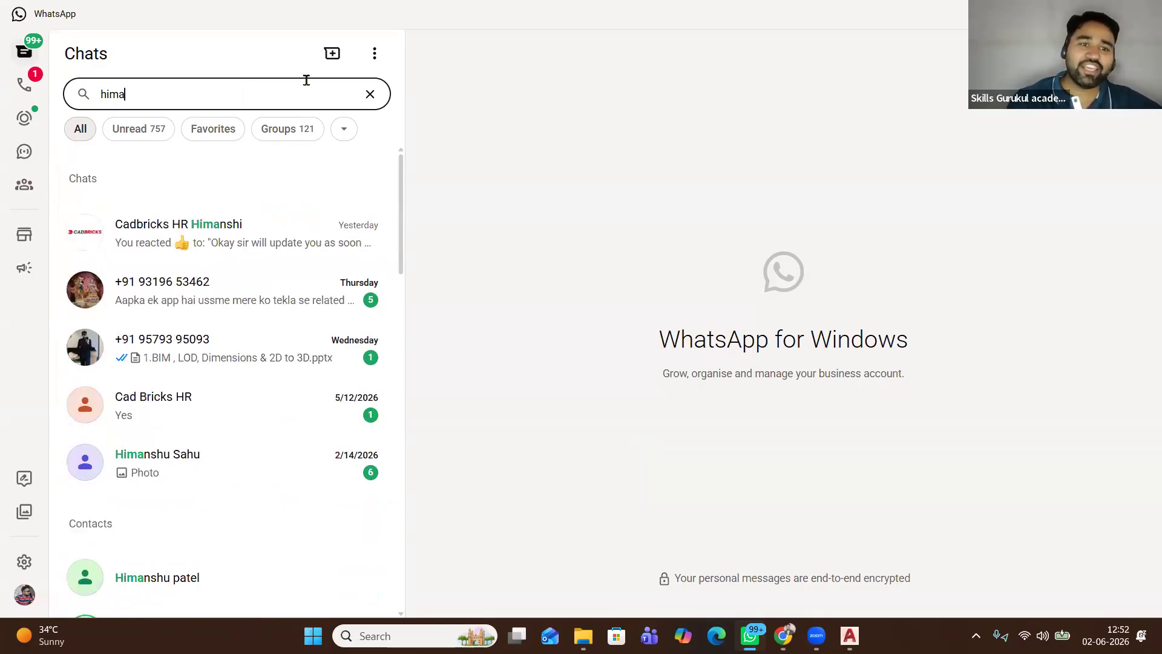
{"action": "left_click", "coordinate": [371, 95]}
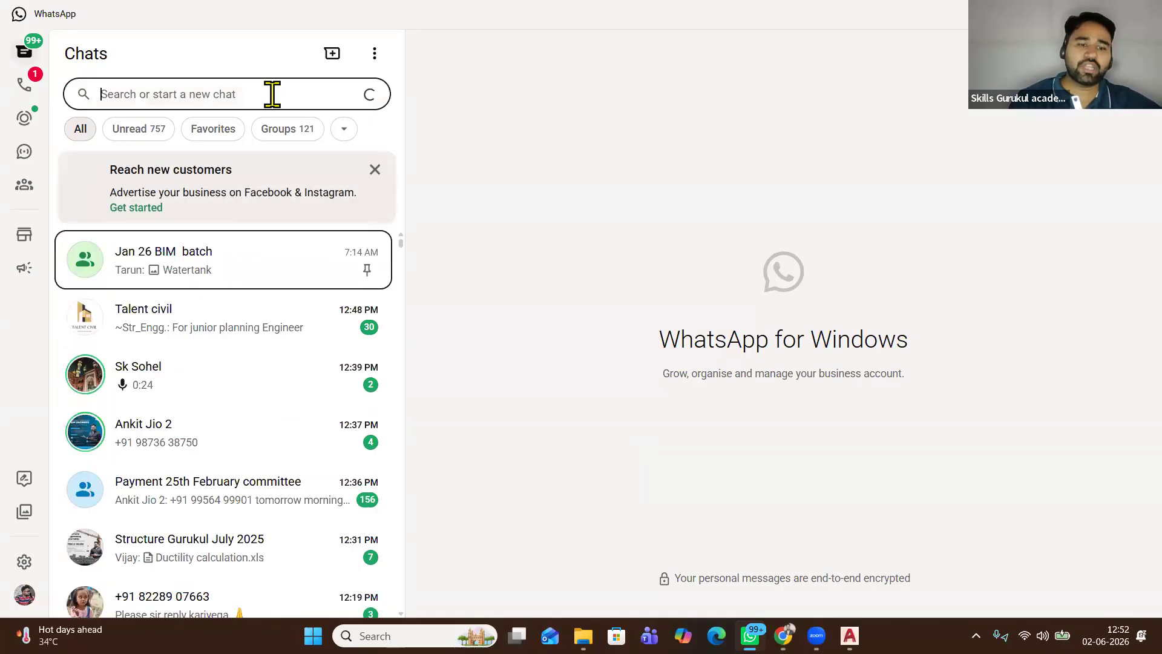
{"action": "type", "text": "diy"}
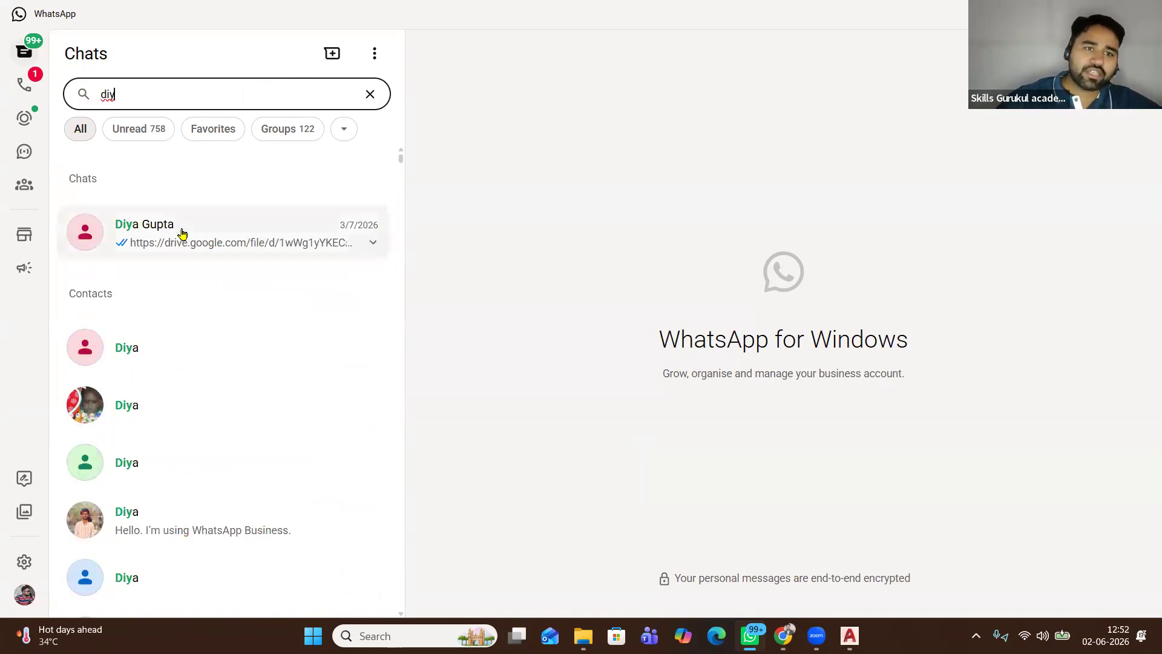
{"action": "key", "text": "Return"}
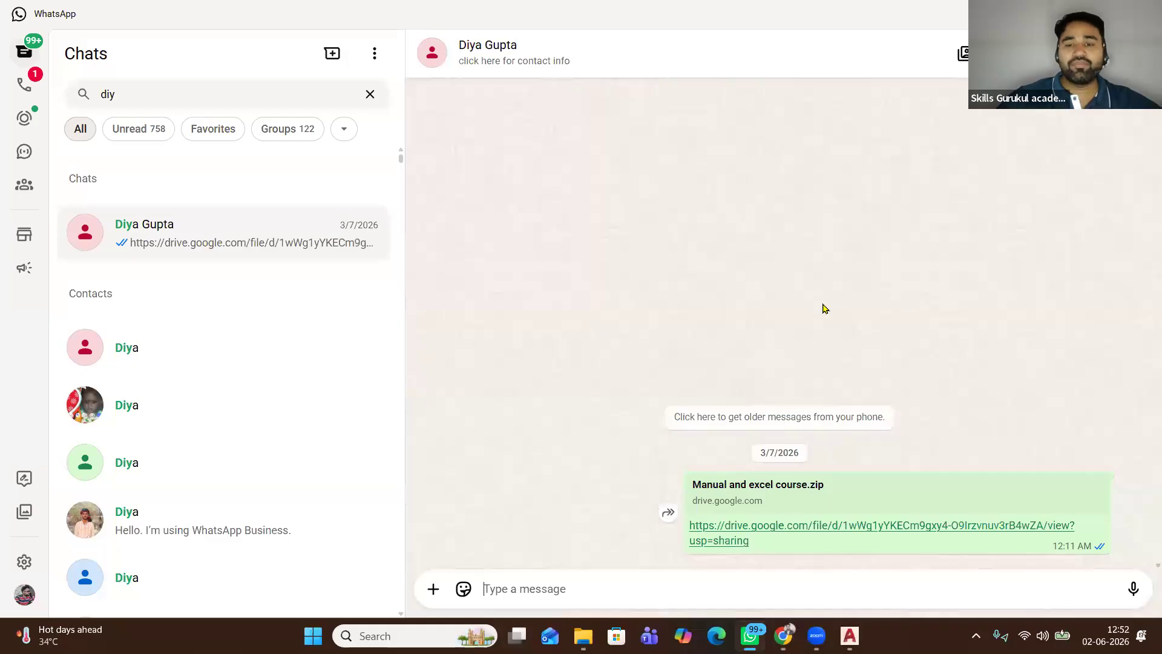
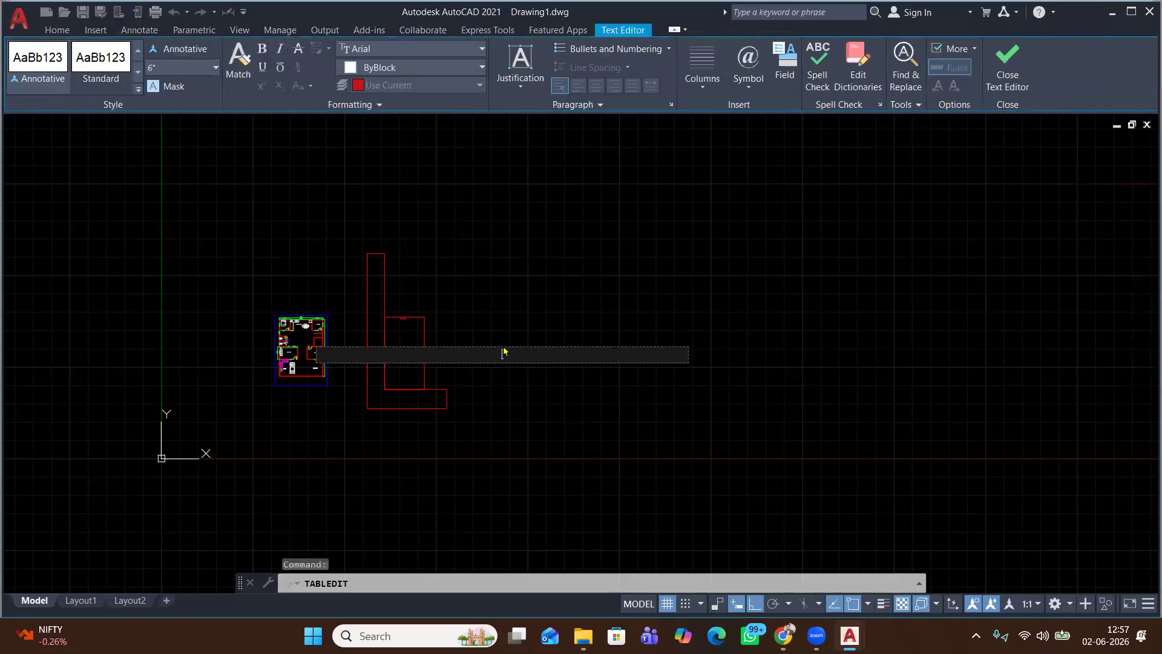
Scroll the drawing view up and back down around the floor plan and red table
{"action": "scroll", "coordinate": [500, 359], "scroll_direction": "up", "scroll_amount": 2}
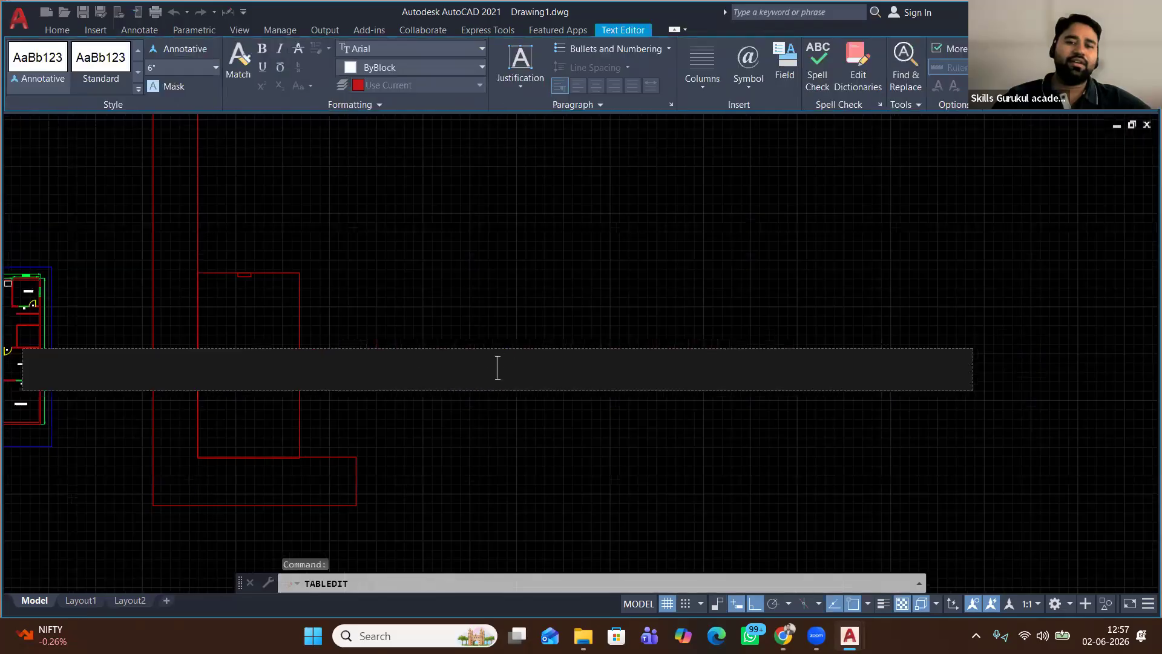
{"action": "scroll", "coordinate": [497, 368], "scroll_direction": "down", "scroll_amount": 10}
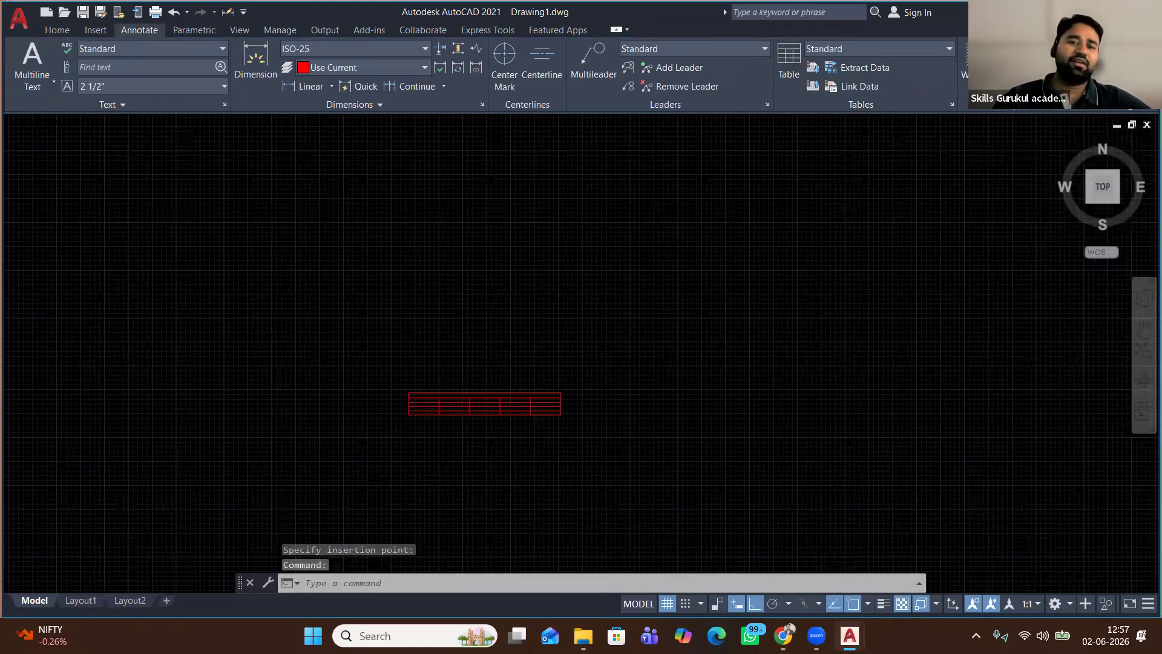
Scale the red table up around a picked base point so its cells are much larger
{"action": "left_click", "coordinate": [251, 86]}
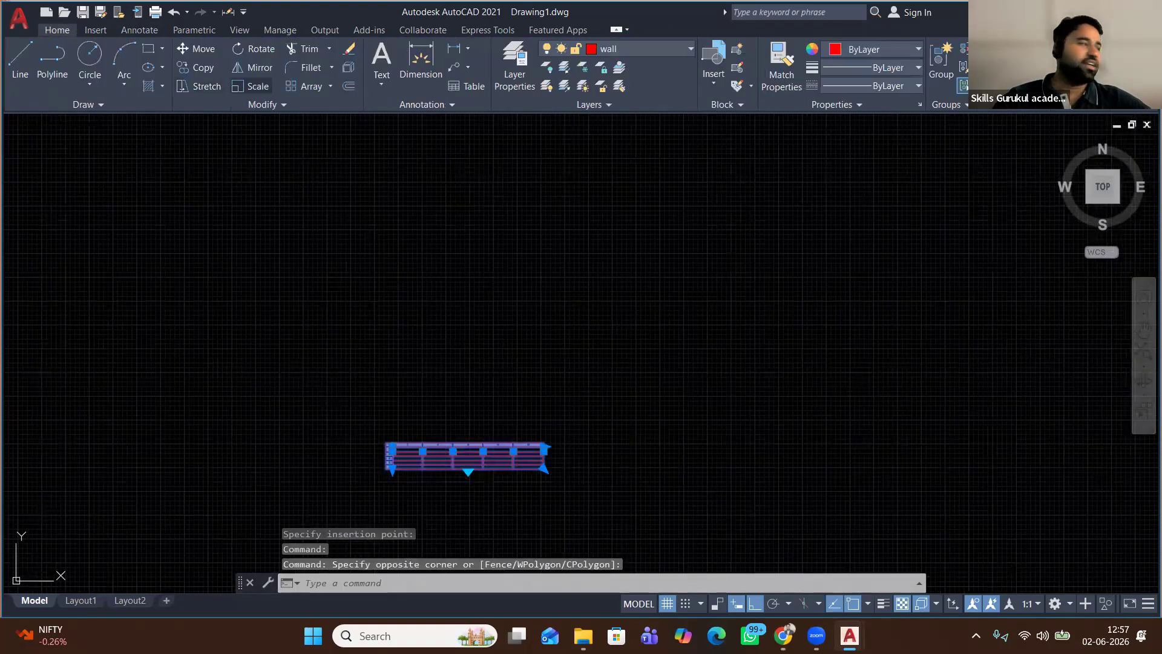
{"action": "left_click", "coordinate": [412, 464]}
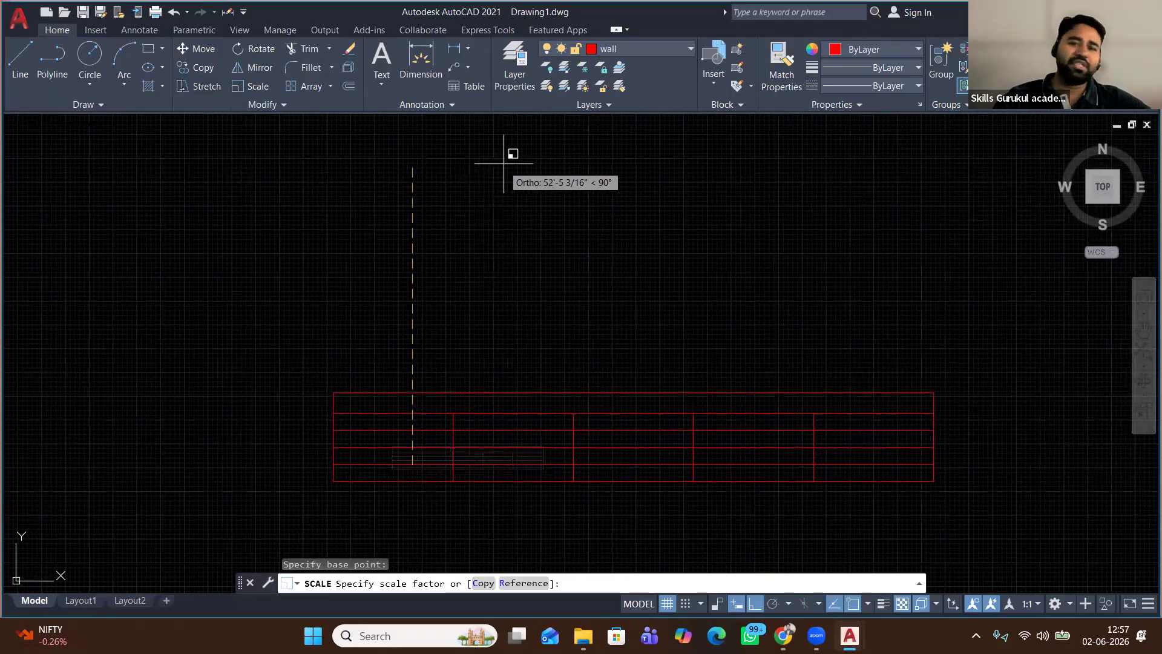
{"action": "left_click", "coordinate": [528, 129]}
Select the merged title row, open its text for editing, then close the cell editor empty
{"action": "left_click", "coordinate": [515, 406]}
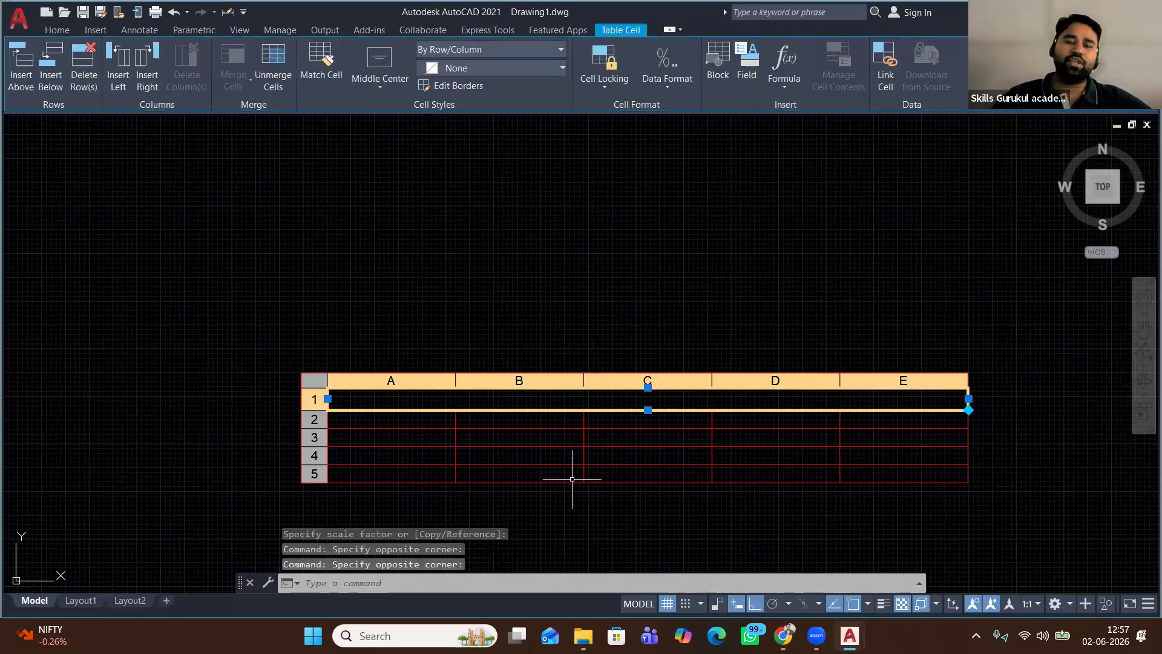
{"action": "left_click", "coordinate": [270, 285]}
{"action": "left_click", "coordinate": [458, 393]}
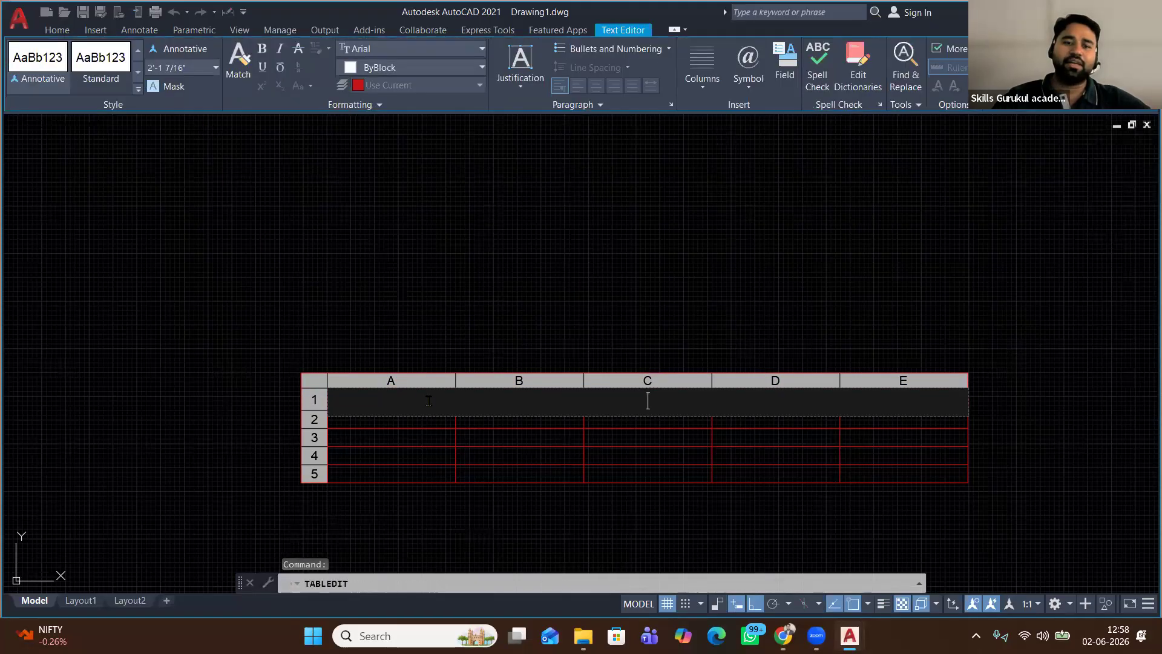
{"action": "left_click", "coordinate": [412, 254]}
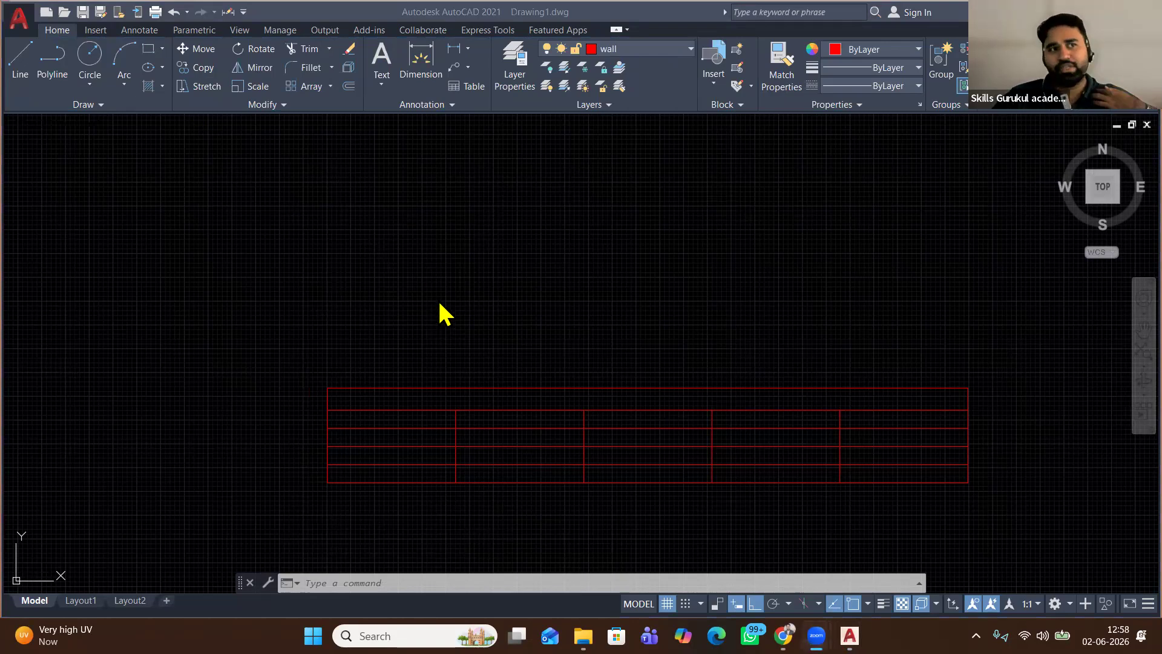
{"action": "left_click", "coordinate": [442, 432]}
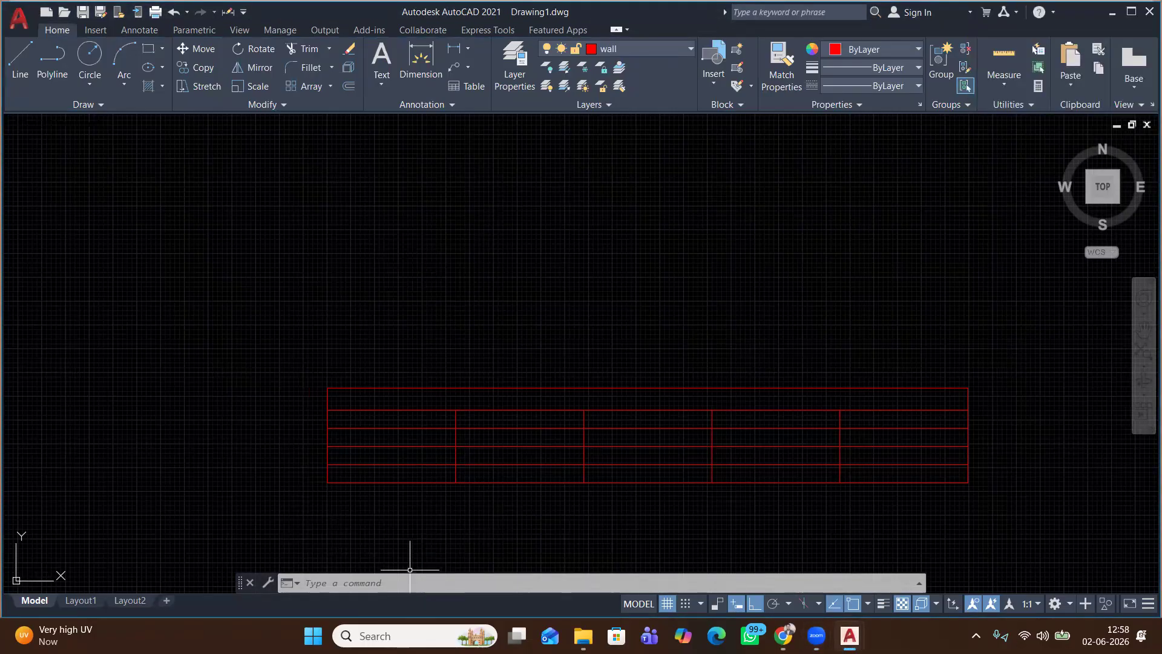
{"action": "scroll", "coordinate": [392, 262], "scroll_direction": "down", "scroll_amount": 2}
{"action": "scroll", "coordinate": [394, 252], "scroll_direction": "down", "scroll_amount": 2}
{"action": "middle_click_drag", "start_coordinate": [331, 288], "coordinate": [504, 288]}
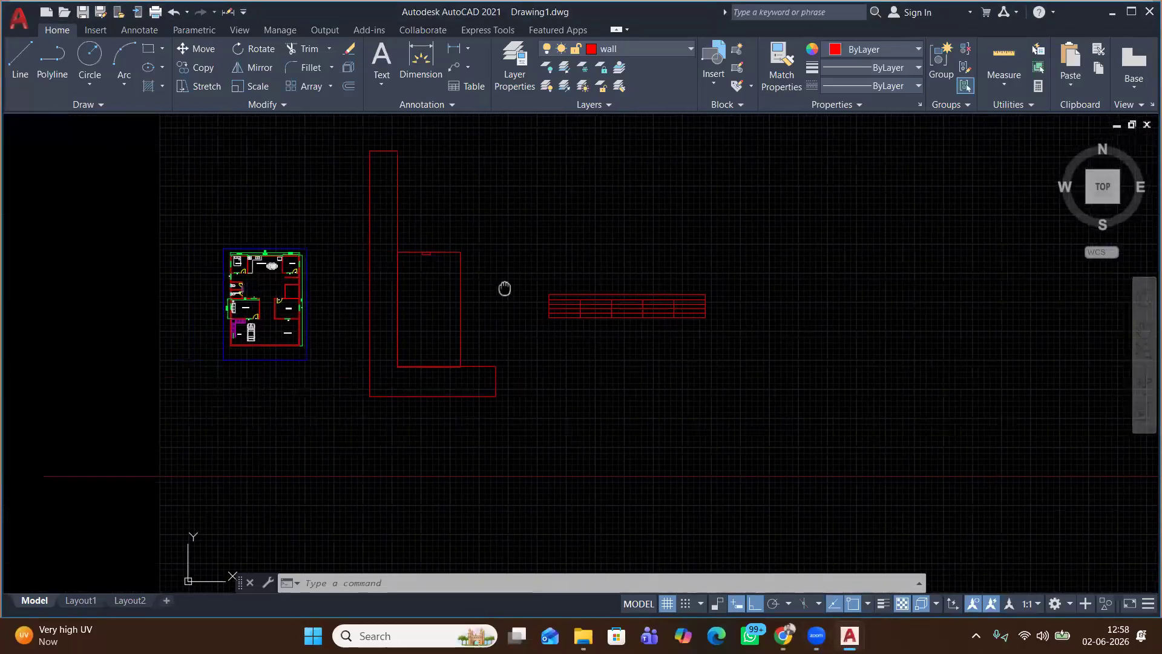
{"action": "scroll", "coordinate": [199, 294], "scroll_direction": "up", "scroll_amount": 2}
{"action": "scroll", "coordinate": [198, 293], "scroll_direction": "up", "scroll_amount": 2}
{"action": "middle_click_drag", "start_coordinate": [207, 296], "coordinate": [228, 356]}
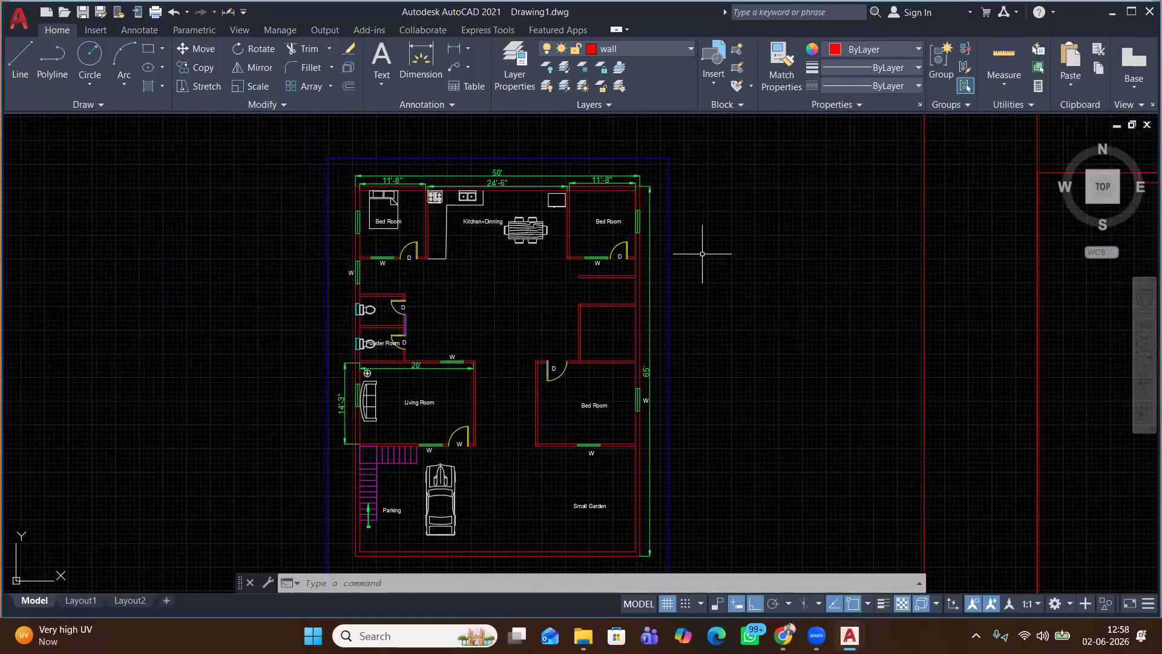
{"action": "scroll", "coordinate": [706, 258], "scroll_direction": "down", "scroll_amount": 2}
{"action": "scroll", "coordinate": [699, 245], "scroll_direction": "down", "scroll_amount": 2}
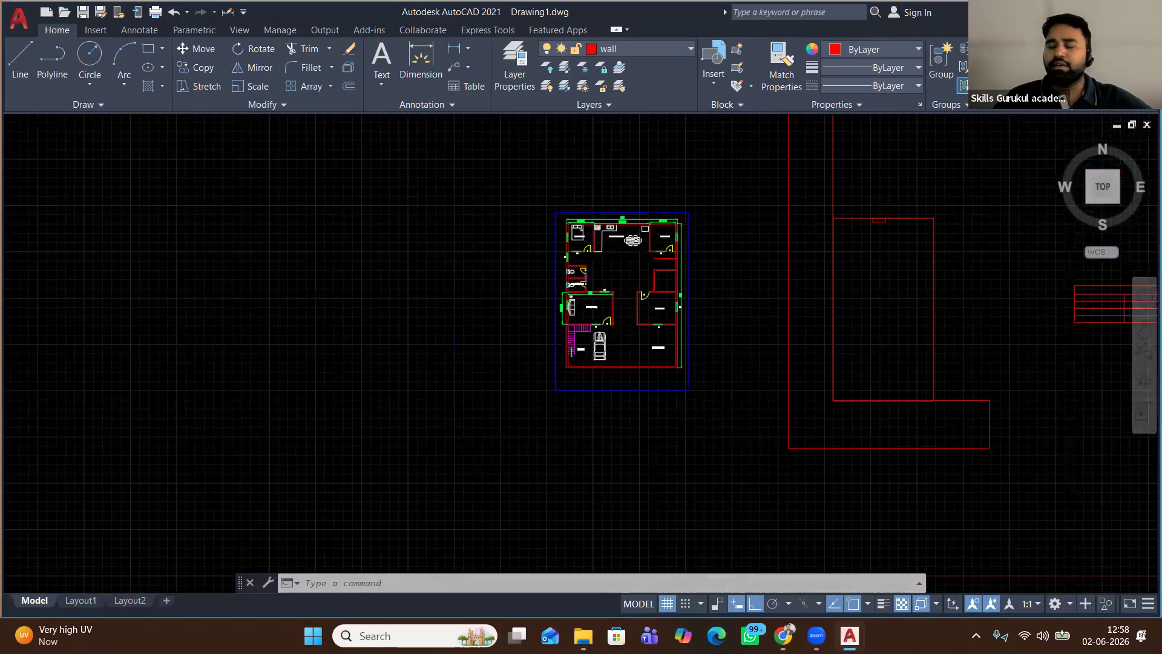
{"action": "scroll", "coordinate": [706, 243], "scroll_direction": "down", "scroll_amount": 2}
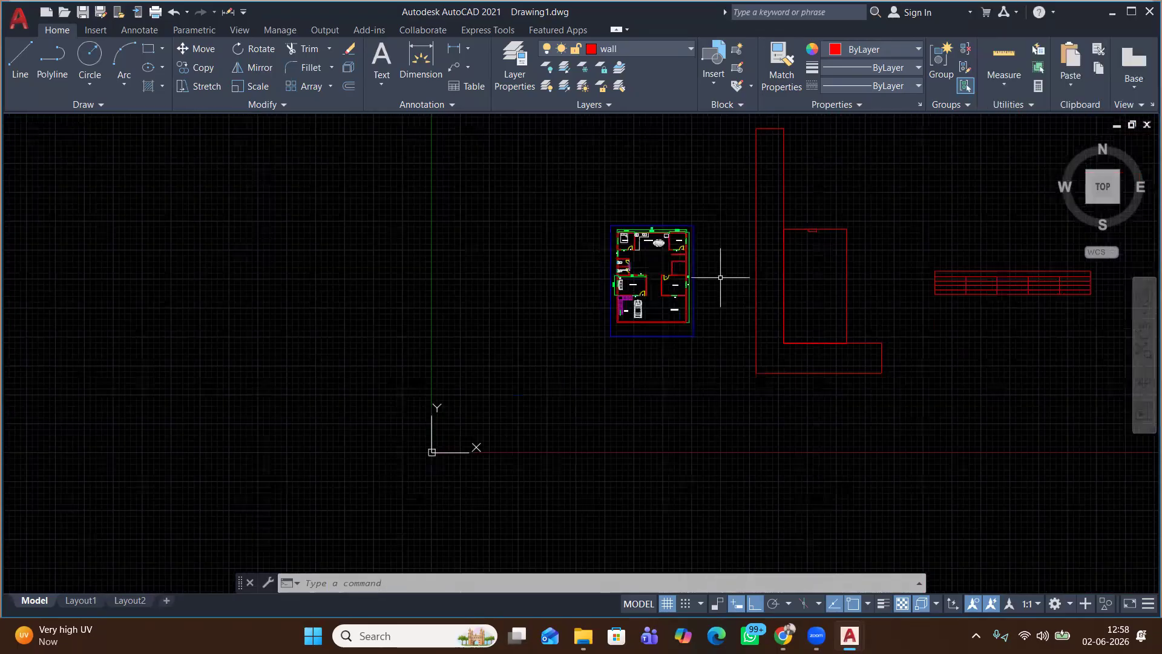
{"action": "middle_click_drag", "start_coordinate": [720, 277], "coordinate": [569, 294]}
{"action": "scroll", "coordinate": [569, 289], "scroll_direction": "up", "scroll_amount": 2}
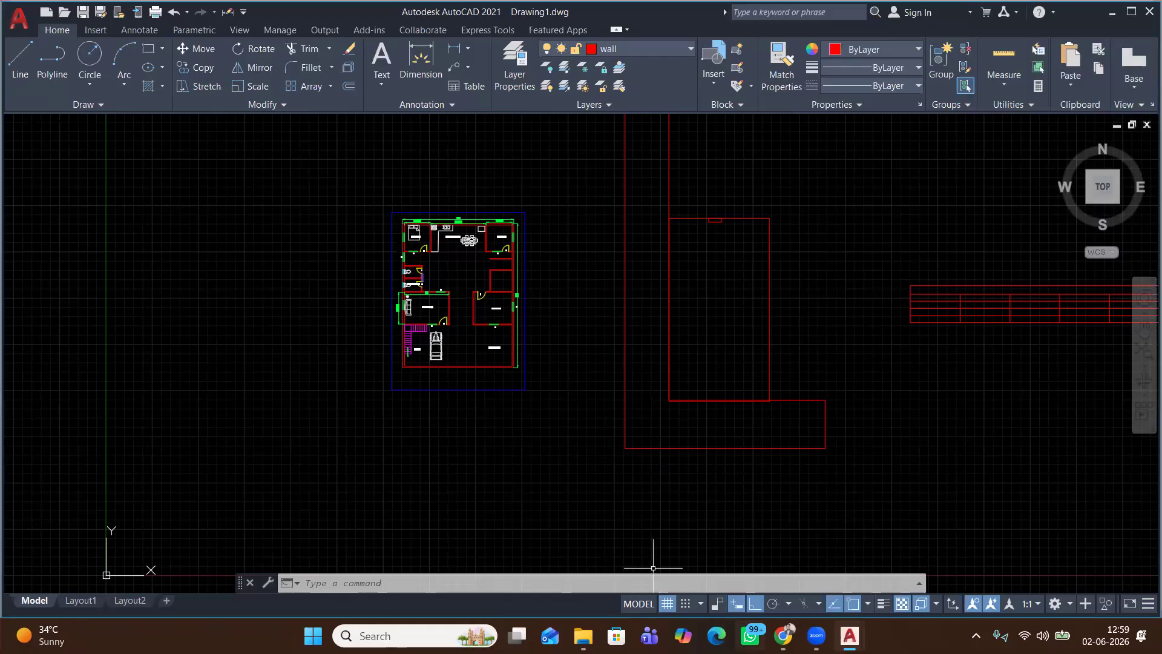
In WhatsApp, search the student's name and open the matching chat
{"action": "left_click", "coordinate": [750, 635]}
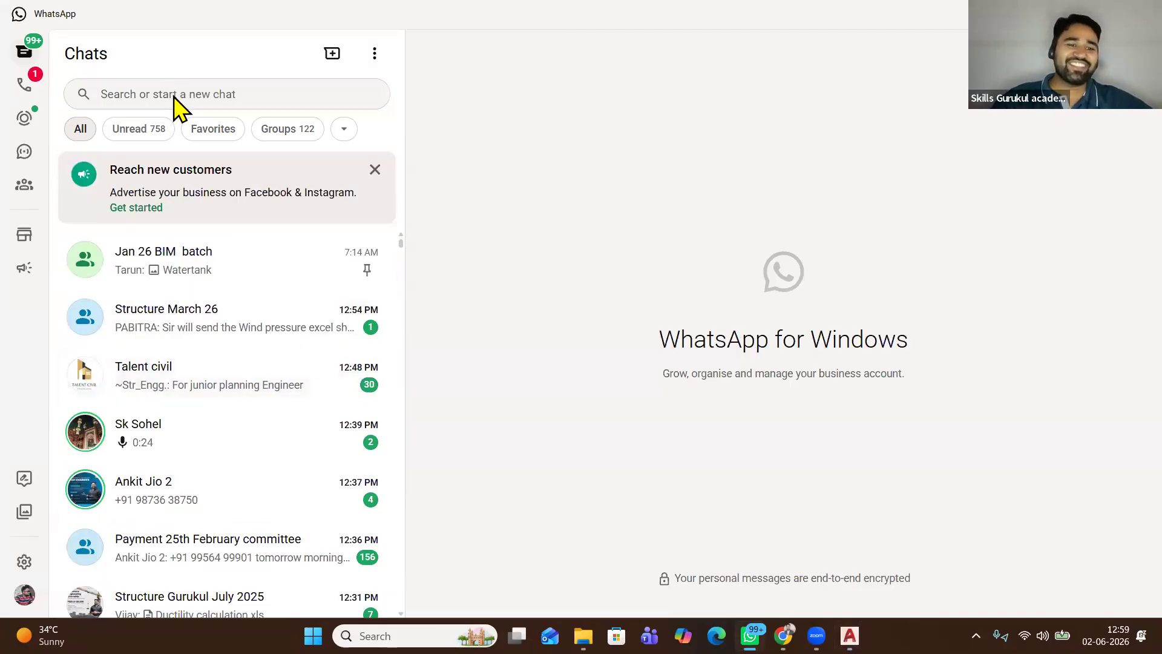
{"action": "left_click", "coordinate": [198, 93]}
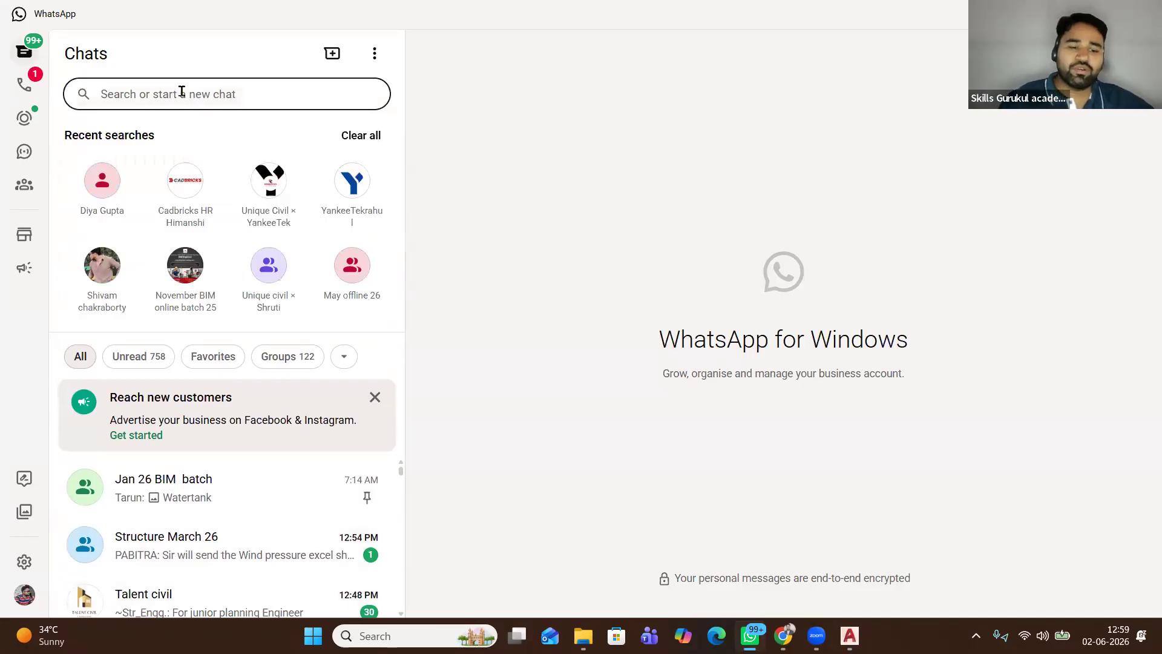
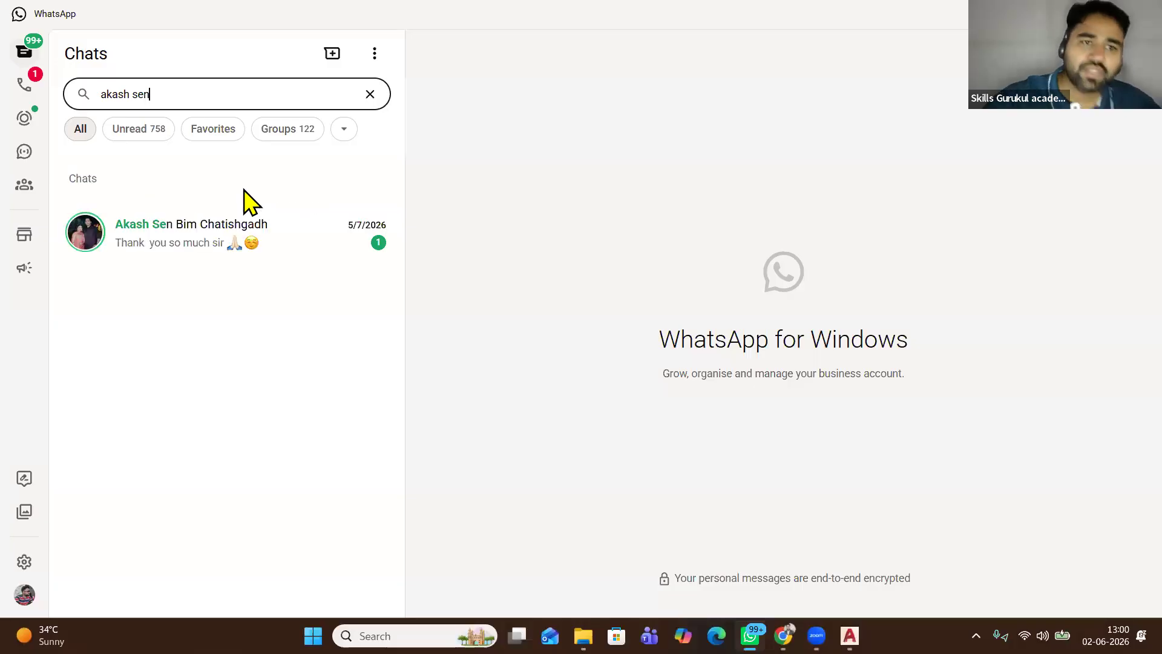
{"action": "left_click", "coordinate": [197, 244]}
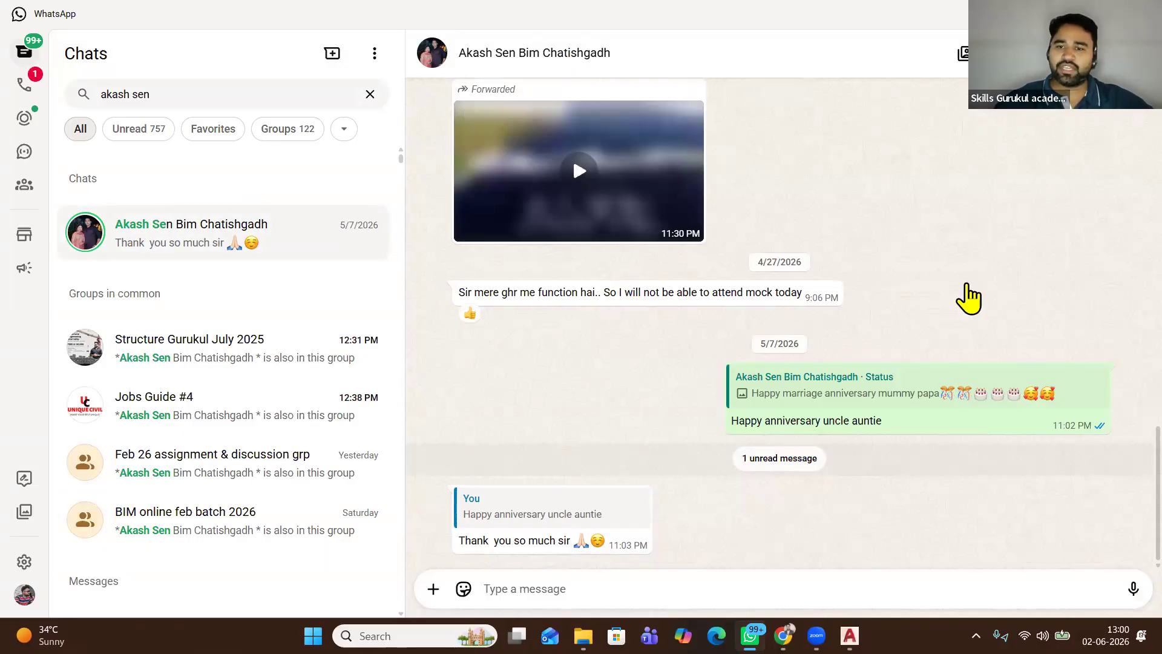
{"action": "scroll", "coordinate": [965, 290], "scroll_direction": "down", "scroll_amount": 5}
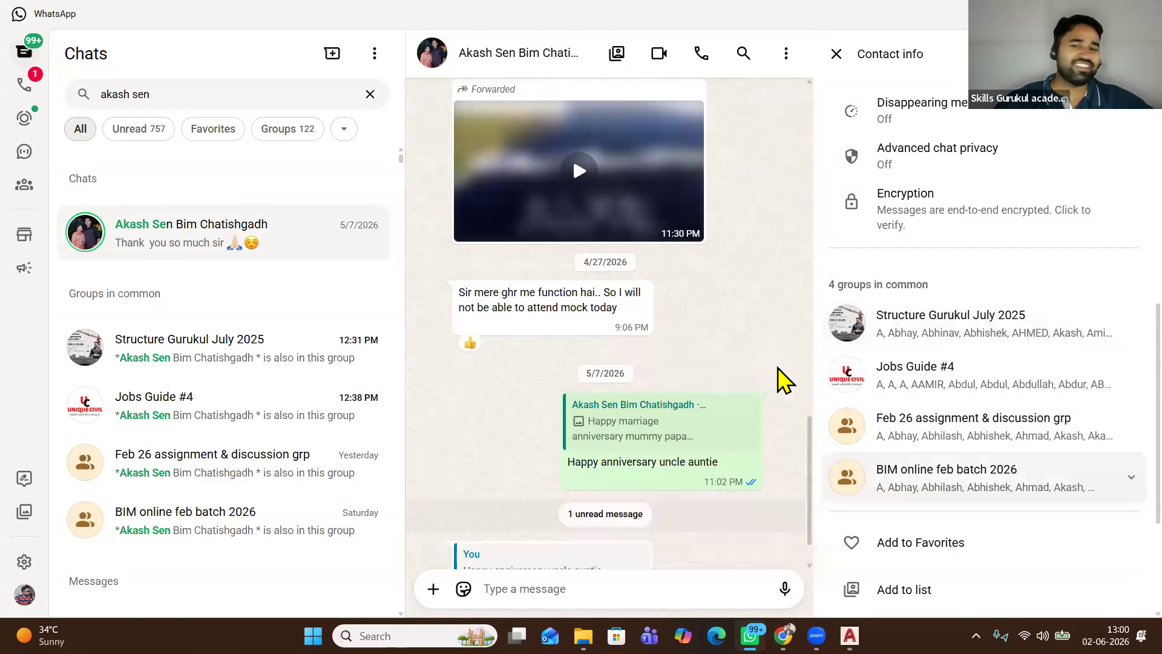
{"action": "left_click", "coordinate": [836, 55]}
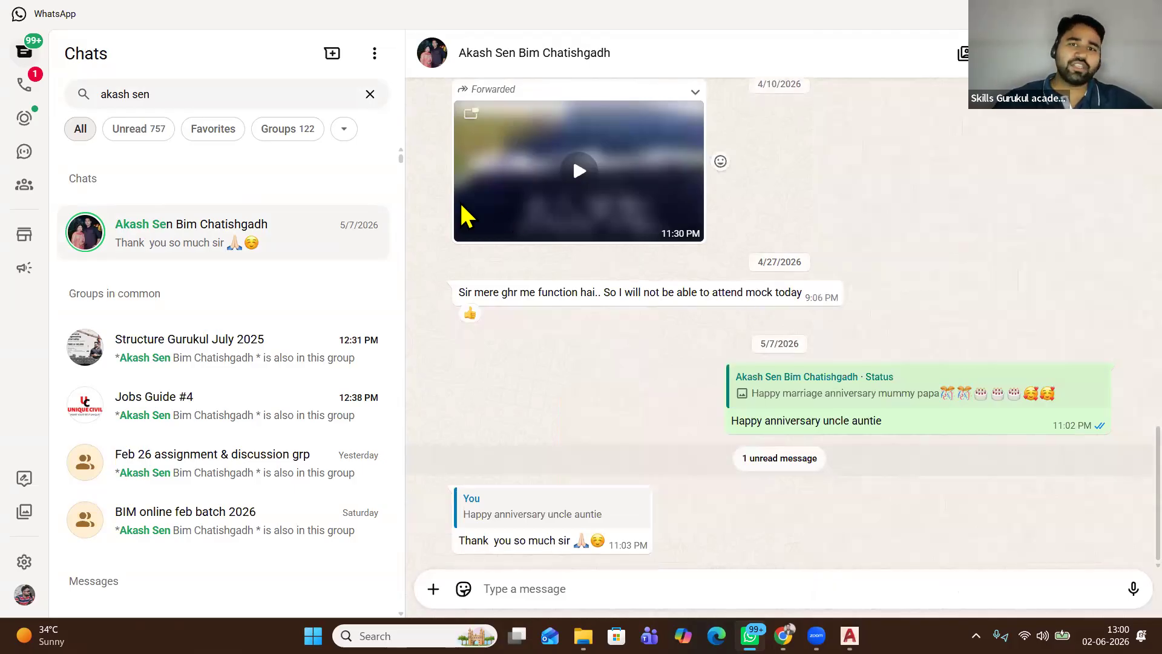
{"action": "left_click", "coordinate": [602, 68]}
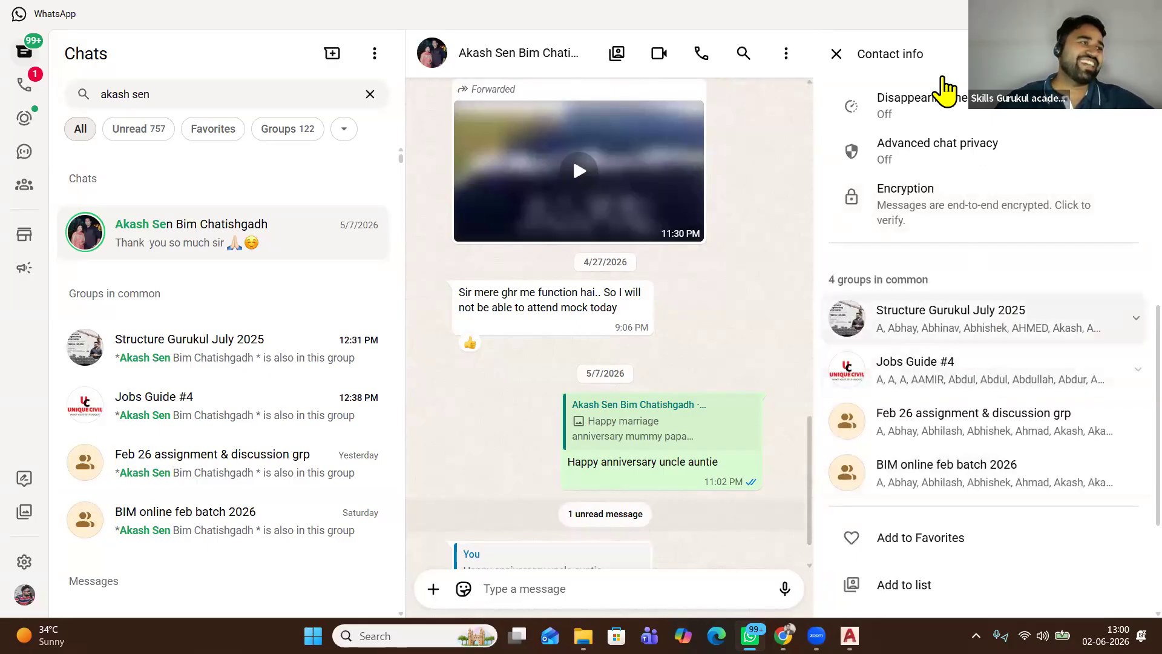
{"action": "left_click", "coordinate": [837, 55]}
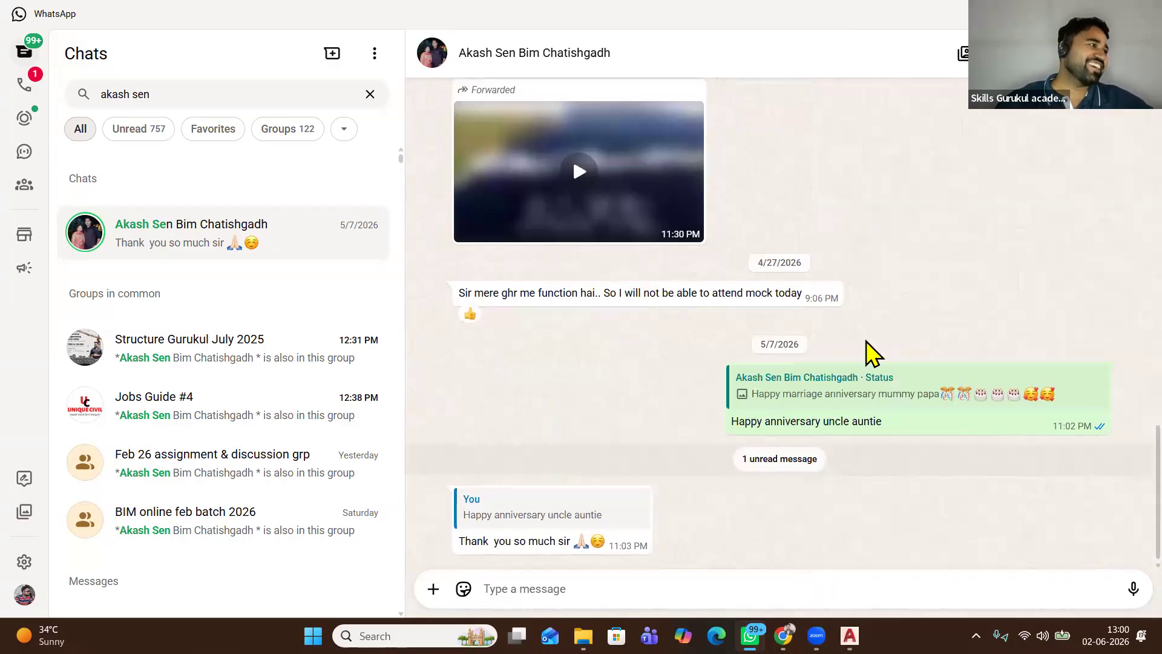
Open the student's building render photos and browse to the third of 10 before closing the viewer
{"action": "scroll", "coordinate": [874, 353], "scroll_direction": "up", "scroll_amount": 3}
{"action": "scroll", "coordinate": [873, 353], "scroll_direction": "up", "scroll_amount": 1}
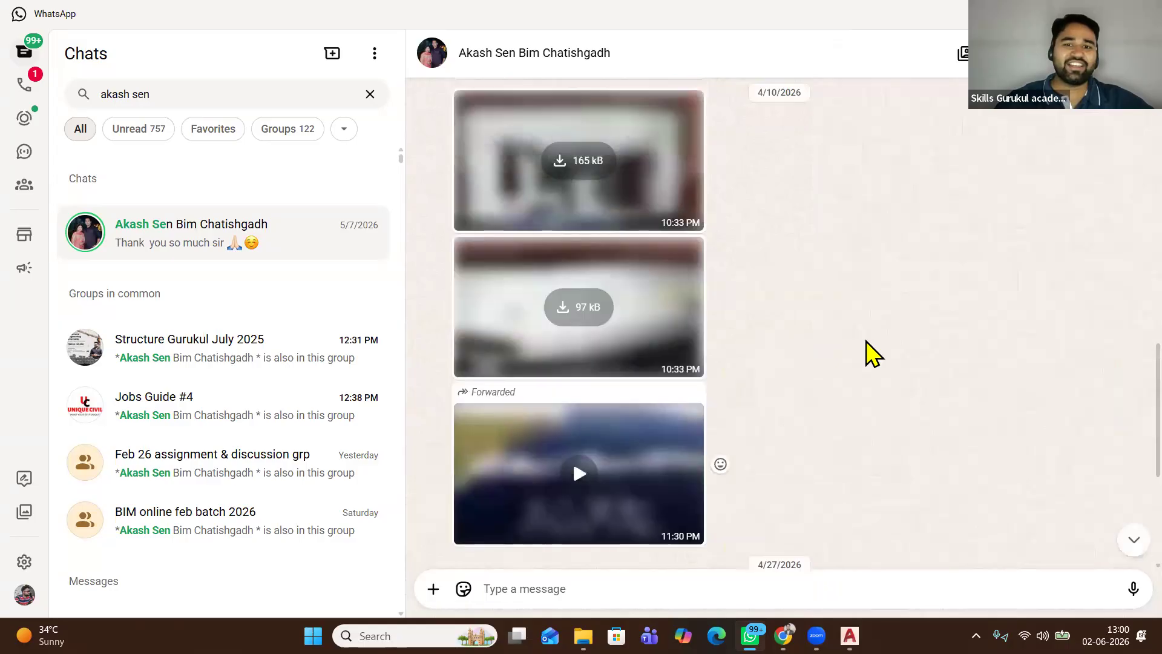
{"action": "scroll", "coordinate": [873, 353], "scroll_direction": "up", "scroll_amount": 4}
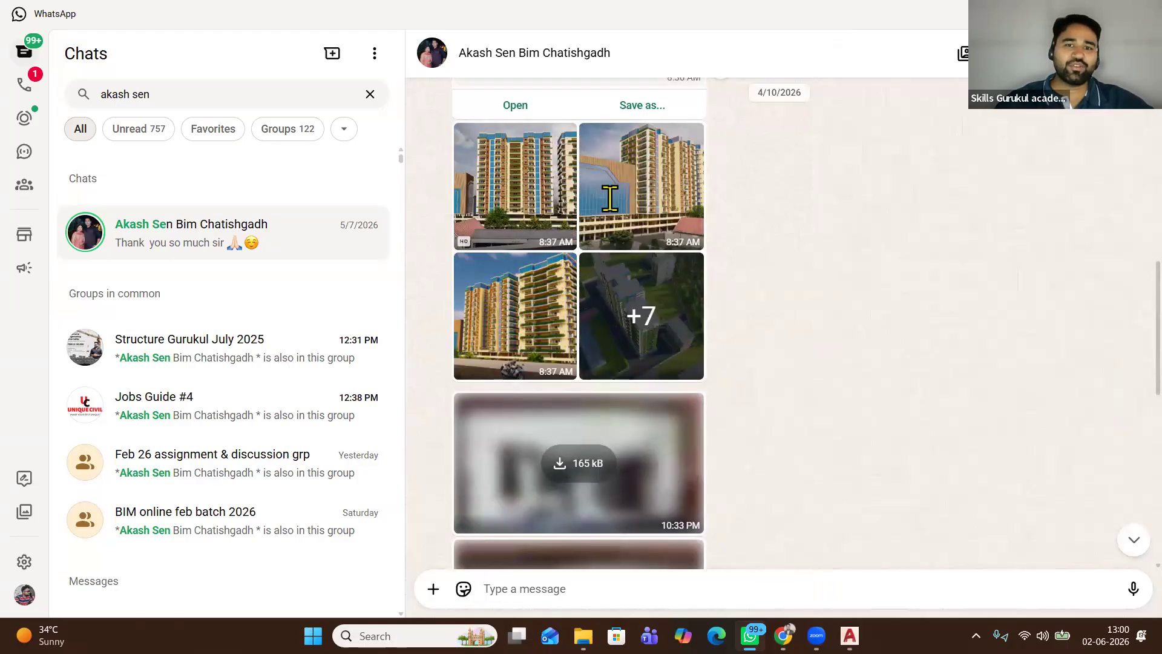
{"action": "left_click", "coordinate": [513, 185]}
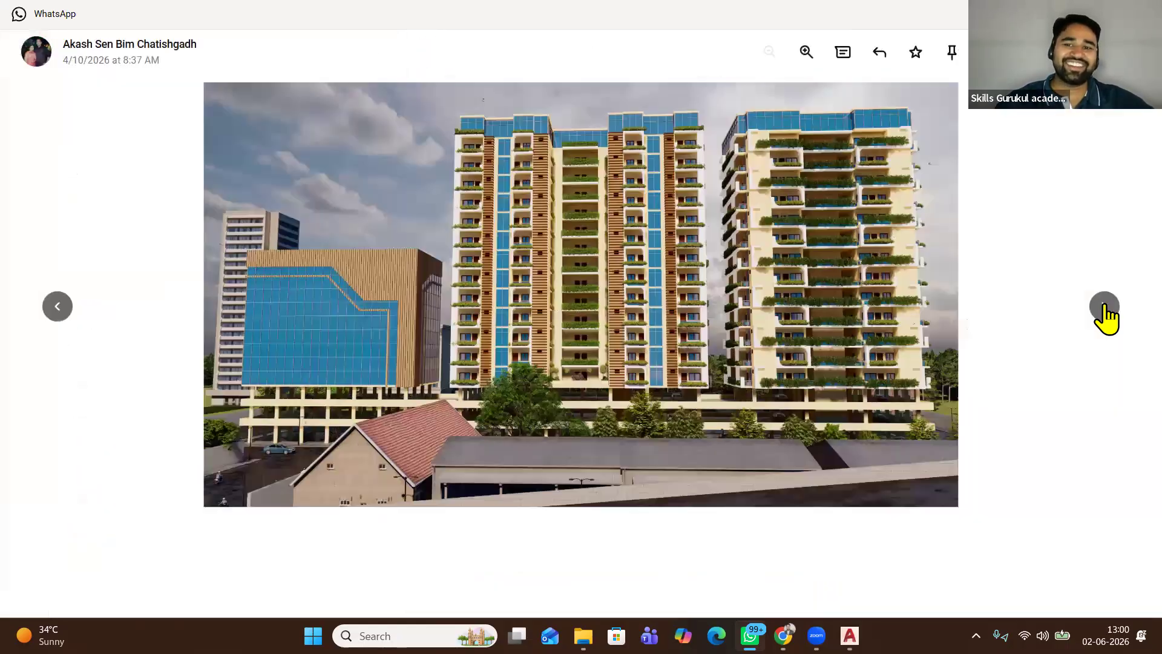
{"action": "left_click", "coordinate": [1104, 307]}
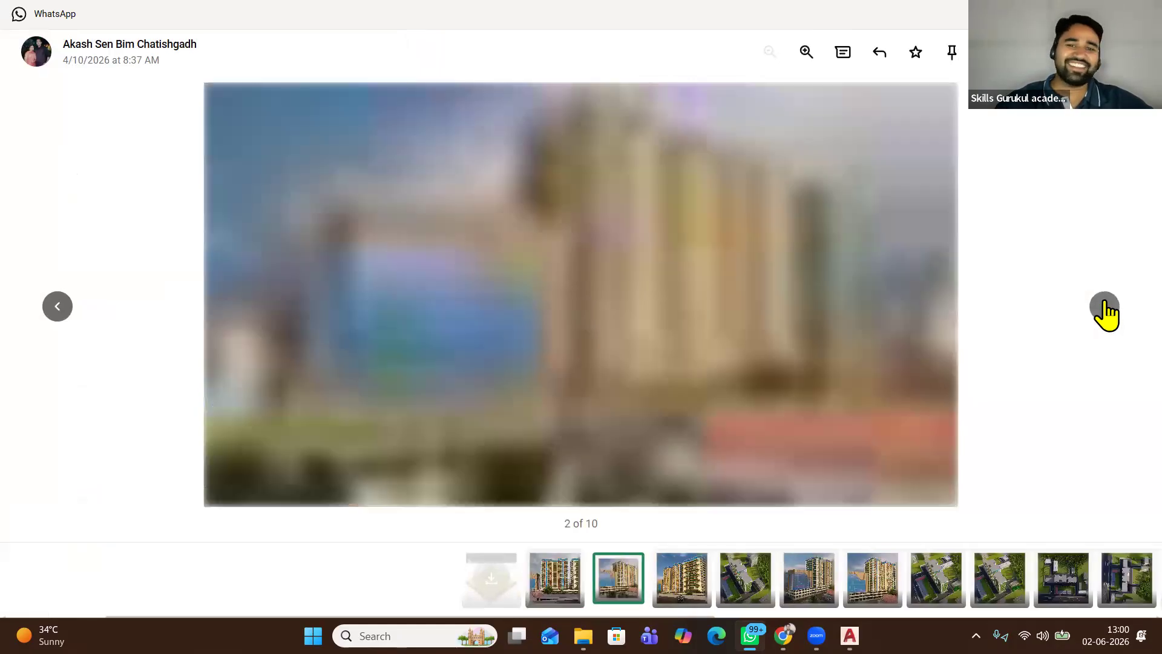
{"action": "left_click", "coordinate": [1104, 307]}
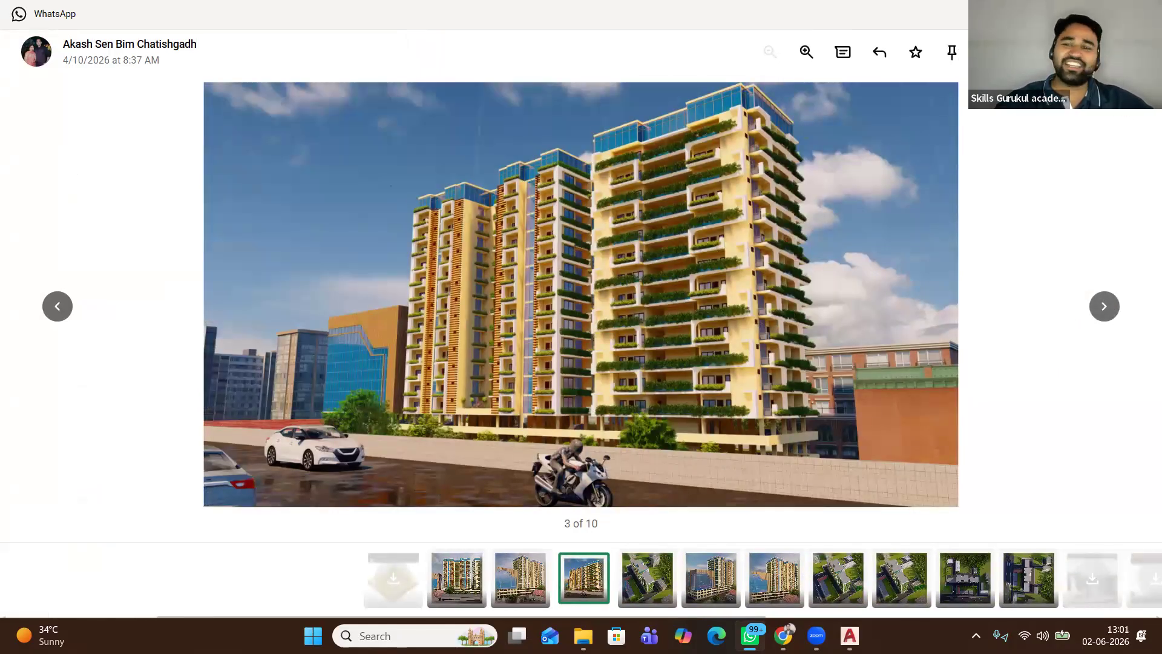
{"action": "left_click", "coordinate": [1133, 52]}
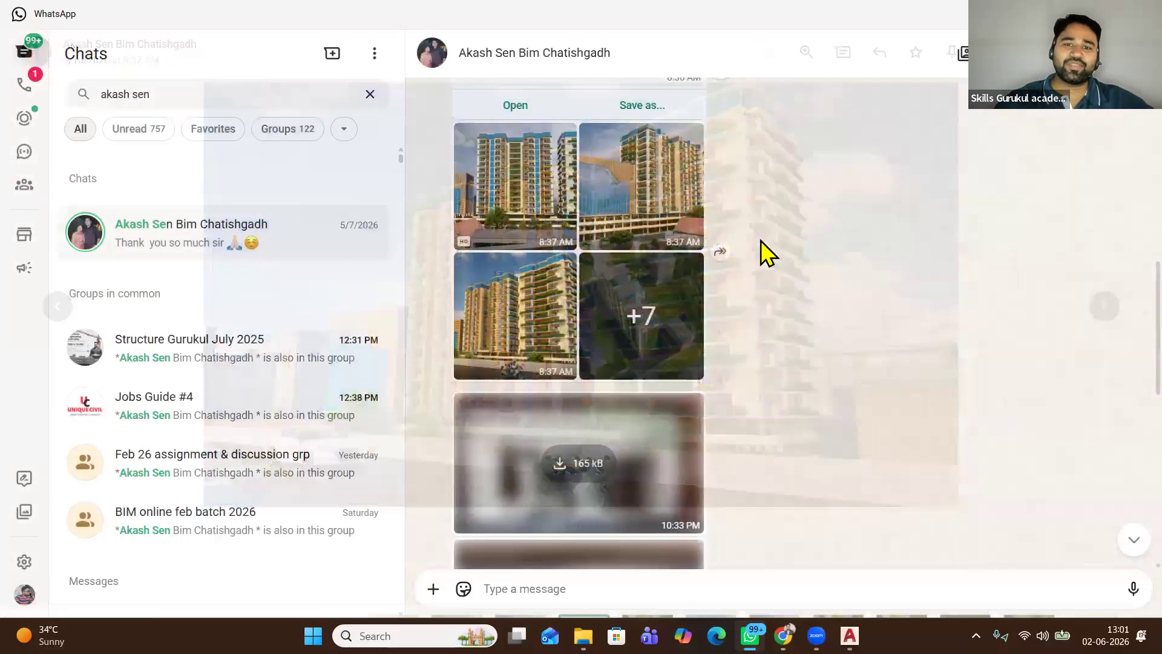
Scroll further up to the chat's older messages
{"action": "scroll", "coordinate": [587, 272], "scroll_direction": "up", "scroll_amount": 3}
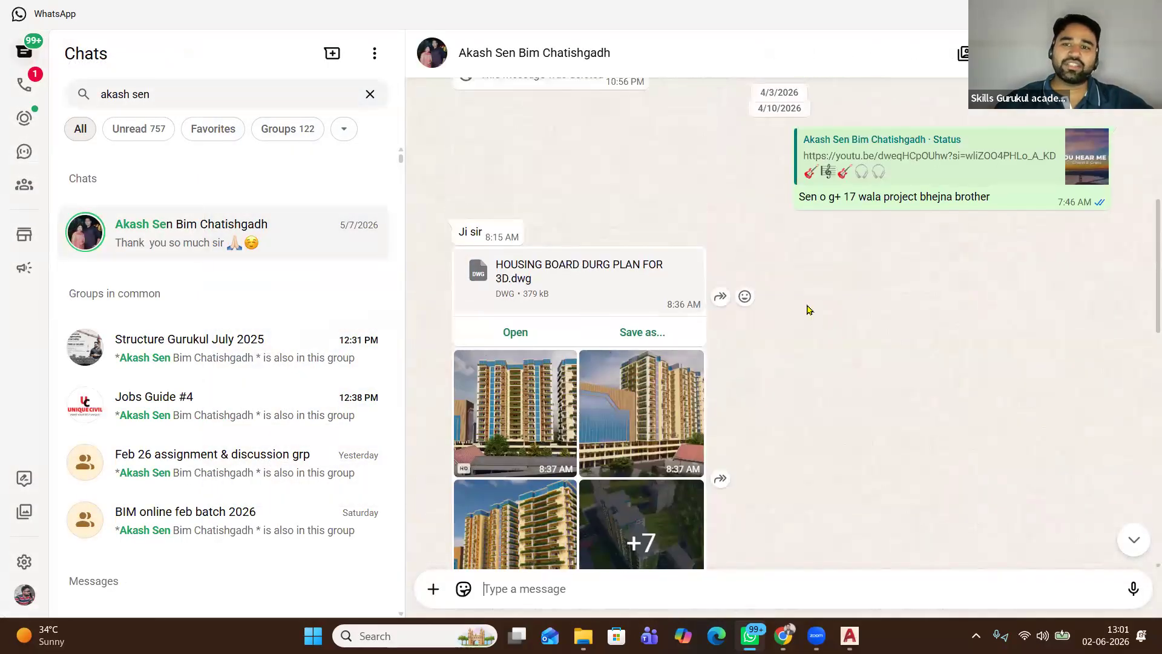
{"action": "scroll", "coordinate": [809, 310], "scroll_direction": "up", "scroll_amount": 2}
{"action": "scroll", "coordinate": [808, 309], "scroll_direction": "up", "scroll_amount": 10}
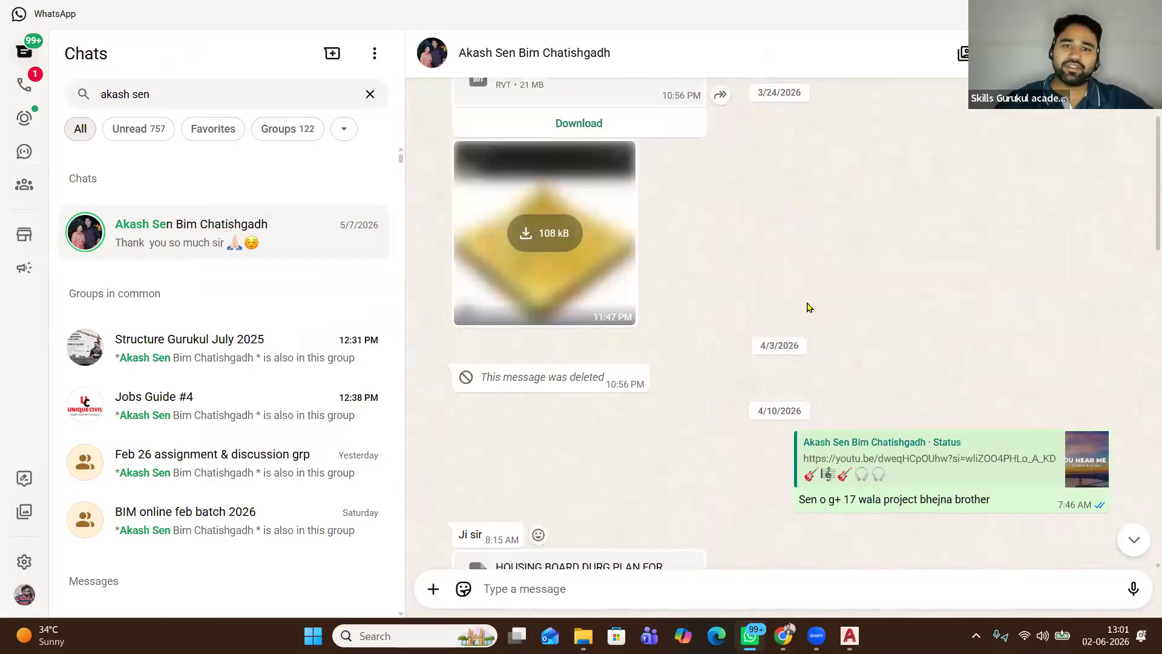